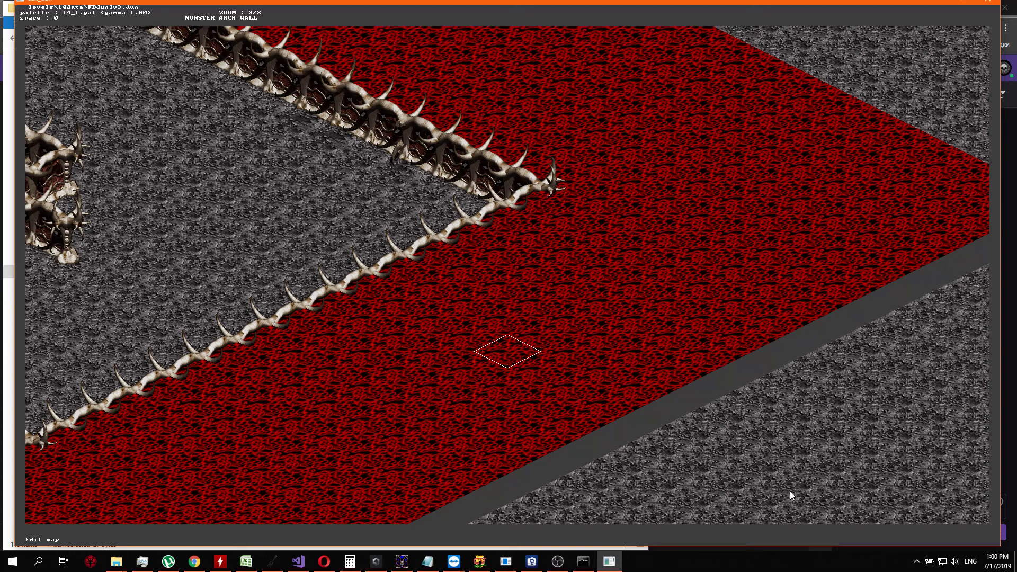
Quit the map editor, confirm the exit, and return to the dun_editx folder
{"action": "key", "text": "Escape"}
{"action": "key", "text": "y"}
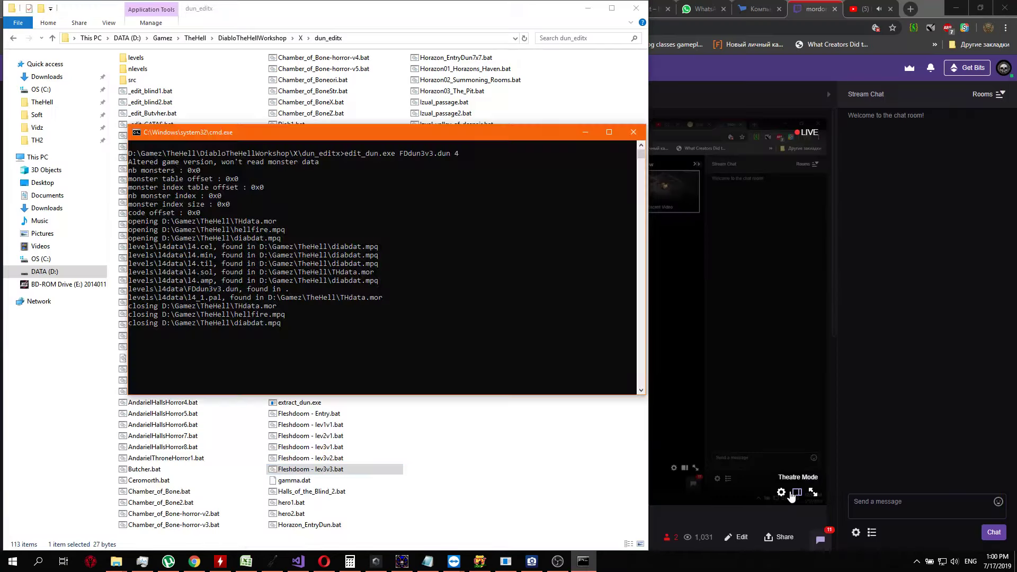
{"action": "left_click", "coordinate": [481, 426]}
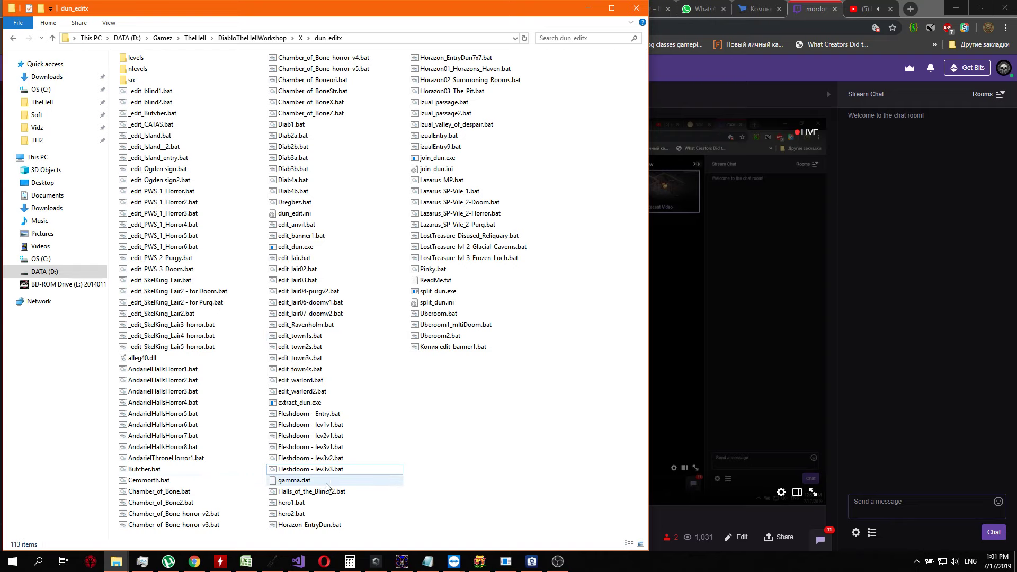
Set screen_width to 1260 in dun_edit.ini and save the file
{"action": "double_click", "coordinate": [281, 216]}
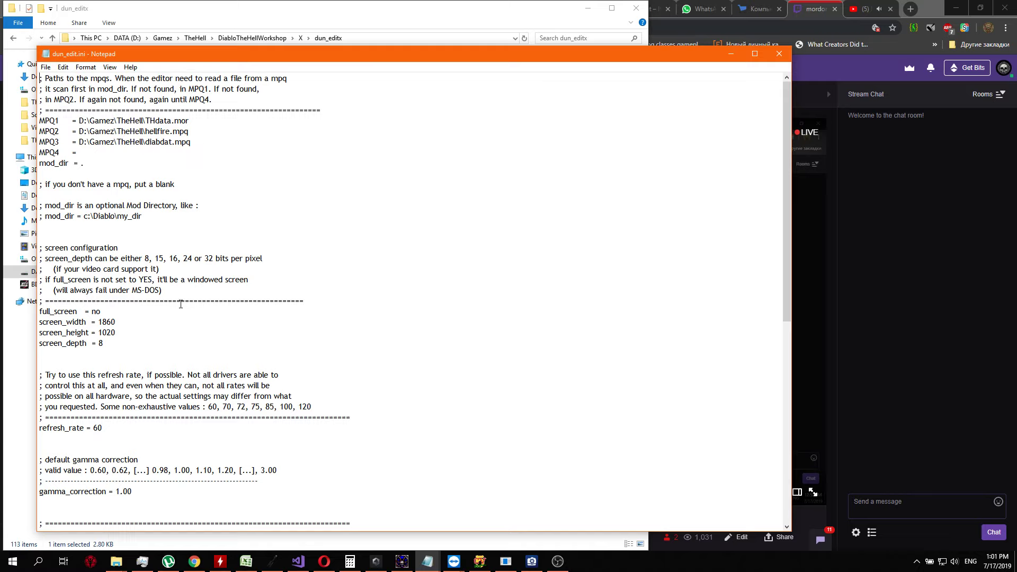
{"action": "left_click", "coordinate": [101, 321]}
{"action": "left_click_drag", "start_coordinate": [101, 322], "coordinate": [106, 321]}
{"action": "type", "text": "2"}
{"action": "left_click", "coordinate": [779, 54]}
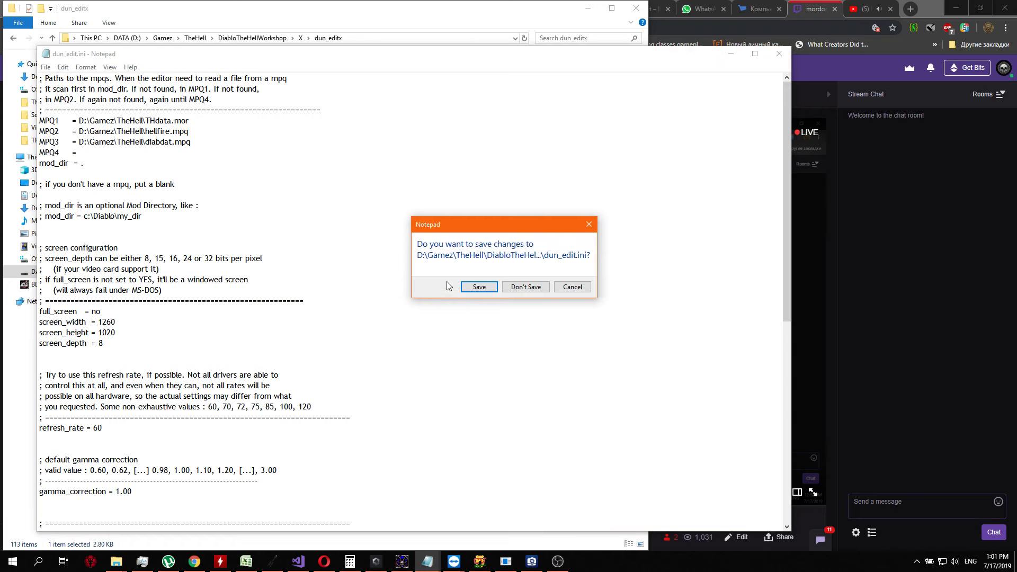
{"action": "left_click", "coordinate": [470, 289]}
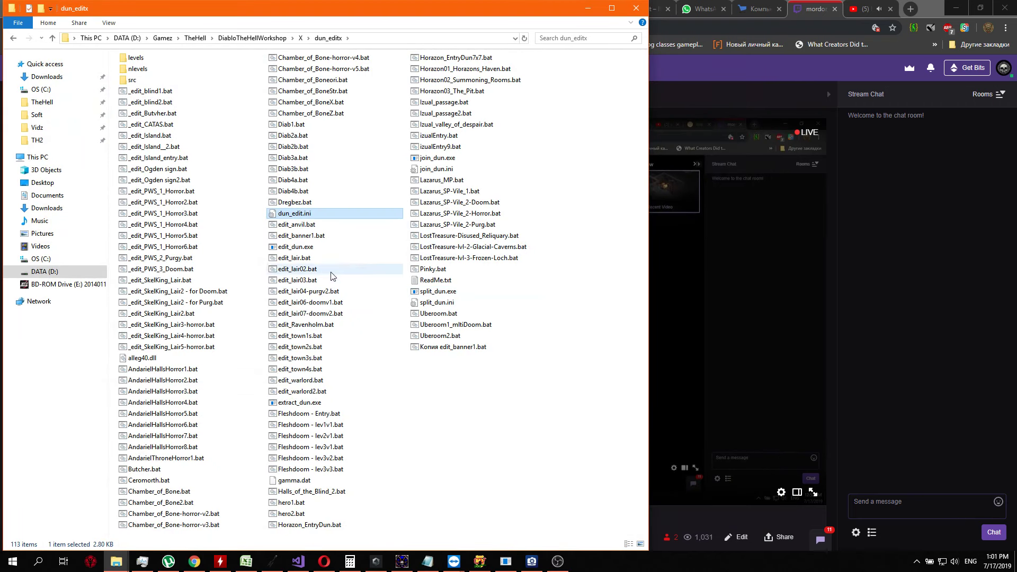
Reopen the FDdun3v3 map with Fleshdoom - lev3v3.bat and move the editor window clear of the stream page
{"action": "double_click", "coordinate": [340, 467]}
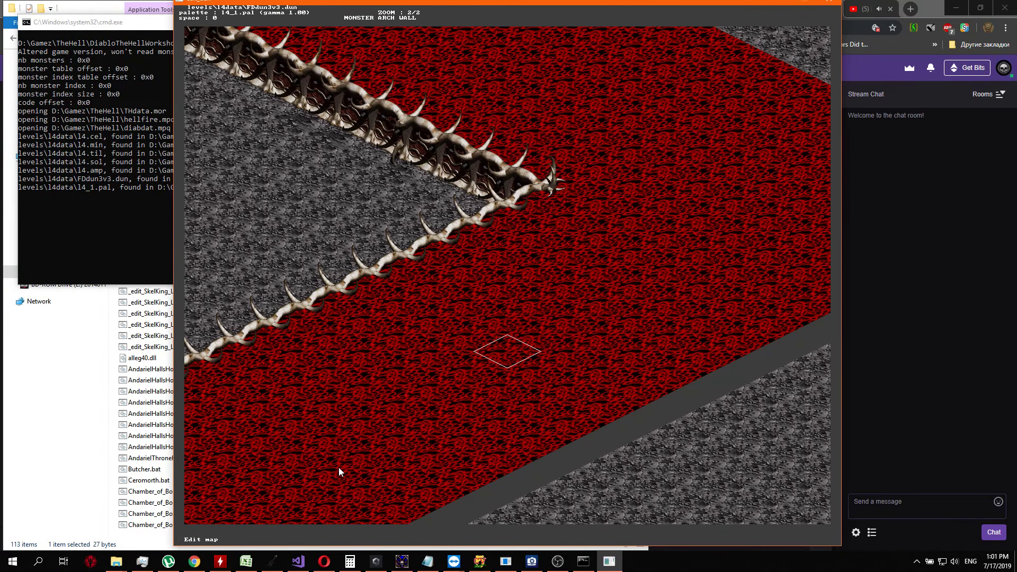
{"action": "left_click_drag", "start_coordinate": [430, 2], "coordinate": [254, 5]}
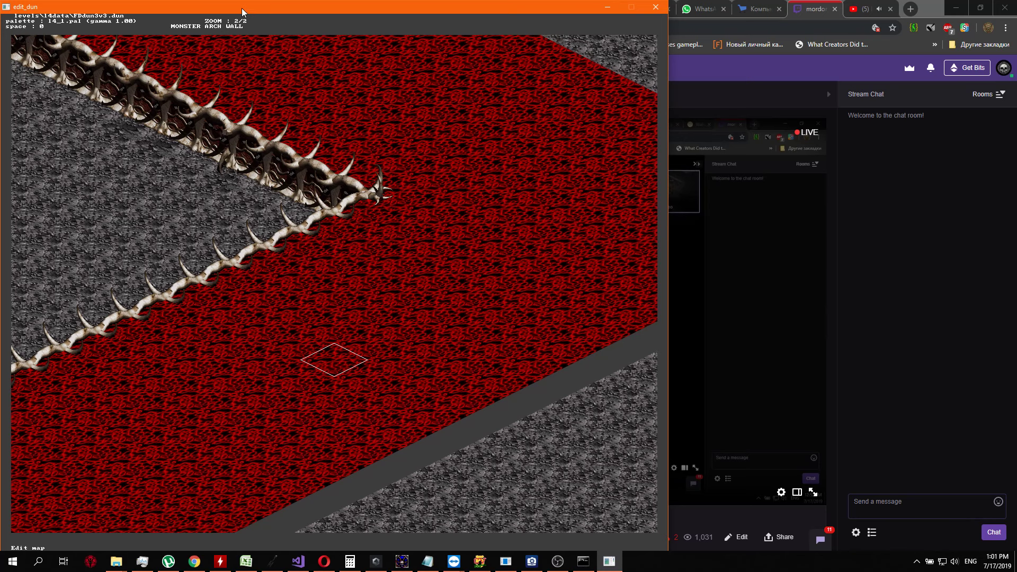
{"action": "left_click_drag", "start_coordinate": [241, 8], "coordinate": [237, 12]}
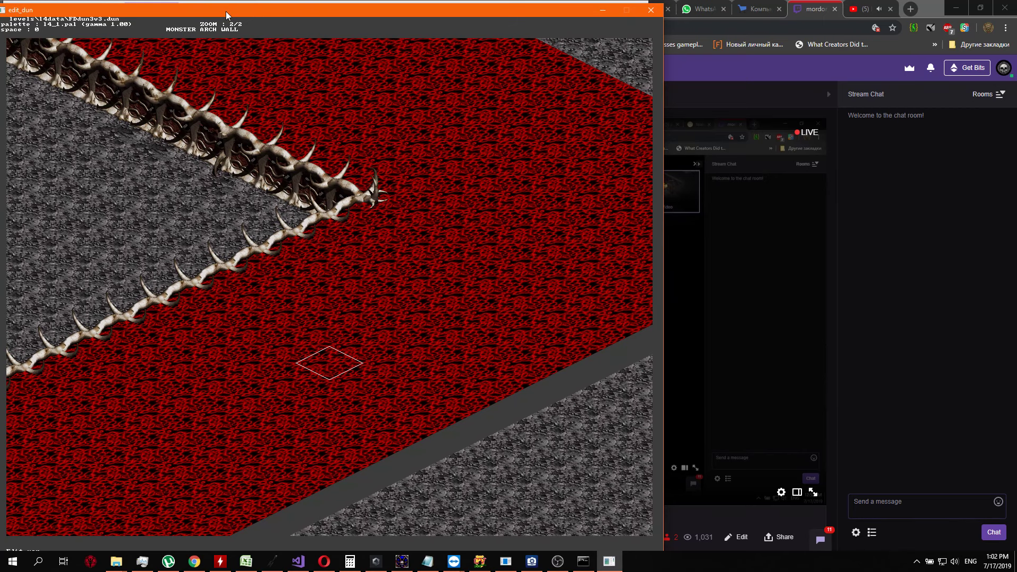
Examine the bone-walled area and the neighbouring northern rooms of the map at zoom 2/3
{"action": "key", "text": "Left"}
{"action": "key", "text": "Left"}
{"action": "key", "text": "Left"}
{"action": "key", "text": "Left"}
{"action": "key", "text": "Left"}
{"action": "key", "text": "Left"}
{"action": "key", "text": "Left"}
{"action": "key", "text": "Left"}
{"action": "key", "text": "Left"}
{"action": "key", "text": "Left"}
{"action": "key", "text": "Left"}
{"action": "key", "text": "Left"}
{"action": "key", "text": "Left"}
{"action": "key", "text": "Left"}
{"action": "key", "text": "Left"}
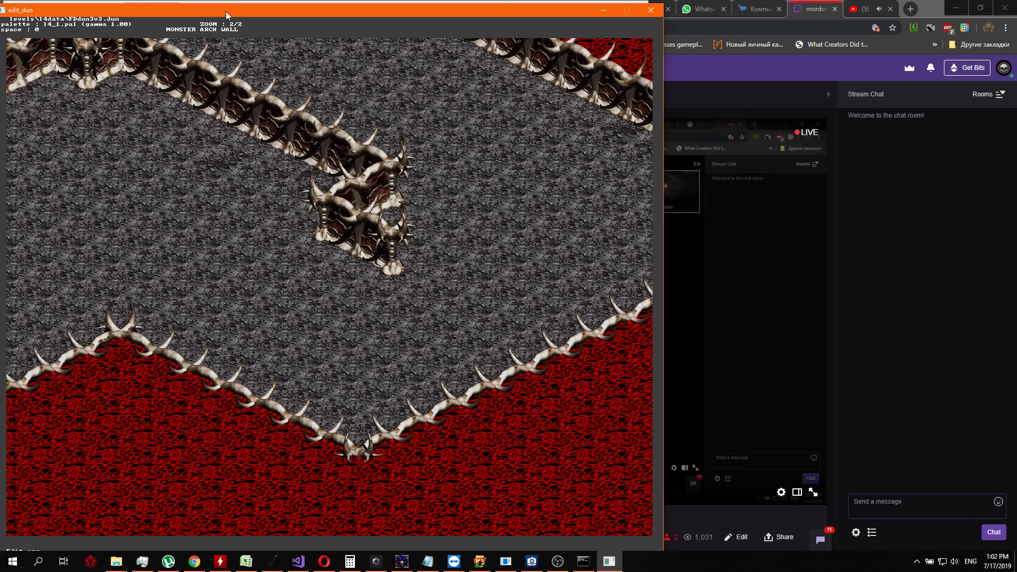
{"action": "key", "text": "minus"}
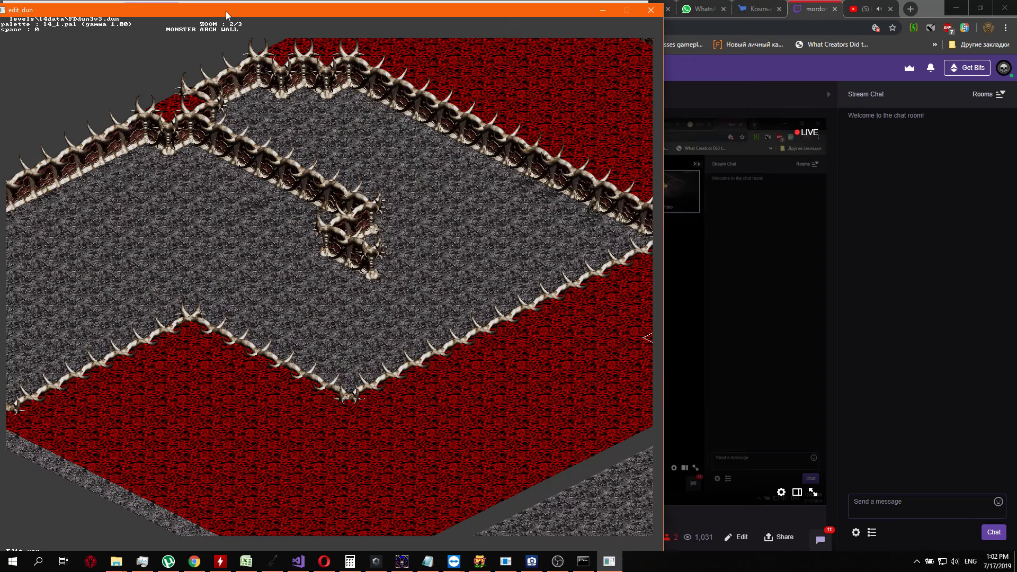
{"action": "key", "text": "Left"}
{"action": "key", "text": "Left"}
{"action": "key", "text": "Left"}
{"action": "key", "text": "Left"}
{"action": "key", "text": "Left"}
{"action": "key", "text": "Left"}
{"action": "key", "text": "Left"}
{"action": "key", "text": "Left"}
{"action": "key", "text": "Left"}
{"action": "key", "text": "Left"}
{"action": "key", "text": "Left"}
{"action": "key", "text": "Left"}
{"action": "key", "text": "Left"}
{"action": "key", "text": "Left"}
{"action": "key", "text": "Left"}
{"action": "key", "text": "Left"}
{"action": "key", "text": "Left"}
{"action": "key", "text": "Left"}
{"action": "key", "text": "Left"}
{"action": "key", "text": "Left"}
{"action": "key", "text": "Right"}
{"action": "key", "text": "Right"}
{"action": "key", "text": "Right"}
{"action": "key", "text": "Right"}
{"action": "key", "text": "Right"}
{"action": "key", "text": "Right"}
{"action": "key", "text": "Right"}
{"action": "key", "text": "Right"}
{"action": "key", "text": "Right"}
{"action": "key", "text": "Right"}
{"action": "key", "text": "Right"}
{"action": "key", "text": "Right"}
{"action": "key", "text": "Right"}
{"action": "key", "text": "Right"}
{"action": "key", "text": "Right"}
{"action": "key", "text": "Right"}
{"action": "key", "text": "Right"}
{"action": "key", "text": "Right"}
{"action": "key", "text": "Right"}
{"action": "key", "text": "Right"}
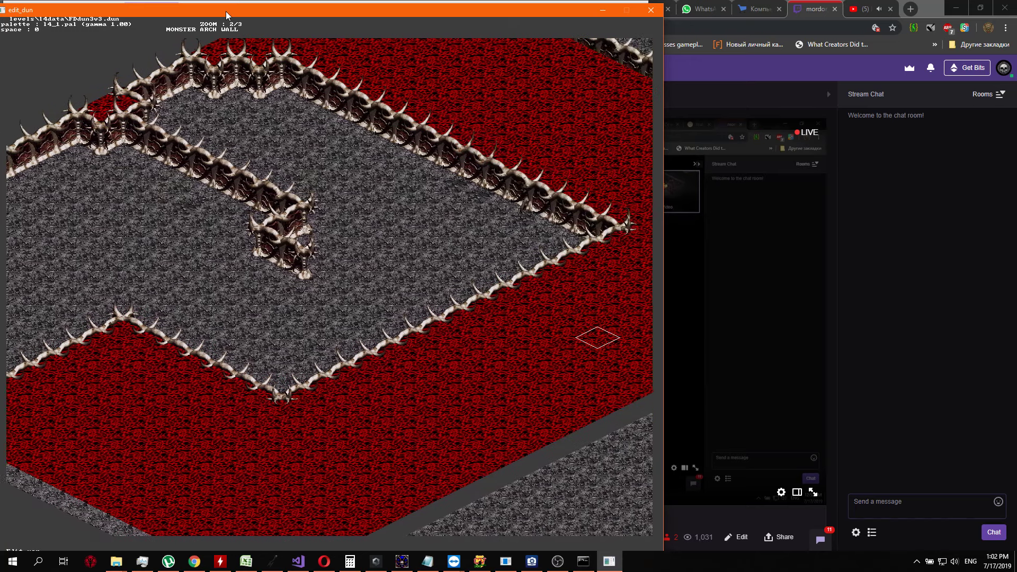
{"action": "key", "text": "Left"}
{"action": "key", "text": "Left"}
{"action": "key", "text": "Left"}
{"action": "key", "text": "Left"}
{"action": "key", "text": "Left"}
{"action": "key", "text": "Left"}
{"action": "key", "text": "Left"}
{"action": "key", "text": "Left"}
{"action": "key", "text": "Left"}
{"action": "key", "text": "Left"}
{"action": "key", "text": "Left"}
{"action": "key", "text": "Left"}
{"action": "key", "text": "Left"}
{"action": "key", "text": "Left"}
{"action": "key", "text": "Up"}
{"action": "key", "text": "Up"}
{"action": "key", "text": "Up"}
{"action": "key", "text": "Up"}
{"action": "key", "text": "Up"}
{"action": "key", "text": "Up"}
{"action": "key", "text": "Up"}
{"action": "key", "text": "Up"}
{"action": "key", "text": "Up"}
{"action": "key", "text": "Up"}
{"action": "key", "text": "Right"}
{"action": "key", "text": "Right"}
{"action": "key", "text": "Right"}
{"action": "key", "text": "Right"}
{"action": "key", "text": "Right"}
{"action": "key", "text": "Right"}
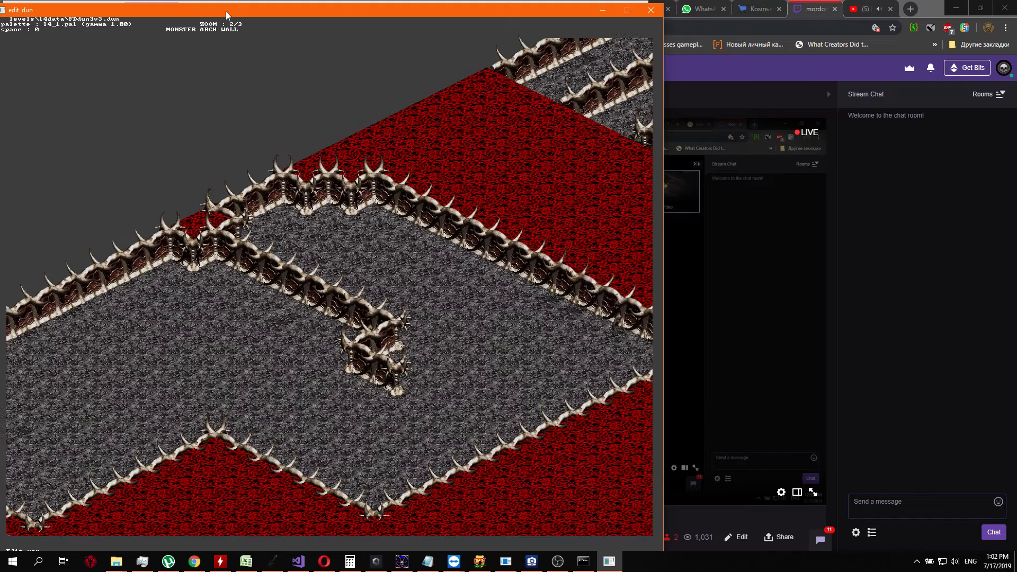
{"action": "key", "text": "Right"}
{"action": "key", "text": "Right"}
{"action": "key", "text": "Right"}
{"action": "key", "text": "Right"}
{"action": "key", "text": "Right"}
{"action": "key", "text": "Right"}
{"action": "key", "text": "Right"}
{"action": "key", "text": "Right"}
{"action": "key", "text": "Right"}
{"action": "key", "text": "Right"}
{"action": "key", "text": "Right"}
{"action": "key", "text": "Right"}
{"action": "key", "text": "Right"}
{"action": "key", "text": "Right"}
{"action": "key", "text": "Right"}
{"action": "key", "text": "Right"}
{"action": "key", "text": "Right"}
{"action": "key", "text": "Right"}
{"action": "key", "text": "Right"}
{"action": "key", "text": "Right"}
{"action": "key", "text": "Up"}
{"action": "key", "text": "Up"}
{"action": "key", "text": "Up"}
{"action": "key", "text": "Up"}
{"action": "key", "text": "Up"}
{"action": "key", "text": "Up"}
{"action": "key", "text": "Up"}
{"action": "key", "text": "Up"}
{"action": "key", "text": "Up"}
{"action": "key", "text": "Up"}
{"action": "key", "text": "Up"}
{"action": "key", "text": "Up"}
{"action": "key", "text": "Up"}
{"action": "key", "text": "Up"}
{"action": "key", "text": "Up"}
{"action": "key", "text": "Up"}
{"action": "key", "text": "Up"}
{"action": "key", "text": "Up"}
{"action": "key", "text": "Up"}
{"action": "key", "text": "Up"}
{"action": "key", "text": "Down"}
{"action": "key", "text": "Down"}
{"action": "key", "text": "Down"}
{"action": "key", "text": "Down"}
{"action": "key", "text": "Down"}
{"action": "key", "text": "Down"}
{"action": "key", "text": "Down"}
{"action": "key", "text": "Down"}
{"action": "key", "text": "Down"}
{"action": "key", "text": "Down"}
{"action": "key", "text": "Down"}
{"action": "key", "text": "Down"}
{"action": "key", "text": "Down"}
{"action": "key", "text": "Down"}
{"action": "key", "text": "Down"}
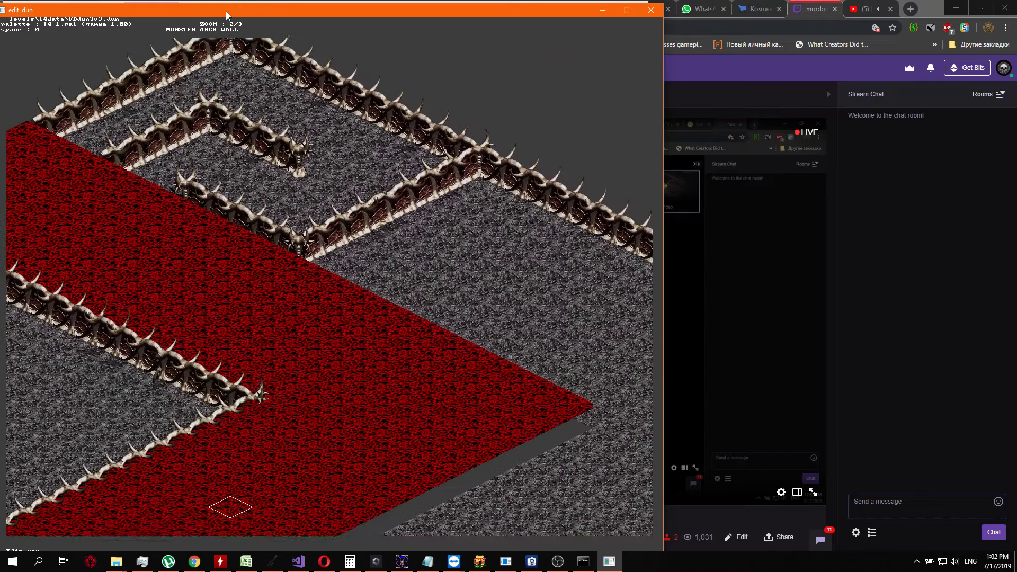
{"action": "key", "text": "Down"}
{"action": "key", "text": "Down"}
{"action": "key", "text": "Down"}
{"action": "key", "text": "Left"}
{"action": "key", "text": "Left"}
{"action": "key", "text": "Left"}
{"action": "key", "text": "Left"}
{"action": "key", "text": "Left"}
{"action": "key", "text": "Left"}
{"action": "key", "text": "Left"}
{"action": "key", "text": "Left"}
{"action": "key", "text": "Left"}
{"action": "key", "text": "Left"}
{"action": "key", "text": "Left"}
{"action": "key", "text": "Left"}
{"action": "key", "text": "Left"}
{"action": "key", "text": "Left"}
{"action": "key", "text": "Left"}
{"action": "key", "text": "Left"}
{"action": "key", "text": "Left"}
{"action": "key", "text": "Left"}
{"action": "key", "text": "Left"}
{"action": "key", "text": "Left"}
{"action": "key", "text": "Down"}
{"action": "key", "text": "Down"}
{"action": "key", "text": "Down"}
{"action": "key", "text": "Down"}
{"action": "key", "text": "Down"}
{"action": "key", "text": "Down"}
{"action": "key", "text": "Down"}
{"action": "key", "text": "Down"}
{"action": "key", "text": "Down"}
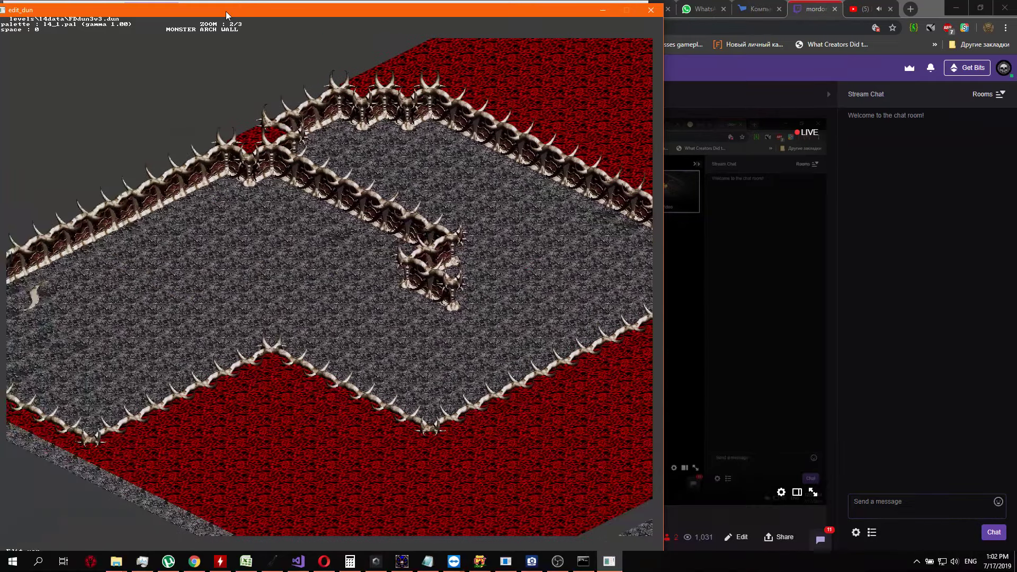
{"action": "key", "text": "Right"}
{"action": "key", "text": "Right"}
{"action": "key", "text": "Right"}
{"action": "key", "text": "Right"}
{"action": "key", "text": "Right"}
{"action": "key", "text": "Right"}
{"action": "key", "text": "Right"}
{"action": "key", "text": "Right"}
{"action": "key", "text": "Right"}
{"action": "key", "text": "Right"}
{"action": "key", "text": "Right"}
{"action": "key", "text": "Right"}
{"action": "key", "text": "Right"}
{"action": "key", "text": "Right"}
{"action": "key", "text": "Right"}
{"action": "key", "text": "Right"}
{"action": "key", "text": "Right"}
{"action": "key", "text": "Right"}
{"action": "key", "text": "Right"}
{"action": "key", "text": "Right"}
{"action": "key", "text": "Up"}
{"action": "key", "text": "Up"}
{"action": "key", "text": "Up"}
{"action": "key", "text": "Up"}
{"action": "key", "text": "Up"}
{"action": "key", "text": "Up"}
{"action": "key", "text": "Up"}
{"action": "key", "text": "Up"}
{"action": "key", "text": "Up"}
{"action": "key", "text": "Up"}
{"action": "key", "text": "Up"}
{"action": "key", "text": "Up"}
{"action": "key", "text": "Down"}
{"action": "key", "text": "Down"}
{"action": "key", "text": "Down"}
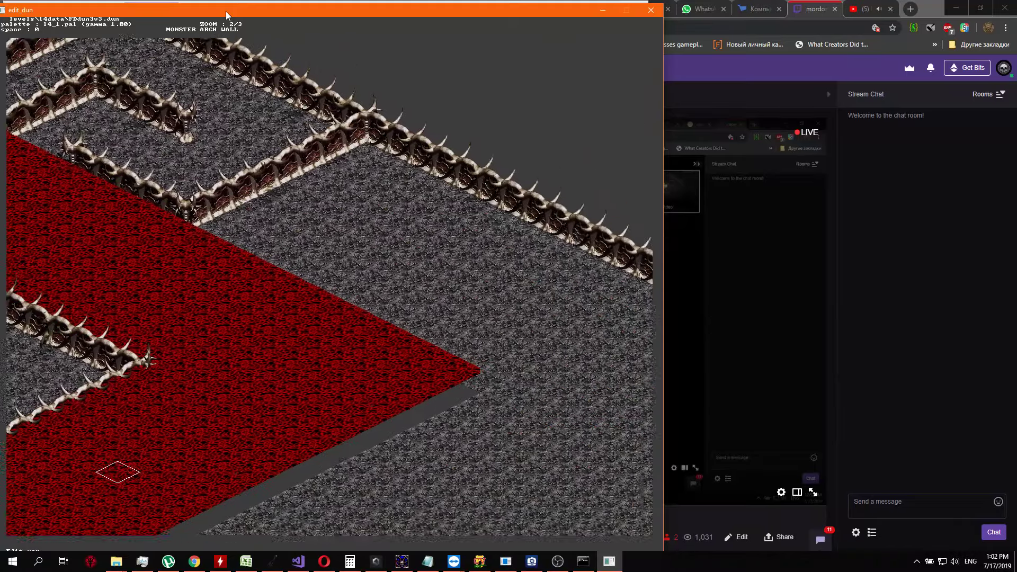
Examine the eastern and southern floor areas beyond the red region, including their outer bone borders
{"action": "key", "text": "Right"}
{"action": "key", "text": "Right"}
{"action": "key", "text": "Right"}
{"action": "key", "text": "Right"}
{"action": "key", "text": "Right"}
{"action": "key", "text": "Right"}
{"action": "key", "text": "Right"}
{"action": "key", "text": "Right"}
{"action": "key", "text": "Right"}
{"action": "key", "text": "Right"}
{"action": "key", "text": "Right"}
{"action": "key", "text": "Right"}
{"action": "key", "text": "Right"}
{"action": "key", "text": "Right"}
{"action": "key", "text": "Right"}
{"action": "key", "text": "Right"}
{"action": "key", "text": "Right"}
{"action": "key", "text": "Right"}
{"action": "key", "text": "Right"}
{"action": "key", "text": "Right"}
{"action": "key", "text": "Down"}
{"action": "key", "text": "Down"}
{"action": "key", "text": "Down"}
{"action": "key", "text": "Down"}
{"action": "key", "text": "Down"}
{"action": "key", "text": "Down"}
{"action": "key", "text": "Down"}
{"action": "key", "text": "Down"}
{"action": "key", "text": "Down"}
{"action": "key", "text": "Down"}
{"action": "key", "text": "Down"}
{"action": "key", "text": "Down"}
{"action": "key", "text": "Down"}
{"action": "key", "text": "Down"}
{"action": "key", "text": "Down"}
{"action": "key", "text": "Down"}
{"action": "key", "text": "Down"}
{"action": "key", "text": "Down"}
{"action": "key", "text": "Left"}
{"action": "key", "text": "Left"}
{"action": "key", "text": "Left"}
{"action": "key", "text": "Left"}
{"action": "key", "text": "Left"}
{"action": "key", "text": "Left"}
{"action": "key", "text": "Left"}
{"action": "key", "text": "Left"}
{"action": "key", "text": "Left"}
{"action": "key", "text": "Left"}
{"action": "key", "text": "Left"}
{"action": "key", "text": "Left"}
{"action": "key", "text": "Left"}
{"action": "key", "text": "Left"}
{"action": "key", "text": "Left"}
{"action": "key", "text": "Left"}
{"action": "key", "text": "Left"}
{"action": "key", "text": "Left"}
{"action": "key", "text": "Left"}
{"action": "key", "text": "Left"}
{"action": "key", "text": "Up"}
{"action": "key", "text": "Up"}
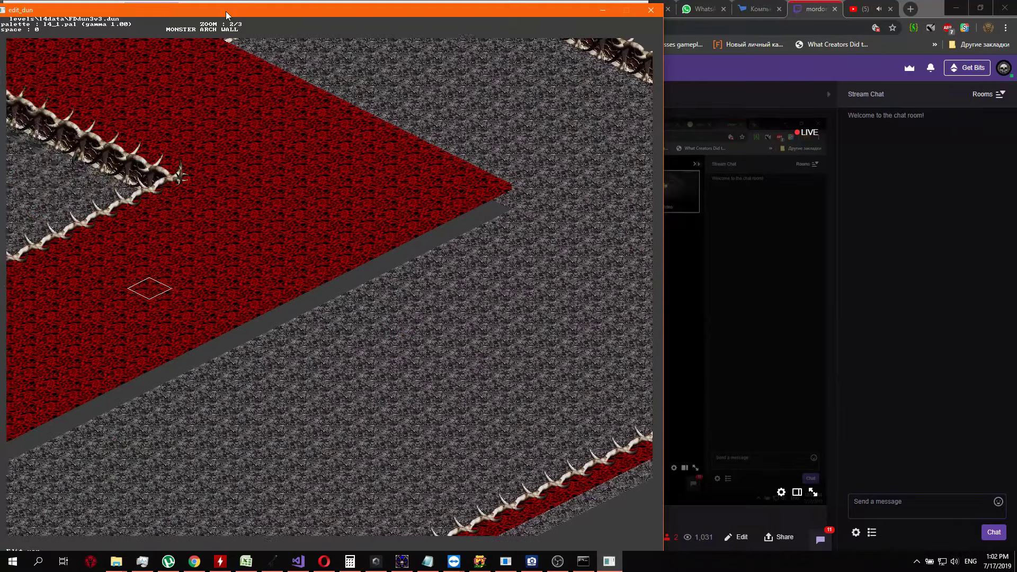
{"action": "key", "text": "Left"}
{"action": "key", "text": "Left"}
{"action": "key", "text": "Left"}
{"action": "key", "text": "Left"}
{"action": "key", "text": "Left"}
{"action": "key", "text": "Left"}
{"action": "key", "text": "Left"}
{"action": "key", "text": "Left"}
{"action": "key", "text": "Left"}
{"action": "key", "text": "Left"}
{"action": "key", "text": "Left"}
{"action": "key", "text": "Left"}
{"action": "key", "text": "Left"}
{"action": "key", "text": "Left"}
{"action": "key", "text": "Left"}
{"action": "key", "text": "Left"}
{"action": "key", "text": "Left"}
{"action": "key", "text": "Left"}
{"action": "key", "text": "Left"}
{"action": "key", "text": "Left"}
{"action": "key", "text": "Down"}
{"action": "key", "text": "Down"}
{"action": "key", "text": "Down"}
{"action": "key", "text": "Down"}
{"action": "key", "text": "Down"}
{"action": "key", "text": "Down"}
{"action": "key", "text": "Down"}
{"action": "key", "text": "Down"}
{"action": "key", "text": "Down"}
{"action": "key", "text": "Down"}
{"action": "key", "text": "Down"}
{"action": "key", "text": "Down"}
{"action": "key", "text": "Down"}
{"action": "key", "text": "Down"}
{"action": "key", "text": "Down"}
{"action": "key", "text": "Down"}
{"action": "key", "text": "Down"}
{"action": "key", "text": "Down"}
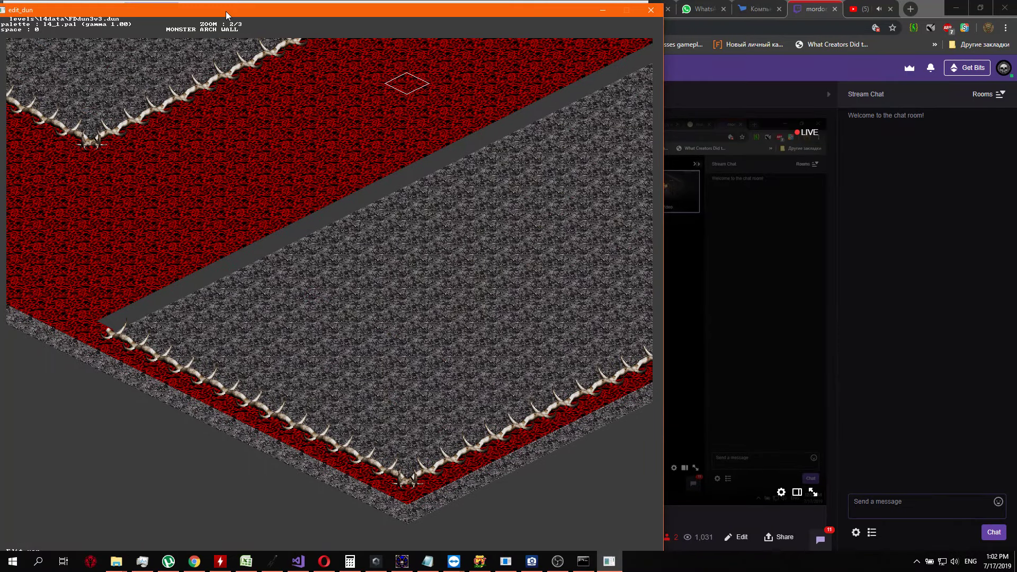
{"action": "key", "text": "Up"}
{"action": "key", "text": "Up"}
{"action": "key", "text": "Up"}
{"action": "key", "text": "Up"}
{"action": "key", "text": "Up"}
{"action": "key", "text": "Up"}
{"action": "key", "text": "Up"}
{"action": "key", "text": "Up"}
{"action": "key", "text": "Up"}
{"action": "key", "text": "Up"}
{"action": "key", "text": "Up"}
{"action": "key", "text": "Up"}
{"action": "key", "text": "Up"}
{"action": "key", "text": "Up"}
{"action": "key", "text": "Up"}
{"action": "key", "text": "Up"}
{"action": "key", "text": "Up"}
{"action": "key", "text": "Up"}
{"action": "key", "text": "Up"}
{"action": "key", "text": "Up"}
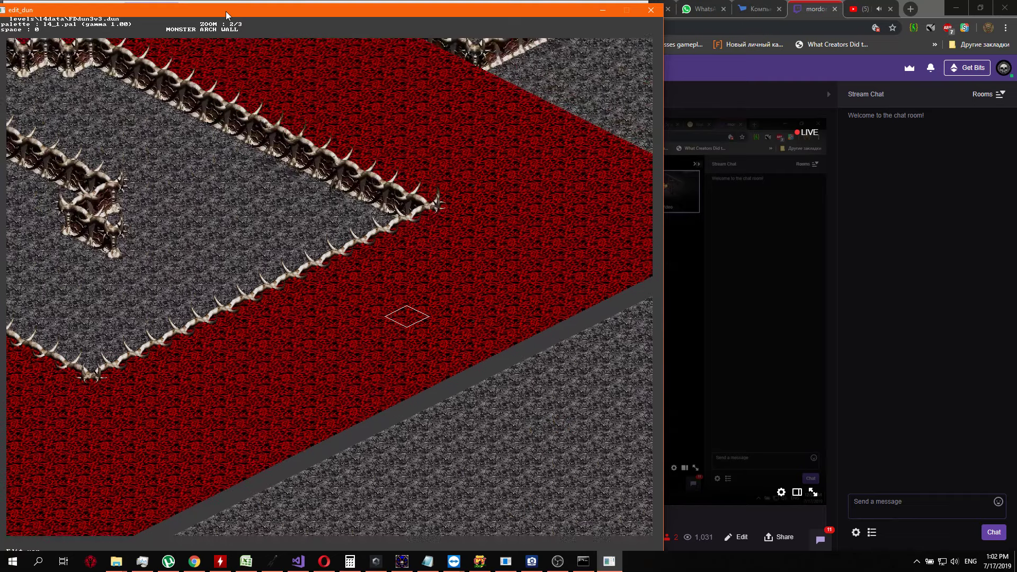
Examine the bone-walled area from its western corner to the inner dividing wall
{"action": "key", "text": "Left"}
{"action": "key", "text": "Left"}
{"action": "key", "text": "Left"}
{"action": "key", "text": "Left"}
{"action": "key", "text": "Left"}
{"action": "key", "text": "Left"}
{"action": "key", "text": "Left"}
{"action": "key", "text": "Left"}
{"action": "key", "text": "Left"}
{"action": "key", "text": "Left"}
{"action": "key", "text": "Left"}
{"action": "key", "text": "Left"}
{"action": "key", "text": "Left"}
{"action": "key", "text": "Left"}
{"action": "key", "text": "Left"}
{"action": "key", "text": "Left"}
{"action": "key", "text": "Left"}
{"action": "key", "text": "Left"}
{"action": "key", "text": "Left"}
{"action": "key", "text": "Left"}
{"action": "key", "text": "Left"}
{"action": "key", "text": "Left"}
{"action": "key", "text": "Left"}
{"action": "key", "text": "Left"}
{"action": "key", "text": "Left"}
{"action": "key", "text": "Left"}
{"action": "key", "text": "Left"}
{"action": "key", "text": "Left"}
{"action": "key", "text": "Left"}
{"action": "key", "text": "Left"}
{"action": "key", "text": "Right"}
{"action": "key", "text": "Right"}
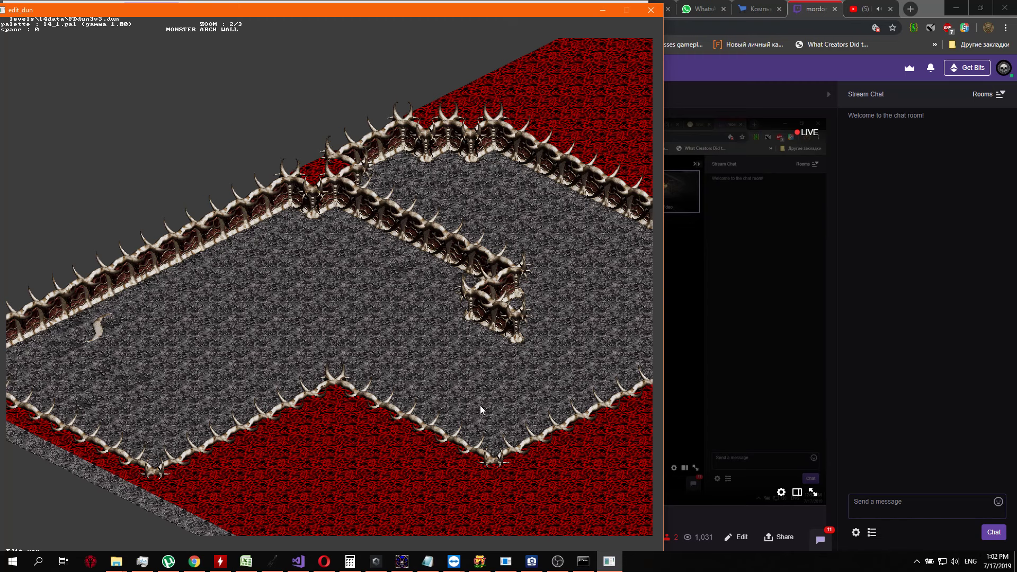
{"action": "key", "text": "Right"}
{"action": "key", "text": "Right"}
{"action": "key", "text": "Right"}
{"action": "key", "text": "Right"}
{"action": "key", "text": "Right"}
{"action": "key", "text": "Right"}
{"action": "key", "text": "Right"}
{"action": "key", "text": "Right"}
{"action": "key", "text": "Right"}
{"action": "key", "text": "Right"}
{"action": "key", "text": "Right"}
{"action": "key", "text": "Right"}
{"action": "key", "text": "Left"}
{"action": "key", "text": "Left"}
{"action": "key", "text": "Left"}
{"action": "key", "text": "Left"}
{"action": "key", "text": "Left"}
{"action": "key", "text": "Left"}
{"action": "key", "text": "Left"}
{"action": "key", "text": "Left"}
{"action": "key", "text": "Left"}
{"action": "key", "text": "Left"}
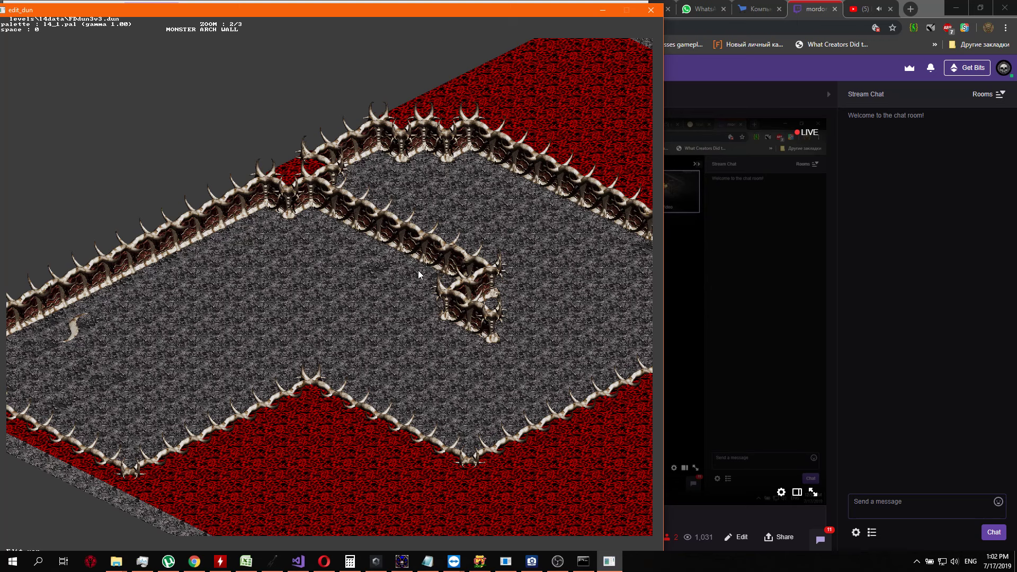
{"action": "key", "text": "Right"}
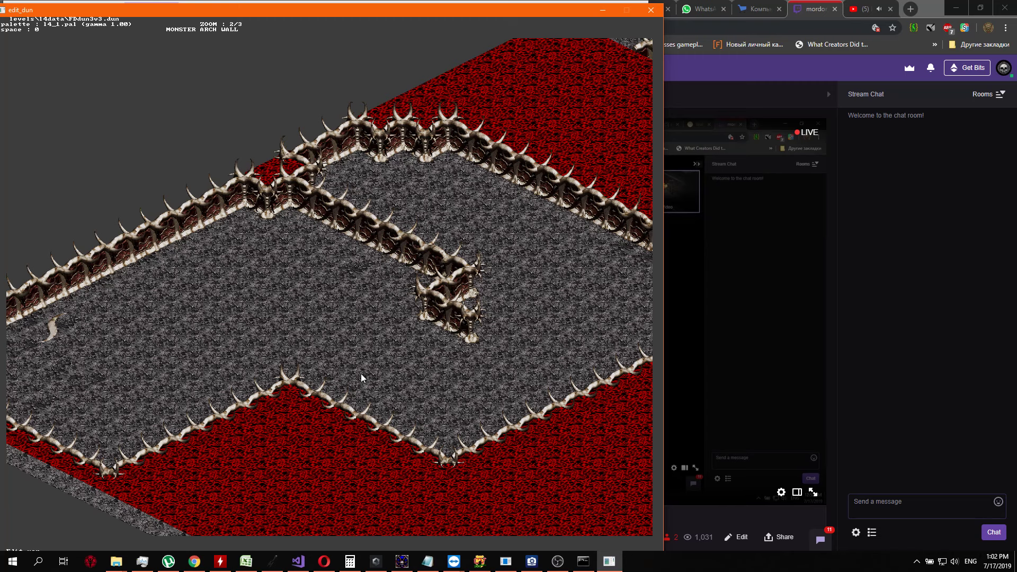
{"action": "key", "text": "Up"}
{"action": "key", "text": "Up"}
{"action": "key", "text": "Up"}
{"action": "key", "text": "Up"}
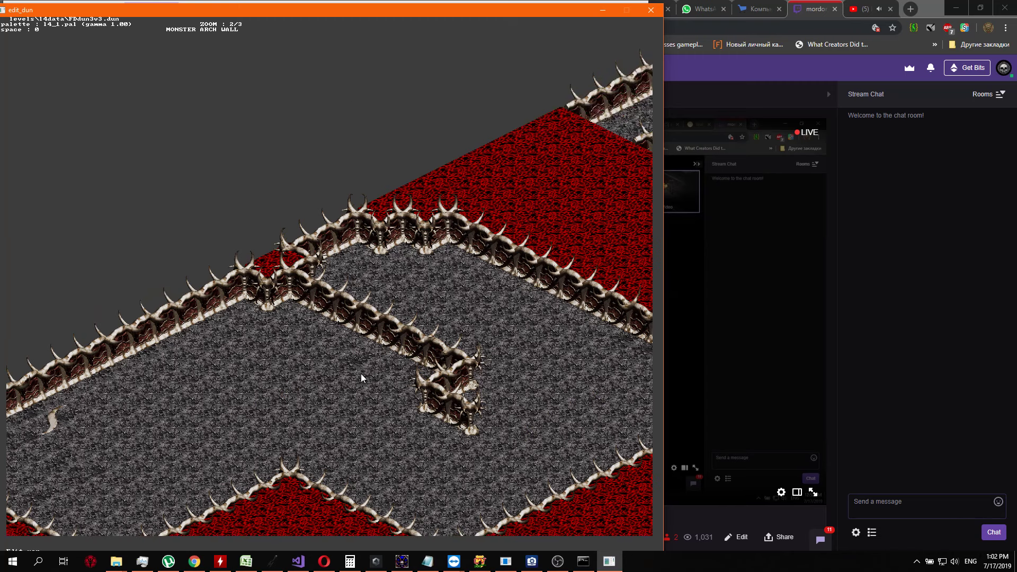
{"action": "key", "text": "Down"}
{"action": "key", "text": "Down"}
{"action": "key", "text": "Down"}
{"action": "key", "text": "Down"}
{"action": "key", "text": "Down"}
{"action": "key", "text": "Down"}
{"action": "key", "text": "Down"}
{"action": "key", "text": "Left"}
{"action": "key", "text": "Left"}
{"action": "key", "text": "Left"}
{"action": "key", "text": "Up"}
{"action": "key", "text": "Up"}
{"action": "key", "text": "Up"}
{"action": "key", "text": "Up"}
{"action": "key", "text": "Left"}
{"action": "key", "text": "Left"}
{"action": "key", "text": "Left"}
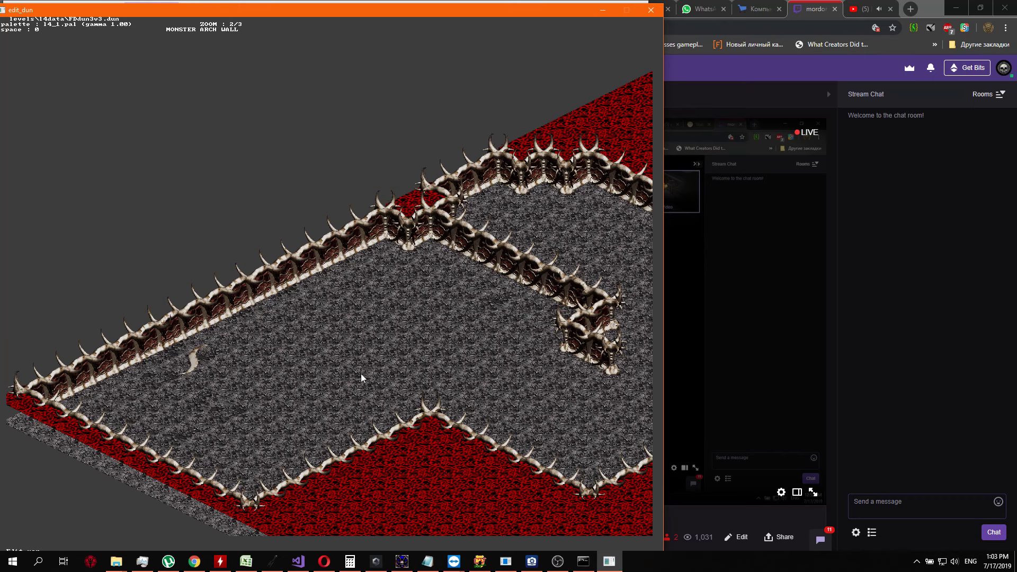
{"action": "key", "text": "Right"}
{"action": "key", "text": "Right"}
{"action": "key", "text": "Right"}
{"action": "key", "text": "Right"}
{"action": "key", "text": "Right"}
{"action": "key", "text": "Right"}
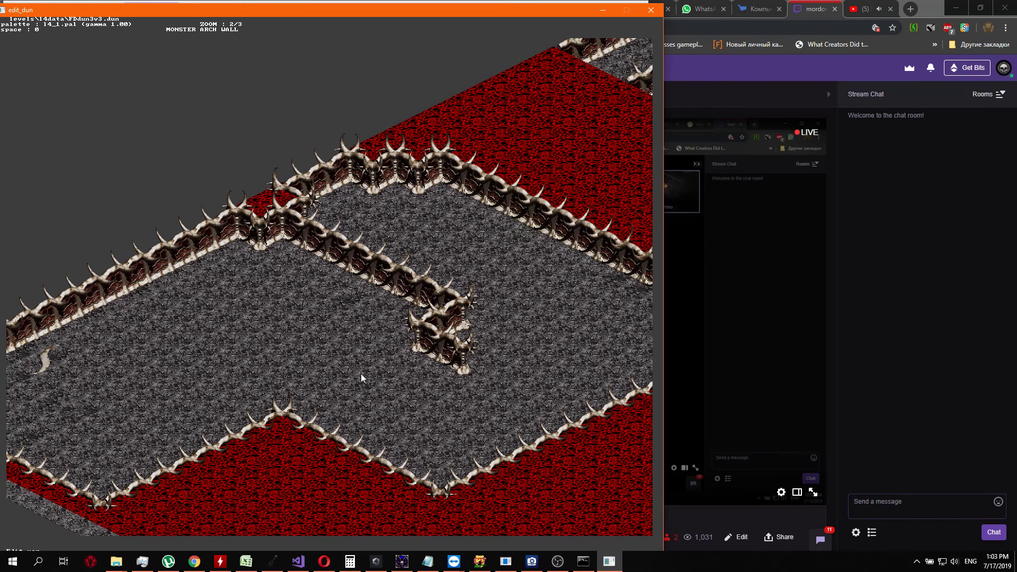
Display the layer info over the map and look over the numbers on the bone-walled area's floor
{"action": "key", "text": "Left"}
{"action": "key", "text": "Left"}
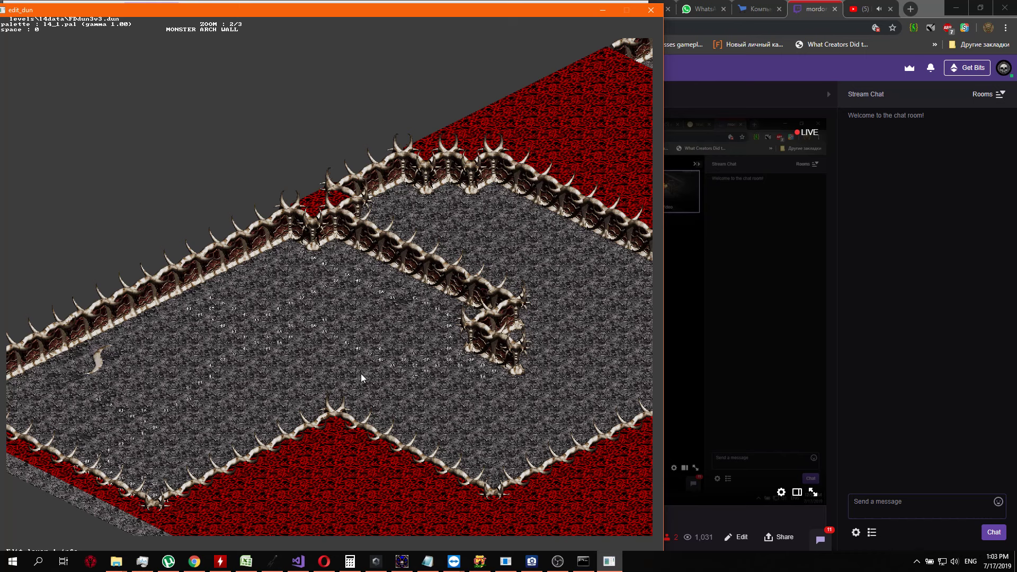
{"action": "key", "text": "Left"}
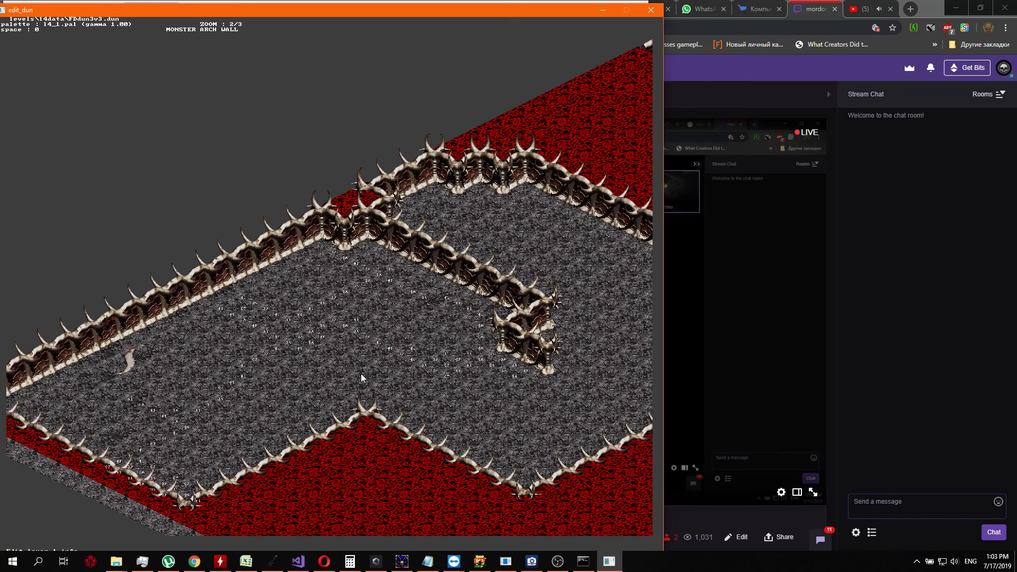
{"action": "key", "text": "Right"}
{"action": "key", "text": "Right"}
{"action": "key", "text": "Right"}
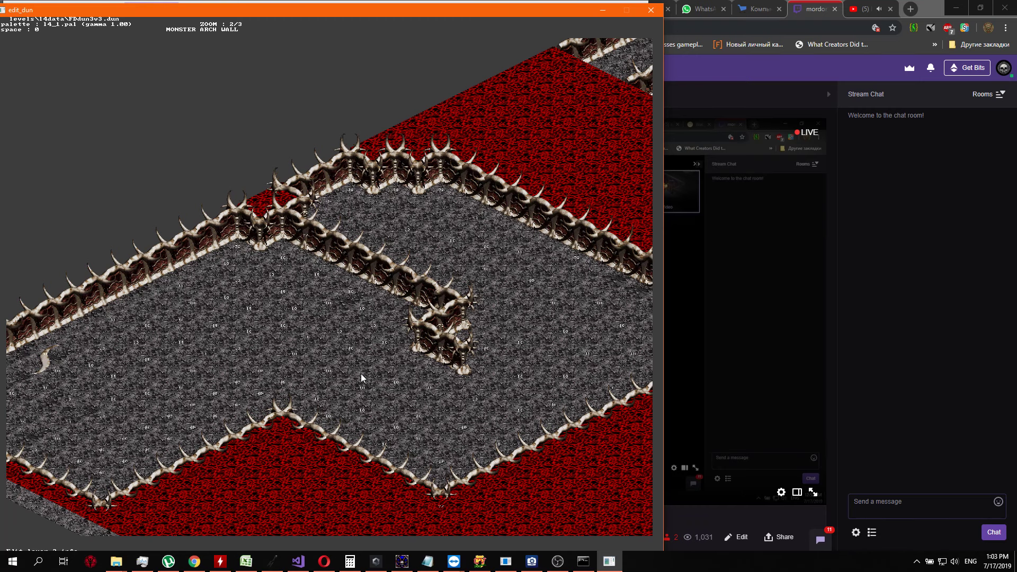
{"action": "key", "text": "Right"}
{"action": "key", "text": "Left"}
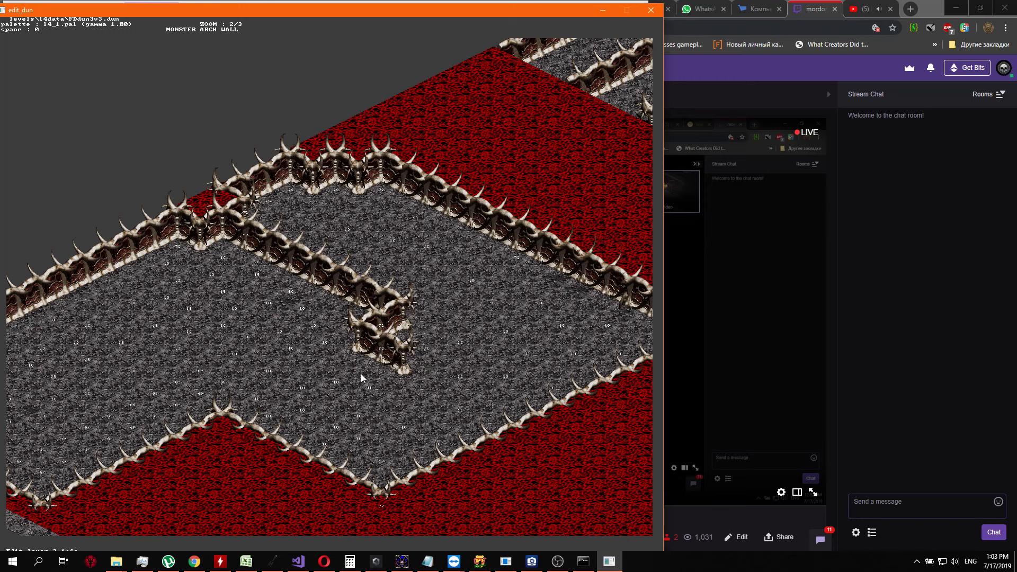
Examine the layer info numbers around the inner wall and the southern bone border at zoom 2/2
{"action": "key", "text": "plus"}
{"action": "key", "text": "Up"}
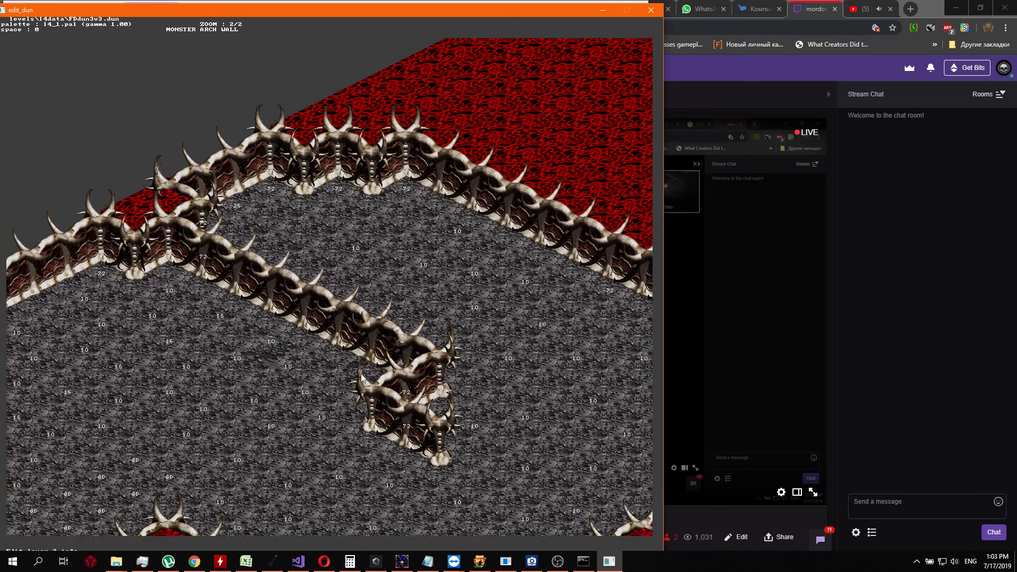
{"action": "key", "text": "Down"}
{"action": "key", "text": "Right"}
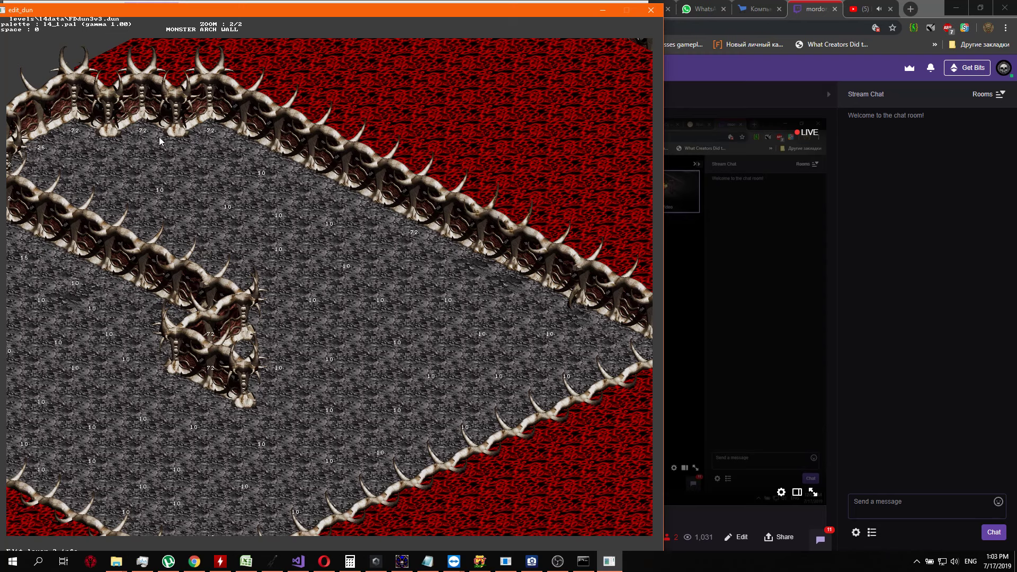
{"action": "key", "text": "Left"}
{"action": "key", "text": "Left"}
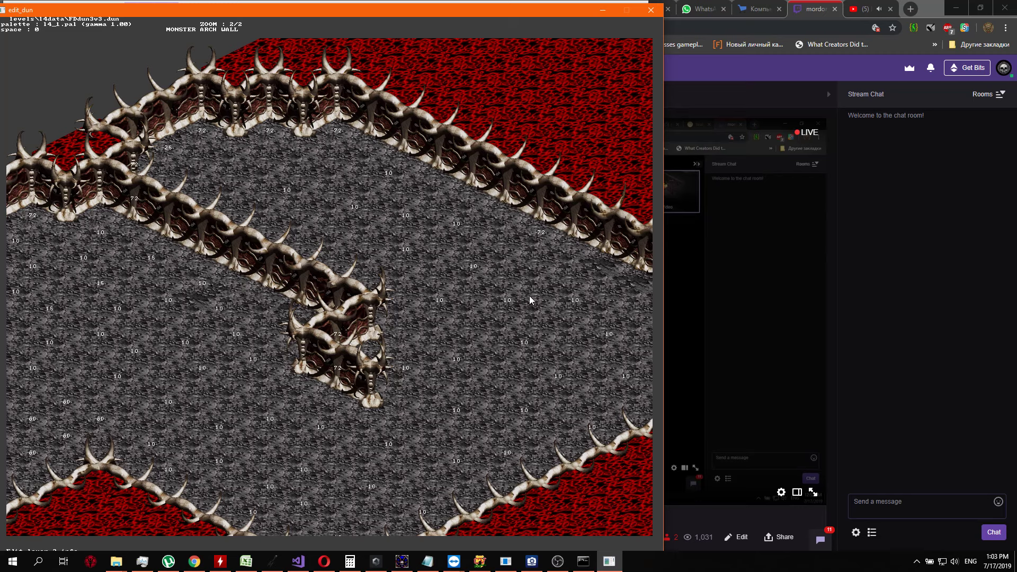
{"action": "key", "text": "Left"}
{"action": "key", "text": "Left"}
{"action": "key", "text": "Left"}
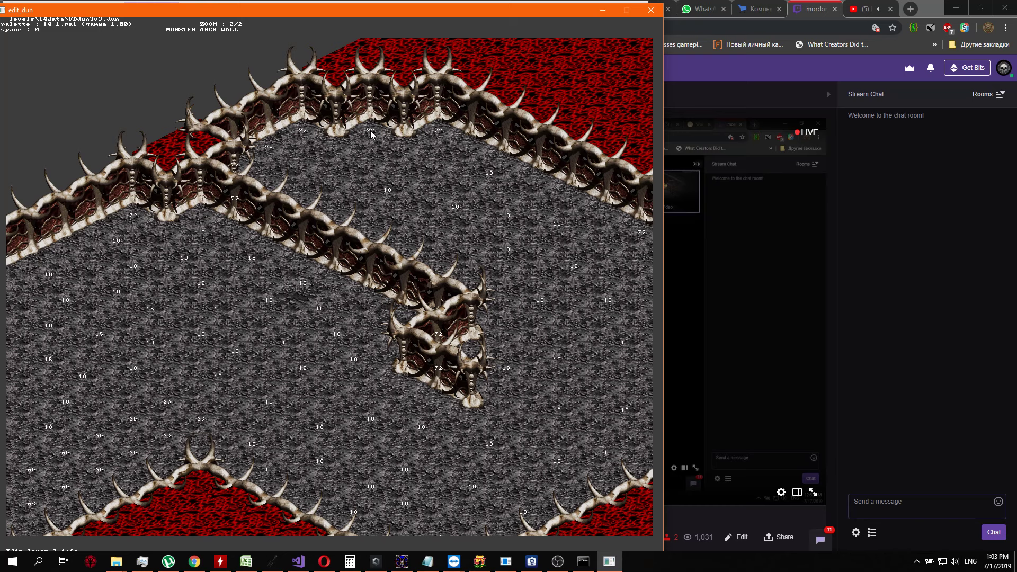
{"action": "key", "text": "Down"}
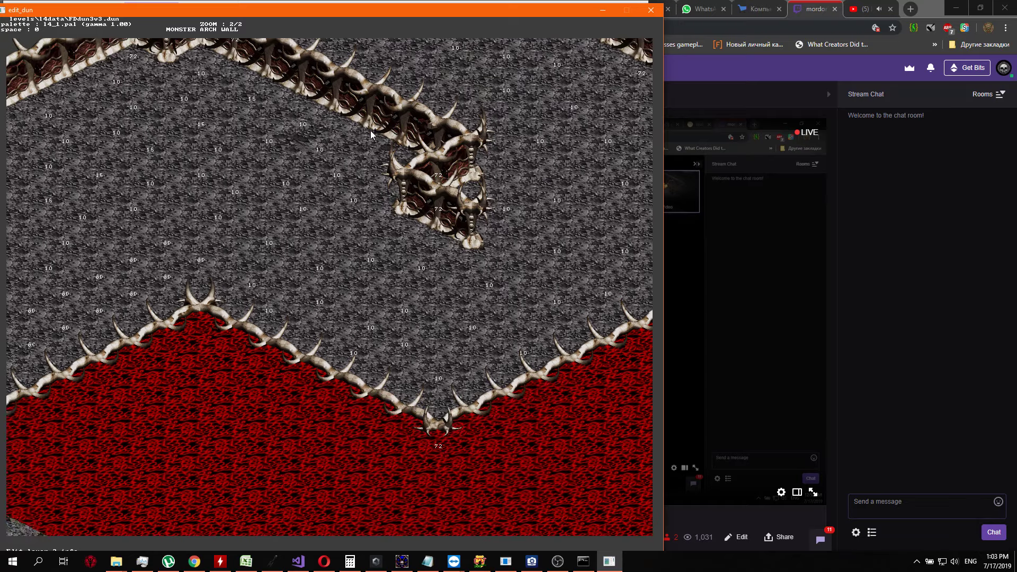
{"action": "key", "text": "Right"}
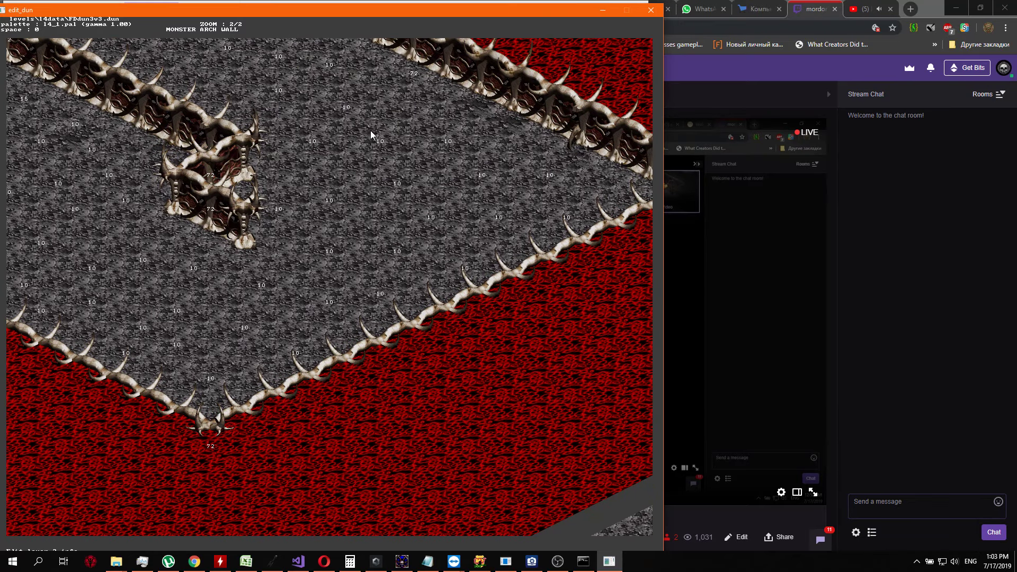
{"action": "key", "text": "Down"}
{"action": "key", "text": "Left"}
{"action": "key", "text": "Up"}
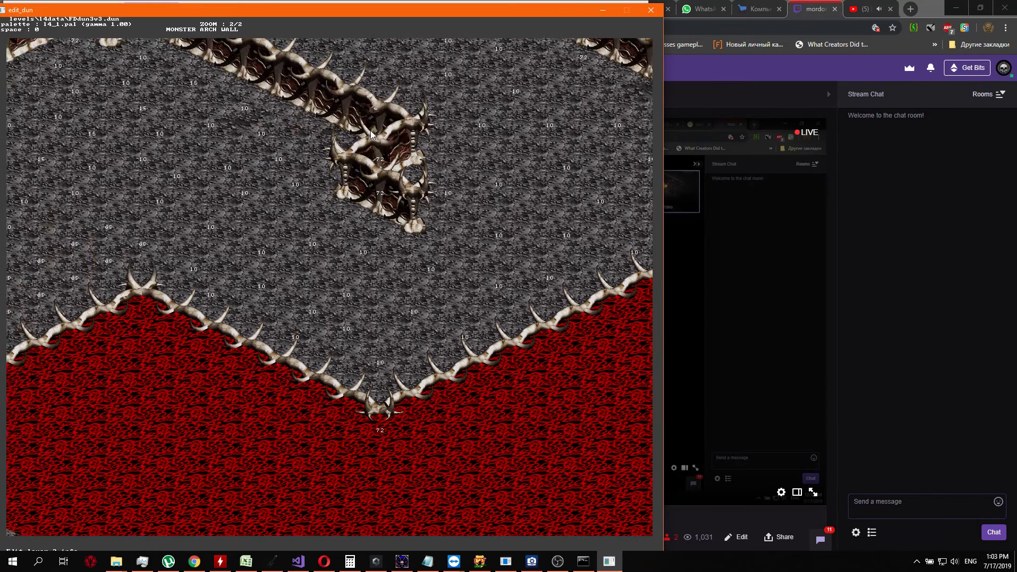
Examine the layer info numbers from the northern arch walls along the bone wall to the area's eastern tip
{"action": "key", "text": "Left"}
{"action": "key", "text": "Up"}
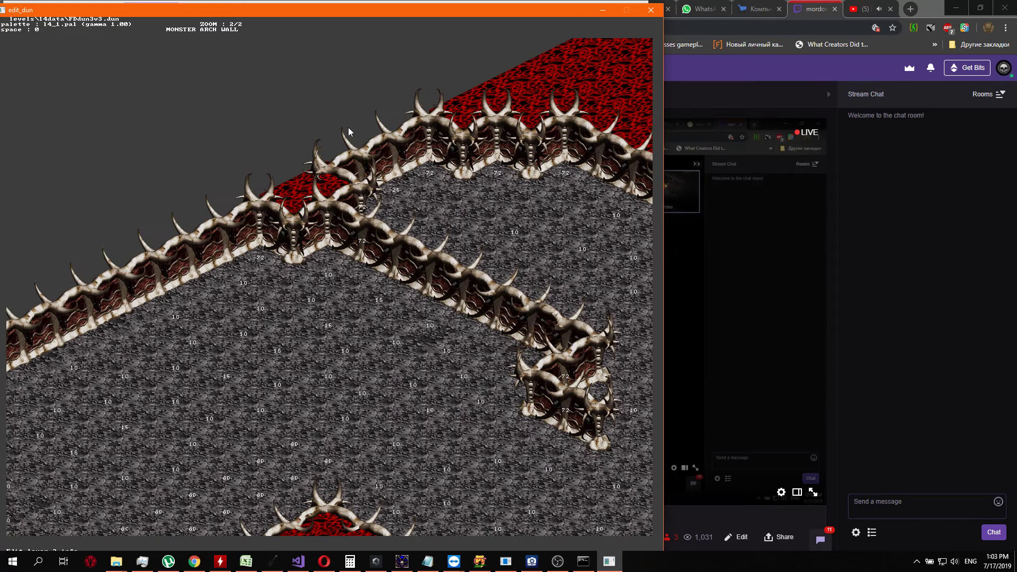
{"action": "key", "text": "Right"}
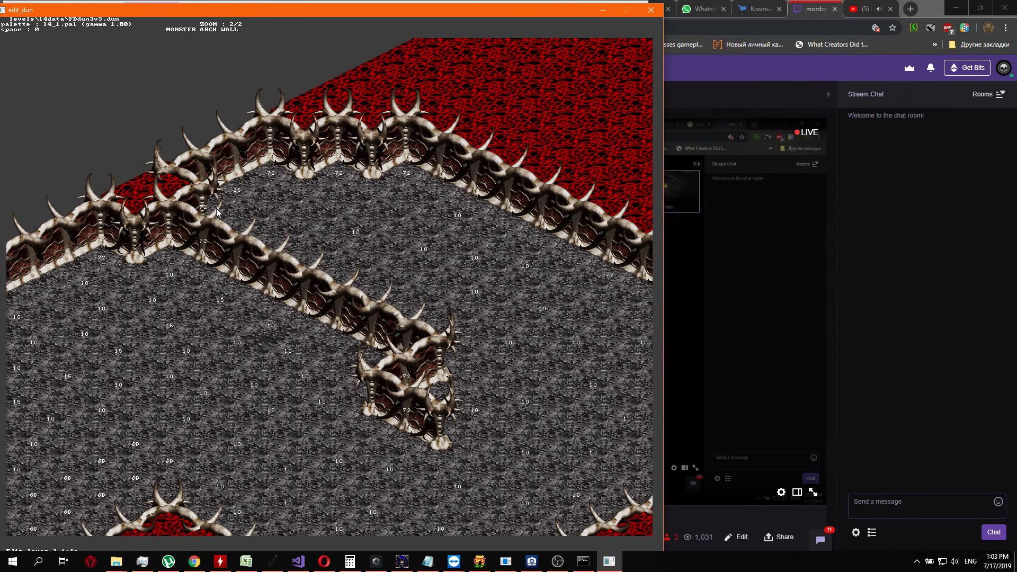
{"action": "key", "text": "Right"}
{"action": "key", "text": "Right"}
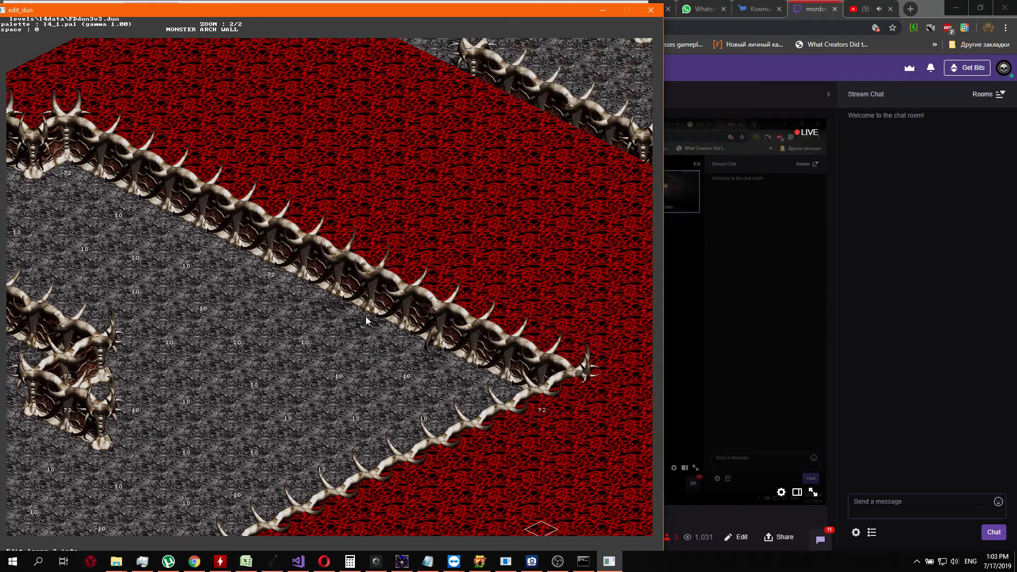
{"action": "key", "text": "Down"}
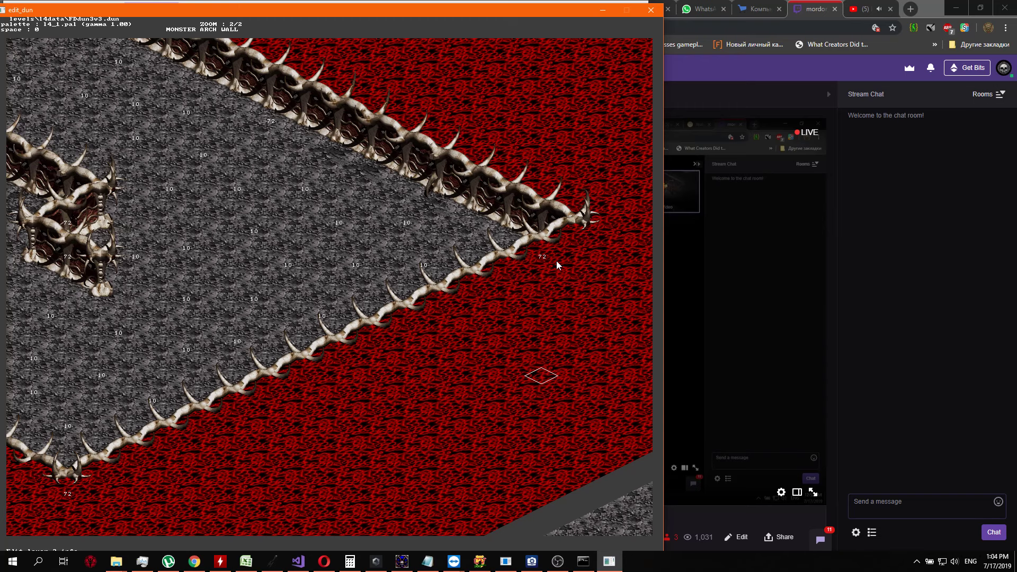
{"action": "key", "text": "Left"}
{"action": "key", "text": "Right"}
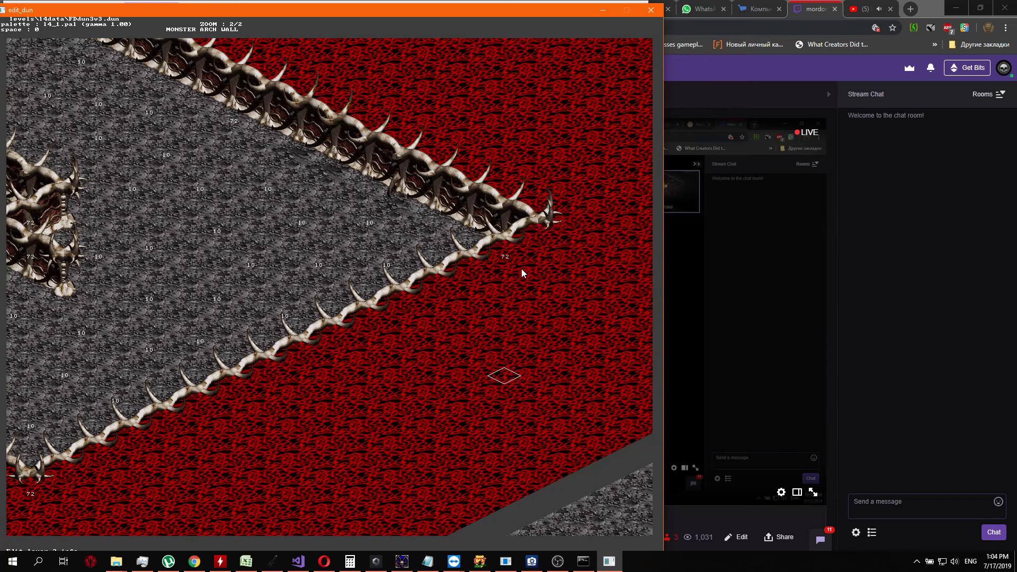
Examine the layer info numbers westward along the southern bone border to the curved horn and back to the inner wall
{"action": "key", "text": "Left"}
{"action": "key", "text": "Left"}
{"action": "key", "text": "Left"}
{"action": "key", "text": "Left"}
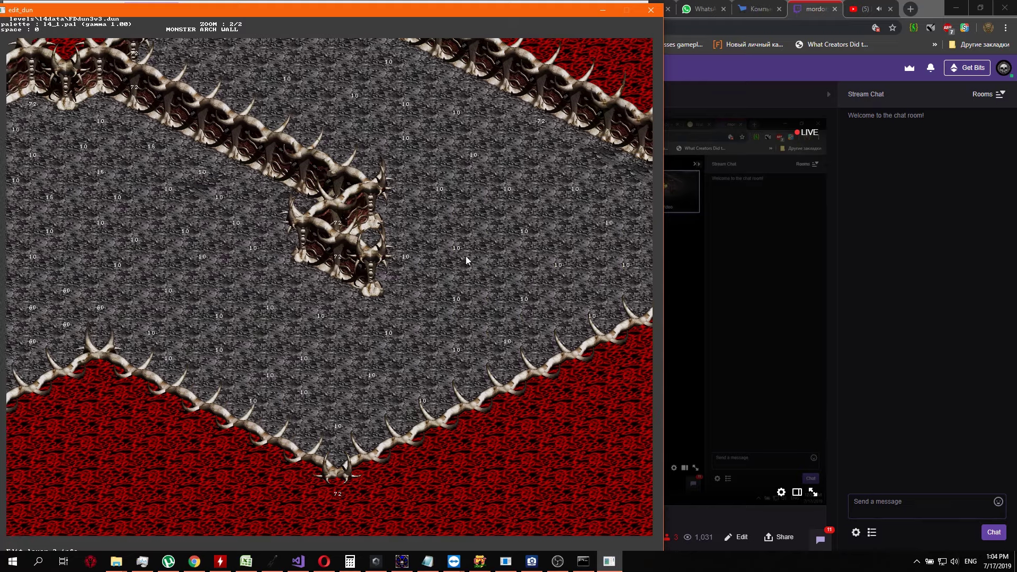
{"action": "key", "text": "Left"}
{"action": "key", "text": "Left"}
{"action": "key", "text": "Left"}
{"action": "key", "text": "Left"}
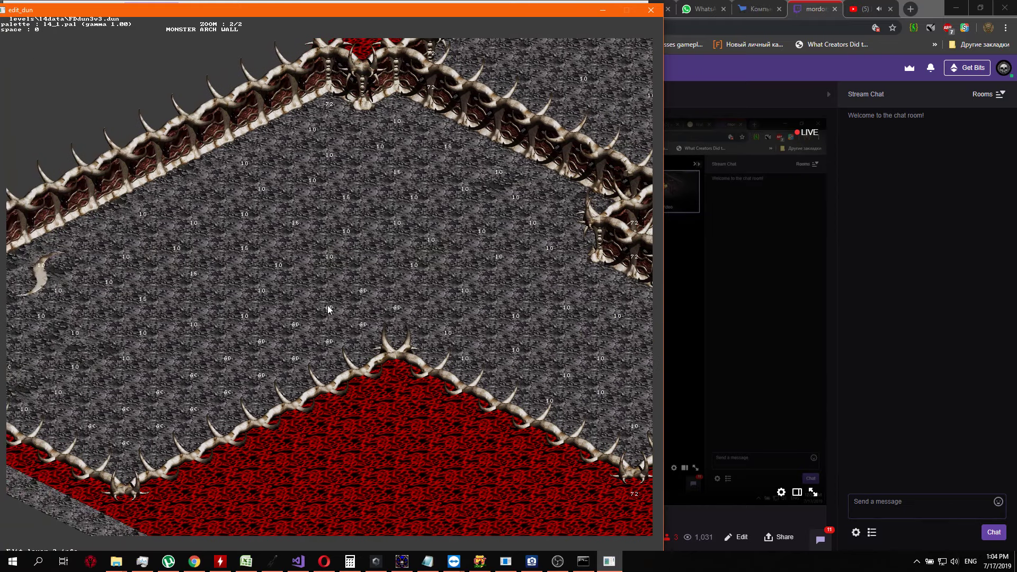
{"action": "key", "text": "Down"}
{"action": "key", "text": "Down"}
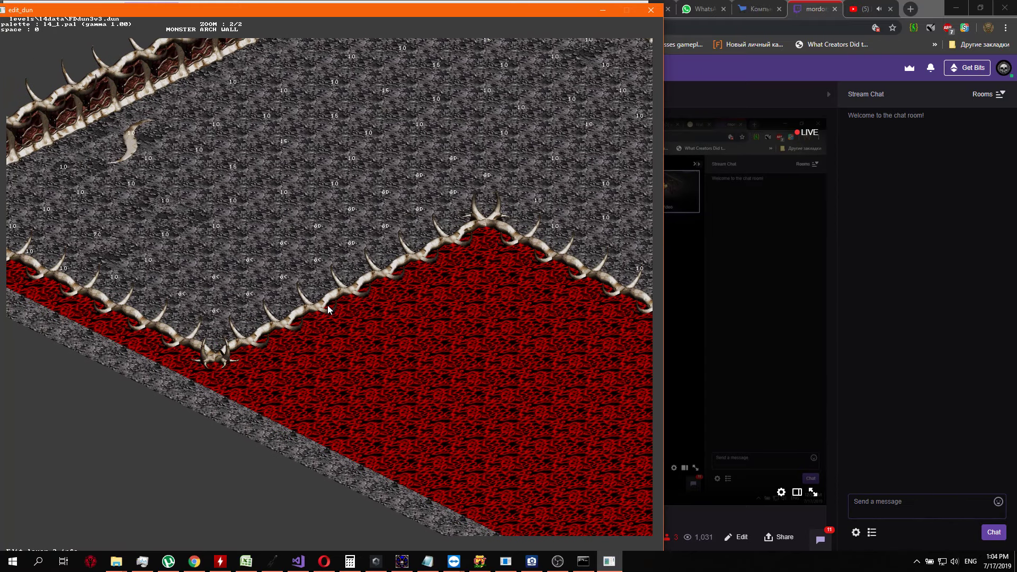
{"action": "key", "text": "Left"}
{"action": "key", "text": "Up"}
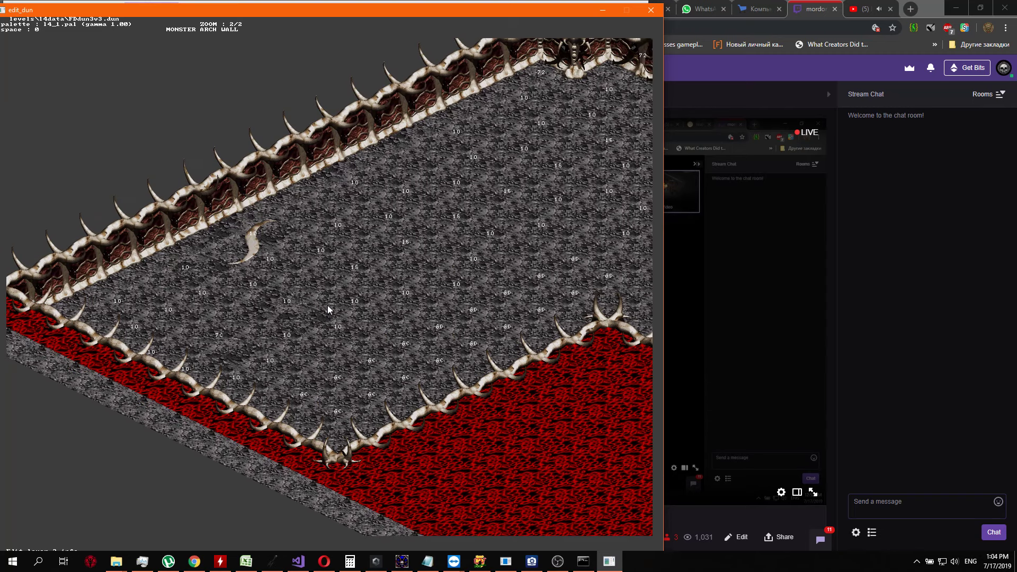
{"action": "key", "text": "Right"}
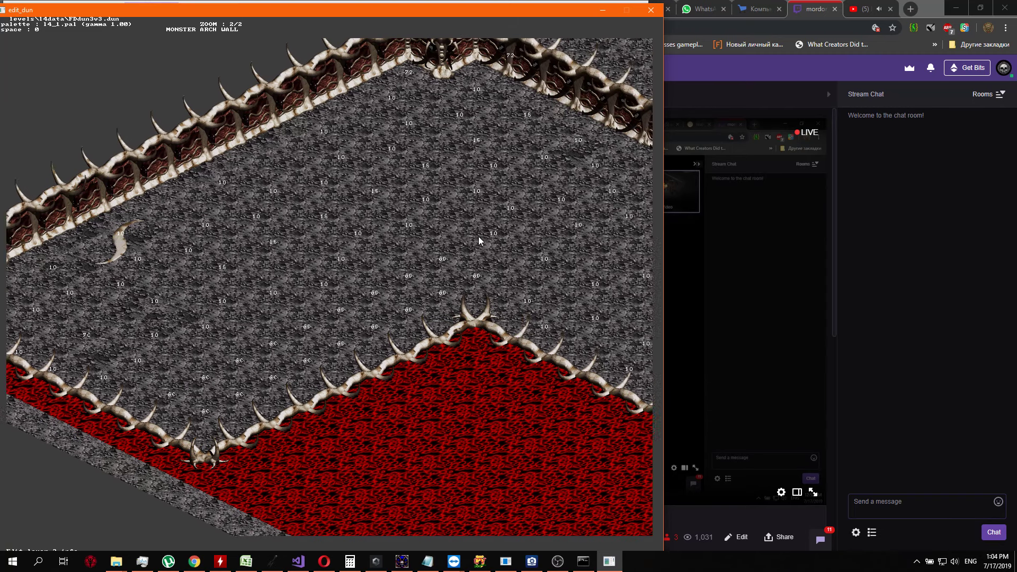
{"action": "key", "text": "Right"}
{"action": "key", "text": "Up"}
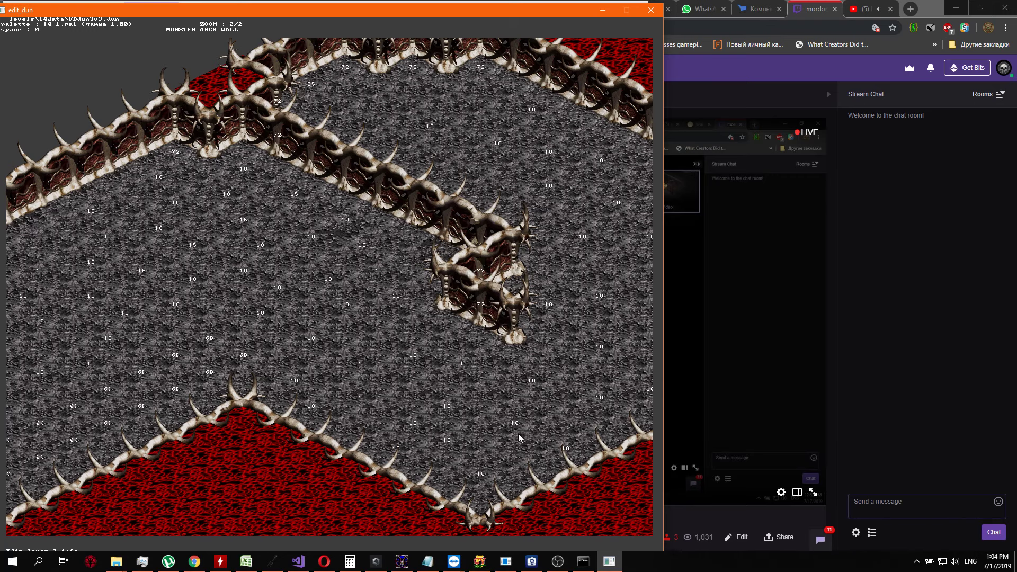
Compare the layer info numbers around the red notch in the southern border with those near the western corner
{"action": "key", "text": "Right"}
{"action": "key", "text": "Down"}
{"action": "key", "text": "Left"}
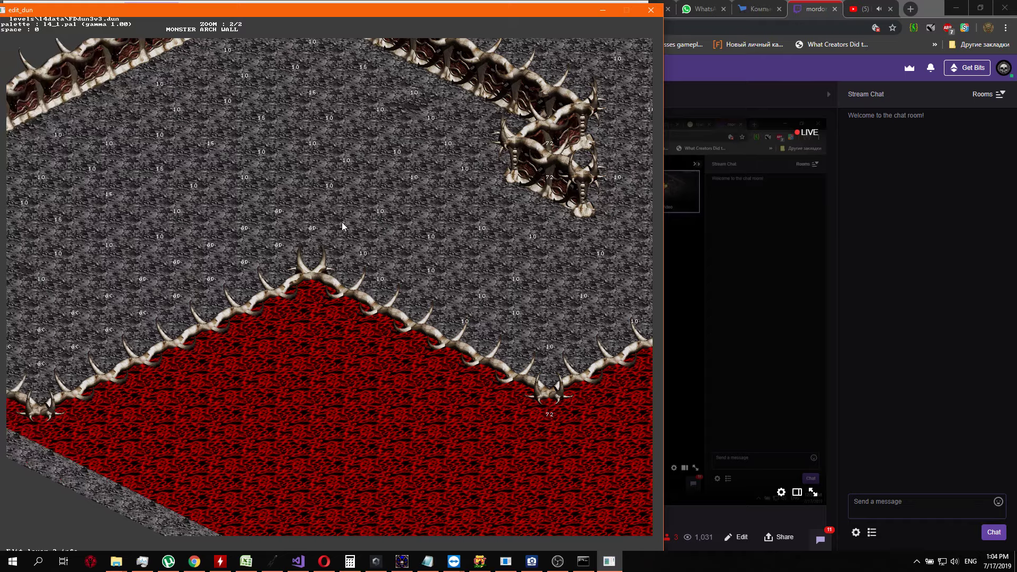
{"action": "key", "text": "Up"}
{"action": "key", "text": "Right"}
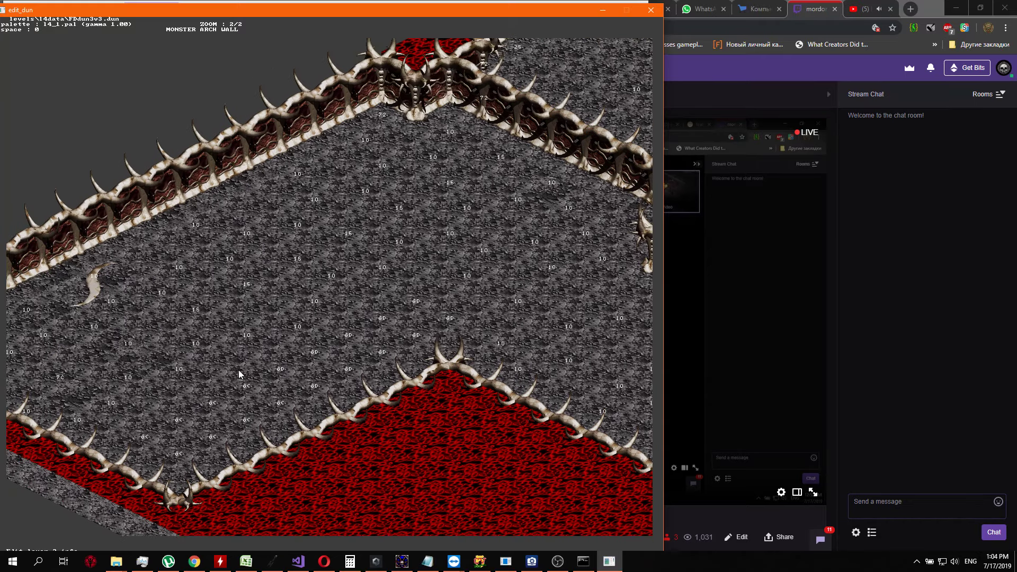
{"action": "key", "text": "Left"}
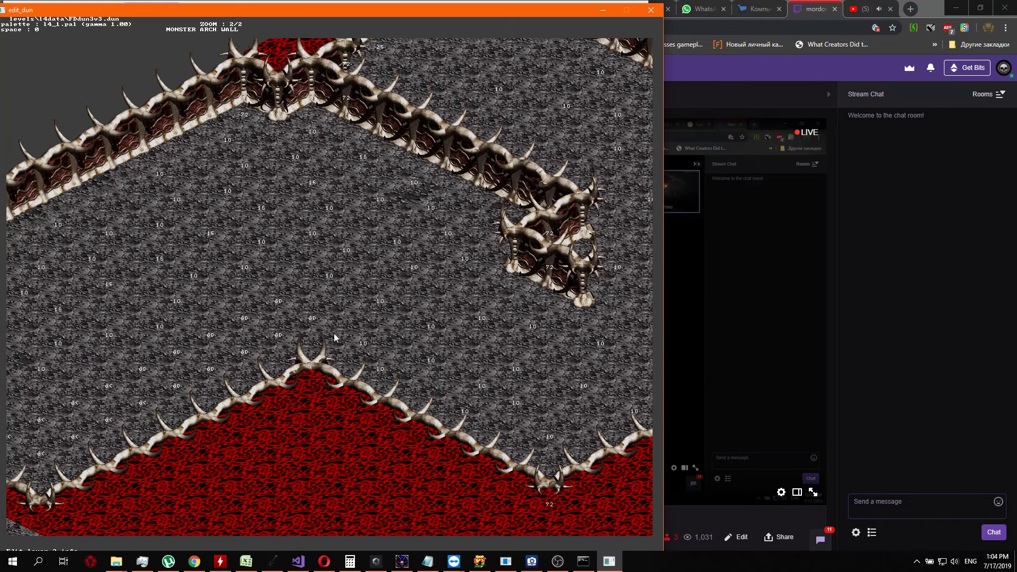
{"action": "key", "text": "Down"}
{"action": "key", "text": "Left"}
{"action": "key", "text": "Left"}
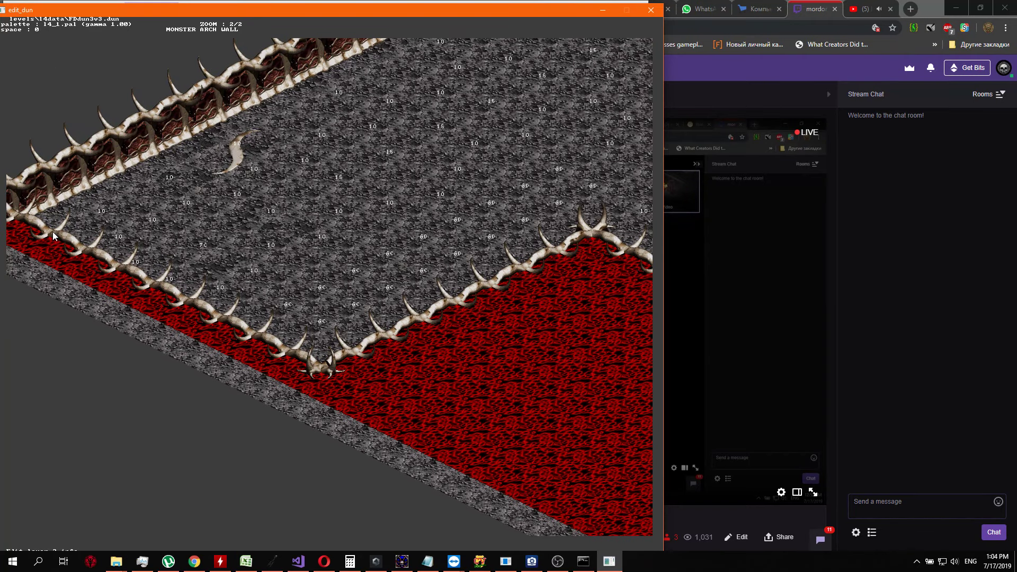
Review the floor around the inner dividing wall and view the adjoining red region at zoom 2/3
{"action": "key", "text": "Right"}
{"action": "key", "text": "Up"}
{"action": "key", "text": "Up"}
{"action": "key", "text": "Up"}
{"action": "key", "text": "Up"}
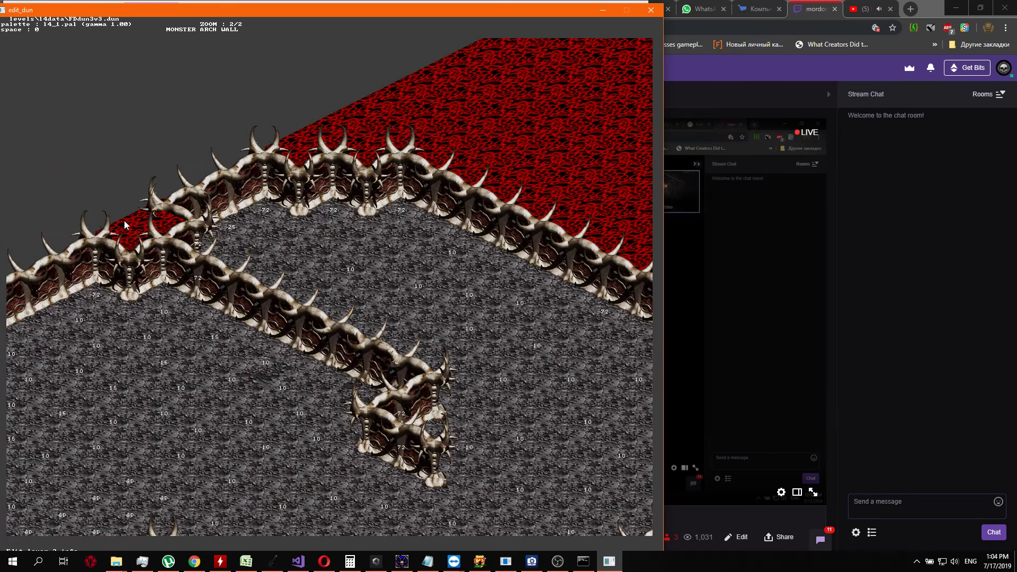
{"action": "key", "text": "Down"}
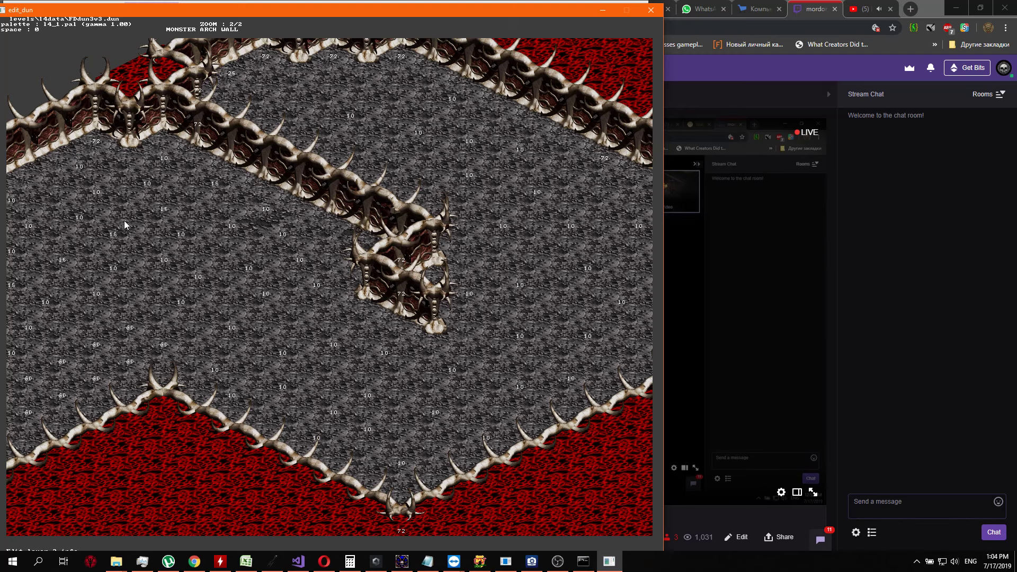
{"action": "key", "text": "Right"}
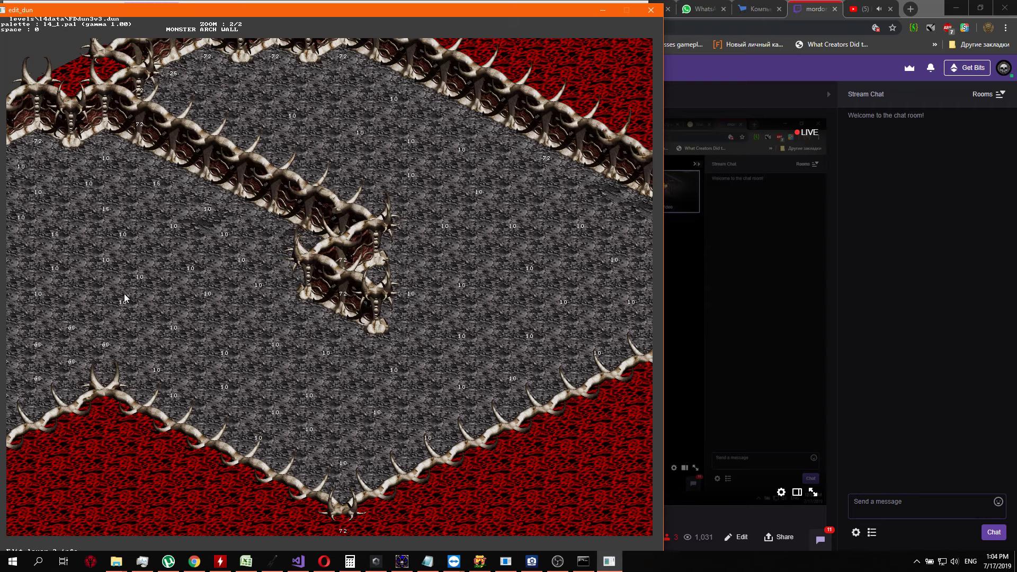
{"action": "scroll", "coordinate": [124, 294], "scroll_direction": "down", "scroll_amount": 1}
{"action": "key", "text": "Right"}
{"action": "key", "text": "Up"}
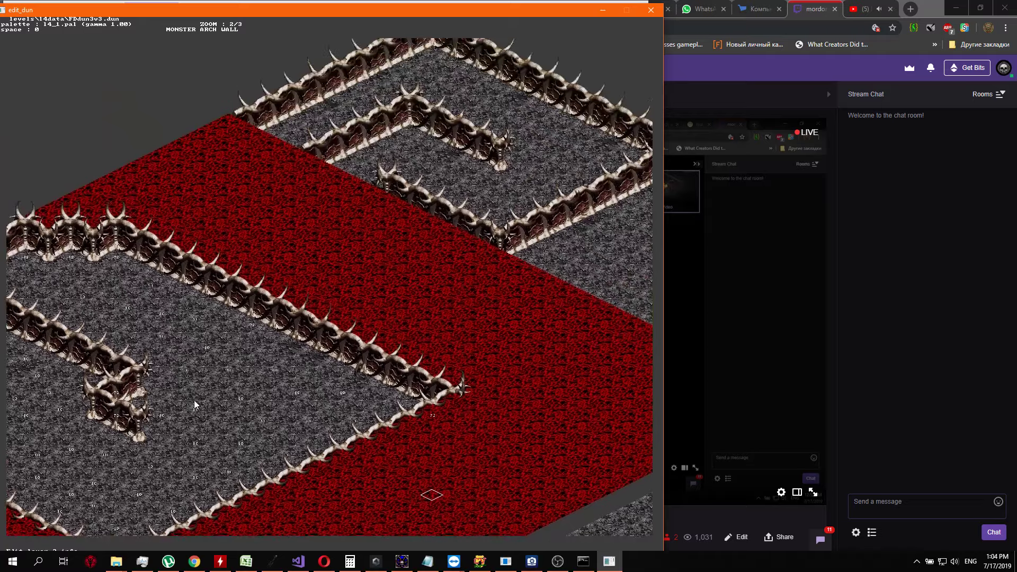
Look over the whole bone-walled area and the red region surrounding it at zoom 2/3
{"action": "key", "text": "Down"}
{"action": "key", "text": "Left"}
{"action": "key", "text": "Down"}
{"action": "key", "text": "Left"}
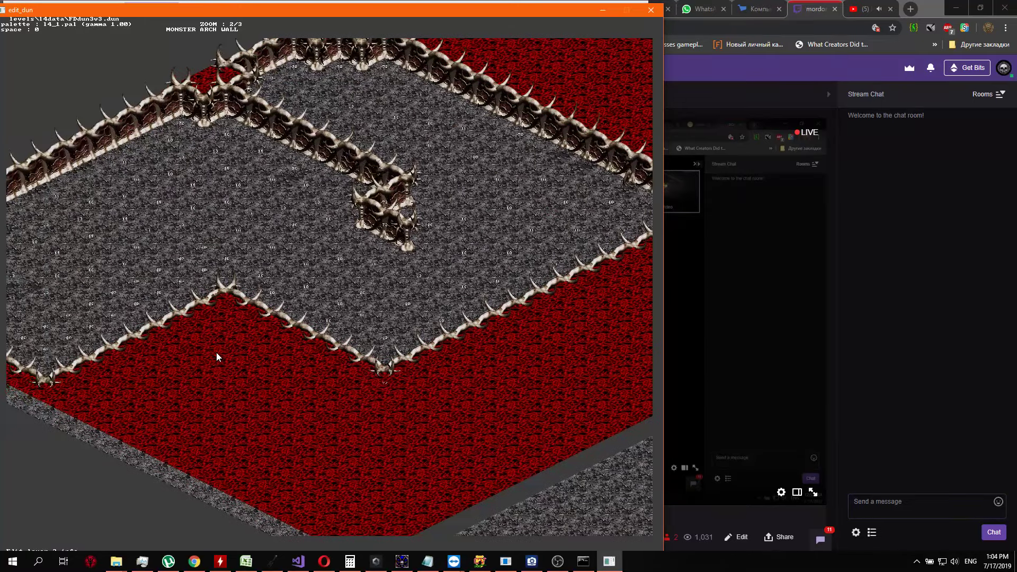
{"action": "key", "text": "Right"}
{"action": "key", "text": "Up"}
{"action": "key", "text": "Up"}
{"action": "key", "text": "Right"}
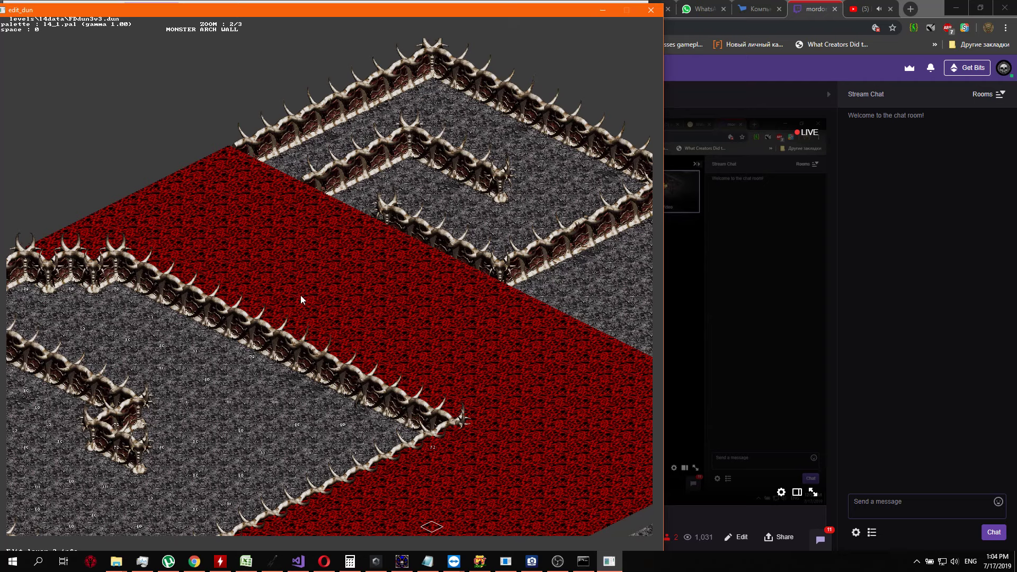
Examine the unnumbered floor east and south of the red region and return to the bone-walled area
{"action": "key", "text": "Right"}
{"action": "key", "text": "Down"}
{"action": "key", "text": "Up"}
{"action": "key", "text": "Up"}
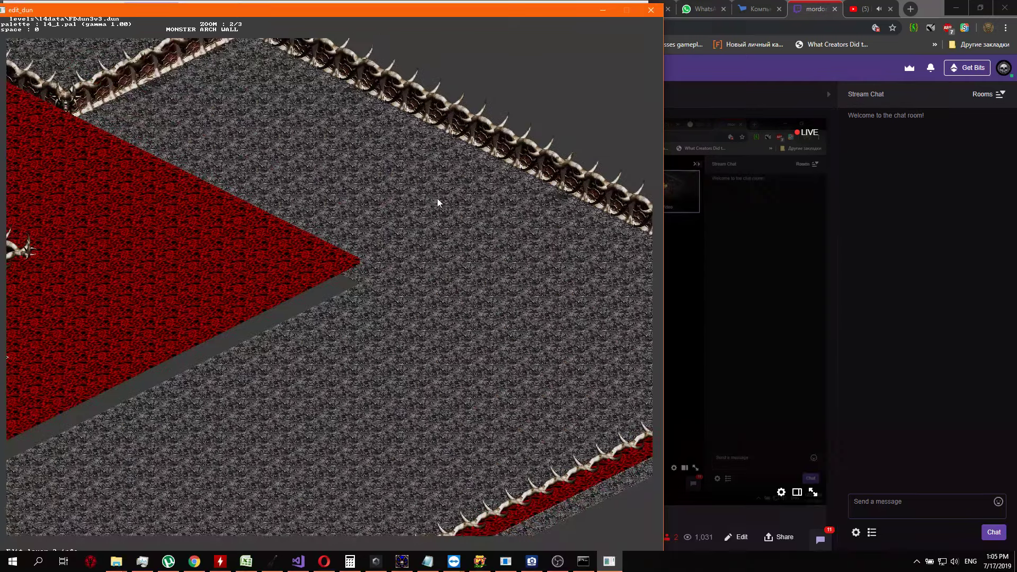
{"action": "key", "text": "Down"}
{"action": "key", "text": "Left"}
{"action": "key", "text": "Up"}
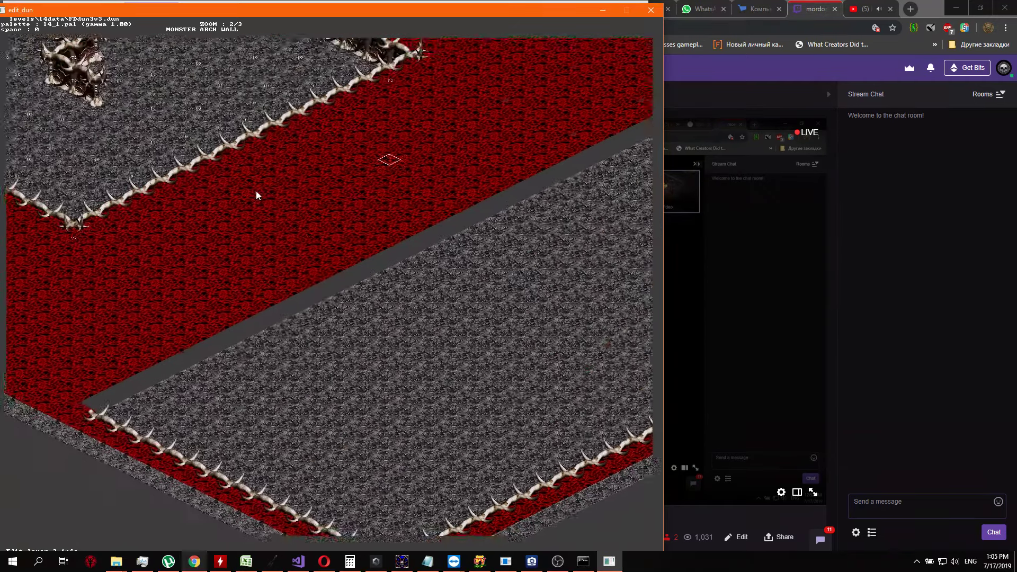
{"action": "key", "text": "Left"}
Review the bone-walled area's northern wall, eastern tip and southern border together with the neighbouring red region
{"action": "key", "text": "Up"}
{"action": "key", "text": "Right"}
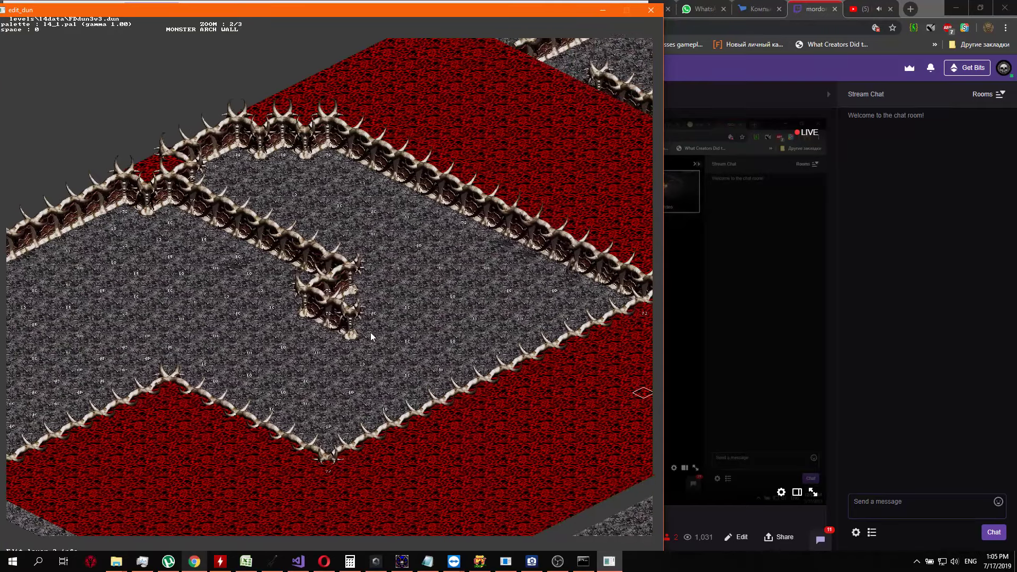
{"action": "key", "text": "Up"}
{"action": "key", "text": "Up"}
{"action": "key", "text": "Right"}
{"action": "key", "text": "Left"}
{"action": "key", "text": "Down"}
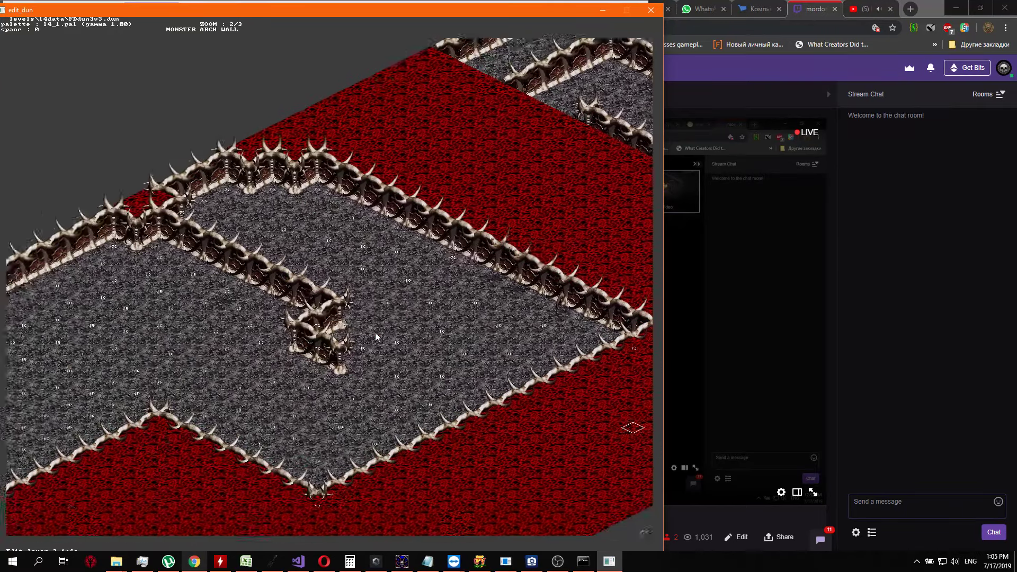
{"action": "key", "text": "Up"}
{"action": "key", "text": "Right"}
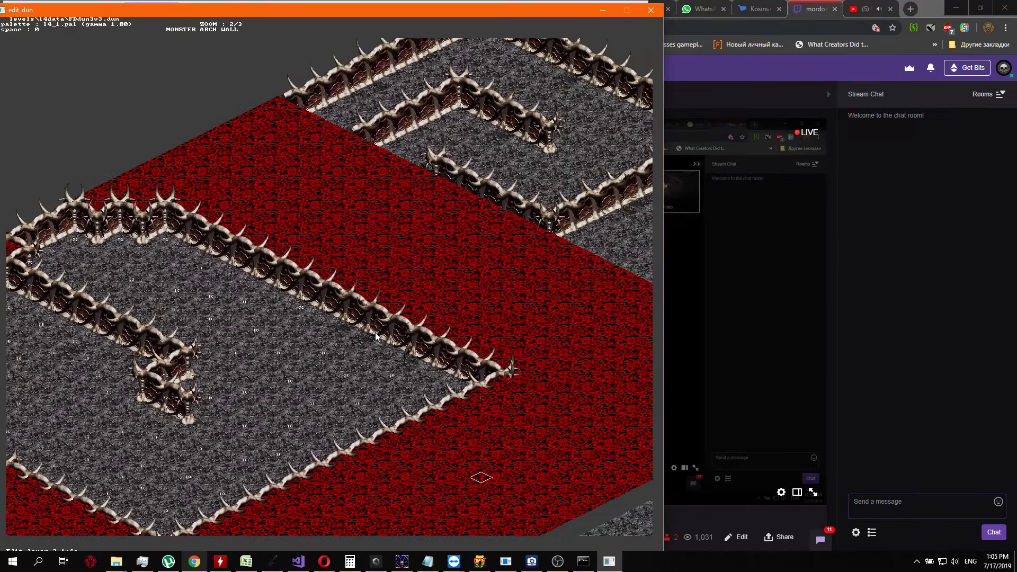
{"action": "key", "text": "Down"}
{"action": "key", "text": "Left"}
{"action": "key", "text": "Down"}
{"action": "key", "text": "Left"}
{"action": "key", "text": "Right"}
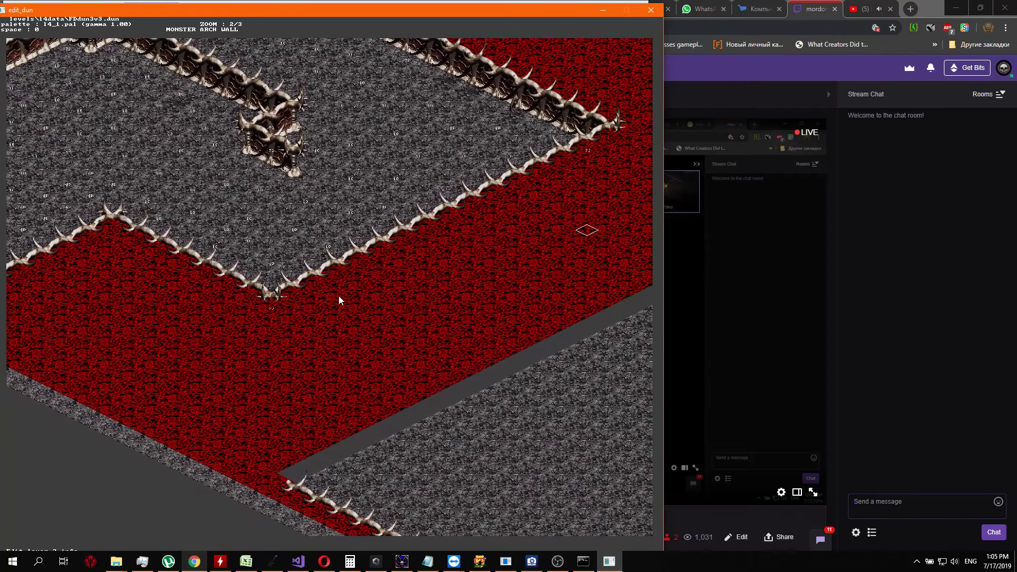
Display the layer 1 info over the map and look over its distribution on the western floor
{"action": "key", "text": "Left"}
{"action": "key", "text": "Up"}
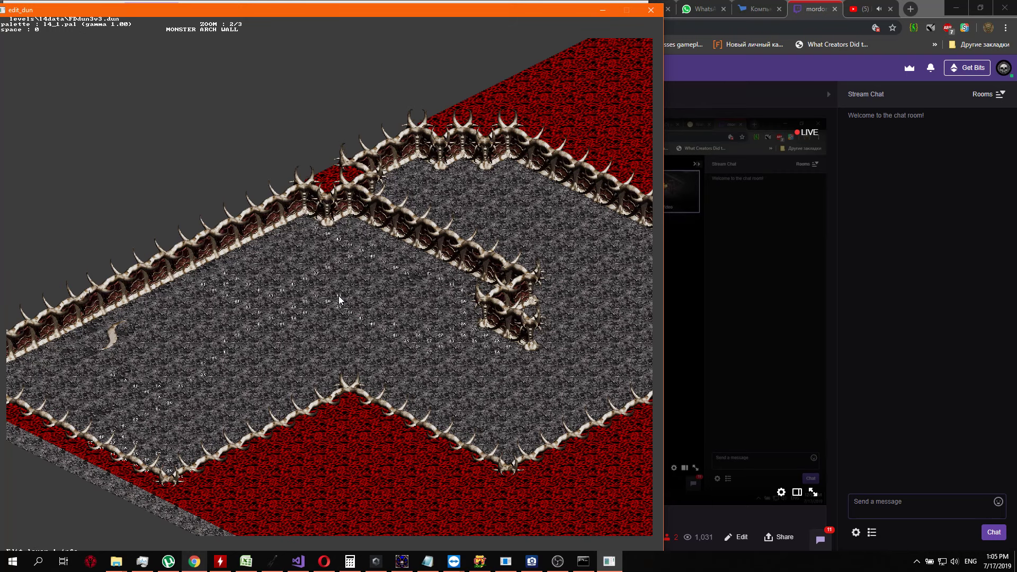
{"action": "key", "text": "Down"}
{"action": "key", "text": "Up"}
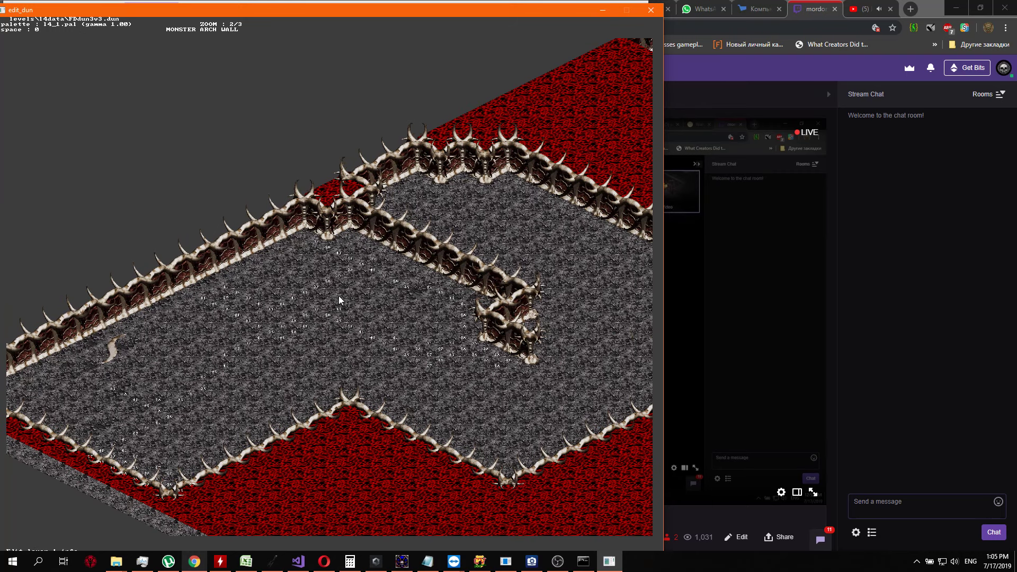
{"action": "key", "text": "Down"}
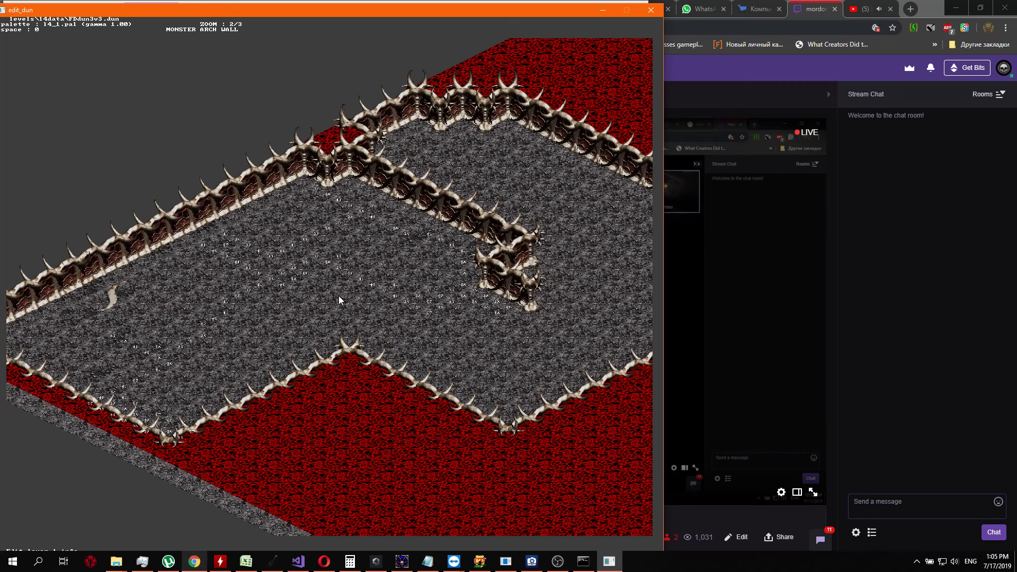
Examine the layer 1 info across the bone-walled area, reading the floor codes close up at zoom 2/1
{"action": "key", "text": "Right"}
{"action": "key", "text": "Up"}
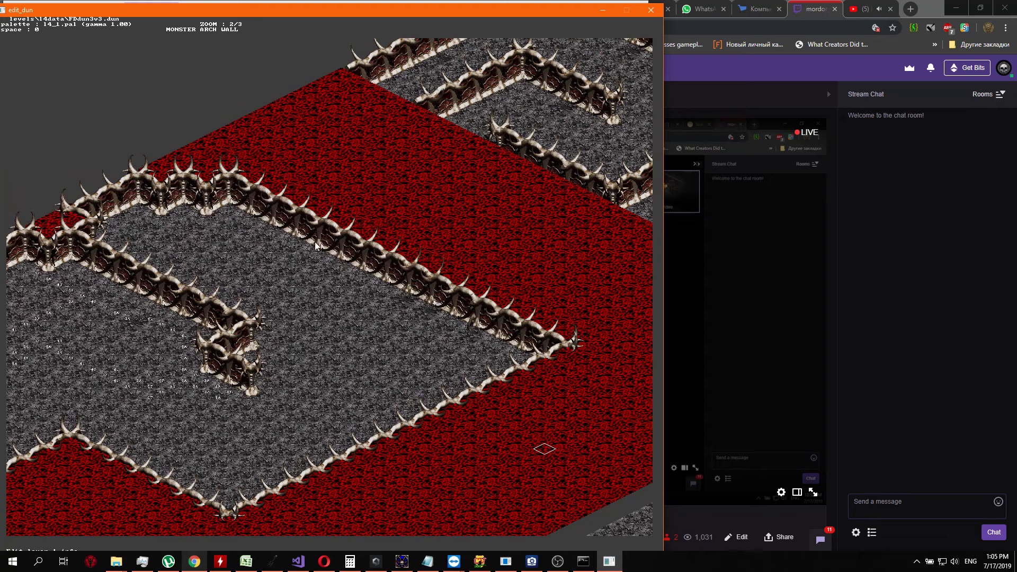
{"action": "key", "text": "Right"}
{"action": "key", "text": "Left"}
{"action": "key", "text": "Left"}
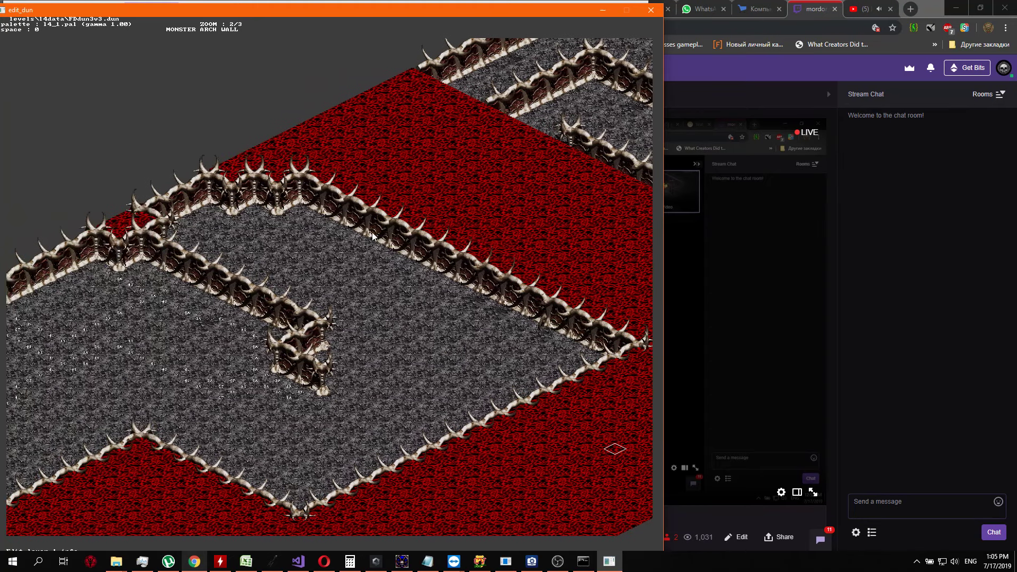
{"action": "key", "text": "Left"}
{"action": "key", "text": "Down"}
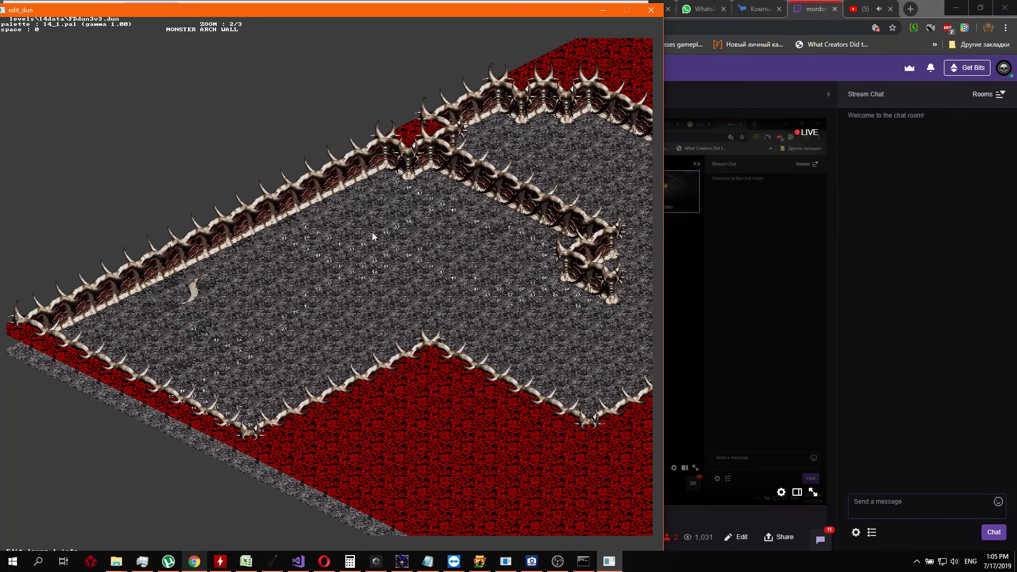
{"action": "key", "text": "plus"}
{"action": "key", "text": "plus"}
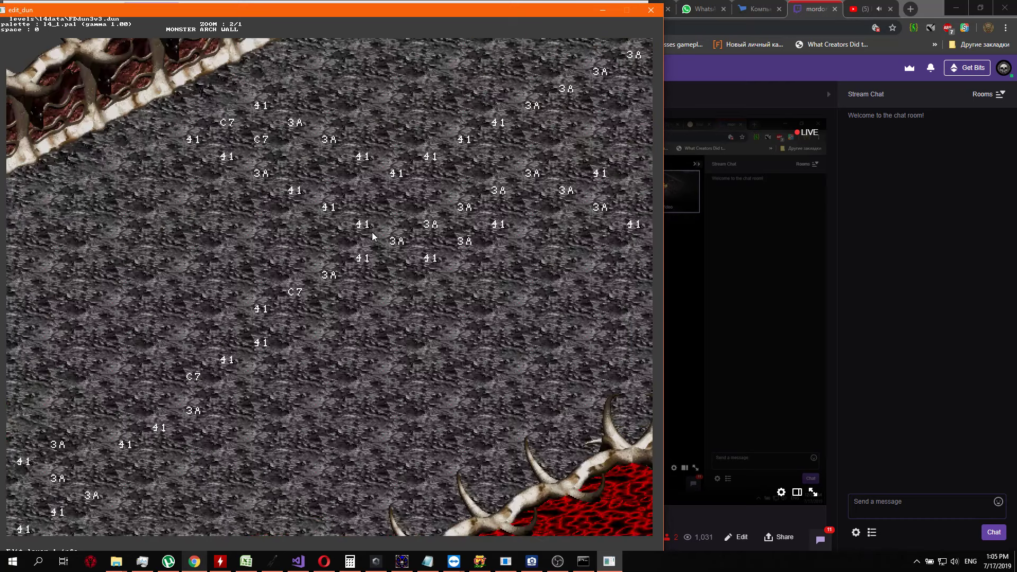
{"action": "key", "text": "minus"}
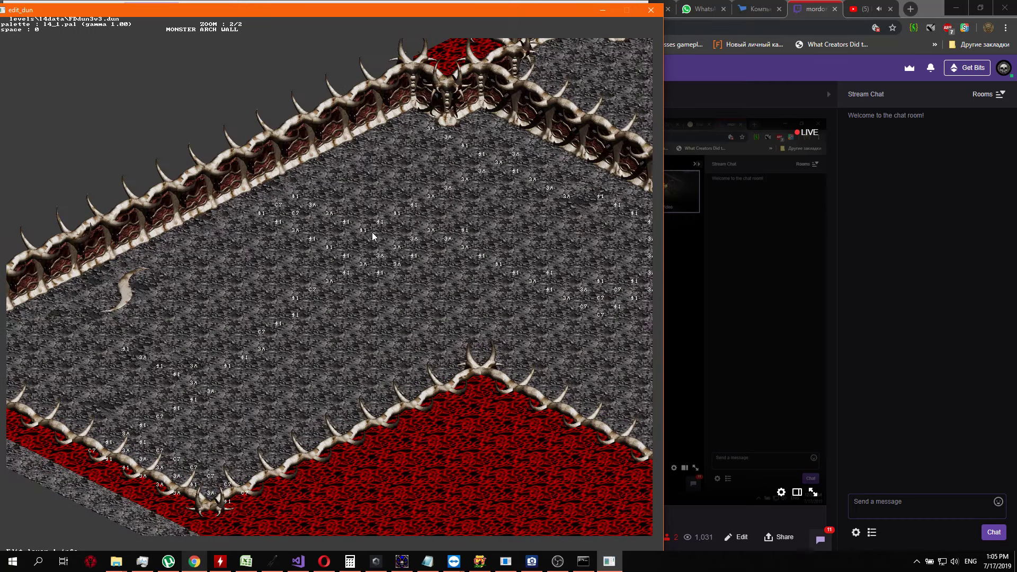
Look over the layer 1 info around the inner bone wall's end and the eastern floor down to the red region
{"action": "key", "text": "Right"}
{"action": "key", "text": "Down"}
{"action": "key", "text": "Up"}
{"action": "key", "text": "Right"}
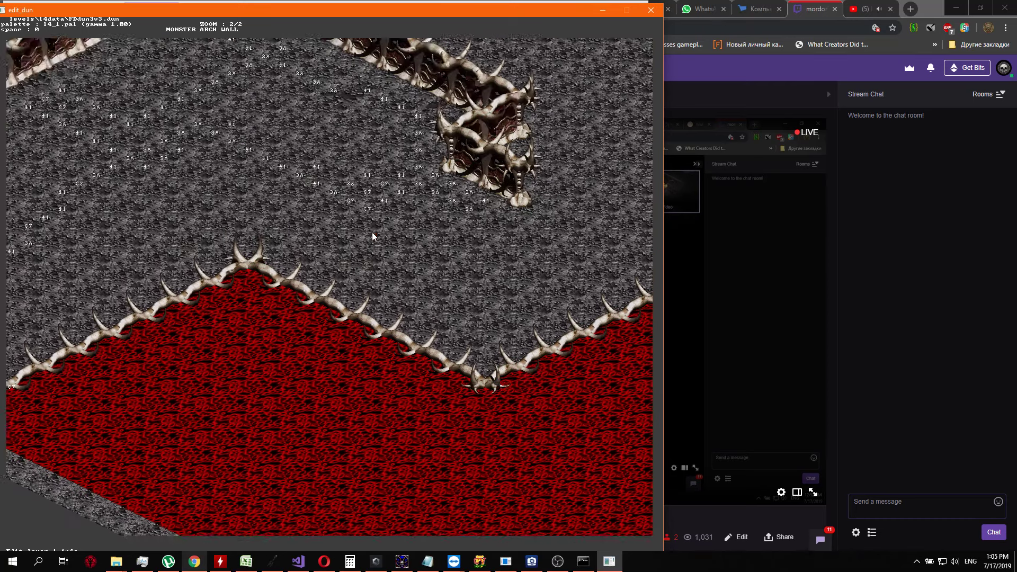
{"action": "key", "text": "Right"}
{"action": "key", "text": "Up"}
{"action": "key", "text": "Down"}
{"action": "key", "text": "Left"}
{"action": "key", "text": "Up"}
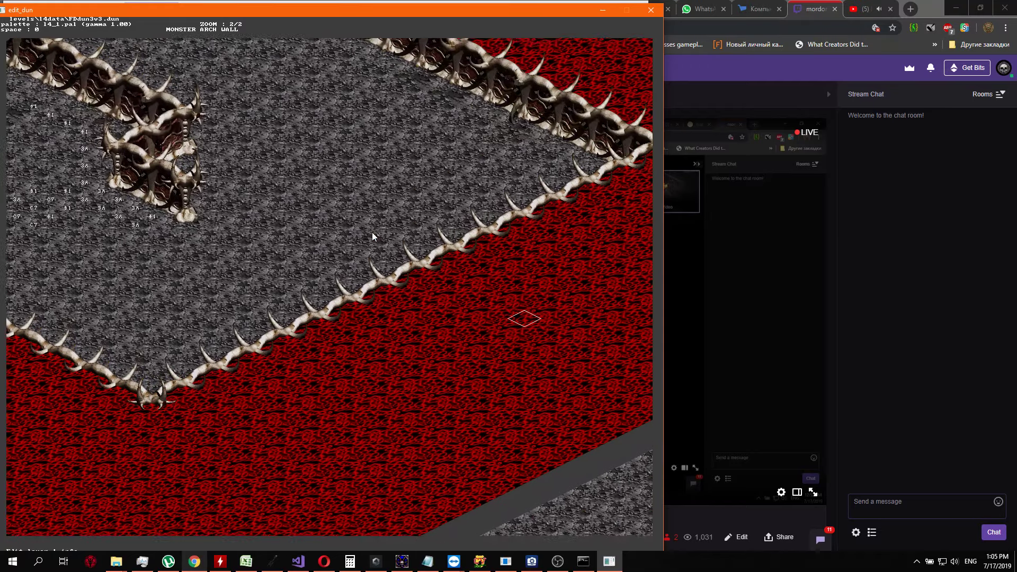
{"action": "key", "text": "Left"}
{"action": "key", "text": "Up"}
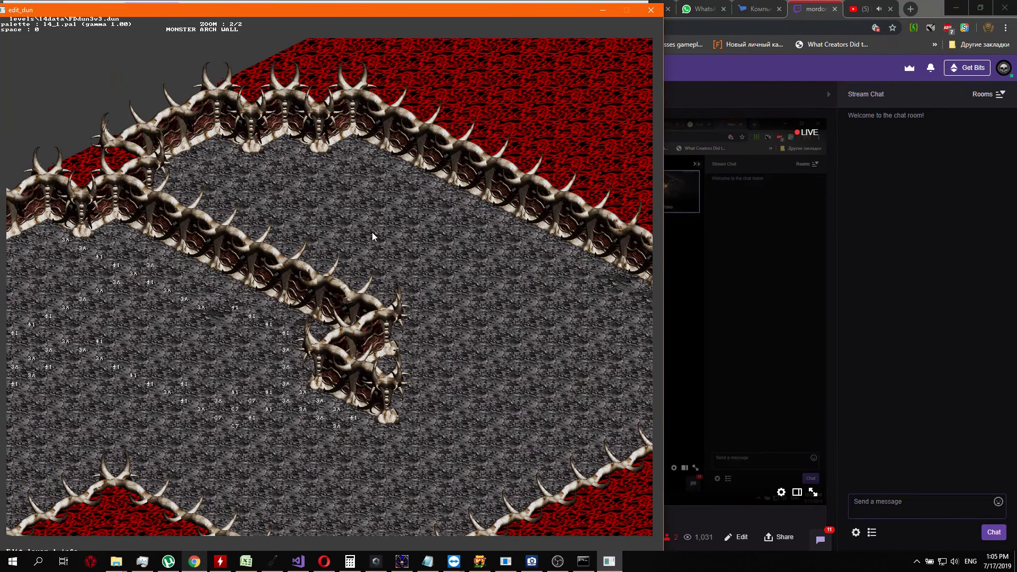
{"action": "key", "text": "Left"}
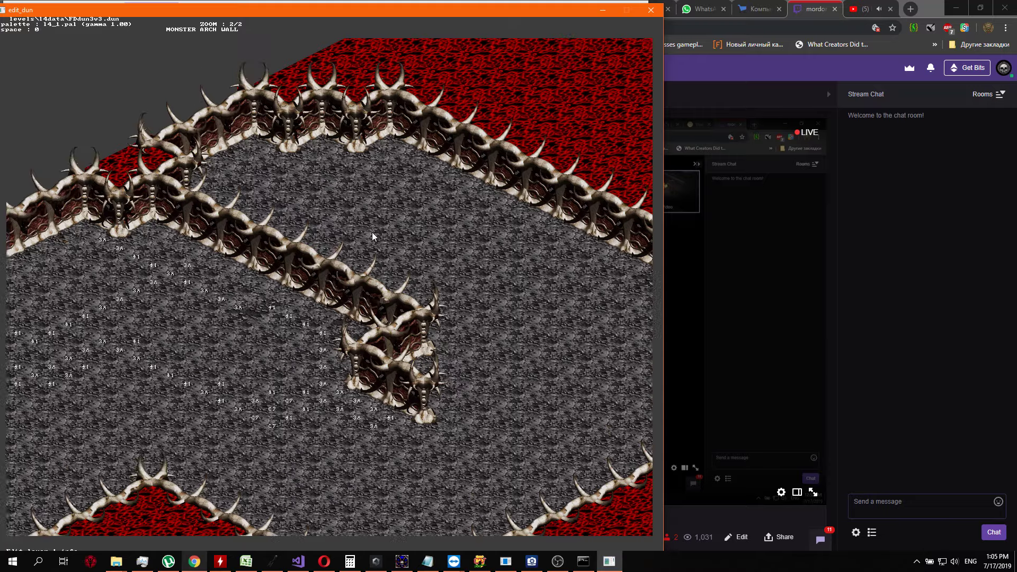
{"action": "key", "text": "Down"}
{"action": "key", "text": "Right"}
{"action": "key", "text": "Up"}
{"action": "key", "text": "Up"}
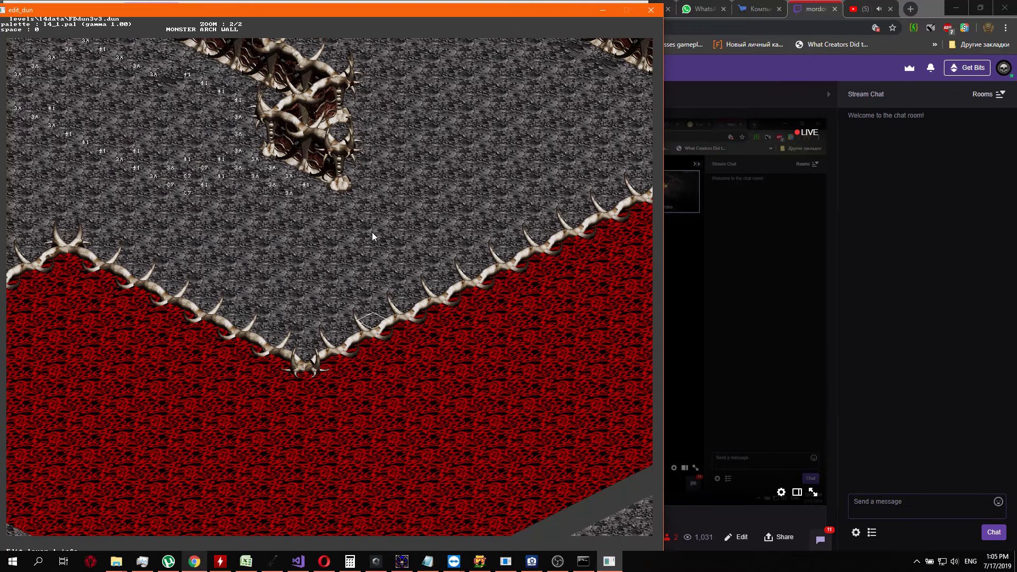
Return west along the northern bone wall and examine the layer 1 codes below its inward corner
{"action": "key", "text": "Up"}
{"action": "key", "text": "Left"}
{"action": "key", "text": "Left"}
{"action": "key", "text": "Left"}
{"action": "key", "text": "Left"}
{"action": "key", "text": "Left"}
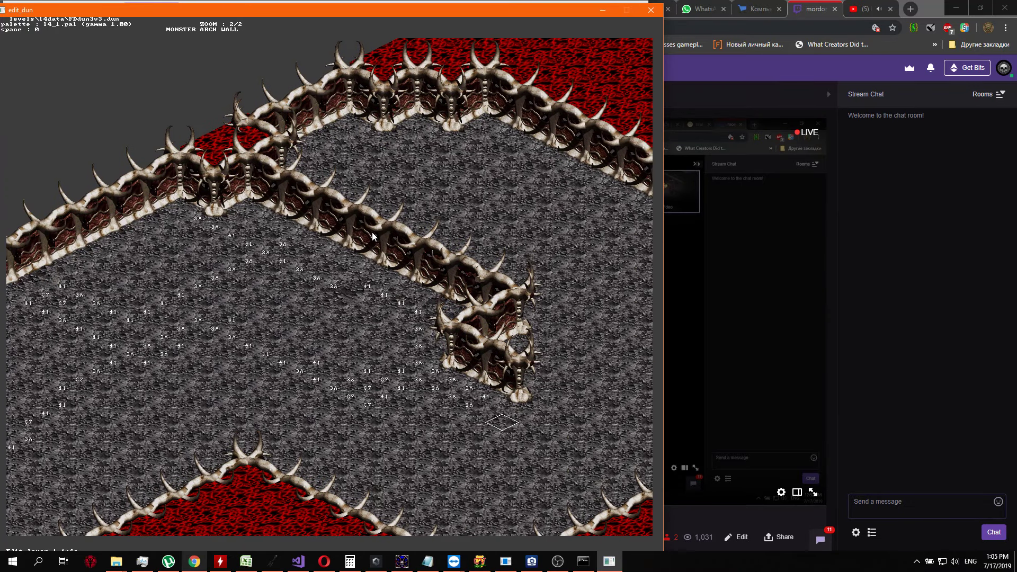
{"action": "key", "text": "Up"}
{"action": "key", "text": "Up"}
{"action": "key", "text": "Up"}
{"action": "key", "text": "Left"}
{"action": "key", "text": "Left"}
{"action": "key", "text": "Left"}
{"action": "key", "text": "Left"}
{"action": "key", "text": "Left"}
{"action": "key", "text": "Left"}
{"action": "key", "text": "Left"}
{"action": "key", "text": "Up"}
Go through the layer 1 codes tile by tile, row after row, on the floor just below the northern wall's inward corner
{"action": "key", "text": "Left"}
{"action": "key", "text": "Up"}
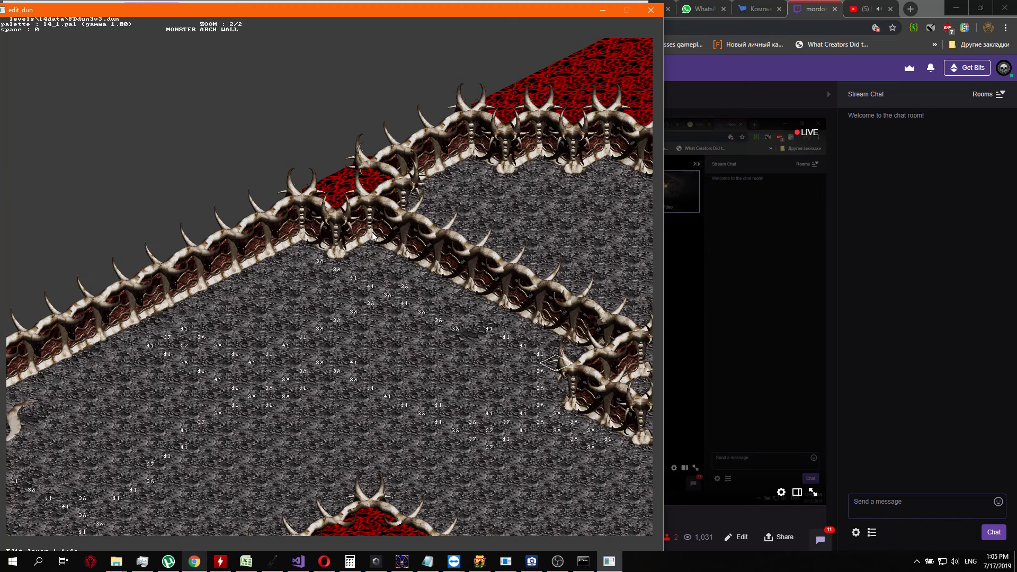
{"action": "key", "text": "Left"}
{"action": "key", "text": "Left"}
{"action": "key", "text": "Left"}
{"action": "key", "text": "Left"}
{"action": "key", "text": "Left"}
{"action": "key", "text": "Down"}
{"action": "key", "text": "Left"}
{"action": "key", "text": "Left"}
{"action": "key", "text": "Left"}
{"action": "key", "text": "Left"}
{"action": "key", "text": "Left"}
{"action": "key", "text": "Left"}
{"action": "key", "text": "Left"}
{"action": "key", "text": "Left"}
{"action": "key", "text": "Down"}
{"action": "key", "text": "Right"}
{"action": "key", "text": "Right"}
{"action": "key", "text": "Right"}
{"action": "key", "text": "Right"}
{"action": "key", "text": "Right"}
{"action": "key", "text": "Right"}
{"action": "key", "text": "Right"}
{"action": "key", "text": "Right"}
{"action": "key", "text": "Right"}
{"action": "key", "text": "Right"}
{"action": "key", "text": "Right"}
{"action": "key", "text": "Right"}
{"action": "key", "text": "Right"}
{"action": "key", "text": "Right"}
{"action": "key", "text": "Right"}
{"action": "key", "text": "Right"}
{"action": "key", "text": "Right"}
{"action": "key", "text": "Right"}
{"action": "key", "text": "Right"}
{"action": "key", "text": "Down"}
{"action": "key", "text": "Left"}
{"action": "key", "text": "Left"}
{"action": "key", "text": "Left"}
{"action": "key", "text": "Left"}
{"action": "key", "text": "Left"}
{"action": "key", "text": "Left"}
{"action": "key", "text": "Left"}
{"action": "key", "text": "Left"}
{"action": "key", "text": "Left"}
{"action": "key", "text": "Left"}
{"action": "key", "text": "Left"}
{"action": "key", "text": "Left"}
{"action": "key", "text": "Left"}
{"action": "key", "text": "Left"}
{"action": "key", "text": "Left"}
{"action": "key", "text": "Down"}
{"action": "key", "text": "Page_Down"}
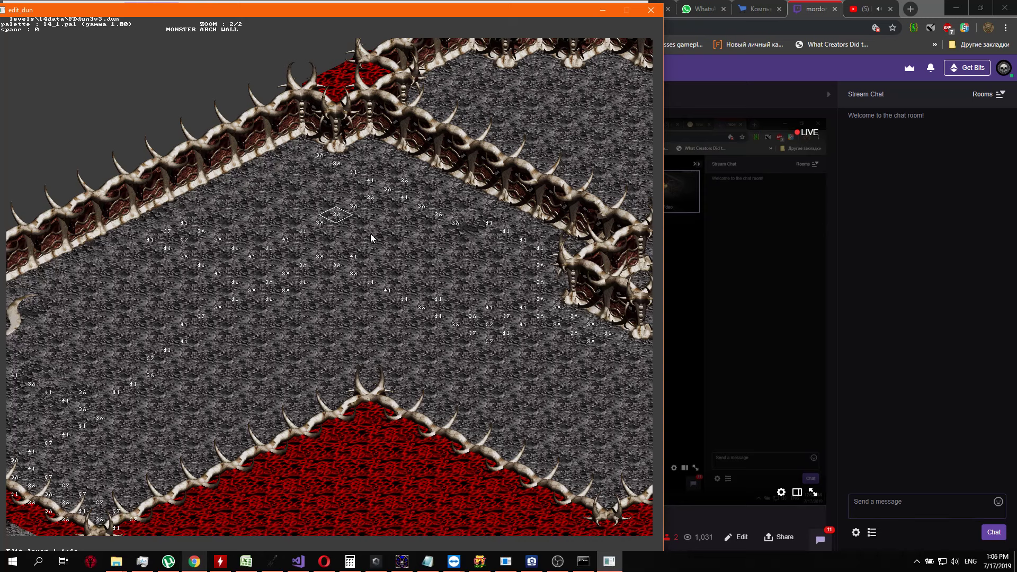
Check the following rows of layer 1 codes on the central floor, between the northern wall and the red region's peak
{"action": "key", "text": "Right"}
{"action": "key", "text": "Right"}
{"action": "key", "text": "Right"}
{"action": "key", "text": "Right"}
{"action": "key", "text": "Right"}
{"action": "key", "text": "Right"}
{"action": "key", "text": "Right"}
{"action": "key", "text": "Right"}
{"action": "key", "text": "Right"}
{"action": "key", "text": "Right"}
{"action": "key", "text": "Right"}
{"action": "key", "text": "Right"}
{"action": "key", "text": "Right"}
{"action": "key", "text": "Right"}
{"action": "key", "text": "Right"}
{"action": "key", "text": "Down"}
{"action": "key", "text": "Left"}
{"action": "key", "text": "Left"}
{"action": "key", "text": "Left"}
{"action": "key", "text": "Left"}
{"action": "key", "text": "Left"}
{"action": "key", "text": "Left"}
{"action": "key", "text": "Left"}
{"action": "key", "text": "Left"}
{"action": "key", "text": "Left"}
{"action": "key", "text": "Left"}
{"action": "key", "text": "Left"}
{"action": "key", "text": "Left"}
{"action": "key", "text": "Left"}
{"action": "key", "text": "Left"}
{"action": "key", "text": "Left"}
{"action": "key", "text": "Down"}
{"action": "key", "text": "Right"}
{"action": "key", "text": "Right"}
{"action": "key", "text": "Right"}
{"action": "key", "text": "Right"}
{"action": "key", "text": "Right"}
{"action": "key", "text": "Right"}
{"action": "key", "text": "Right"}
{"action": "key", "text": "Right"}
{"action": "key", "text": "Right"}
{"action": "key", "text": "Right"}
{"action": "key", "text": "Right"}
{"action": "key", "text": "Right"}
{"action": "key", "text": "Right"}
{"action": "key", "text": "Down"}
{"action": "key", "text": "Left"}
{"action": "key", "text": "Left"}
{"action": "key", "text": "Left"}
{"action": "key", "text": "Left"}
{"action": "key", "text": "Left"}
{"action": "key", "text": "Left"}
{"action": "key", "text": "Left"}
{"action": "key", "text": "Left"}
{"action": "key", "text": "Left"}
{"action": "key", "text": "Left"}
{"action": "key", "text": "Left"}
{"action": "key", "text": "Left"}
{"action": "key", "text": "Left"}
{"action": "key", "text": "Left"}
{"action": "key", "text": "Left"}
{"action": "key", "text": "Left"}
{"action": "key", "text": "Left"}
{"action": "key", "text": "Left"}
{"action": "key", "text": "Left"}
{"action": "key", "text": "Left"}
{"action": "key", "text": "Left"}
{"action": "key", "text": "Left"}
{"action": "key", "text": "Left"}
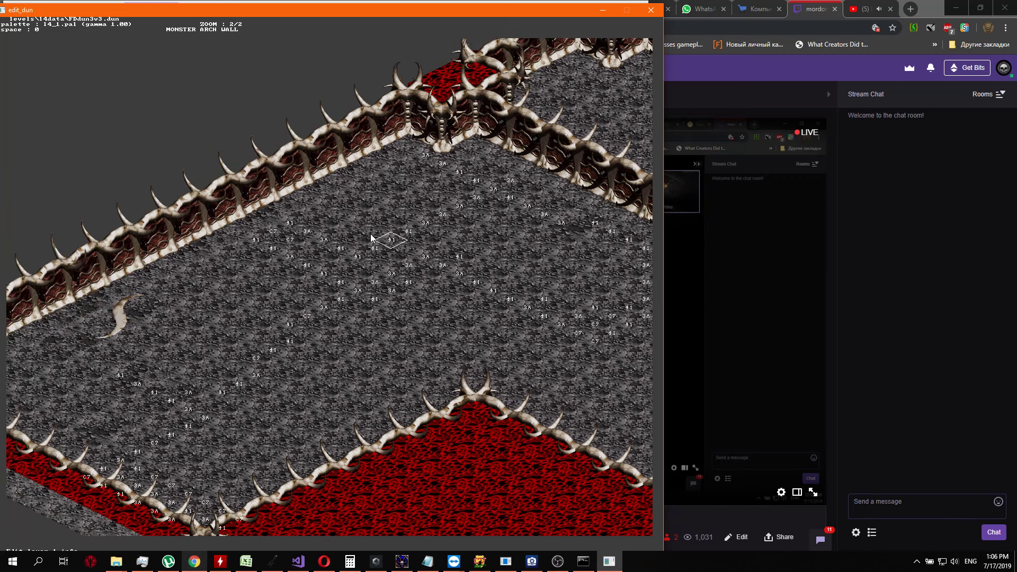
{"action": "key", "text": "Down"}
{"action": "key", "text": "Down"}
{"action": "key", "text": "Down"}
{"action": "key", "text": "Down"}
{"action": "key", "text": "Down"}
{"action": "key", "text": "Down"}
{"action": "key", "text": "Down"}
{"action": "key", "text": "Down"}
{"action": "key", "text": "Down"}
{"action": "key", "text": "Up"}
{"action": "key", "text": "Up"}
{"action": "key", "text": "Up"}
{"action": "key", "text": "Up"}
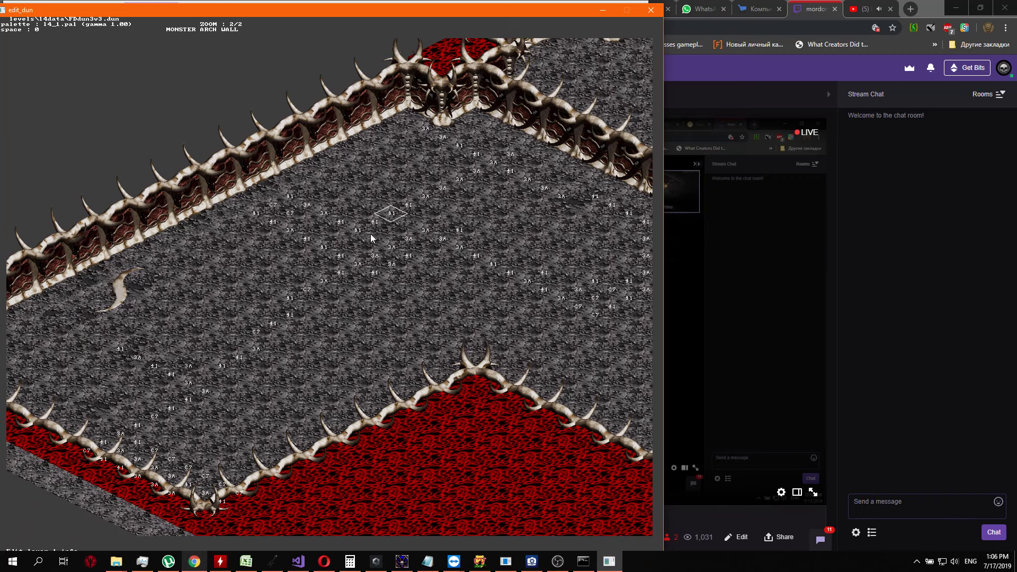
Examine the layer 1 codes on the lower edge of the central cluster, east of the curved bone on the floor
{"action": "key", "text": "Left"}
{"action": "key", "text": "Left"}
{"action": "key", "text": "Left"}
{"action": "key", "text": "Left"}
{"action": "key", "text": "Down"}
{"action": "key", "text": "Right"}
{"action": "key", "text": "Down"}
{"action": "key", "text": "Right"}
{"action": "key", "text": "Right"}
{"action": "key", "text": "Right"}
{"action": "key", "text": "Right"}
{"action": "key", "text": "Right"}
{"action": "key", "text": "Right"}
{"action": "key", "text": "Up"}
{"action": "key", "text": "Up"}
{"action": "key", "text": "Left"}
{"action": "key", "text": "Up"}
{"action": "key", "text": "Right"}
{"action": "key", "text": "Down"}
{"action": "key", "text": "Down"}
{"action": "key", "text": "Down"}
{"action": "key", "text": "Down"}
{"action": "key", "text": "d"}
{"action": "key", "text": "s"}
{"action": "key", "text": "a"}
{"action": "key", "text": "a"}
{"action": "key", "text": "w"}
{"action": "key", "text": "Left"}
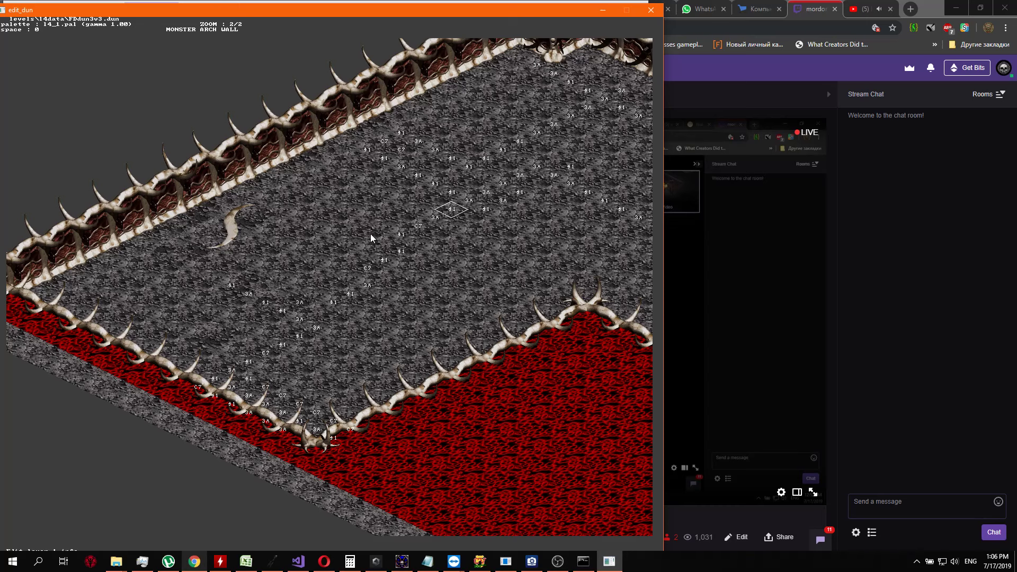
Trace the scattered layer 1 codes from the central cluster southwest toward the bone-walled area's southern corner
{"action": "key", "text": "Down"}
{"action": "key", "text": "Down"}
{"action": "key", "text": "Down"}
{"action": "key", "text": "Down"}
{"action": "key", "text": "Right"}
{"action": "key", "text": "Down"}
{"action": "key", "text": "Down"}
{"action": "key", "text": "Right"}
{"action": "key", "text": "Down"}
{"action": "key", "text": "Down"}
{"action": "key", "text": "Down"}
{"action": "key", "text": "Down"}
{"action": "key", "text": "Down"}
{"action": "key", "text": "Up"}
{"action": "key", "text": "Left"}
{"action": "key", "text": "Left"}
{"action": "key", "text": "Left"}
{"action": "key", "text": "Right"}
{"action": "key", "text": "Right"}
{"action": "key", "text": "Right"}
{"action": "key", "text": "Down"}
{"action": "key", "text": "Down"}
{"action": "key", "text": "Page_Down"}
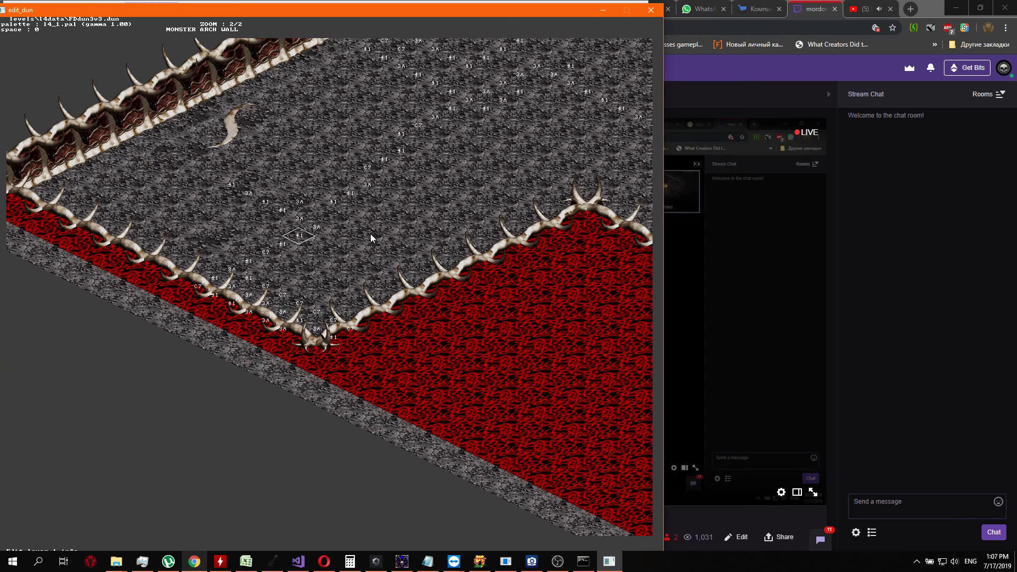
Examine the layer 1 codes tile by tile down to the southern corner of the bone-walled area
{"action": "key", "text": "Down"}
{"action": "key", "text": "Down"}
{"action": "key", "text": "Down"}
{"action": "key", "text": "Down"}
{"action": "key", "text": "Down"}
{"action": "key", "text": "Down"}
{"action": "key", "text": "Right"}
{"action": "key", "text": "Up"}
{"action": "key", "text": "Up"}
{"action": "key", "text": "Right"}
{"action": "key", "text": "Down"}
{"action": "key", "text": "Down"}
{"action": "key", "text": "Up"}
{"action": "key", "text": "Up"}
{"action": "key", "text": "Right"}
{"action": "key", "text": "Right"}
{"action": "key", "text": "Right"}
{"action": "key", "text": "Down"}
{"action": "key", "text": "Down"}
{"action": "key", "text": "Down"}
{"action": "key", "text": "Right"}
{"action": "key", "text": "Up"}
{"action": "key", "text": "Up"}
{"action": "key", "text": "Up"}
{"action": "key", "text": "Right"}
Check the layer 1 codes on the floor between the red region's peak and the free end of the inner wall
{"action": "key", "text": "ctrl+Right"}
{"action": "key", "text": "ctrl+Right"}
{"action": "key", "text": "ctrl+Right"}
{"action": "key", "text": "ctrl+Right"}
{"action": "key", "text": "ctrl+Right"}
{"action": "key", "text": "ctrl+Right"}
{"action": "key", "text": "ctrl+Right"}
{"action": "key", "text": "ctrl+Right"}
{"action": "key", "text": "ctrl+Up"}
{"action": "key", "text": "ctrl+Up"}
{"action": "key", "text": "ctrl+Up"}
{"action": "key", "text": "ctrl+Up"}
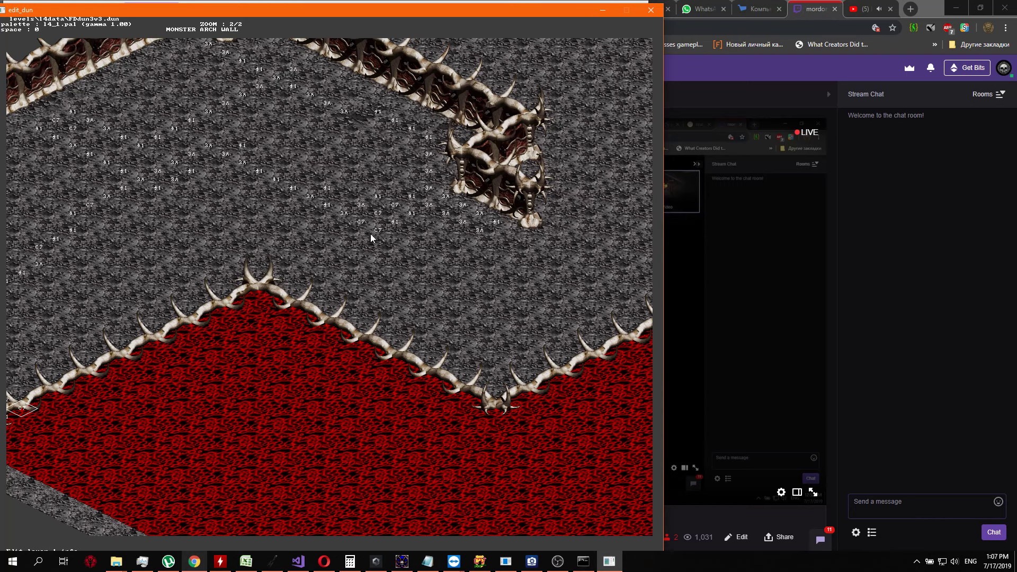
{"action": "key", "text": "ctrl+Right"}
{"action": "key", "text": "ctrl+Right"}
{"action": "key", "text": "ctrl+Up"}
{"action": "key", "text": "ctrl+Up"}
{"action": "key", "text": "ctrl+Up"}
{"action": "key", "text": "ctrl+Up"}
{"action": "key", "text": "ctrl+Up"}
{"action": "key", "text": "ctrl+Up"}
{"action": "key", "text": "ctrl+Down"}
{"action": "key", "text": "ctrl+Down"}
{"action": "key", "text": "ctrl+Down"}
{"action": "key", "text": "ctrl+Down"}
{"action": "key", "text": "ctrl+Down"}
{"action": "key", "text": "ctrl+Down"}
{"action": "key", "text": "ctrl+Down"}
{"action": "key", "text": "ctrl+Down"}
{"action": "key", "text": "ctrl+Down"}
{"action": "key", "text": "ctrl+Down"}
{"action": "key", "text": "ctrl+Down"}
{"action": "key", "text": "ctrl+Down"}
{"action": "key", "text": "ctrl+Down"}
{"action": "key", "text": "ctrl+Down"}
{"action": "key", "text": "ctrl+Down"}
{"action": "key", "text": "ctrl+Down"}
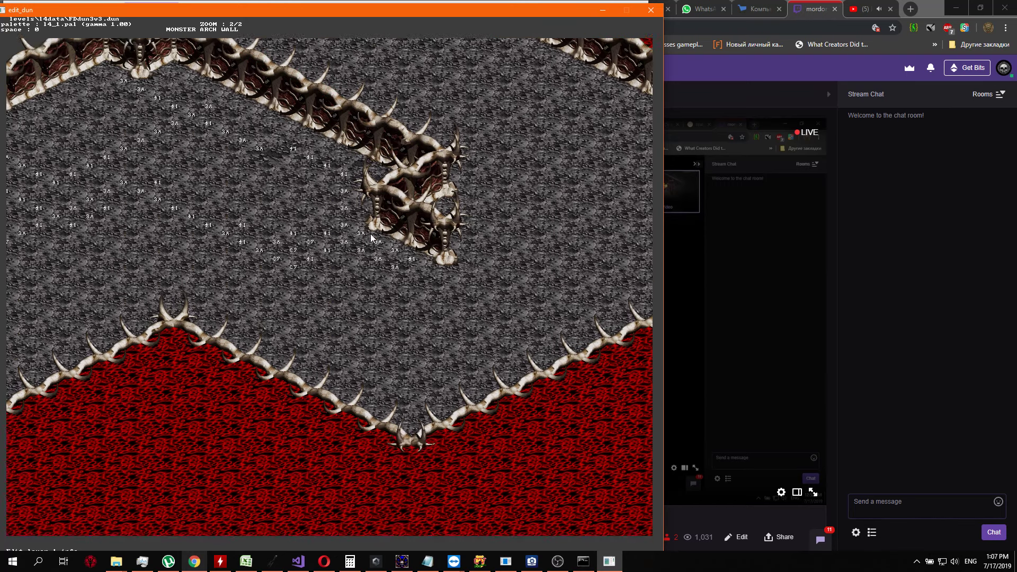
Survey the corridor and floor east of the inner wall, out to the map area's eastern corner
{"action": "key", "text": "ctrl+Right"}
{"action": "key", "text": "ctrl+Right"}
{"action": "key", "text": "ctrl+Right"}
{"action": "key", "text": "ctrl+Up"}
{"action": "key", "text": "ctrl+Up"}
{"action": "key", "text": "ctrl+Up"}
{"action": "key", "text": "ctrl+Up"}
{"action": "key", "text": "ctrl+Up"}
{"action": "key", "text": "ctrl+Up"}
{"action": "key", "text": "ctrl+Up"}
{"action": "key", "text": "ctrl+Up"}
{"action": "key", "text": "ctrl+Up"}
{"action": "key", "text": "ctrl+Up"}
{"action": "key", "text": "ctrl+Up"}
{"action": "key", "text": "ctrl+Up"}
{"action": "key", "text": "ctrl+Up"}
{"action": "key", "text": "ctrl+Up"}
{"action": "key", "text": "ctrl+Up"}
{"action": "key", "text": "ctrl+Up"}
{"action": "key", "text": "ctrl+Up"}
{"action": "key", "text": "ctrl+Up"}
{"action": "key", "text": "ctrl+Up"}
{"action": "key", "text": "ctrl+Up"}
{"action": "key", "text": "ctrl+Right"}
{"action": "key", "text": "ctrl+Right"}
{"action": "key", "text": "ctrl+Right"}
{"action": "key", "text": "ctrl+Right"}
{"action": "key", "text": "ctrl+Right"}
{"action": "key", "text": "ctrl+Right"}
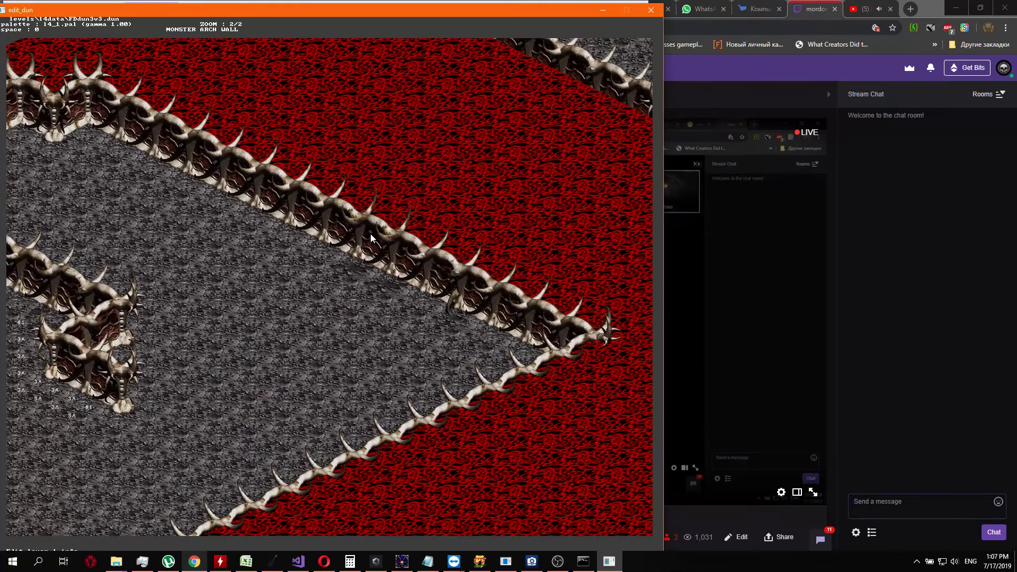
{"action": "key", "text": "ctrl+Up"}
{"action": "key", "text": "ctrl+Up"}
{"action": "key", "text": "ctrl+Up"}
{"action": "key", "text": "ctrl+Up"}
{"action": "key", "text": "ctrl+Up"}
{"action": "key", "text": "ctrl+Up"}
{"action": "key", "text": "ctrl+Right"}
{"action": "key", "text": "ctrl+Right"}
{"action": "key", "text": "ctrl+Right"}
{"action": "key", "text": "ctrl+Down"}
{"action": "key", "text": "ctrl+Down"}
{"action": "key", "text": "ctrl+Down"}
{"action": "key", "text": "ctrl+Down"}
{"action": "key", "text": "ctrl+Down"}
{"action": "key", "text": "ctrl+Down"}
{"action": "key", "text": "ctrl+Down"}
{"action": "key", "text": "ctrl+Down"}
{"action": "key", "text": "ctrl+Left"}
{"action": "key", "text": "ctrl+Left"}
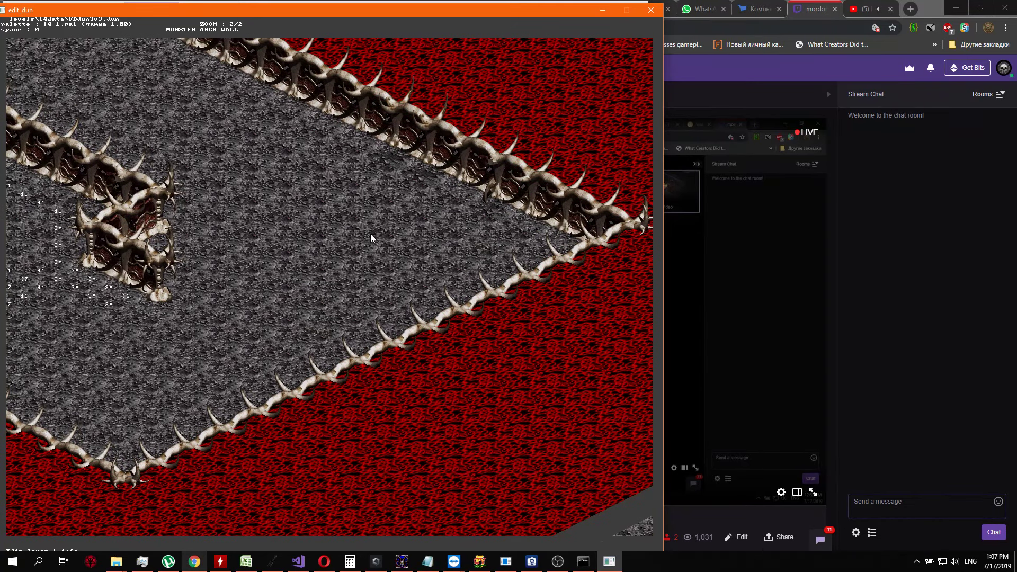
Compare the layer 1 codes south of the inner wall with the corridor running along the outer northern wall
{"action": "key", "text": "Left"}
{"action": "key", "text": "Up"}
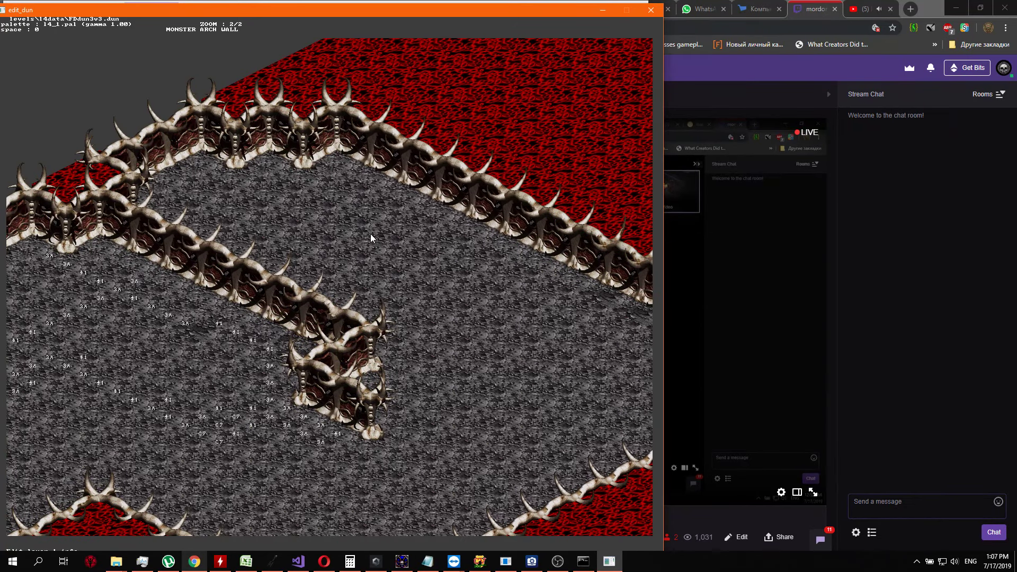
{"action": "key", "text": "Right"}
{"action": "key", "text": "Down"}
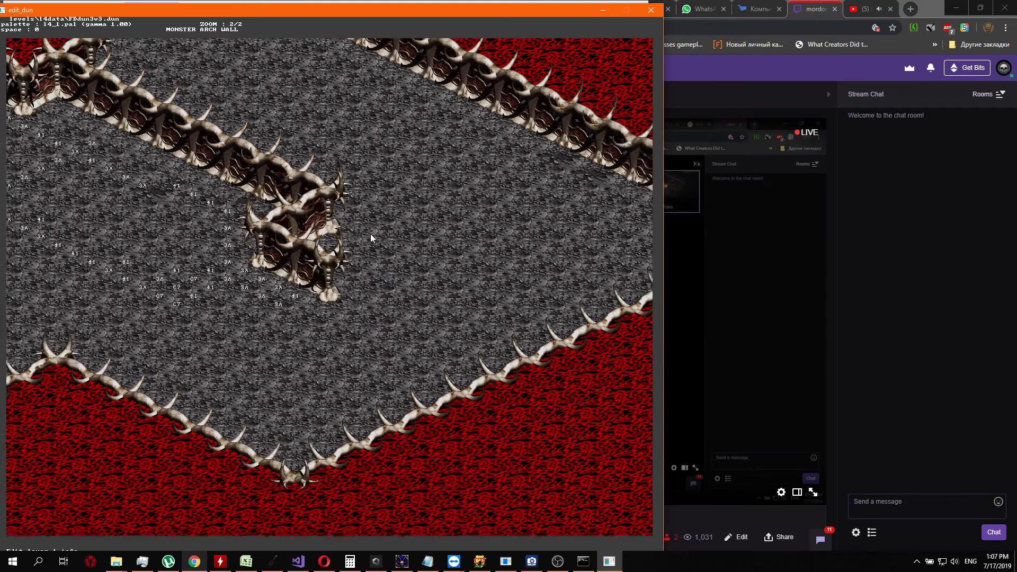
{"action": "key", "text": "Left"}
{"action": "key", "text": "Up"}
{"action": "key", "text": "Up"}
{"action": "key", "text": "Up"}
{"action": "key", "text": "Up"}
{"action": "key", "text": "Up"}
{"action": "key", "text": "Up"}
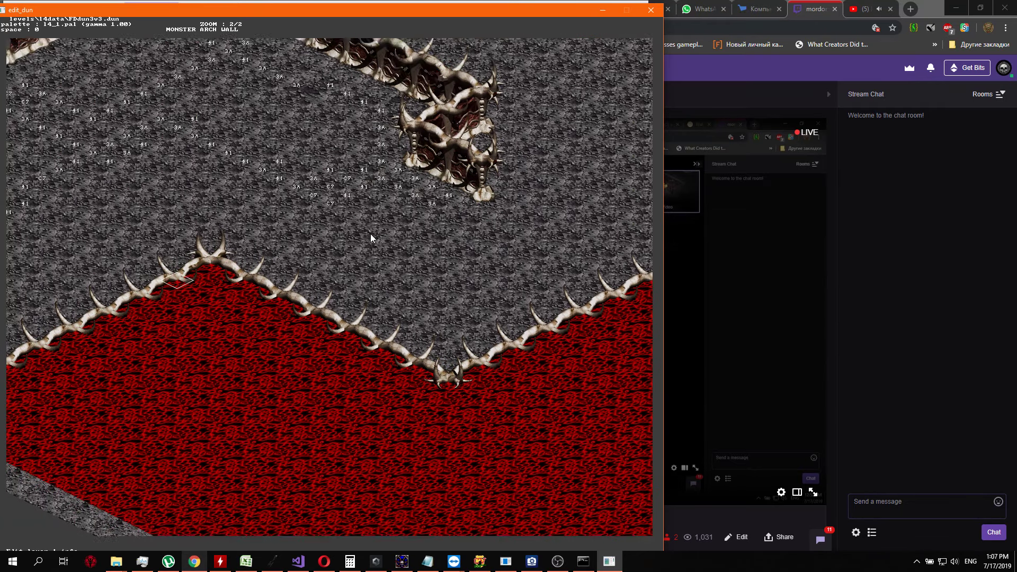
{"action": "key", "text": "Right"}
{"action": "key", "text": "Up"}
{"action": "key", "text": "Up"}
{"action": "key", "text": "Up"}
{"action": "key", "text": "Up"}
{"action": "key", "text": "Up"}
{"action": "key", "text": "Up"}
{"action": "key", "text": "Up"}
{"action": "key", "text": "Up"}
{"action": "key", "text": "Up"}
{"action": "key", "text": "Up"}
{"action": "key", "text": "Up"}
{"action": "key", "text": "Up"}
{"action": "key", "text": "Up"}
{"action": "key", "text": "Up"}
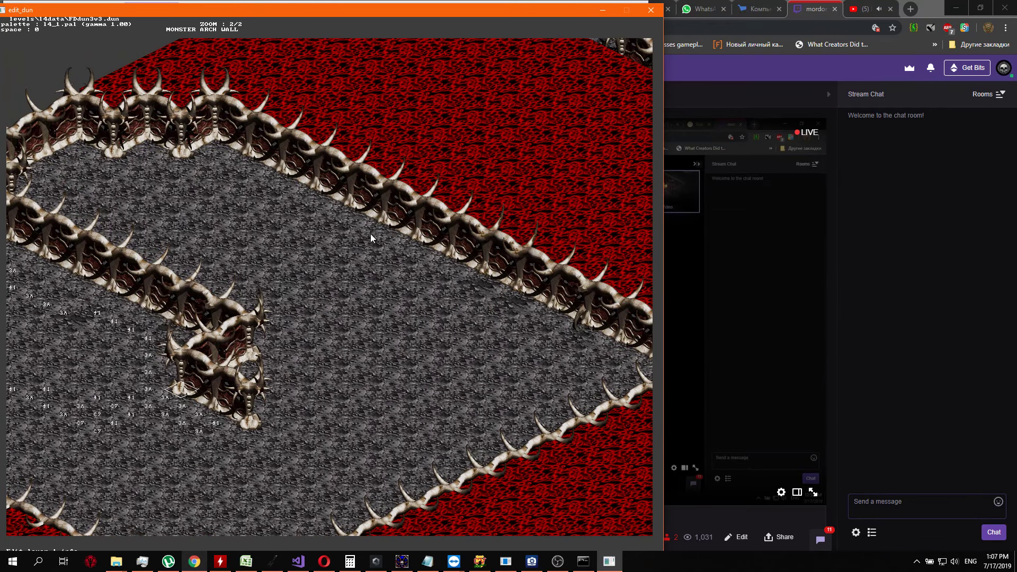
{"action": "key", "text": "Up"}
{"action": "key", "text": "Up"}
{"action": "key", "text": "Up"}
{"action": "key", "text": "Up"}
{"action": "key", "text": "Up"}
{"action": "key", "text": "Left"}
{"action": "key", "text": "Right"}
{"action": "key", "text": "Down"}
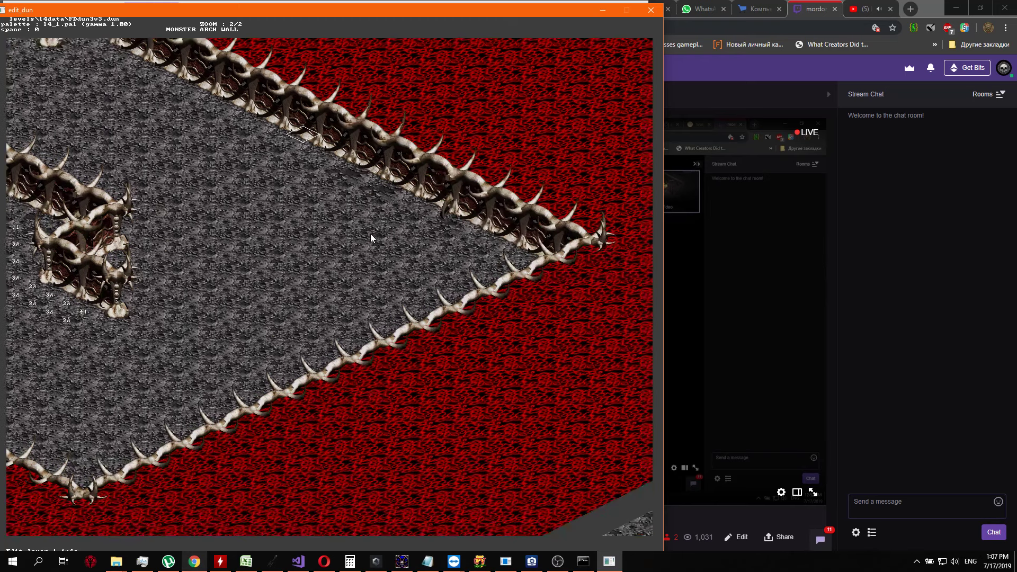
Display the layer 2 info and review its codes along the outer northern wall and across the eastern floor
{"action": "key", "text": "Left"}
{"action": "key", "text": "Up"}
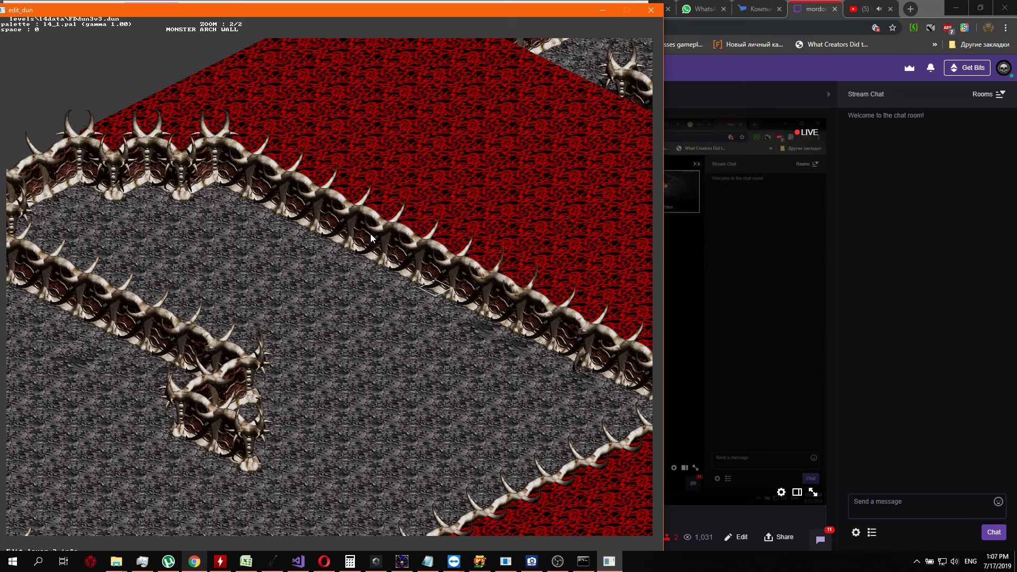
{"action": "key", "text": "Left"}
{"action": "key", "text": "2"}
{"action": "key", "text": "Right"}
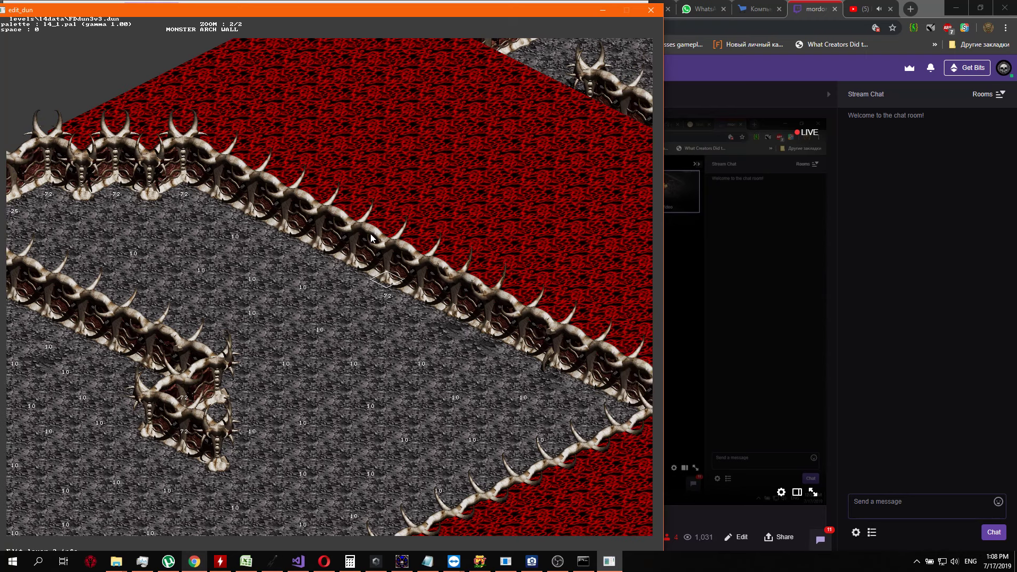
{"action": "key", "text": "Left"}
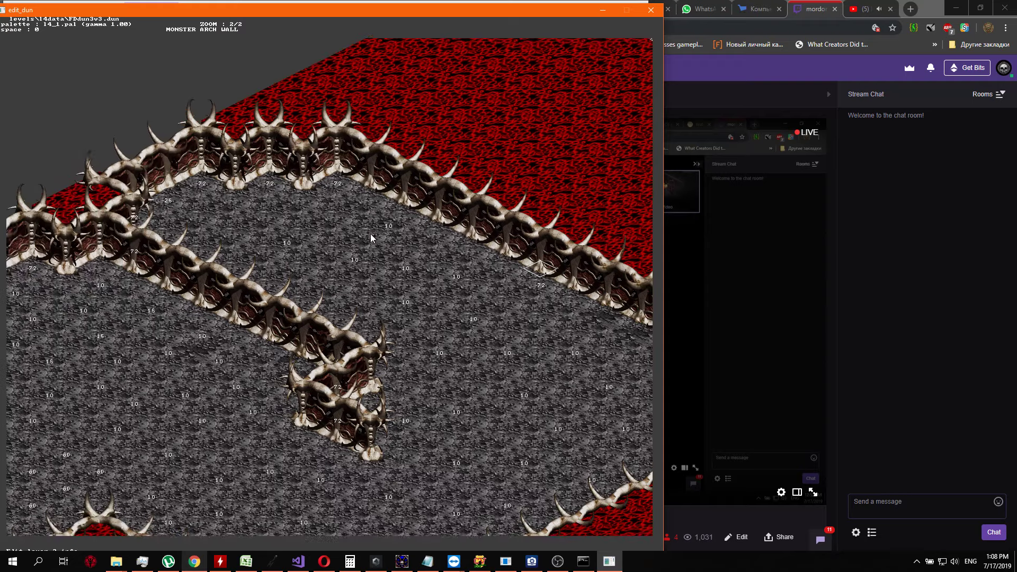
{"action": "key", "text": "Down"}
{"action": "key", "text": "Right"}
{"action": "key", "text": "Up"}
{"action": "key", "text": "Down"}
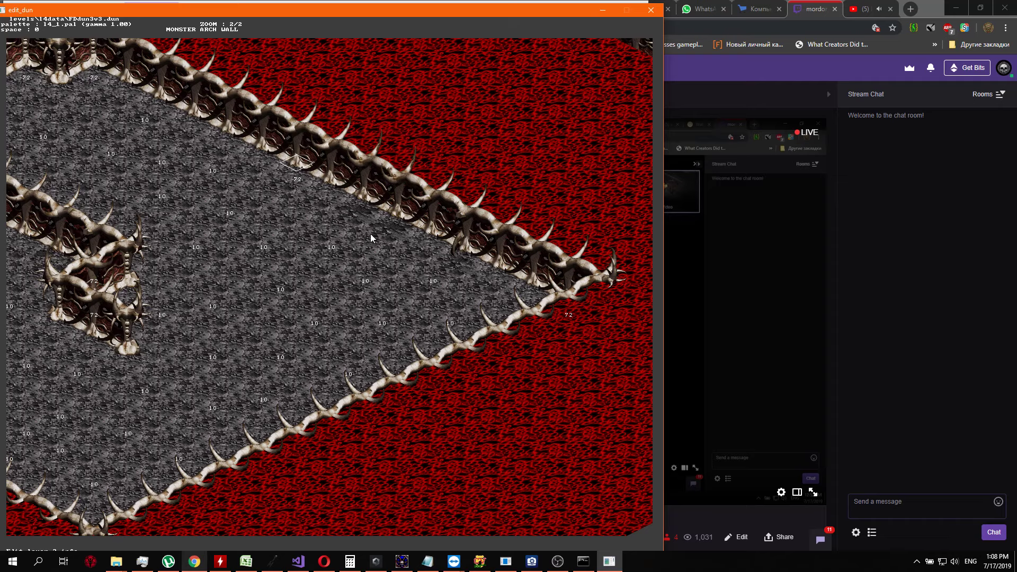
{"action": "key", "text": "Up"}
{"action": "key", "text": "Down"}
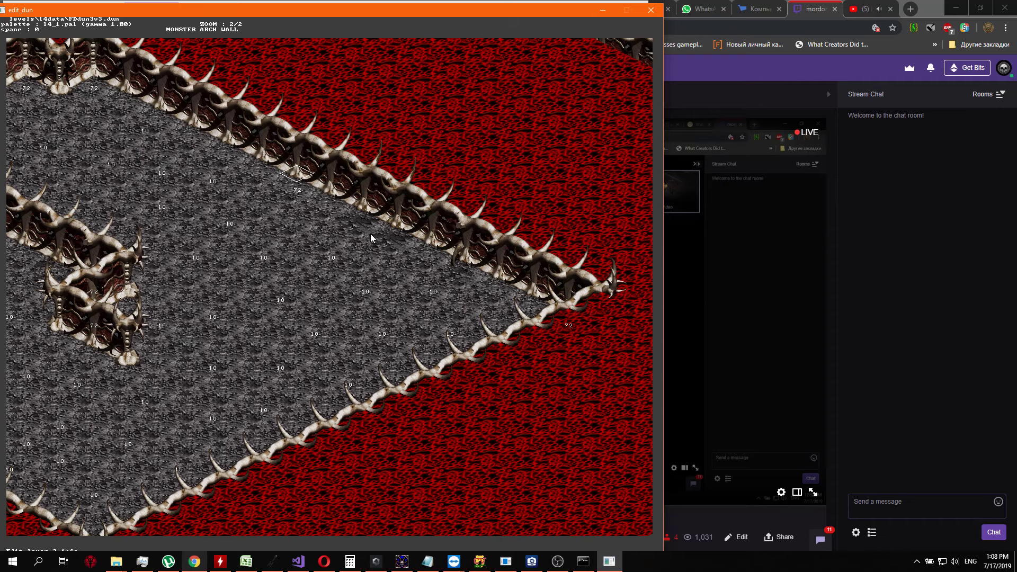
{"action": "key", "text": "Up"}
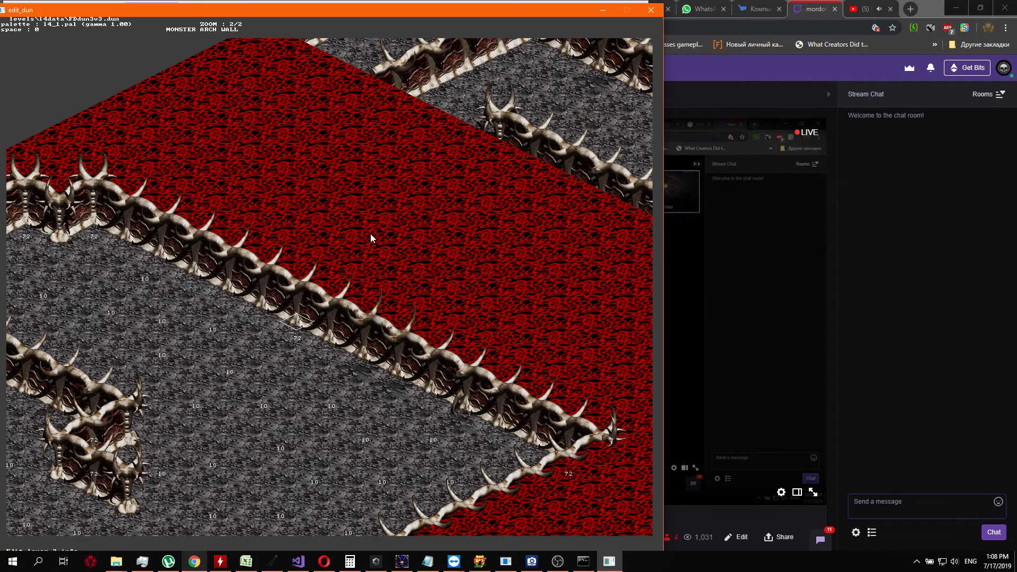
Select the tile at the northwest end of the long outer wall, in its inward corner, and switch to dungeon tile editing
{"action": "key", "text": "Left"}
{"action": "key", "text": "Left"}
{"action": "key", "text": "Left"}
{"action": "key", "text": "Left"}
{"action": "key", "text": "Left"}
{"action": "key", "text": "Left"}
{"action": "key", "text": "Left"}
{"action": "key", "text": "Left"}
{"action": "key", "text": "Left"}
{"action": "key", "text": "Left"}
{"action": "key", "text": "Left"}
{"action": "key", "text": "Up"}
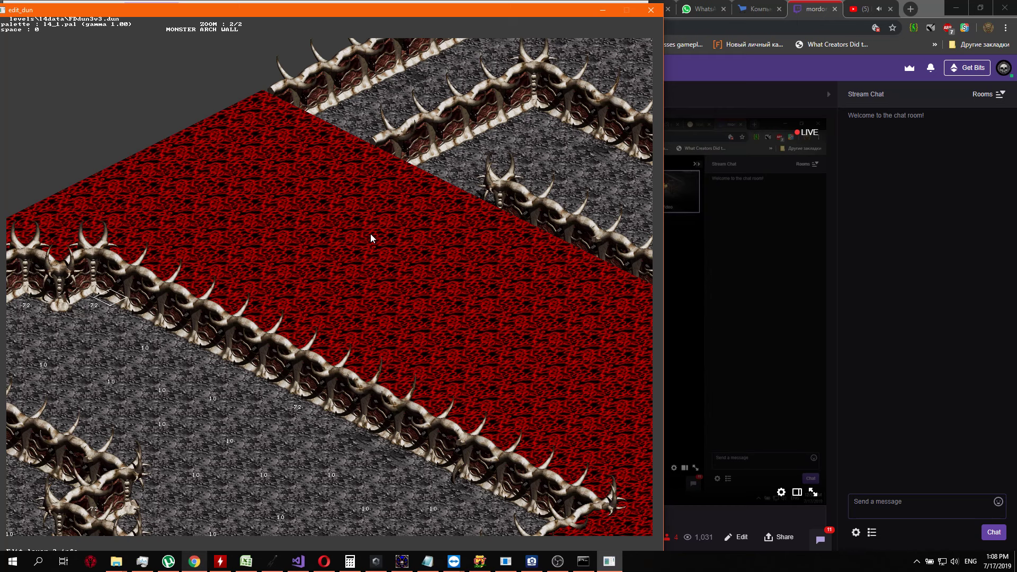
{"action": "key", "text": "Tab"}
Browse the wall and floor tiles for the selected corner and reapply the same double-horned corner tile
{"action": "key", "text": "Return"}
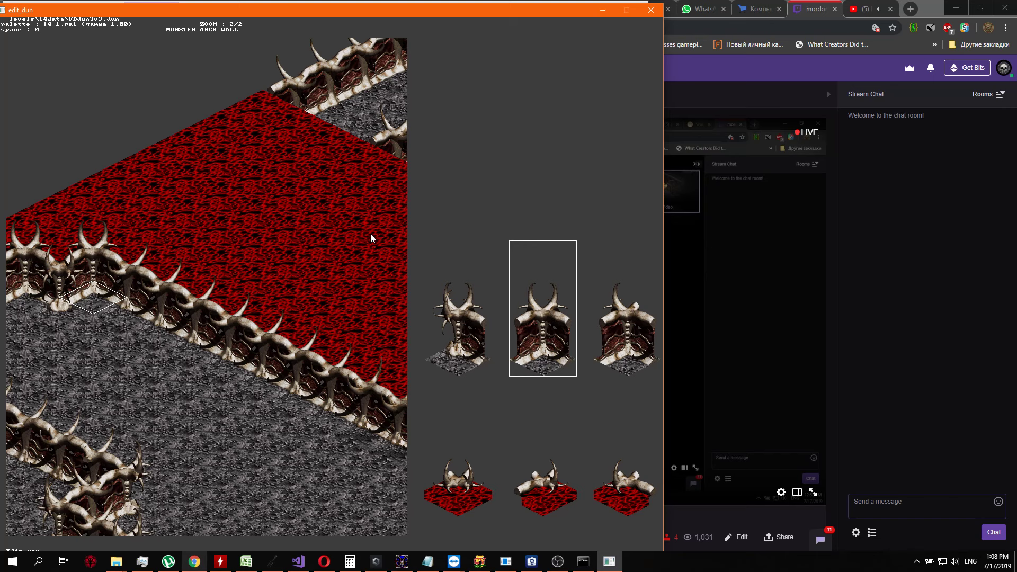
{"action": "key", "text": "Right"}
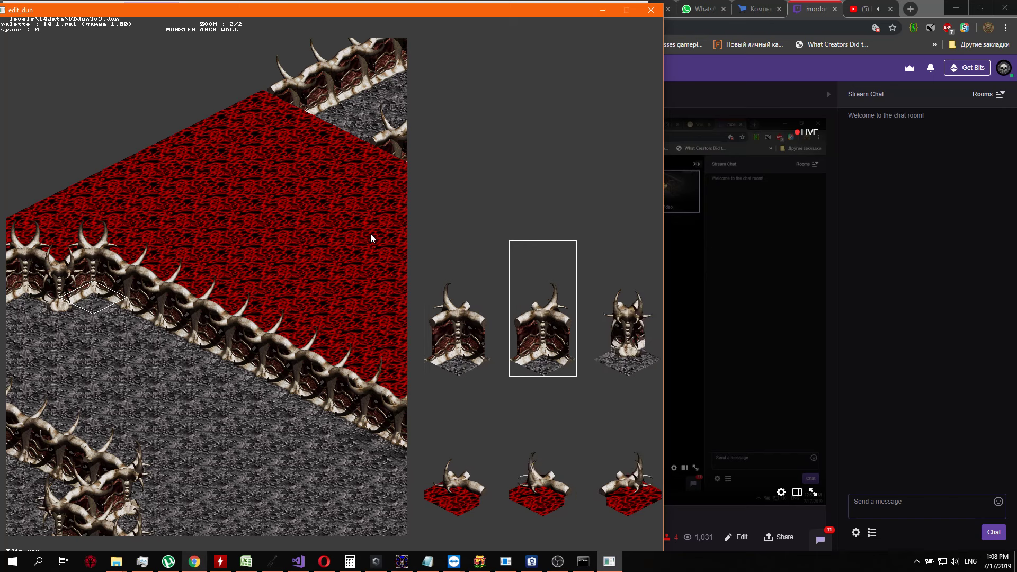
{"action": "key", "text": "Right"}
{"action": "key", "text": "Right"}
{"action": "key", "text": "Right"}
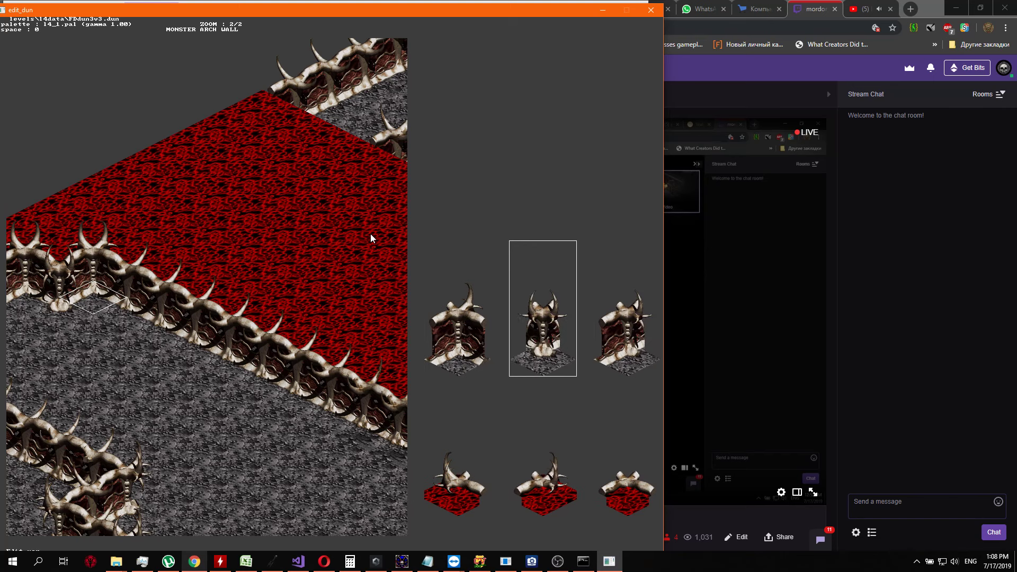
{"action": "key", "text": "Down"}
{"action": "key", "text": "Up"}
{"action": "key", "text": "Down"}
{"action": "key", "text": "Right"}
{"action": "key", "text": "Right"}
{"action": "key", "text": "Right"}
{"action": "key", "text": "Right"}
{"action": "key", "text": "Right"}
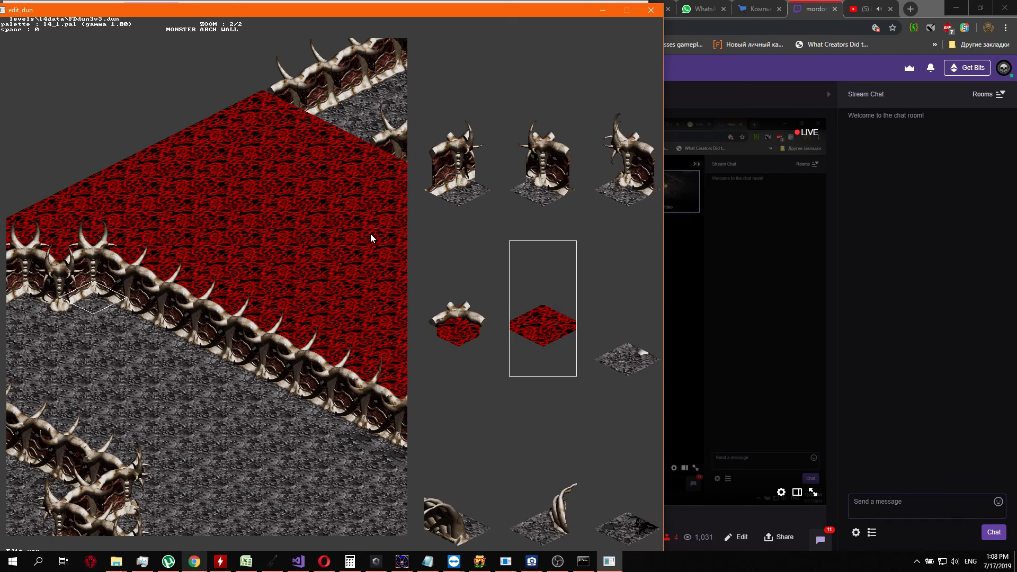
{"action": "key", "text": "Left"}
{"action": "key", "text": "Right"}
{"action": "key", "text": "Right"}
{"action": "key", "text": "Right"}
{"action": "key", "text": "Left"}
{"action": "key", "text": "Left"}
{"action": "key", "text": "Left"}
{"action": "key", "text": "Left"}
{"action": "key", "text": "Return"}
{"action": "key", "text": "Up"}
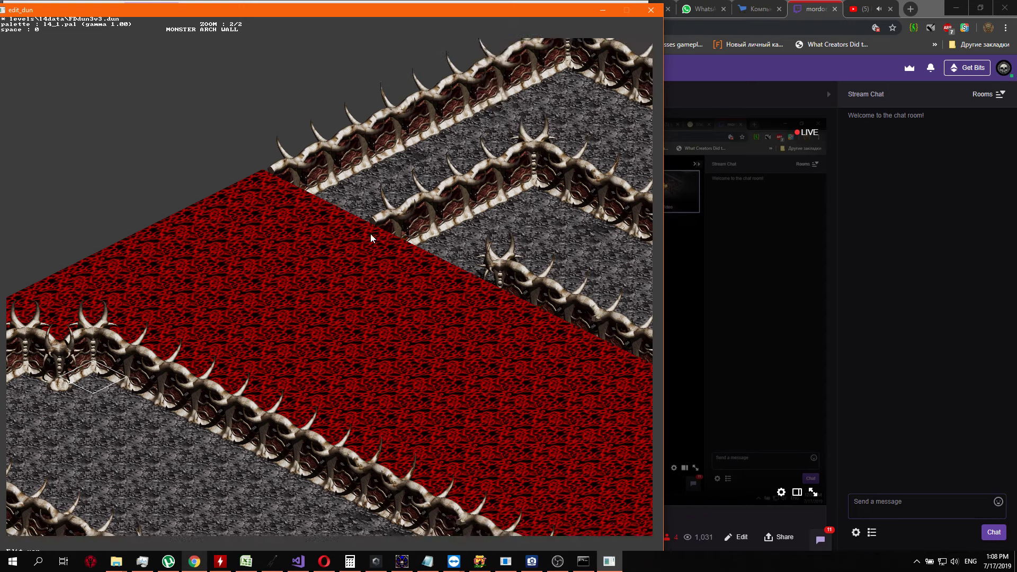
Replace the outer wall's double-horned corner tile with a wall-end piece that closes off its southeast side
{"action": "key", "text": "Down"}
{"action": "key", "text": "Up"}
{"action": "key", "text": "Right"}
{"action": "key", "text": "Down"}
{"action": "key", "text": "Left"}
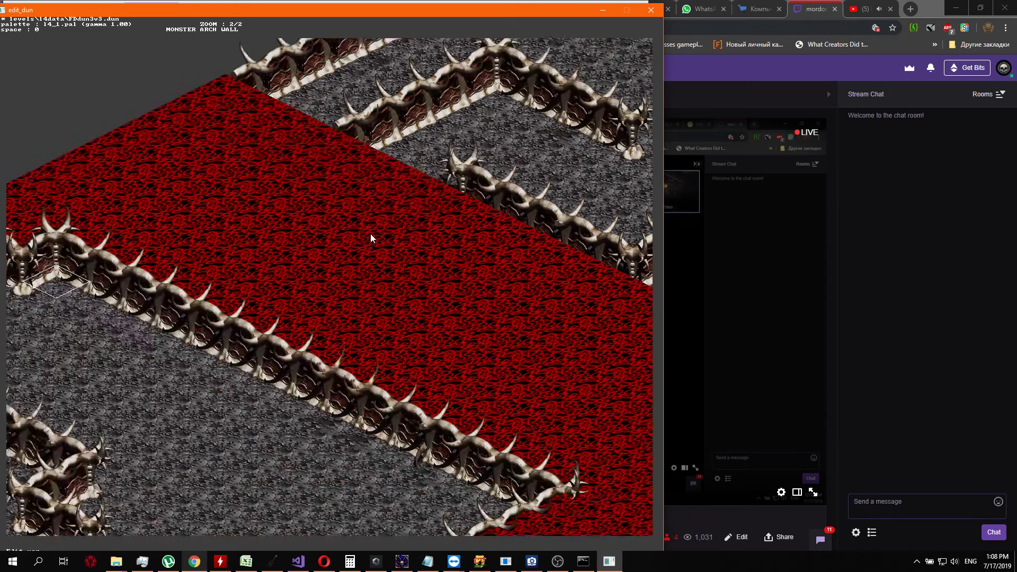
{"action": "key", "text": "Left"}
{"action": "key", "text": "Up"}
{"action": "key", "text": "Return"}
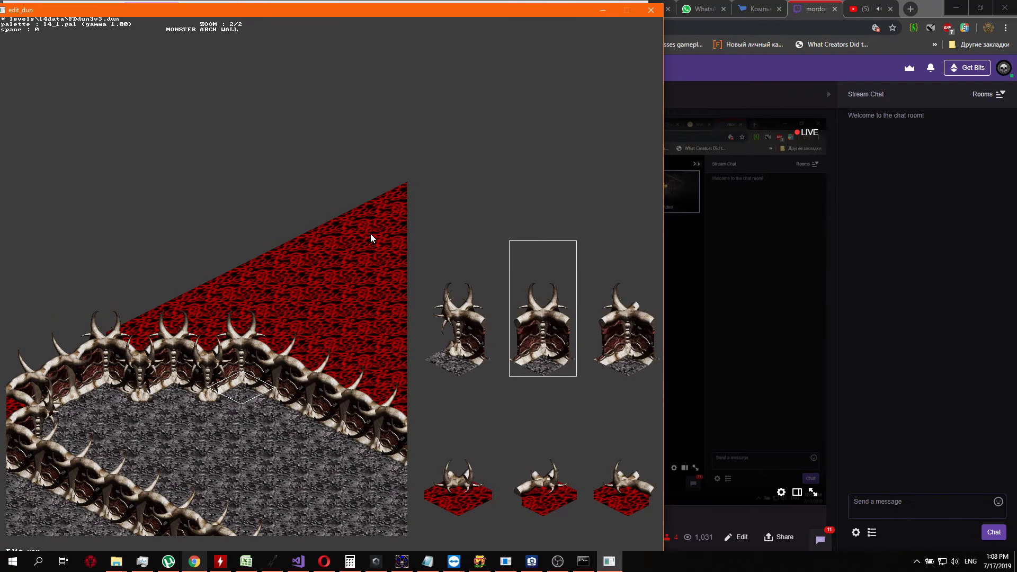
{"action": "key", "text": "Right"}
{"action": "key", "text": "Right"}
{"action": "key", "text": "Right"}
{"action": "key", "text": "Right"}
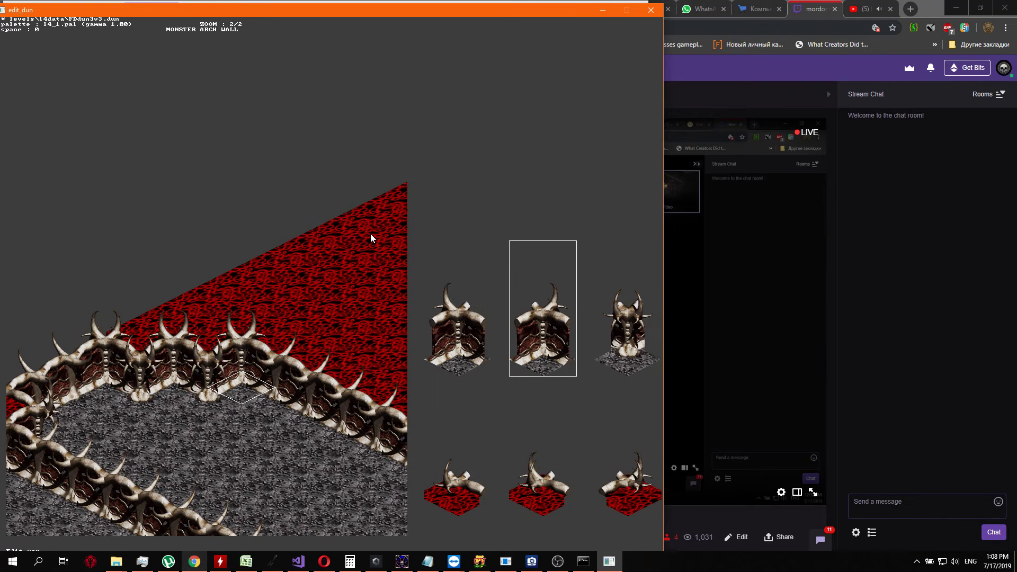
{"action": "key", "text": "Right"}
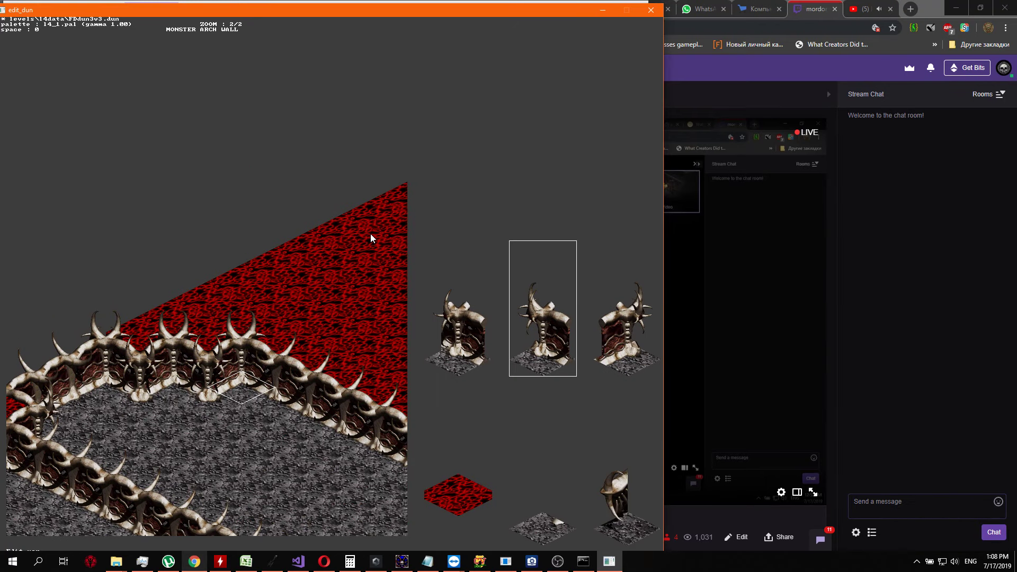
{"action": "key", "text": "Right"}
{"action": "key", "text": "Left"}
{"action": "key", "text": "Left"}
{"action": "key", "text": "Right"}
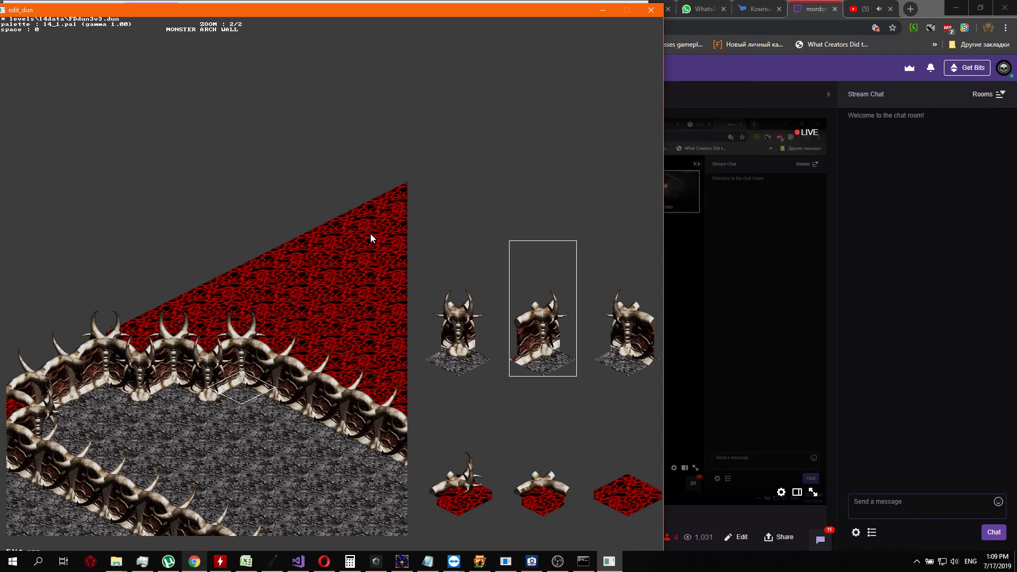
{"action": "key", "text": "Return"}
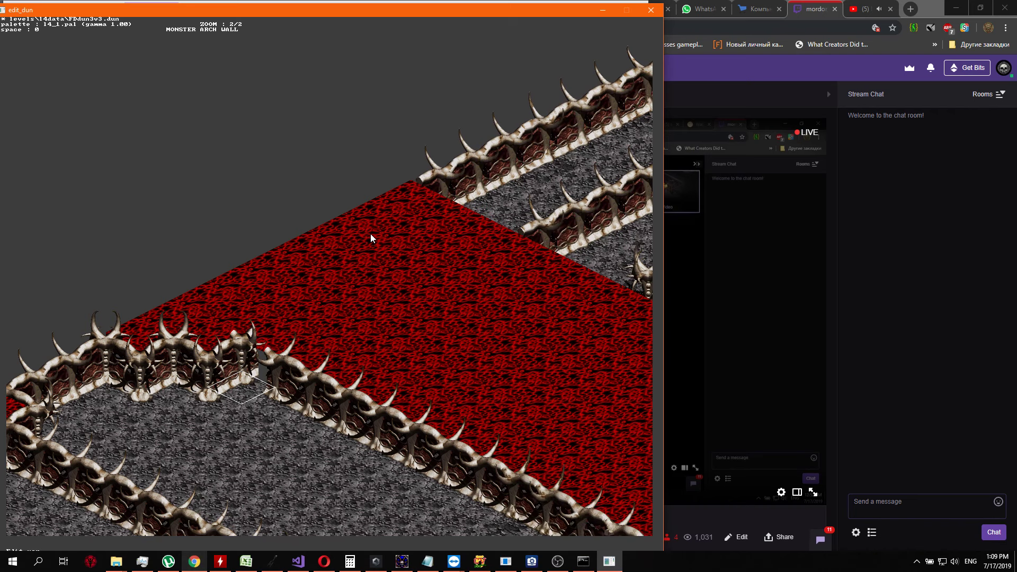
Replace the adjoining wall tile to the southeast with a spiked end-pillar piece to open a gap in the wall
{"action": "key", "text": "Right"}
{"action": "key", "text": "Return"}
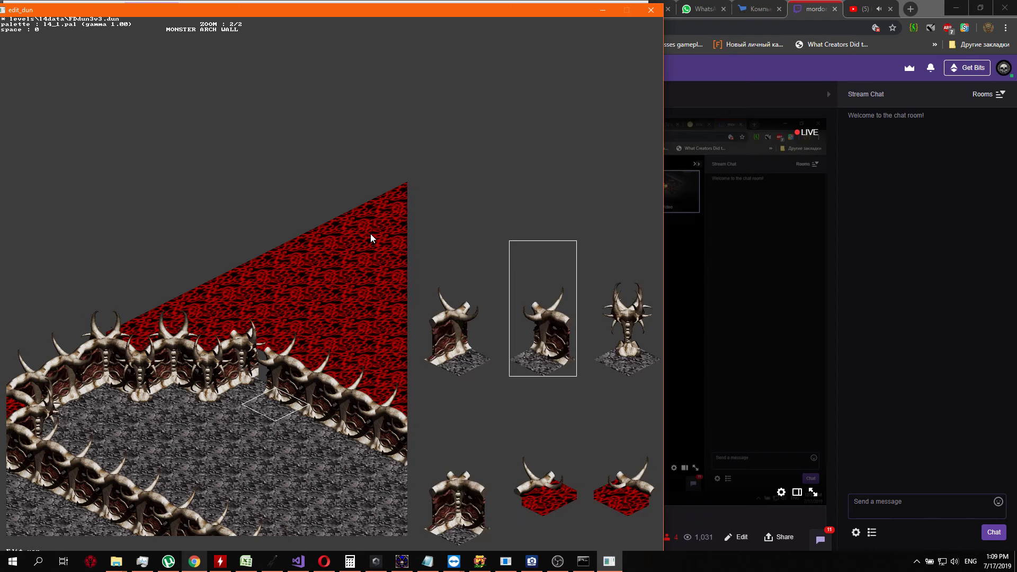
{"action": "key", "text": "Left"}
{"action": "key", "text": "Right"}
{"action": "key", "text": "Right"}
{"action": "key", "text": "Right"}
{"action": "key", "text": "Right"}
{"action": "key", "text": "Right"}
{"action": "key", "text": "Right"}
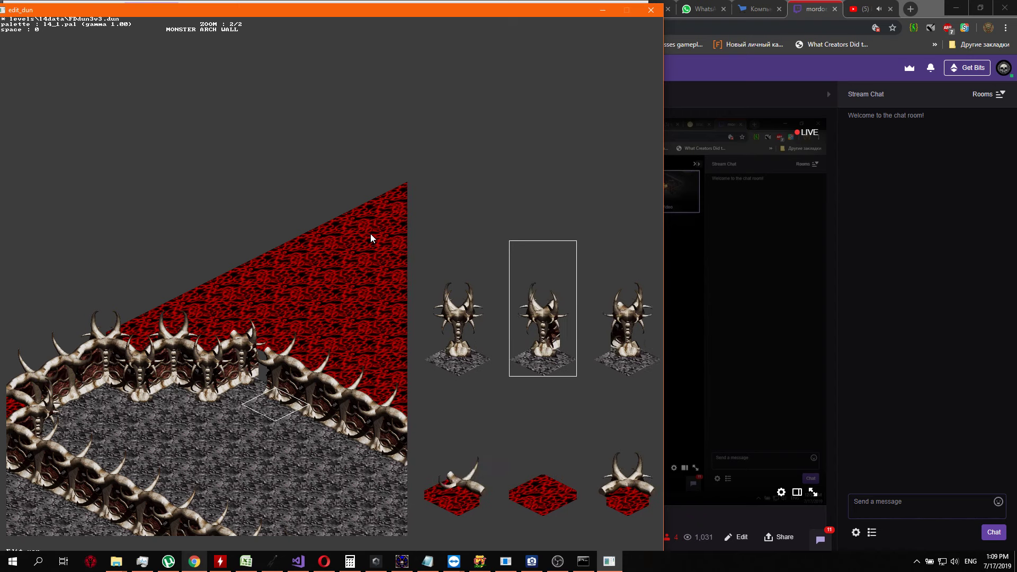
{"action": "key", "text": "Right"}
{"action": "key", "text": "Return"}
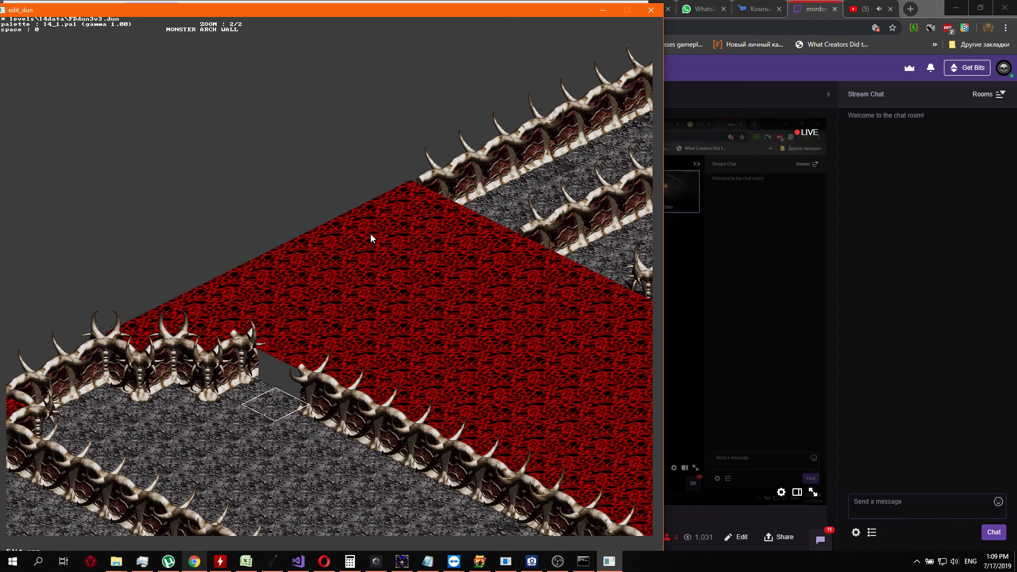
Select the gap in the outer wall and inspect it against the surrounding corridor and red region
{"action": "key", "text": "Left"}
{"action": "key", "text": "Up"}
{"action": "key", "text": "Right"}
{"action": "key", "text": "Down"}
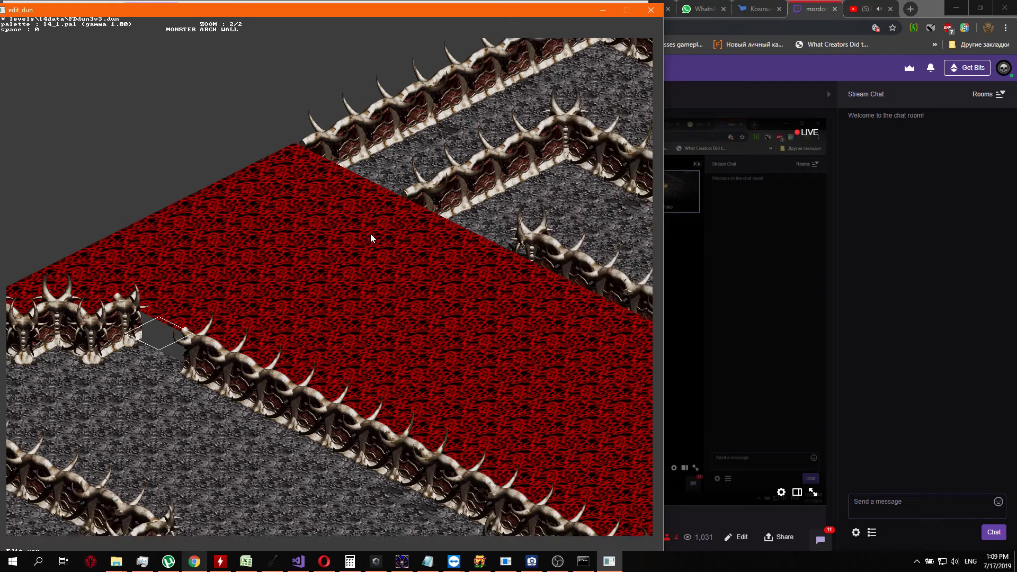
{"action": "key", "text": "Down"}
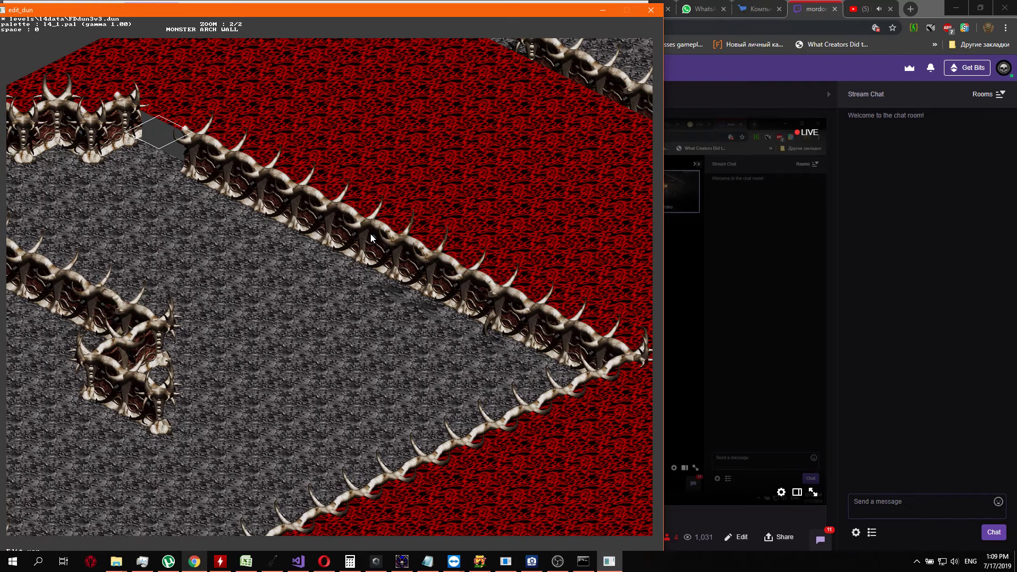
{"action": "scroll", "coordinate": [371, 233], "scroll_direction": "down", "scroll_amount": 1}
{"action": "key", "text": "Left"}
{"action": "key", "text": "Up"}
{"action": "key", "text": "Down"}
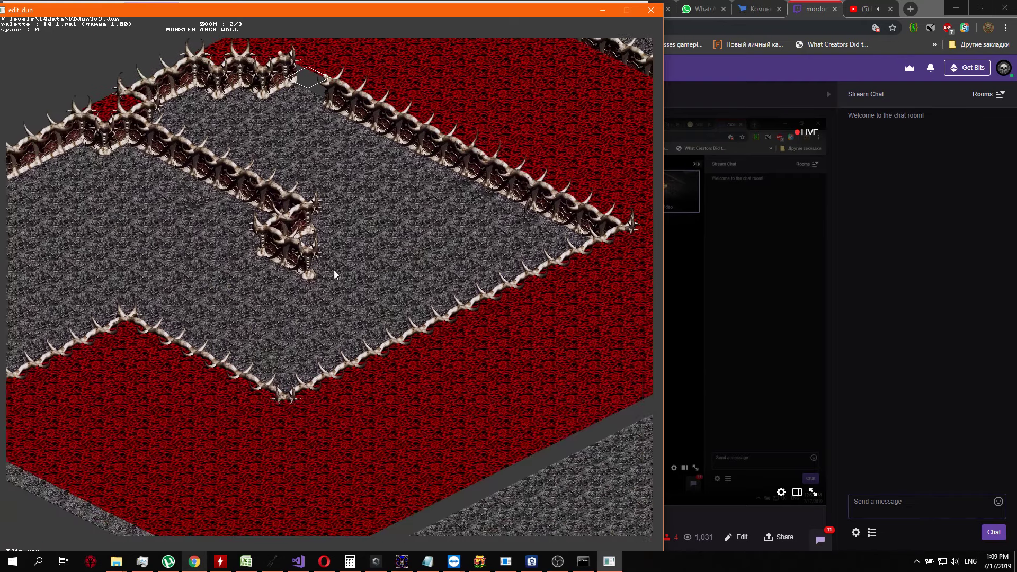
{"action": "key", "text": "Down"}
{"action": "key", "text": "Left"}
{"action": "key", "text": "Right"}
{"action": "key", "text": "Up"}
{"action": "key", "text": "Down"}
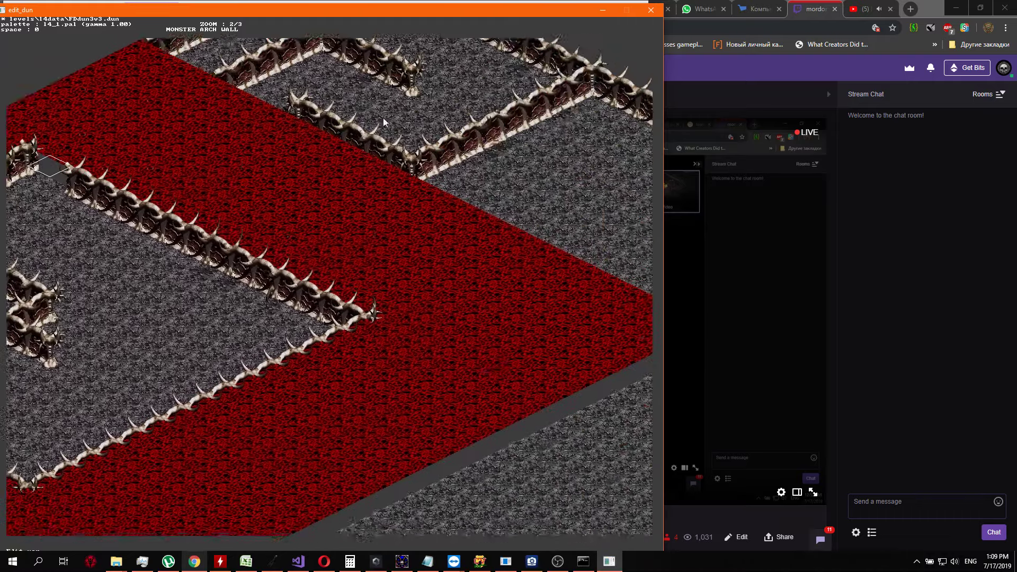
Fill the gap in the outer wall with a single-horned wall tile facing southeast, continuing the wall to the northeast
{"action": "key", "text": "Down"}
{"action": "key", "text": "Left"}
{"action": "key", "text": "Up"}
{"action": "key", "text": "Right"}
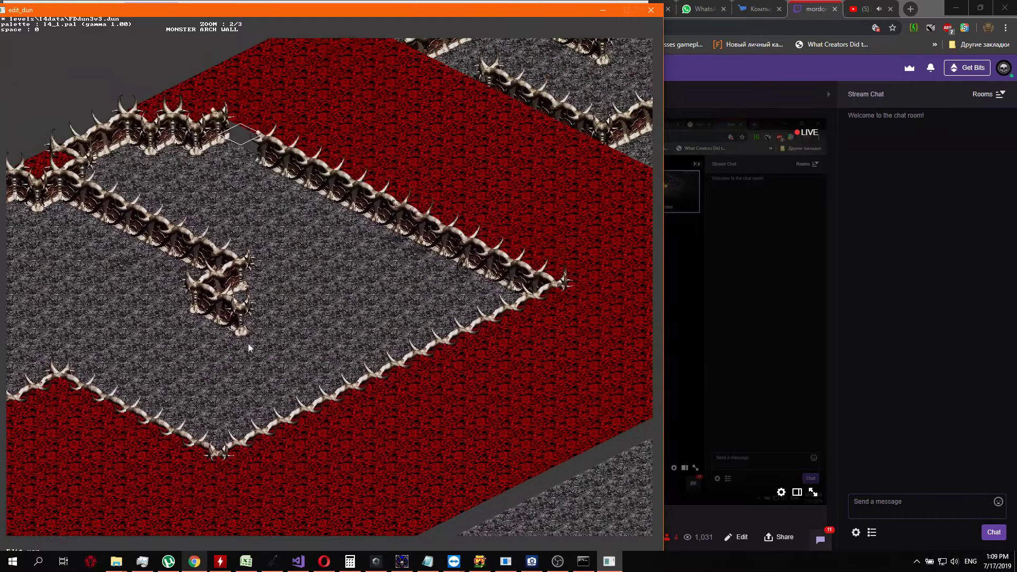
{"action": "key", "text": "Up"}
{"action": "key", "text": "Left"}
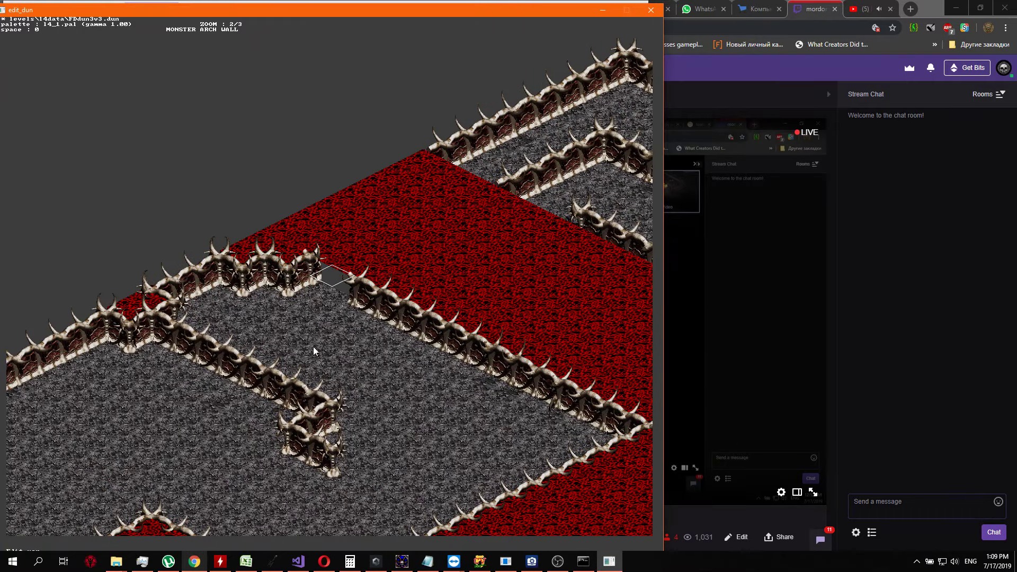
{"action": "key", "text": "plus"}
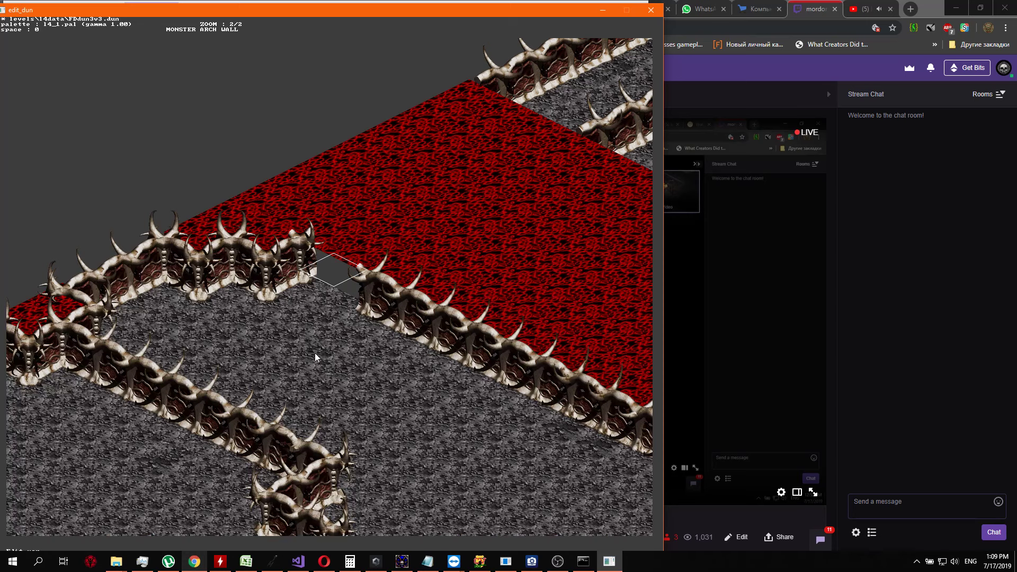
{"action": "key", "text": "Return"}
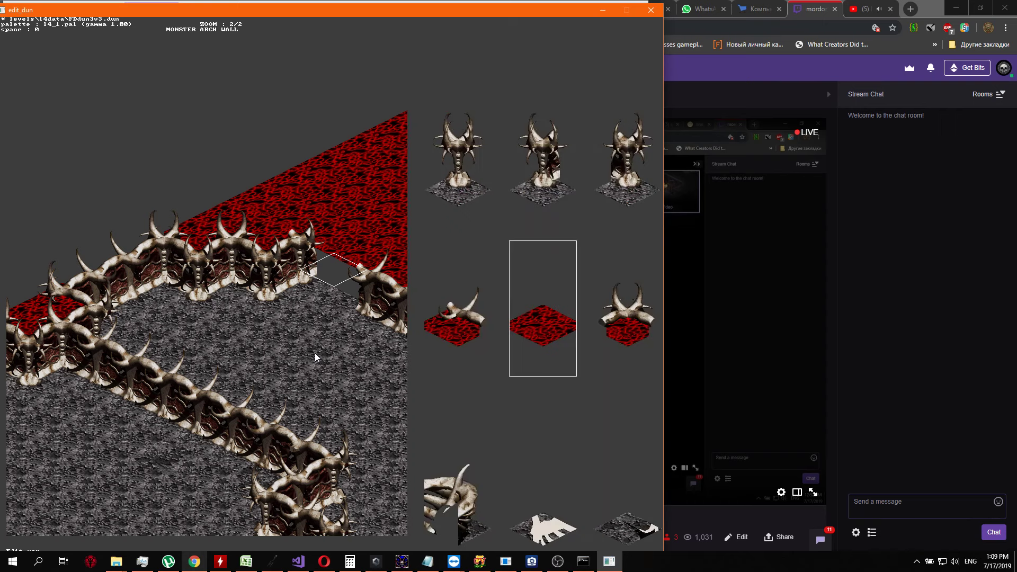
{"action": "key", "text": "Up"}
{"action": "key", "text": "Left"}
{"action": "key", "text": "Left"}
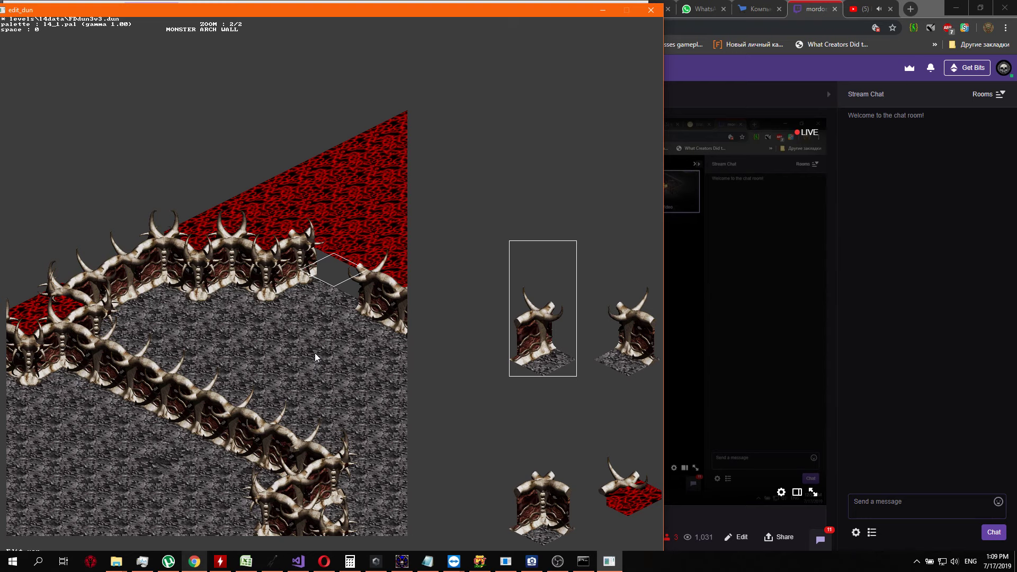
{"action": "key", "text": "Return"}
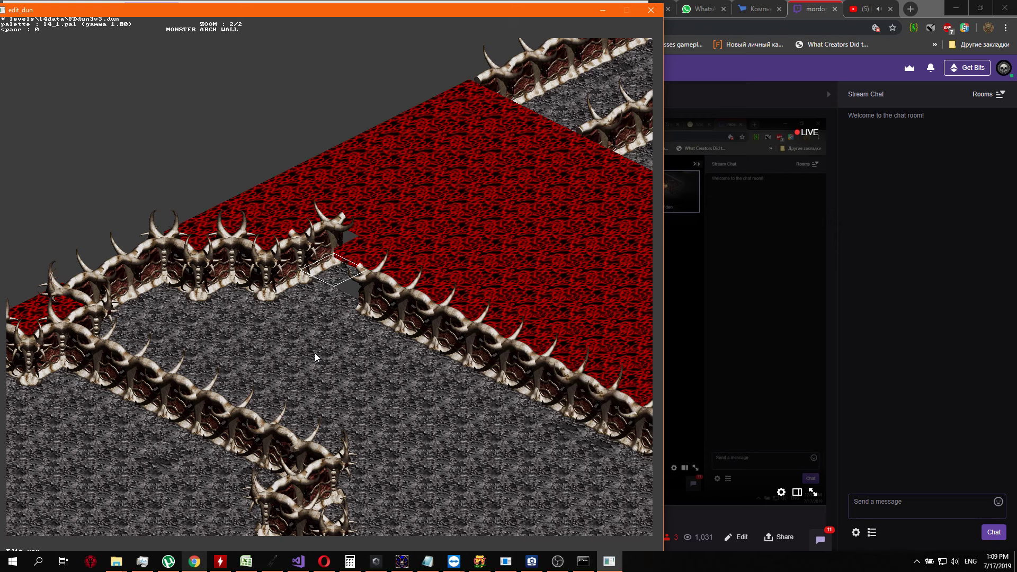
Extend the wall one cell northeast across the red floor with another single-horned wall tile
{"action": "key", "text": "Up"}
{"action": "key", "text": "Return"}
{"action": "key", "text": "Up"}
{"action": "key", "text": "Up"}
{"action": "key", "text": "Up"}
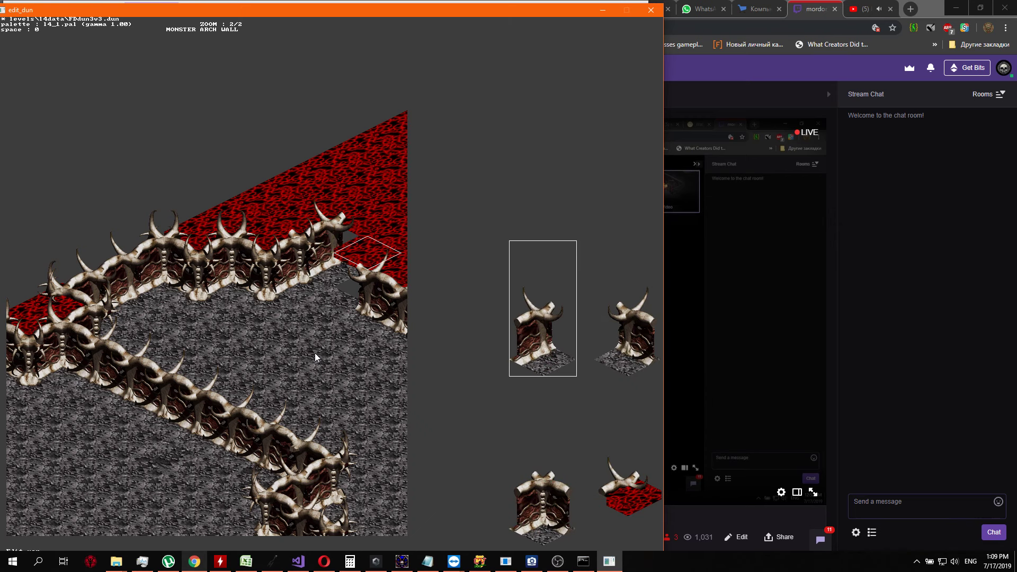
{"action": "key", "text": "Down"}
{"action": "key", "text": "Right"}
{"action": "key", "text": "Right"}
{"action": "key", "text": "Down"}
{"action": "key", "text": "Down"}
{"action": "key", "text": "Right"}
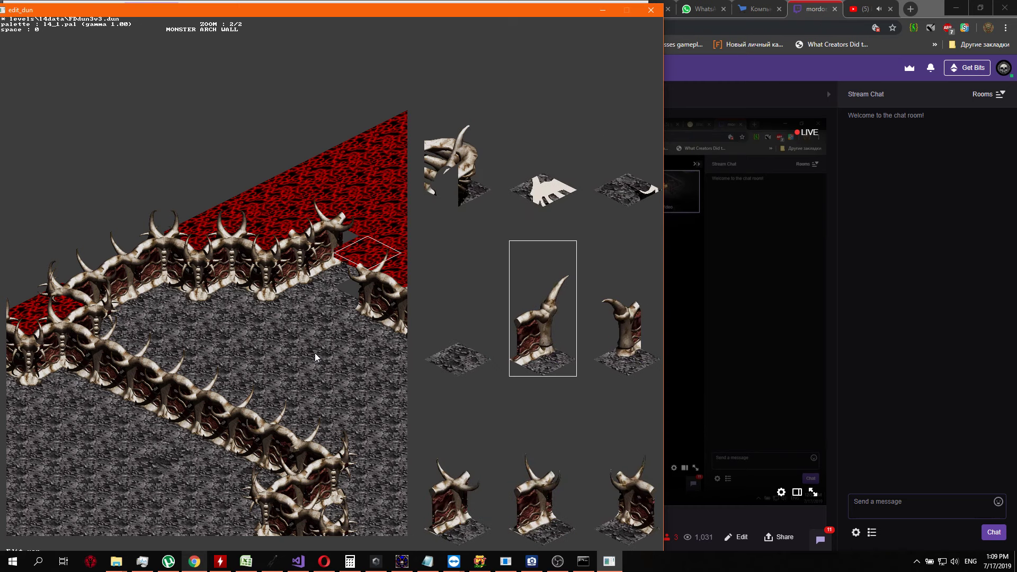
{"action": "key", "text": "Down"}
{"action": "key", "text": "Return"}
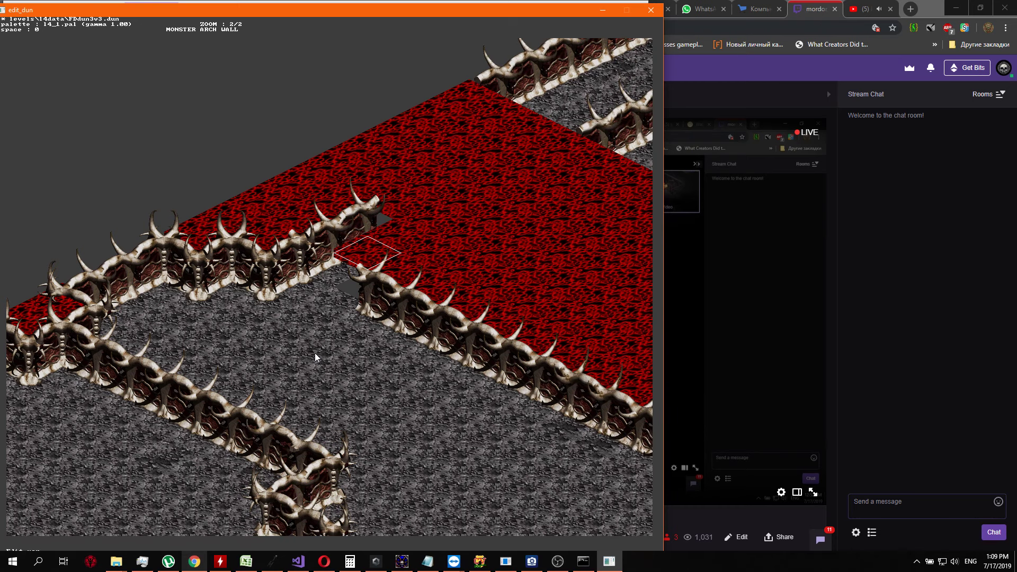
Add a third single-horned wall tile on the red cell beyond the wall's northeast end
{"action": "key", "text": "Up"}
{"action": "key", "text": "Return"}
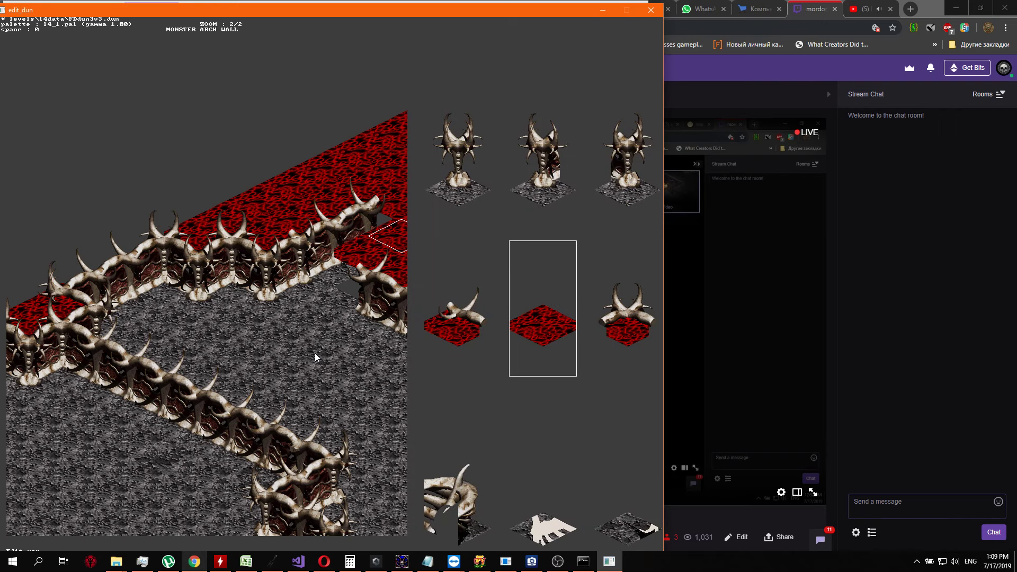
{"action": "key", "text": "Down"}
{"action": "key", "text": "Right"}
{"action": "key", "text": "Right"}
{"action": "key", "text": "Right"}
{"action": "key", "text": "Right"}
{"action": "key", "text": "Right"}
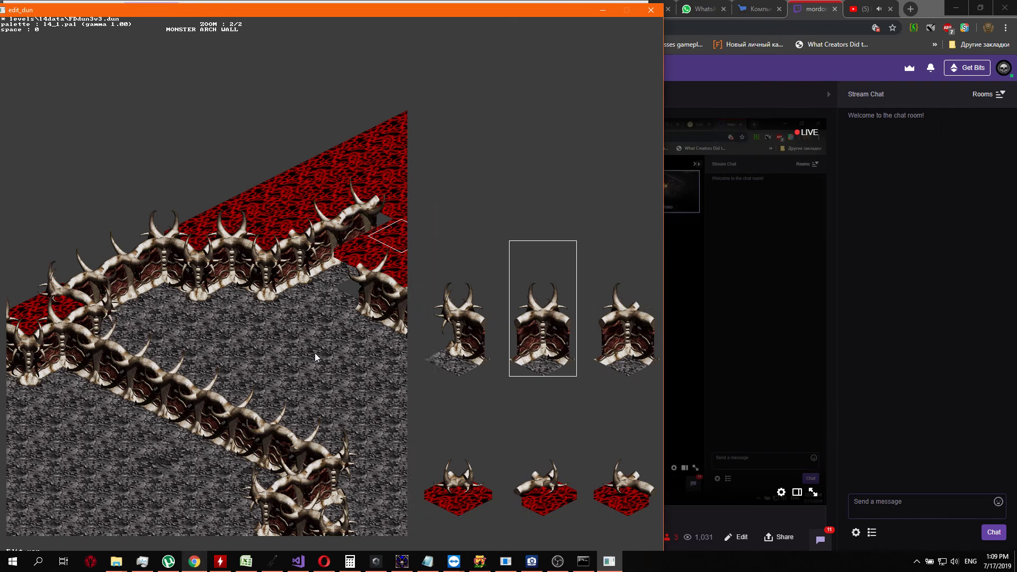
{"action": "key", "text": "Down"}
{"action": "key", "text": "Down"}
{"action": "key", "text": "Down"}
{"action": "key", "text": "Down"}
{"action": "key", "text": "Left"}
{"action": "key", "text": "Left"}
{"action": "key", "text": "Left"}
{"action": "key", "text": "Left"}
{"action": "key", "text": "Left"}
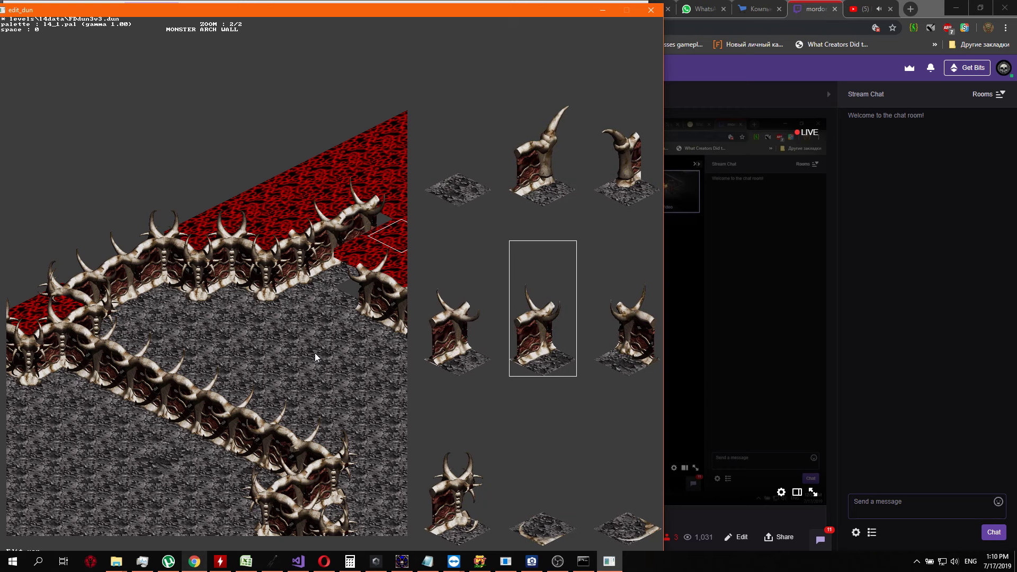
{"action": "key", "text": "Return"}
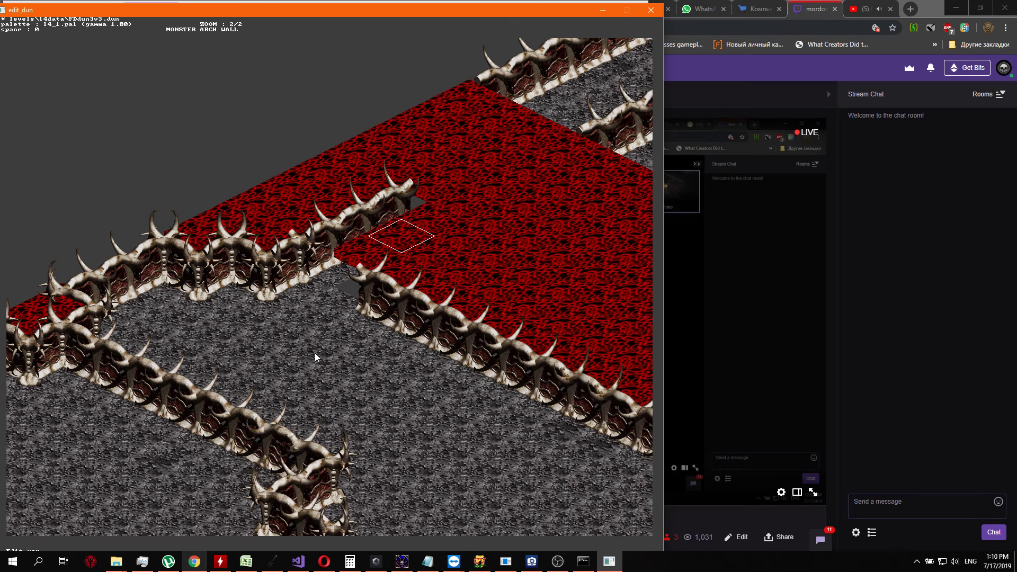
Add a fourth single-horned wall tile to continue the same wall farther northeast
{"action": "key", "text": "Up"}
{"action": "key", "text": "Return"}
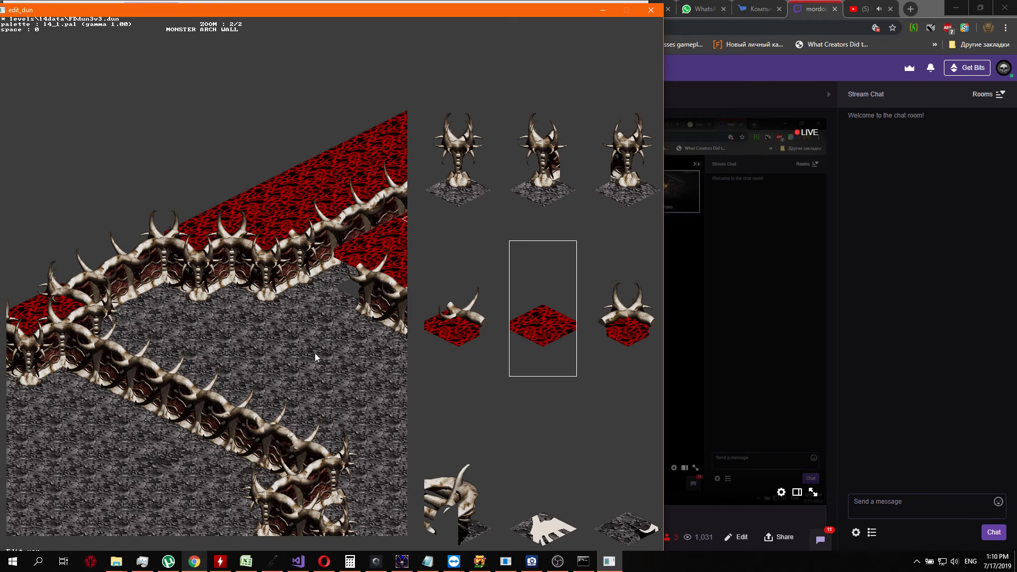
{"action": "key", "text": "Down"}
{"action": "key", "text": "Down"}
{"action": "key", "text": "Down"}
{"action": "key", "text": "Left"}
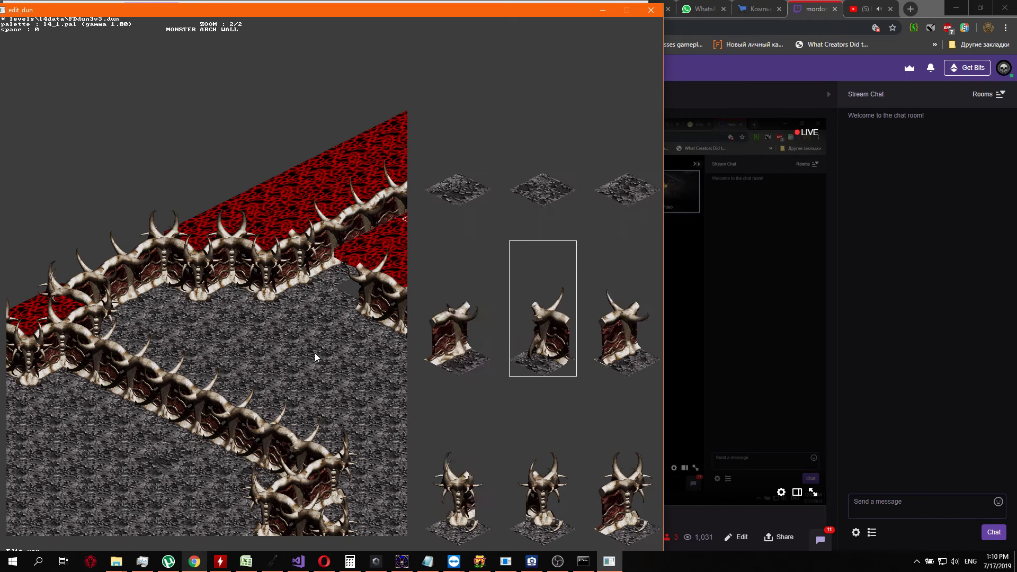
{"action": "key", "text": "Right"}
{"action": "key", "text": "Right"}
{"action": "key", "text": "Right"}
{"action": "key", "text": "Right"}
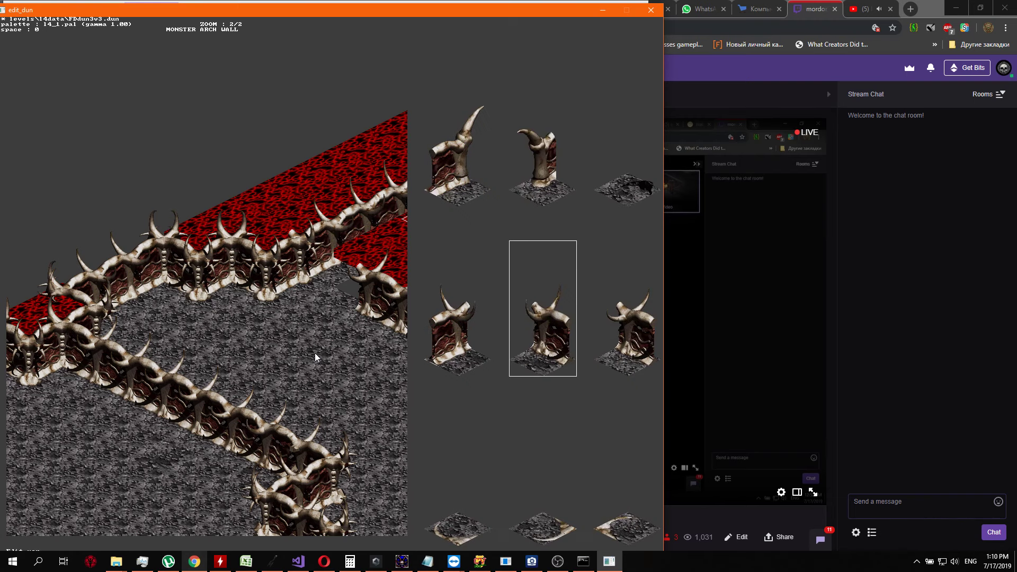
{"action": "key", "text": "Left"}
{"action": "key", "text": "Left"}
{"action": "key", "text": "Left"}
{"action": "key", "text": "Left"}
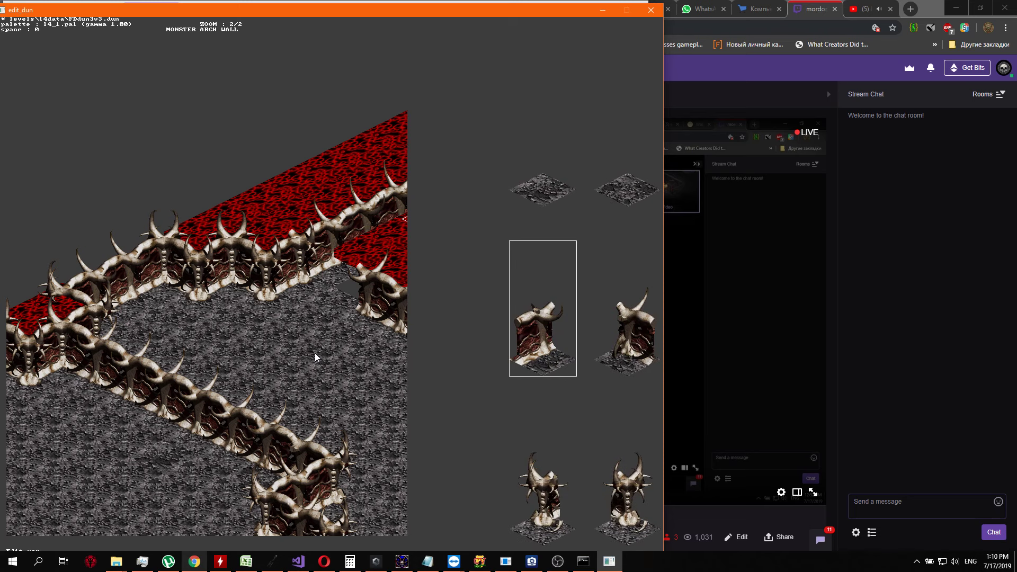
{"action": "key", "text": "Left"}
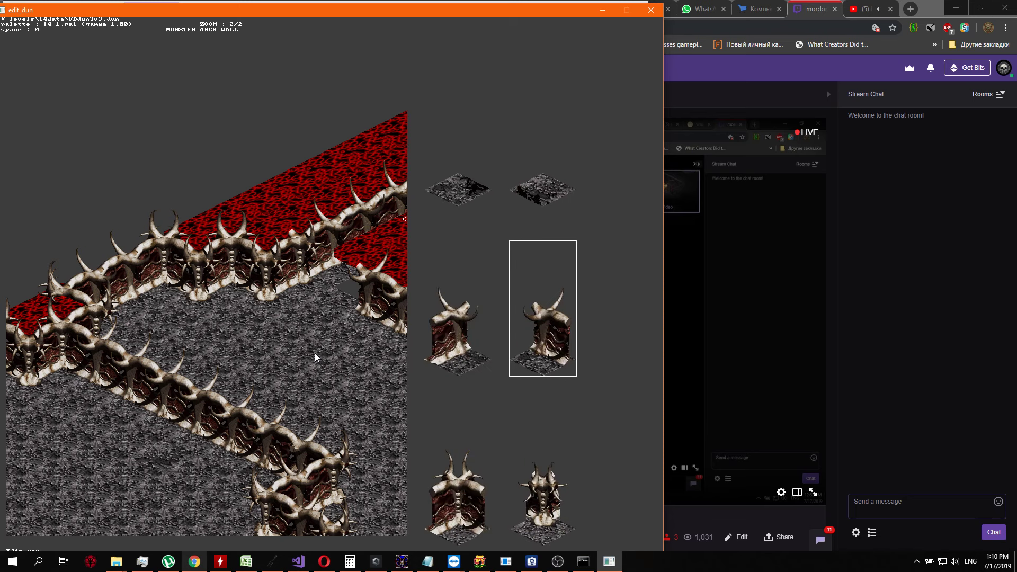
{"action": "key", "text": "Left"}
{"action": "key", "text": "Escape"}
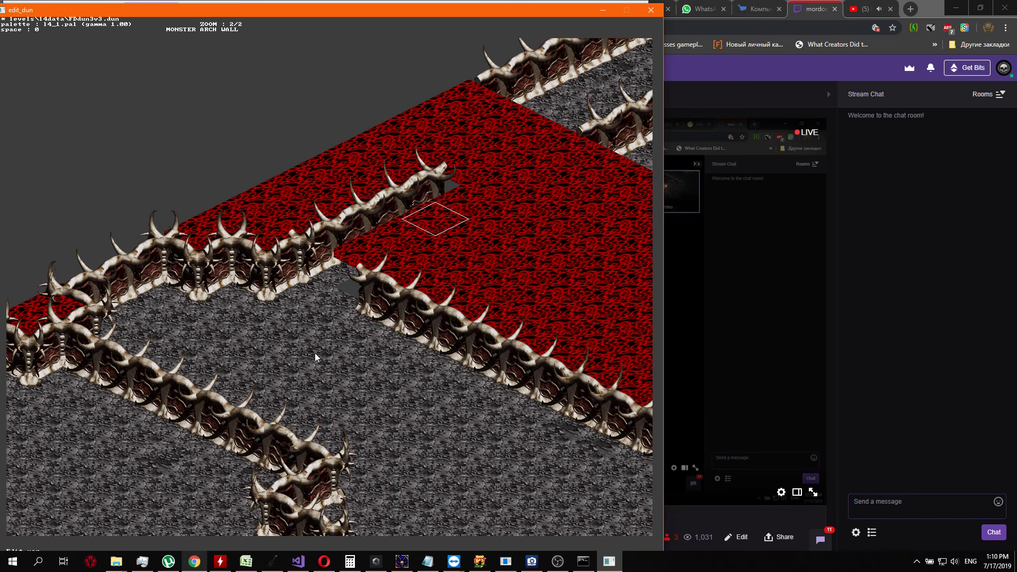
Cap the northeast end of the new wall with a spiked, single-horned end-pillar tile
{"action": "key", "text": "Up"}
{"action": "key", "text": "Return"}
{"action": "key", "text": "Up"}
{"action": "key", "text": "Left"}
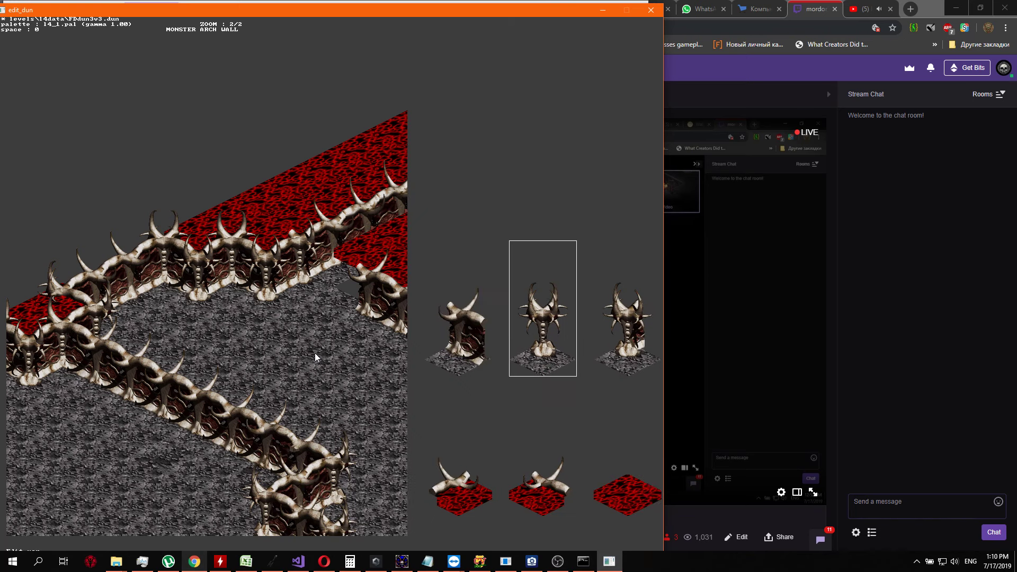
{"action": "key", "text": "Left"}
{"action": "key", "text": "Right"}
{"action": "key", "text": "Right"}
{"action": "key", "text": "Right"}
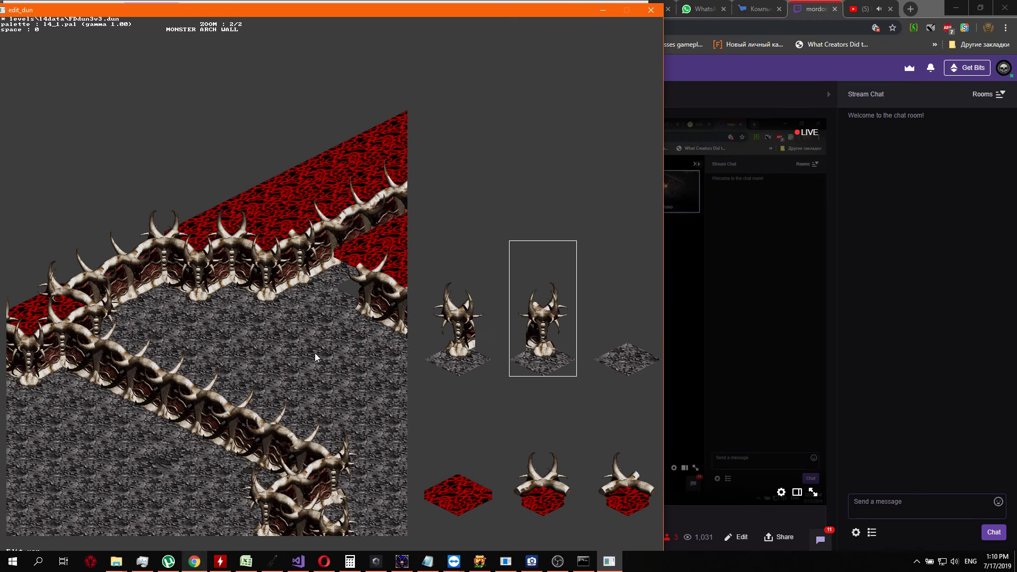
{"action": "key", "text": "Right"}
{"action": "key", "text": "Right"}
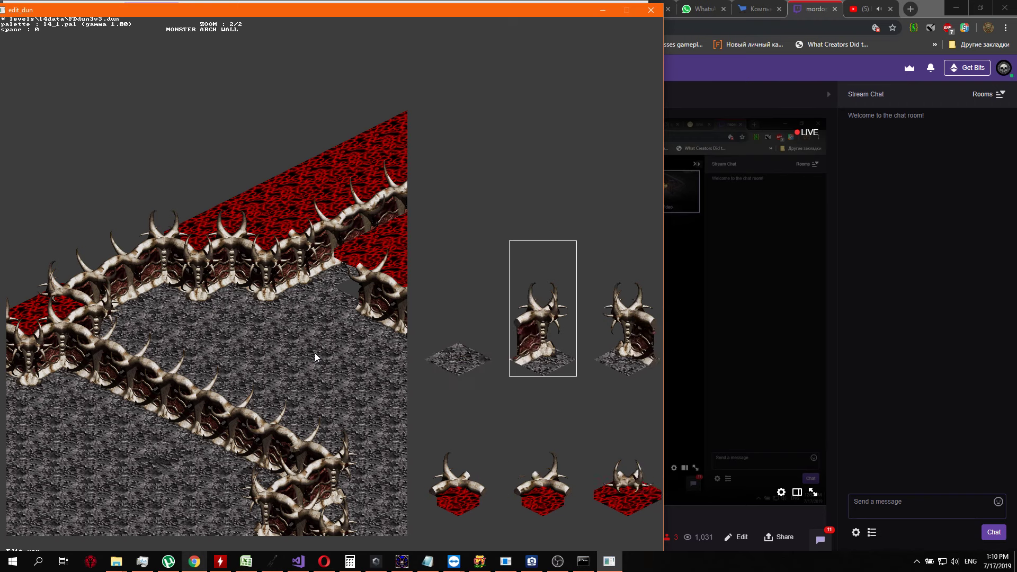
{"action": "key", "text": "Right"}
{"action": "key", "text": "Right"}
{"action": "key", "text": "Right"}
{"action": "key", "text": "Right"}
{"action": "key", "text": "Right"}
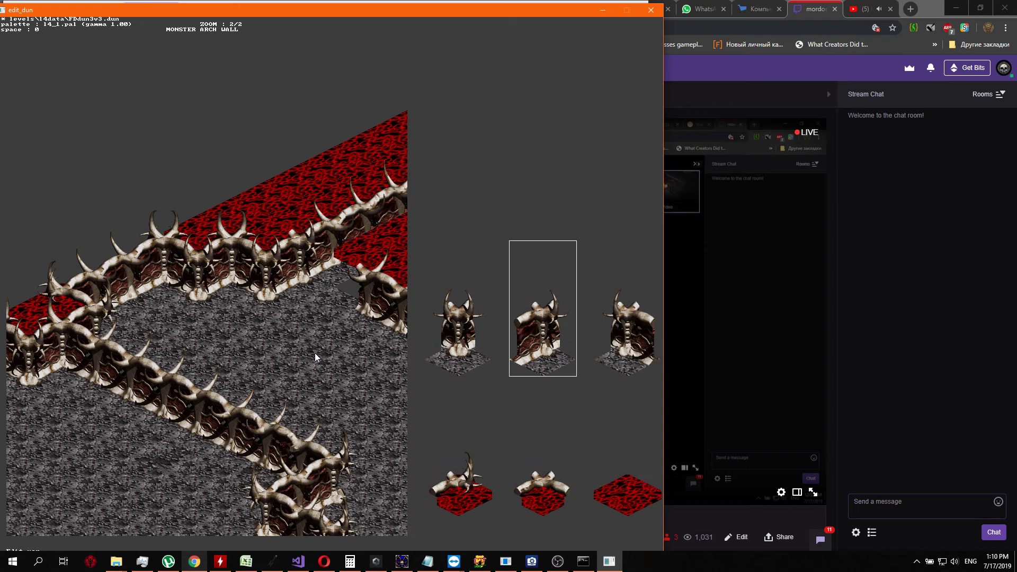
{"action": "key", "text": "Right"}
{"action": "key", "text": "Right"}
{"action": "key", "text": "Right"}
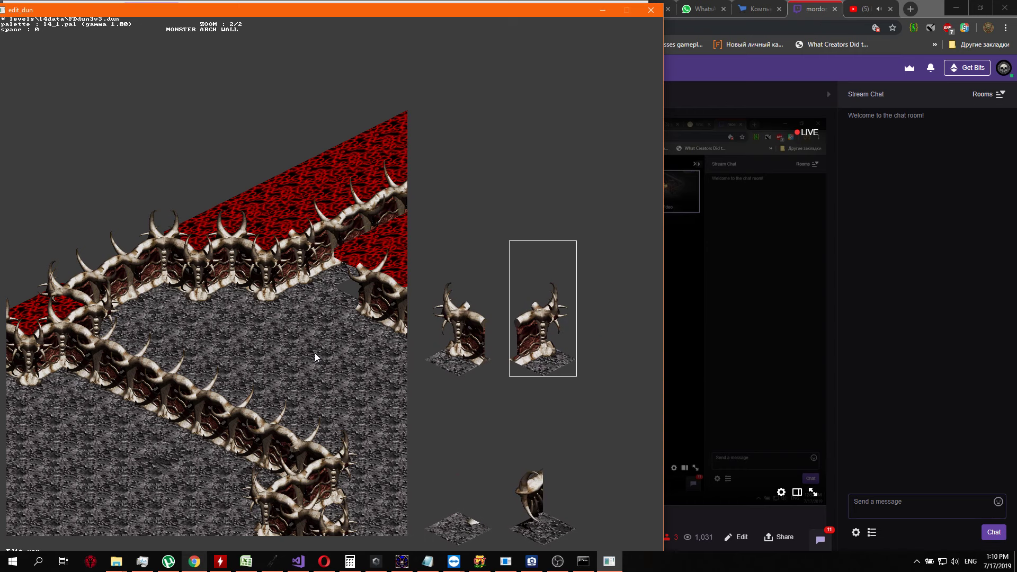
{"action": "key", "text": "Return"}
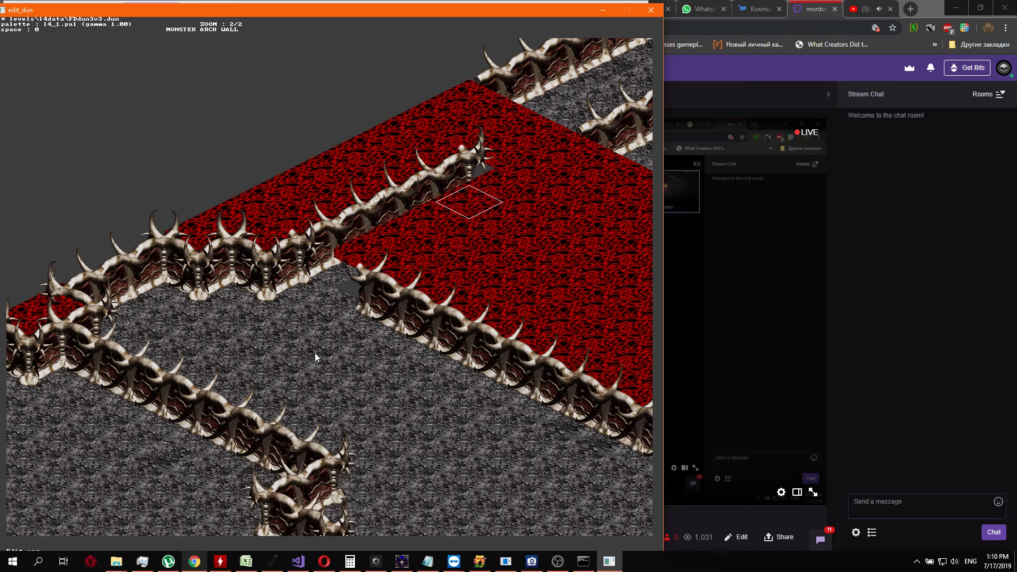
Place two horned wall-ridge tiles with red floor running northwest from the spiked end pillar
{"action": "key", "text": "Left"}
{"action": "key", "text": "Return"}
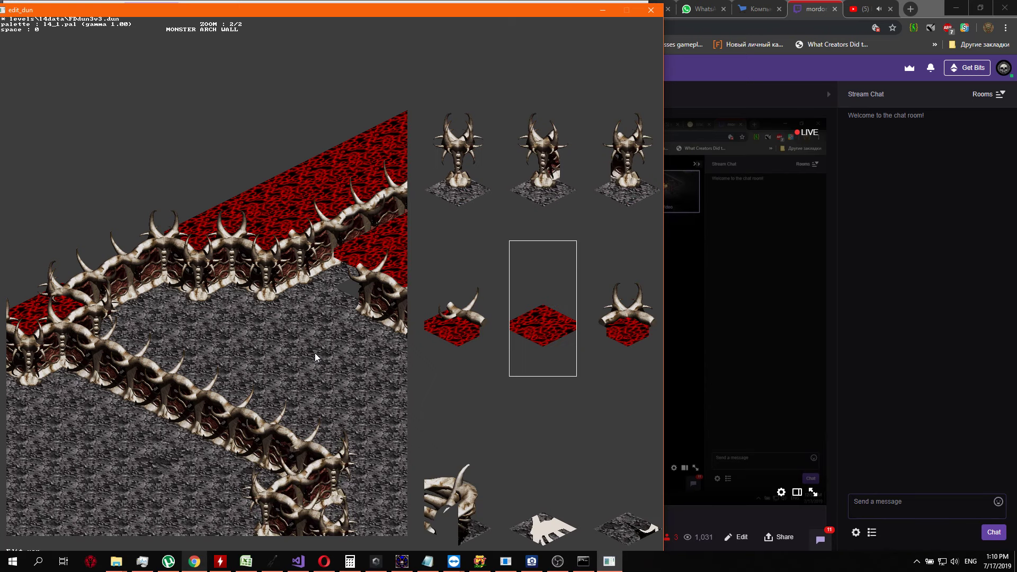
{"action": "key", "text": "Left"}
{"action": "key", "text": "Return"}
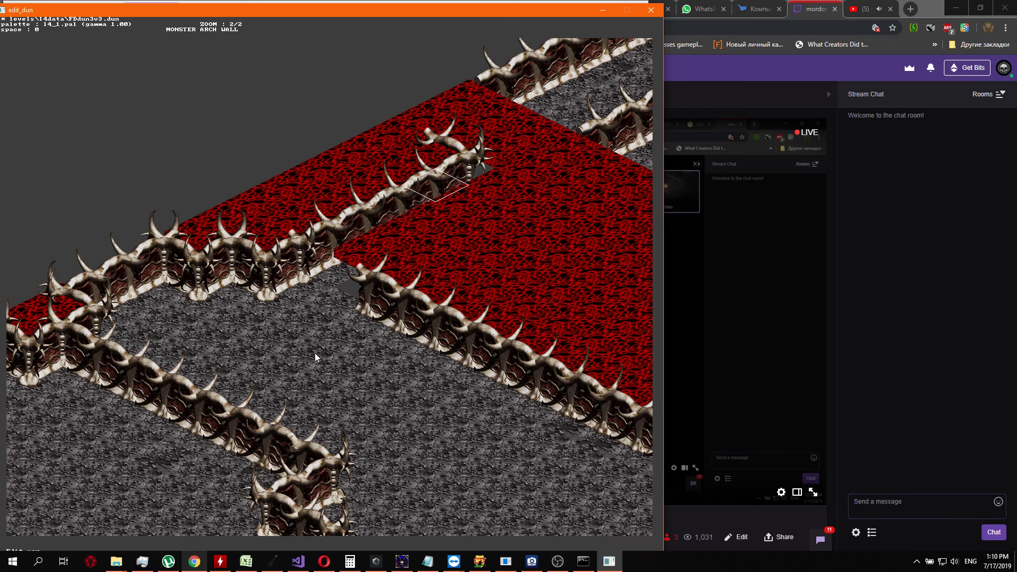
{"action": "key", "text": "Left"}
{"action": "key", "text": "Return"}
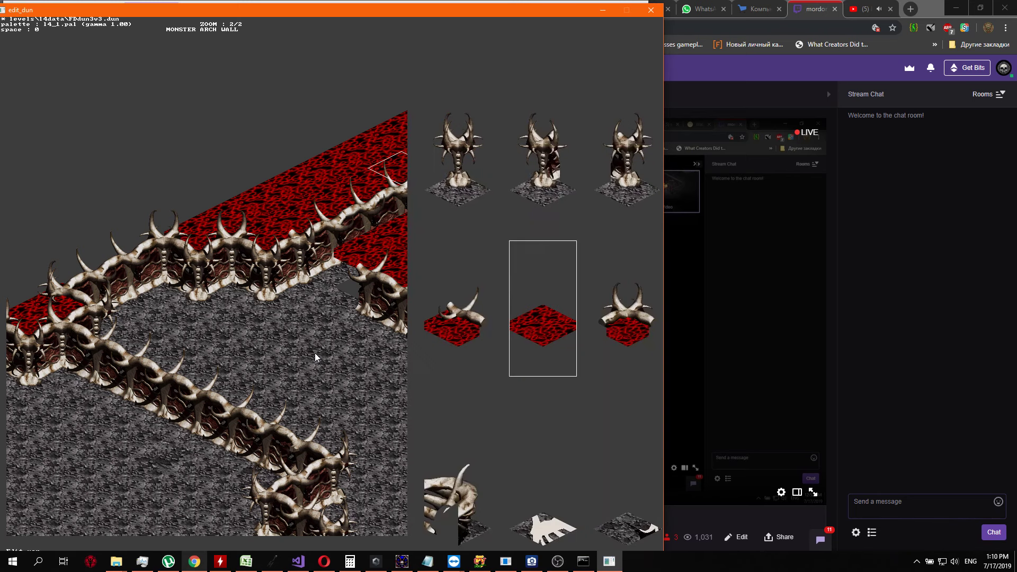
{"action": "key", "text": "Left"}
{"action": "key", "text": "Return"}
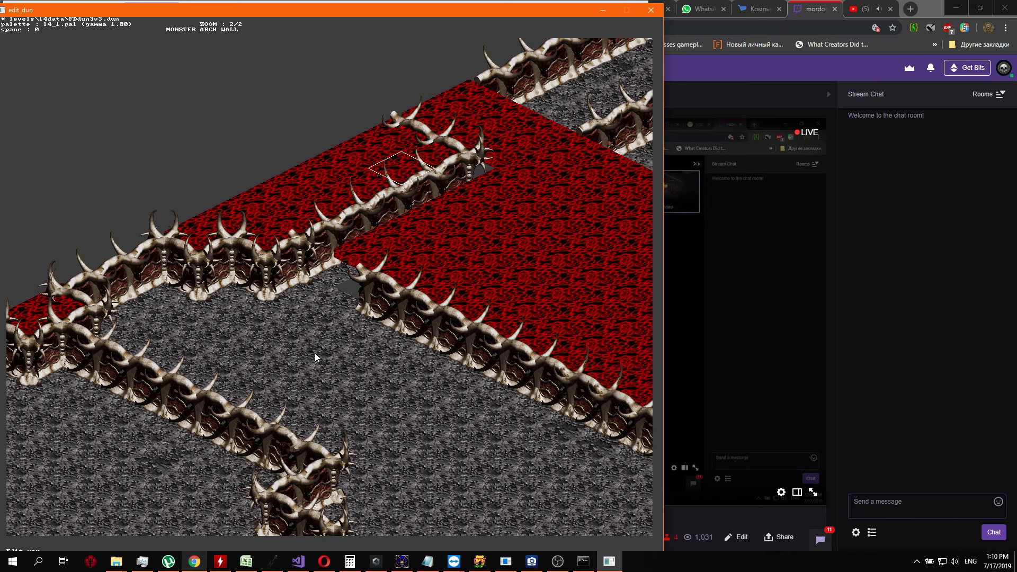
Place a spiked, single-horned corner tile with red floor at the northwest end of the two ridge tiles
{"action": "key", "text": "Down"}
{"action": "key", "text": "Down"}
{"action": "key", "text": "Down"}
{"action": "key", "text": "Down"}
{"action": "key", "text": "Down"}
{"action": "key", "text": "Down"}
{"action": "key", "text": "Down"}
{"action": "key", "text": "Down"}
{"action": "key", "text": "Up"}
{"action": "key", "text": "Up"}
{"action": "key", "text": "Up"}
{"action": "key", "text": "Up"}
{"action": "key", "text": "Up"}
{"action": "key", "text": "Up"}
{"action": "key", "text": "Up"}
{"action": "key", "text": "Up"}
{"action": "key", "text": "Return"}
{"action": "key", "text": "Left"}
{"action": "key", "text": "Left"}
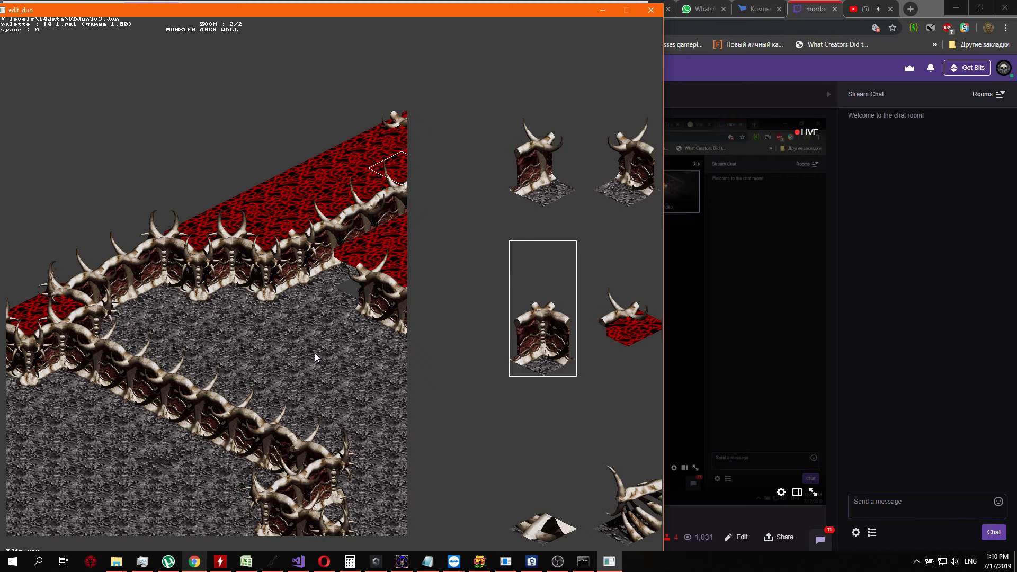
{"action": "key", "text": "Right"}
{"action": "key", "text": "Right"}
{"action": "key", "text": "Right"}
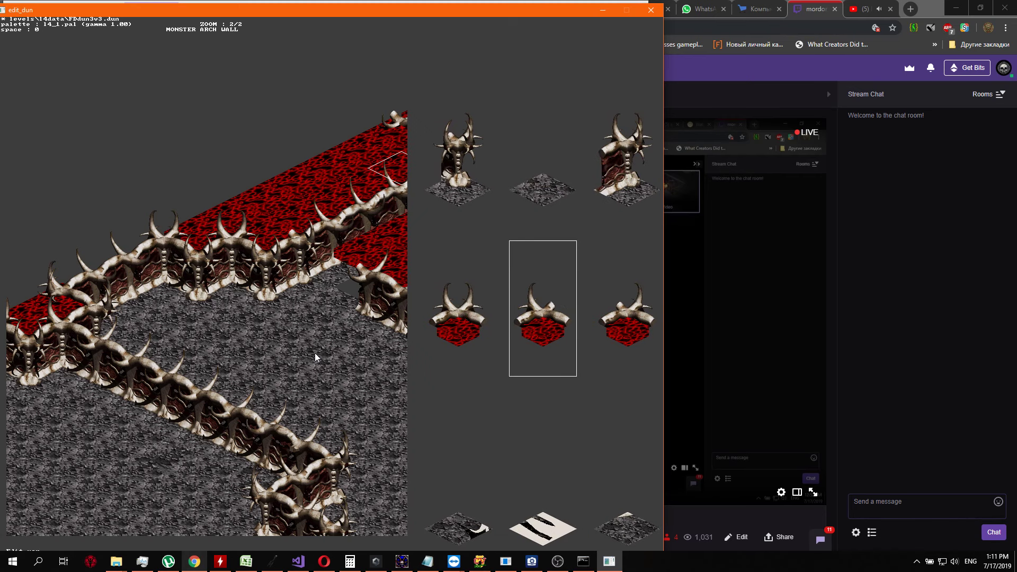
{"action": "key", "text": "Right"}
{"action": "key", "text": "Left"}
{"action": "key", "text": "Right"}
{"action": "key", "text": "Right"}
{"action": "key", "text": "Right"}
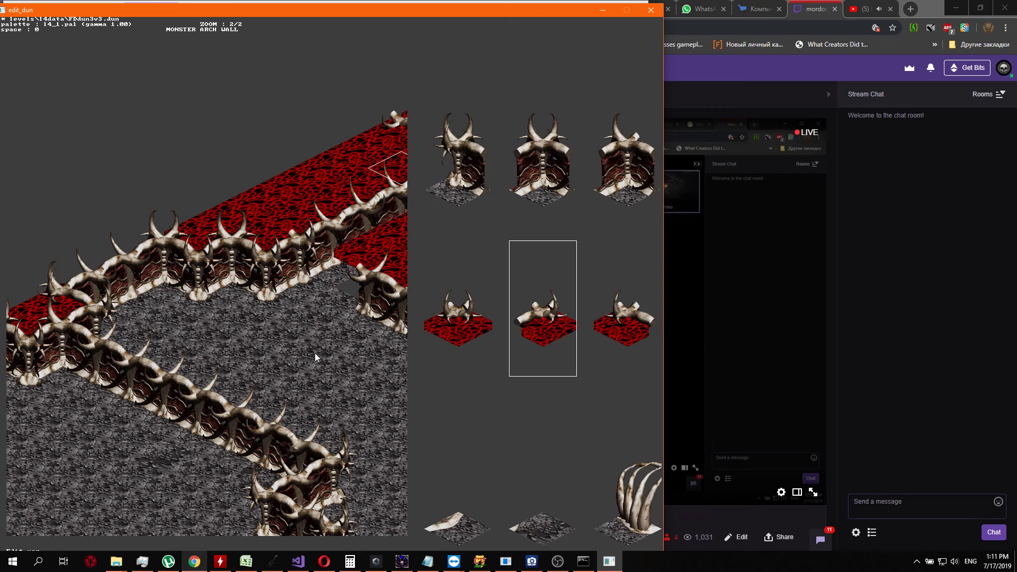
{"action": "key", "text": "Right"}
{"action": "key", "text": "Right"}
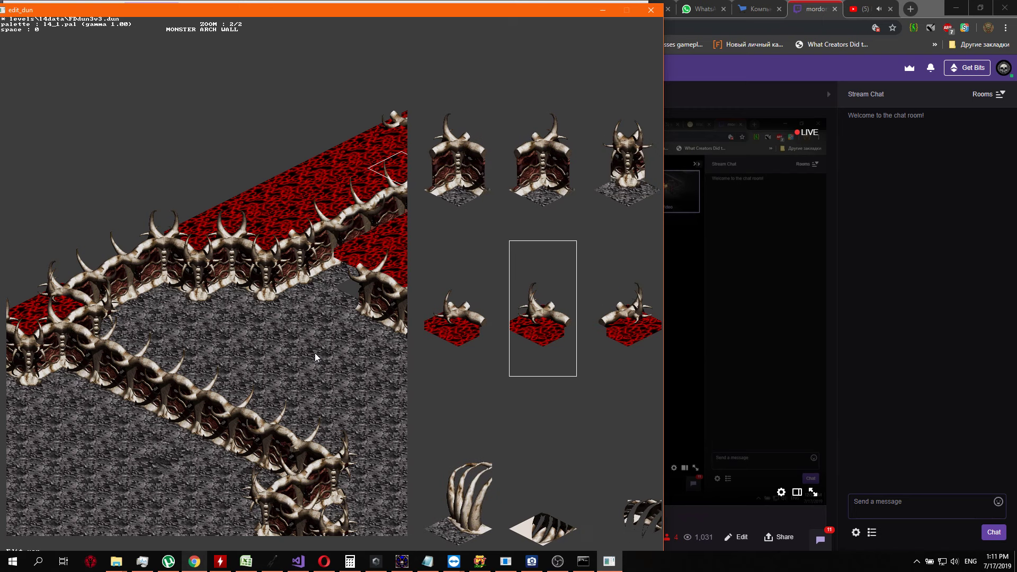
{"action": "key", "text": "Return"}
Place a single-horned wall tile with grey floor directly northeast of the spiked corner tile
{"action": "key", "text": "Up"}
{"action": "key", "text": "Return"}
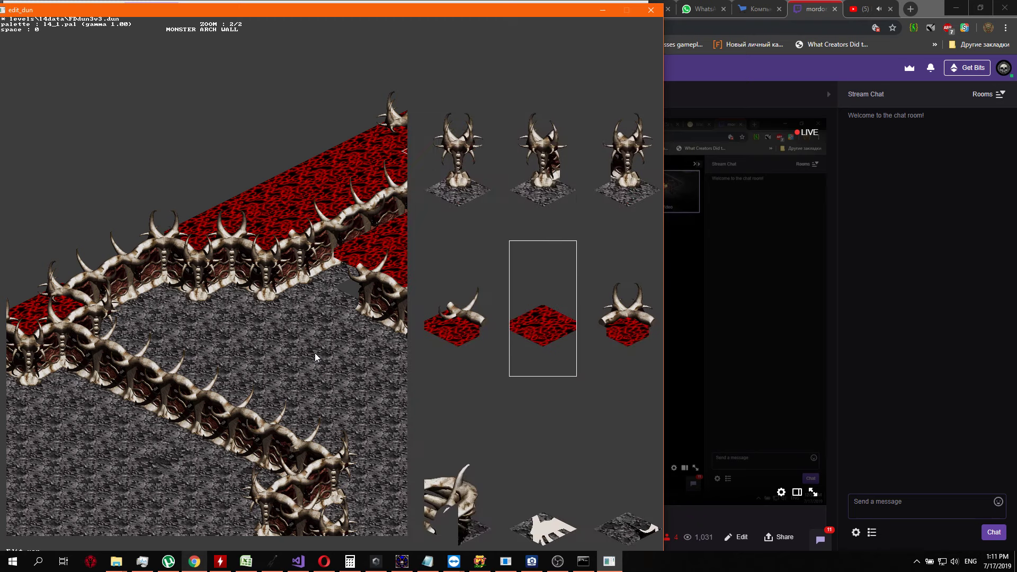
{"action": "key", "text": "Up"}
{"action": "key", "text": "Down"}
{"action": "key", "text": "Down"}
{"action": "key", "text": "Down"}
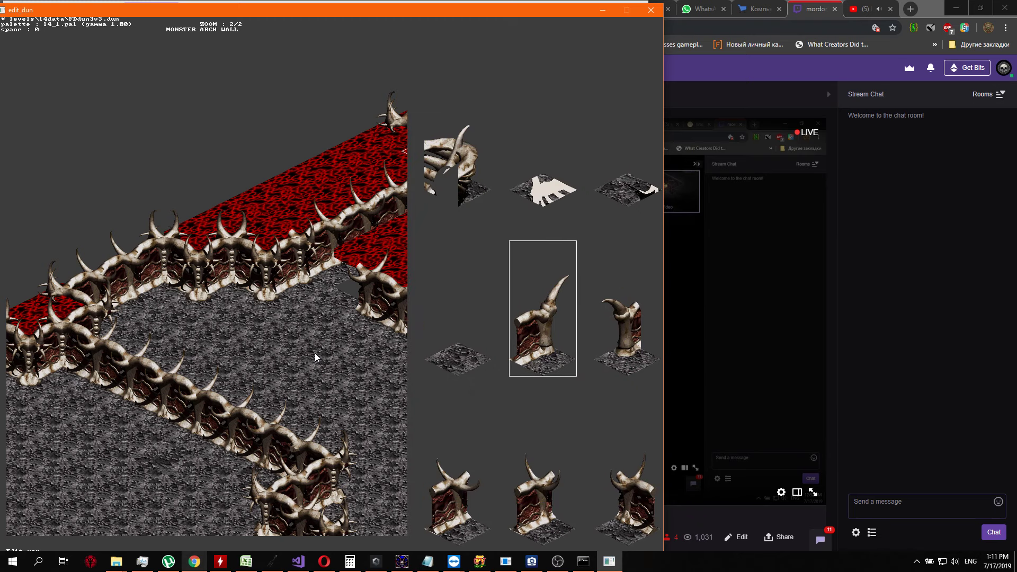
{"action": "key", "text": "Down"}
{"action": "key", "text": "Right"}
{"action": "key", "text": "Right"}
{"action": "key", "text": "Right"}
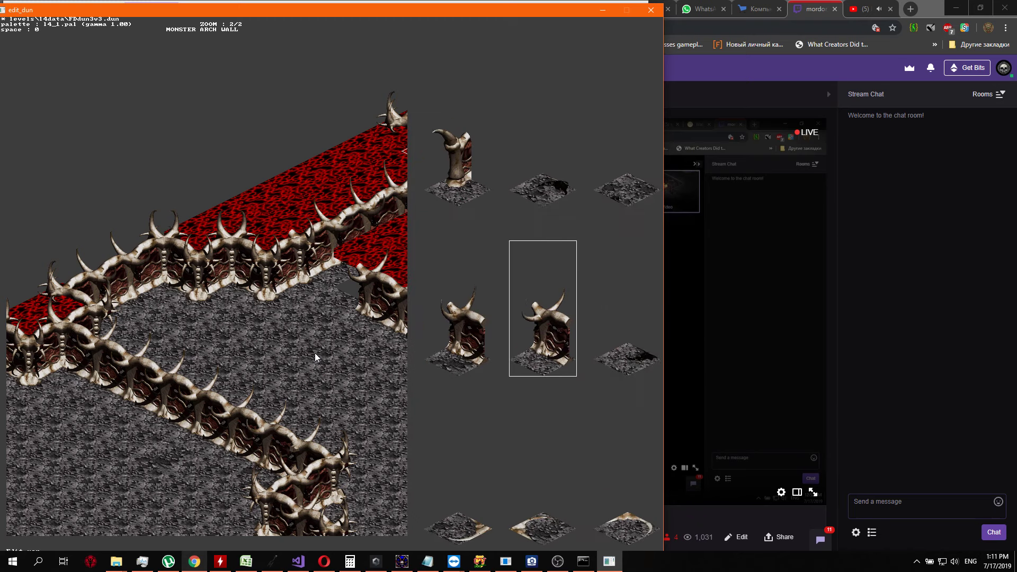
{"action": "key", "text": "Left"}
{"action": "key", "text": "Left"}
{"action": "key", "text": "Right"}
{"action": "key", "text": "Down"}
{"action": "key", "text": "Down"}
{"action": "key", "text": "Return"}
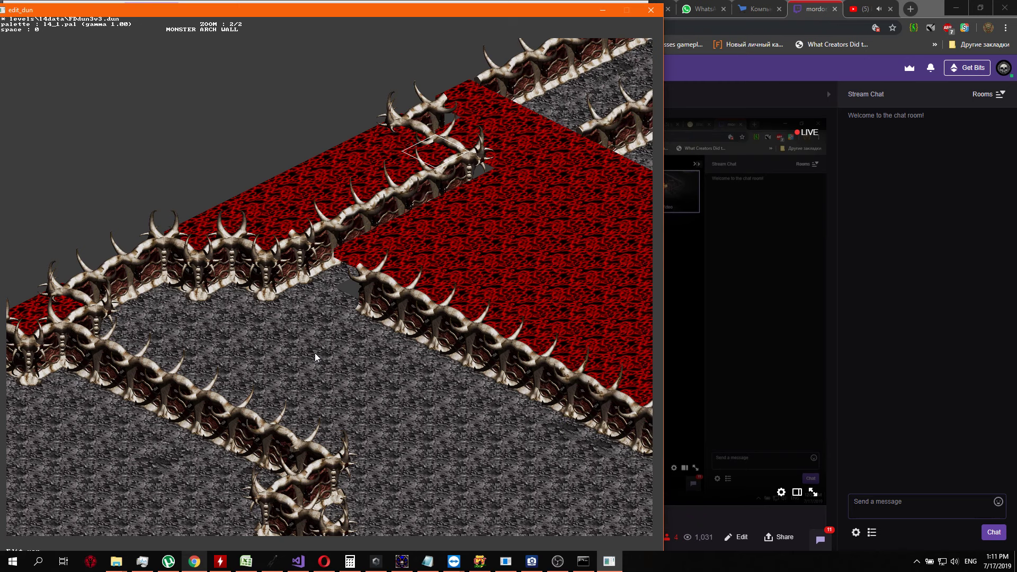
Add a second single-horned wall tile to join the new section to the existing outer wall on the northeast
{"action": "key", "text": "Up"}
{"action": "key", "text": "Return"}
{"action": "key", "text": "Down"}
{"action": "key", "text": "Down"}
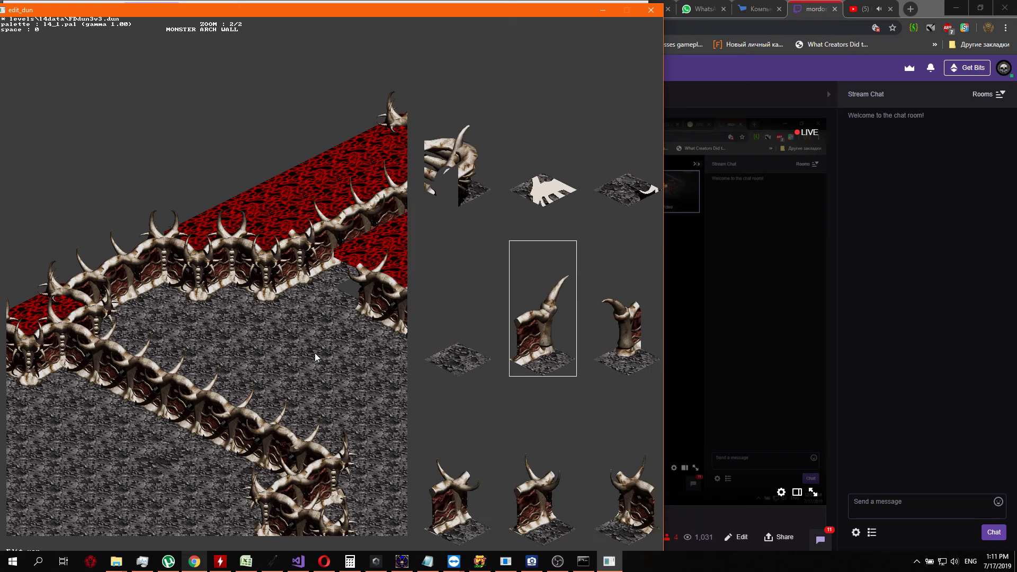
{"action": "key", "text": "Down"}
{"action": "key", "text": "Left"}
{"action": "key", "text": "Return"}
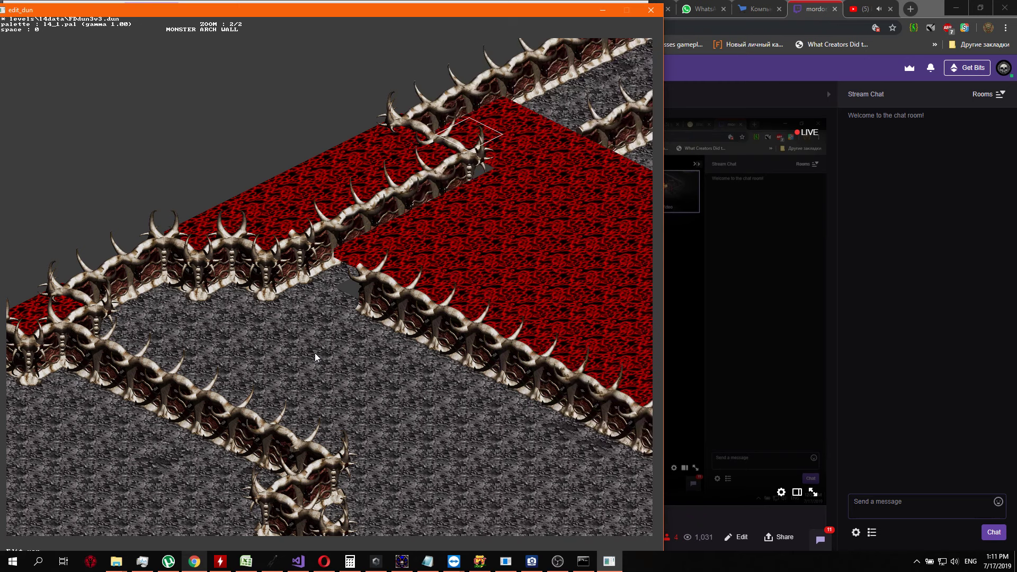
{"action": "key", "text": "Up"}
{"action": "key", "text": "Return"}
{"action": "key", "text": "Escape"}
Replace the red tile directly north of the spiked end pillar with plain grey floor
{"action": "key", "text": "Right"}
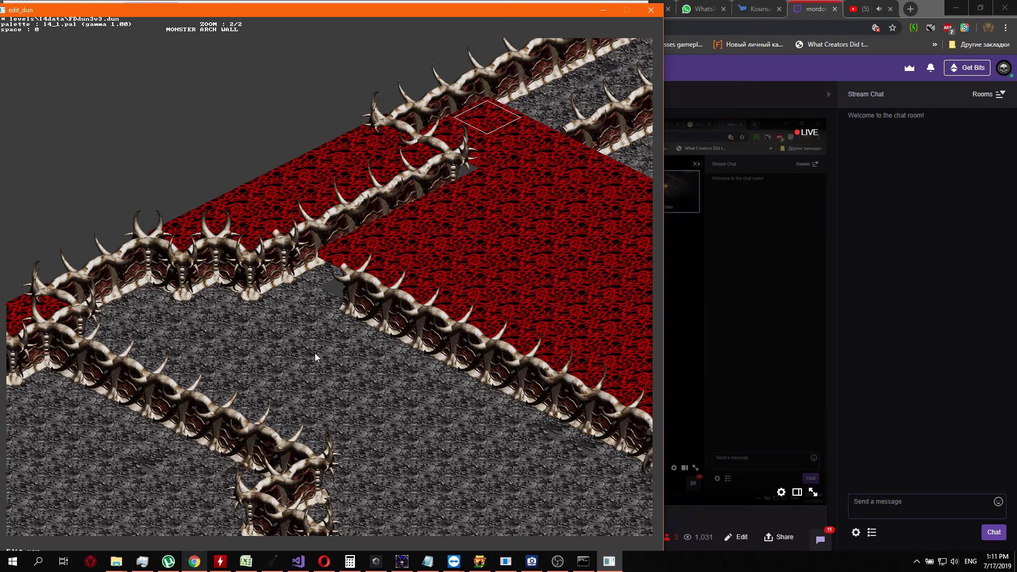
{"action": "key", "text": "Down"}
{"action": "key", "text": "Up"}
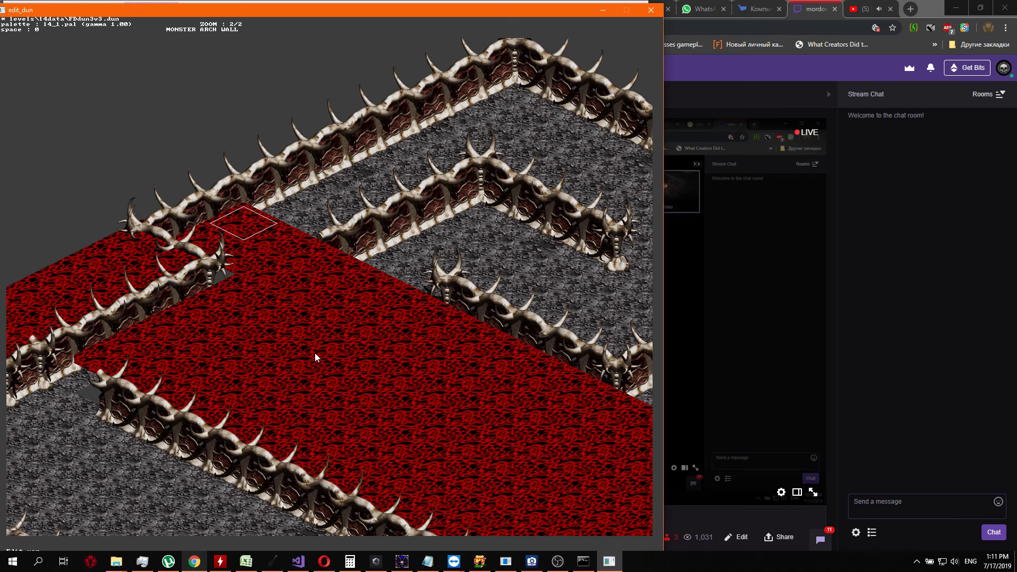
{"action": "key", "text": "Down"}
{"action": "key", "text": "Down"}
{"action": "key", "text": "Right"}
{"action": "key", "text": "Return"}
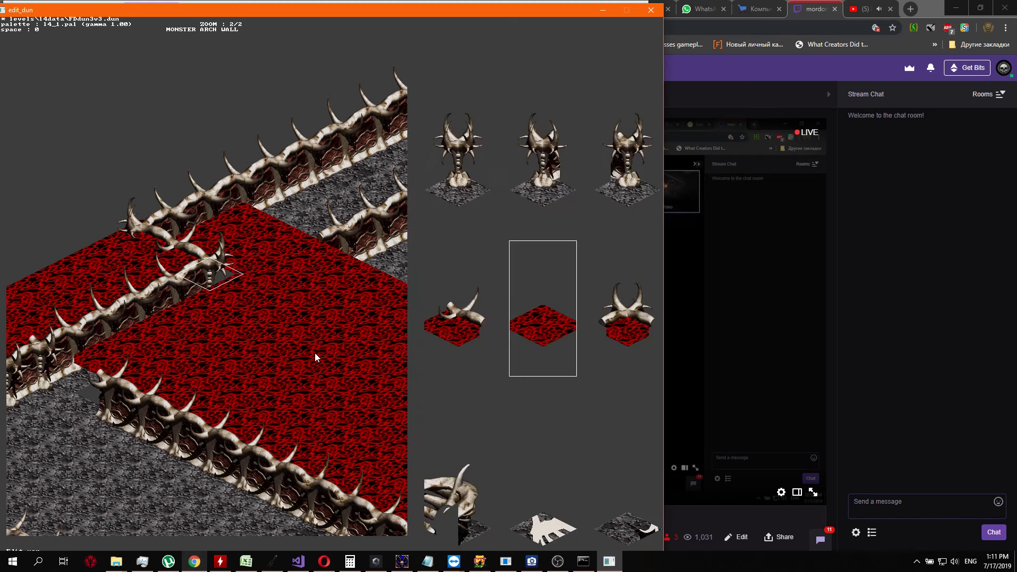
{"action": "key", "text": "Up"}
{"action": "key", "text": "Right"}
{"action": "key", "text": "Right"}
{"action": "key", "text": "Right"}
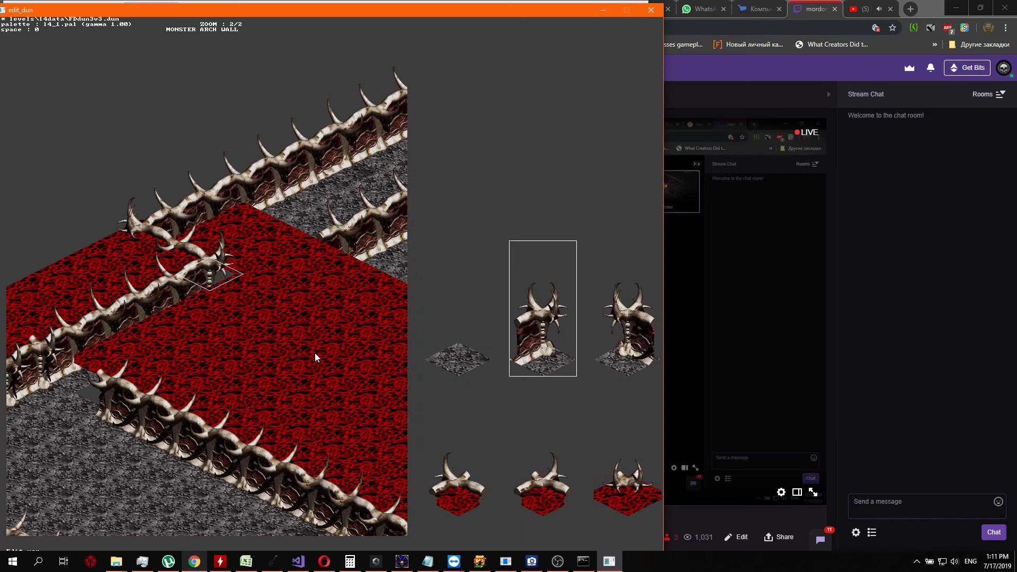
{"action": "key", "text": "Left"}
{"action": "key", "text": "Return"}
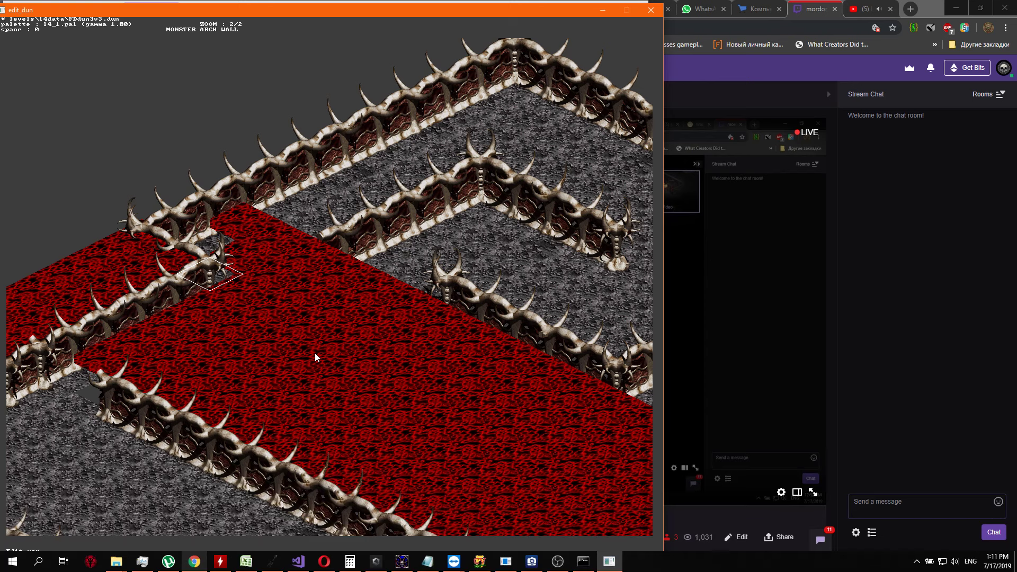
Lay two plain grey floor tiles over the red area northeast of the spiked pillar, just below the outer wall
{"action": "key", "text": "Up"}
{"action": "key", "text": "Return"}
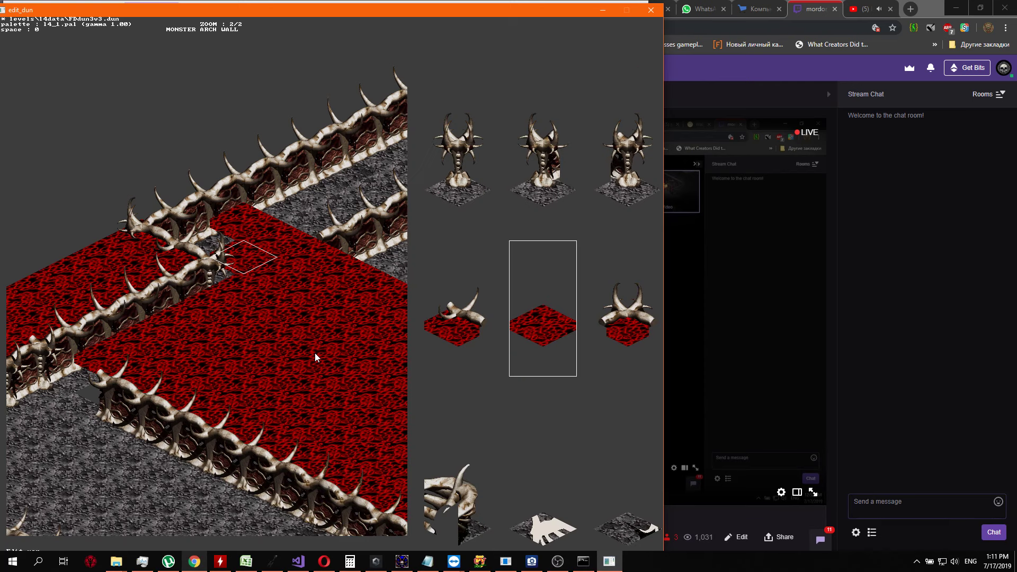
{"action": "key", "text": "Up"}
{"action": "key", "text": "Right"}
{"action": "key", "text": "Right"}
{"action": "key", "text": "Right"}
{"action": "key", "text": "Return"}
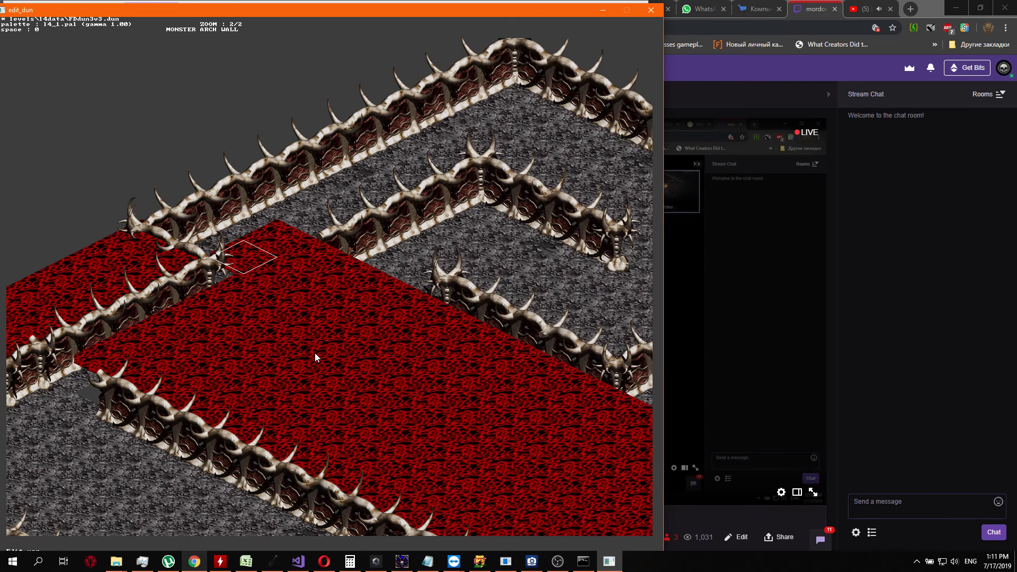
{"action": "key", "text": "Right"}
{"action": "key", "text": "Return"}
{"action": "key", "text": "Up"}
{"action": "key", "text": "Right"}
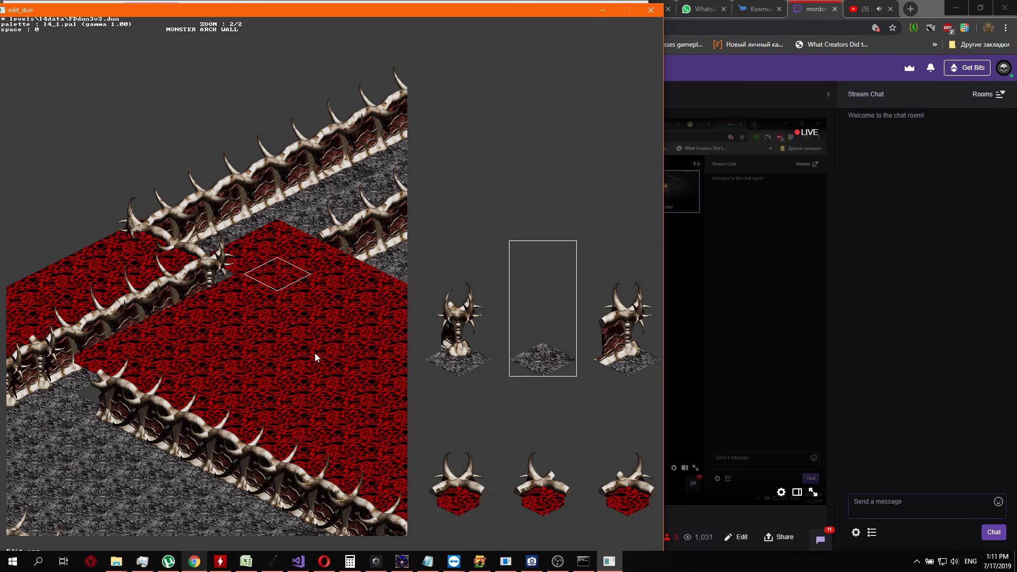
{"action": "key", "text": "Right"}
{"action": "key", "text": "Left"}
{"action": "key", "text": "Return"}
Fill the remaining red notch east of the spiked end pillar with a plain grey floor tile
{"action": "key", "text": "Down"}
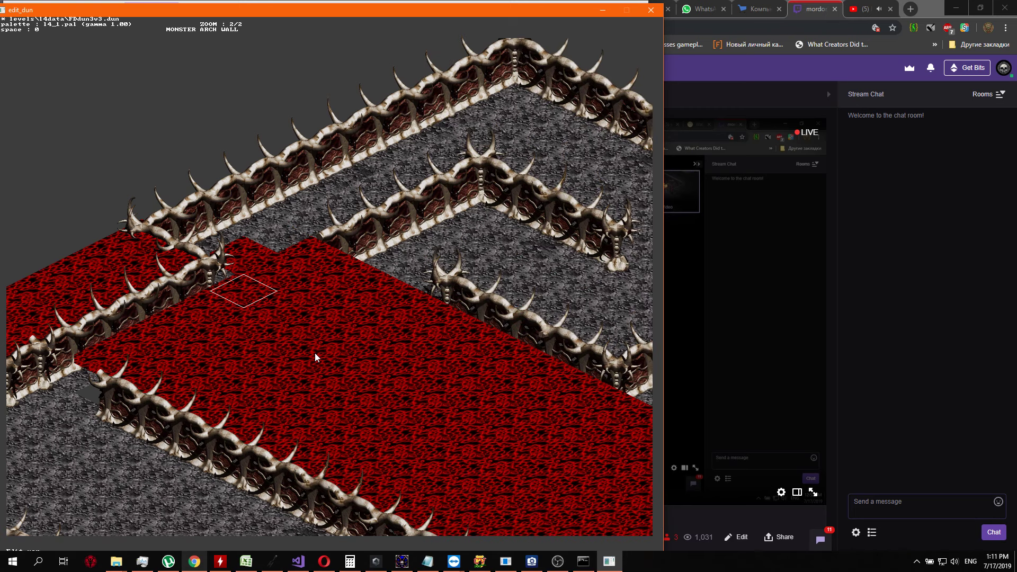
{"action": "key", "text": "Return"}
{"action": "key", "text": "Up"}
{"action": "key", "text": "Right"}
{"action": "key", "text": "Right"}
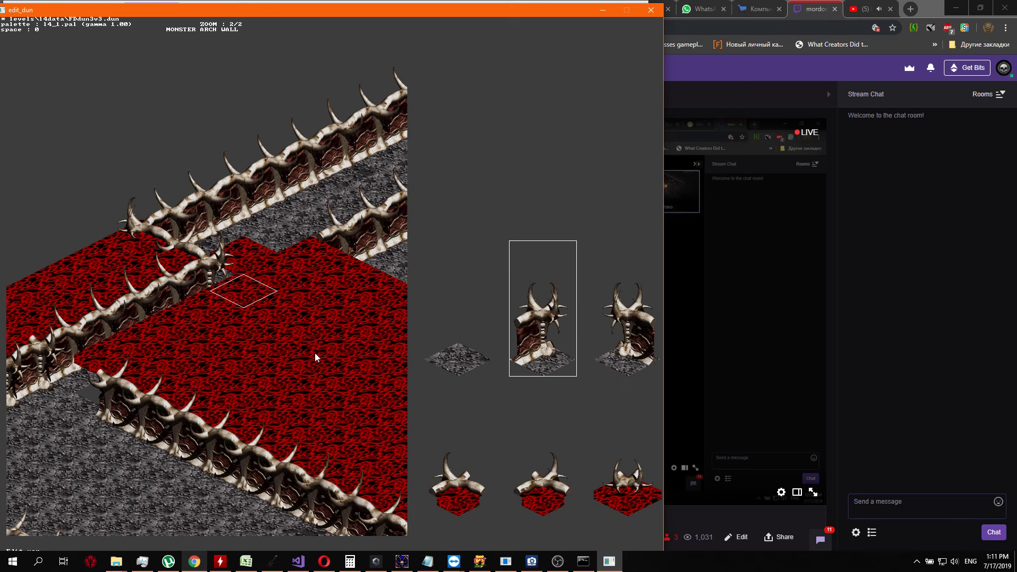
{"action": "key", "text": "Right"}
{"action": "key", "text": "Return"}
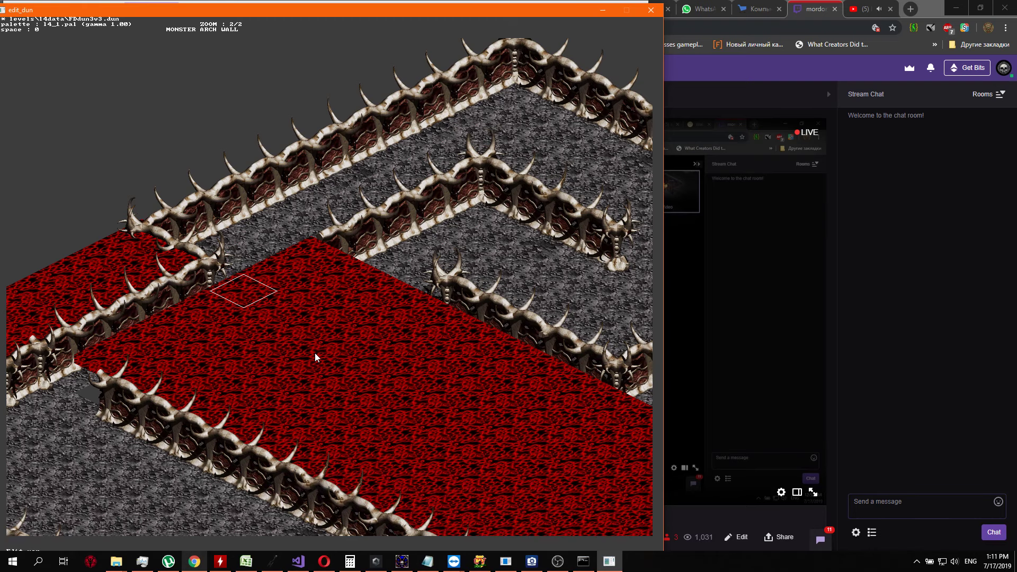
Replace the red tile between the new wall and the northwest end of the long southern wall with plain grey floor
{"action": "key", "text": "ctrl+Down"}
{"action": "key", "text": "Right"}
{"action": "key", "text": "Down"}
{"action": "key", "text": "Down"}
{"action": "key", "text": "Down"}
{"action": "key", "text": "Down"}
{"action": "key", "text": "Down"}
{"action": "key", "text": "Down"}
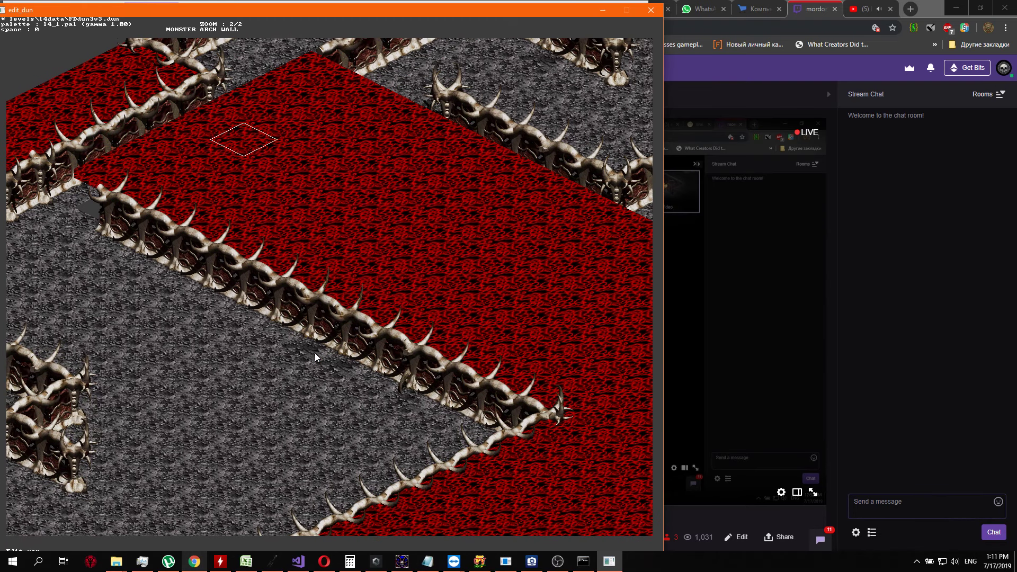
{"action": "key", "text": "Up"}
{"action": "key", "text": "ctrl+Left"}
{"action": "key", "text": "ctrl+Left"}
{"action": "key", "text": "ctrl+Left"}
{"action": "key", "text": "ctrl+Left"}
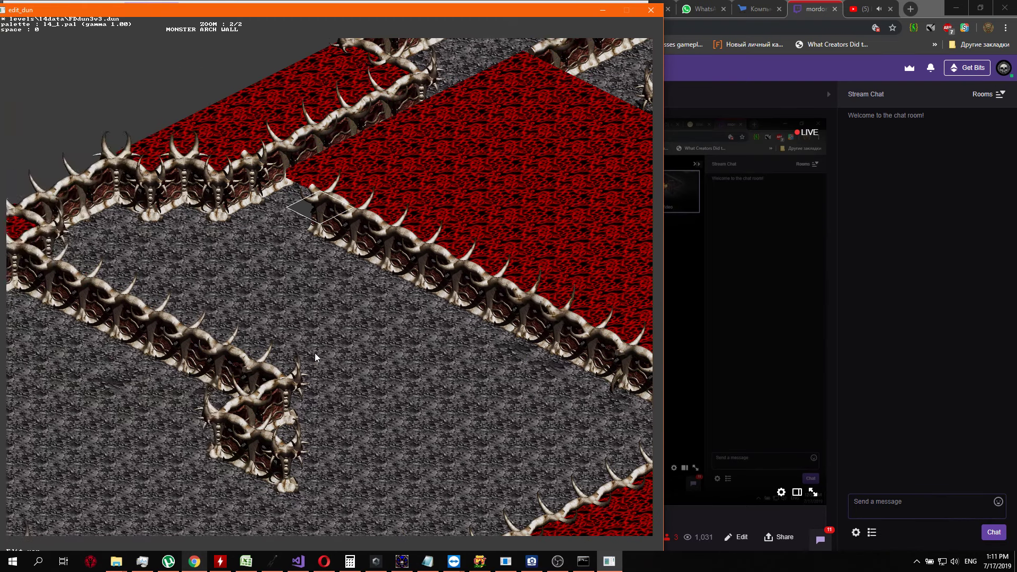
{"action": "key", "text": "Return"}
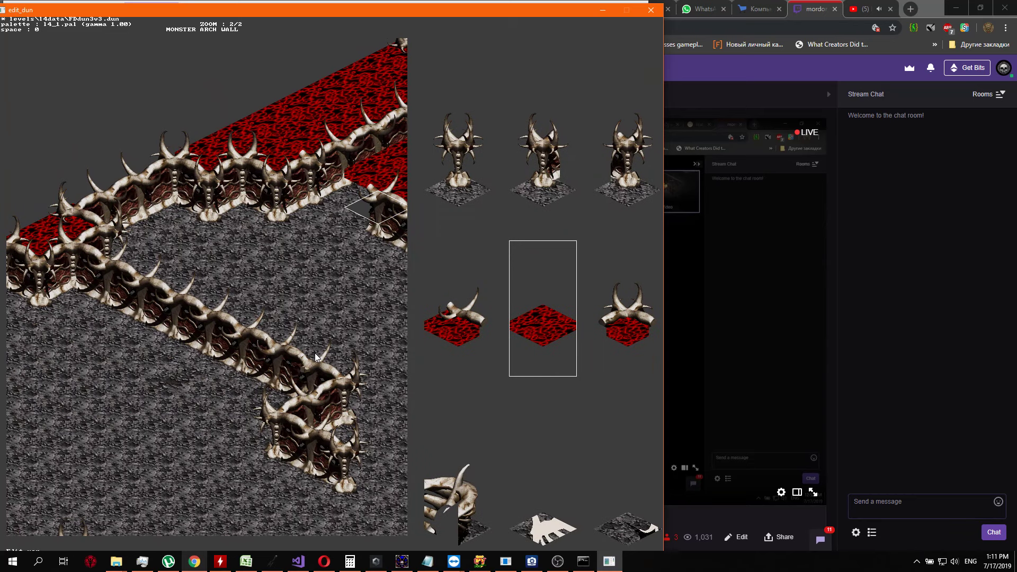
{"action": "key", "text": "Right"}
{"action": "key", "text": "Up"}
{"action": "key", "text": "Return"}
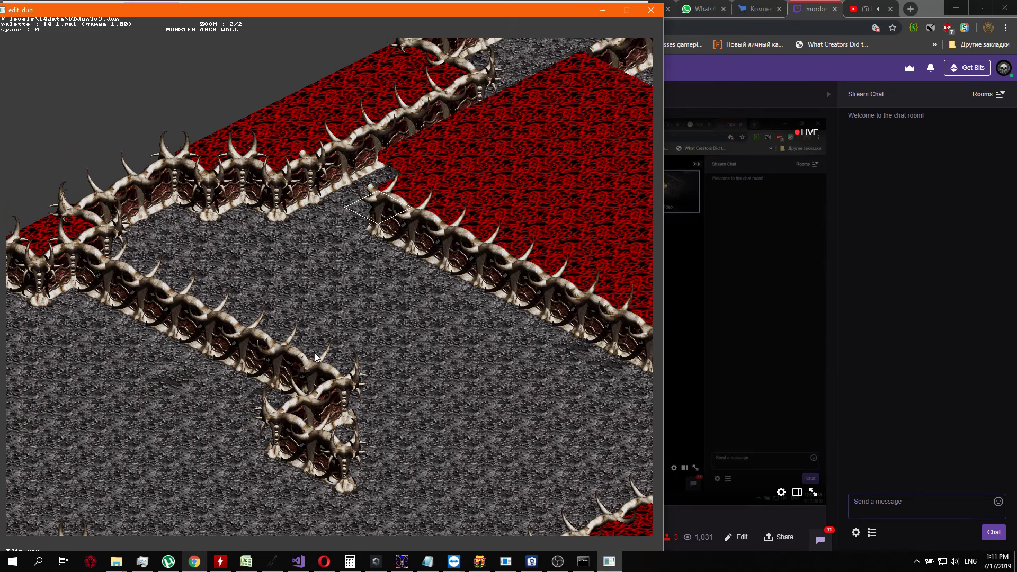
Continue the grey floor strip northeast along the foot of the new wall with two more plain floor tiles
{"action": "key", "text": "Up"}
{"action": "key", "text": "Return"}
{"action": "key", "text": "Right"}
{"action": "key", "text": "Up"}
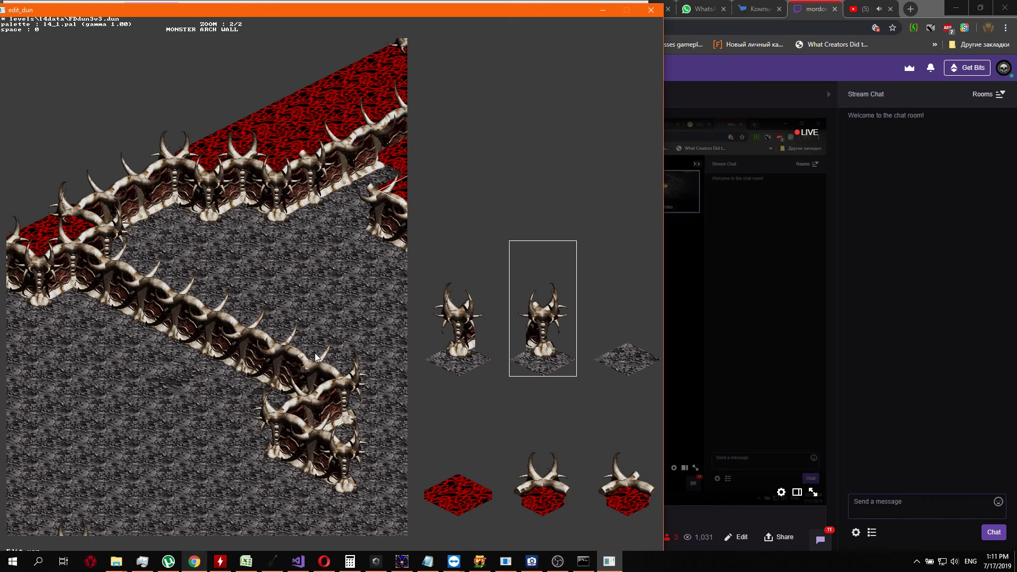
{"action": "key", "text": "Return"}
{"action": "key", "text": "Up"}
{"action": "key", "text": "Return"}
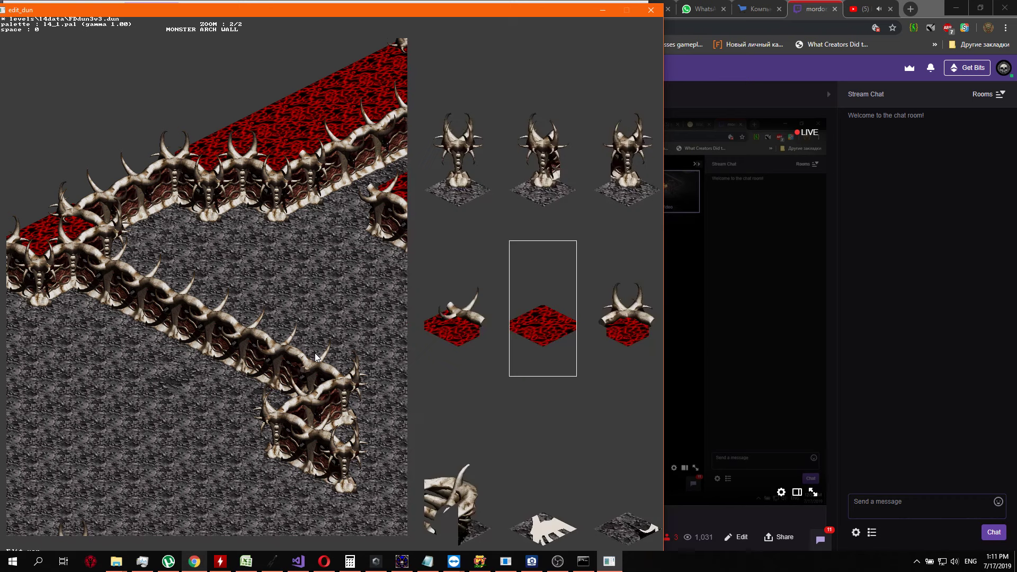
{"action": "key", "text": "Up"}
{"action": "key", "text": "Right"}
{"action": "key", "text": "Return"}
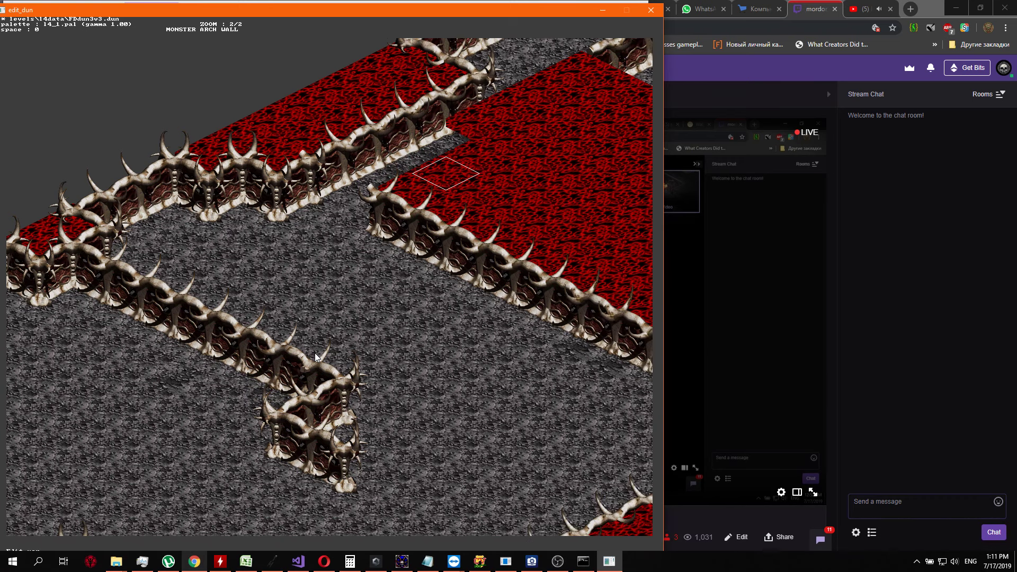
Place a plain grey floor tile at the foot of the new wall's spiked end pillar
{"action": "key", "text": "Return"}
{"action": "key", "text": "Right"}
{"action": "key", "text": "Right"}
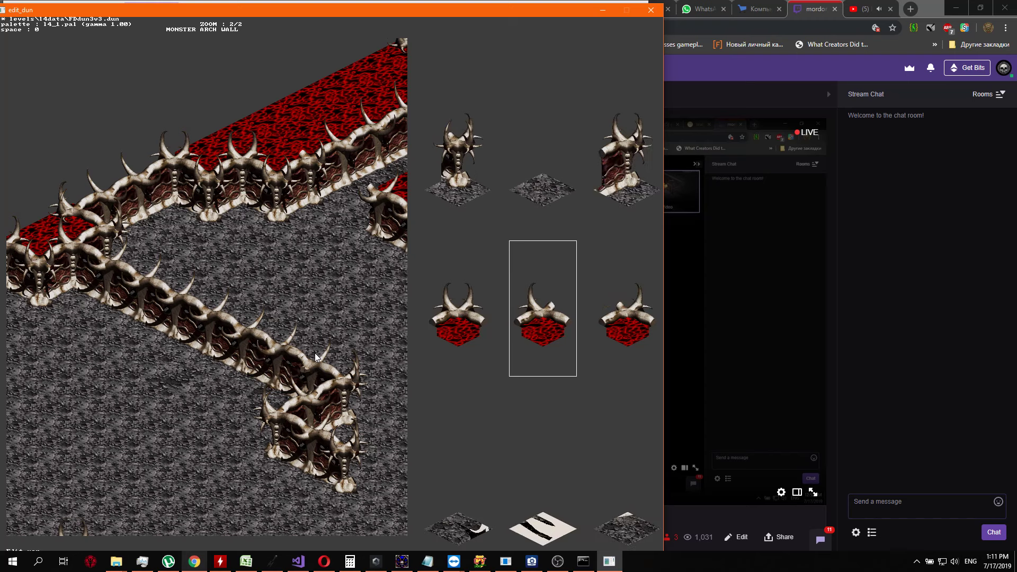
{"action": "key", "text": "Up"}
{"action": "key", "text": "Return"}
Extend the grey floor strip one tile northeast beyond the spiked end pillar
{"action": "key", "text": "Right"}
{"action": "key", "text": "Up"}
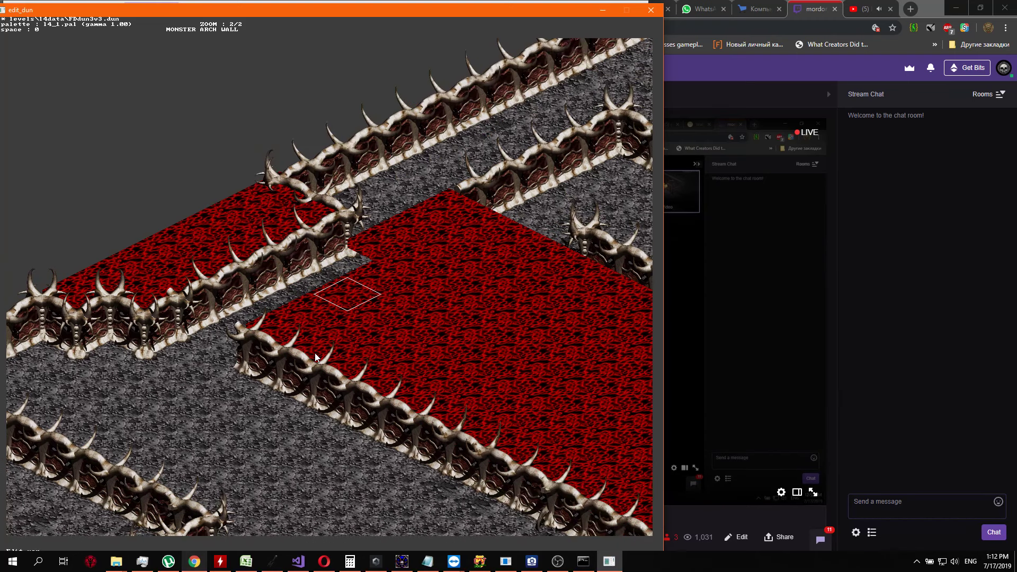
{"action": "key", "text": "Right"}
{"action": "key", "text": "Return"}
{"action": "key", "text": "Right"}
{"action": "key", "text": "Right"}
{"action": "key", "text": "Up"}
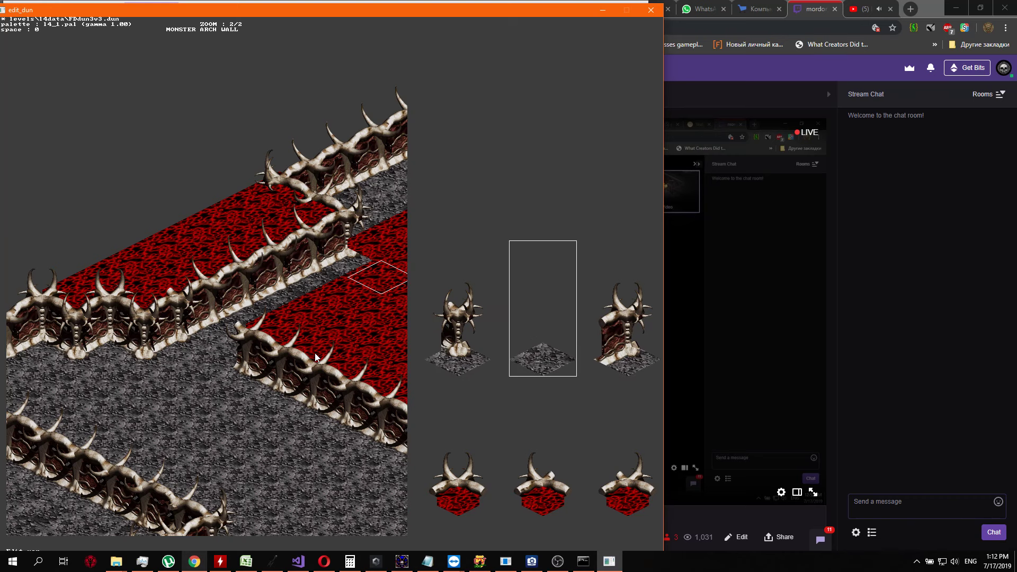
{"action": "key", "text": "Return"}
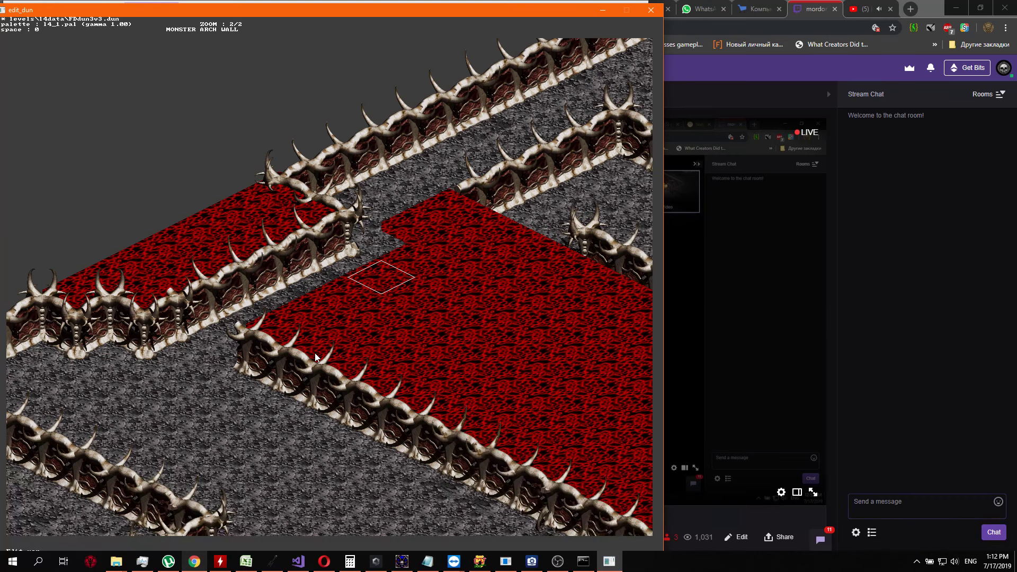
Replace the following red tile in the strip, toward the inner northern wall, with plain grey floor
{"action": "key", "text": "Right"}
{"action": "key", "text": "Return"}
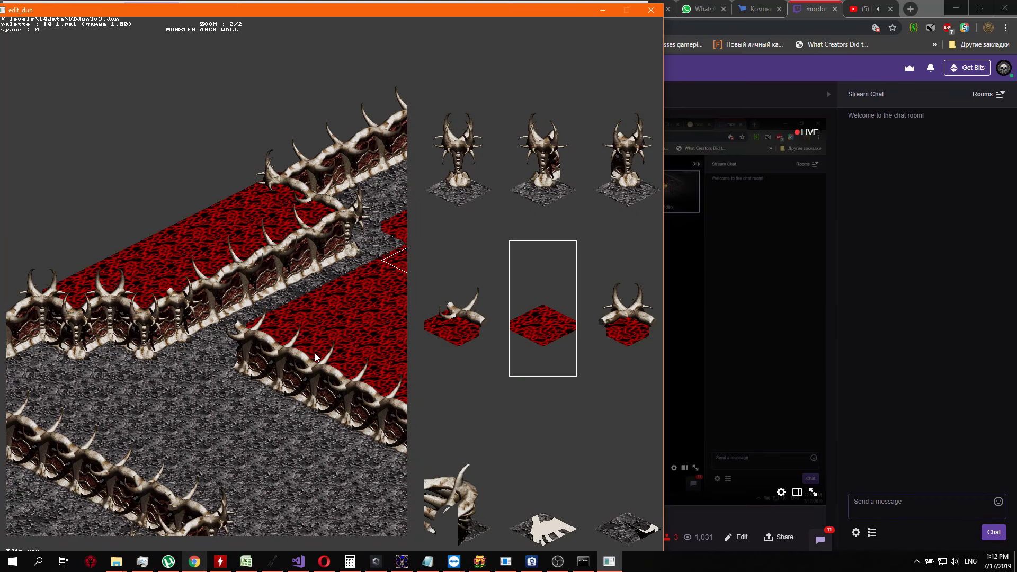
{"action": "key", "text": "Up"}
{"action": "key", "text": "Right"}
{"action": "key", "text": "Right"}
{"action": "key", "text": "Right"}
{"action": "key", "text": "Left"}
{"action": "key", "text": "Return"}
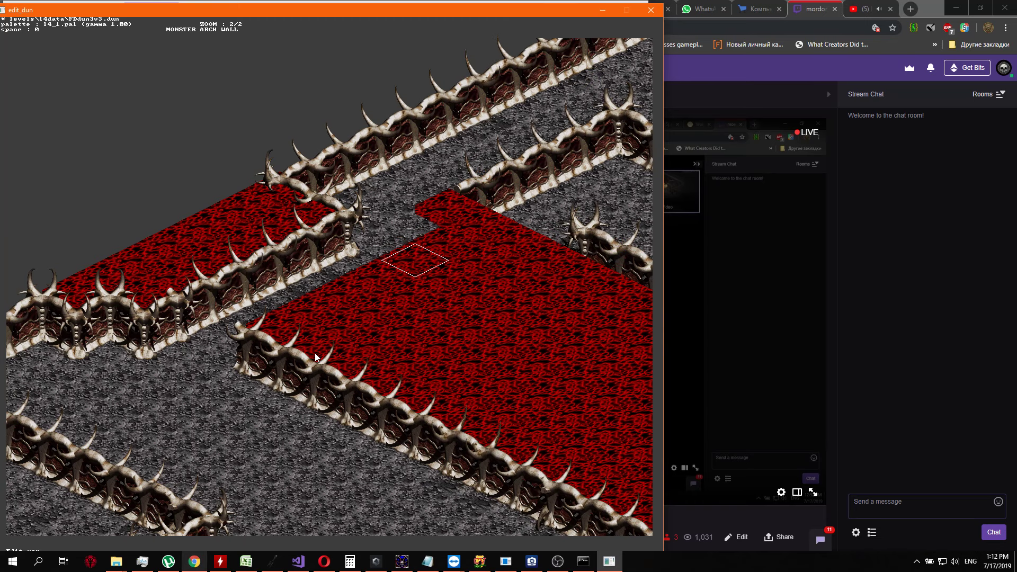
Examine the reworked walls, the new grey passage and the surrounding areas of the map to the south
{"action": "key", "text": "Page_Down"}
{"action": "key", "text": "Right"}
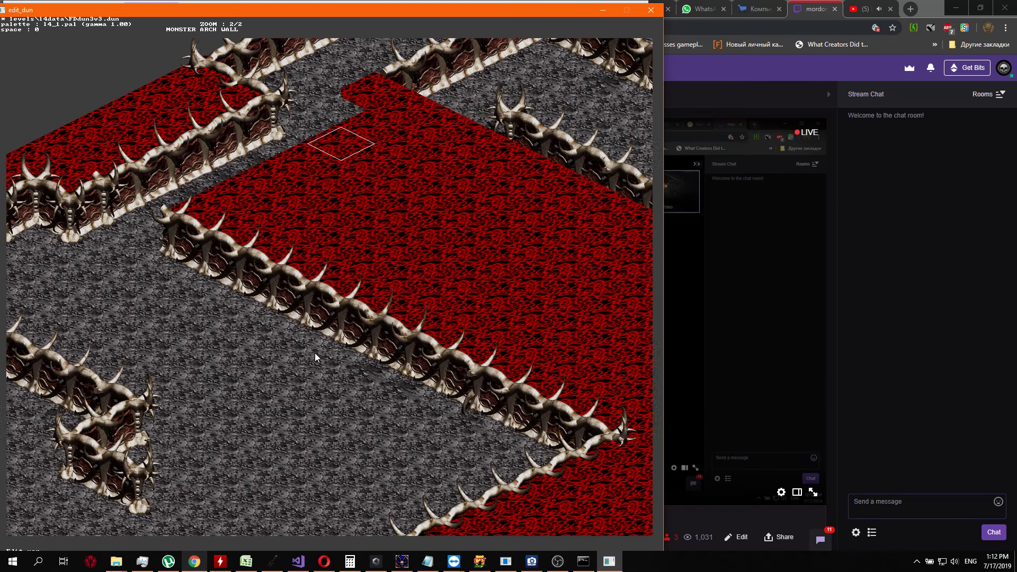
{"action": "key", "text": "Left"}
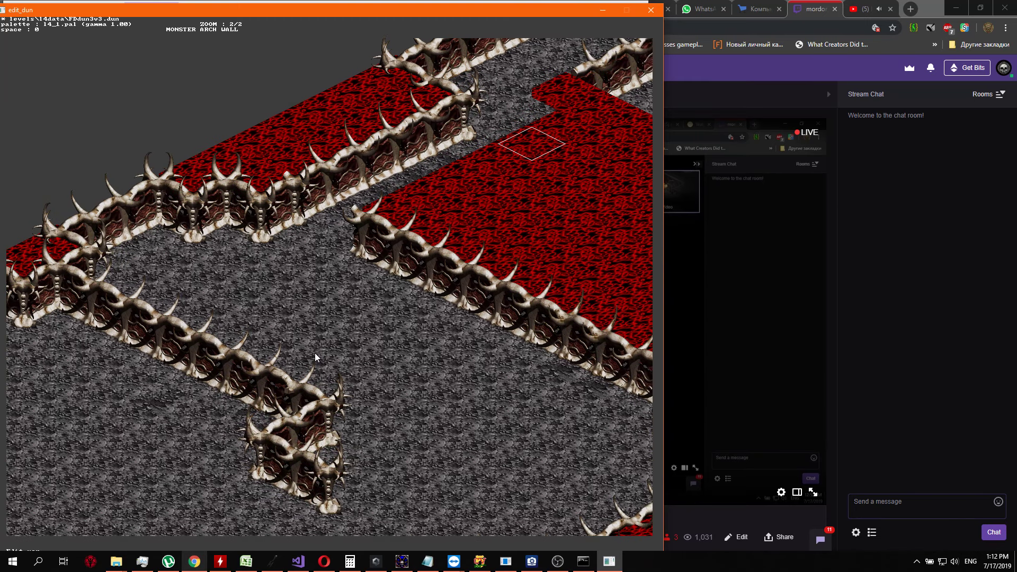
{"action": "key", "text": "Page_Up"}
{"action": "key", "text": "Right"}
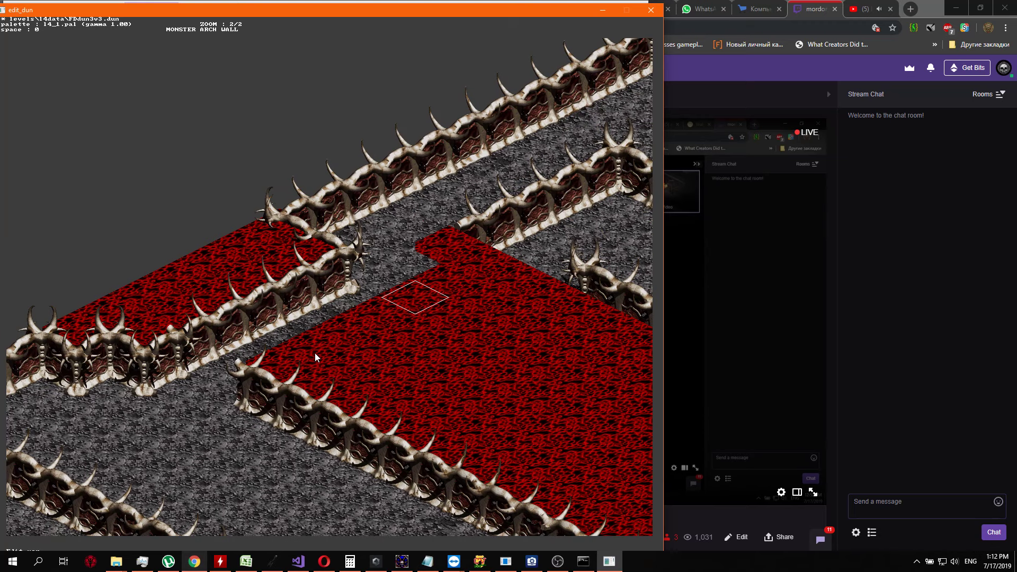
{"action": "key", "text": "Down"}
{"action": "key", "text": "Left"}
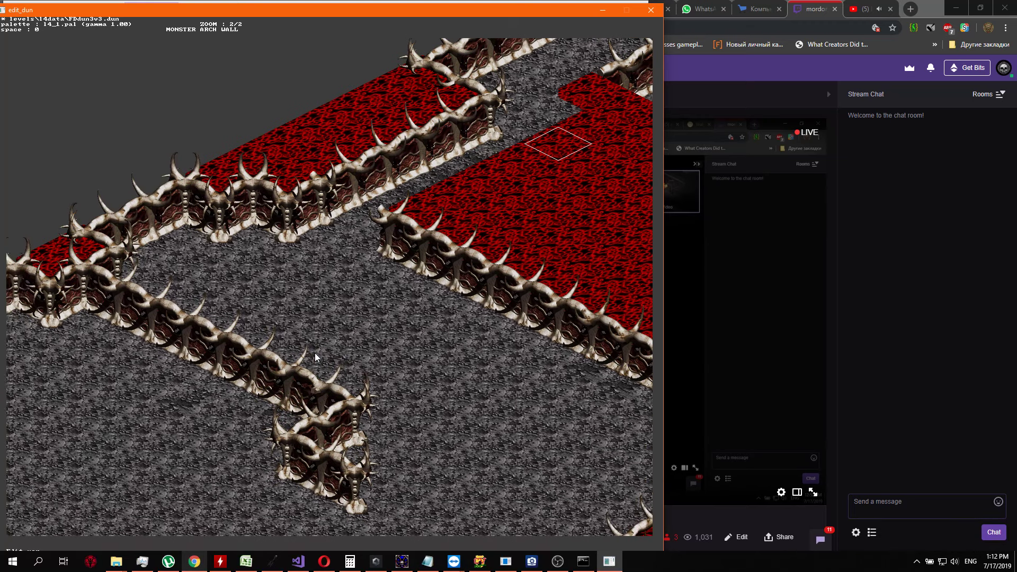
{"action": "key", "text": "Down"}
{"action": "key", "text": "Right"}
{"action": "key", "text": "Down"}
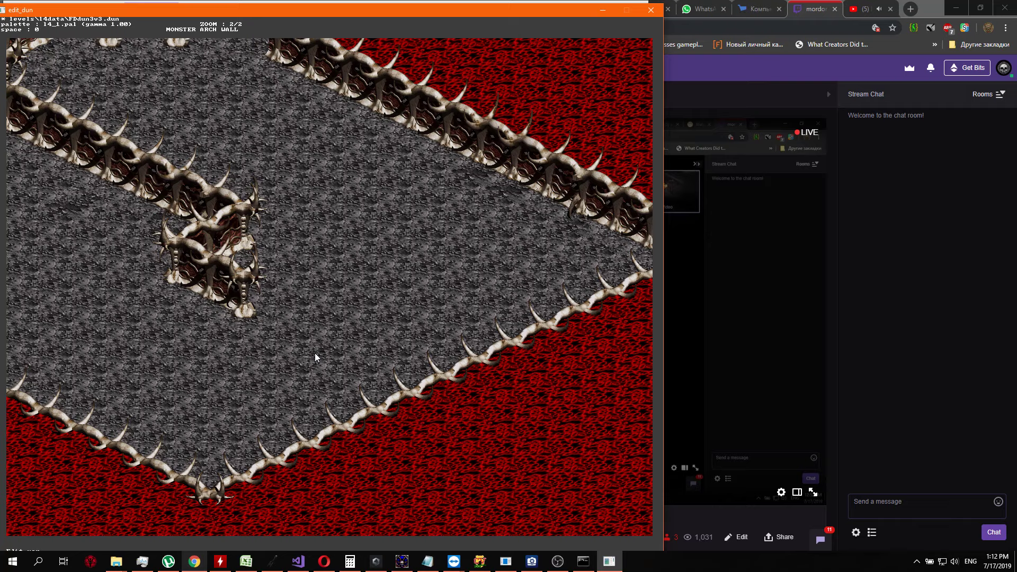
Examine the grey passage, the diagonal wall bordering the red region, and the grey floor between it and the spiked wall branch
{"action": "key", "text": "Left"}
{"action": "key", "text": "Up"}
{"action": "key", "text": "Right"}
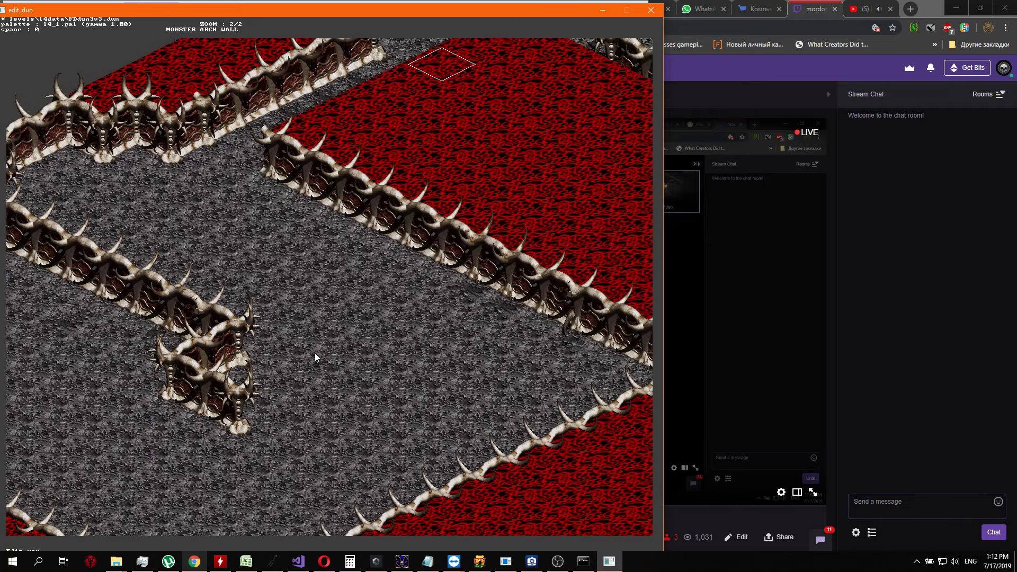
{"action": "key", "text": "Up"}
{"action": "key", "text": "Right"}
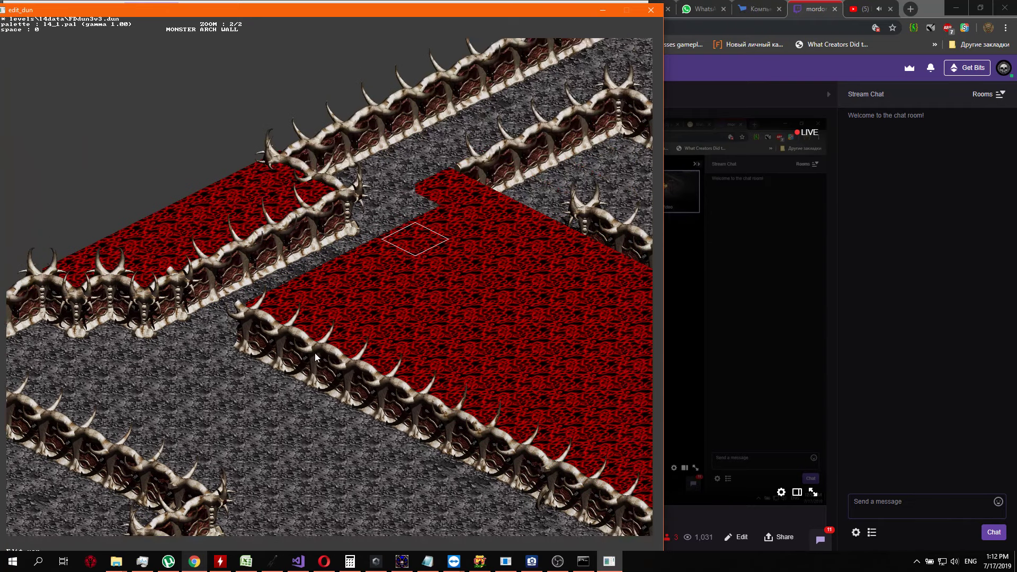
{"action": "key", "text": "Down"}
{"action": "key", "text": "s"}
{"action": "key", "text": "s"}
{"action": "key", "text": "s"}
{"action": "key", "text": "s"}
{"action": "key", "text": "s"}
{"action": "key", "text": "s"}
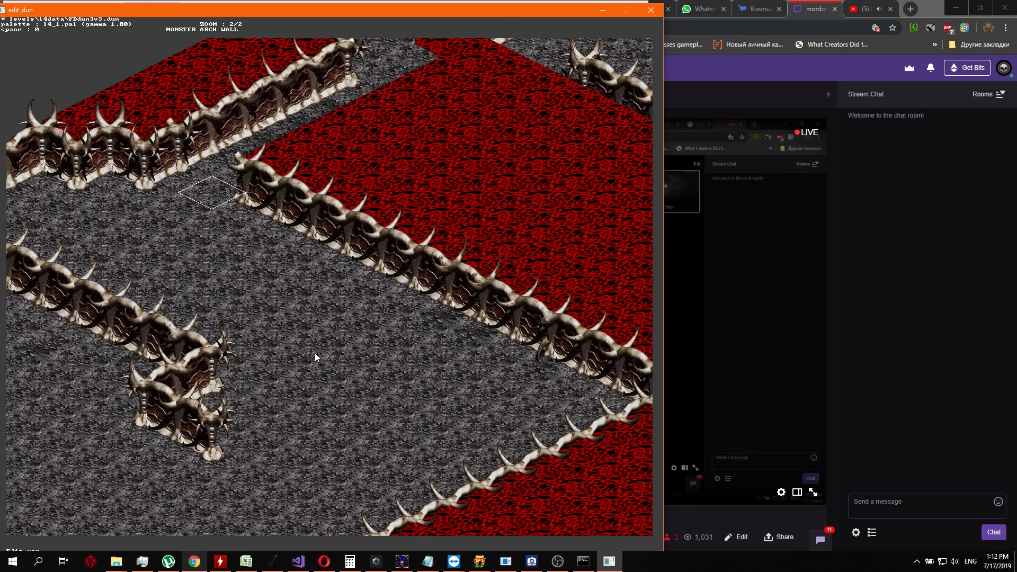
{"action": "key", "text": "Left"}
{"action": "key", "text": "d"}
{"action": "key", "text": "d"}
{"action": "key", "text": "d"}
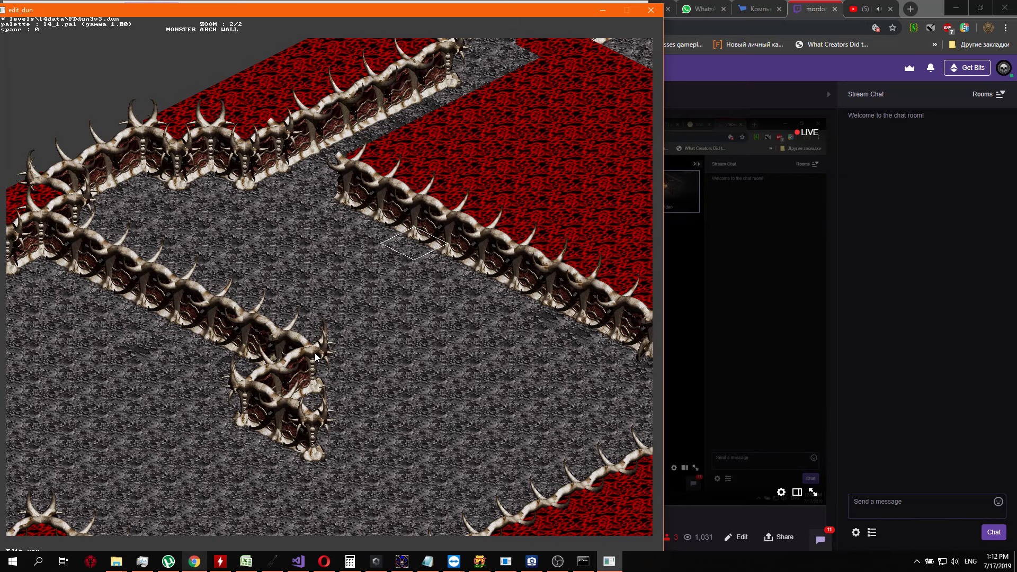
Show the numeric info layer and set the 10 marker directly south of the red region's diagonal wall end to 0000
{"action": "key", "text": "Tab"}
{"action": "key", "text": "Tab"}
{"action": "key", "text": "Tab"}
{"action": "key", "text": "Down"}
{"action": "key", "text": "Down"}
{"action": "key", "text": "Down"}
{"action": "key", "text": "Down"}
{"action": "key", "text": "Return"}
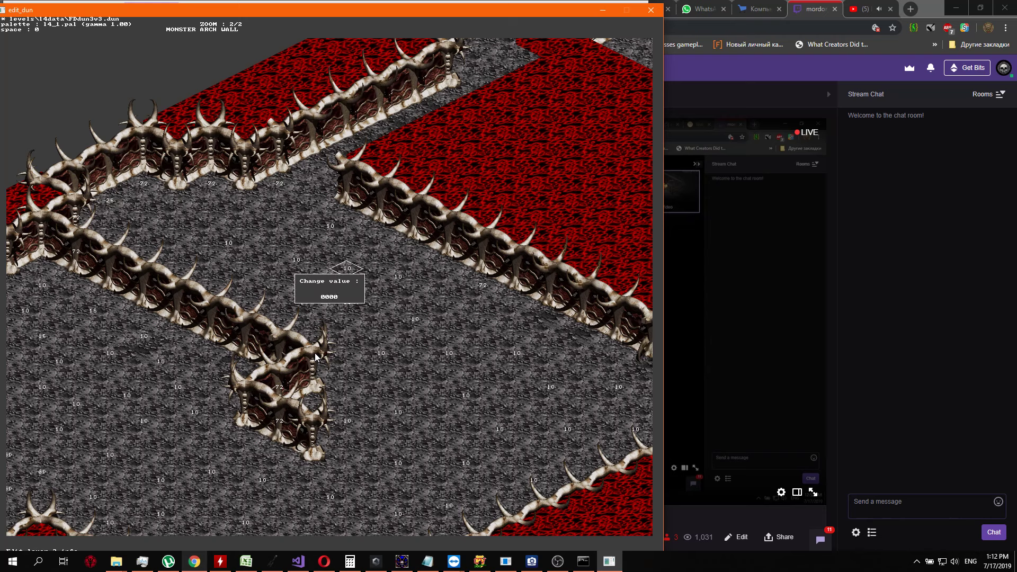
{"action": "key", "text": "Return"}
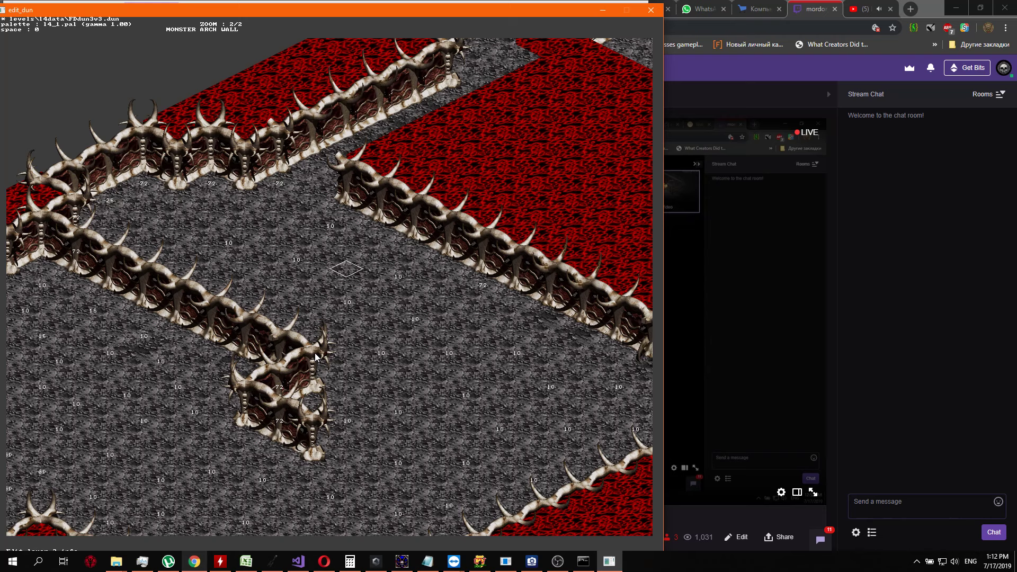
Clear the 10 marker closest to the northwest end of the diagonal wall bordering the red region
{"action": "key", "text": "Left"}
{"action": "key", "text": "Up"}
{"action": "key", "text": "Left"}
{"action": "key", "text": "Left"}
{"action": "key", "text": "Up"}
{"action": "key", "text": "Return"}
{"action": "type", "text": "F"}
{"action": "key", "text": "Return"}
Set the 10 marker midway between the two parallel diagonal walls to 0000
{"action": "key", "text": "Return"}
{"action": "key", "text": "Return"}
{"action": "key", "text": "Down"}
{"action": "key", "text": "Right"}
{"action": "key", "text": "Down"}
{"action": "key", "text": "Down"}
{"action": "key", "text": "Return"}
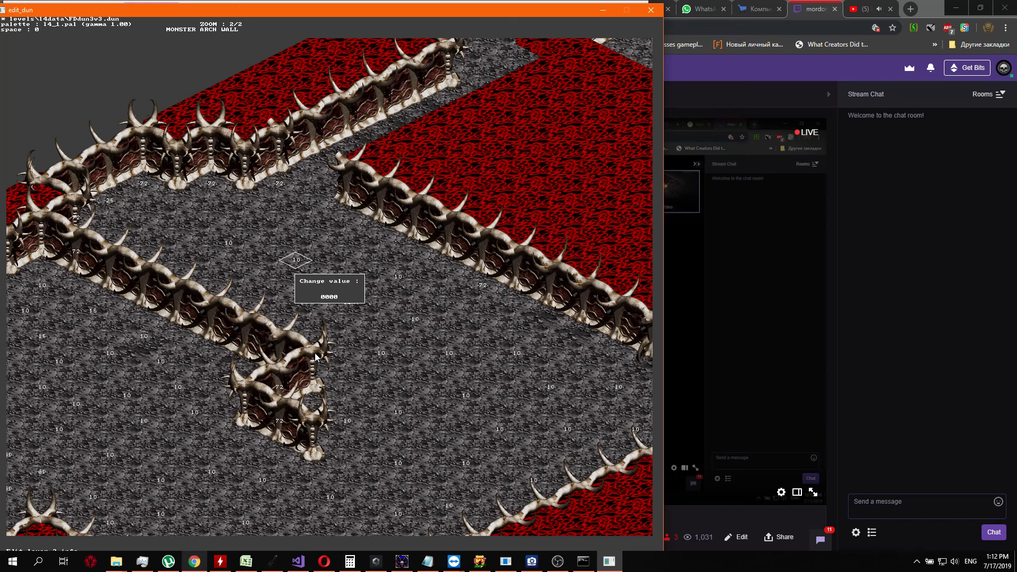
{"action": "key", "text": "Return"}
Select the floor cell at the foot of the red region's diagonal wall, just north of the nearest remaining 10 marker
{"action": "key", "text": "Right"}
{"action": "key", "text": "Up"}
{"action": "key", "text": "Up"}
{"action": "key", "text": "Right"}
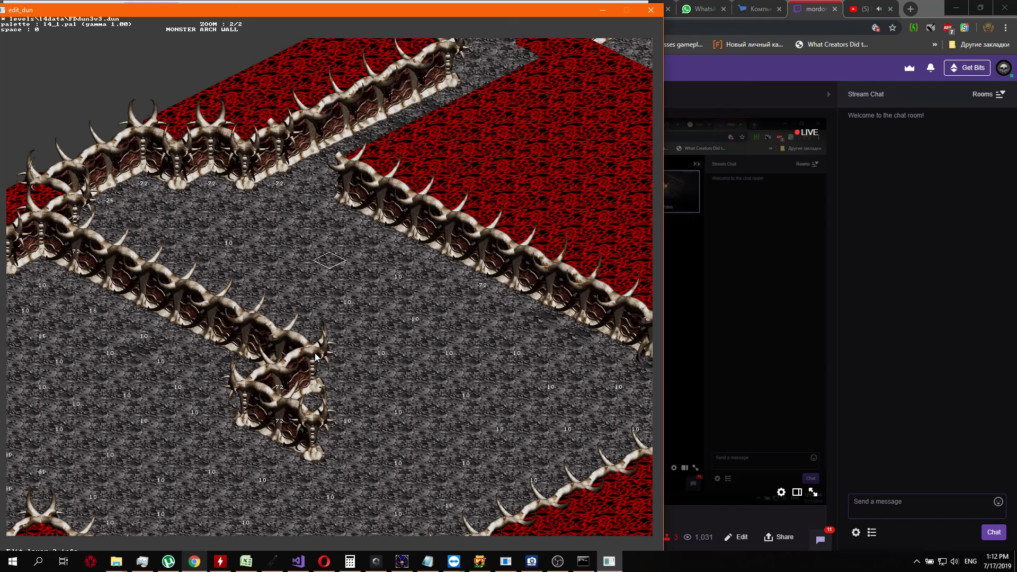
{"action": "key", "text": "Up"}
{"action": "key", "text": "Up"}
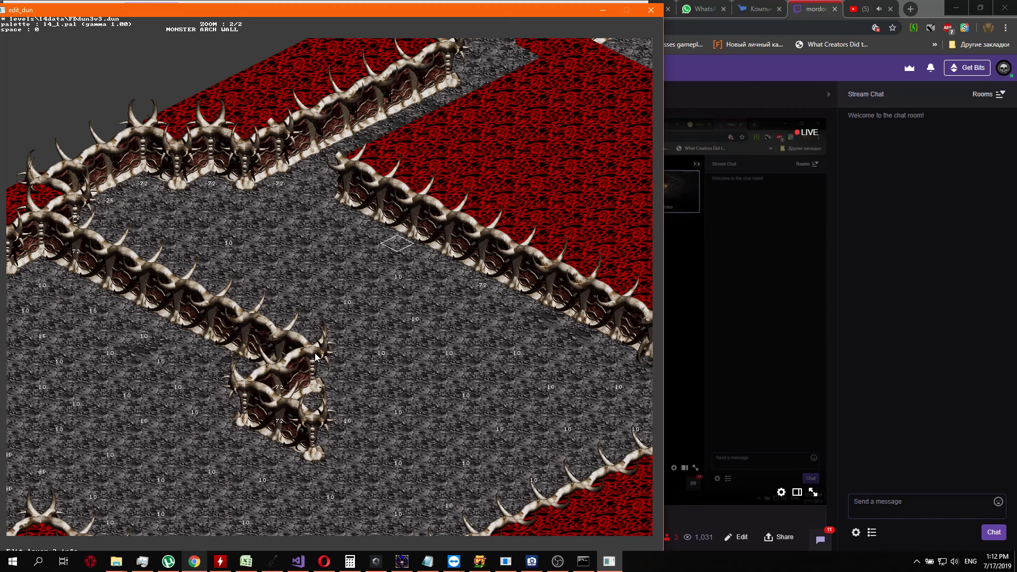
Place an inner corner wall tile on the selected cell near the northwest end of the red region's diagonal wall
{"action": "key", "text": "Tab"}
{"action": "key", "text": "Tab"}
{"action": "key", "text": "Return"}
{"action": "key", "text": "Right"}
{"action": "key", "text": "Right"}
{"action": "key", "text": "Right"}
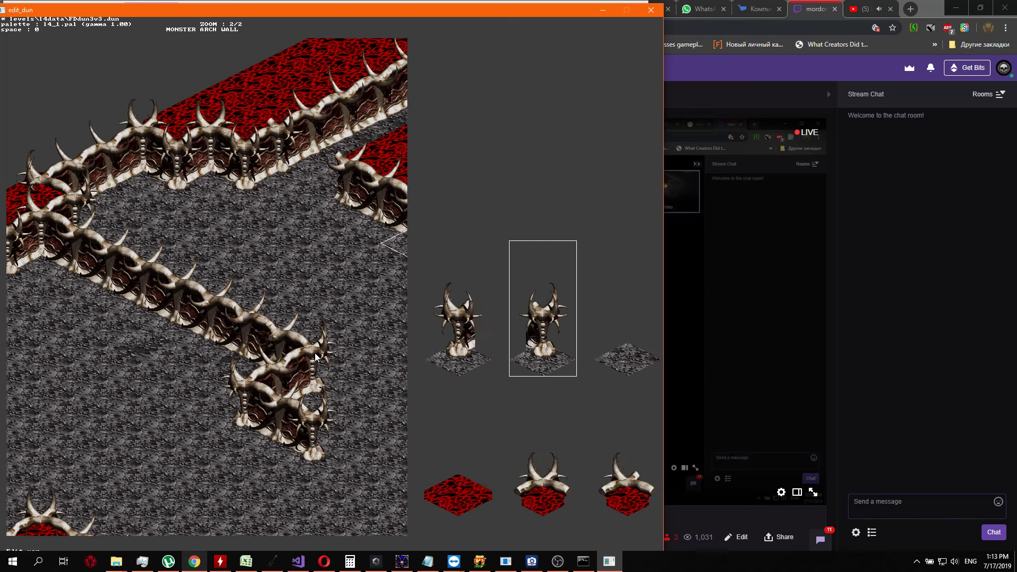
{"action": "key", "text": "Right"}
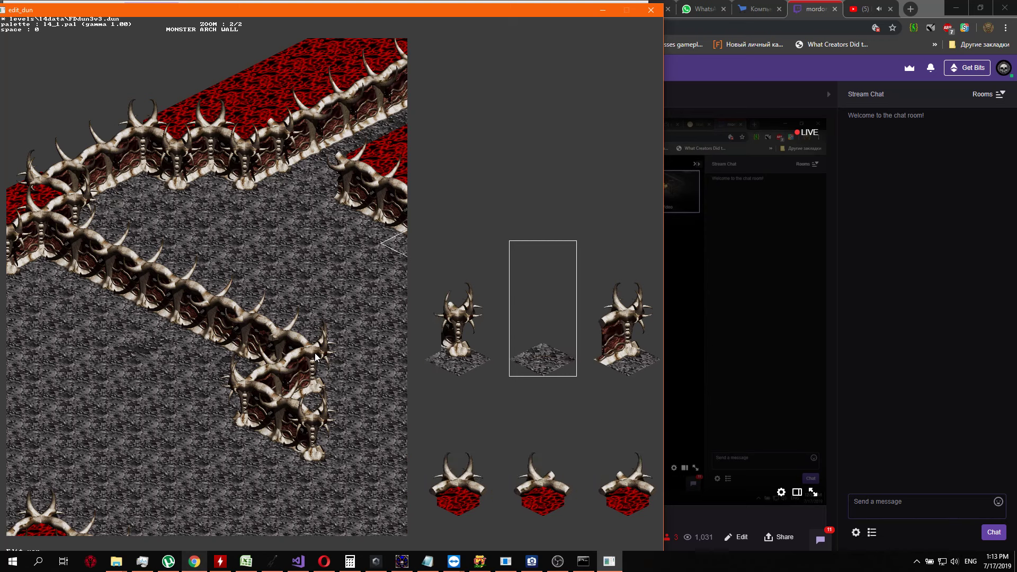
{"action": "key", "text": "Right"}
{"action": "key", "text": "Right"}
{"action": "key", "text": "Right"}
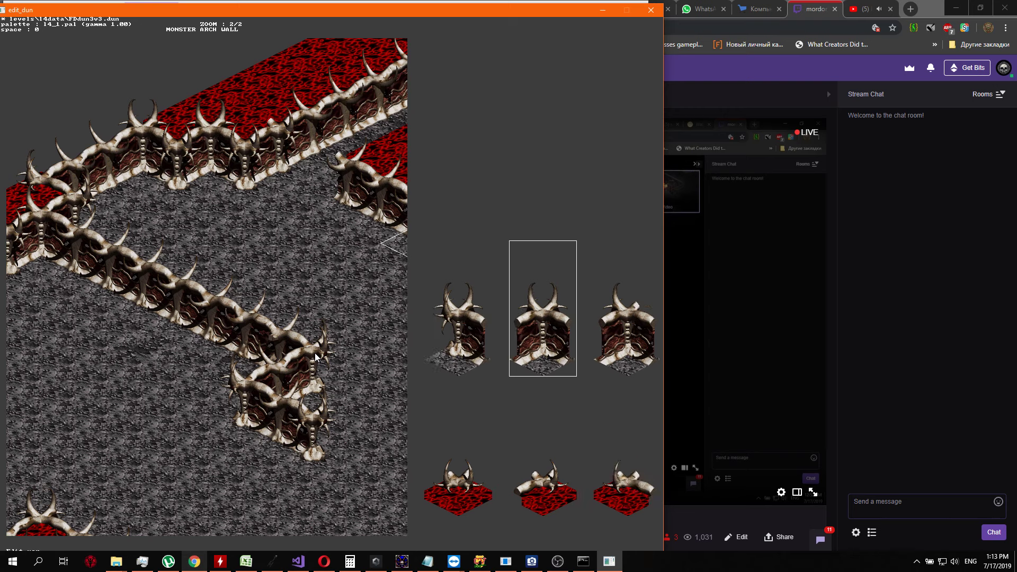
{"action": "key", "text": "Right"}
{"action": "key", "text": "Return"}
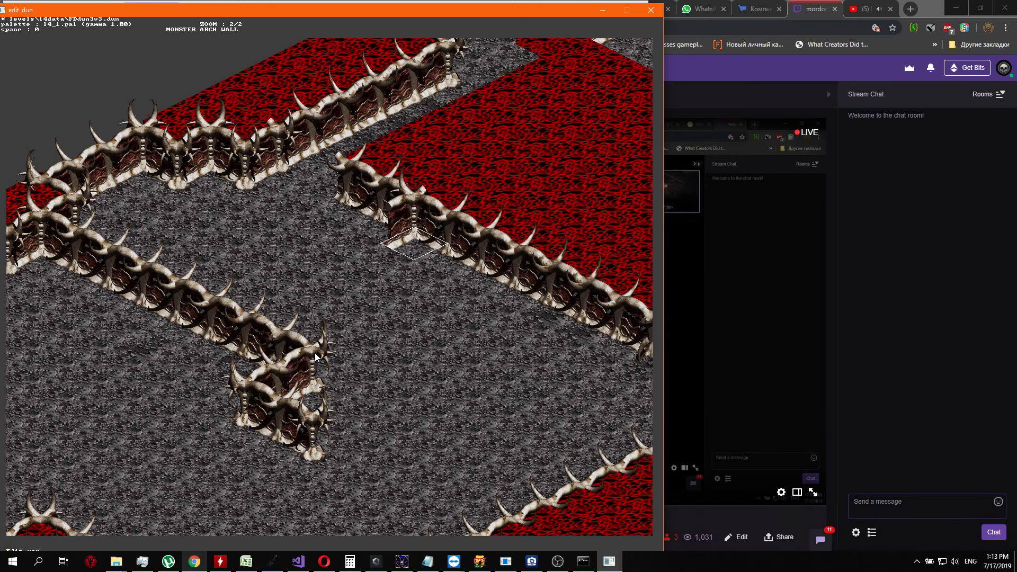
Compare the neighbouring corner wall variants for the new corner at the red region's diagonal wall
{"action": "key", "text": "Return"}
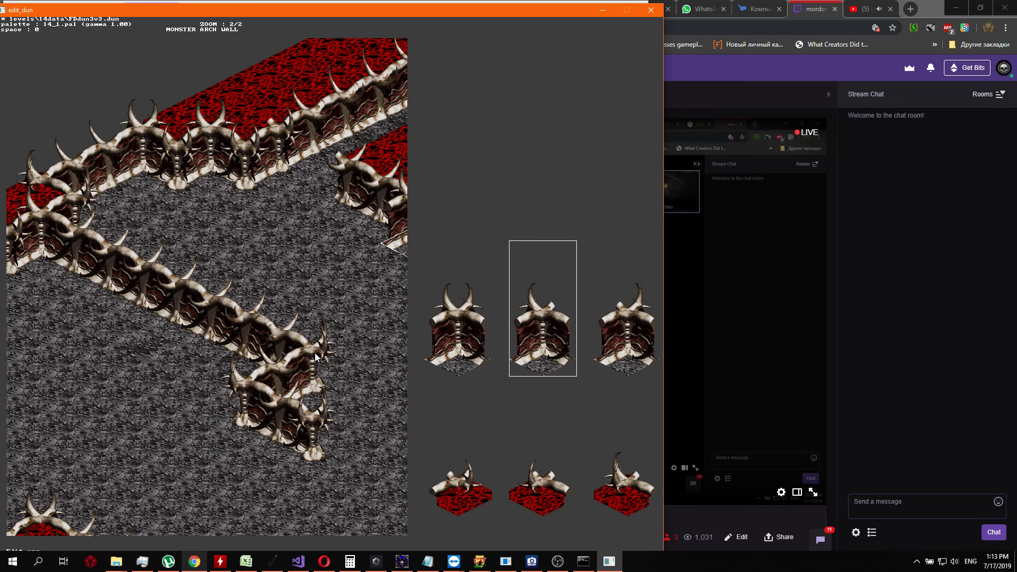
{"action": "key", "text": "Right"}
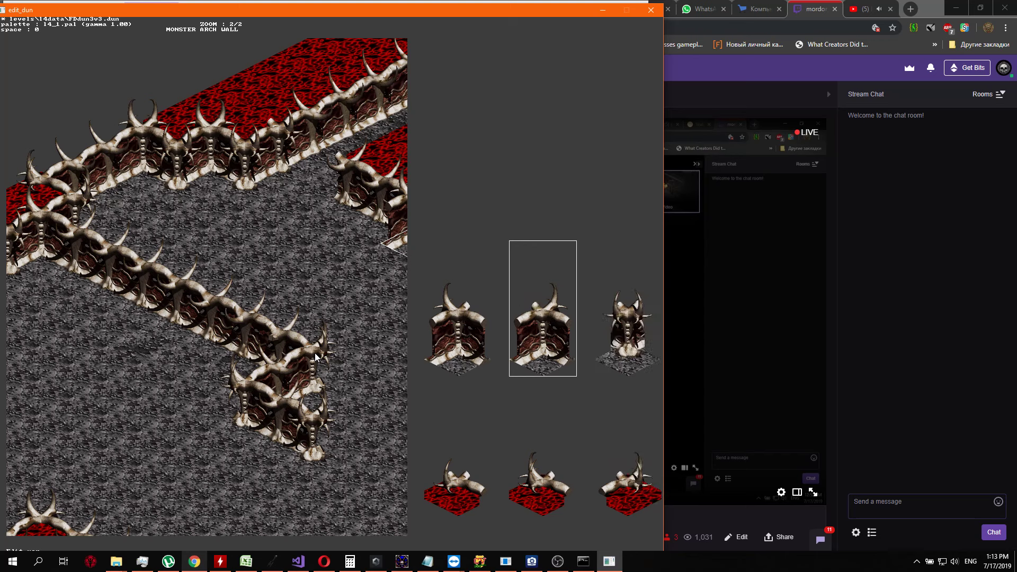
{"action": "key", "text": "Left"}
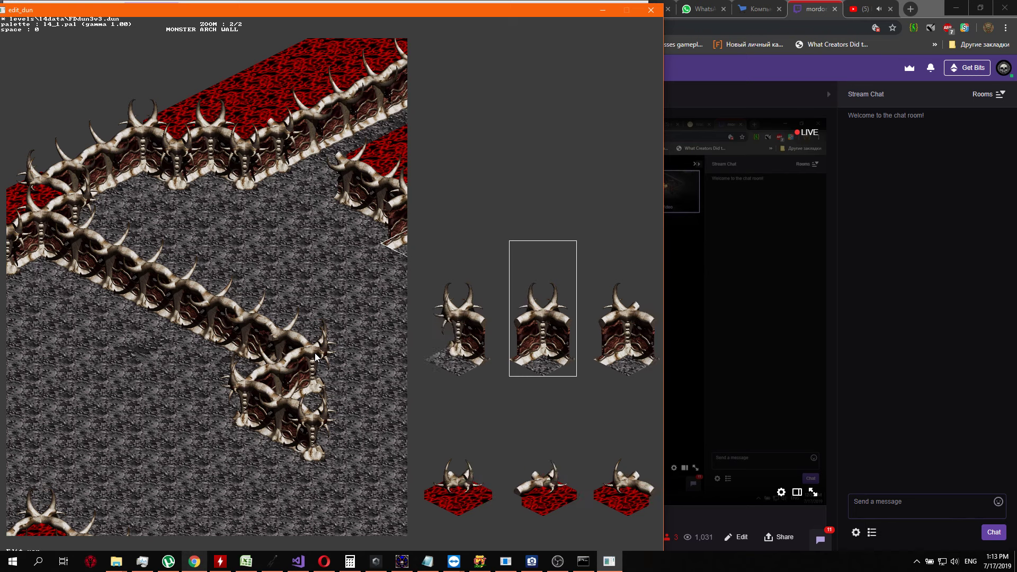
{"action": "key", "text": "Right"}
{"action": "key", "text": "Return"}
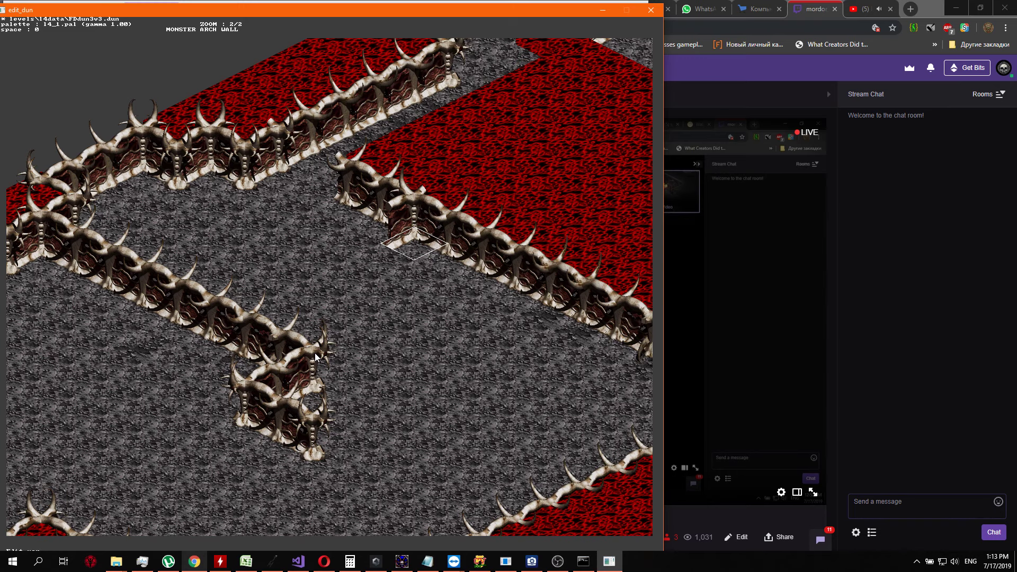
{"action": "key", "text": "Return"}
Replace the two wall tiles northwest of the new corner with plain grey floor
{"action": "key", "text": "Return"}
{"action": "key", "text": "Left"}
{"action": "key", "text": "Return"}
{"action": "key", "text": "Right"}
{"action": "key", "text": "Right"}
{"action": "key", "text": "Right"}
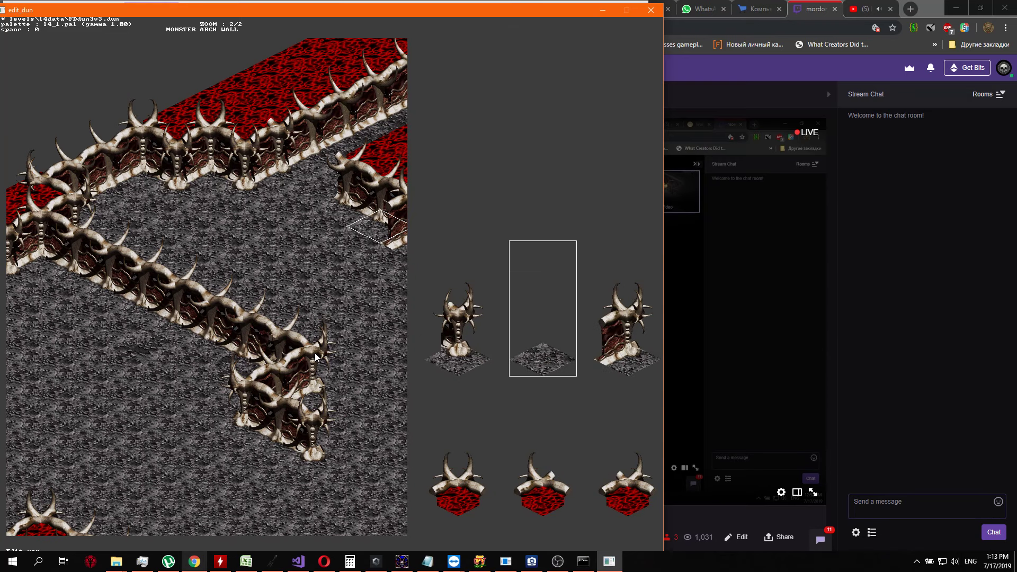
{"action": "key", "text": "Return"}
{"action": "key", "text": "Left"}
{"action": "key", "text": "Return"}
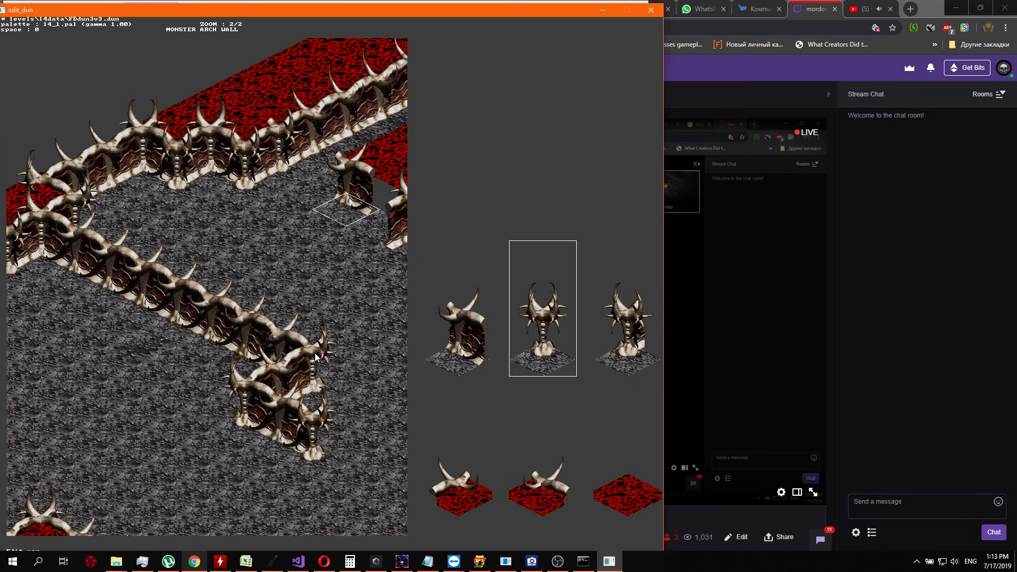
{"action": "key", "text": "Right"}
{"action": "key", "text": "Right"}
{"action": "key", "text": "Return"}
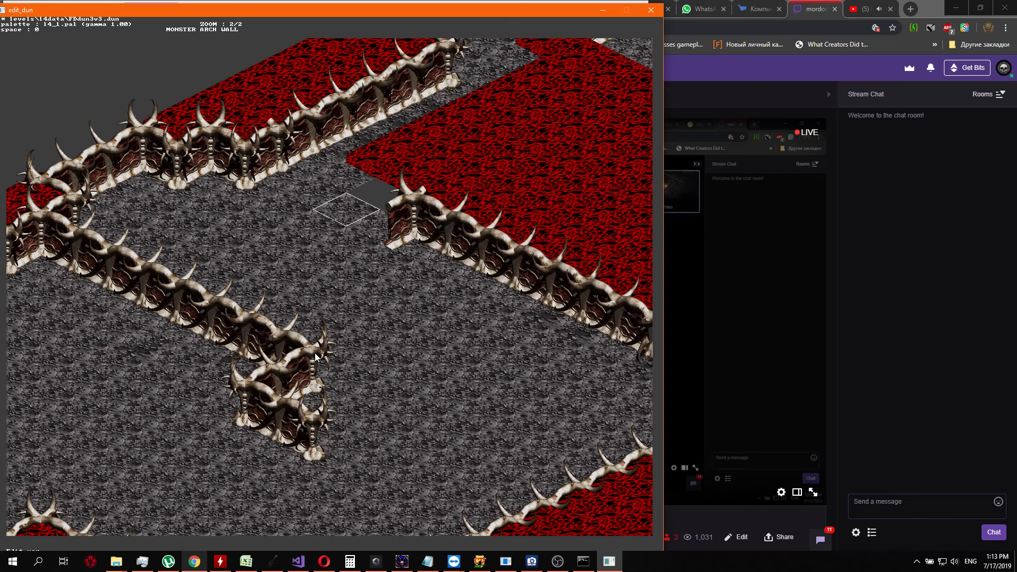
Replace the first two red tiles on the red region's northwest edge, beginning behind the removed wall end, with grey floor
{"action": "key", "text": "Up"}
{"action": "key", "text": "Return"}
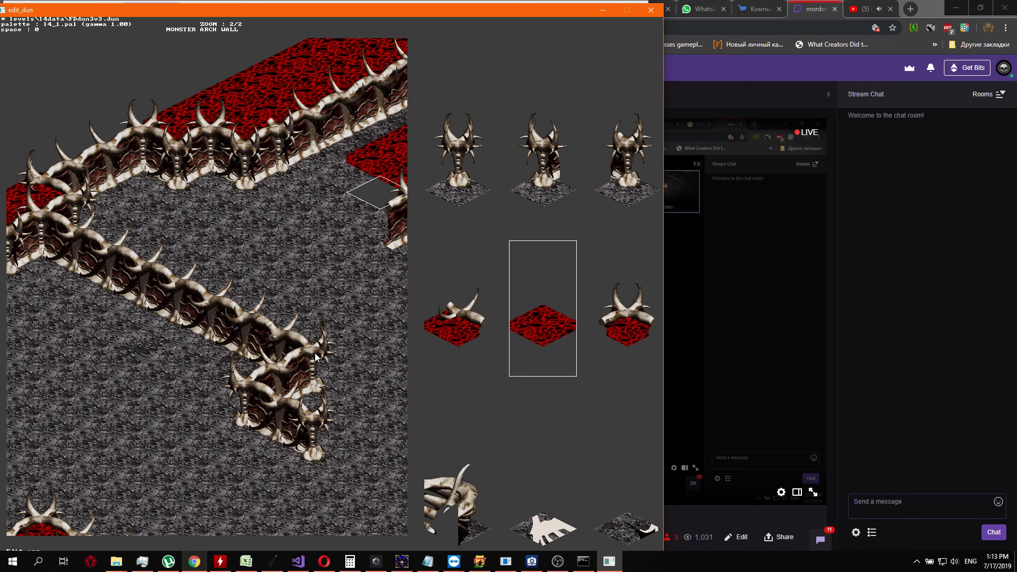
{"action": "key", "text": "Right"}
{"action": "key", "text": "Right"}
{"action": "key", "text": "Return"}
{"action": "key", "text": "Up"}
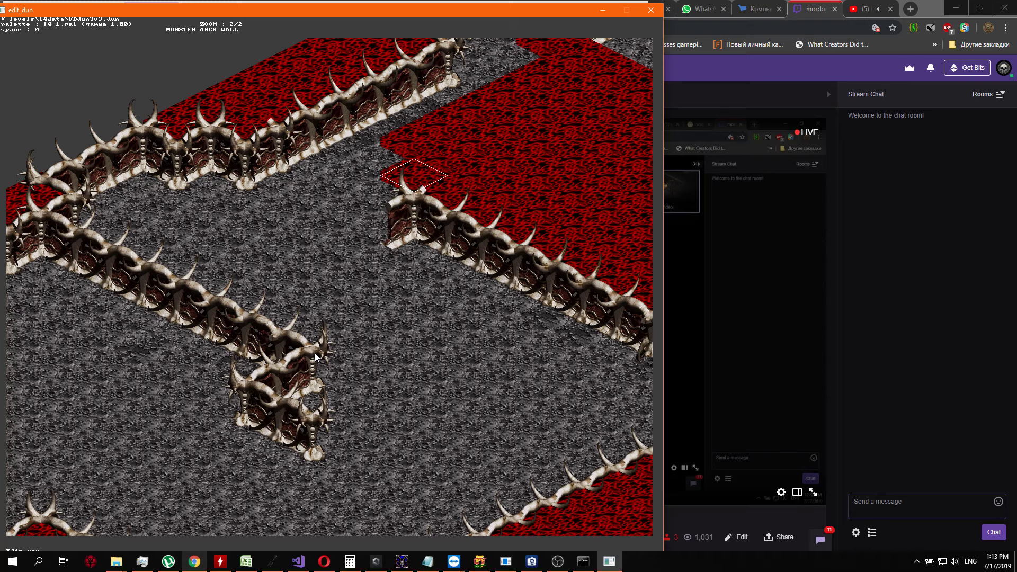
{"action": "key", "text": "Return"}
{"action": "key", "text": "Right"}
{"action": "key", "text": "Return"}
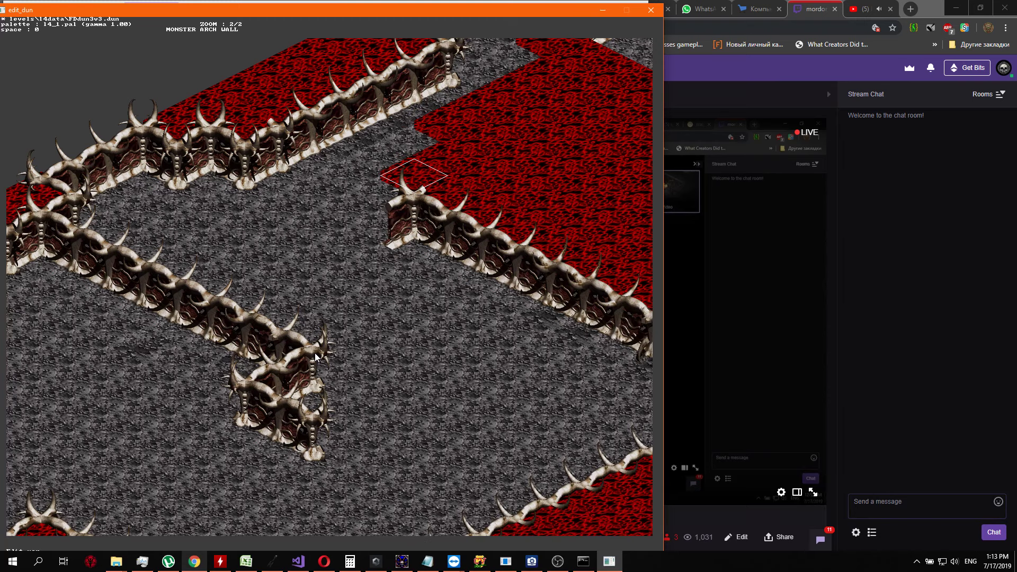
Replace the third red tile along the red region's northwest edge with grey floor
{"action": "key", "text": "Up"}
{"action": "key", "text": "Return"}
{"action": "key", "text": "Right"}
{"action": "key", "text": "Right"}
{"action": "key", "text": "Up"}
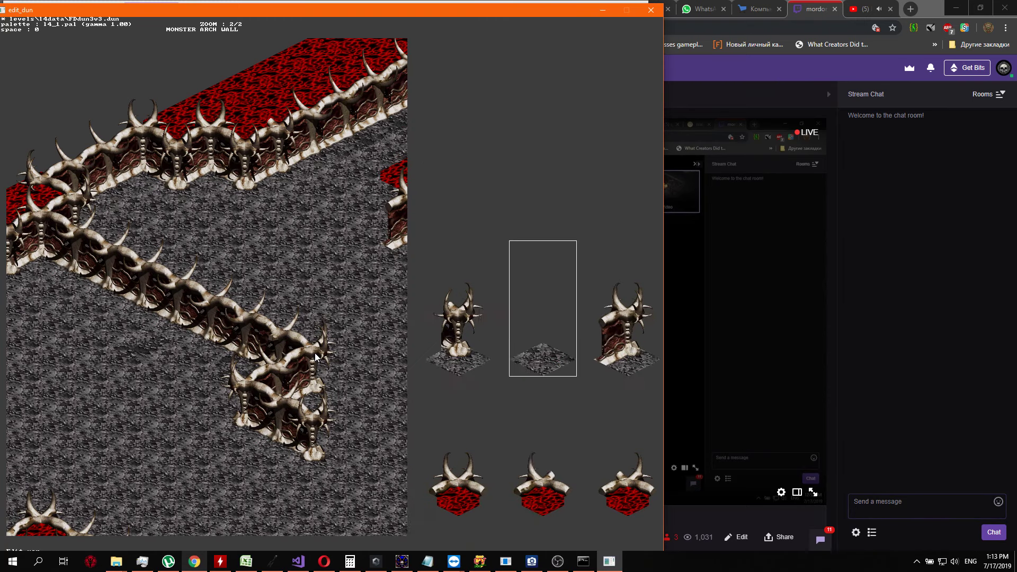
{"action": "key", "text": "Return"}
{"action": "key", "text": "Right"}
{"action": "key", "text": "Up"}
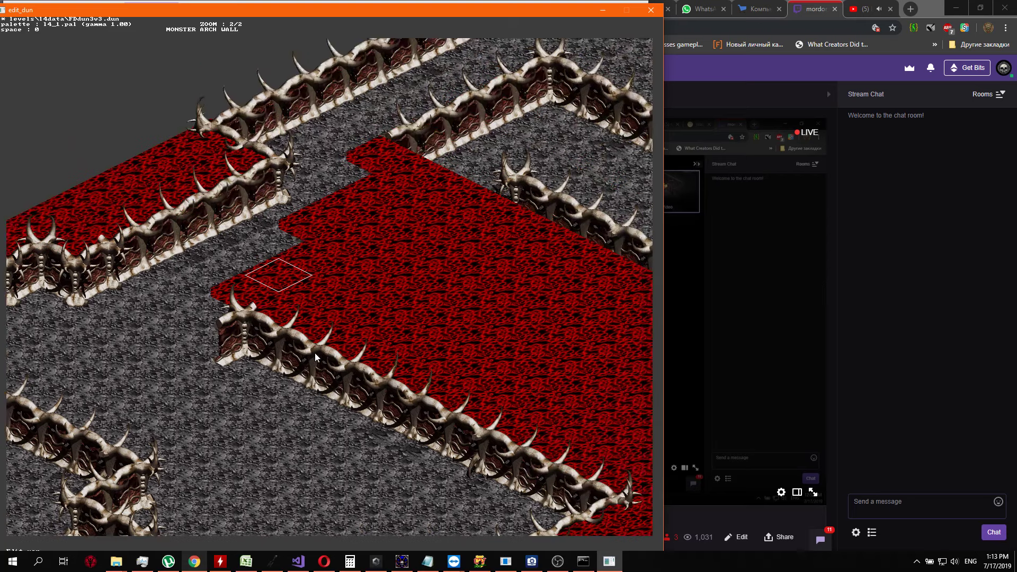
Extend the grey floor over the fourth and fifth red tiles along the red region's northwest edge
{"action": "key", "text": "Up"}
{"action": "key", "text": "Return"}
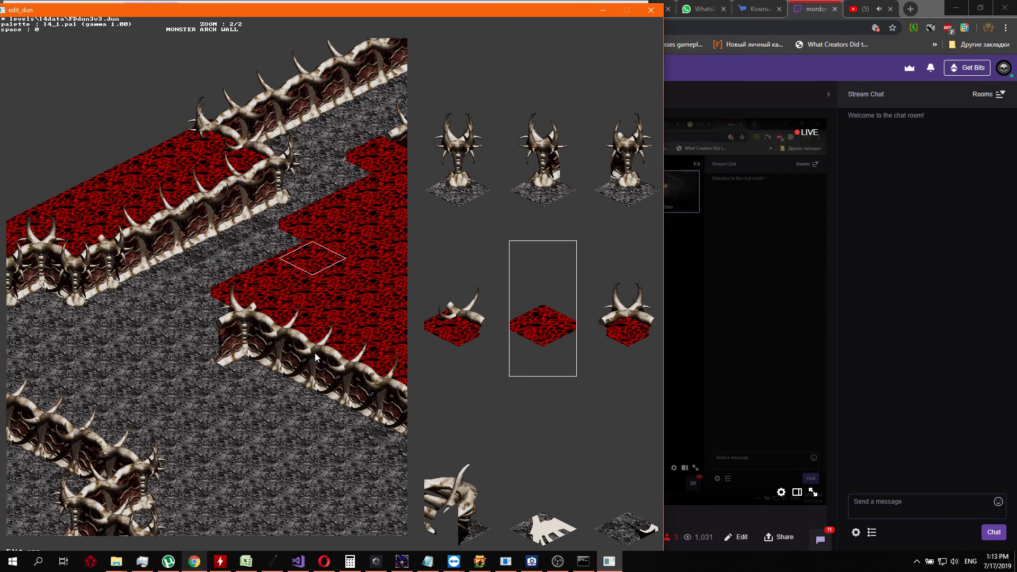
{"action": "key", "text": "Up"}
{"action": "key", "text": "Right"}
{"action": "key", "text": "Right"}
{"action": "key", "text": "Return"}
{"action": "key", "text": "Up"}
{"action": "key", "text": "Return"}
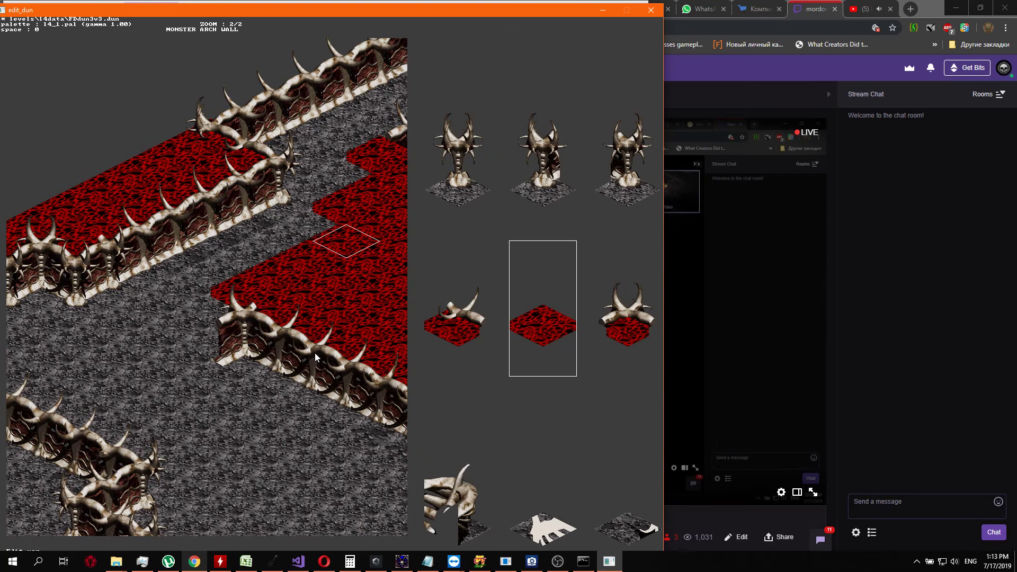
{"action": "key", "text": "Right"}
{"action": "key", "text": "Right"}
{"action": "key", "text": "Up"}
{"action": "key", "text": "Return"}
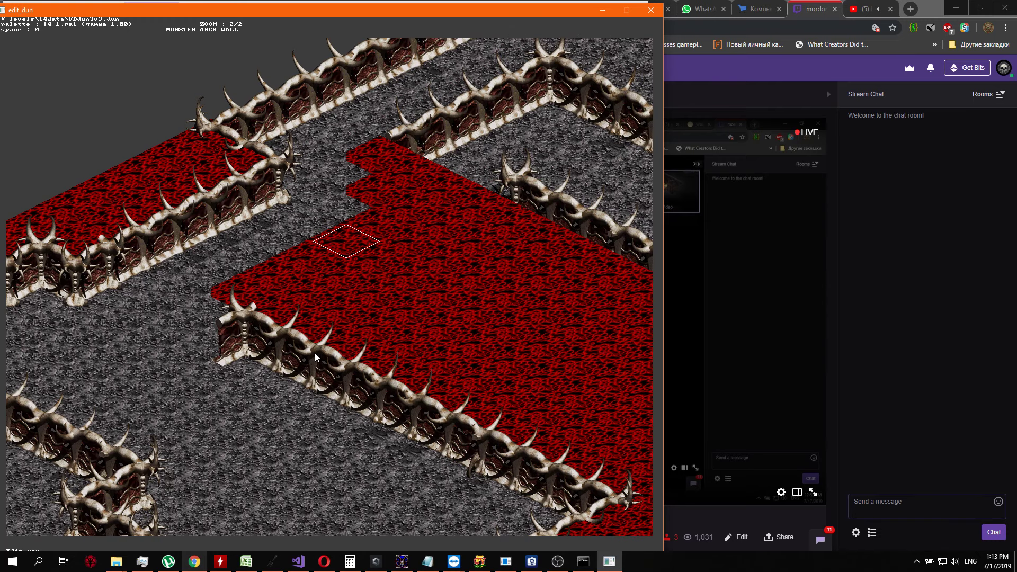
Survey the passages, walls and red areas around the reworked region to check the layout
{"action": "key", "text": "Down"}
{"action": "key", "text": "Left"}
{"action": "key", "text": "Down"}
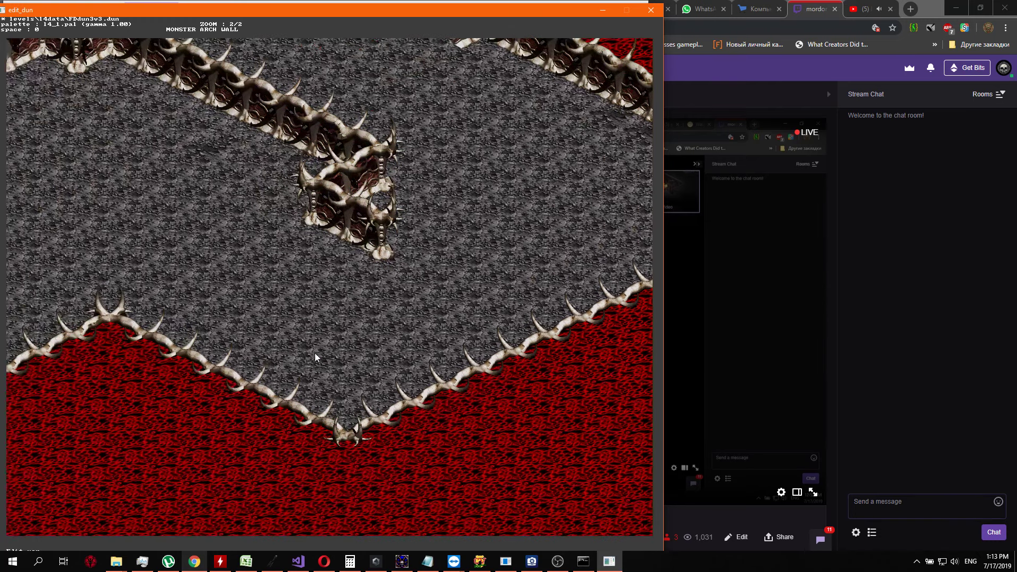
{"action": "key", "text": "Right"}
{"action": "key", "text": "Up"}
{"action": "key", "text": "Right"}
{"action": "key", "text": "Up"}
{"action": "key", "text": "Up"}
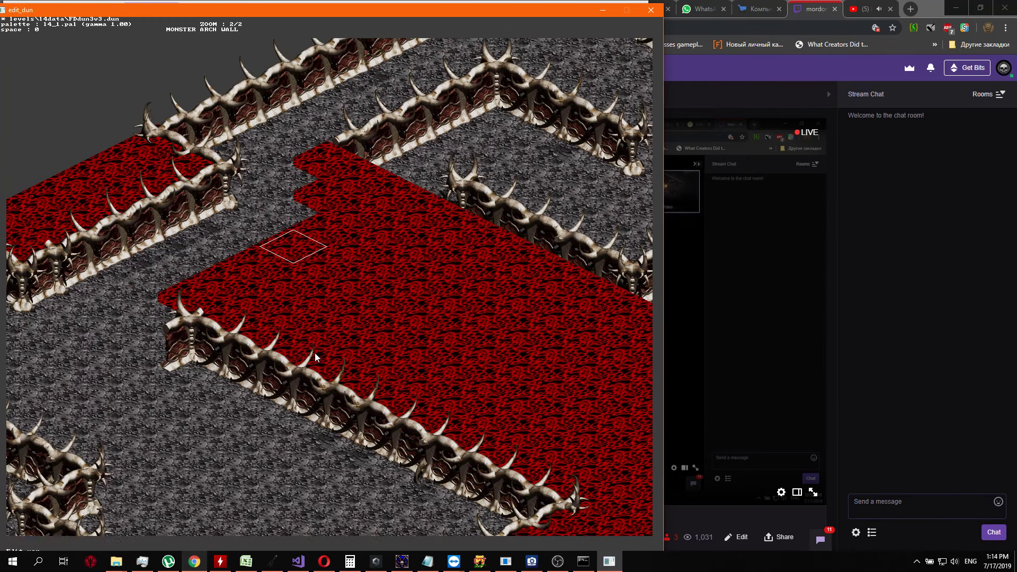
{"action": "key", "text": "Left"}
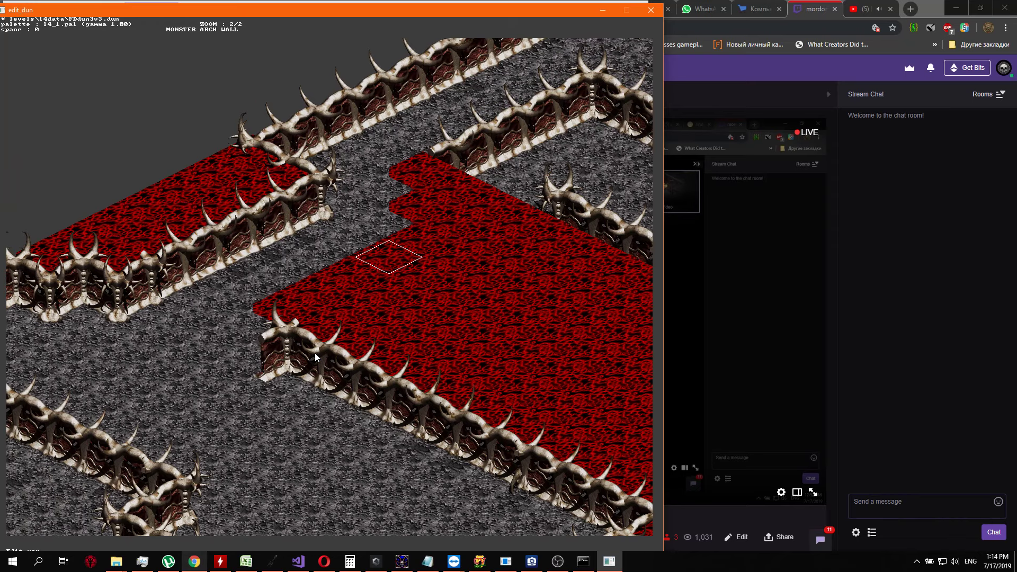
{"action": "key", "text": "Left"}
{"action": "key", "text": "Down"}
{"action": "key", "text": "Down"}
{"action": "key", "text": "Right"}
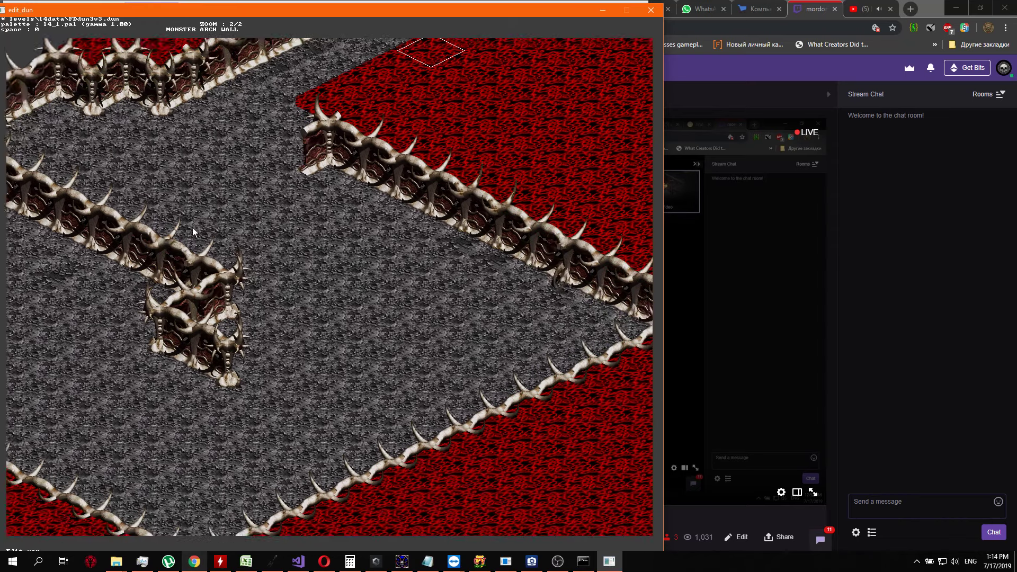
{"action": "key", "text": "Up"}
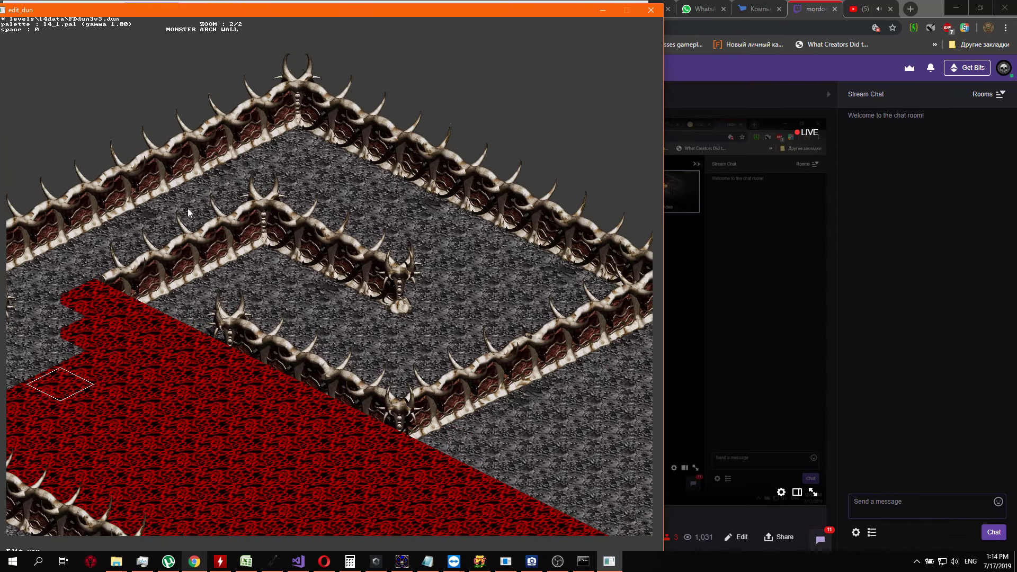
{"action": "right_click_drag", "start_coordinate": [433, 249], "coordinate": [343, 132]}
{"action": "mouse_move", "coordinate": [590, 328]}
{"action": "right_mouse_down"}
{"action": "mouse_move", "coordinate": [607, 167]}
{"action": "mouse_move", "coordinate": [553, 133]}
{"action": "mouse_move", "coordinate": [541, 216]}
{"action": "right_mouse_up"}
{"action": "right_click_drag", "start_coordinate": [421, 289], "coordinate": [567, 401]}
{"action": "right_click_drag", "start_coordinate": [328, 371], "coordinate": [480, 294]}
{"action": "right_click_drag", "start_coordinate": [174, 258], "coordinate": [166, 293]}
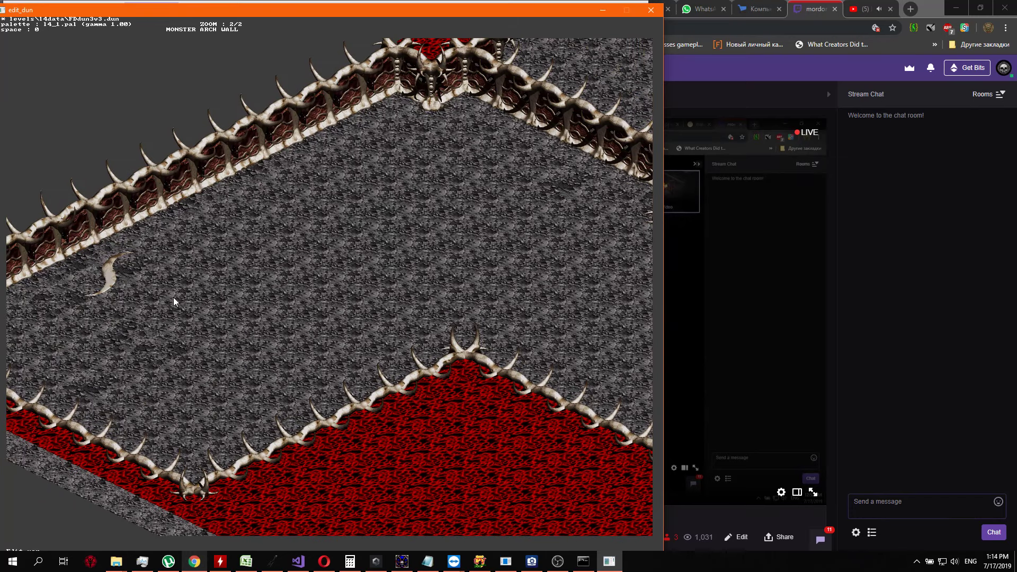
{"action": "right_click_drag", "start_coordinate": [521, 316], "coordinate": [418, 382]}
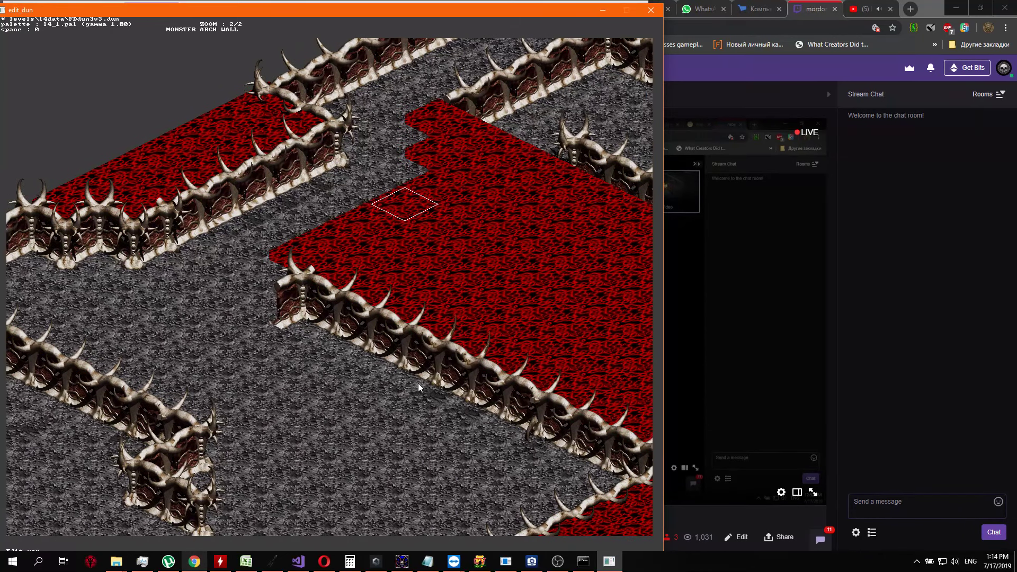
Replace the sixth red tile, the lower of the two still jutting into the grey passage, with grey floor
{"action": "key", "text": "Up"}
{"action": "key", "text": "Return"}
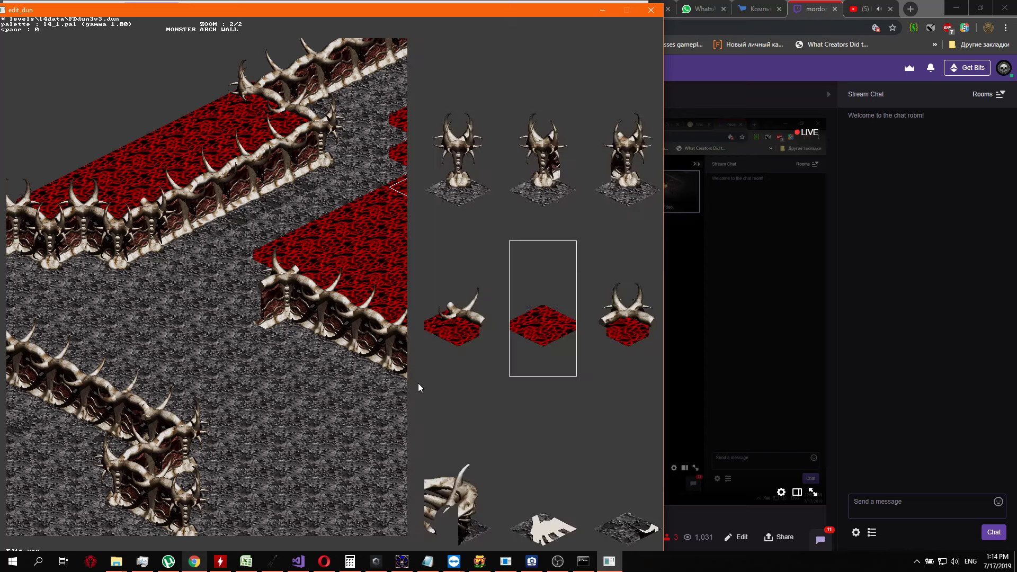
{"action": "key", "text": "Up"}
{"action": "key", "text": "Right"}
{"action": "key", "text": "Right"}
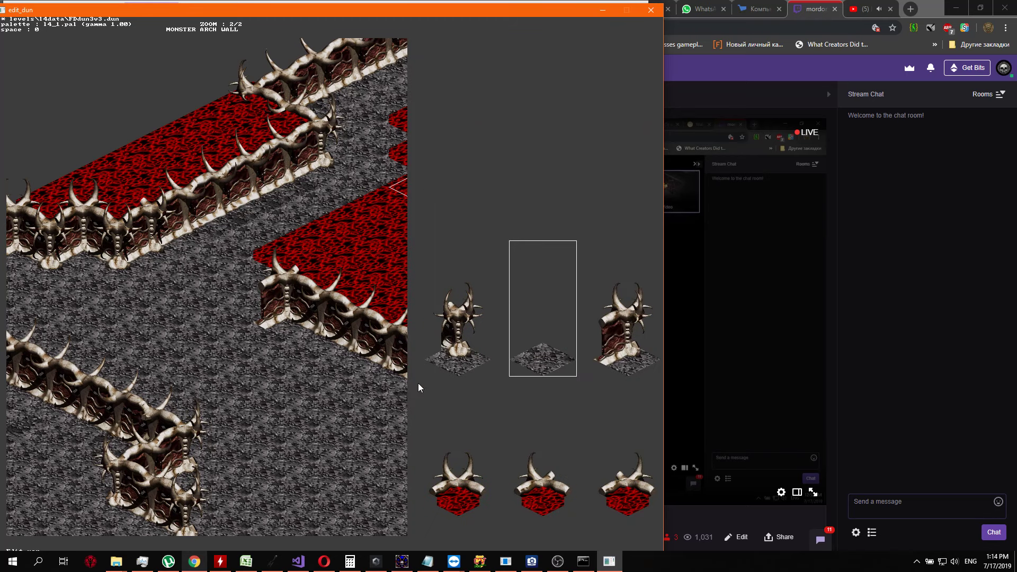
{"action": "key", "text": "Return"}
{"action": "key", "text": "Up"}
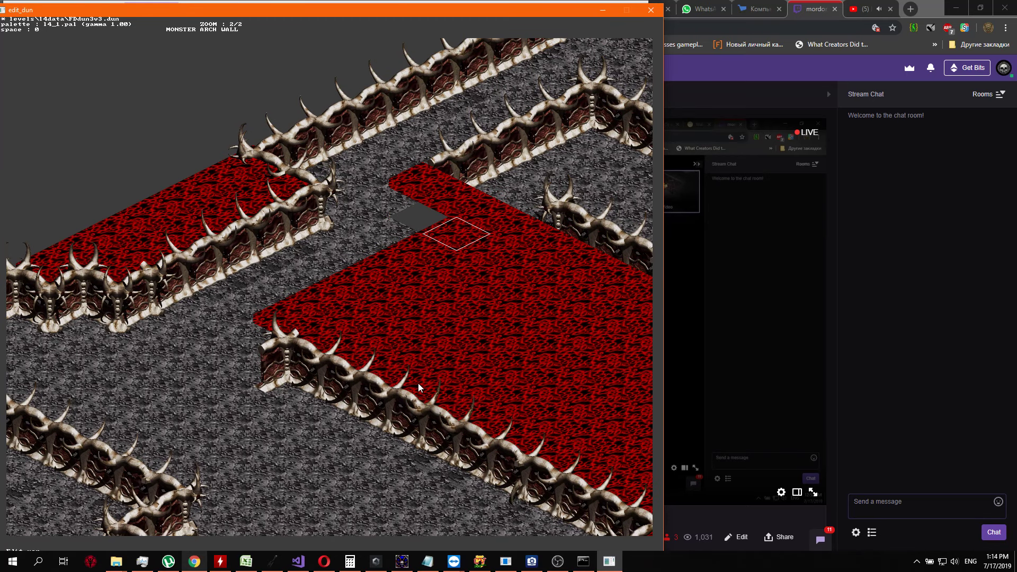
Turn the last protruding red tile beside the southwest end of the northern inner wall into grey floor
{"action": "key", "text": "Left"}
{"action": "key", "text": "Return"}
{"action": "key", "text": "Right"}
{"action": "key", "text": "Right"}
{"action": "key", "text": "Up"}
{"action": "key", "text": "Return"}
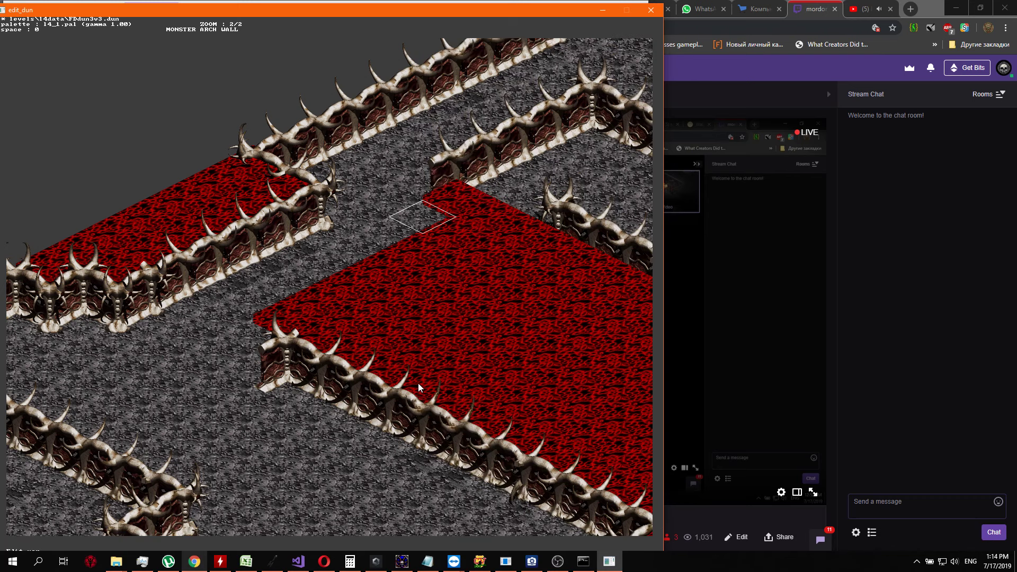
{"action": "key", "text": "Return"}
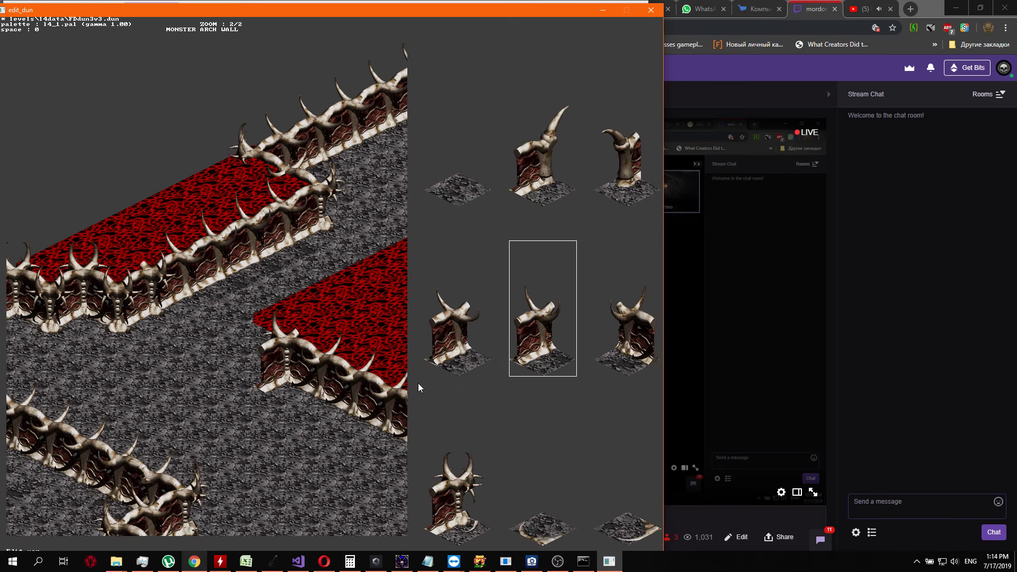
{"action": "key", "text": "Escape"}
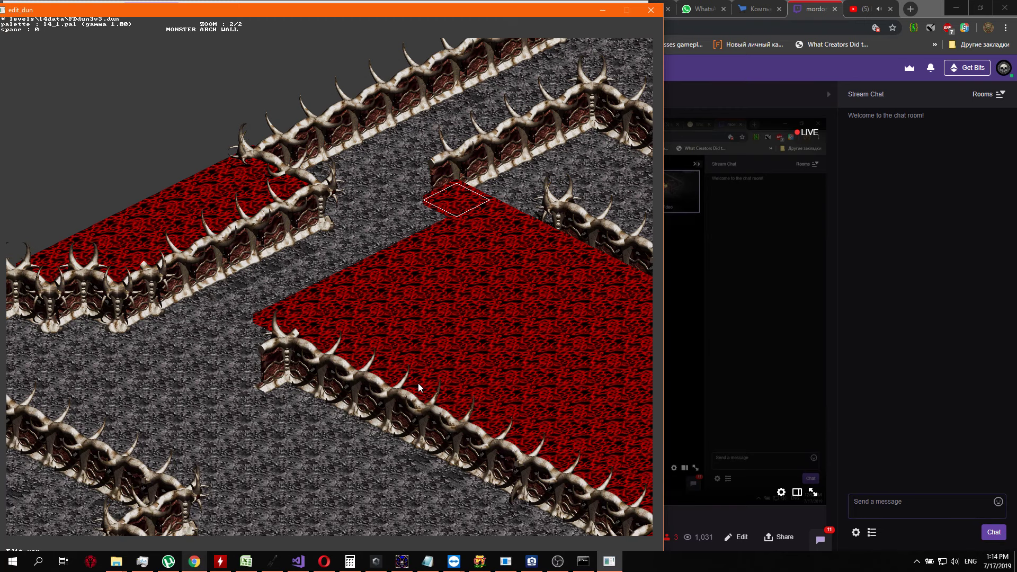
{"action": "key", "text": "Right"}
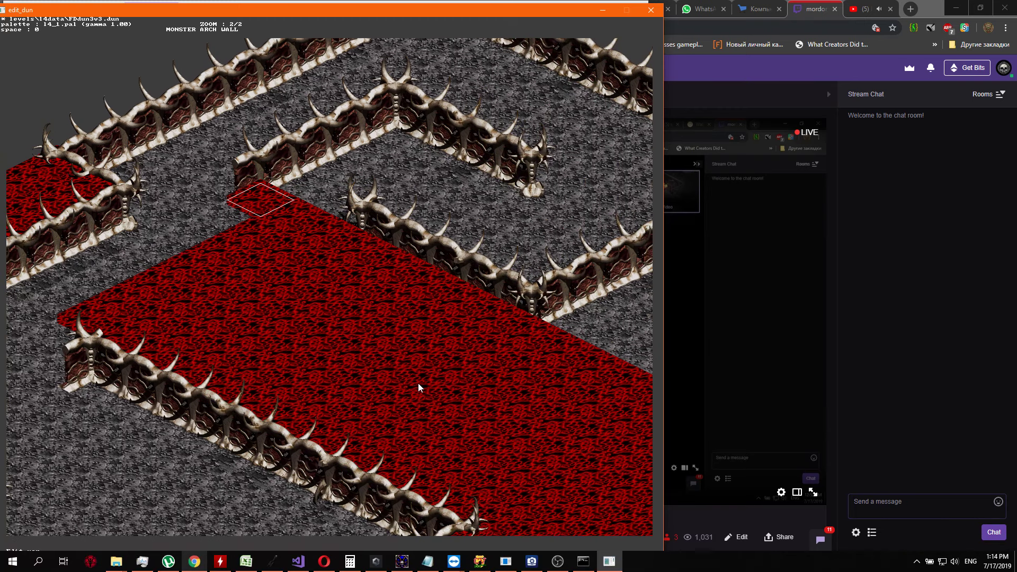
Replace the southwest end tile of the northern inner wall with a horned bone corner piece
{"action": "key", "text": "Left"}
{"action": "key", "text": "Up"}
{"action": "key", "text": "Return"}
{"action": "key", "text": "Up"}
{"action": "key", "text": "Left"}
{"action": "key", "text": "Left"}
{"action": "key", "text": "Left"}
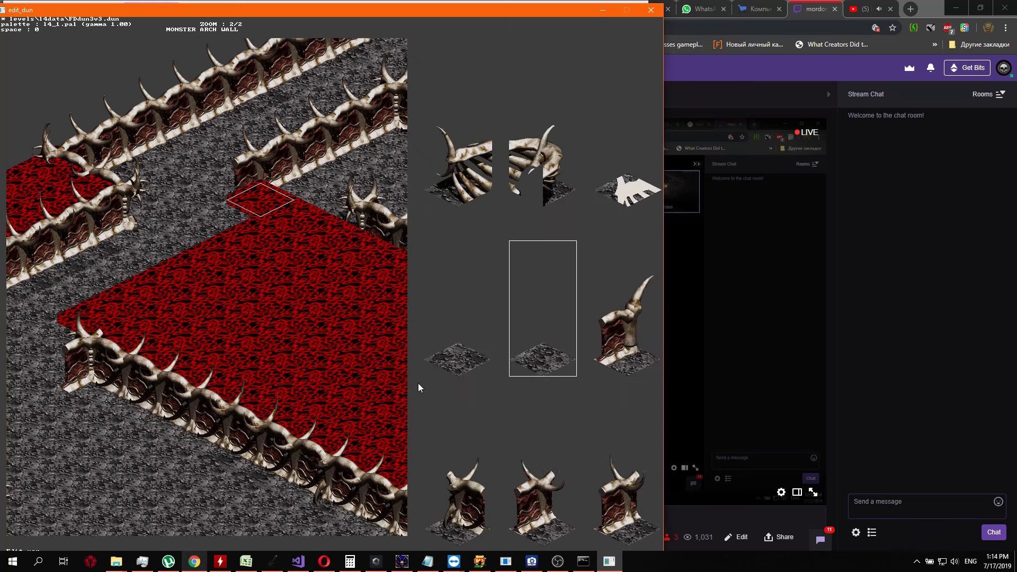
{"action": "key", "text": "Up"}
{"action": "key", "text": "Up"}
{"action": "key", "text": "Up"}
{"action": "key", "text": "Right"}
{"action": "key", "text": "Right"}
{"action": "key", "text": "Right"}
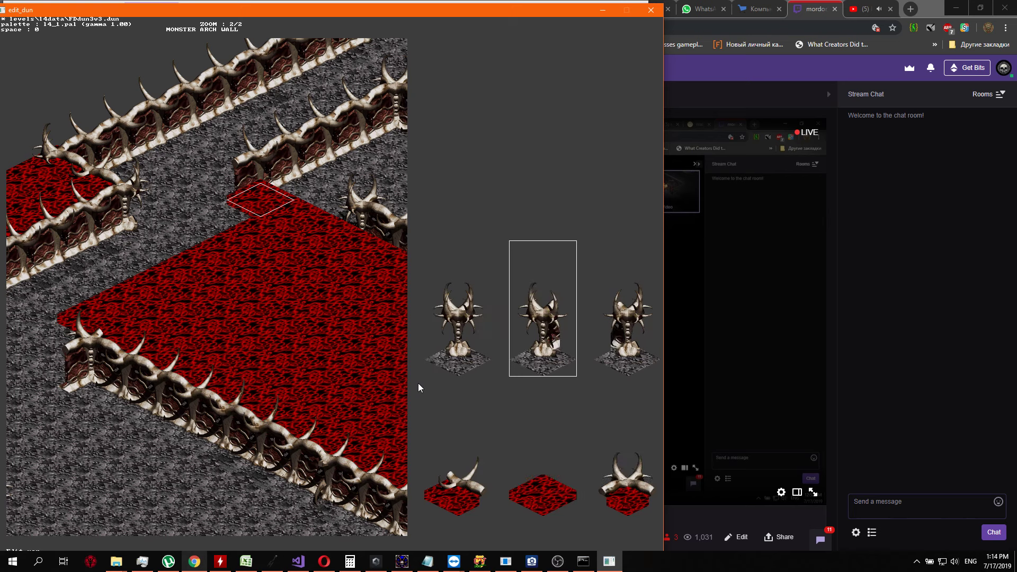
{"action": "key", "text": "Right"}
{"action": "key", "text": "Right"}
{"action": "key", "text": "Right"}
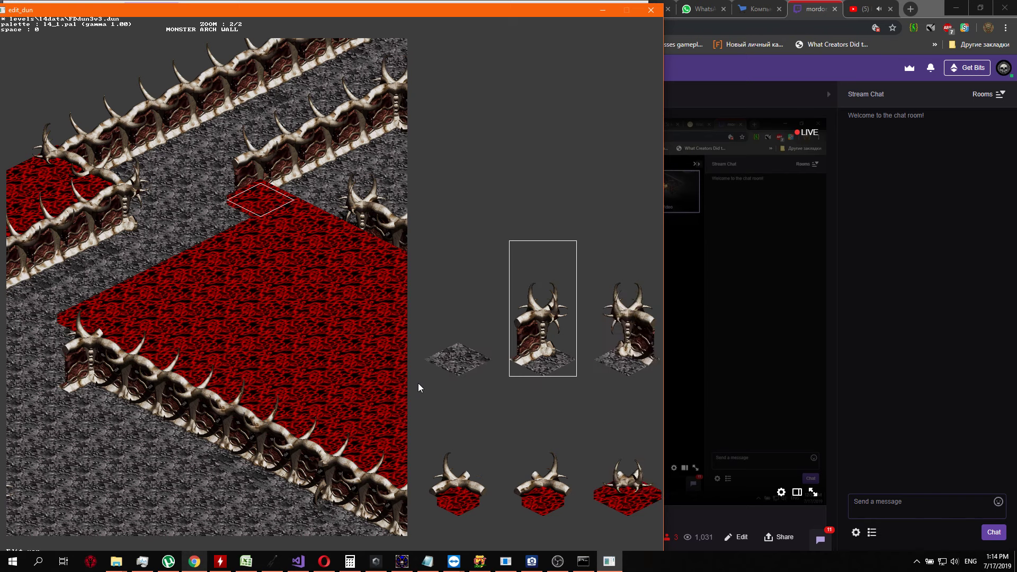
{"action": "key", "text": "Right"}
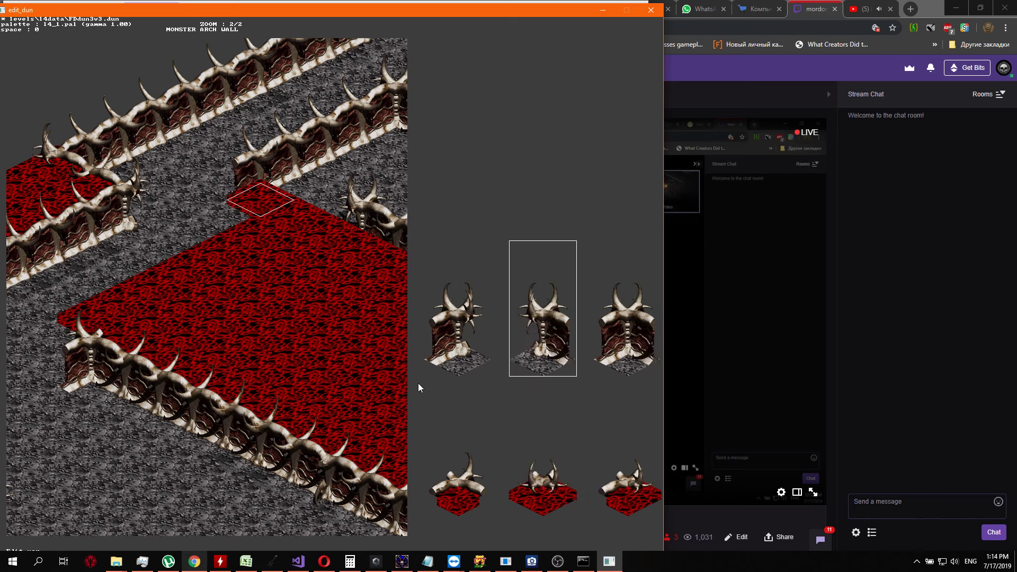
{"action": "key", "text": "Right"}
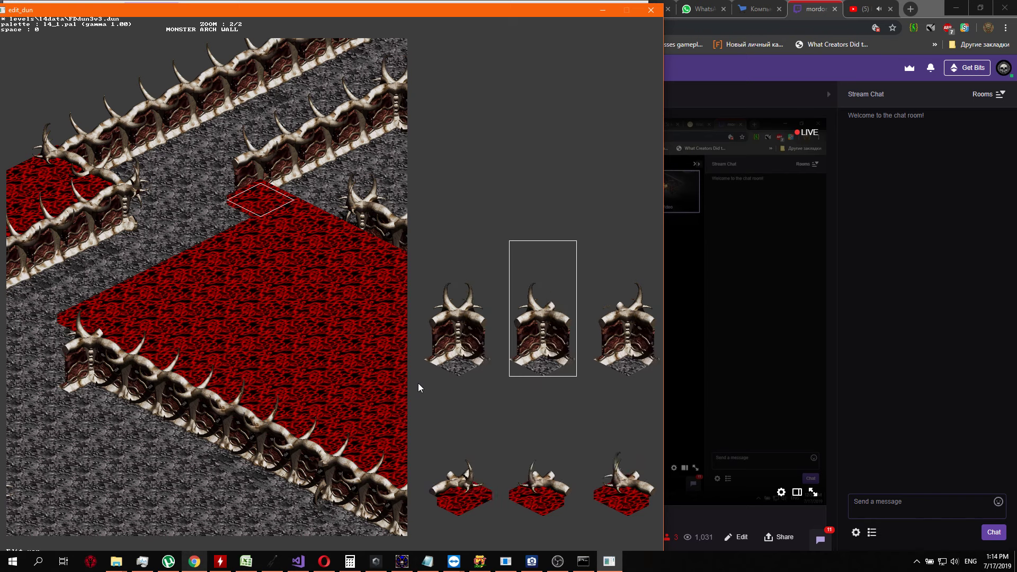
{"action": "key", "text": "Right"}
{"action": "key", "text": "Right"}
{"action": "key", "text": "Right"}
{"action": "key", "text": "Right"}
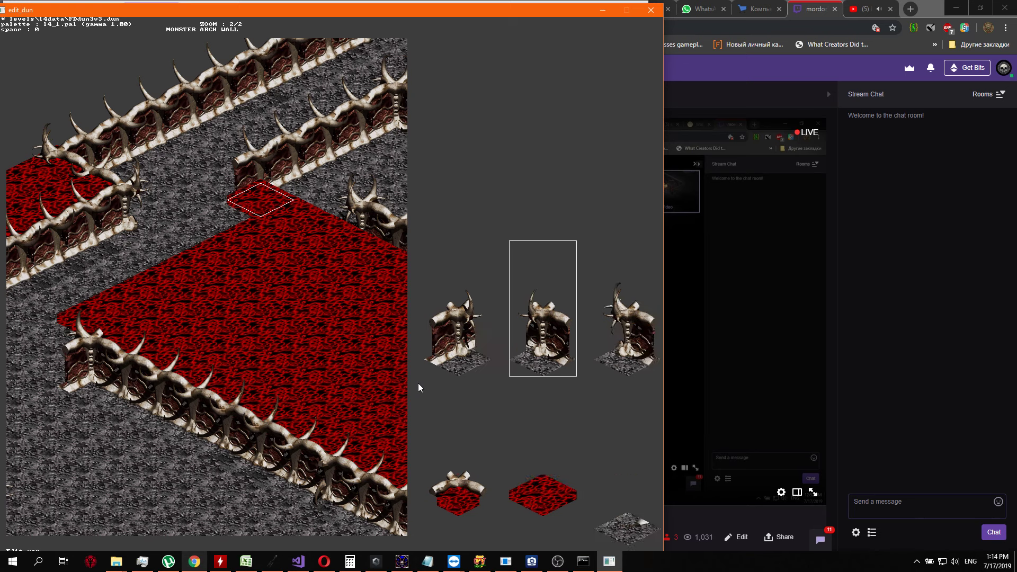
{"action": "key", "text": "Return"}
{"action": "key", "text": "Return"}
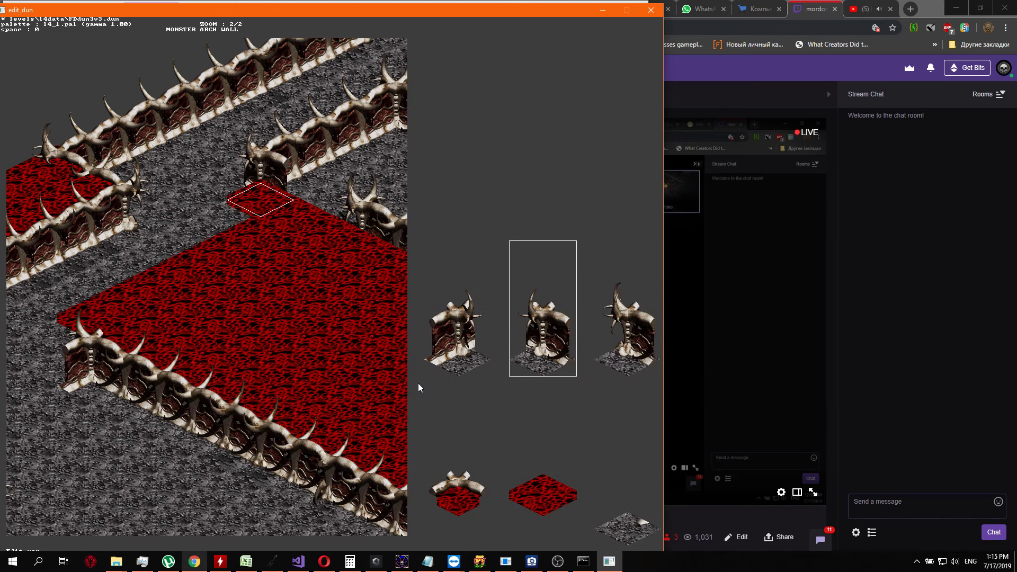
Swap the inner wall's southwest end piece for the neighbouring variant with a slimmer bone pillar and a tall horn
{"action": "key", "text": "Right"}
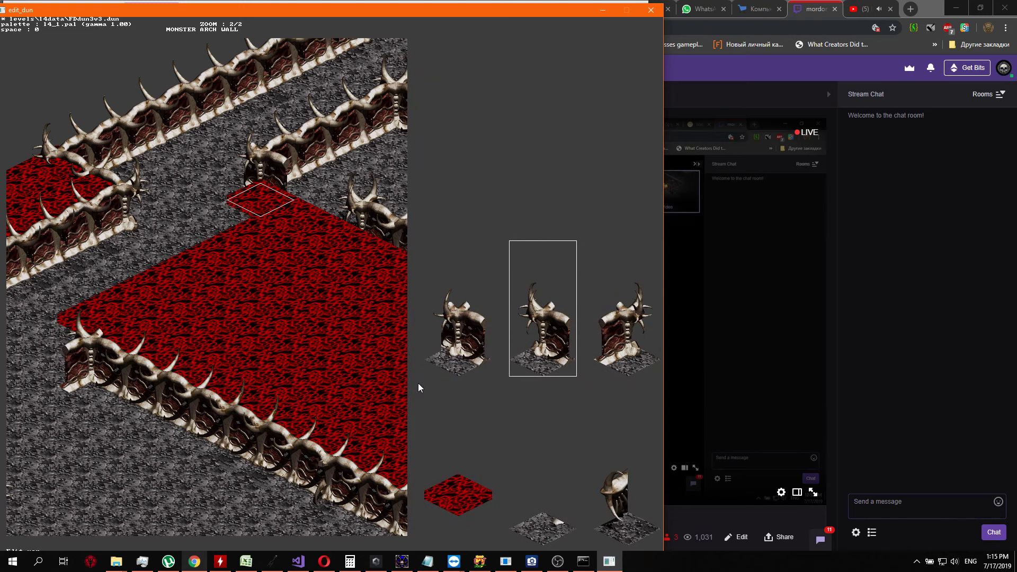
{"action": "key", "text": "Return"}
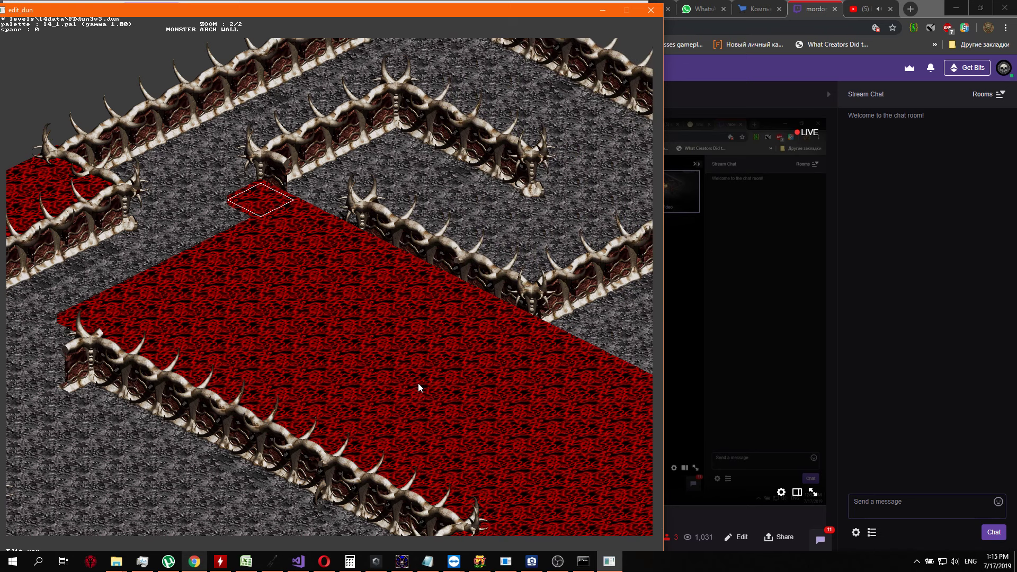
Place the first segment of a new bone wall running northeast from the west corner of the long southern wall
{"action": "key", "text": "Right"}
{"action": "key", "text": "Right"}
{"action": "key", "text": "Down"}
{"action": "key", "text": "Down"}
{"action": "key", "text": "Down"}
{"action": "key", "text": "Down"}
{"action": "key", "text": "Down"}
{"action": "key", "text": "Down"}
{"action": "key", "text": "Down"}
{"action": "key", "text": "Down"}
{"action": "key", "text": "Right"}
{"action": "key", "text": "Up"}
{"action": "key", "text": "Down"}
{"action": "key", "text": "Return"}
{"action": "key", "text": "Return"}
{"action": "key", "text": "Up"}
{"action": "key", "text": "Return"}
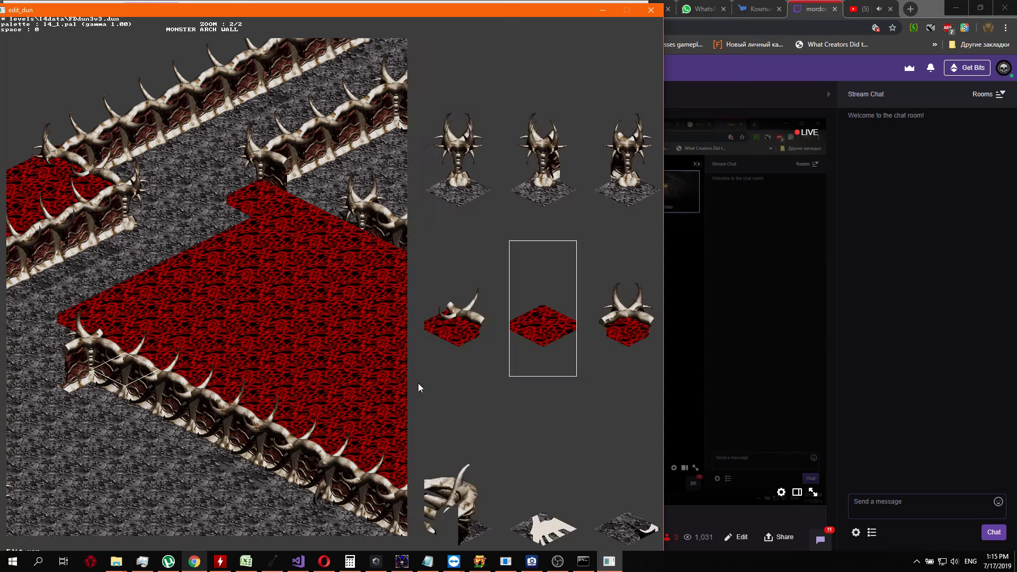
{"action": "key", "text": "Up"}
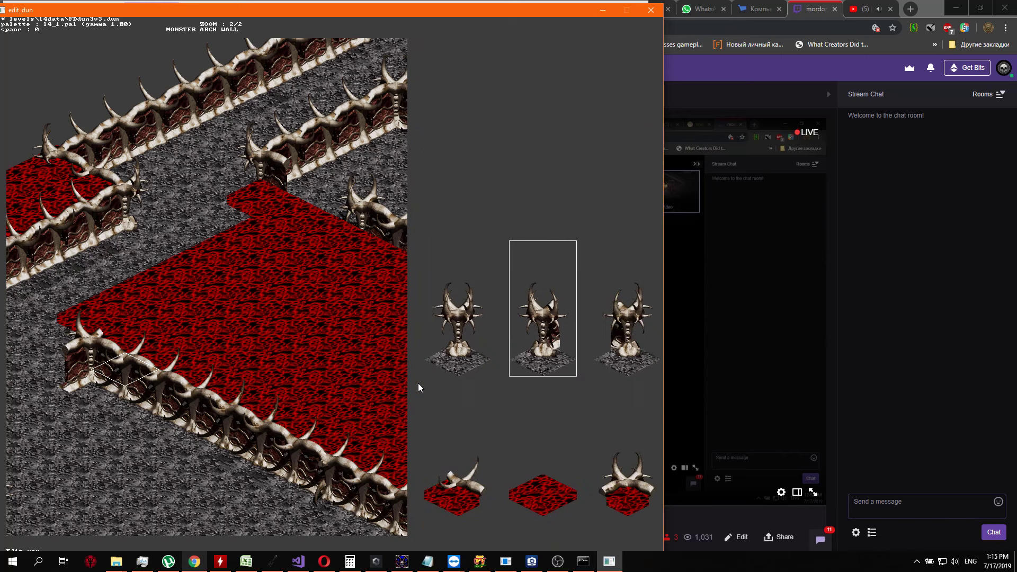
{"action": "key", "text": "Left"}
{"action": "key", "text": "Left"}
{"action": "key", "text": "Left"}
{"action": "key", "text": "Return"}
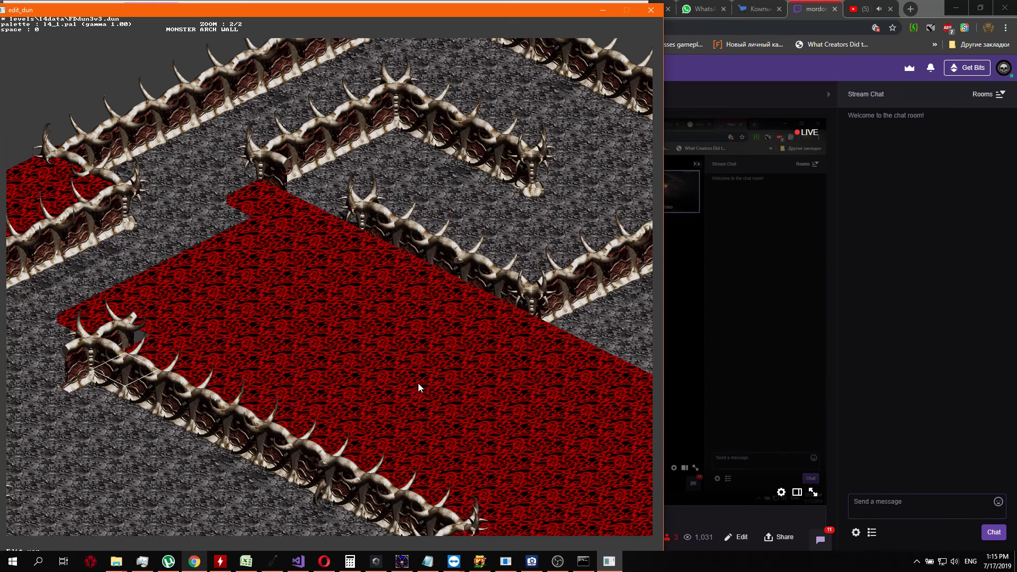
Turn the two westernmost red tiles outside the new wall line into grey floor
{"action": "key", "text": "Left"}
{"action": "key", "text": "Return"}
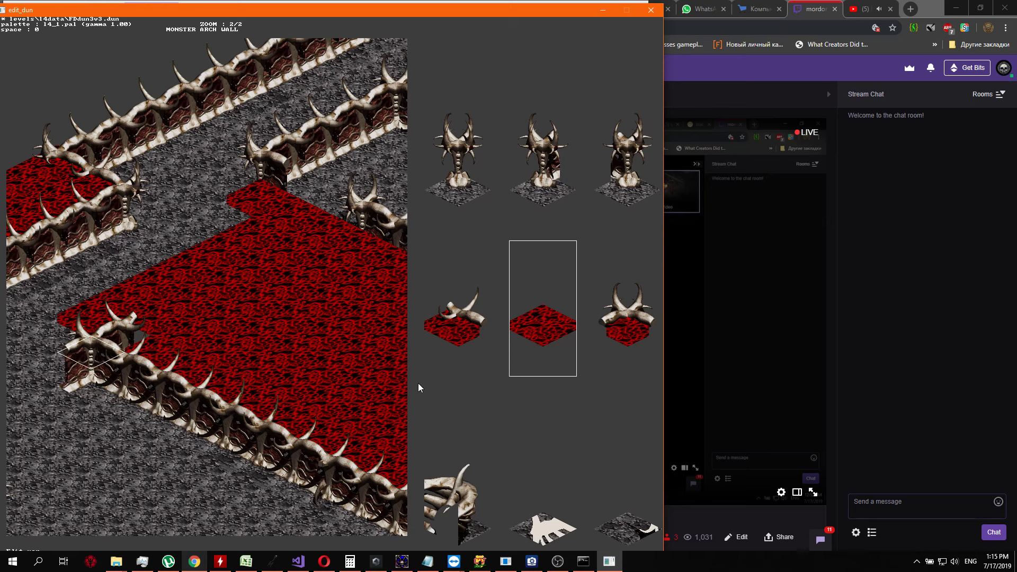
{"action": "key", "text": "Right"}
{"action": "key", "text": "Right"}
{"action": "key", "text": "Up"}
{"action": "key", "text": "Return"}
{"action": "key", "text": "Up"}
{"action": "key", "text": "Return"}
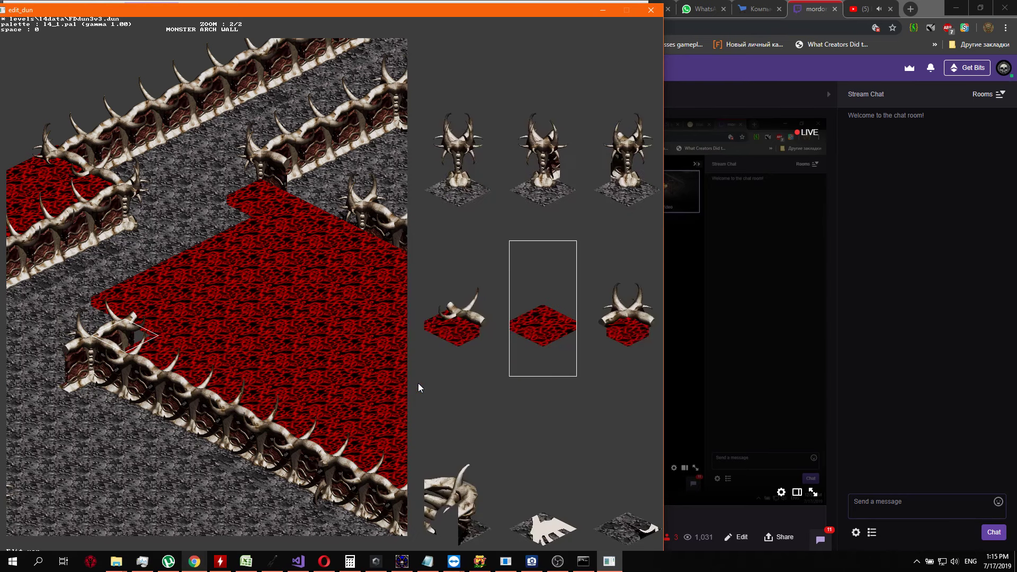
{"action": "key", "text": "Right"}
{"action": "key", "text": "Return"}
Continue the grey floor northeast over the third, fourth and fifth red tiles outside the new wall line
{"action": "key", "text": "Up"}
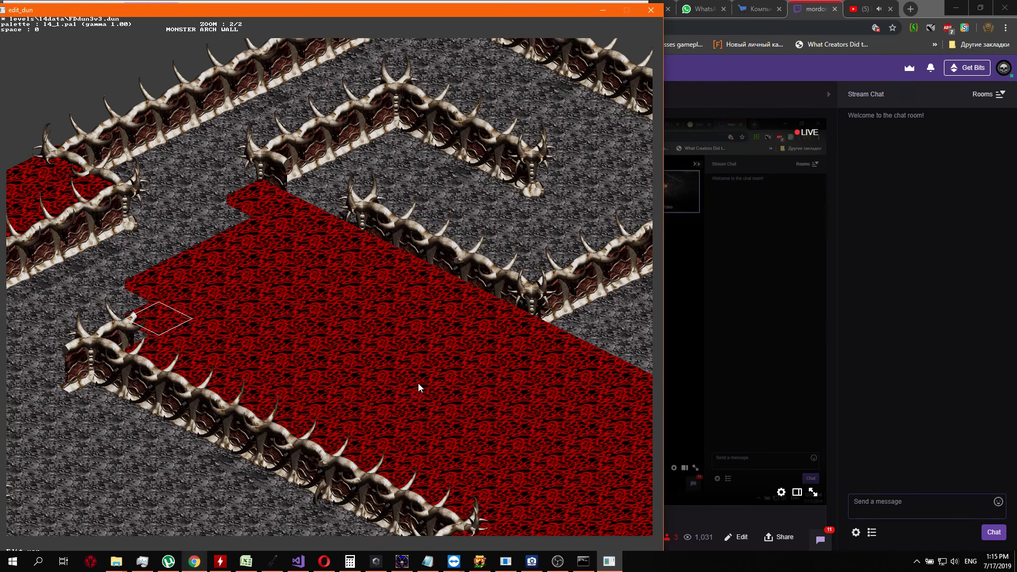
{"action": "key", "text": "Return"}
{"action": "key", "text": "Return"}
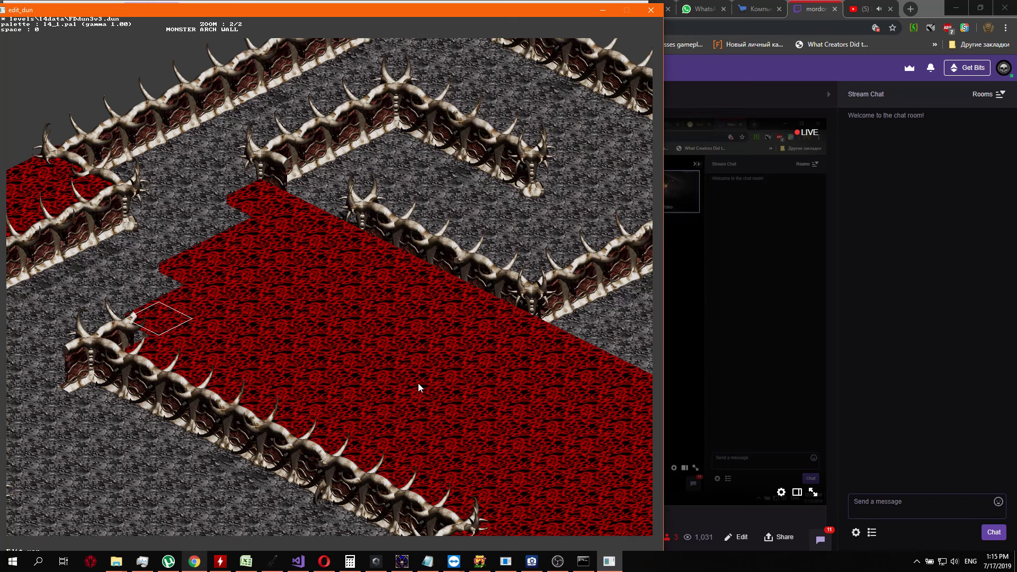
{"action": "key", "text": "Up"}
{"action": "key", "text": "Return"}
{"action": "key", "text": "Right"}
{"action": "key", "text": "Right"}
{"action": "key", "text": "Up"}
{"action": "key", "text": "Return"}
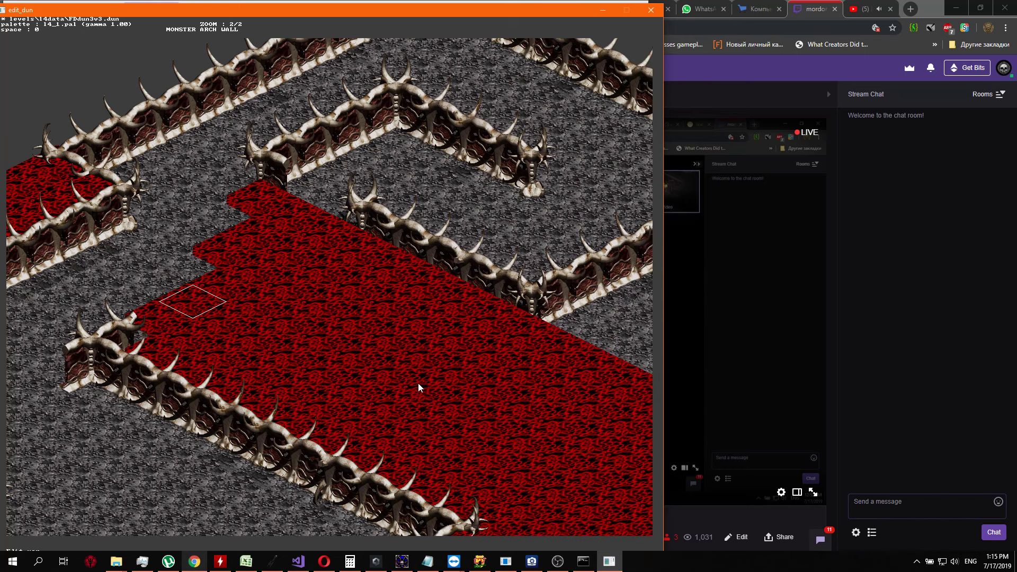
{"action": "key", "text": "Up"}
{"action": "key", "text": "Return"}
{"action": "key", "text": "Up"}
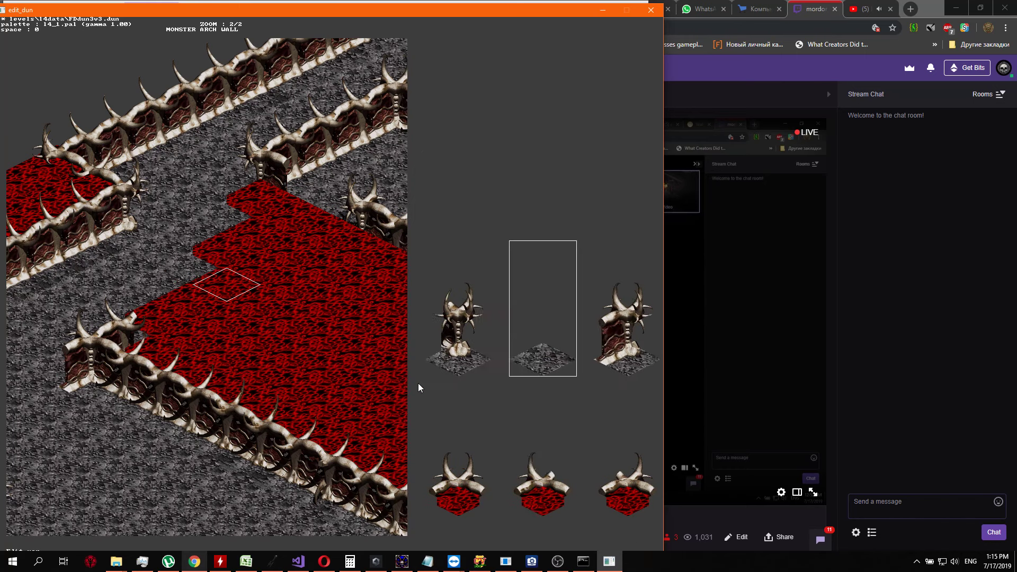
{"action": "key", "text": "Return"}
Add a second bone wall segment northeast of the first along the trimmed edge of the red region
{"action": "key", "text": "Right"}
{"action": "key", "text": "Down"}
{"action": "key", "text": "Down"}
{"action": "key", "text": "Down"}
{"action": "key", "text": "Down"}
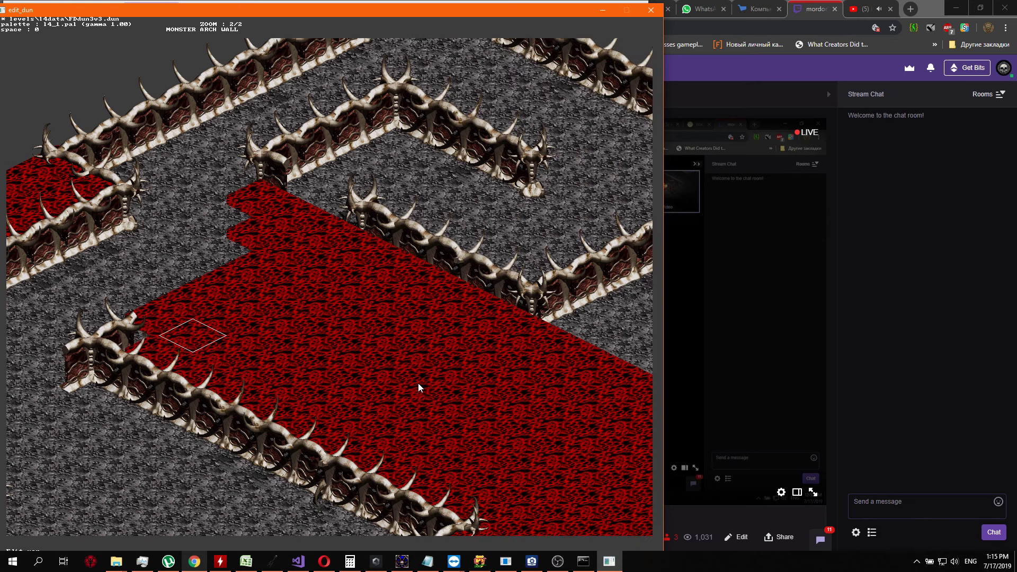
{"action": "key", "text": "Return"}
{"action": "key", "text": "Return"}
{"action": "key", "text": "Up"}
{"action": "key", "text": "Return"}
{"action": "key", "text": "Up"}
{"action": "key", "text": "Left"}
{"action": "key", "text": "Left"}
{"action": "key", "text": "Left"}
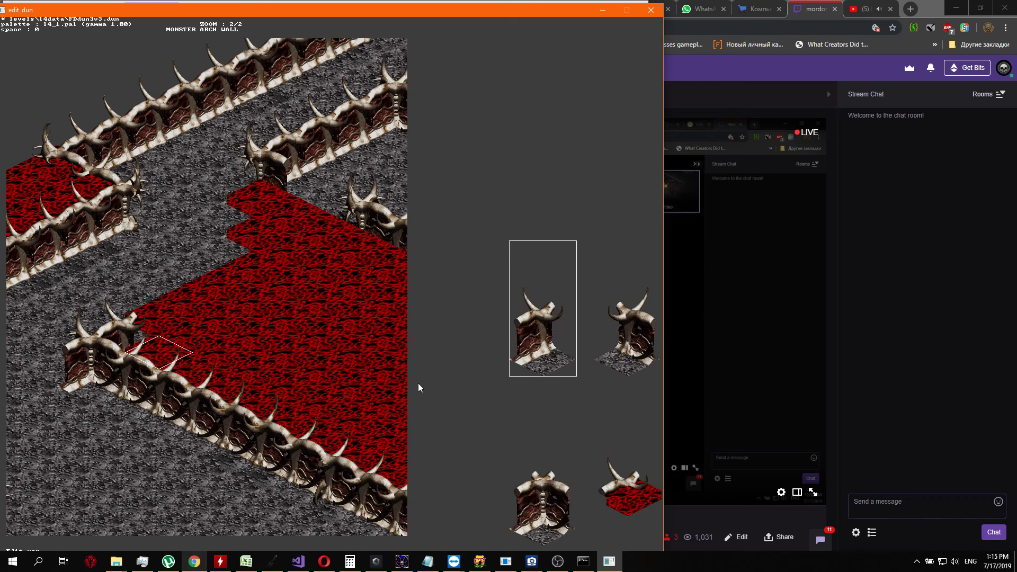
{"action": "key", "text": "Return"}
Extend the new northwest wall by a third bone segment
{"action": "key", "text": "Up"}
{"action": "key", "text": "Return"}
{"action": "key", "text": "Down"}
{"action": "key", "text": "Down"}
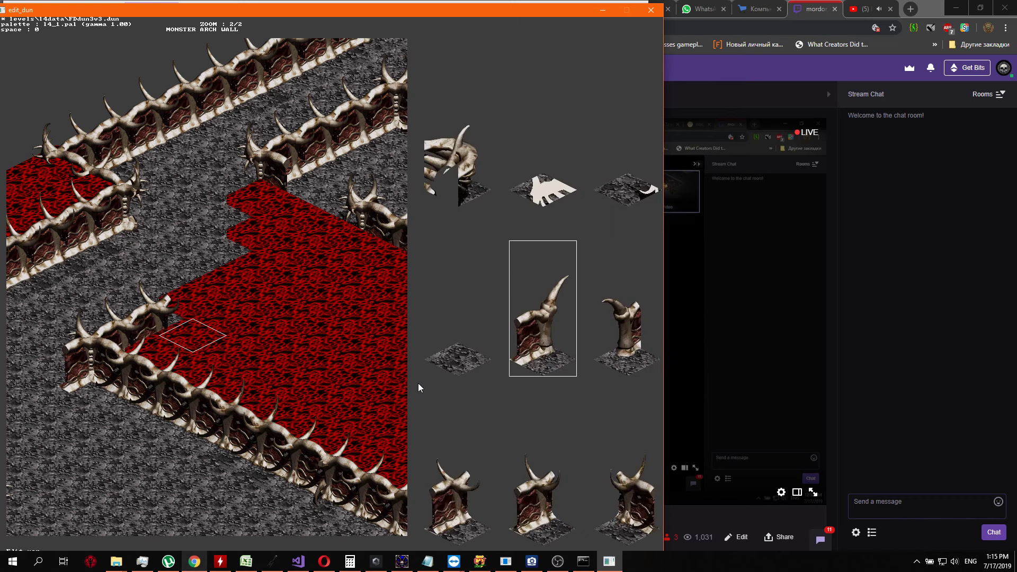
{"action": "key", "text": "Down"}
{"action": "key", "text": "Return"}
Add a fourth bone segment to the northeast end of the new wall
{"action": "key", "text": "Up"}
{"action": "key", "text": "Return"}
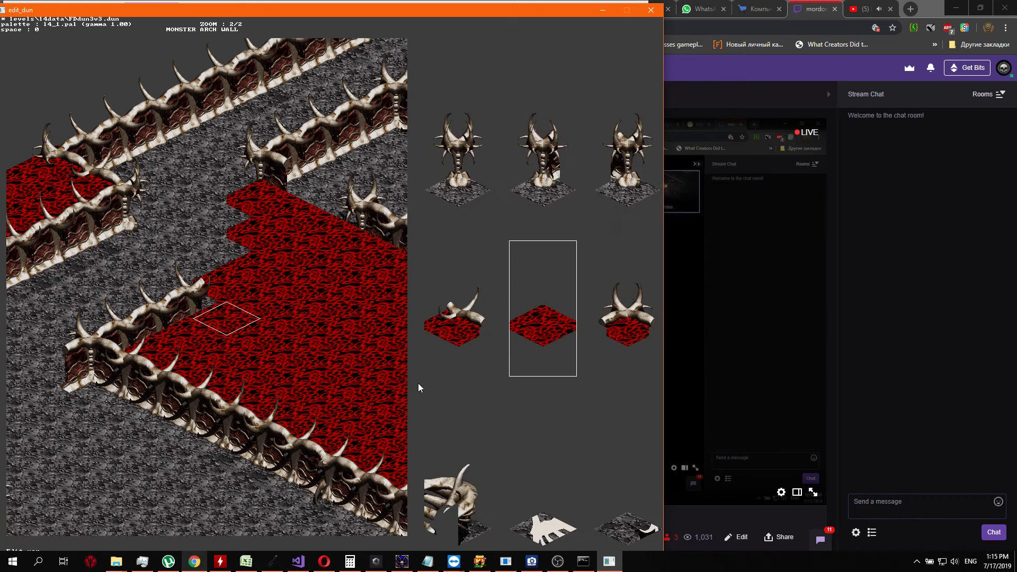
{"action": "key", "text": "Up"}
{"action": "key", "text": "Left"}
{"action": "key", "text": "Left"}
{"action": "key", "text": "Left"}
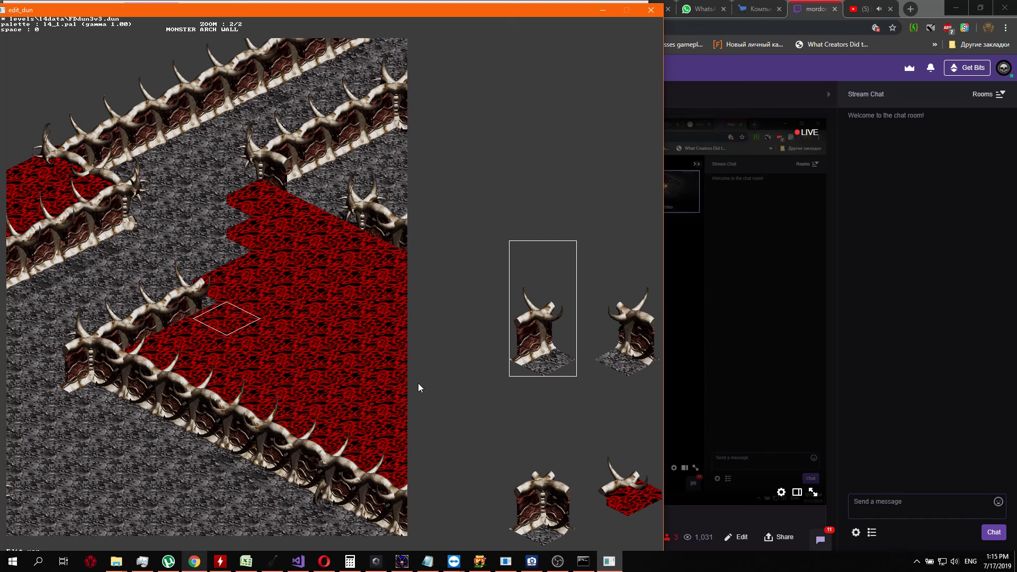
{"action": "key", "text": "Return"}
Continue the new wall across the red region with a fifth bone segment
{"action": "key", "text": "Up"}
{"action": "key", "text": "Return"}
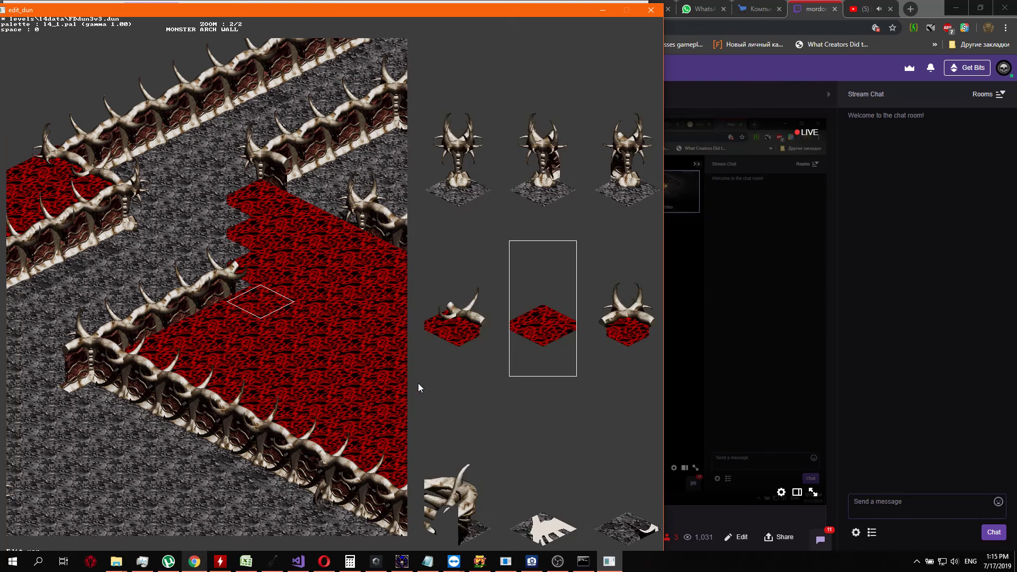
{"action": "key", "text": "Right"}
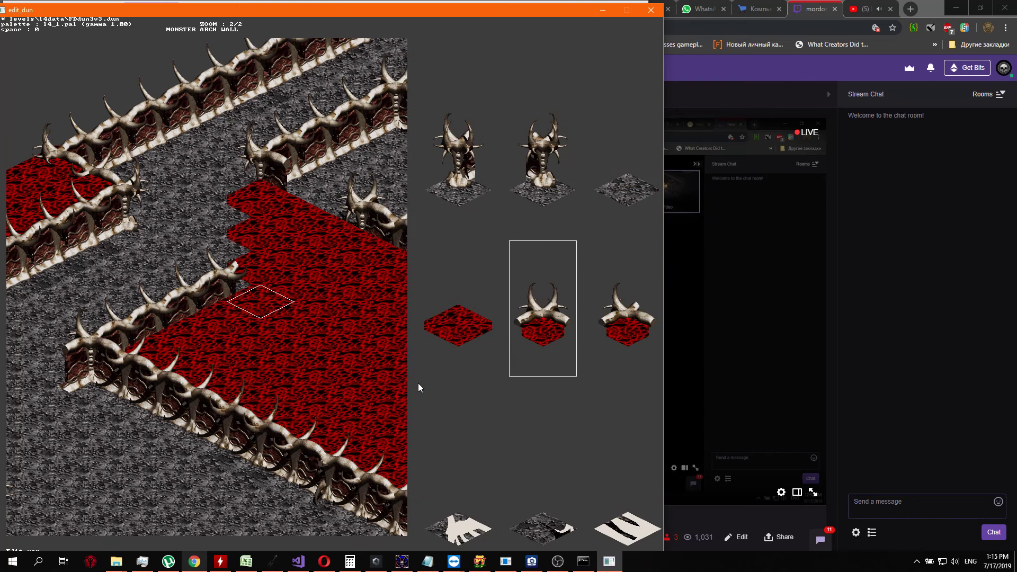
{"action": "key", "text": "Down"}
{"action": "key", "text": "Down"}
{"action": "key", "text": "Down"}
{"action": "key", "text": "Left"}
{"action": "key", "text": "Left"}
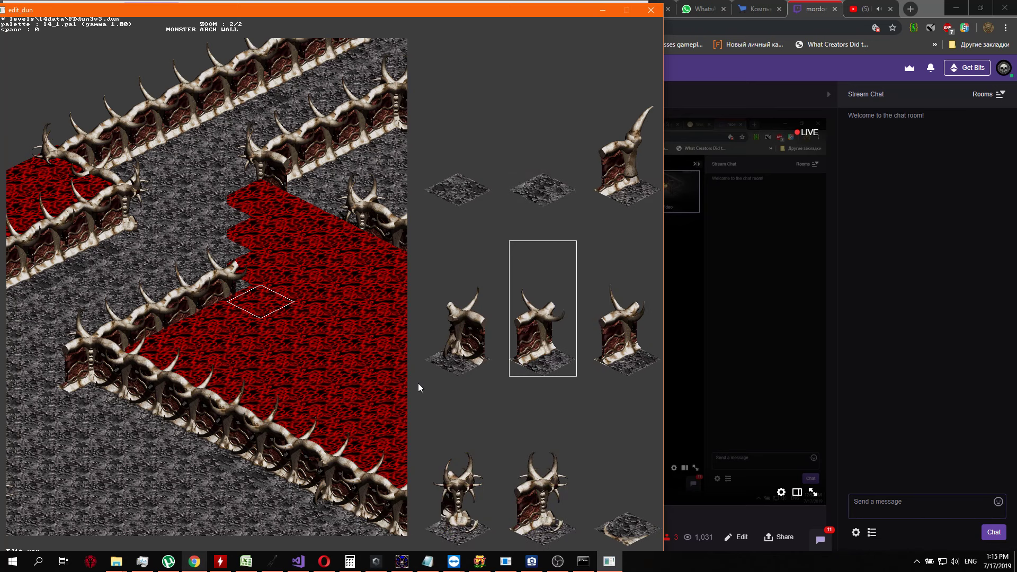
{"action": "key", "text": "Return"}
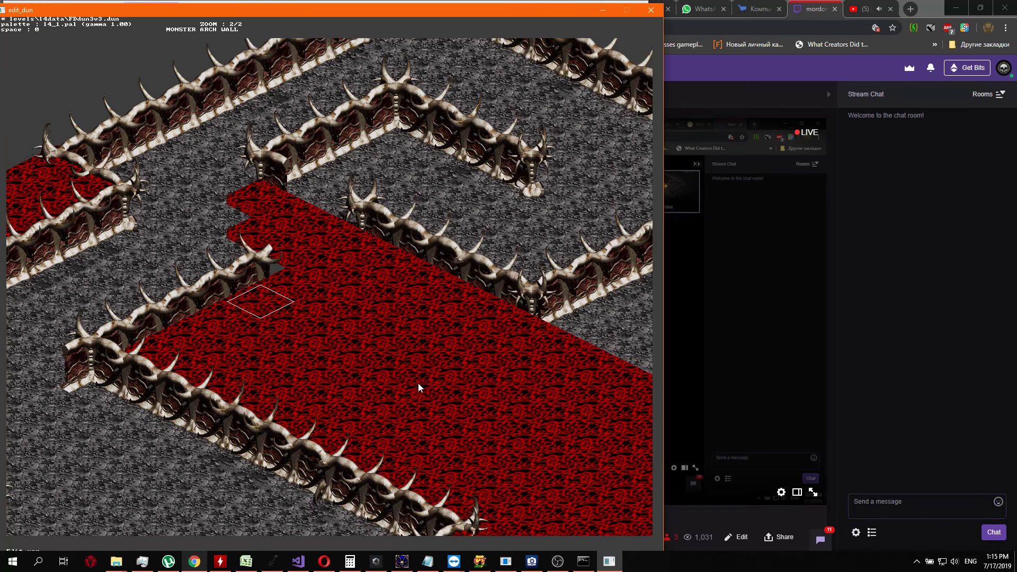
Extend the new wall northeast with a sixth segment, using the variant without a tall horn
{"action": "key", "text": "Up"}
{"action": "key", "text": "Return"}
{"action": "key", "text": "Up"}
{"action": "key", "text": "Up"}
{"action": "key", "text": "Up"}
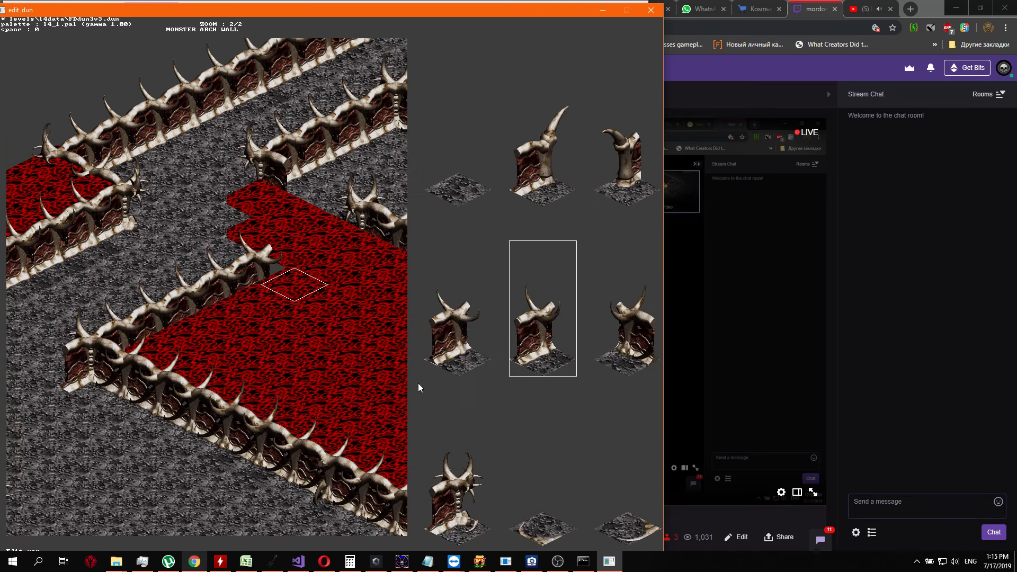
{"action": "key", "text": "Left"}
{"action": "key", "text": "Left"}
{"action": "key", "text": "Left"}
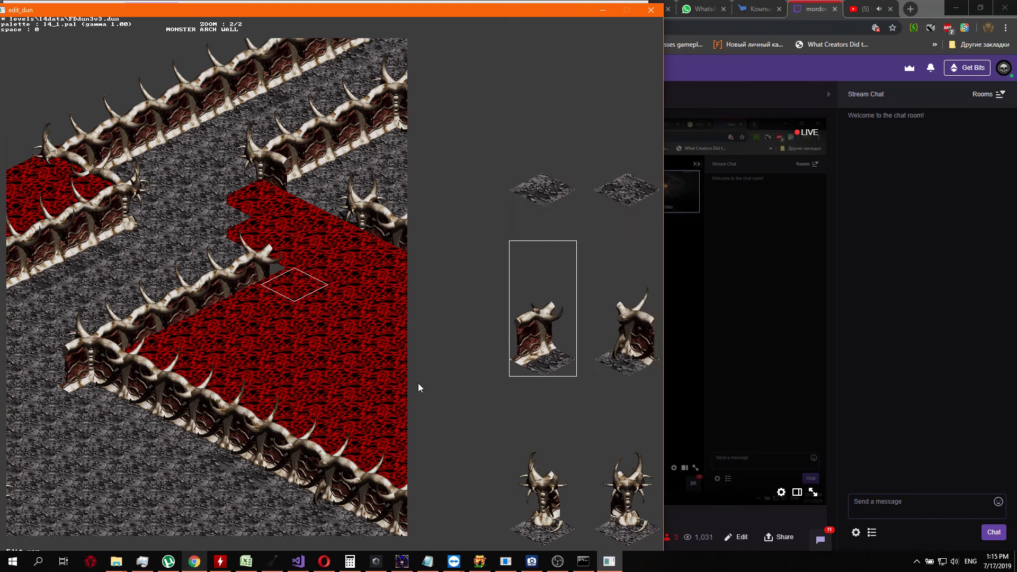
{"action": "key", "text": "Return"}
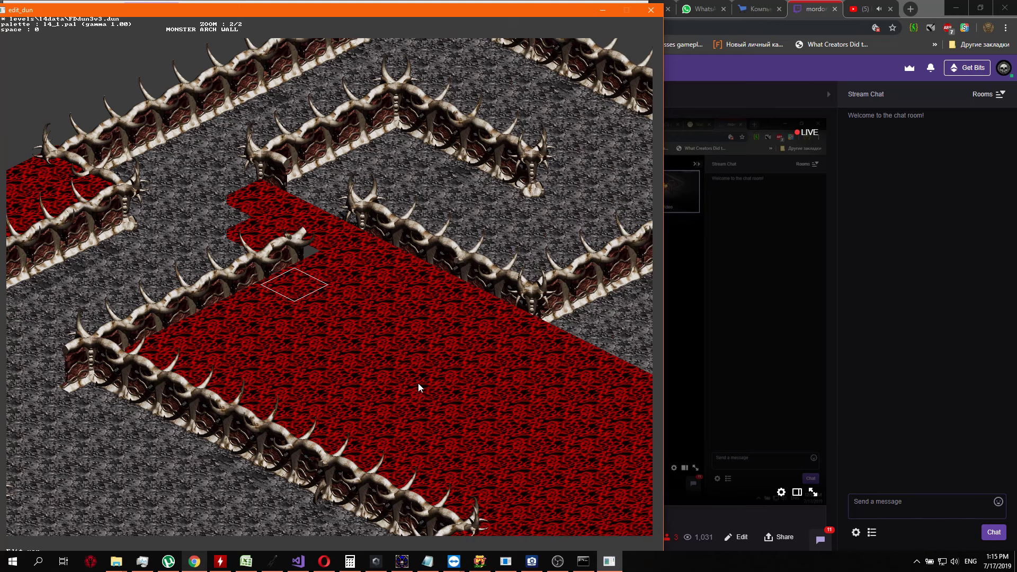
Place the seventh wall segment to join the new wall to the horned corner pillar at the red region's north end
{"action": "key", "text": "Up"}
{"action": "key", "text": "Tab"}
{"action": "key", "text": "Up"}
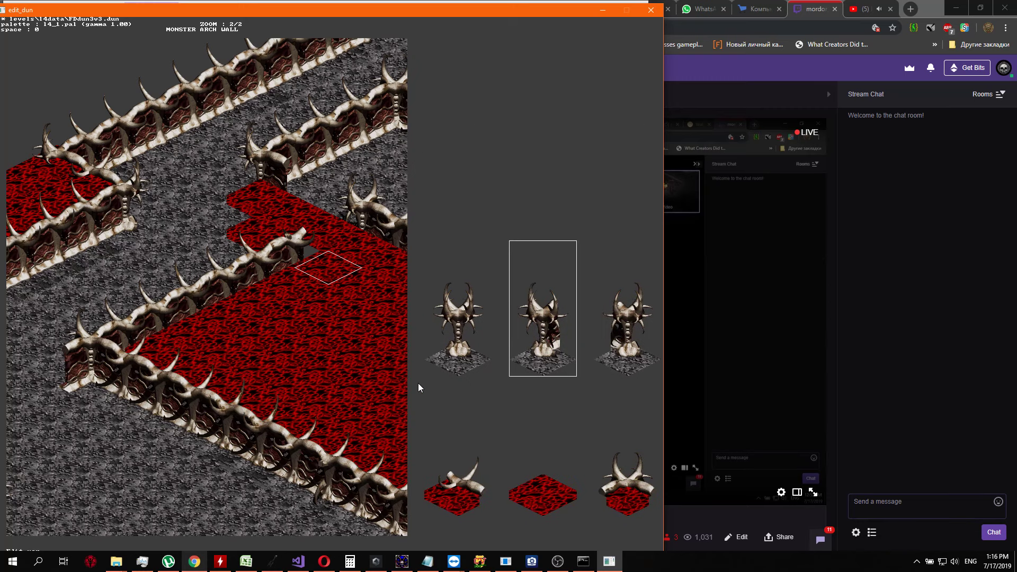
{"action": "key", "text": "Left"}
{"action": "key", "text": "Left"}
{"action": "key", "text": "Left"}
{"action": "key", "text": "Return"}
Replace the lower protruding red tile just outside the new wall with grey floor
{"action": "key", "text": "Up"}
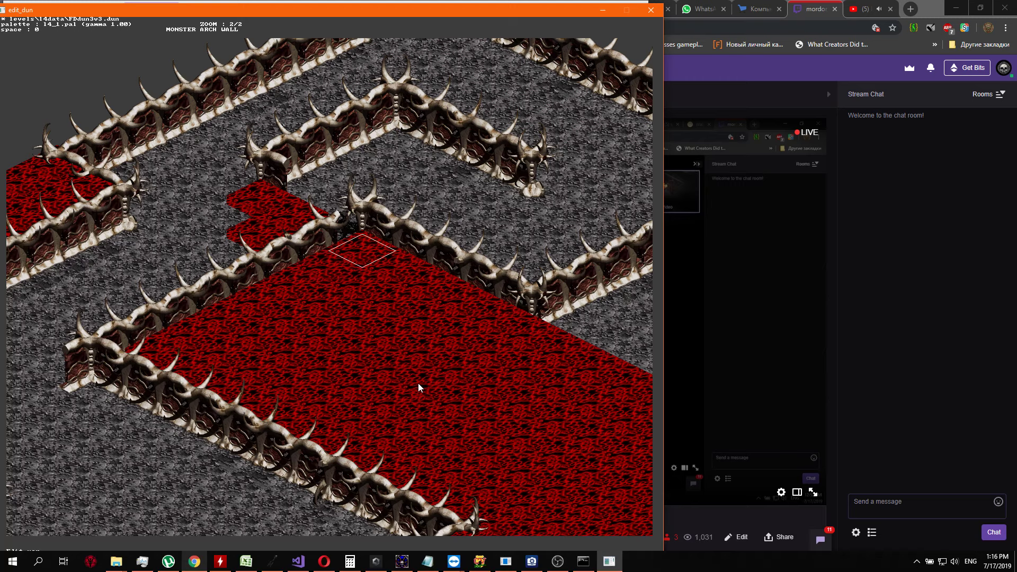
{"action": "key", "text": "Left"}
{"action": "key", "text": "Left"}
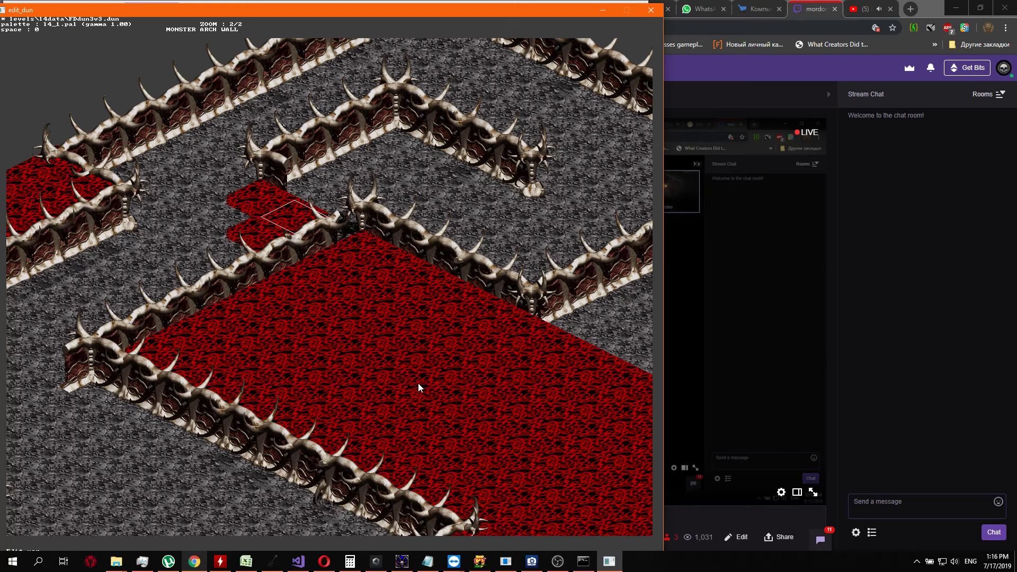
{"action": "key", "text": "Right"}
{"action": "key", "text": "Down"}
{"action": "key", "text": "Down"}
{"action": "key", "text": "Return"}
{"action": "key", "text": "Up"}
{"action": "key", "text": "Right"}
{"action": "key", "text": "Right"}
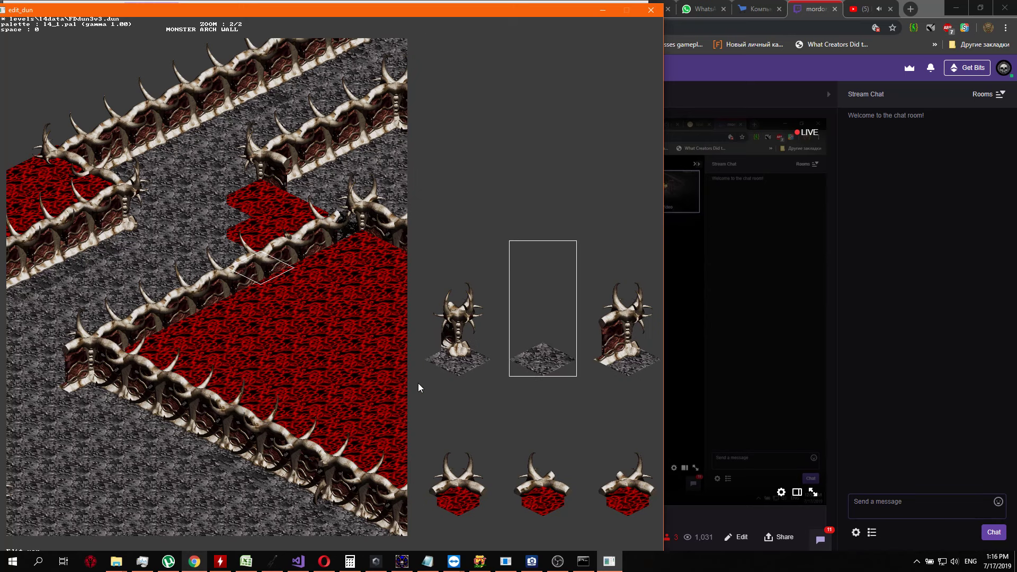
{"action": "key", "text": "Return"}
Replace the remaining protruding red tiles outside the new northwest wall with plain grey floor
{"action": "key", "text": "Up"}
{"action": "key", "text": "Return"}
{"action": "key", "text": "Right"}
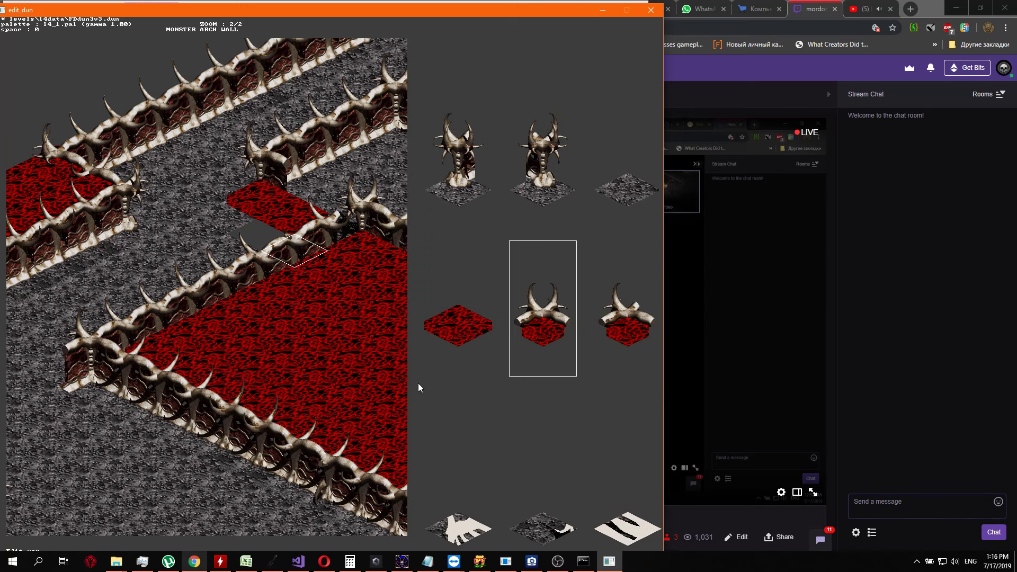
{"action": "key", "text": "Up"}
{"action": "key", "text": "Right"}
{"action": "key", "text": "Return"}
{"action": "key", "text": "Left"}
{"action": "key", "text": "Return"}
{"action": "key", "text": "Right"}
{"action": "key", "text": "Up"}
{"action": "key", "text": "Right"}
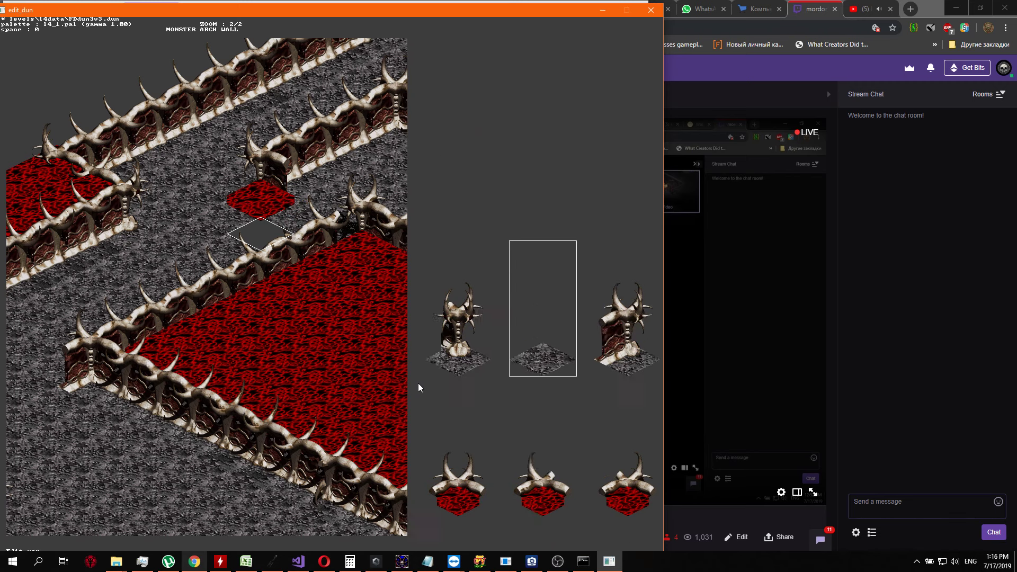
{"action": "key", "text": "Return"}
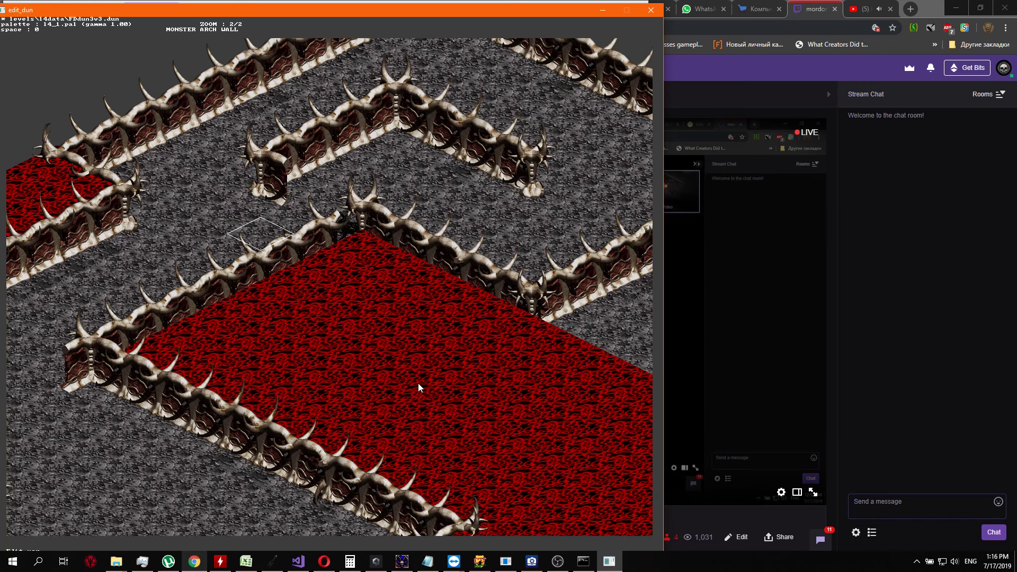
Place a bone wall segment on the grey floor directly southwest of the red region's western horned corner
{"action": "key", "text": "Down"}
{"action": "key", "text": "Left"}
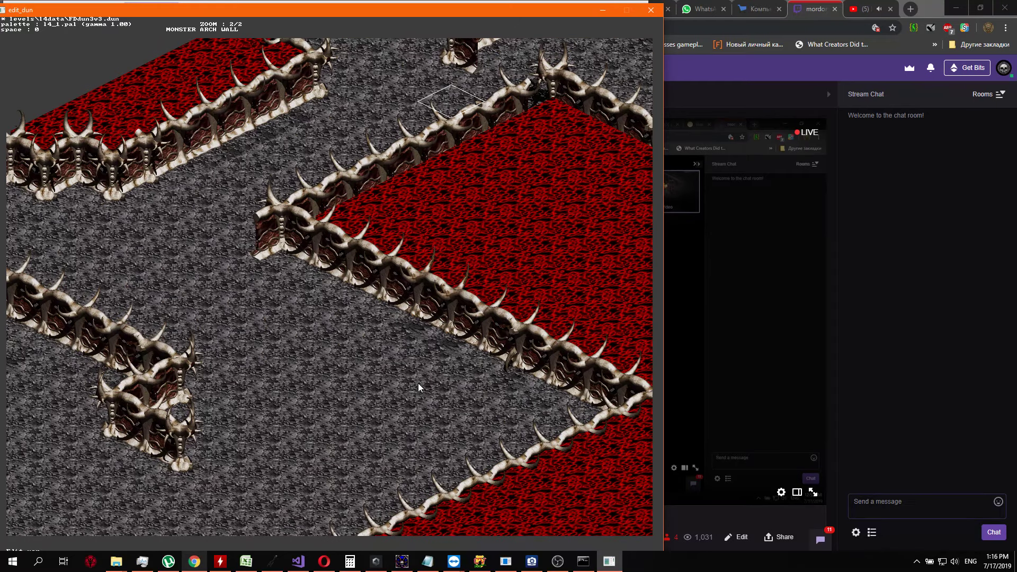
{"action": "key", "text": "Left"}
{"action": "key", "text": "Left"}
{"action": "key", "text": "Left"}
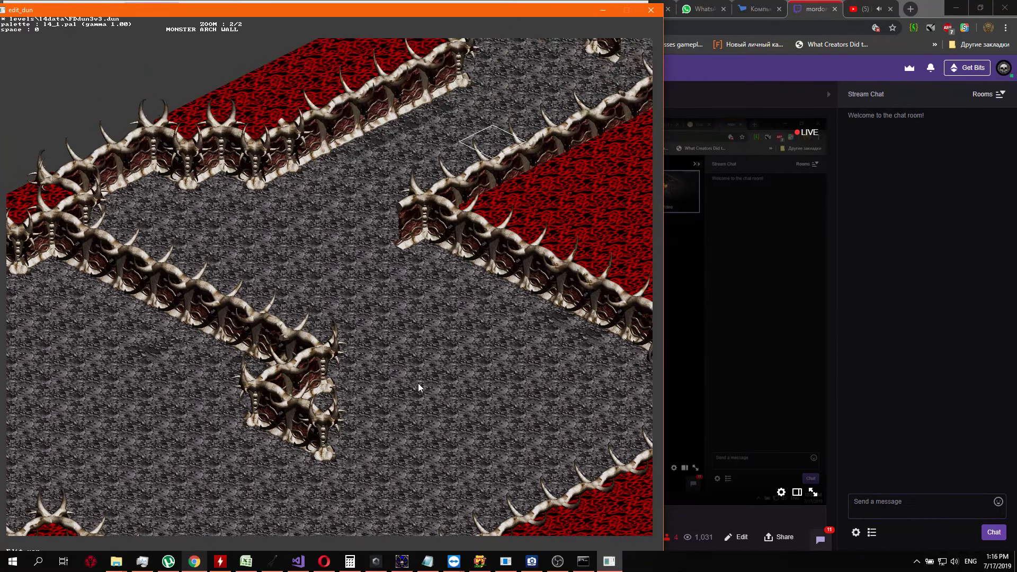
{"action": "key", "text": "Down"}
{"action": "key", "text": "Down"}
{"action": "key", "text": "Right"}
{"action": "key", "text": "Down"}
{"action": "key", "text": "Right"}
{"action": "key", "text": "Down"}
{"action": "key", "text": "Right"}
{"action": "key", "text": "Down"}
{"action": "key", "text": "Left"}
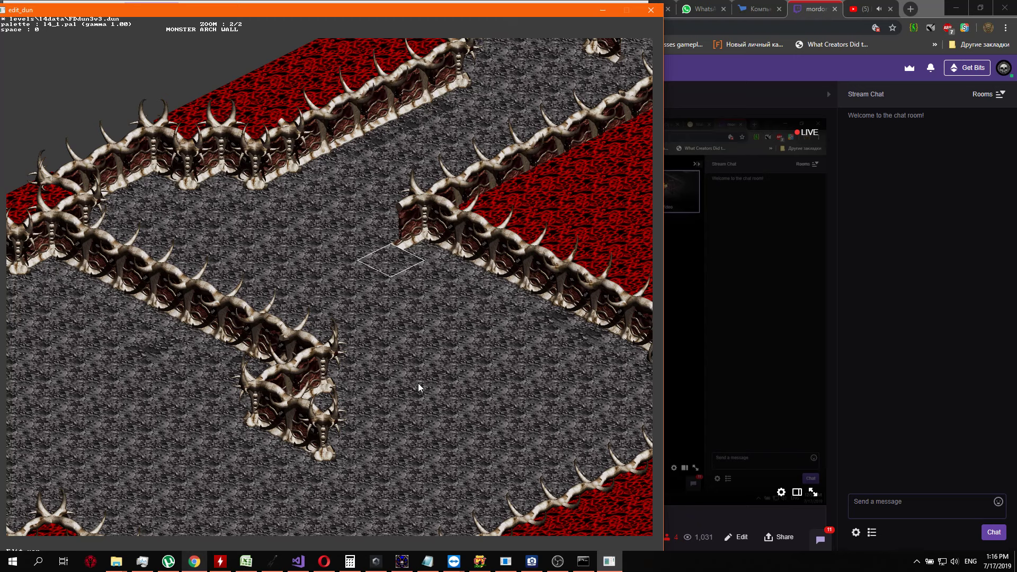
{"action": "key", "text": "Return"}
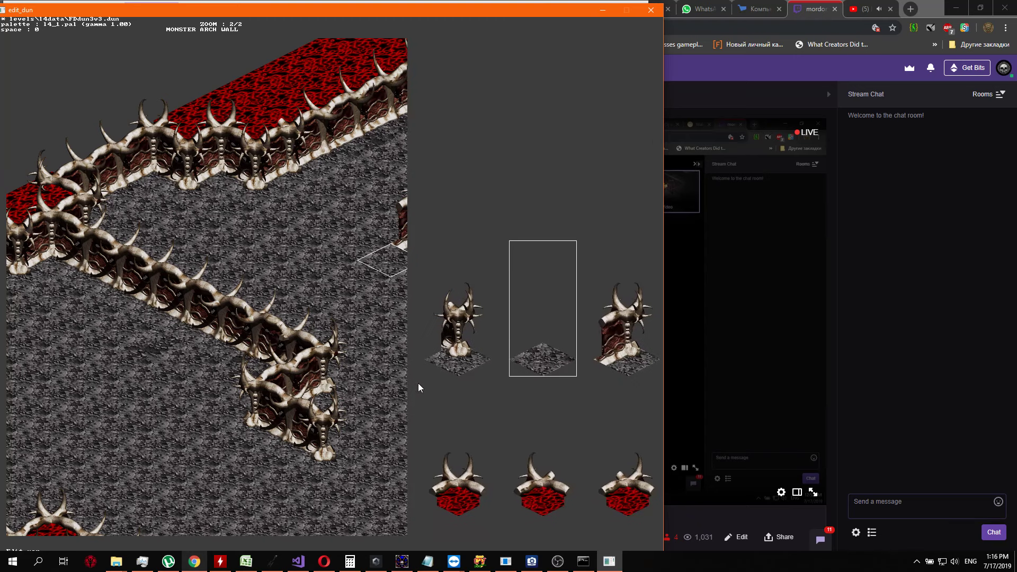
{"action": "key", "text": "Left"}
{"action": "key", "text": "Left"}
{"action": "key", "text": "Left"}
{"action": "key", "text": "Left"}
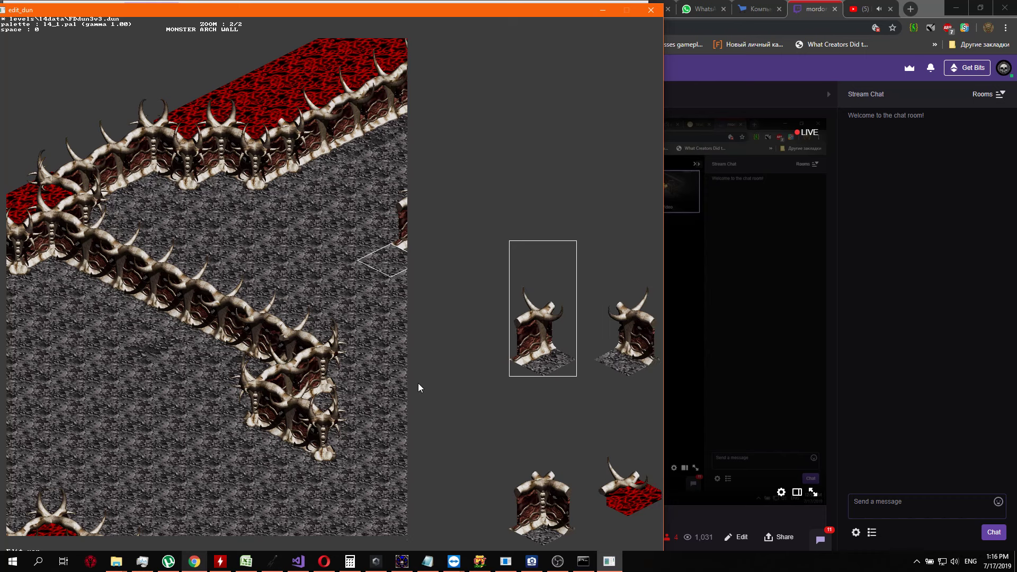
{"action": "key", "text": "Return"}
Extend the wall from the western corner southwest across the grey floor with a second bone segment
{"action": "key", "text": "Down"}
{"action": "key", "text": "Return"}
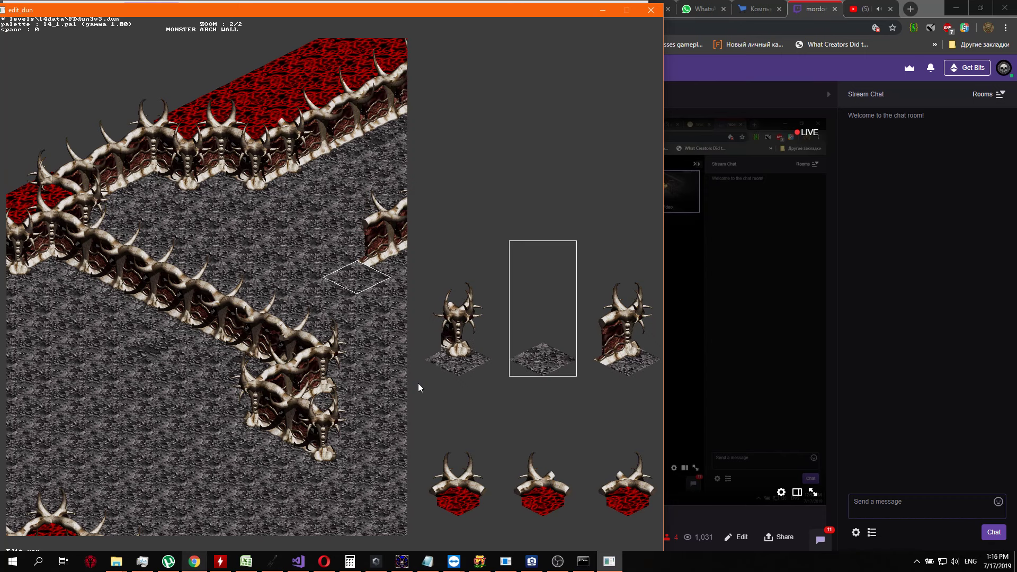
{"action": "key", "text": "Left"}
{"action": "key", "text": "Left"}
{"action": "key", "text": "Left"}
{"action": "key", "text": "Left"}
{"action": "key", "text": "Return"}
Add a third bone wall segment to carry the wall further southwest towards the diagonal wall
{"action": "key", "text": "Down"}
{"action": "key", "text": "Return"}
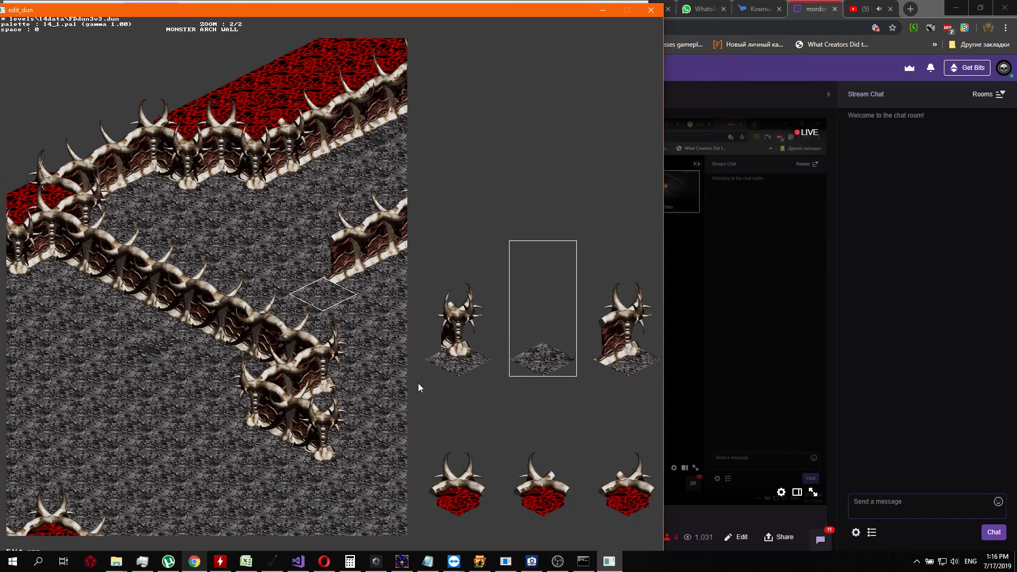
{"action": "key", "text": "Left"}
{"action": "key", "text": "Left"}
{"action": "key", "text": "Left"}
{"action": "key", "text": "Left"}
{"action": "key", "text": "Return"}
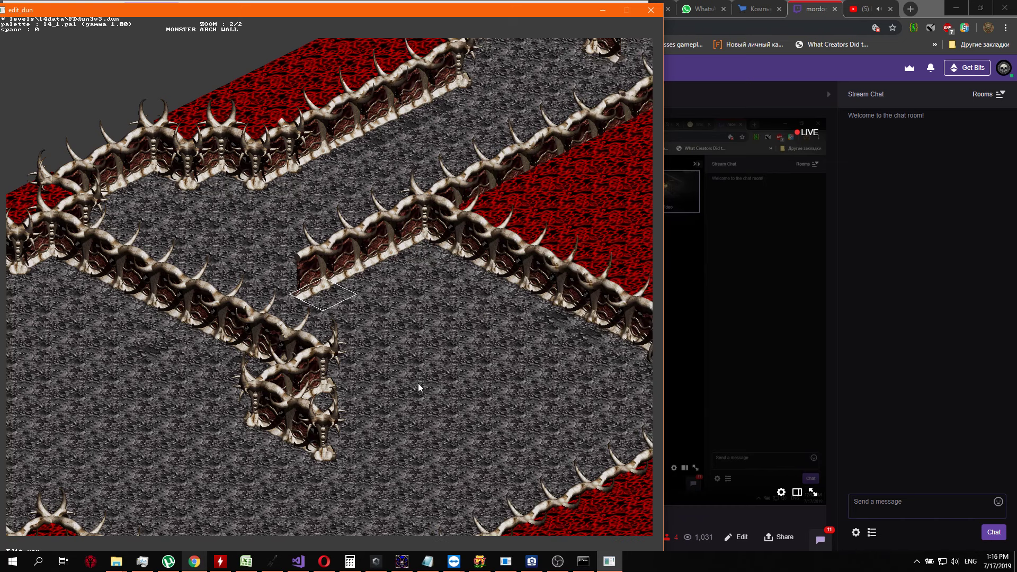
Add a fourth bone wall segment at the southwest end of the connecting wall
{"action": "key", "text": "Down"}
{"action": "key", "text": "Return"}
{"action": "key", "text": "Left"}
{"action": "key", "text": "Left"}
{"action": "key", "text": "Left"}
{"action": "key", "text": "Left"}
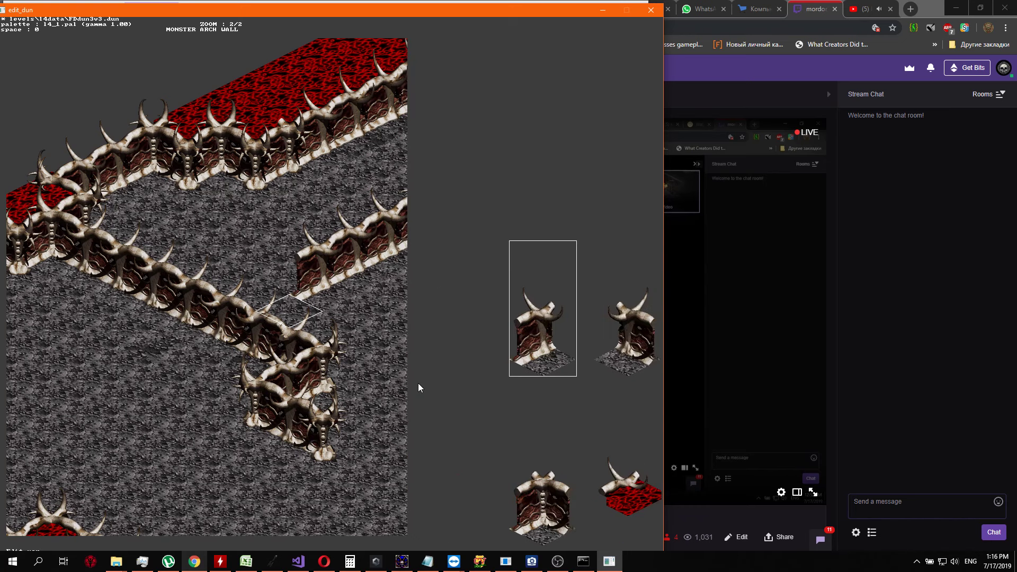
{"action": "key", "text": "Return"}
Close the gap to the existing diagonal wall with a fifth bone wall segment
{"action": "key", "text": "Down"}
{"action": "key", "text": "Return"}
{"action": "key", "text": "Left"}
{"action": "key", "text": "Left"}
{"action": "key", "text": "Left"}
{"action": "key", "text": "Left"}
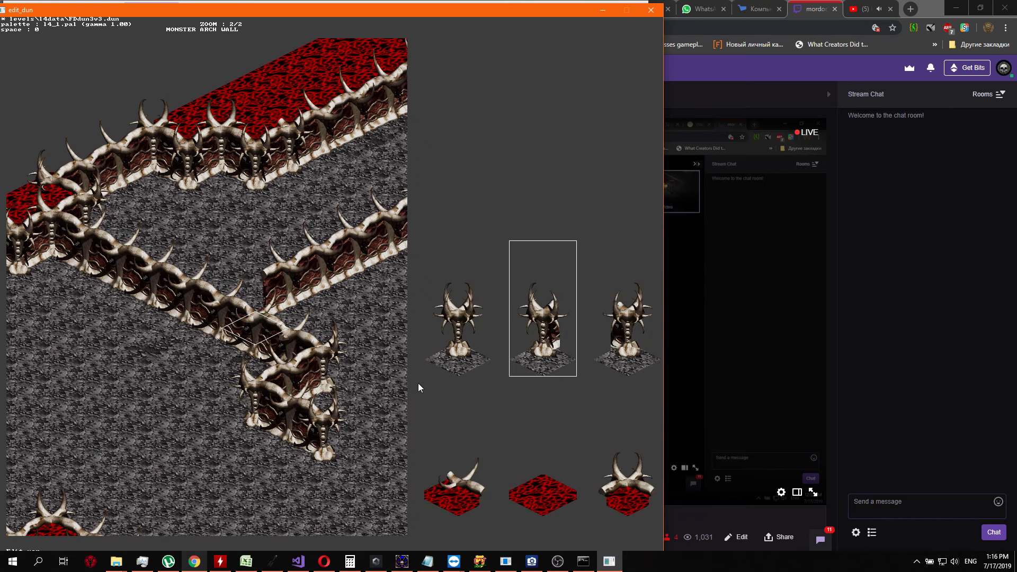
{"action": "key", "text": "Return"}
Replace the diagonal wall tile where the connecting wall meets it with a horned pillar junction piece
{"action": "key", "text": "Down"}
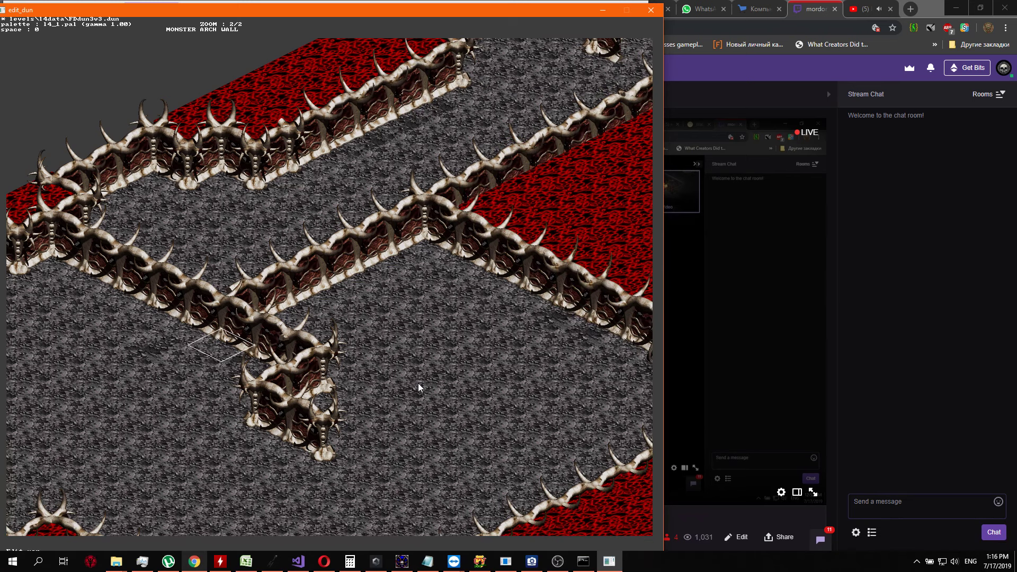
{"action": "key", "text": "Return"}
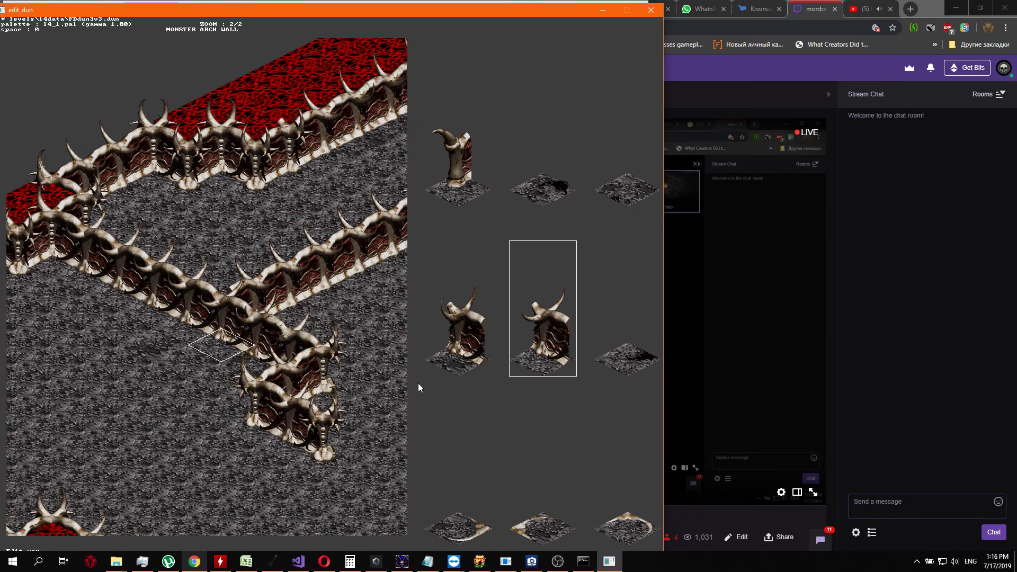
{"action": "key", "text": "Right"}
{"action": "key", "text": "Right"}
{"action": "key", "text": "Right"}
{"action": "key", "text": "Right"}
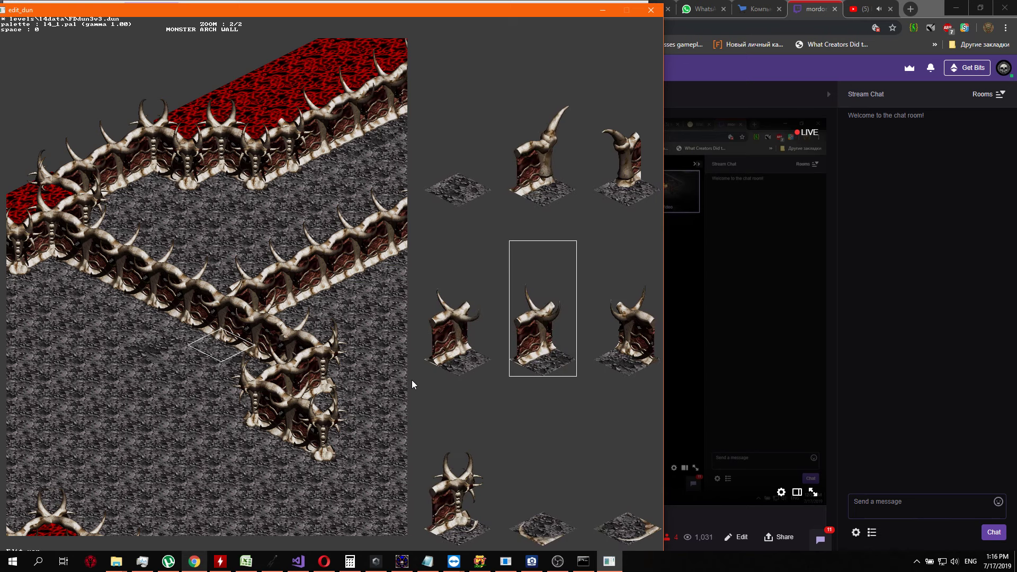
{"action": "key", "text": "Right"}
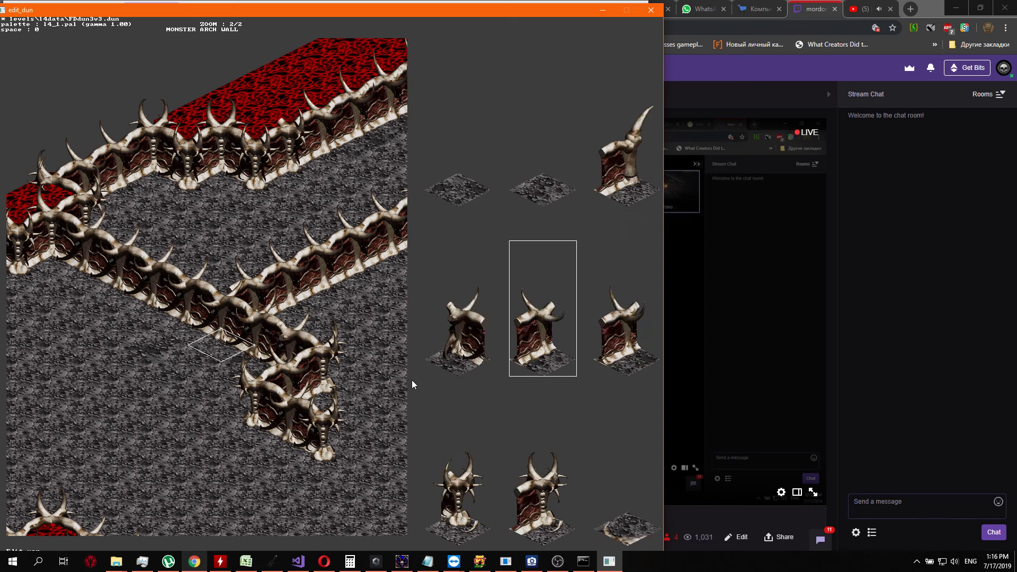
{"action": "key", "text": "Right"}
{"action": "key", "text": "Left"}
{"action": "key", "text": "Left"}
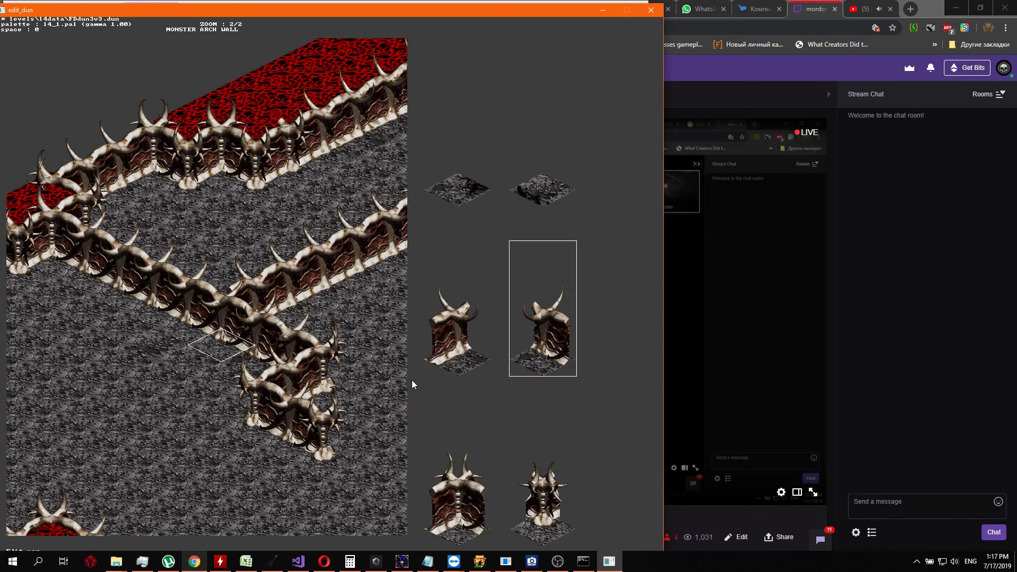
{"action": "key", "text": "Right"}
{"action": "key", "text": "Right"}
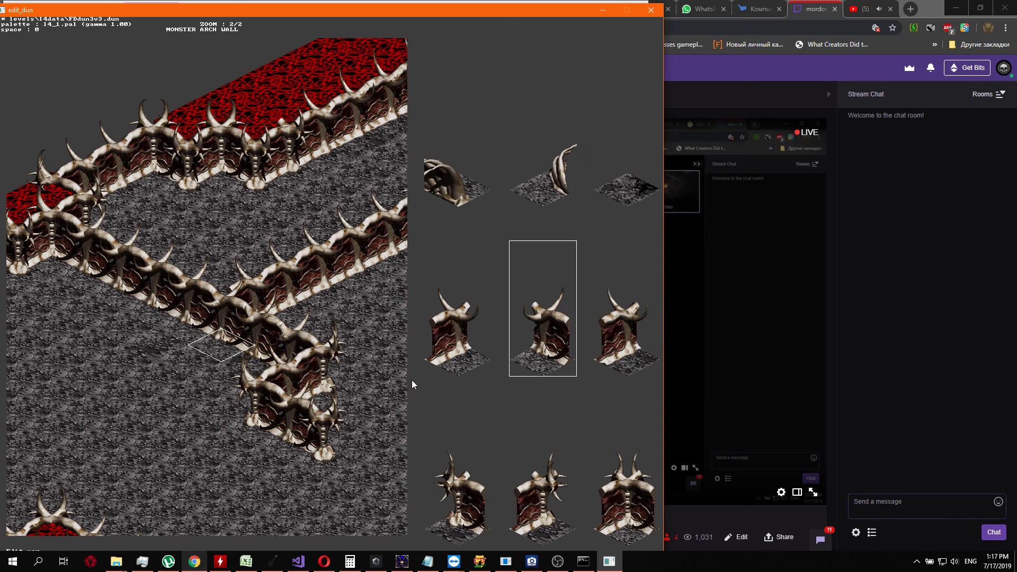
{"action": "key", "text": "Left"}
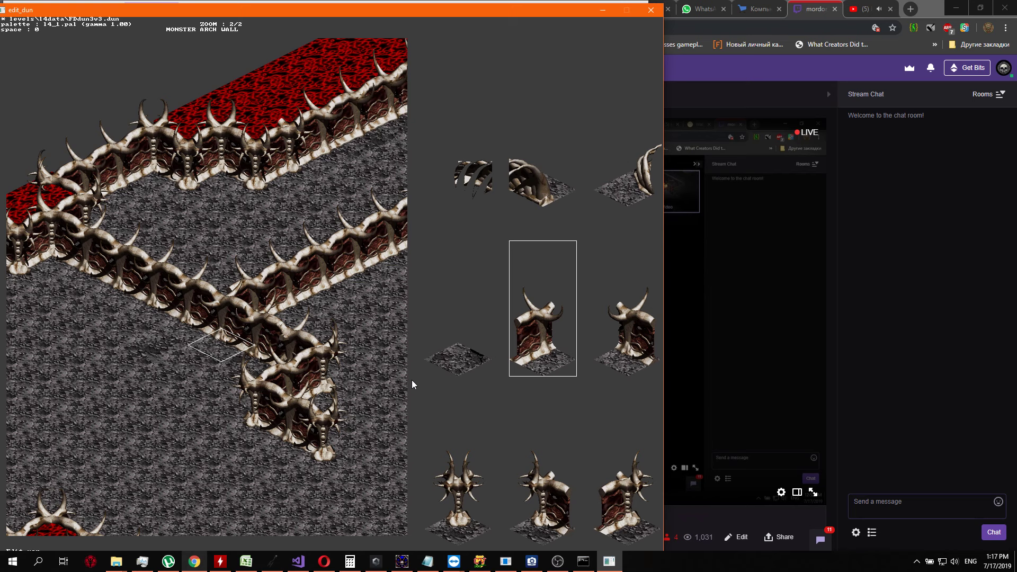
{"action": "key", "text": "Left"}
{"action": "key", "text": "Left"}
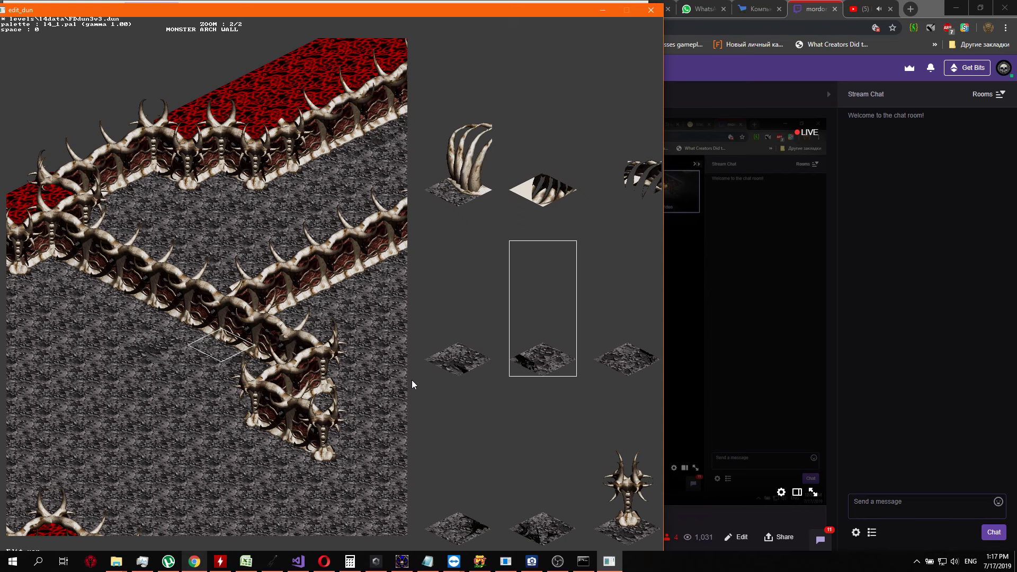
{"action": "key", "text": "Left"}
{"action": "key", "text": "Left"}
{"action": "key", "text": "Left"}
{"action": "key", "text": "Left"}
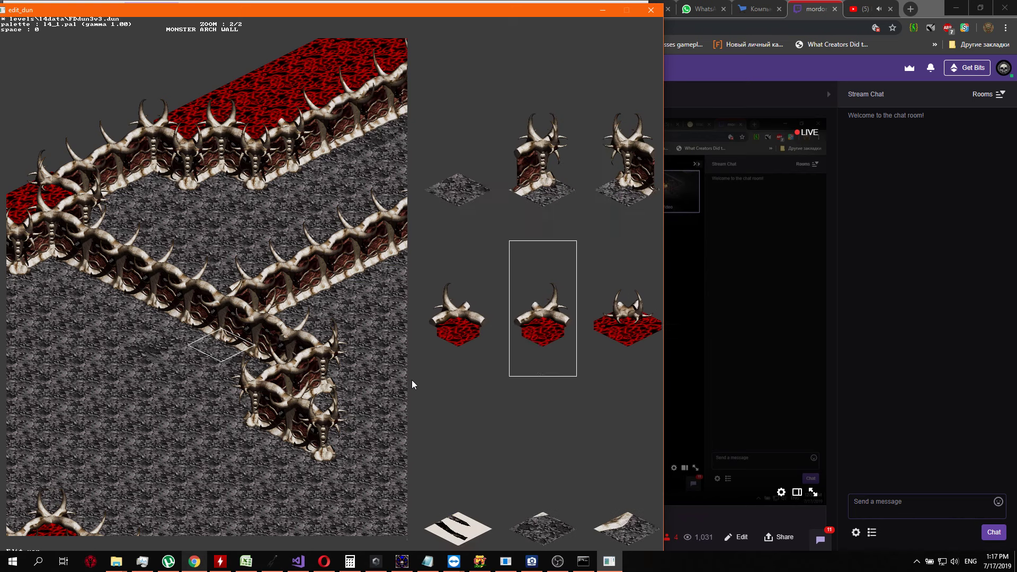
{"action": "key", "text": "Left"}
{"action": "key", "text": "Left"}
{"action": "key", "text": "Left"}
{"action": "key", "text": "Left"}
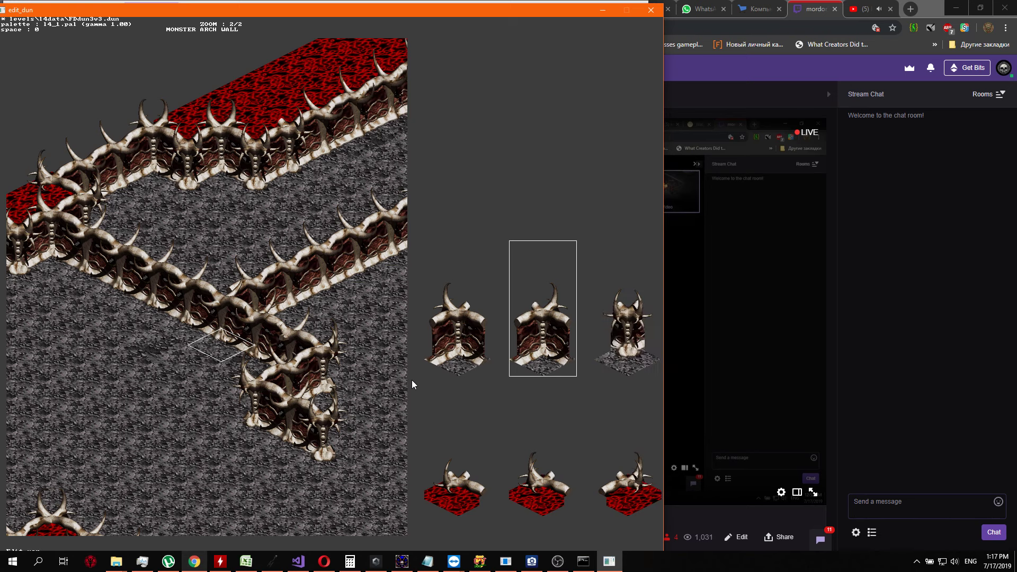
{"action": "key", "text": "Left"}
{"action": "key", "text": "Left"}
{"action": "key", "text": "Left"}
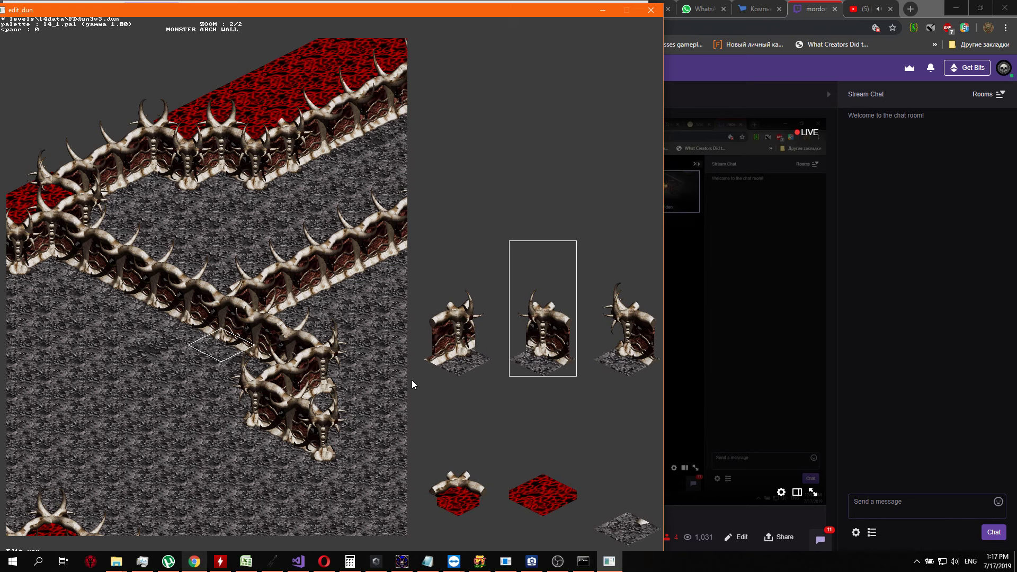
{"action": "key", "text": "Return"}
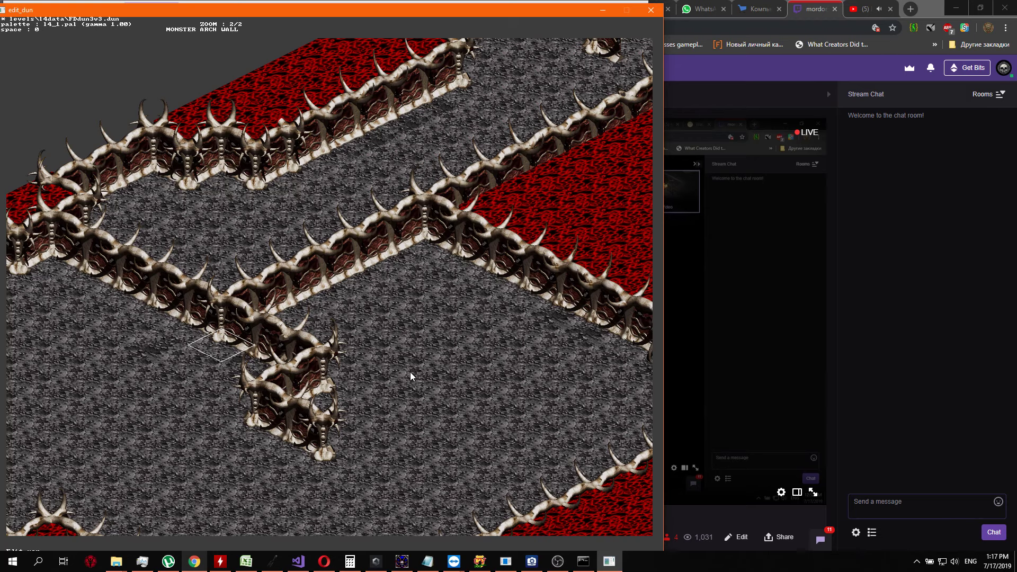
Examine the new connecting wall and its joints at the red region's western corner and the diagonal wall
{"action": "key", "text": "Up"}
{"action": "key", "text": "Up"}
{"action": "key", "text": "Up"}
{"action": "key", "text": "Up"}
{"action": "key", "text": "Up"}
{"action": "key", "text": "Up"}
{"action": "key", "text": "Right"}
{"action": "key", "text": "Right"}
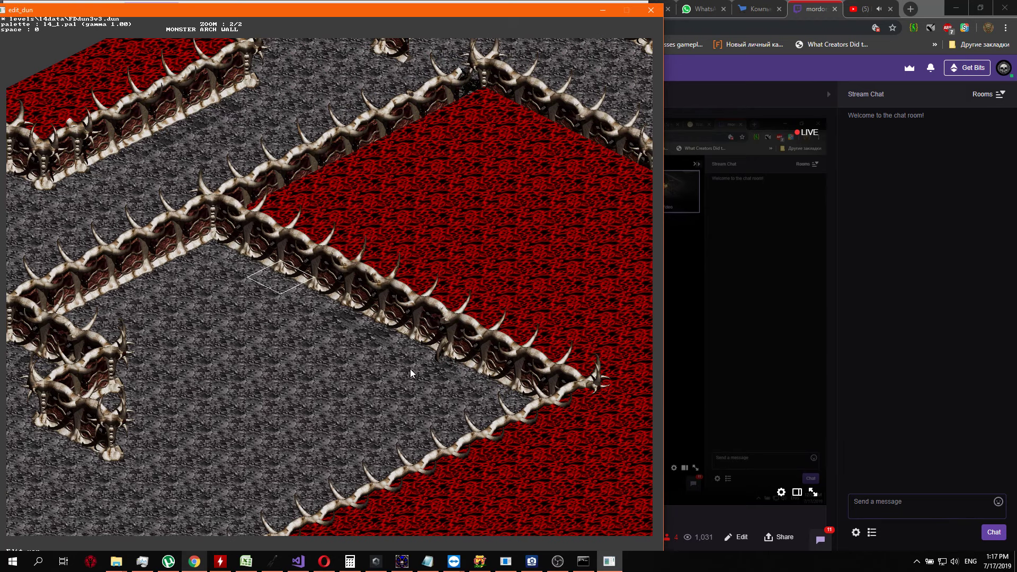
{"action": "key", "text": "Right"}
{"action": "key", "text": "Down"}
{"action": "key", "text": "Down"}
{"action": "key", "text": "Up"}
{"action": "key", "text": "Up"}
{"action": "key", "text": "Up"}
{"action": "key", "text": "Up"}
{"action": "key", "text": "Up"}
{"action": "key", "text": "Up"}
{"action": "key", "text": "Up"}
{"action": "key", "text": "Up"}
{"action": "key", "text": "Up"}
{"action": "key", "text": "Right"}
{"action": "key", "text": "Right"}
{"action": "key", "text": "Right"}
{"action": "key", "text": "Right"}
{"action": "key", "text": "Right"}
{"action": "key", "text": "Right"}
{"action": "key", "text": "Left"}
{"action": "key", "text": "Left"}
{"action": "key", "text": "Left"}
{"action": "key", "text": "Left"}
{"action": "key", "text": "Left"}
{"action": "key", "text": "Left"}
{"action": "key", "text": "Left"}
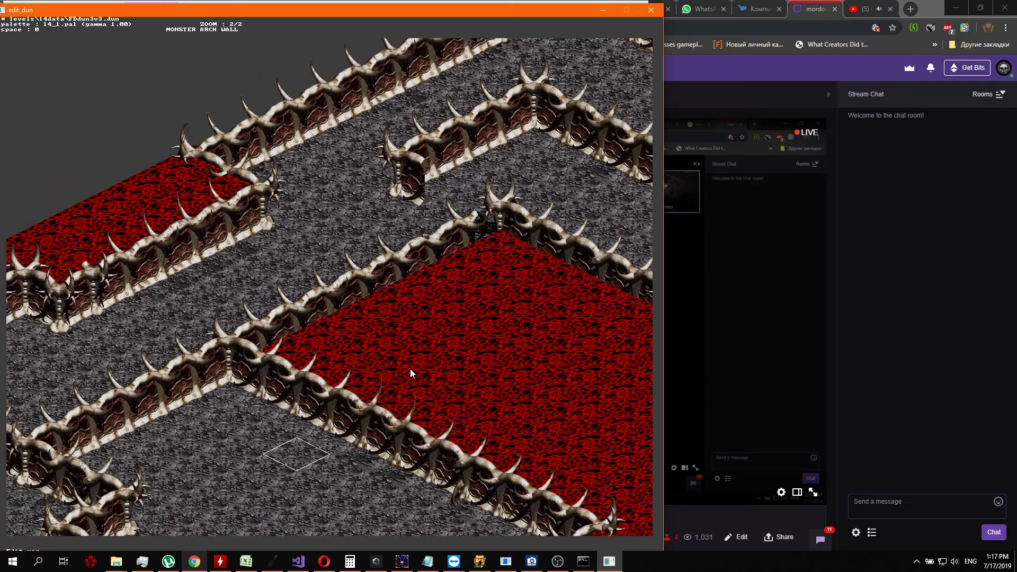
{"action": "key", "text": "Up"}
{"action": "key", "text": "a"}
{"action": "key", "text": "s"}
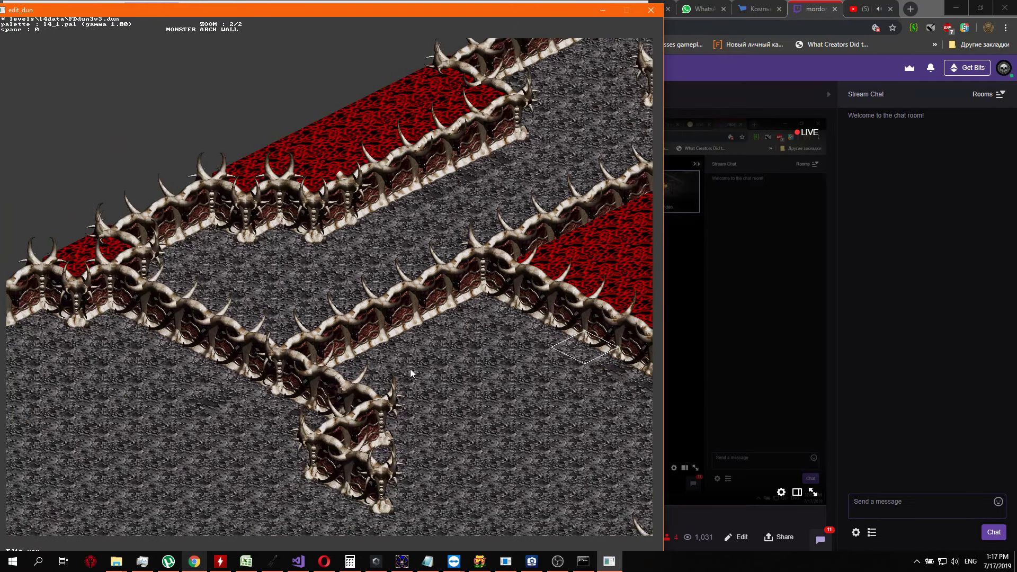
{"action": "key", "text": "Down"}
{"action": "key", "text": "Left"}
{"action": "key", "text": "Left"}
{"action": "key", "text": "Left"}
{"action": "key", "text": "Down"}
{"action": "key", "text": "Down"}
{"action": "key", "text": "Down"}
{"action": "key", "text": "Down"}
{"action": "key", "text": "Return"}
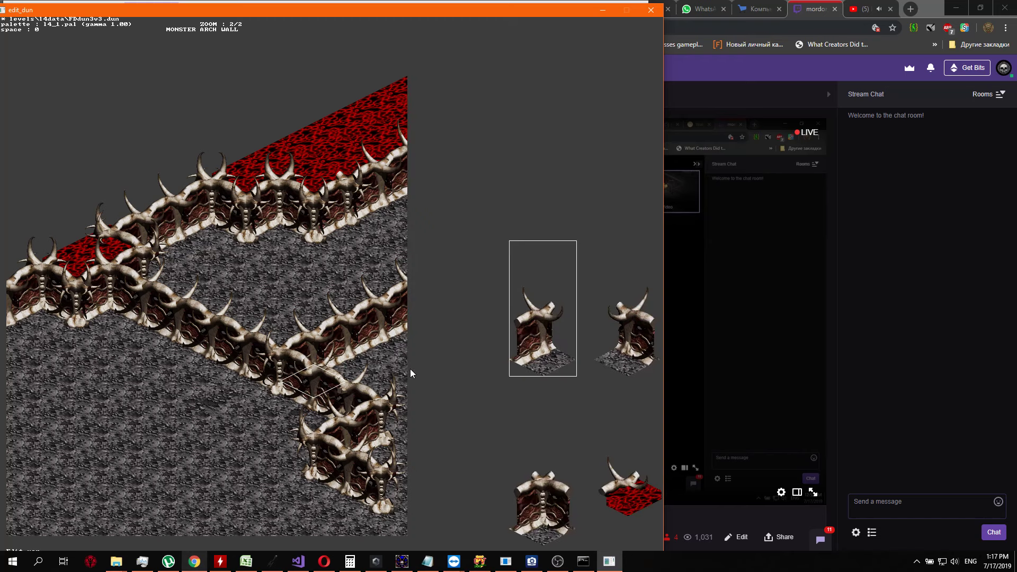
{"action": "key", "text": "Escape"}
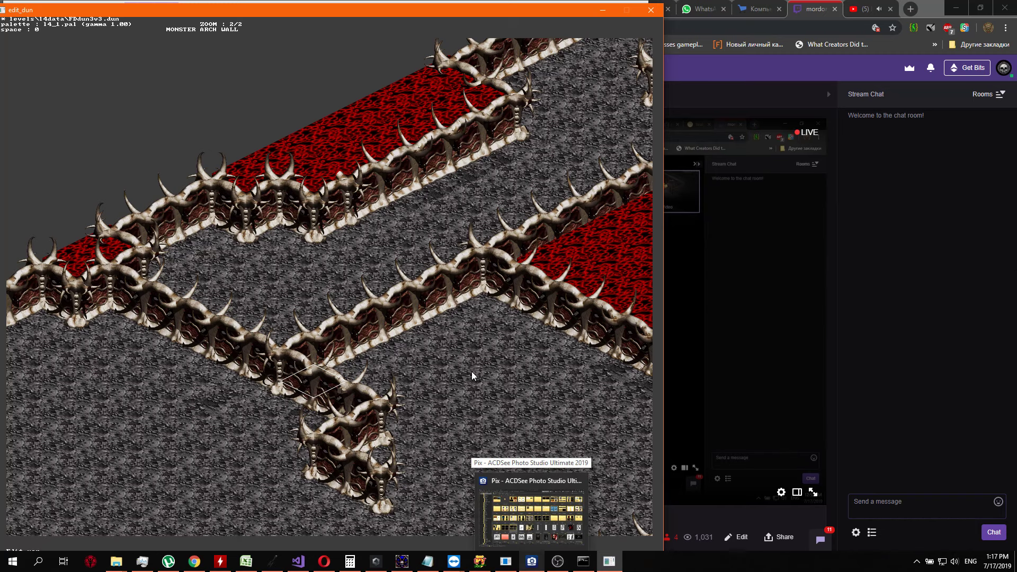
Inspect the walls around the red region, from the diagonal wall junction to the northern grey passage
{"action": "key", "text": "Right"}
{"action": "key", "text": "Right"}
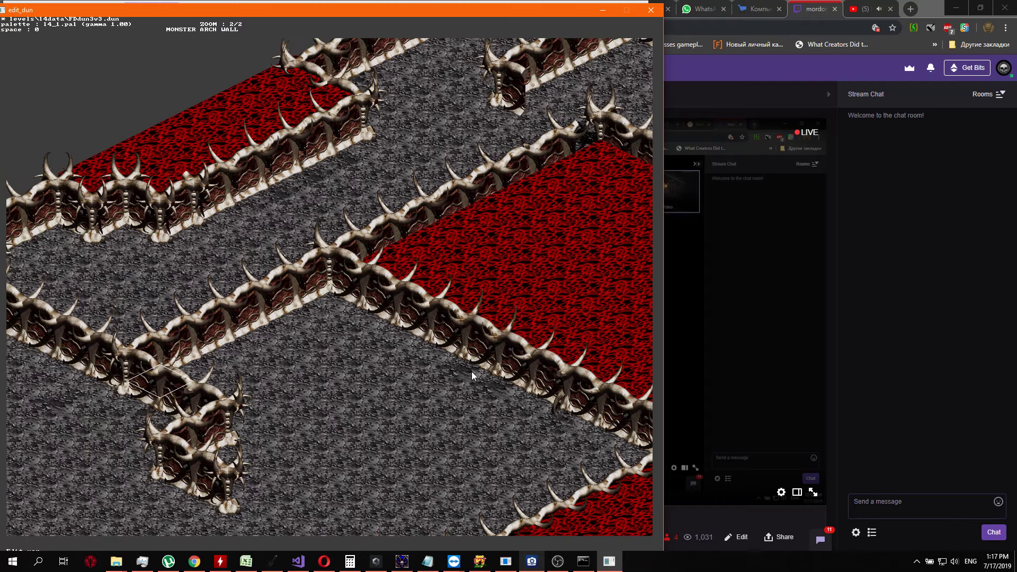
{"action": "key", "text": "Left"}
{"action": "key", "text": "Up"}
{"action": "key", "text": "Up"}
{"action": "key", "text": "Up"}
{"action": "key", "text": "Up"}
{"action": "key", "text": "Up"}
{"action": "key", "text": "Up"}
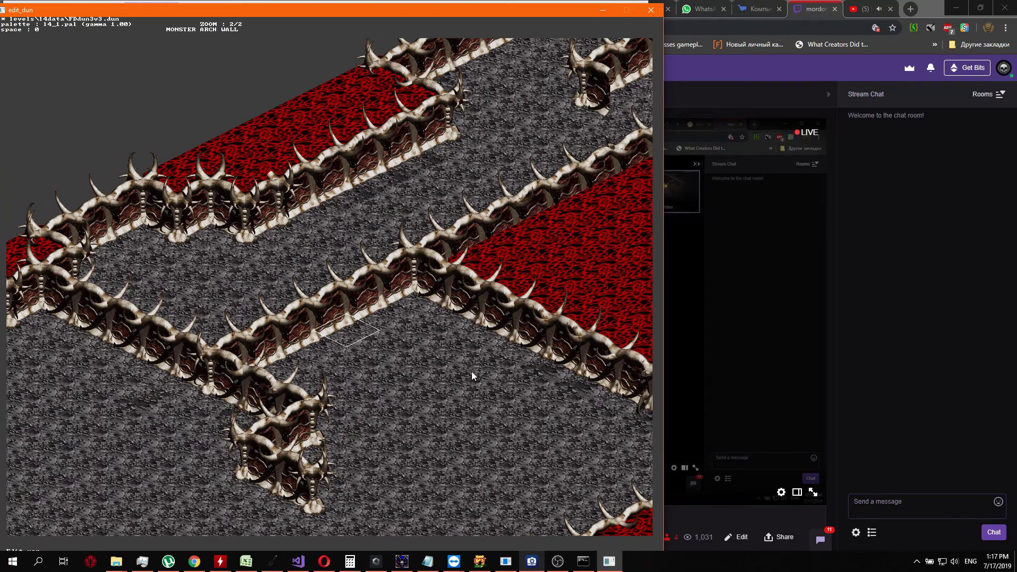
{"action": "key", "text": "Right"}
{"action": "key", "text": "Down"}
{"action": "key", "text": "Left"}
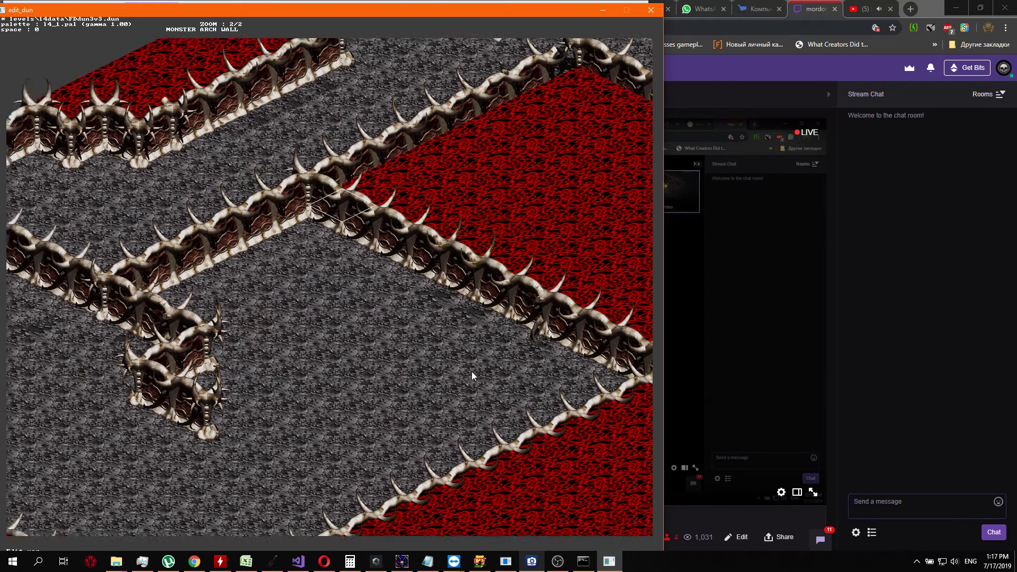
{"action": "key", "text": "Up"}
{"action": "key", "text": "Up"}
{"action": "key", "text": "Down"}
{"action": "key", "text": "Left"}
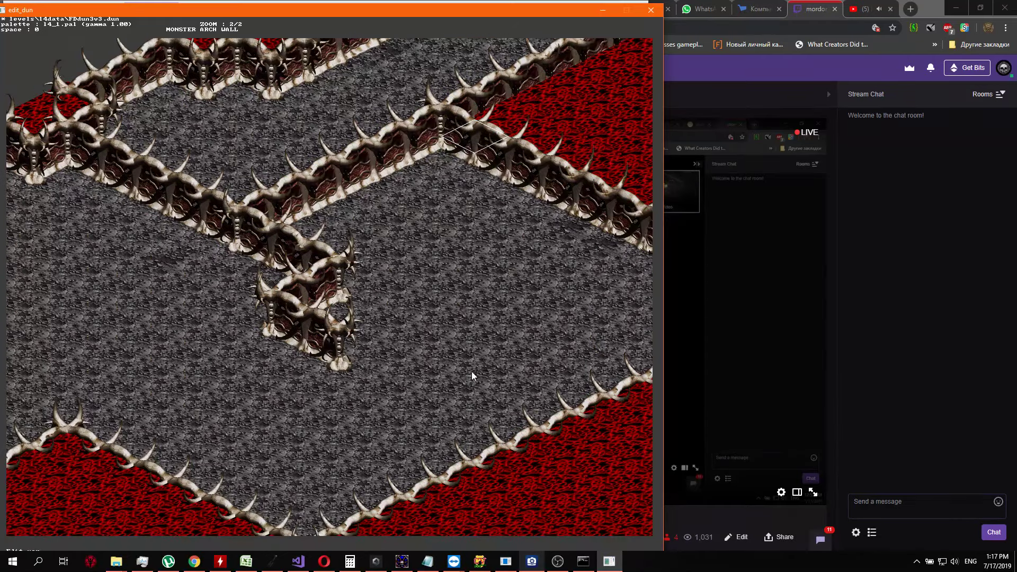
{"action": "key", "text": "Up"}
{"action": "key", "text": "Right"}
{"action": "key", "text": "Right"}
{"action": "key", "text": "Up"}
Examine the red region's southeastern extent and the free-standing bone wall in the grey passage north of it
{"action": "key", "text": "Right"}
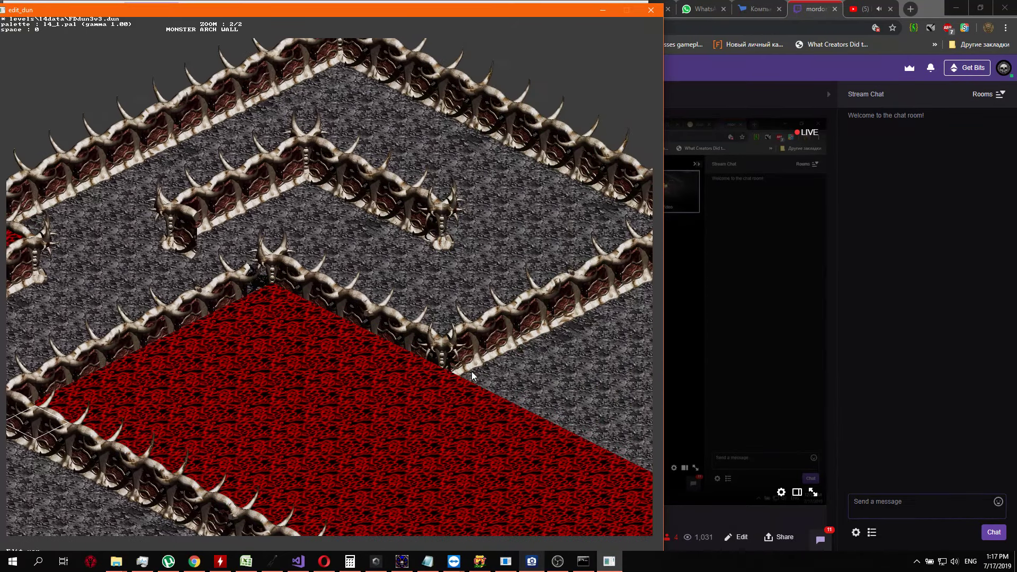
{"action": "key", "text": "Left"}
{"action": "key", "text": "Down"}
{"action": "key", "text": "Right"}
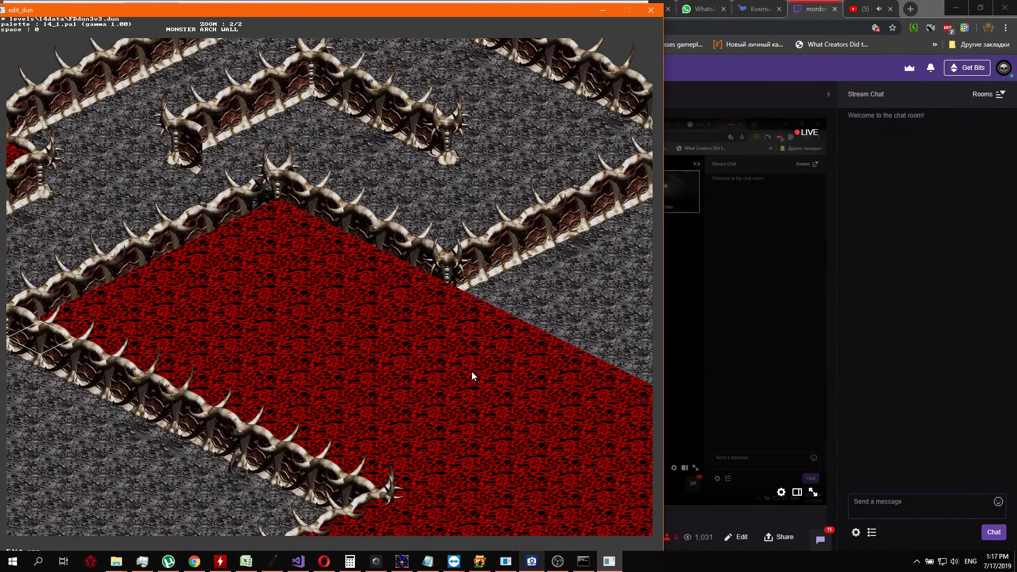
{"action": "key", "text": "Right"}
{"action": "key", "text": "Down"}
{"action": "key", "text": "Left"}
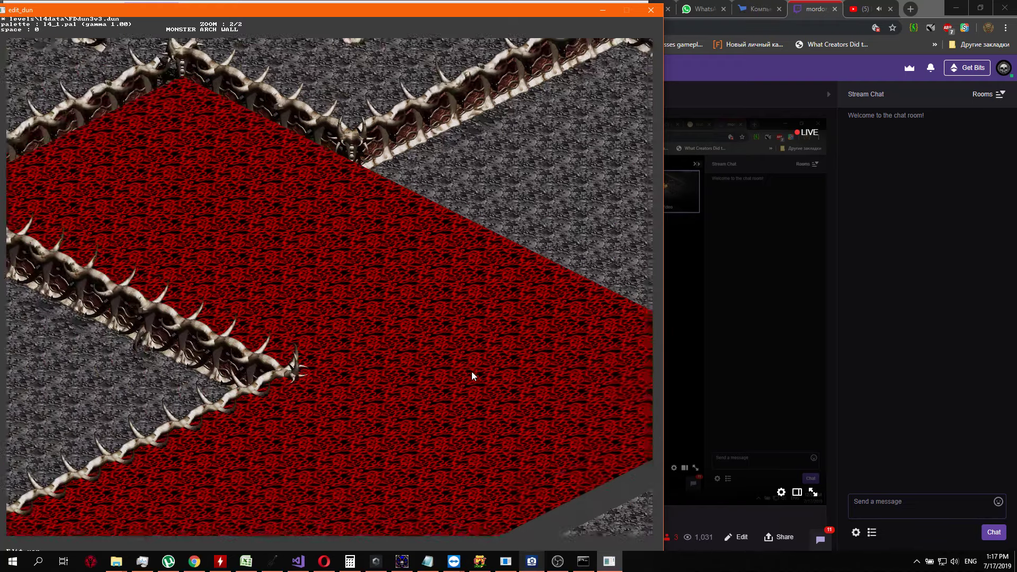
{"action": "key", "text": "Up"}
{"action": "key", "text": "Left"}
{"action": "key", "text": "Left"}
{"action": "key", "text": "Left"}
{"action": "key", "text": "Up"}
{"action": "key", "text": "Left"}
{"action": "key", "text": "Up"}
{"action": "key", "text": "Up"}
{"action": "key", "text": "Up"}
{"action": "key", "text": "Up"}
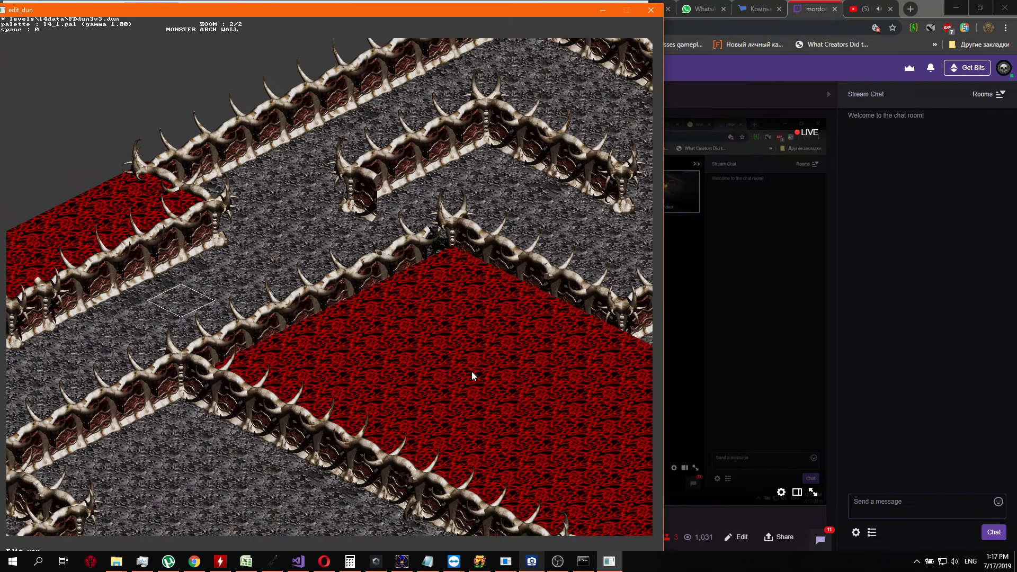
Replace the horned pillar at the western end of the free-standing wall with plain grey floor
{"action": "key", "text": "Up"}
{"action": "key", "text": "Up"}
{"action": "key", "text": "Up"}
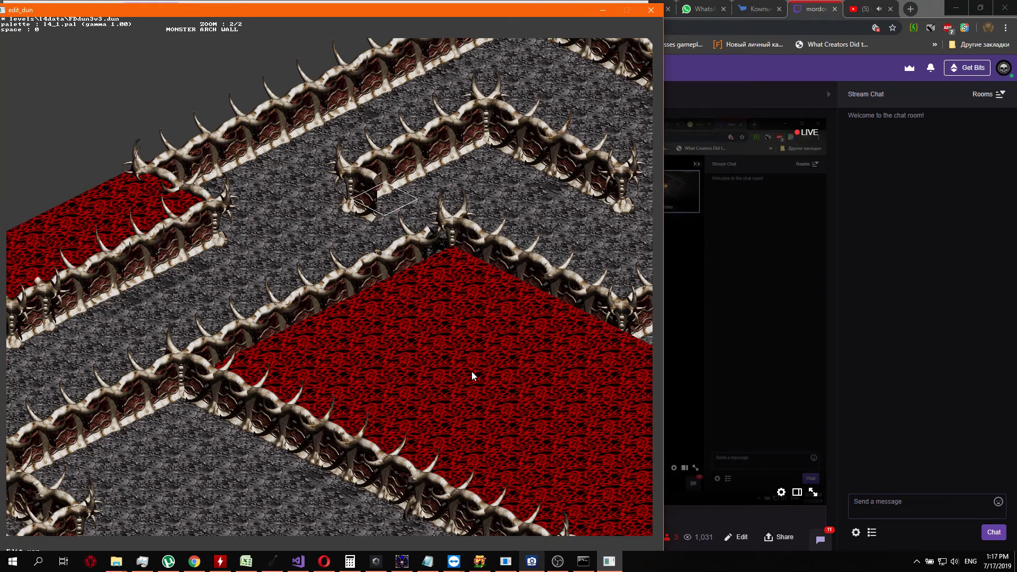
{"action": "key", "text": "Up"}
{"action": "key", "text": "Right"}
{"action": "key", "text": "Down"}
{"action": "key", "text": "Return"}
{"action": "key", "text": "Left"}
{"action": "key", "text": "Left"}
{"action": "key", "text": "Left"}
{"action": "key", "text": "Left"}
{"action": "key", "text": "Left"}
{"action": "key", "text": "Left"}
{"action": "key", "text": "Left"}
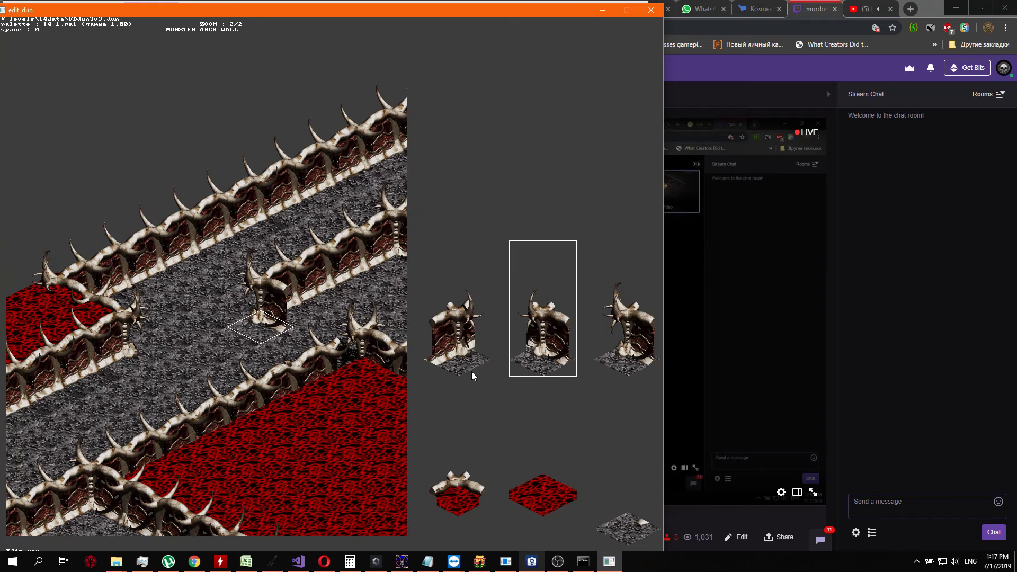
{"action": "key", "text": "Right"}
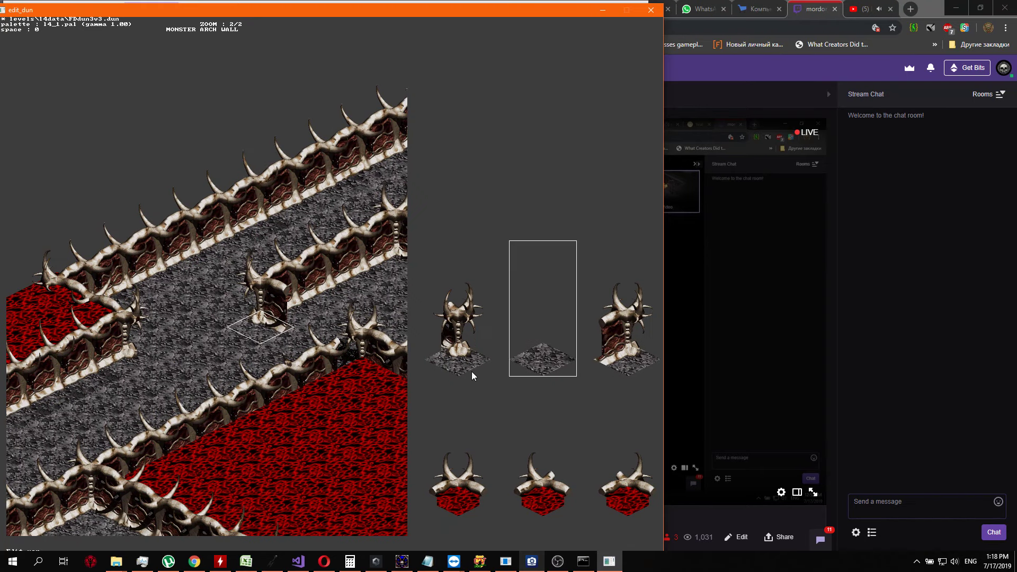
{"action": "key", "text": "Return"}
Replace the westernmost straight segment of the free-standing wall with plain grey floor
{"action": "key", "text": "Up"}
{"action": "key", "text": "Return"}
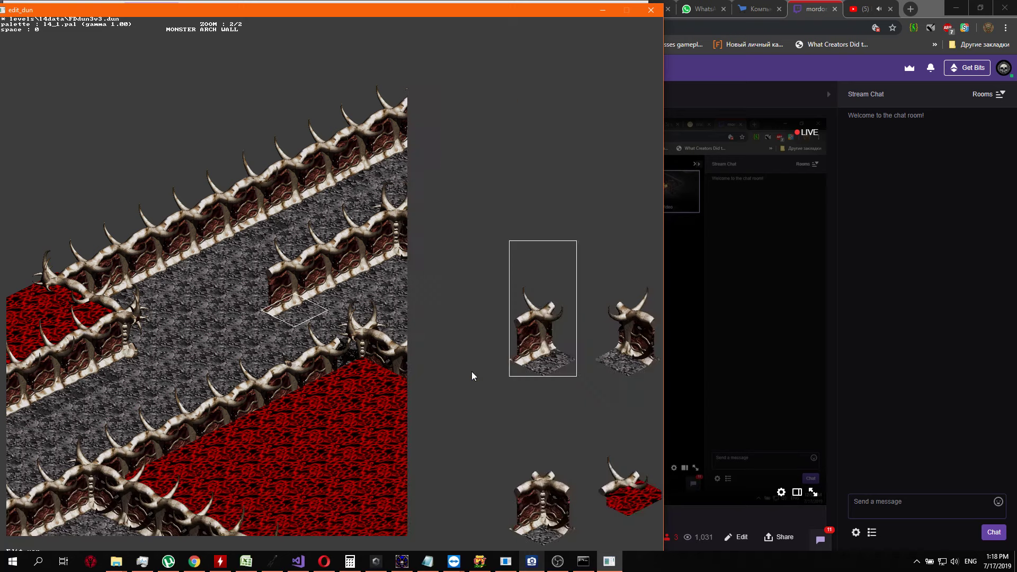
{"action": "key", "text": "Right"}
{"action": "key", "text": "Right"}
{"action": "key", "text": "Right"}
Turn the remaining two straight segments of the free-standing wall's western arm into plain grey floor
{"action": "key", "text": "Right"}
{"action": "key", "text": "Return"}
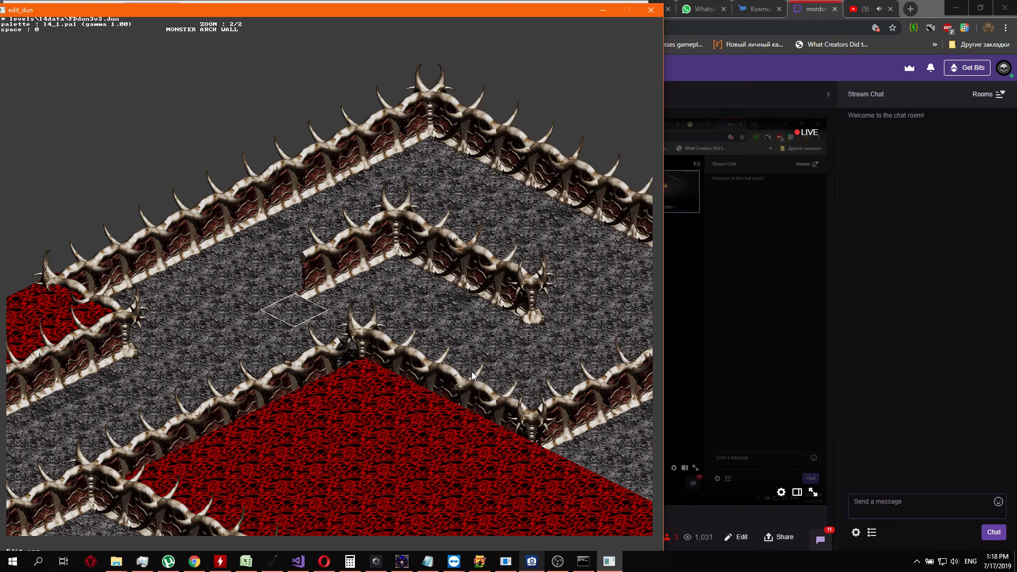
{"action": "key", "text": "Up"}
{"action": "key", "text": "Return"}
{"action": "key", "text": "Right"}
{"action": "key", "text": "Right"}
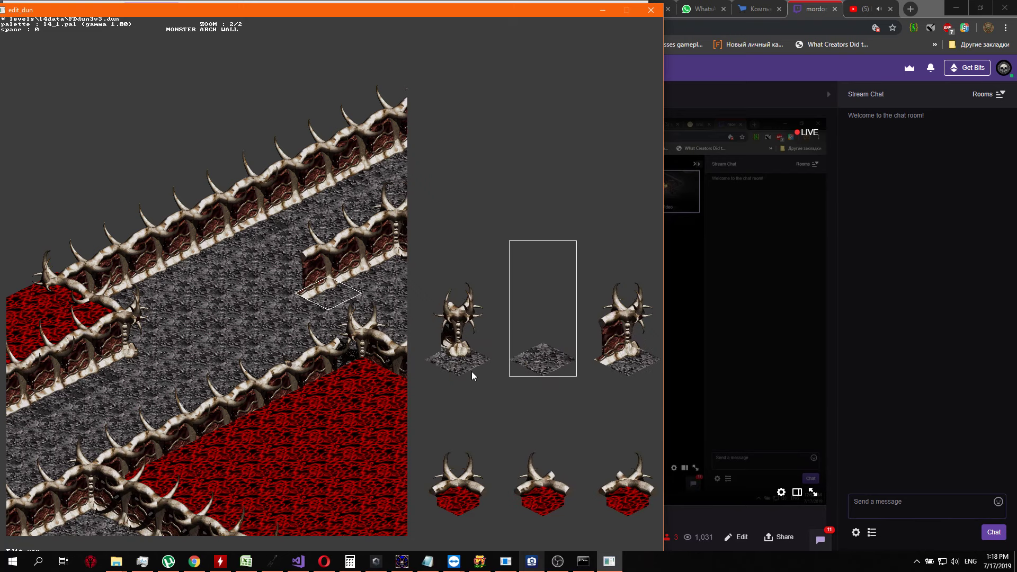
{"action": "key", "text": "Return"}
{"action": "key", "text": "Up"}
{"action": "key", "text": "Return"}
{"action": "key", "text": "Right"}
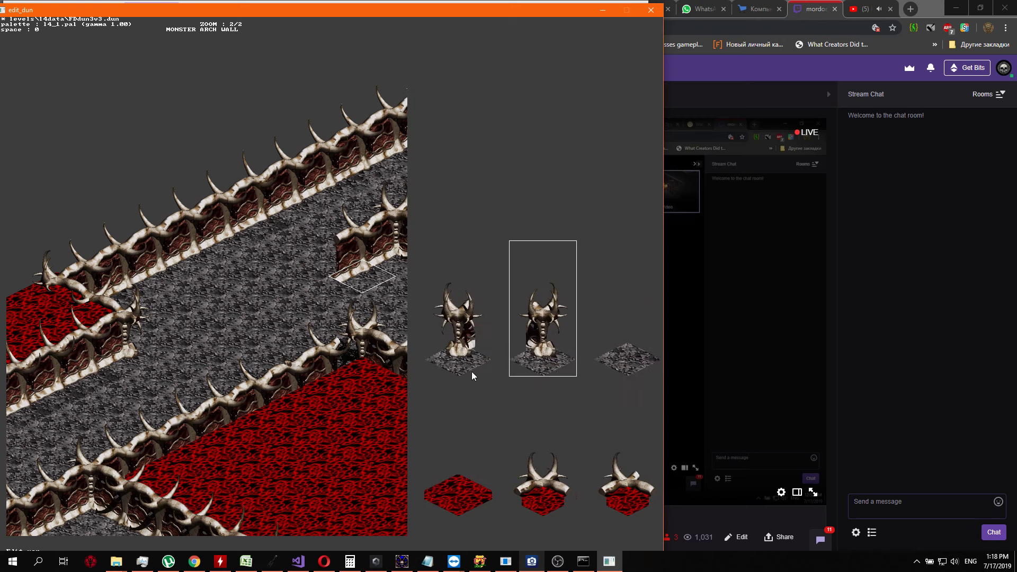
{"action": "key", "text": "Right"}
{"action": "key", "text": "Return"}
Replace the free-standing wall's horned corner piece with plain grey floor
{"action": "key", "text": "Up"}
{"action": "key", "text": "Return"}
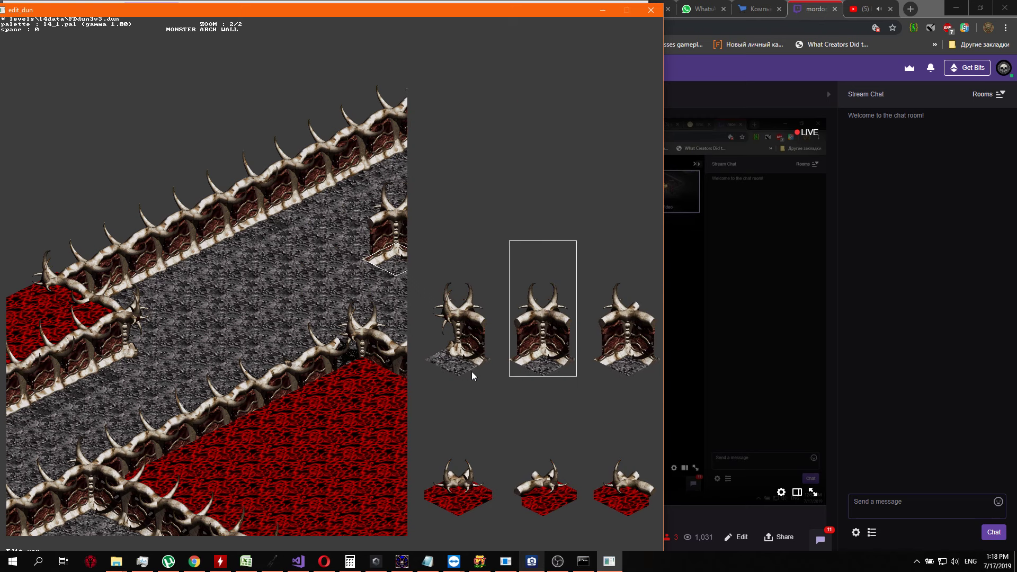
{"action": "key", "text": "Right"}
{"action": "key", "text": "Right"}
{"action": "key", "text": "Right"}
{"action": "key", "text": "Right"}
{"action": "key", "text": "Right"}
{"action": "key", "text": "Right"}
{"action": "key", "text": "Right"}
{"action": "key", "text": "Right"}
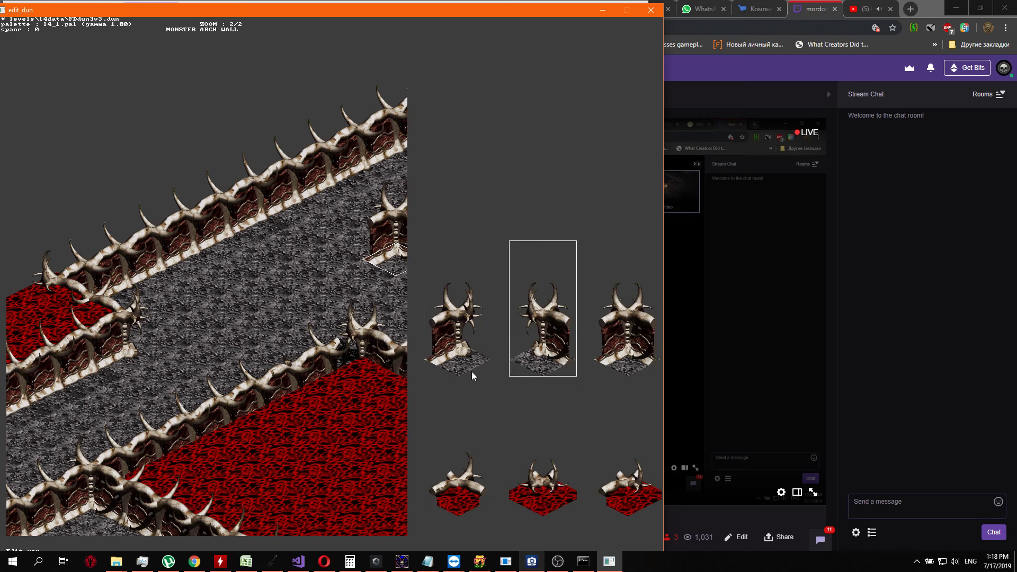
{"action": "key", "text": "Return"}
Replace the first two segments of the free-standing wall's eastern arm, starting beside the removed corner, with plain grey floor
{"action": "key", "text": "Up"}
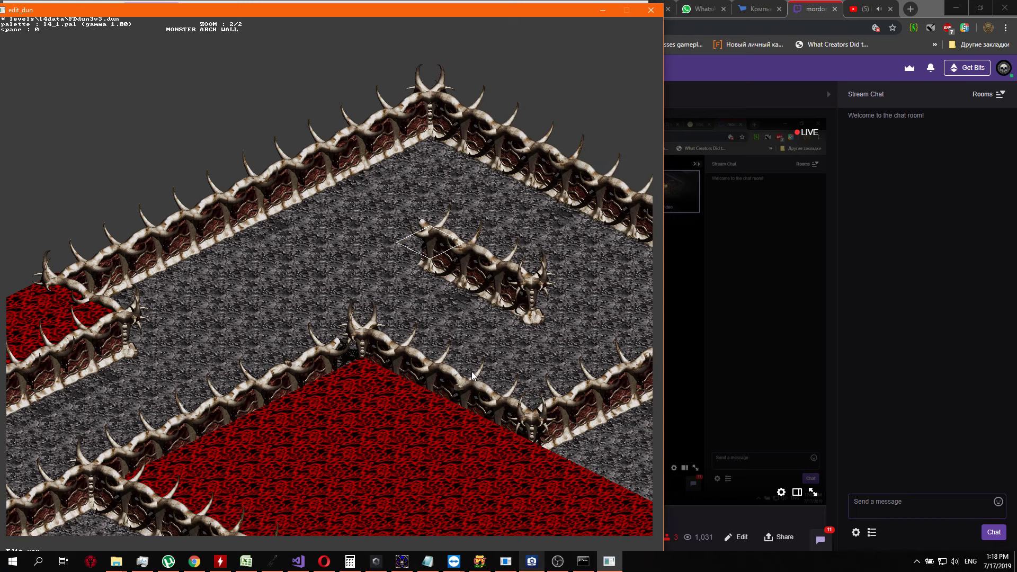
{"action": "key", "text": "Down"}
{"action": "key", "text": "Return"}
{"action": "key", "text": "Right"}
{"action": "key", "text": "Right"}
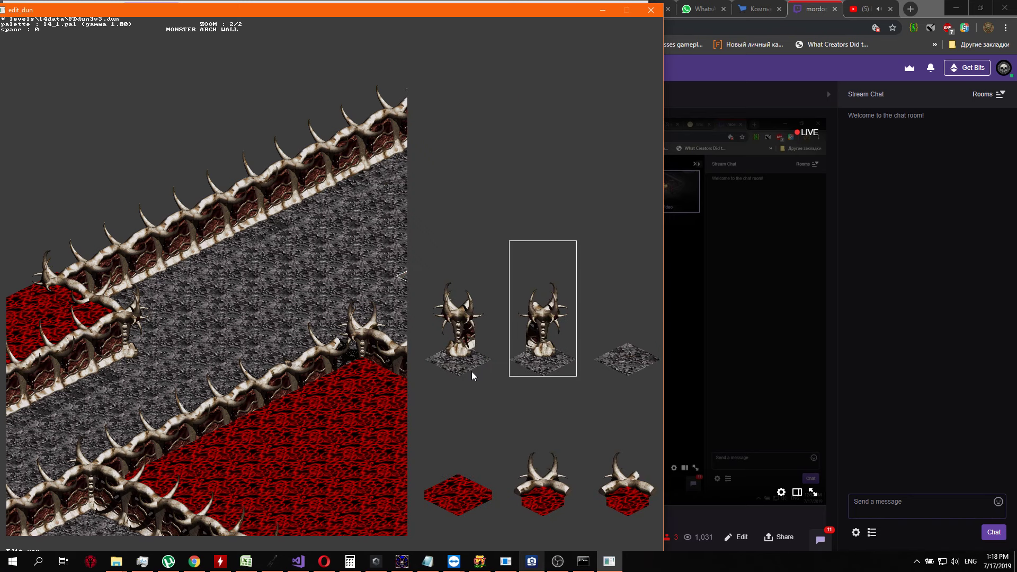
{"action": "key", "text": "Right"}
{"action": "key", "text": "Return"}
{"action": "key", "text": "Return"}
{"action": "key", "text": "Return"}
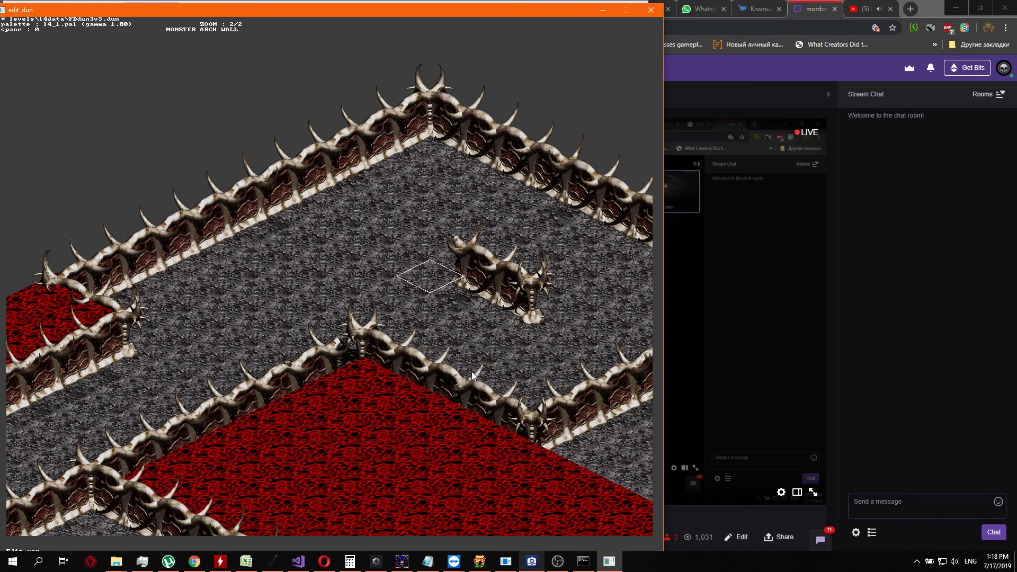
{"action": "key", "text": "Return"}
{"action": "key", "text": "Right"}
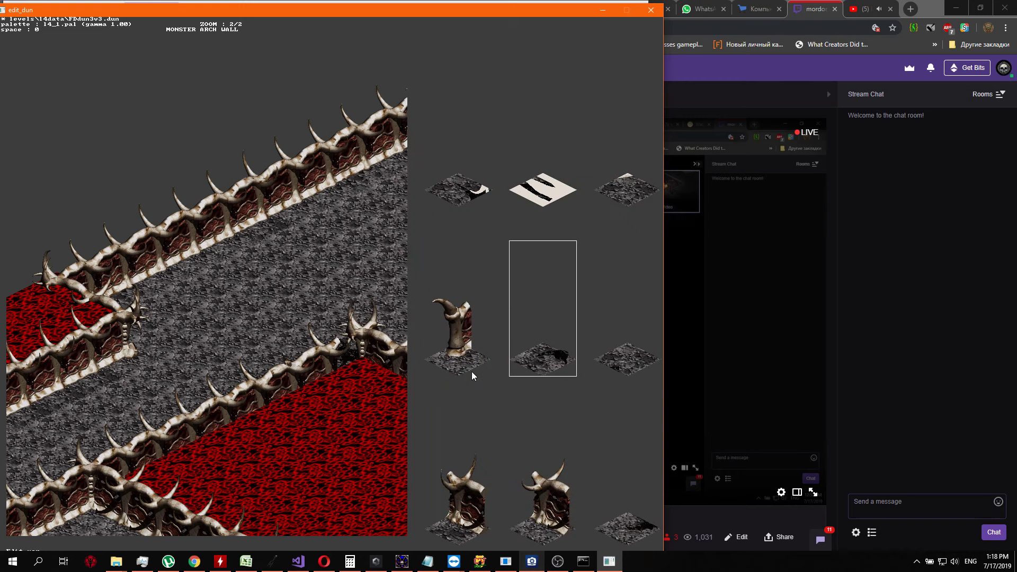
{"action": "key", "text": "Right"}
Remove the last wall segment and the horned end pillar of the eastern arm by placing plain grey floor
{"action": "key", "text": "Right"}
{"action": "key", "text": "Return"}
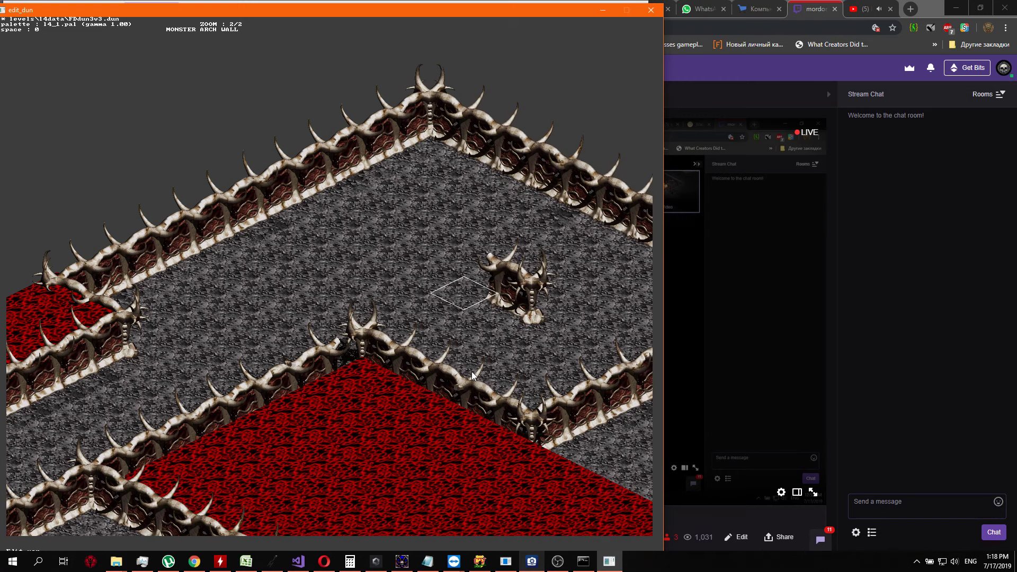
{"action": "key", "text": "Return"}
{"action": "key", "text": "Right"}
{"action": "key", "text": "Right"}
{"action": "key", "text": "Right"}
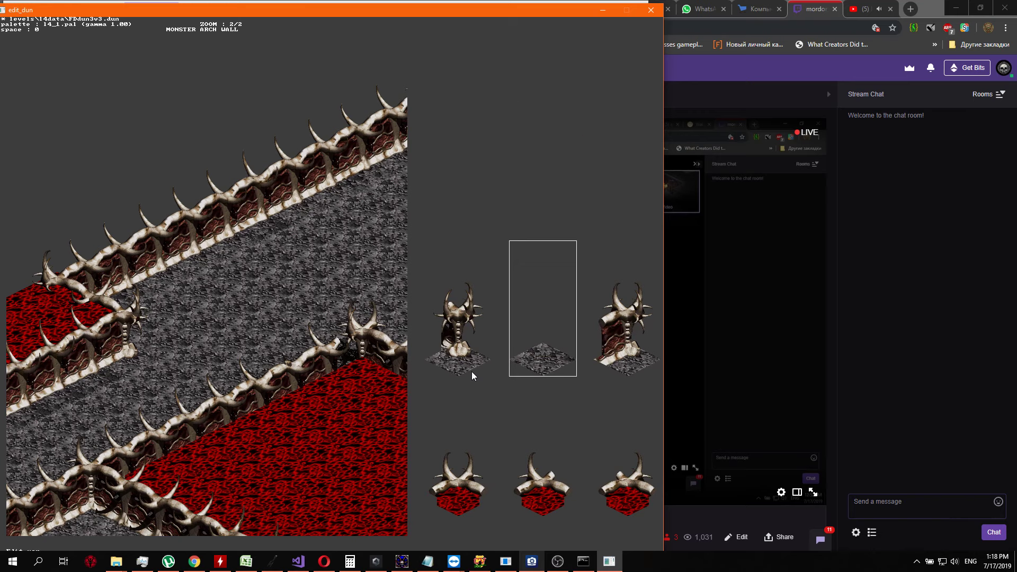
{"action": "key", "text": "Return"}
{"action": "key", "text": "Right"}
{"action": "key", "text": "Return"}
Examine the red region's northern corner and check the horned wall tile offered in the tile picker
{"action": "key", "text": "Right"}
{"action": "key", "text": "Return"}
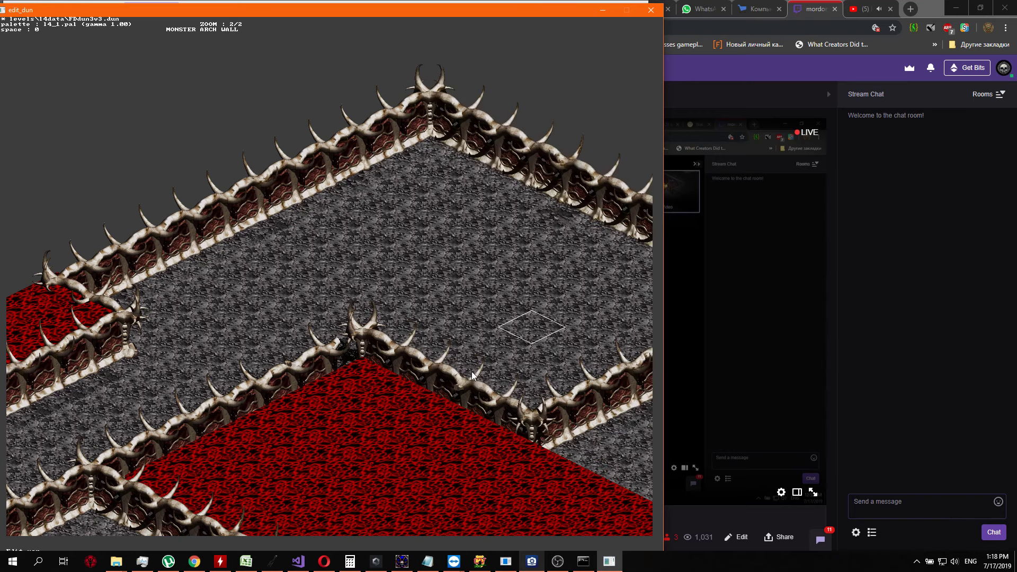
{"action": "key", "text": "Down"}
{"action": "key", "text": "Right"}
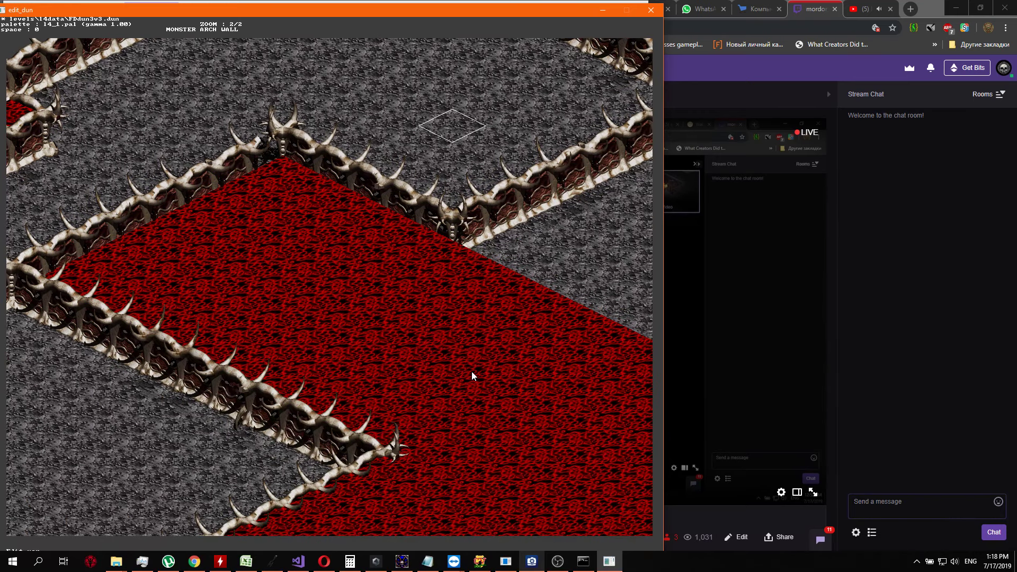
{"action": "key", "text": "Left"}
{"action": "key", "text": "Left"}
{"action": "key", "text": "Left"}
{"action": "key", "text": "Left"}
{"action": "key", "text": "Left"}
{"action": "key", "text": "Down"}
{"action": "key", "text": "Down"}
{"action": "key", "text": "Down"}
{"action": "key", "text": "Down"}
{"action": "key", "text": "Down"}
{"action": "key", "text": "Down"}
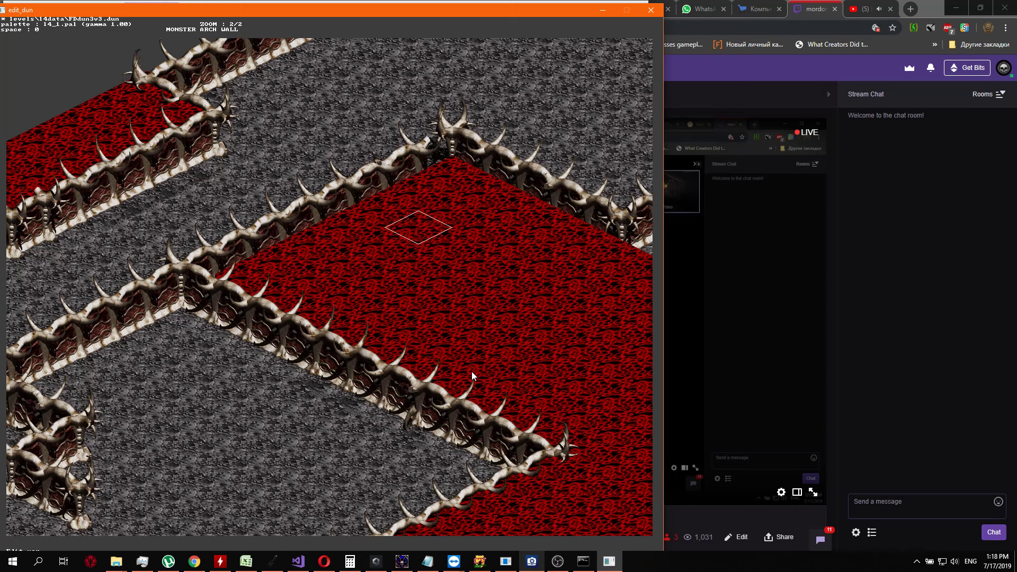
{"action": "key", "text": "Left"}
{"action": "key", "text": "Up"}
{"action": "key", "text": "Up"}
{"action": "key", "text": "Return"}
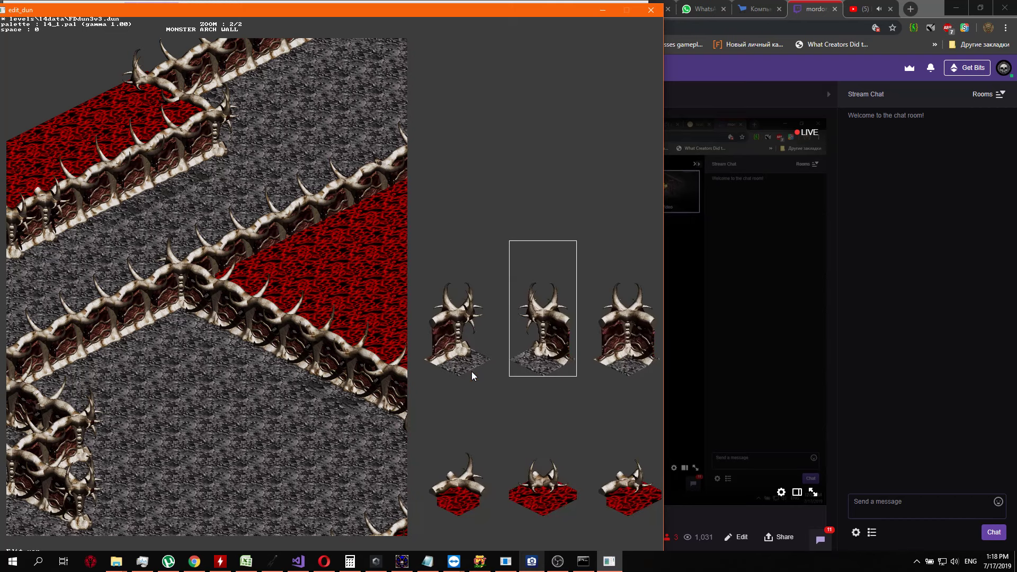
{"action": "key", "text": "Return"}
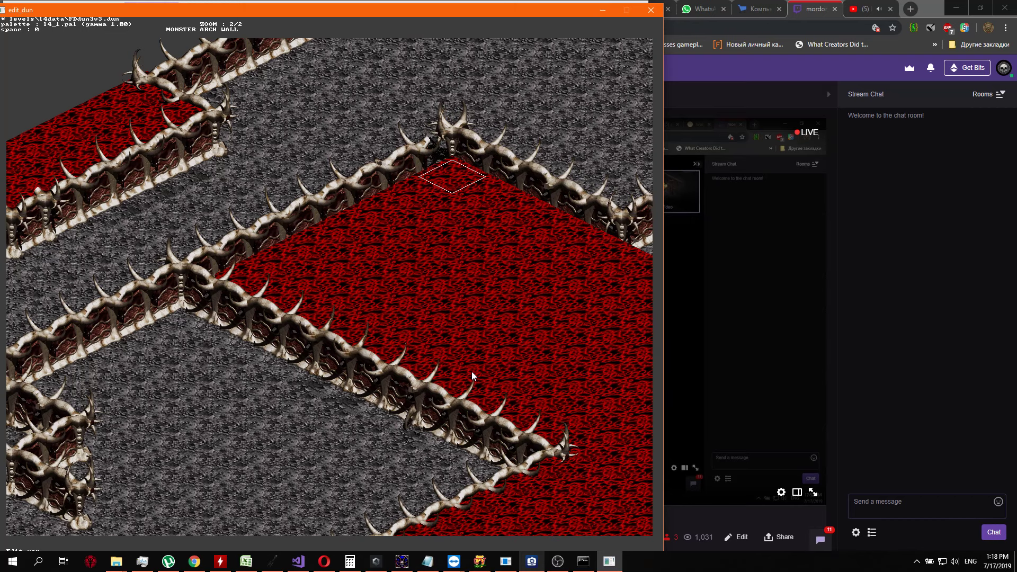
Replace the wall piece at the red region's northern corner with a horned corner piece joining both wall arms
{"action": "key", "text": "Left"}
{"action": "key", "text": "Left"}
{"action": "key", "text": "Down"}
{"action": "key", "text": "Return"}
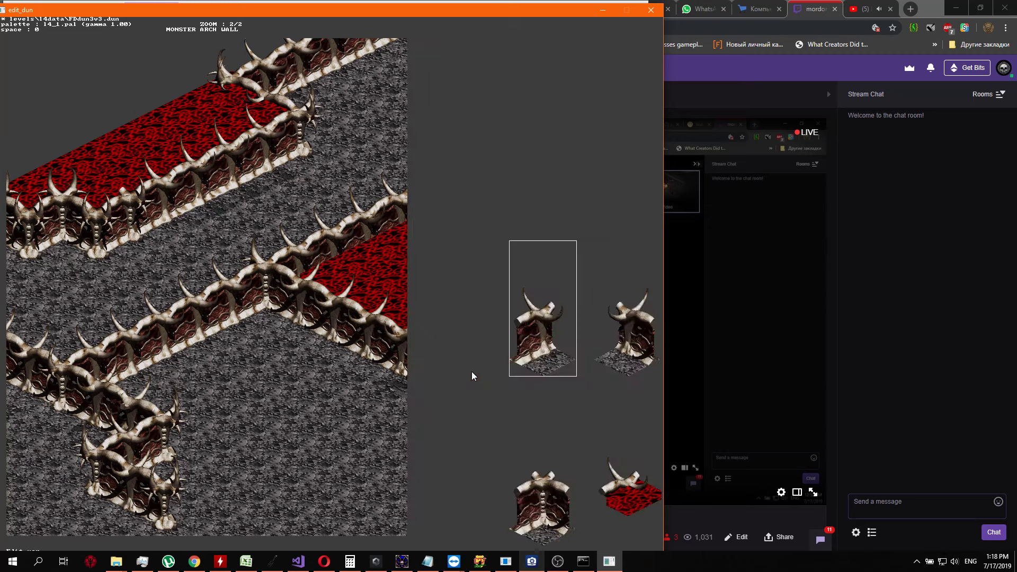
{"action": "key", "text": "Return"}
{"action": "key", "text": "Up"}
{"action": "key", "text": "Return"}
{"action": "key", "text": "Right"}
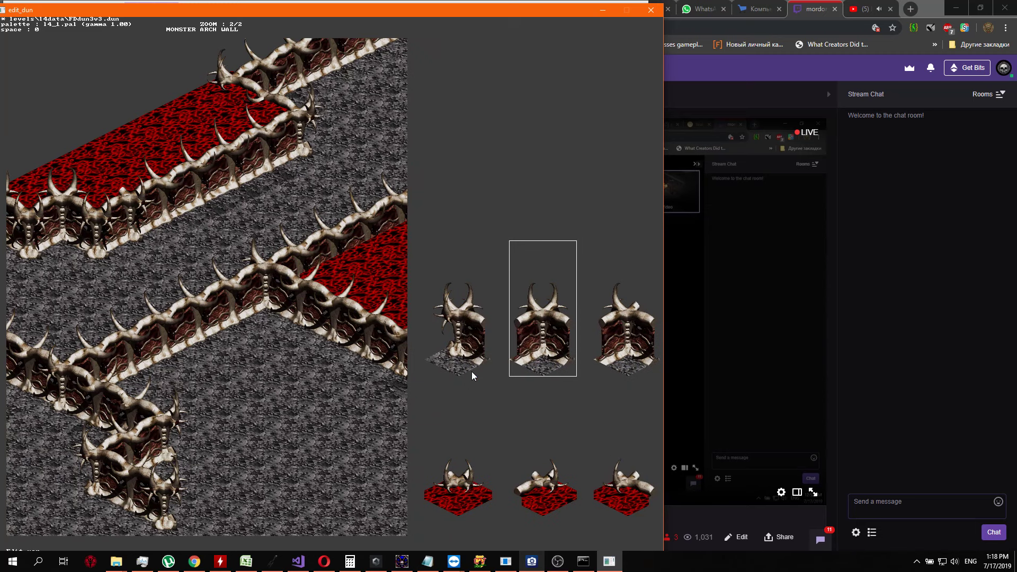
{"action": "key", "text": "Return"}
Inspect the cleared grey passage, the red region's northern corner and the walls running west and south of it
{"action": "key", "text": "Right"}
{"action": "key", "text": "Up"}
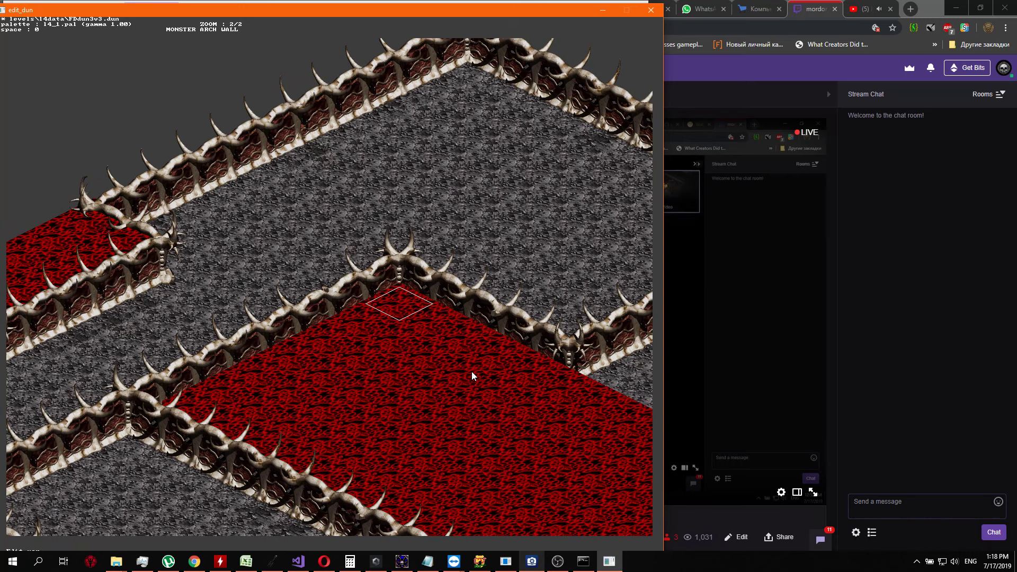
{"action": "key", "text": "Up"}
{"action": "key", "text": "Up"}
{"action": "key", "text": "Up"}
{"action": "key", "text": "Down"}
{"action": "key", "text": "Down"}
{"action": "key", "text": "Down"}
{"action": "key", "text": "Down"}
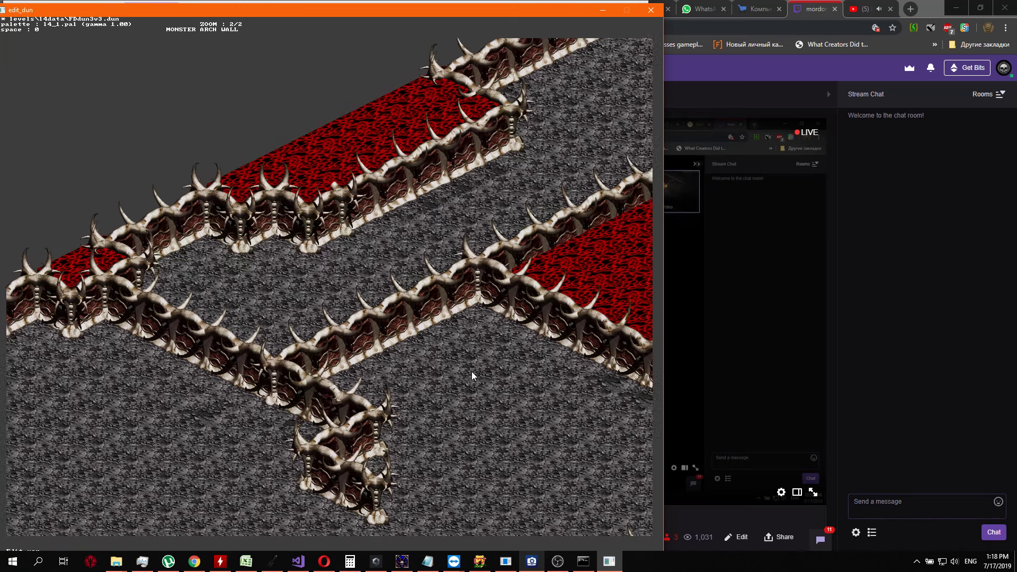
{"action": "key", "text": "Right"}
{"action": "key", "text": "Up"}
{"action": "key", "text": "Down"}
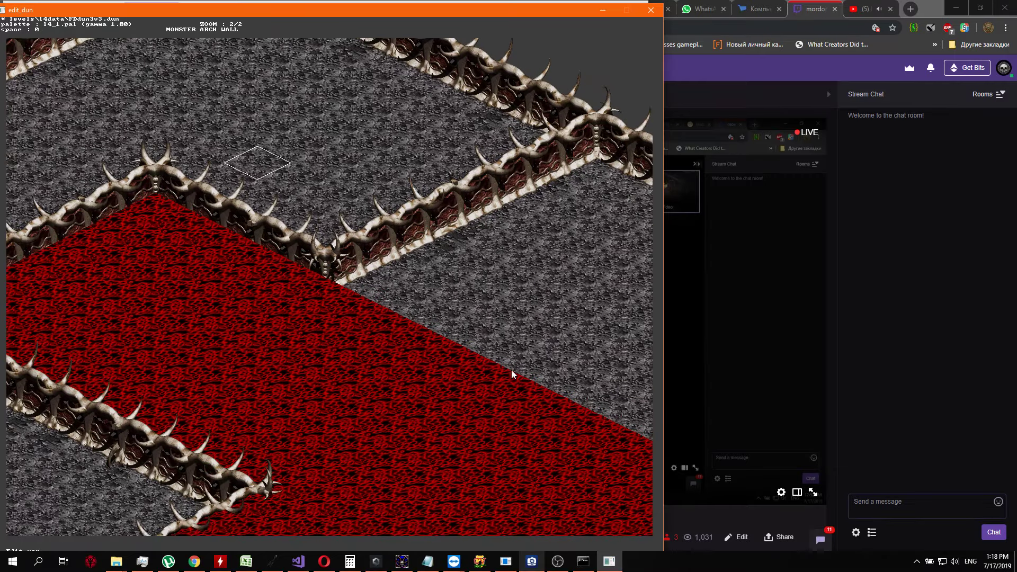
{"action": "right_click_drag", "start_coordinate": [511, 370], "coordinate": [400, 423]}
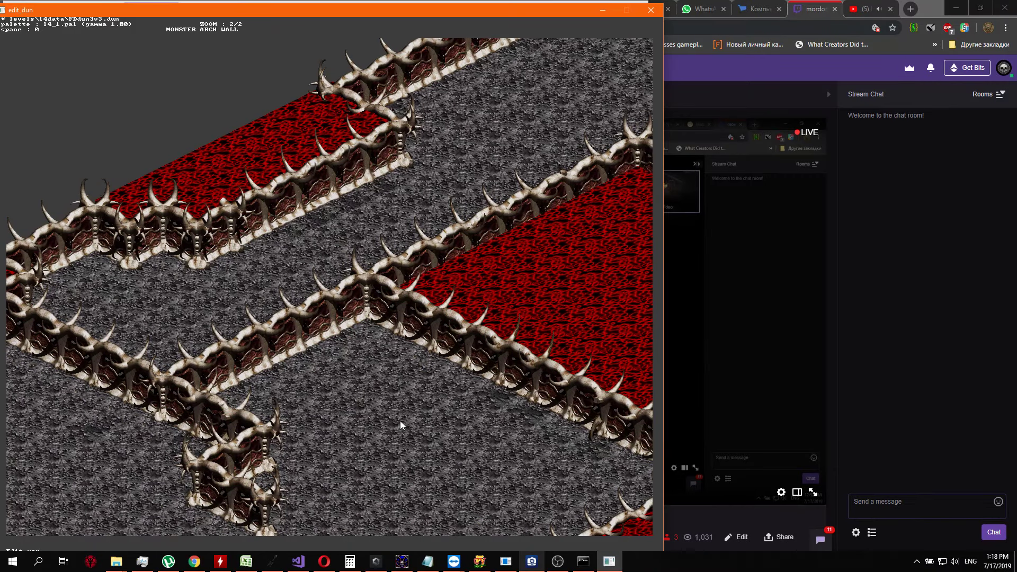
{"action": "key", "text": "Left"}
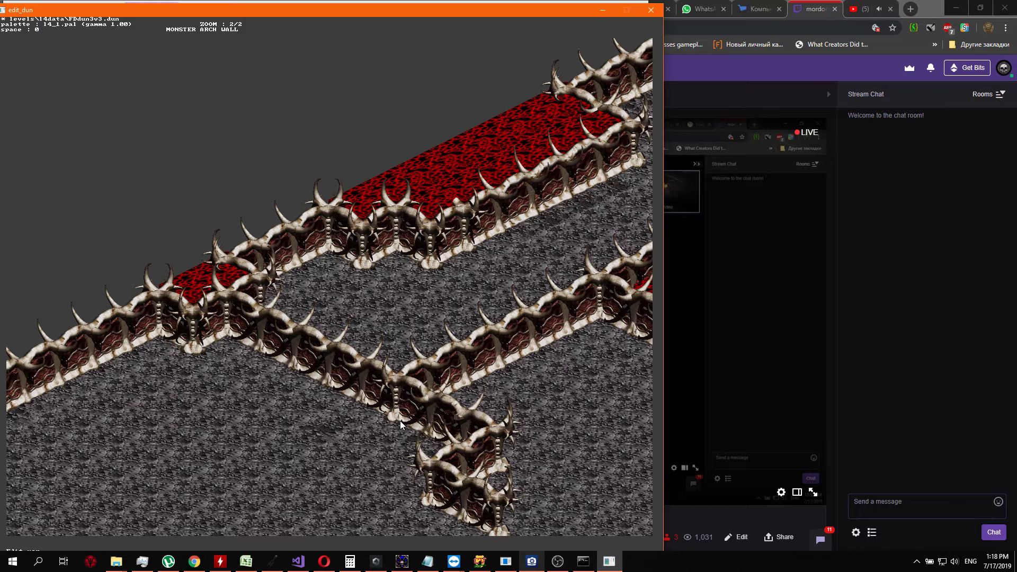
{"action": "key", "text": "Right"}
{"action": "key", "text": "Up"}
{"action": "key", "text": "Left"}
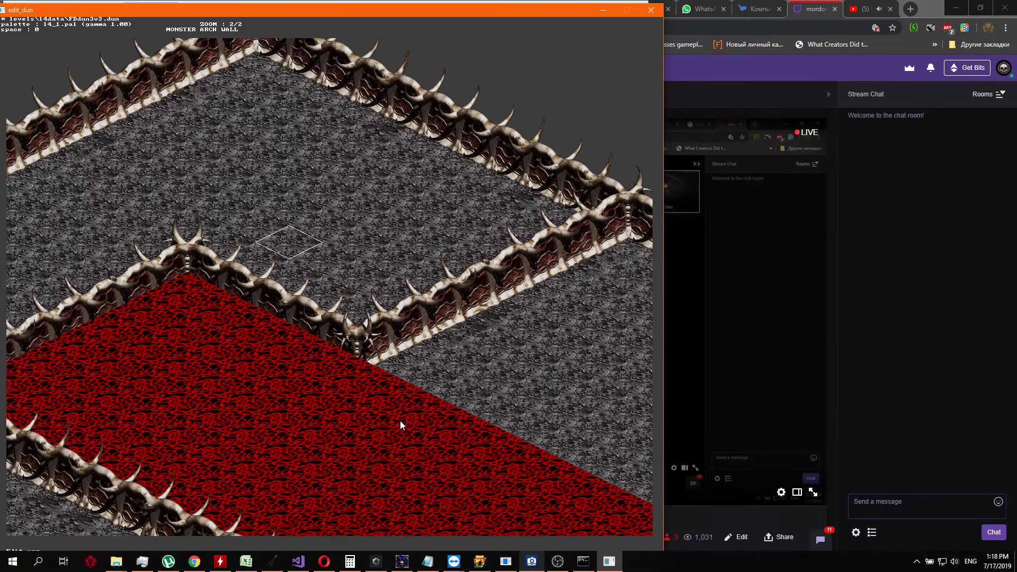
{"action": "key", "text": "Left"}
{"action": "key", "text": "Left"}
{"action": "key", "text": "Down"}
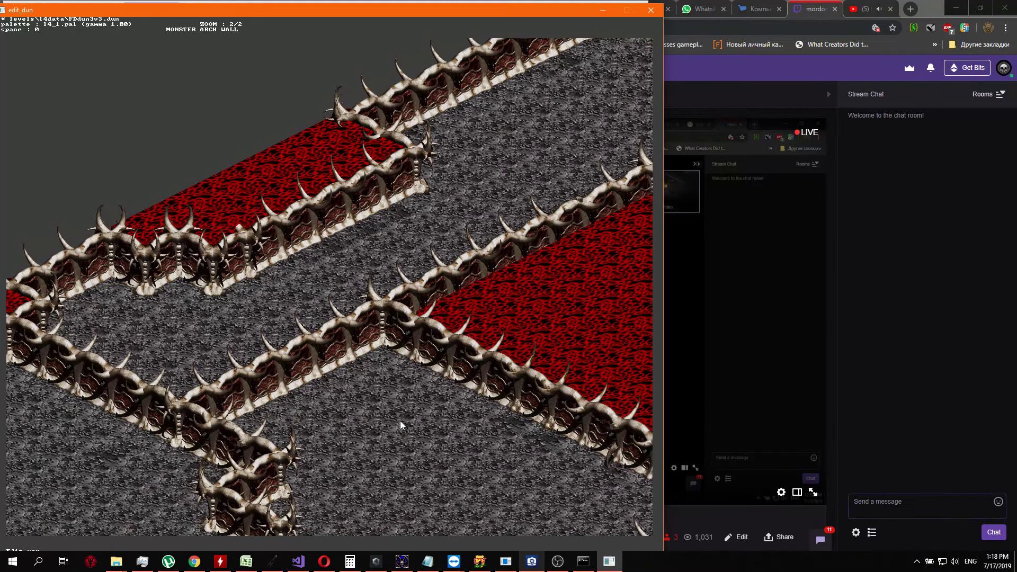
{"action": "key", "text": "Right"}
{"action": "key", "text": "Up"}
{"action": "key", "text": "Left"}
{"action": "key", "text": "Down"}
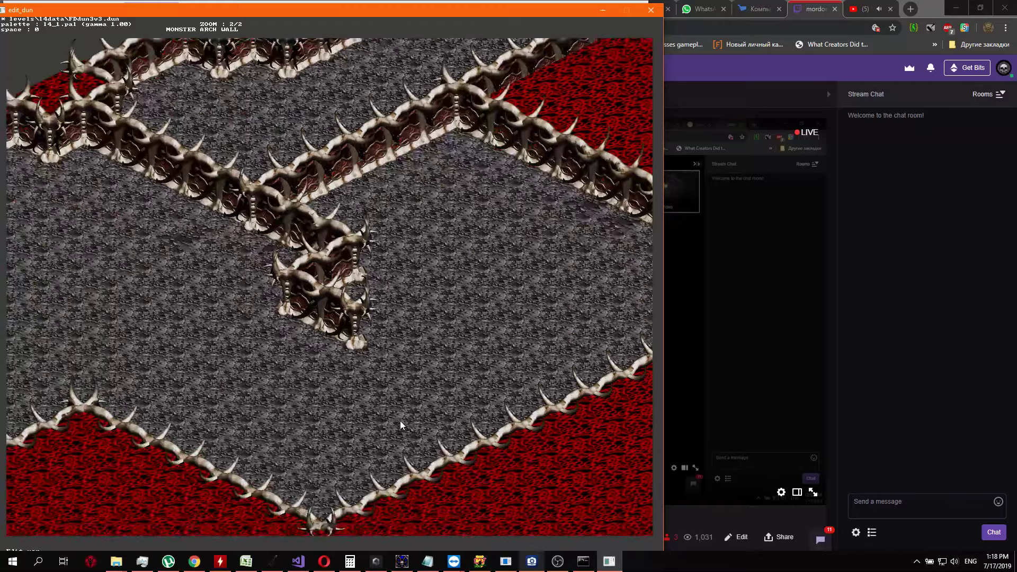
{"action": "key", "text": "Up"}
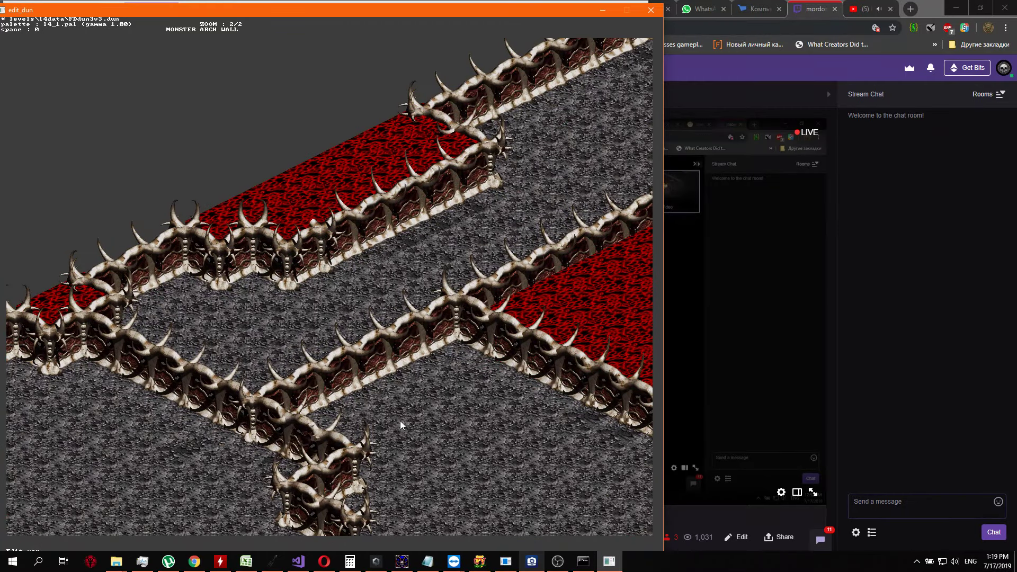
{"action": "key", "text": "Right"}
{"action": "key", "text": "Up"}
{"action": "key", "text": "Right"}
{"action": "key", "text": "Down"}
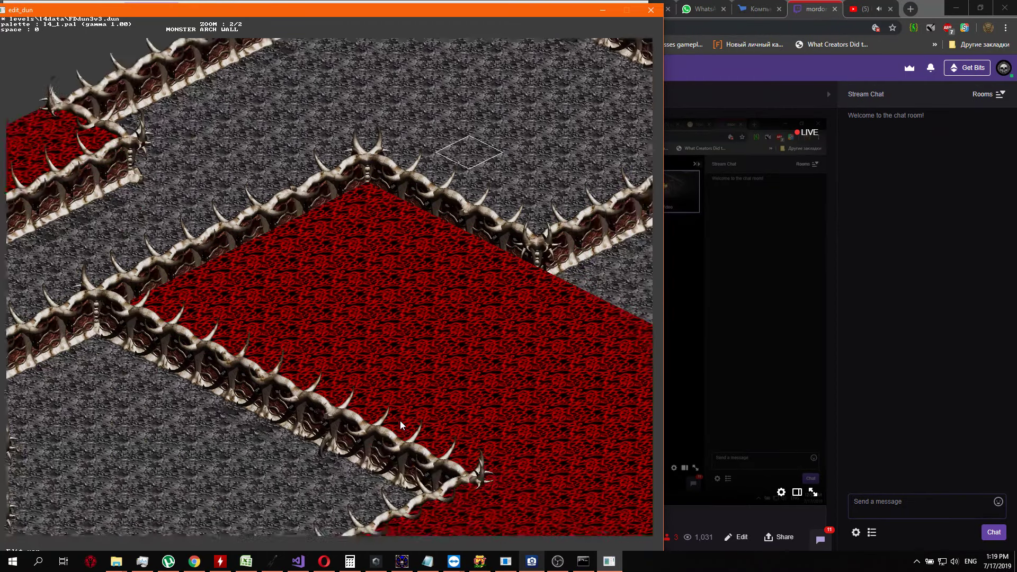
Examine the wall running northeast from the red region's eastern skull corner up to the outer boundary wall
{"action": "key", "text": "Up"}
{"action": "key", "text": "Right"}
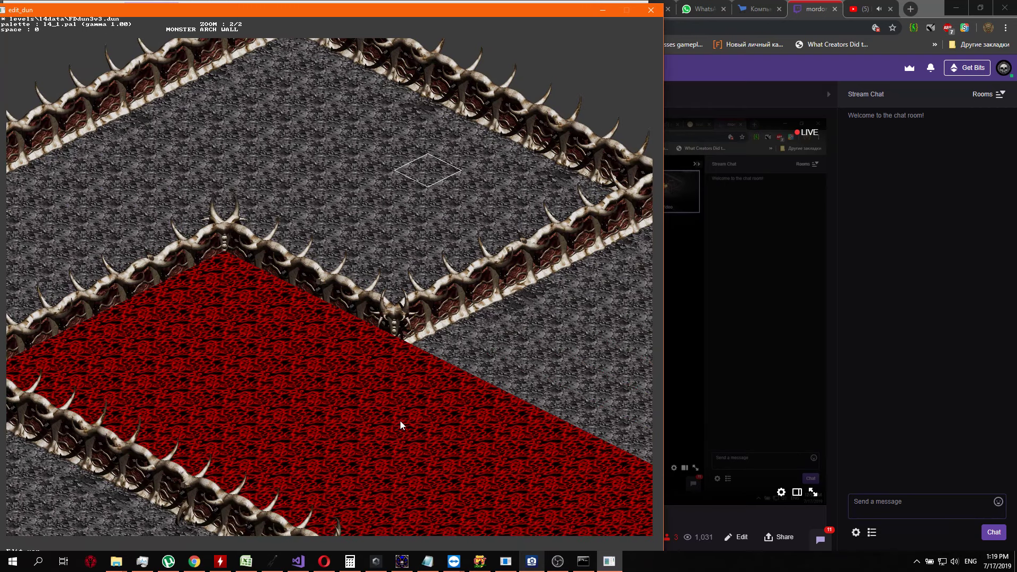
{"action": "key", "text": "Down"}
{"action": "key", "text": "Down"}
{"action": "key", "text": "Down"}
{"action": "key", "text": "Right"}
{"action": "key", "text": "Right"}
{"action": "key", "text": "Right"}
{"action": "key", "text": "Right"}
{"action": "key", "text": "Right"}
{"action": "key", "text": "Down"}
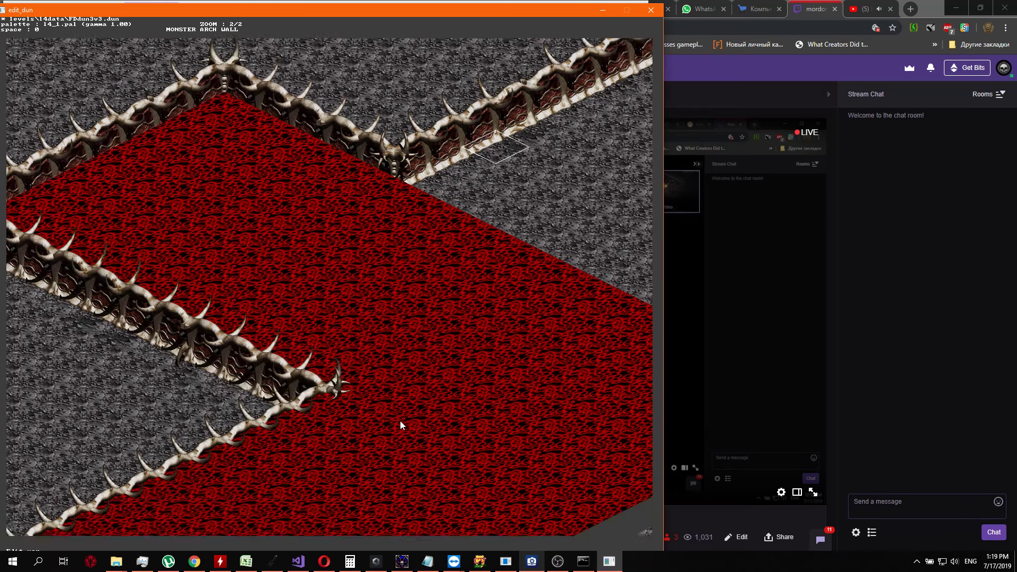
{"action": "key", "text": "Right"}
{"action": "key", "text": "Up"}
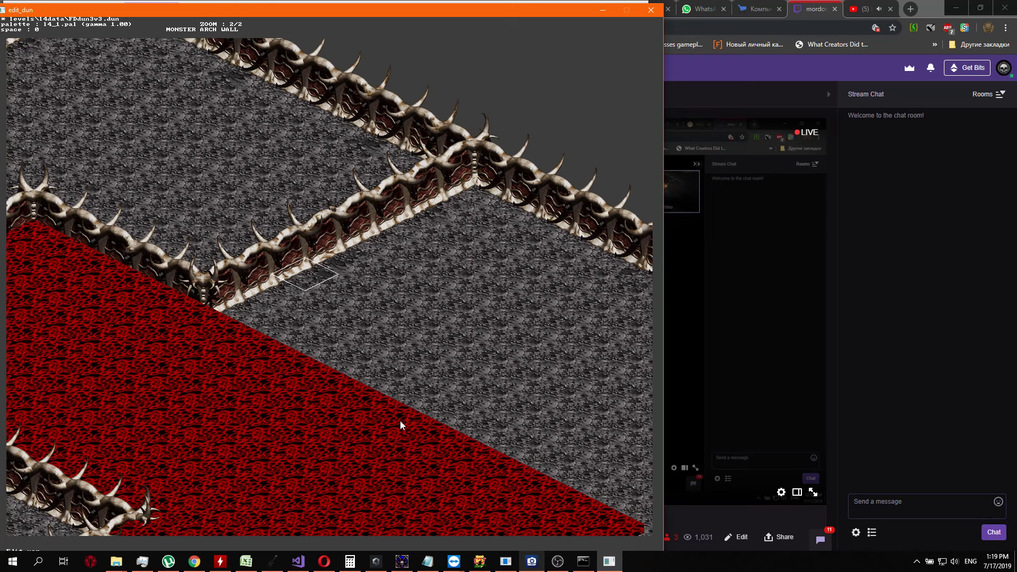
{"action": "key", "text": "Left"}
{"action": "key", "text": "Right"}
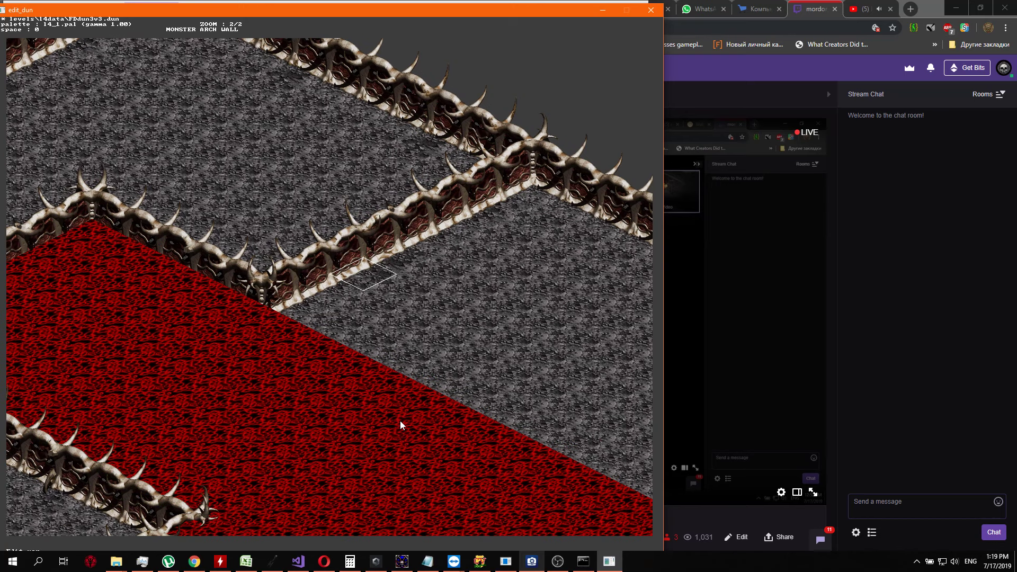
Replace the first piece of the northeast-running wall beside the red region's skull corner with a tall-horned wall end
{"action": "key", "text": "Up"}
{"action": "key", "text": "Down"}
{"action": "key", "text": "Down"}
{"action": "key", "text": "Tab"}
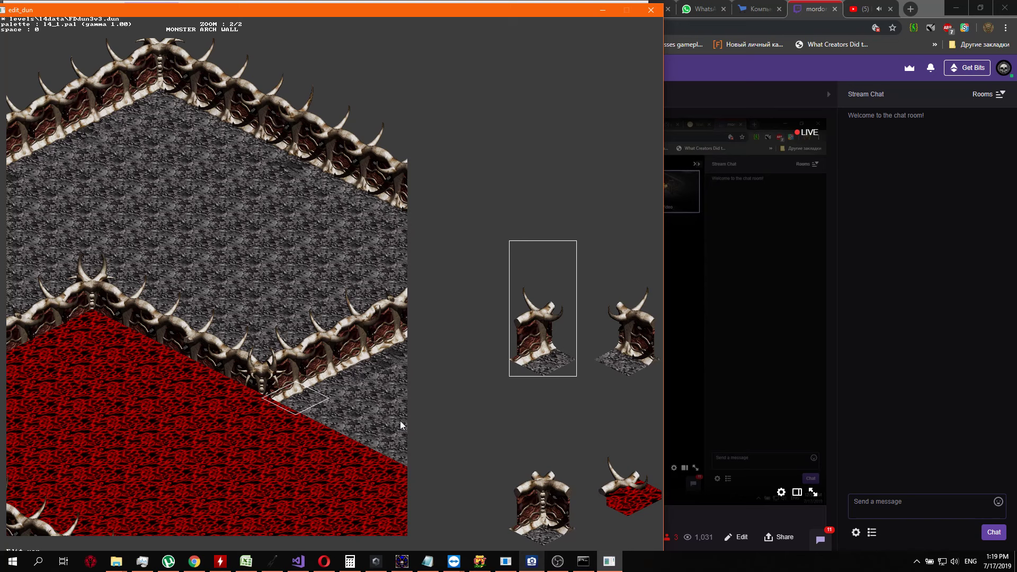
{"action": "key", "text": "Right"}
{"action": "key", "text": "Right"}
{"action": "key", "text": "Right"}
{"action": "key", "text": "Right"}
{"action": "key", "text": "Right"}
{"action": "key", "text": "Right"}
{"action": "key", "text": "Right"}
{"action": "key", "text": "Right"}
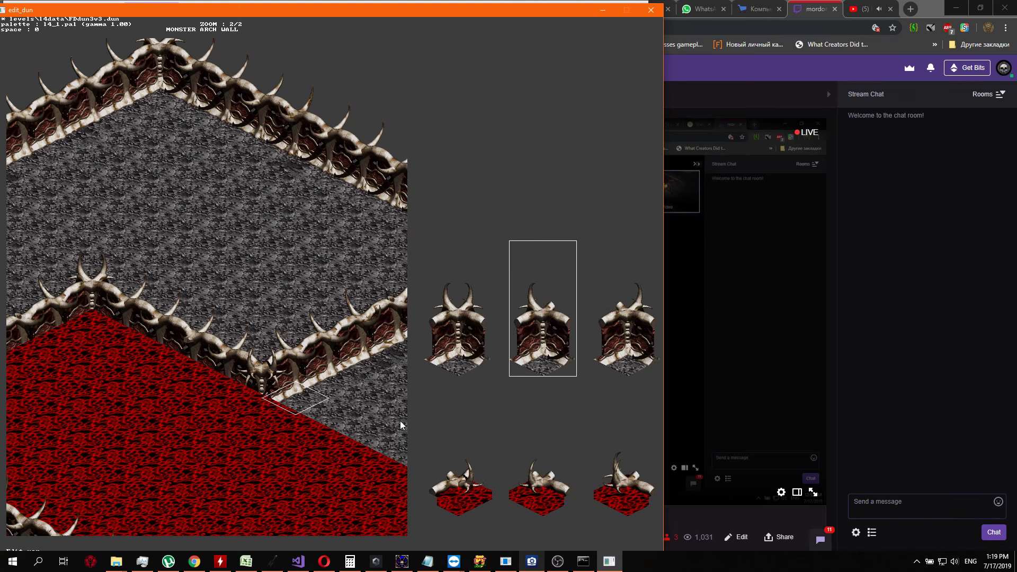
{"action": "key", "text": "Right"}
{"action": "key", "text": "Right"}
{"action": "key", "text": "Right"}
{"action": "key", "text": "Right"}
{"action": "key", "text": "Right"}
{"action": "key", "text": "Right"}
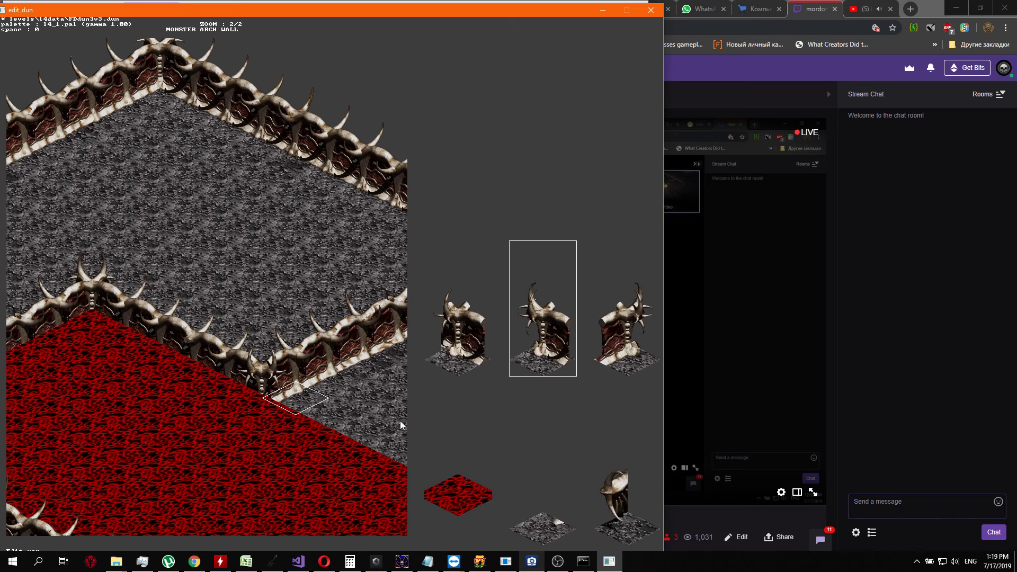
{"action": "key", "text": "Right"}
{"action": "key", "text": "Right"}
{"action": "key", "text": "Right"}
{"action": "key", "text": "Right"}
{"action": "key", "text": "Right"}
{"action": "key", "text": "Right"}
{"action": "key", "text": "Right"}
{"action": "key", "text": "Right"}
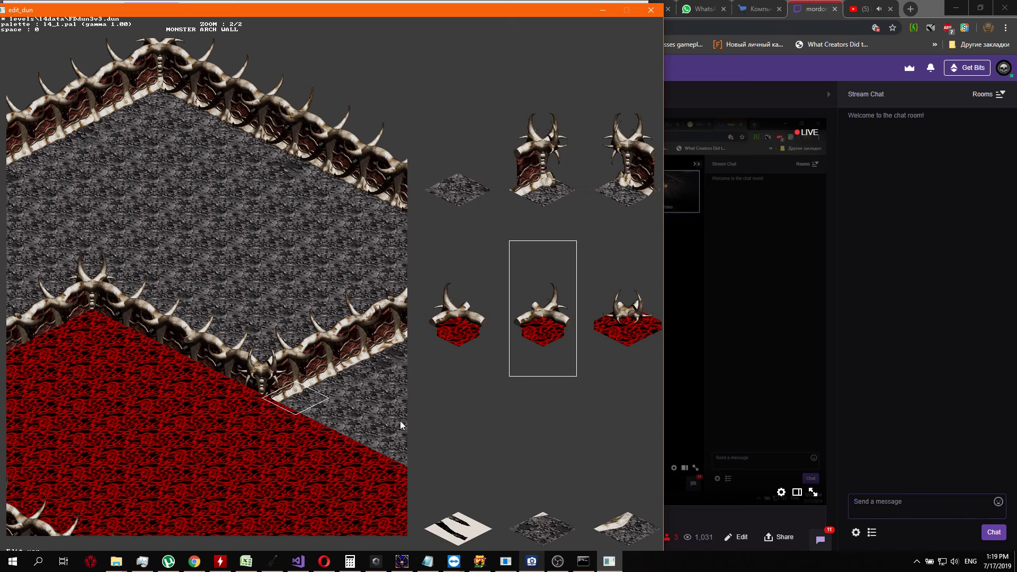
{"action": "key", "text": "Right"}
{"action": "key", "text": "Right"}
{"action": "key", "text": "Right"}
{"action": "key", "text": "Right"}
{"action": "key", "text": "Right"}
{"action": "key", "text": "Right"}
{"action": "key", "text": "Right"}
{"action": "key", "text": "Right"}
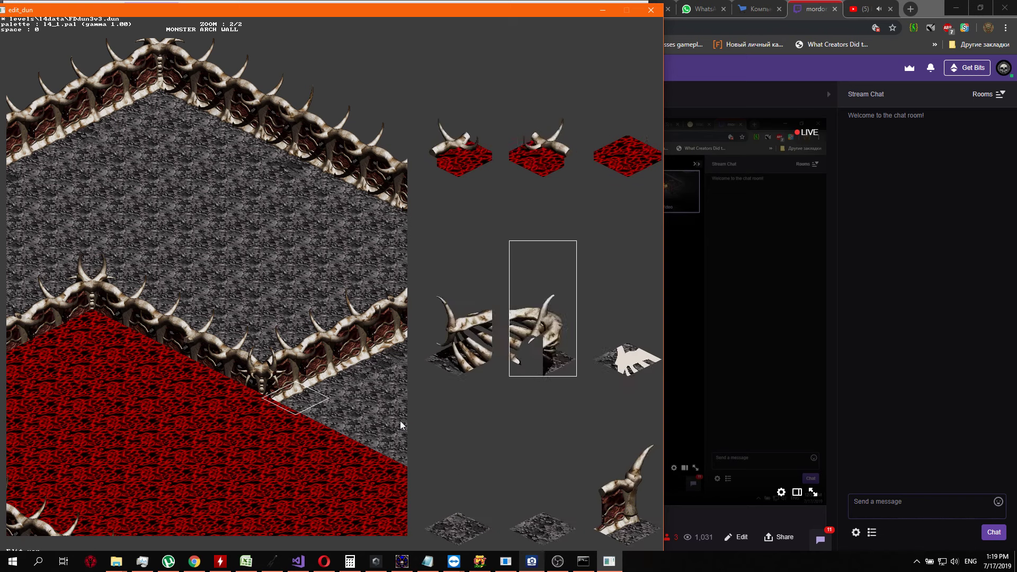
{"action": "key", "text": "Right"}
{"action": "key", "text": "Right"}
{"action": "key", "text": "Right"}
{"action": "key", "text": "Right"}
{"action": "key", "text": "Right"}
{"action": "key", "text": "Right"}
{"action": "key", "text": "Right"}
{"action": "key", "text": "Right"}
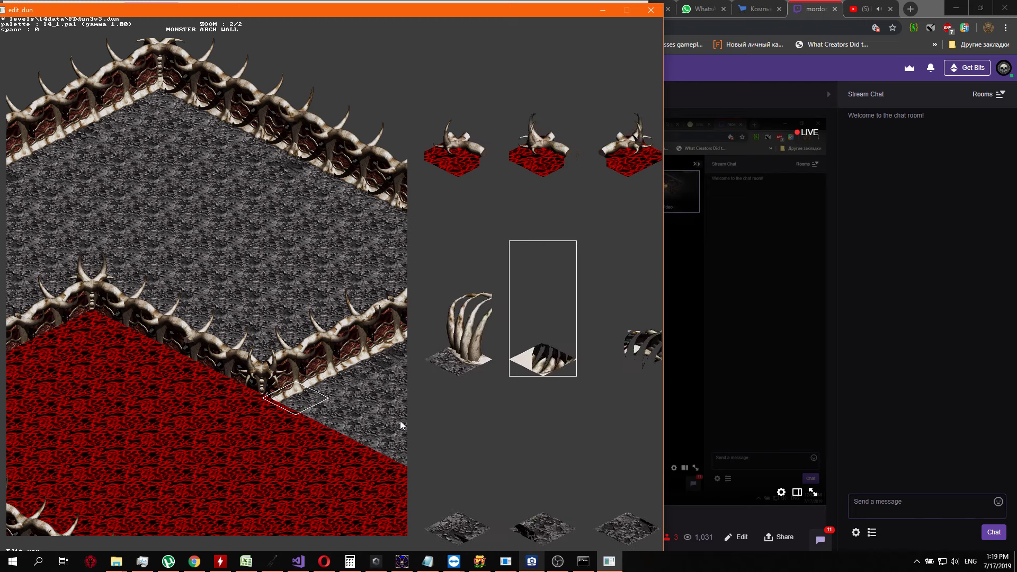
{"action": "key", "text": "Right"}
{"action": "key", "text": "Right"}
{"action": "key", "text": "Right"}
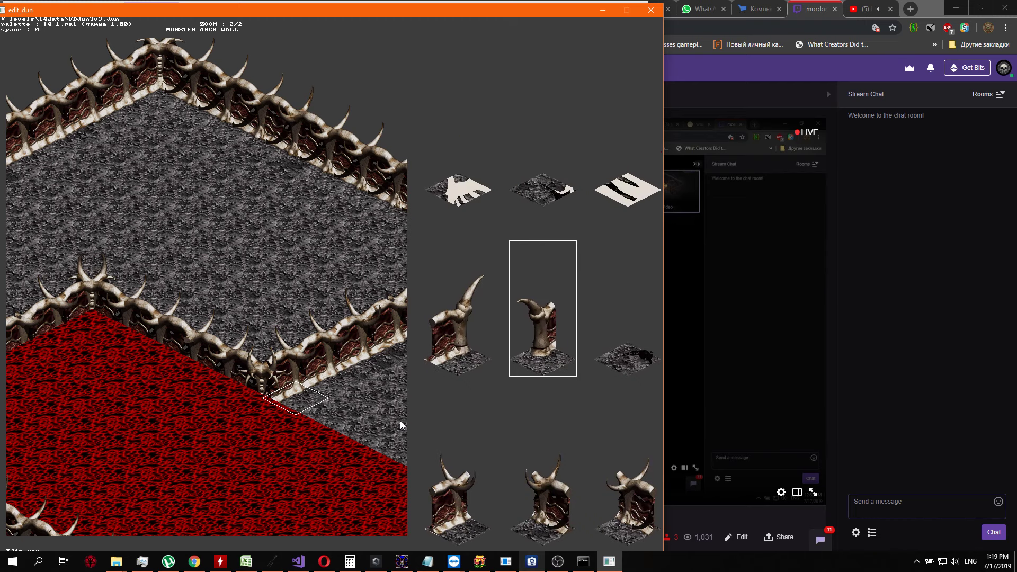
{"action": "key", "text": "Left"}
{"action": "key", "text": "Return"}
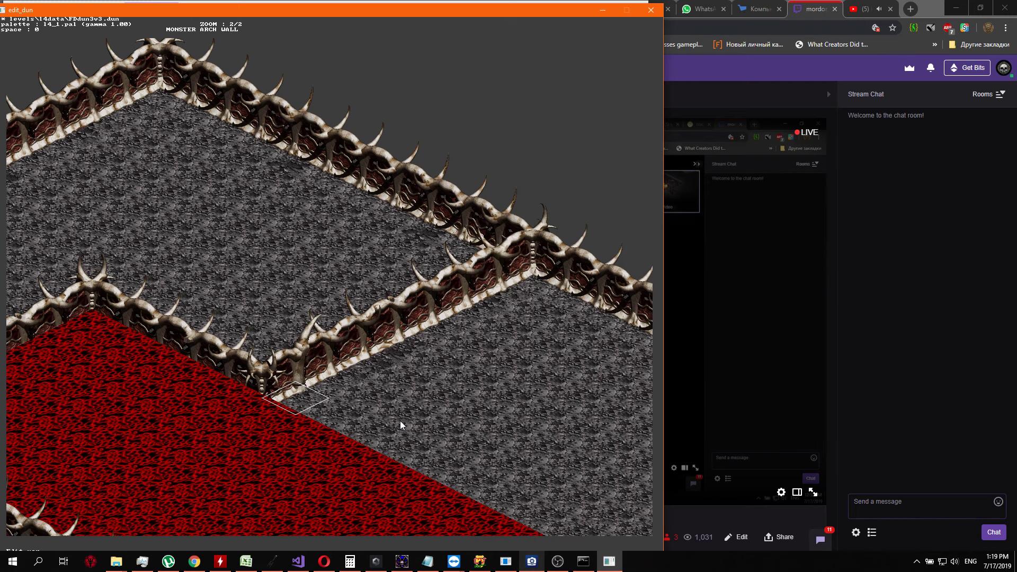
Open a gap in the northeast-running wall by replacing the piece just past the tall-horned end with plain grey floor
{"action": "key", "text": "Up"}
{"action": "key", "text": "Return"}
{"action": "key", "text": "Right"}
{"action": "key", "text": "Right"}
{"action": "key", "text": "Right"}
{"action": "key", "text": "Right"}
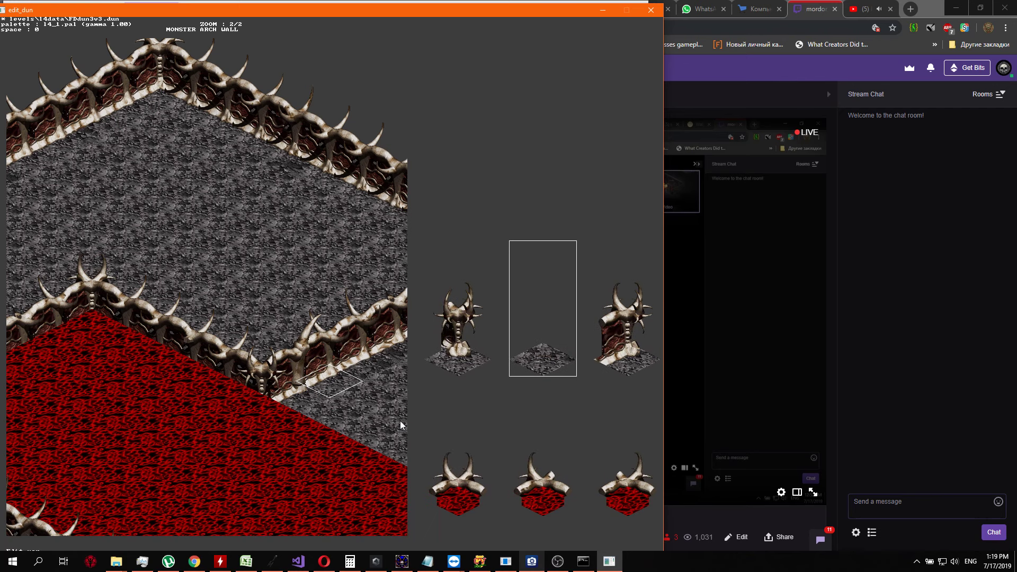
{"action": "key", "text": "Return"}
Replace the wall piece on the far side of the new gap with a curved-horn wall end
{"action": "key", "text": "Up"}
{"action": "key", "text": "Return"}
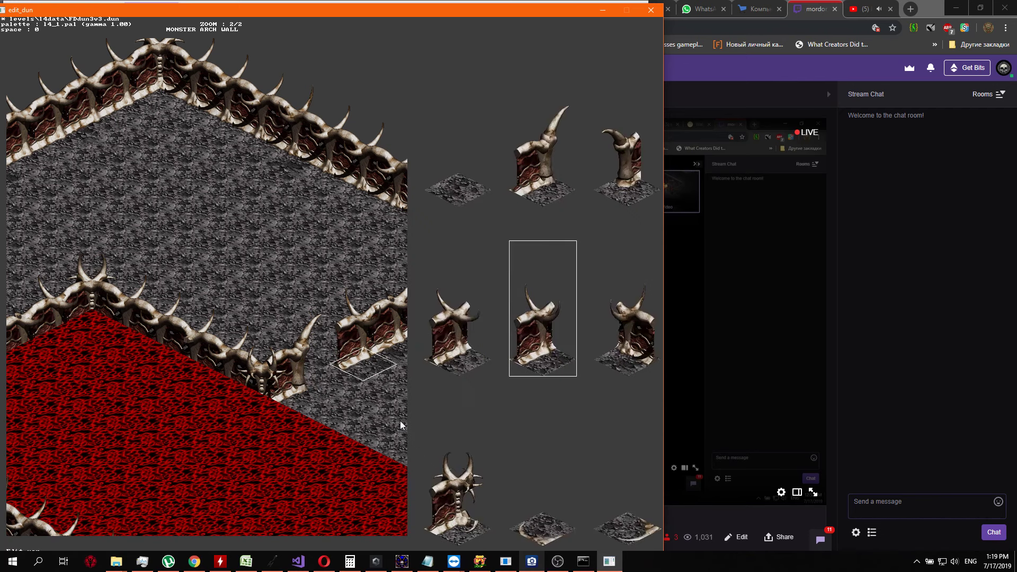
{"action": "key", "text": "Up"}
{"action": "key", "text": "Right"}
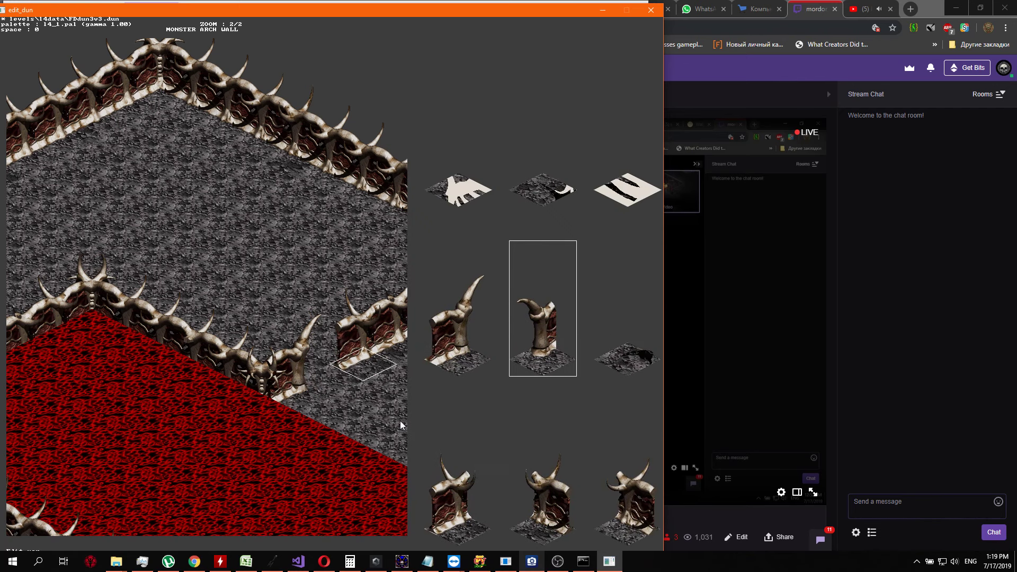
{"action": "key", "text": "Return"}
Replace the wall piece directly northeast of the curved-horn end with a tall-horned wall end
{"action": "key", "text": "Up"}
{"action": "key", "text": "Return"}
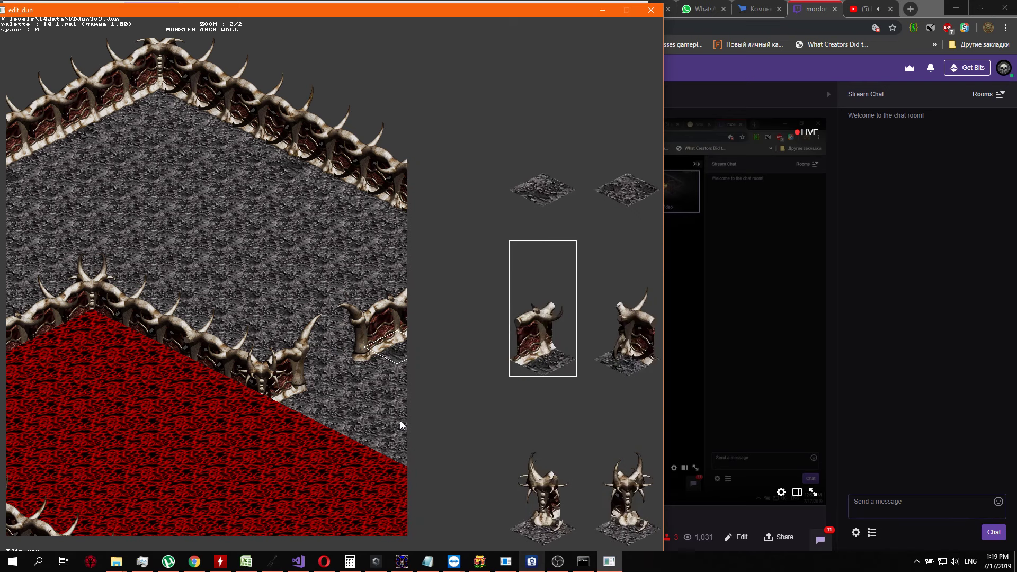
{"action": "key", "text": "Right"}
{"action": "key", "text": "Right"}
{"action": "key", "text": "Right"}
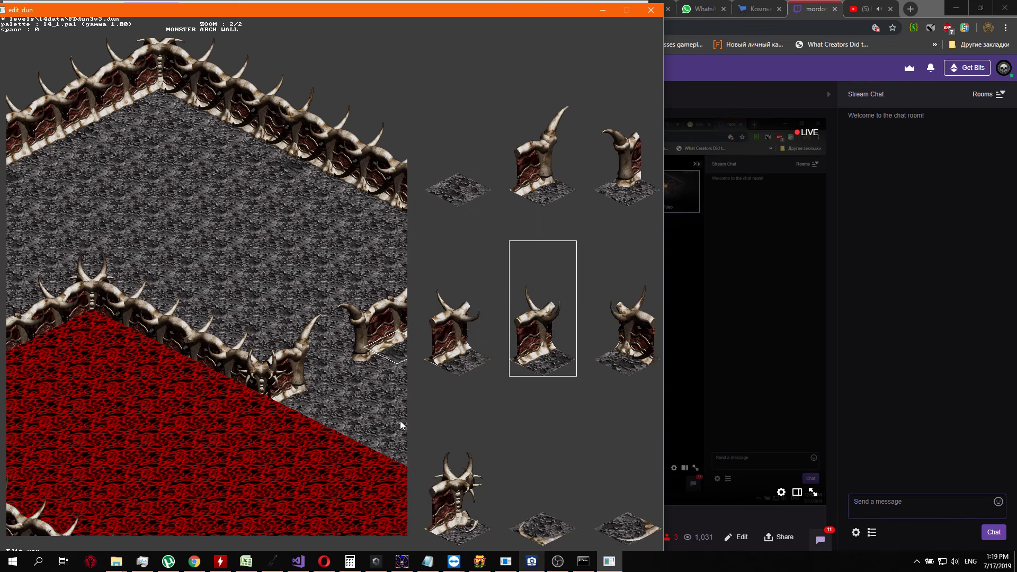
{"action": "key", "text": "Return"}
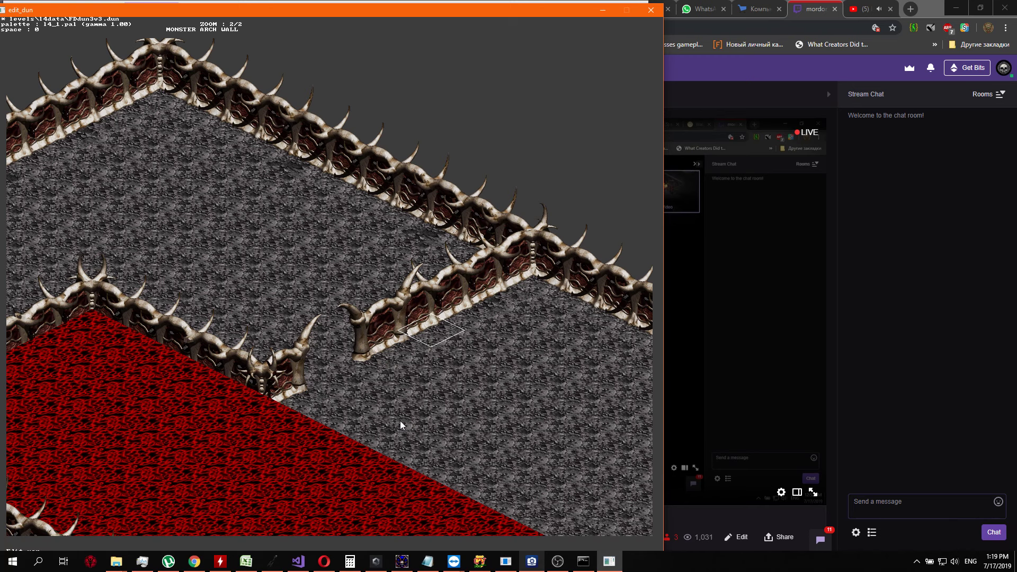
Replace the wall piece following the short two-piece wall section with plain grey floor
{"action": "key", "text": "Return"}
{"action": "key", "text": "Right"}
Place a curved-horn wall end on the wall piece beyond the second gap
{"action": "key", "text": "Right"}
{"action": "key", "text": "Right"}
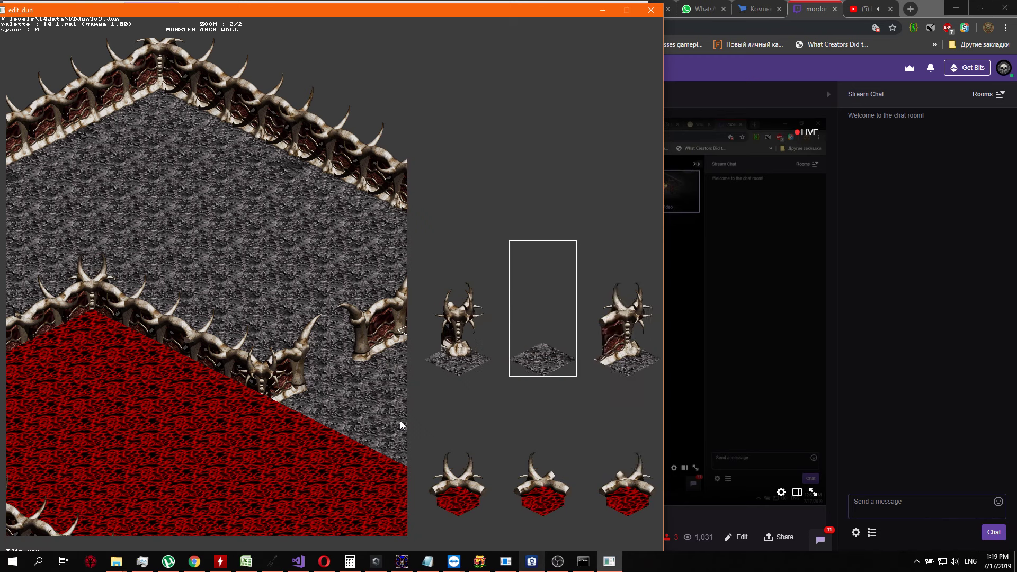
{"action": "key", "text": "Return"}
{"action": "key", "text": "Return"}
{"action": "key", "text": "Right"}
{"action": "key", "text": "Right"}
{"action": "key", "text": "Right"}
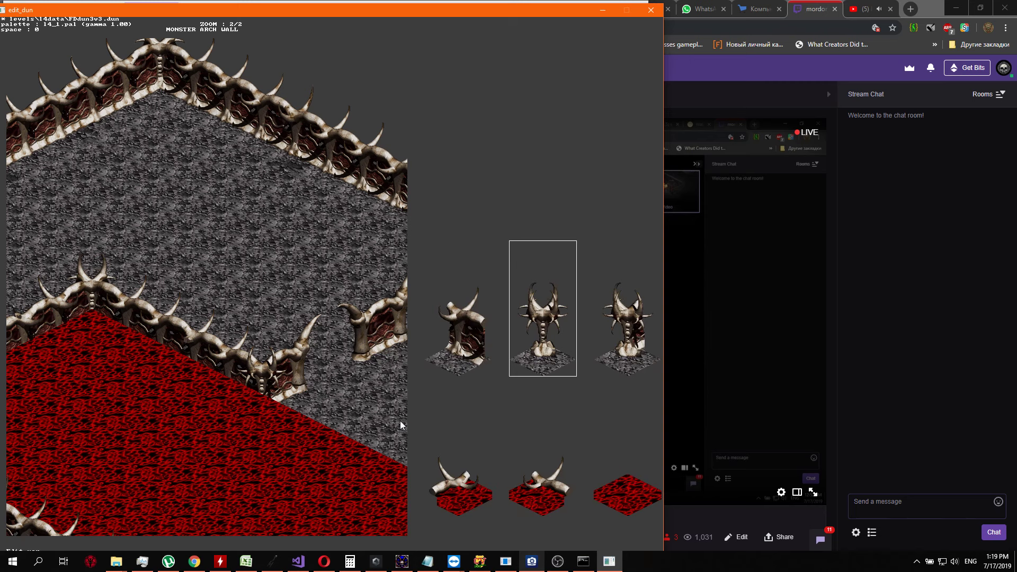
{"action": "key", "text": "Down"}
{"action": "key", "text": "Down"}
{"action": "key", "text": "Down"}
{"action": "key", "text": "Right"}
Replace the wall piece nearest the outer boundary corner with a curved-horn wall end
{"action": "key", "text": "Return"}
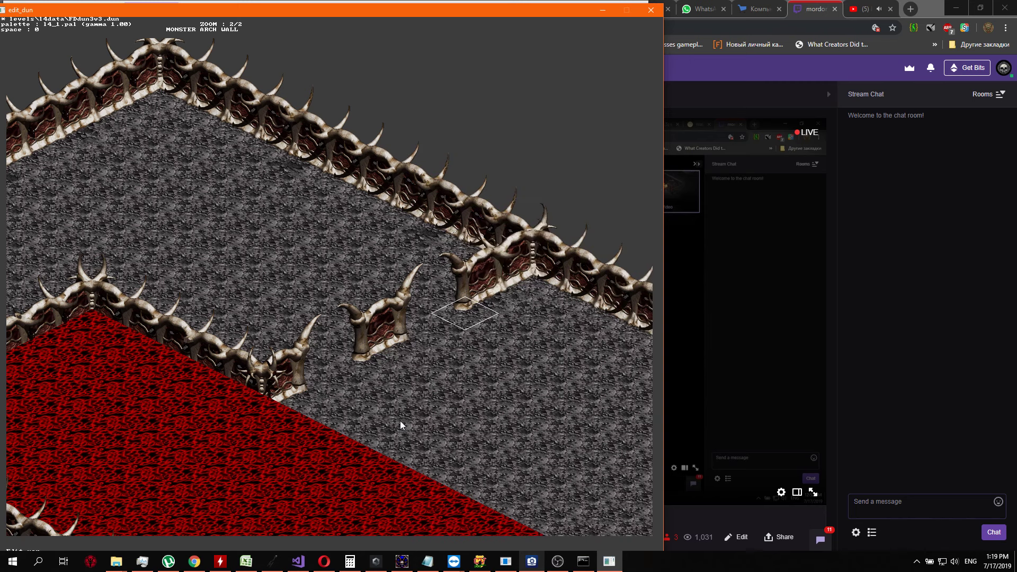
{"action": "key", "text": "Up"}
{"action": "key", "text": "Up"}
{"action": "key", "text": "Down"}
{"action": "key", "text": "Return"}
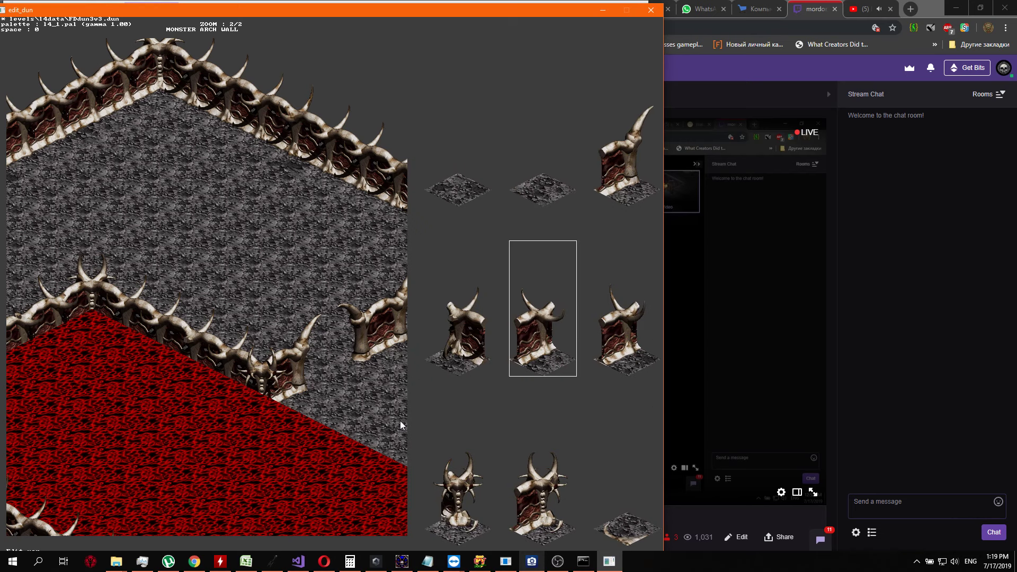
{"action": "key", "text": "Right"}
{"action": "key", "text": "Right"}
{"action": "key", "text": "Right"}
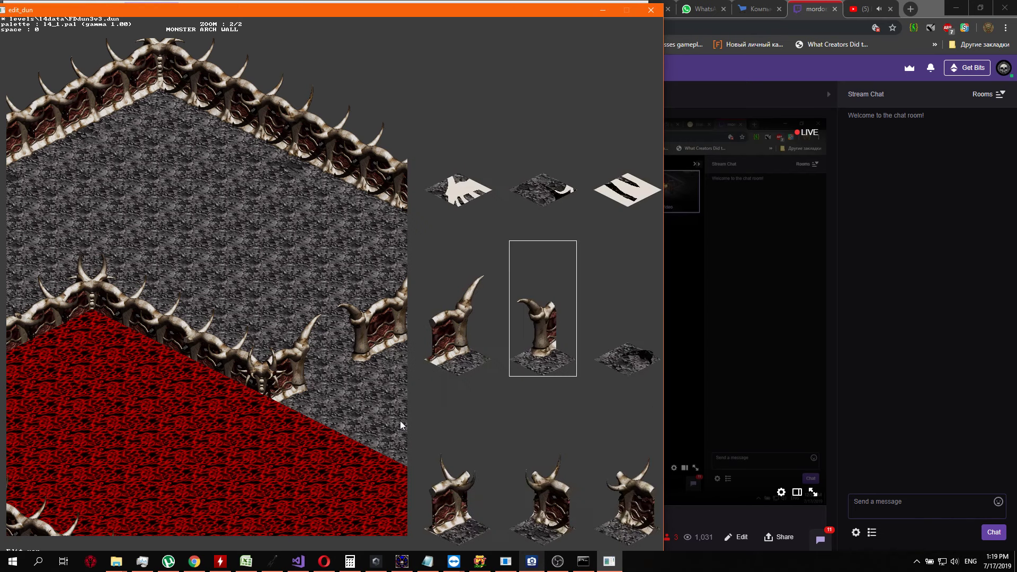
{"action": "key", "text": "Return"}
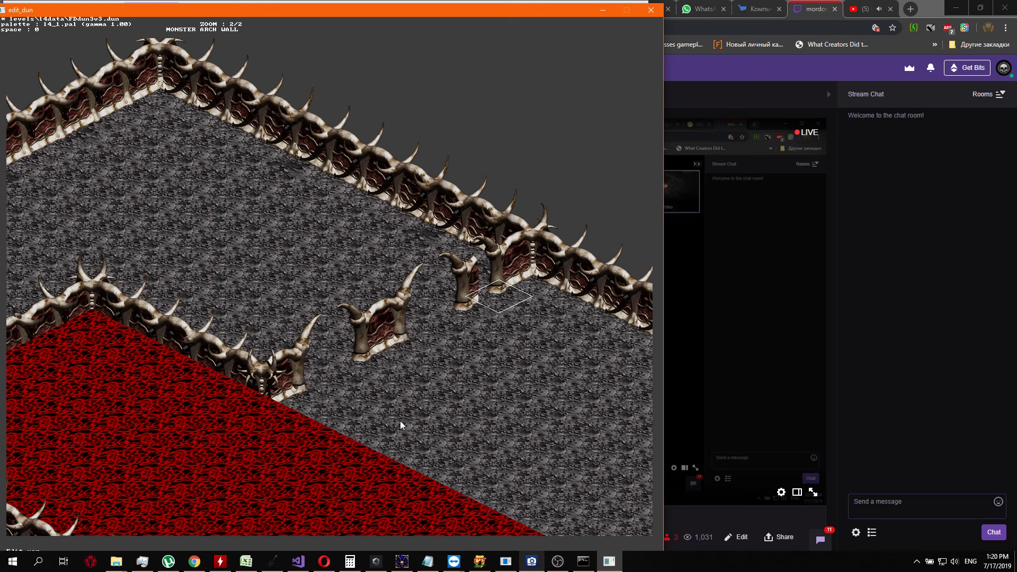
Replace the leftover curved-horn piece southwest of the boundary corner's wall end with plain grey floor
{"action": "key", "text": "Down"}
{"action": "key", "text": "Return"}
{"action": "key", "text": "Right"}
{"action": "key", "text": "Right"}
{"action": "key", "text": "Right"}
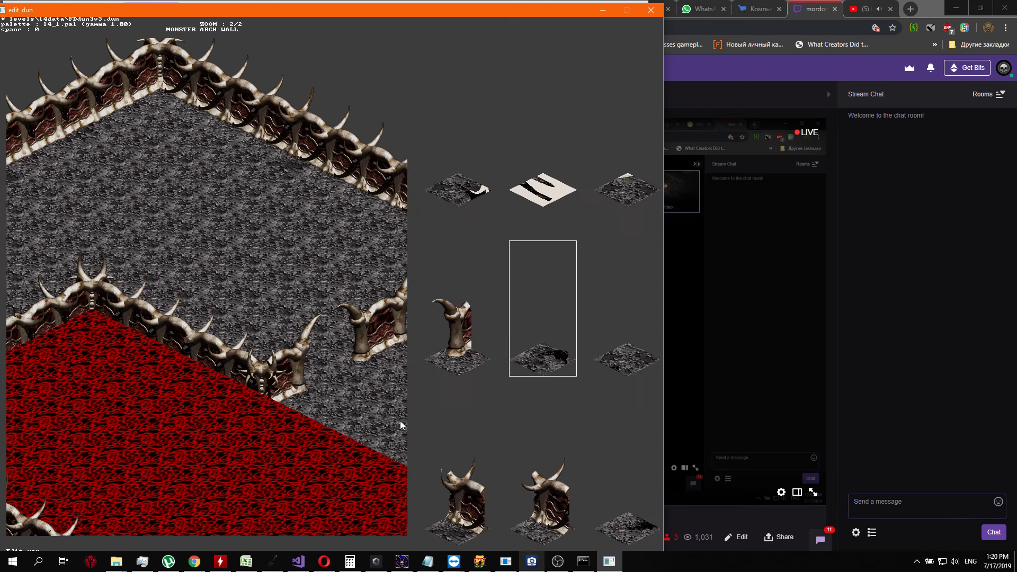
{"action": "key", "text": "Right"}
{"action": "key", "text": "Right"}
{"action": "key", "text": "Right"}
{"action": "key", "text": "Right"}
{"action": "key", "text": "Right"}
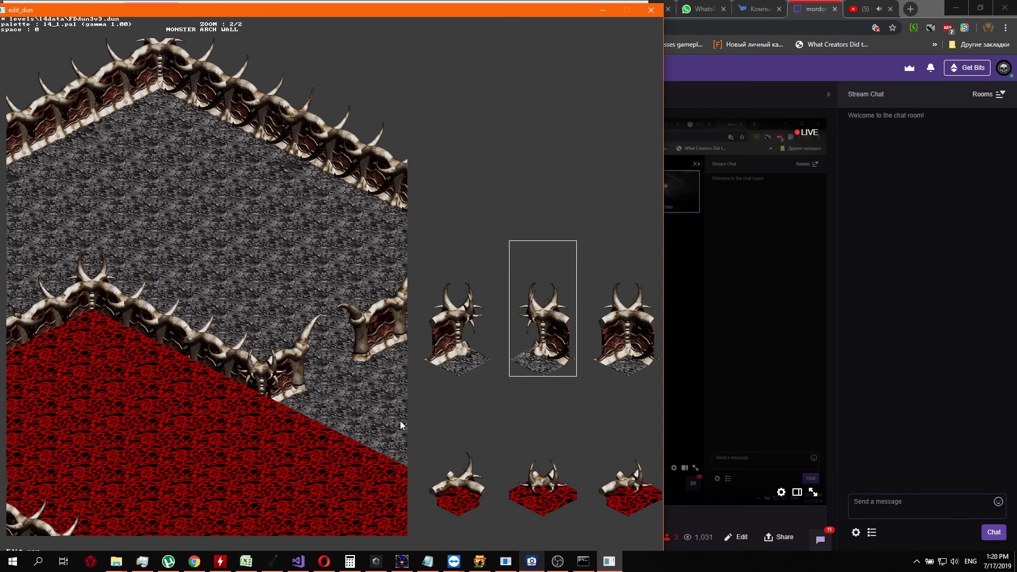
{"action": "key", "text": "Return"}
Change the tall-horned end of the short middle wall section back to a regular horned wall piece
{"action": "key", "text": "Down"}
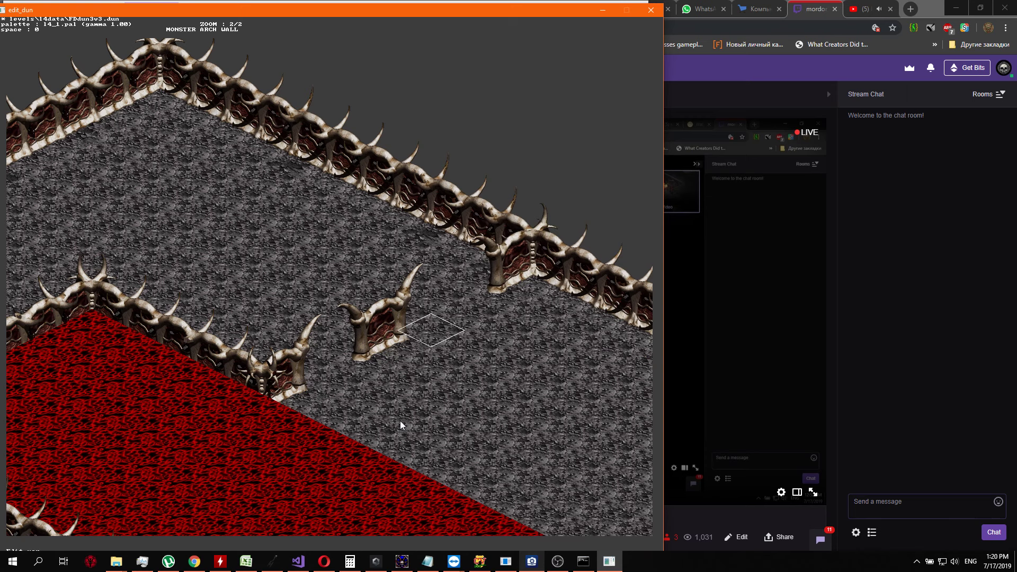
{"action": "key", "text": "Down"}
{"action": "key", "text": "Return"}
{"action": "key", "text": "Down"}
{"action": "key", "text": "Return"}
{"action": "key", "text": "Up"}
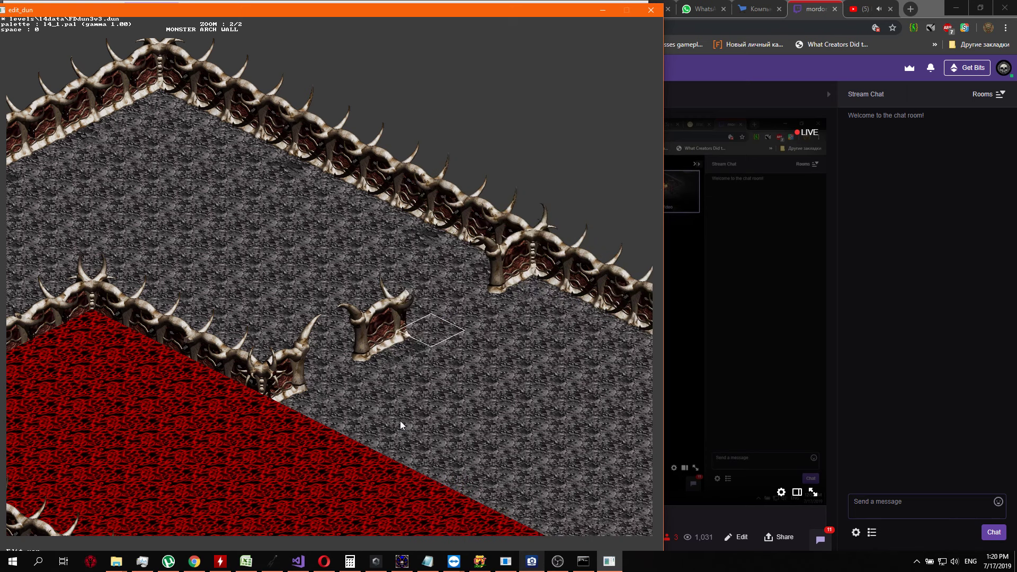
Try a curved-horn wall end on the floor tile northeast of the short middle wall section
{"action": "key", "text": "Return"}
{"action": "key", "text": "Right"}
{"action": "key", "text": "Down"}
{"action": "key", "text": "Down"}
{"action": "key", "text": "Down"}
{"action": "key", "text": "Down"}
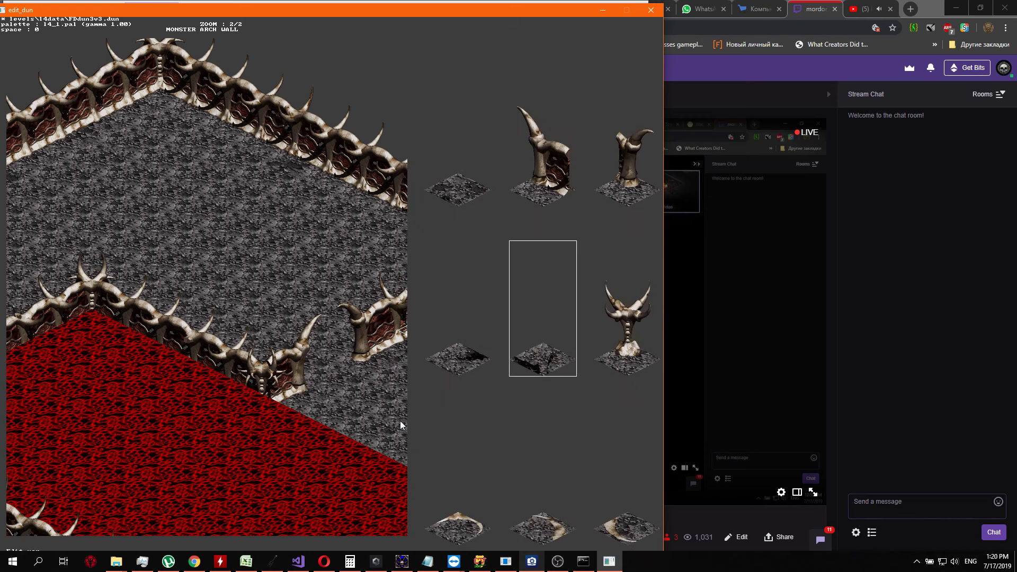
{"action": "key", "text": "Up"}
{"action": "key", "text": "Right"}
{"action": "key", "text": "Right"}
{"action": "key", "text": "Left"}
{"action": "key", "text": "Return"}
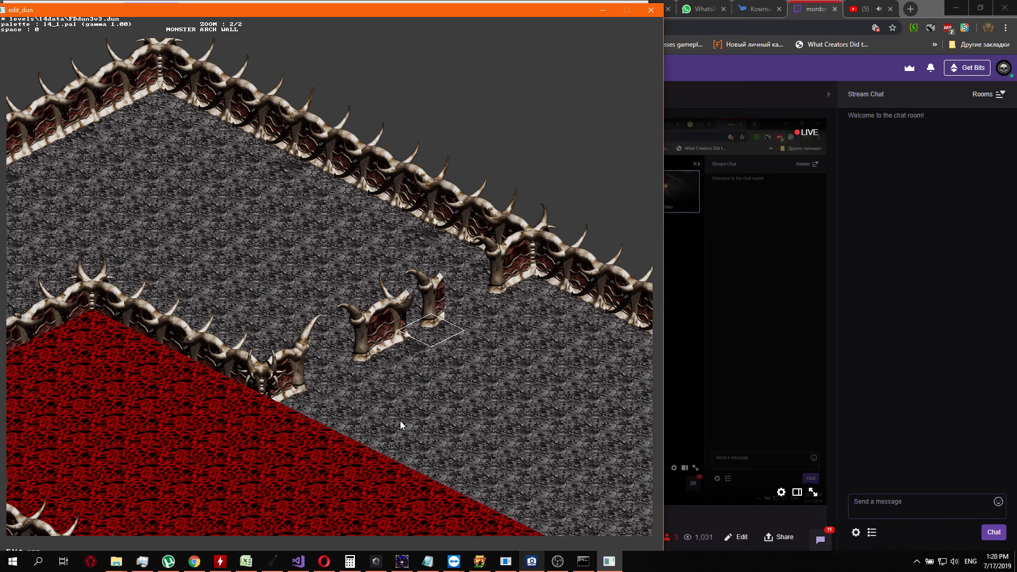
Finish the middle wall section's northeastern end with a tall-horned wall end in place of the curved-horn piece
{"action": "key", "text": "Return"}
{"action": "key", "text": "Left"}
{"action": "key", "text": "Return"}
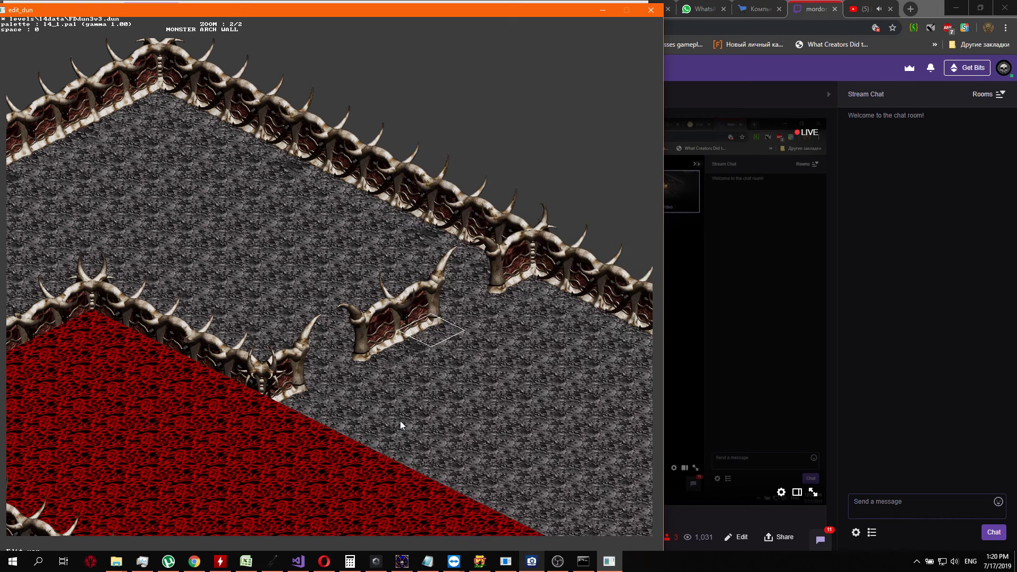
Inspect the two gaps in the northeast-running wall and the red region's walls and open eastern edge around them
{"action": "key", "text": "Down"}
{"action": "key", "text": "Down"}
{"action": "key", "text": "Down"}
{"action": "key", "text": "Down"}
{"action": "key", "text": "Down"}
{"action": "key", "text": "Down"}
{"action": "key", "text": "Down"}
{"action": "key", "text": "Down"}
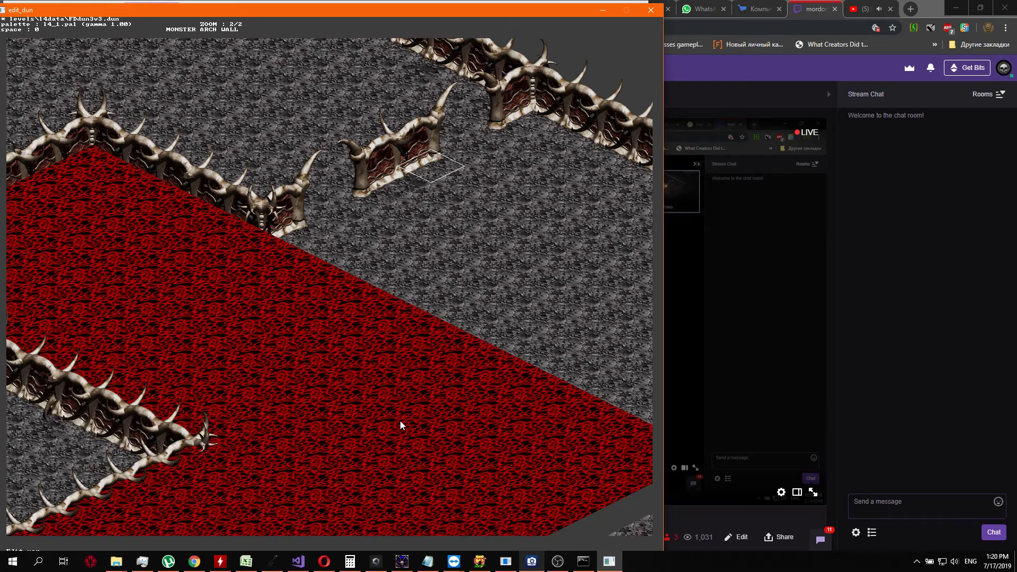
{"action": "key", "text": "Up"}
{"action": "key", "text": "Up"}
{"action": "key", "text": "Up"}
{"action": "key", "text": "Up"}
{"action": "key", "text": "Up"}
{"action": "key", "text": "Up"}
{"action": "key", "text": "Up"}
{"action": "key", "text": "Up"}
{"action": "key", "text": "Up"}
{"action": "key", "text": "Left"}
{"action": "key", "text": "Left"}
{"action": "key", "text": "Left"}
{"action": "key", "text": "Left"}
{"action": "key", "text": "Left"}
{"action": "key", "text": "Left"}
{"action": "key", "text": "Left"}
{"action": "key", "text": "Down"}
{"action": "key", "text": "Down"}
{"action": "key", "text": "Down"}
{"action": "key", "text": "Down"}
{"action": "key", "text": "Down"}
{"action": "key", "text": "Down"}
{"action": "key", "text": "Down"}
{"action": "key", "text": "Down"}
{"action": "key", "text": "Right"}
{"action": "key", "text": "Right"}
{"action": "key", "text": "Right"}
{"action": "key", "text": "Right"}
{"action": "key", "text": "Right"}
{"action": "key", "text": "Right"}
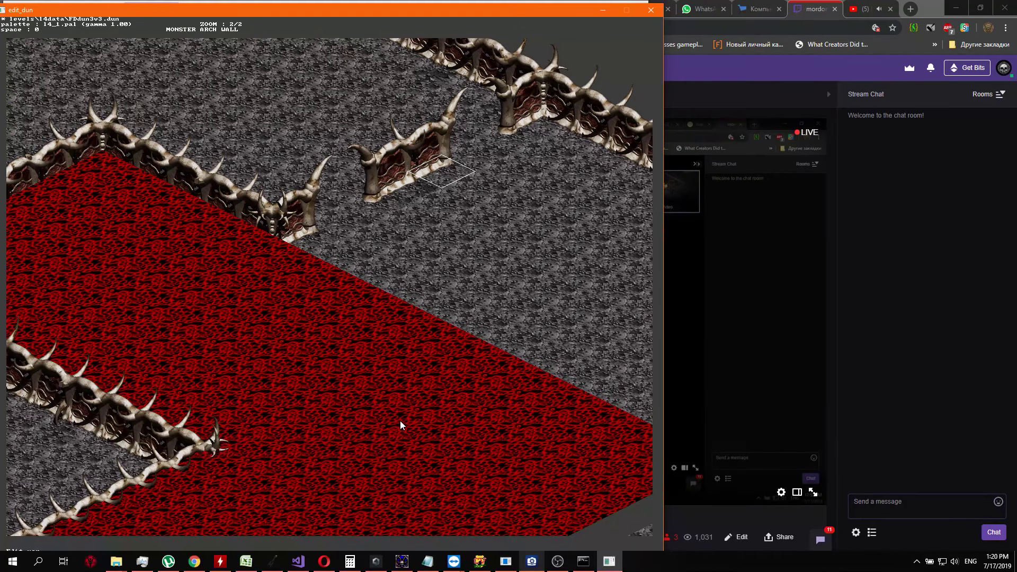
{"action": "key", "text": "Right"}
{"action": "key", "text": "Right"}
{"action": "key", "text": "Left"}
{"action": "key", "text": "Left"}
{"action": "key", "text": "Left"}
{"action": "key", "text": "Left"}
{"action": "key", "text": "Left"}
{"action": "key", "text": "Left"}
{"action": "key", "text": "Left"}
{"action": "key", "text": "Up"}
{"action": "key", "text": "Up"}
{"action": "key", "text": "Up"}
{"action": "key", "text": "Up"}
{"action": "key", "text": "Up"}
{"action": "key", "text": "Up"}
{"action": "key", "text": "Up"}
{"action": "key", "text": "Up"}
{"action": "key", "text": "Up"}
{"action": "key", "text": "Up"}
{"action": "key", "text": "Up"}
{"action": "key", "text": "Up"}
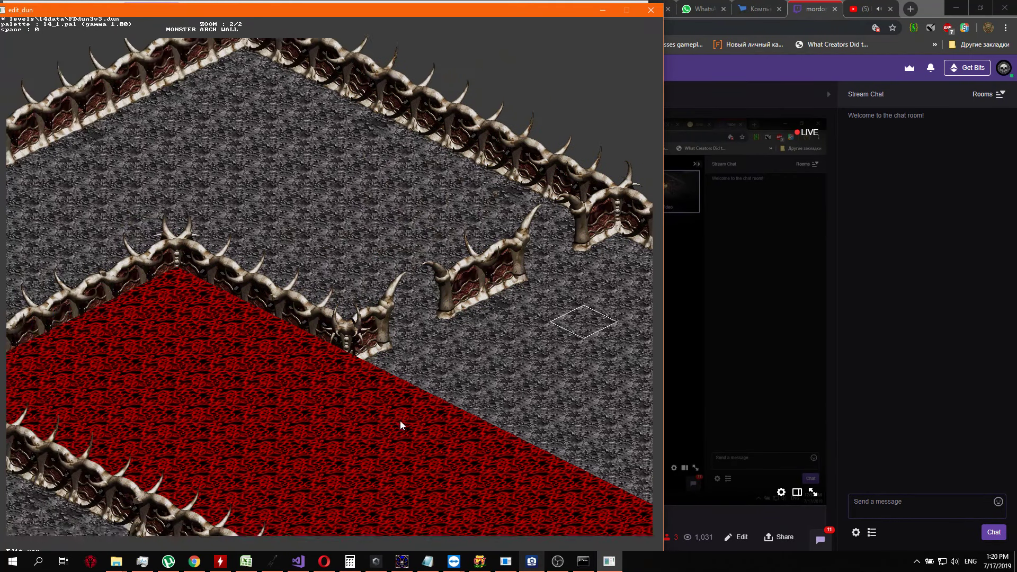
{"action": "key", "text": "Left"}
{"action": "key", "text": "Left"}
{"action": "key", "text": "Left"}
{"action": "key", "text": "Left"}
{"action": "key", "text": "Left"}
{"action": "key", "text": "Left"}
{"action": "key", "text": "Down"}
{"action": "key", "text": "Down"}
{"action": "key", "text": "Down"}
{"action": "key", "text": "Down"}
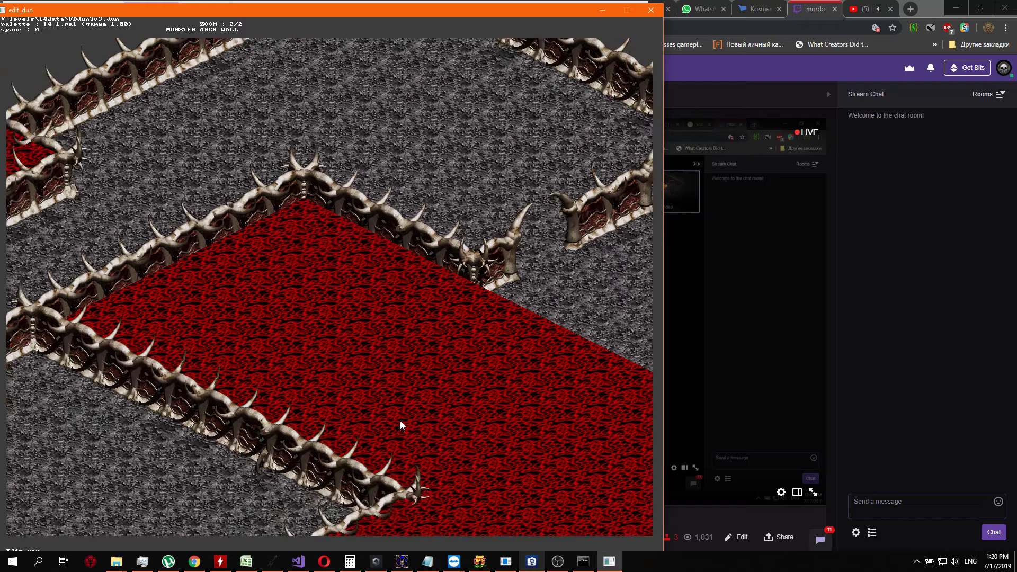
Inspect the walls southwest of the red region and the zigzag wall stub in the grey passage
{"action": "key", "text": "Down"}
{"action": "key", "text": "Down"}
{"action": "key", "text": "Down"}
{"action": "key", "text": "Down"}
{"action": "key", "text": "Down"}
{"action": "key", "text": "Down"}
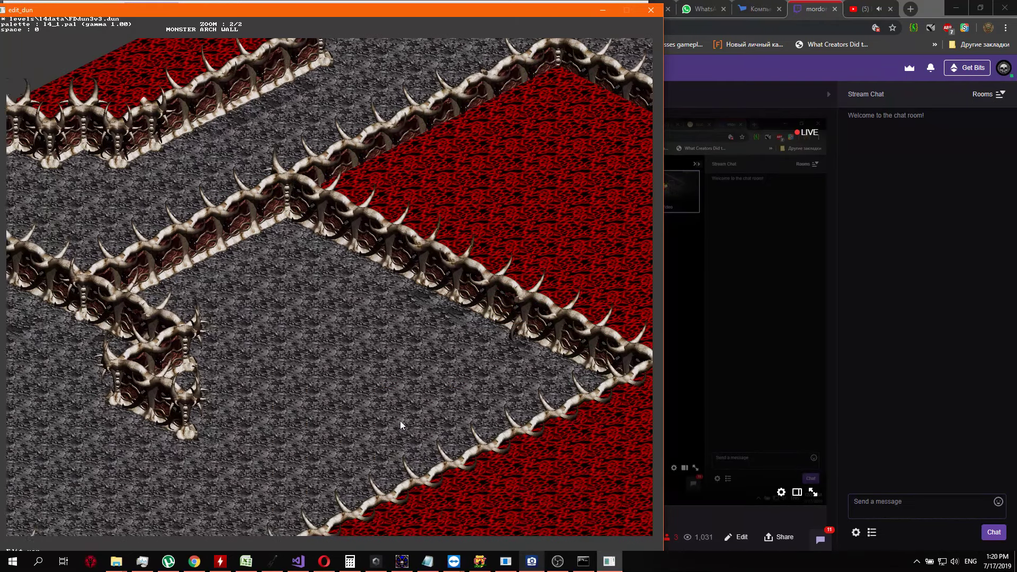
{"action": "key", "text": "Down"}
{"action": "key", "text": "Down"}
{"action": "key", "text": "Down"}
{"action": "key", "text": "Down"}
{"action": "key", "text": "Down"}
{"action": "key", "text": "Left"}
{"action": "key", "text": "Left"}
{"action": "key", "text": "Left"}
{"action": "key", "text": "Left"}
{"action": "key", "text": "Left"}
{"action": "key", "text": "Left"}
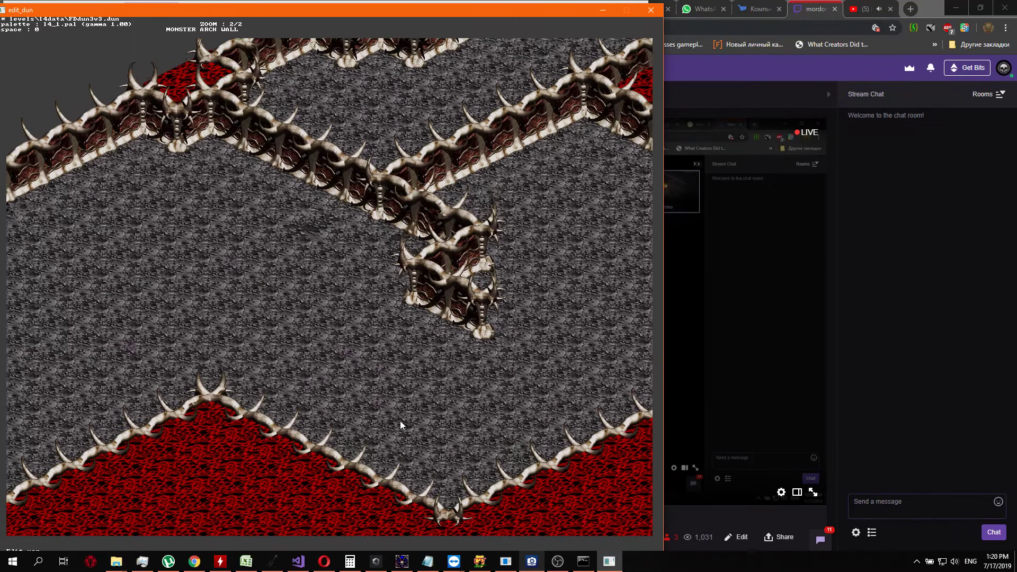
{"action": "key", "text": "Down"}
{"action": "key", "text": "Down"}
{"action": "key", "text": "Down"}
{"action": "key", "text": "Down"}
{"action": "key", "text": "Down"}
{"action": "key", "text": "Down"}
{"action": "key", "text": "Left"}
{"action": "key", "text": "Left"}
{"action": "key", "text": "Left"}
{"action": "key", "text": "Left"}
{"action": "key", "text": "Left"}
{"action": "key", "text": "Left"}
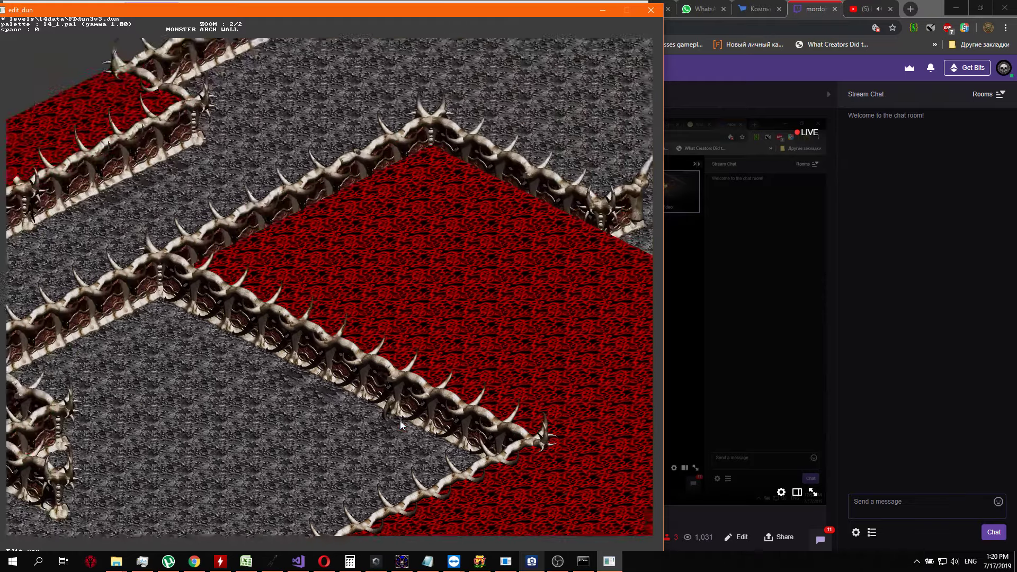
Place a shadowed floor tile in the gap just southwest of the short middle wall section
{"action": "key", "text": "Up"}
{"action": "key", "text": "Up"}
{"action": "key", "text": "Up"}
{"action": "key", "text": "Up"}
{"action": "key", "text": "Up"}
{"action": "key", "text": "Right"}
{"action": "key", "text": "Right"}
{"action": "key", "text": "Right"}
{"action": "key", "text": "Right"}
{"action": "key", "text": "Right"}
{"action": "key", "text": "Right"}
{"action": "key", "text": "Right"}
{"action": "key", "text": "Right"}
{"action": "key", "text": "Down"}
{"action": "key", "text": "Down"}
{"action": "key", "text": "Left"}
{"action": "key", "text": "Left"}
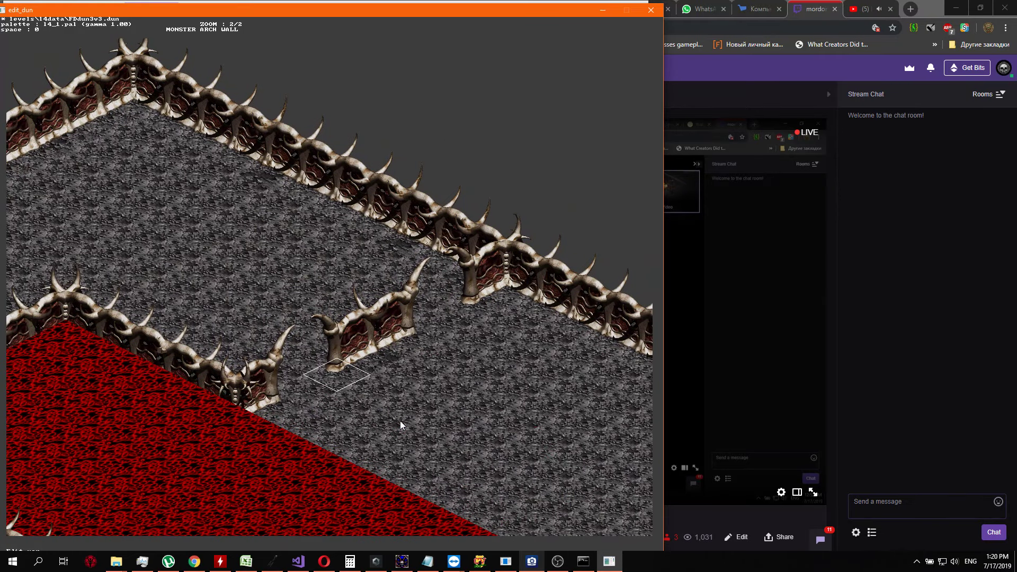
{"action": "key", "text": "Left"}
{"action": "key", "text": "Return"}
{"action": "key", "text": "Down"}
{"action": "key", "text": "Down"}
{"action": "key", "text": "Down"}
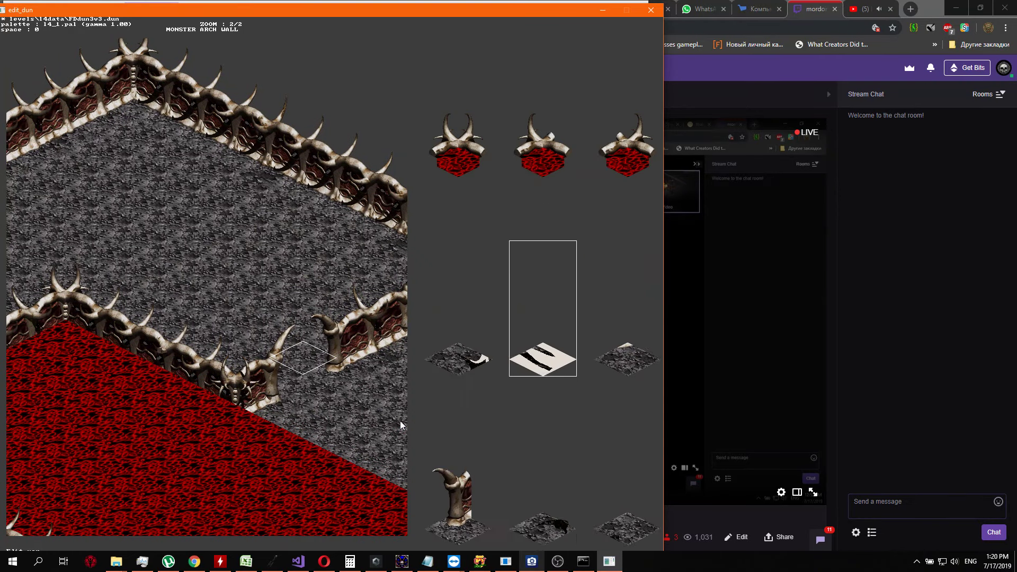
{"action": "key", "text": "Down"}
{"action": "key", "text": "Up"}
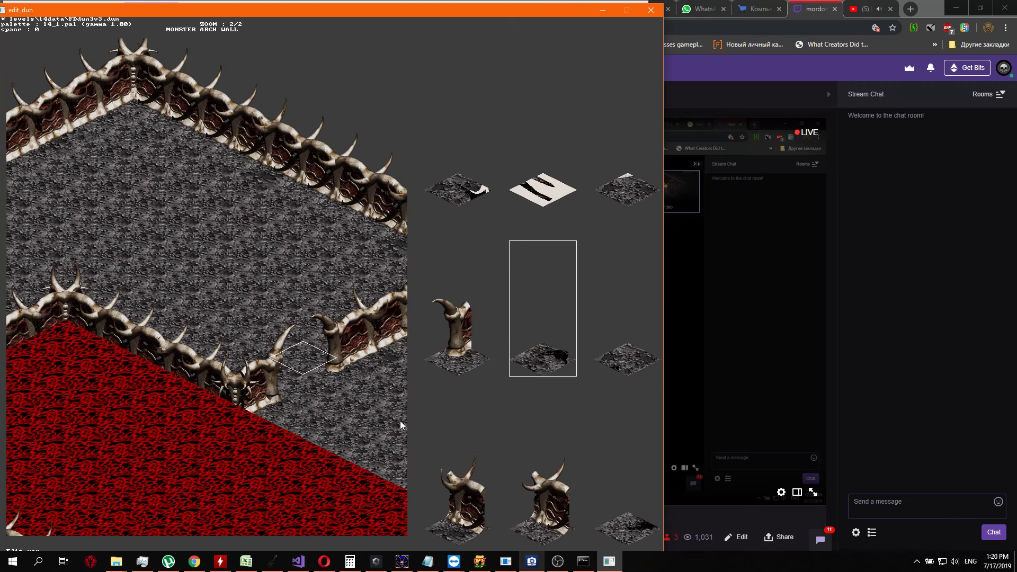
{"action": "key", "text": "Right"}
{"action": "key", "text": "Right"}
{"action": "key", "text": "Left"}
{"action": "key", "text": "Left"}
{"action": "key", "text": "Left"}
{"action": "key", "text": "Left"}
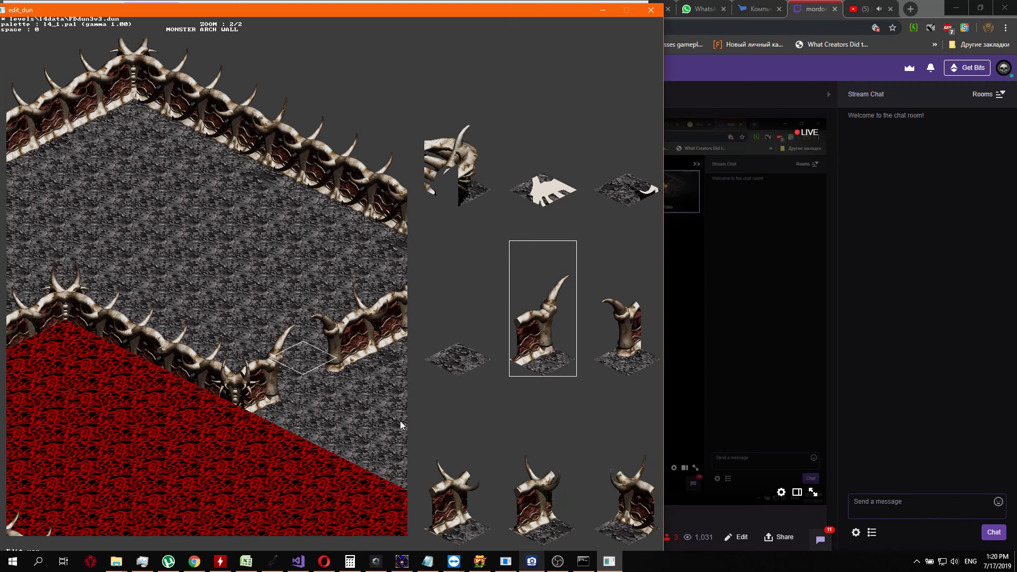
{"action": "key", "text": "Left"}
{"action": "key", "text": "Right"}
{"action": "key", "text": "Right"}
{"action": "key", "text": "Right"}
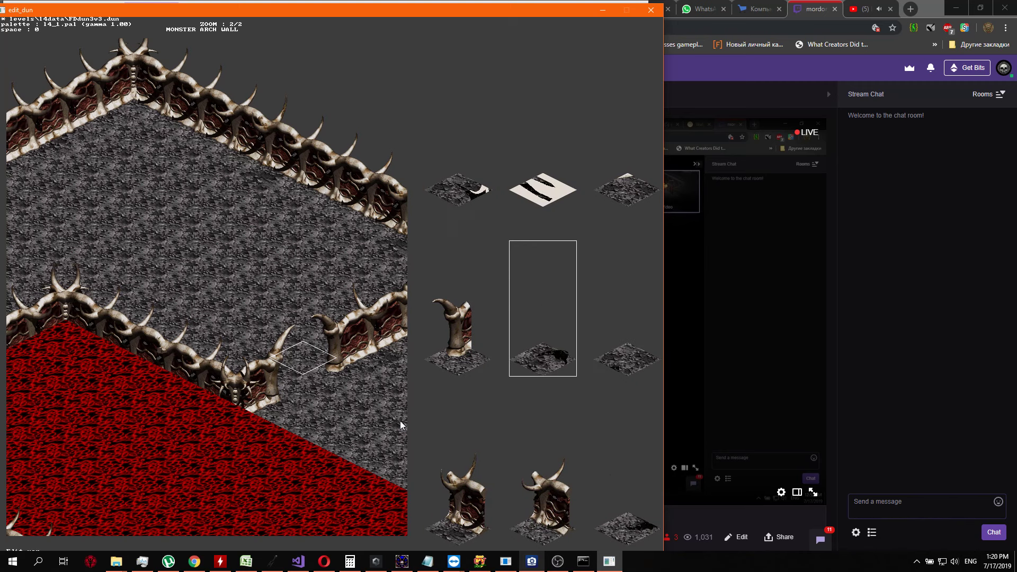
{"action": "key", "text": "Return"}
Continue the shadow with its adjoining floor piece on the next tile behind the middle section's curved-horn end
{"action": "key", "text": "Up"}
{"action": "key", "text": "Return"}
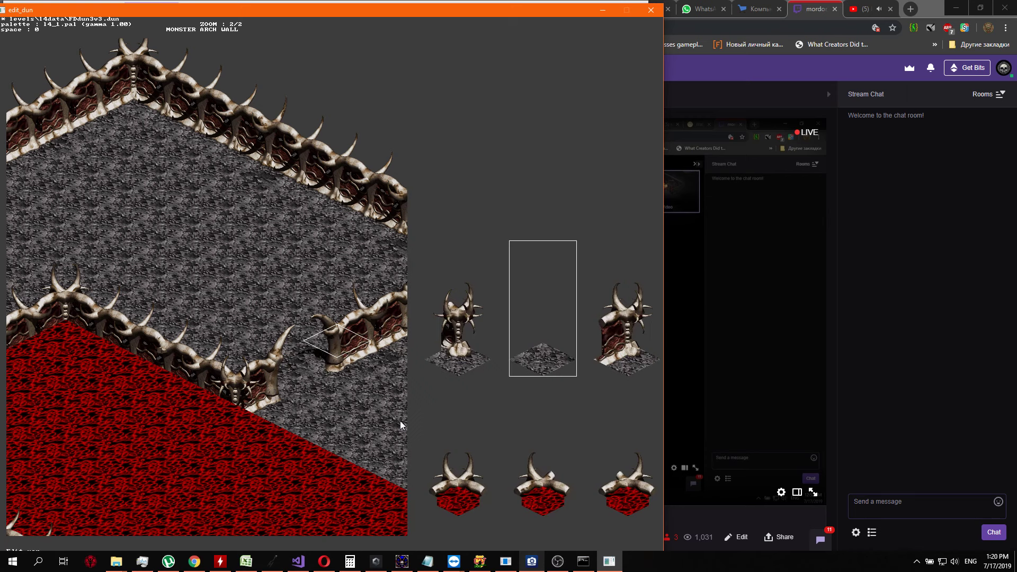
{"action": "key", "text": "Down"}
{"action": "key", "text": "Down"}
{"action": "key", "text": "Down"}
{"action": "key", "text": "Down"}
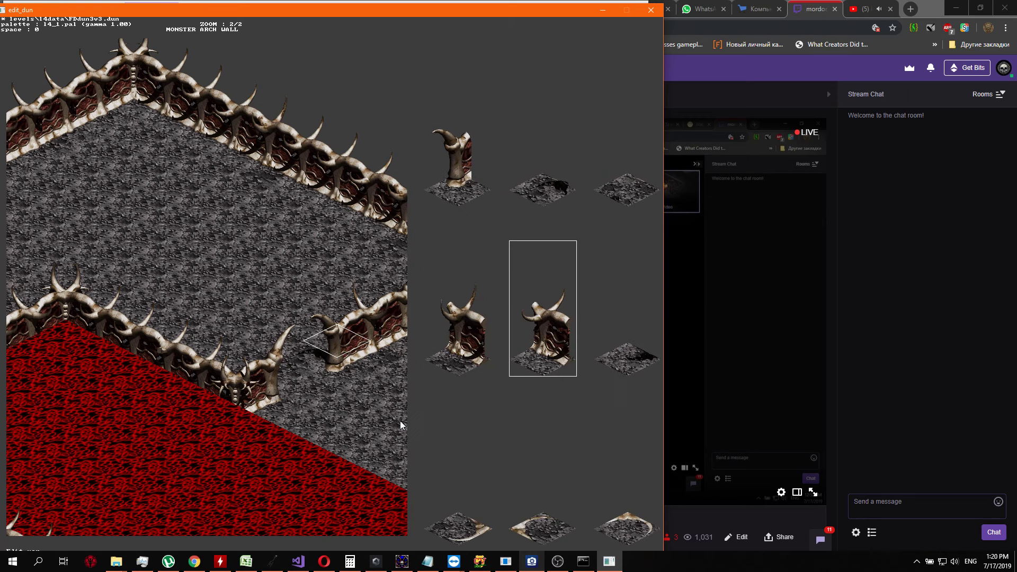
{"action": "key", "text": "Up"}
{"action": "key", "text": "Right"}
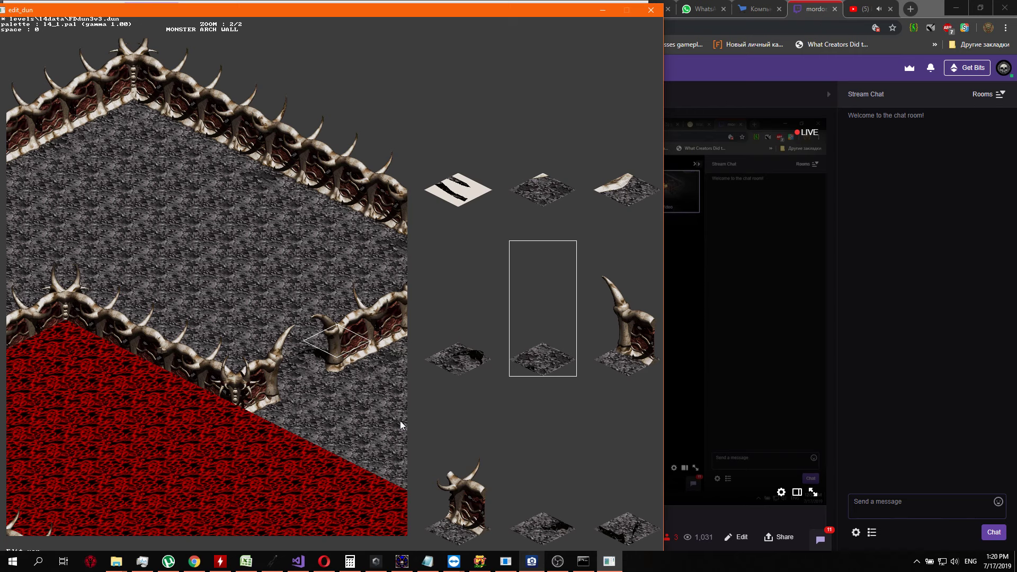
{"action": "key", "text": "Return"}
Place a matching shadowed floor tile in the northeastern gap, beside the curved-horn end of the corner wall
{"action": "key", "text": "Up"}
{"action": "key", "text": "Up"}
{"action": "key", "text": "Up"}
{"action": "key", "text": "Up"}
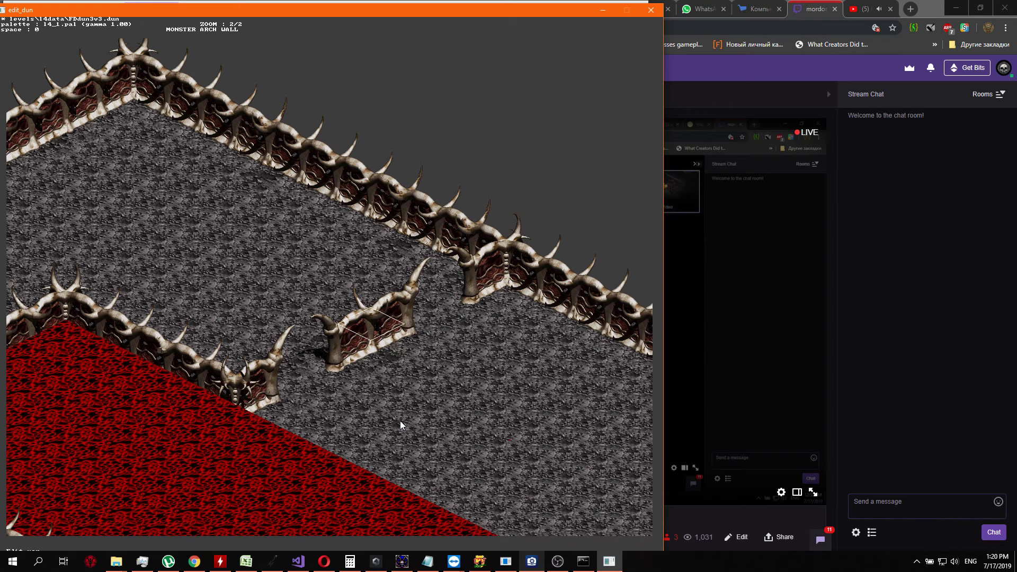
{"action": "key", "text": "Down"}
{"action": "key", "text": "Return"}
{"action": "key", "text": "Down"}
{"action": "key", "text": "Down"}
{"action": "key", "text": "Down"}
{"action": "key", "text": "Down"}
{"action": "key", "text": "Down"}
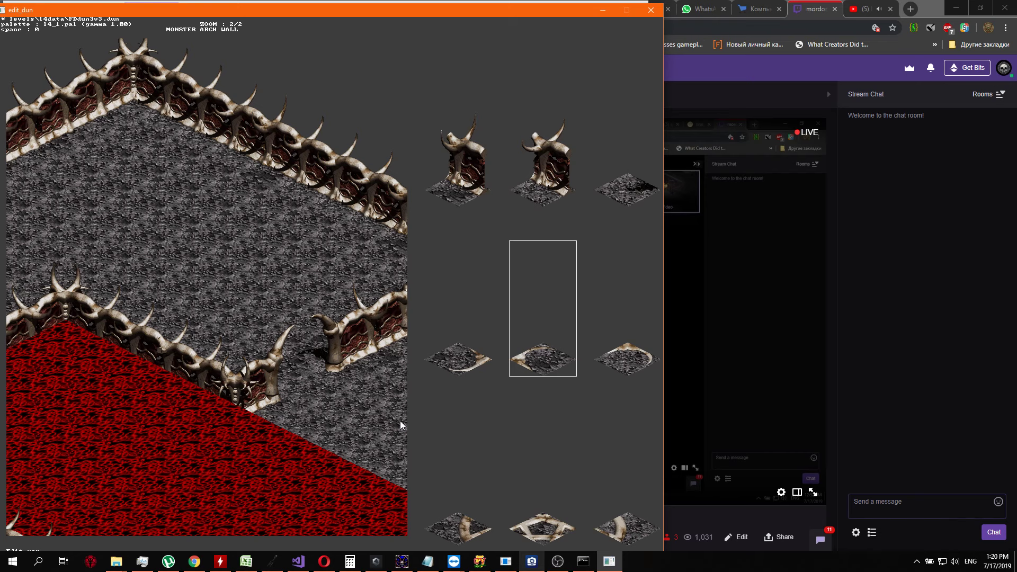
{"action": "key", "text": "Up"}
{"action": "key", "text": "Up"}
{"action": "key", "text": "Return"}
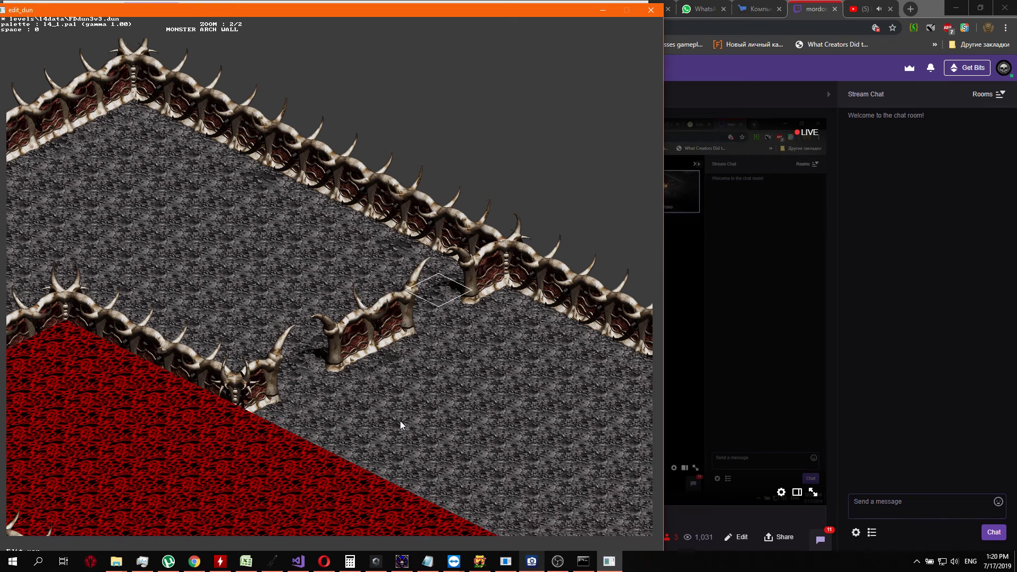
{"action": "key", "text": "Return"}
{"action": "key", "text": "Return"}
Check the shadowed floor in both gaps of the northeast-running wall and the red region's edge below them
{"action": "key", "text": "Page_Down"}
{"action": "key", "text": "Page_Down"}
{"action": "key", "text": "Down"}
{"action": "key", "text": "Down"}
{"action": "key", "text": "Down"}
{"action": "key", "text": "Down"}
{"action": "key", "text": "Down"}
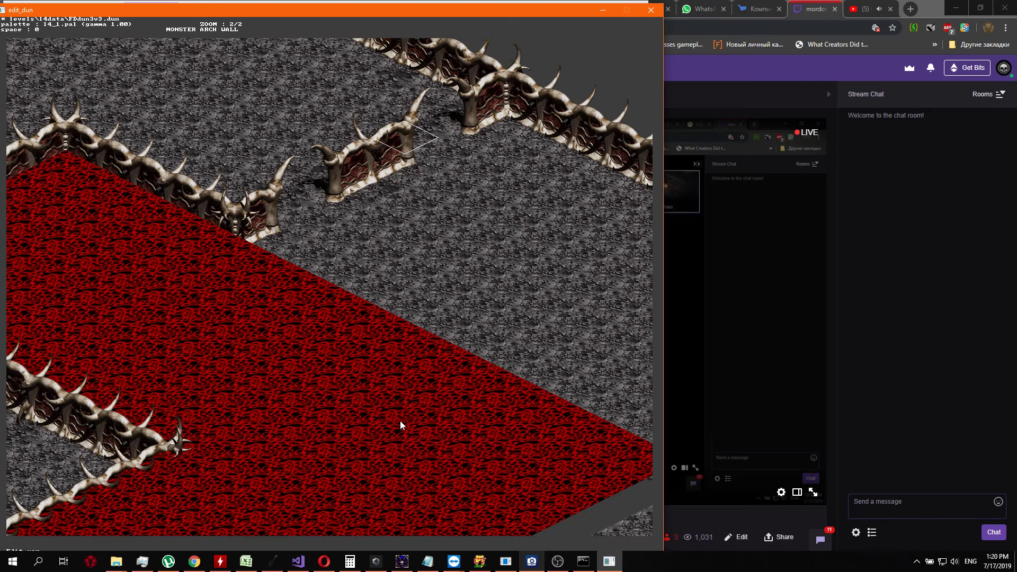
{"action": "key", "text": "Up"}
{"action": "key", "text": "Up"}
{"action": "key", "text": "Left"}
{"action": "key", "text": "Left"}
{"action": "key", "text": "Left"}
{"action": "key", "text": "Left"}
{"action": "key", "text": "Left"}
{"action": "key", "text": "Left"}
{"action": "key", "text": "Left"}
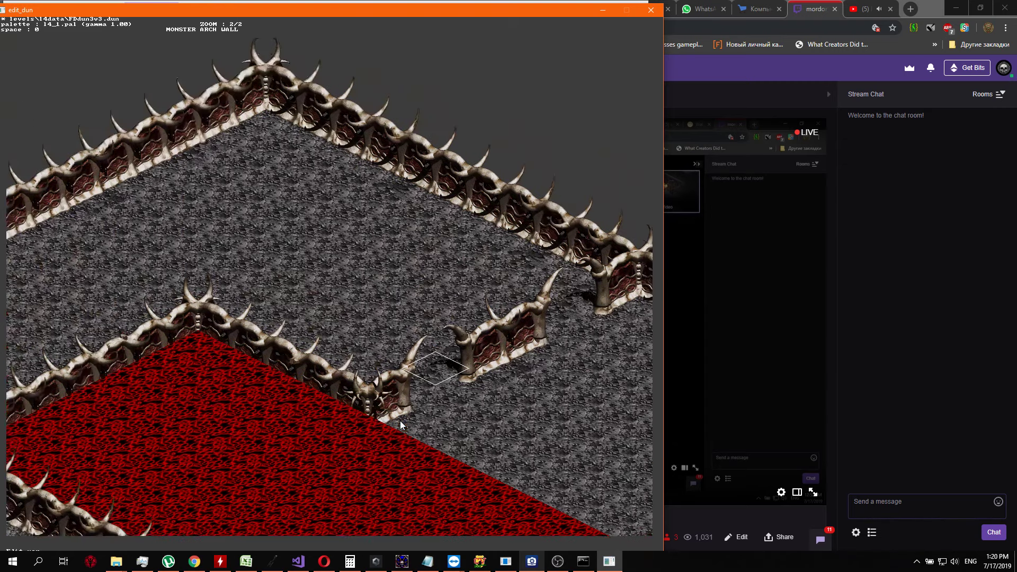
Place a shadowed floor tile directly west of the lower corner of the zigzag wall stub in the grey passage
{"action": "key", "text": "Down"}
{"action": "key", "text": "Down"}
{"action": "key", "text": "Down"}
{"action": "key", "text": "Down"}
{"action": "key", "text": "Left"}
{"action": "key", "text": "Left"}
{"action": "key", "text": "Left"}
{"action": "key", "text": "Down"}
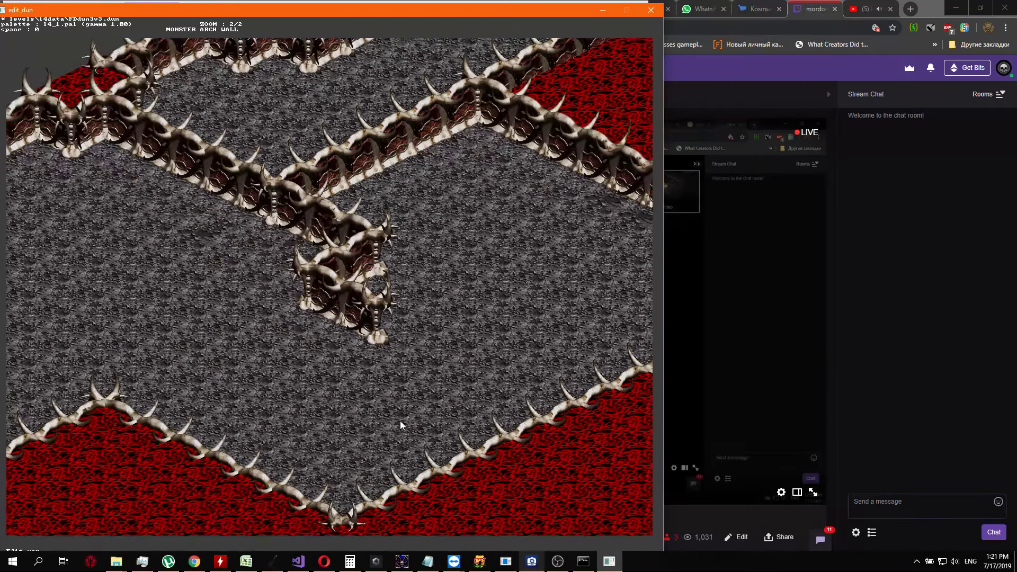
{"action": "key", "text": "Down"}
{"action": "key", "text": "Down"}
{"action": "key", "text": "Down"}
{"action": "key", "text": "Down"}
{"action": "key", "text": "Down"}
{"action": "key", "text": "Down"}
{"action": "key", "text": "Down"}
{"action": "key", "text": "Down"}
{"action": "key", "text": "Down"}
{"action": "key", "text": "Down"}
{"action": "key", "text": "Up"}
{"action": "key", "text": "Up"}
{"action": "key", "text": "Up"}
{"action": "key", "text": "Up"}
{"action": "key", "text": "Up"}
{"action": "key", "text": "Up"}
{"action": "key", "text": "Up"}
{"action": "key", "text": "Up"}
{"action": "key", "text": "Left"}
{"action": "key", "text": "Left"}
{"action": "key", "text": "Left"}
{"action": "key", "text": "Left"}
{"action": "key", "text": "Left"}
{"action": "key", "text": "Left"}
{"action": "key", "text": "Left"}
{"action": "key", "text": "Left"}
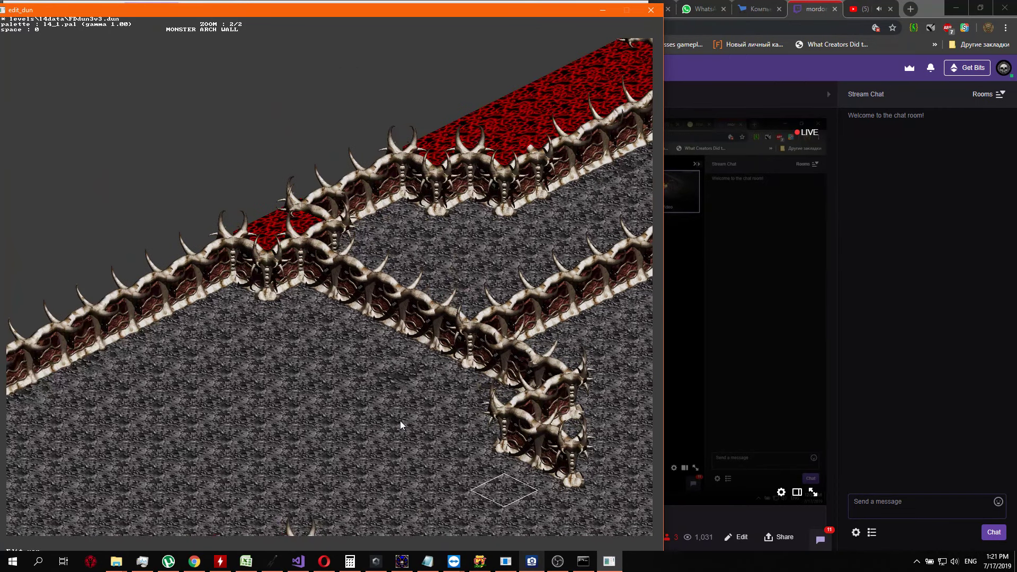
{"action": "key", "text": "Up"}
{"action": "key", "text": "Left"}
{"action": "key", "text": "Return"}
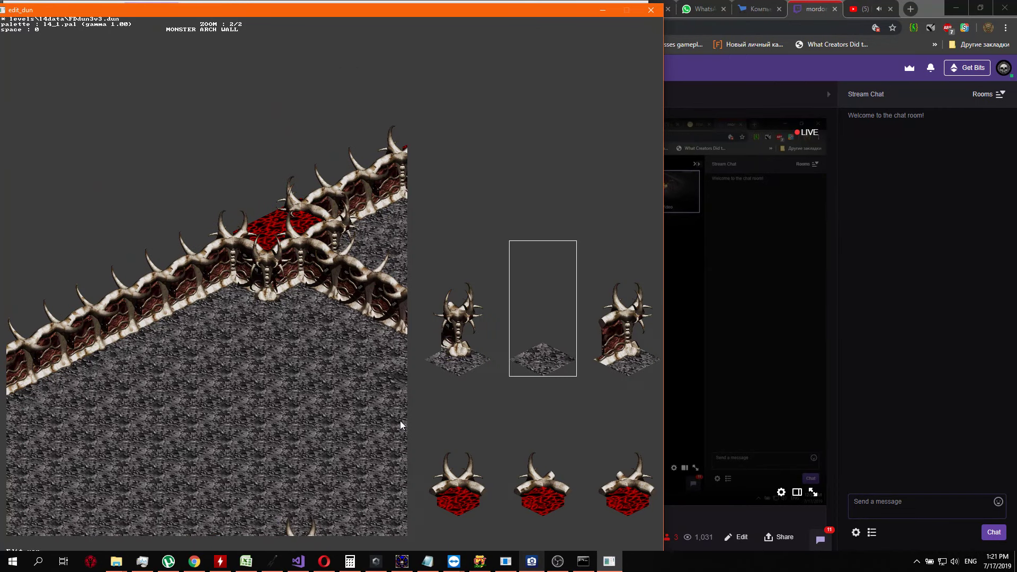
{"action": "key", "text": "Down"}
{"action": "key", "text": "Down"}
{"action": "key", "text": "Down"}
{"action": "key", "text": "Down"}
{"action": "key", "text": "Down"}
{"action": "key", "text": "Down"}
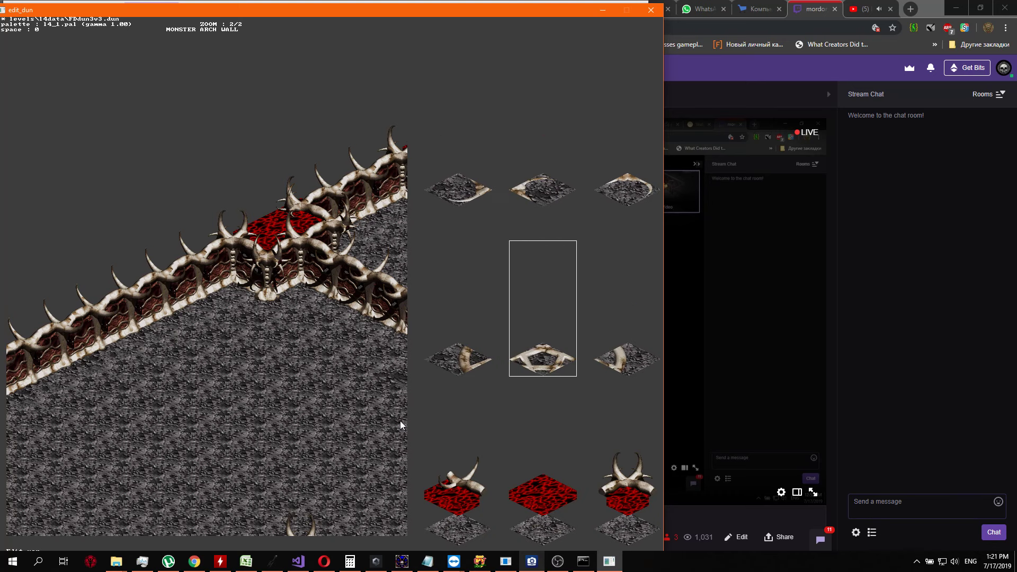
{"action": "key", "text": "Down"}
{"action": "key", "text": "Down"}
{"action": "key", "text": "Down"}
{"action": "key", "text": "Down"}
{"action": "key", "text": "Down"}
{"action": "key", "text": "Down"}
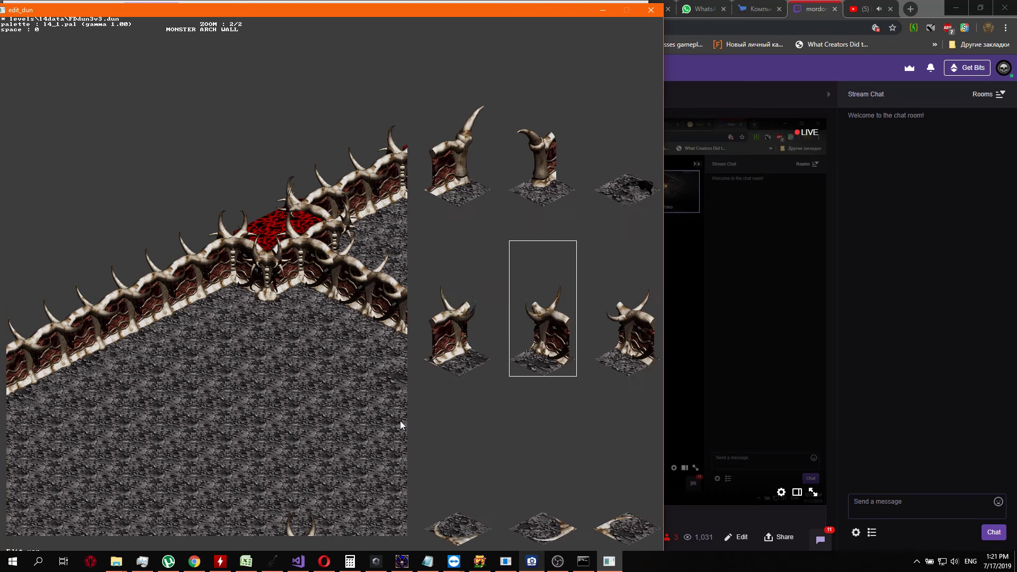
{"action": "key", "text": "Down"}
{"action": "key", "text": "Down"}
{"action": "key", "text": "Down"}
{"action": "key", "text": "Down"}
{"action": "key", "text": "Down"}
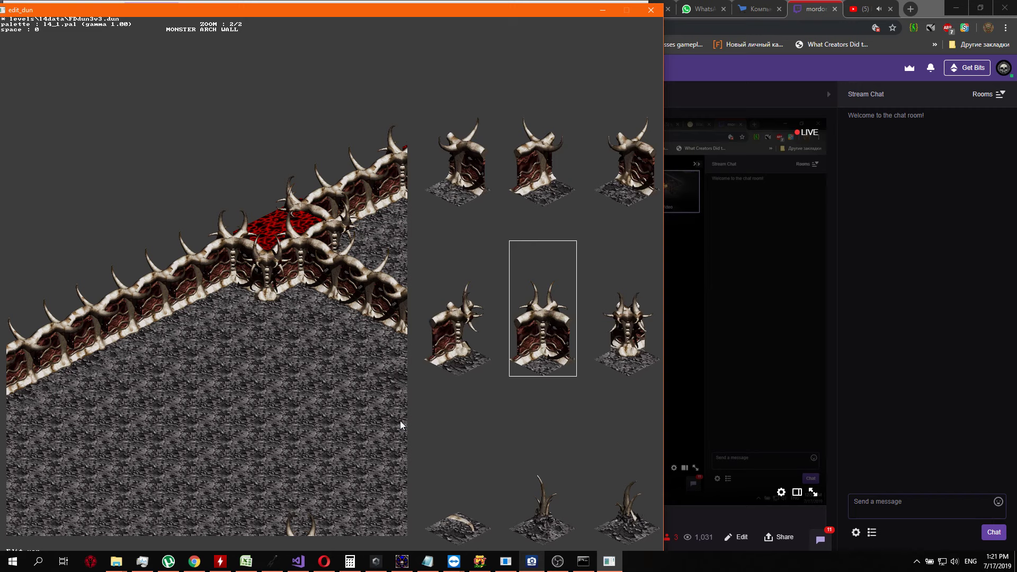
{"action": "key", "text": "Down"}
{"action": "key", "text": "Down"}
{"action": "key", "text": "Down"}
{"action": "key", "text": "Down"}
{"action": "key", "text": "Down"}
{"action": "key", "text": "Down"}
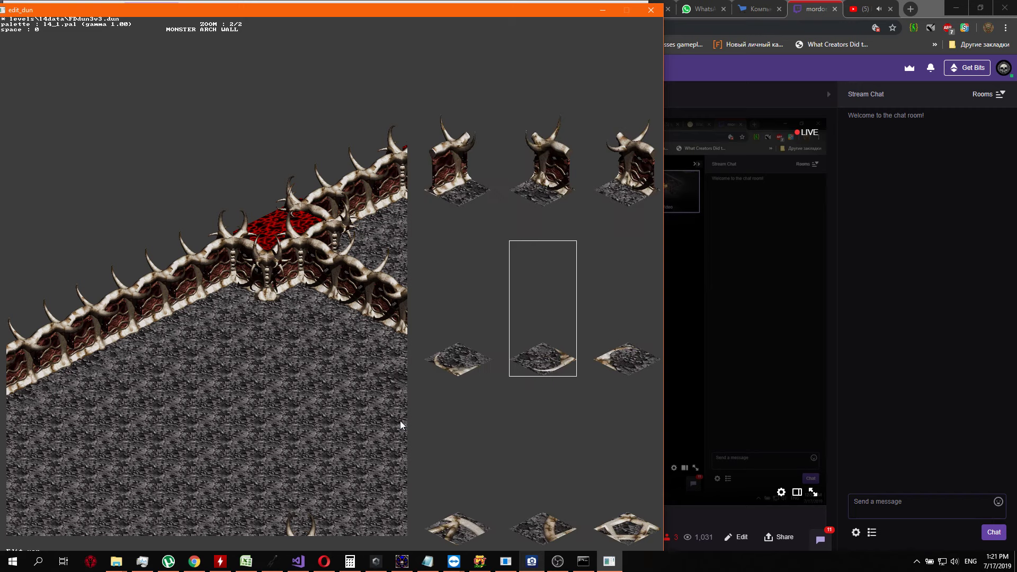
{"action": "key", "text": "Up"}
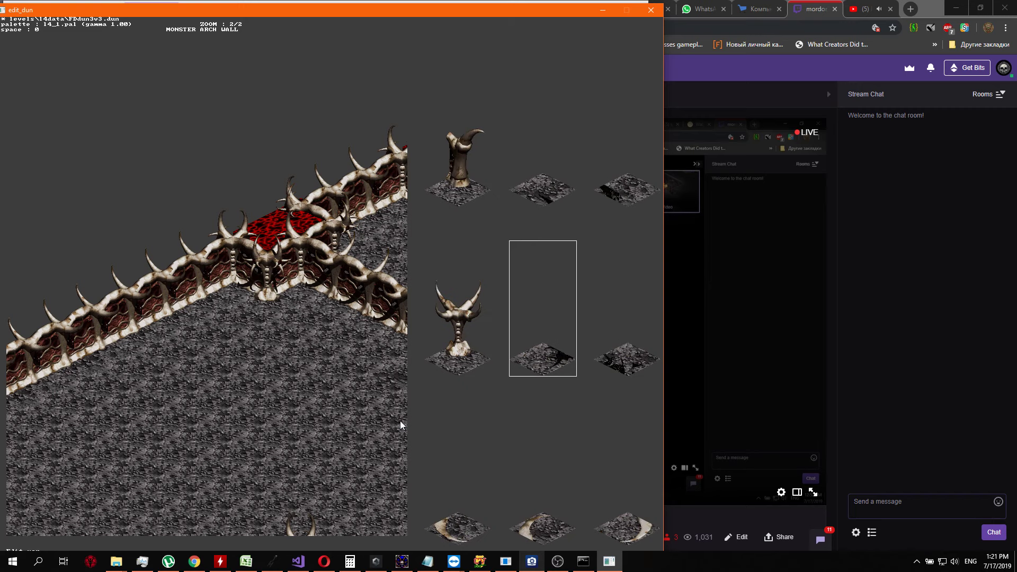
{"action": "key", "text": "Return"}
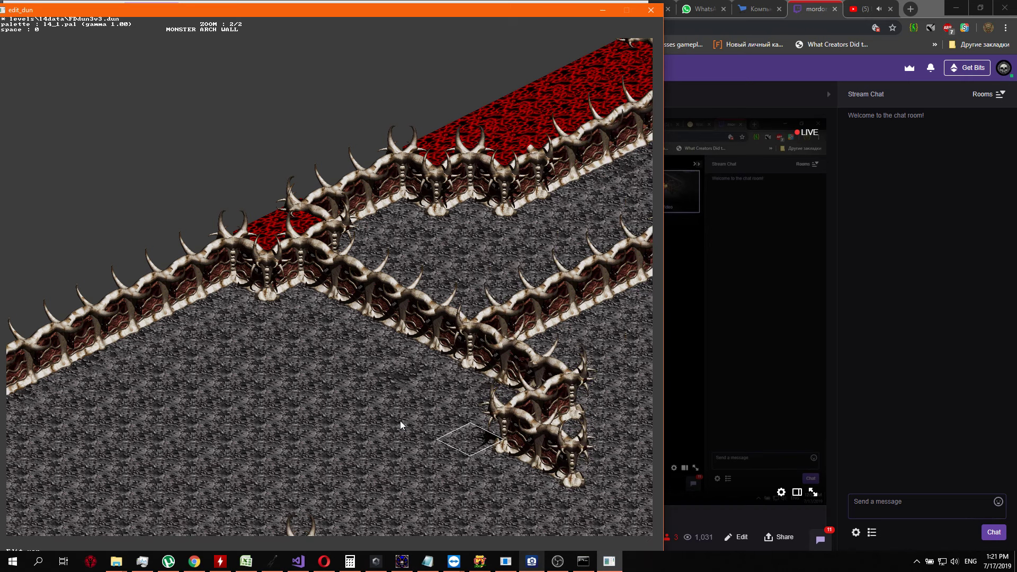
Browse the tile set for another shadowed floor piece for the tile west of the zigzag wall stub
{"action": "key", "text": "Return"}
{"action": "key", "text": "Right"}
{"action": "key", "text": "Right"}
{"action": "key", "text": "Right"}
{"action": "key", "text": "Right"}
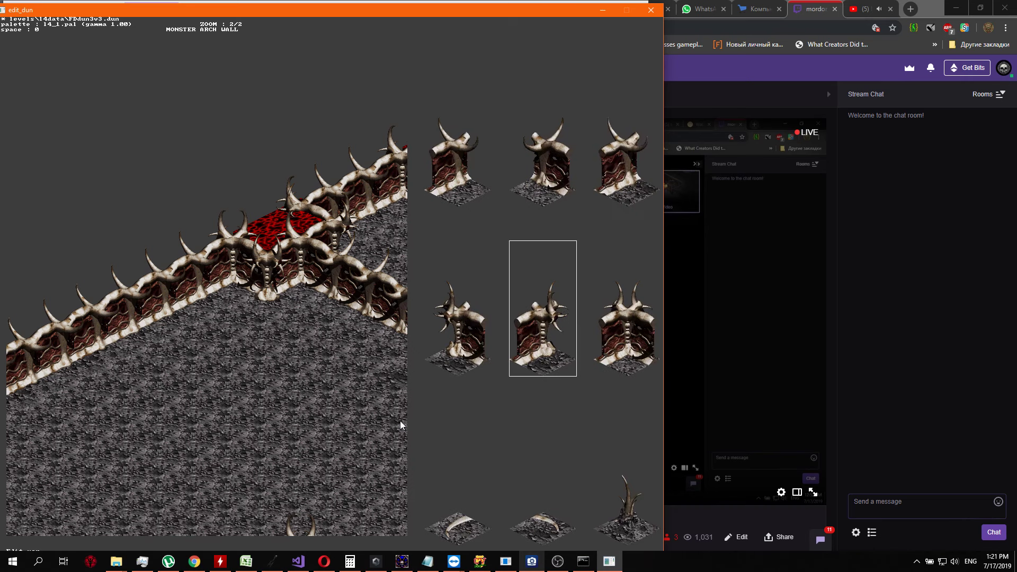
{"action": "key", "text": "Right"}
{"action": "key", "text": "Right"}
{"action": "key", "text": "Right"}
{"action": "key", "text": "Right"}
{"action": "key", "text": "Right"}
{"action": "key", "text": "Right"}
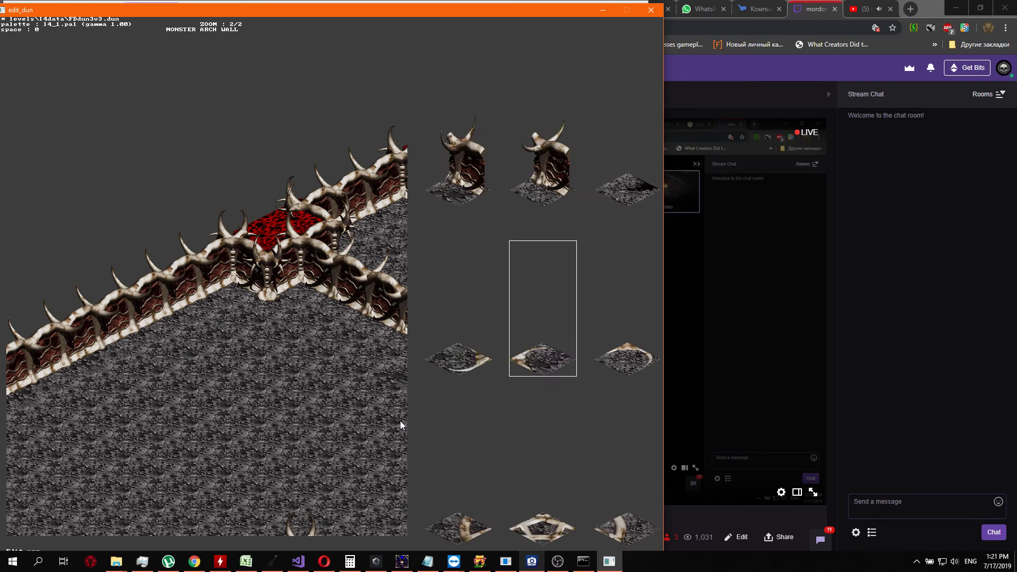
{"action": "key", "text": "Right"}
{"action": "key", "text": "Right"}
{"action": "key", "text": "Right"}
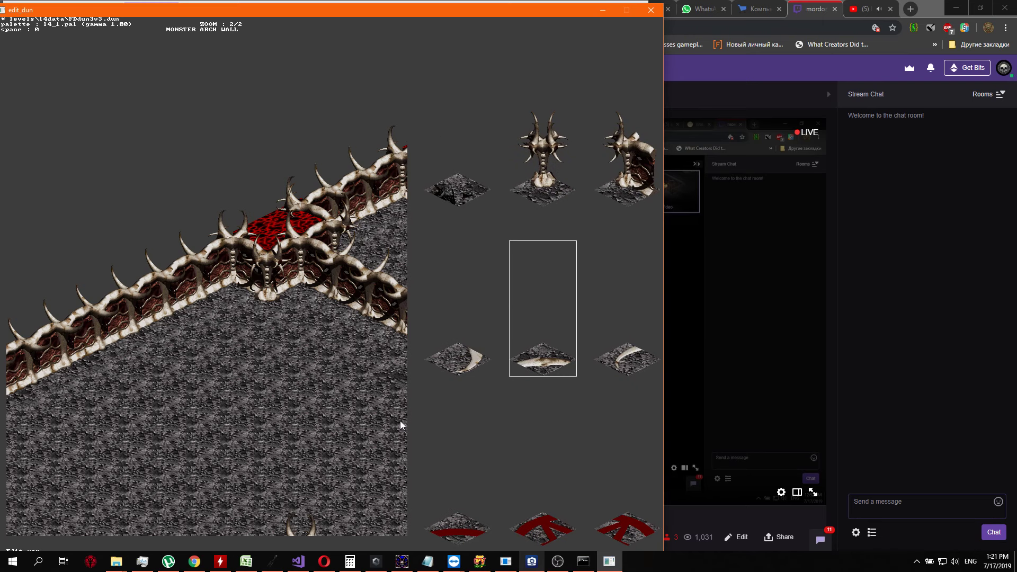
{"action": "key", "text": "Left"}
{"action": "key", "text": "Right"}
{"action": "key", "text": "Right"}
{"action": "key", "text": "Right"}
{"action": "key", "text": "Right"}
{"action": "key", "text": "Right"}
{"action": "key", "text": "Right"}
{"action": "key", "text": "Right"}
{"action": "key", "text": "Right"}
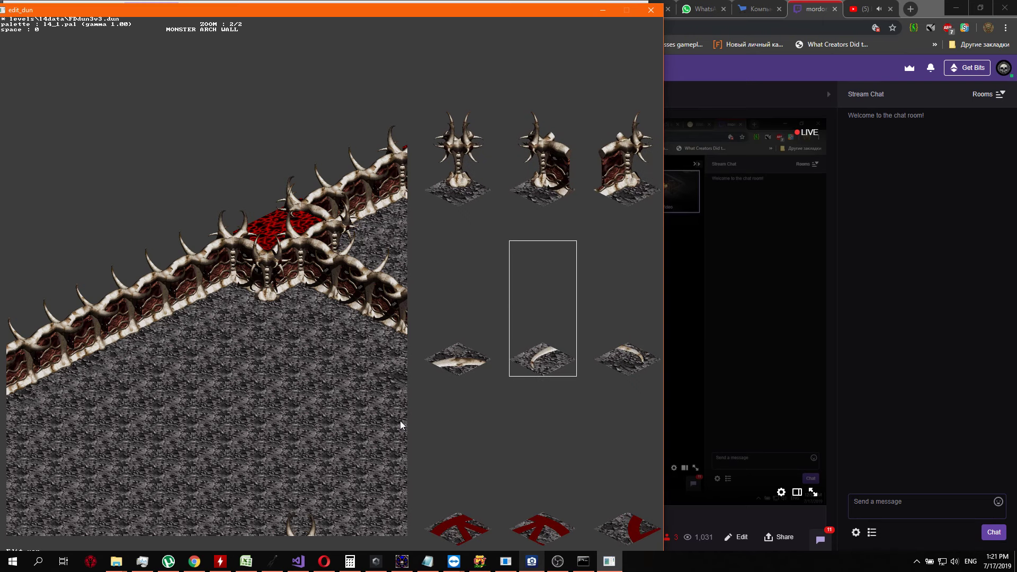
{"action": "key", "text": "Right"}
{"action": "key", "text": "Right"}
{"action": "key", "text": "Right"}
{"action": "key", "text": "Right"}
{"action": "key", "text": "Right"}
{"action": "key", "text": "Right"}
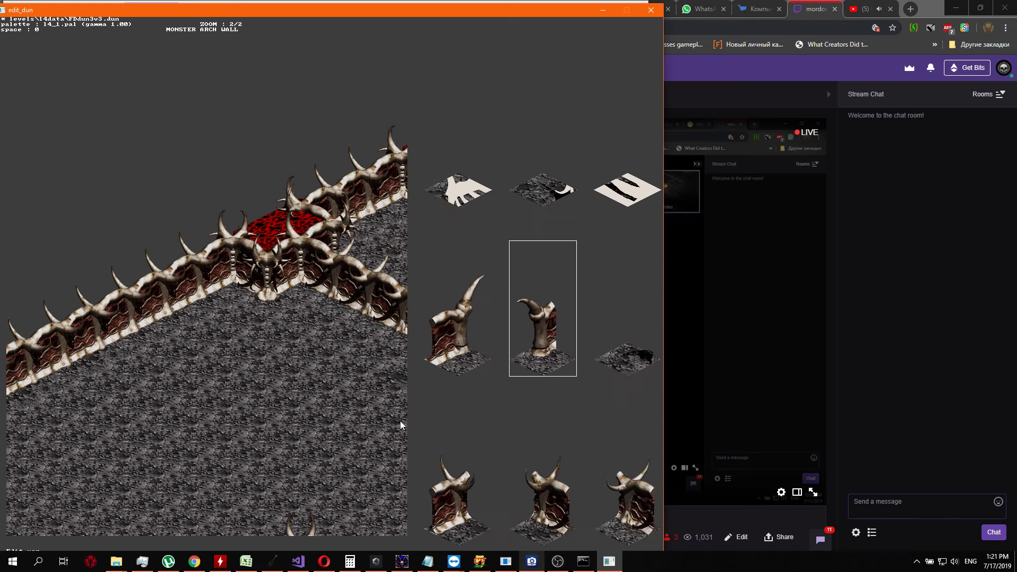
{"action": "key", "text": "Right"}
{"action": "key", "text": "Right"}
{"action": "key", "text": "Right"}
{"action": "key", "text": "Right"}
{"action": "key", "text": "Right"}
{"action": "key", "text": "Right"}
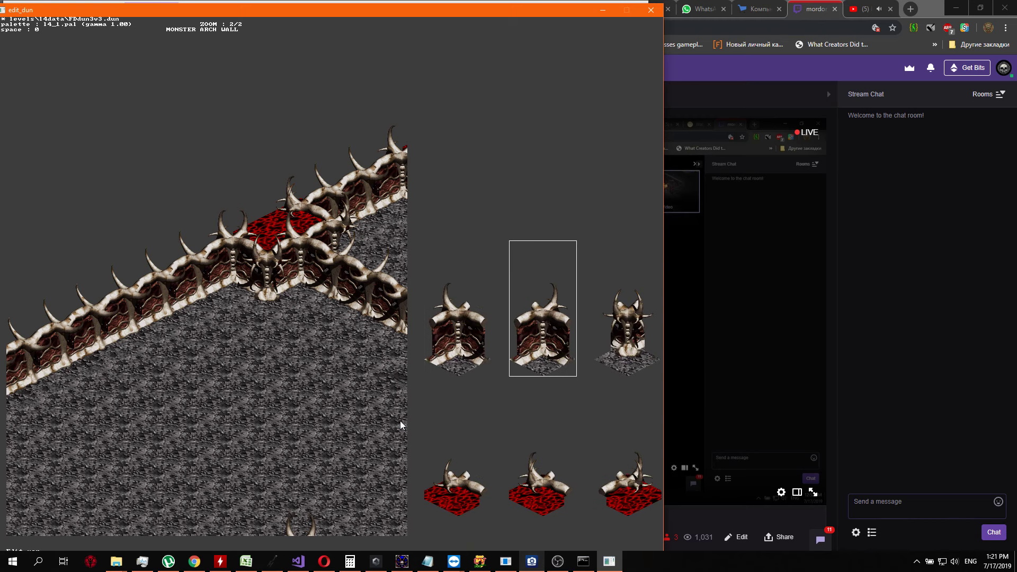
{"action": "key", "text": "Right"}
{"action": "key", "text": "Right"}
{"action": "key", "text": "Right"}
{"action": "key", "text": "Right"}
{"action": "key", "text": "Right"}
{"action": "key", "text": "Right"}
{"action": "key", "text": "Right"}
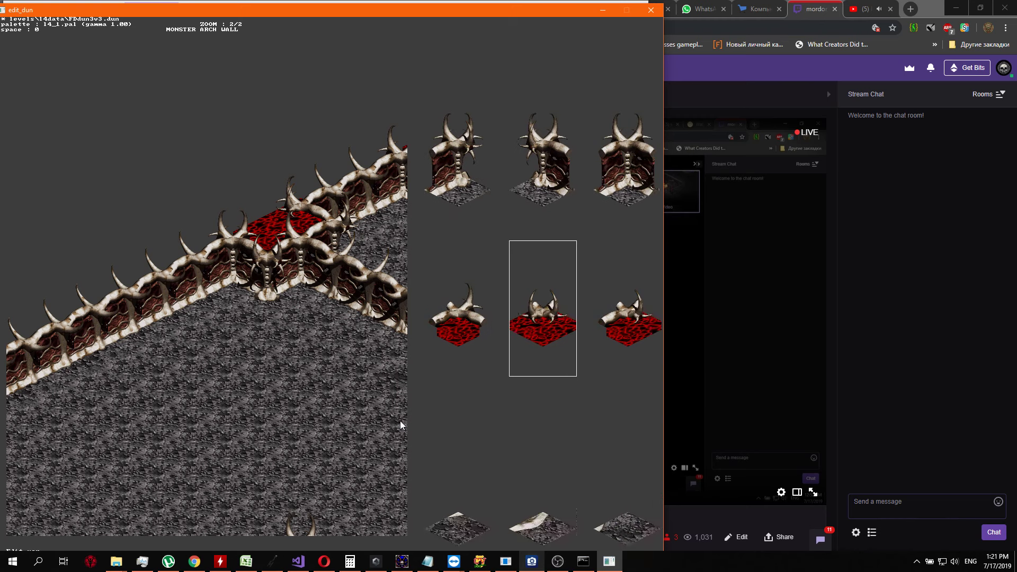
{"action": "key", "text": "Right"}
{"action": "key", "text": "Right"}
{"action": "key", "text": "Right"}
{"action": "key", "text": "Right"}
{"action": "key", "text": "Right"}
{"action": "key", "text": "Right"}
{"action": "key", "text": "Right"}
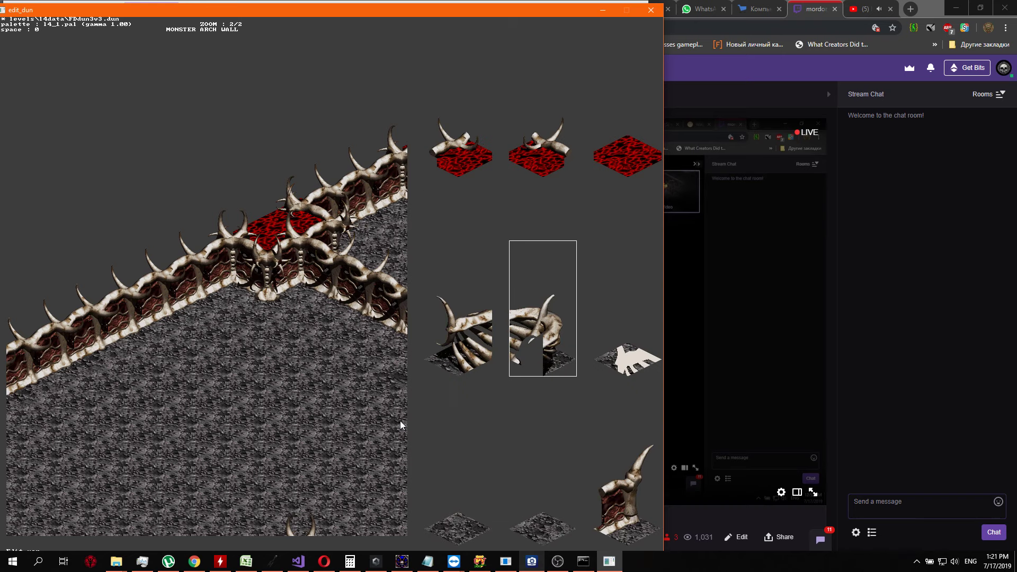
{"action": "key", "text": "Right"}
{"action": "key", "text": "Right"}
{"action": "key", "text": "Right"}
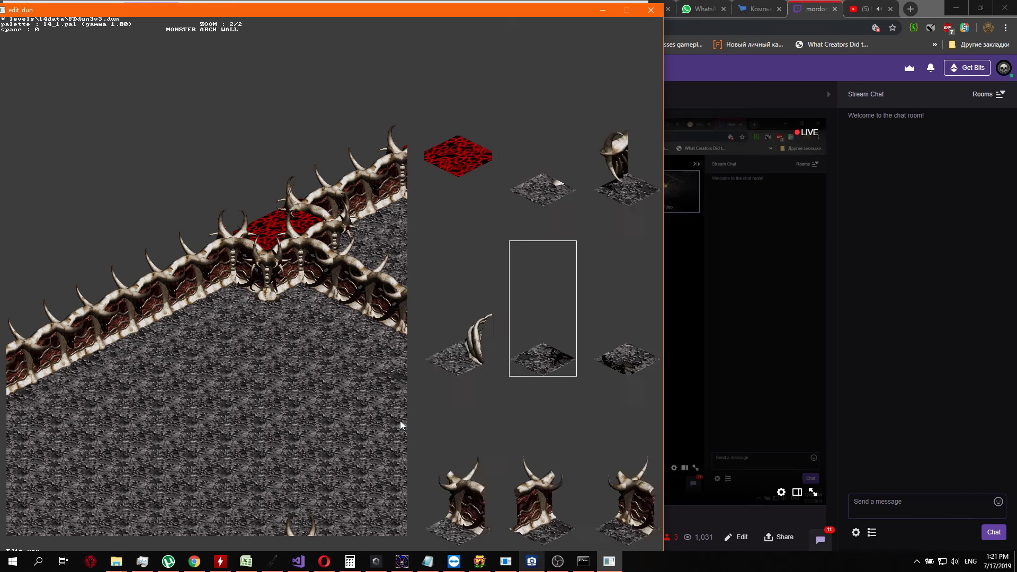
{"action": "key", "text": "Right"}
{"action": "key", "text": "Right"}
{"action": "key", "text": "Right"}
{"action": "key", "text": "Return"}
{"action": "key", "text": "Return"}
{"action": "key", "text": "Right"}
{"action": "key", "text": "Right"}
{"action": "key", "text": "Right"}
{"action": "key", "text": "Right"}
{"action": "key", "text": "Right"}
{"action": "key", "text": "Right"}
{"action": "key", "text": "Right"}
{"action": "key", "text": "Right"}
{"action": "key", "text": "Right"}
{"action": "key", "text": "Right"}
{"action": "key", "text": "Right"}
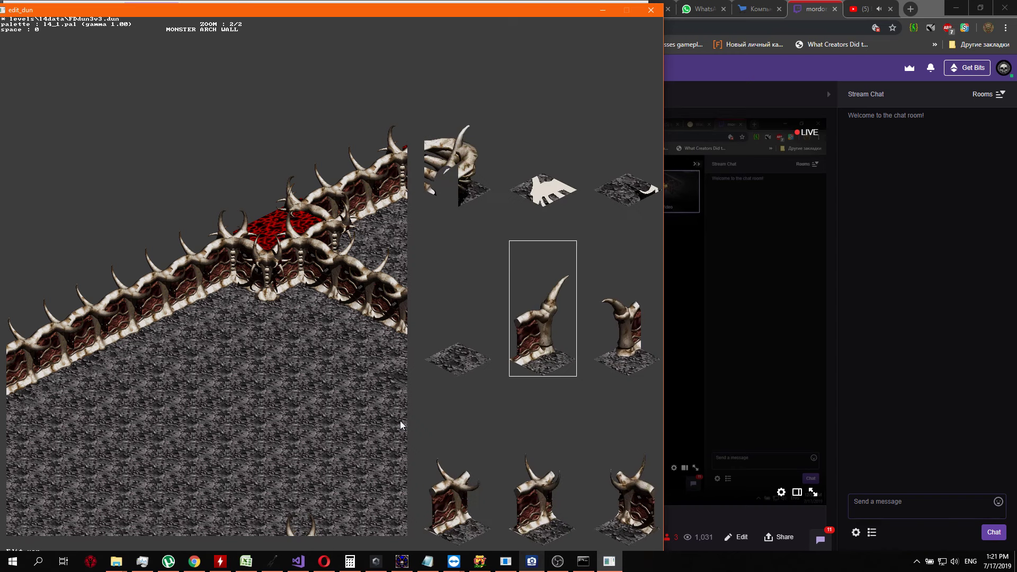
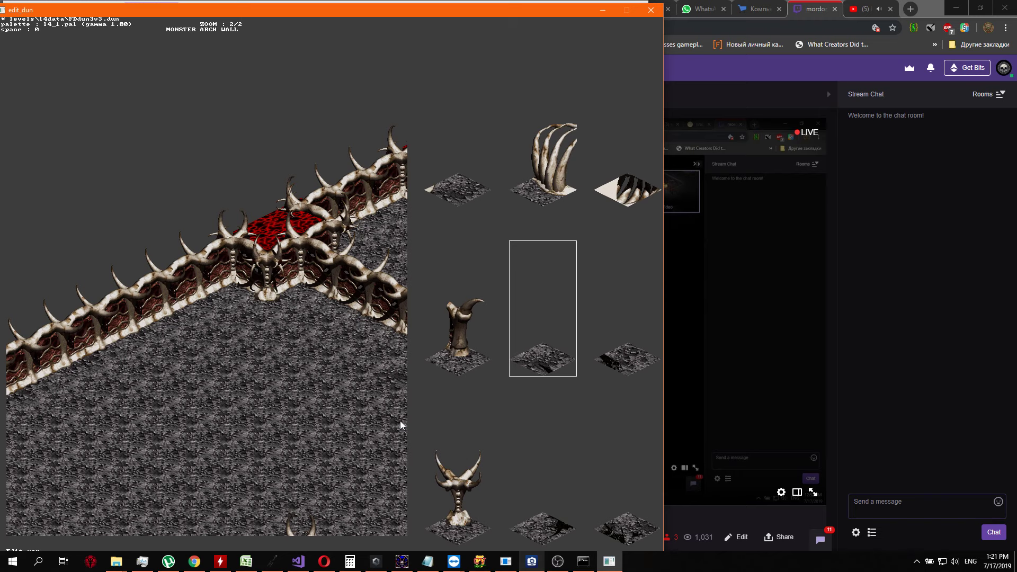
Place a shadowed floor piece on the tile west of the zigzag wall stub in the grey passage
{"action": "key", "text": "Right"}
{"action": "key", "text": "Right"}
{"action": "key", "text": "Right"}
{"action": "key", "text": "Right"}
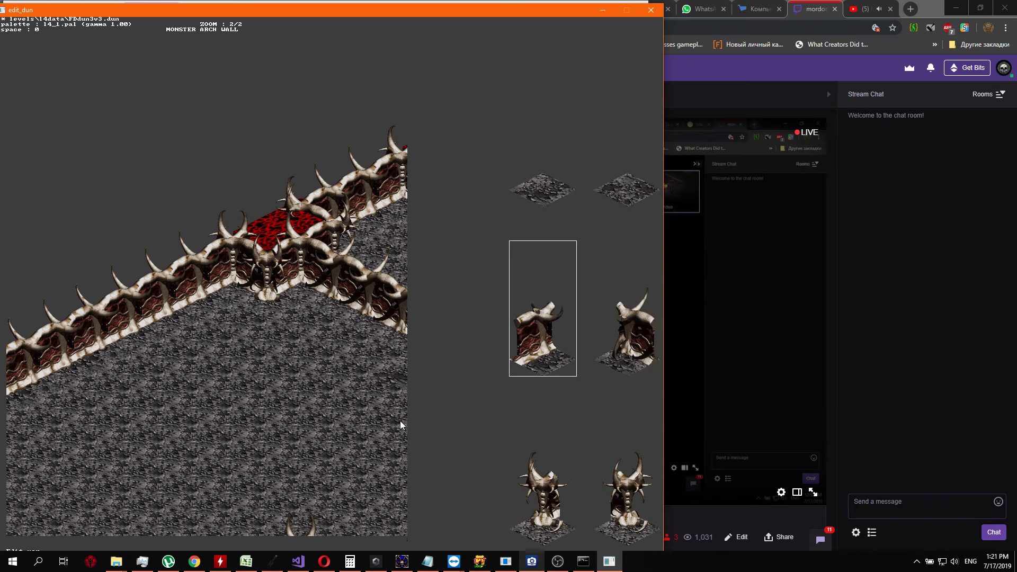
{"action": "key", "text": "Right"}
{"action": "key", "text": "Right"}
{"action": "key", "text": "Right"}
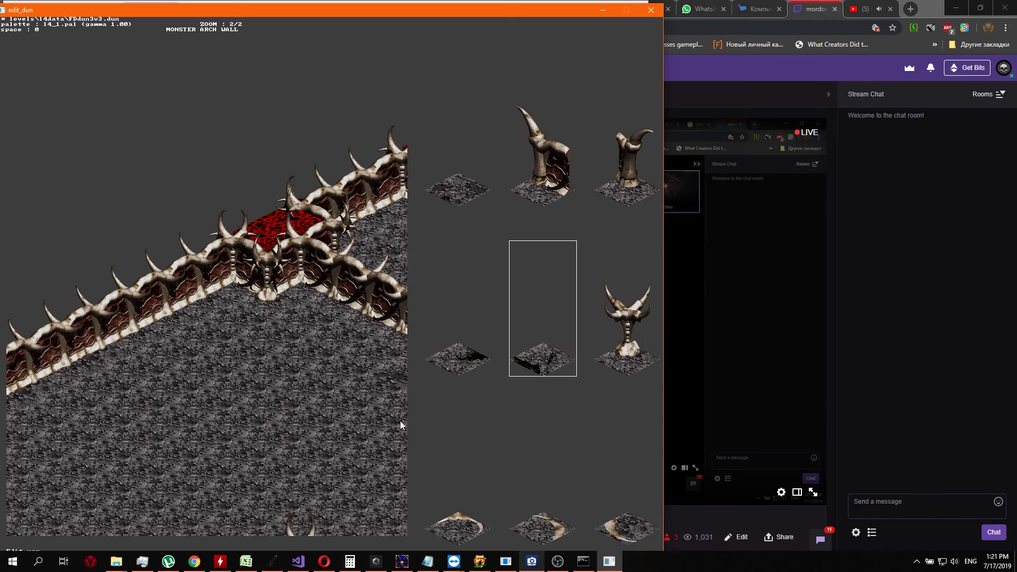
{"action": "key", "text": "Right"}
{"action": "key", "text": "Right"}
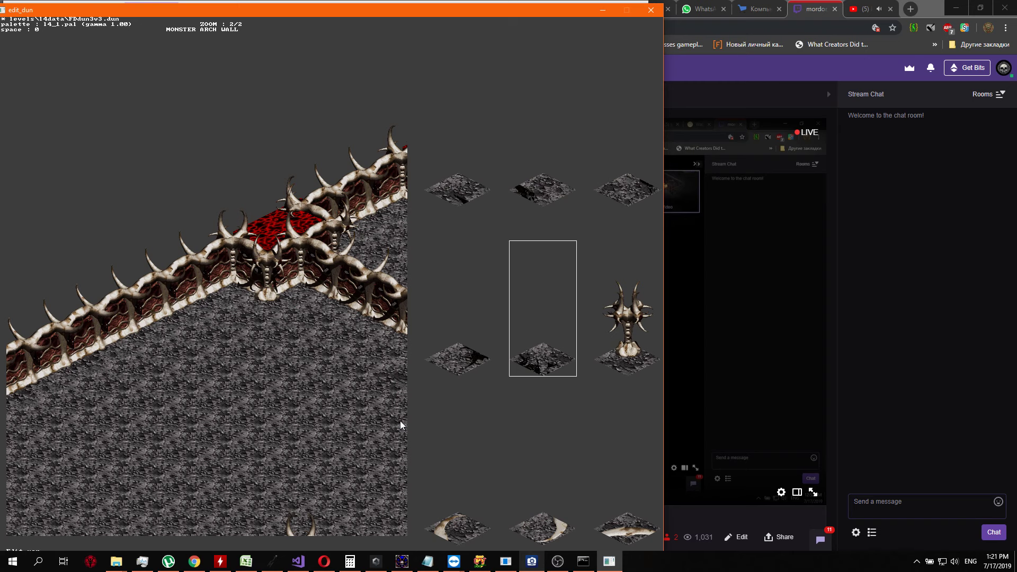
{"action": "key", "text": "Left"}
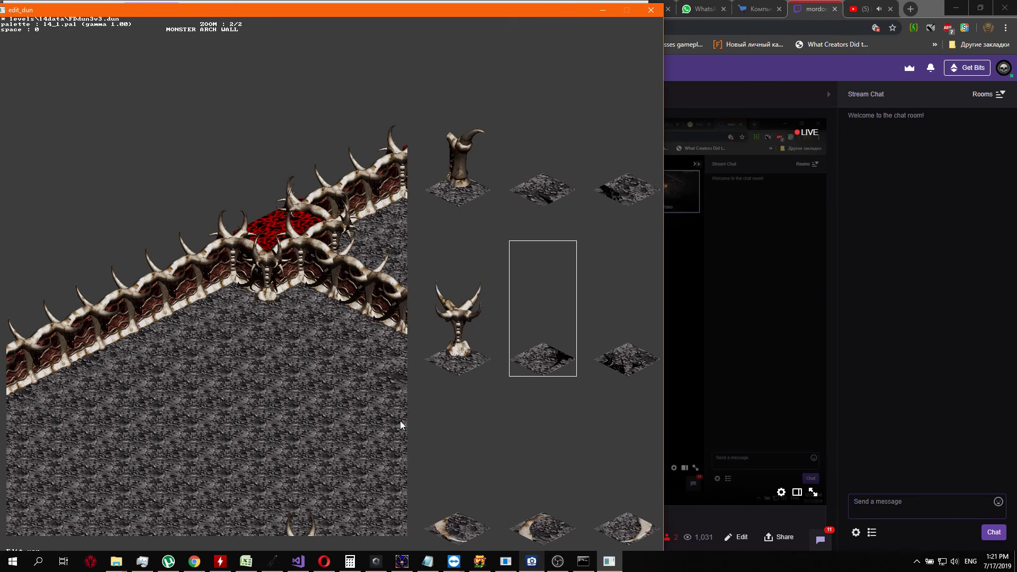
{"action": "key", "text": "Return"}
Replace the plain floor on the adjoining tile beside the zigzag wall stub with a shadowed floor piece
{"action": "key", "text": "Up"}
{"action": "key", "text": "Return"}
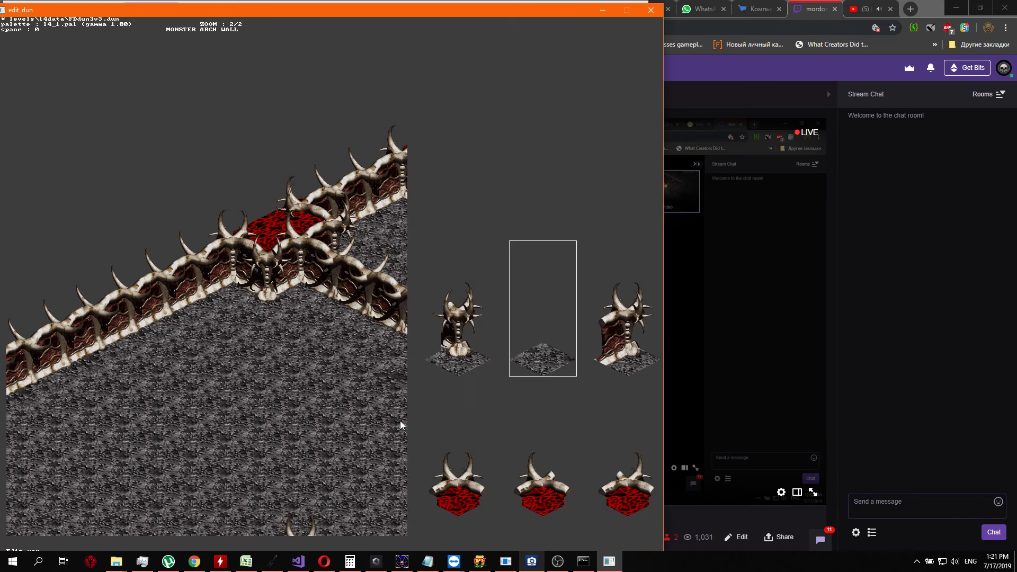
{"action": "key", "text": "Down"}
{"action": "key", "text": "Down"}
{"action": "key", "text": "Down"}
{"action": "key", "text": "Down"}
{"action": "key", "text": "Right"}
{"action": "key", "text": "Right"}
{"action": "key", "text": "Right"}
{"action": "key", "text": "Right"}
{"action": "key", "text": "Right"}
{"action": "key", "text": "Right"}
{"action": "key", "text": "Right"}
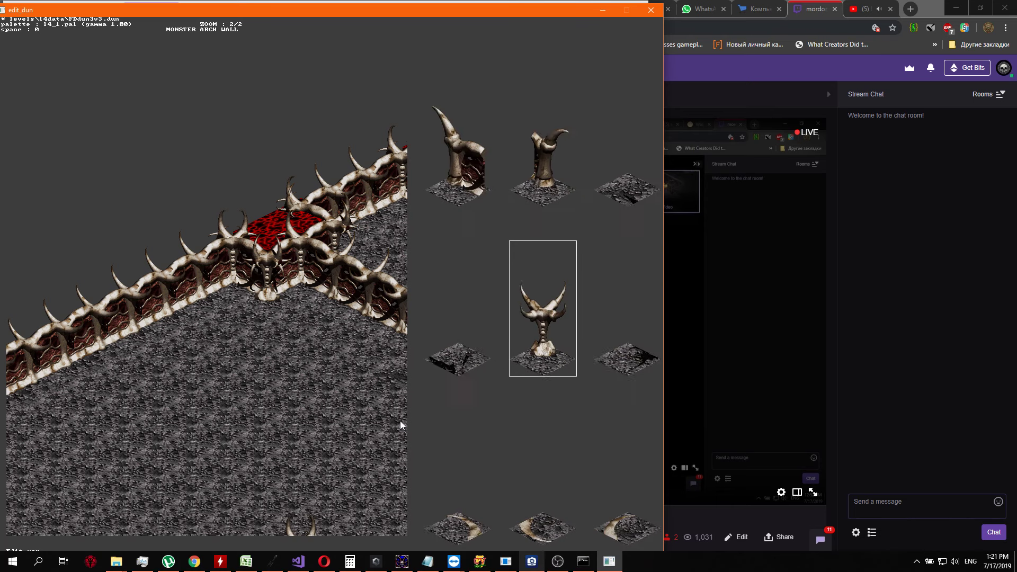
{"action": "key", "text": "Right"}
{"action": "key", "text": "Right"}
{"action": "key", "text": "Right"}
{"action": "key", "text": "Right"}
{"action": "key", "text": "Right"}
{"action": "key", "text": "Right"}
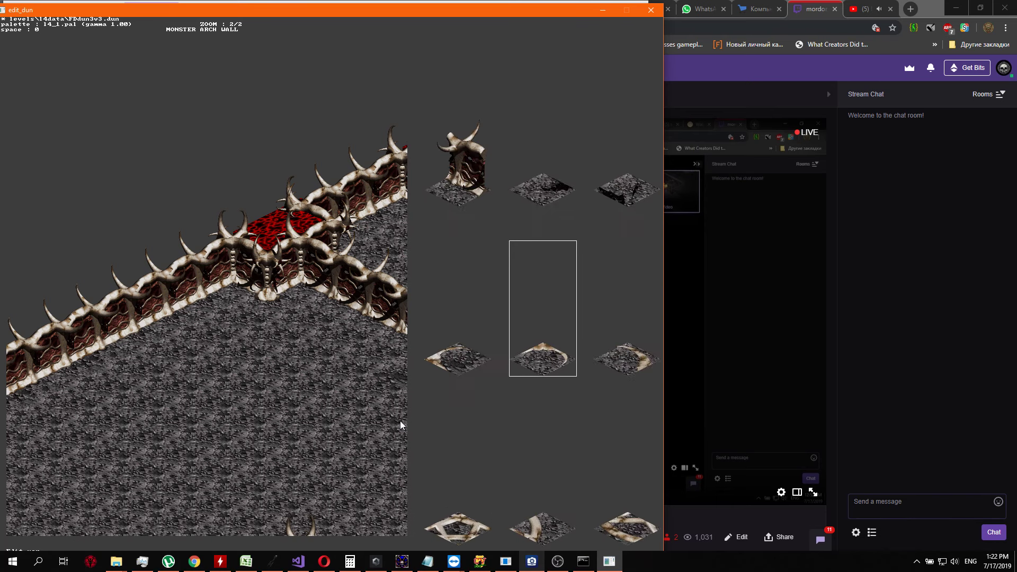
{"action": "key", "text": "Right"}
{"action": "key", "text": "Right"}
{"action": "key", "text": "Right"}
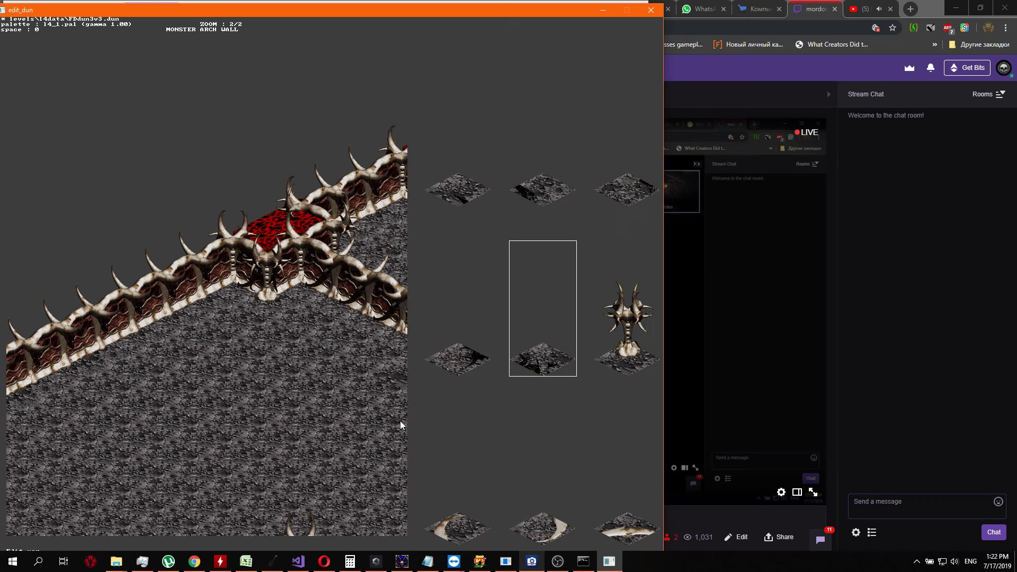
{"action": "key", "text": "Return"}
Examine the grey floor south of the zigzag wall stub and the horned edge of the red region below it
{"action": "key", "text": "Down"}
{"action": "key", "text": "Down"}
{"action": "key", "text": "Down"}
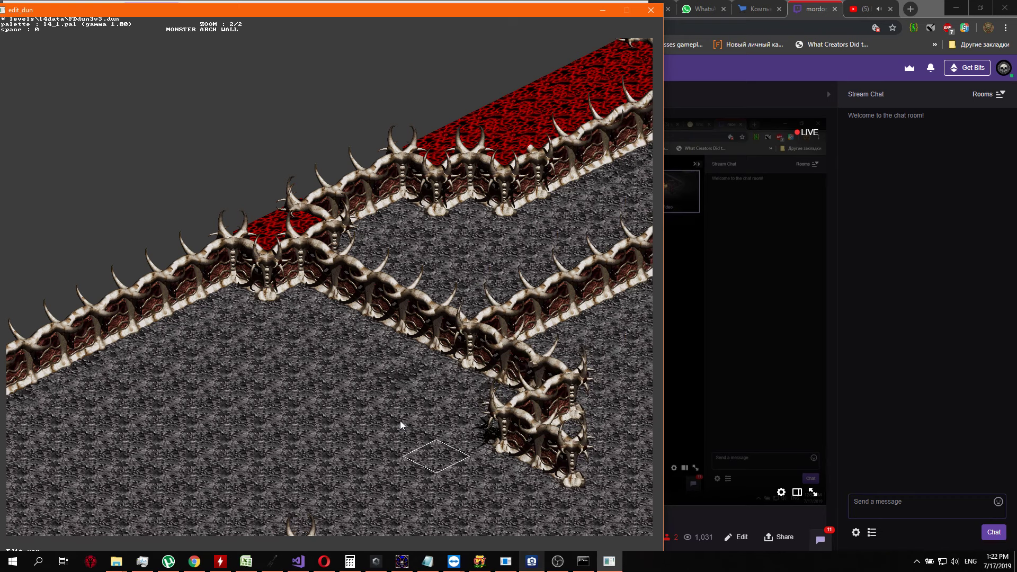
{"action": "key", "text": "ctrl+Down"}
{"action": "key", "text": "ctrl+Down"}
{"action": "key", "text": "ctrl+Down"}
{"action": "key", "text": "ctrl+Down"}
{"action": "key", "text": "ctrl+Down"}
{"action": "key", "text": "ctrl+Down"}
{"action": "key", "text": "ctrl+Down"}
{"action": "key", "text": "ctrl+Down"}
{"action": "key", "text": "ctrl+Down"}
{"action": "key", "text": "ctrl+Down"}
{"action": "key", "text": "ctrl+Down"}
{"action": "key", "text": "ctrl+Left"}
{"action": "key", "text": "ctrl+Left"}
{"action": "key", "text": "ctrl+Left"}
{"action": "key", "text": "ctrl+Left"}
{"action": "key", "text": "ctrl+Left"}
{"action": "key", "text": "ctrl+Left"}
{"action": "key", "text": "ctrl+Left"}
{"action": "key", "text": "ctrl+Left"}
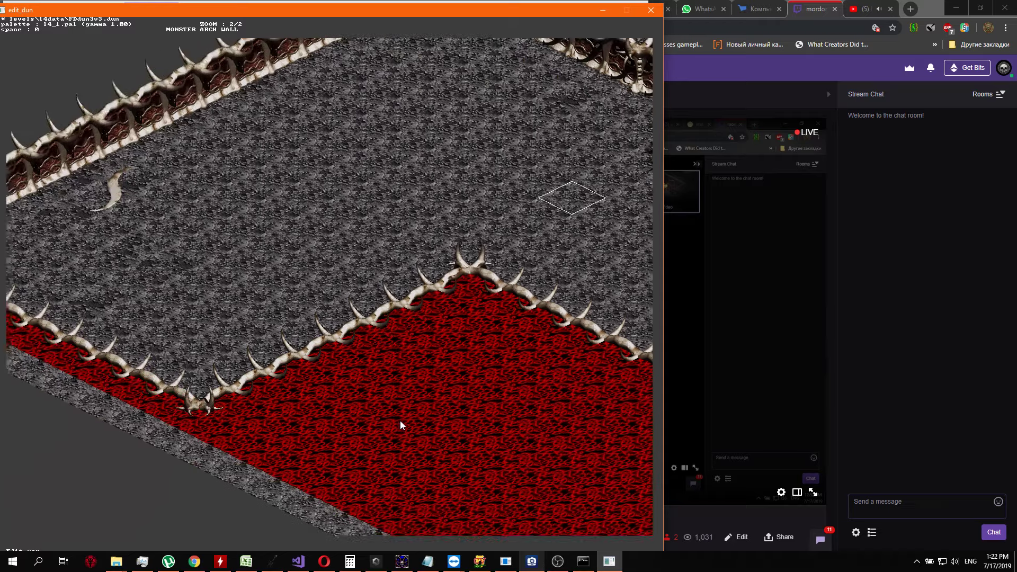
{"action": "key", "text": "ctrl+Right"}
{"action": "key", "text": "ctrl+Right"}
{"action": "key", "text": "ctrl+Right"}
{"action": "key", "text": "ctrl+Right"}
{"action": "key", "text": "ctrl+Right"}
{"action": "key", "text": "ctrl+Right"}
{"action": "key", "text": "ctrl+Right"}
{"action": "key", "text": "ctrl+Right"}
{"action": "key", "text": "ctrl+Right"}
{"action": "key", "text": "ctrl+Right"}
{"action": "key", "text": "ctrl+Up"}
{"action": "key", "text": "ctrl+Up"}
{"action": "key", "text": "ctrl+Up"}
{"action": "key", "text": "ctrl+Up"}
{"action": "key", "text": "ctrl+Up"}
{"action": "key", "text": "ctrl+Up"}
{"action": "key", "text": "ctrl+Up"}
{"action": "key", "text": "ctrl+Up"}
{"action": "key", "text": "ctrl+Up"}
{"action": "key", "text": "ctrl+Up"}
{"action": "key", "text": "ctrl+Up"}
{"action": "key", "text": "ctrl+Right"}
{"action": "key", "text": "ctrl+Right"}
{"action": "key", "text": "ctrl+Right"}
{"action": "key", "text": "ctrl+Right"}
{"action": "key", "text": "ctrl+Right"}
{"action": "key", "text": "ctrl+Right"}
{"action": "key", "text": "ctrl+Right"}
{"action": "key", "text": "ctrl+Right"}
{"action": "key", "text": "ctrl+Right"}
{"action": "key", "text": "ctrl+Right"}
{"action": "key", "text": "ctrl+Right"}
{"action": "key", "text": "ctrl+Right"}
{"action": "key", "text": "ctrl+Right"}
{"action": "key", "text": "ctrl+Right"}
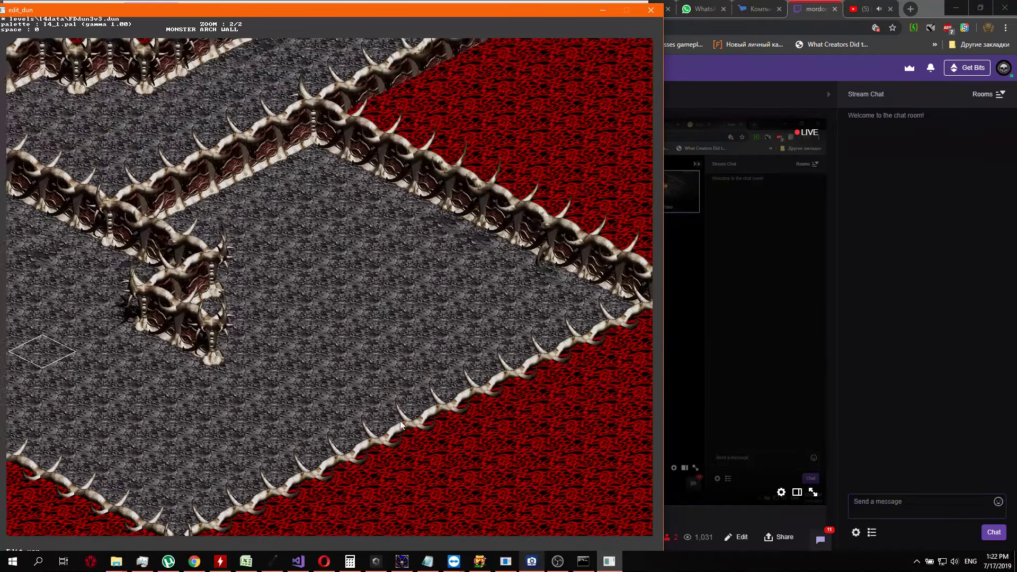
Inspect the northern passage and the southeast-running wall between the grey floor and the red region
{"action": "key", "text": "Up"}
{"action": "key", "text": "Up"}
{"action": "key", "text": "Up"}
{"action": "key", "text": "Up"}
{"action": "key", "text": "Up"}
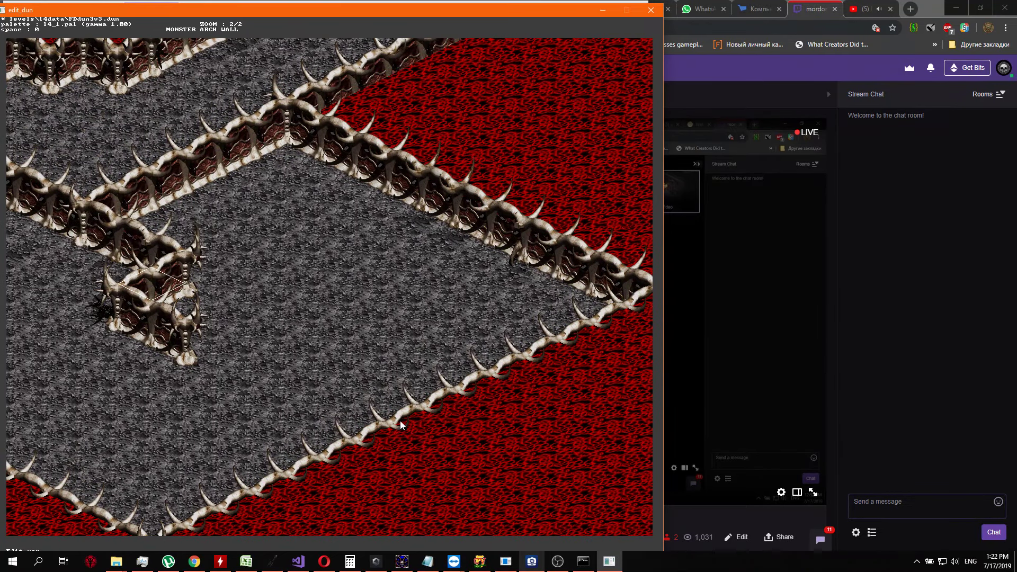
{"action": "key", "text": "ctrl+Up"}
{"action": "key", "text": "ctrl+Up"}
{"action": "key", "text": "ctrl+Up"}
{"action": "key", "text": "ctrl+Up"}
{"action": "key", "text": "ctrl+Up"}
{"action": "key", "text": "ctrl+Up"}
{"action": "key", "text": "ctrl+Up"}
{"action": "key", "text": "ctrl+Up"}
{"action": "key", "text": "ctrl+Up"}
{"action": "key", "text": "ctrl+Up"}
{"action": "key", "text": "ctrl+Up"}
{"action": "key", "text": "ctrl+Up"}
{"action": "key", "text": "ctrl+Right"}
{"action": "key", "text": "ctrl+Right"}
{"action": "key", "text": "ctrl+Right"}
{"action": "key", "text": "ctrl+Right"}
{"action": "key", "text": "ctrl+Right"}
{"action": "key", "text": "ctrl+Right"}
{"action": "key", "text": "ctrl+Right"}
{"action": "key", "text": "ctrl+Right"}
{"action": "key", "text": "ctrl+Right"}
{"action": "key", "text": "ctrl+Right"}
{"action": "key", "text": "ctrl+Right"}
{"action": "key", "text": "ctrl+Right"}
{"action": "key", "text": "Up"}
{"action": "key", "text": "Up"}
{"action": "key", "text": "Up"}
{"action": "key", "text": "Up"}
{"action": "key", "text": "Up"}
{"action": "key", "text": "ctrl+Left"}
{"action": "key", "text": "ctrl+Left"}
{"action": "key", "text": "ctrl+Left"}
{"action": "key", "text": "ctrl+Left"}
{"action": "key", "text": "ctrl+Left"}
{"action": "key", "text": "ctrl+Left"}
{"action": "key", "text": "ctrl+Left"}
{"action": "key", "text": "ctrl+Left"}
{"action": "key", "text": "ctrl+Left"}
{"action": "key", "text": "ctrl+Left"}
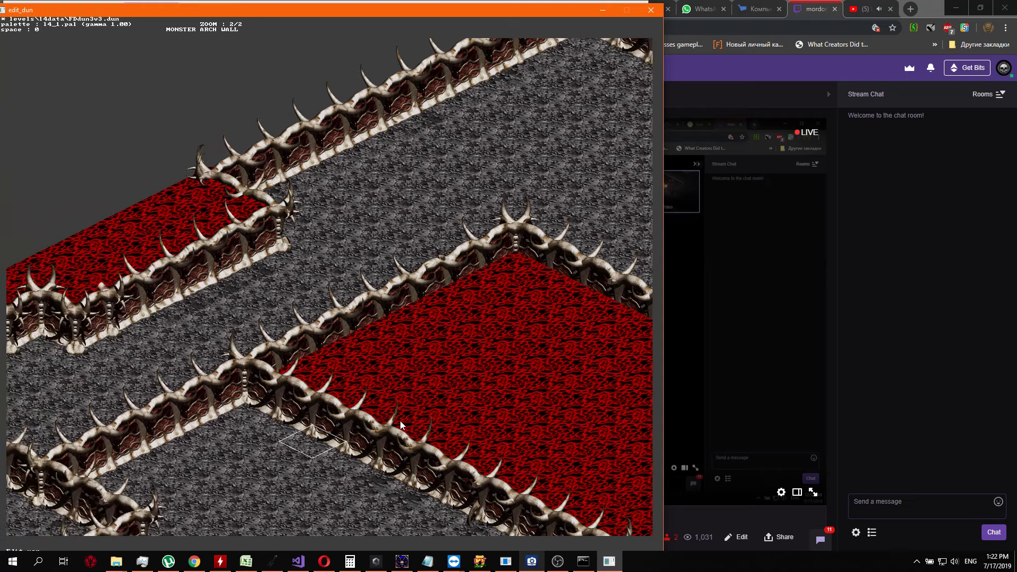
{"action": "key", "text": "ctrl+Down"}
{"action": "key", "text": "ctrl+Down"}
{"action": "key", "text": "ctrl+Down"}
{"action": "key", "text": "ctrl+Down"}
{"action": "key", "text": "ctrl+Down"}
{"action": "key", "text": "ctrl+Down"}
{"action": "key", "text": "ctrl+Down"}
{"action": "key", "text": "ctrl+Down"}
{"action": "key", "text": "ctrl+Down"}
{"action": "key", "text": "ctrl+Down"}
{"action": "key", "text": "ctrl+Down"}
{"action": "key", "text": "ctrl+Down"}
{"action": "key", "text": "ctrl+Down"}
{"action": "key", "text": "ctrl+Down"}
{"action": "key", "text": "ctrl+Right"}
{"action": "key", "text": "ctrl+Right"}
{"action": "key", "text": "ctrl+Right"}
{"action": "key", "text": "ctrl+Right"}
{"action": "key", "text": "ctrl+Right"}
{"action": "key", "text": "ctrl+Left"}
{"action": "key", "text": "ctrl+Left"}
{"action": "key", "text": "ctrl+Left"}
{"action": "key", "text": "ctrl+Left"}
{"action": "key", "text": "ctrl+Left"}
{"action": "key", "text": "ctrl+Left"}
{"action": "key", "text": "ctrl+Left"}
{"action": "key", "text": "ctrl+Up"}
{"action": "key", "text": "ctrl+Up"}
{"action": "key", "text": "ctrl+Up"}
{"action": "key", "text": "ctrl+Up"}
{"action": "key", "text": "ctrl+Up"}
{"action": "key", "text": "ctrl+Up"}
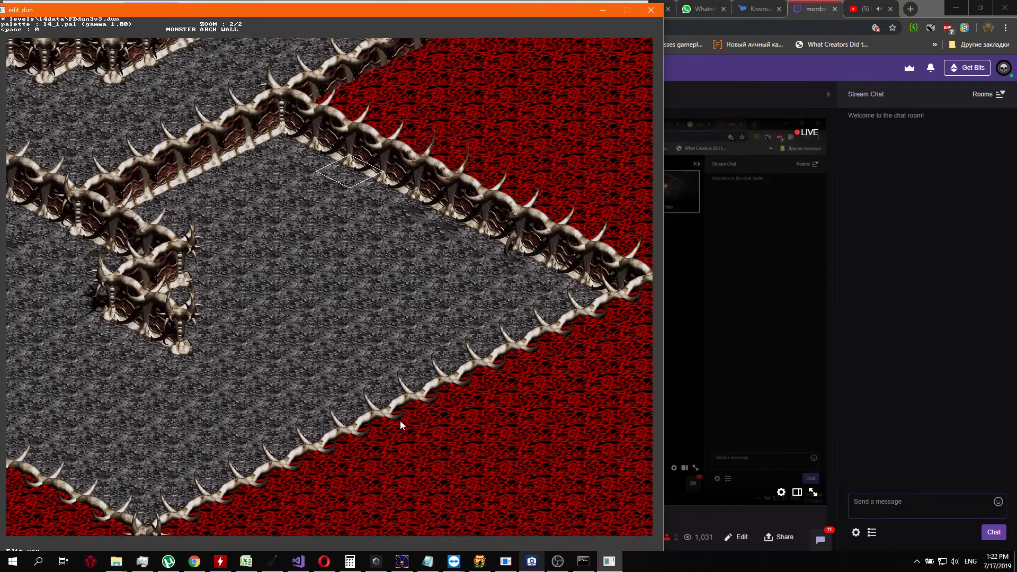
{"action": "key", "text": "ctrl+Right"}
{"action": "key", "text": "ctrl+Right"}
{"action": "key", "text": "ctrl+Left"}
{"action": "key", "text": "ctrl+Left"}
{"action": "key", "text": "ctrl+Left"}
{"action": "key", "text": "ctrl+Left"}
{"action": "key", "text": "ctrl+Left"}
{"action": "key", "text": "ctrl+Left"}
{"action": "key", "text": "ctrl+Up"}
{"action": "key", "text": "ctrl+Up"}
{"action": "key", "text": "ctrl+Up"}
Replace the corner piece where the northeast-running and southeast-running walls meet with a straight northeast-running wall segment
{"action": "key", "text": "Left"}
{"action": "key", "text": "Left"}
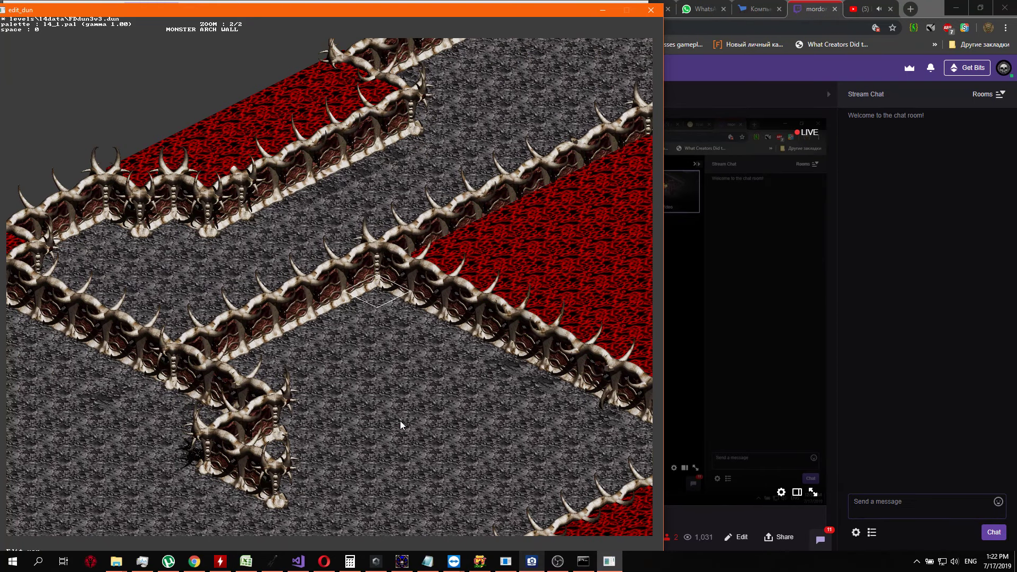
{"action": "key", "text": "Return"}
{"action": "key", "text": "Left"}
{"action": "key", "text": "Left"}
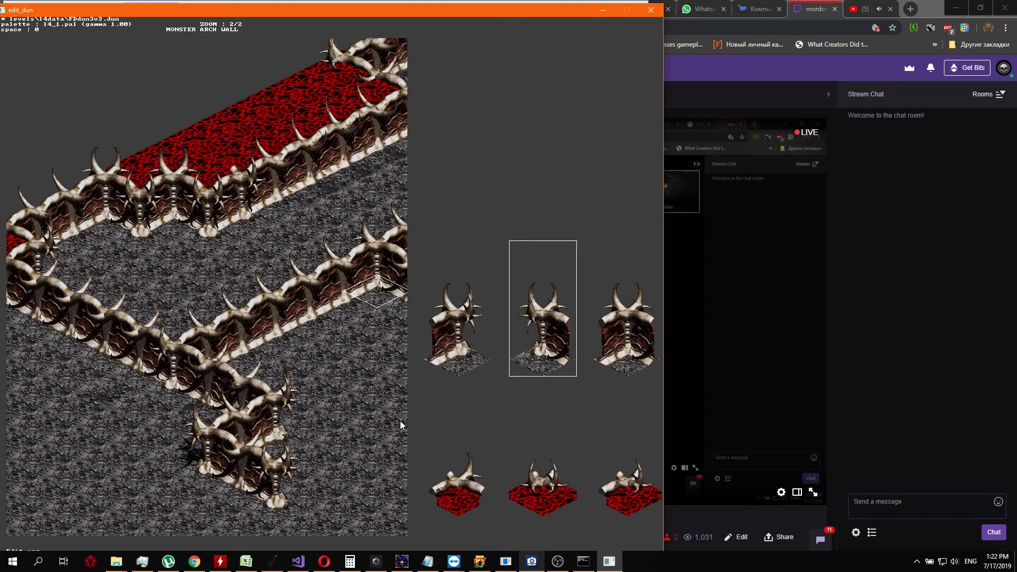
{"action": "key", "text": "Down"}
{"action": "key", "text": "Down"}
{"action": "key", "text": "Down"}
{"action": "key", "text": "Down"}
{"action": "key", "text": "Down"}
{"action": "key", "text": "Down"}
{"action": "key", "text": "Down"}
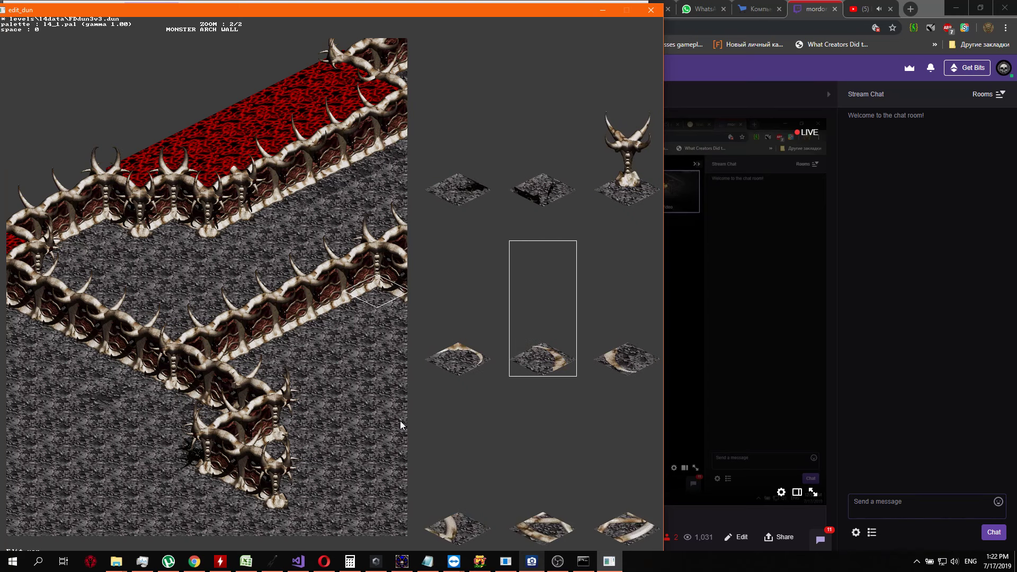
{"action": "key", "text": "Down"}
{"action": "key", "text": "Right"}
{"action": "key", "text": "Up"}
{"action": "key", "text": "Up"}
{"action": "key", "text": "Up"}
{"action": "key", "text": "Up"}
{"action": "key", "text": "Up"}
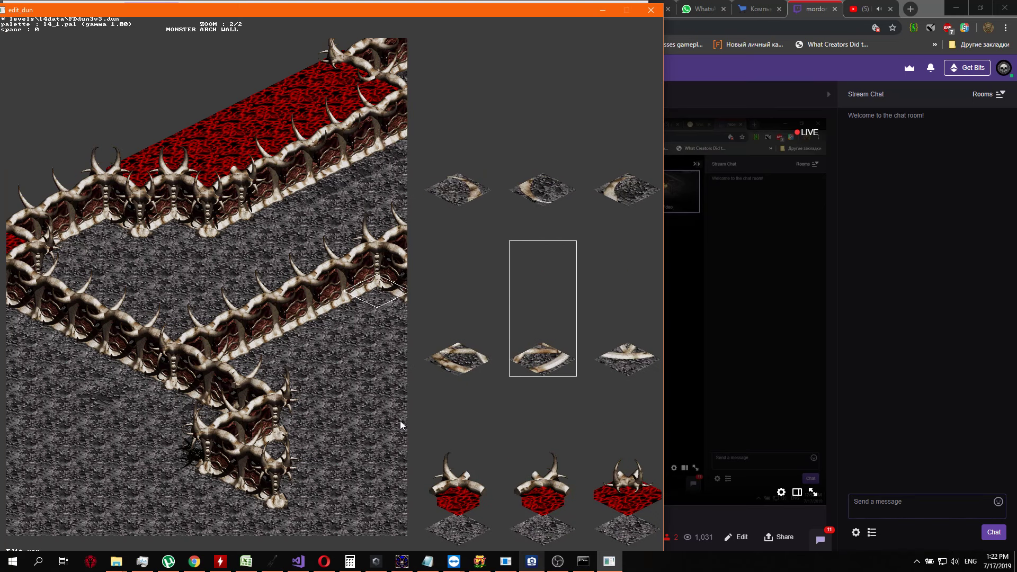
{"action": "key", "text": "Left"}
{"action": "key", "text": "Left"}
{"action": "key", "text": "Right"}
{"action": "key", "text": "Right"}
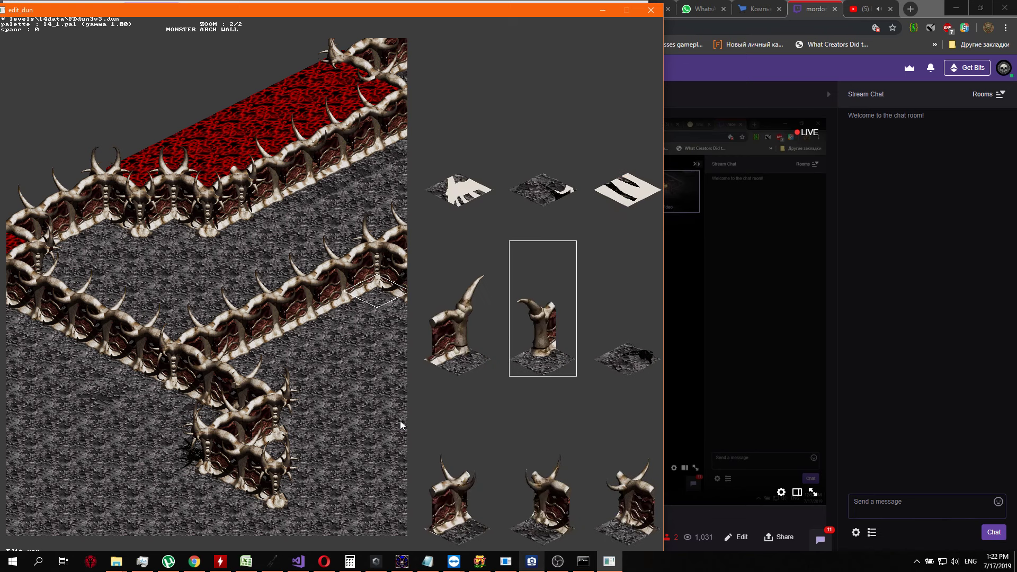
{"action": "key", "text": "Down"}
{"action": "key", "text": "Left"}
{"action": "key", "text": "Return"}
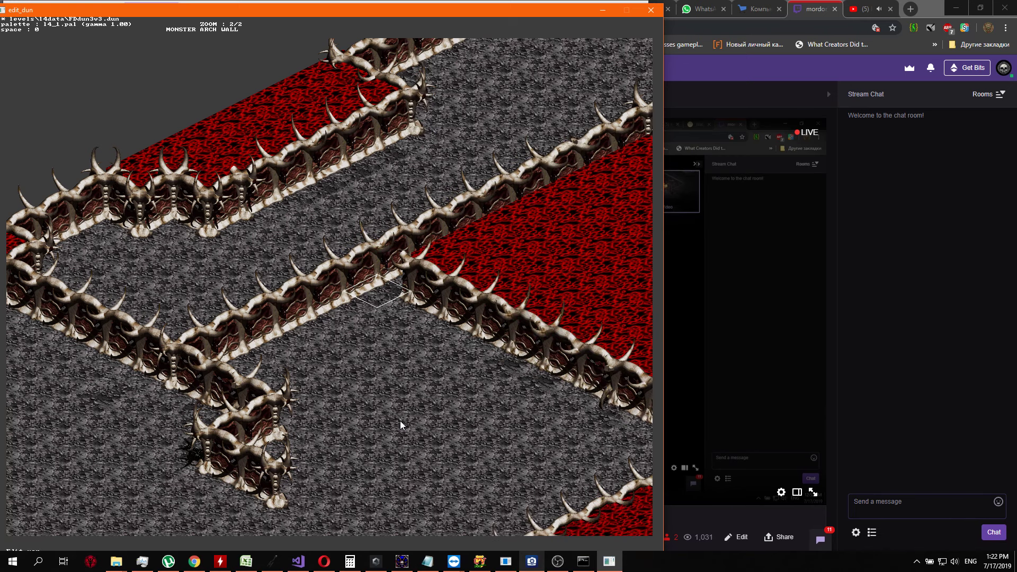
Replace the first segment of the southeast-running wall beside the former corner with plain grey floor
{"action": "key", "text": "Right"}
{"action": "key", "text": "Return"}
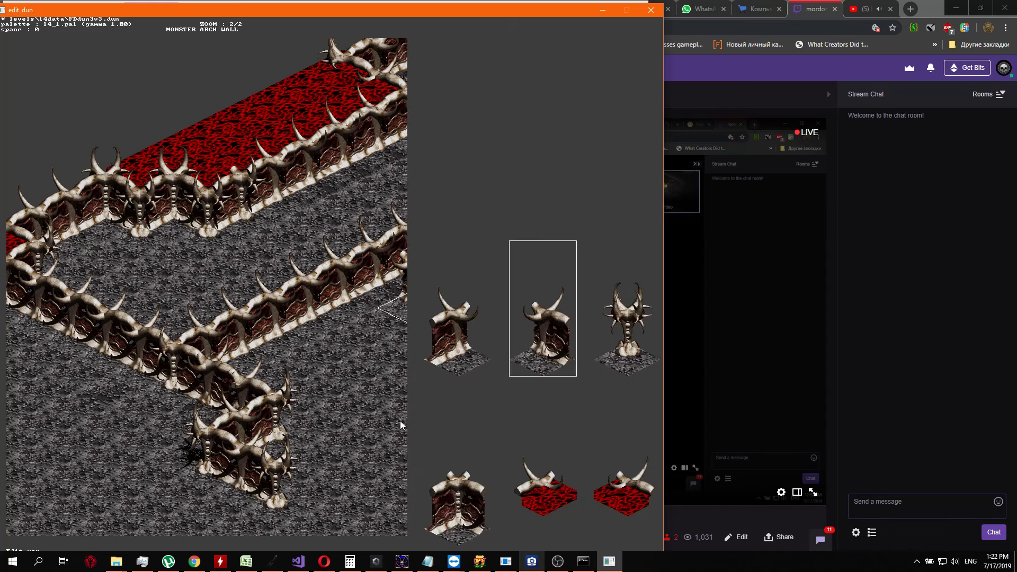
{"action": "key", "text": "Down"}
{"action": "key", "text": "Down"}
{"action": "key", "text": "Up"}
{"action": "key", "text": "Down"}
{"action": "key", "text": "Down"}
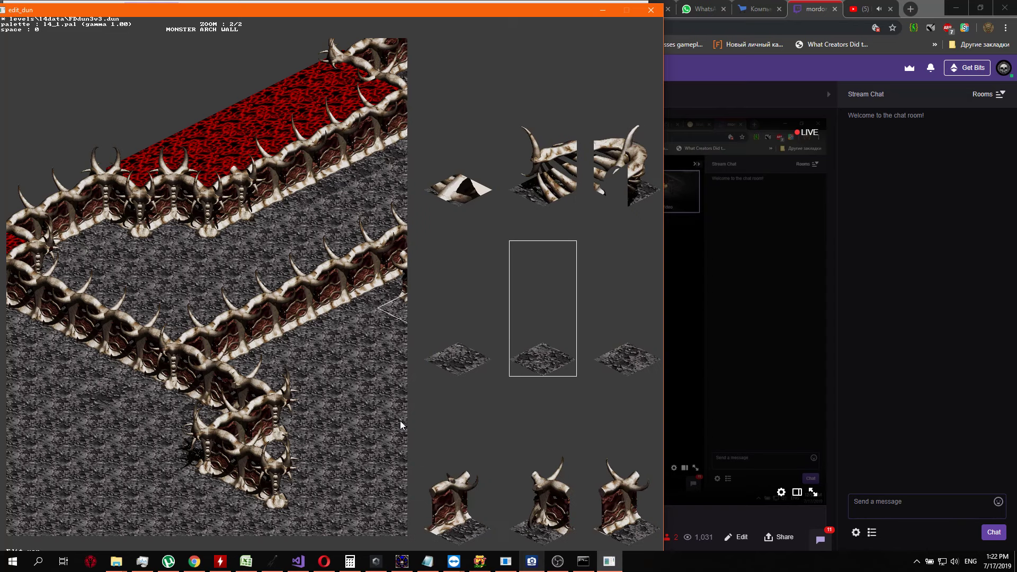
{"action": "key", "text": "Return"}
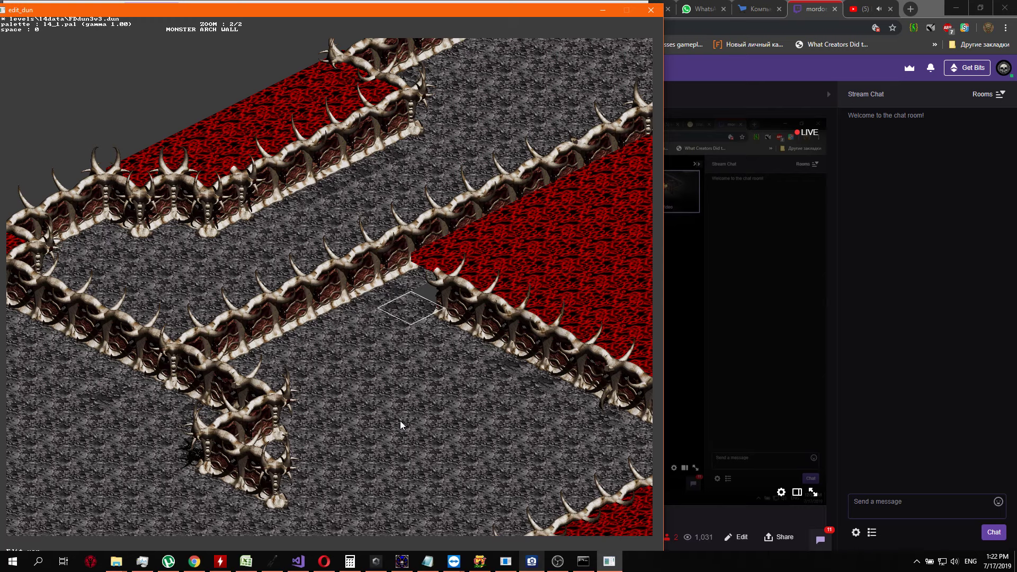
Replace the second segment of the southeast-running wall with plain grey floor to widen the opening
{"action": "key", "text": "Return"}
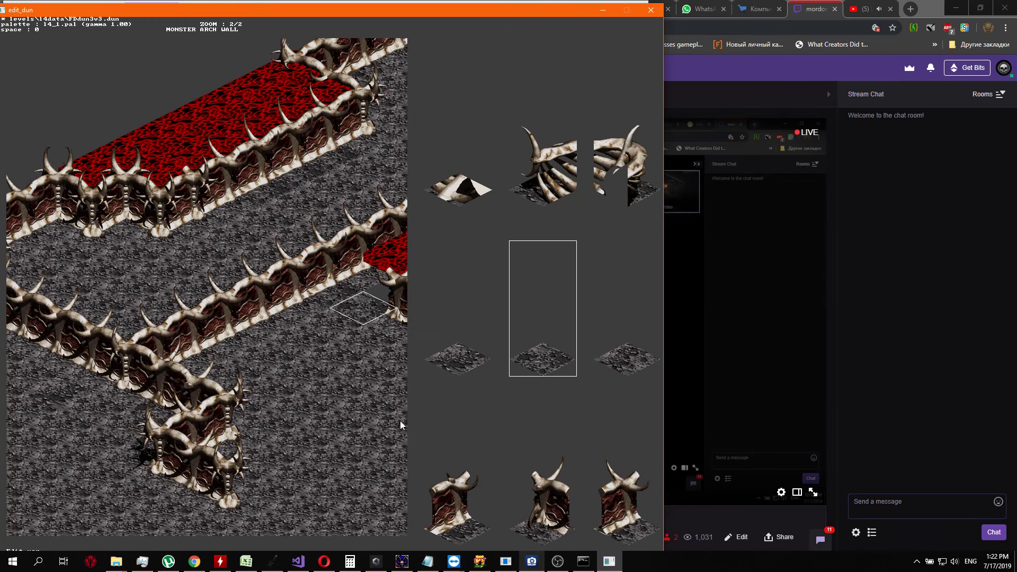
{"action": "key", "text": "Return"}
{"action": "key", "text": "Right"}
{"action": "key", "text": "Return"}
{"action": "key", "text": "Right"}
{"action": "key", "text": "Right"}
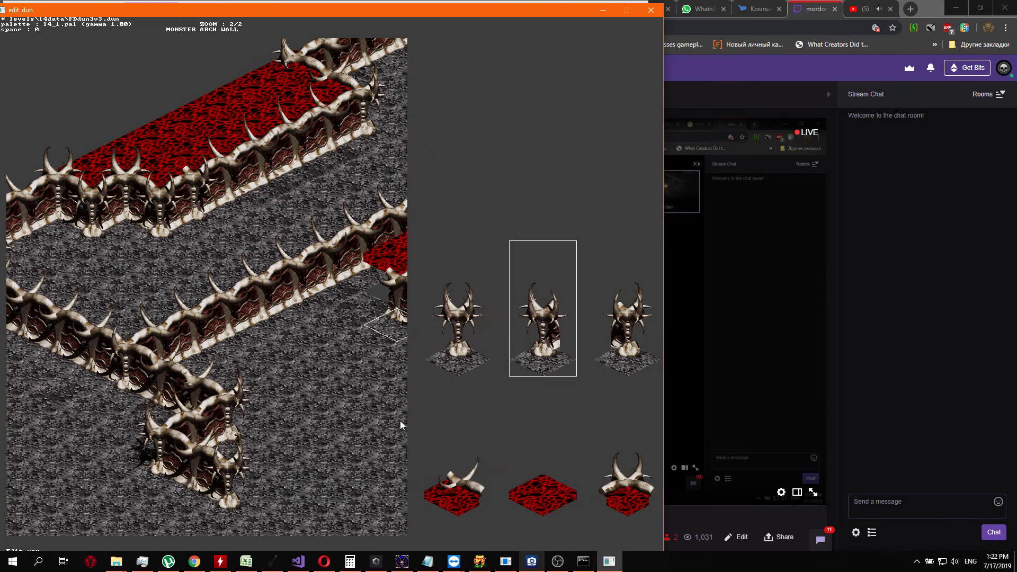
{"action": "key", "text": "Right"}
{"action": "key", "text": "Right"}
{"action": "key", "text": "Return"}
Replace the third segment of the southeast-running wall with plain grey floor
{"action": "key", "text": "Right"}
{"action": "key", "text": "Return"}
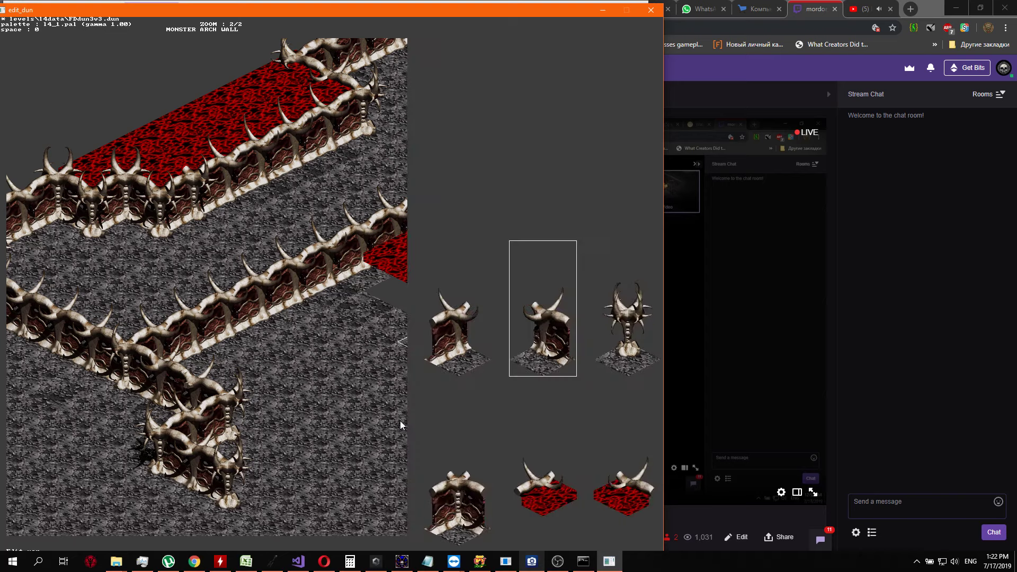
{"action": "key", "text": "Right"}
{"action": "key", "text": "Right"}
{"action": "key", "text": "Right"}
{"action": "key", "text": "Right"}
{"action": "key", "text": "Return"}
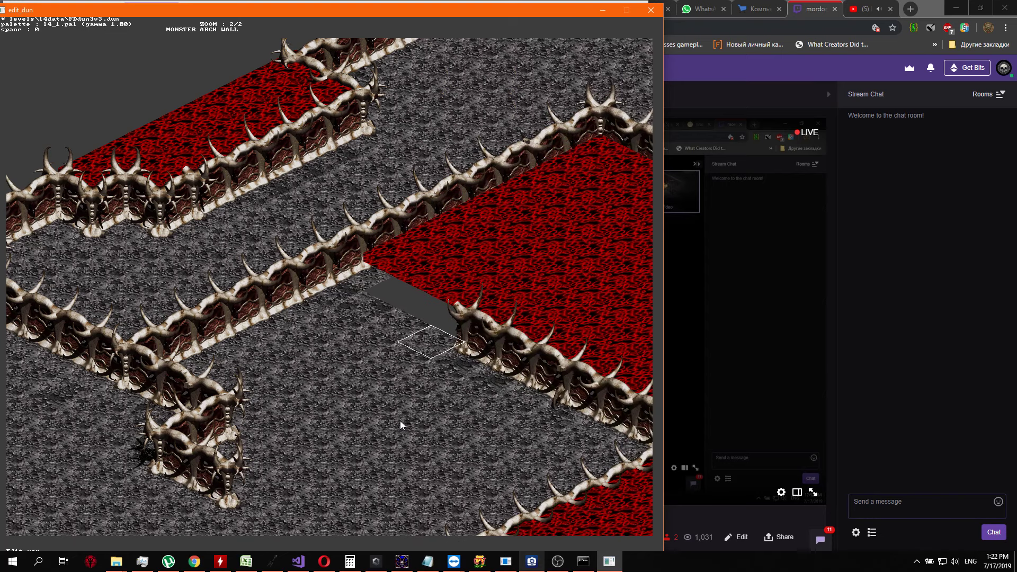
Turn the first remaining segment southeast of the opening into a wall end with a tall curved horn
{"action": "key", "text": "ctrl+Right"}
{"action": "key", "text": "ctrl+Right"}
{"action": "key", "text": "ctrl+Right"}
{"action": "key", "text": "ctrl+Right"}
{"action": "key", "text": "ctrl+Right"}
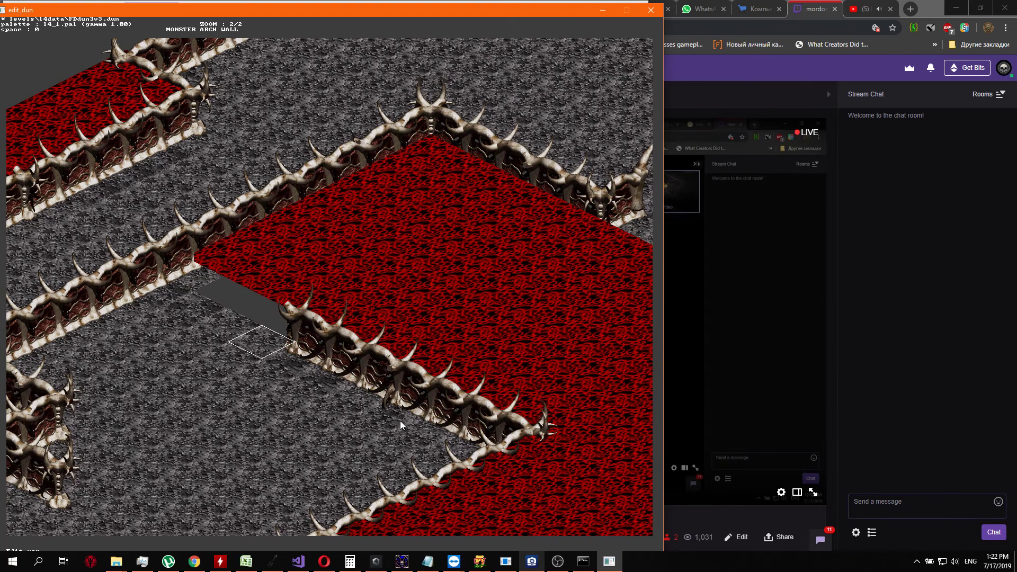
{"action": "key", "text": "Right"}
{"action": "key", "text": "Return"}
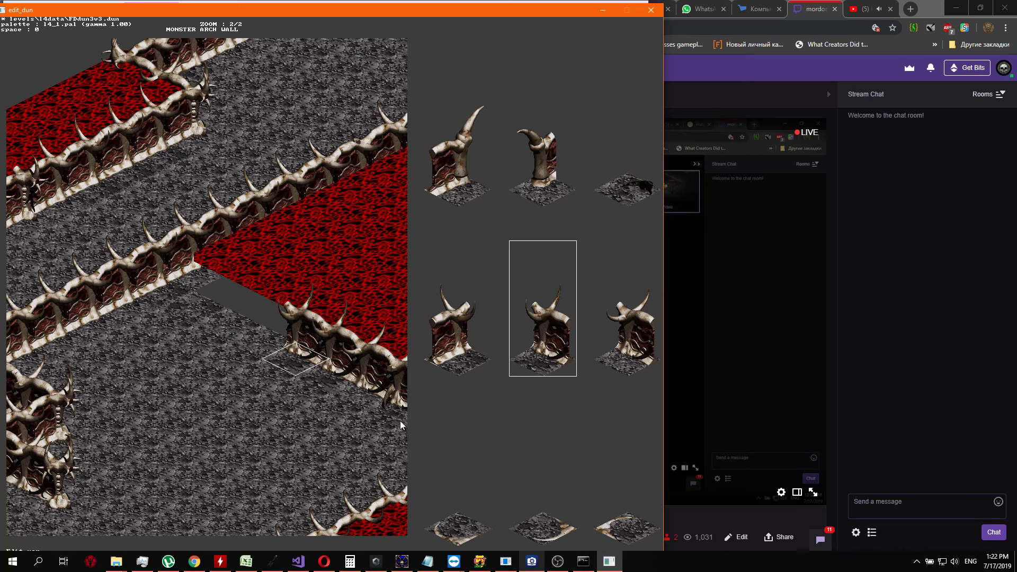
{"action": "key", "text": "Up"}
{"action": "key", "text": "Right"}
{"action": "key", "text": "Right"}
{"action": "key", "text": "Right"}
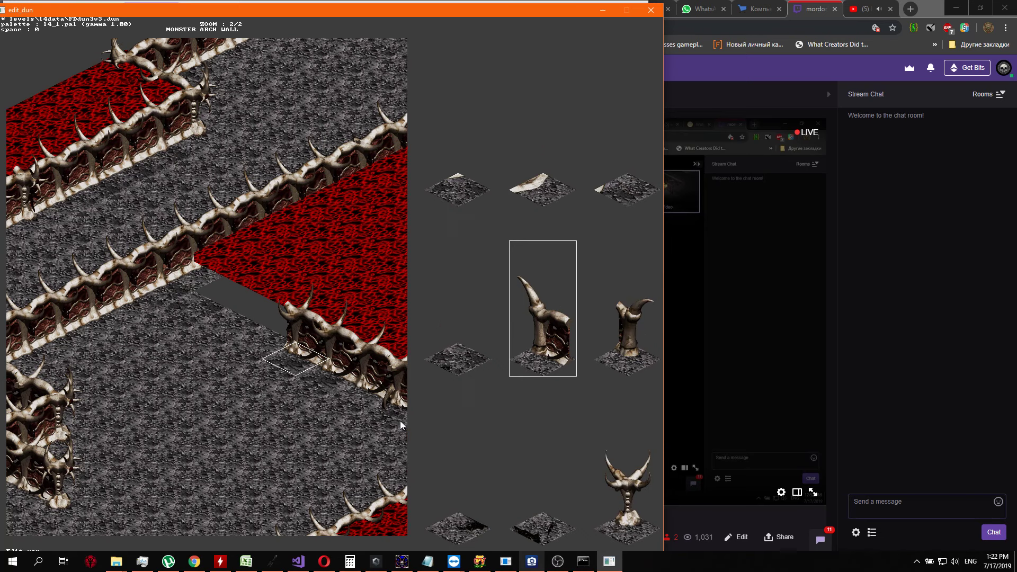
{"action": "key", "text": "Return"}
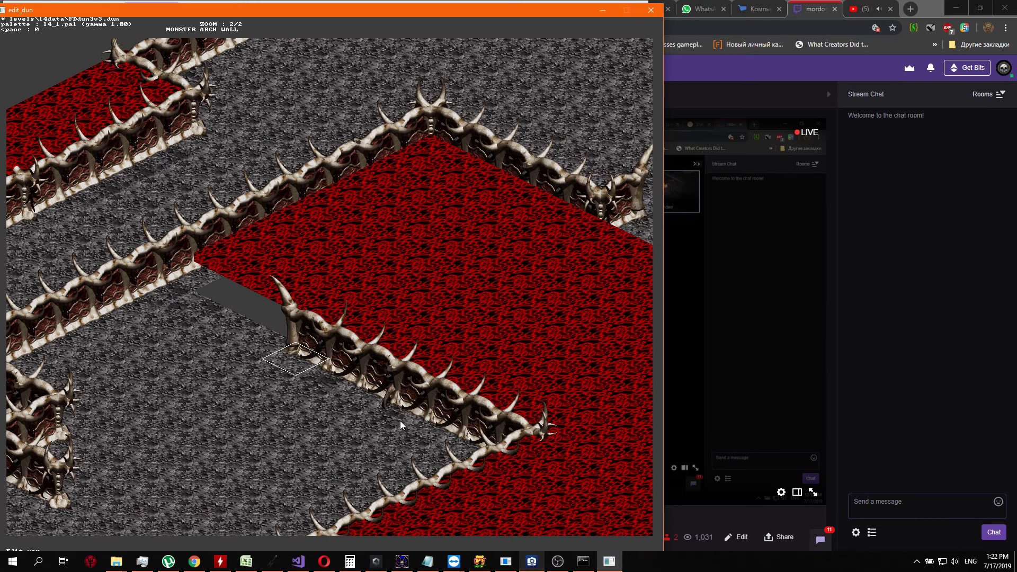
Replace the tall curved horn at the wall end southeast of the opening with a horned skull column that joins the wall
{"action": "key", "text": "Return"}
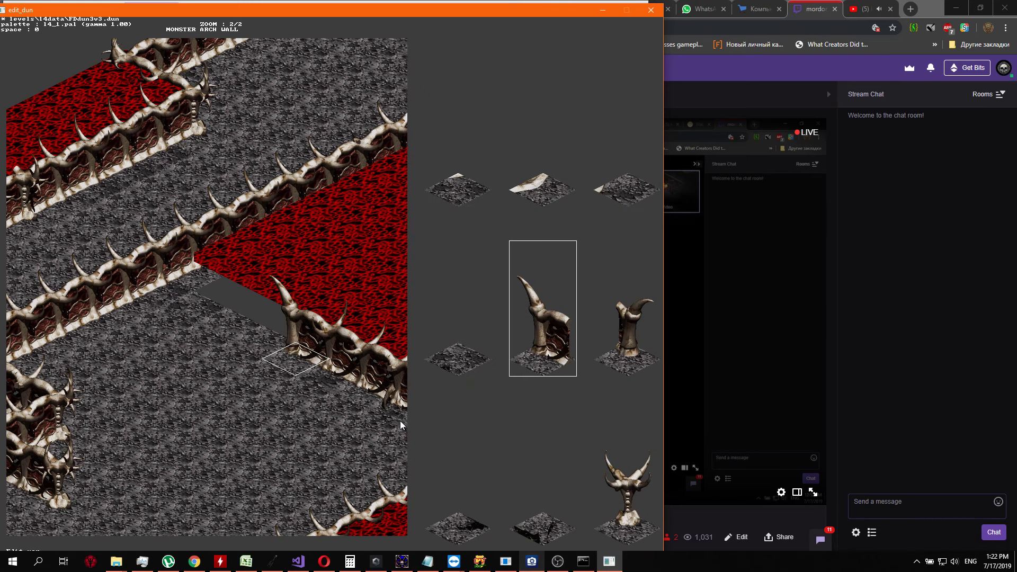
{"action": "key", "text": "Up"}
{"action": "key", "text": "Up"}
{"action": "key", "text": "Up"}
{"action": "key", "text": "Left"}
{"action": "key", "text": "Left"}
{"action": "key", "text": "Left"}
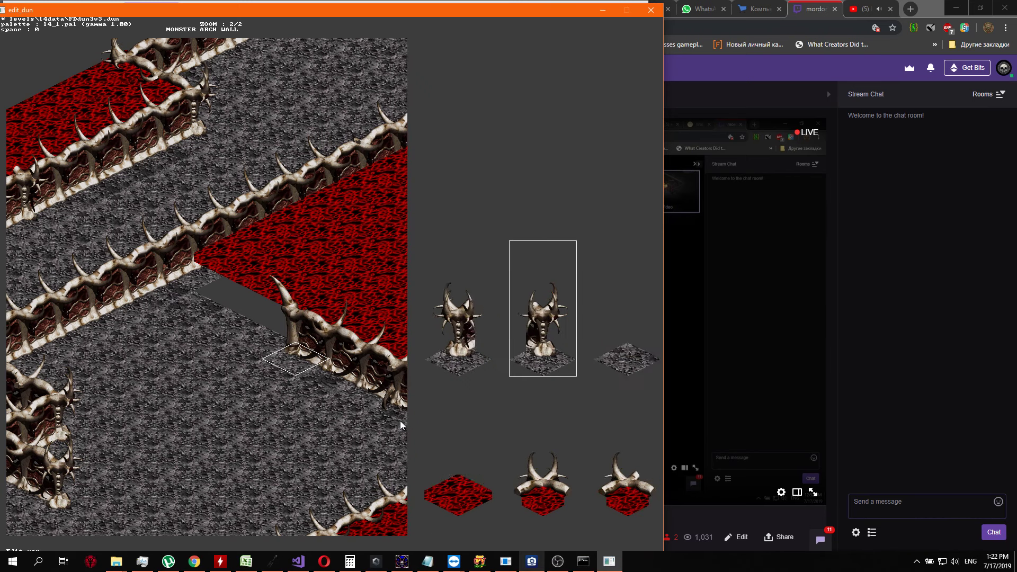
{"action": "key", "text": "Left"}
{"action": "key", "text": "Left"}
{"action": "key", "text": "Left"}
{"action": "key", "text": "Left"}
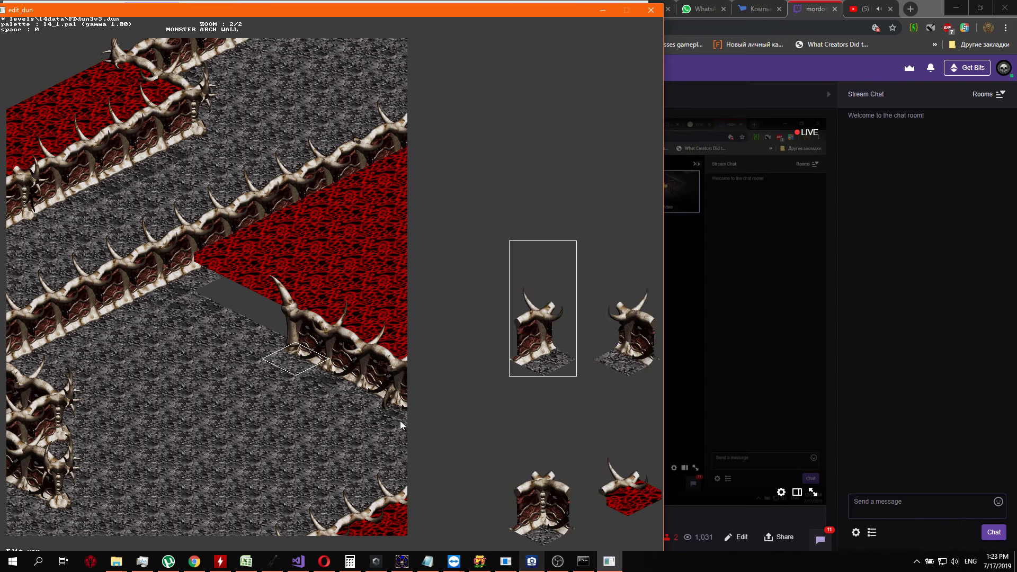
{"action": "key", "text": "Right"}
{"action": "key", "text": "Right"}
{"action": "key", "text": "Right"}
{"action": "key", "text": "Right"}
{"action": "key", "text": "Right"}
{"action": "key", "text": "Right"}
{"action": "key", "text": "Right"}
{"action": "key", "text": "Right"}
{"action": "key", "text": "Left"}
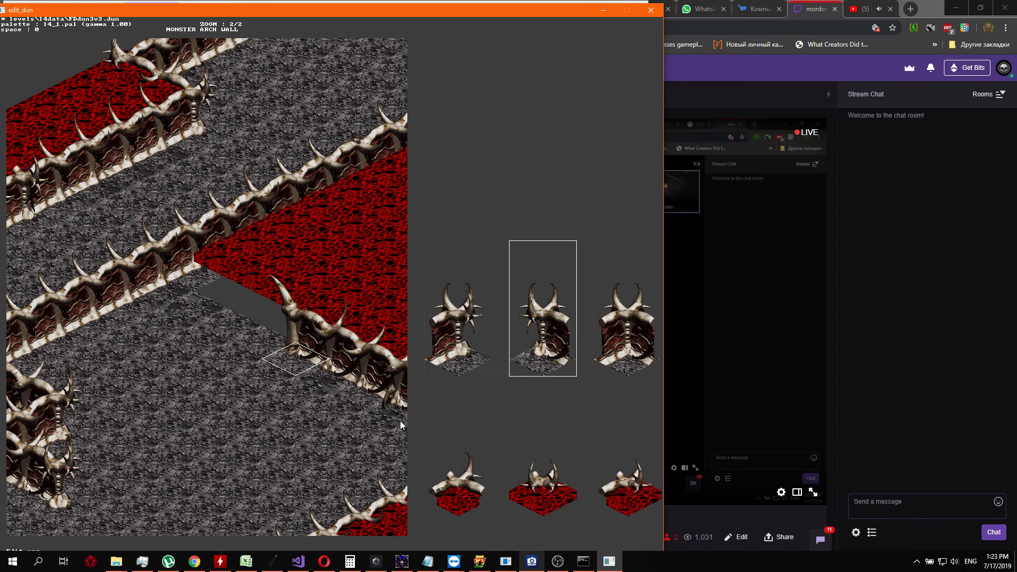
{"action": "key", "text": "Return"}
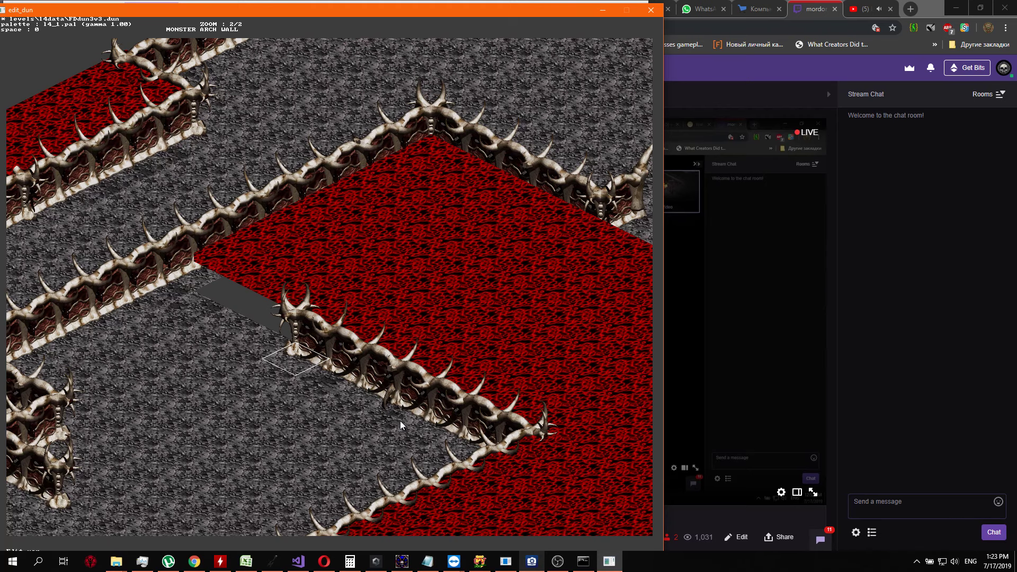
Place a shadowed grey floor tile just west of the new horned skull wall end
{"action": "key", "text": "Left"}
{"action": "key", "text": "Return"}
{"action": "key", "text": "Down"}
{"action": "key", "text": "Down"}
{"action": "key", "text": "Down"}
{"action": "key", "text": "Down"}
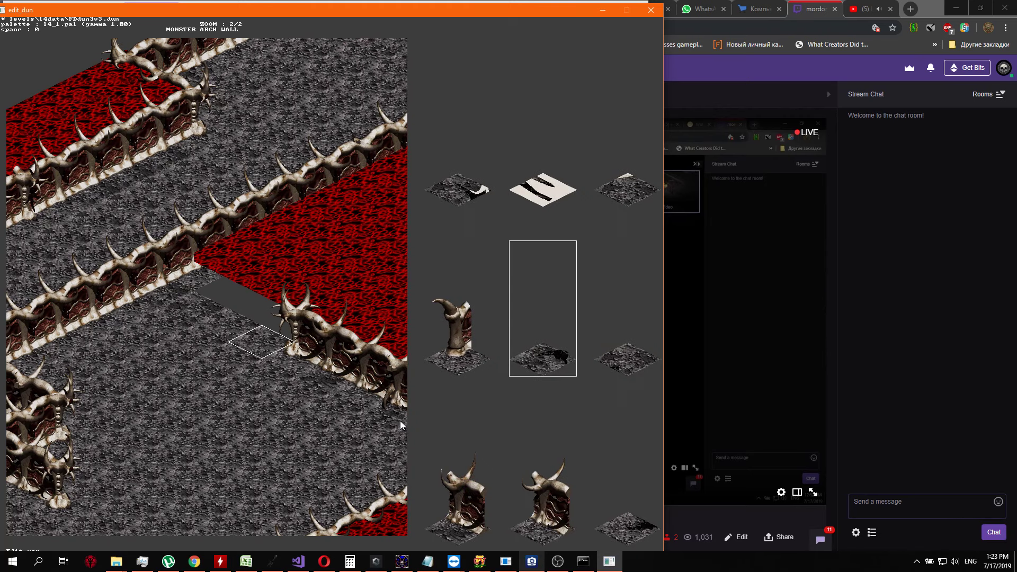
{"action": "key", "text": "Right"}
{"action": "key", "text": "Right"}
{"action": "key", "text": "Right"}
{"action": "key", "text": "Right"}
{"action": "key", "text": "Right"}
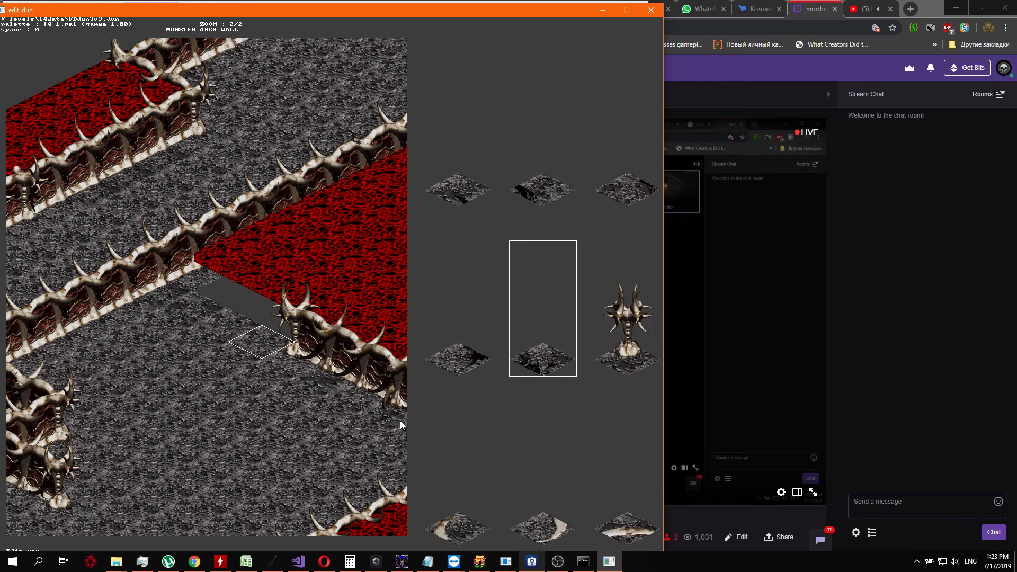
{"action": "key", "text": "Left"}
{"action": "key", "text": "Return"}
Add a second shadowed grey floor tile behind the horned skull wall end
{"action": "key", "text": "Up"}
{"action": "key", "text": "Return"}
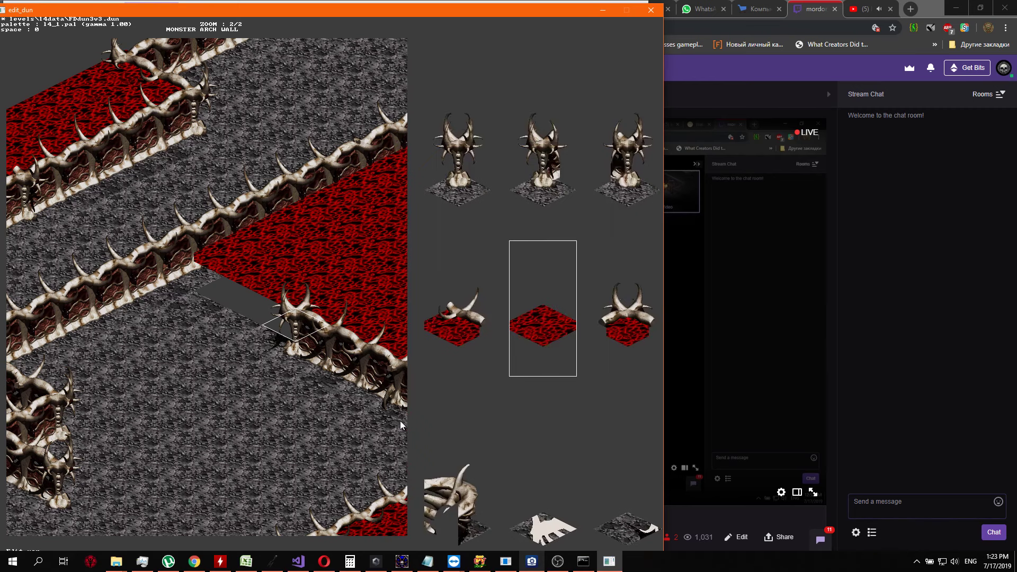
{"action": "key", "text": "Down"}
{"action": "key", "text": "Down"}
{"action": "key", "text": "Down"}
{"action": "key", "text": "Right"}
{"action": "key", "text": "Right"}
{"action": "key", "text": "Right"}
{"action": "key", "text": "Right"}
{"action": "key", "text": "Right"}
{"action": "key", "text": "Right"}
{"action": "key", "text": "Right"}
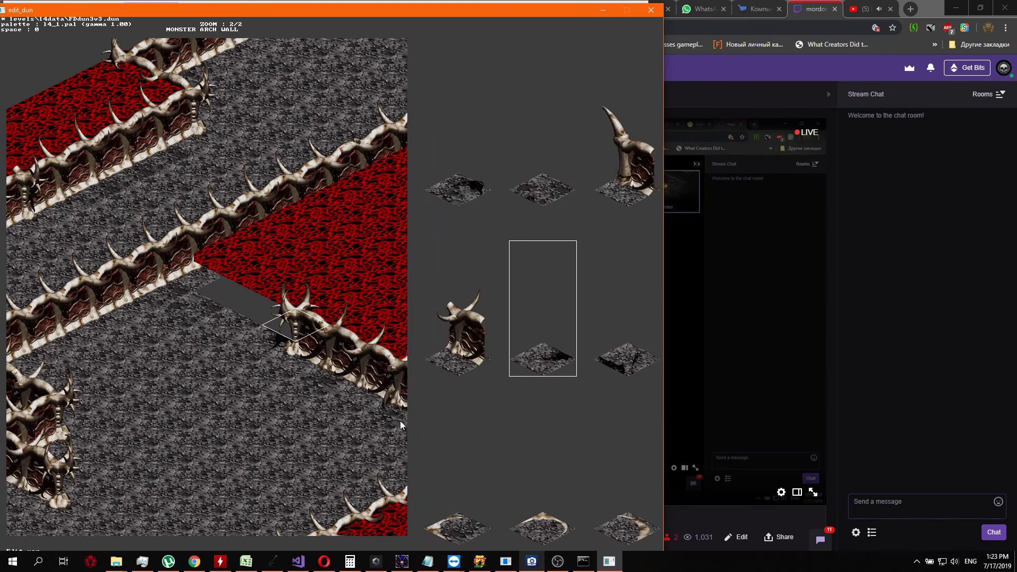
{"action": "key", "text": "Return"}
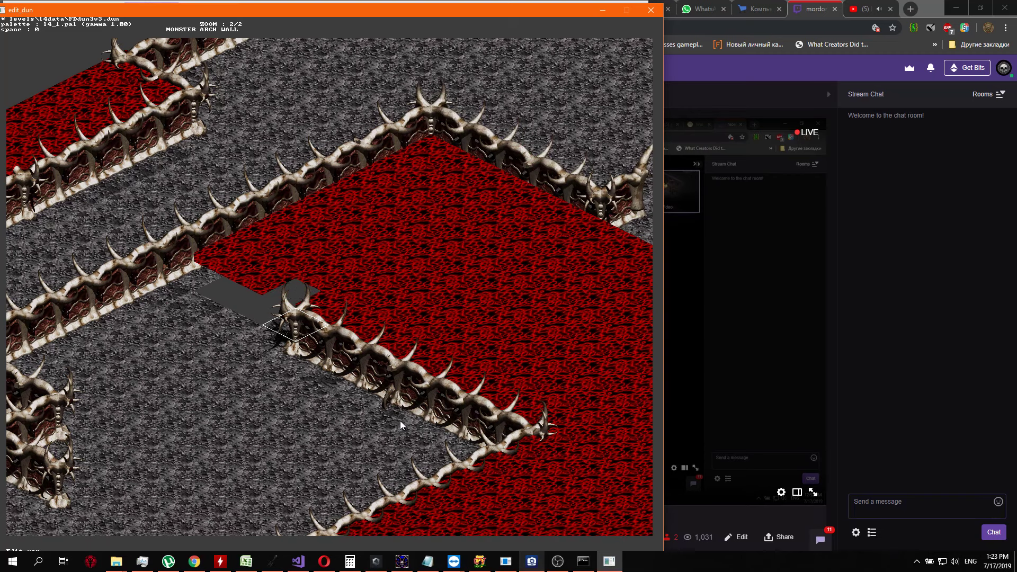
Examine the red area and the grey floor around it southeast of the opening
{"action": "key", "text": "Right"}
{"action": "key", "text": "Right"}
{"action": "key", "text": "Right"}
{"action": "key", "text": "Right"}
{"action": "key", "text": "Right"}
{"action": "key", "text": "Right"}
{"action": "key", "text": "Right"}
{"action": "key", "text": "Down"}
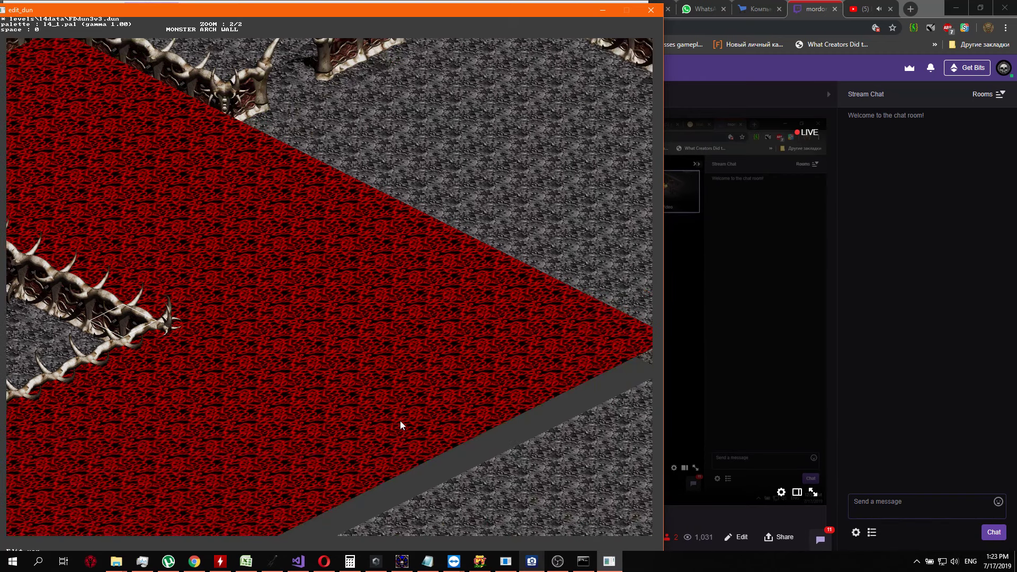
{"action": "key", "text": "Left"}
{"action": "key", "text": "Up"}
{"action": "key", "text": "Left"}
{"action": "key", "text": "Left"}
{"action": "key", "text": "Left"}
{"action": "key", "text": "Left"}
{"action": "key", "text": "Left"}
{"action": "key", "text": "Left"}
{"action": "key", "text": "Left"}
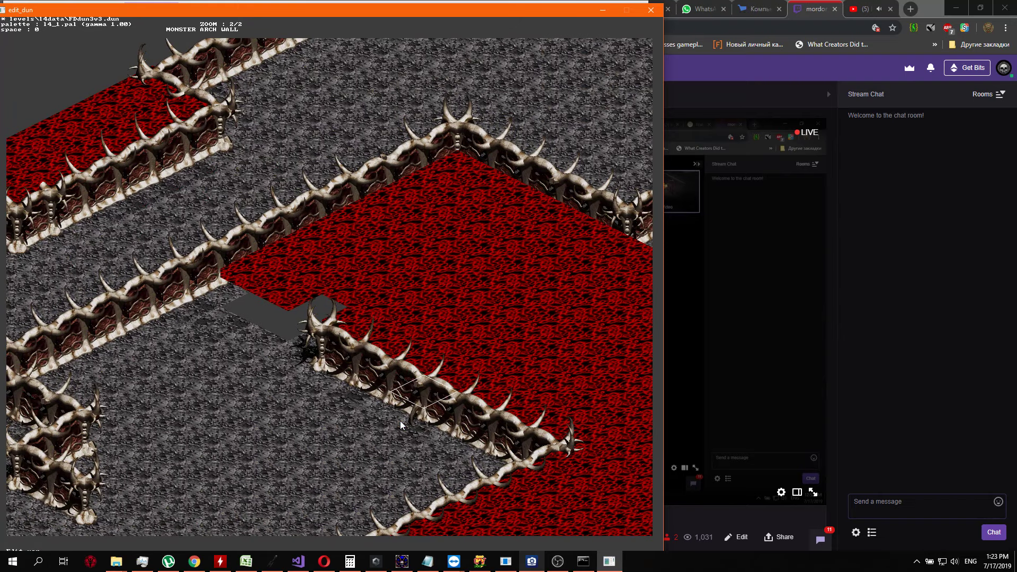
Fill the blank tiles across the opening with plain grey floor
{"action": "key", "text": "Return"}
{"action": "key", "text": "Up"}
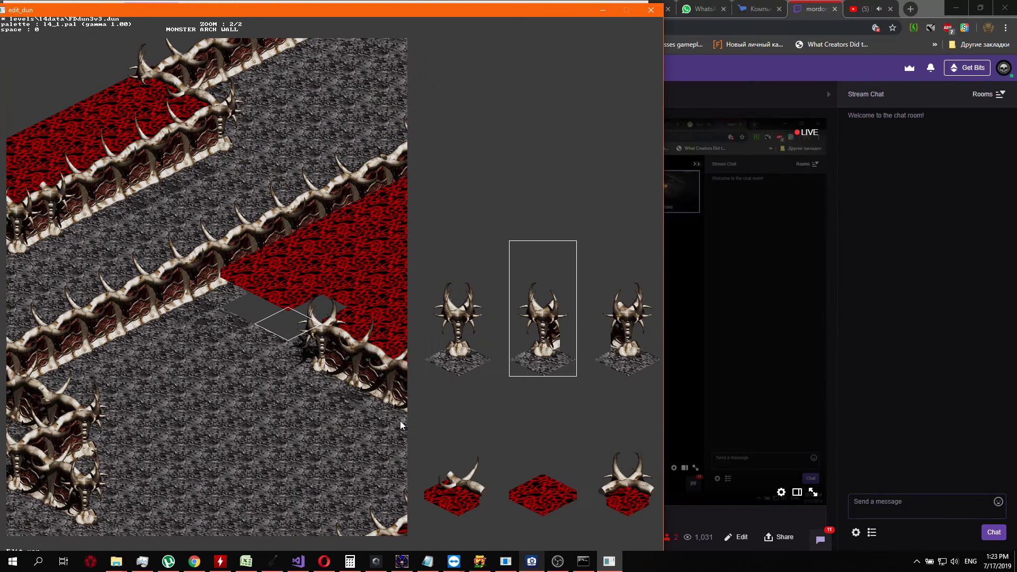
{"action": "key", "text": "Right"}
{"action": "key", "text": "Right"}
{"action": "key", "text": "Return"}
{"action": "key", "text": "Left"}
{"action": "key", "text": "Return"}
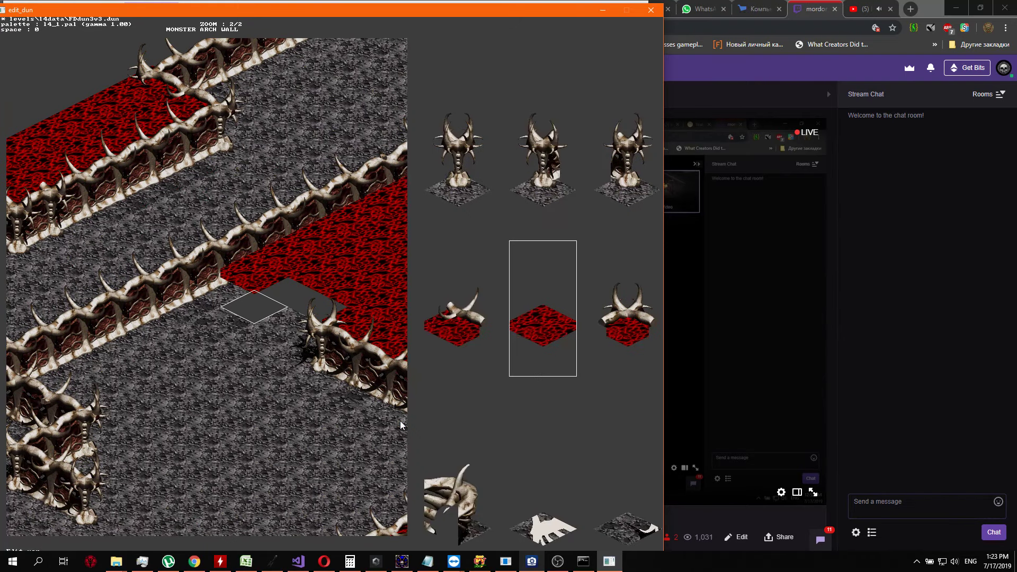
{"action": "key", "text": "Right"}
{"action": "key", "text": "Right"}
{"action": "key", "text": "Up"}
{"action": "key", "text": "Return"}
Start a grey floor strip through the red area along the northeast-running wall, beginning at the opening
{"action": "key", "text": "Up"}
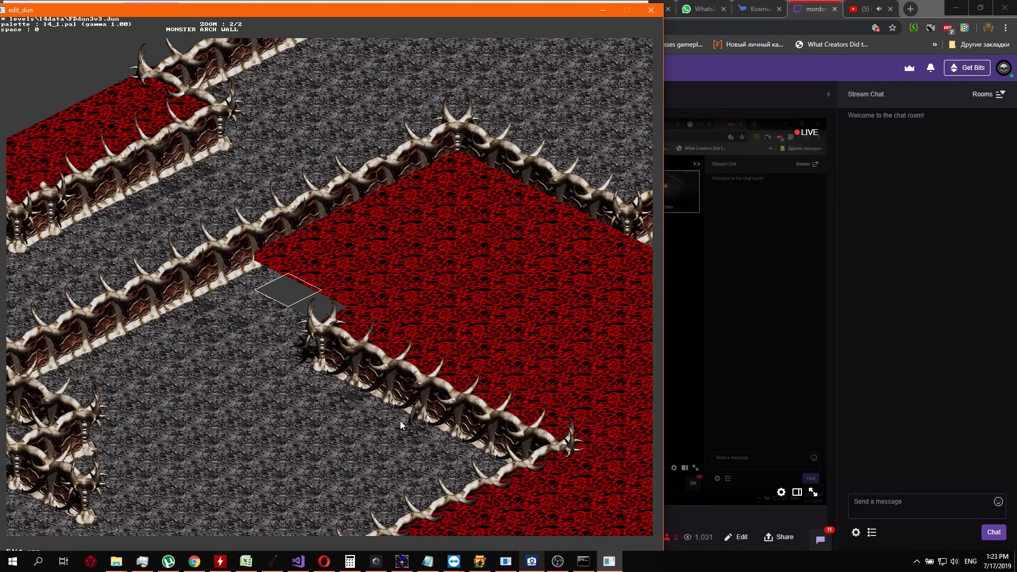
{"action": "key", "text": "Return"}
{"action": "key", "text": "Right"}
{"action": "key", "text": "Up"}
{"action": "key", "text": "Right"}
{"action": "key", "text": "Return"}
{"action": "key", "text": "Up"}
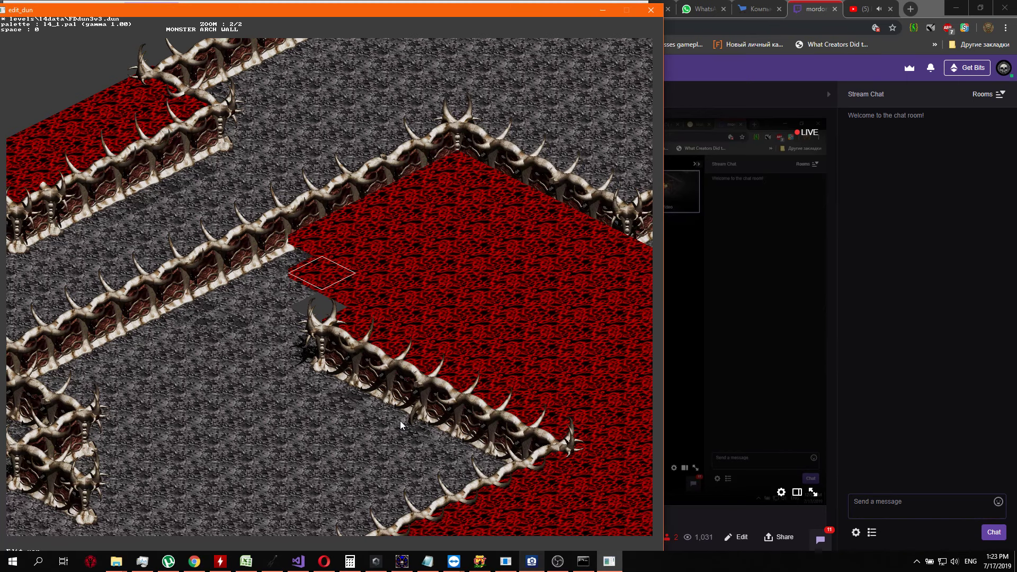
{"action": "key", "text": "Return"}
{"action": "key", "text": "Right"}
{"action": "key", "text": "Return"}
Continue the grey floor strip northeast by replacing the next red tiles beside the long wall
{"action": "key", "text": "Up"}
{"action": "key", "text": "Return"}
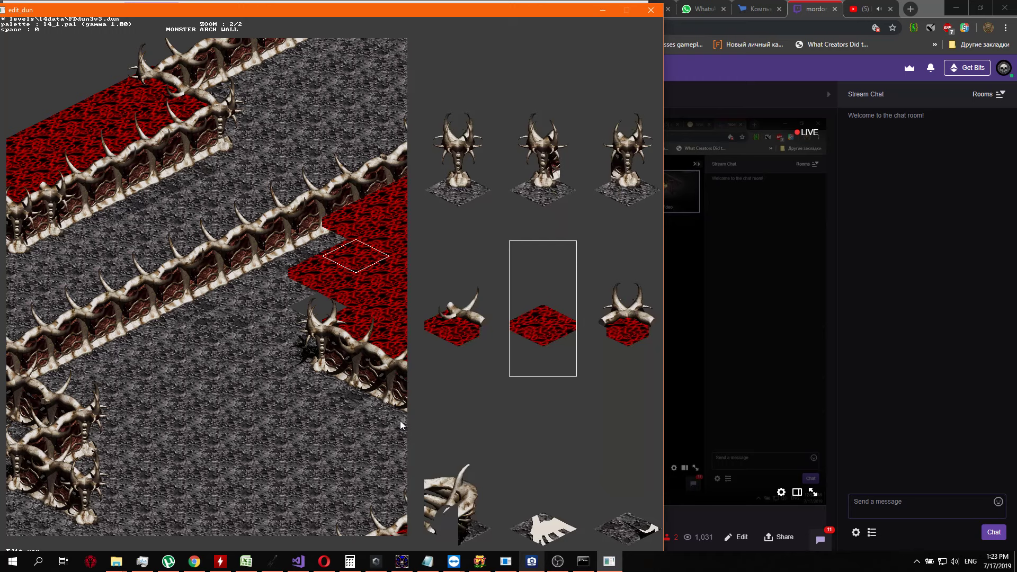
{"action": "key", "text": "Right"}
{"action": "key", "text": "Right"}
{"action": "key", "text": "Up"}
{"action": "key", "text": "Return"}
{"action": "key", "text": "Up"}
{"action": "key", "text": "Return"}
{"action": "key", "text": "Up"}
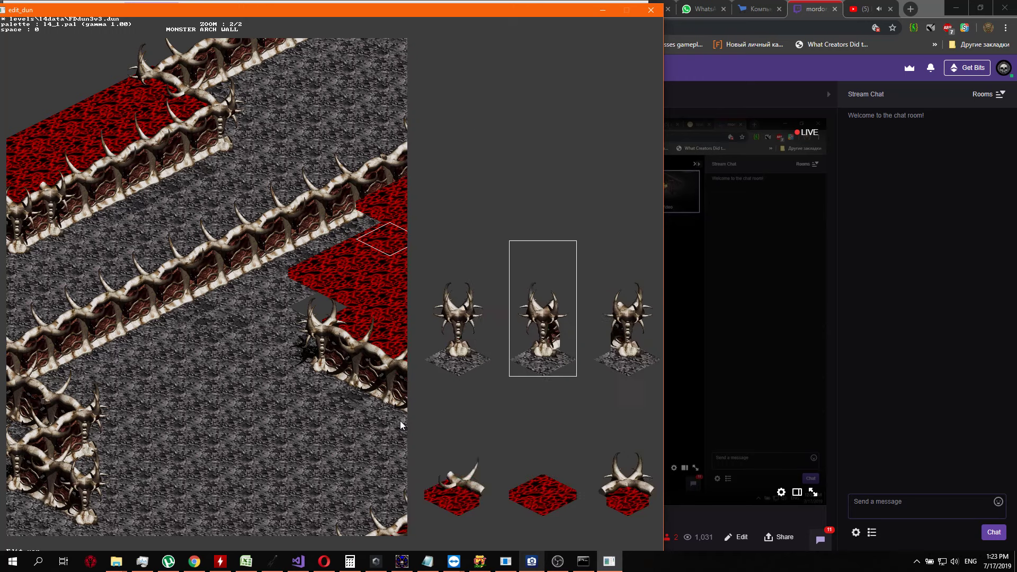
{"action": "key", "text": "Right"}
{"action": "key", "text": "Right"}
{"action": "key", "text": "Return"}
Extend the grey floor strip along the long wall up to its northern corner
{"action": "key", "text": "Up"}
{"action": "key", "text": "Return"}
{"action": "key", "text": "Up"}
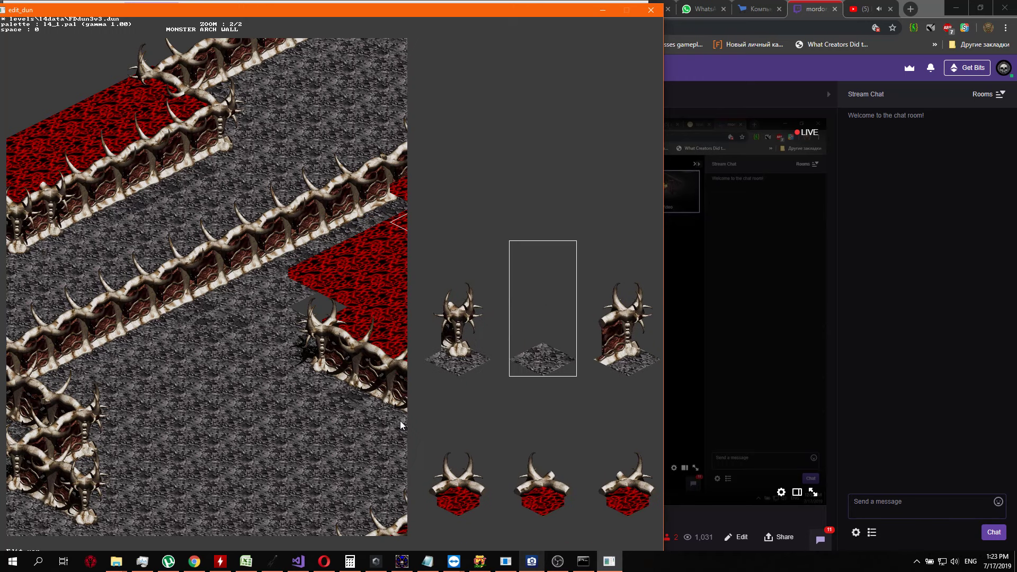
{"action": "key", "text": "Return"}
{"action": "key", "text": "Up"}
{"action": "key", "text": "Return"}
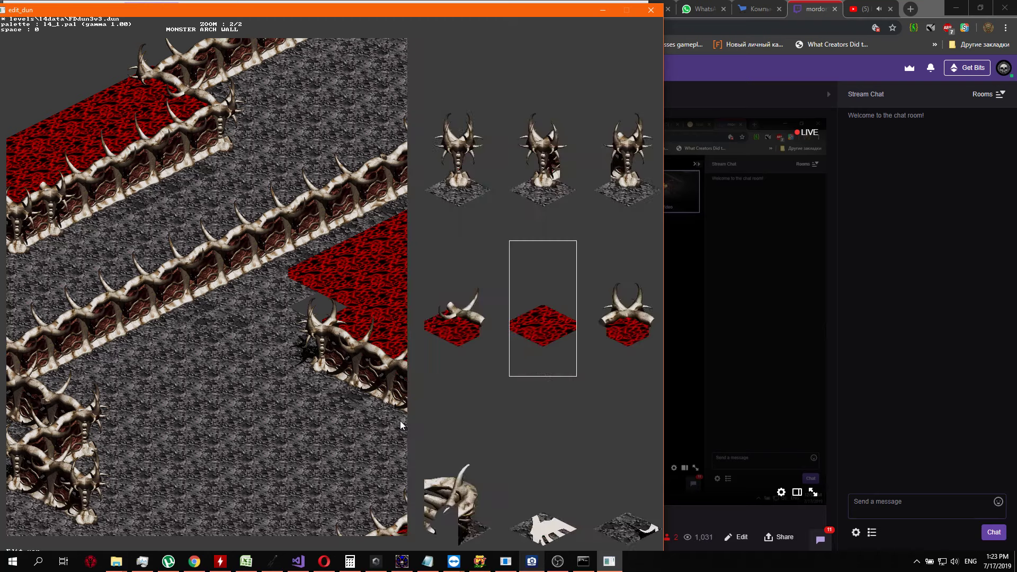
{"action": "key", "text": "Return"}
{"action": "key", "text": "Right"}
{"action": "key", "text": "Return"}
{"action": "key", "text": "Up"}
{"action": "key", "text": "Right"}
{"action": "key", "text": "Right"}
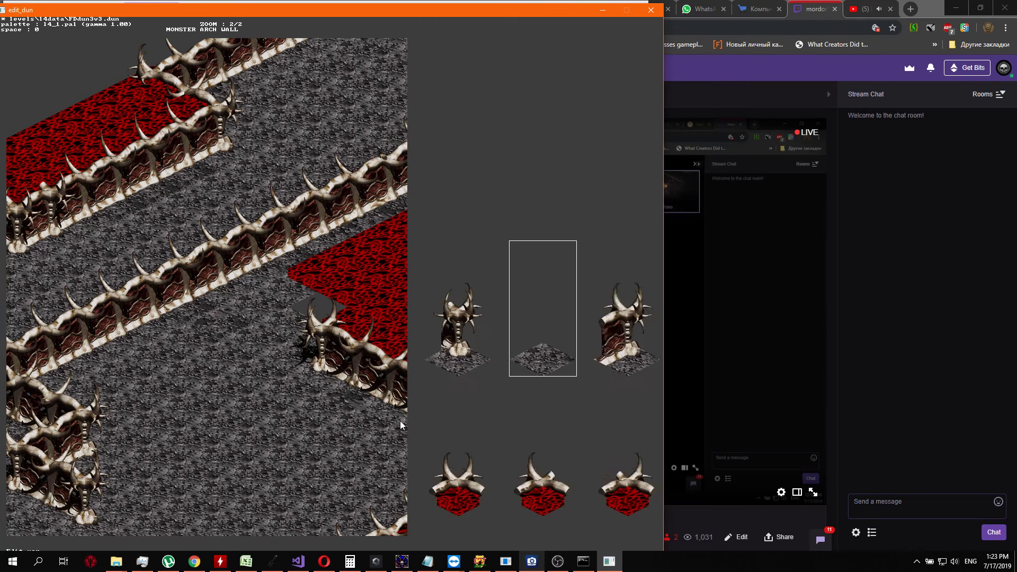
{"action": "key", "text": "Return"}
Replace the second row of red tiles with grey floor, working southwest from the corner to the horned skull wall end
{"action": "key", "text": "Down"}
{"action": "key", "text": "Return"}
{"action": "key", "text": "Up"}
{"action": "key", "text": "Escape"}
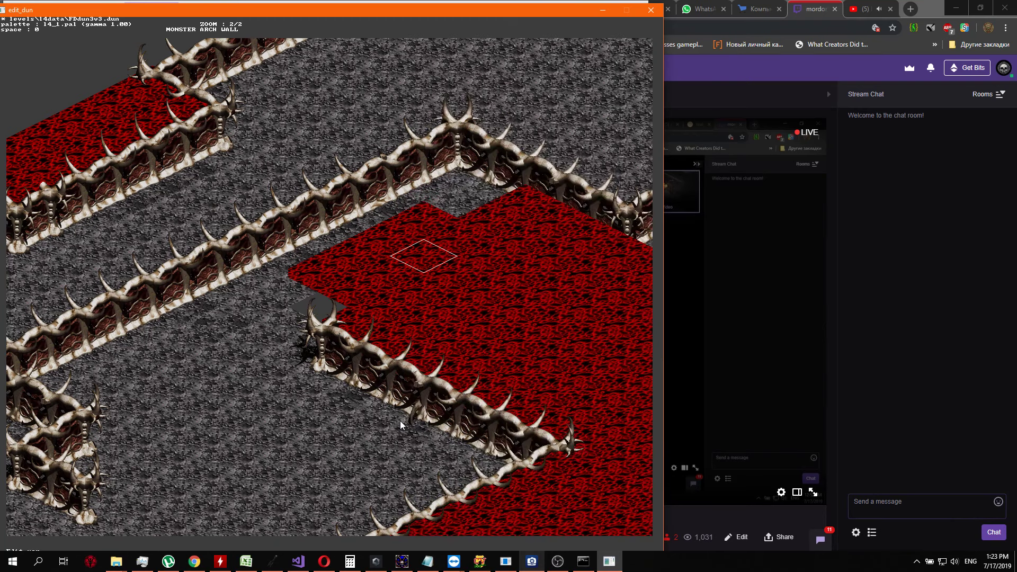
{"action": "key", "text": "Return"}
{"action": "key", "text": "Escape"}
{"action": "key", "text": "Down"}
{"action": "key", "text": "Return"}
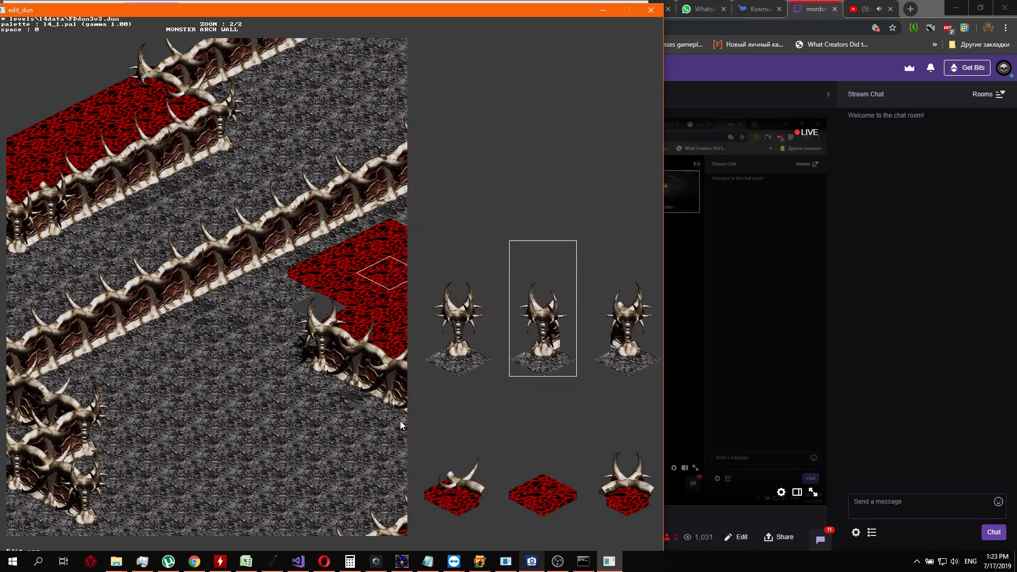
{"action": "key", "text": "Escape"}
{"action": "key", "text": "Down"}
{"action": "key", "text": "Return"}
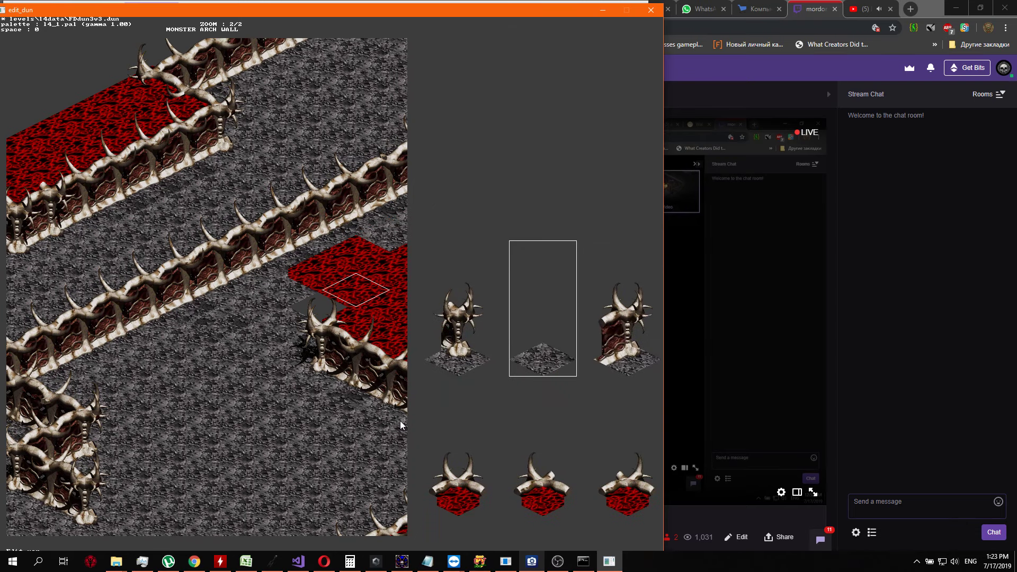
{"action": "key", "text": "Escape"}
{"action": "key", "text": "Down"}
{"action": "key", "text": "Return"}
{"action": "key", "text": "Escape"}
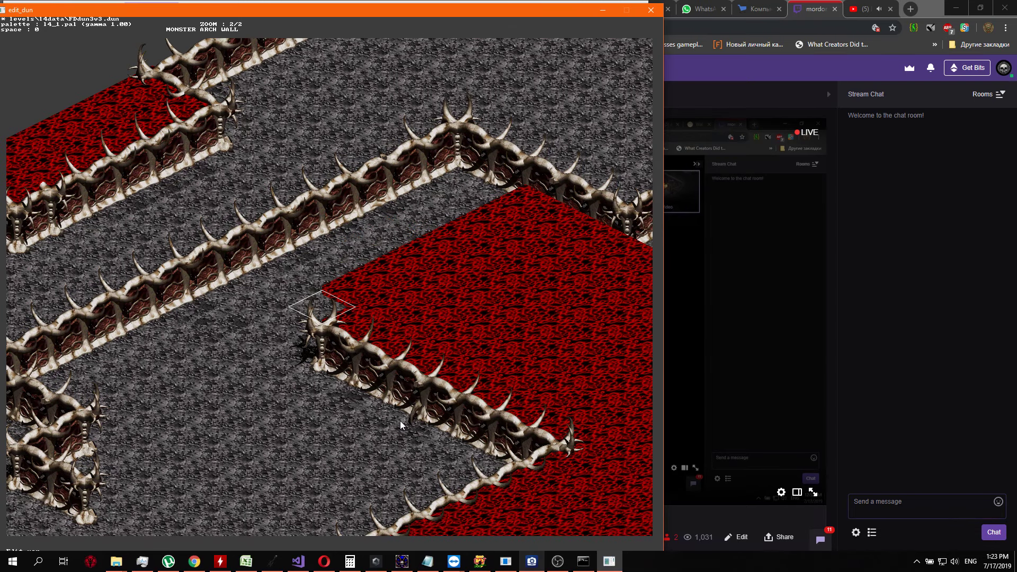
Begin a third row of grey floor in the red tiles behind the horned skull wall end
{"action": "key", "text": "Right"}
{"action": "key", "text": "Return"}
{"action": "key", "text": "Up"}
{"action": "key", "text": "Right"}
{"action": "key", "text": "Return"}
{"action": "key", "text": "Up"}
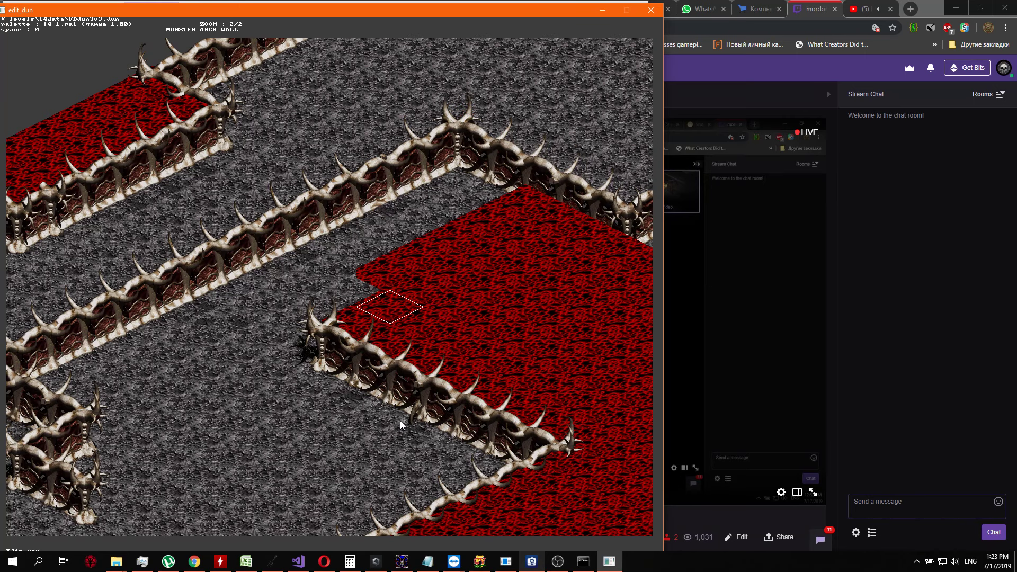
{"action": "key", "text": "Return"}
Continue the third row of grey floor northeast through the middle of the red area's edge
{"action": "key", "text": "Return"}
{"action": "key", "text": "Up"}
{"action": "key", "text": "Return"}
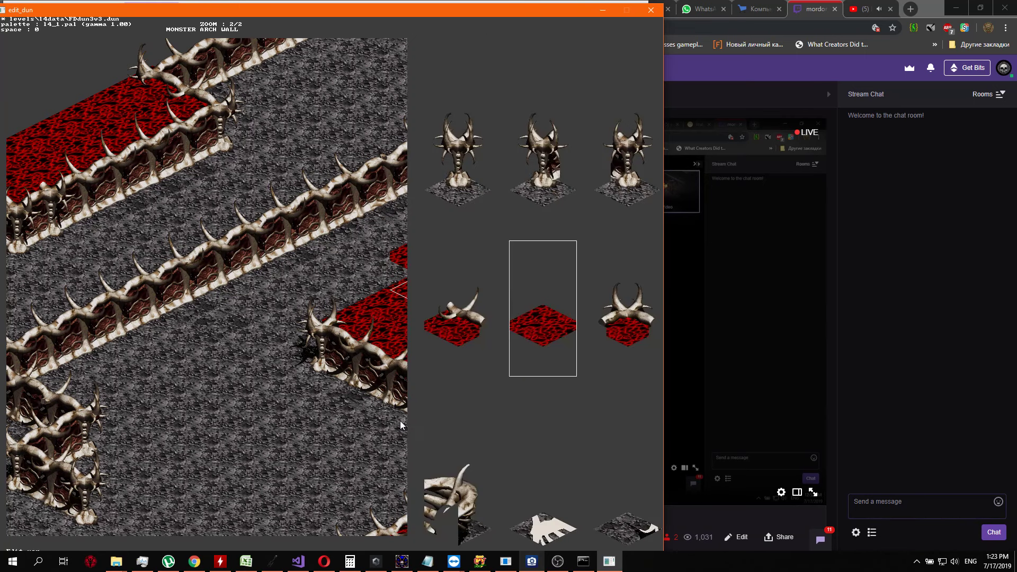
{"action": "key", "text": "Up"}
{"action": "key", "text": "Up"}
{"action": "key", "text": "Up"}
{"action": "key", "text": "Return"}
{"action": "key", "text": "Up"}
{"action": "key", "text": "Return"}
{"action": "key", "text": "Up"}
{"action": "key", "text": "Up"}
{"action": "key", "text": "Up"}
Finish the third row with grey floor up to the wall running southeast from the northern corner
{"action": "key", "text": "Return"}
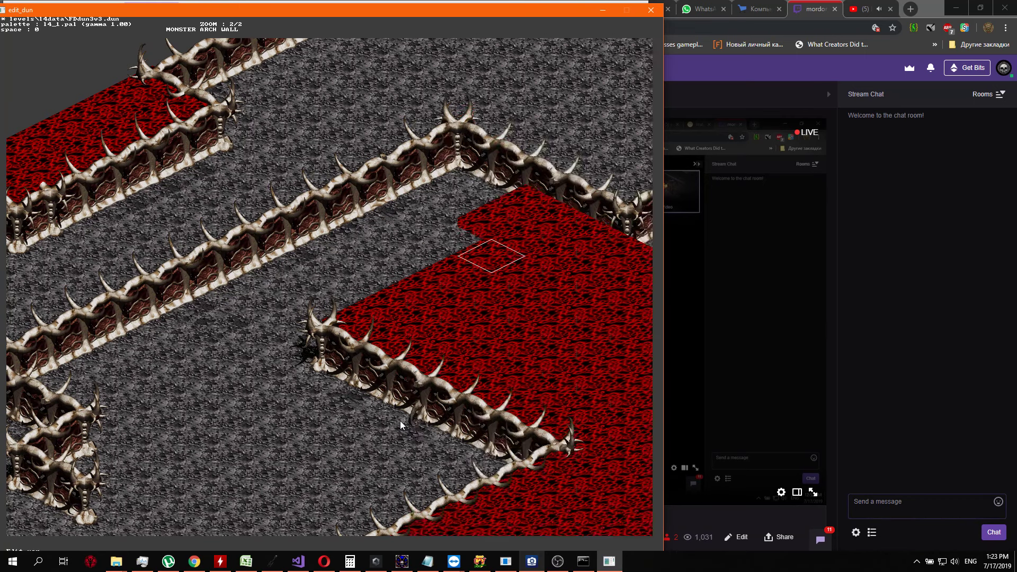
{"action": "key", "text": "Return"}
{"action": "key", "text": "Return"}
{"action": "key", "text": "Up"}
{"action": "key", "text": "Return"}
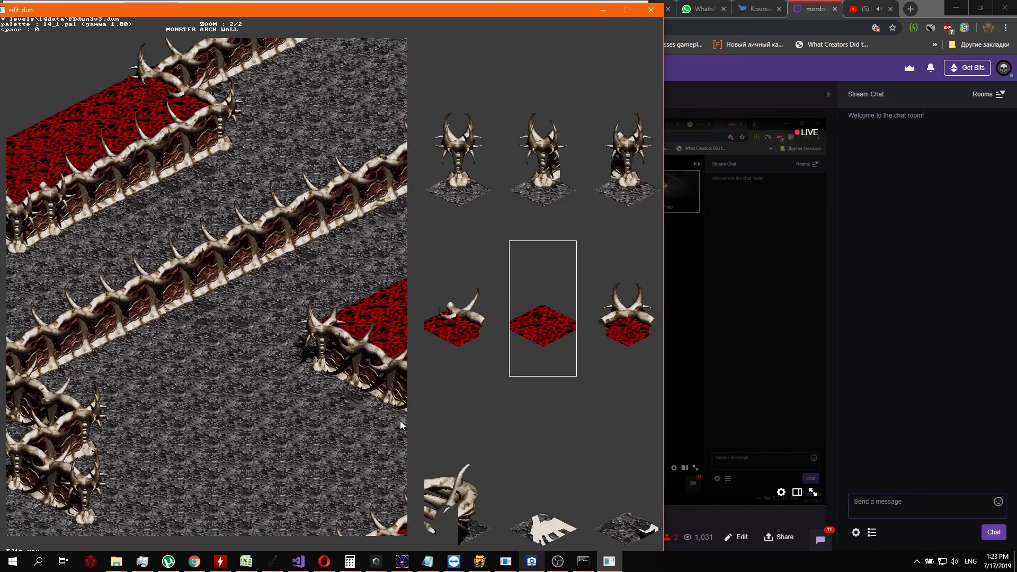
{"action": "key", "text": "Up"}
{"action": "key", "text": "Up"}
{"action": "key", "text": "Up"}
{"action": "key", "text": "Return"}
{"action": "key", "text": "Right"}
{"action": "key", "text": "Return"}
{"action": "key", "text": "Up"}
Begin a fourth row of grey floor in the red tiles, working southwest from the wall below the northern corner
{"action": "key", "text": "Return"}
{"action": "key", "text": "Down"}
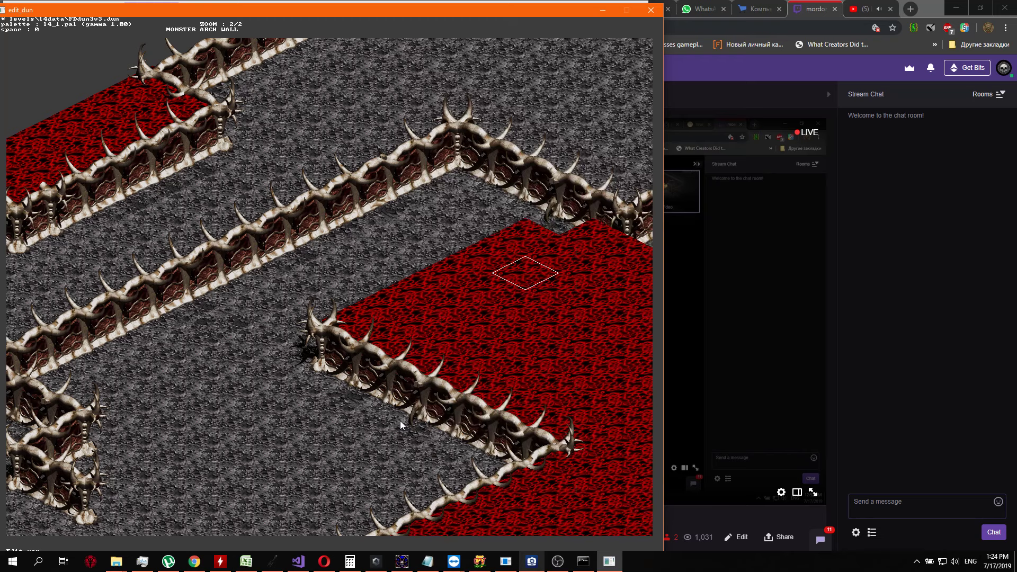
{"action": "key", "text": "Return"}
{"action": "key", "text": "Right"}
{"action": "key", "text": "Up"}
{"action": "key", "text": "Return"}
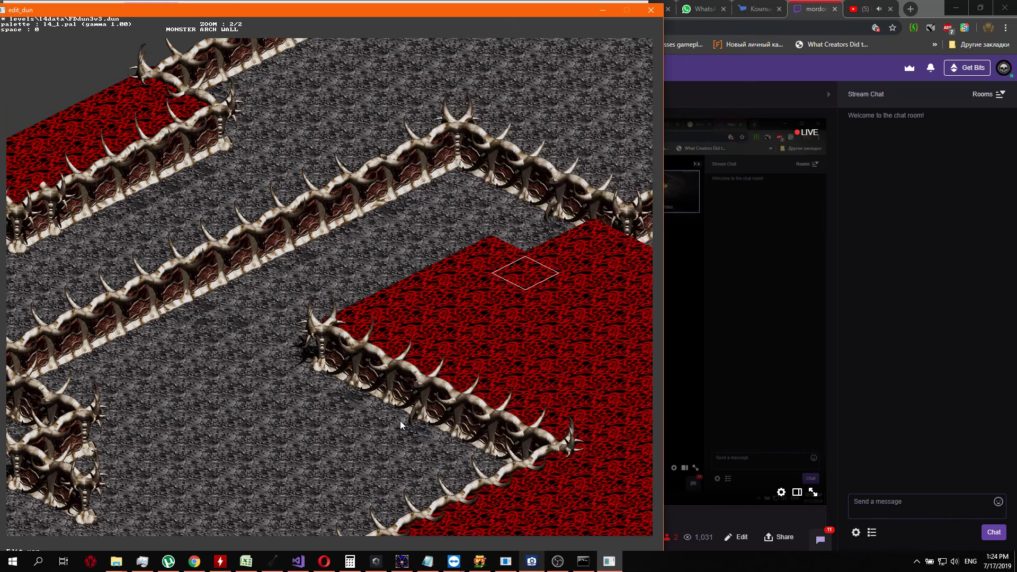
{"action": "key", "text": "Down"}
{"action": "key", "text": "Return"}
{"action": "key", "text": "Up"}
Continue the fourth row of grey floor southwest through the middle of the red area's edge
{"action": "key", "text": "Return"}
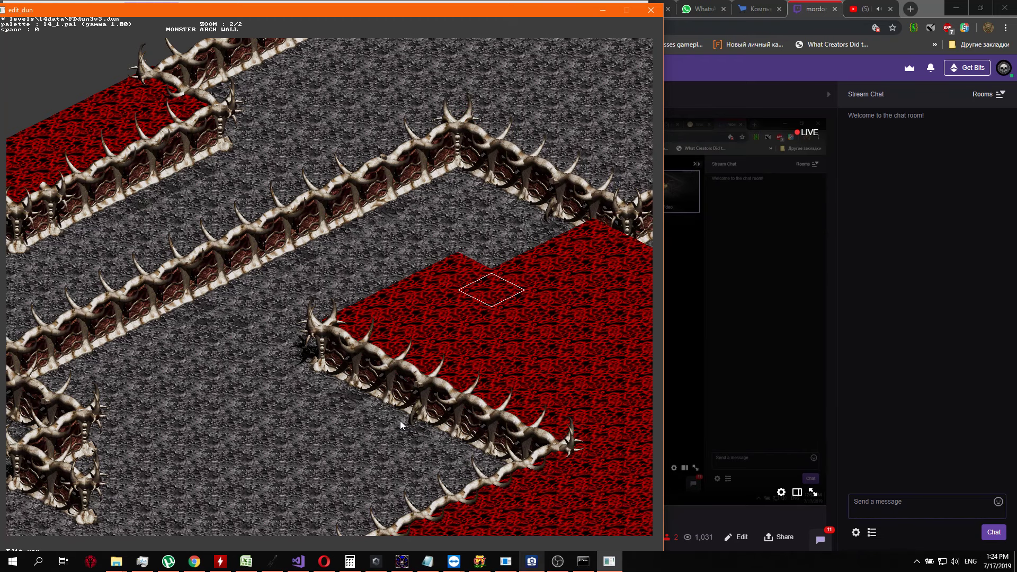
{"action": "key", "text": "Return"}
{"action": "key", "text": "Up"}
{"action": "key", "text": "Down"}
{"action": "key", "text": "Return"}
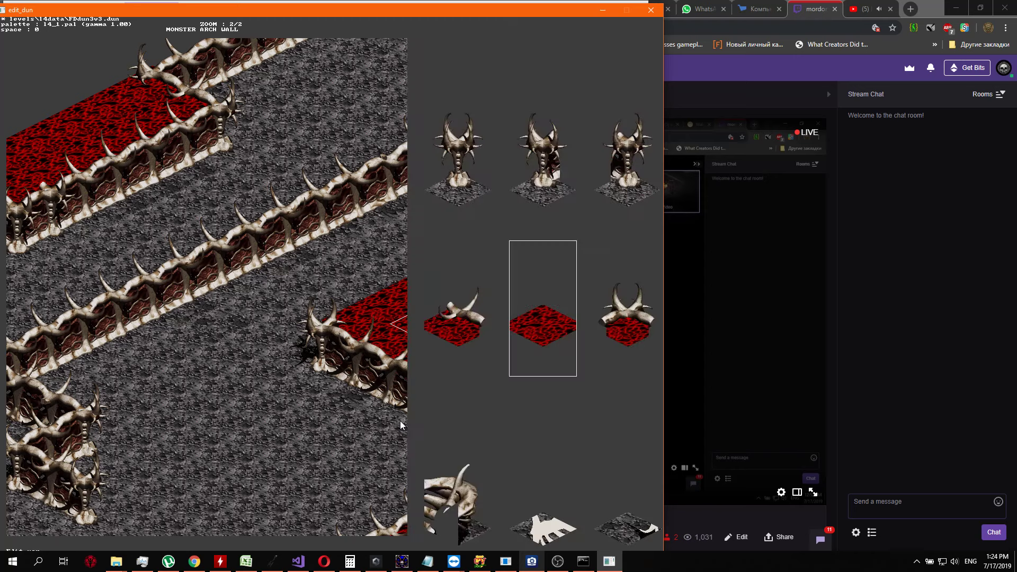
{"action": "key", "text": "Home"}
{"action": "key", "text": "Return"}
{"action": "key", "text": "Down"}
Finish the fourth row with grey floor down to the horned skull wall end
{"action": "key", "text": "Return"}
{"action": "key", "text": "Up"}
{"action": "key", "text": "Right"}
{"action": "key", "text": "Right"}
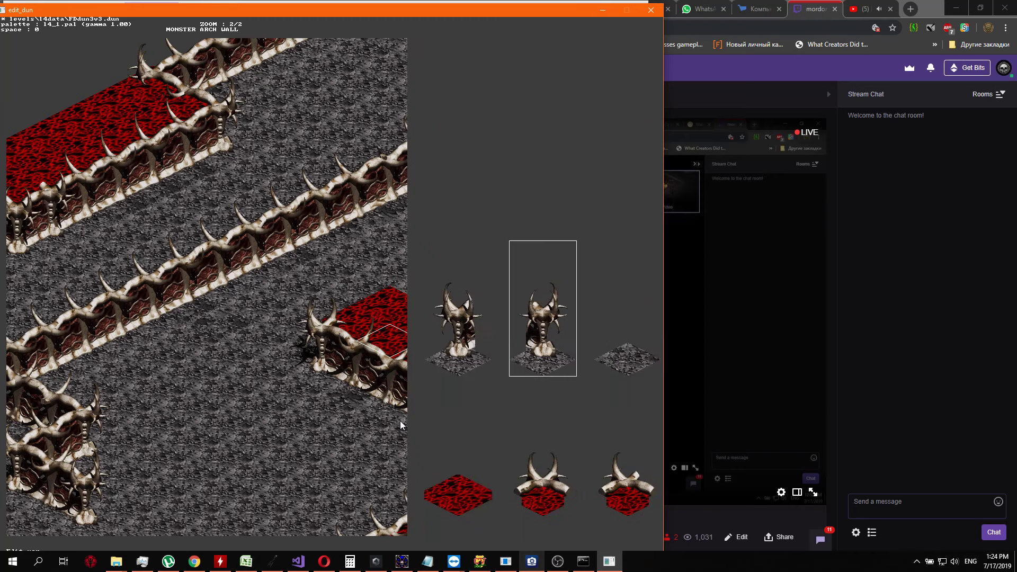
{"action": "key", "text": "Return"}
{"action": "key", "text": "Down"}
{"action": "key", "text": "Return"}
{"action": "key", "text": "Up"}
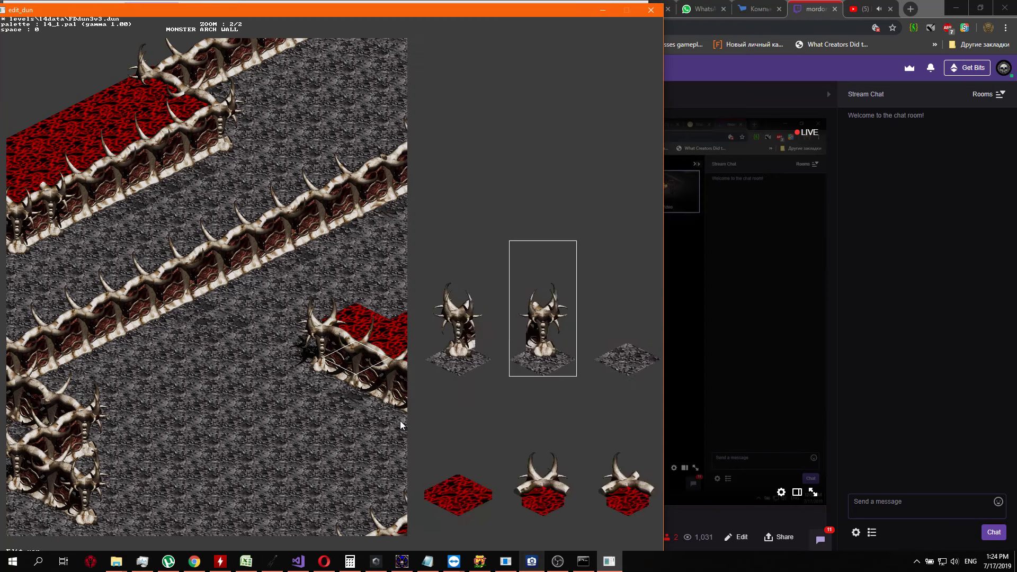
{"action": "key", "text": "Right"}
{"action": "key", "text": "Return"}
Replace the horned corner tile where the two bone walls meet inside the red area with a junction piece
{"action": "key", "text": "ctrl+Down"}
{"action": "key", "text": "ctrl+Right"}
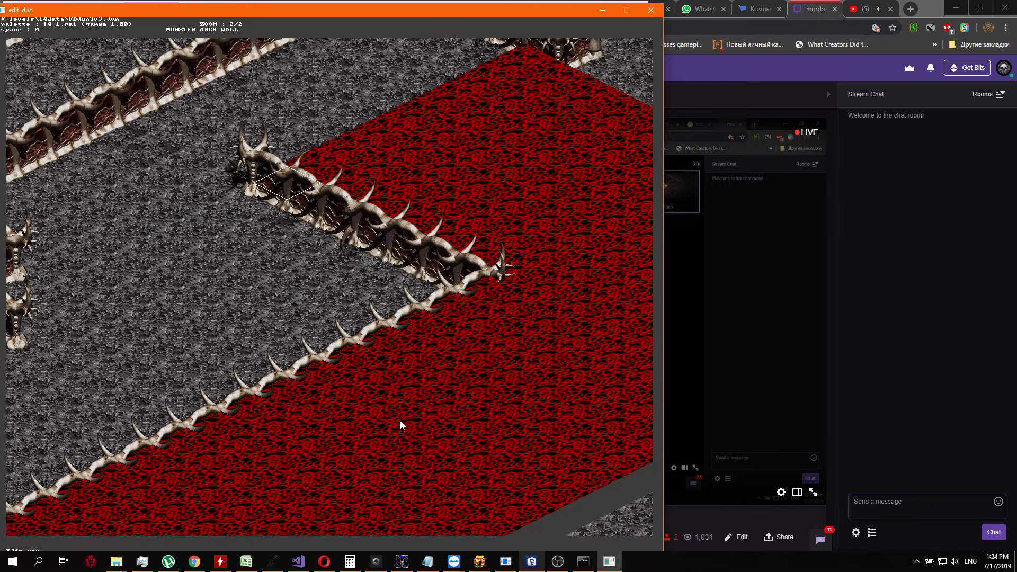
{"action": "key", "text": "ctrl+Up"}
{"action": "key", "text": "ctrl+Right"}
{"action": "key", "text": "Right"}
{"action": "key", "text": "Right"}
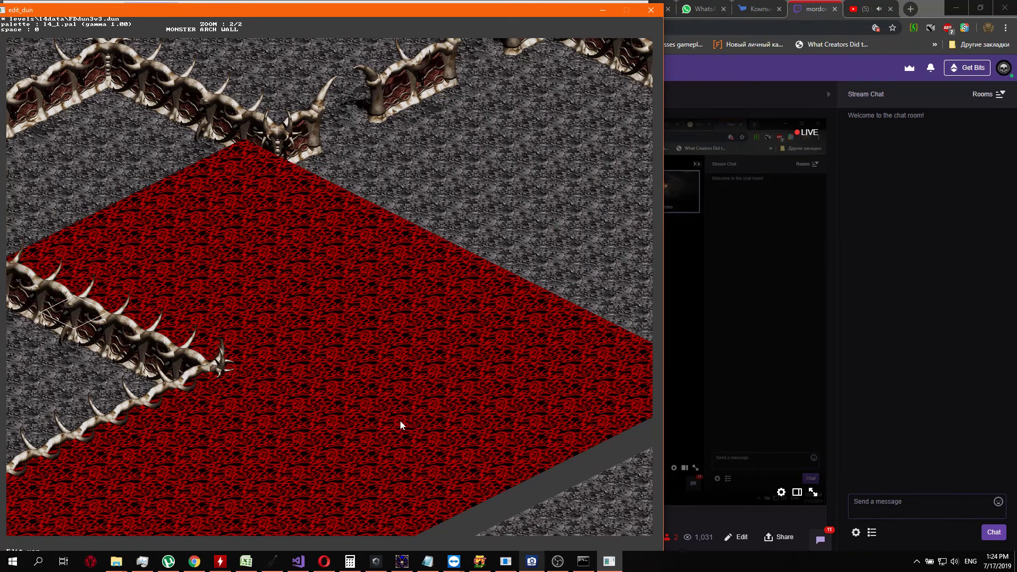
{"action": "key", "text": "Down"}
{"action": "key", "text": "Right"}
{"action": "key", "text": "Right"}
{"action": "key", "text": "Right"}
{"action": "key", "text": "Right"}
{"action": "key", "text": "Right"}
{"action": "key", "text": "Return"}
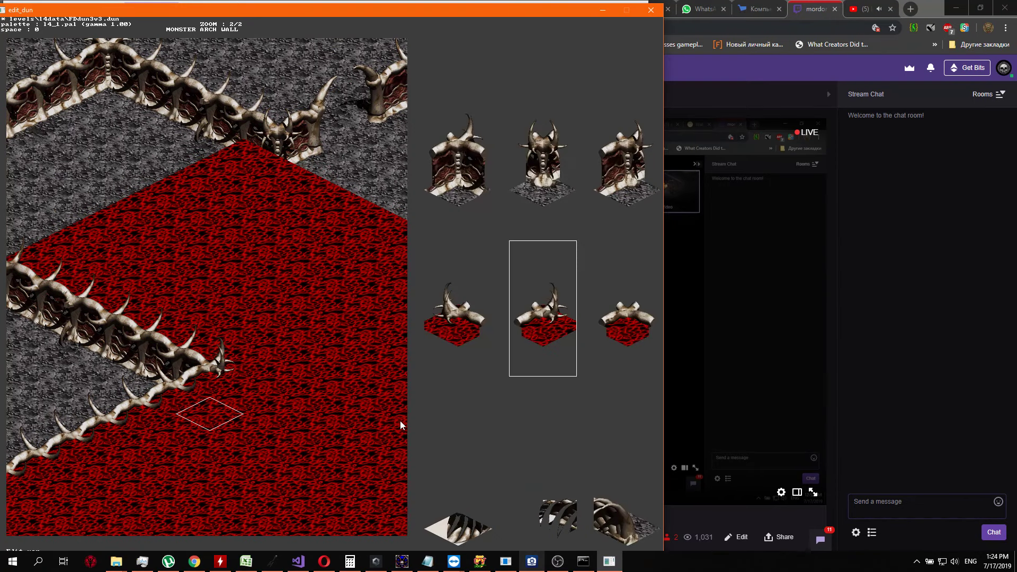
{"action": "key", "text": "Left"}
{"action": "key", "text": "Left"}
{"action": "key", "text": "Left"}
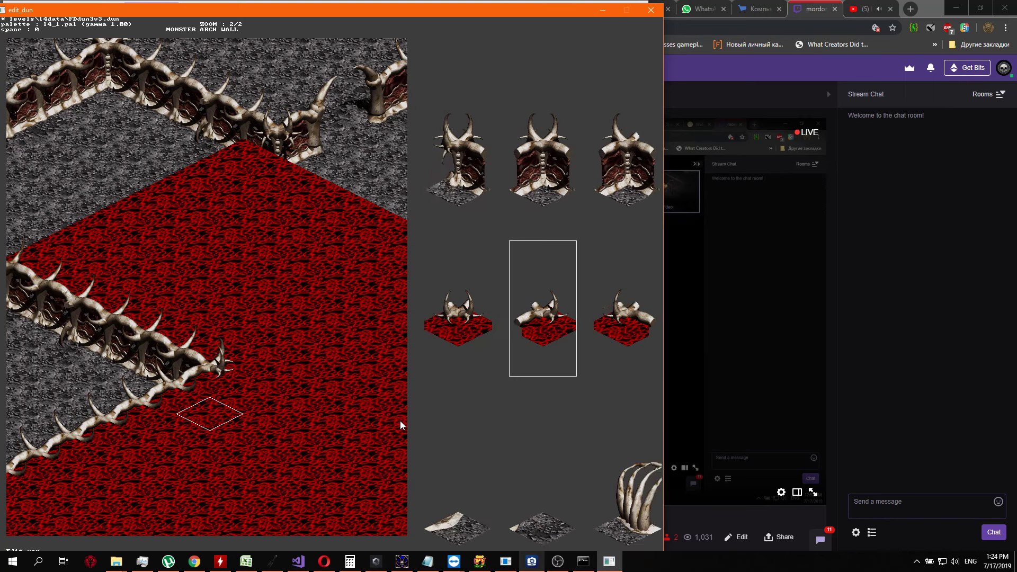
{"action": "key", "text": "Return"}
Start a new bone wall over the red tiles with two segments running northeast from the junction
{"action": "key", "text": "Up"}
{"action": "key", "text": "Return"}
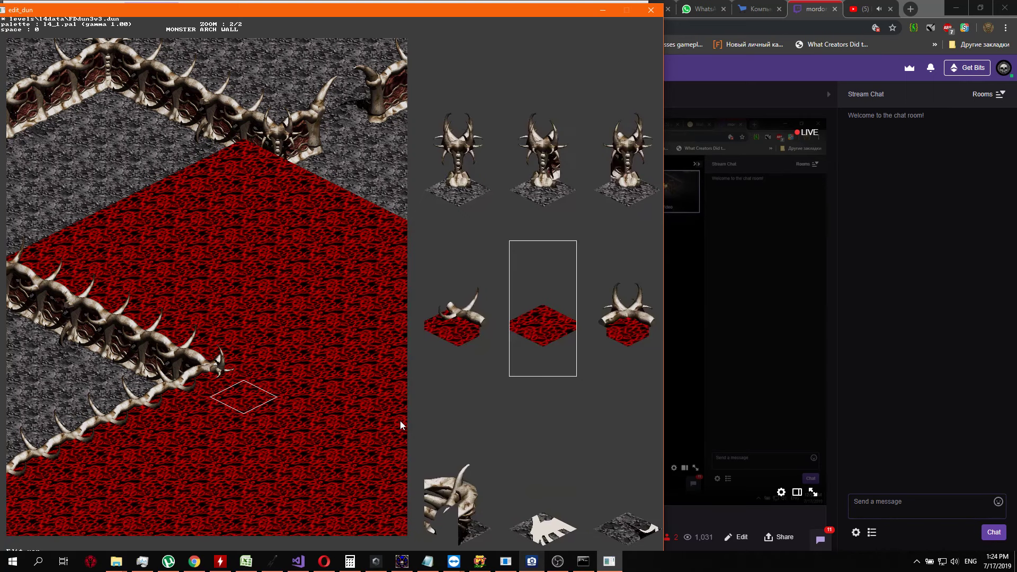
{"action": "key", "text": "Left"}
{"action": "key", "text": "Return"}
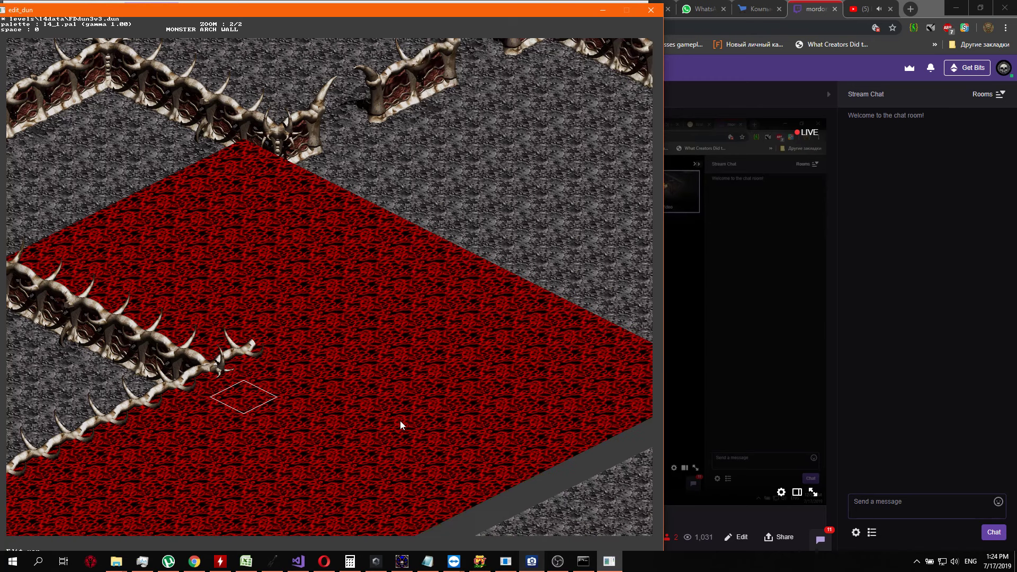
{"action": "key", "text": "Up"}
{"action": "key", "text": "Return"}
Extend the new bone wall northeast through the middle of the red area with matching segments
{"action": "key", "text": "Return"}
{"action": "key", "text": "Up"}
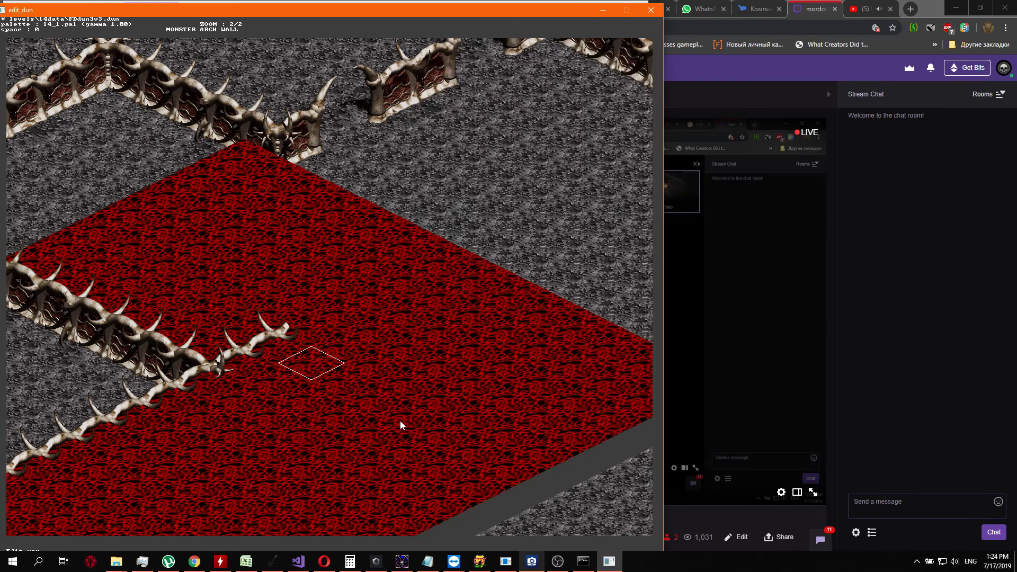
{"action": "key", "text": "Return"}
{"action": "key", "text": "Return"}
{"action": "key", "text": "Up"}
{"action": "key", "text": "Return"}
{"action": "key", "text": "Return"}
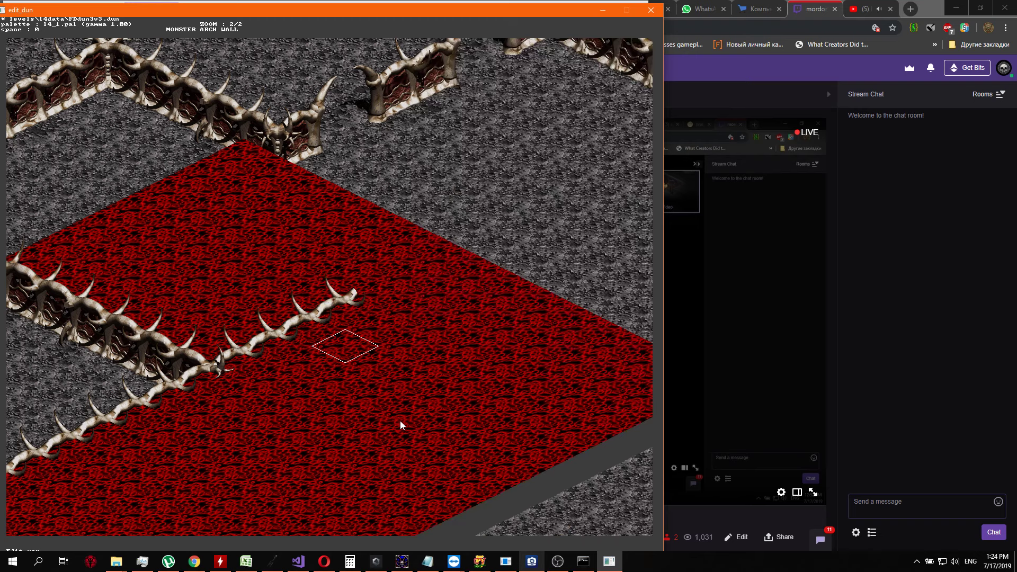
{"action": "key", "text": "Up"}
{"action": "key", "text": "Return"}
Bring the new bone wall up to the red area's northeastern edge
{"action": "key", "text": "Return"}
{"action": "key", "text": "Up"}
{"action": "key", "text": "Return"}
{"action": "key", "text": "Return"}
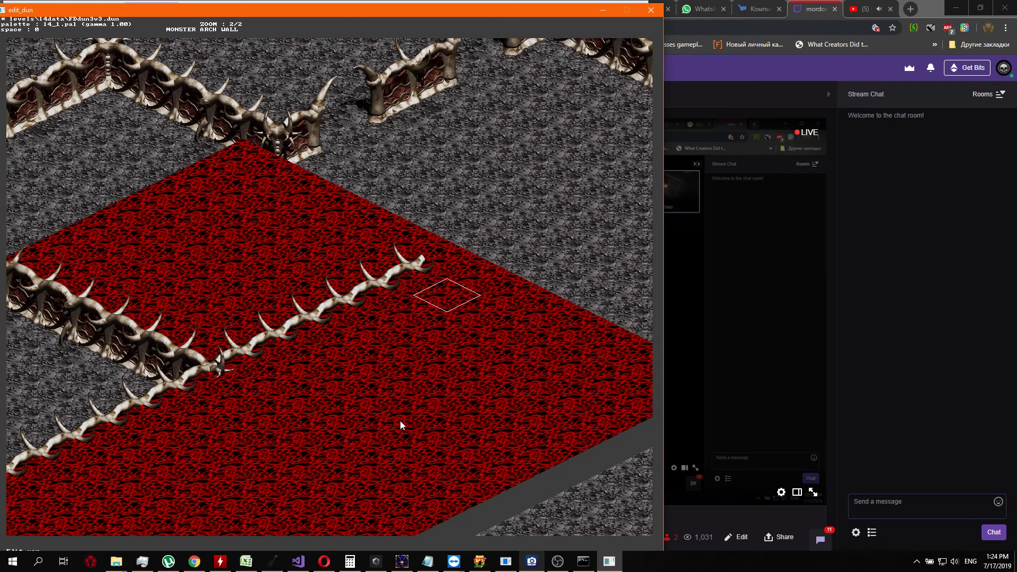
{"action": "key", "text": "Up"}
{"action": "key", "text": "Return"}
Carry the bone wall past the red area's edge with two red-based wall segments on the grey floor
{"action": "key", "text": "Return"}
{"action": "key", "text": "Up"}
{"action": "key", "text": "Return"}
{"action": "key", "text": "Return"}
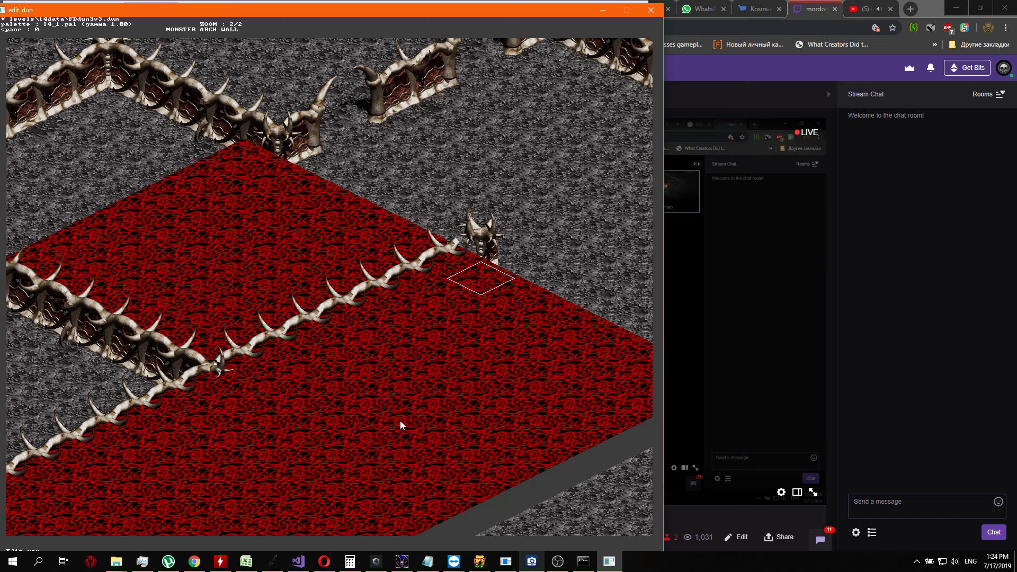
{"action": "key", "text": "Up"}
{"action": "key", "text": "Return"}
{"action": "key", "text": "Down"}
{"action": "key", "text": "Down"}
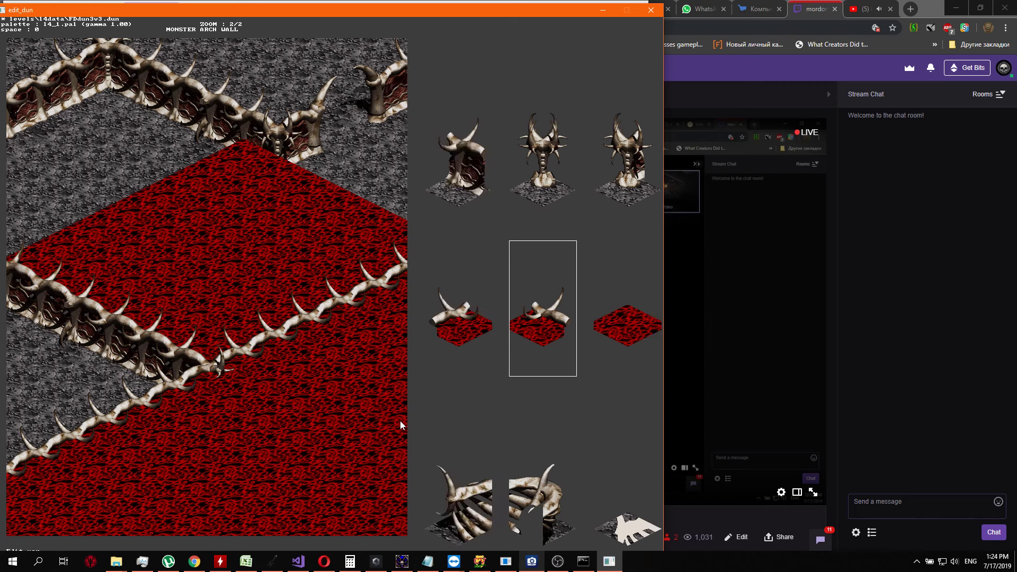
{"action": "key", "text": "Return"}
{"action": "key", "text": "Up"}
{"action": "key", "text": "Return"}
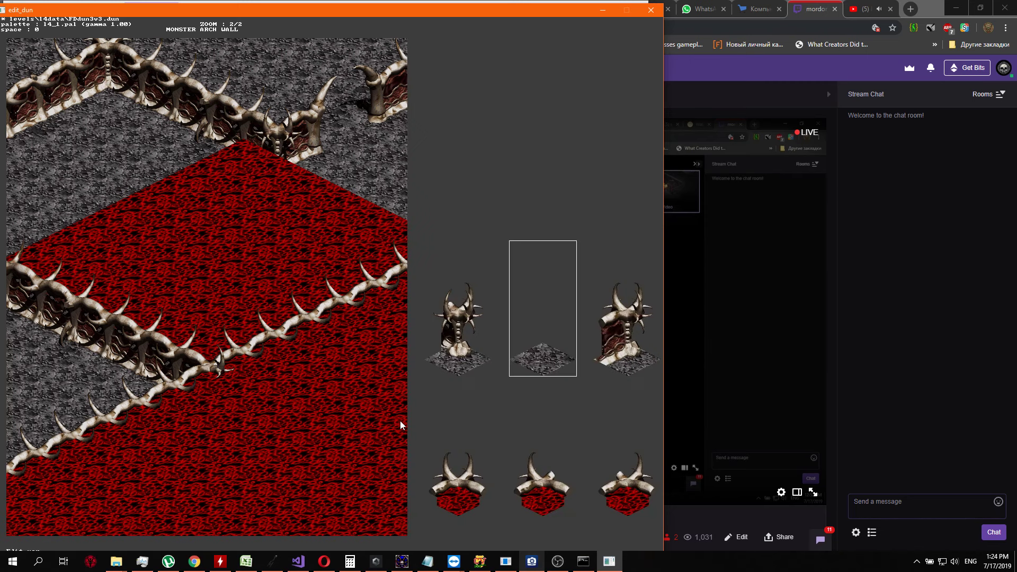
{"action": "key", "text": "Down"}
{"action": "key", "text": "Left"}
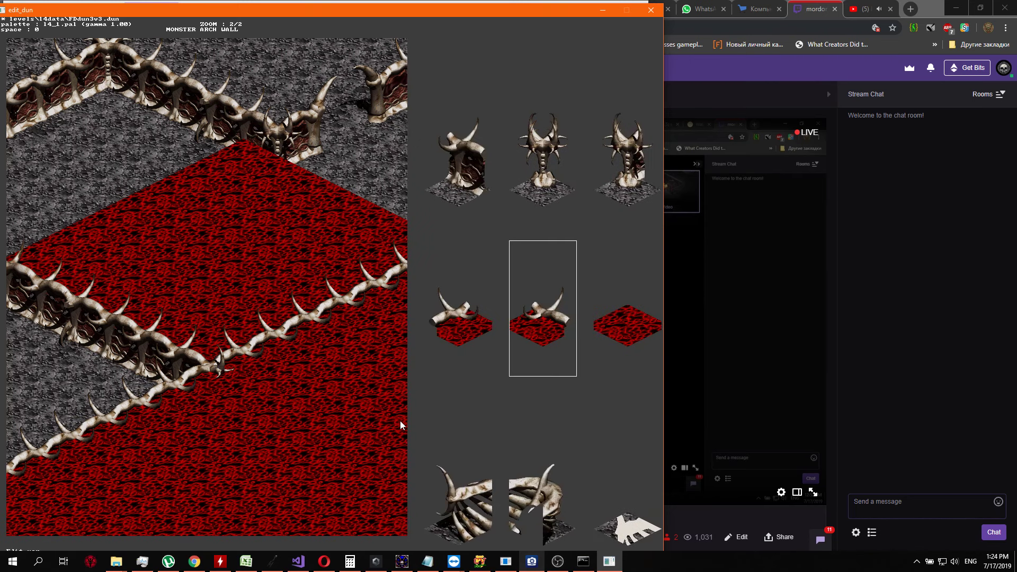
{"action": "key", "text": "Left"}
{"action": "key", "text": "Return"}
Add a third wall segment on the grey floor, continuing the line northeast
{"action": "key", "text": "Up"}
{"action": "key", "text": "Return"}
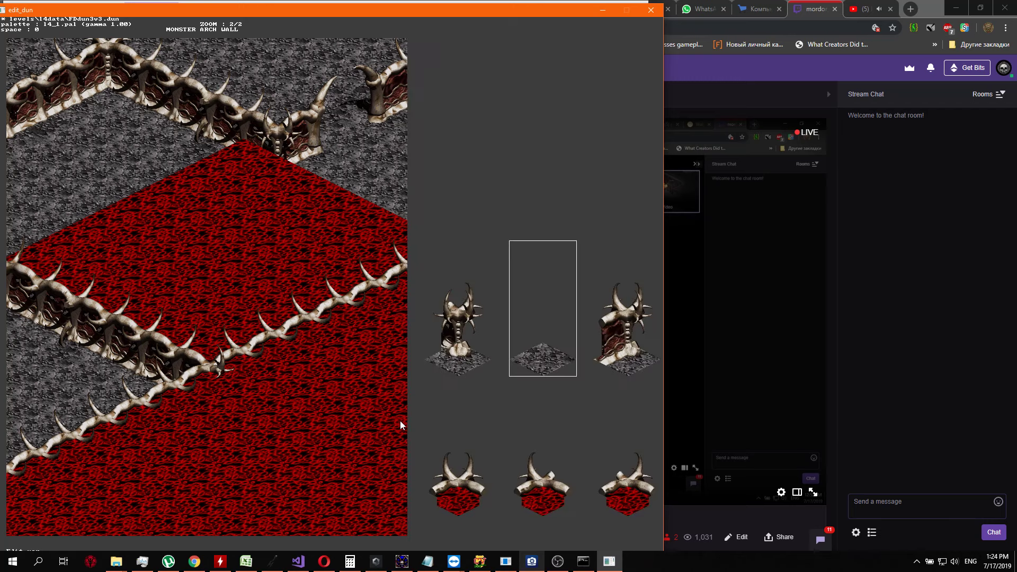
{"action": "key", "text": "Down"}
{"action": "key", "text": "Left"}
{"action": "key", "text": "Left"}
{"action": "key", "text": "Left"}
{"action": "key", "text": "Left"}
{"action": "key", "text": "Return"}
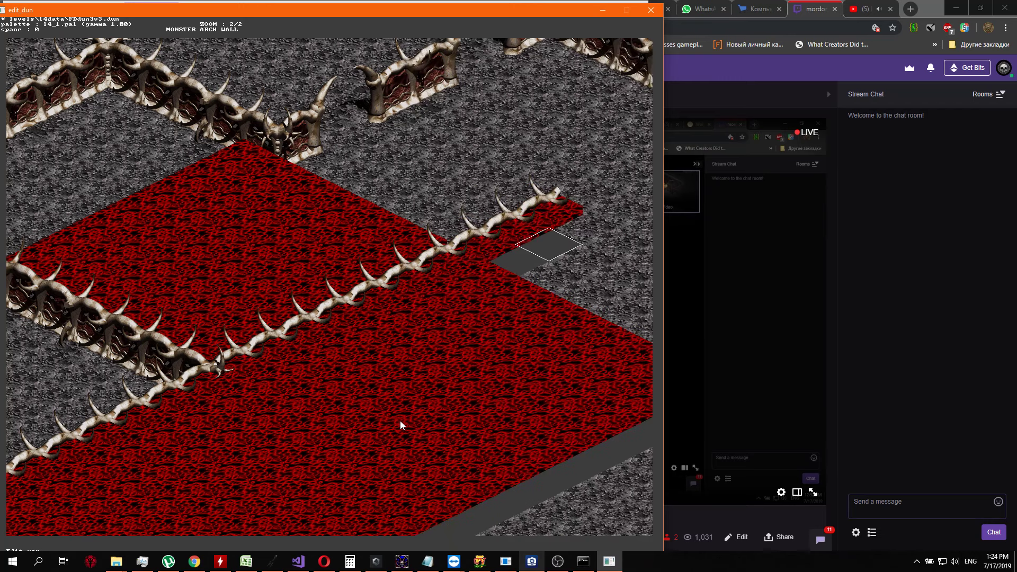
Place two more wall segments northeast from the current wall end towards the outer wall
{"action": "key", "text": "ctrl+Up"}
{"action": "key", "text": "ctrl+Right"}
{"action": "key", "text": "Up"}
{"action": "key", "text": "Return"}
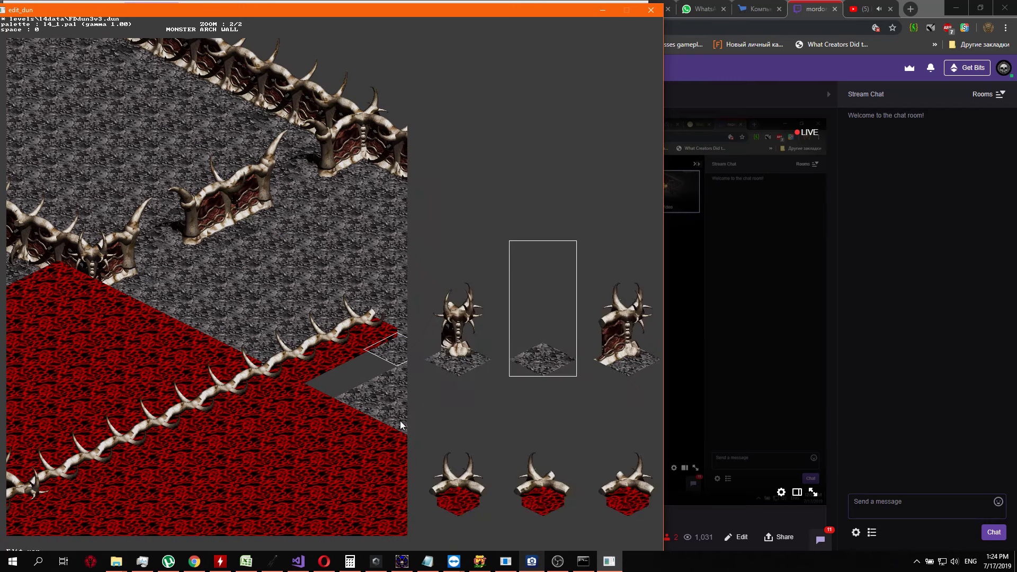
{"action": "key", "text": "Down"}
{"action": "key", "text": "Down"}
{"action": "key", "text": "Return"}
{"action": "key", "text": "Return"}
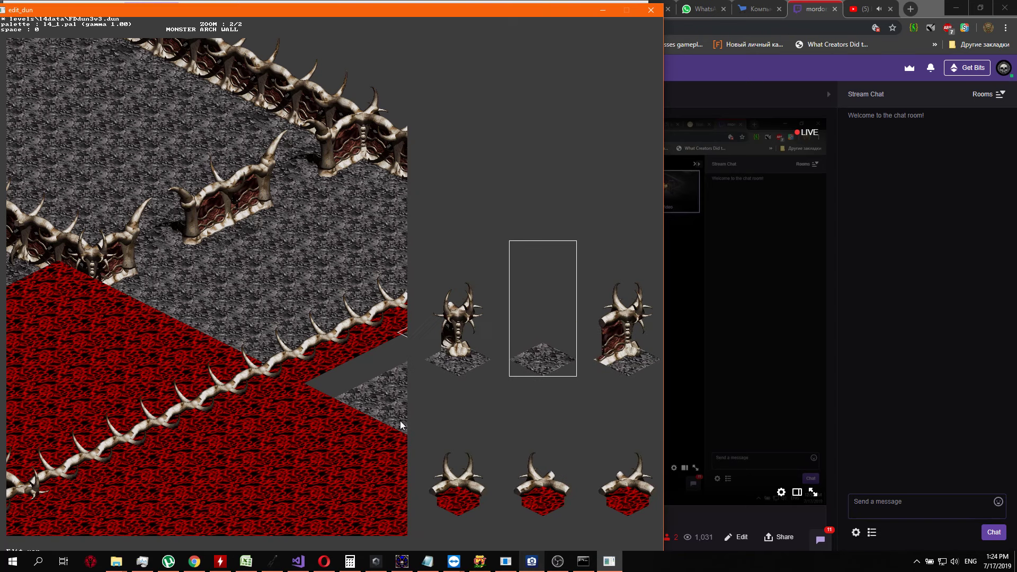
{"action": "key", "text": "Down"}
{"action": "key", "text": "Left"}
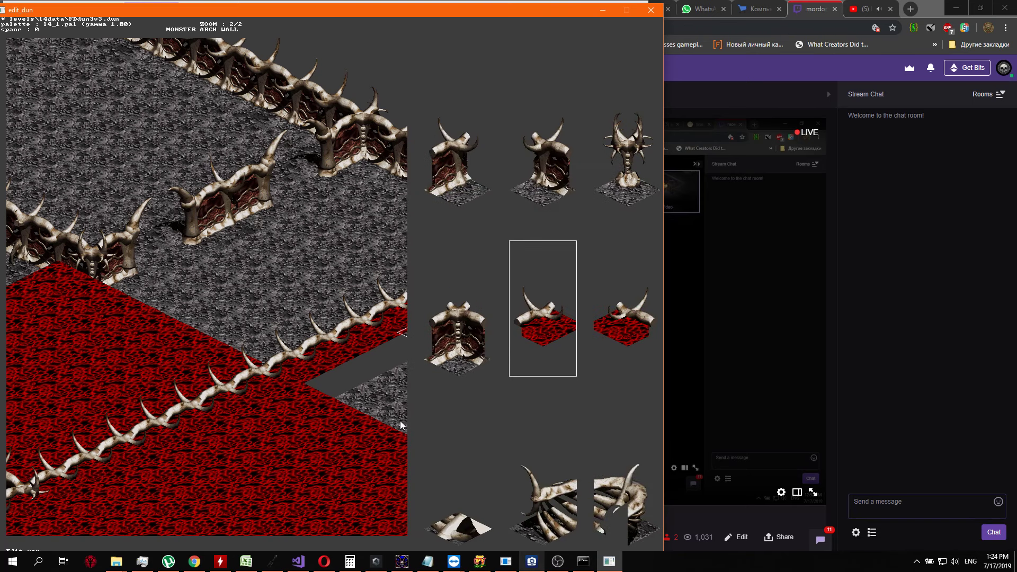
{"action": "key", "text": "Return"}
Lengthen the bone wall by another two segments, stopping one tile short of the outer wall
{"action": "key", "text": "Up"}
{"action": "key", "text": "Return"}
{"action": "key", "text": "Down"}
{"action": "key", "text": "Left"}
{"action": "key", "text": "Left"}
{"action": "key", "text": "Left"}
{"action": "key", "text": "Left"}
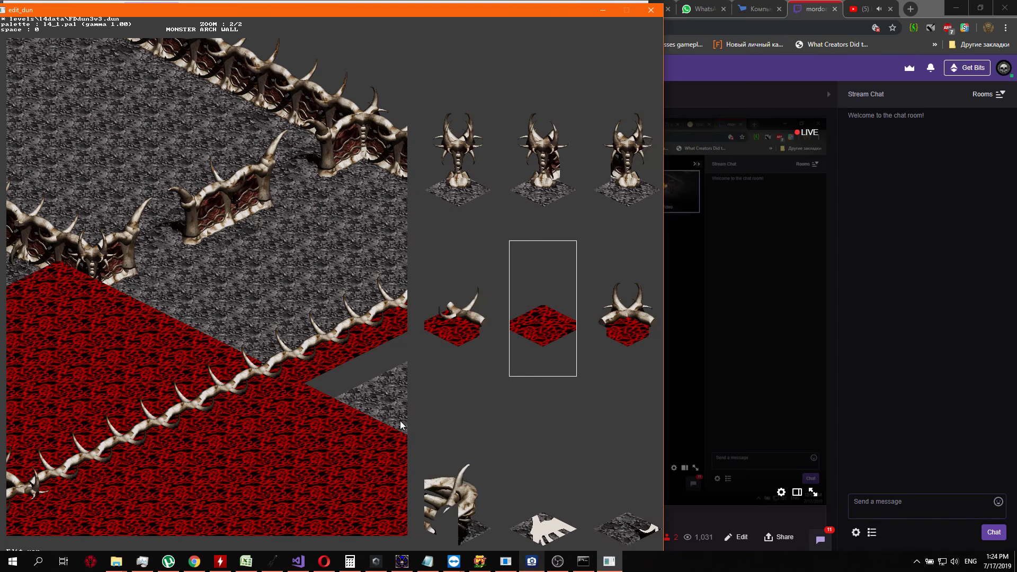
{"action": "key", "text": "Return"}
{"action": "key", "text": "Up"}
{"action": "key", "text": "Return"}
{"action": "key", "text": "Down"}
{"action": "key", "text": "Left"}
{"action": "key", "text": "Left"}
{"action": "key", "text": "Left"}
{"action": "key", "text": "Left"}
{"action": "key", "text": "Return"}
Close the remaining gap with a wall segment that reaches the outer wall
{"action": "key", "text": "Up"}
{"action": "key", "text": "Return"}
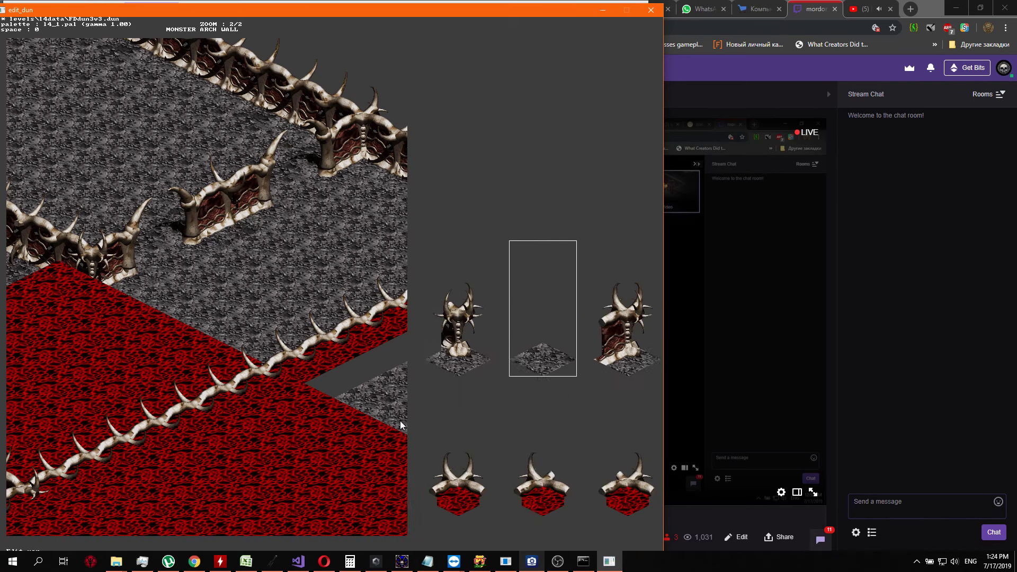
{"action": "key", "text": "Down"}
{"action": "key", "text": "Left"}
{"action": "key", "text": "Left"}
{"action": "key", "text": "Return"}
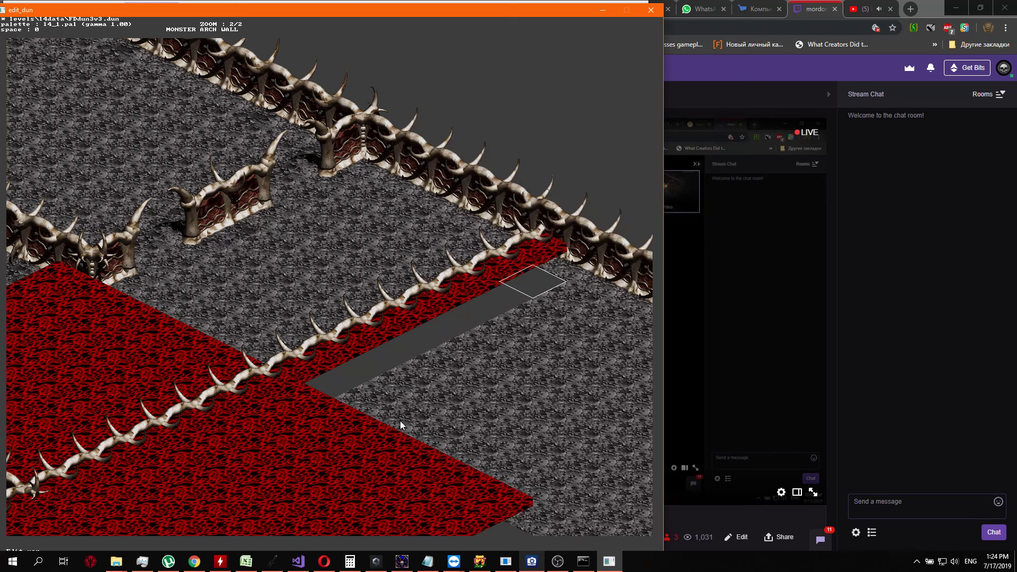
Replace the outer wall tile at the new wall's end with a horned junction piece on red floor
{"action": "key", "text": "Up"}
{"action": "key", "text": "Return"}
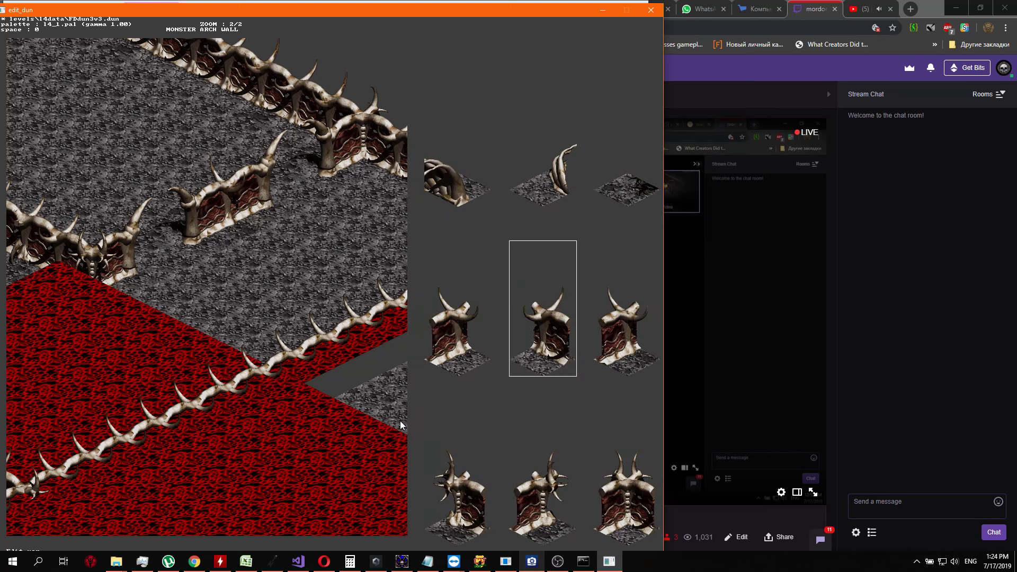
{"action": "key", "text": "Down"}
{"action": "key", "text": "Down"}
{"action": "key", "text": "Down"}
{"action": "key", "text": "Down"}
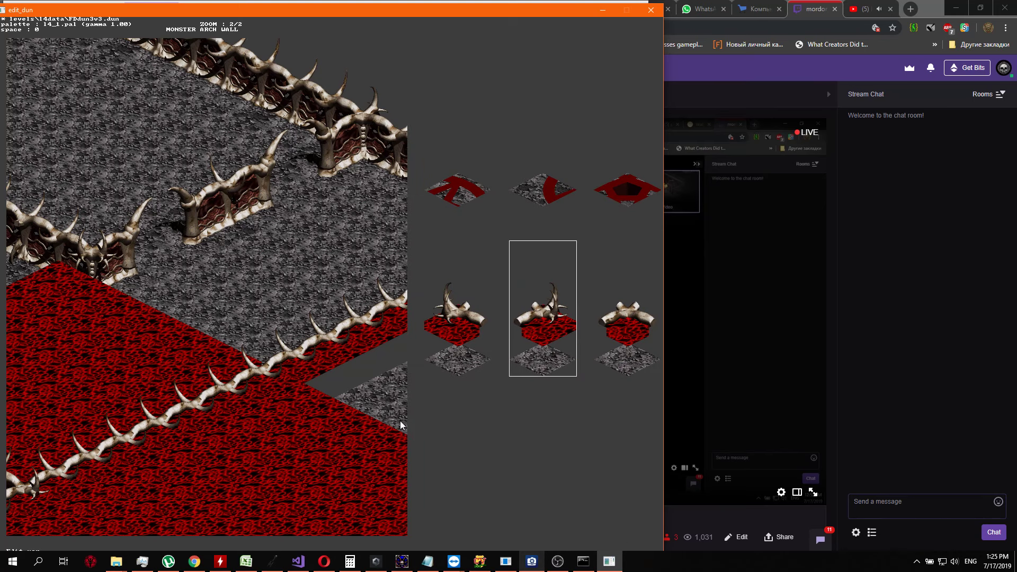
{"action": "key", "text": "Return"}
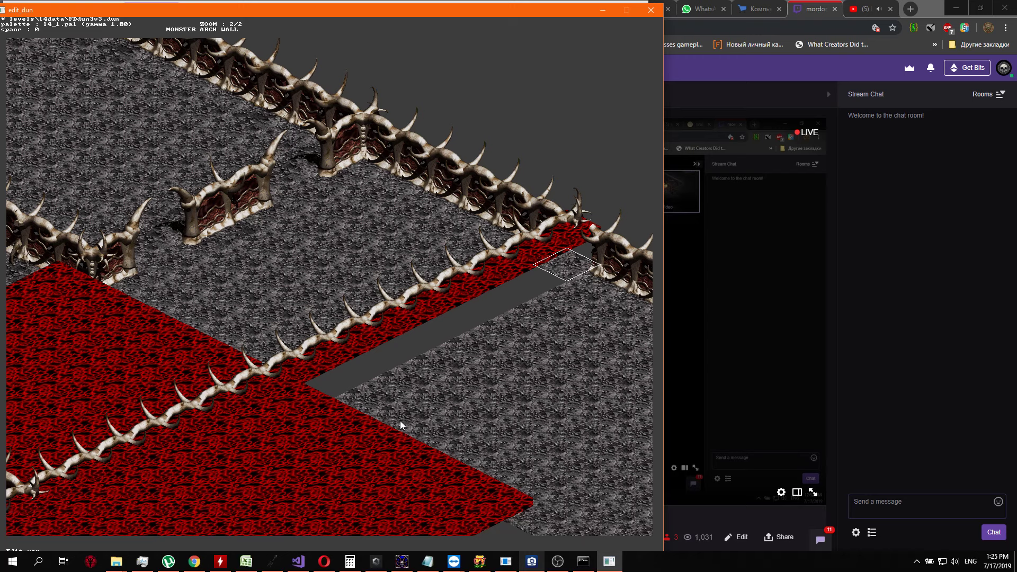
{"action": "key", "text": "Right"}
{"action": "key", "text": "Up"}
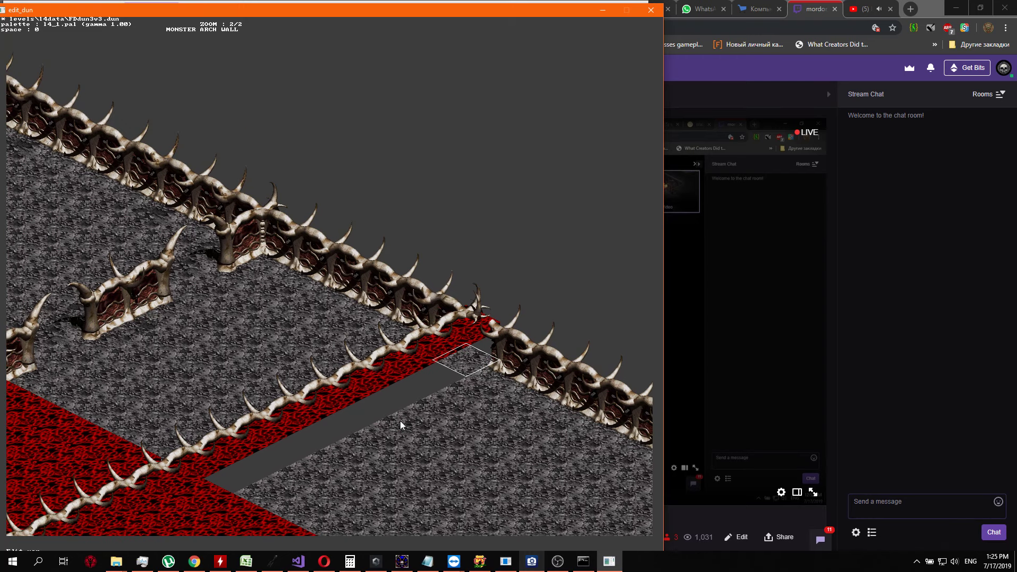
{"action": "key", "text": "Left"}
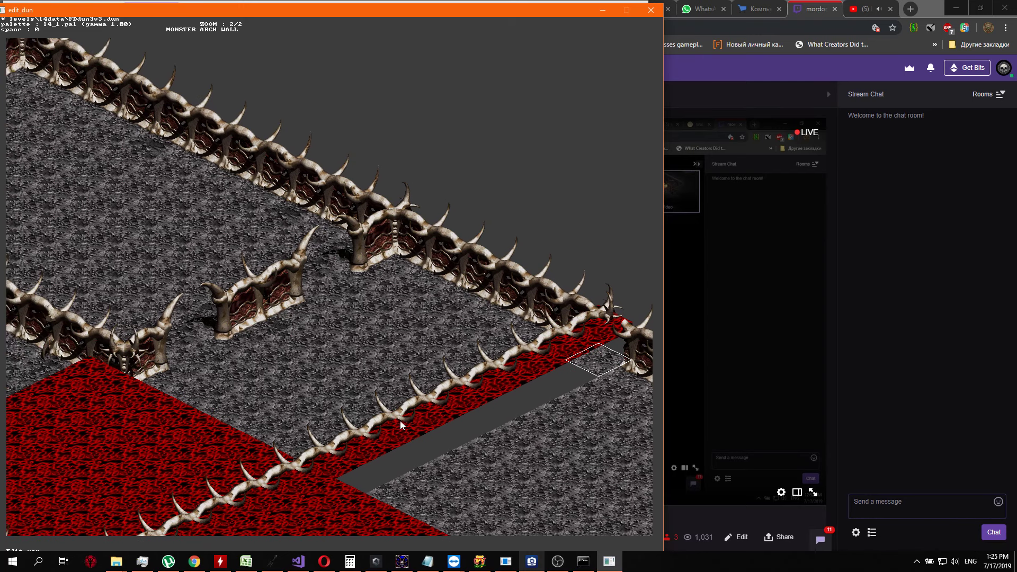
{"action": "key", "text": "Left"}
{"action": "key", "text": "Right"}
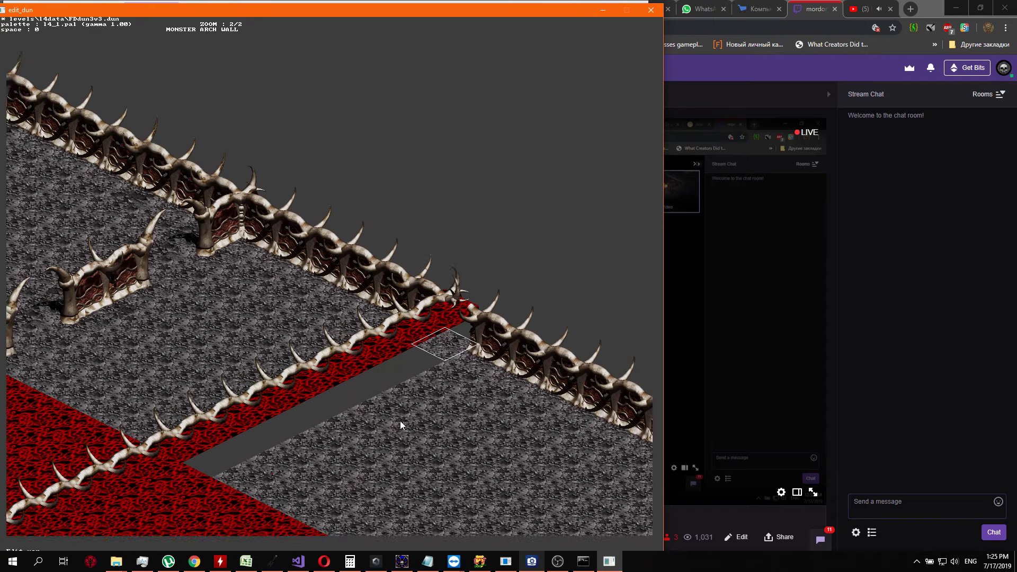
{"action": "key", "text": "Down"}
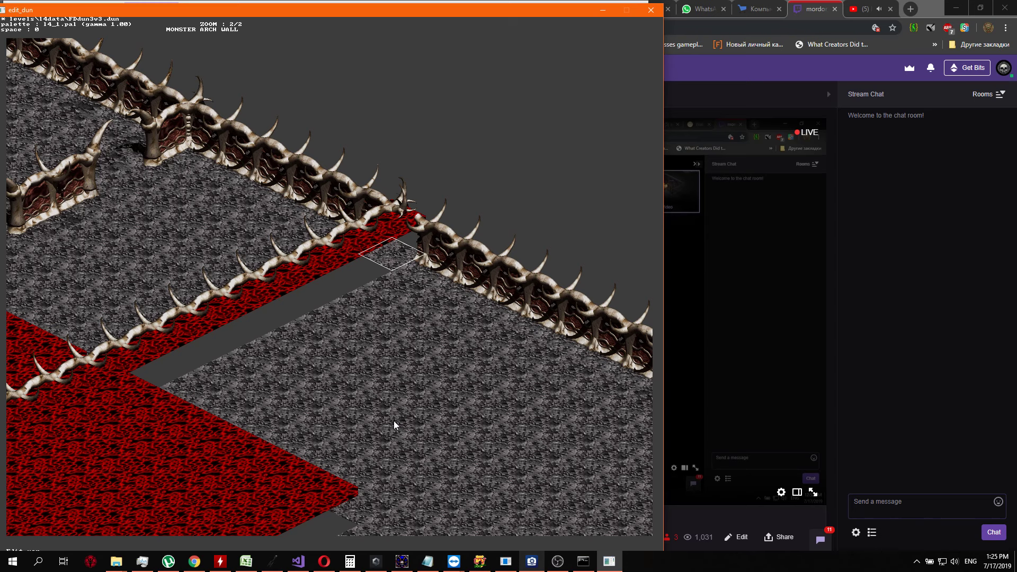
{"action": "key", "text": "Return"}
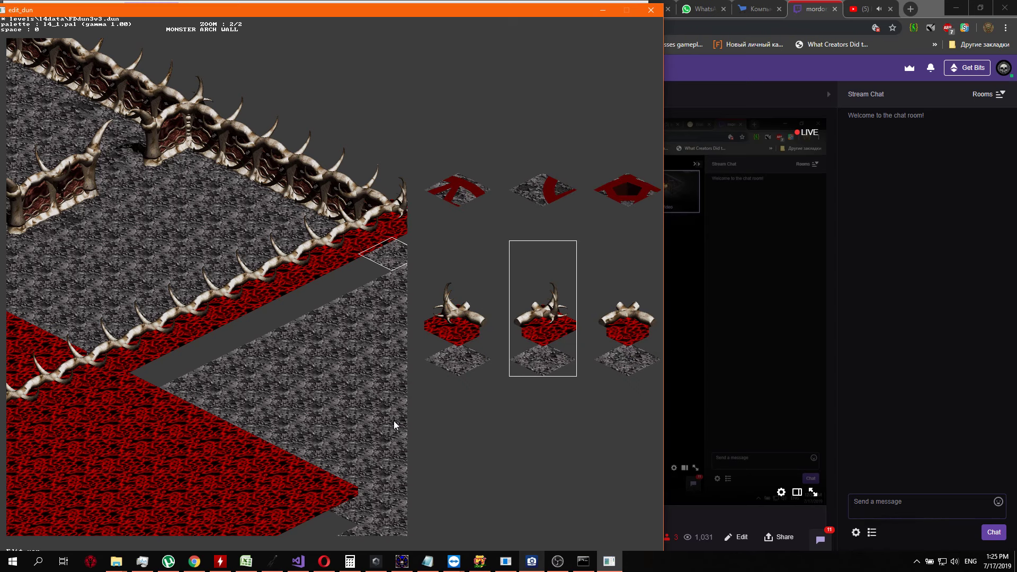
{"action": "key", "text": "Escape"}
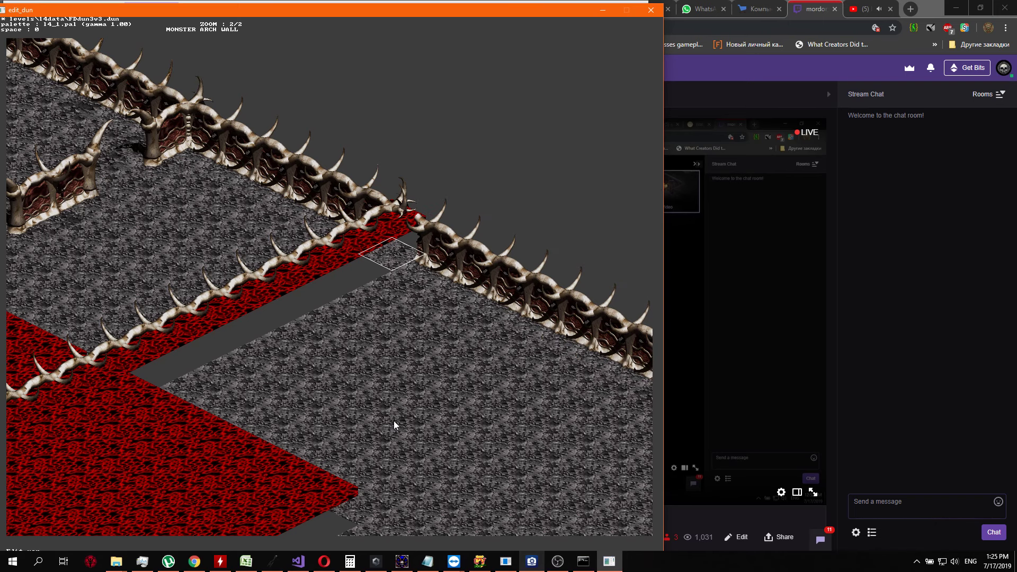
Replace the grey floor tile just inside the wall junction with a red floor tile
{"action": "key", "text": "Return"}
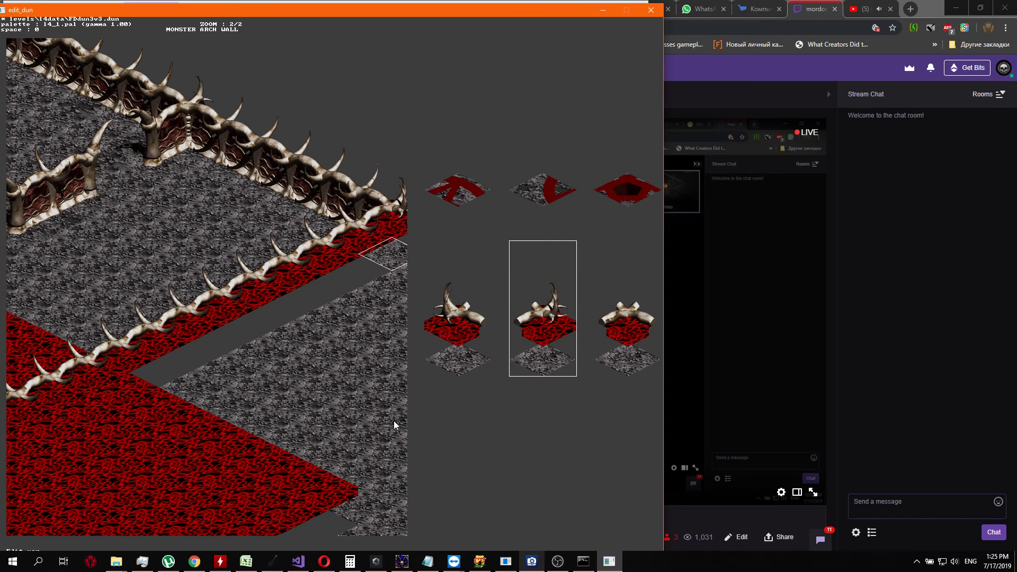
{"action": "key", "text": "Up"}
{"action": "key", "text": "Down"}
{"action": "key", "text": "Up"}
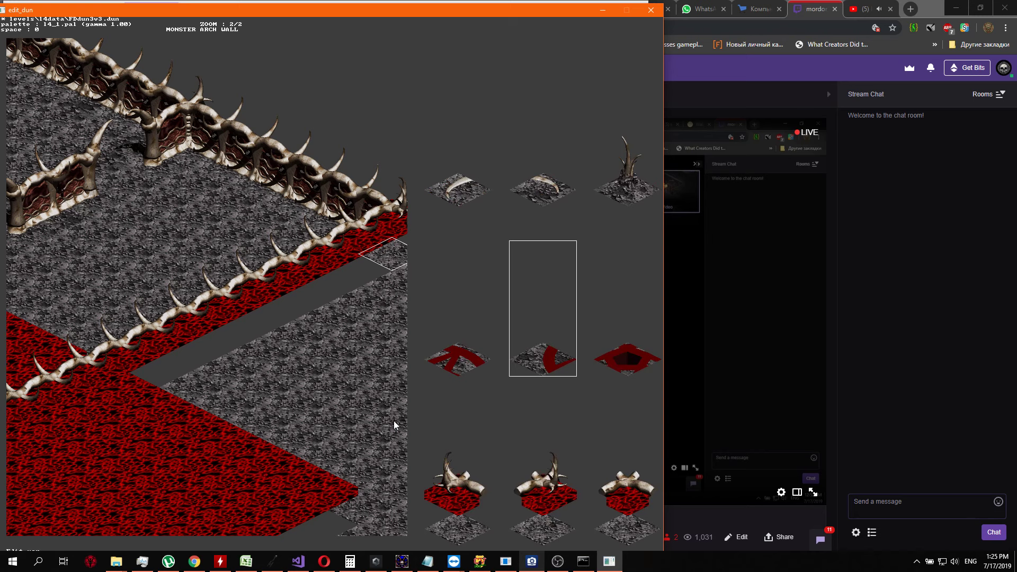
{"action": "key", "text": "Up"}
{"action": "key", "text": "Up"}
{"action": "key", "text": "Up"}
{"action": "key", "text": "Down"}
{"action": "key", "text": "Down"}
{"action": "key", "text": "Down"}
{"action": "key", "text": "Down"}
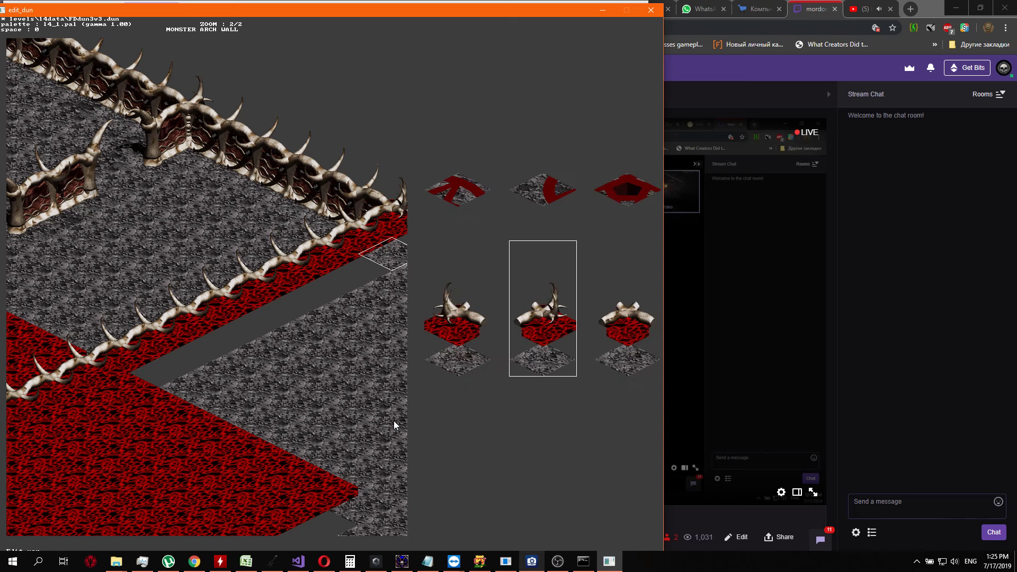
{"action": "key", "text": "Left"}
{"action": "key", "text": "Left"}
{"action": "key", "text": "Left"}
{"action": "key", "text": "Left"}
{"action": "key", "text": "Left"}
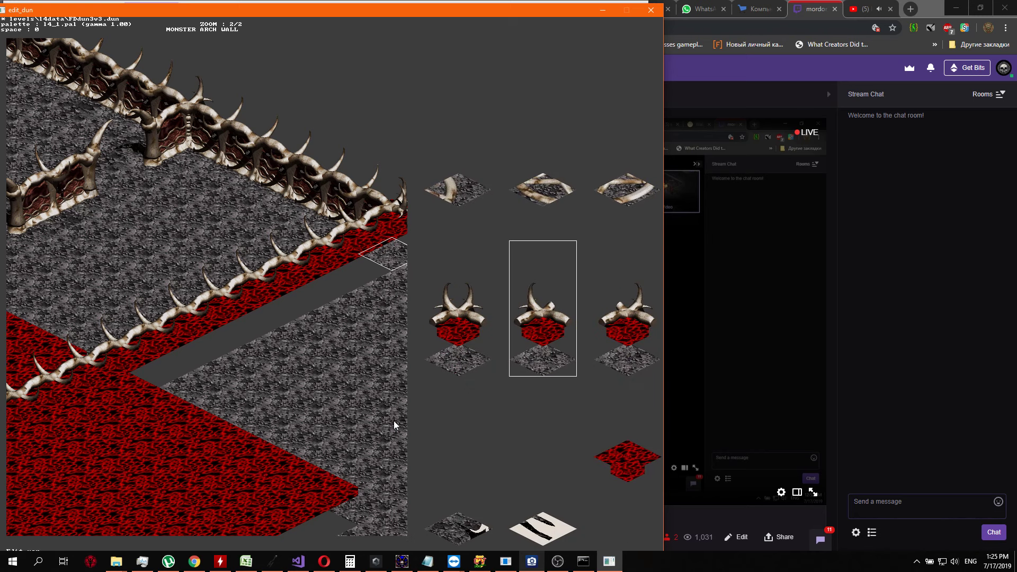
{"action": "key", "text": "Down"}
{"action": "key", "text": "Left"}
{"action": "key", "text": "Up"}
{"action": "key", "text": "Left"}
{"action": "key", "text": "Left"}
{"action": "key", "text": "Left"}
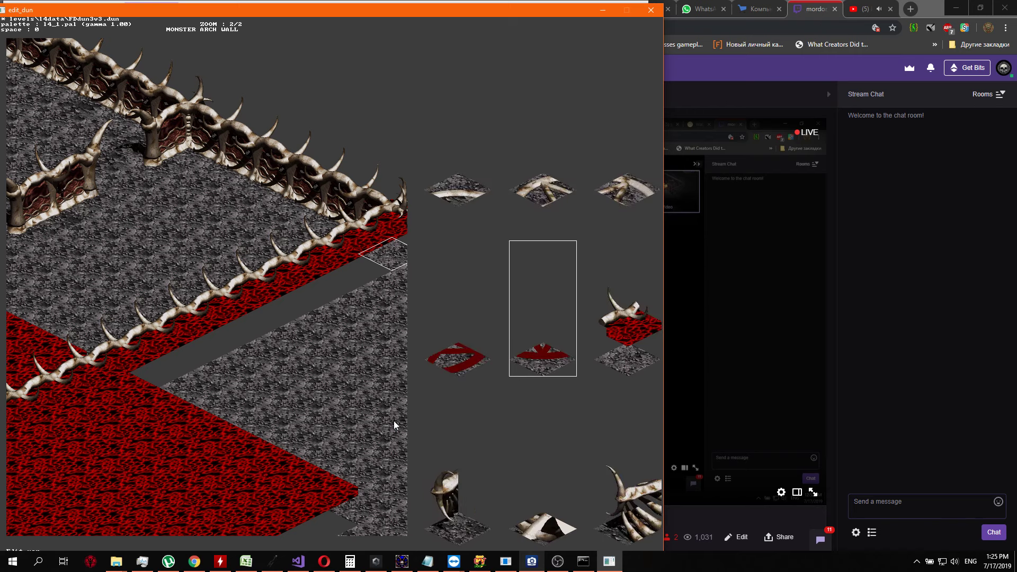
{"action": "key", "text": "Left"}
{"action": "key", "text": "Left"}
{"action": "key", "text": "Left"}
{"action": "key", "text": "Left"}
{"action": "key", "text": "Left"}
{"action": "key", "text": "Left"}
{"action": "key", "text": "Up"}
{"action": "key", "text": "Up"}
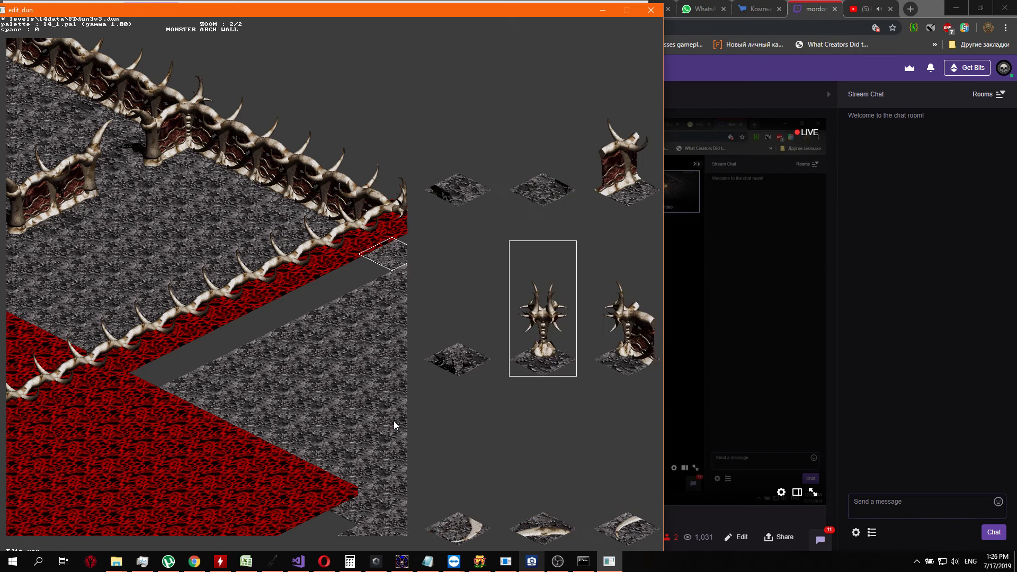
{"action": "key", "text": "Up"}
{"action": "key", "text": "Up"}
{"action": "key", "text": "Up"}
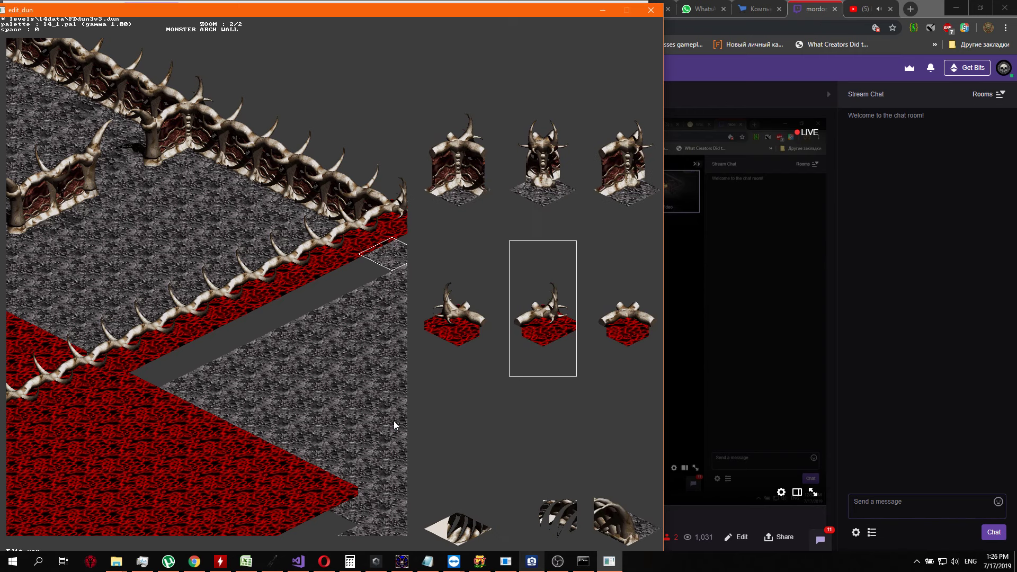
{"action": "key", "text": "Return"}
{"action": "key", "text": "Down"}
{"action": "key", "text": "Return"}
{"action": "key", "text": "Return"}
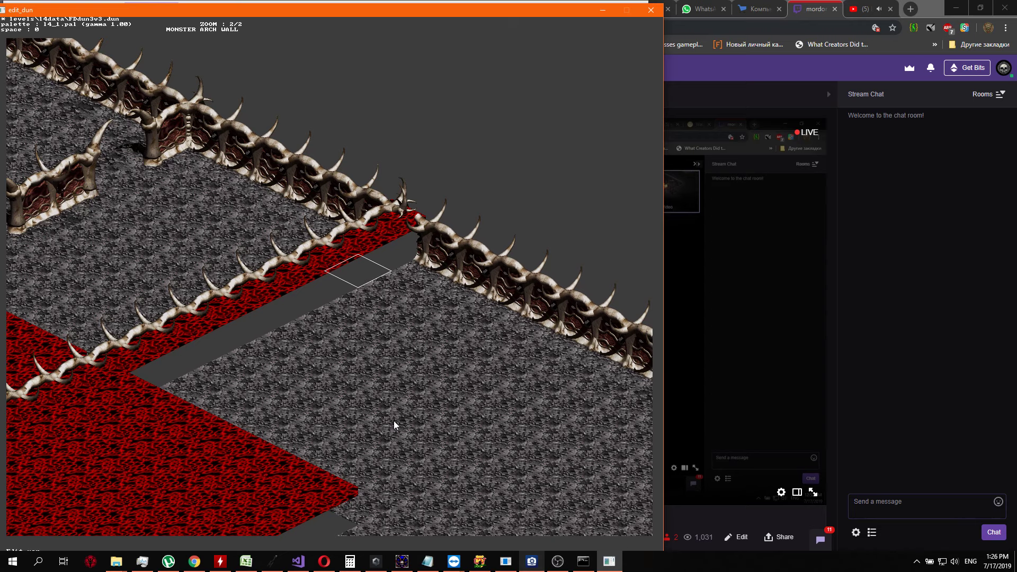
Look through the horned bone wall pieces on red floor in the tile set for the spot beside the junction
{"action": "key", "text": "Down"}
{"action": "key", "text": "Left"}
{"action": "key", "text": "Up"}
{"action": "key", "text": "Right"}
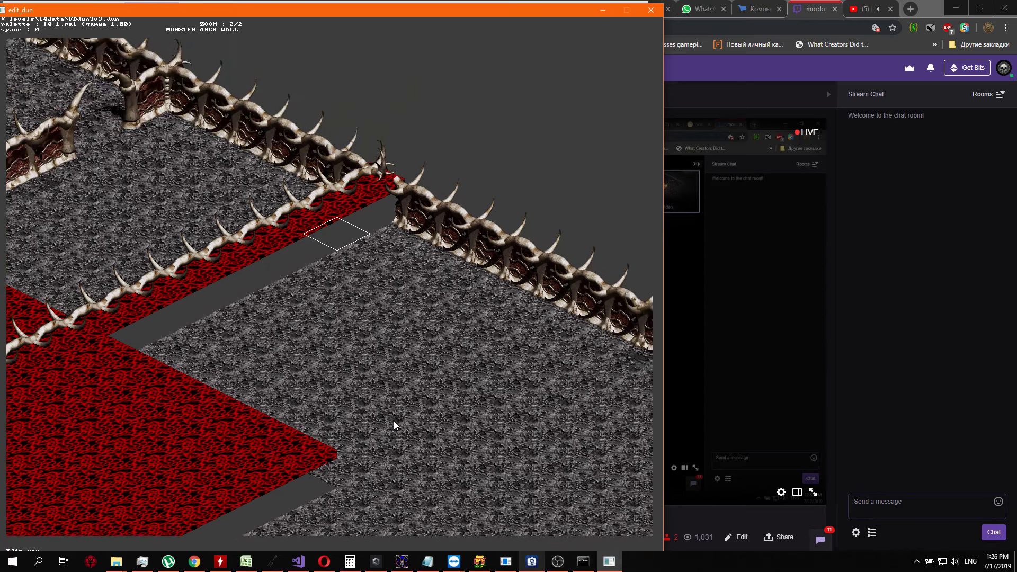
{"action": "key", "text": "Up"}
{"action": "key", "text": "Return"}
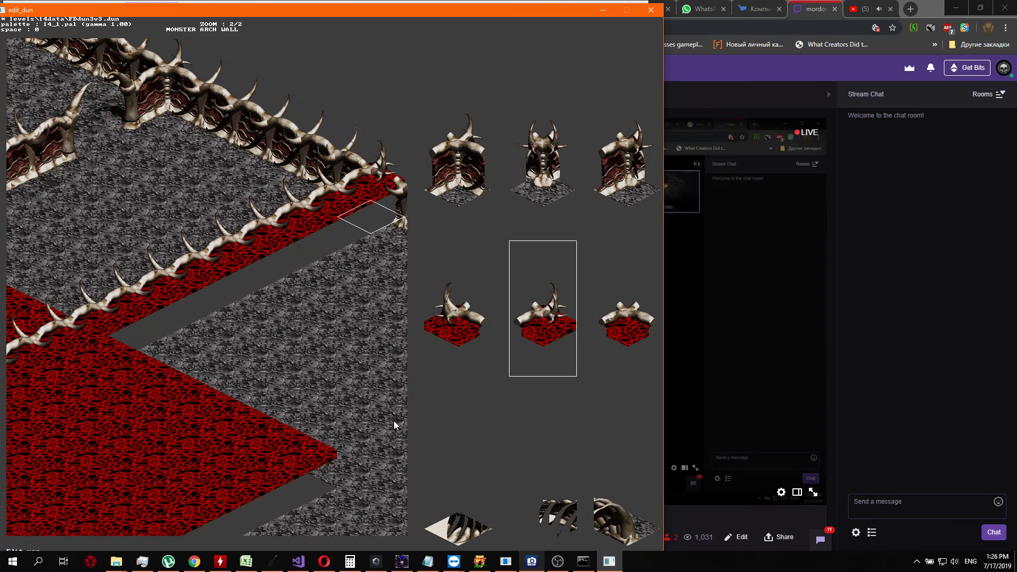
{"action": "key", "text": "Left"}
{"action": "key", "text": "Left"}
{"action": "key", "text": "Left"}
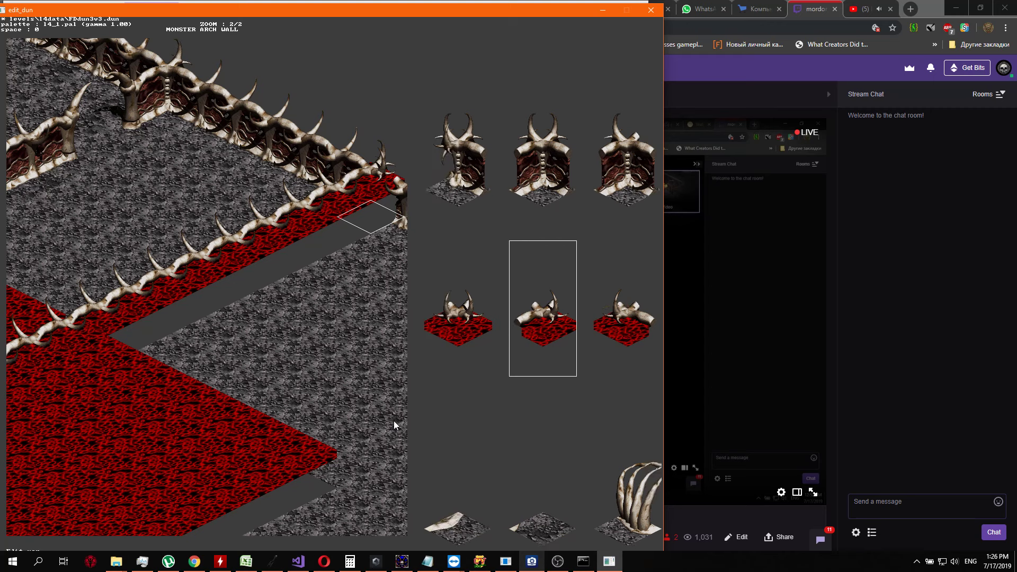
{"action": "key", "text": "Left"}
{"action": "key", "text": "Left"}
{"action": "key", "text": "Left"}
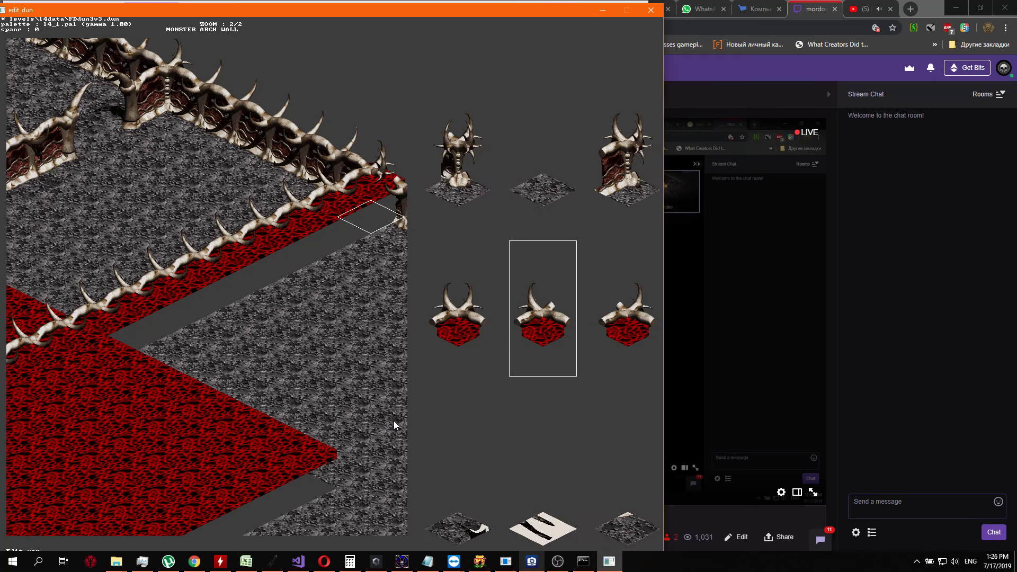
{"action": "key", "text": "Left"}
{"action": "key", "text": "Left"}
{"action": "key", "text": "Left"}
{"action": "key", "text": "Right"}
{"action": "key", "text": "Right"}
{"action": "key", "text": "Right"}
{"action": "key", "text": "Right"}
{"action": "key", "text": "Right"}
{"action": "key", "text": "Right"}
{"action": "key", "text": "Right"}
{"action": "key", "text": "Right"}
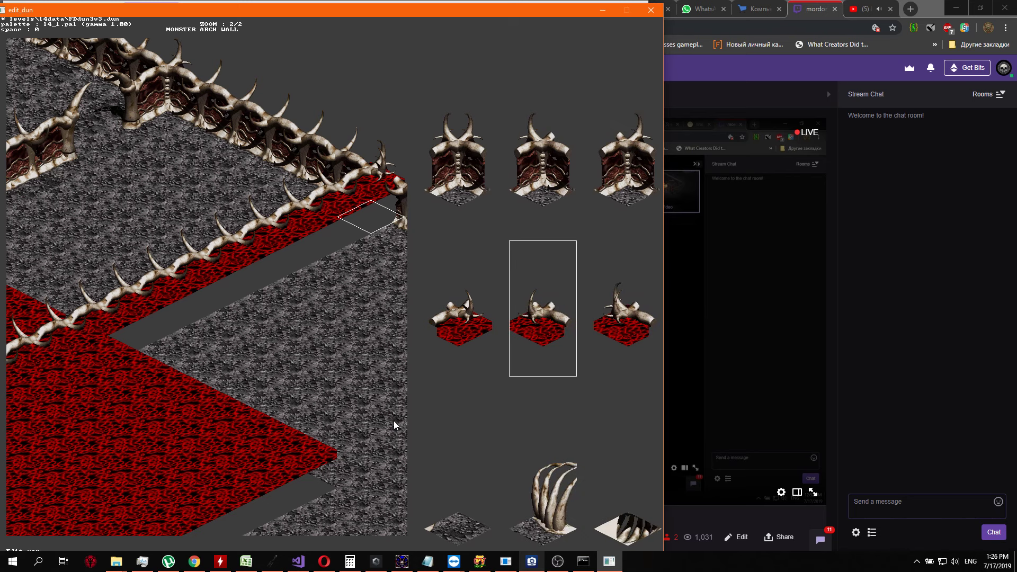
{"action": "key", "text": "Escape"}
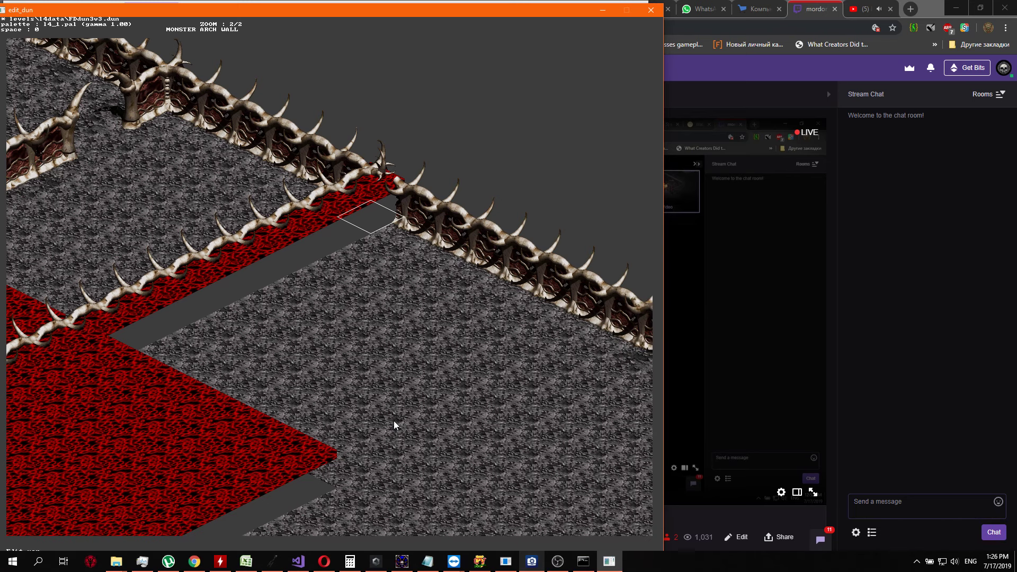
Replace the first outer wall segment southeast of the horned junction with a red floor tile
{"action": "key", "text": "Right"}
{"action": "key", "text": "Tab"}
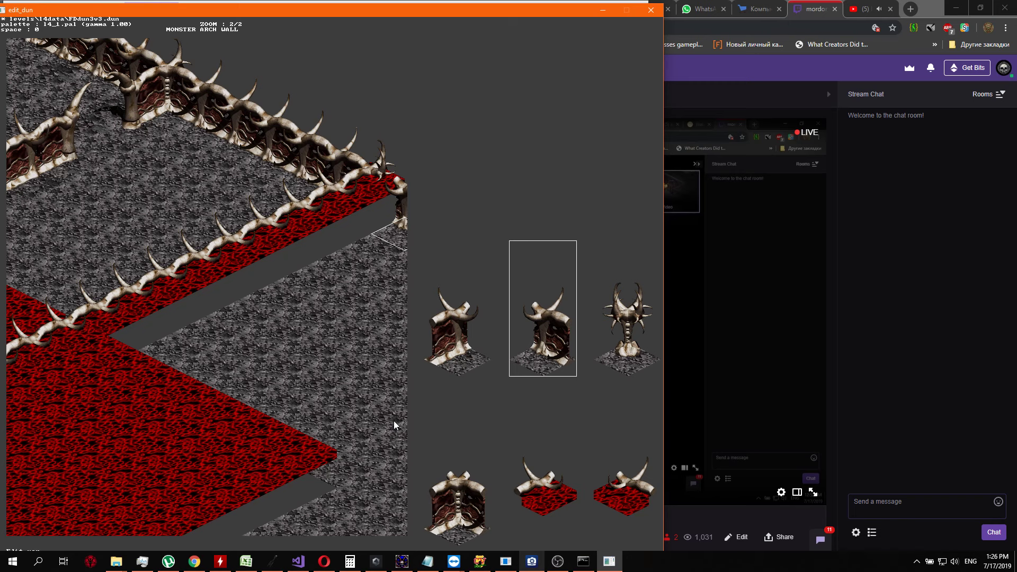
{"action": "key", "text": "Down"}
{"action": "key", "text": "Right"}
Replace the next outer wall segment to the southeast with red floor as well
{"action": "key", "text": "Right"}
{"action": "key", "text": "Right"}
{"action": "key", "text": "Left"}
{"action": "key", "text": "Return"}
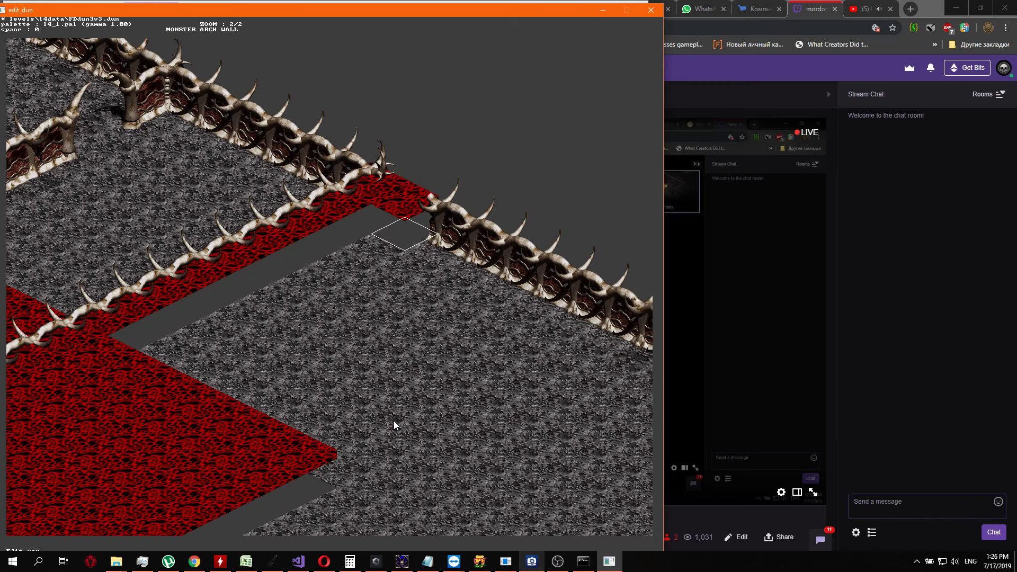
{"action": "key", "text": "Right"}
{"action": "key", "text": "Tab"}
{"action": "key", "text": "Down"}
{"action": "key", "text": "Down"}
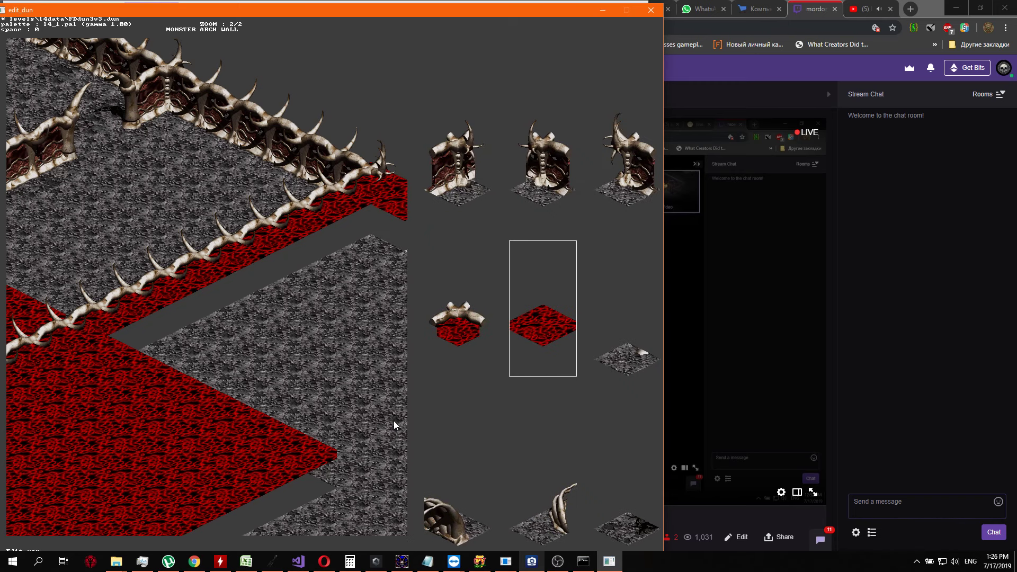
{"action": "key", "text": "Return"}
{"action": "key", "text": "Down"}
{"action": "key", "text": "Left"}
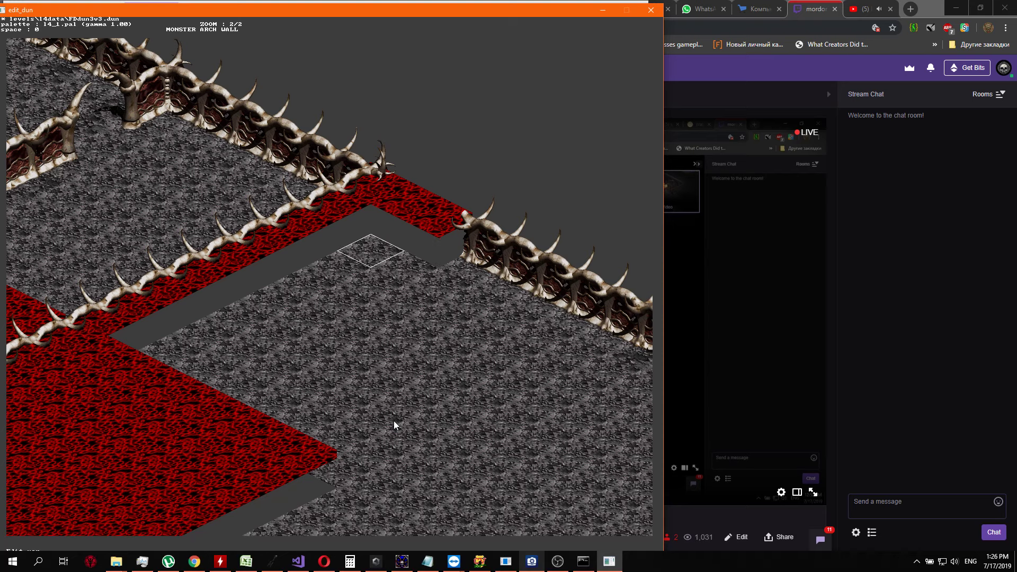
Survey the map's western and southern walls, red areas and grey passages, returning to the new wall
{"action": "key", "text": "a"}
{"action": "key", "text": "w"}
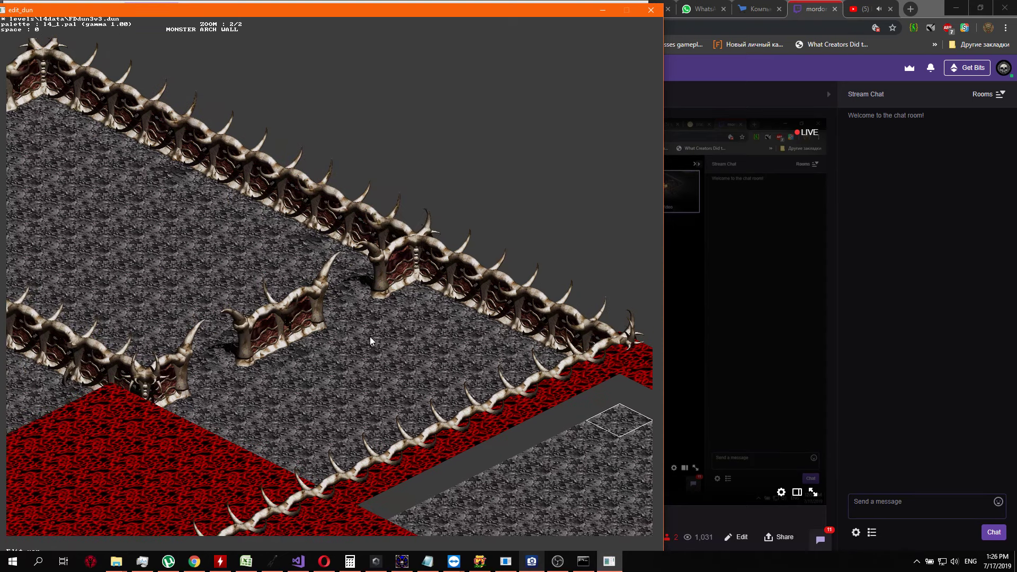
{"action": "key", "text": "s"}
{"action": "key", "text": "w"}
{"action": "key", "text": "a"}
{"action": "key", "text": "s"}
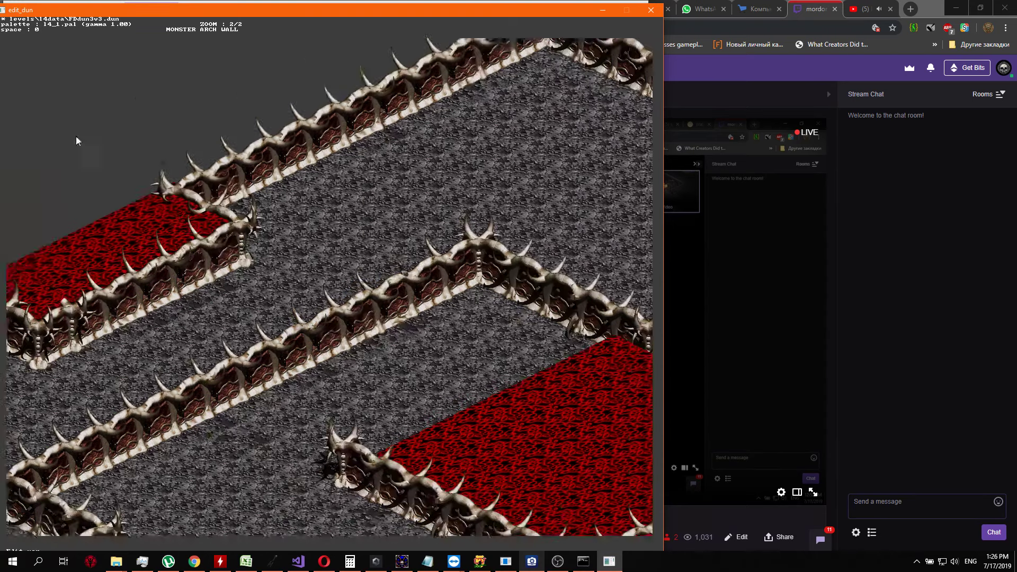
{"action": "key", "text": "a"}
{"action": "key", "text": "s"}
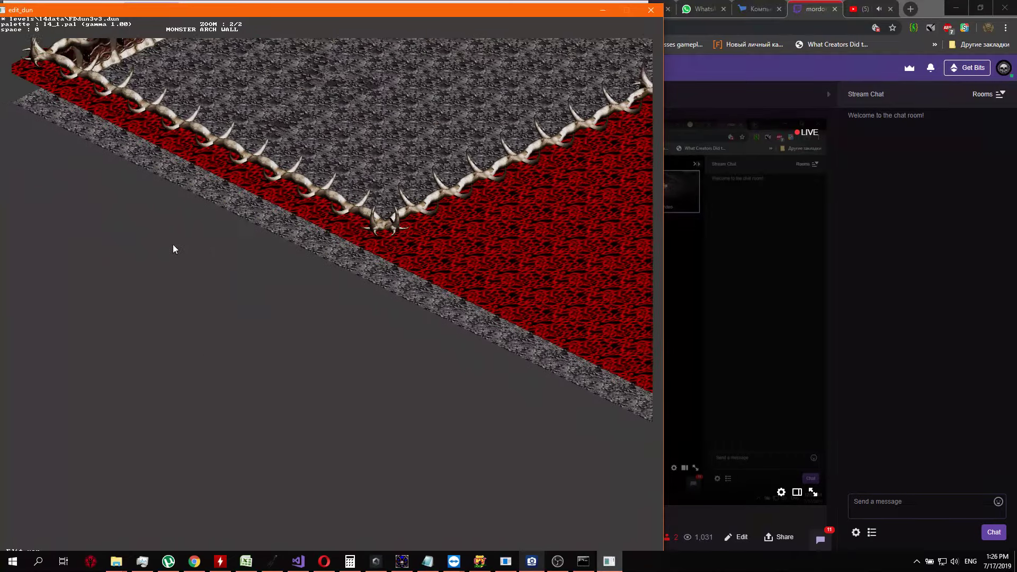
{"action": "key", "text": "w"}
{"action": "key", "text": "d"}
{"action": "key", "text": "s"}
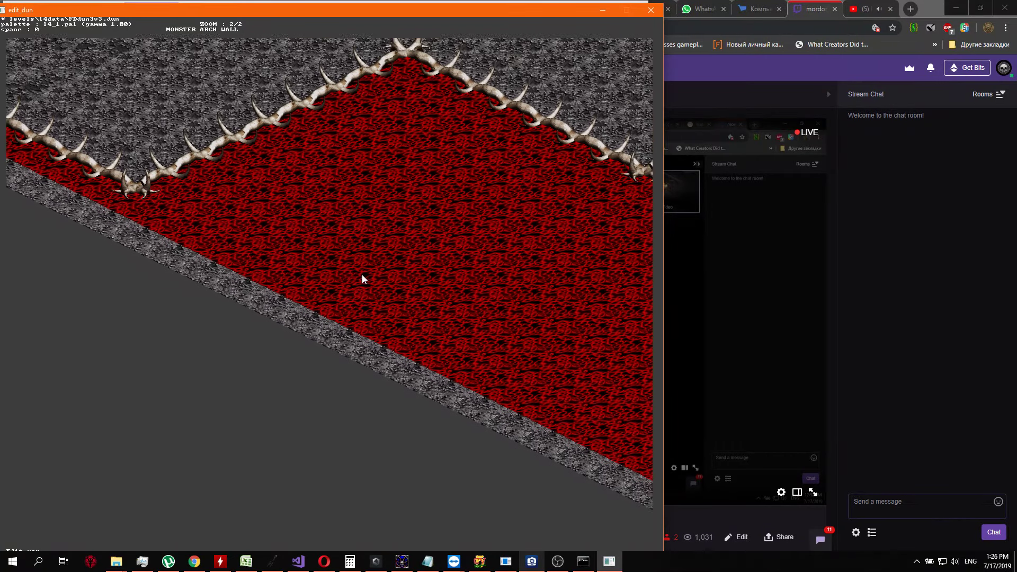
{"action": "key", "text": "w"}
{"action": "key", "text": "d"}
{"action": "key", "text": "s"}
{"action": "key", "text": "a"}
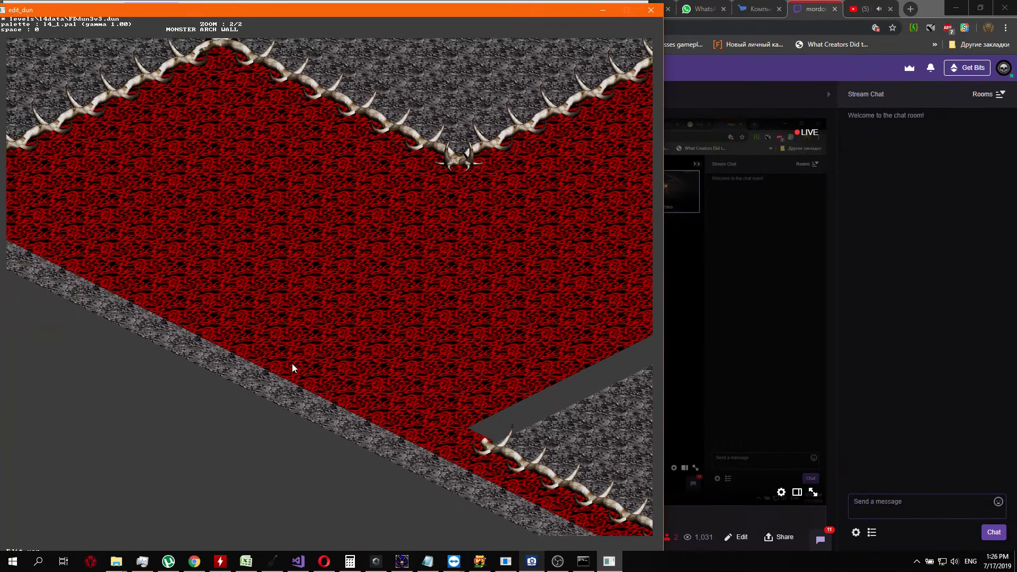
{"action": "key", "text": "d"}
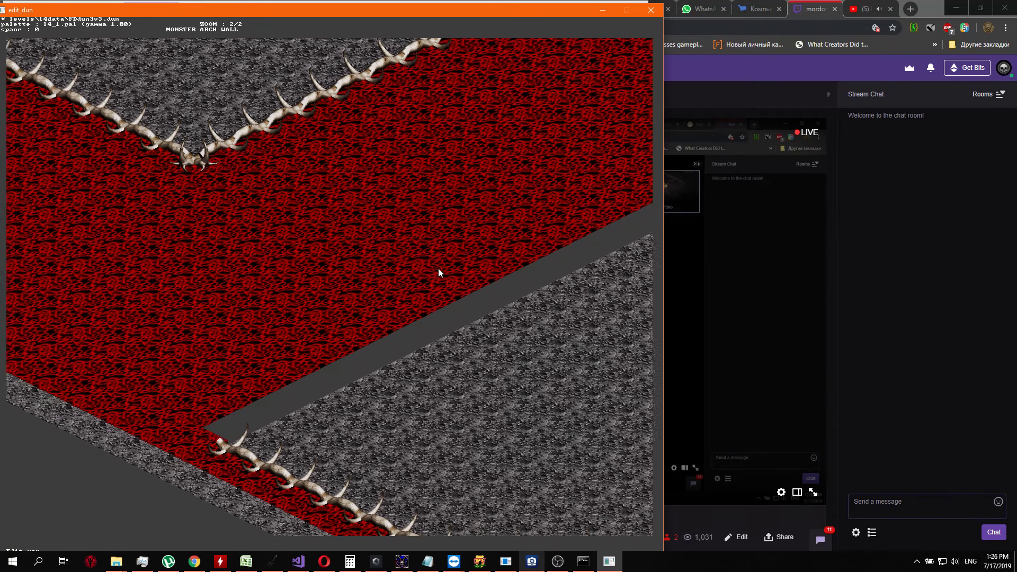
{"action": "key", "text": "d"}
{"action": "key", "text": "w"}
{"action": "key", "text": "s"}
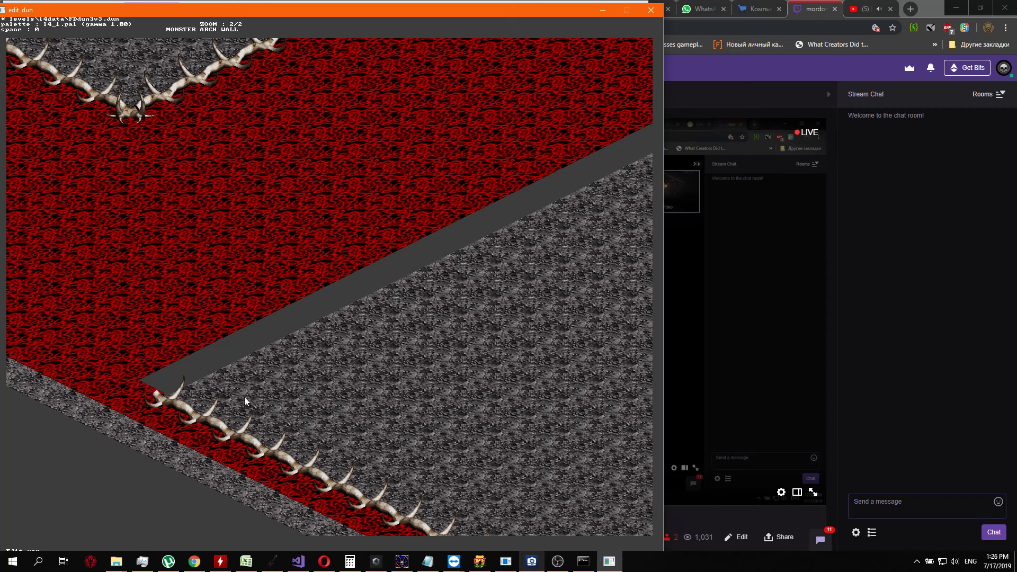
{"action": "key", "text": "d"}
{"action": "key", "text": "w"}
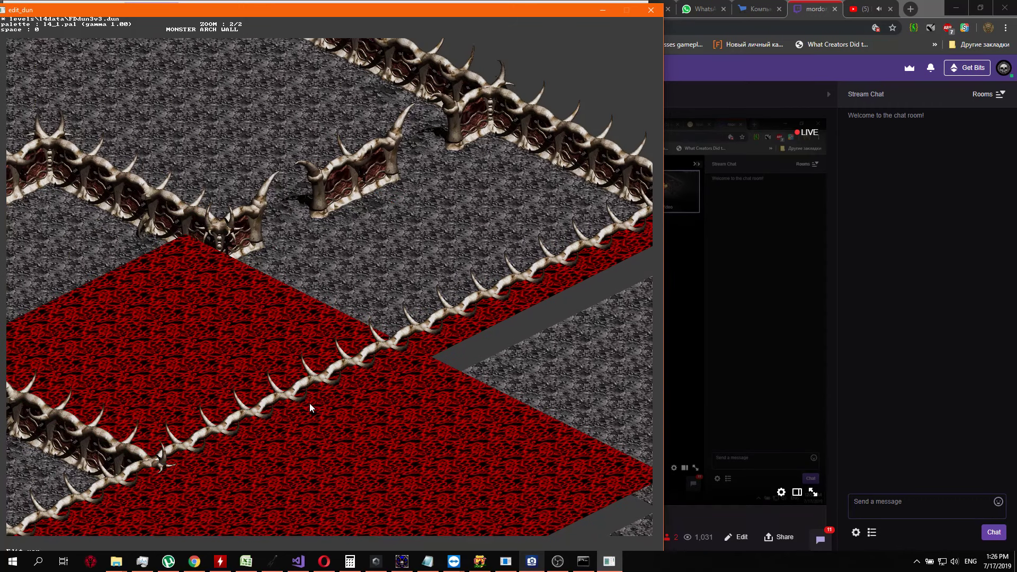
{"action": "key", "text": "d"}
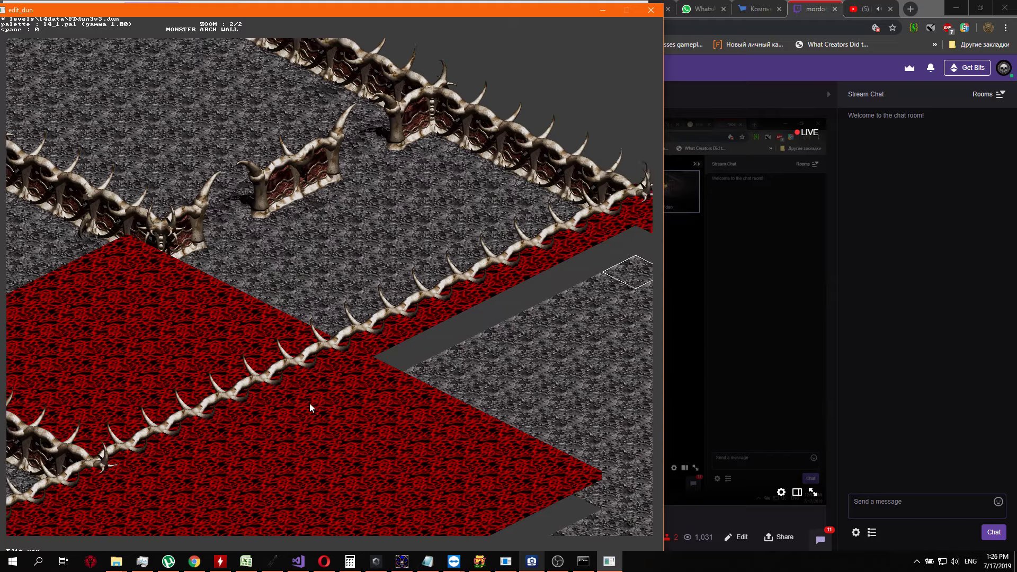
Turn the grey floor tile at the inner corner of the red strip, near the horned junction, into red floor
{"action": "key", "text": "Tab"}
{"action": "key", "text": "Down"}
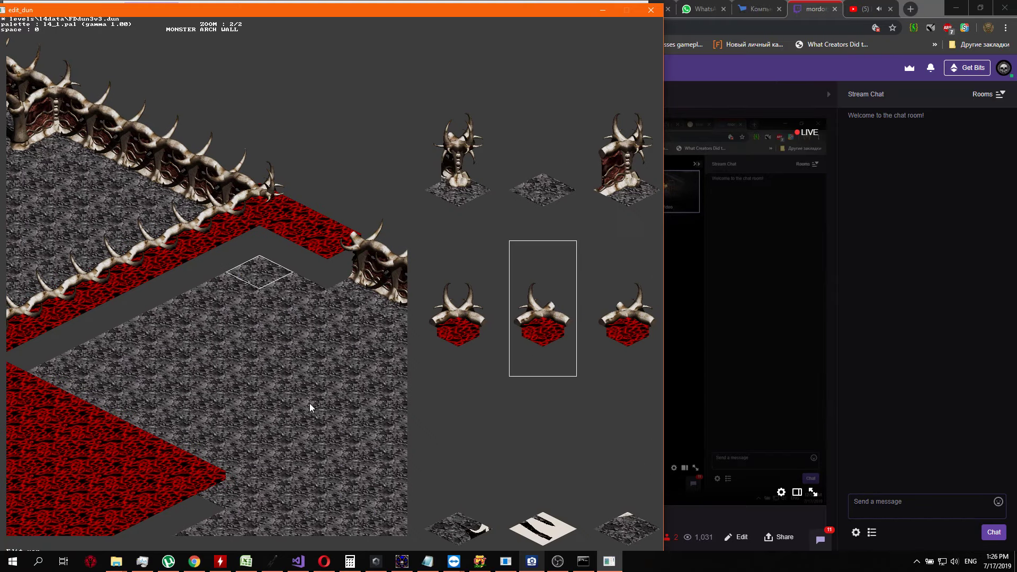
{"action": "key", "text": "Left"}
{"action": "key", "text": "Left"}
{"action": "key", "text": "Return"}
{"action": "key", "text": "Down"}
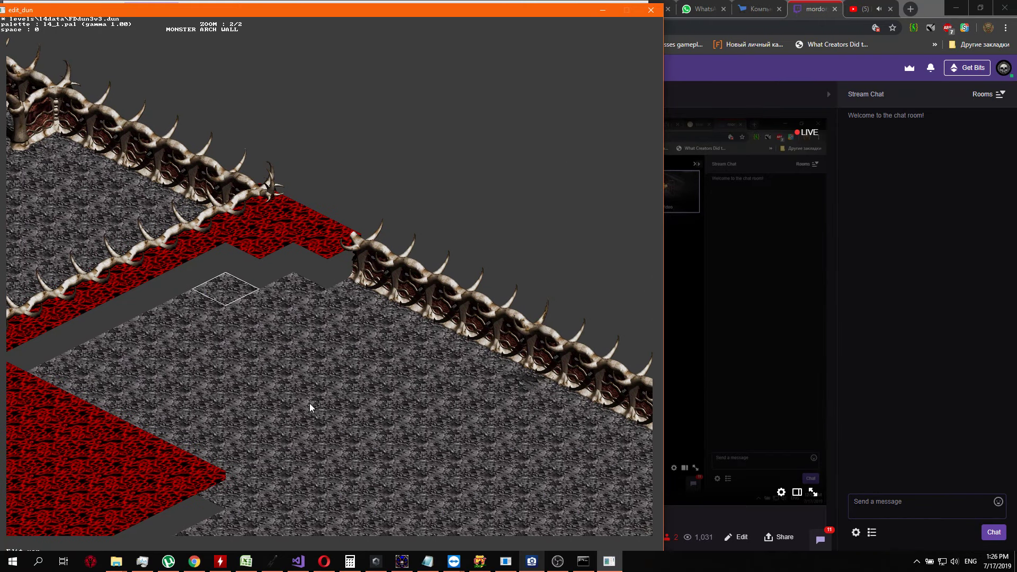
Turn the next two grey floor tiles southwest of the inner corner, along the red strip's southeast edge, into red floor
{"action": "key", "text": "Tab"}
{"action": "key", "text": "Down"}
{"action": "key", "text": "Left"}
{"action": "key", "text": "Left"}
{"action": "key", "text": "Return"}
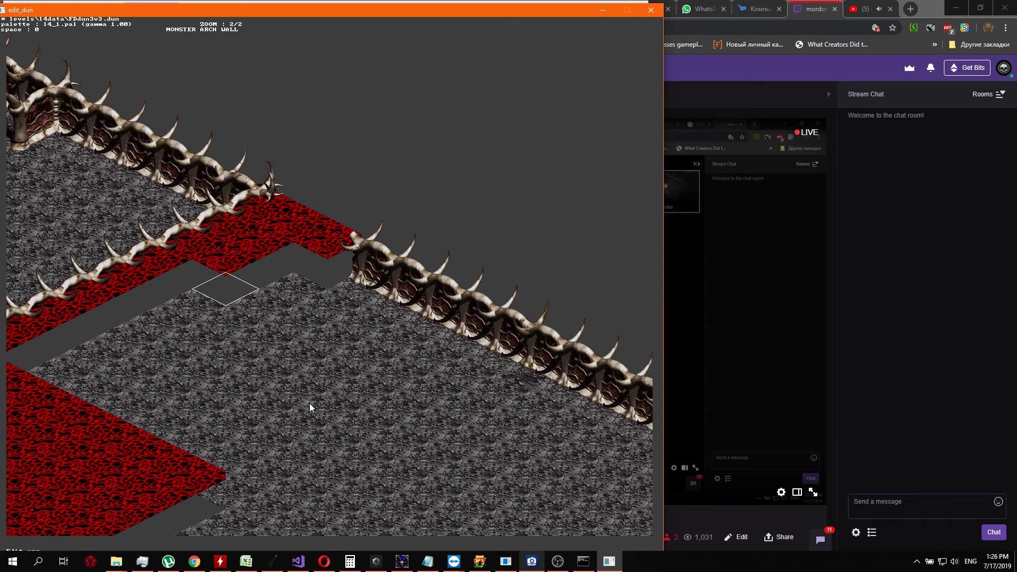
{"action": "key", "text": "a"}
{"action": "key", "text": "s"}
{"action": "key", "text": "Down"}
{"action": "key", "text": "Tab"}
{"action": "key", "text": "Down"}
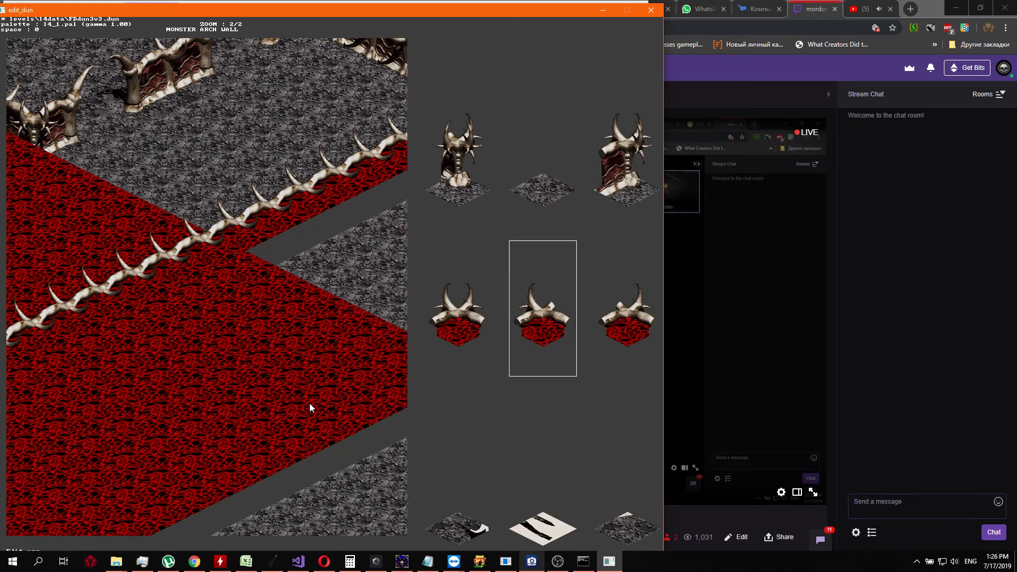
{"action": "key", "text": "Left"}
{"action": "key", "text": "Left"}
{"action": "key", "text": "Return"}
Extend this new row southwest along the strip by turning two more grey tiles into red floor
{"action": "key", "text": "Down"}
{"action": "key", "text": "Tab"}
{"action": "key", "text": "Down"}
{"action": "key", "text": "Left"}
{"action": "key", "text": "Left"}
{"action": "key", "text": "Return"}
{"action": "key", "text": "Down"}
{"action": "key", "text": "Tab"}
{"action": "key", "text": "Down"}
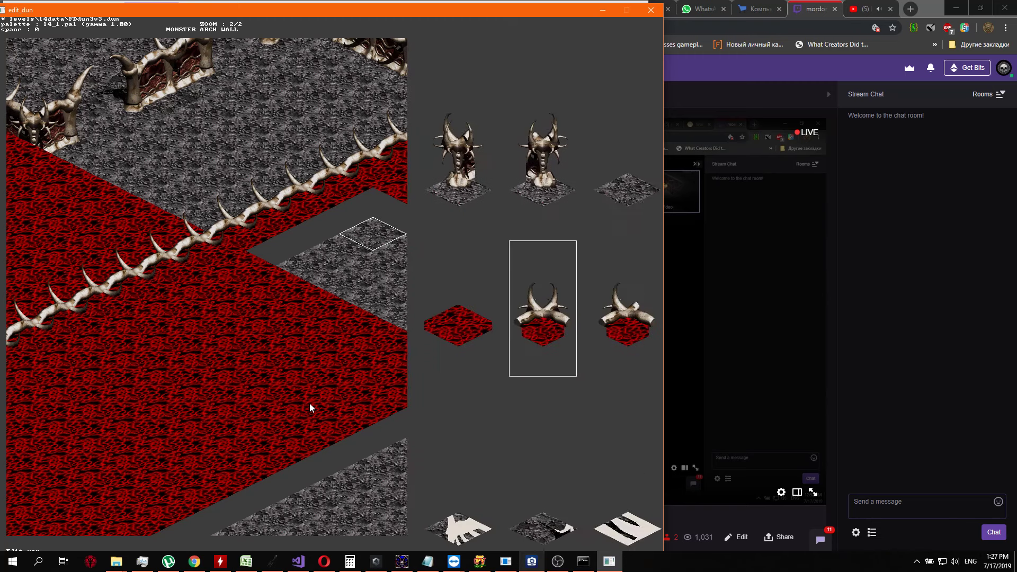
{"action": "key", "text": "Left"}
{"action": "key", "text": "Left"}
{"action": "key", "text": "Return"}
Complete the row with three red floor tiles, joining it to the large red area in the southwest
{"action": "key", "text": "Down"}
{"action": "key", "text": "Tab"}
{"action": "key", "text": "Down"}
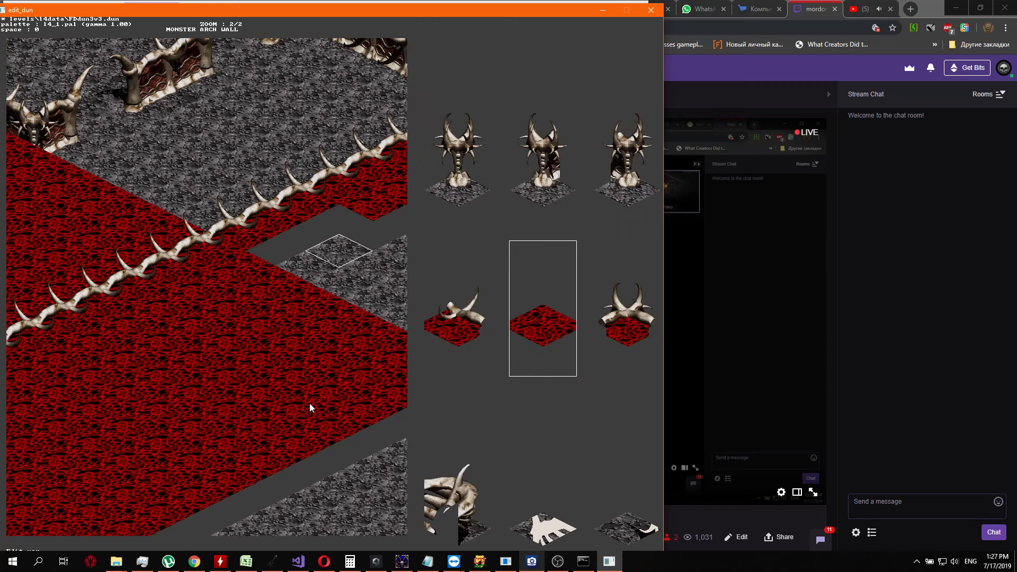
{"action": "key", "text": "Return"}
{"action": "key", "text": "Down"}
{"action": "key", "text": "Tab"}
{"action": "key", "text": "Down"}
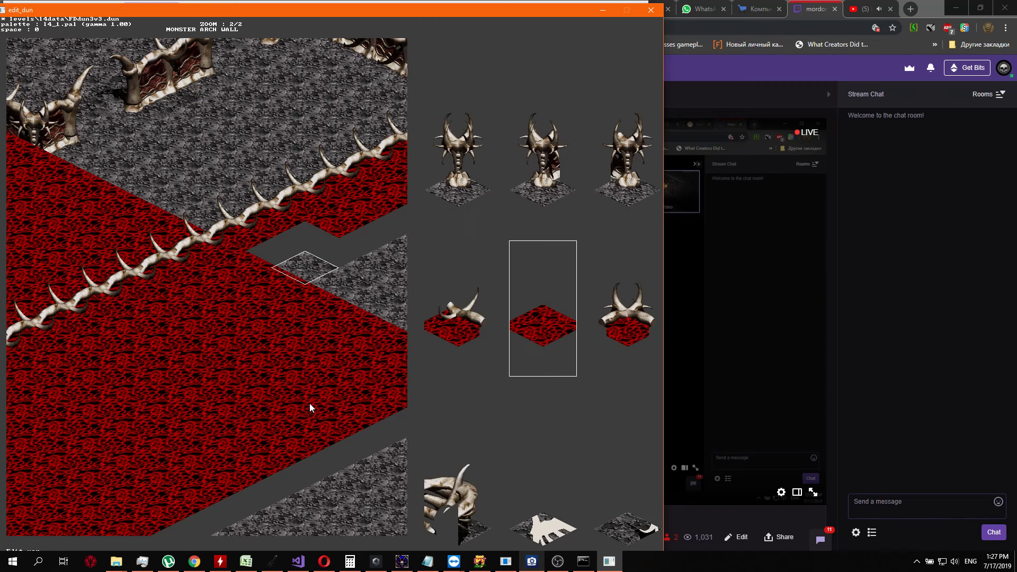
{"action": "key", "text": "Return"}
{"action": "key", "text": "Down"}
{"action": "key", "text": "Tab"}
{"action": "key", "text": "Down"}
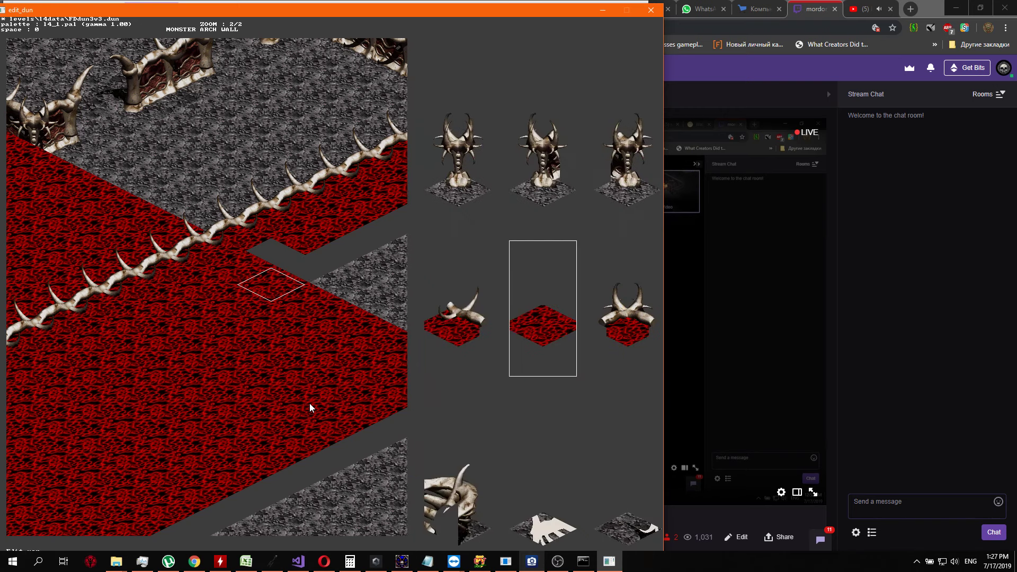
{"action": "key", "text": "Return"}
Begin a second row at the large red area, turning the first two grey tiles beside the widened strip into red floor
{"action": "key", "text": "Right"}
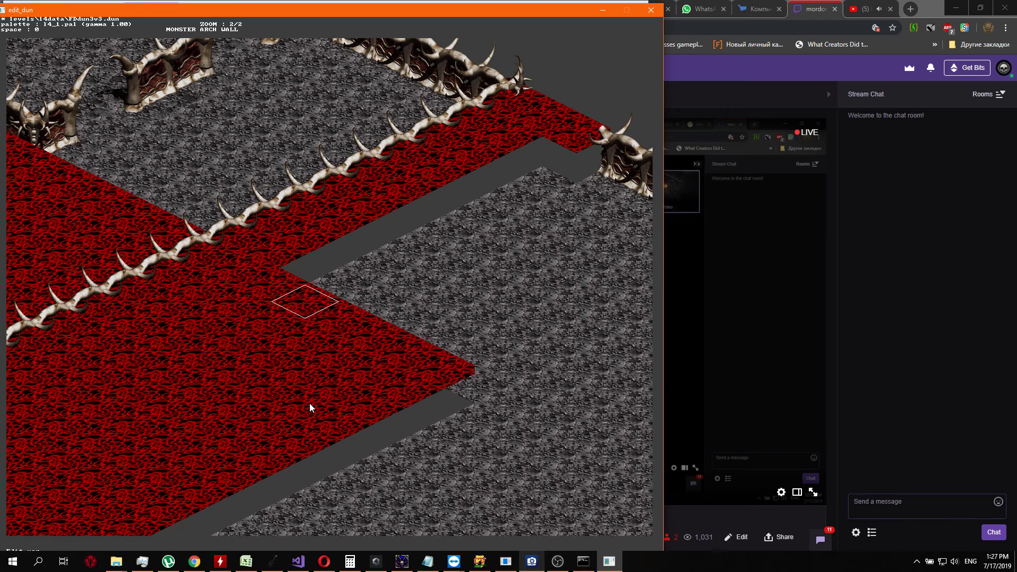
{"action": "key", "text": "Tab"}
{"action": "key", "text": "Down"}
{"action": "key", "text": "Down"}
{"action": "key", "text": "Down"}
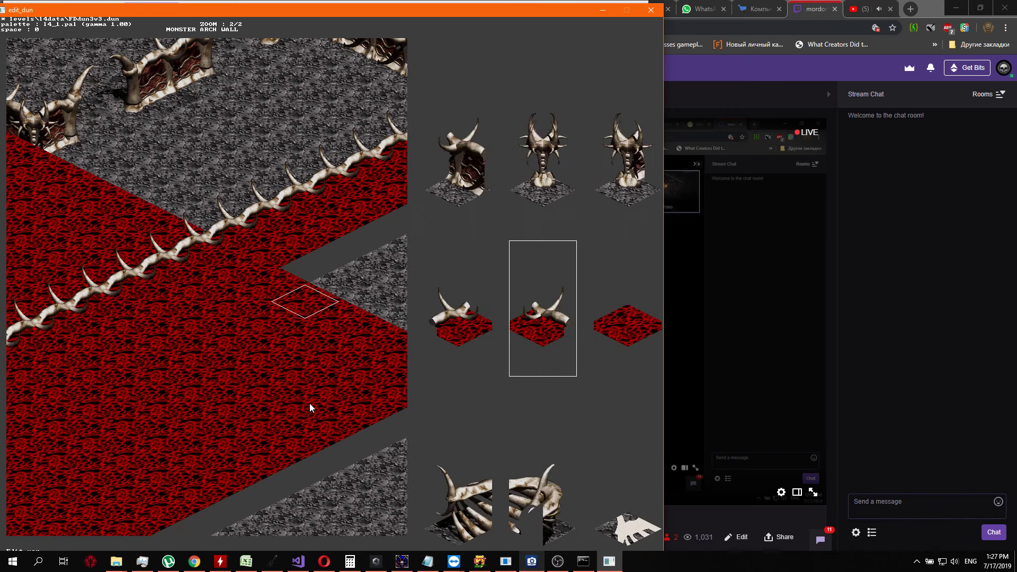
{"action": "key", "text": "Return"}
{"action": "key", "text": "Up"}
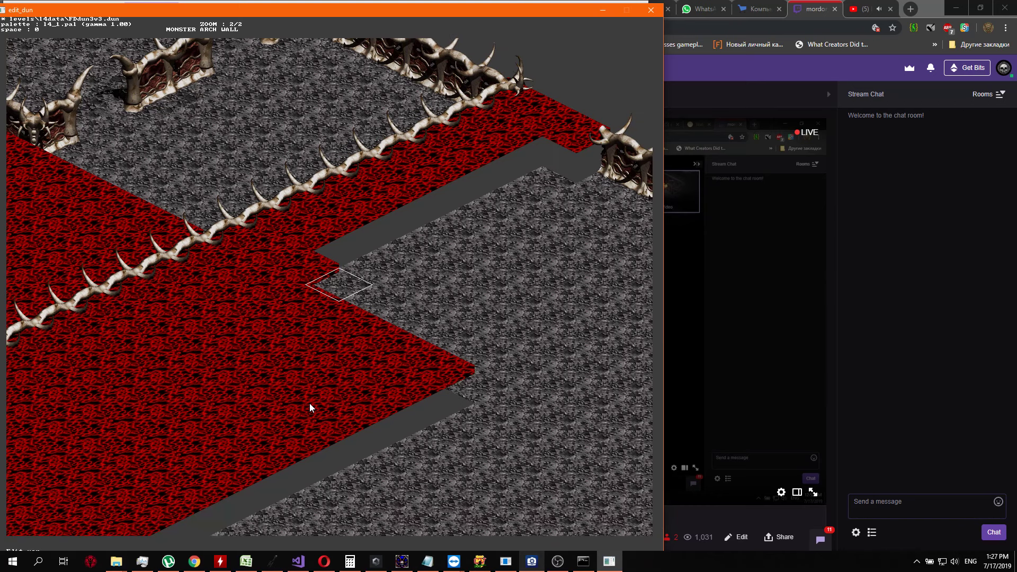
{"action": "key", "text": "Tab"}
{"action": "key", "text": "Left"}
{"action": "key", "text": "Return"}
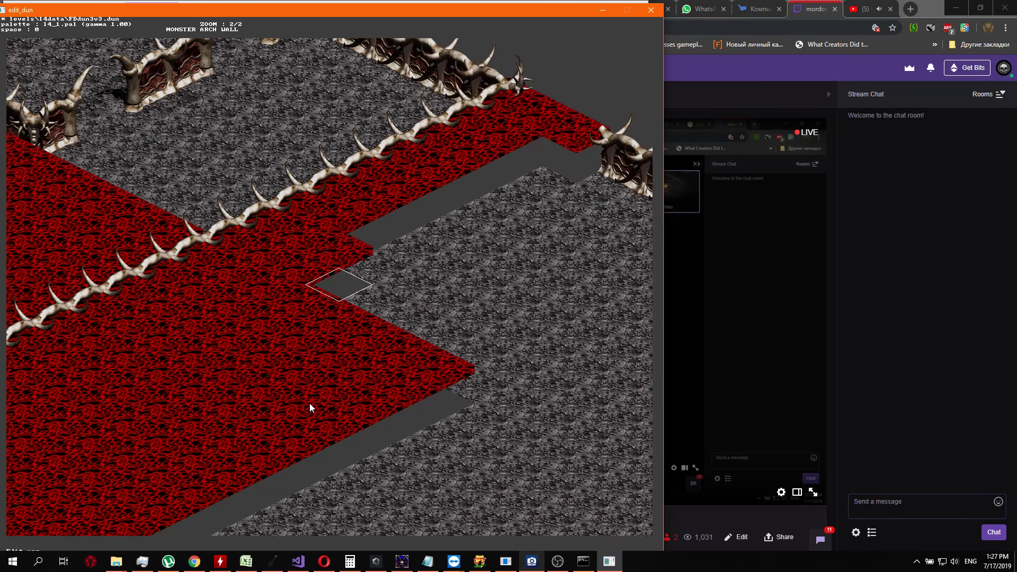
Turn the third grey tile of the second row, just northeast of the previous two, into red floor
{"action": "key", "text": "Up"}
{"action": "key", "text": "ctrl+Down"}
{"action": "key", "text": "ctrl+Down"}
{"action": "key", "text": "Tab"}
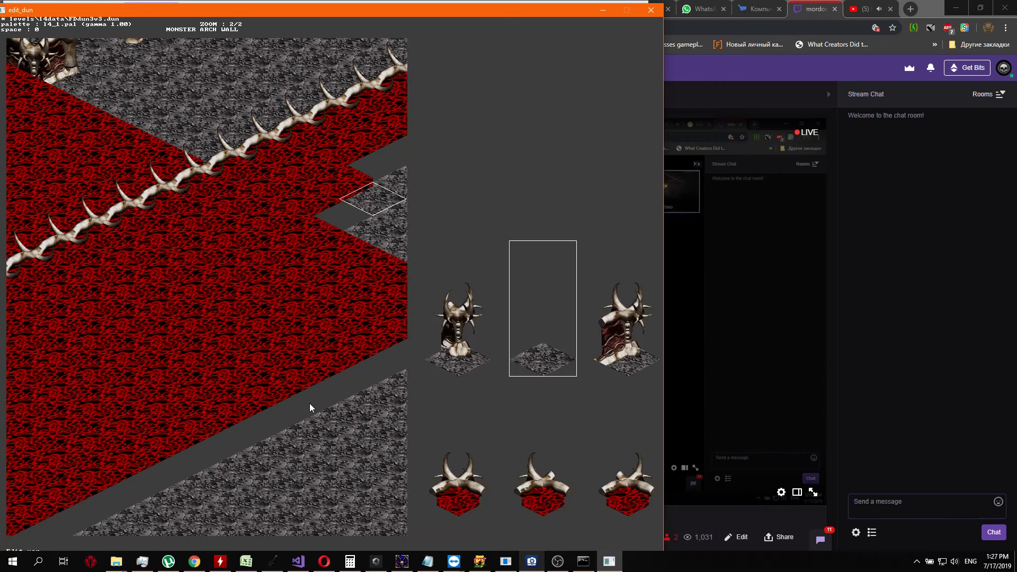
{"action": "key", "text": "Down"}
{"action": "key", "text": "Down"}
{"action": "key", "text": "Up"}
{"action": "key", "text": "Right"}
{"action": "key", "text": "Right"}
{"action": "key", "text": "Right"}
{"action": "key", "text": "Right"}
{"action": "key", "text": "Right"}
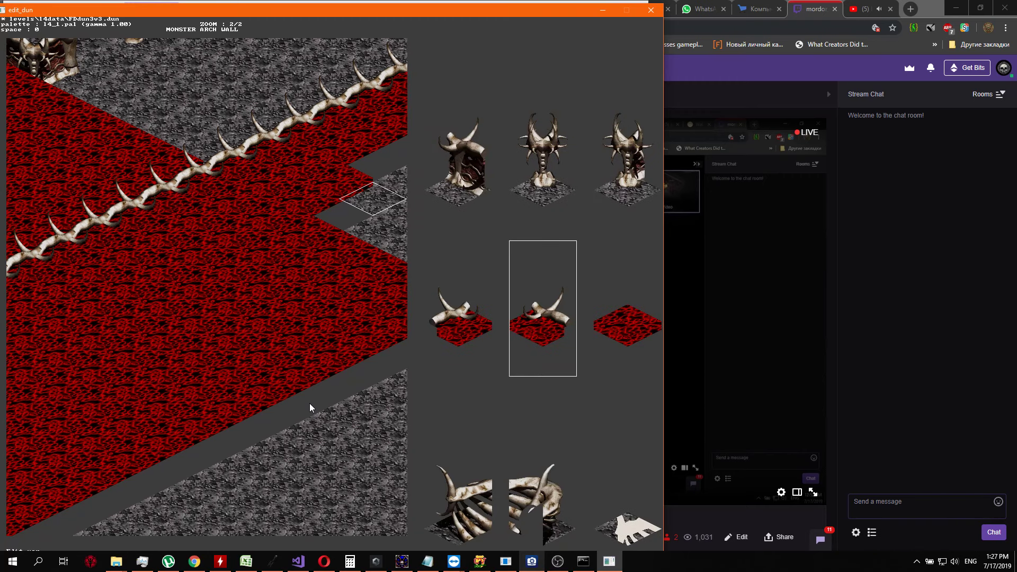
{"action": "key", "text": "Return"}
Extend the second row northeast by replacing two more grey tiles with red floor
{"action": "key", "text": "ctrl+Up"}
{"action": "key", "text": "ctrl+Right"}
{"action": "key", "text": "ctrl+Up"}
{"action": "key", "text": "Up"}
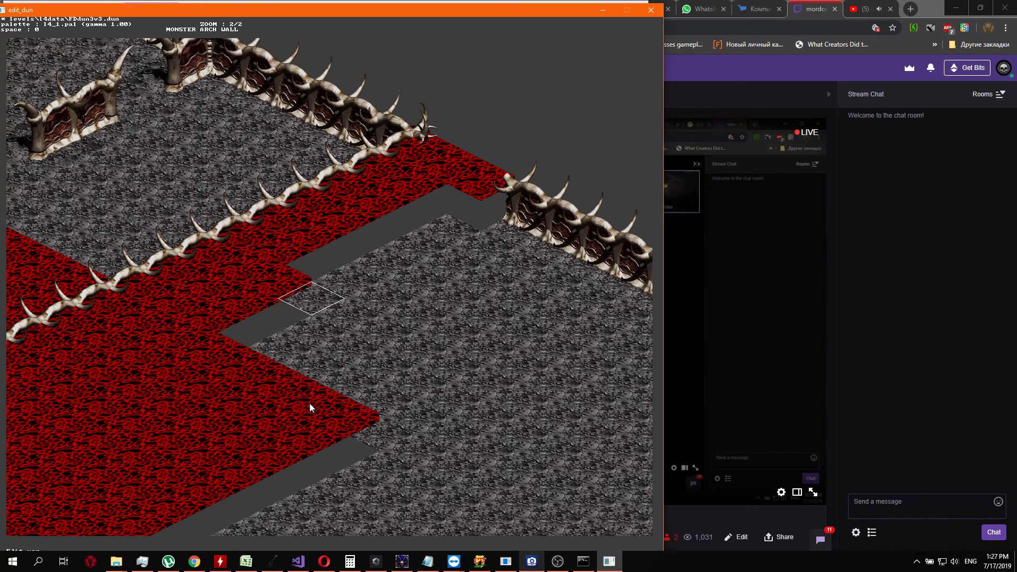
{"action": "key", "text": "Tab"}
{"action": "key", "text": "Down"}
{"action": "key", "text": "Left"}
{"action": "key", "text": "Return"}
{"action": "key", "text": "Up"}
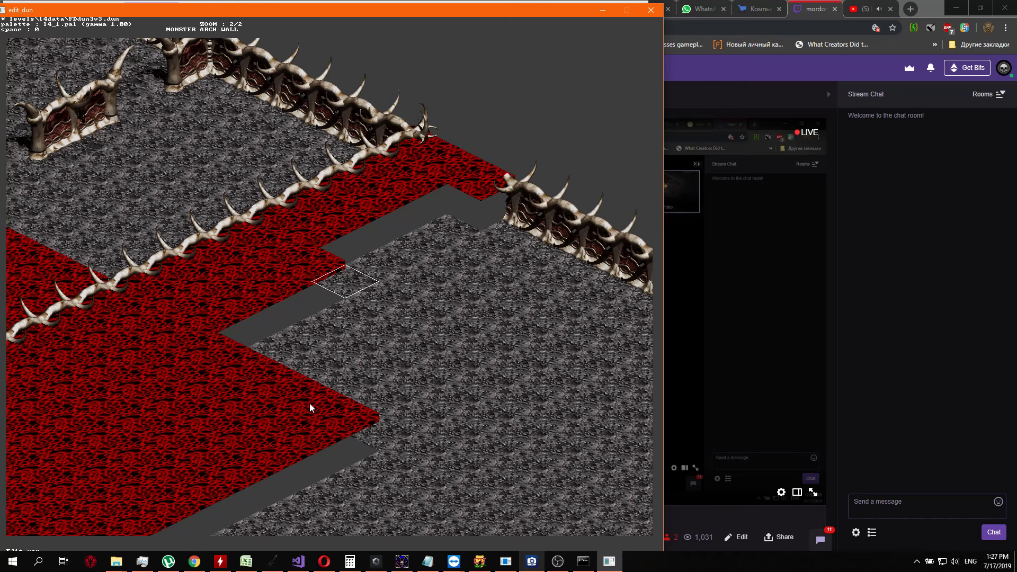
{"action": "key", "text": "Tab"}
{"action": "key", "text": "Down"}
{"action": "key", "text": "Left"}
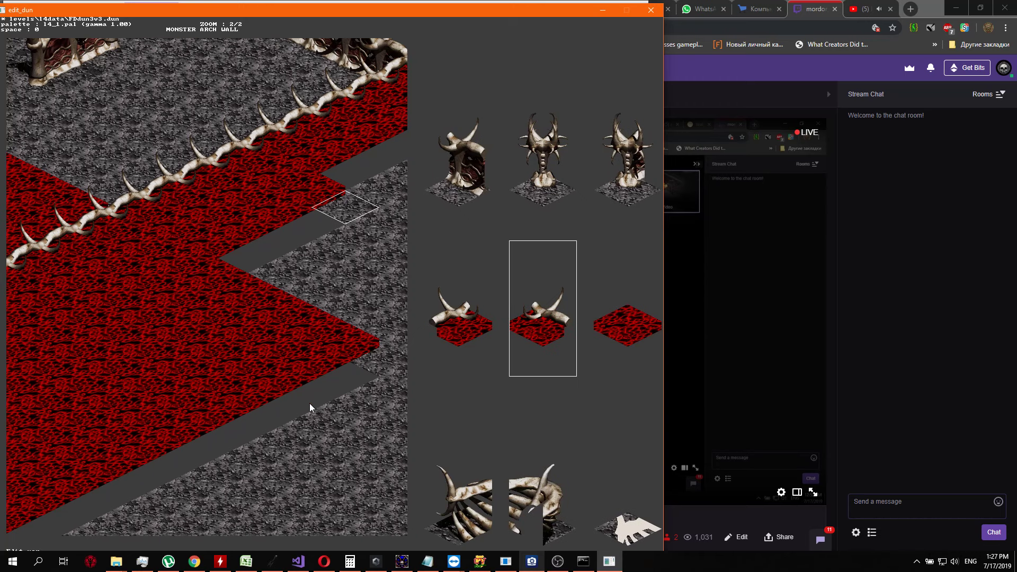
{"action": "key", "text": "Return"}
Finish the second row with three red floor tiles, up to the column of the remaining outer wall's first segment
{"action": "key", "text": "Up"}
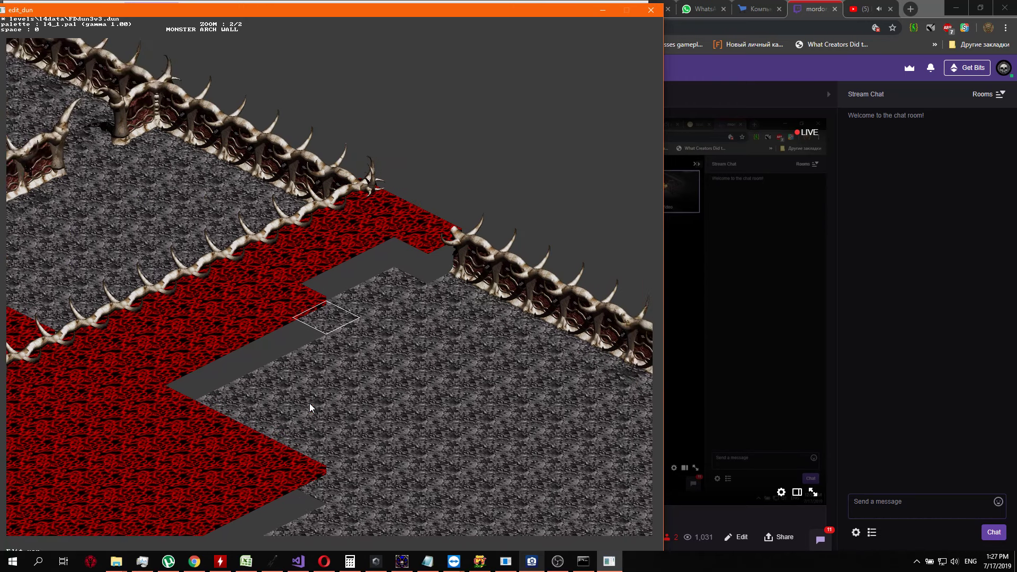
{"action": "key", "text": "Return"}
{"action": "key", "text": "Left"}
{"action": "key", "text": "Left"}
{"action": "key", "text": "Return"}
{"action": "key", "text": "Up"}
{"action": "key", "text": "Return"}
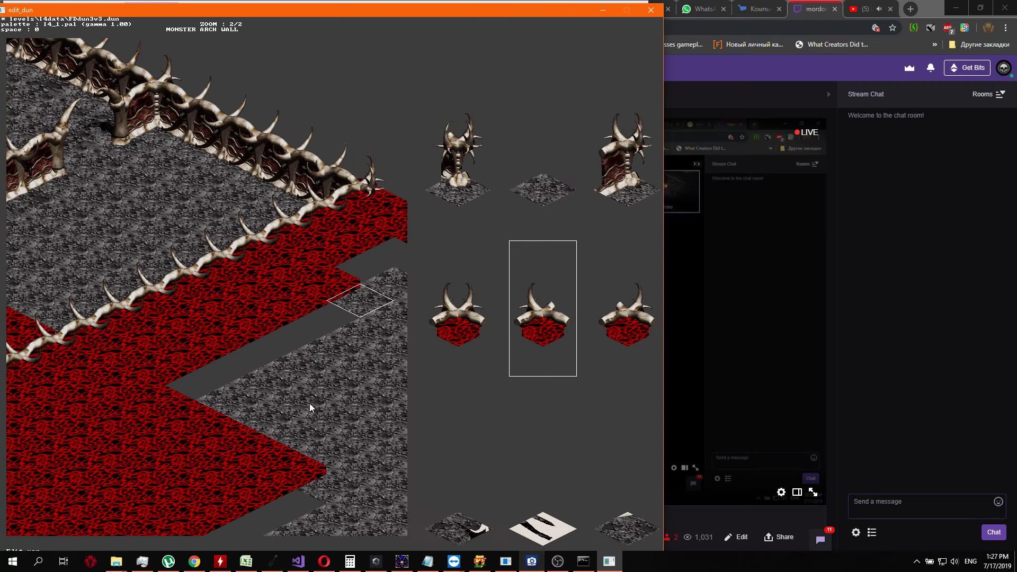
{"action": "key", "text": "Left"}
{"action": "key", "text": "Left"}
{"action": "key", "text": "Return"}
{"action": "key", "text": "Up"}
{"action": "key", "text": "Return"}
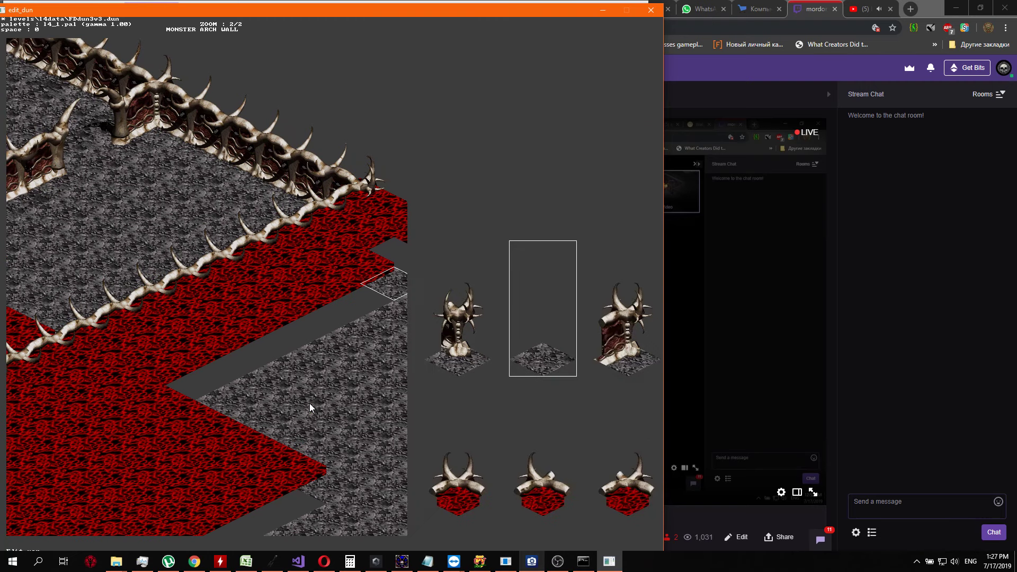
{"action": "key", "text": "Left"}
{"action": "key", "text": "Left"}
{"action": "key", "text": "Return"}
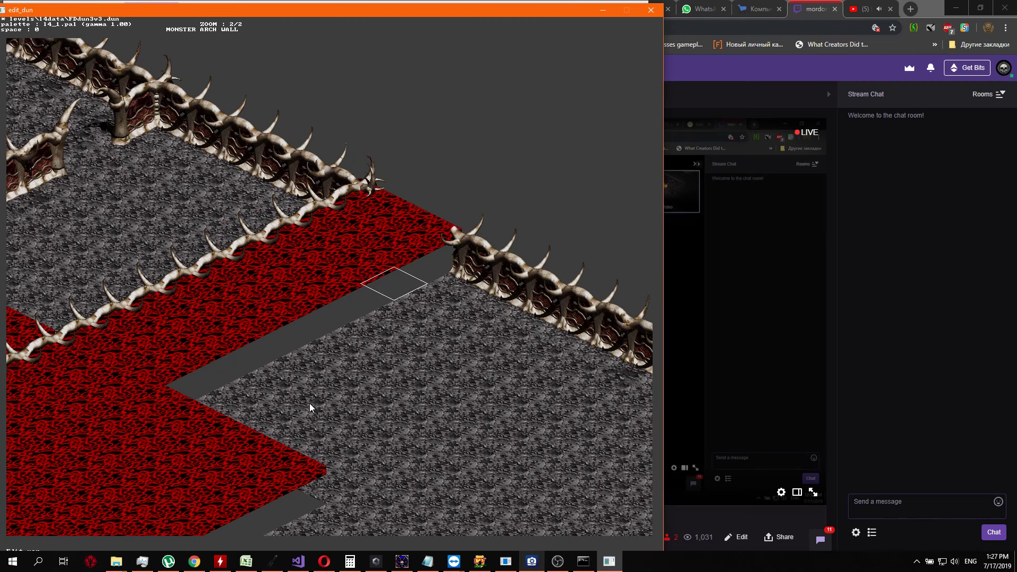
Replace the northwest end segment of the remaining outer wall with a red floor tile
{"action": "key", "text": "Up"}
{"action": "key", "text": "Right"}
{"action": "key", "text": "Return"}
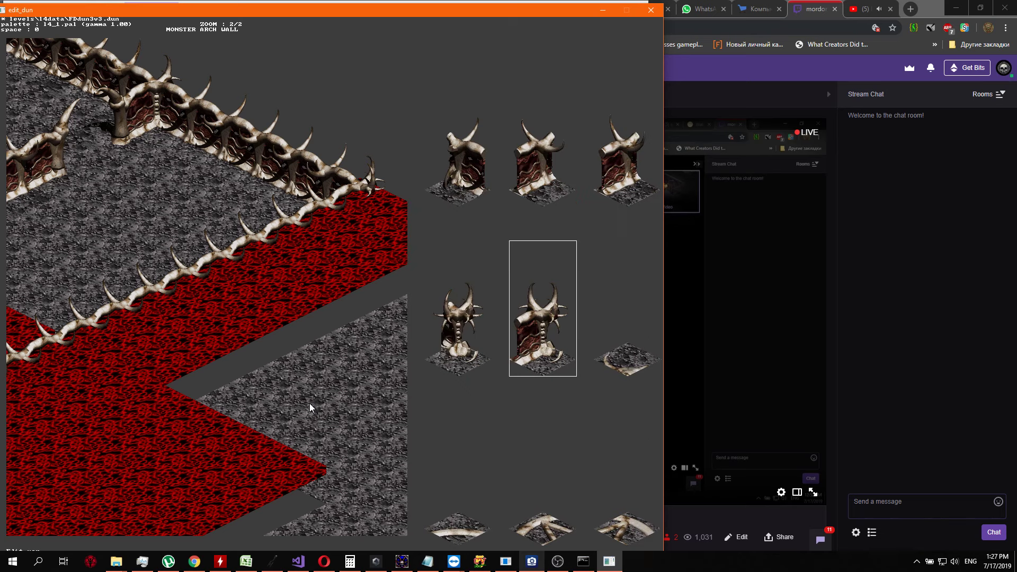
{"action": "key", "text": "Up"}
{"action": "key", "text": "Up"}
{"action": "key", "text": "Up"}
{"action": "key", "text": "Left"}
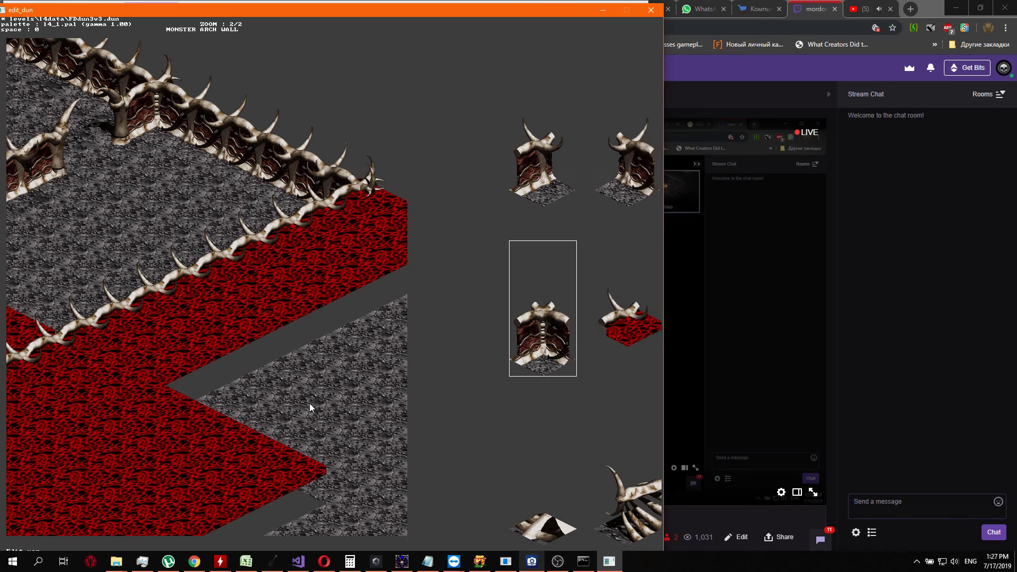
{"action": "key", "text": "Right"}
{"action": "key", "text": "Right"}
Begin a third row below the removed wall segment, turning the first two grey tiles into red floor
{"action": "key", "text": "Right"}
{"action": "key", "text": "Return"}
{"action": "key", "text": "Down"}
{"action": "key", "text": "Return"}
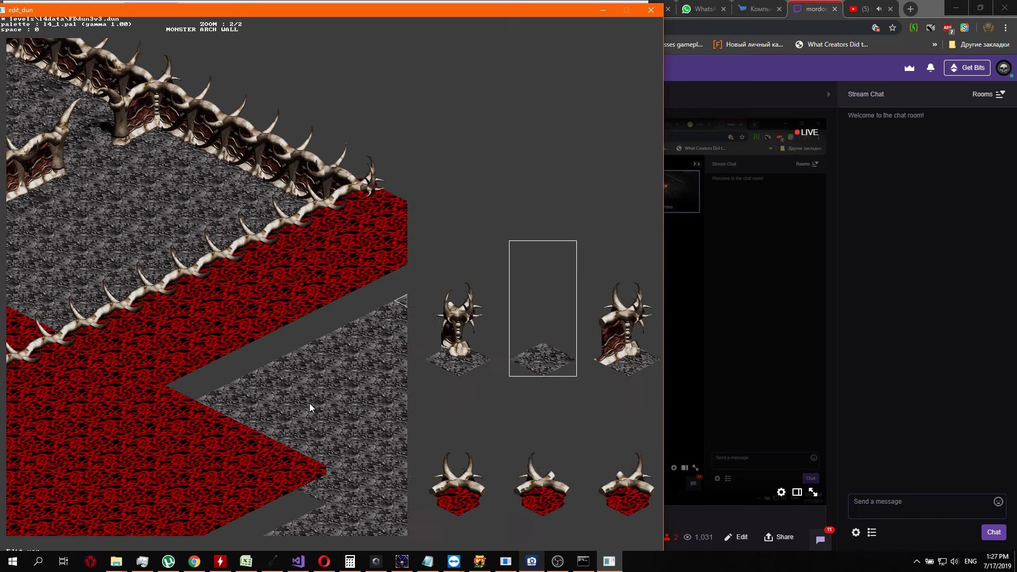
{"action": "key", "text": "Down"}
{"action": "key", "text": "Left"}
{"action": "key", "text": "Left"}
{"action": "key", "text": "Left"}
{"action": "key", "text": "Right"}
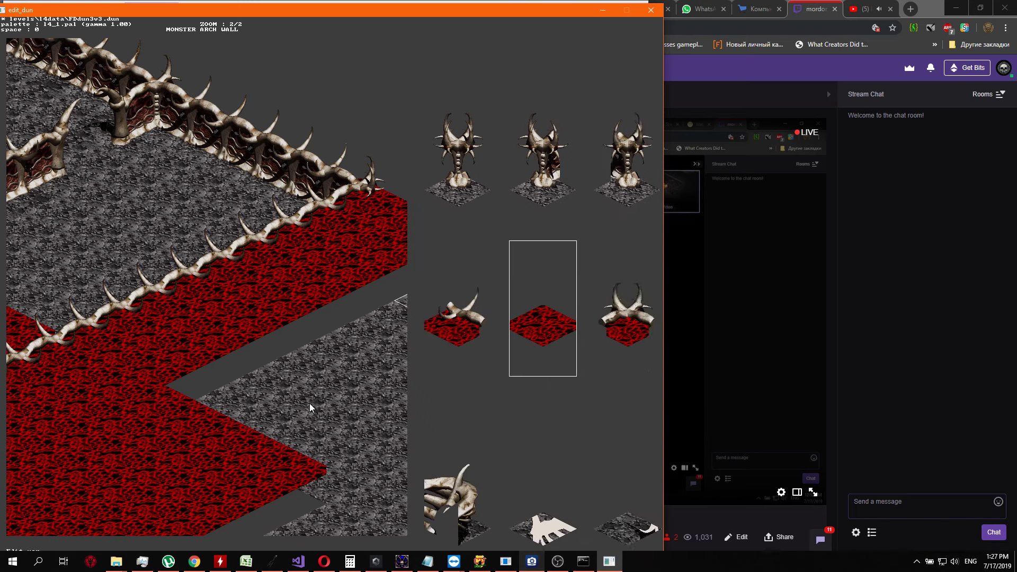
{"action": "key", "text": "Return"}
{"action": "key", "text": "Down"}
{"action": "key", "text": "Return"}
{"action": "key", "text": "Left"}
Extend the third row southwest by replacing two more grey tiles with red floor
{"action": "key", "text": "Left"}
{"action": "key", "text": "Return"}
{"action": "key", "text": "Down"}
{"action": "key", "text": "Return"}
{"action": "key", "text": "Down"}
{"action": "key", "text": "Left"}
{"action": "key", "text": "Left"}
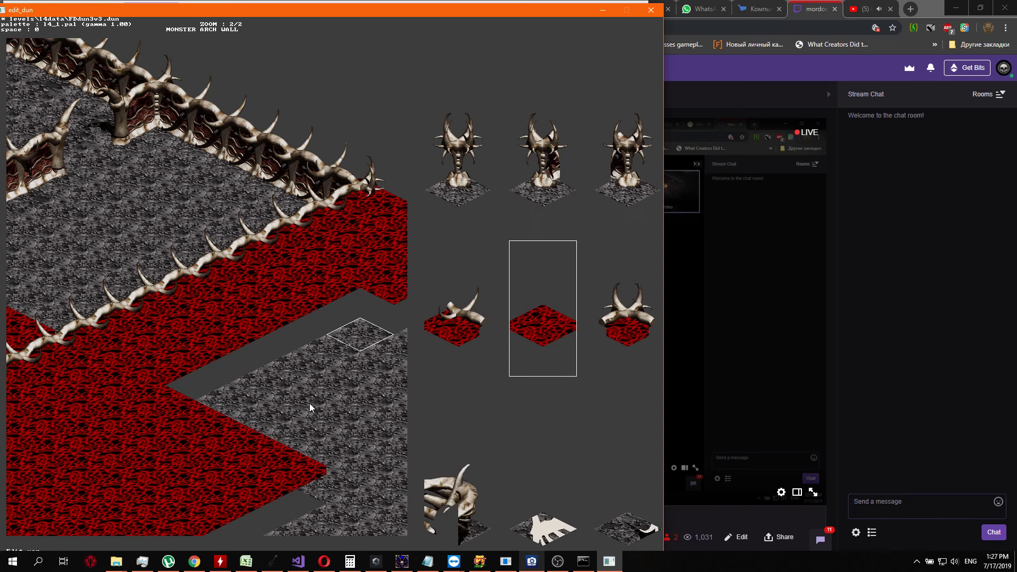
{"action": "key", "text": "Return"}
{"action": "key", "text": "Down"}
{"action": "key", "text": "Return"}
{"action": "key", "text": "Down"}
Turn the fifth and sixth grey tiles of the third row into red floor, continuing southwest
{"action": "key", "text": "Left"}
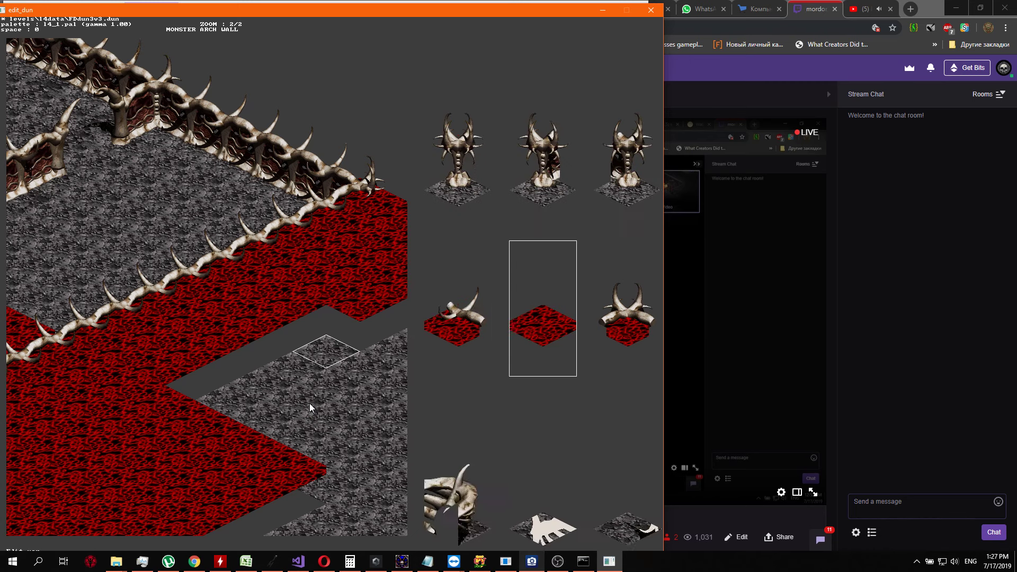
{"action": "key", "text": "Return"}
{"action": "key", "text": "Down"}
{"action": "key", "text": "Return"}
{"action": "key", "text": "Down"}
{"action": "key", "text": "Left"}
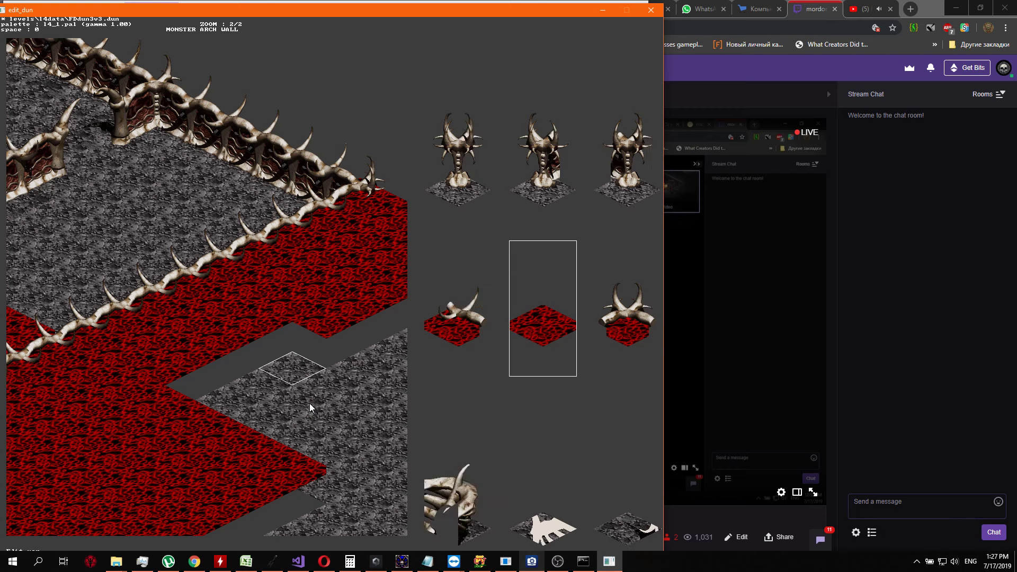
{"action": "key", "text": "Return"}
{"action": "key", "text": "Return"}
{"action": "key", "text": "Down"}
Close the third row with two red floor tiles where it meets the large red area
{"action": "key", "text": "Left"}
{"action": "key", "text": "Left"}
{"action": "key", "text": "Return"}
{"action": "key", "text": "Down"}
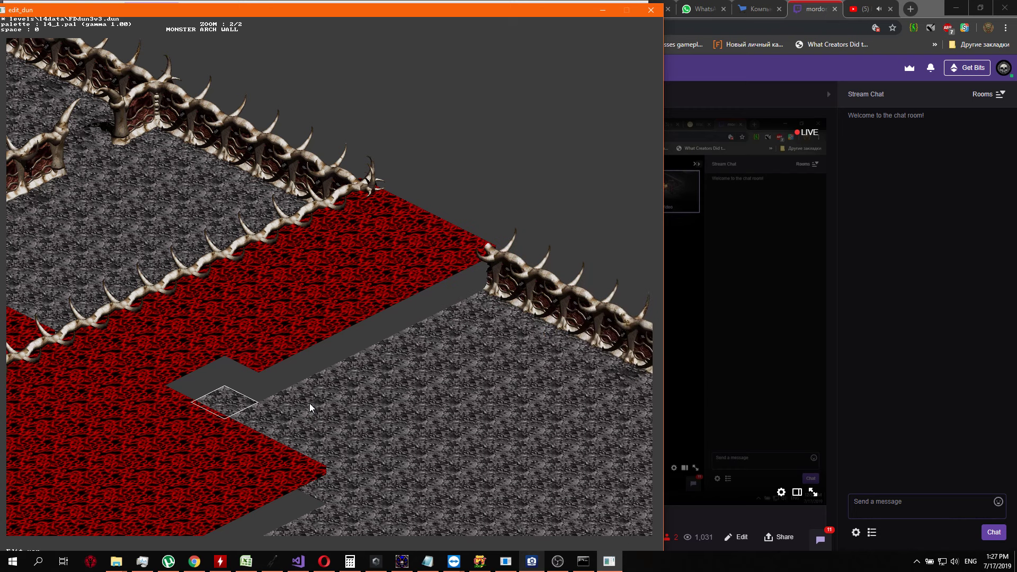
{"action": "key", "text": "Return"}
{"action": "key", "text": "Down"}
{"action": "key", "text": "Left"}
{"action": "key", "text": "Return"}
{"action": "key", "text": "Down"}
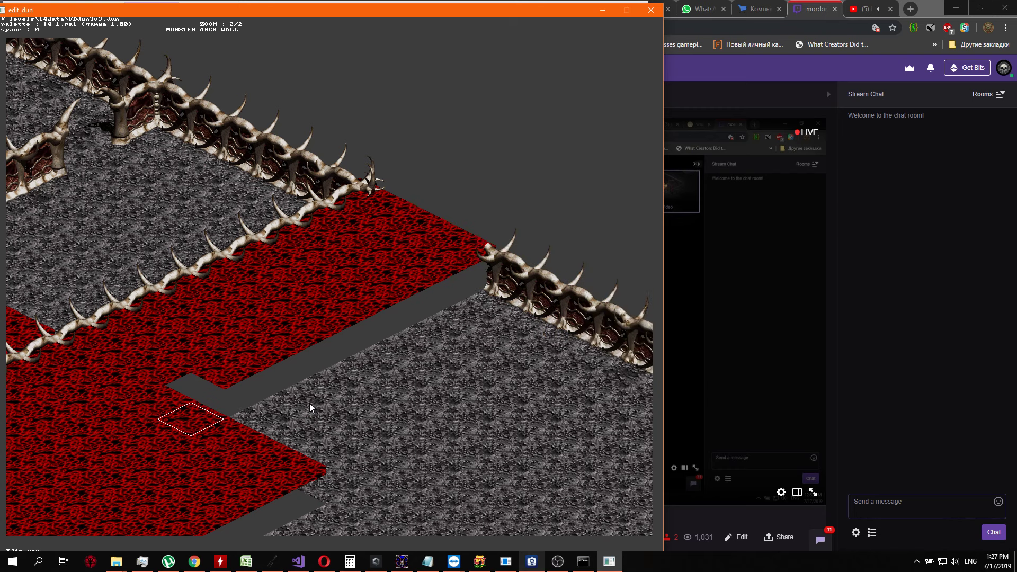
{"action": "key", "text": "Return"}
{"action": "key", "text": "Left"}
{"action": "key", "text": "Left"}
Begin a fourth row at the large red area, turning two tiles southeast of the third row into red floor
{"action": "key", "text": "Return"}
{"action": "key", "text": "Page_Down"}
{"action": "key", "text": "Page_Down"}
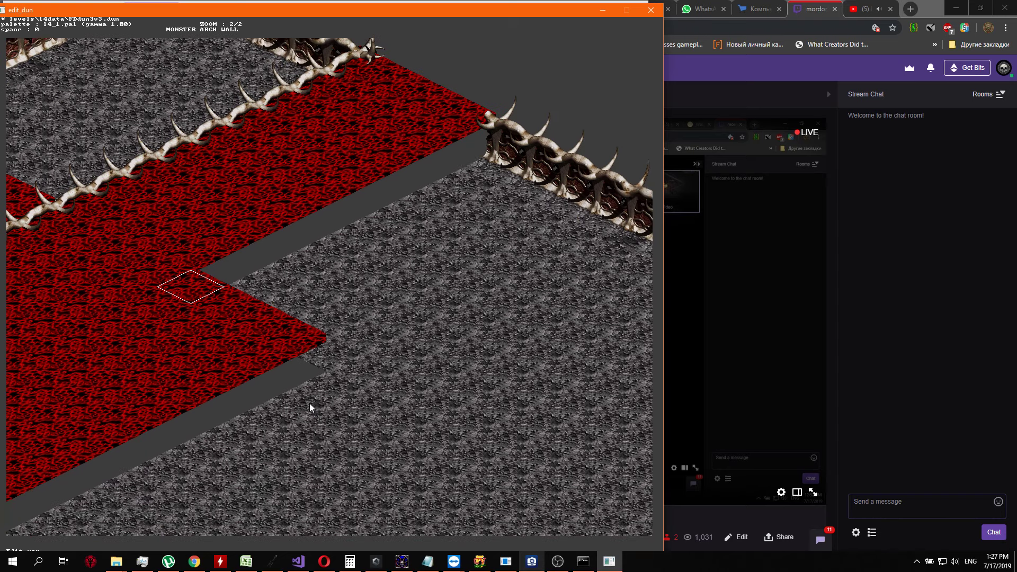
{"action": "key", "text": "Right"}
{"action": "key", "text": "Return"}
{"action": "key", "text": "Down"}
{"action": "key", "text": "Down"}
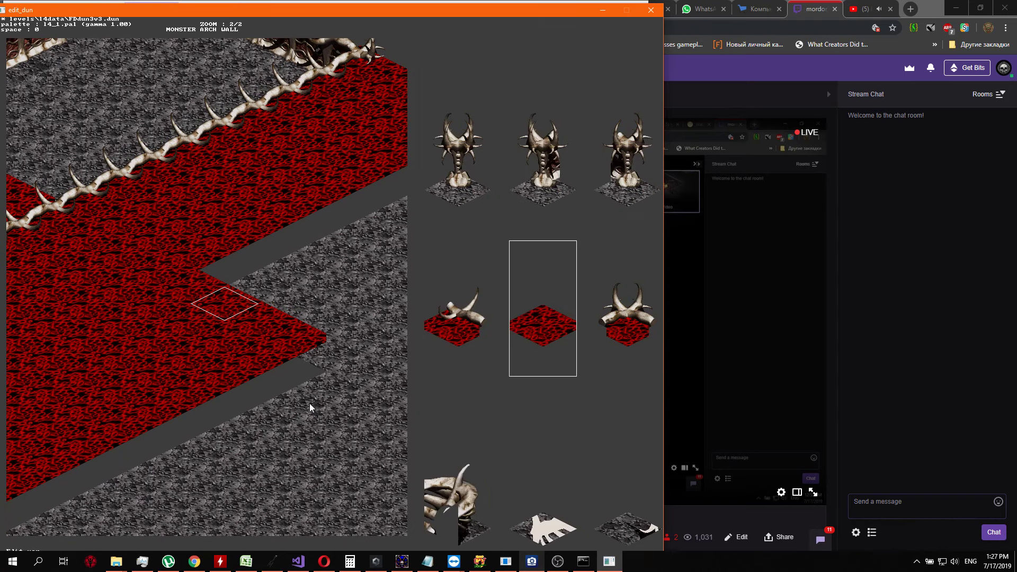
{"action": "key", "text": "Return"}
{"action": "key", "text": "Up"}
{"action": "key", "text": "Return"}
Extend the fourth row northeast by turning its third and fourth grey tiles into red floor
{"action": "key", "text": "Down"}
{"action": "key", "text": "Down"}
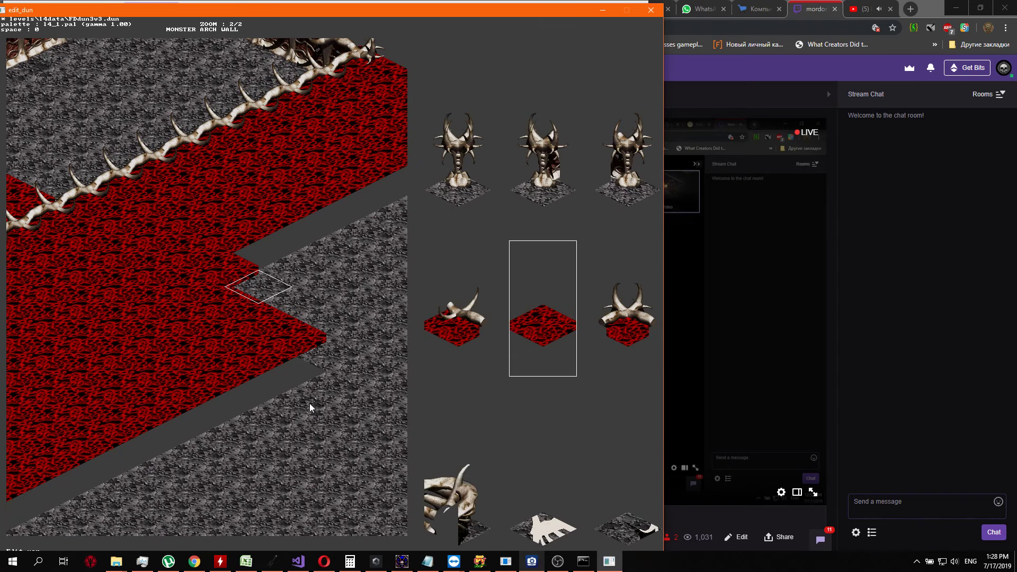
{"action": "key", "text": "Return"}
{"action": "key", "text": "Up"}
{"action": "key", "text": "Return"}
{"action": "key", "text": "Down"}
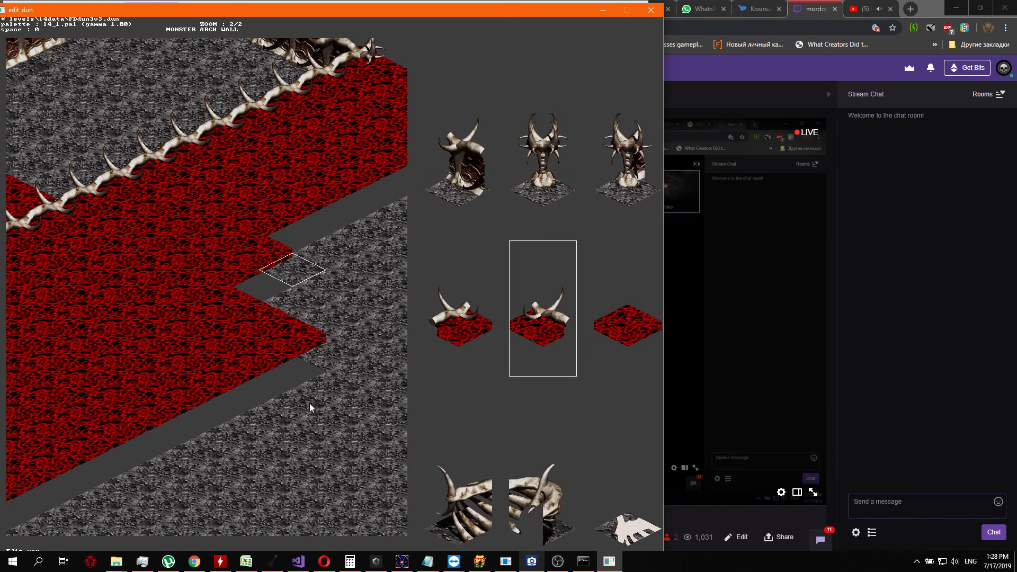
{"action": "key", "text": "Return"}
{"action": "key", "text": "Up"}
Turn the fifth and sixth grey tiles of the fourth row into red floor, continuing northeast
{"action": "key", "text": "Return"}
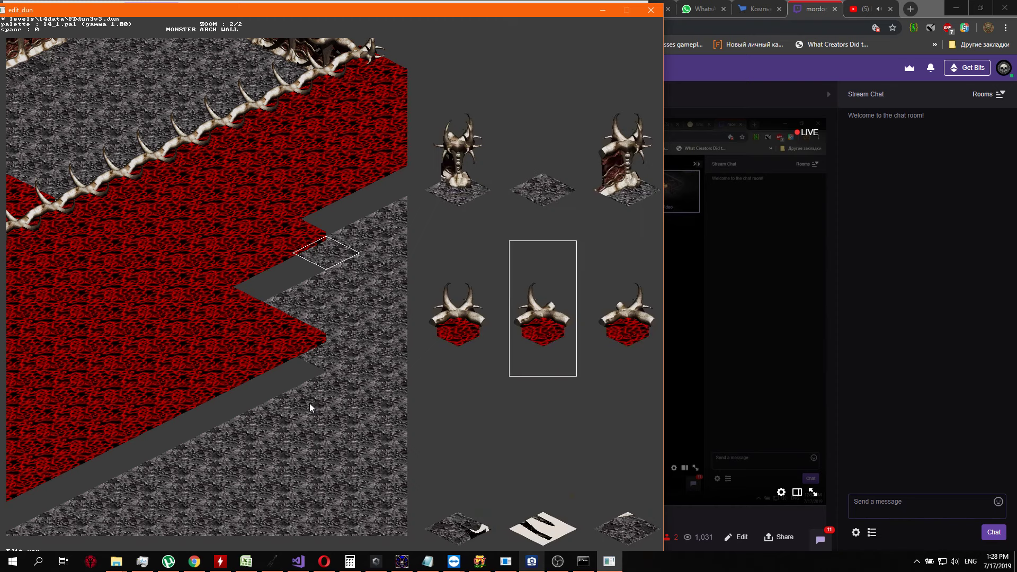
{"action": "key", "text": "Down"}
{"action": "key", "text": "Return"}
{"action": "key", "text": "Up"}
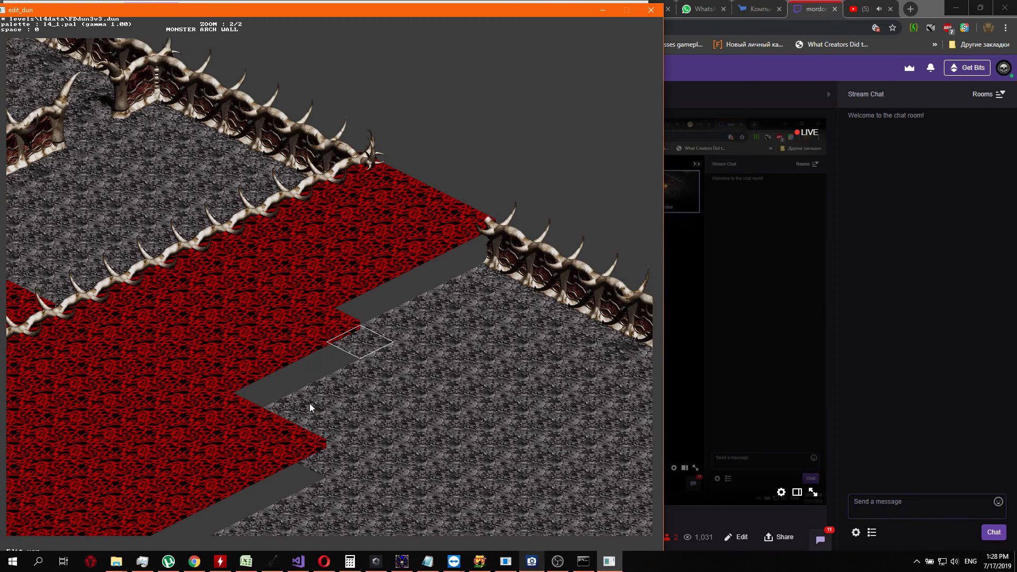
{"action": "key", "text": "Return"}
{"action": "key", "text": "Down"}
Replace the seventh grey tile of the fourth row with red floor
{"action": "key", "text": "Return"}
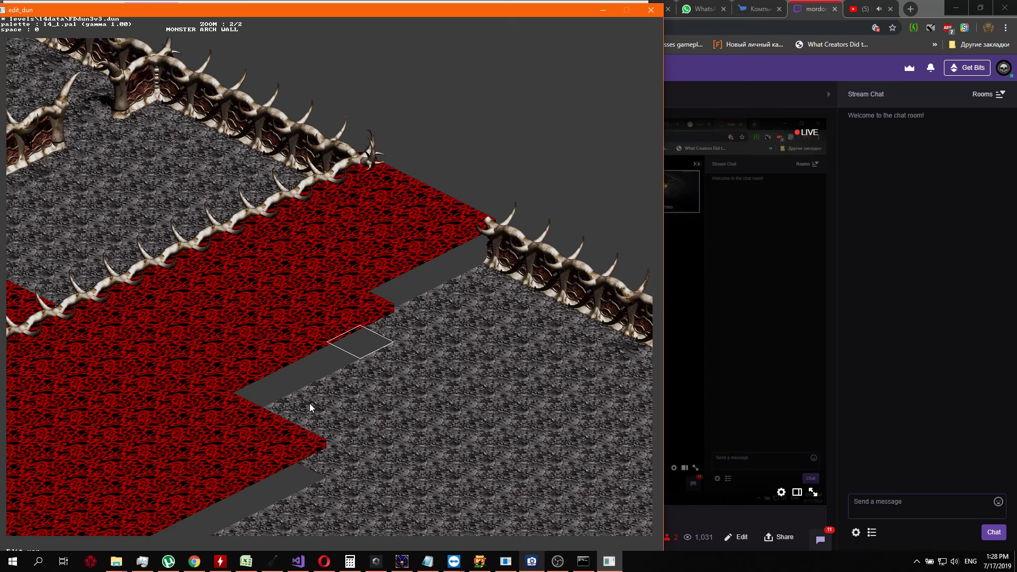
{"action": "key", "text": "Up"}
{"action": "key", "text": "Return"}
{"action": "key", "text": "Down"}
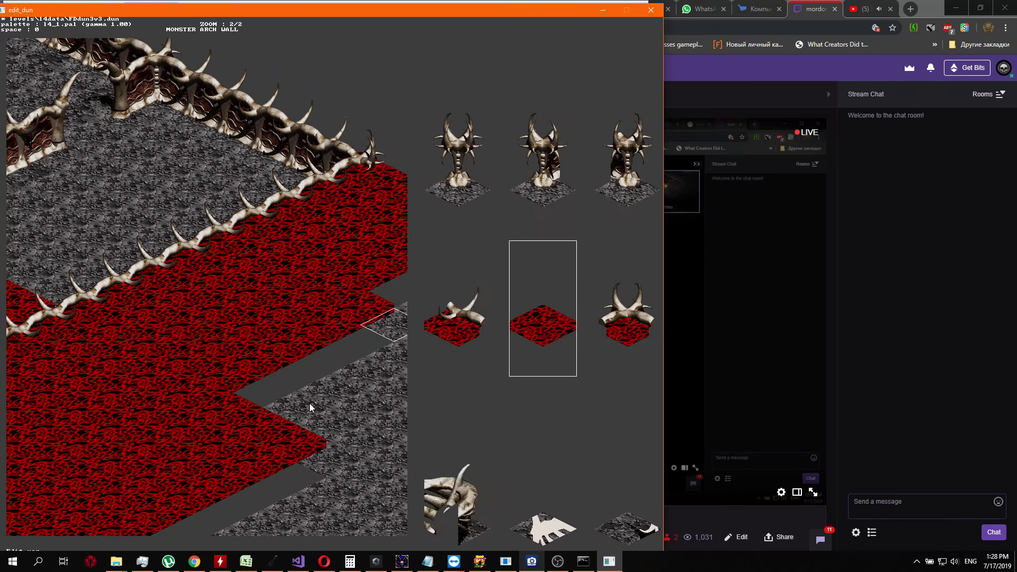
{"action": "key", "text": "Return"}
{"action": "key", "text": "Up"}
{"action": "key", "text": "Return"}
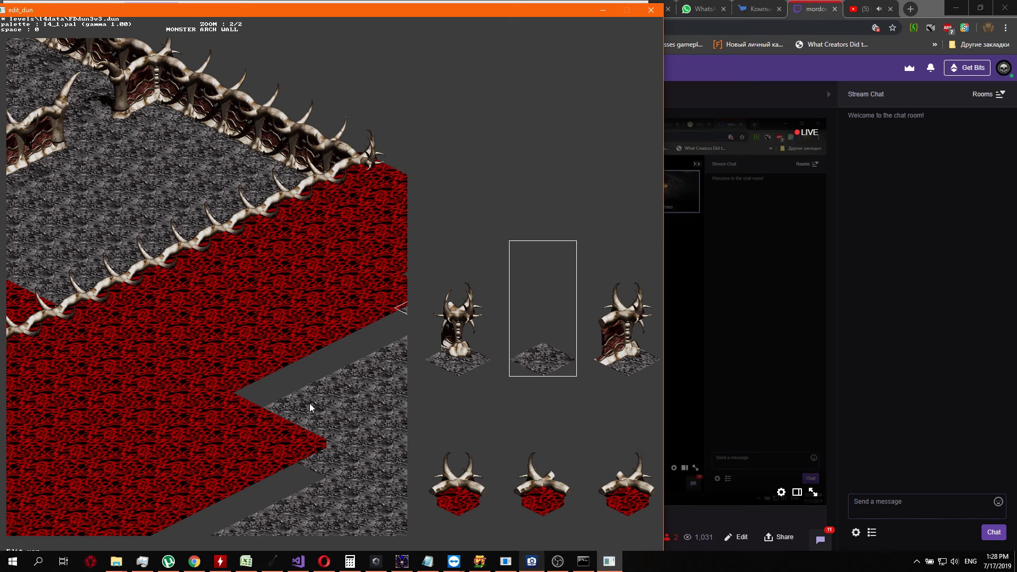
Replace the next grey tile of the fourth row with red floor, approaching the bone wall
{"action": "key", "text": "Down"}
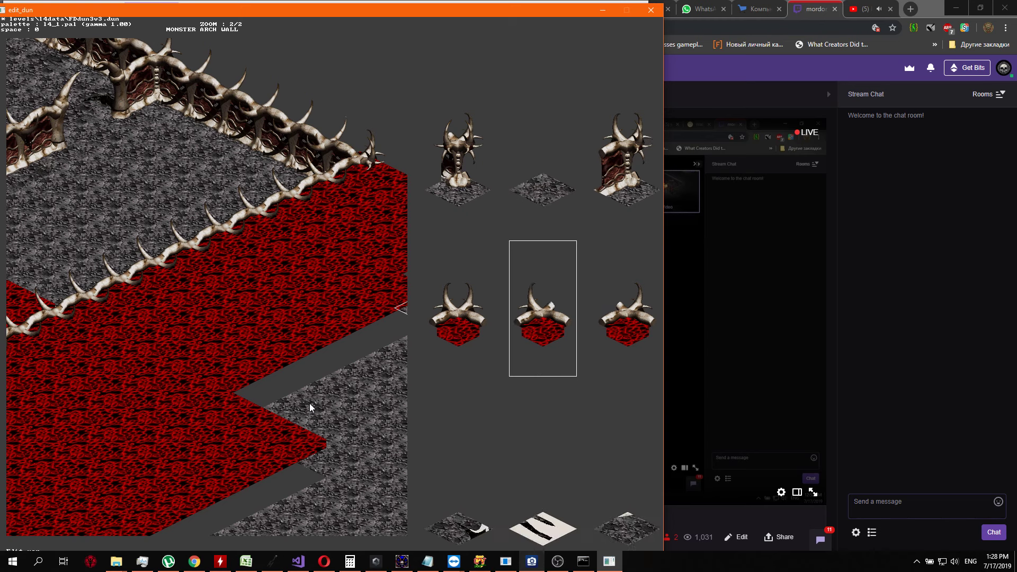
{"action": "key", "text": "Right"}
{"action": "key", "text": "Right"}
{"action": "key", "text": "Right"}
{"action": "key", "text": "Return"}
{"action": "key", "text": "Up"}
{"action": "key", "text": "Return"}
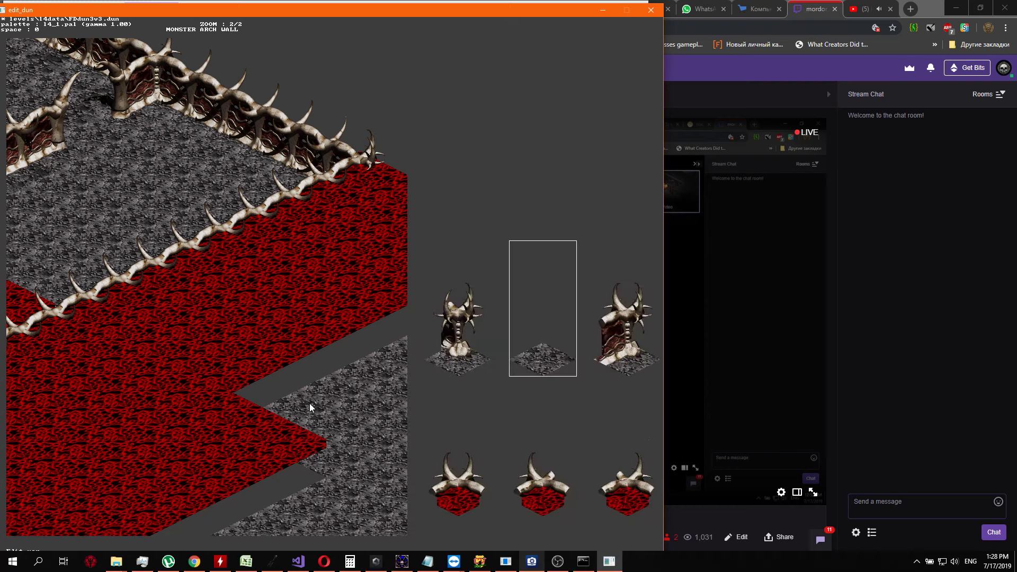
Close the fourth row by replacing the end segment of the bone wall with red floor
{"action": "key", "text": "Down"}
{"action": "key", "text": "Left"}
{"action": "key", "text": "Return"}
{"action": "key", "text": "Return"}
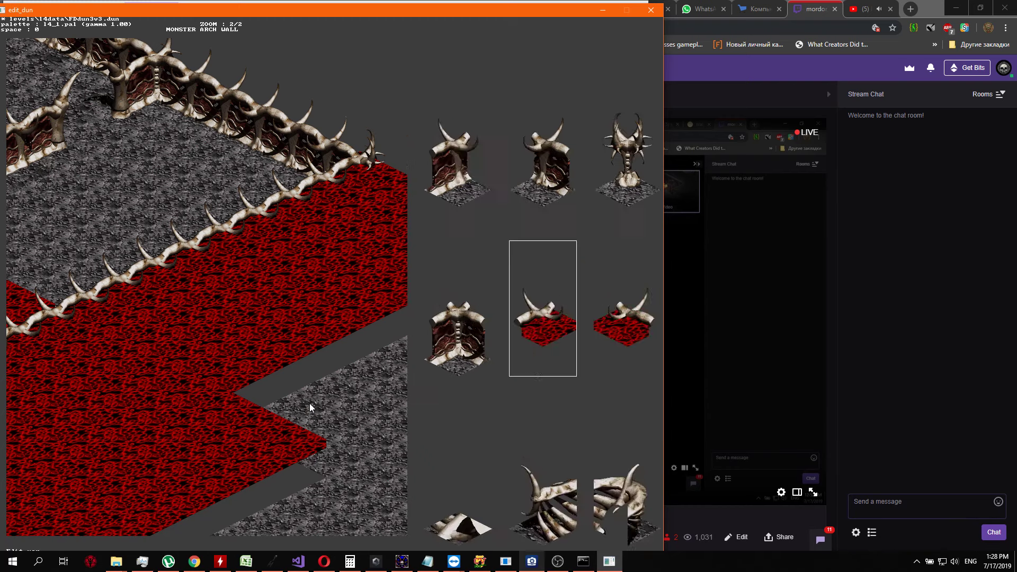
{"action": "key", "text": "Left"}
{"action": "key", "text": "Left"}
{"action": "key", "text": "Right"}
{"action": "key", "text": "Right"}
Begin a fifth row at the bone wall by swapping the wall's new end segment for red floor
{"action": "key", "text": "Right"}
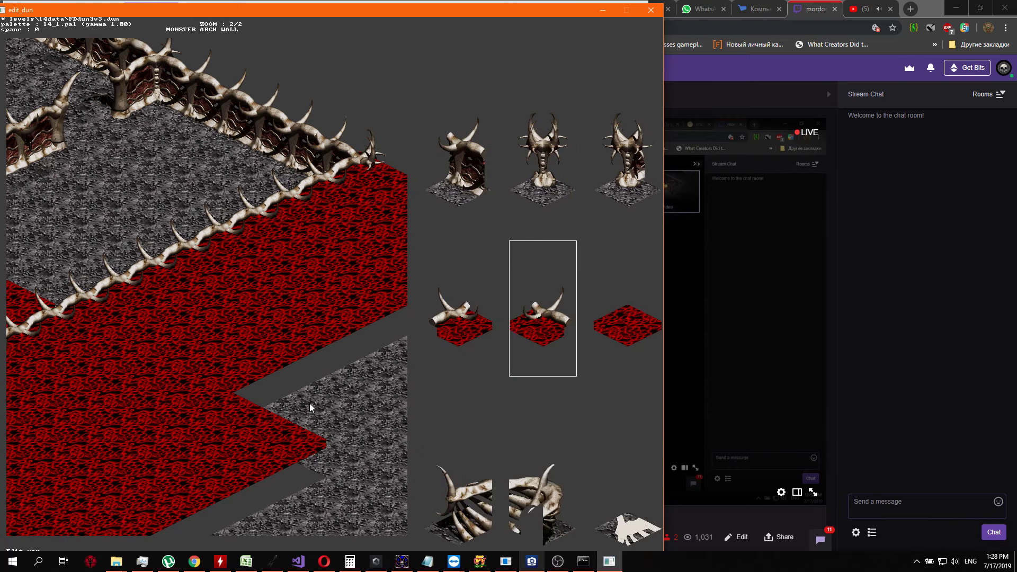
{"action": "key", "text": "Right"}
{"action": "key", "text": "Return"}
{"action": "key", "text": "Right"}
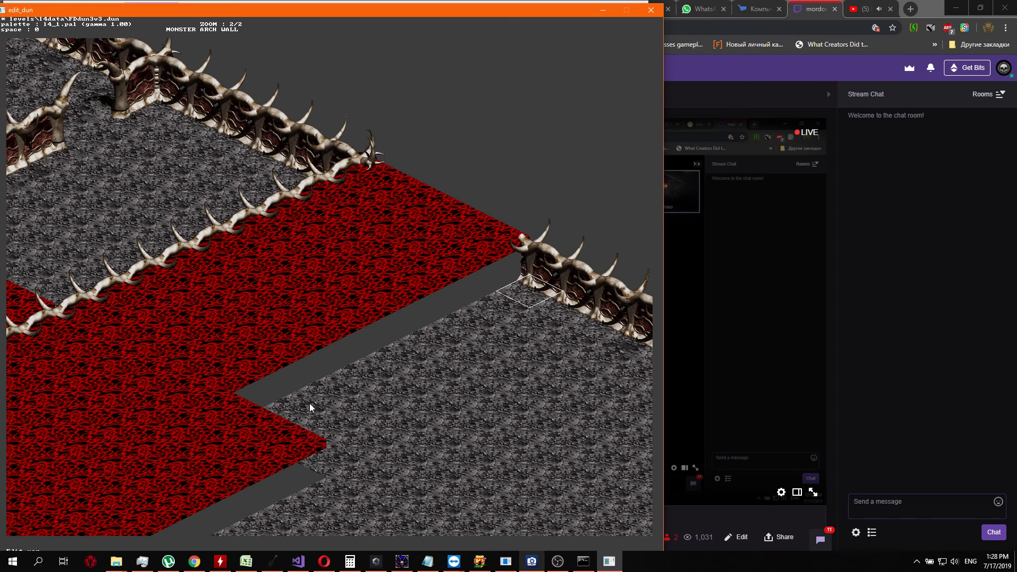
{"action": "key", "text": "Return"}
{"action": "key", "text": "Down"}
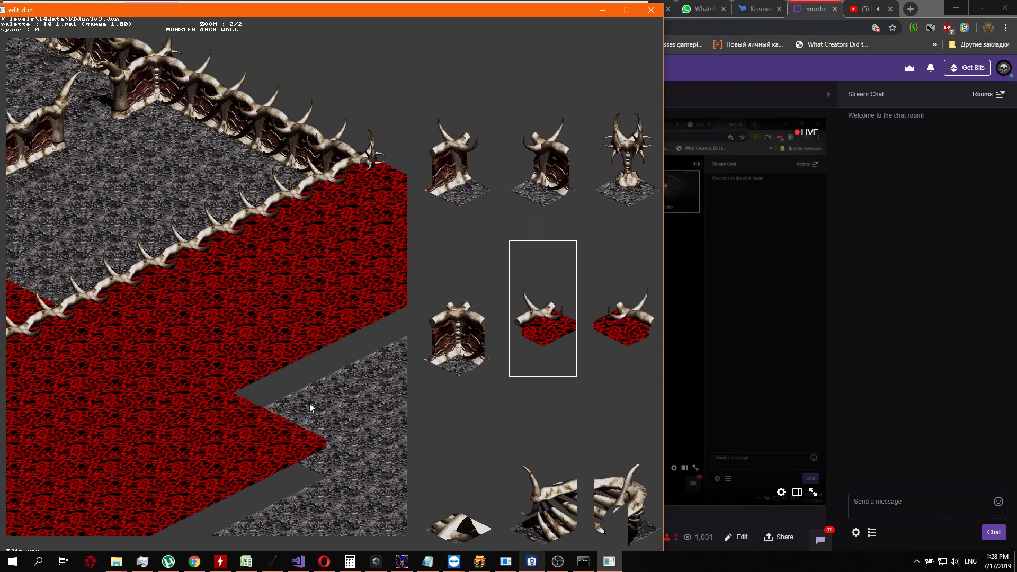
{"action": "key", "text": "Left"}
{"action": "key", "text": "Right"}
{"action": "key", "text": "Right"}
{"action": "key", "text": "Right"}
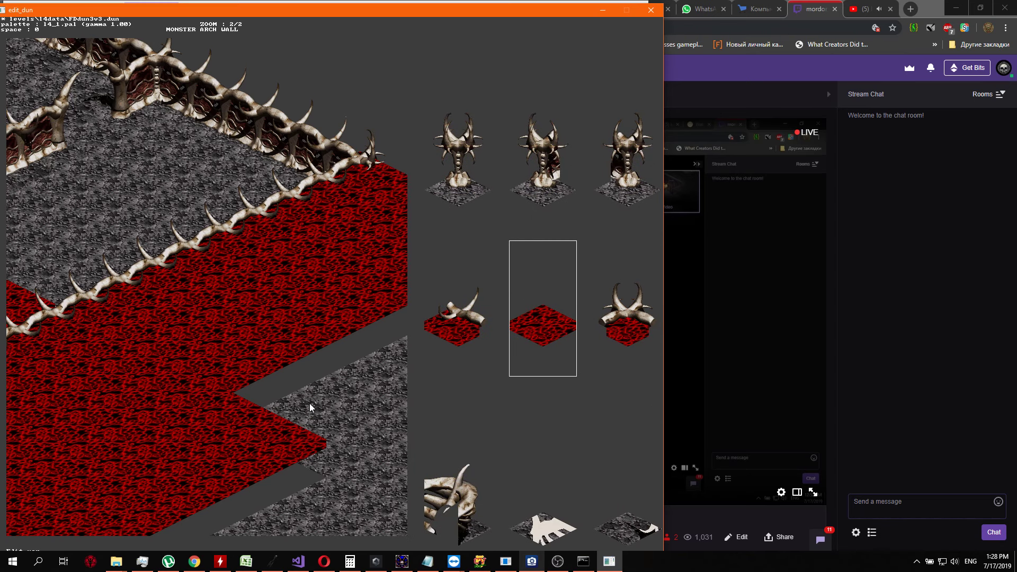
{"action": "key", "text": "Return"}
Turn the second tile of the fifth row, southwest of the bone wall, into red floor
{"action": "key", "text": "Down"}
{"action": "key", "text": "Return"}
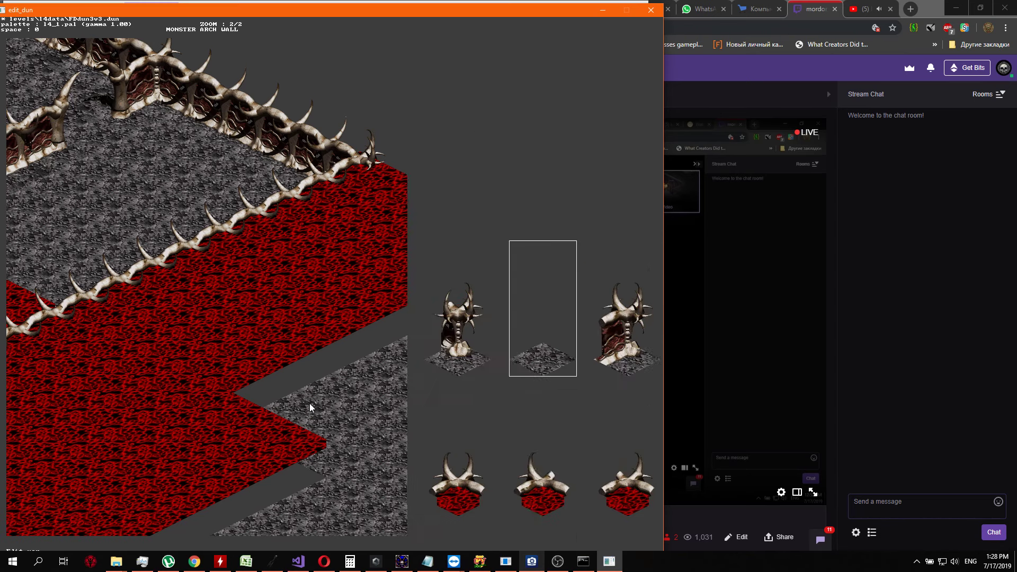
{"action": "key", "text": "Down"}
{"action": "key", "text": "Right"}
{"action": "key", "text": "Right"}
{"action": "key", "text": "Return"}
Extend the fifth row southwest by turning its third and fourth grey tiles into red floor
{"action": "key", "text": "Down"}
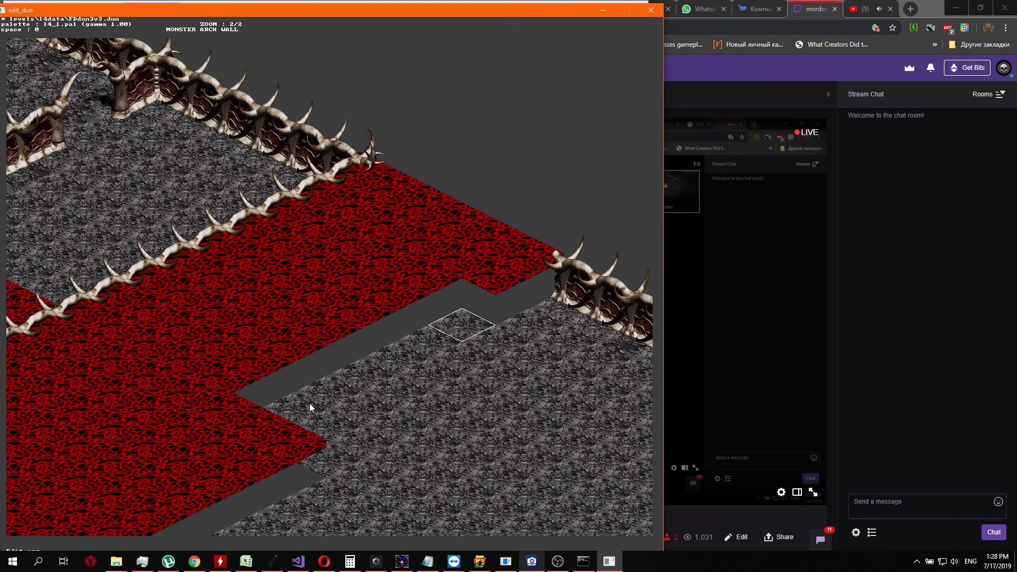
{"action": "key", "text": "Return"}
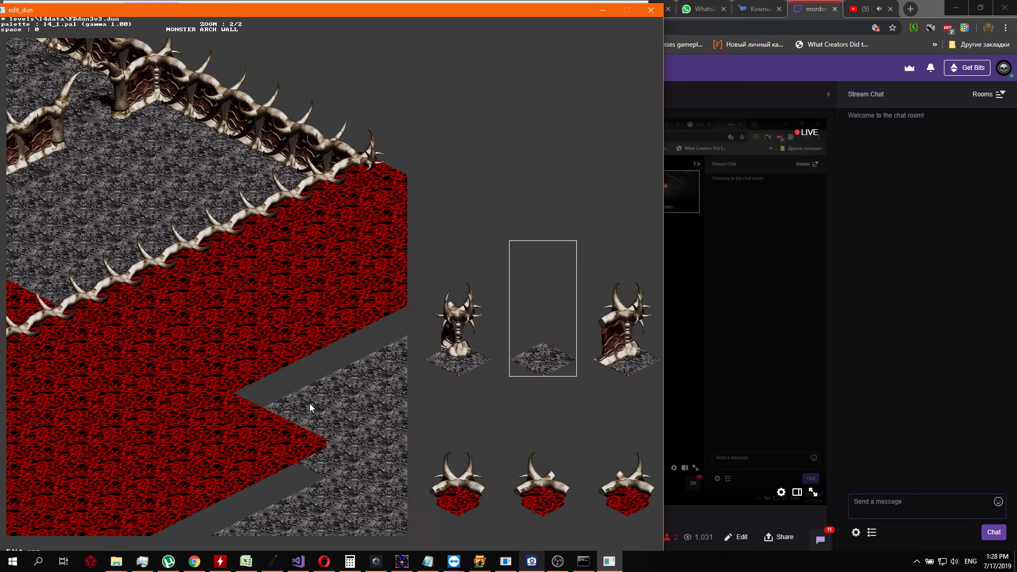
{"action": "key", "text": "Down"}
{"action": "key", "text": "Return"}
{"action": "key", "text": "Down"}
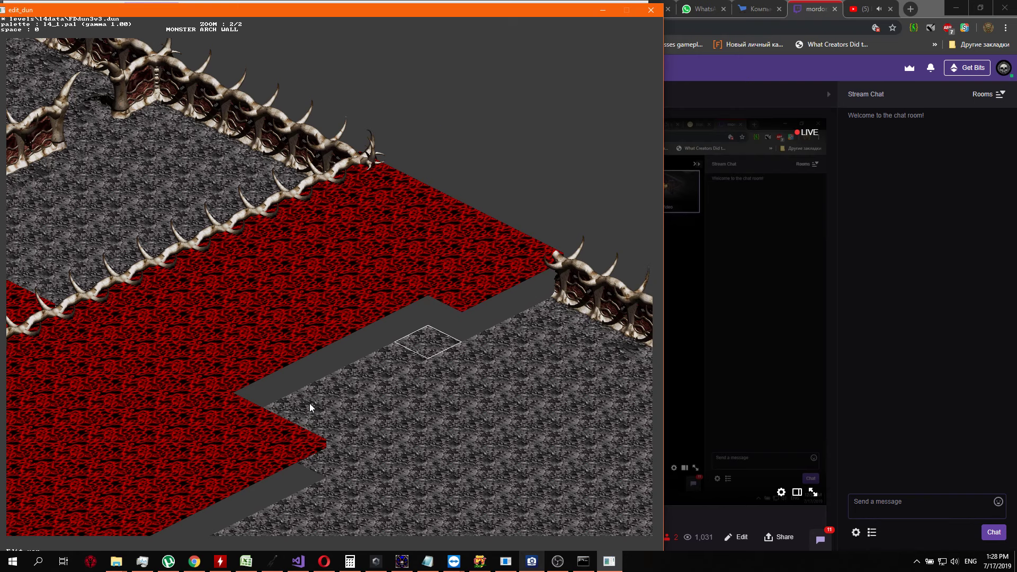
{"action": "key", "text": "Return"}
{"action": "key", "text": "Left"}
Turn the fifth and sixth grey tiles of the fifth row into red floor, continuing southwest
{"action": "key", "text": "Left"}
{"action": "key", "text": "Return"}
{"action": "key", "text": "Down"}
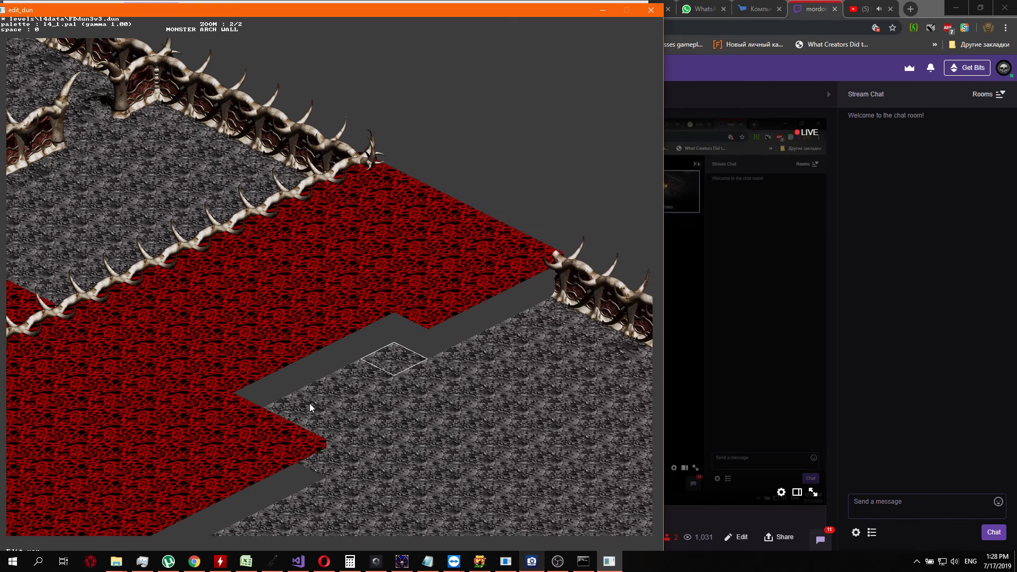
{"action": "key", "text": "Return"}
{"action": "key", "text": "Left"}
{"action": "key", "text": "Return"}
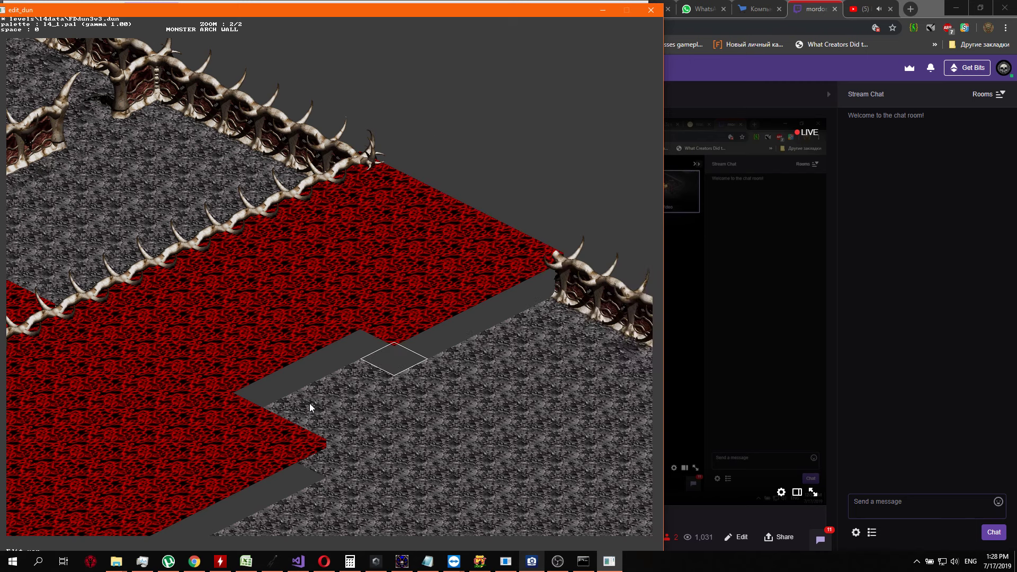
{"action": "key", "text": "Down"}
{"action": "key", "text": "Return"}
{"action": "key", "text": "Left"}
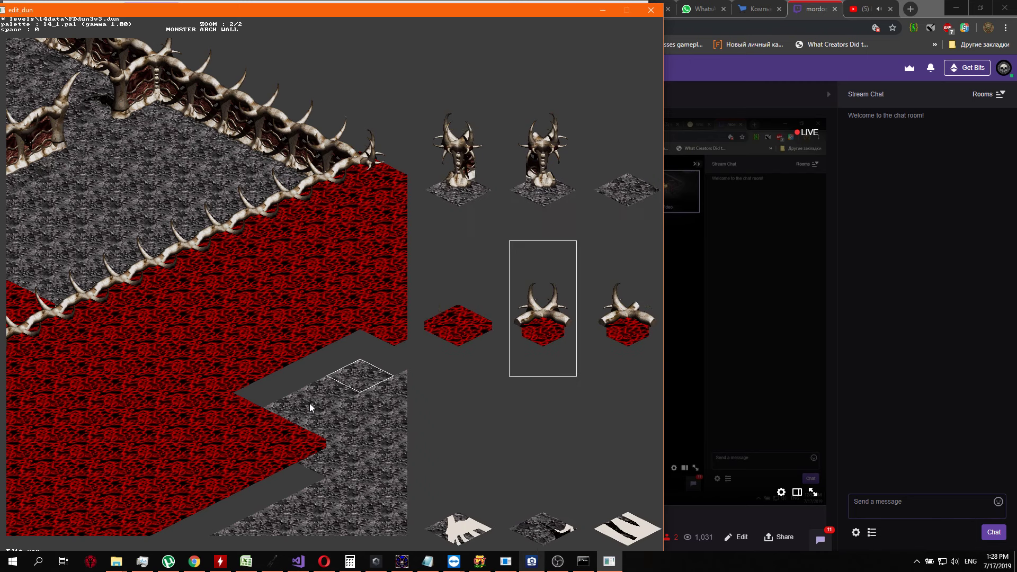
{"action": "key", "text": "Left"}
{"action": "key", "text": "Return"}
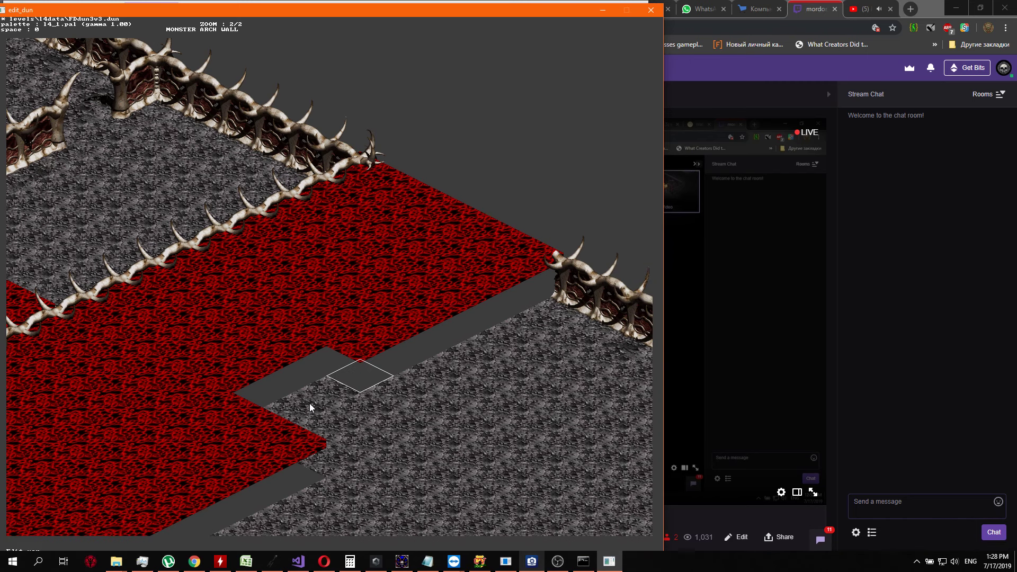
Replace the seventh and eighth grey tiles of the fifth row with red floor
{"action": "key", "text": "Return"}
{"action": "key", "text": "Return"}
{"action": "key", "text": "Down"}
{"action": "key", "text": "Return"}
{"action": "key", "text": "Down"}
{"action": "key", "text": "Left"}
{"action": "key", "text": "Left"}
{"action": "key", "text": "Return"}
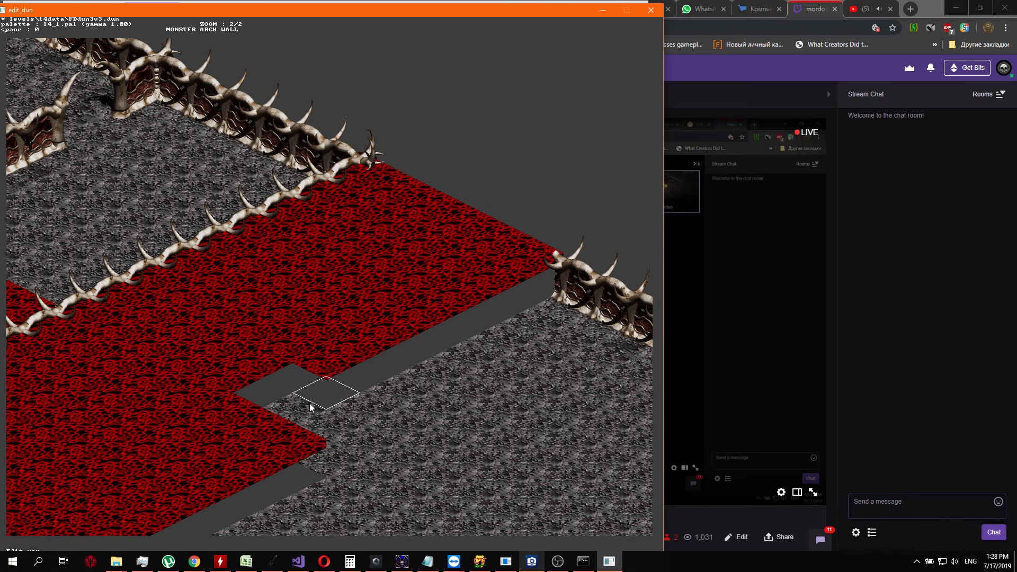
{"action": "key", "text": "Return"}
{"action": "key", "text": "Down"}
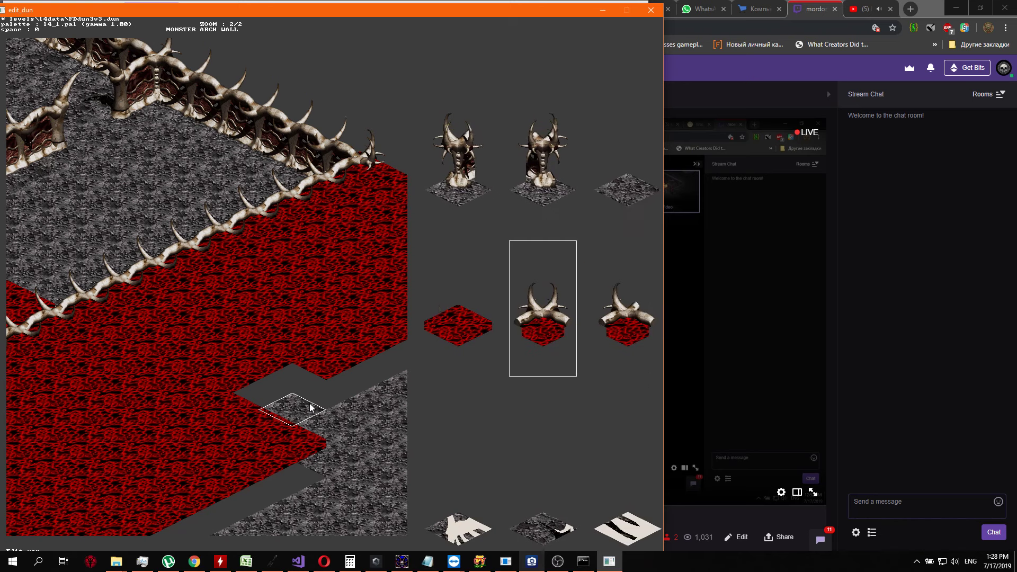
{"action": "key", "text": "Left"}
{"action": "key", "text": "Return"}
Close the fifth row with a red floor tile where it meets the large red area
{"action": "key", "text": "Down"}
{"action": "key", "text": "Return"}
{"action": "key", "text": "Down"}
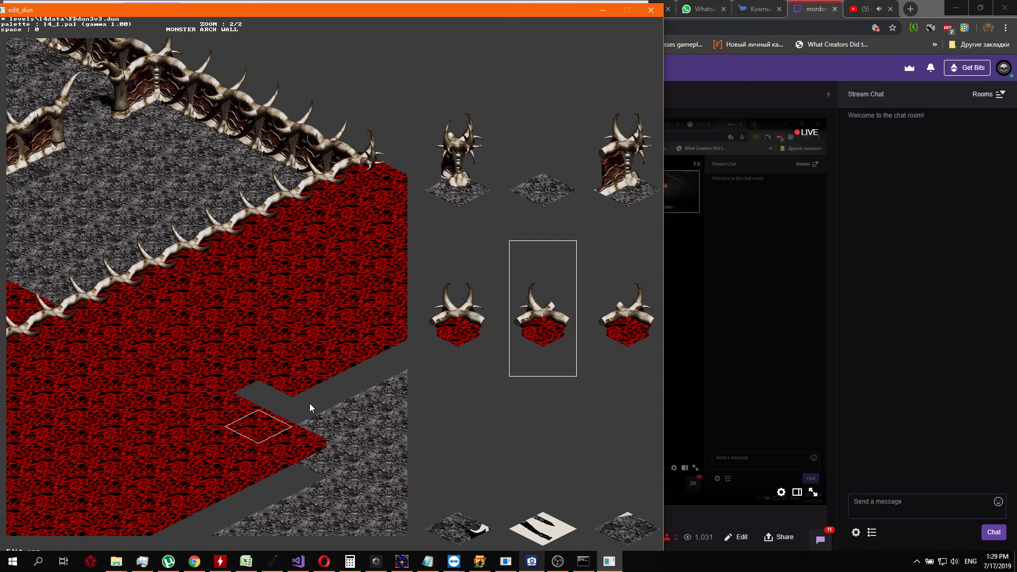
{"action": "key", "text": "Down"}
{"action": "key", "text": "Return"}
Begin a sixth row at the large red area, turning two grey tiles southeast of the fifth row into red floor
{"action": "key", "text": "Right"}
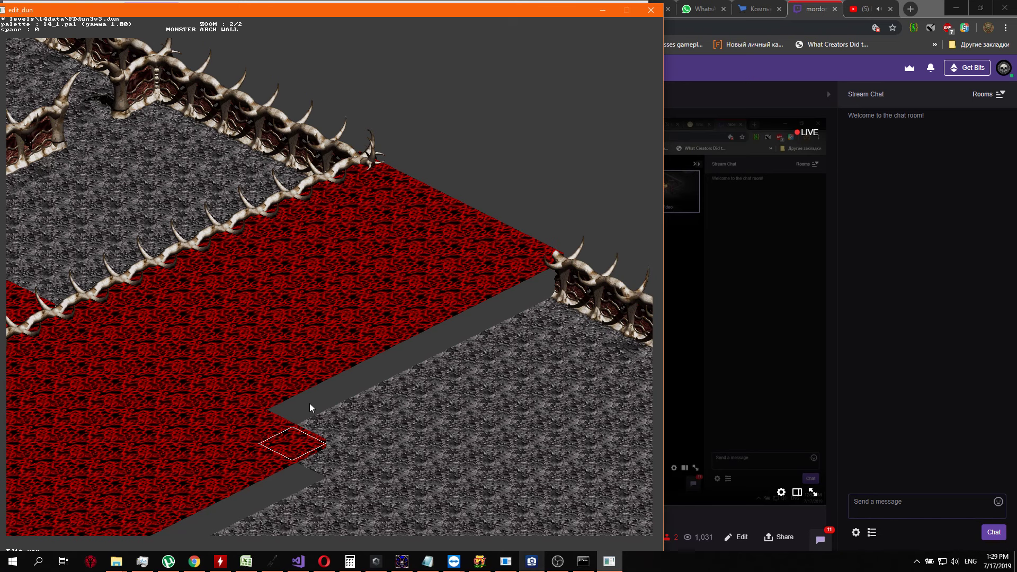
{"action": "key", "text": "Return"}
{"action": "key", "text": "Down"}
{"action": "key", "text": "Left"}
{"action": "key", "text": "Left"}
{"action": "key", "text": "Left"}
{"action": "key", "text": "Right"}
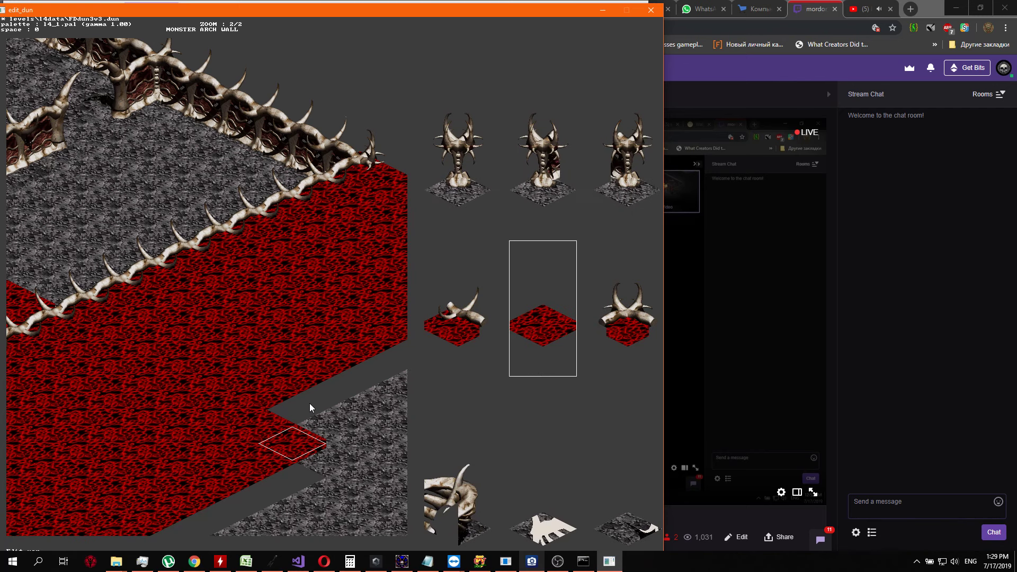
{"action": "key", "text": "Return"}
{"action": "key", "text": "Up"}
{"action": "key", "text": "Return"}
{"action": "key", "text": "Down"}
{"action": "key", "text": "Left"}
{"action": "key", "text": "Left"}
{"action": "key", "text": "Return"}
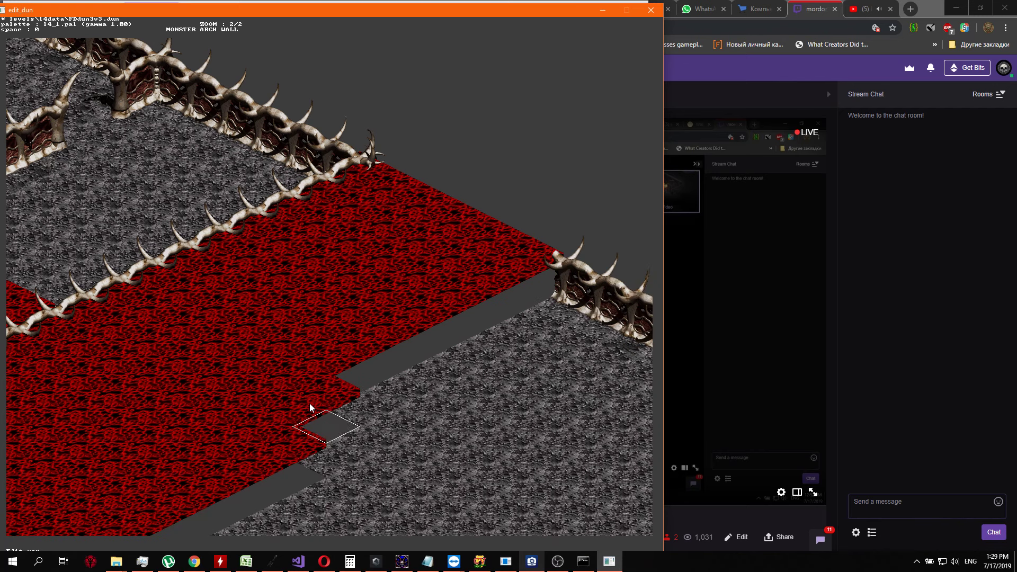
Extend the sixth row northeast by replacing its third and fourth grey tiles with red floor
{"action": "key", "text": "Up"}
{"action": "key", "text": "Return"}
{"action": "key", "text": "Down"}
{"action": "key", "text": "Return"}
{"action": "key", "text": "Up"}
{"action": "key", "text": "Return"}
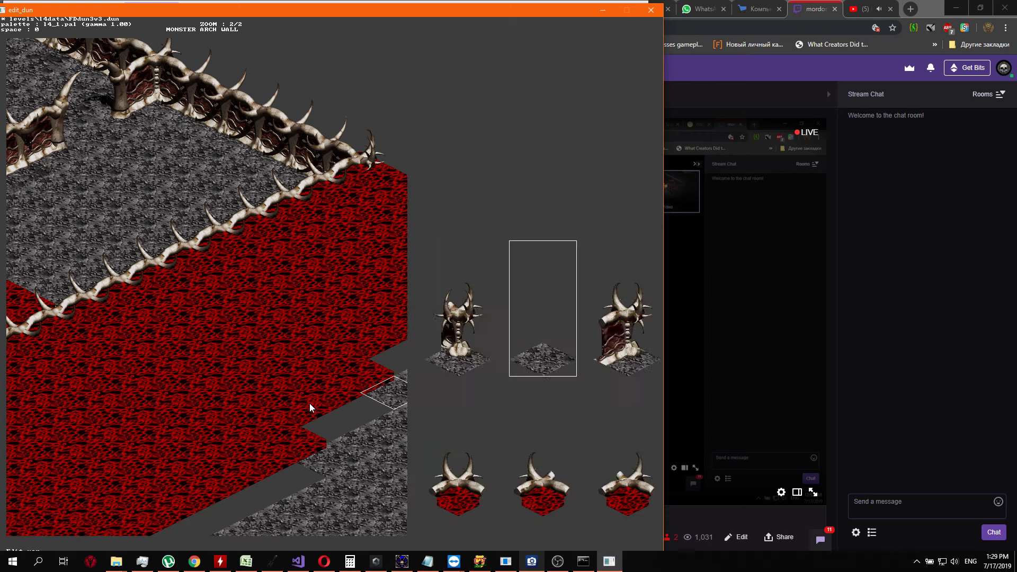
{"action": "key", "text": "Down"}
{"action": "key", "text": "Return"}
Set the fifth tile of the sixth row to red floor, replacing the horned bone tile placed there
{"action": "key", "text": "Return"}
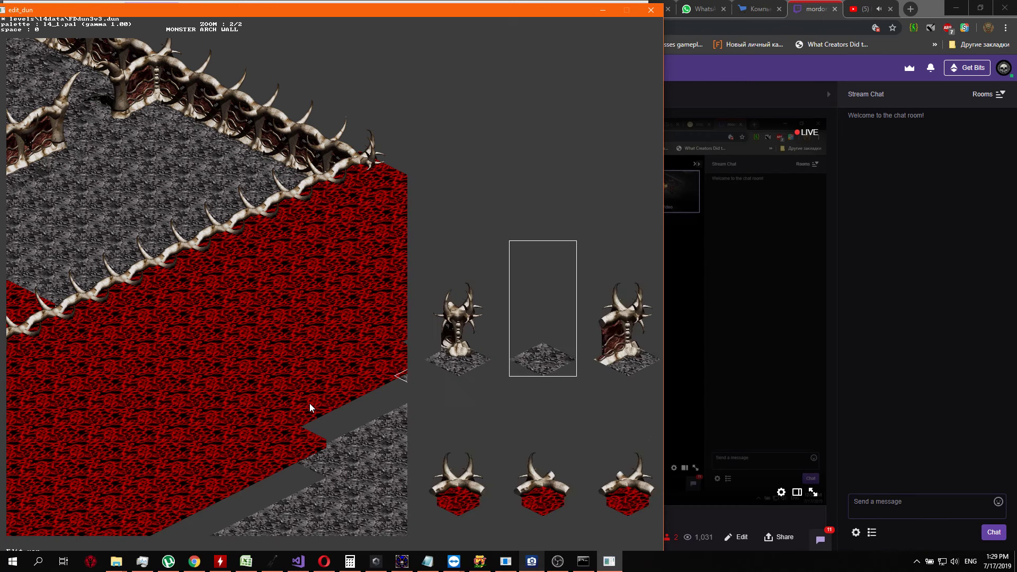
{"action": "key", "text": "Down"}
{"action": "key", "text": "Return"}
{"action": "key", "text": "Return"}
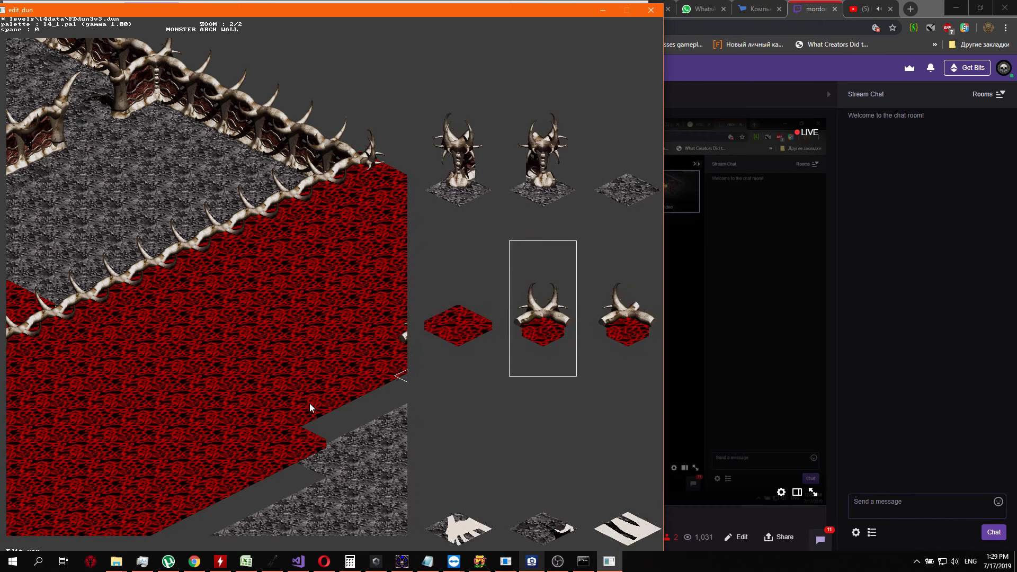
{"action": "key", "text": "Return"}
{"action": "key", "text": "Up"}
{"action": "key", "text": "Return"}
{"action": "key", "text": "Left"}
{"action": "key", "text": "Left"}
{"action": "key", "text": "Return"}
Fill the rest of the sixth row with red floor up to the bone wall
{"action": "key", "text": "Return"}
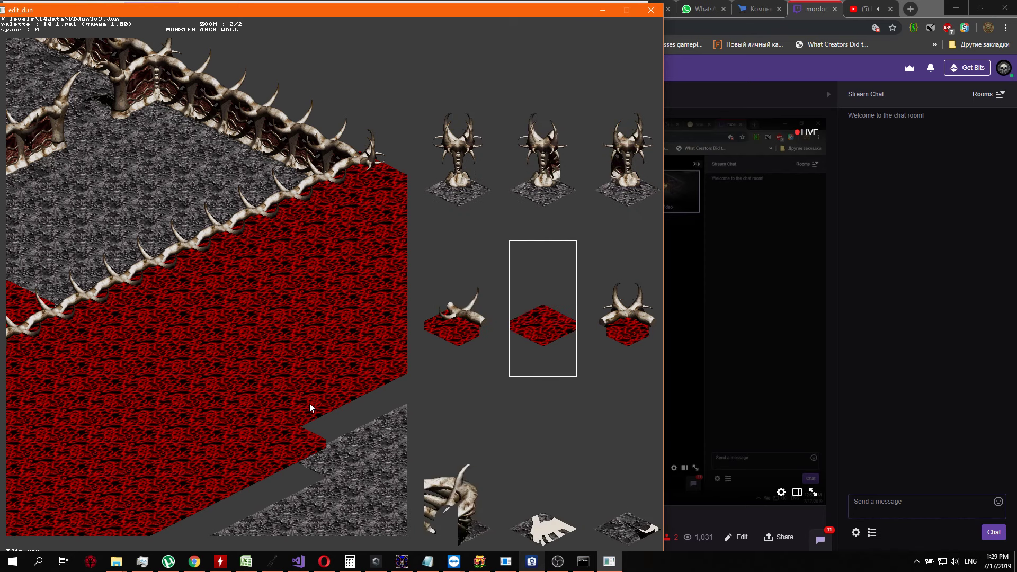
{"action": "key", "text": "Return"}
Replace the end segment of the bone wall at the sixth row with red floor
{"action": "key", "text": "Return"}
{"action": "key", "text": "Left"}
{"action": "key", "text": "Return"}
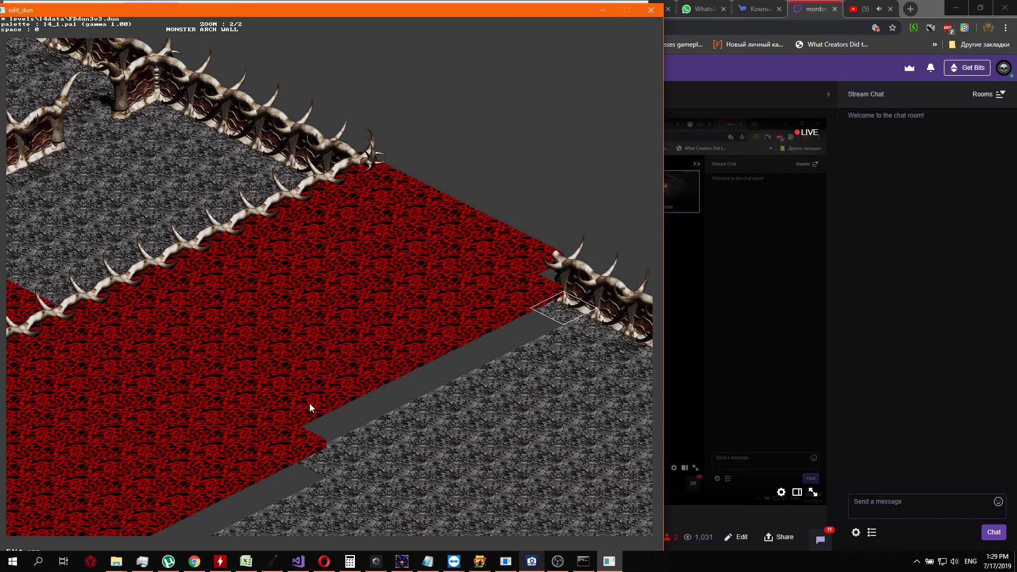
{"action": "key", "text": "Up"}
{"action": "key", "text": "Return"}
{"action": "key", "text": "Down"}
{"action": "key", "text": "Left"}
{"action": "key", "text": "Left"}
{"action": "key", "text": "Right"}
{"action": "key", "text": "Right"}
{"action": "key", "text": "Right"}
{"action": "key", "text": "Right"}
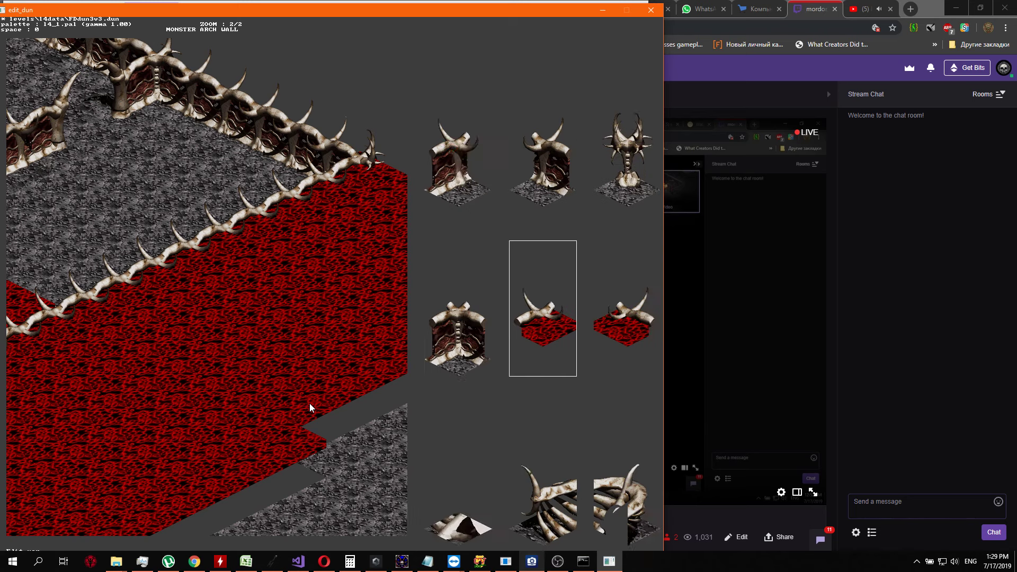
{"action": "key", "text": "Return"}
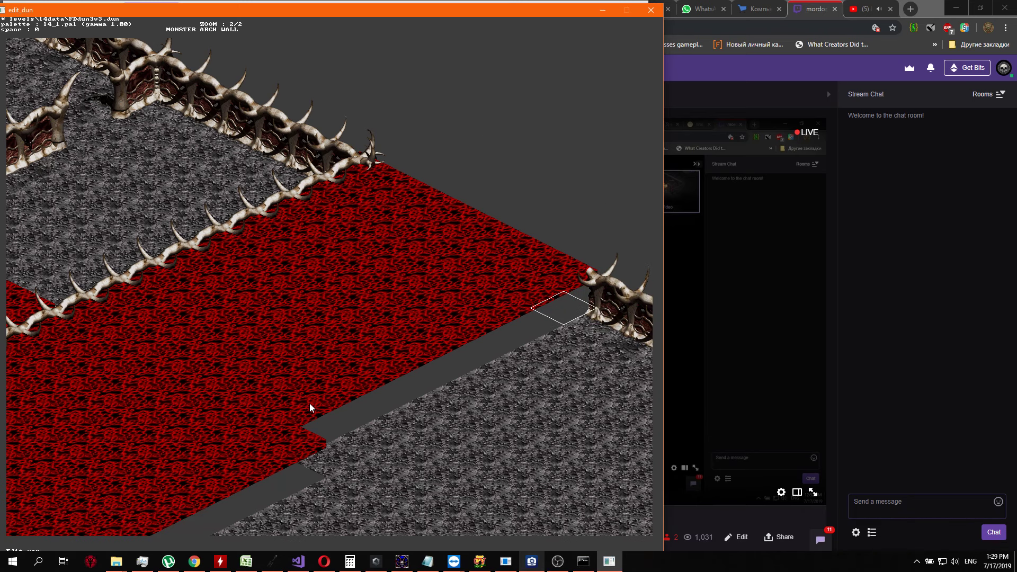
{"action": "key", "text": "Return"}
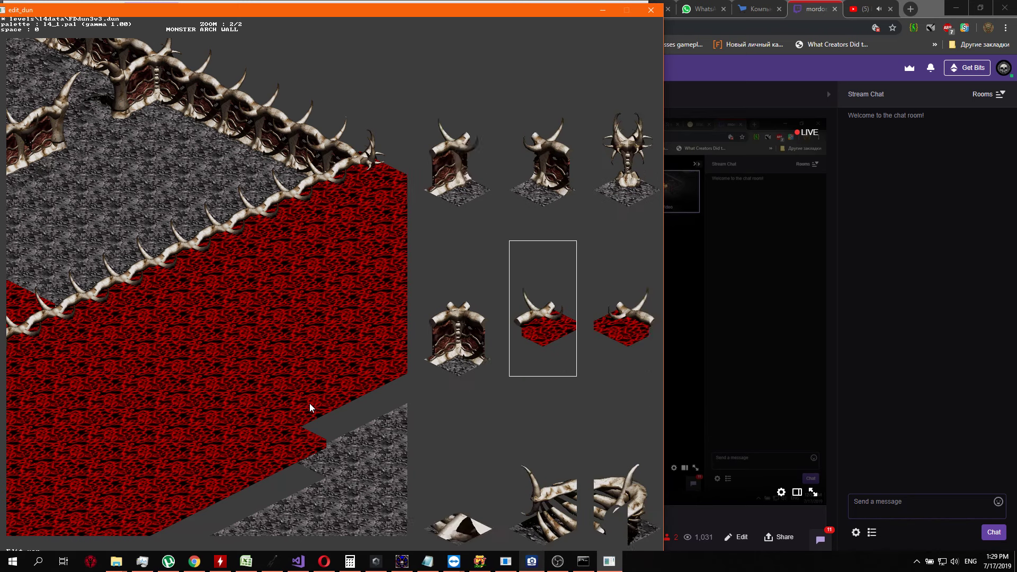
Replace grey tiles at the northeastern end of the row bordering the large red area with red floor, working southwest
{"action": "key", "text": "Return"}
{"action": "key", "text": "Up"}
{"action": "key", "text": "Return"}
{"action": "key", "text": "Down"}
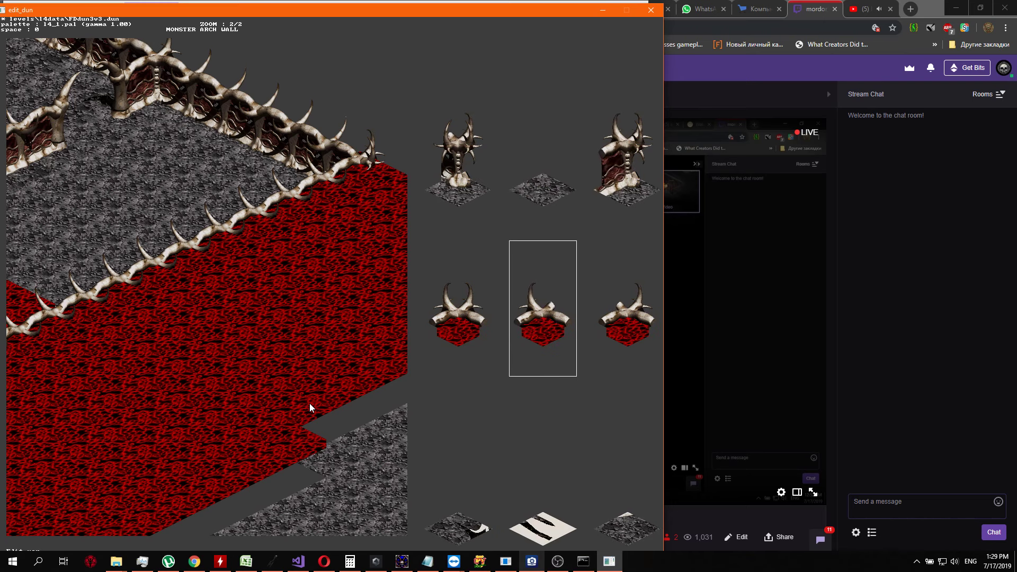
{"action": "key", "text": "Left"}
{"action": "key", "text": "Left"}
{"action": "key", "text": "Return"}
{"action": "key", "text": "Return"}
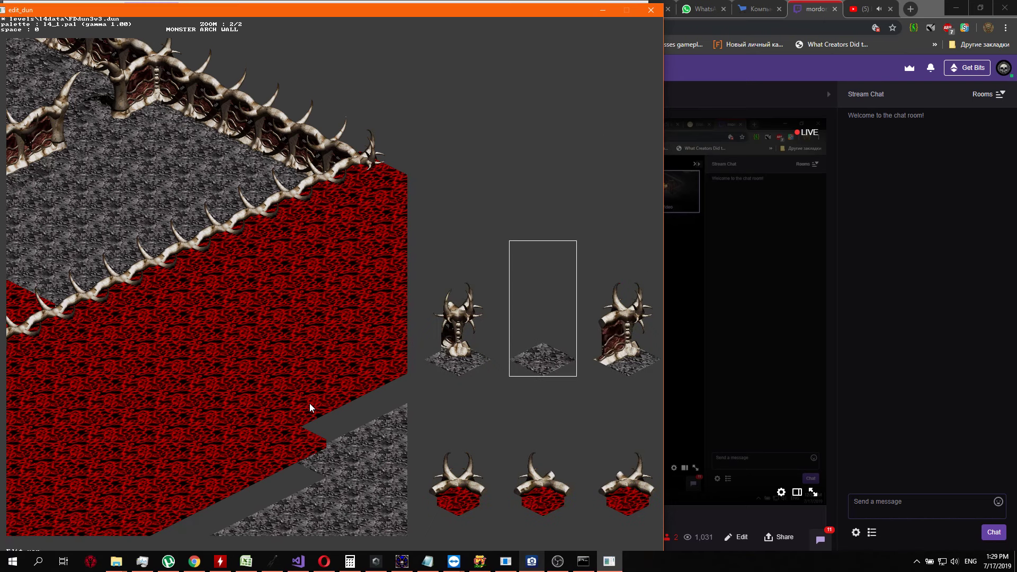
{"action": "key", "text": "Down"}
{"action": "key", "text": "Left"}
{"action": "key", "text": "Return"}
{"action": "key", "text": "Return"}
{"action": "key", "text": "Down"}
{"action": "key", "text": "Left"}
{"action": "key", "text": "Return"}
{"action": "key", "text": "Return"}
{"action": "key", "text": "Down"}
Replace the next two grey tiles in the remaining notch of that row with red floor
{"action": "key", "text": "Left"}
{"action": "key", "text": "Return"}
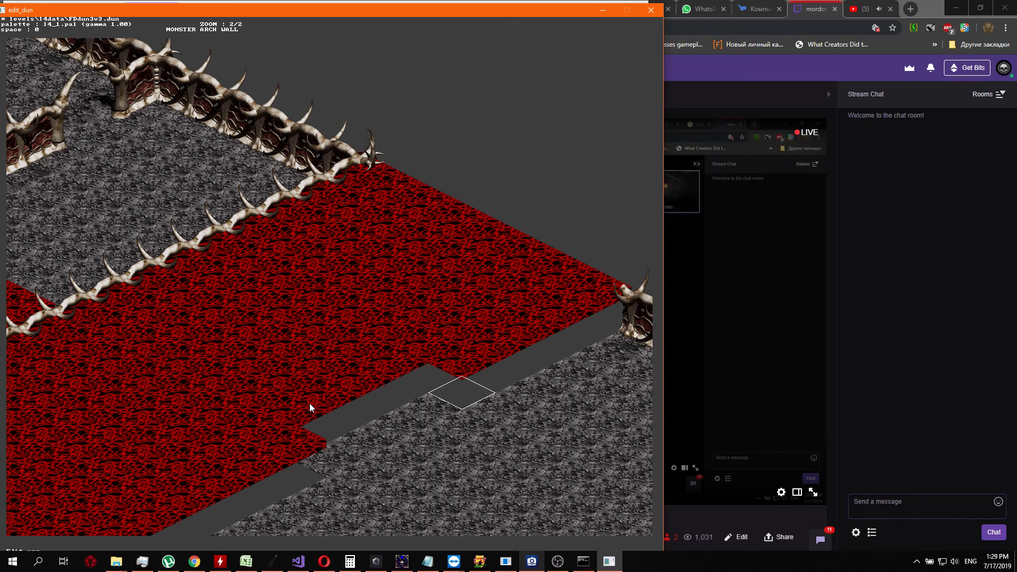
{"action": "key", "text": "s"}
{"action": "key", "text": "Down"}
{"action": "key", "text": "Return"}
{"action": "key", "text": "Down"}
{"action": "key", "text": "Left"}
{"action": "key", "text": "Left"}
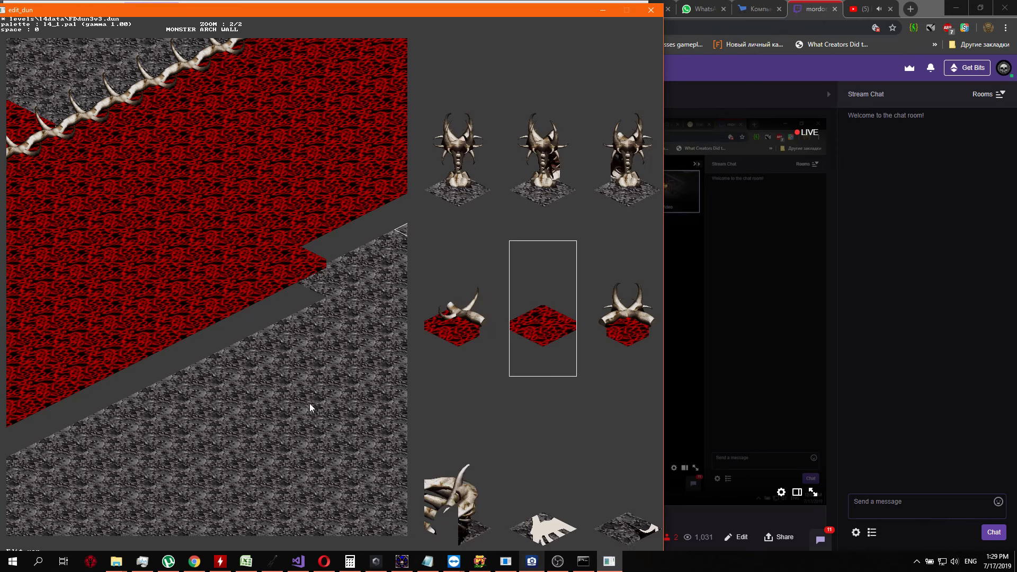
{"action": "key", "text": "Return"}
{"action": "key", "text": "Down"}
{"action": "key", "text": "Return"}
{"action": "key", "text": "Down"}
Set the last two grey tiles of the notch to red floor, closing the row's straight edge
{"action": "key", "text": "Left"}
{"action": "key", "text": "Return"}
{"action": "key", "text": "Down"}
{"action": "key", "text": "Return"}
{"action": "key", "text": "Down"}
{"action": "key", "text": "Left"}
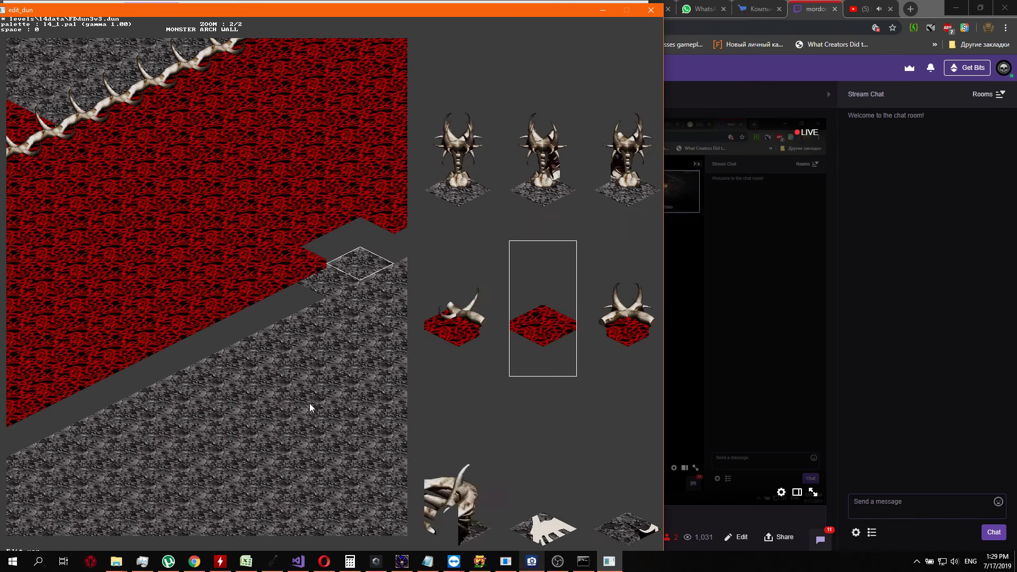
{"action": "key", "text": "Return"}
{"action": "key", "text": "Down"}
{"action": "key", "text": "Return"}
{"action": "key", "text": "Down"}
{"action": "key", "text": "Left"}
{"action": "key", "text": "Left"}
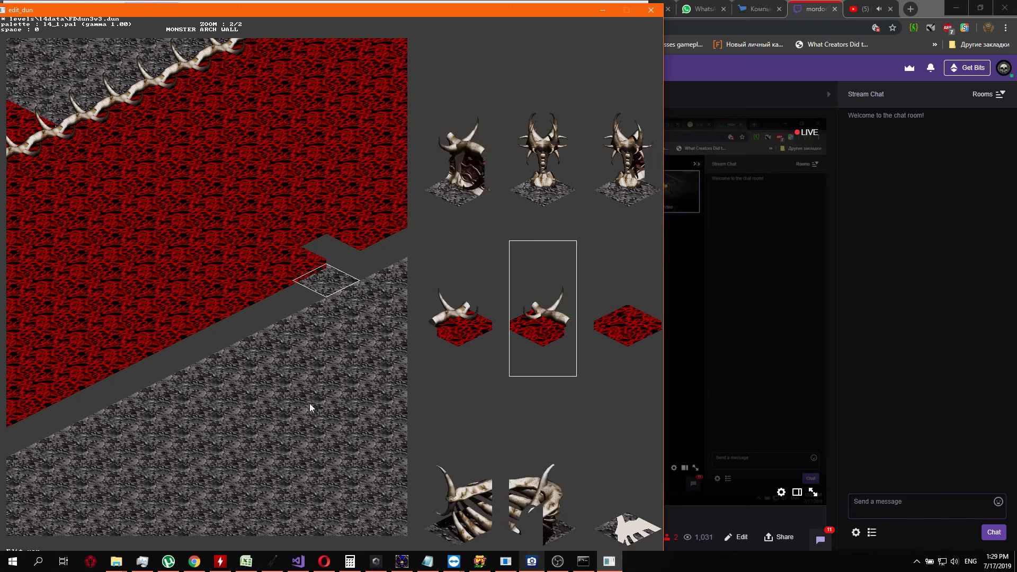
{"action": "key", "text": "Return"}
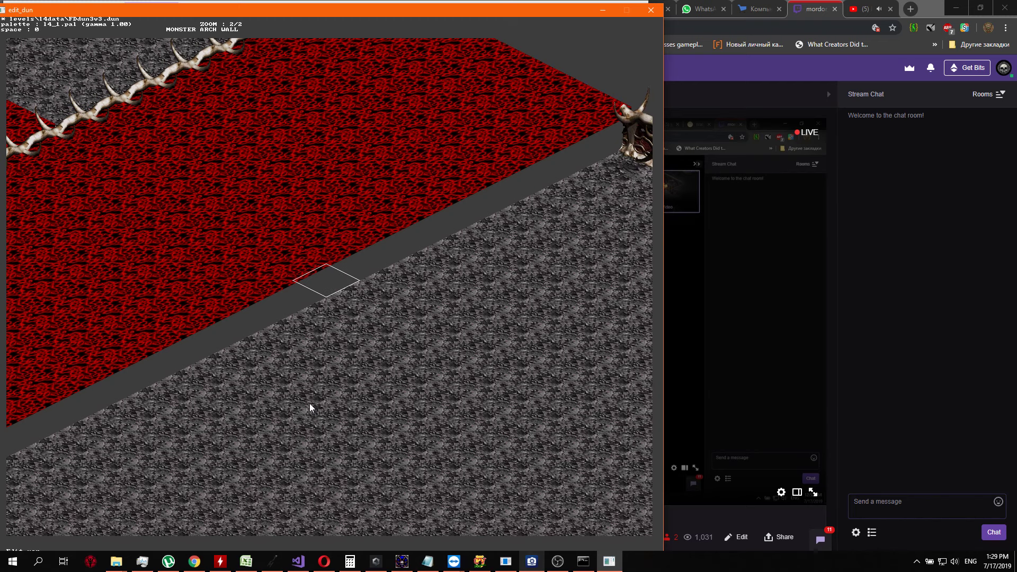
Look over the widened red area, the surrounding grey floor and the bone walls across the map
{"action": "key", "text": "Right"}
{"action": "key", "text": "Up"}
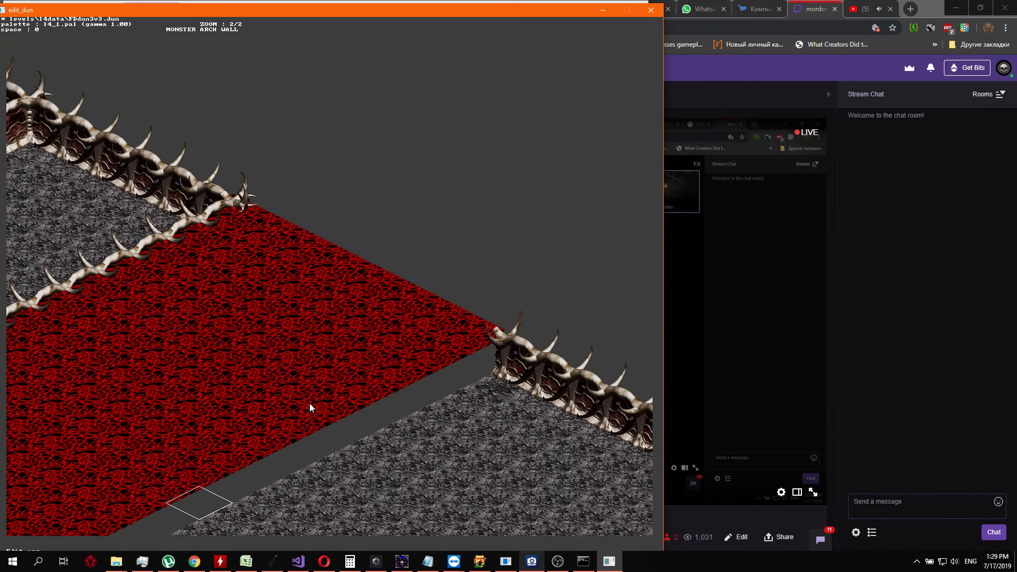
{"action": "key", "text": "Down"}
{"action": "key", "text": "Left"}
{"action": "key", "text": "Up"}
{"action": "key", "text": "Left"}
{"action": "key", "text": "Up"}
{"action": "key", "text": "Down"}
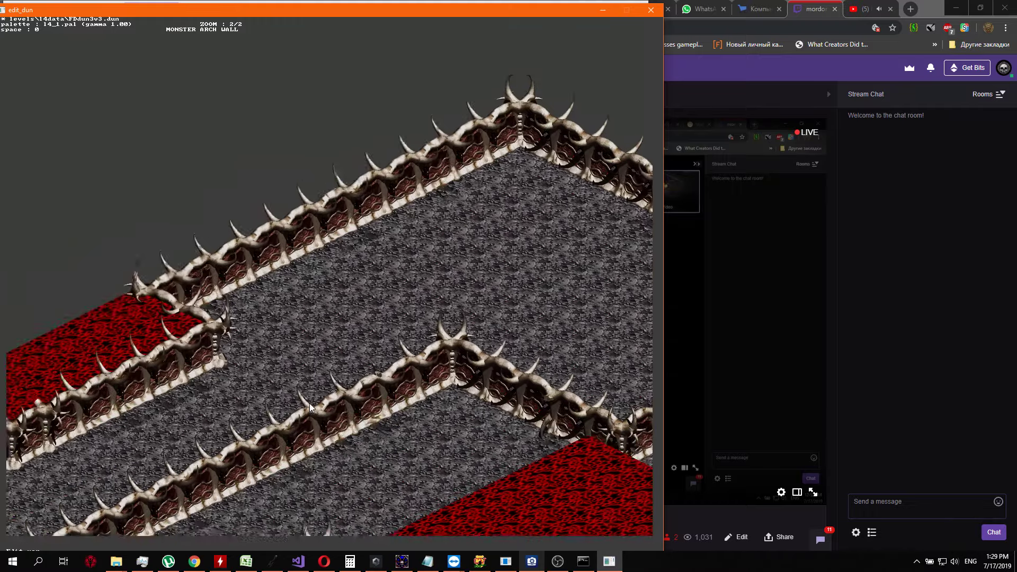
{"action": "key", "text": "Right"}
{"action": "key", "text": "Down"}
{"action": "key", "text": "Right"}
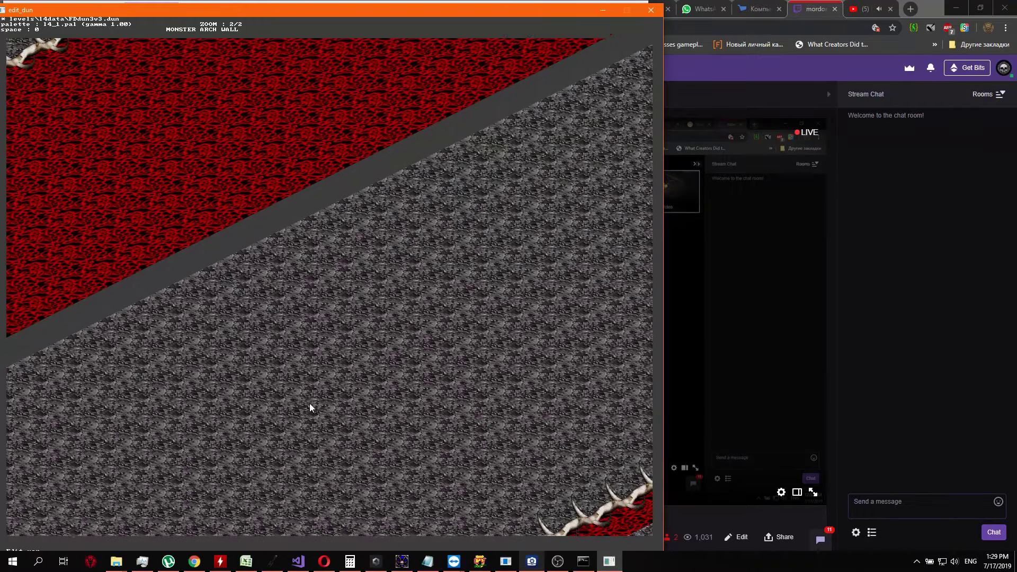
{"action": "key", "text": "Up"}
{"action": "key", "text": "Up"}
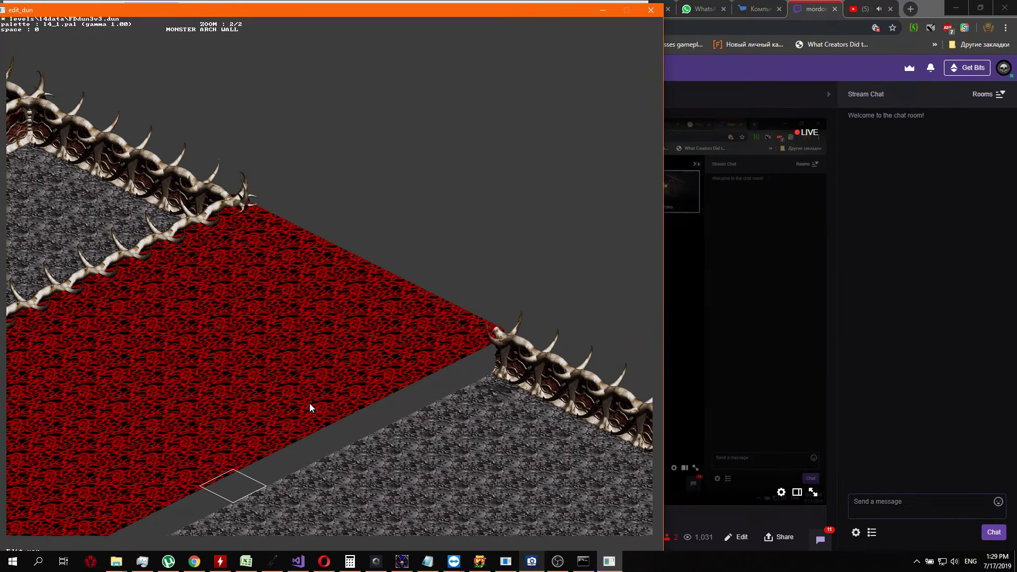
{"action": "key", "text": "Right"}
{"action": "key", "text": "Right"}
{"action": "key", "text": "Down"}
{"action": "key", "text": "Left"}
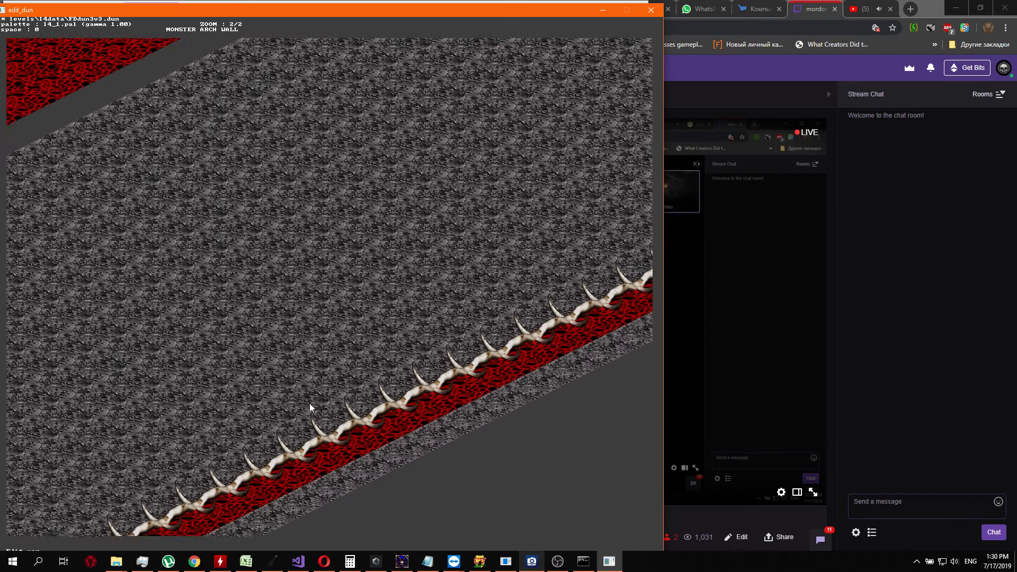
{"action": "key", "text": "Left"}
{"action": "key", "text": "Up"}
{"action": "key", "text": "Down"}
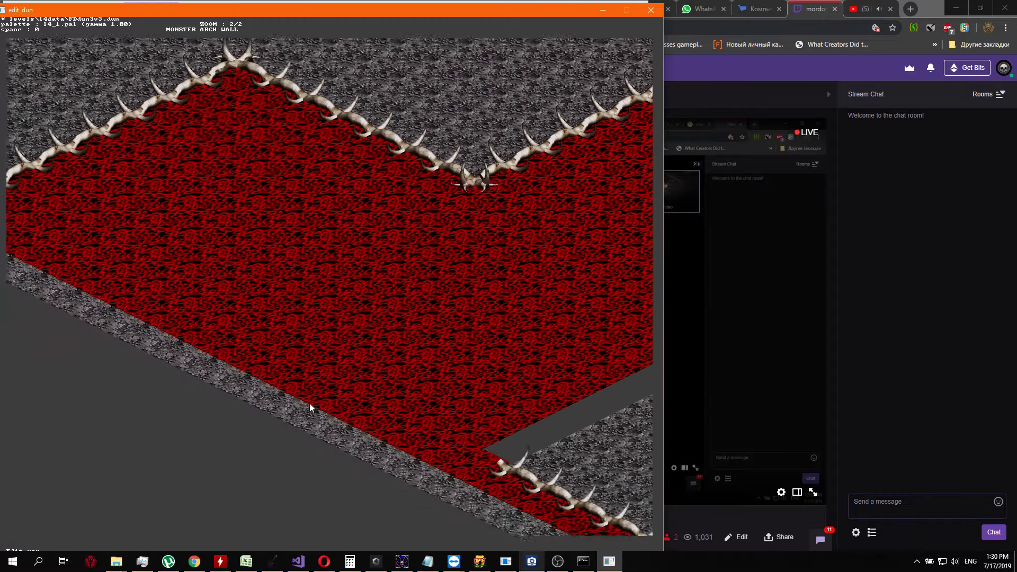
{"action": "key", "text": "Up"}
{"action": "key", "text": "Up"}
{"action": "key", "text": "Left"}
{"action": "key", "text": "Right"}
{"action": "key", "text": "Down"}
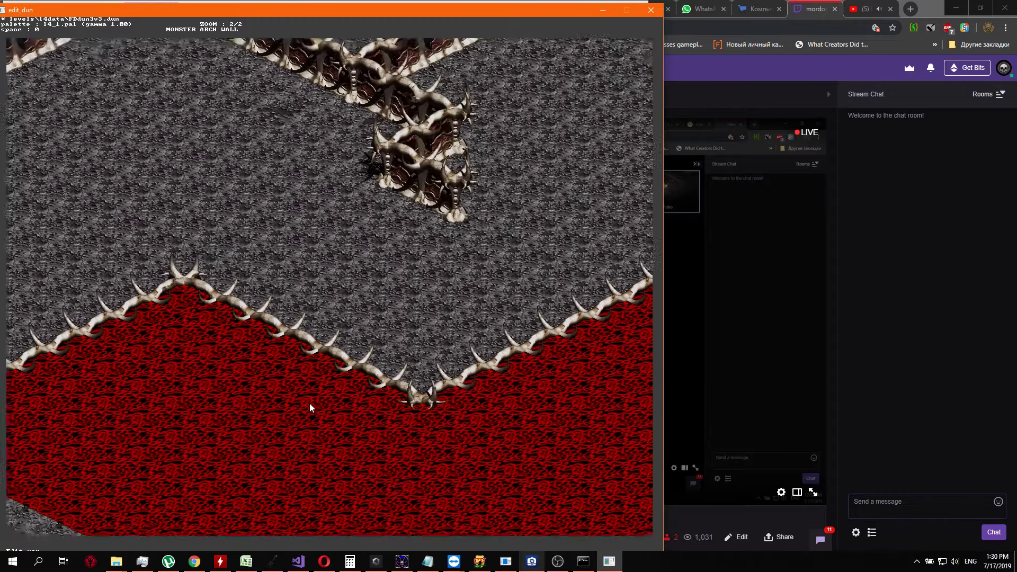
{"action": "key", "text": "Right"}
{"action": "key", "text": "Up"}
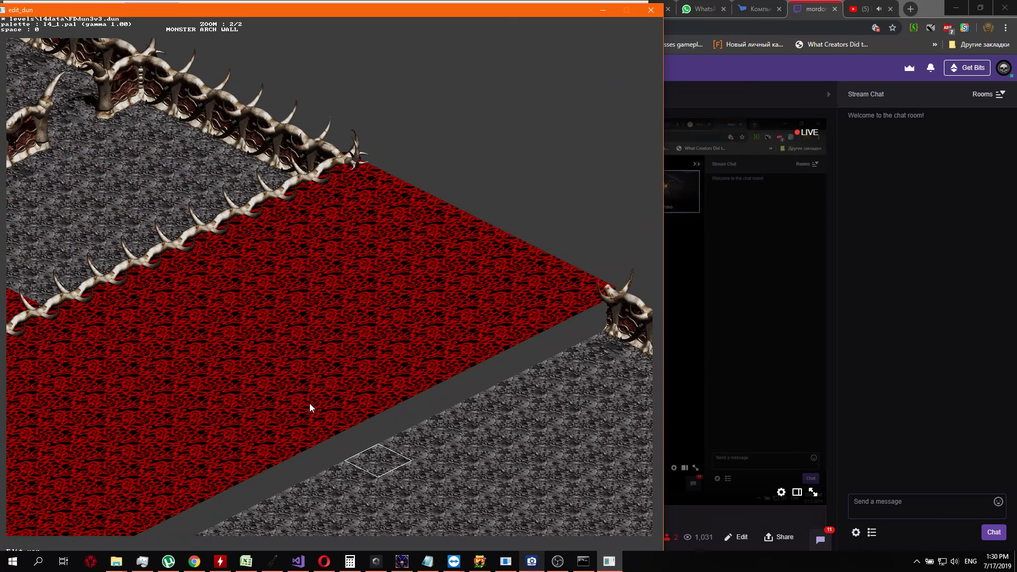
Examine the start of the far bone wall at the red area's eastern tip and the piece it is built from
{"action": "key", "text": "Up"}
{"action": "key", "text": "Up"}
{"action": "key", "text": "Up"}
{"action": "key", "text": "Up"}
{"action": "key", "text": "Up"}
{"action": "key", "text": "Up"}
{"action": "key", "text": "Up"}
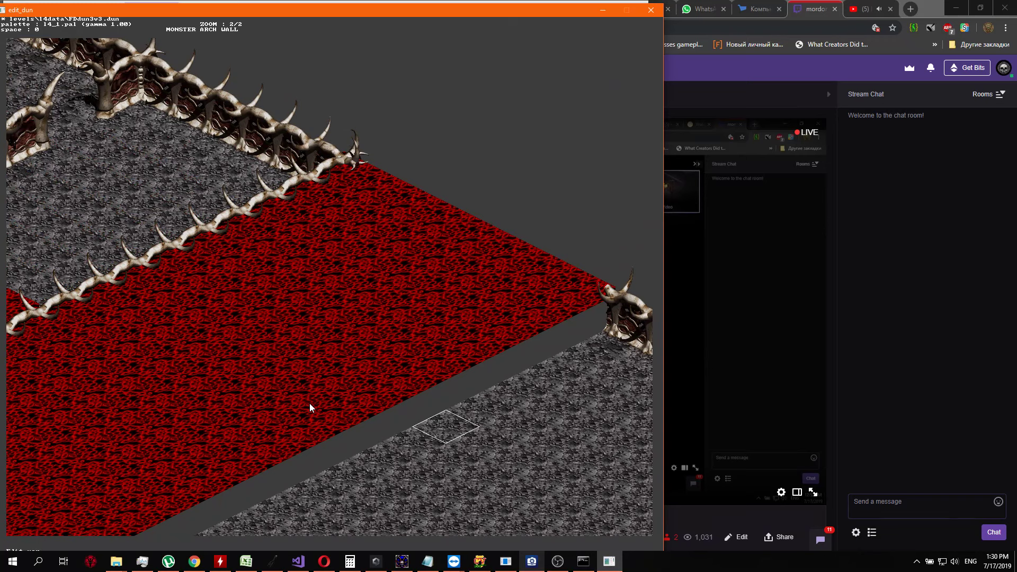
{"action": "key", "text": "Right"}
{"action": "key", "text": "Right"}
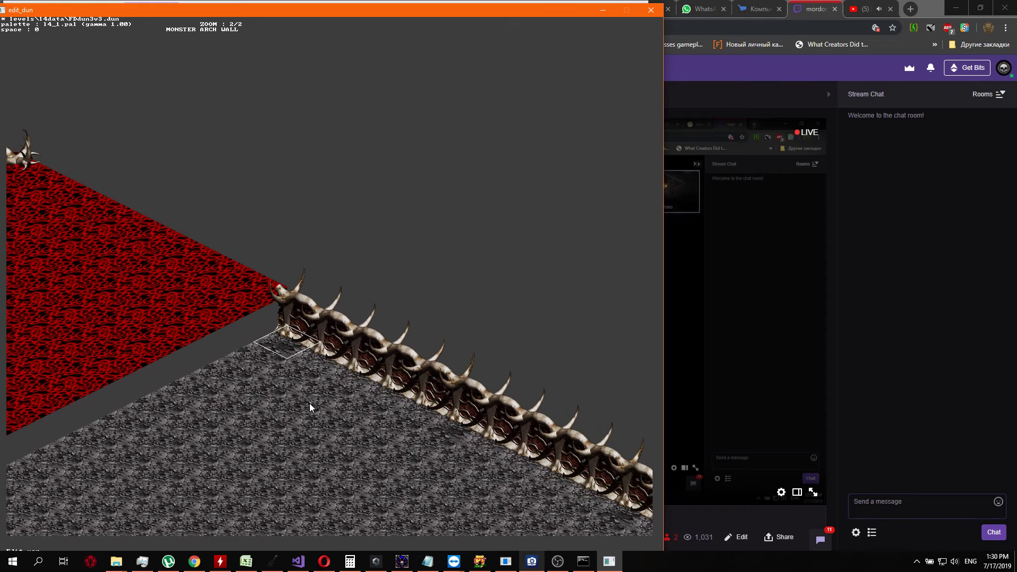
{"action": "key", "text": "Down"}
{"action": "key", "text": "Up"}
{"action": "key", "text": "Tab"}
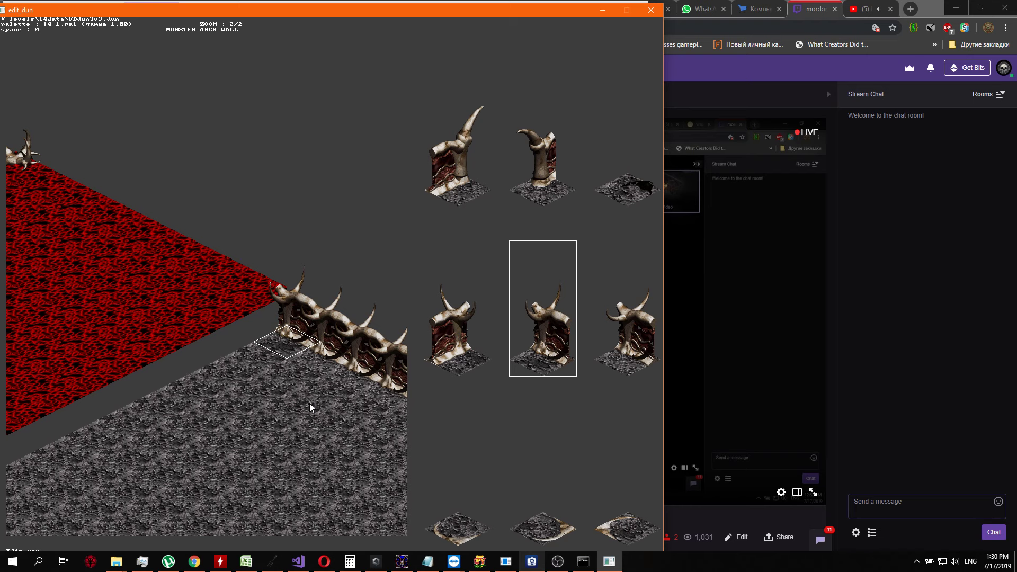
{"action": "key", "text": "Tab"}
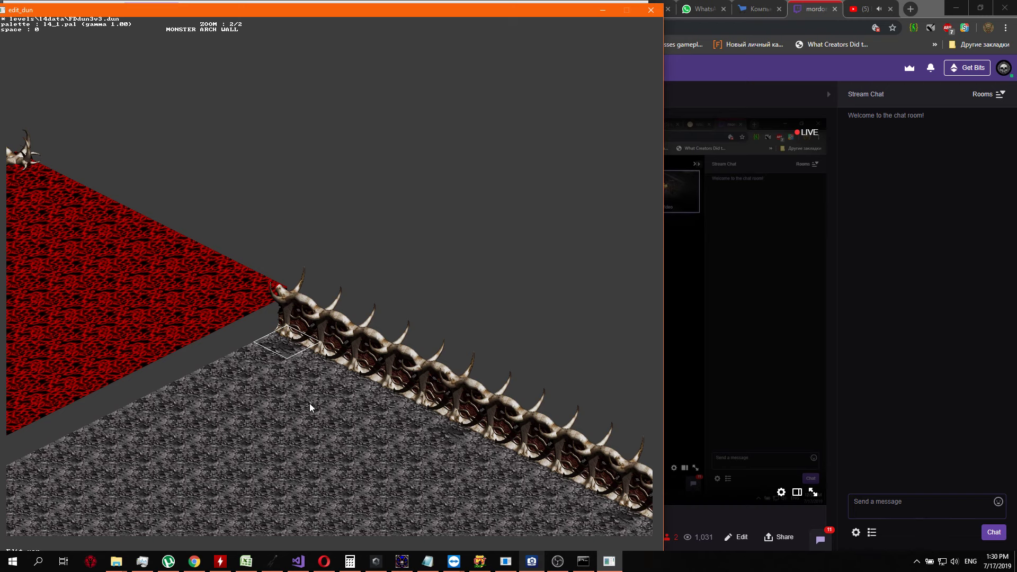
{"action": "key", "text": "Left"}
{"action": "key", "text": "Left"}
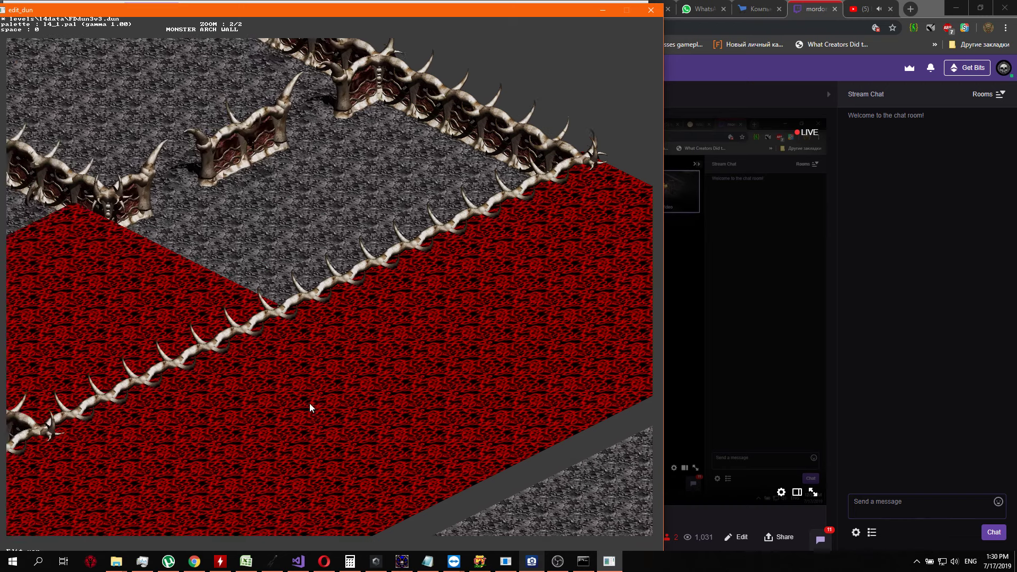
{"action": "key", "text": "Down"}
{"action": "key", "text": "Right"}
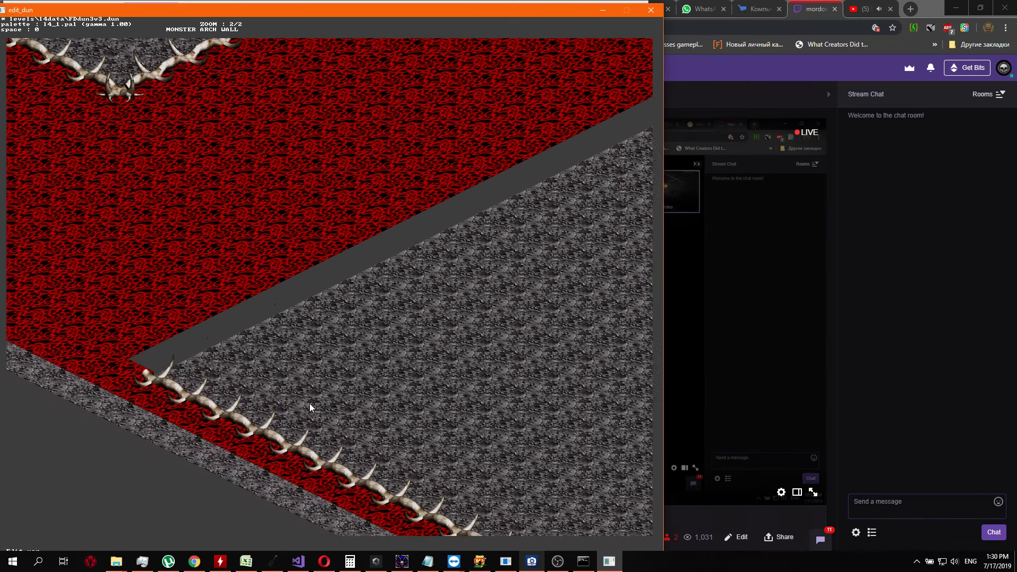
{"action": "key", "text": "Up"}
{"action": "key", "text": "Right"}
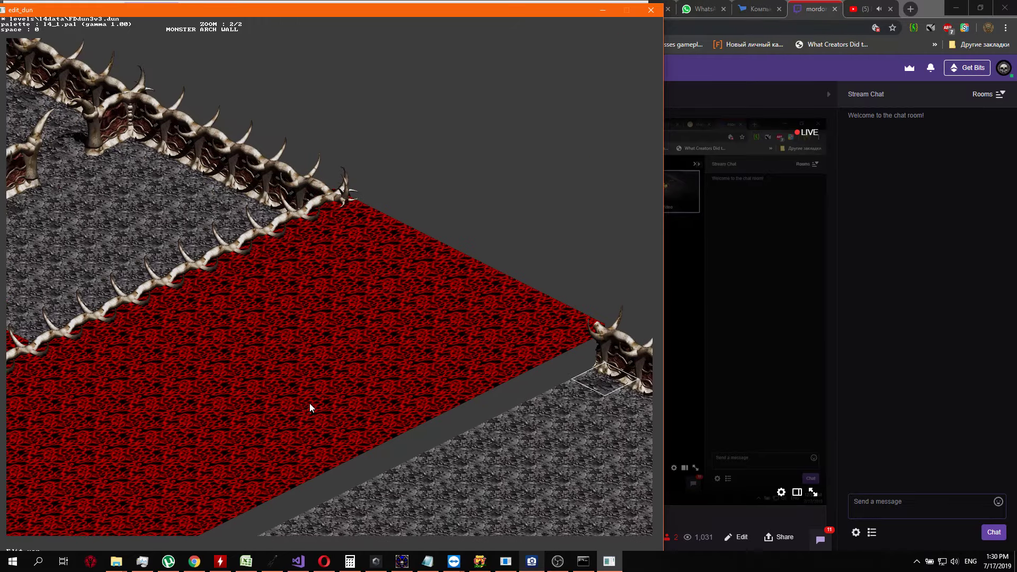
{"action": "key", "text": "Left"}
{"action": "key", "text": "Right"}
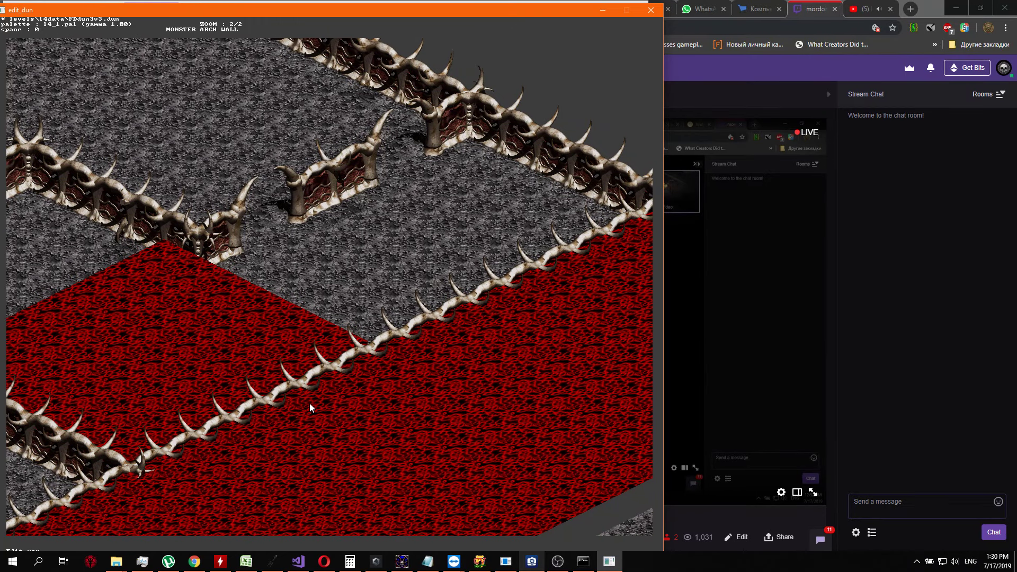
Replace the northernmost tile of the smaller red area, beside the horned pillar, with grey floor
{"action": "key", "text": "Down"}
{"action": "key", "text": "Down"}
{"action": "key", "text": "Down"}
{"action": "key", "text": "Down"}
{"action": "key", "text": "Left"}
{"action": "key", "text": "Left"}
{"action": "key", "text": "Left"}
{"action": "key", "text": "Left"}
{"action": "key", "text": "Left"}
{"action": "key", "text": "Tab"}
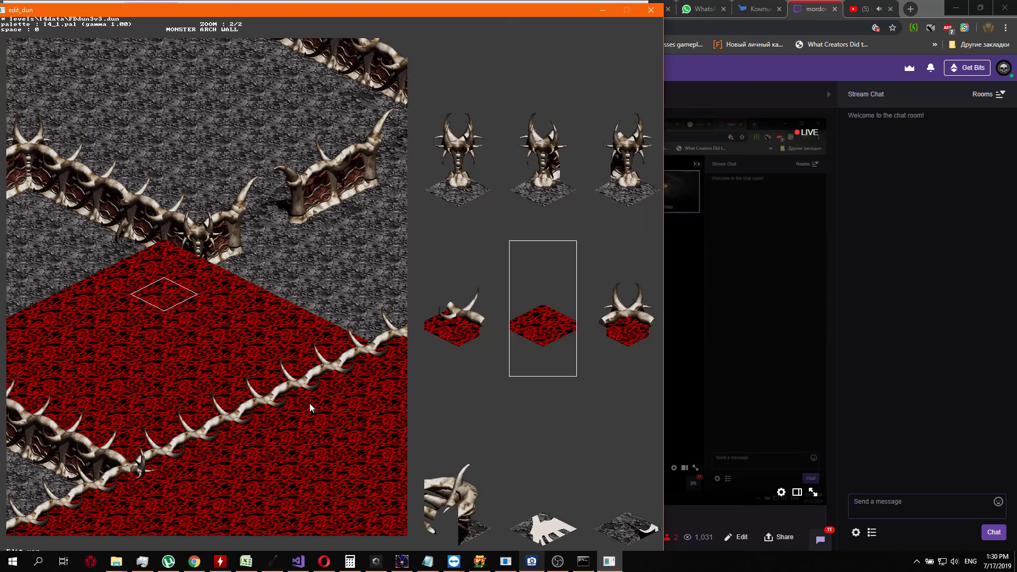
{"action": "key", "text": "Left"}
{"action": "key", "text": "Left"}
{"action": "key", "text": "Up"}
{"action": "key", "text": "Right"}
{"action": "key", "text": "Right"}
{"action": "key", "text": "Right"}
{"action": "key", "text": "Right"}
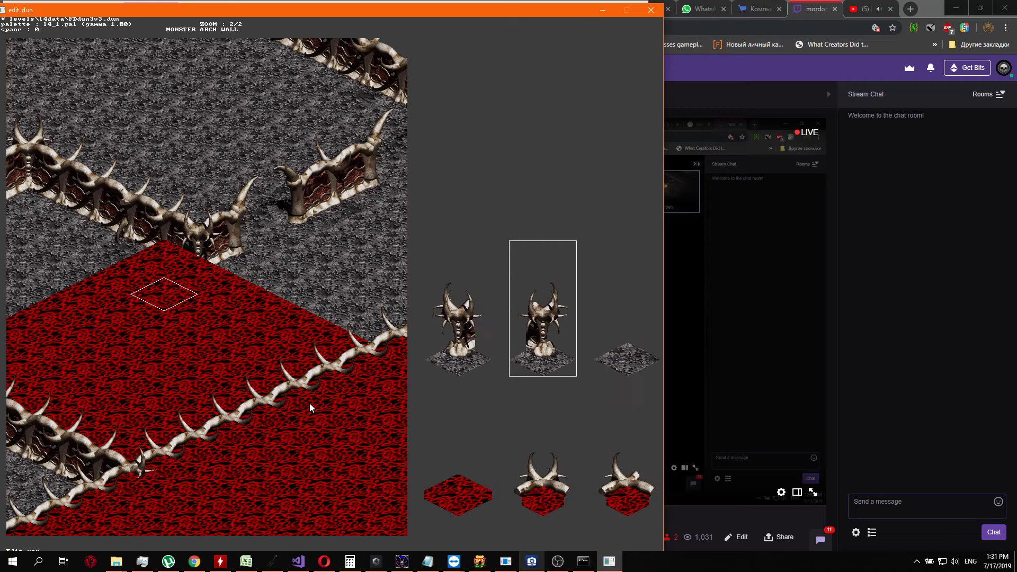
{"action": "key", "text": "Return"}
{"action": "key", "text": "a"}
{"action": "key", "text": "s"}
{"action": "key", "text": "Down"}
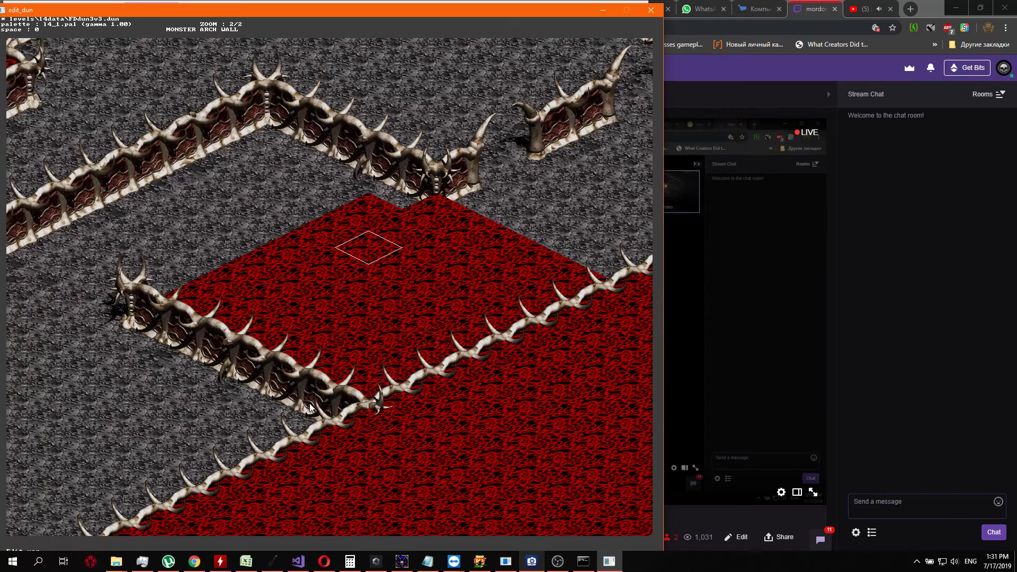
Replace the second and third red tiles along the smaller area's northwestern edge with grey floor
{"action": "key", "text": "Return"}
{"action": "key", "text": "Up"}
{"action": "key", "text": "Left"}
{"action": "key", "text": "Left"}
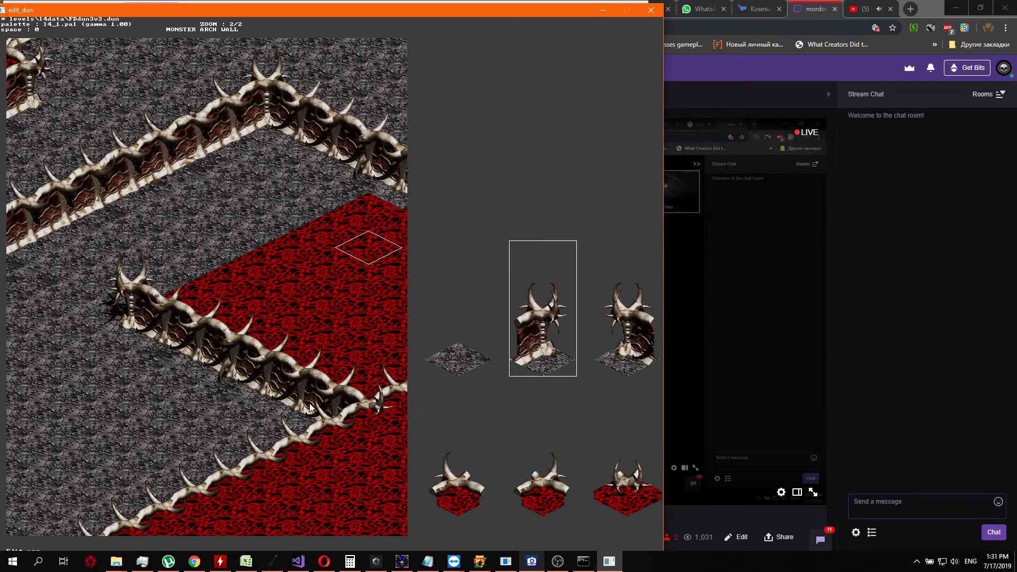
{"action": "key", "text": "Return"}
{"action": "key", "text": "Down"}
{"action": "key", "text": "Return"}
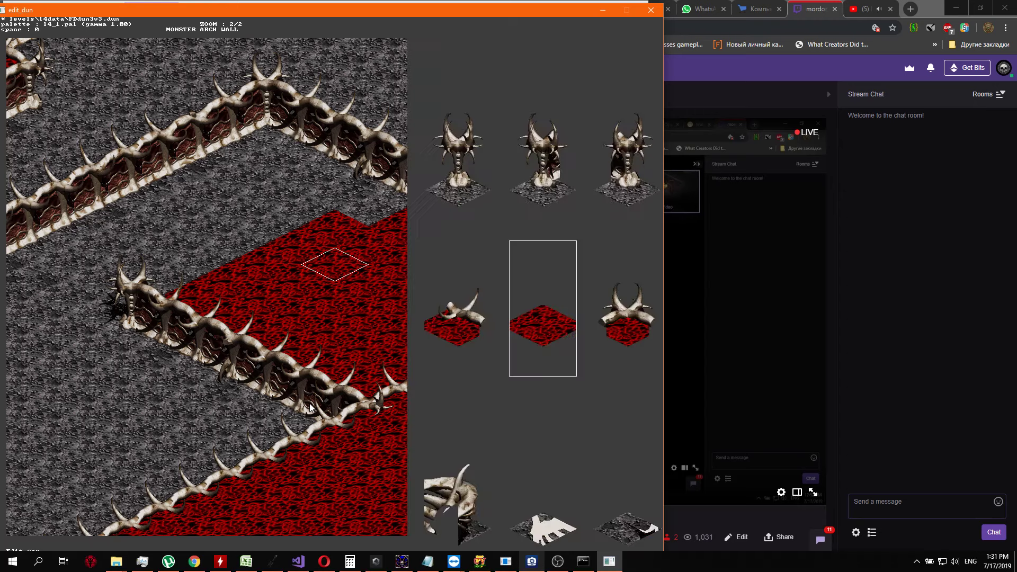
{"action": "key", "text": "Up"}
{"action": "key", "text": "Right"}
{"action": "key", "text": "Right"}
{"action": "key", "text": "Right"}
{"action": "key", "text": "Left"}
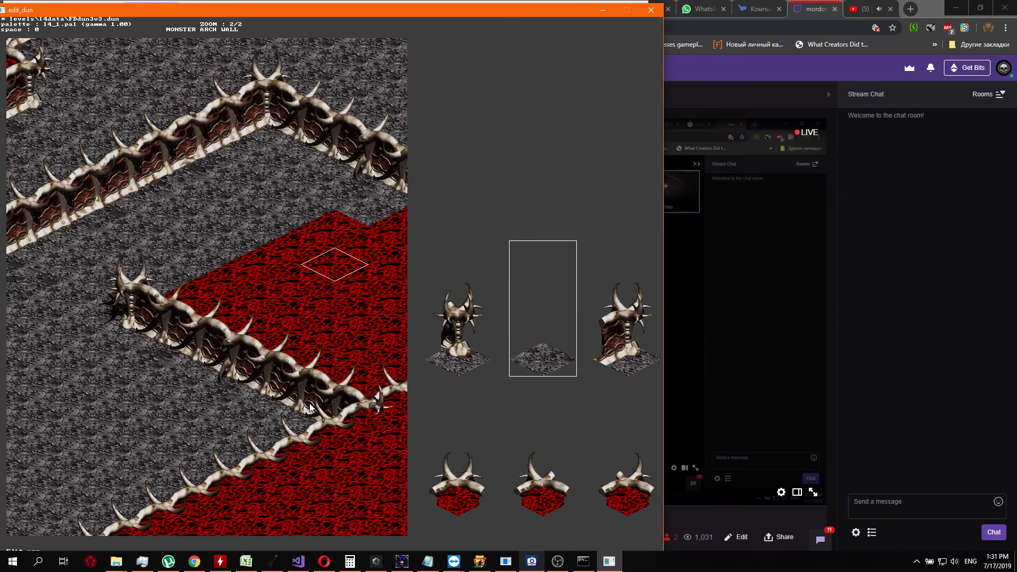
{"action": "key", "text": "Return"}
{"action": "key", "text": "Down"}
Set the fourth red tile along the northwestern edge to grey floor
{"action": "key", "text": "Return"}
{"action": "key", "text": "Down"}
{"action": "key", "text": "Up"}
{"action": "key", "text": "Up"}
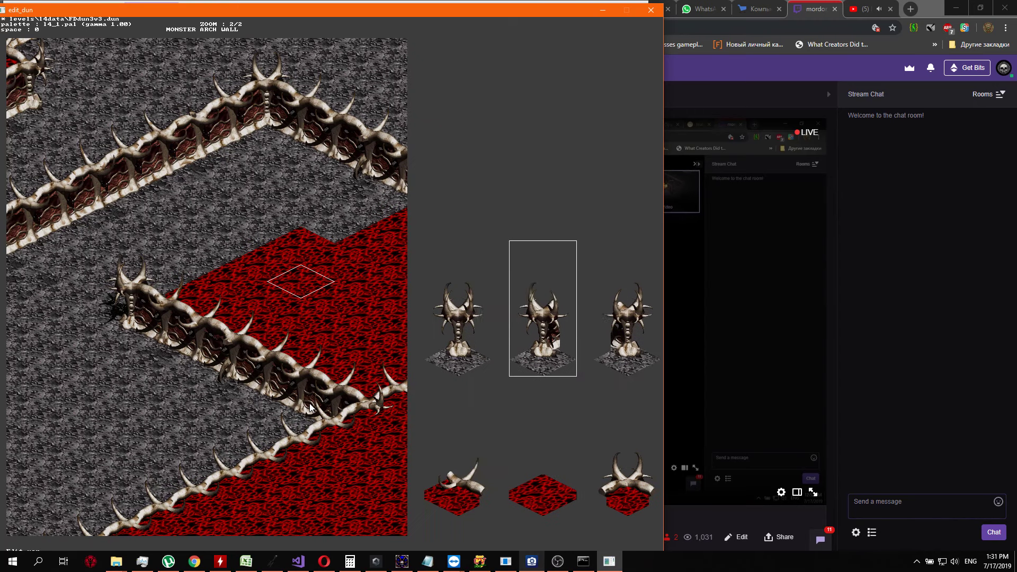
{"action": "key", "text": "Right"}
{"action": "key", "text": "Right"}
{"action": "key", "text": "Right"}
Replace the fifth and sixth red tiles along the northwestern edge with grey floor
{"action": "key", "text": "Right"}
{"action": "key", "text": "Return"}
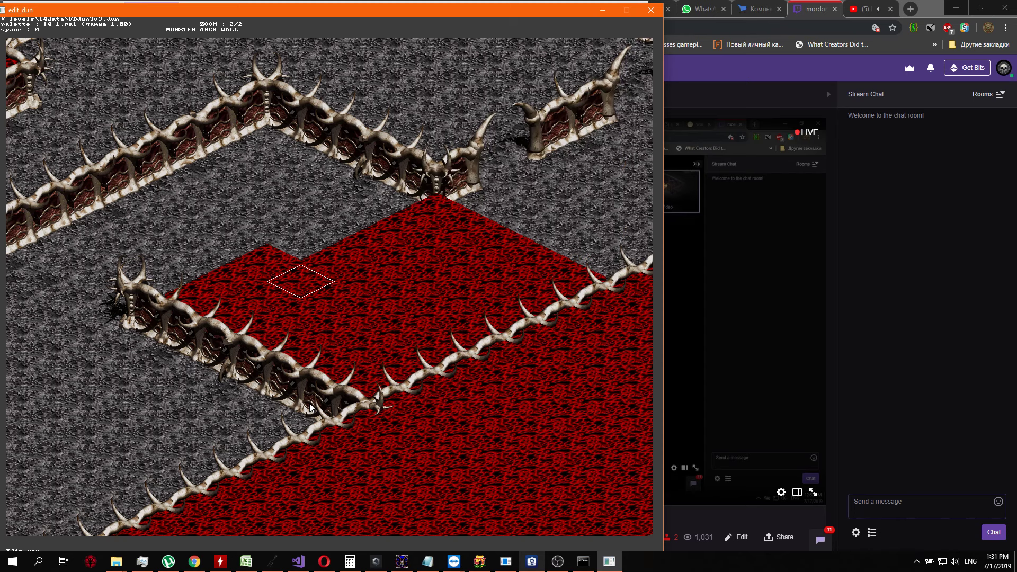
{"action": "key", "text": "Down"}
{"action": "key", "text": "Return"}
{"action": "key", "text": "Up"}
{"action": "key", "text": "Right"}
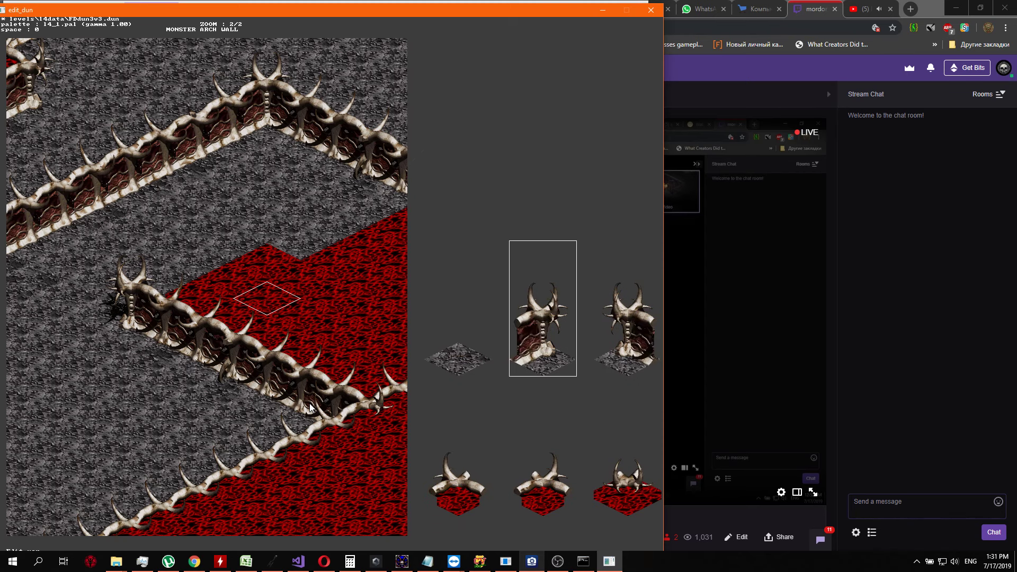
{"action": "key", "text": "Right"}
{"action": "key", "text": "Return"}
{"action": "key", "text": "Down"}
{"action": "key", "text": "Return"}
{"action": "key", "text": "Up"}
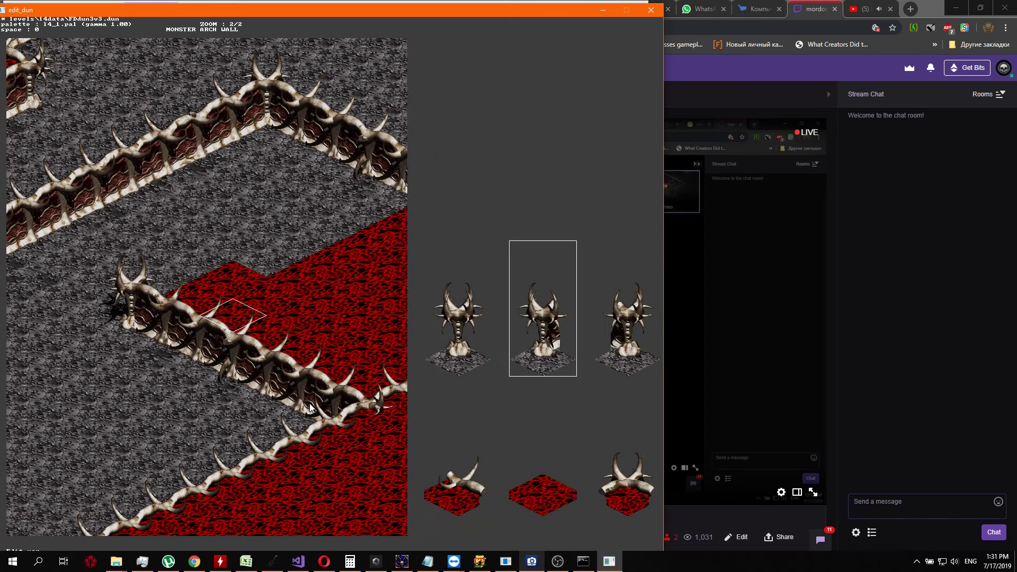
{"action": "key", "text": "Right"}
{"action": "key", "text": "Return"}
{"action": "key", "text": "Down"}
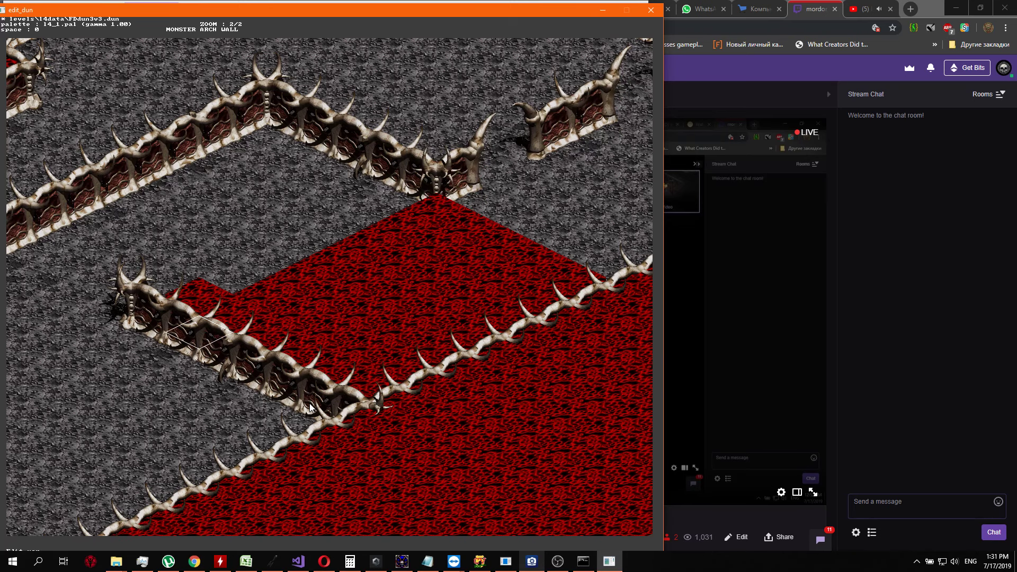
Replace the last, southwesternmost red tile along the smaller area's northwestern edge with grey floor
{"action": "key", "text": "Return"}
{"action": "key", "text": "Up"}
{"action": "key", "text": "Right"}
{"action": "key", "text": "Right"}
Replace the first two red tiles of the smaller area's second row with grey floor, starting at its southwestern end
{"action": "key", "text": "Right"}
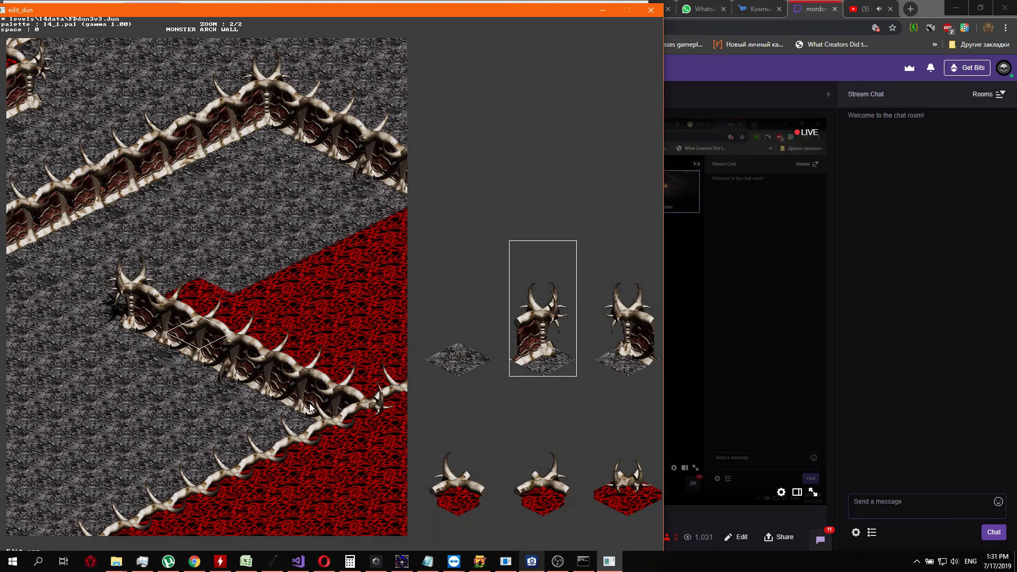
{"action": "key", "text": "Left"}
{"action": "key", "text": "Return"}
{"action": "key", "text": "Right"}
{"action": "key", "text": "Return"}
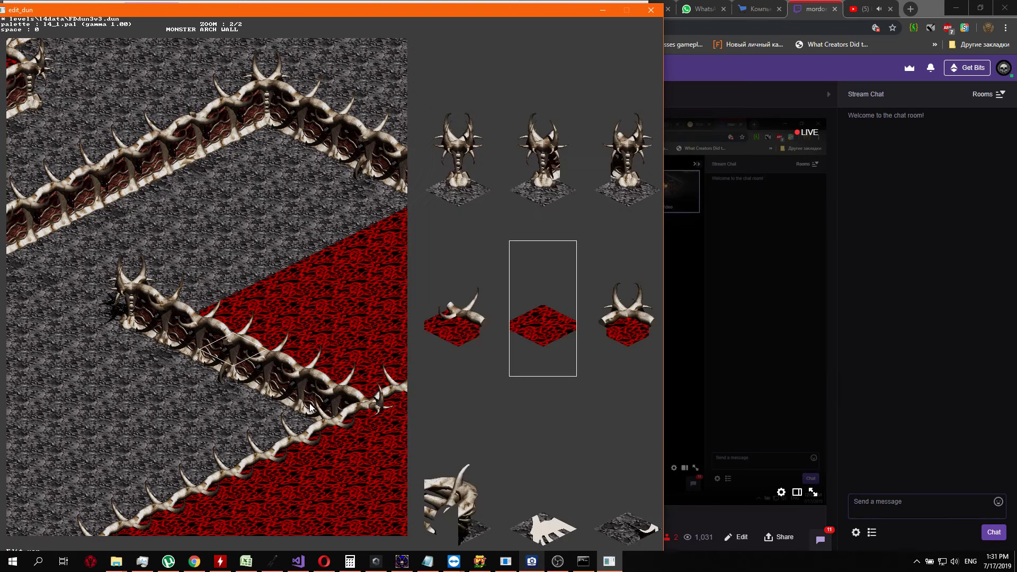
{"action": "key", "text": "Up"}
{"action": "key", "text": "Right"}
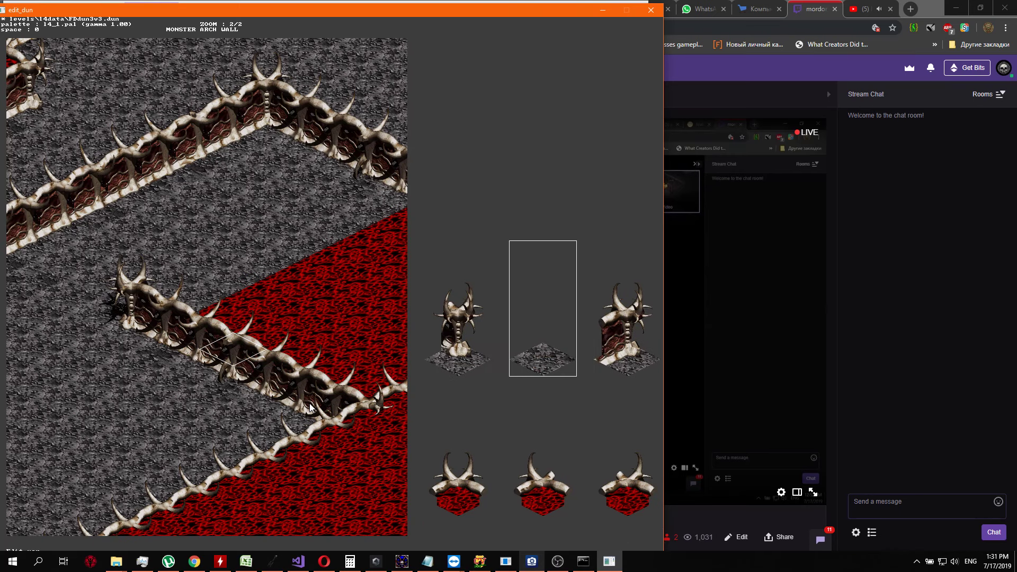
{"action": "key", "text": "Return"}
{"action": "key", "text": "Up"}
{"action": "key", "text": "Return"}
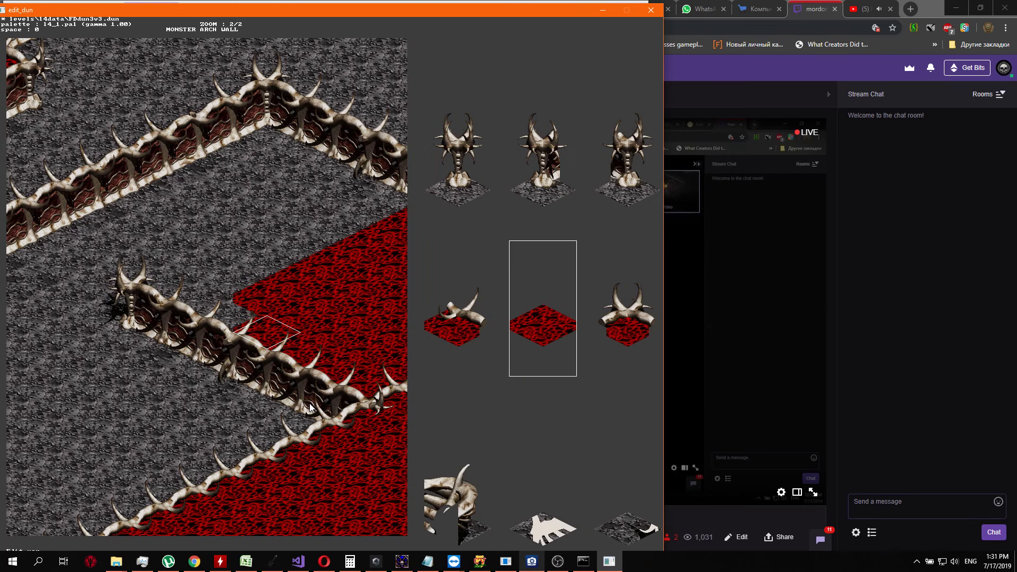
{"action": "key", "text": "Up"}
{"action": "key", "text": "Right"}
{"action": "key", "text": "Right"}
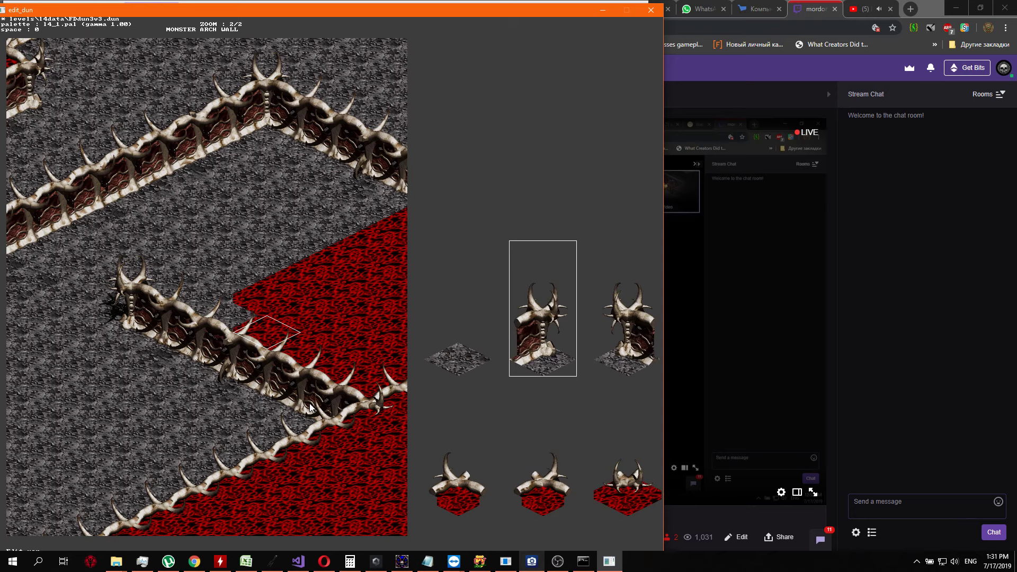
{"action": "key", "text": "Return"}
Replace the third and fourth red tiles of the second row with grey floor, continuing northeast
{"action": "key", "text": "Up"}
{"action": "key", "text": "Return"}
{"action": "key", "text": "Down"}
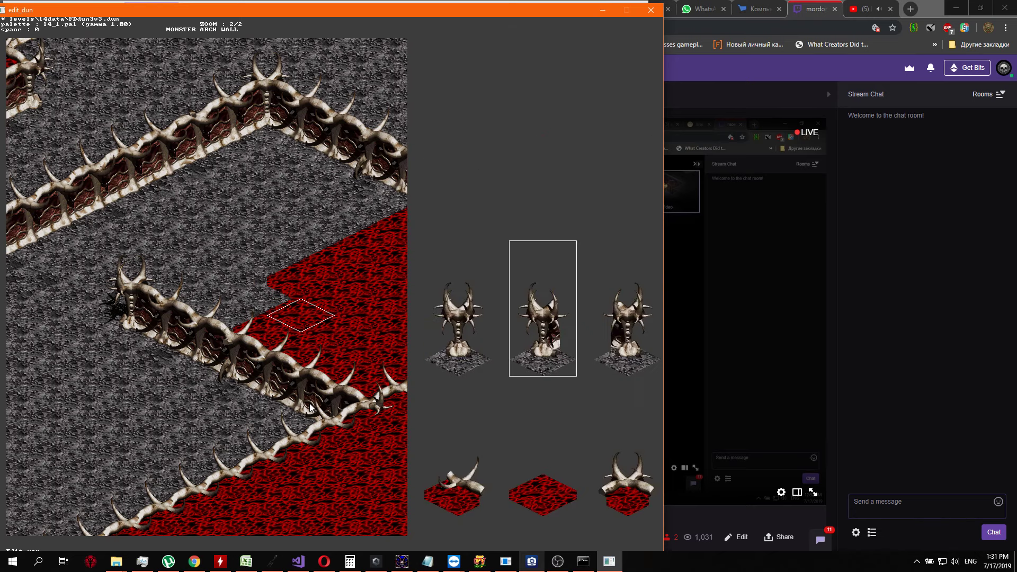
{"action": "key", "text": "Right"}
{"action": "key", "text": "Return"}
{"action": "key", "text": "Up"}
{"action": "key", "text": "Return"}
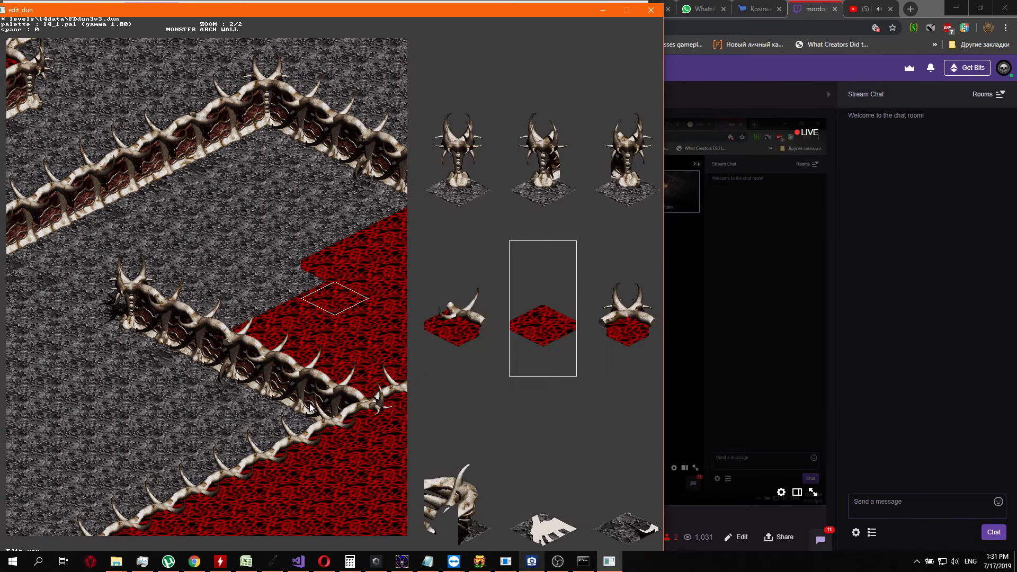
{"action": "key", "text": "Up"}
{"action": "key", "text": "Right"}
{"action": "key", "text": "Return"}
Set the fifth and sixth red tiles of the second row to grey floor
{"action": "key", "text": "Up"}
{"action": "key", "text": "Return"}
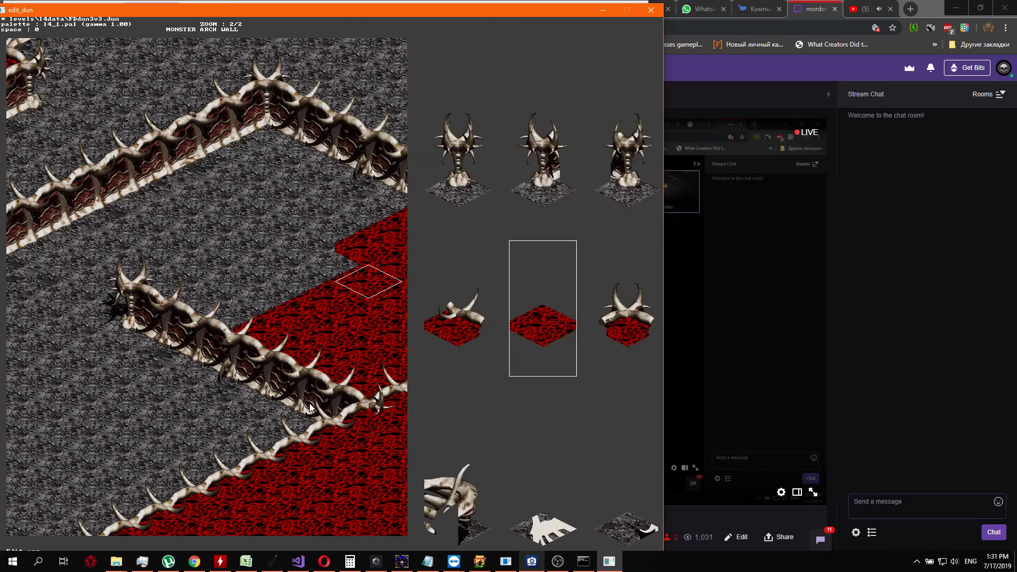
{"action": "key", "text": "Up"}
{"action": "key", "text": "Right"}
{"action": "key", "text": "Return"}
{"action": "key", "text": "Up"}
{"action": "key", "text": "Return"}
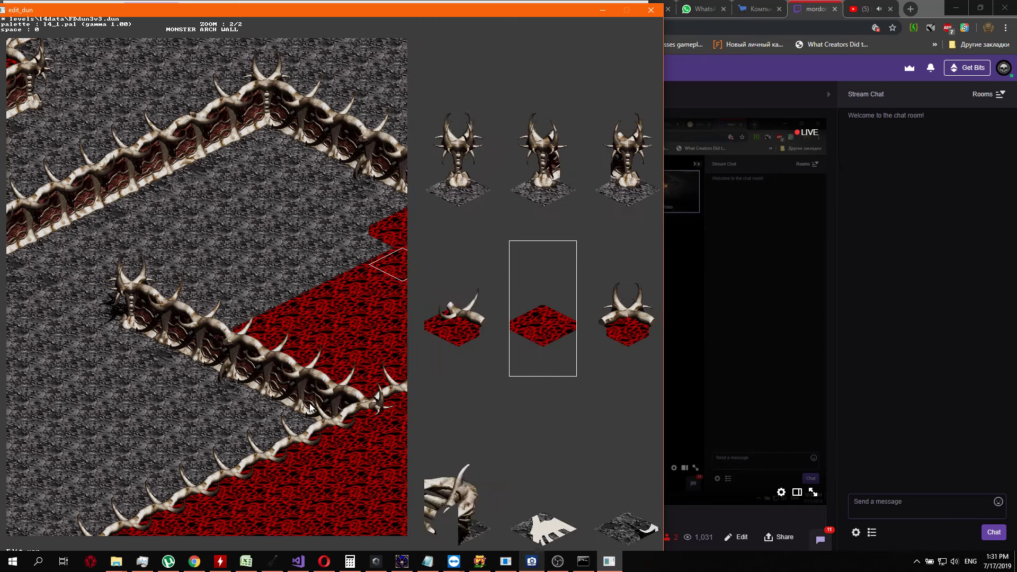
{"action": "key", "text": "Up"}
{"action": "key", "text": "Right"}
{"action": "key", "text": "Return"}
Replace the last red tile at the second row's northeastern end with grey floor
{"action": "key", "text": "Up"}
{"action": "key", "text": "Return"}
{"action": "key", "text": "Up"}
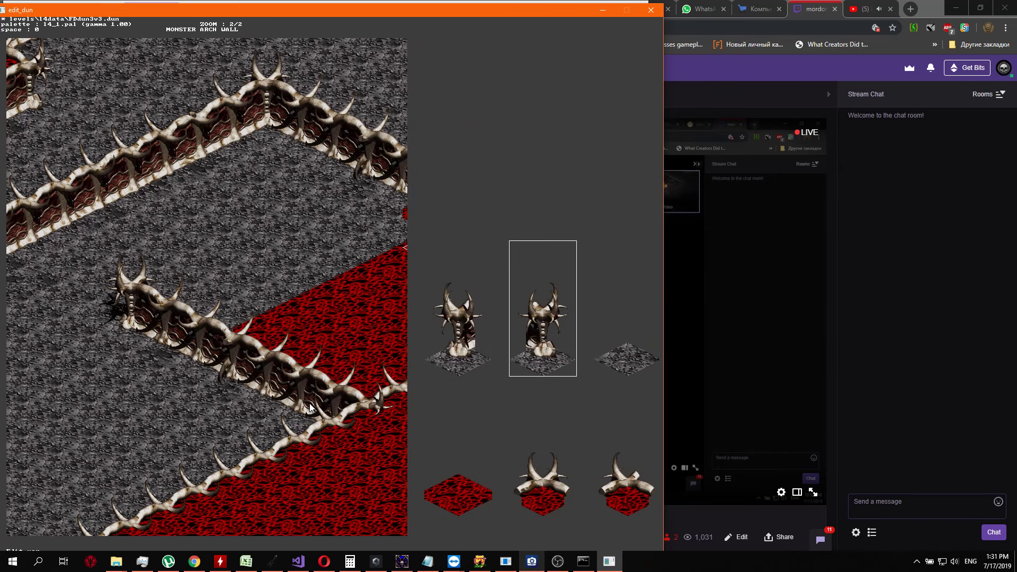
{"action": "key", "text": "Return"}
Replace the first two red tiles at the northeastern end of the third row with grey floor
{"action": "key", "text": "Return"}
{"action": "key", "text": "Up"}
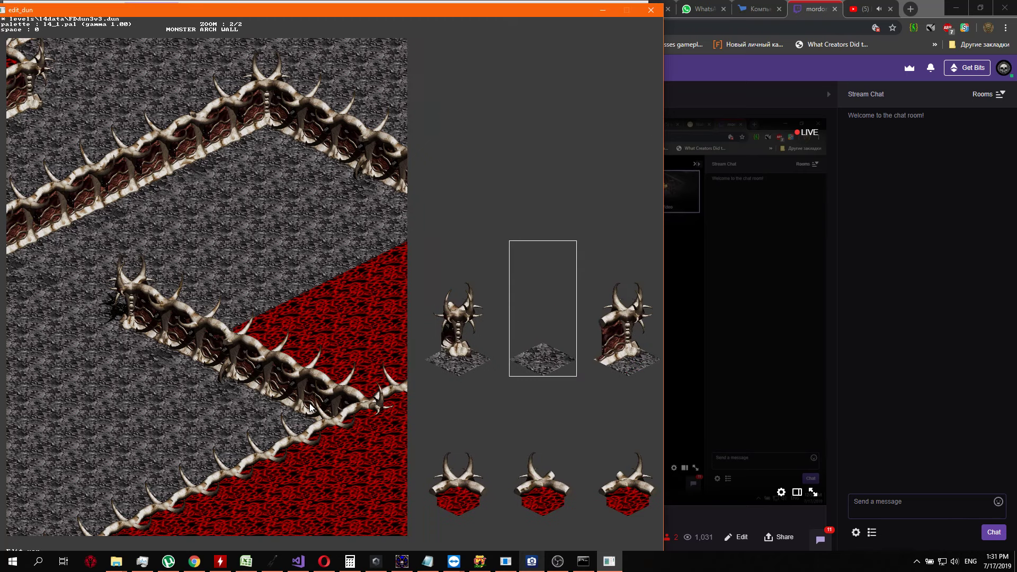
{"action": "key", "text": "Return"}
Replace the third and fourth red tiles of the third row with grey floor, continuing southwest
{"action": "key", "text": "Return"}
{"action": "key", "text": "Up"}
{"action": "key", "text": "Return"}
{"action": "key", "text": "Down"}
{"action": "key", "text": "Down"}
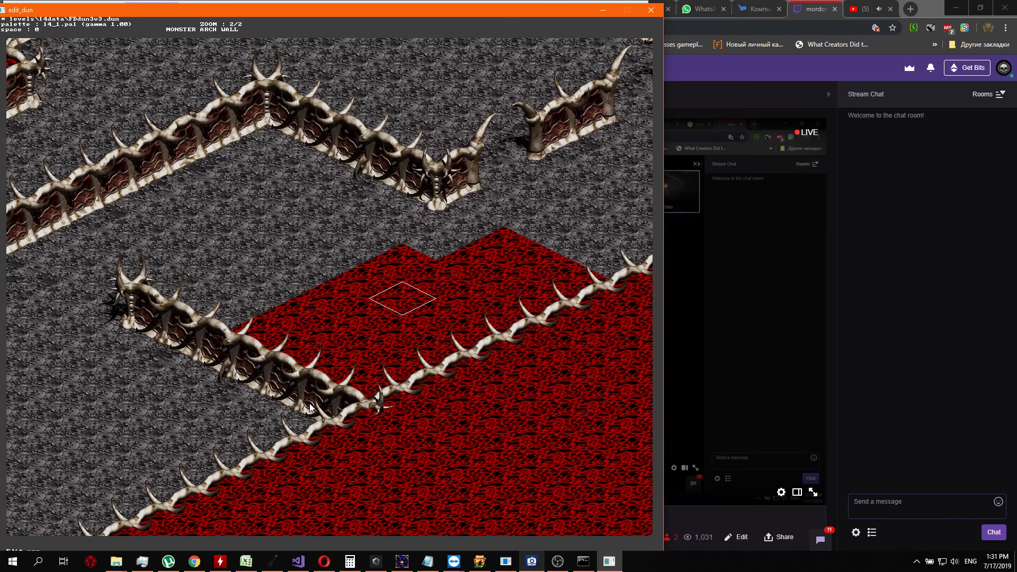
{"action": "key", "text": "Return"}
{"action": "key", "text": "Up"}
{"action": "key", "text": "Return"}
Set the fifth and sixth red tiles of the third row to grey floor
{"action": "key", "text": "Return"}
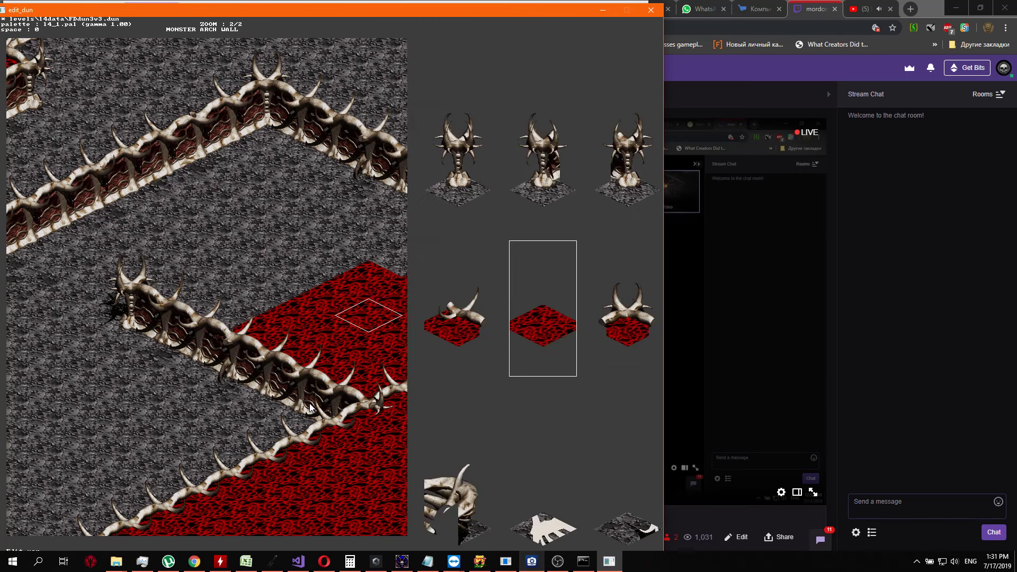
{"action": "key", "text": "Up"}
{"action": "key", "text": "Right"}
{"action": "key", "text": "Right"}
{"action": "key", "text": "Return"}
{"action": "key", "text": "Down"}
{"action": "key", "text": "Return"}
{"action": "key", "text": "Up"}
{"action": "key", "text": "Right"}
{"action": "key", "text": "Return"}
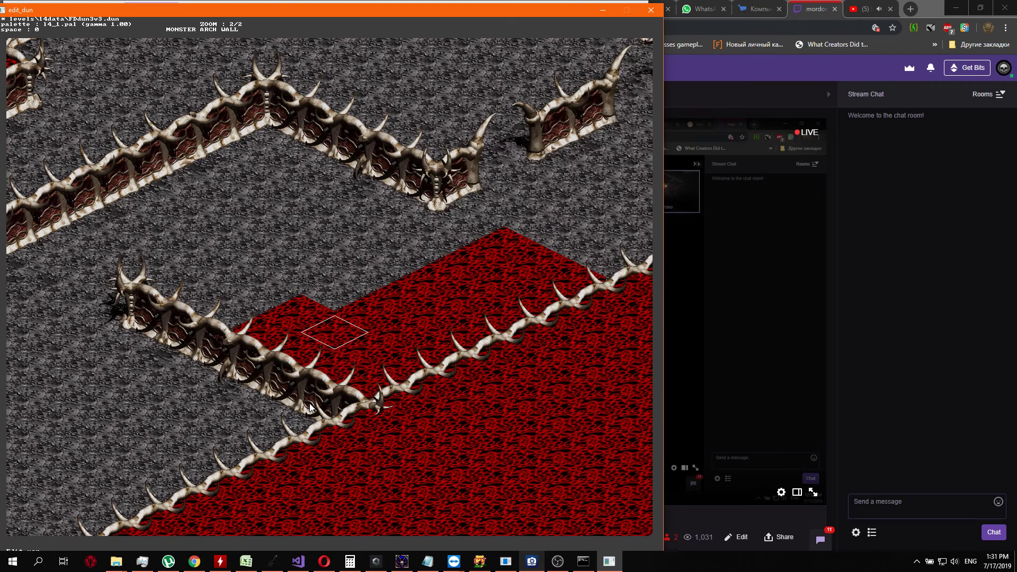
{"action": "key", "text": "Down"}
{"action": "key", "text": "Down"}
{"action": "key", "text": "Return"}
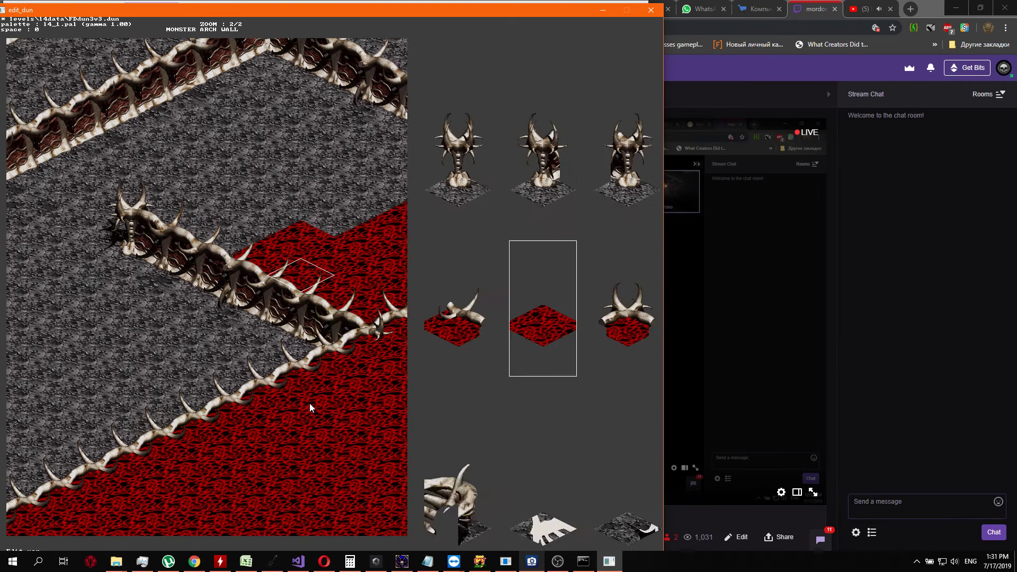
{"action": "key", "text": "Up"}
Replace the third row's last red tile, beside the arched bone wall, with grey floor
{"action": "key", "text": "Return"}
Replace the first two red tiles of the fourth row with grey floor, starting beside the arched bone wall
{"action": "key", "text": "Return"}
{"action": "key", "text": "Up"}
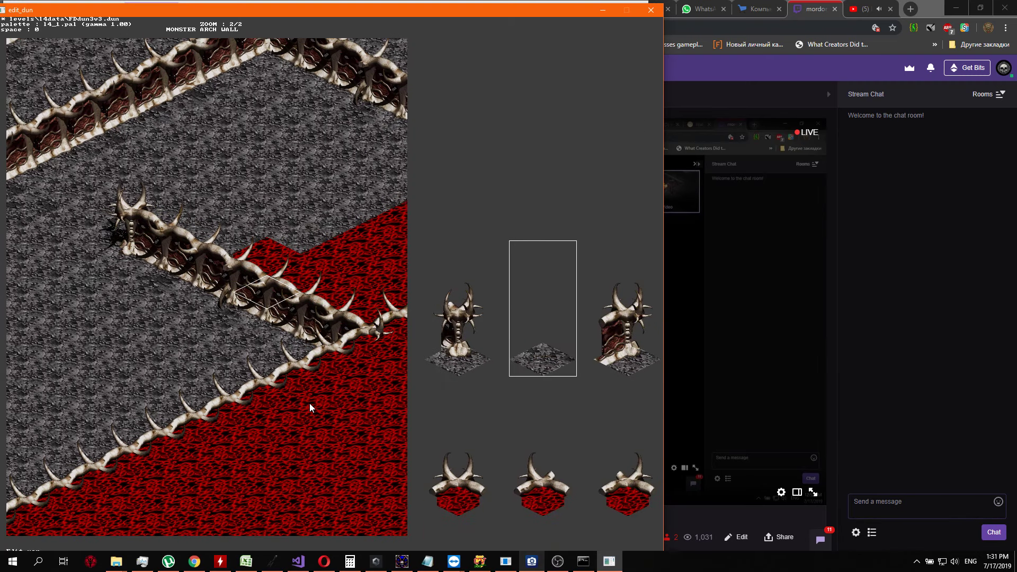
{"action": "key", "text": "Return"}
{"action": "key", "text": "Right"}
{"action": "key", "text": "Return"}
{"action": "key", "text": "Up"}
{"action": "key", "text": "Return"}
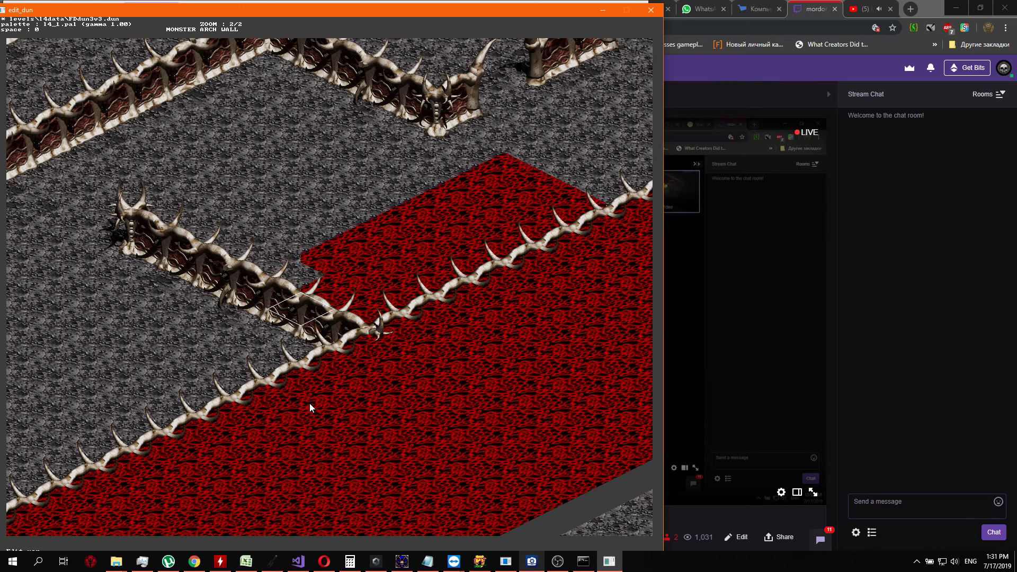
{"action": "key", "text": "Up"}
{"action": "key", "text": "Return"}
{"action": "key", "text": "Up"}
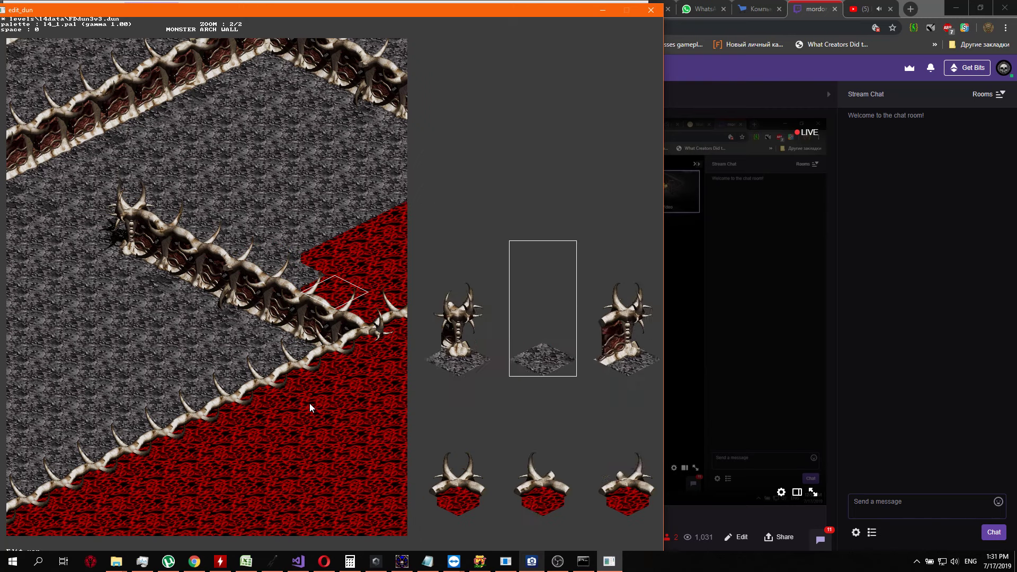
Replace the third and fourth red tiles of the fourth row with grey floor, continuing northeast
{"action": "key", "text": "Return"}
{"action": "key", "text": "Up"}
{"action": "key", "text": "Return"}
{"action": "key", "text": "Up"}
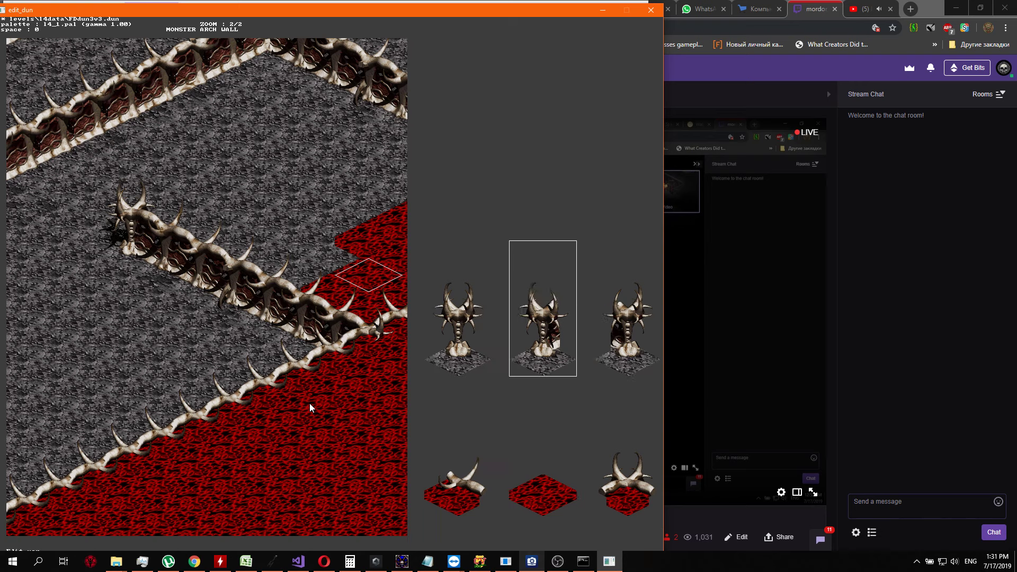
{"action": "key", "text": "Up"}
{"action": "key", "text": "Return"}
{"action": "key", "text": "Up"}
{"action": "key", "text": "Return"}
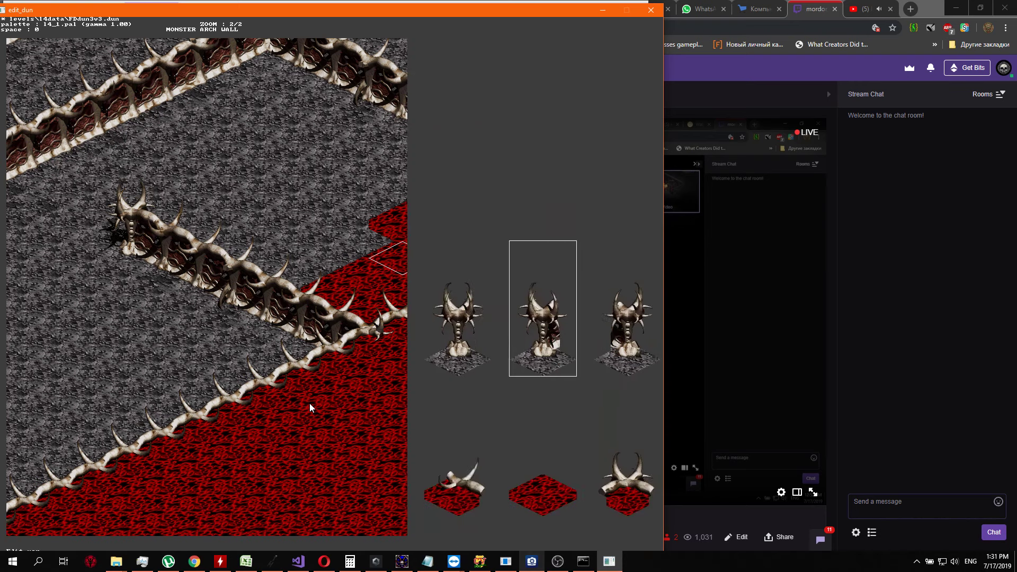
Set the fifth and sixth red tiles of the fourth row to grey floor
{"action": "key", "text": "Return"}
{"action": "key", "text": "Up"}
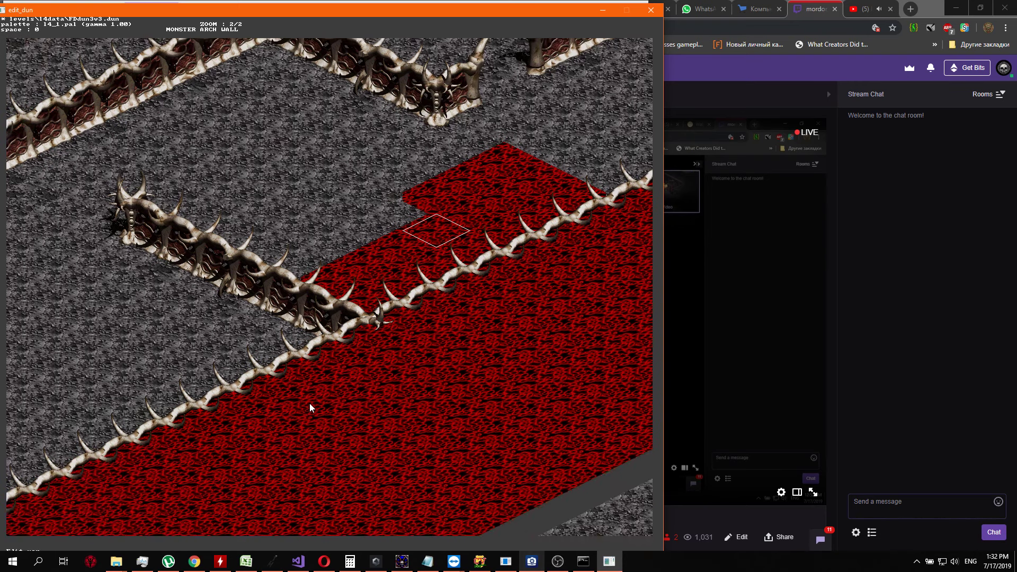
{"action": "key", "text": "Return"}
{"action": "key", "text": "Up"}
{"action": "key", "text": "Return"}
{"action": "key", "text": "Up"}
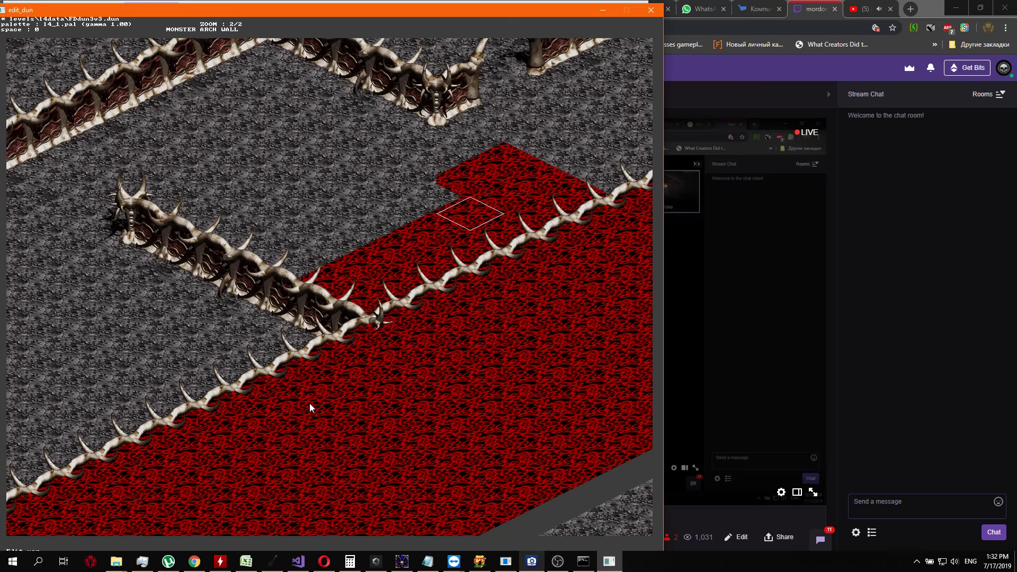
{"action": "key", "text": "Return"}
{"action": "key", "text": "Up"}
Replace the last red tile at the fourth row's northeastern end with grey floor
{"action": "key", "text": "Return"}
{"action": "key", "text": "Up"}
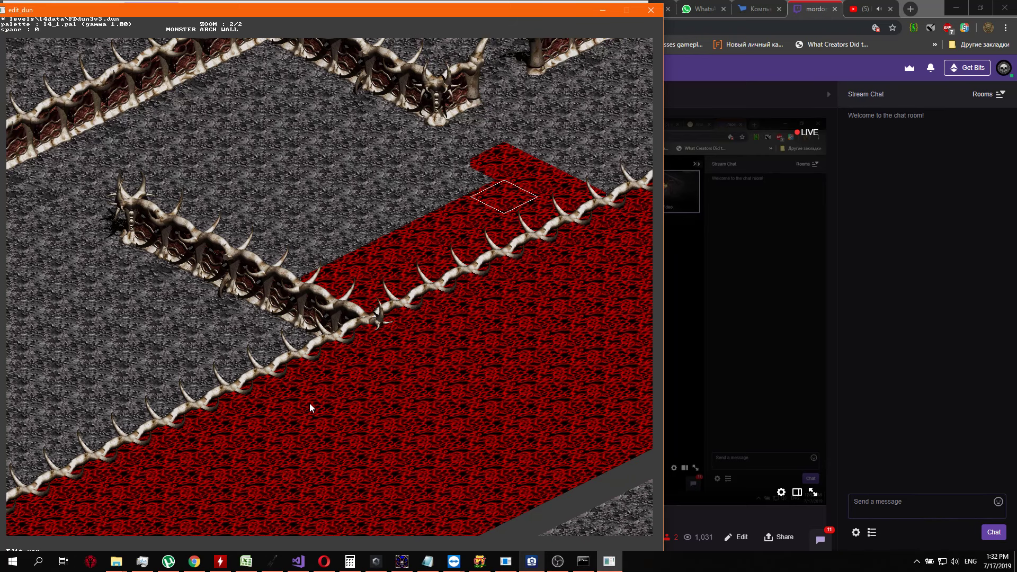
{"action": "key", "text": "Return"}
{"action": "key", "text": "Up"}
Replace the first two red tiles at the northeastern end of the fifth row with grey floor
{"action": "key", "text": "Return"}
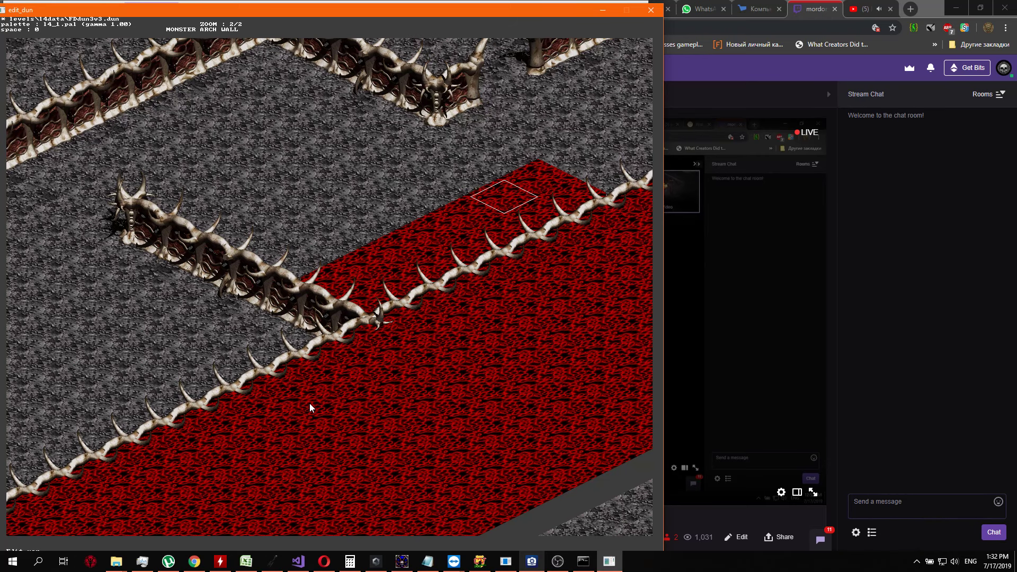
{"action": "key", "text": "Right"}
{"action": "key", "text": "Return"}
{"action": "key", "text": "Up"}
{"action": "key", "text": "Up"}
{"action": "key", "text": "Up"}
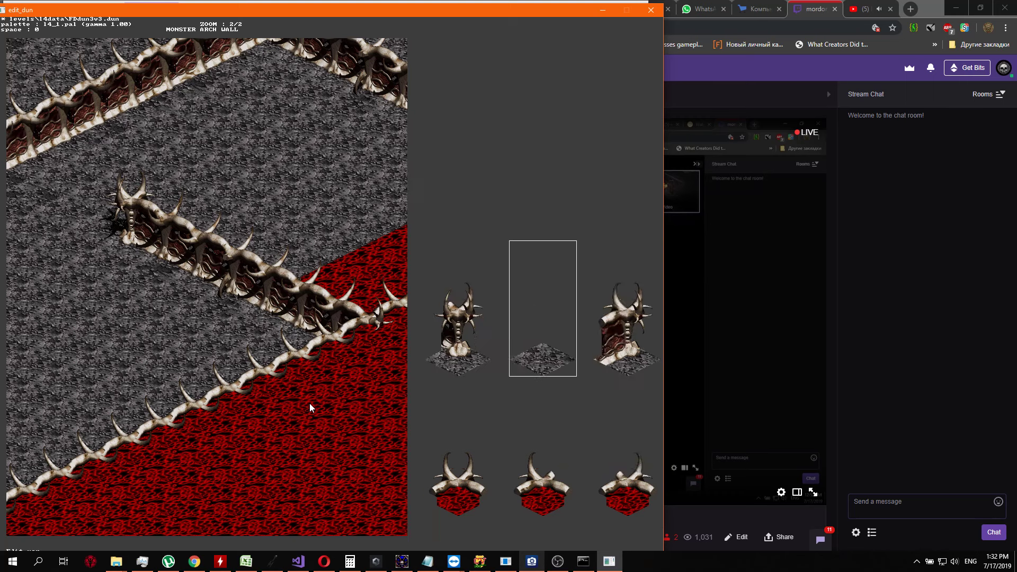
{"action": "key", "text": "Return"}
{"action": "key", "text": "Down"}
{"action": "key", "text": "Return"}
{"action": "key", "text": "Up"}
{"action": "key", "text": "Right"}
{"action": "key", "text": "Right"}
Replace the third and fourth red tiles of the fifth row with grey floor, continuing southwest
{"action": "key", "text": "Return"}
{"action": "key", "text": "Down"}
{"action": "key", "text": "Return"}
{"action": "key", "text": "Up"}
{"action": "key", "text": "Return"}
{"action": "key", "text": "Down"}
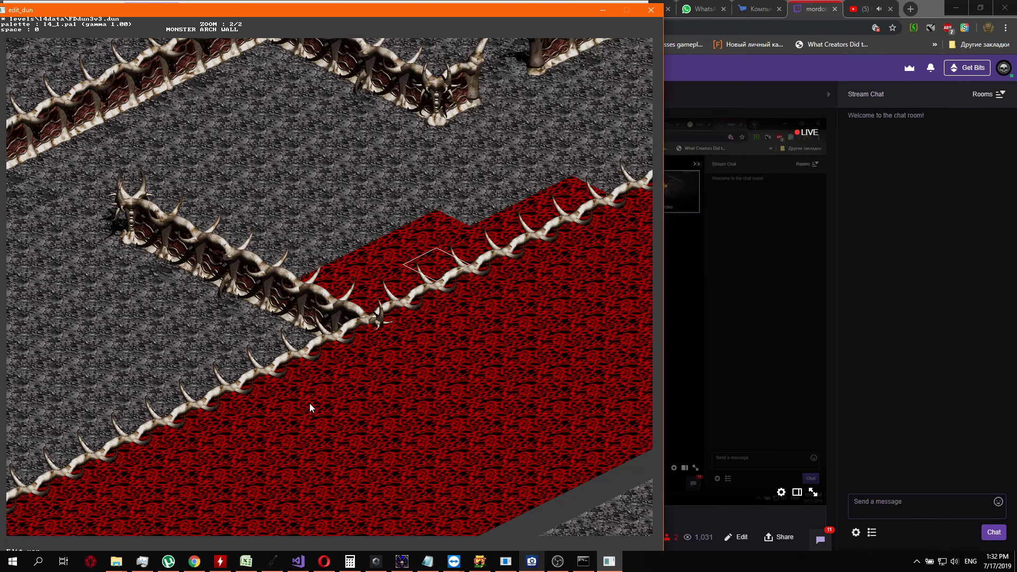
{"action": "key", "text": "Return"}
{"action": "key", "text": "Up"}
{"action": "key", "text": "Right"}
{"action": "key", "text": "Right"}
Set the fifth and sixth red tiles of the fifth row to grey floor
{"action": "key", "text": "Return"}
{"action": "key", "text": "Right"}
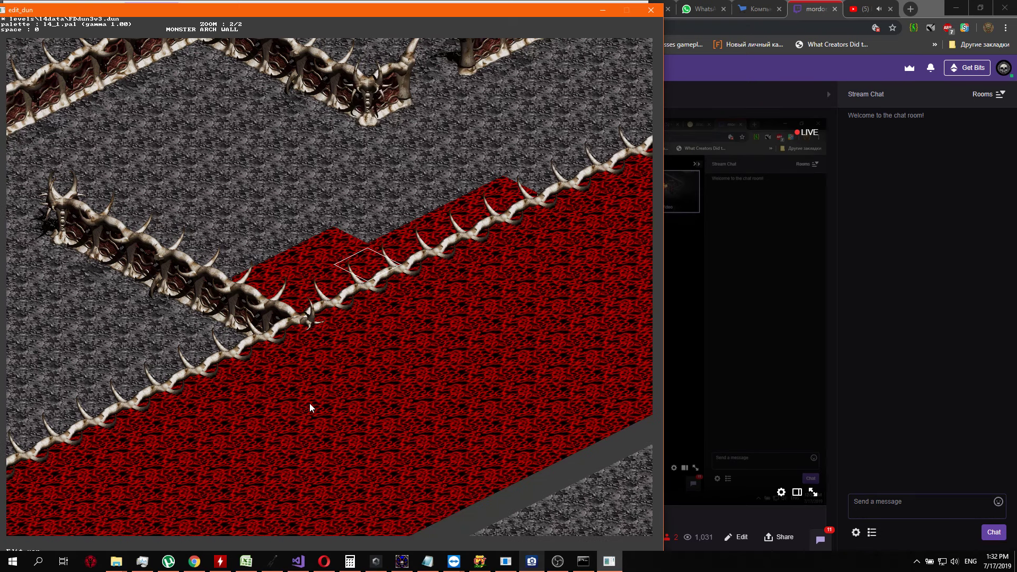
{"action": "key", "text": "Return"}
{"action": "key", "text": "Return"}
{"action": "key", "text": "Down"}
{"action": "key", "text": "Return"}
{"action": "key", "text": "Up"}
{"action": "key", "text": "Return"}
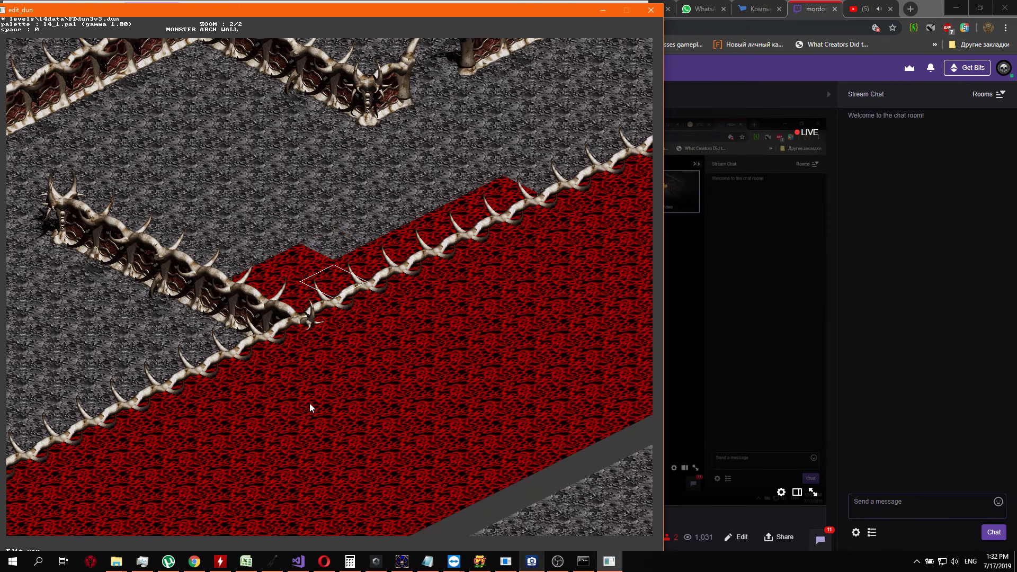
{"action": "key", "text": "Down"}
Replace the fifth row's last red tile, beside the arched bone wall, with grey floor
{"action": "key", "text": "Return"}
{"action": "key", "text": "Up"}
{"action": "key", "text": "Return"}
{"action": "key", "text": "Down"}
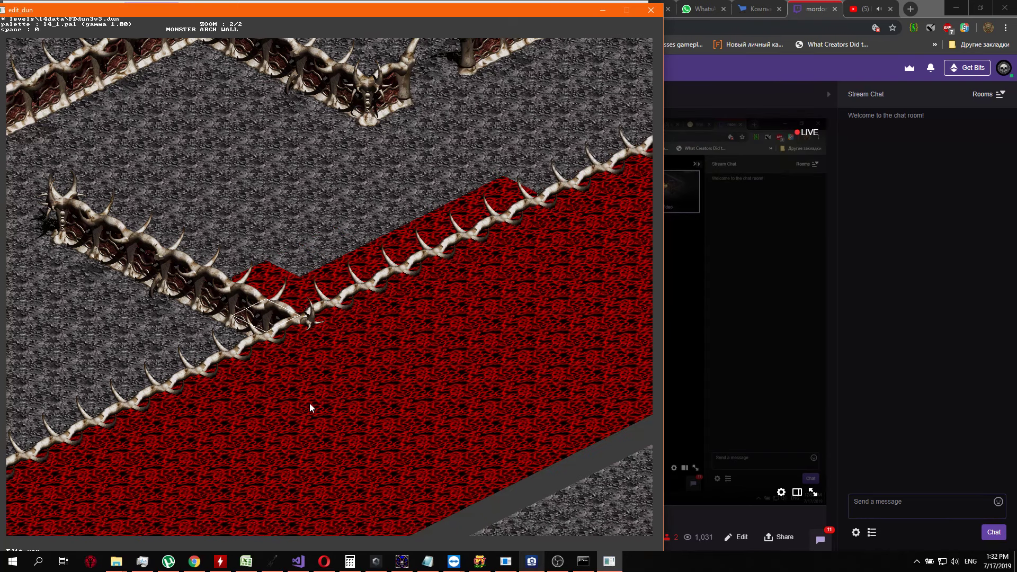
Replace the two southwesternmost red tiles of the final row along the spiked bone border with grey floor
{"action": "key", "text": "Return"}
{"action": "key", "text": "Home"}
{"action": "key", "text": "Return"}
{"action": "key", "text": "Right"}
{"action": "key", "text": "Return"}
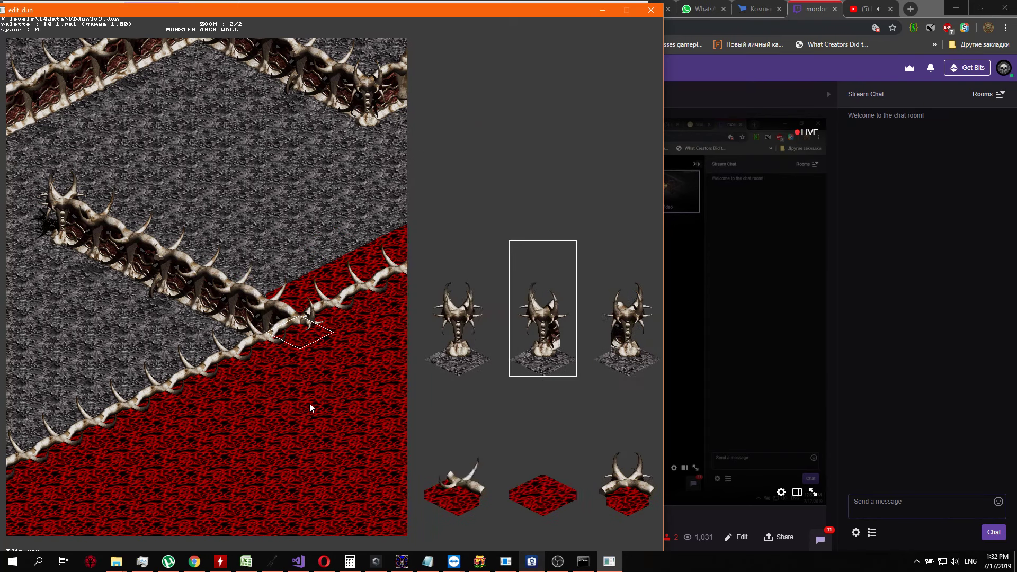
{"action": "key", "text": "Down"}
{"action": "key", "text": "Return"}
{"action": "key", "text": "Up"}
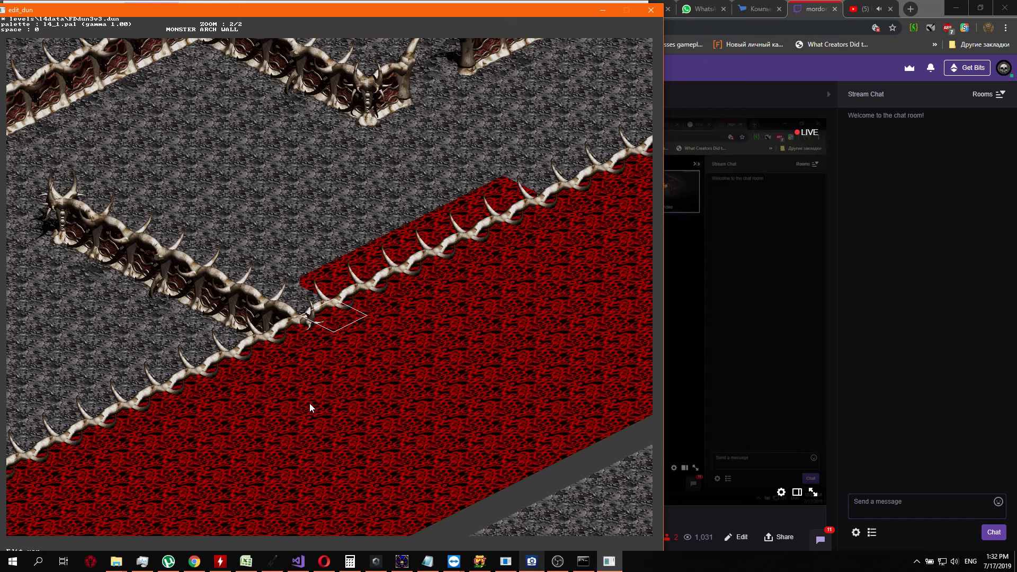
{"action": "key", "text": "Return"}
Replace the third and fourth red tiles of the final row along the spiked border with grey floor
{"action": "key", "text": "Return"}
{"action": "key", "text": "Return"}
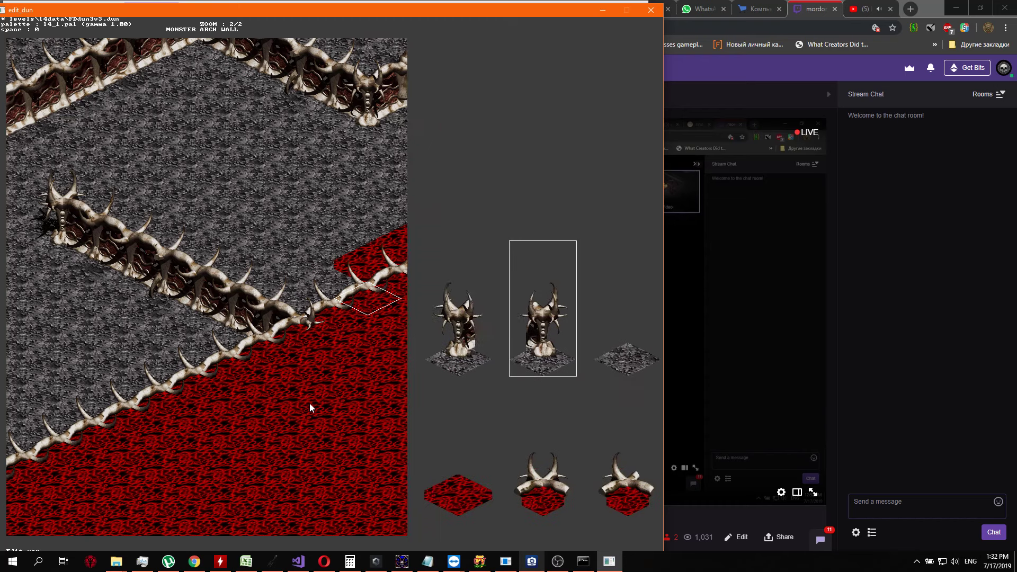
{"action": "key", "text": "Up"}
Replace the remaining three red tiles at the northeastern end of the final row with grey floor
{"action": "key", "text": "Return"}
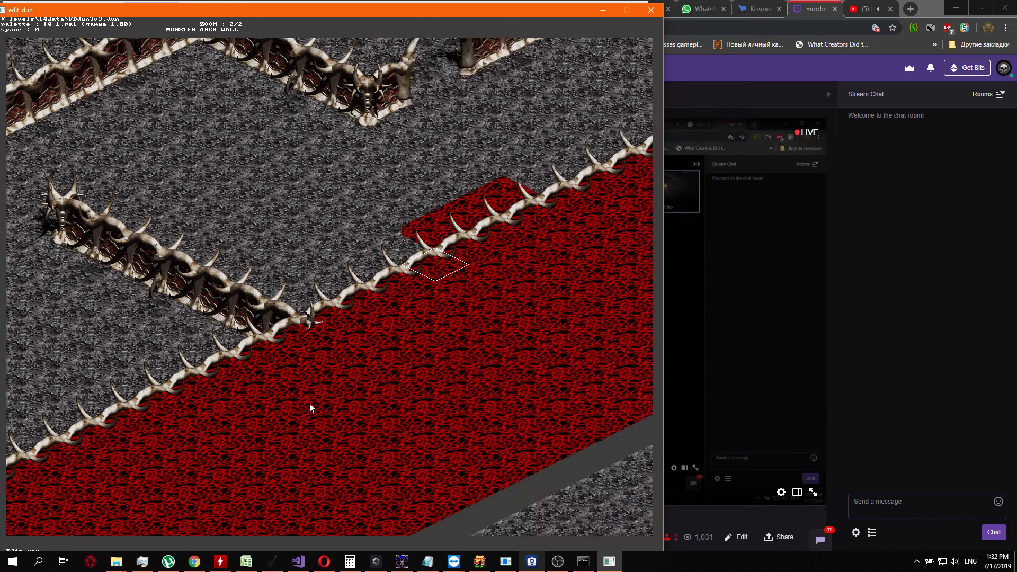
{"action": "key", "text": "Return"}
{"action": "key", "text": "Right"}
{"action": "key", "text": "Return"}
{"action": "key", "text": "Up"}
{"action": "key", "text": "Return"}
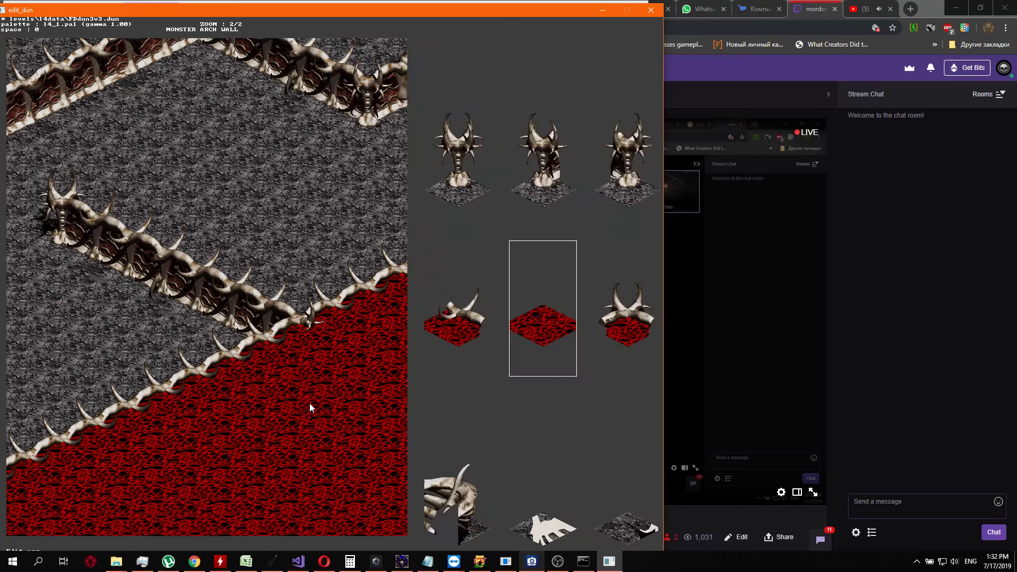
{"action": "key", "text": "Up"}
{"action": "key", "text": "Right"}
{"action": "key", "text": "Right"}
{"action": "key", "text": "Return"}
{"action": "key", "text": "Up"}
{"action": "key", "text": "Return"}
{"action": "key", "text": "Return"}
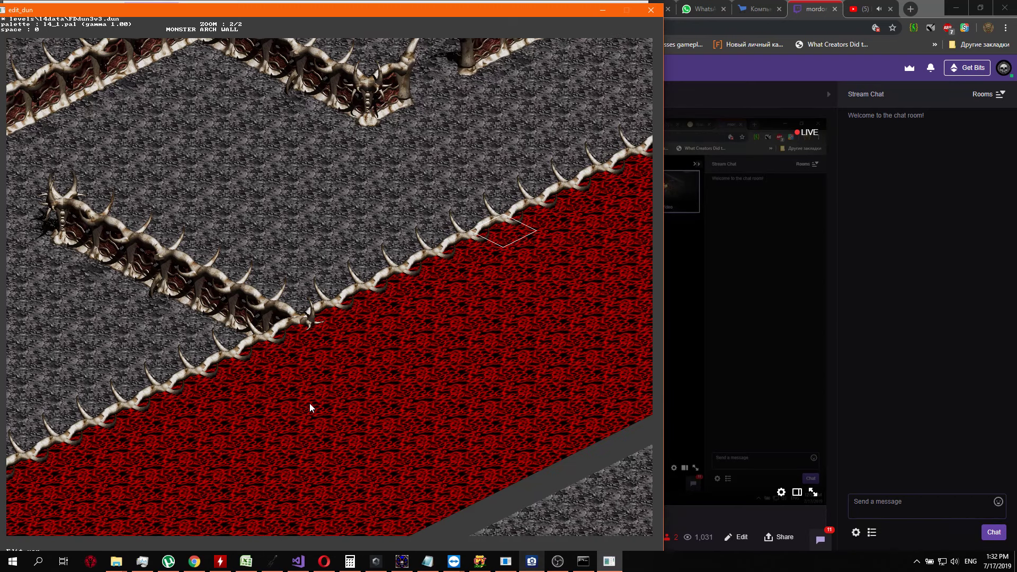
Inspect the reworked spiked bone border between the red area and grey floor, along with the arched walls around it
{"action": "key", "text": "Right"}
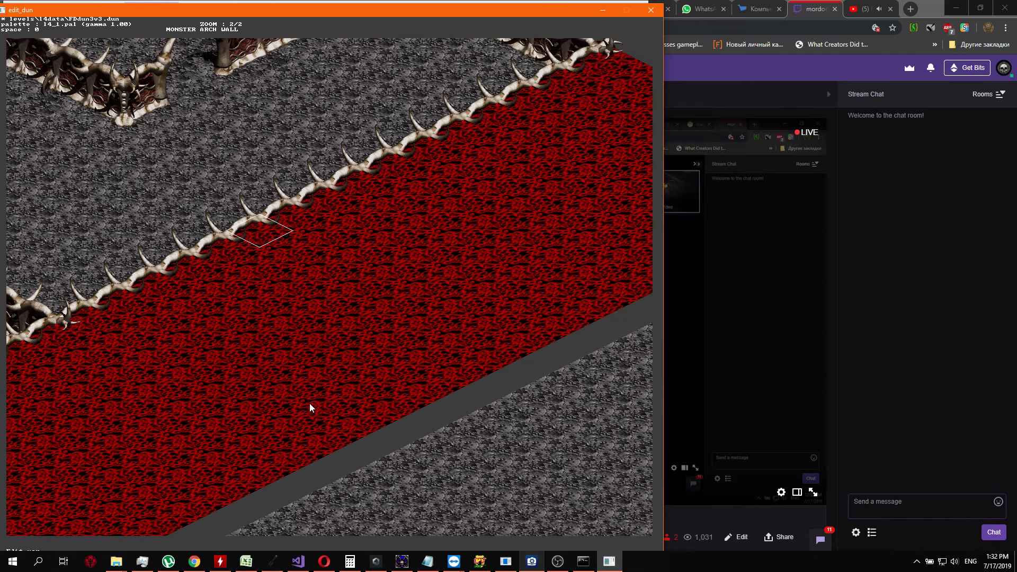
{"action": "key", "text": "Up"}
{"action": "key", "text": "Left"}
{"action": "key", "text": "Down"}
{"action": "key", "text": "Up"}
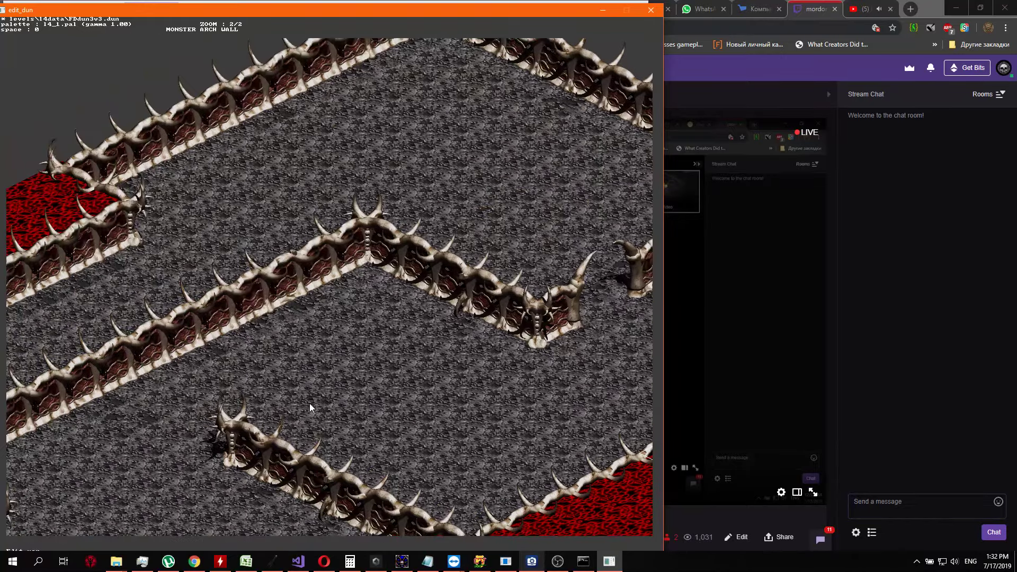
{"action": "key", "text": "Left"}
{"action": "key", "text": "Up"}
{"action": "key", "text": "Down"}
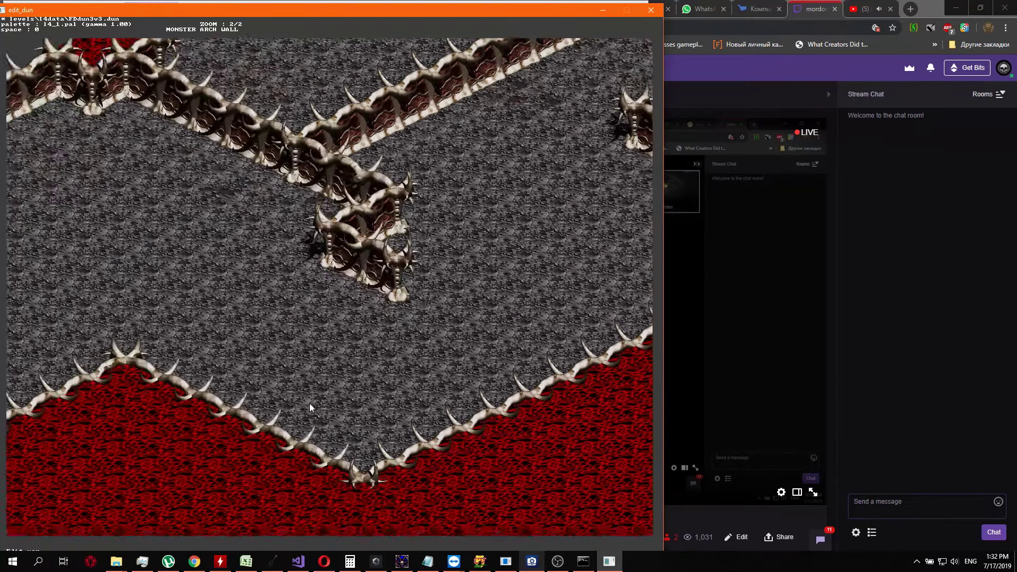
{"action": "key", "text": "Right"}
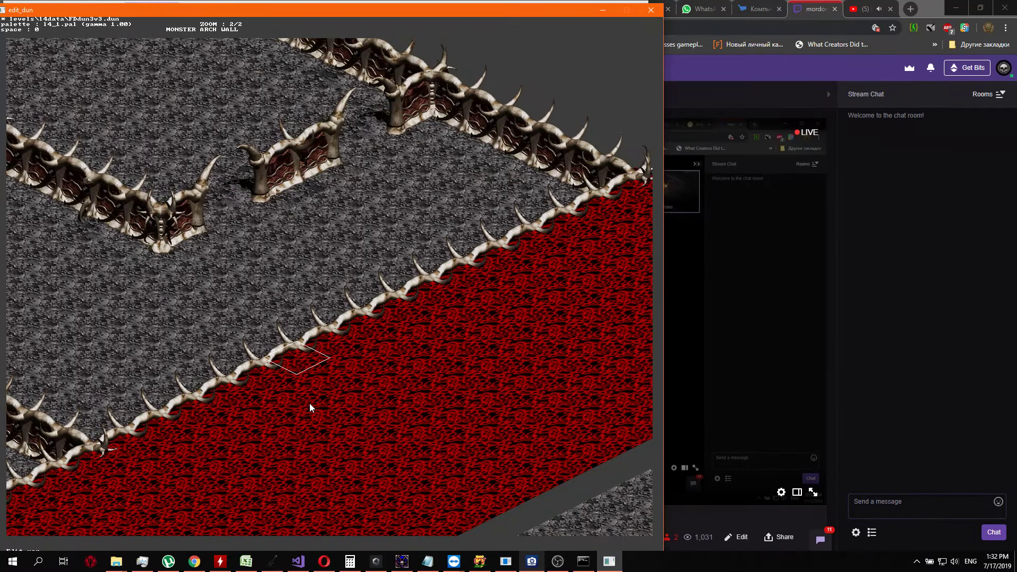
{"action": "key", "text": "Left"}
{"action": "key", "text": "Right"}
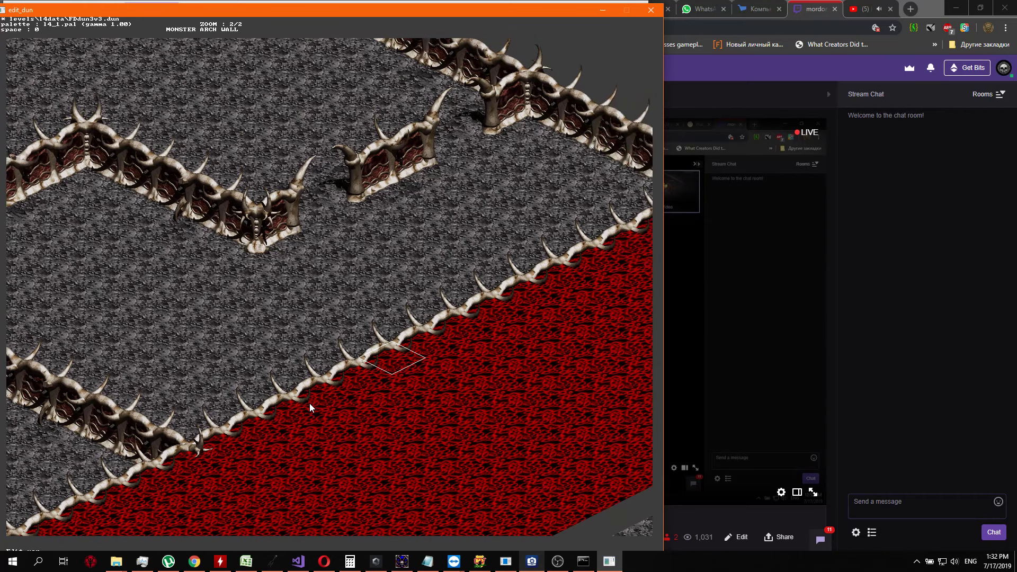
{"action": "key", "text": "Left"}
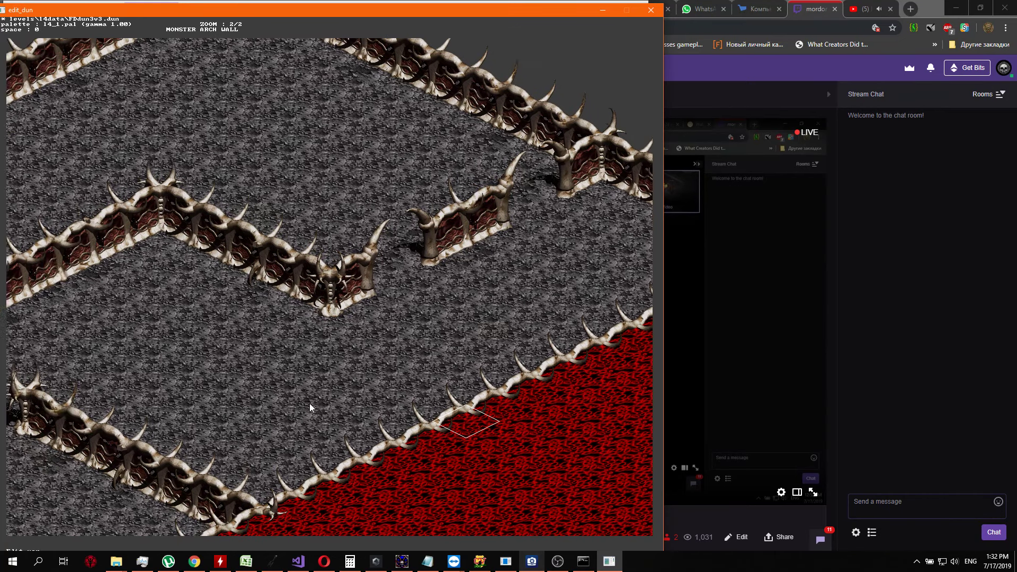
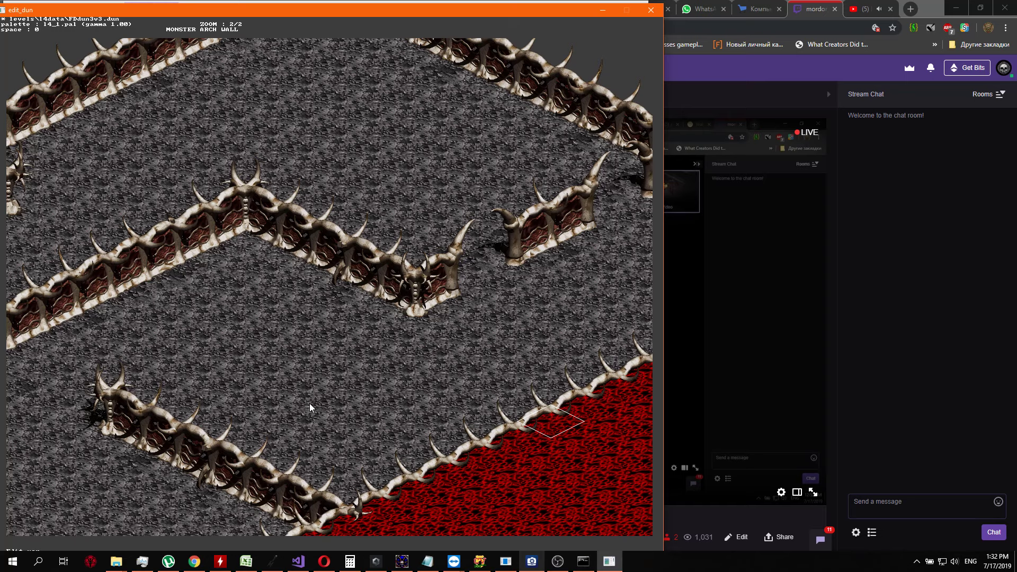
Inspect the spiked bone border and the arched walls along the edge between the red area and grey floor
{"action": "key", "text": "Left"}
{"action": "key", "text": "Right"}
{"action": "key", "text": "Up"}
{"action": "key", "text": "Up"}
{"action": "key", "text": "Up"}
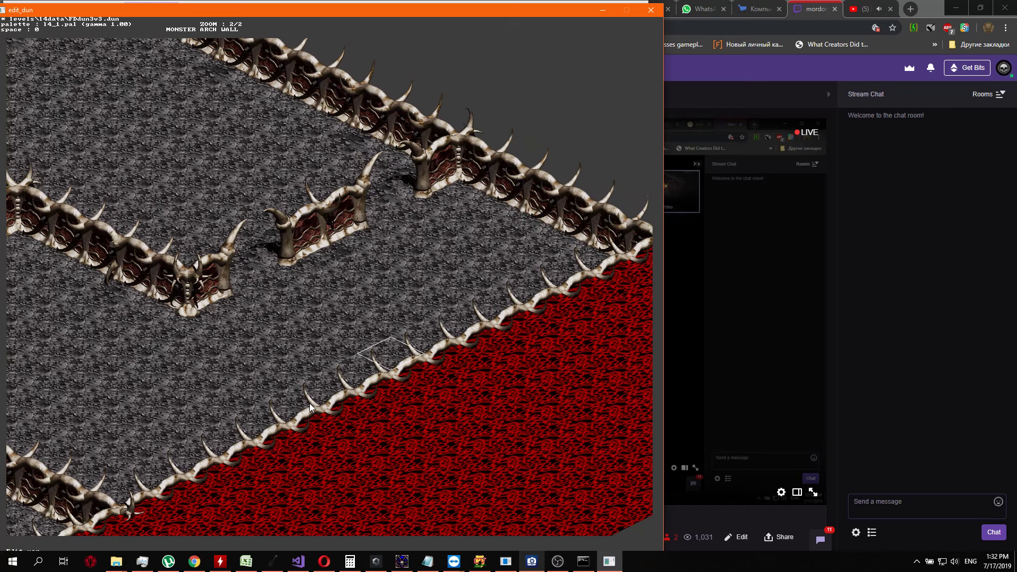
{"action": "key", "text": "Up"}
{"action": "key", "text": "Left"}
{"action": "key", "text": "Left"}
{"action": "key", "text": "Left"}
{"action": "key", "text": "Down"}
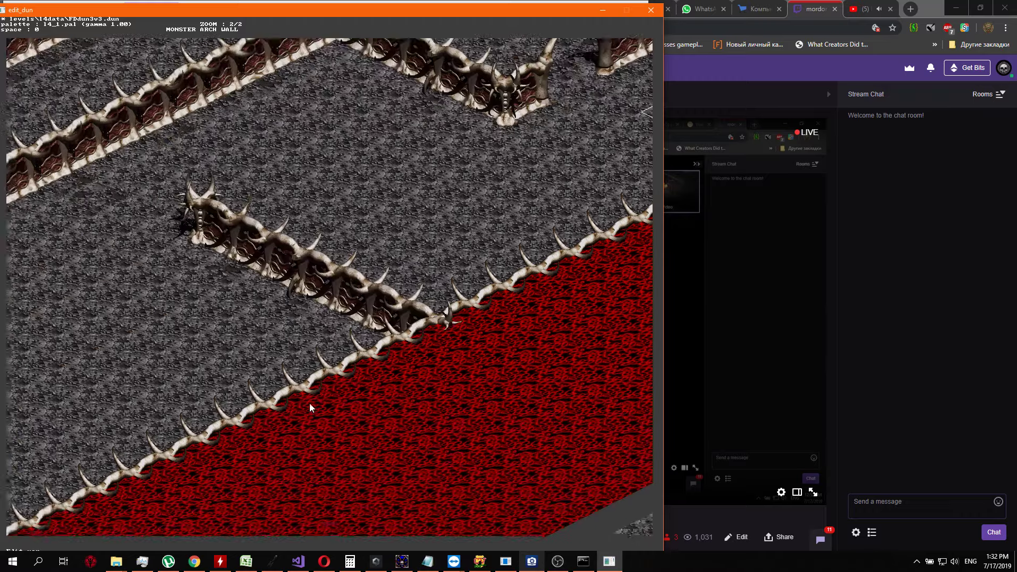
{"action": "key", "text": "Up"}
{"action": "key", "text": "Up"}
{"action": "key", "text": "Right"}
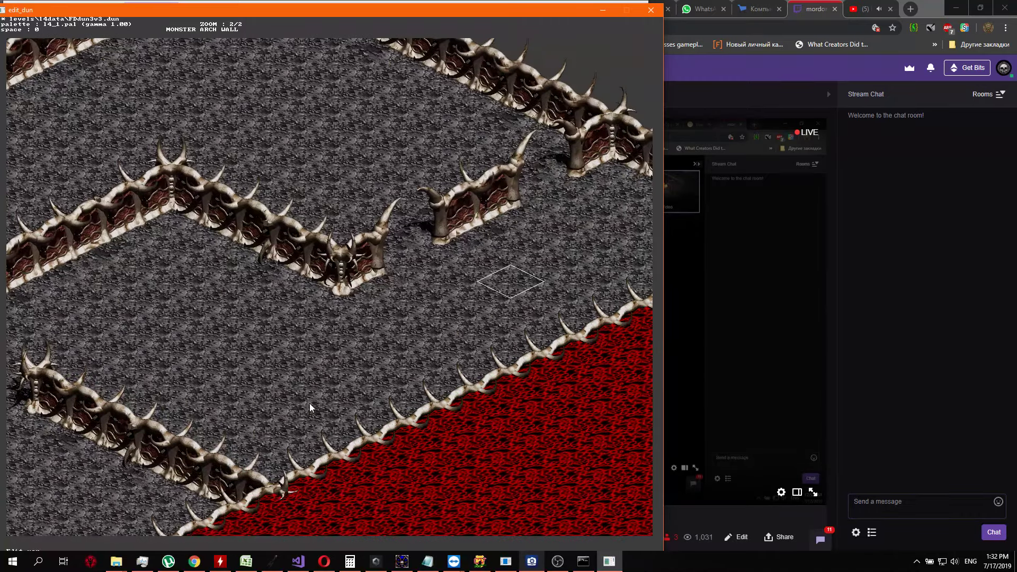
Switch to the info layer containing the 10 and 72 values and review their placement around the arched walls
{"action": "key", "text": "Tab"}
{"action": "key", "text": "Left"}
{"action": "key", "text": "Down"}
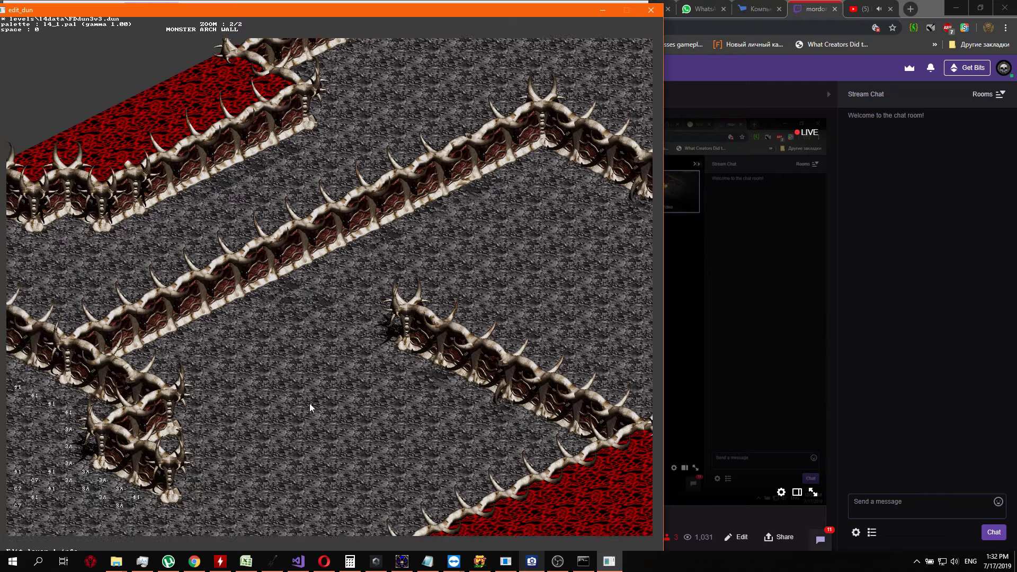
{"action": "key", "text": "Left"}
{"action": "key", "text": "Tab"}
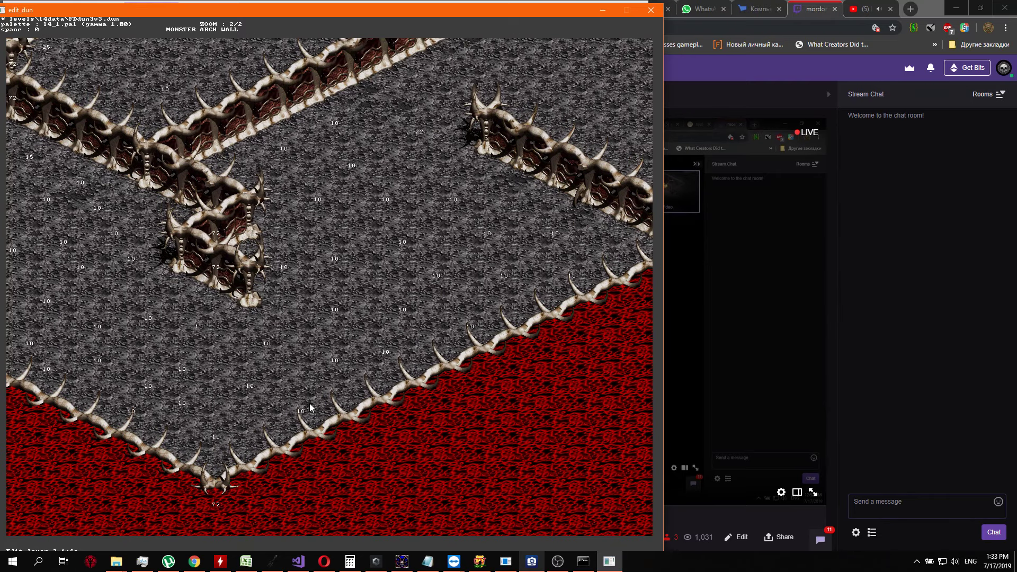
{"action": "key", "text": "Up"}
{"action": "key", "text": "Right"}
{"action": "key", "text": "Left"}
{"action": "key", "text": "Up"}
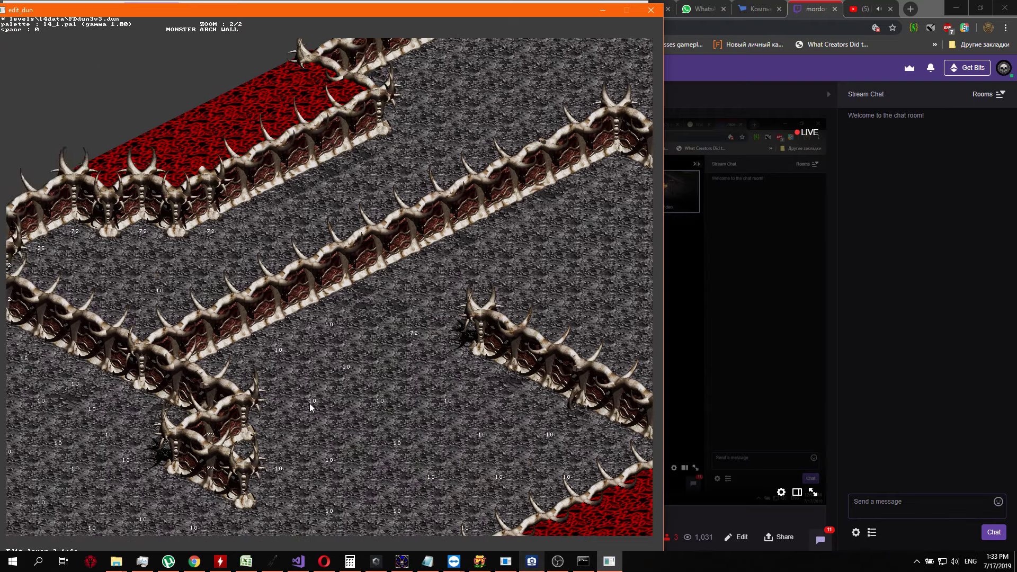
{"action": "key", "text": "Right"}
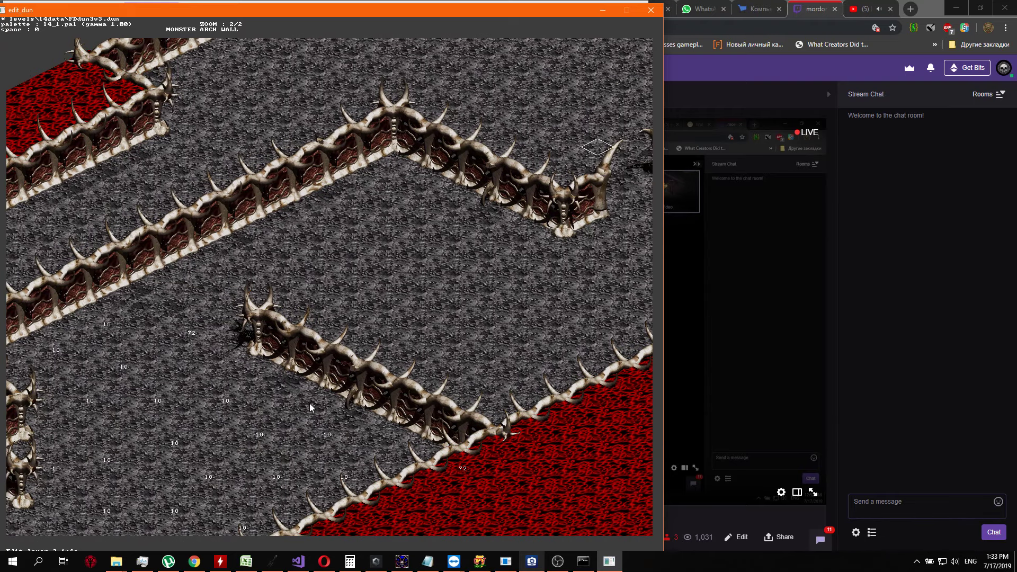
{"action": "key", "text": "Left"}
{"action": "key", "text": "Up"}
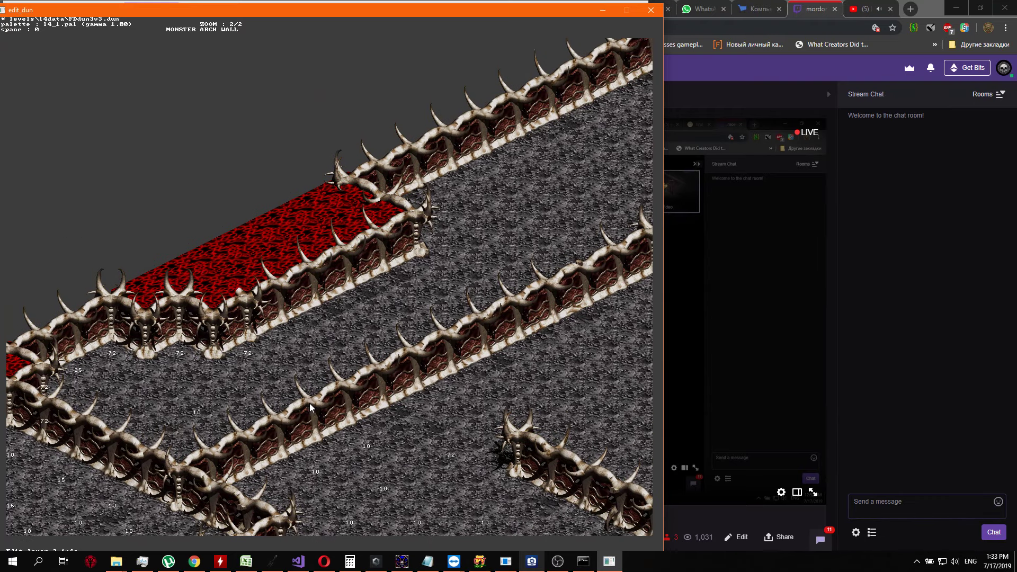
Set the info value to 72 where the long inner arched wall meets the southwestern wall
{"action": "key", "text": "Down"}
{"action": "key", "text": "Down"}
{"action": "key", "text": "Down"}
{"action": "key", "text": "Down"}
{"action": "key", "text": "Down"}
{"action": "key", "text": "Down"}
{"action": "key", "text": "Down"}
{"action": "key", "text": "Down"}
{"action": "key", "text": "Down"}
{"action": "key", "text": "Down"}
{"action": "key", "text": "Down"}
{"action": "key", "text": "Down"}
{"action": "key", "text": "Left"}
{"action": "key", "text": "Left"}
{"action": "key", "text": "Left"}
{"action": "key", "text": "Down"}
{"action": "key", "text": "Left"}
{"action": "key", "text": "Down"}
{"action": "key", "text": "Down"}
{"action": "key", "text": "Return"}
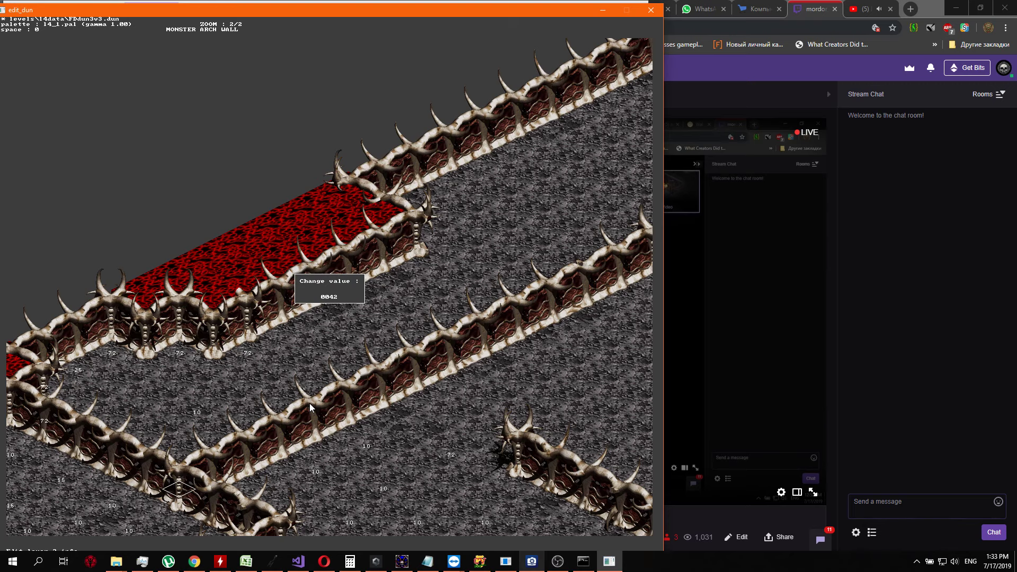
{"action": "key", "text": "Return"}
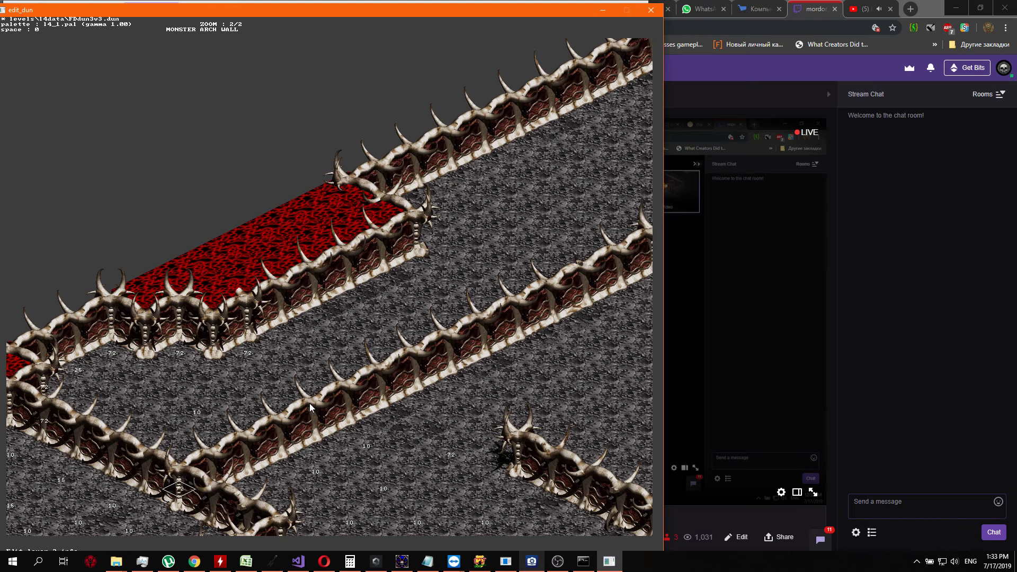
Set the info value to 72 on the northeasternmost red tile of the small red strip behind the arched wall
{"action": "key", "text": "ctrl+Right"}
{"action": "key", "text": "Up"}
{"action": "key", "text": "Up"}
{"action": "key", "text": "Up"}
{"action": "key", "text": "Up"}
{"action": "key", "text": "Up"}
{"action": "key", "text": "Up"}
{"action": "key", "text": "Left"}
{"action": "key", "text": "Up"}
{"action": "key", "text": "Left"}
{"action": "key", "text": "Up"}
{"action": "key", "text": "Up"}
{"action": "key", "text": "Left"}
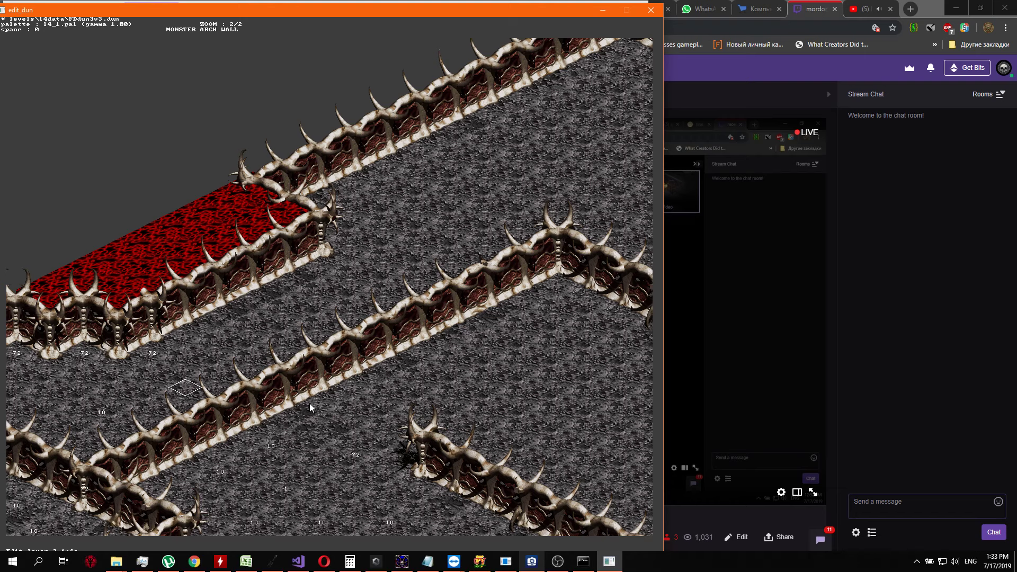
{"action": "key", "text": "Up"}
{"action": "key", "text": "Up"}
{"action": "key", "text": "Up"}
{"action": "key", "text": "Up"}
{"action": "key", "text": "Up"}
{"action": "key", "text": "Left"}
{"action": "key", "text": "Up"}
{"action": "key", "text": "Up"}
{"action": "key", "text": "Up"}
{"action": "key", "text": "Up"}
{"action": "key", "text": "Up"}
{"action": "key", "text": "Up"}
{"action": "key", "text": "Up"}
{"action": "key", "text": "Left"}
{"action": "key", "text": "Left"}
{"action": "key", "text": "Left"}
{"action": "key", "text": "Left"}
{"action": "key", "text": "Left"}
{"action": "key", "text": "Left"}
{"action": "key", "text": "Up"}
{"action": "key", "text": "Return"}
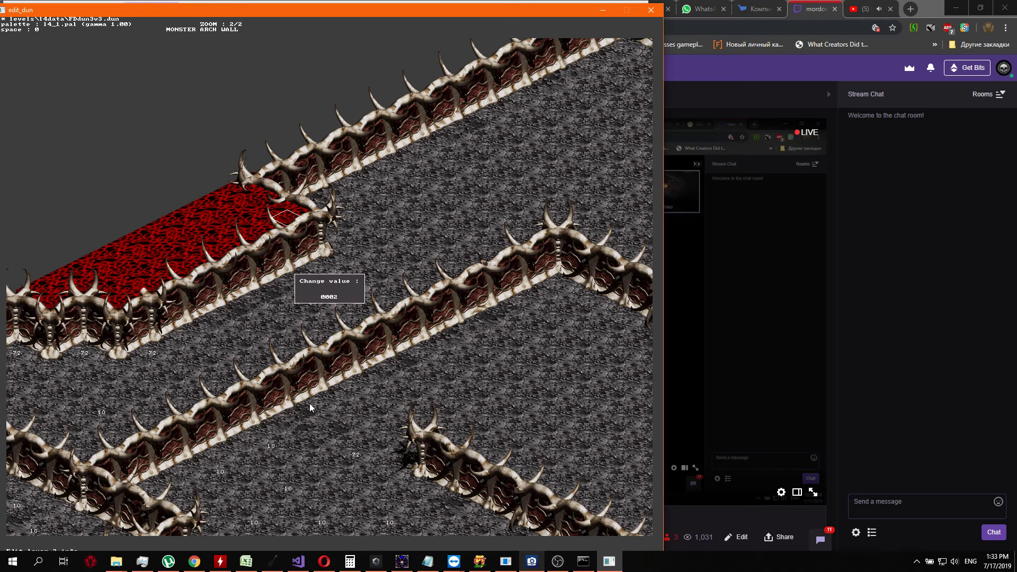
{"action": "type", "text": "25"}
{"action": "key", "text": "Return"}
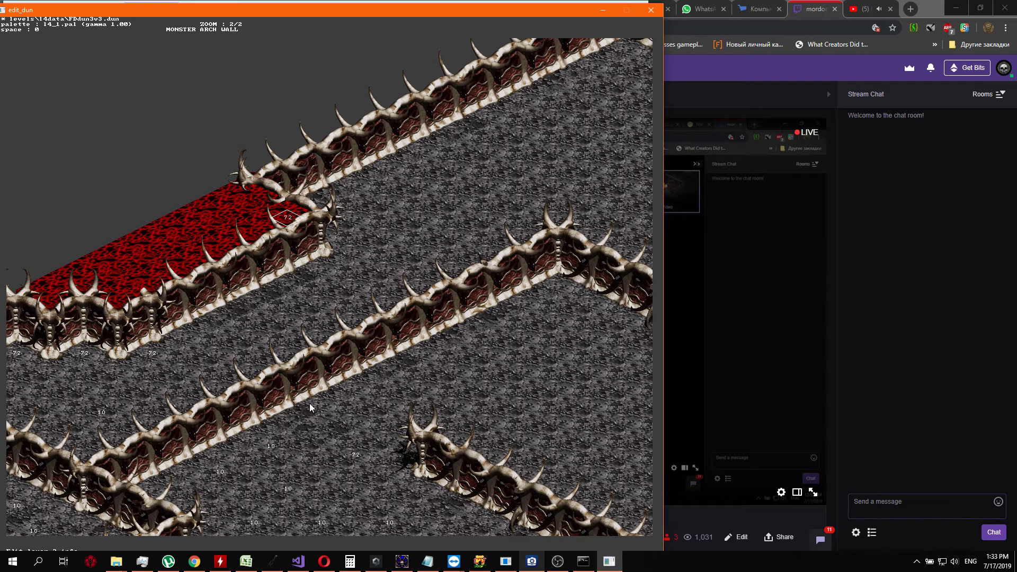
Set the info value to 72 on the floor cell inside the northern corner of the outer arched walls
{"action": "key", "text": "Right"}
{"action": "key", "text": "Up"}
{"action": "key", "text": "Up"}
{"action": "key", "text": "Up"}
{"action": "key", "text": "Up"}
{"action": "key", "text": "Up"}
{"action": "key", "text": "Up"}
{"action": "key", "text": "Up"}
{"action": "key", "text": "Up"}
{"action": "key", "text": "Up"}
{"action": "key", "text": "Up"}
{"action": "key", "text": "Up"}
{"action": "key", "text": "Up"}
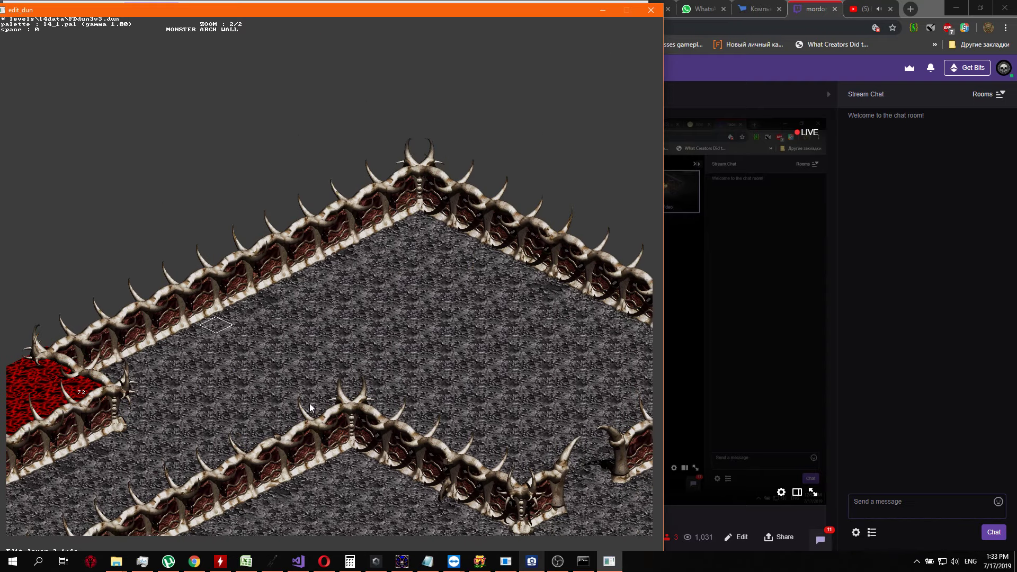
{"action": "key", "text": "Up"}
{"action": "key", "text": "Up"}
{"action": "key", "text": "Return"}
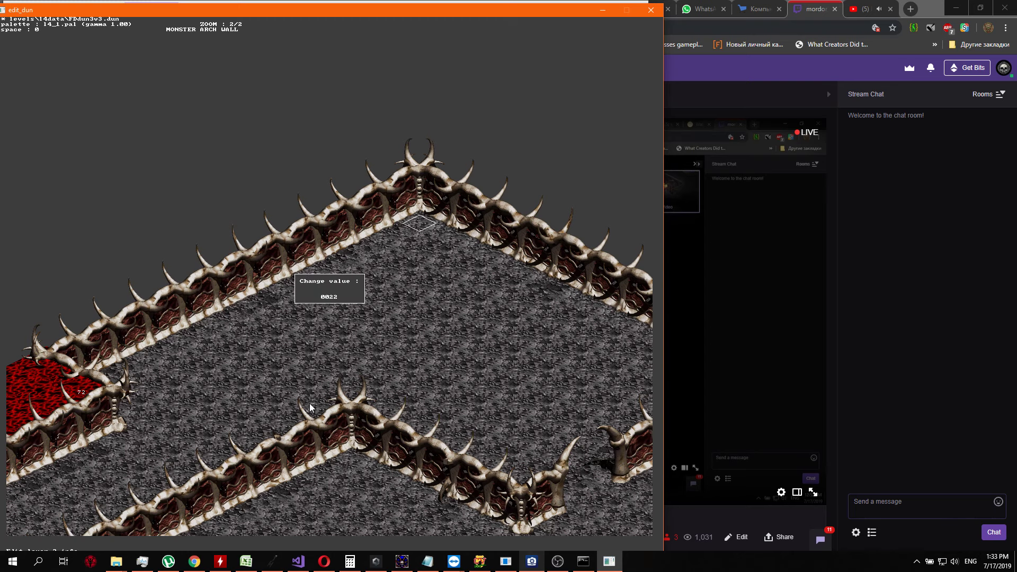
{"action": "key", "text": "Return"}
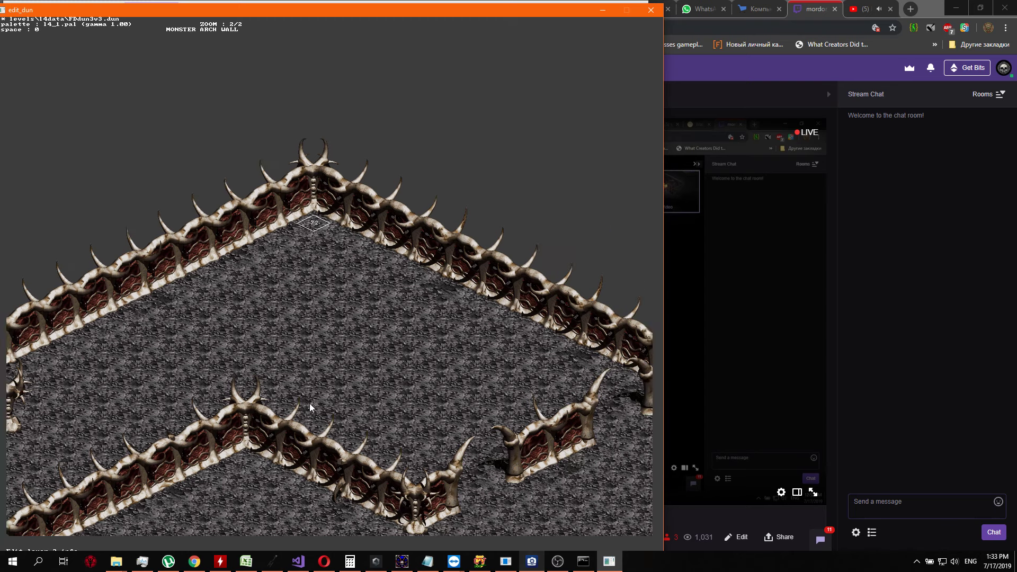
Set the info value to 72 at the pillar of the short wall joining the northeastern outer wall
{"action": "key", "text": "Right"}
{"action": "key", "text": "Right"}
{"action": "key", "text": "Right"}
{"action": "key", "text": "Right"}
{"action": "key", "text": "Right"}
{"action": "key", "text": "Right"}
{"action": "key", "text": "Right"}
{"action": "key", "text": "Right"}
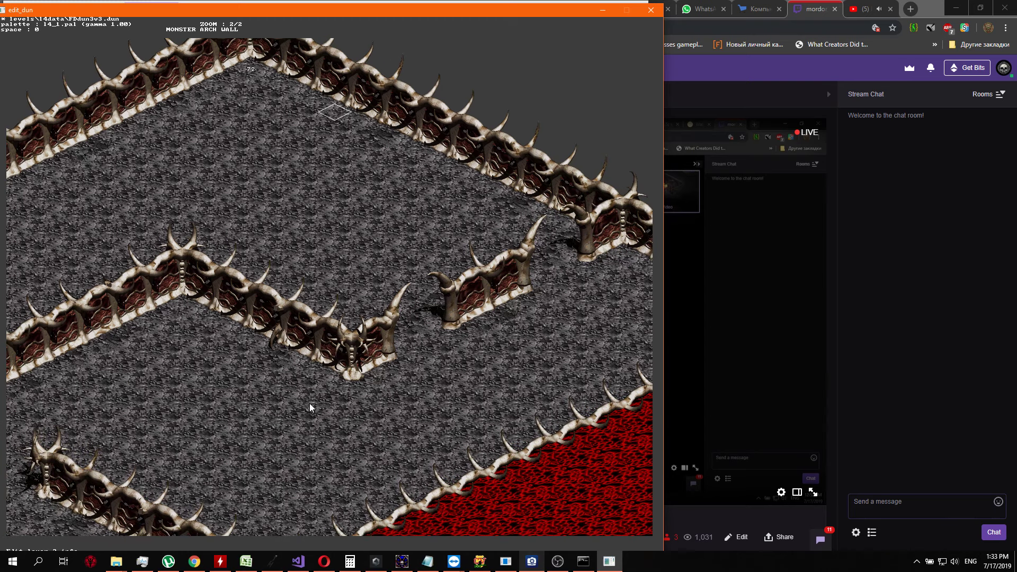
{"action": "key", "text": "Right"}
{"action": "key", "text": "Right"}
{"action": "key", "text": "Right"}
{"action": "key", "text": "Return"}
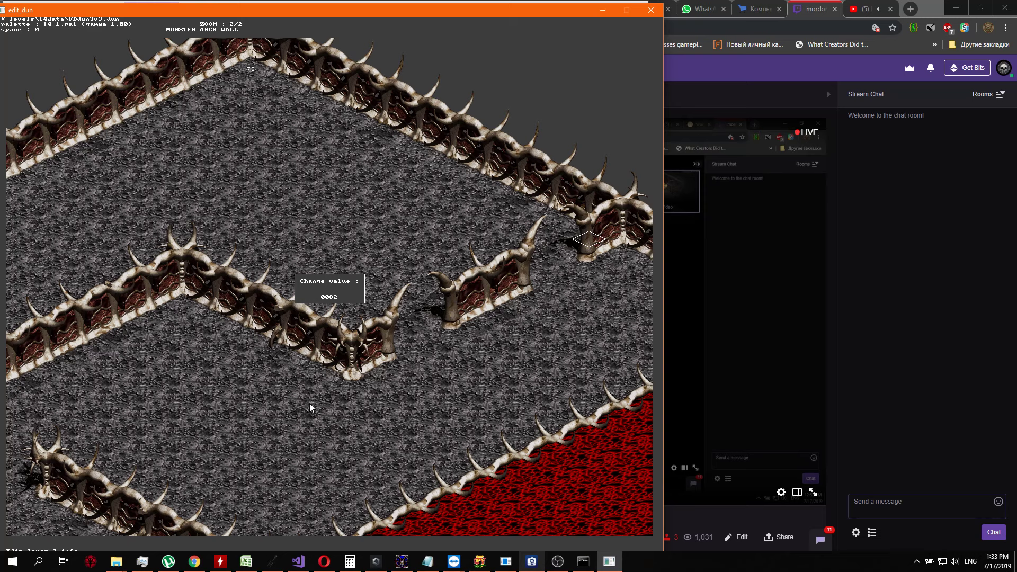
{"action": "key", "text": "Return"}
Set the info value to 72 at the outer corner of the inner arched wall, beside its horned end
{"action": "key", "text": "Down"}
{"action": "key", "text": "Down"}
{"action": "key", "text": "Down"}
{"action": "key", "text": "Down"}
{"action": "key", "text": "Down"}
{"action": "key", "text": "Down"}
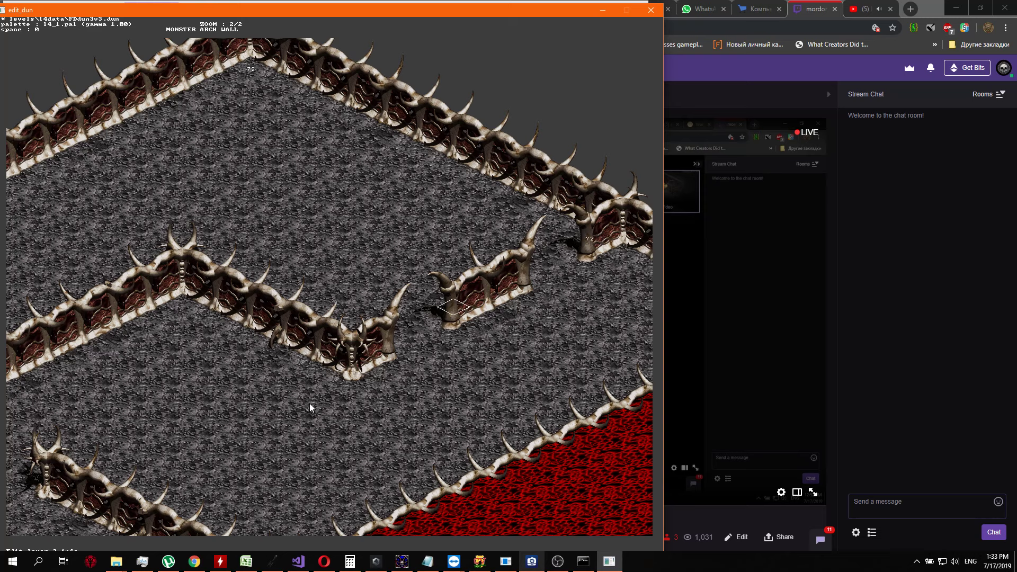
{"action": "key", "text": "Return"}
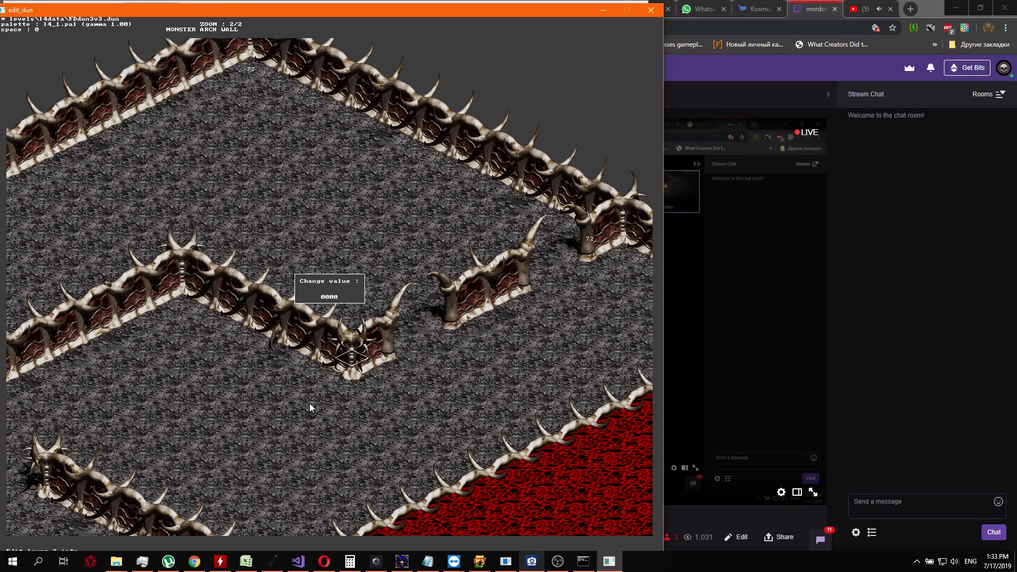
{"action": "type", "text": "2"}
{"action": "key", "text": "Up"}
{"action": "key", "text": "Up"}
{"action": "key", "text": "Up"}
{"action": "key", "text": "Up"}
{"action": "key", "text": "Return"}
Set the info value to 72 in the corner between the short pillar wall and the northeastern outer wall
{"action": "key", "text": "Right"}
{"action": "key", "text": "Right"}
{"action": "key", "text": "Up"}
{"action": "key", "text": "Up"}
{"action": "key", "text": "Up"}
{"action": "key", "text": "Up"}
{"action": "key", "text": "Up"}
{"action": "key", "text": "Up"}
{"action": "key", "text": "Up"}
{"action": "key", "text": "Up"}
{"action": "key", "text": "Up"}
{"action": "key", "text": "Up"}
{"action": "key", "text": "Up"}
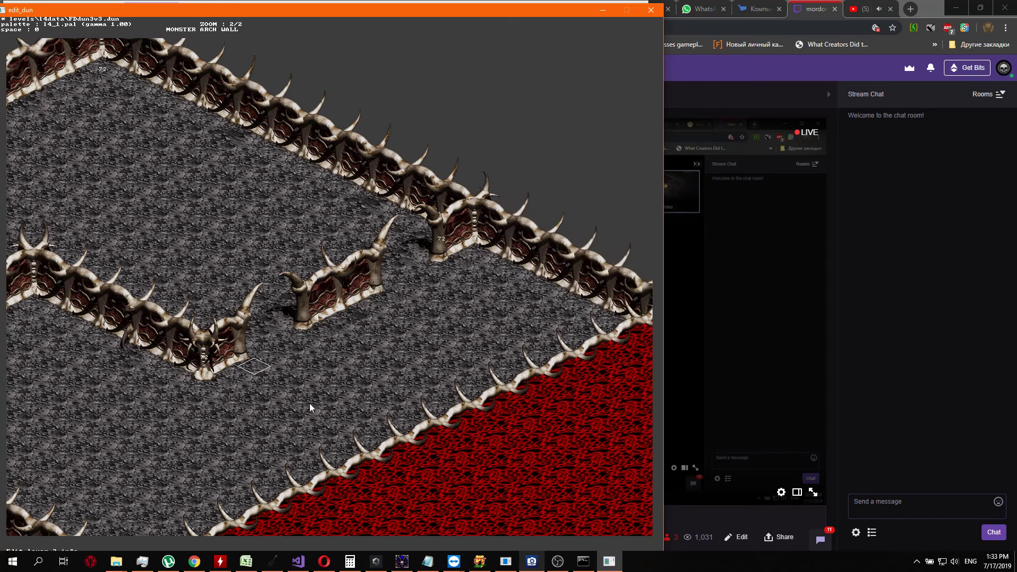
{"action": "key", "text": "Up"}
{"action": "key", "text": "Up"}
{"action": "key", "text": "Up"}
{"action": "key", "text": "Return"}
{"action": "key", "text": "Up"}
{"action": "key", "text": "Up"}
{"action": "key", "text": "Up"}
{"action": "key", "text": "Up"}
{"action": "key", "text": "Up"}
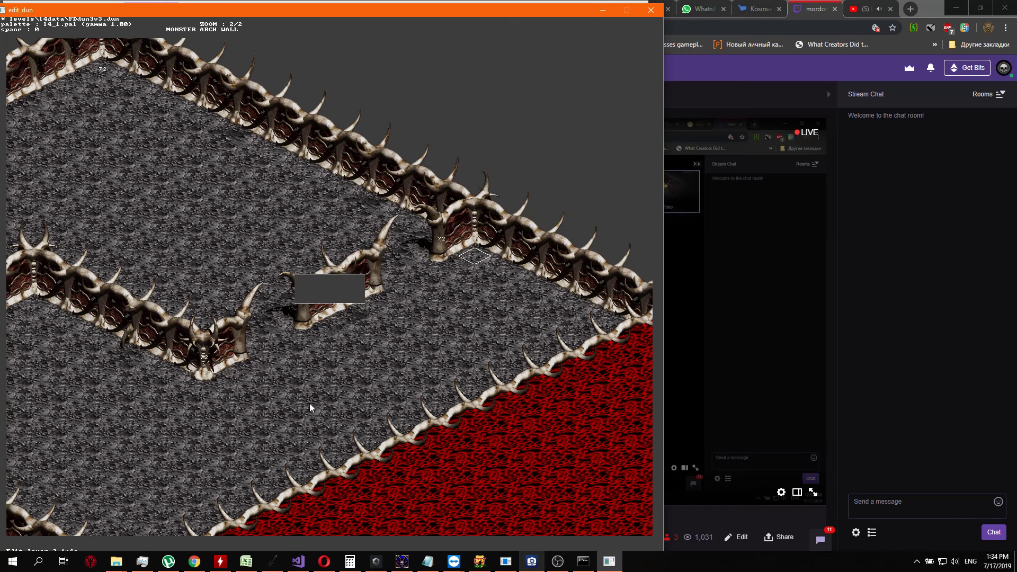
{"action": "key", "text": "Return"}
Examine the red area along the spiked border for existing info values, from its northeastern end to the arched wall junction
{"action": "key", "text": "Right"}
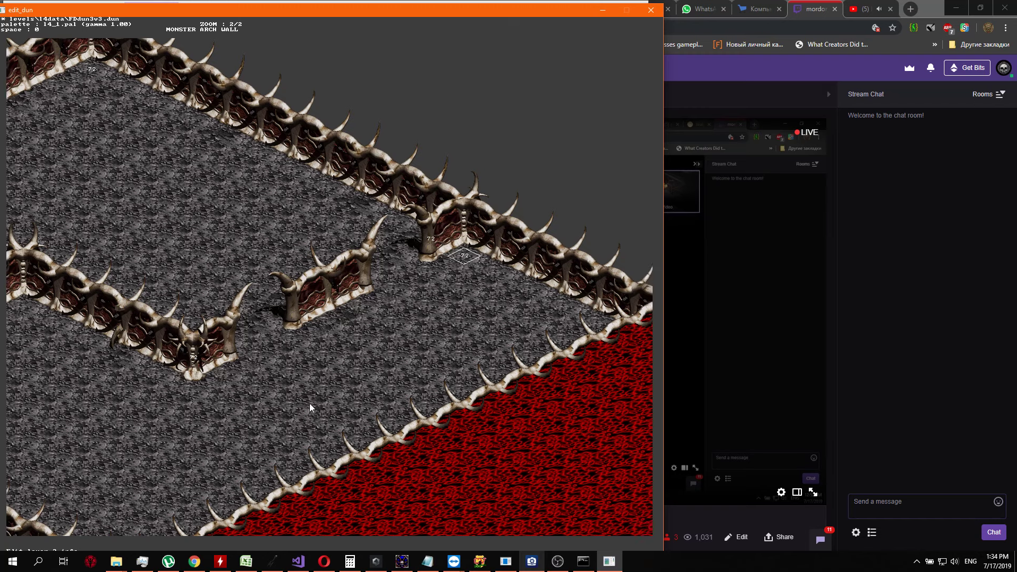
{"action": "key", "text": "Down"}
{"action": "key", "text": "Right"}
{"action": "key", "text": "Right"}
{"action": "key", "text": "Right"}
{"action": "key", "text": "Right"}
{"action": "key", "text": "Right"}
{"action": "key", "text": "Right"}
{"action": "key", "text": "Right"}
{"action": "key", "text": "Right"}
{"action": "key", "text": "Right"}
{"action": "key", "text": "Right"}
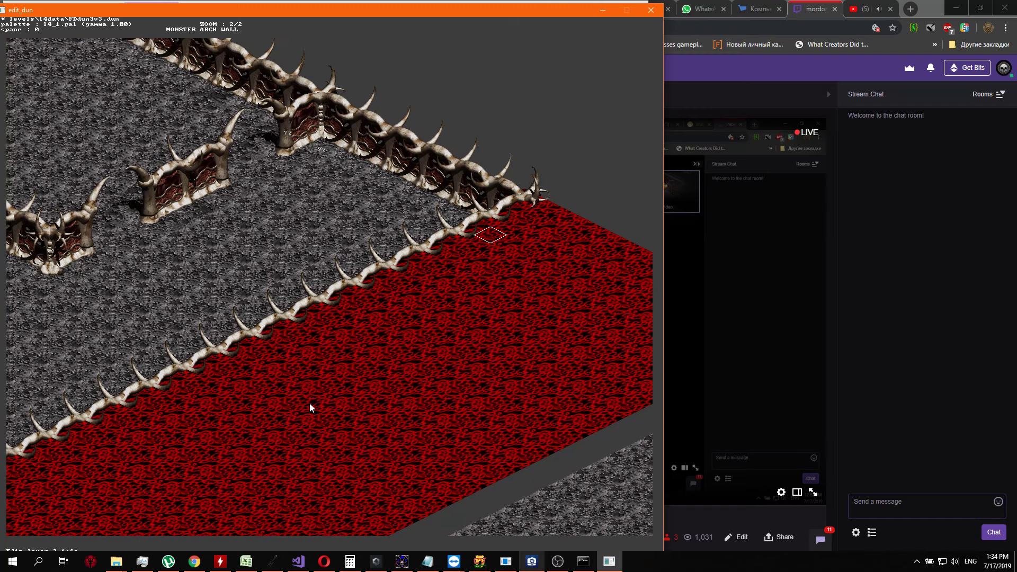
{"action": "key", "text": "Left"}
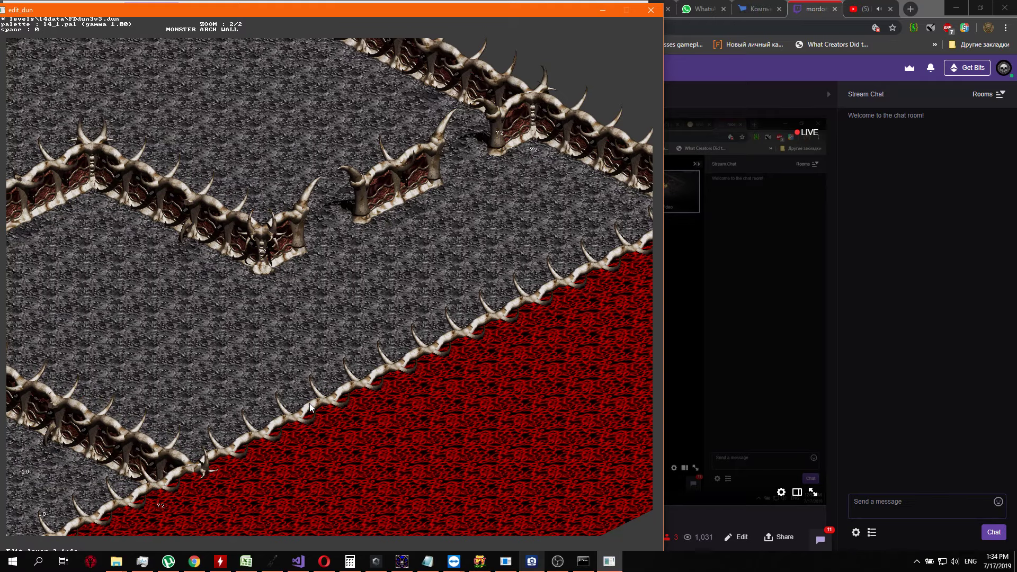
{"action": "key", "text": "Right"}
{"action": "key", "text": "Left"}
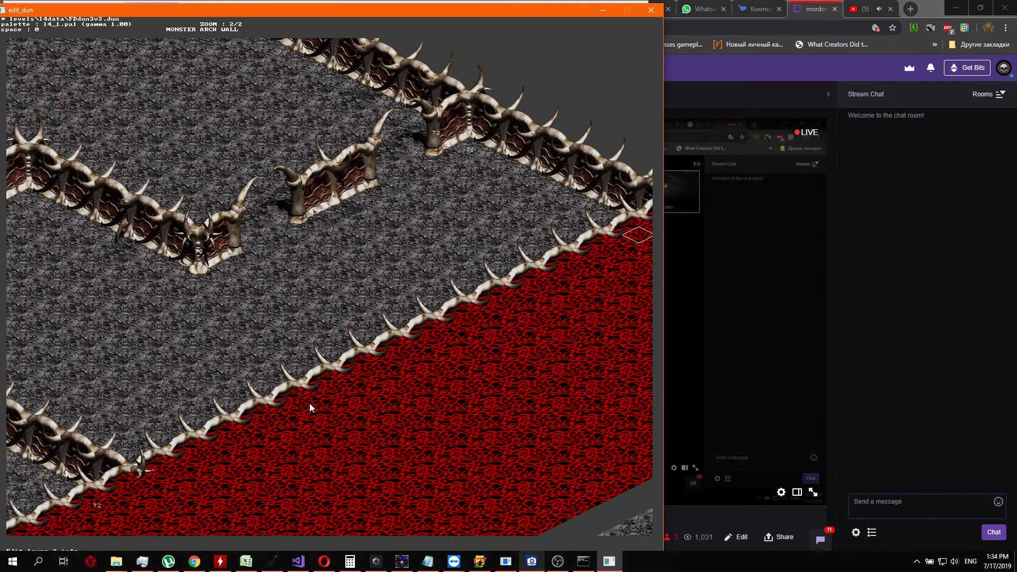
{"action": "key", "text": "s"}
{"action": "key", "text": "s"}
{"action": "key", "text": "s"}
{"action": "key", "text": "s"}
{"action": "key", "text": "s"}
{"action": "key", "text": "s"}
{"action": "key", "text": "s"}
{"action": "key", "text": "s"}
{"action": "key", "text": "s"}
{"action": "key", "text": "s"}
{"action": "key", "text": "s"}
{"action": "key", "text": "s"}
{"action": "key", "text": "Down"}
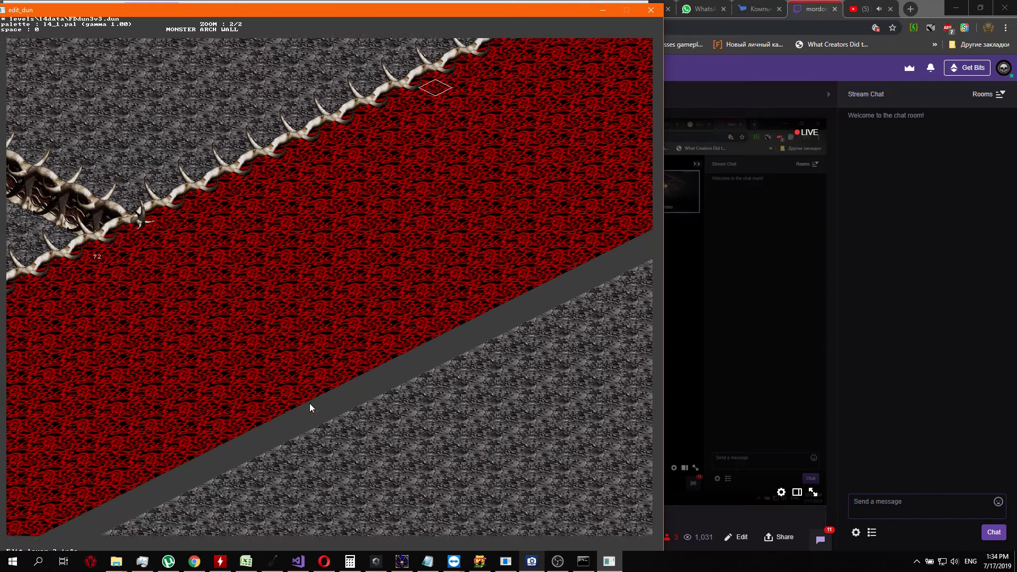
{"action": "key", "text": "s"}
{"action": "key", "text": "s"}
{"action": "key", "text": "s"}
{"action": "key", "text": "s"}
{"action": "key", "text": "s"}
{"action": "key", "text": "s"}
{"action": "key", "text": "s"}
{"action": "key", "text": "s"}
{"action": "key", "text": "s"}
{"action": "key", "text": "s"}
{"action": "key", "text": "s"}
{"action": "key", "text": "s"}
{"action": "key", "text": "s"}
{"action": "key", "text": "s"}
{"action": "key", "text": "Left"}
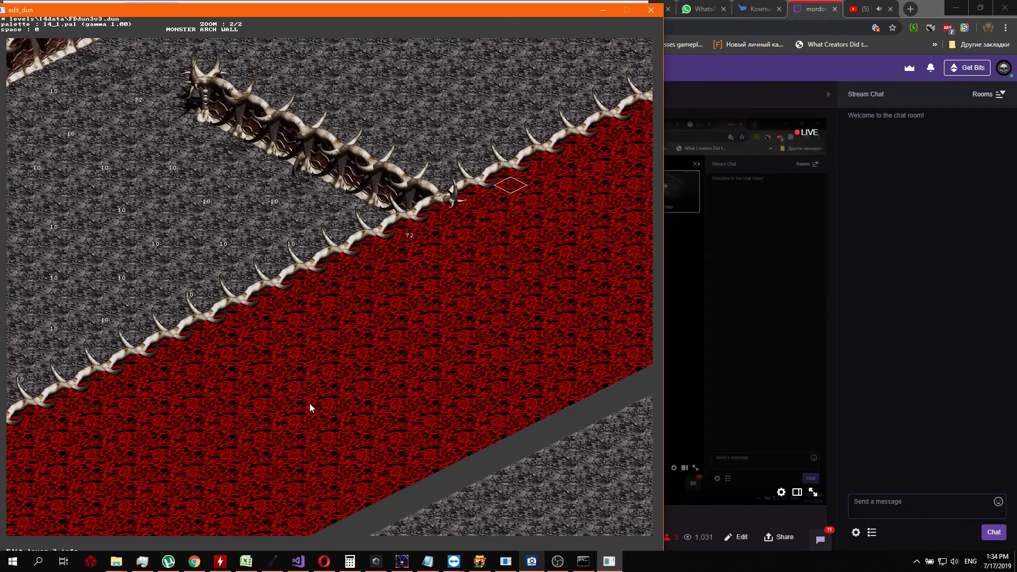
{"action": "key", "text": "Left"}
{"action": "key", "text": "s"}
{"action": "key", "text": "s"}
{"action": "key", "text": "s"}
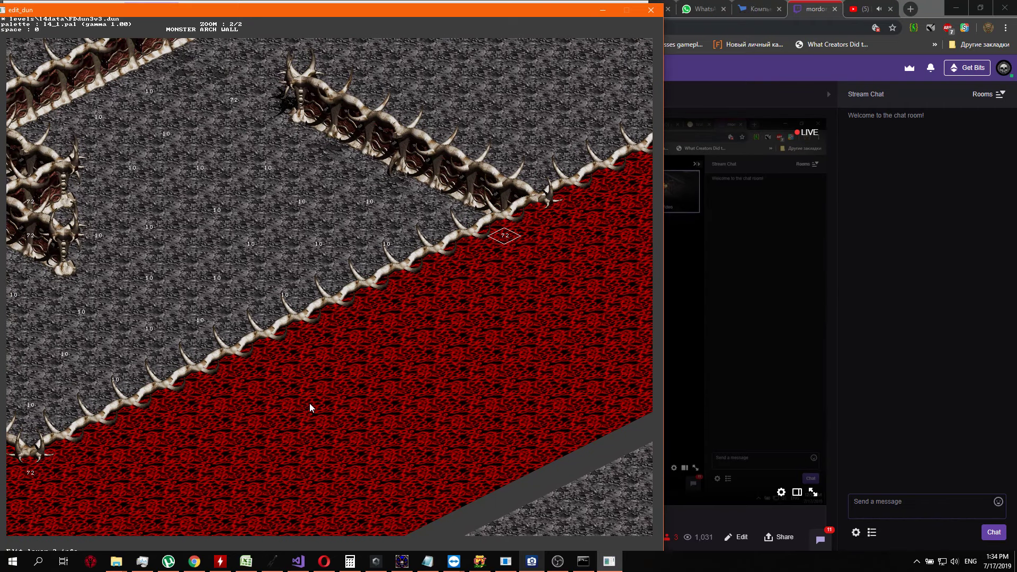
Set the info value to 72 on the red cell two cells northeast of the 72 by the wall junction
{"action": "key", "text": "Right"}
{"action": "key", "text": "Up"}
{"action": "key", "text": "w"}
{"action": "key", "text": "w"}
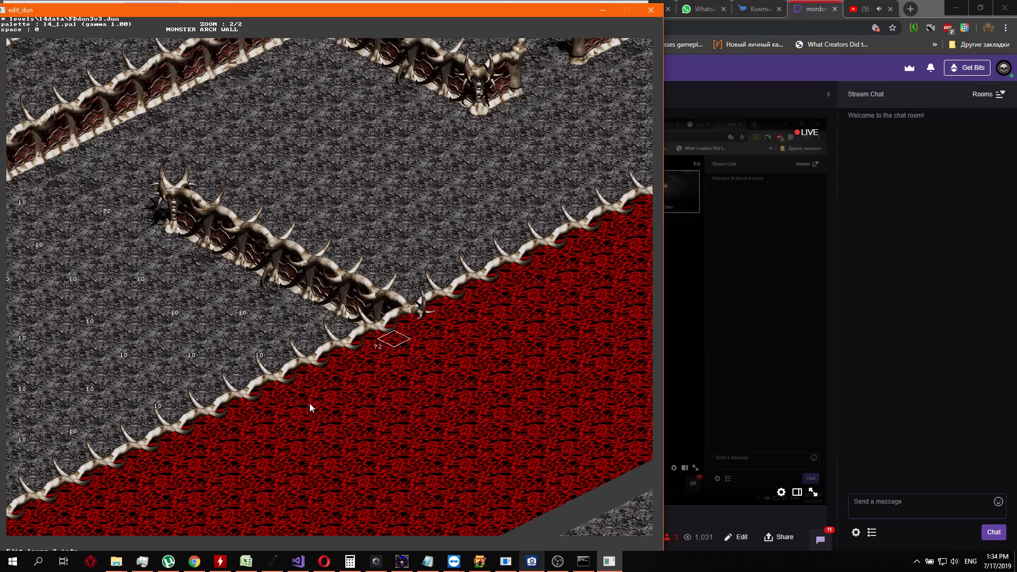
{"action": "key", "text": "Return"}
{"action": "type", "text": "25"}
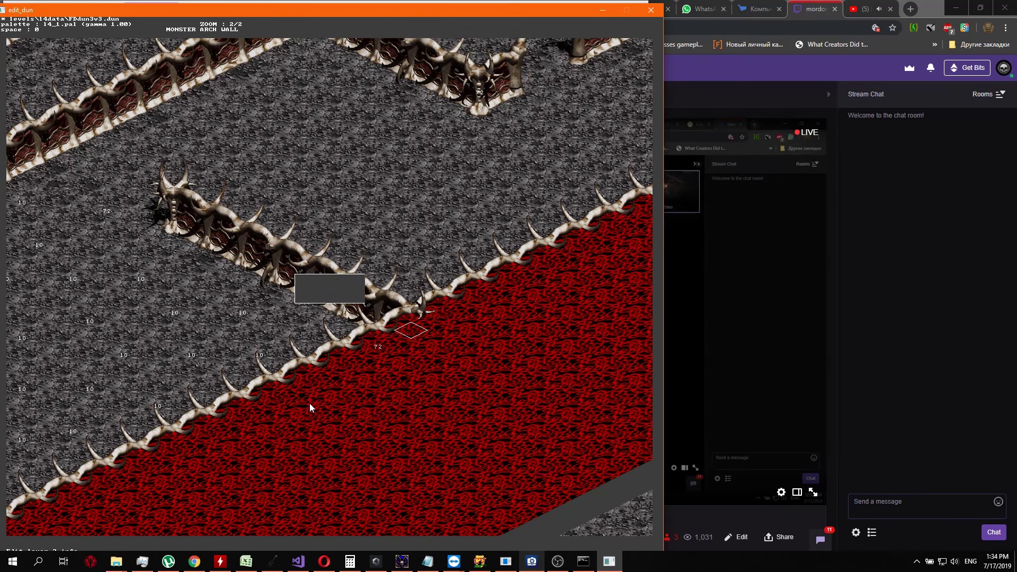
{"action": "key", "text": "Return"}
Set the info value to 72 on the red cell near the northeastern end of the spiked border
{"action": "key", "text": "w"}
{"action": "key", "text": "w"}
{"action": "key", "text": "w"}
{"action": "key", "text": "w"}
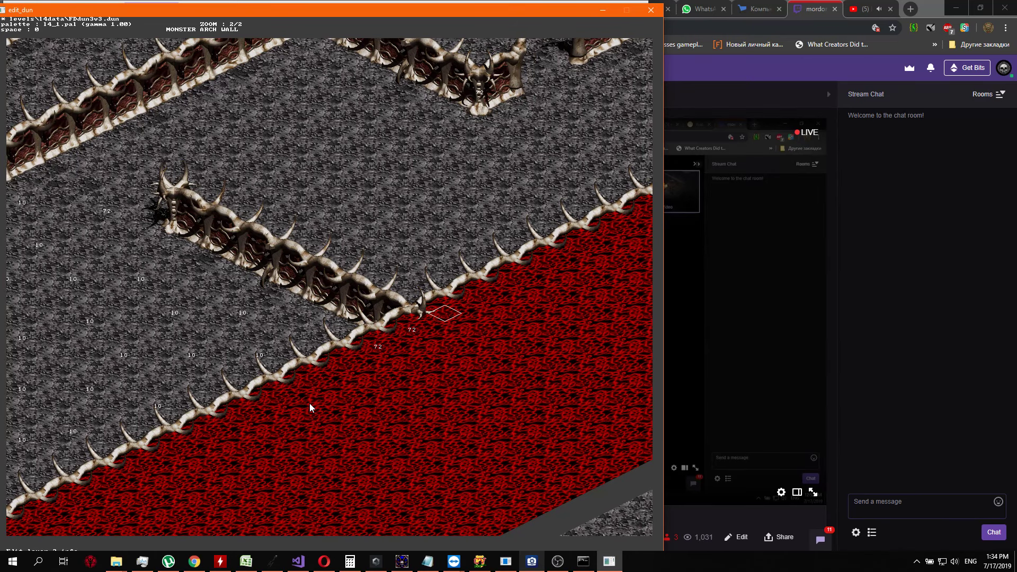
{"action": "key", "text": "Right"}
{"action": "key", "text": "Right"}
{"action": "key", "text": "Right"}
{"action": "key", "text": "Right"}
{"action": "key", "text": "Right"}
{"action": "key", "text": "Up"}
{"action": "key", "text": "Up"}
{"action": "key", "text": "Up"}
{"action": "key", "text": "Up"}
{"action": "key", "text": "w"}
{"action": "key", "text": "w"}
{"action": "key", "text": "w"}
{"action": "key", "text": "w"}
{"action": "key", "text": "w"}
{"action": "key", "text": "w"}
{"action": "key", "text": "w"}
{"action": "key", "text": "w"}
{"action": "key", "text": "w"}
{"action": "key", "text": "w"}
{"action": "key", "text": "w"}
{"action": "key", "text": "w"}
{"action": "key", "text": "w"}
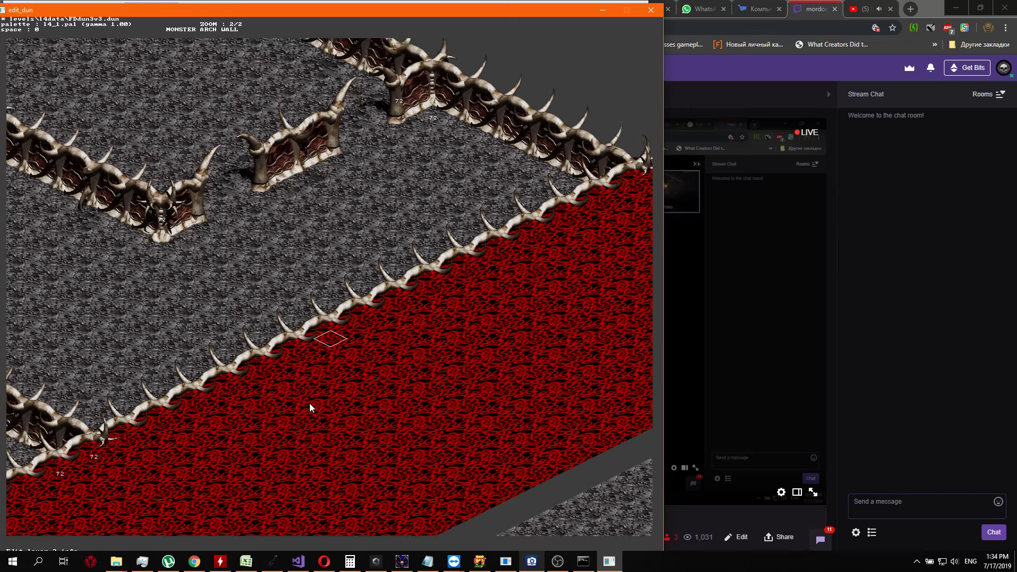
{"action": "key", "text": "w"}
{"action": "key", "text": "w"}
{"action": "key", "text": "w"}
{"action": "key", "text": "w"}
{"action": "key", "text": "w"}
{"action": "key", "text": "w"}
{"action": "key", "text": "w"}
{"action": "key", "text": "w"}
{"action": "key", "text": "w"}
{"action": "key", "text": "Return"}
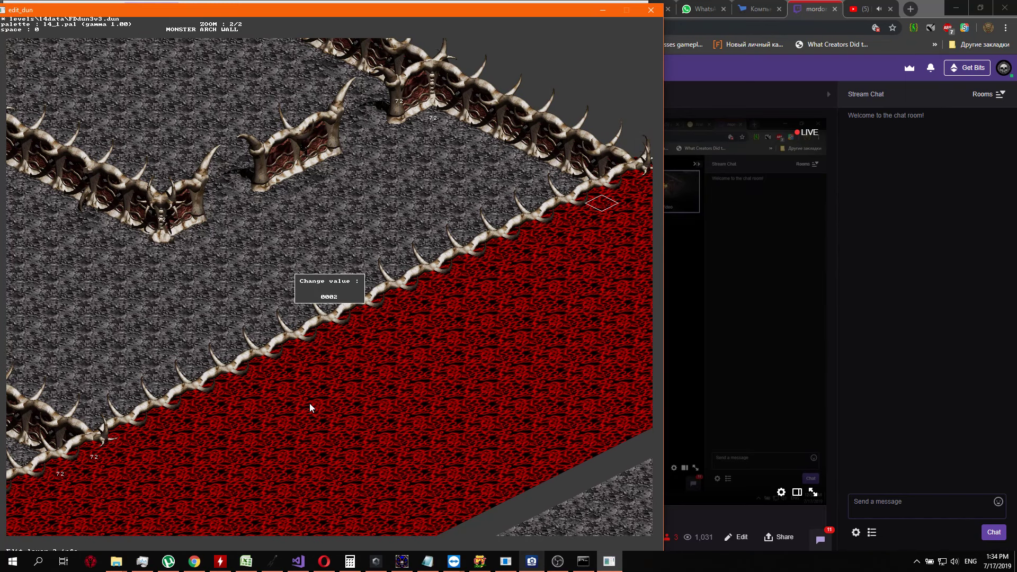
{"action": "key", "text": "Return"}
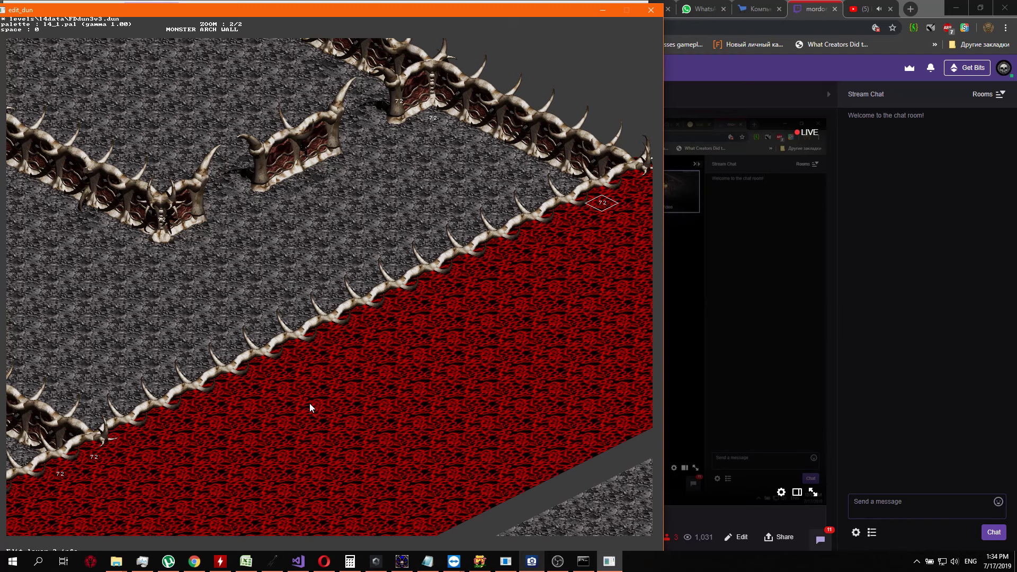
Examine the info values along the spiked border, from the red area's northeastern end to the southern corner and back past the wall junction
{"action": "key", "text": "s"}
{"action": "key", "text": "s"}
{"action": "key", "text": "Left"}
{"action": "key", "text": "Left"}
{"action": "key", "text": "Down"}
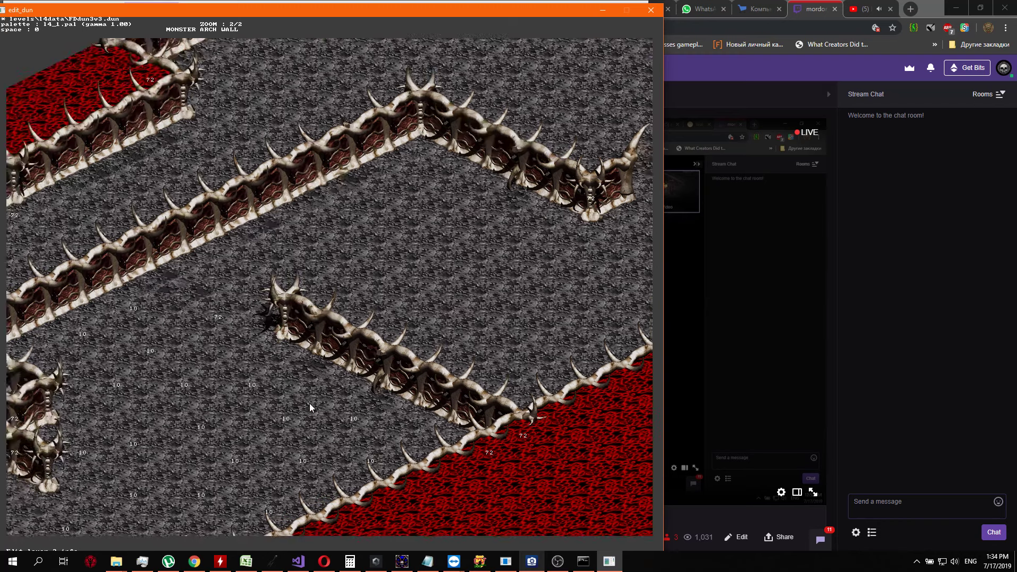
{"action": "key", "text": "Right"}
{"action": "key", "text": "Up"}
{"action": "key", "text": "Right"}
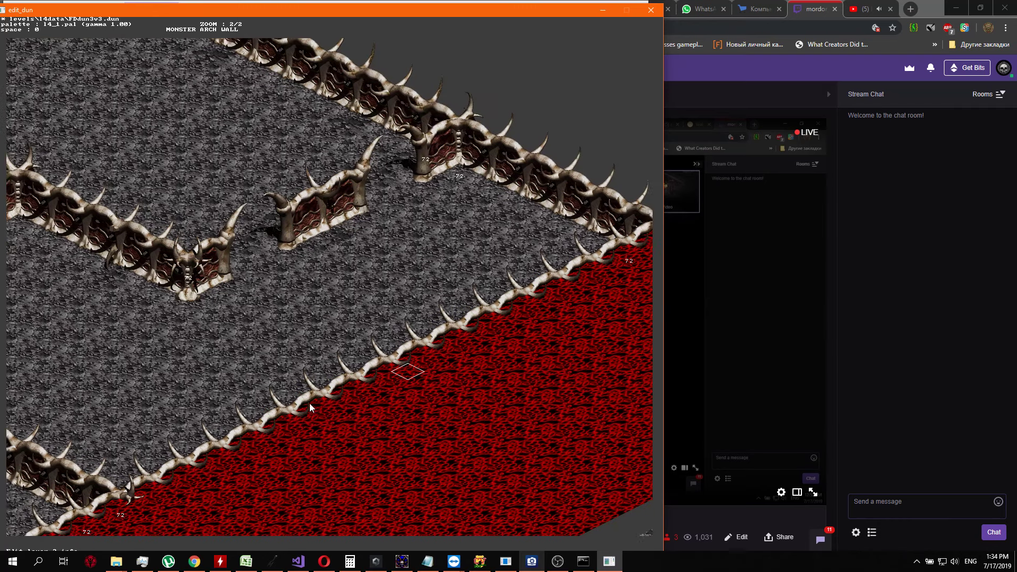
{"action": "key", "text": "Left"}
{"action": "key", "text": "Down"}
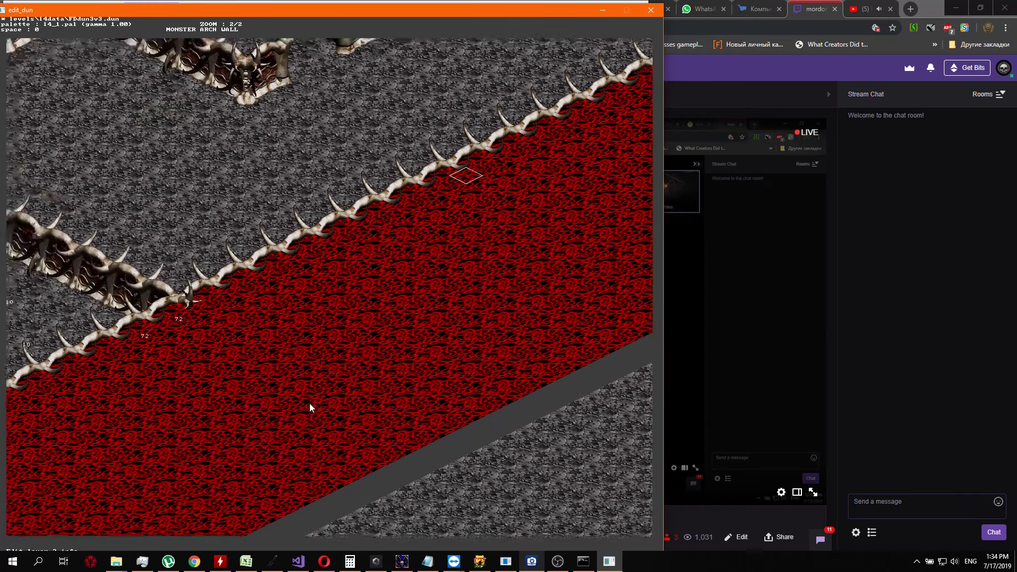
{"action": "key", "text": "s"}
{"action": "key", "text": "s"}
{"action": "key", "text": "s"}
{"action": "key", "text": "s"}
{"action": "key", "text": "s"}
{"action": "key", "text": "Left"}
{"action": "key", "text": "Down"}
{"action": "key", "text": "Left"}
{"action": "key", "text": "Up"}
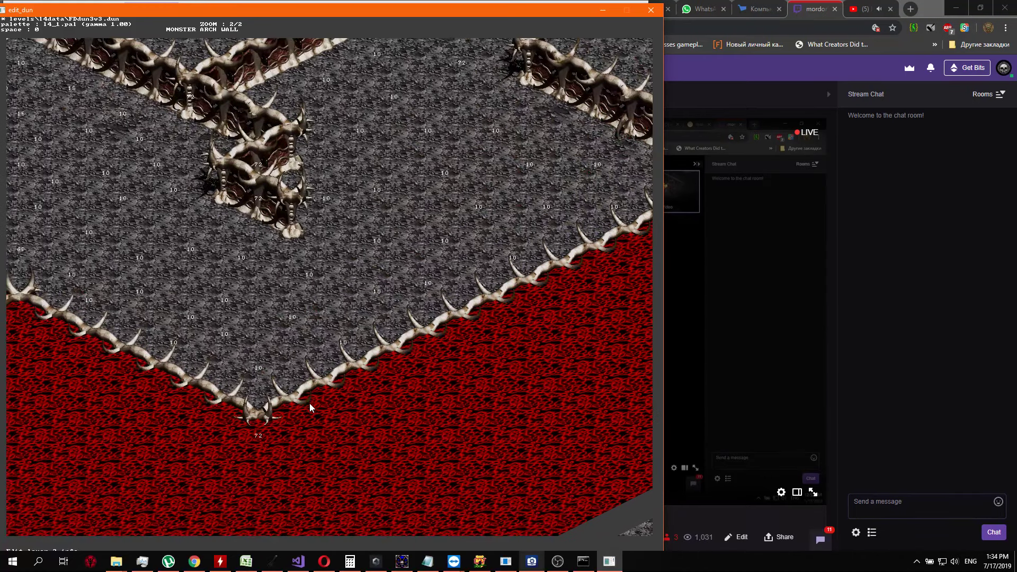
{"action": "key", "text": "Right"}
{"action": "key", "text": "Up"}
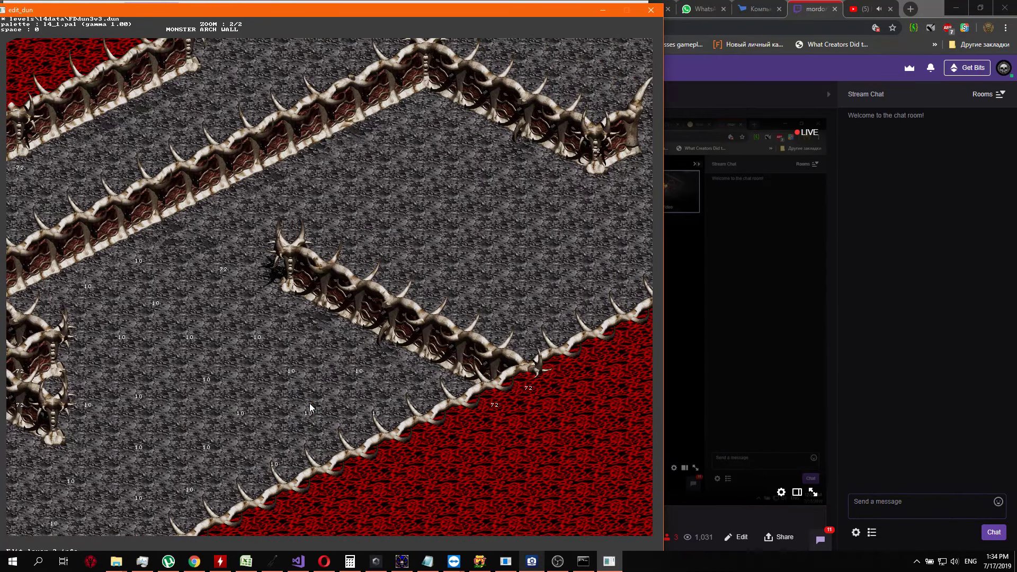
{"action": "key", "text": "Right"}
{"action": "key", "text": "Up"}
{"action": "key", "text": "a"}
{"action": "key", "text": "a"}
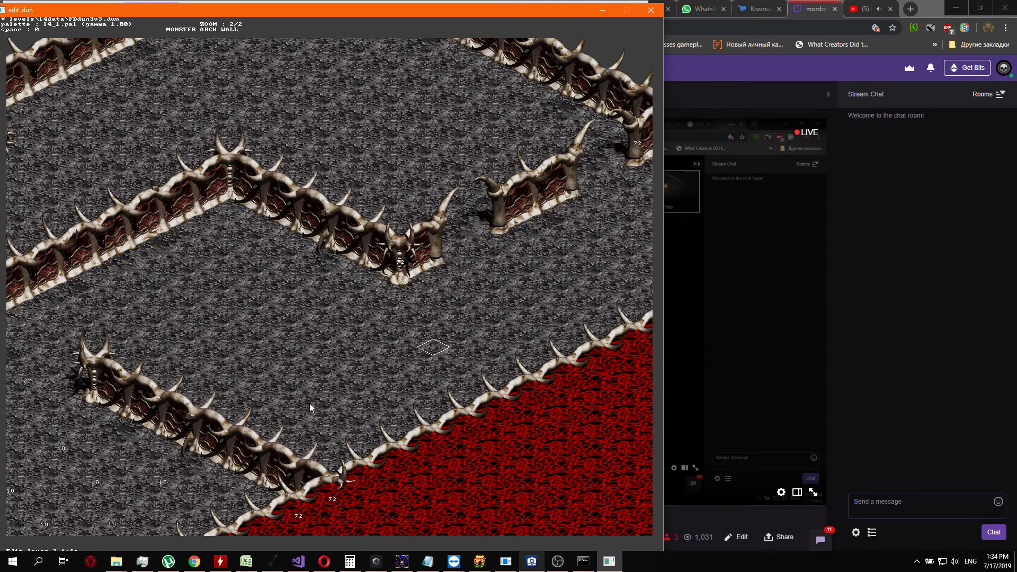
Set the info value to 72 in the inside corner of the inner arched wall, north of the diagonal wall
{"action": "key", "text": "Left"}
{"action": "key", "text": "Left"}
{"action": "key", "text": "Left"}
{"action": "key", "text": "Left"}
{"action": "key", "text": "Left"}
{"action": "key", "text": "Up"}
{"action": "key", "text": "Left"}
{"action": "key", "text": "Left"}
{"action": "key", "text": "Left"}
{"action": "key", "text": "Up"}
{"action": "key", "text": "Left"}
{"action": "key", "text": "Left"}
{"action": "key", "text": "Left"}
{"action": "key", "text": "Left"}
{"action": "key", "text": "Left"}
{"action": "key", "text": "Return"}
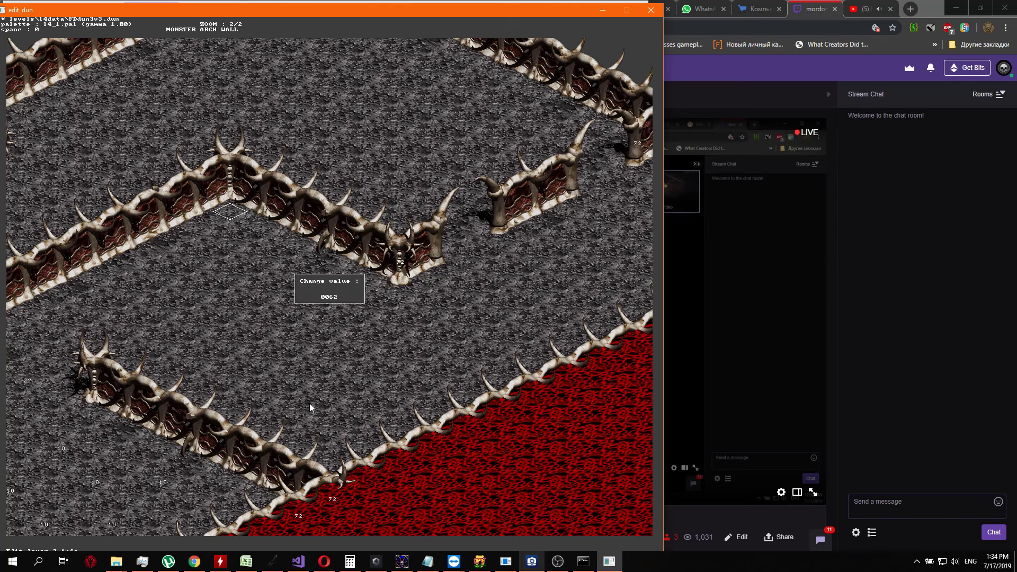
{"action": "key", "text": "Return"}
Set the info value to 72 on the cell along the western arched wall, just northwest of the small pillar enclosure
{"action": "key", "text": "Right"}
{"action": "key", "text": "Up"}
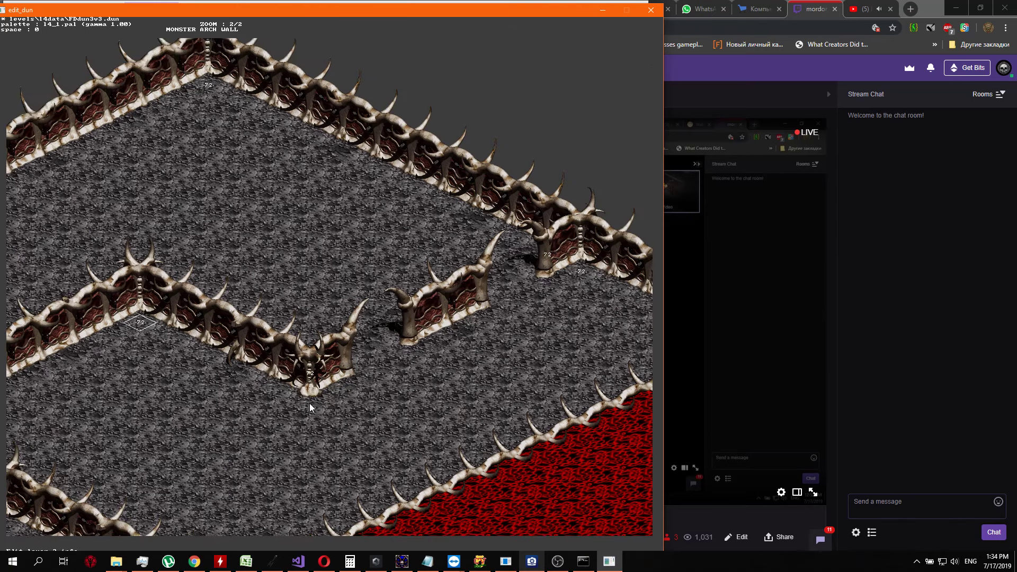
{"action": "key", "text": "Left"}
{"action": "key", "text": "Up"}
{"action": "key", "text": "Down"}
{"action": "key", "text": "Left"}
{"action": "key", "text": "Down"}
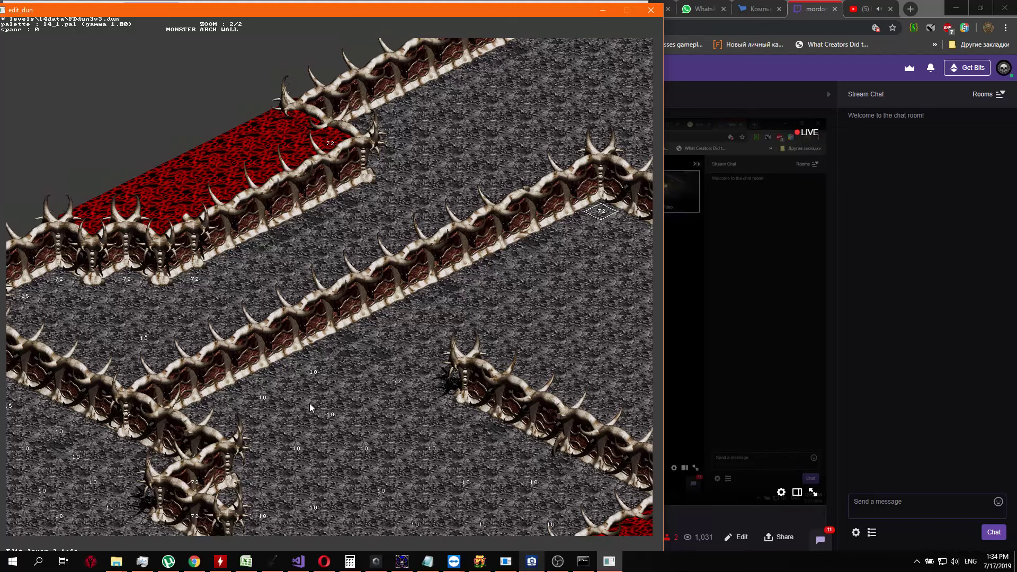
{"action": "key", "text": "Down"}
{"action": "key", "text": "Down"}
{"action": "key", "text": "Down"}
{"action": "key", "text": "Down"}
{"action": "key", "text": "Down"}
{"action": "key", "text": "Down"}
{"action": "key", "text": "Down"}
{"action": "key", "text": "Down"}
{"action": "key", "text": "Down"}
{"action": "key", "text": "Down"}
{"action": "key", "text": "Down"}
{"action": "key", "text": "Down"}
{"action": "key", "text": "Down"}
{"action": "key", "text": "Down"}
{"action": "key", "text": "Down"}
{"action": "key", "text": "Down"}
{"action": "key", "text": "Down"}
{"action": "key", "text": "Down"}
{"action": "key", "text": "Down"}
{"action": "key", "text": "Down"}
{"action": "key", "text": "Down"}
{"action": "key", "text": "Down"}
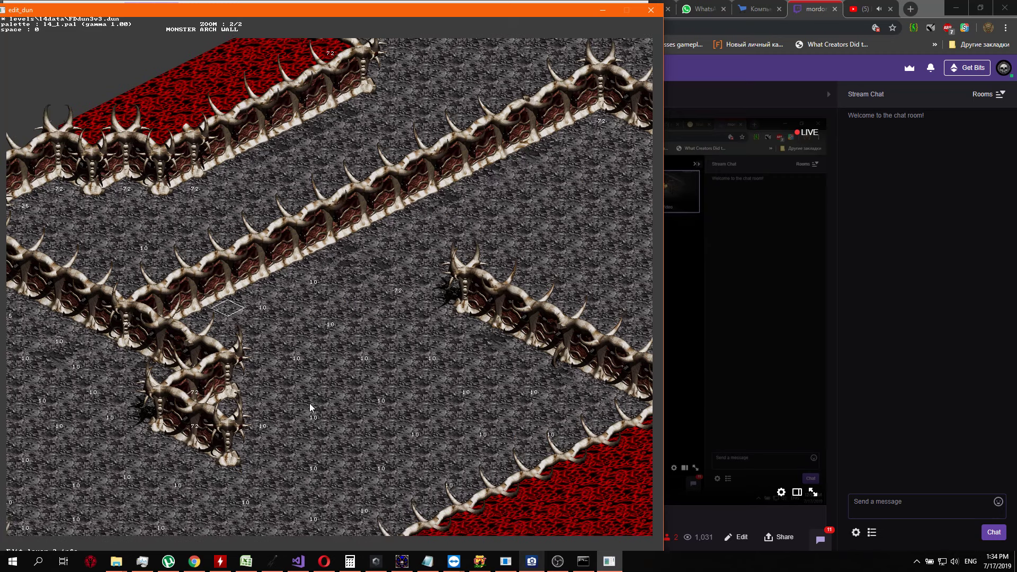
{"action": "key", "text": "Down"}
{"action": "key", "text": "Down"}
{"action": "key", "text": "Down"}
{"action": "key", "text": "Right"}
{"action": "key", "text": "Right"}
{"action": "key", "text": "Right"}
{"action": "key", "text": "Left"}
{"action": "key", "text": "Left"}
{"action": "key", "text": "Left"}
{"action": "key", "text": "Left"}
{"action": "key", "text": "Left"}
{"action": "key", "text": "Left"}
{"action": "key", "text": "Right"}
{"action": "key", "text": "Down"}
{"action": "key", "text": "Right"}
{"action": "key", "text": "Right"}
{"action": "key", "text": "Return"}
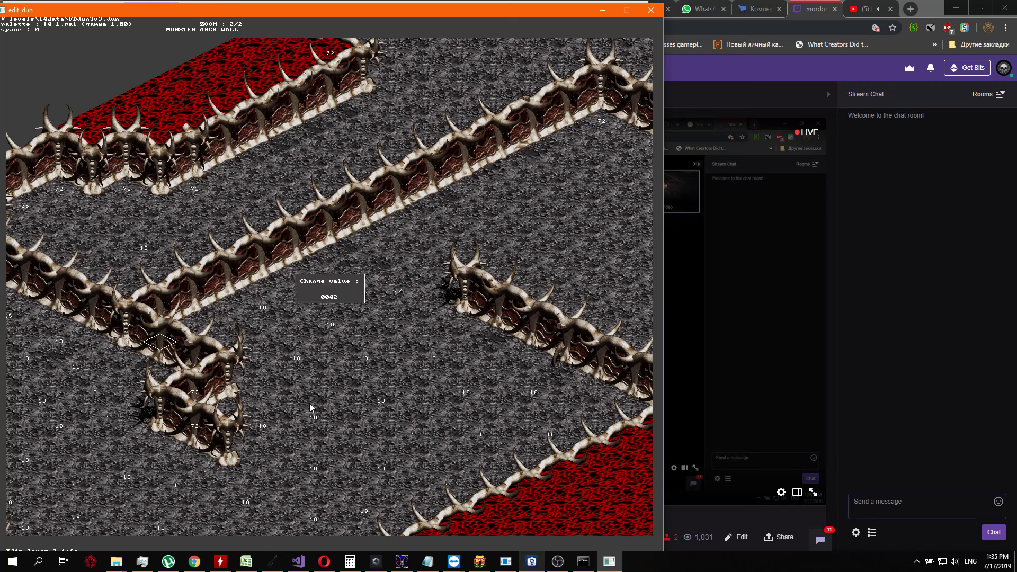
{"action": "key", "text": "Return"}
Examine the info values around the small pillar enclosure and the southern corner of the spiked border
{"action": "key", "text": "Right"}
{"action": "key", "text": "Right"}
{"action": "key", "text": "Right"}
{"action": "key", "text": "Right"}
{"action": "key", "text": "Right"}
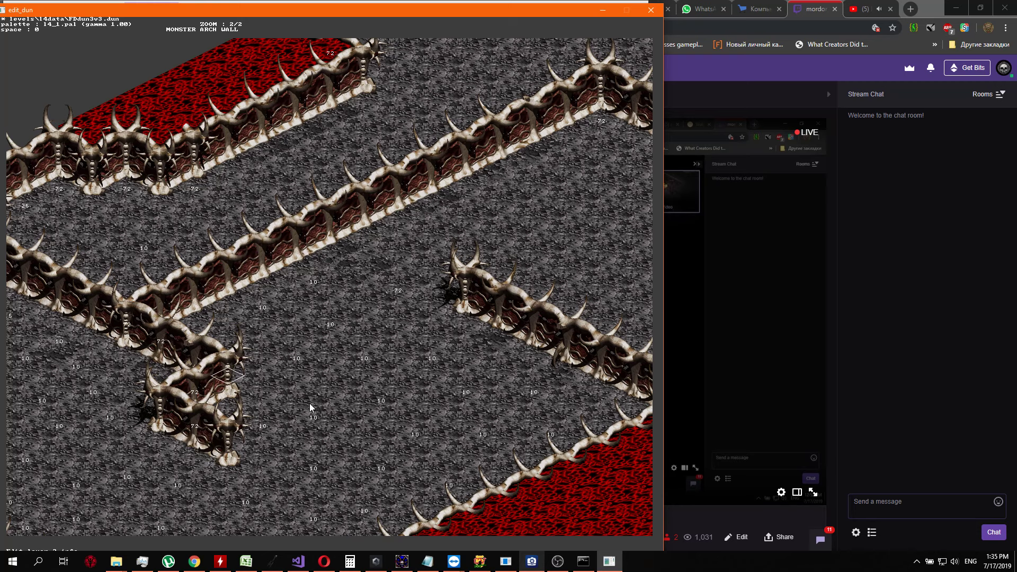
{"action": "key", "text": "Down"}
{"action": "key", "text": "Down"}
{"action": "key", "text": "Down"}
{"action": "key", "text": "ctrl+Down"}
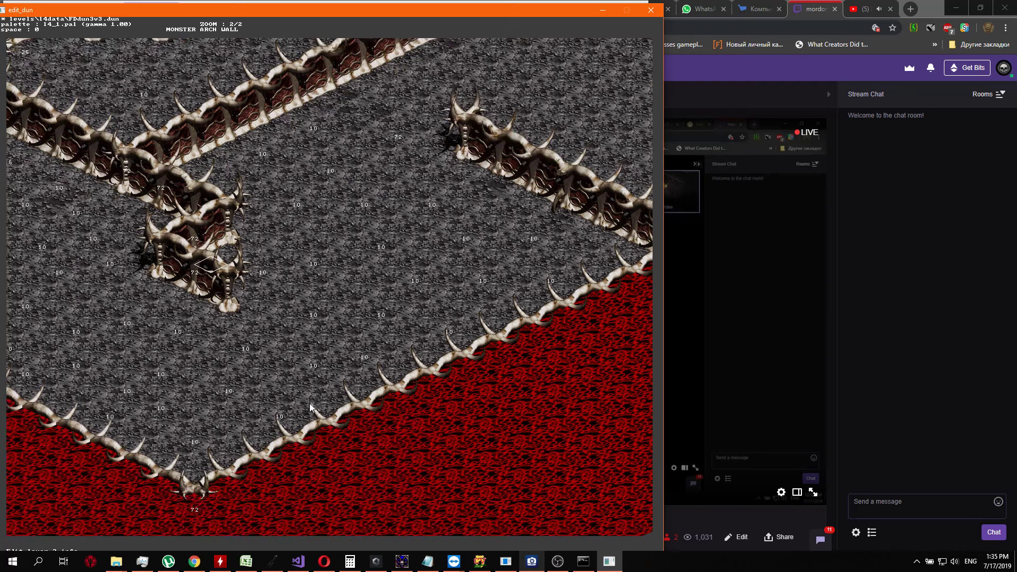
{"action": "key", "text": "ctrl+Left"}
{"action": "key", "text": "ctrl+Right"}
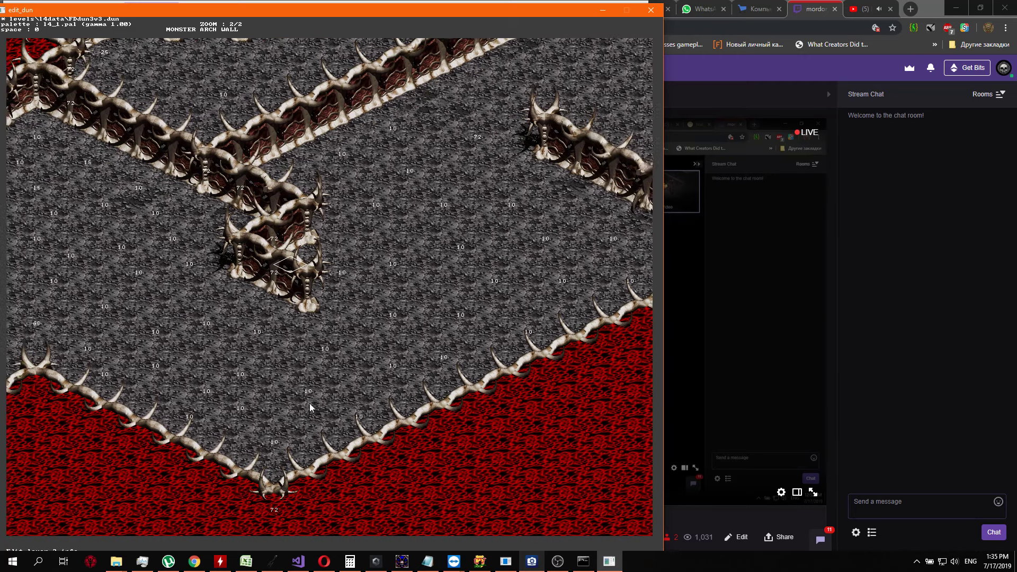
Clear the info value 72 from the grey floor cell west of the diagonal wall's free end by setting it to 0
{"action": "key", "text": "ctrl+Up"}
{"action": "key", "text": "Up"}
{"action": "key", "text": "Up"}
{"action": "key", "text": "Up"}
{"action": "key", "text": "Up"}
{"action": "key", "text": "Up"}
{"action": "key", "text": "Up"}
{"action": "key", "text": "Up"}
{"action": "key", "text": "ctrl+Right"}
{"action": "key", "text": "ctrl+Up"}
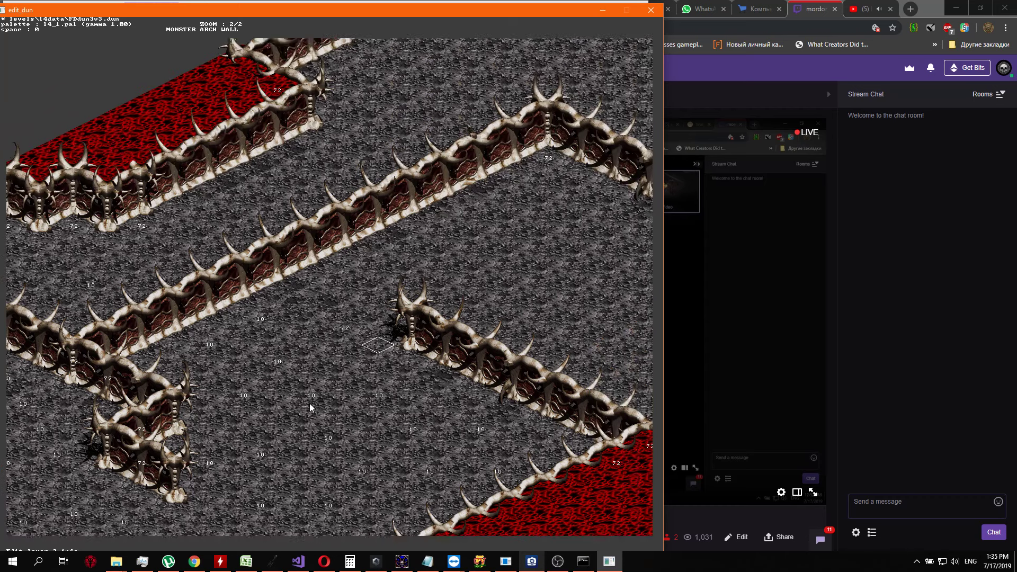
{"action": "key", "text": "Left"}
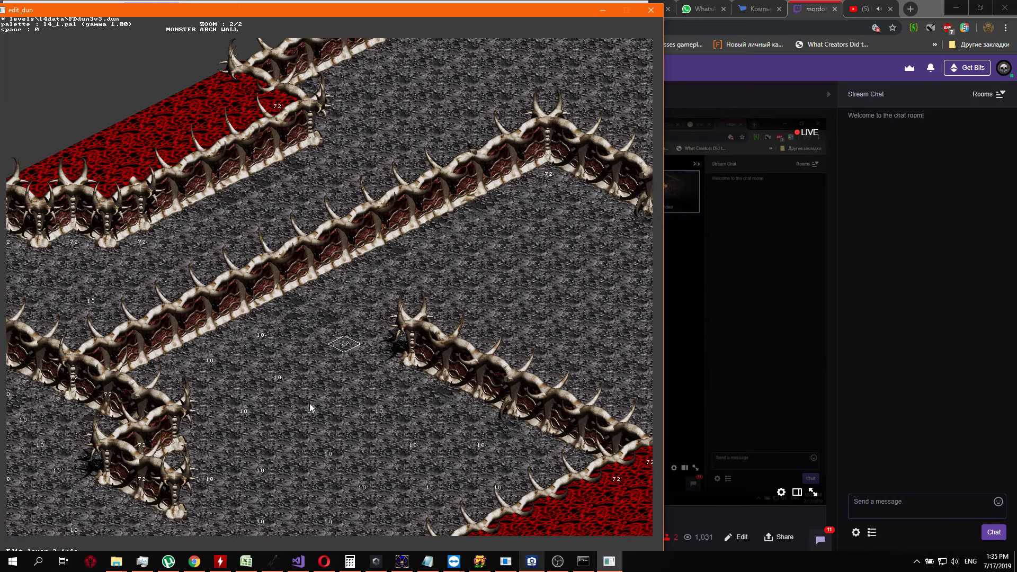
{"action": "key", "text": "Return"}
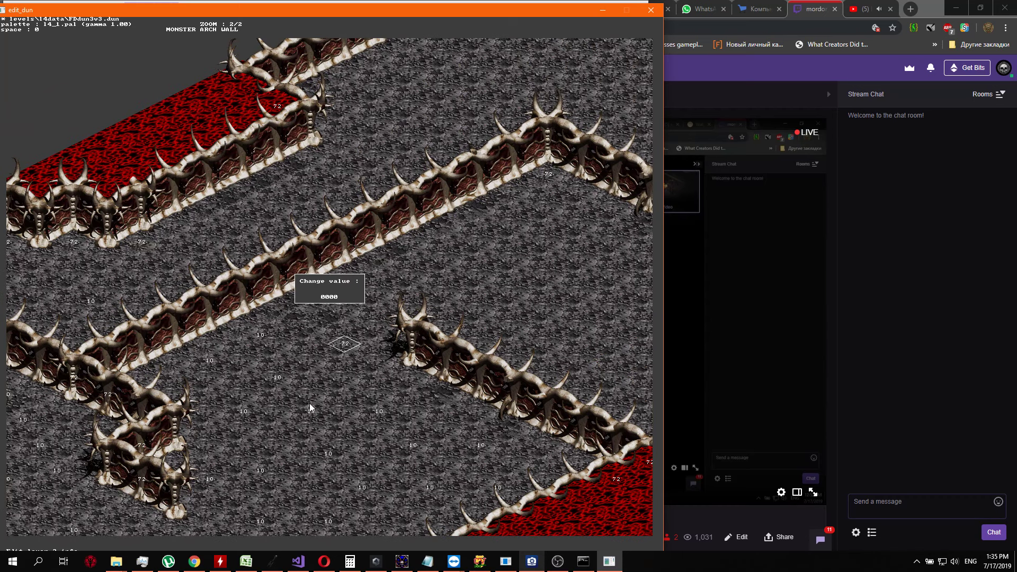
{"action": "key", "text": "Return"}
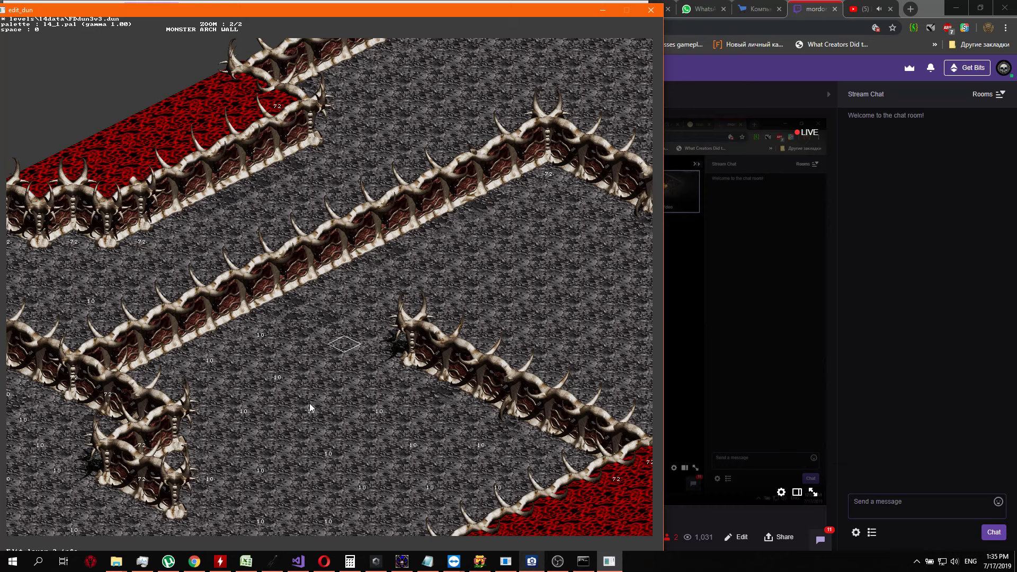
Set the info value to 10 on the floor cell immediately northwest of the cleared cell
{"action": "key", "text": "Left"}
{"action": "key", "text": "Return"}
{"action": "type", "text": "10"}
{"action": "key", "text": "Return"}
Set the info value to 10 on the floor cell between the long arched wall and the diagonal wall's free end
{"action": "key", "text": "Up"}
{"action": "key", "text": "Up"}
{"action": "key", "text": "Up"}
{"action": "key", "text": "Left"}
{"action": "key", "text": "Return"}
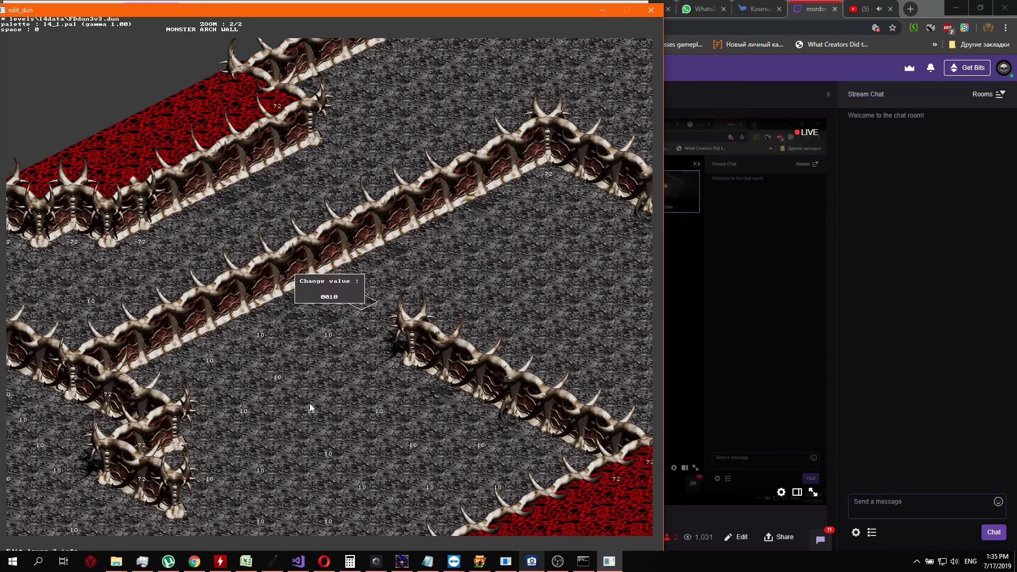
{"action": "type", "text": "10"}
{"action": "key", "text": "Return"}
Set the info value to 10 on the floor cell just behind the diagonal wall's free end, on its northeastern side
{"action": "key", "text": "Right"}
{"action": "key", "text": "Up"}
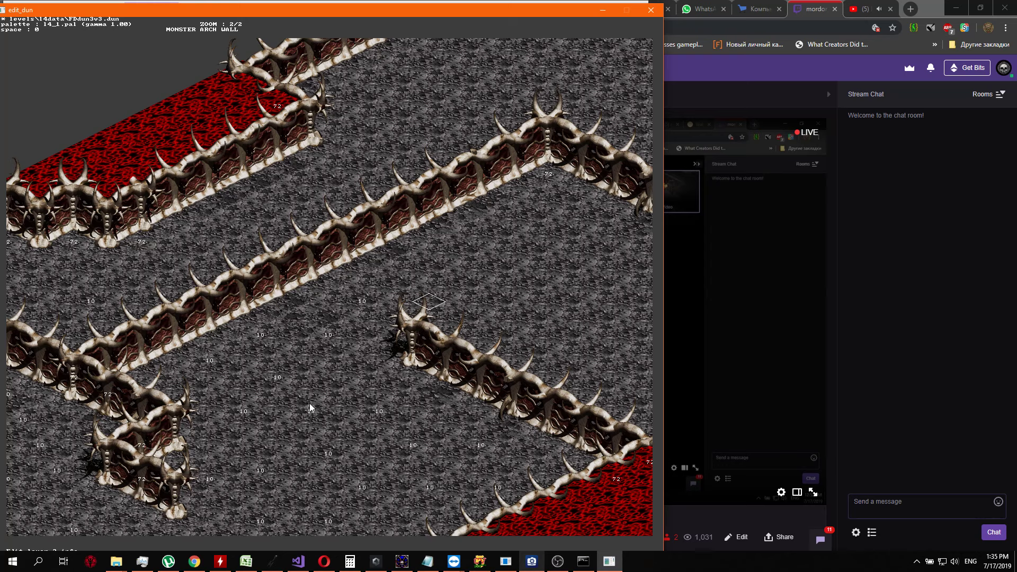
{"action": "key", "text": "Return"}
{"action": "type", "text": "10"}
{"action": "key", "text": "Return"}
Try to set the info value to 10 on the empty floor cell just southwest of the diagonal wall's free end
{"action": "key", "text": "Right"}
{"action": "key", "text": "Down"}
{"action": "key", "text": "Down"}
{"action": "key", "text": "Down"}
{"action": "key", "text": "Down"}
{"action": "key", "text": "Right"}
{"action": "key", "text": "Right"}
{"action": "key", "text": "Down"}
{"action": "key", "text": "Down"}
{"action": "key", "text": "Return"}
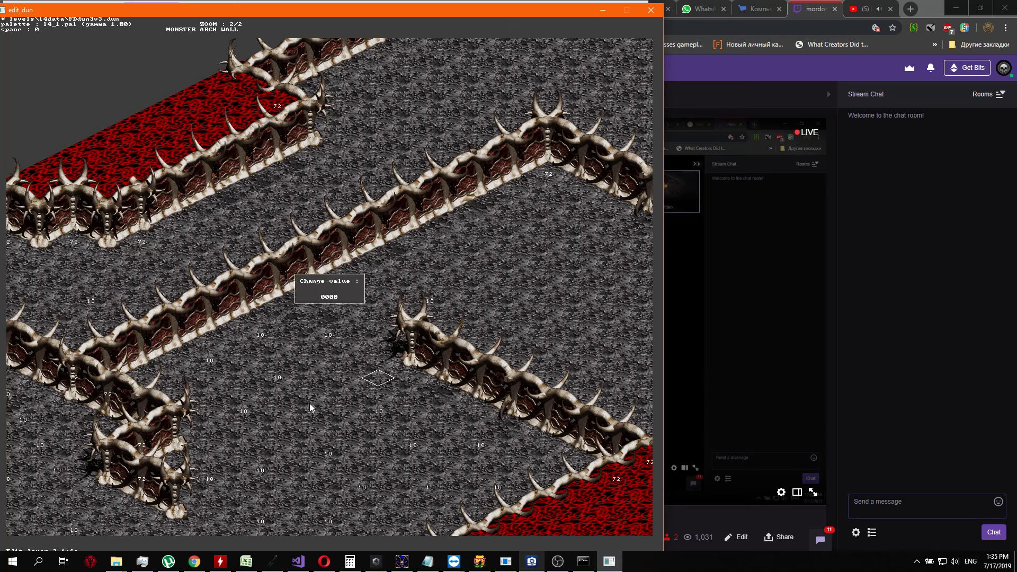
{"action": "type", "text": "10"}
{"action": "key", "text": "Return"}
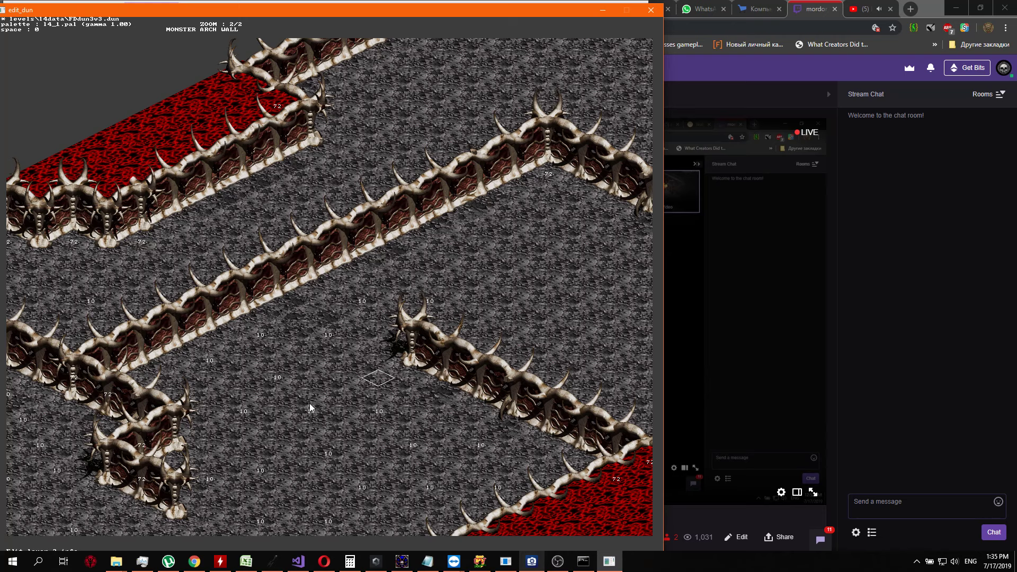
Set the info value to 10 on the floor cell north of the diagonal wall's end, midway between the two 10s flanking it
{"action": "key", "text": "Up"}
{"action": "key", "text": "Up"}
{"action": "key", "text": "Up"}
{"action": "key", "text": "Up"}
{"action": "key", "text": "Up"}
{"action": "key", "text": "Up"}
{"action": "key", "text": "Up"}
{"action": "key", "text": "Left"}
{"action": "key", "text": "Left"}
{"action": "key", "text": "Left"}
{"action": "key", "text": "Return"}
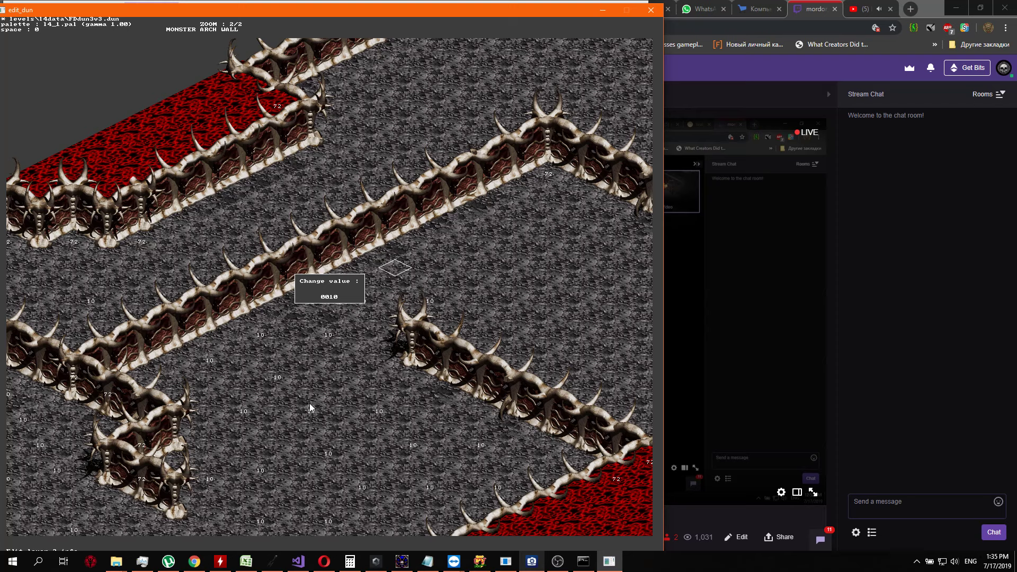
{"action": "key", "text": "Return"}
Set the info value to 10 on the floor cell northeast of the diagonal wall's end, toward the inner wall's 72 corner
{"action": "key", "text": "Up"}
{"action": "key", "text": "Up"}
{"action": "key", "text": "Right"}
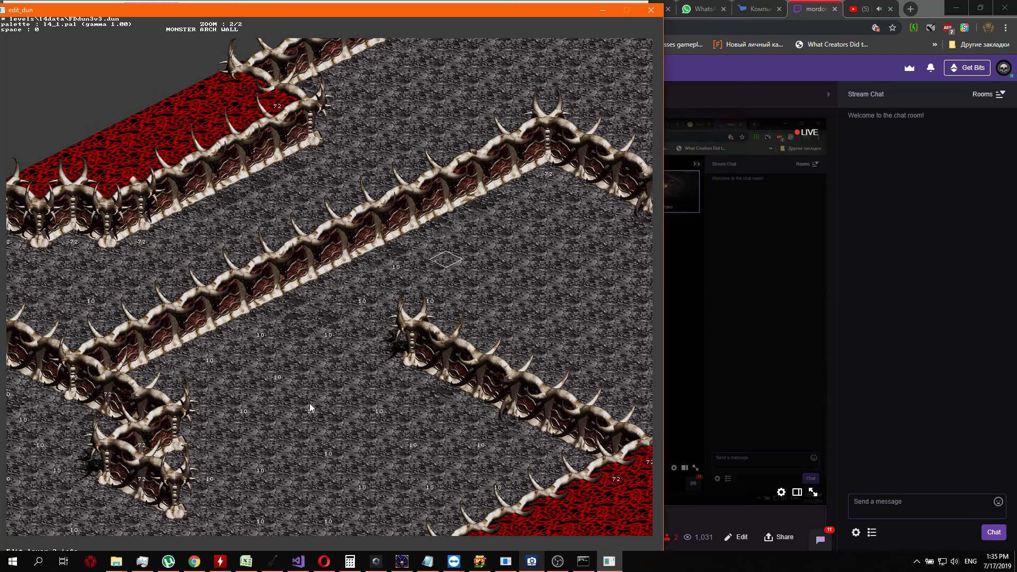
{"action": "key", "text": "Right"}
{"action": "key", "text": "Right"}
{"action": "key", "text": "Up"}
{"action": "key", "text": "Left"}
{"action": "key", "text": "Return"}
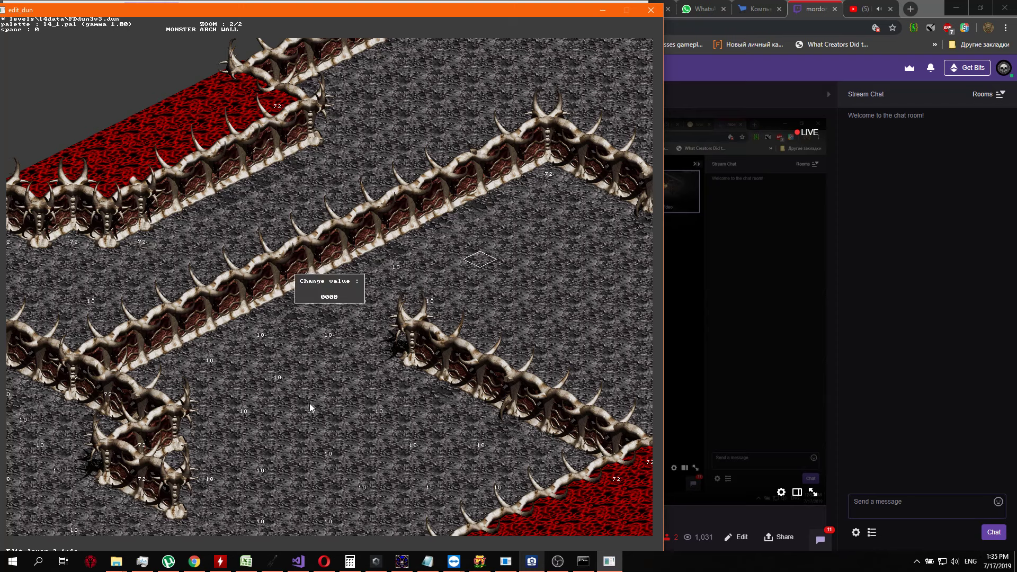
{"action": "key", "text": "Return"}
Set the info value to 10 on the floor cell southwest of the 72 in the inner wall's corner
{"action": "key", "text": "Right"}
{"action": "key", "text": "Up"}
Set the info value to 10 on the floor cell southeast of the 72 in the inner wall's corner
{"action": "key", "text": "Up"}
{"action": "key", "text": "Up"}
{"action": "key", "text": "Up"}
{"action": "key", "text": "Left"}
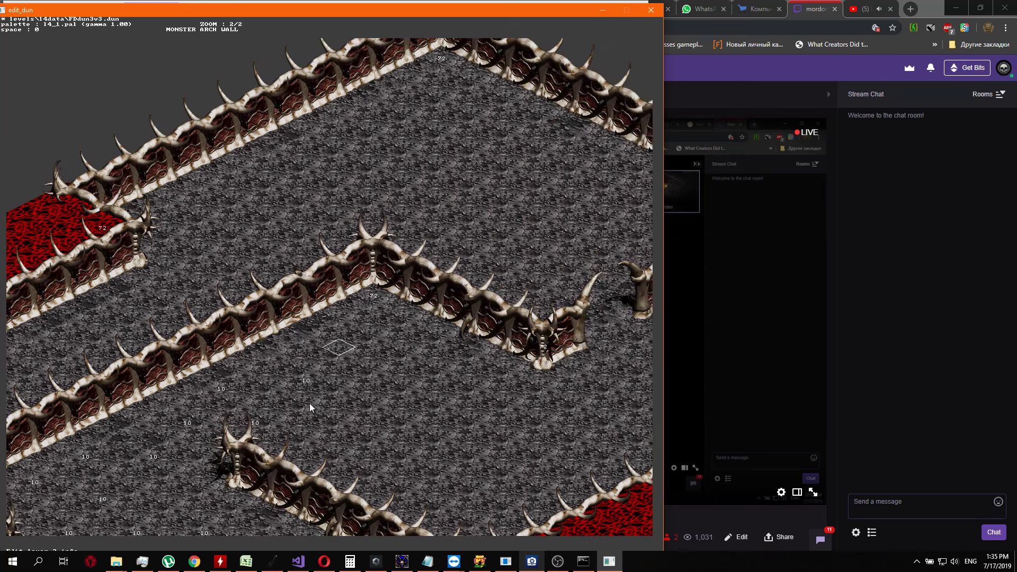
{"action": "key", "text": "Return"}
{"action": "key", "text": "Return"}
{"action": "key", "text": "Right"}
{"action": "key", "text": "Right"}
{"action": "key", "text": "Up"}
Set the info value to 10 on the open floor cell between the inner wall's corner and the diagonal wall
{"action": "key", "text": "Return"}
{"action": "key", "text": "Return"}
{"action": "key", "text": "Down"}
{"action": "key", "text": "Down"}
{"action": "key", "text": "Down"}
{"action": "key", "text": "Down"}
{"action": "key", "text": "Right"}
{"action": "key", "text": "Right"}
{"action": "key", "text": "Right"}
{"action": "key", "text": "Return"}
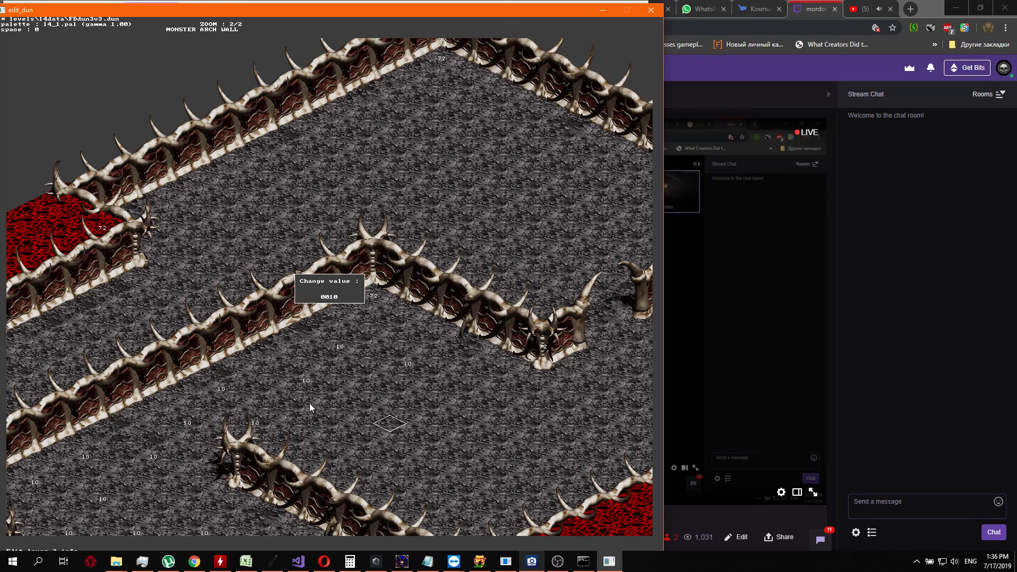
{"action": "type", "text": "10"}
{"action": "key", "text": "Return"}
Set the info value to 10 on the floor cell southeast of the last 10, between the diagonal wall and the red area
{"action": "key", "text": "Down"}
{"action": "key", "text": "Right"}
{"action": "key", "text": "Down"}
{"action": "key", "text": "Right"}
{"action": "key", "text": "Right"}
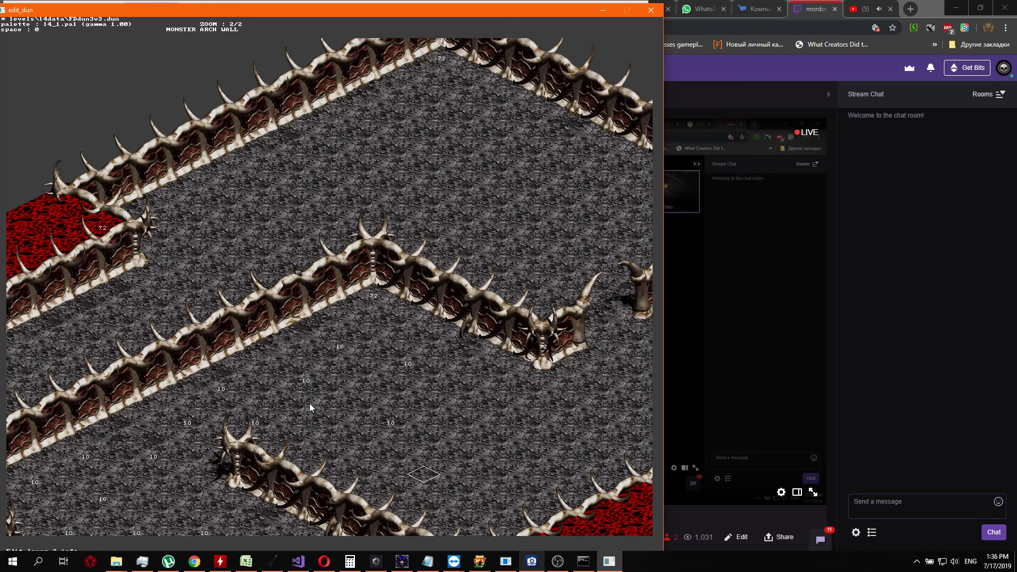
{"action": "key", "text": "Return"}
{"action": "type", "text": "10"}
{"action": "key", "text": "Return"}
Set the info value to 10 on the open floor cell northeast of the last 10, away from the diagonal wall
{"action": "key", "text": "Up"}
{"action": "key", "text": "Up"}
{"action": "key", "text": "Up"}
{"action": "key", "text": "Left"}
{"action": "key", "text": "Return"}
{"action": "type", "text": "10"}
{"action": "key", "text": "Return"}
Set the info value to 10 on the floor cell directly north of the last 10, near the inner wall's southeast arm
{"action": "key", "text": "Up"}
{"action": "key", "text": "Left"}
{"action": "key", "text": "Return"}
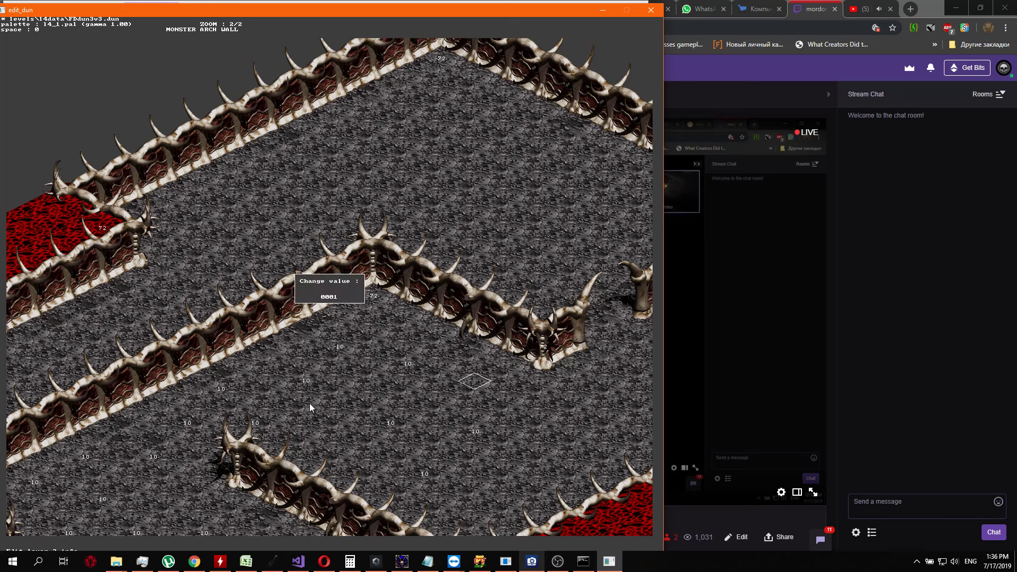
{"action": "type", "text": "10"}
{"action": "key", "text": "Return"}
Set the info value to 10 on the floor cell just south of the inner wall's eastern end
{"action": "key", "text": "Right"}
{"action": "key", "text": "Right"}
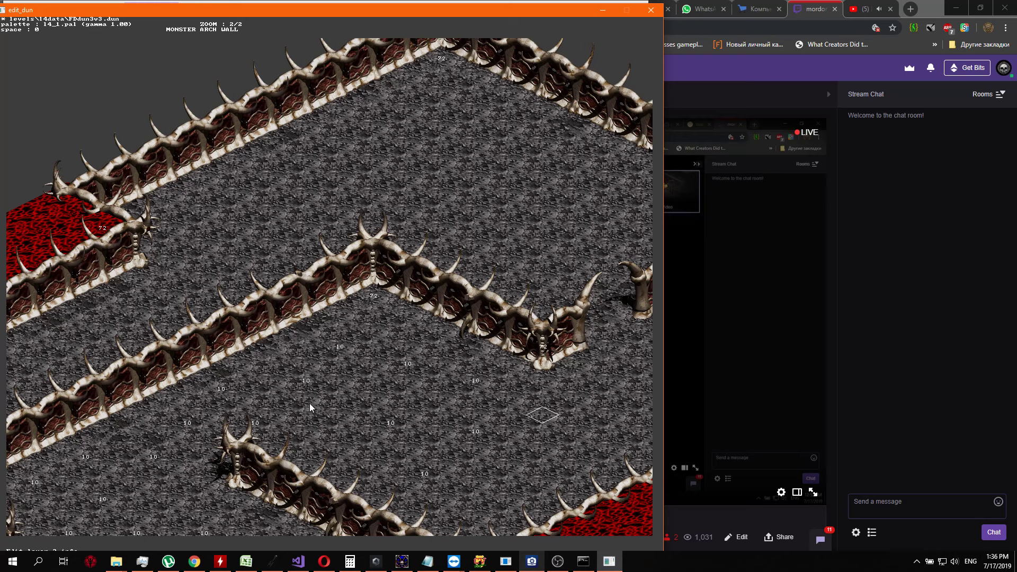
{"action": "key", "text": "Up"}
{"action": "key", "text": "Return"}
{"action": "type", "text": "1"}
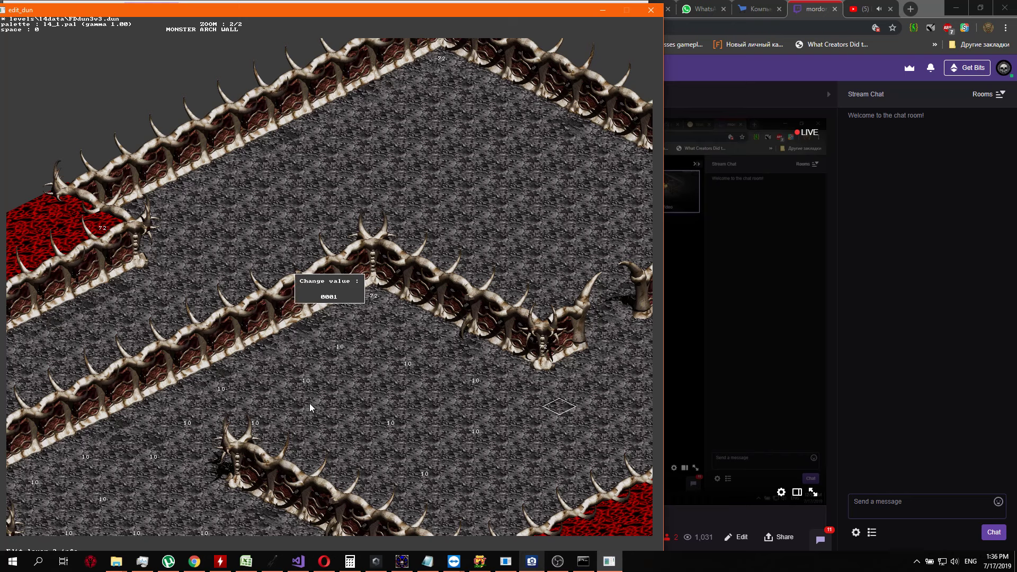
{"action": "key", "text": "Return"}
{"action": "key", "text": "Return"}
{"action": "type", "text": "10"}
Set the info value to 10 on the floor cell directly south of the 10 below the inner wall's eastern end
{"action": "key", "text": "Return"}
{"action": "key", "text": "Right"}
{"action": "key", "text": "Down"}
{"action": "key", "text": "Down"}
{"action": "key", "text": "Down"}
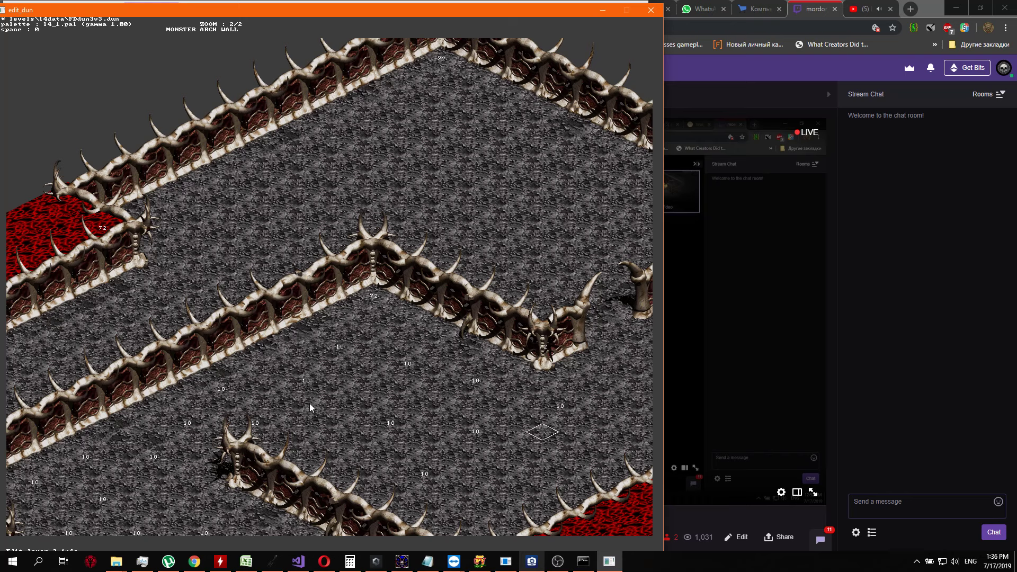
{"action": "key", "text": "Right"}
Set the info value to 10 on the floor cell southwest of the last 10, close to the red area's border
{"action": "key", "text": "Right"}
{"action": "key", "text": "Return"}
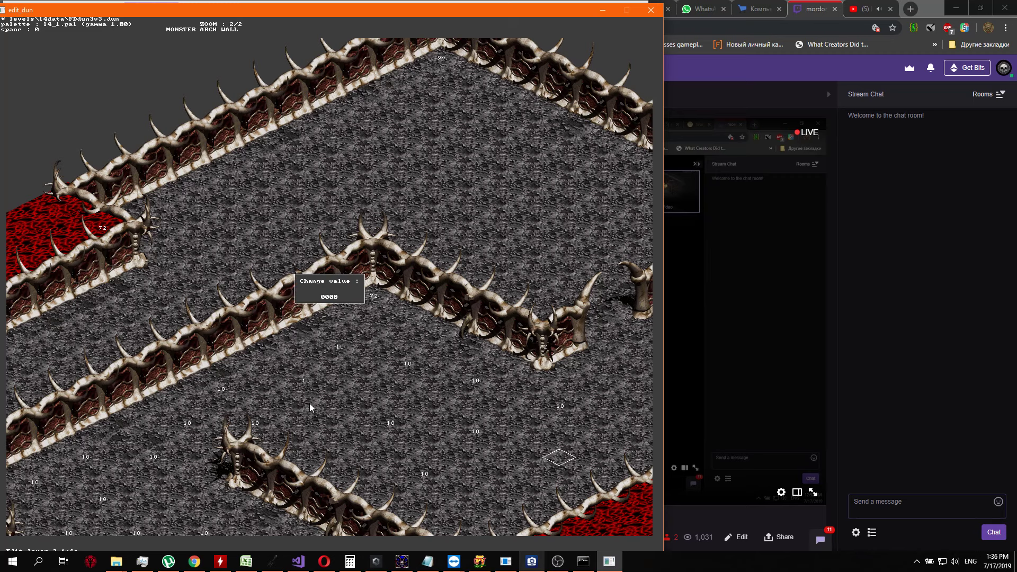
{"action": "key", "text": "Return"}
{"action": "key", "text": "Right"}
{"action": "key", "text": "Down"}
{"action": "key", "text": "Right"}
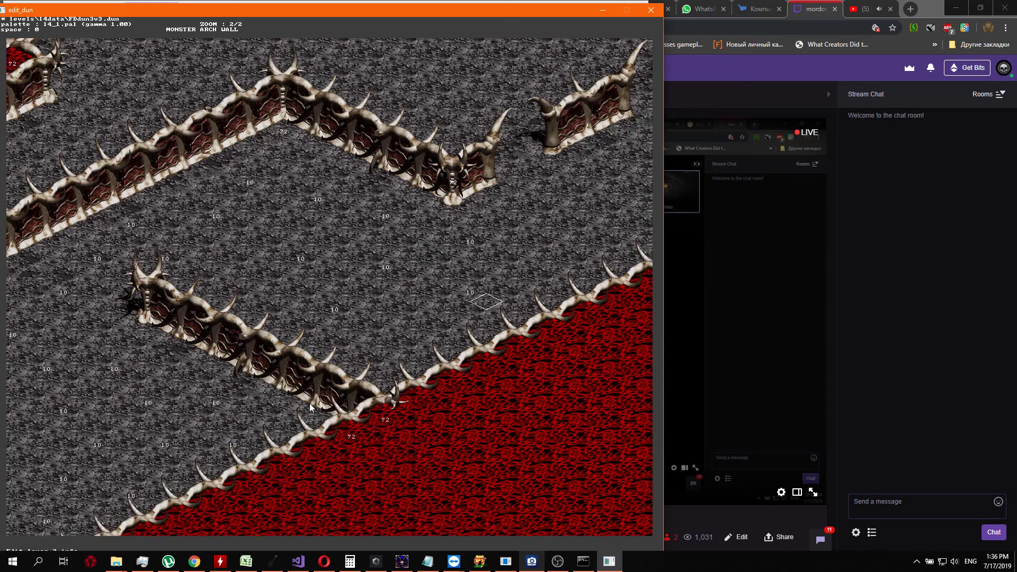
{"action": "key", "text": "Down"}
{"action": "key", "text": "Down"}
{"action": "key", "text": "Down"}
{"action": "key", "text": "Return"}
{"action": "type", "text": "10"}
Set the info value to 10 on the floor cell south of the short free-standing wall, near the red area's border
{"action": "key", "text": "Return"}
{"action": "key", "text": "Up"}
{"action": "key", "text": "Up"}
{"action": "key", "text": "Up"}
{"action": "key", "text": "Up"}
{"action": "key", "text": "Return"}
{"action": "type", "text": "10"}
{"action": "key", "text": "Return"}
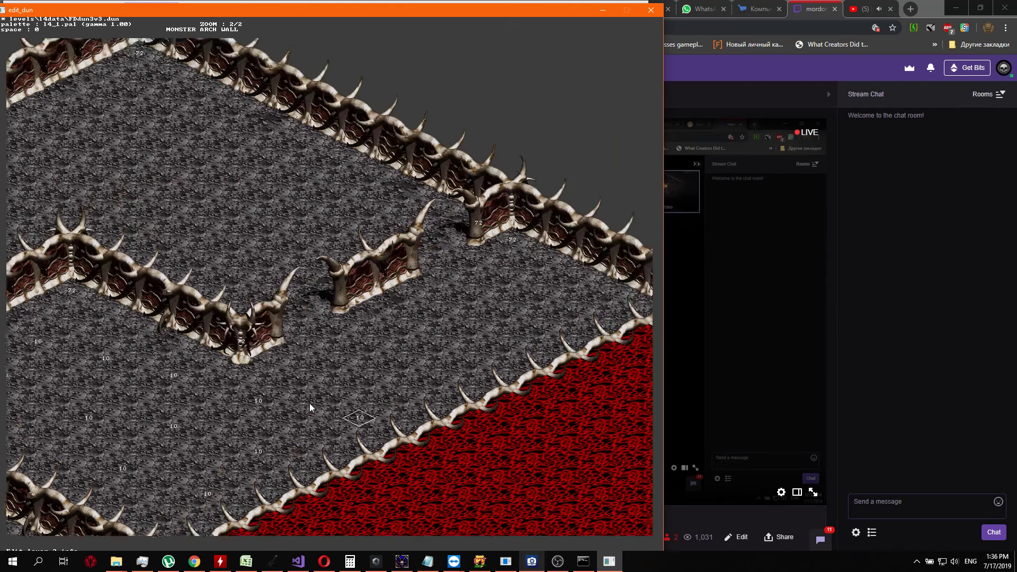
Set the info value to 10 on the floor cell directly beside the red area's border, east-northeast of the last 10
{"action": "key", "text": "Up"}
{"action": "key", "text": "Up"}
{"action": "key", "text": "Right"}
{"action": "key", "text": "Up"}
{"action": "key", "text": "Up"}
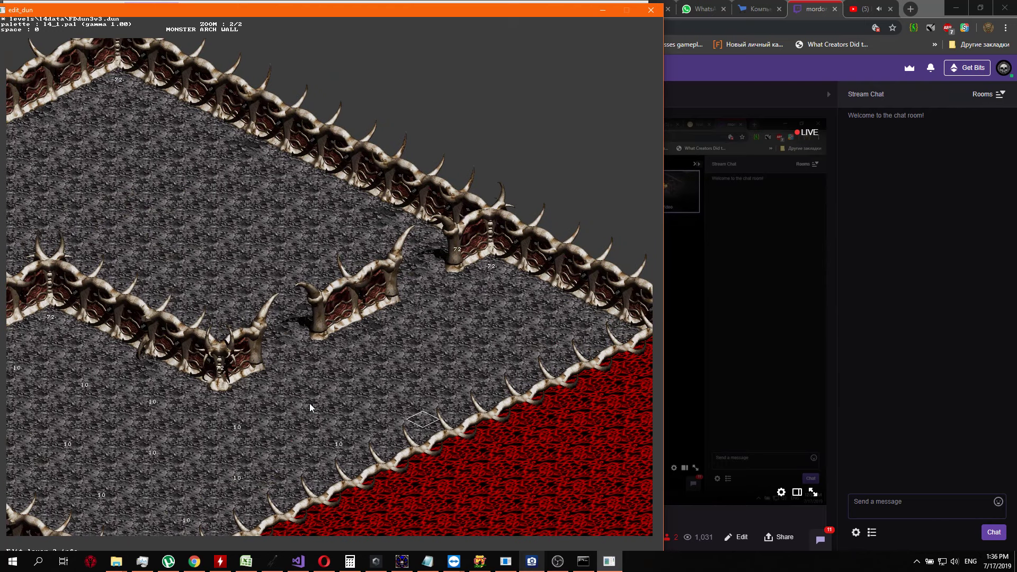
{"action": "key", "text": "Return"}
Set the info value to 10 on the floor cell north-northeast of the last 10, southeast of the short free-standing wall
{"action": "key", "text": "Return"}
{"action": "key", "text": "Left"}
{"action": "key", "text": "Left"}
{"action": "key", "text": "Up"}
{"action": "key", "text": "Up"}
{"action": "key", "text": "Up"}
Set the info value to 10 on the floor cell toward the corner where the outer wall meets the red area
{"action": "key", "text": "Up"}
{"action": "key", "text": "Return"}
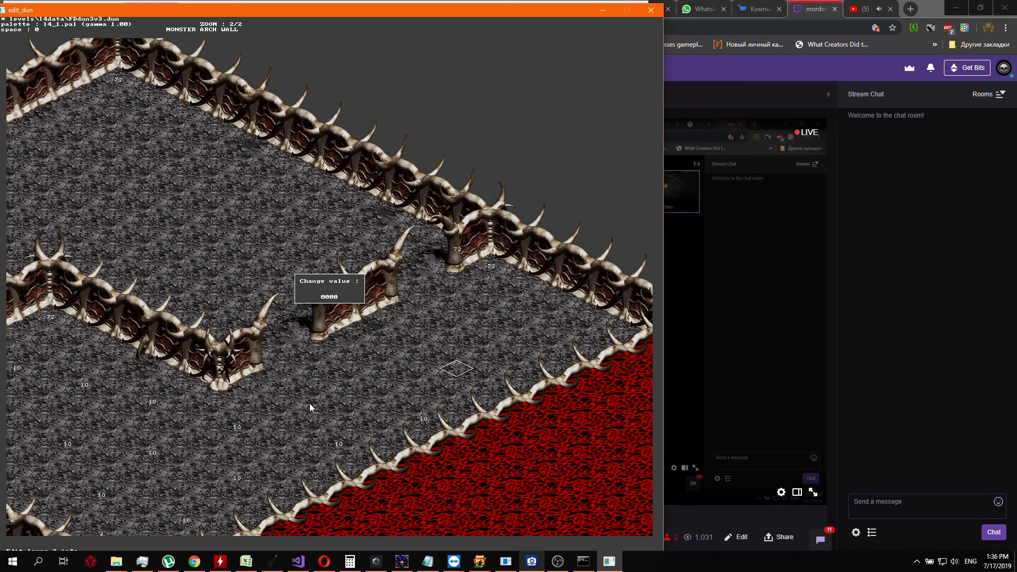
{"action": "type", "text": "10"}
{"action": "key", "text": "Return"}
Set the info value to 10 on the floor cells southeast of the short free-standing wall's western end and just north of the inner wall's eastern end
{"action": "key", "text": "Up"}
{"action": "key", "text": "Up"}
{"action": "key", "text": "Up"}
{"action": "key", "text": "Up"}
{"action": "key", "text": "Up"}
{"action": "key", "text": "Right"}
{"action": "key", "text": "Down"}
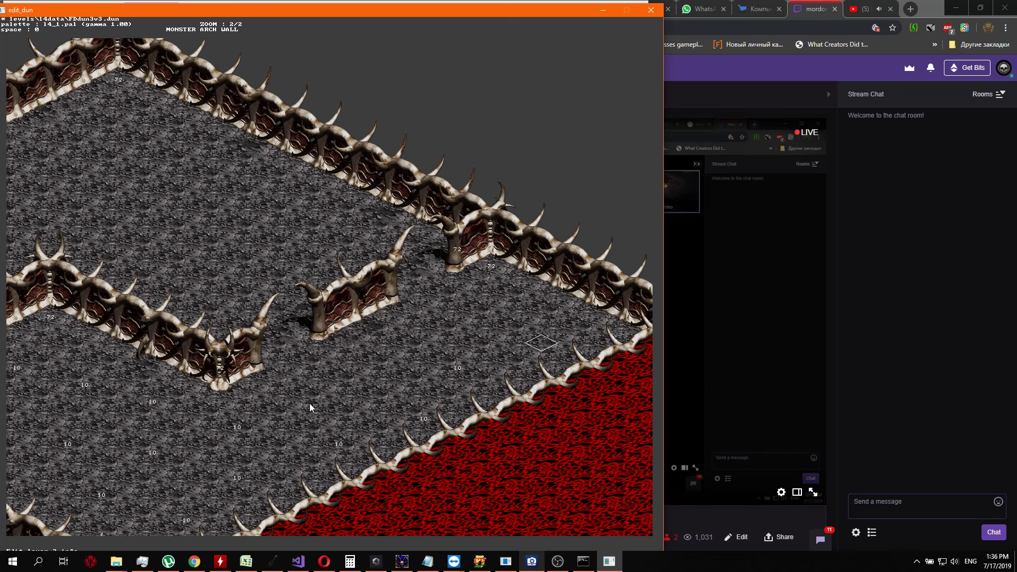
{"action": "key", "text": "Return"}
{"action": "type", "text": "10"}
{"action": "key", "text": "Return"}
Set the info value to 10 on the floor cell east of the short free-standing wall, south of the 72 by the outer wall
{"action": "key", "text": "Left"}
{"action": "key", "text": "Left"}
{"action": "key", "text": "Left"}
{"action": "key", "text": "Left"}
{"action": "key", "text": "Down"}
{"action": "key", "text": "Return"}
{"action": "key", "text": "Return"}
{"action": "key", "text": "Down"}
{"action": "key", "text": "Down"}
{"action": "key", "text": "Down"}
{"action": "key", "text": "Right"}
{"action": "key", "text": "Down"}
{"action": "key", "text": "Down"}
{"action": "key", "text": "Left"}
{"action": "key", "text": "Left"}
{"action": "key", "text": "Left"}
{"action": "key", "text": "Left"}
{"action": "key", "text": "Left"}
Set the info value to 10 on the floor cell north of the short free-standing wall
{"action": "key", "text": "Up"}
{"action": "key", "text": "Left"}
{"action": "key", "text": "Left"}
{"action": "key", "text": "Left"}
{"action": "key", "text": "Up"}
{"action": "key", "text": "Return"}
{"action": "type", "text": "10"}
{"action": "key", "text": "Return"}
{"action": "key", "text": "Up"}
{"action": "key", "text": "Up"}
{"action": "key", "text": "Up"}
{"action": "key", "text": "Up"}
{"action": "key", "text": "Up"}
Set the info value to 10 on the corridor floor cell directly west of the 10 north of the short wall
{"action": "key", "text": "Left"}
{"action": "key", "text": "Return"}
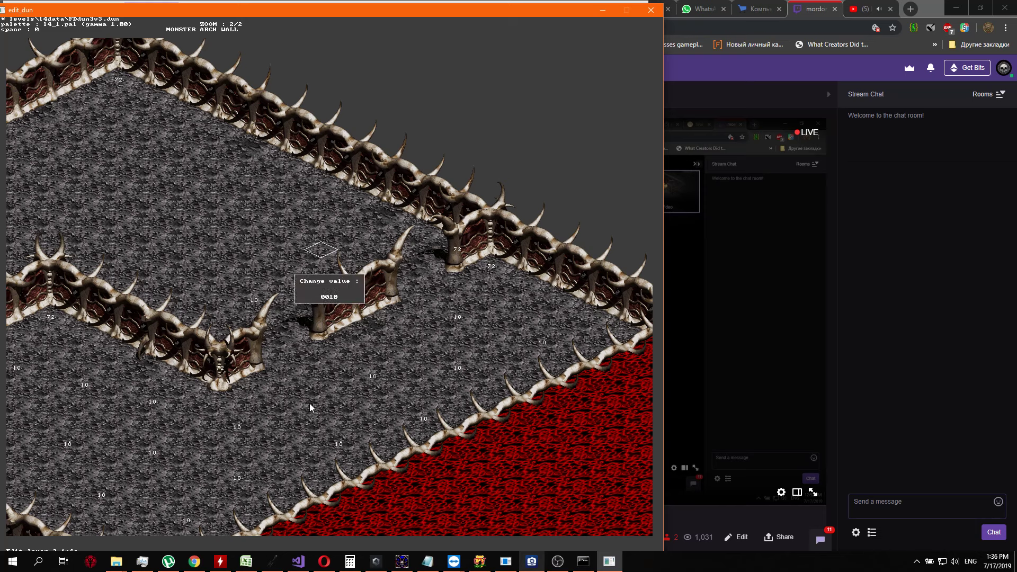
{"action": "key", "text": "Return"}
{"action": "key", "text": "Down"}
{"action": "key", "text": "Down"}
{"action": "key", "text": "Left"}
{"action": "key", "text": "Down"}
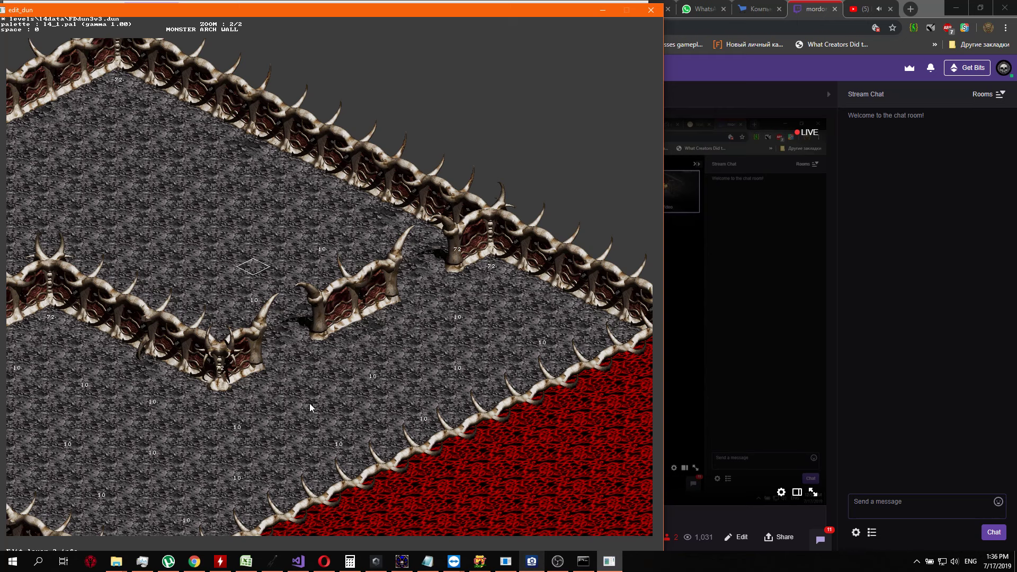
{"action": "key", "text": "Down"}
{"action": "key", "text": "Down"}
{"action": "key", "text": "Down"}
{"action": "key", "text": "Down"}
{"action": "key", "text": "Left"}
{"action": "key", "text": "Up"}
{"action": "key", "text": "Up"}
{"action": "key", "text": "Up"}
Set the info value to 10 on the corridor floor cell north-northwest of the last 10, between the inner and outer walls
{"action": "key", "text": "Up"}
{"action": "key", "text": "Left"}
{"action": "key", "text": "Return"}
{"action": "key", "text": "Return"}
{"action": "key", "text": "Up"}
{"action": "key", "text": "Up"}
Set the info value to 10 on the corridor floor cell southeast of the outer wall's northern corner
{"action": "key", "text": "Left"}
{"action": "key", "text": "Left"}
{"action": "key", "text": "Left"}
{"action": "key", "text": "Return"}
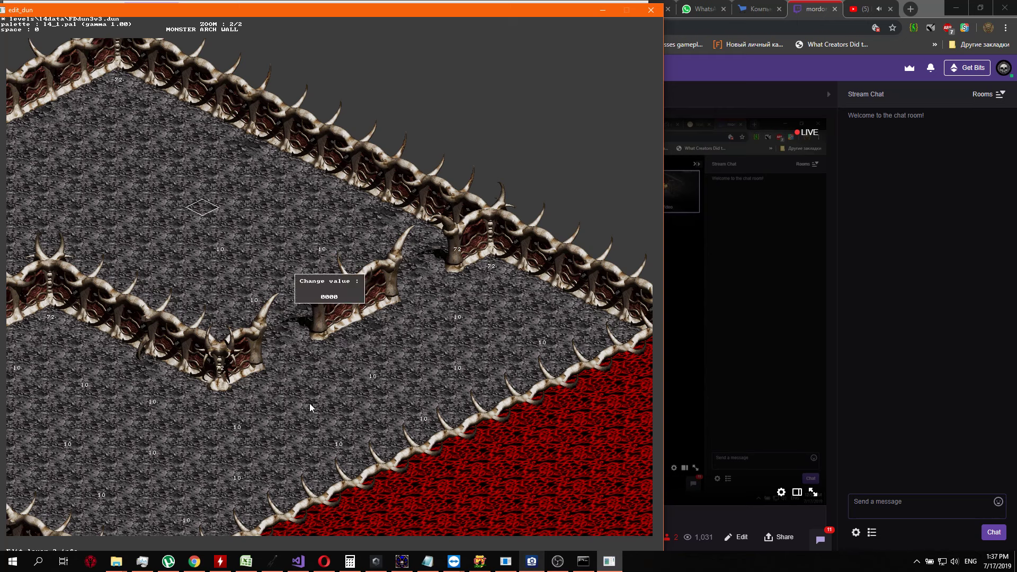
{"action": "key", "text": "Return"}
{"action": "key", "text": "Up"}
{"action": "key", "text": "Up"}
{"action": "key", "text": "Left"}
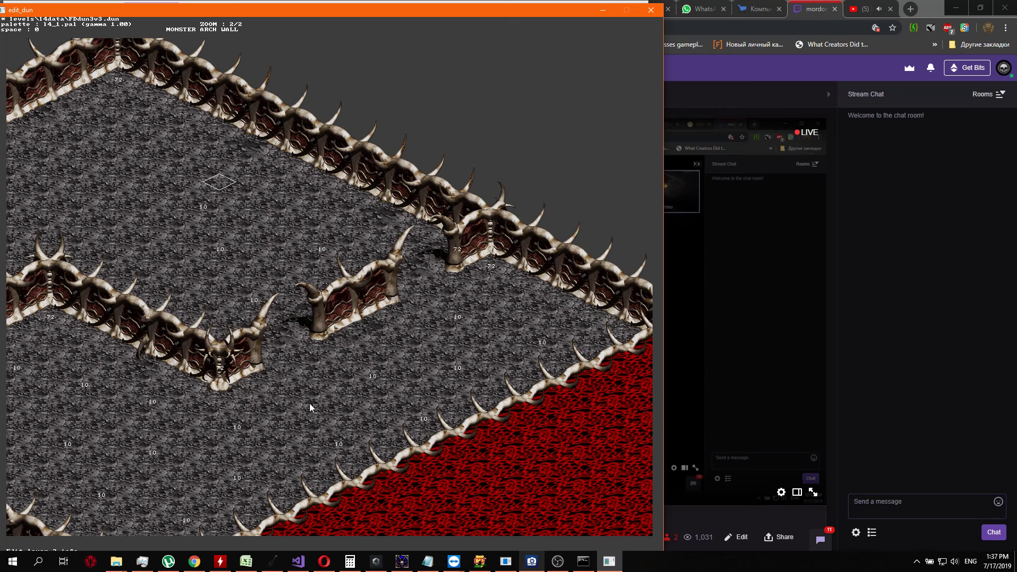
{"action": "key", "text": "Left"}
{"action": "key", "text": "Left"}
{"action": "key", "text": "Left"}
{"action": "key", "text": "Down"}
Set the info value to 10 on the corridor floor cell north-northwest of the inner wall's northern corner
{"action": "key", "text": "Left"}
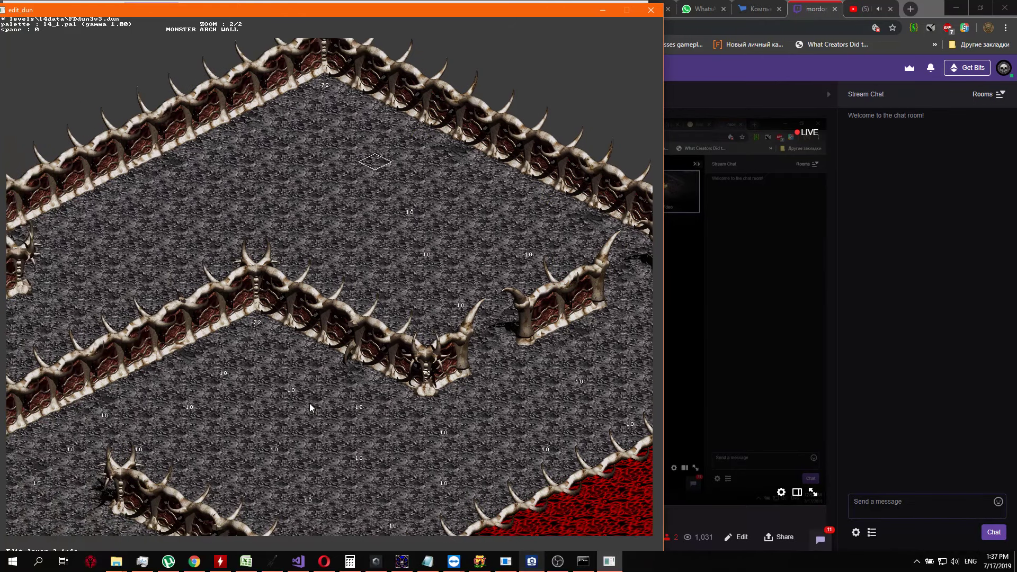
{"action": "key", "text": "Return"}
{"action": "type", "text": "10"}
{"action": "key", "text": "Return"}
Set the info value to 10 on the corridor floor cell north-northeast of the inner wall's northern corner
{"action": "key", "text": "Down"}
{"action": "key", "text": "Down"}
{"action": "key", "text": "Right"}
{"action": "key", "text": "Down"}
{"action": "key", "text": "Down"}
{"action": "key", "text": "Down"}
{"action": "key", "text": "Return"}
{"action": "type", "text": "10"}
{"action": "key", "text": "Return"}
{"action": "key", "text": "Left"}
{"action": "key", "text": "Left"}
Set the info value to 10 on the corridor floor cell southwest of the last 10, about midway between the outer and inner walls
{"action": "key", "text": "Down"}
{"action": "key", "text": "Left"}
{"action": "key", "text": "Left"}
{"action": "key", "text": "Return"}
{"action": "type", "text": "10"}
{"action": "key", "text": "Return"}
{"action": "key", "text": "Right"}
{"action": "key", "text": "Down"}
{"action": "key", "text": "Down"}
{"action": "key", "text": "Down"}
{"action": "key", "text": "Down"}
Set the info value to 10 on the next corridor floor cell to the southwest, east of the red area's wall end
{"action": "key", "text": "Down"}
{"action": "key", "text": "Return"}
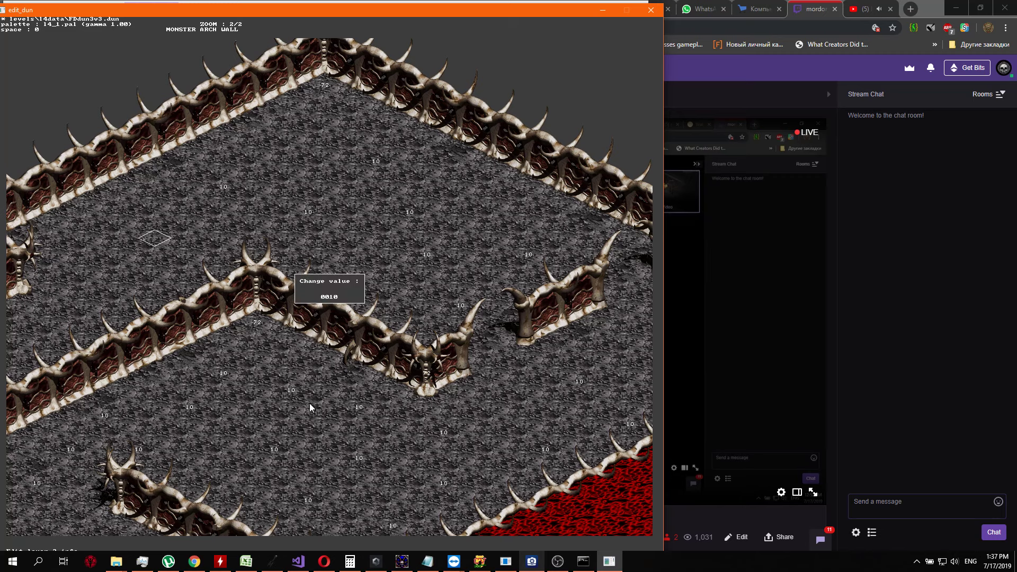
{"action": "key", "text": "Return"}
{"action": "key", "text": "Down"}
{"action": "key", "text": "Right"}
Set the info value to 10 on the corridor floor cell just south of the red area wall's eastern end
{"action": "key", "text": "Down"}
{"action": "key", "text": "Down"}
{"action": "key", "text": "Down"}
{"action": "key", "text": "Return"}
{"action": "type", "text": "10"}
{"action": "key", "text": "Return"}
{"action": "key", "text": "Down"}
{"action": "key", "text": "Down"}
{"action": "key", "text": "Down"}
{"action": "key", "text": "Right"}
{"action": "key", "text": "Down"}
{"action": "key", "text": "Down"}
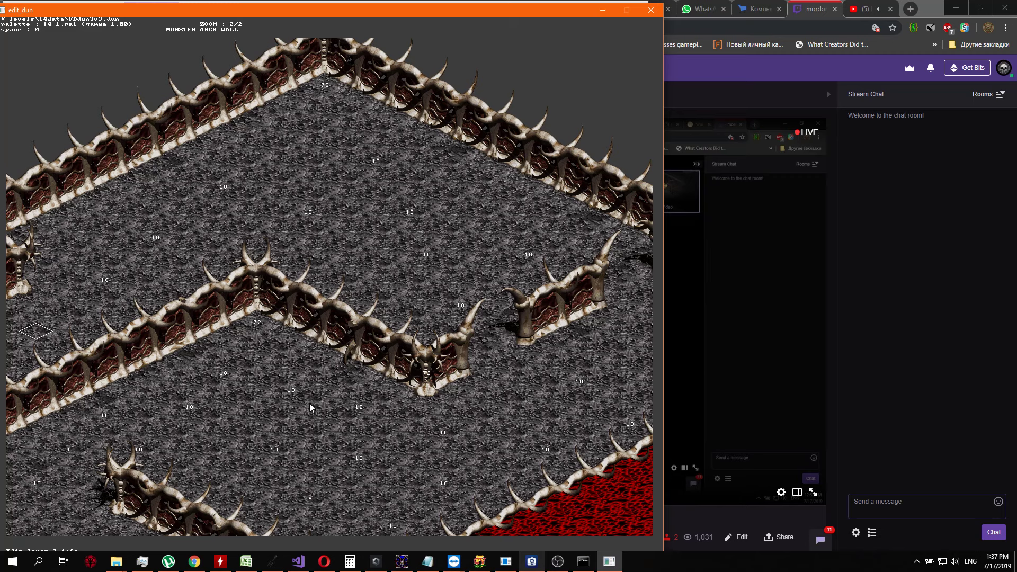
{"action": "key", "text": "Left"}
{"action": "key", "text": "Return"}
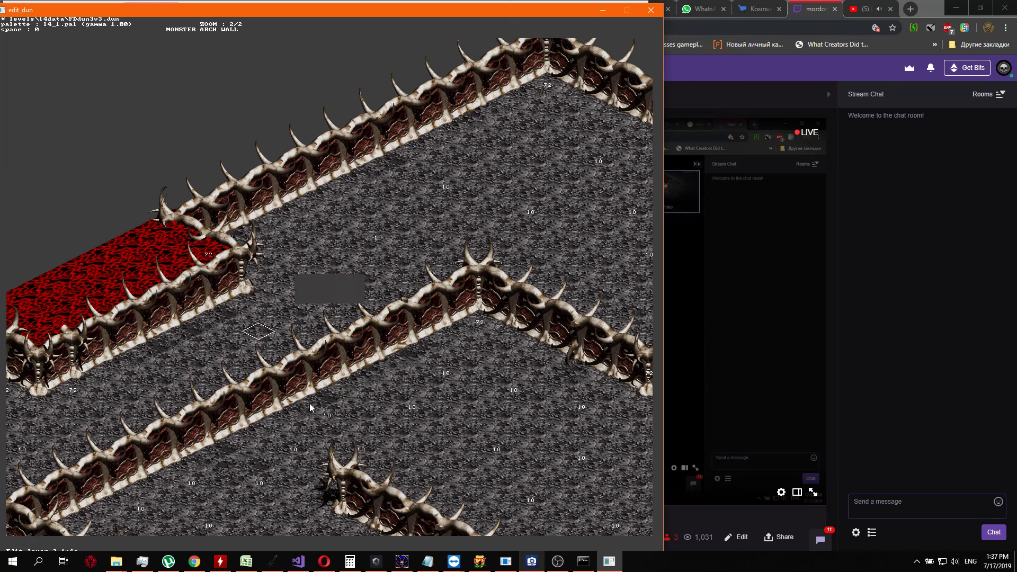
{"action": "type", "text": "10"}
{"action": "key", "text": "Return"}
Set the info value to 10 on the corridor floor cell west-southwest of the last 10, between the red area's wall and the inner wall
{"action": "key", "text": "Down"}
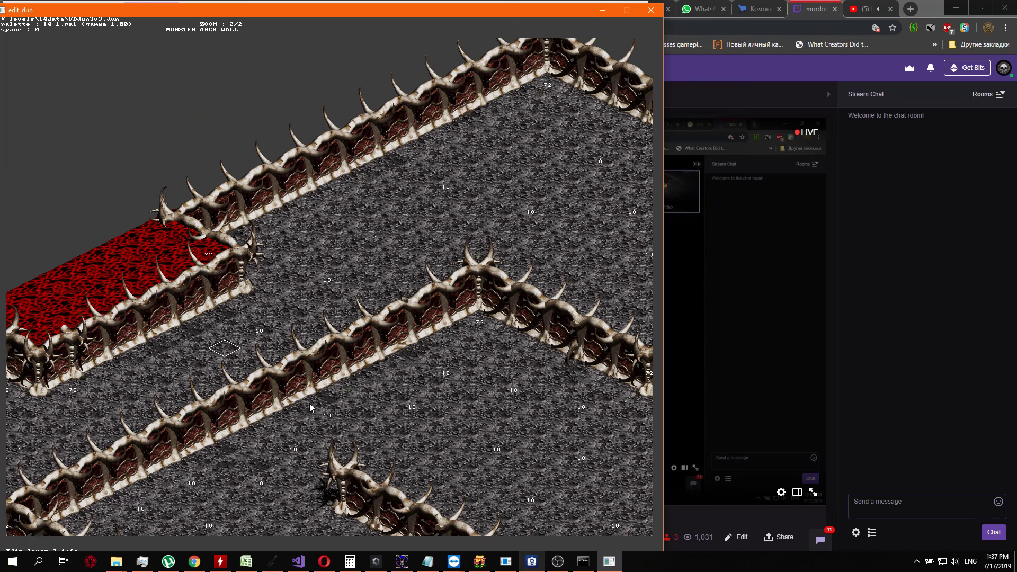
{"action": "key", "text": "Left"}
{"action": "key", "text": "Return"}
{"action": "type", "text": "10"}
{"action": "key", "text": "Return"}
Set the info value to 10 on the corridor floor cell south-southwest of the last 10, beside the inner wall
{"action": "key", "text": "Down"}
{"action": "key", "text": "Down"}
{"action": "key", "text": "Down"}
{"action": "key", "text": "Left"}
{"action": "key", "text": "Return"}
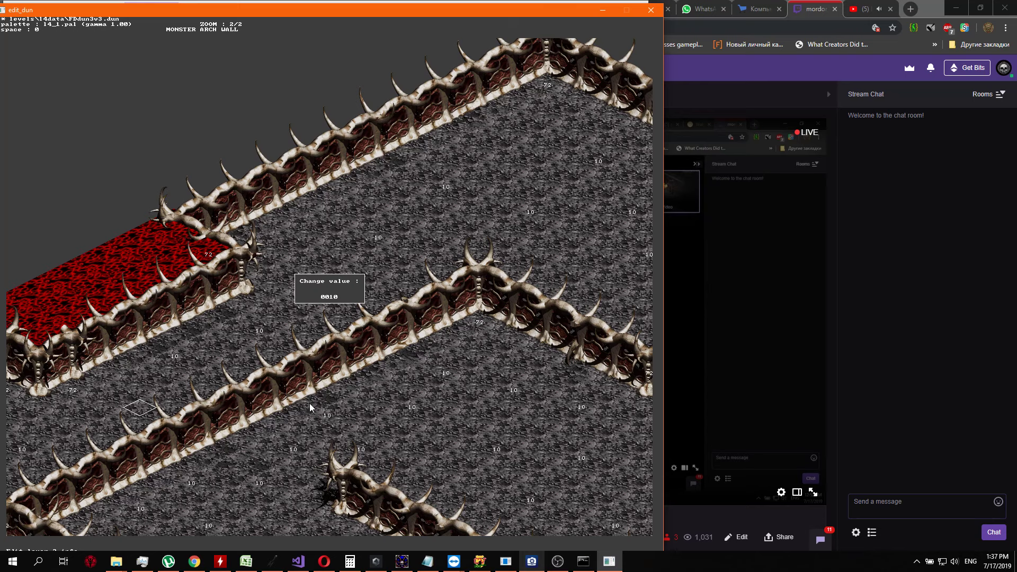
{"action": "key", "text": "Return"}
Set the info value to 10 on the floor cell beside the inner wall, west-southwest of that wall's northern corner
{"action": "key", "text": "Up"}
{"action": "key", "text": "Left"}
{"action": "key", "text": "Up"}
{"action": "key", "text": "Up"}
{"action": "key", "text": "Up"}
{"action": "key", "text": "Up"}
{"action": "key", "text": "Up"}
{"action": "key", "text": "Up"}
{"action": "key", "text": "Up"}
{"action": "key", "text": "Up"}
{"action": "key", "text": "Up"}
{"action": "key", "text": "Up"}
{"action": "key", "text": "Up"}
{"action": "key", "text": "Up"}
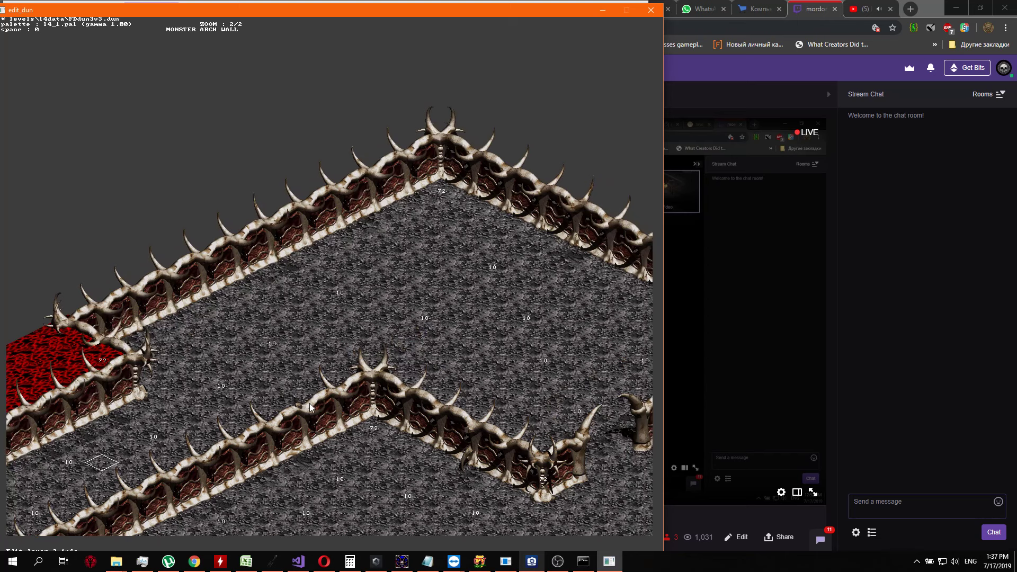
{"action": "key", "text": "Up"}
{"action": "key", "text": "Up"}
{"action": "key", "text": "Up"}
{"action": "key", "text": "Return"}
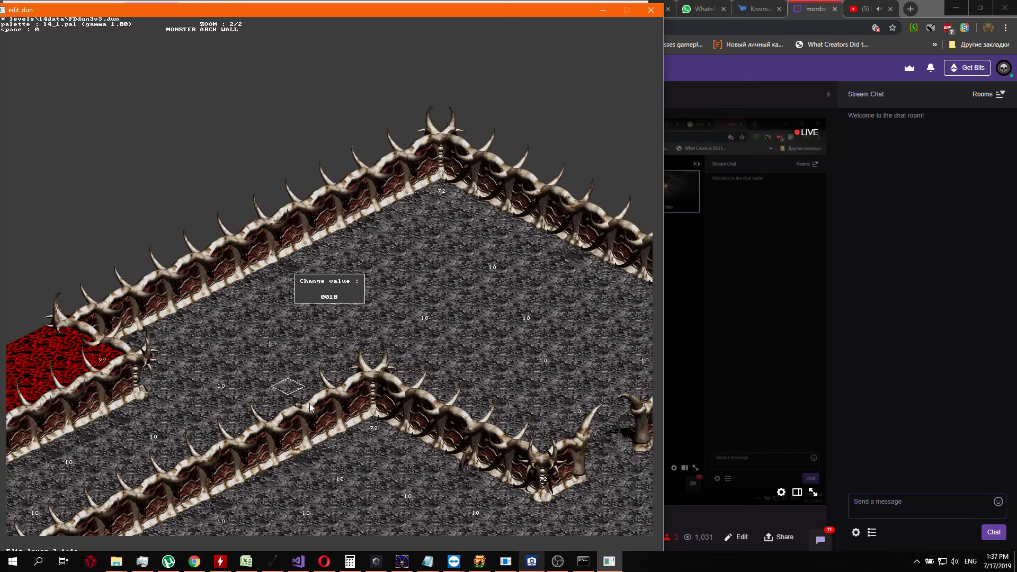
{"action": "key", "text": "Return"}
Set the info value to 10 on the floor cell beside the outer wall, northeast of the red area's wall end
{"action": "key", "text": "Left"}
{"action": "key", "text": "Left"}
{"action": "key", "text": "Left"}
{"action": "key", "text": "Left"}
{"action": "key", "text": "Up"}
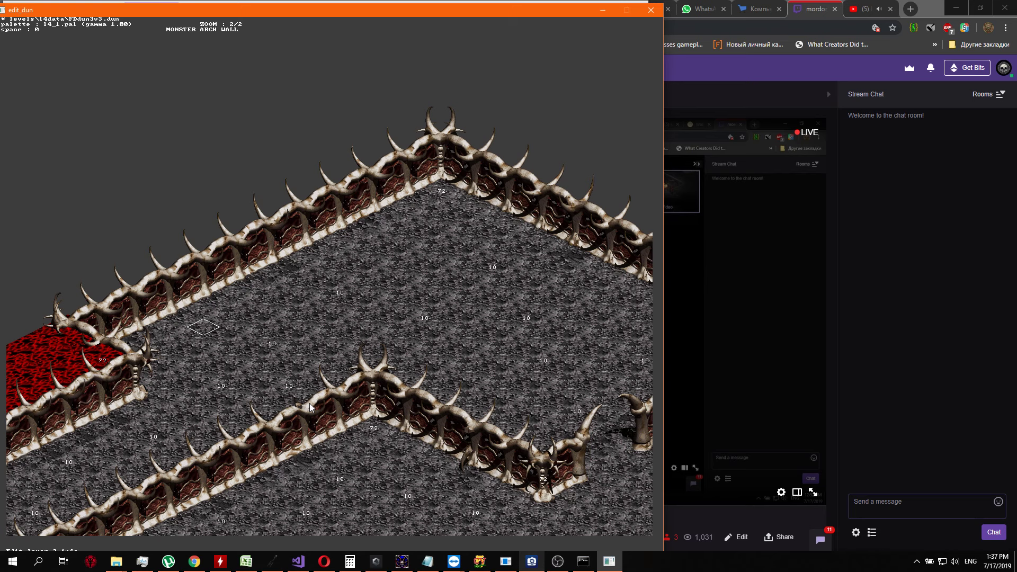
{"action": "key", "text": "Return"}
{"action": "type", "text": "10"}
{"action": "key", "text": "Return"}
Set the info value to 10 on the floor cell northeast of the last 10, along the outer wall
{"action": "key", "text": "Up"}
{"action": "key", "text": "Up"}
{"action": "key", "text": "Up"}
{"action": "key", "text": "Up"}
{"action": "key", "text": "Return"}
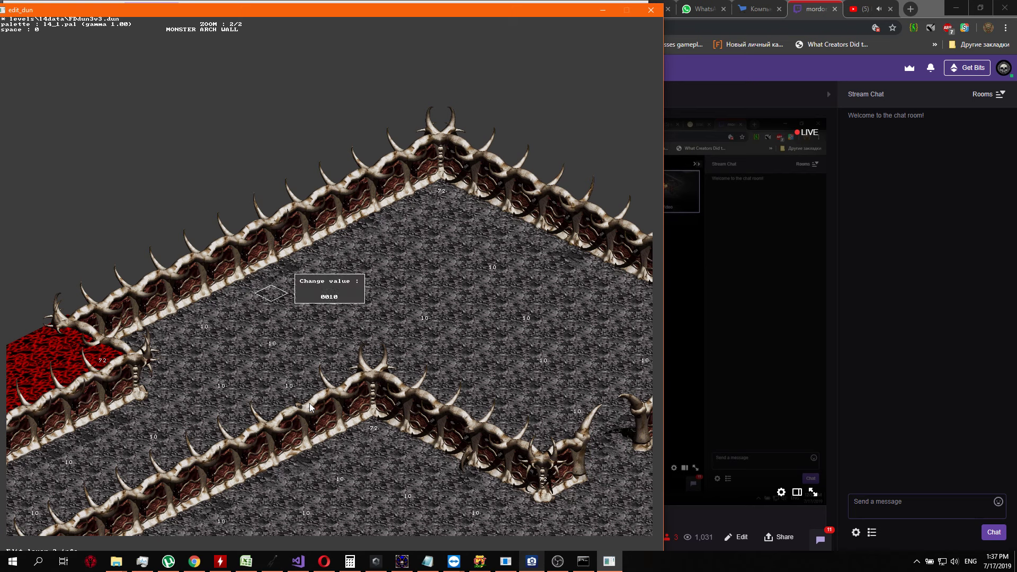
{"action": "key", "text": "Return"}
Set the info value to 10 on the floor cell southwest of the outer wall's northern corner
{"action": "key", "text": "Up"}
{"action": "key", "text": "Up"}
{"action": "key", "text": "Up"}
{"action": "key", "text": "Up"}
{"action": "key", "text": "Up"}
{"action": "key", "text": "Up"}
{"action": "key", "text": "Right"}
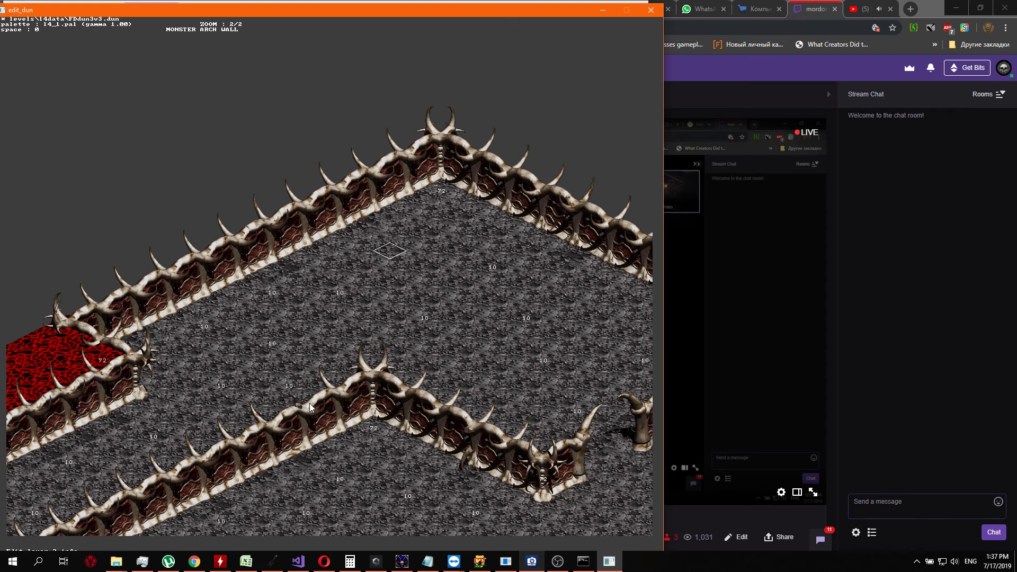
{"action": "key", "text": "Return"}
{"action": "type", "text": "10"}
{"action": "key", "text": "Return"}
Show the layer 1 info and examine its entries around the zigzag wall, comparing them with the layer 2 values there
{"action": "middle_click_drag", "start_coordinate": [311, 408], "coordinate": [311, 409]}
{"action": "key", "text": "Tab"}
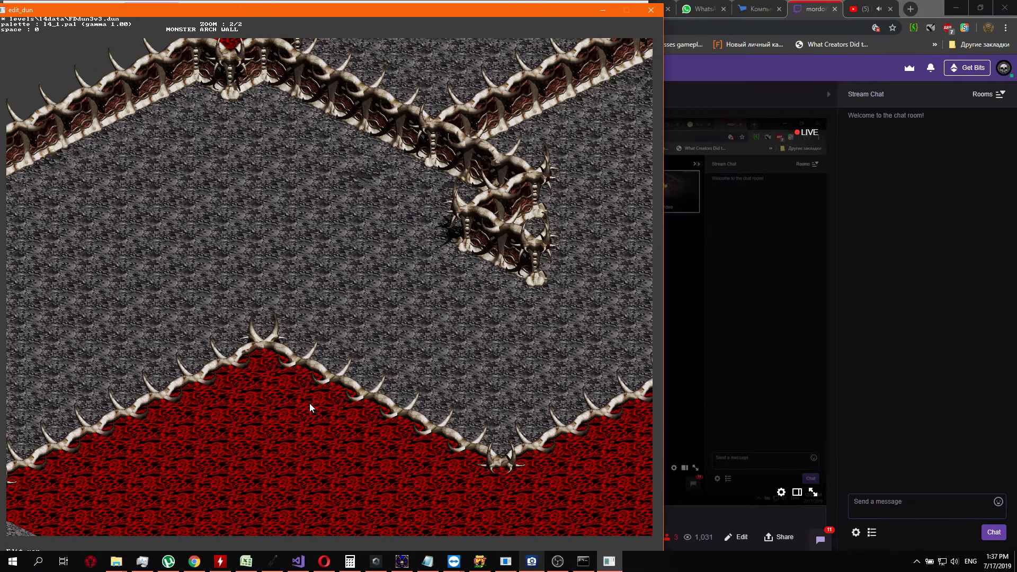
{"action": "key", "text": "Tab"}
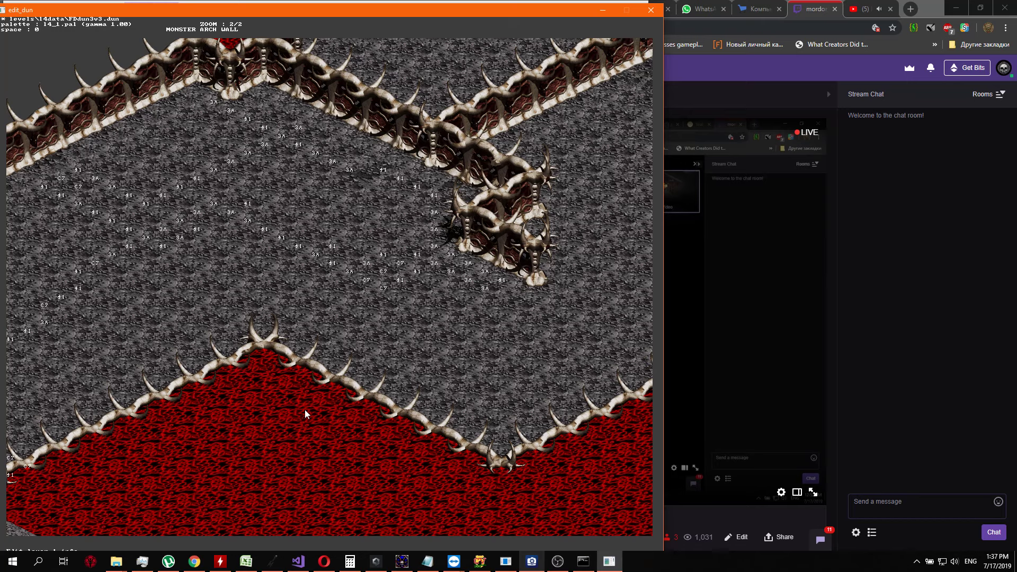
{"action": "key", "text": "Right"}
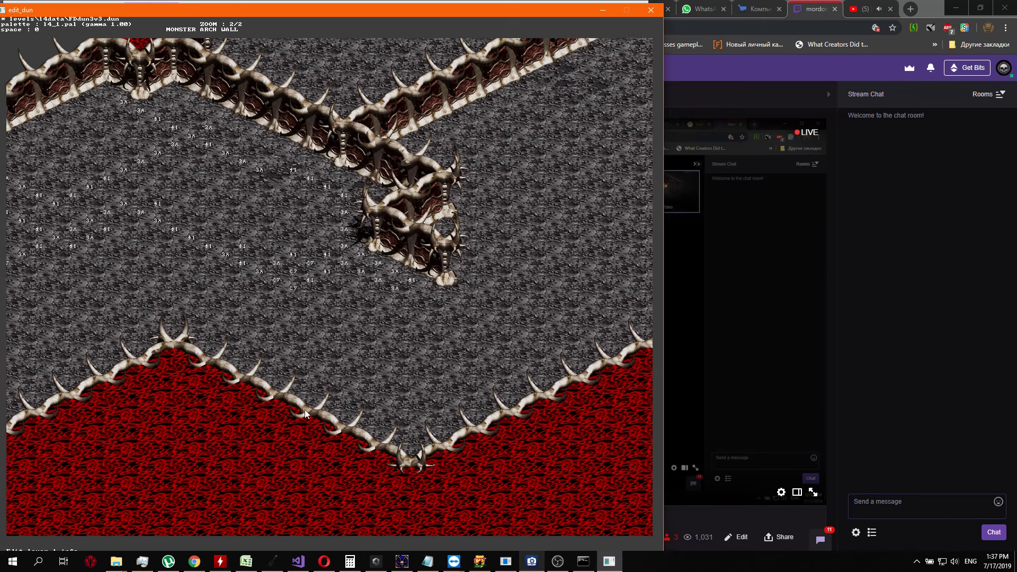
{"action": "key", "text": "Up"}
{"action": "key", "text": "Right"}
{"action": "key", "text": "Right"}
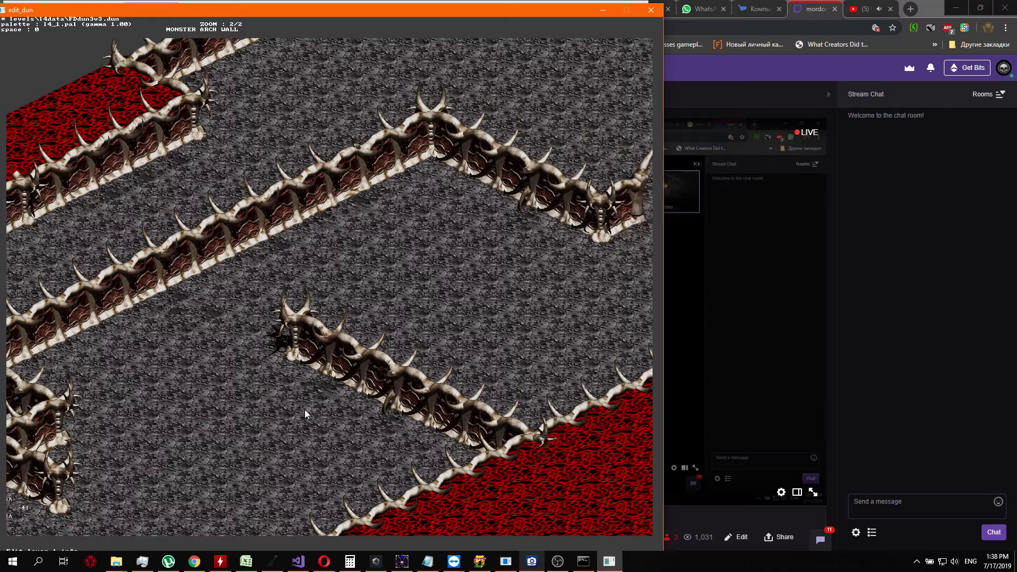
{"action": "key", "text": "Down"}
{"action": "key", "text": "Left"}
{"action": "key", "text": "Up"}
{"action": "key", "text": "Left"}
{"action": "key", "text": "Up"}
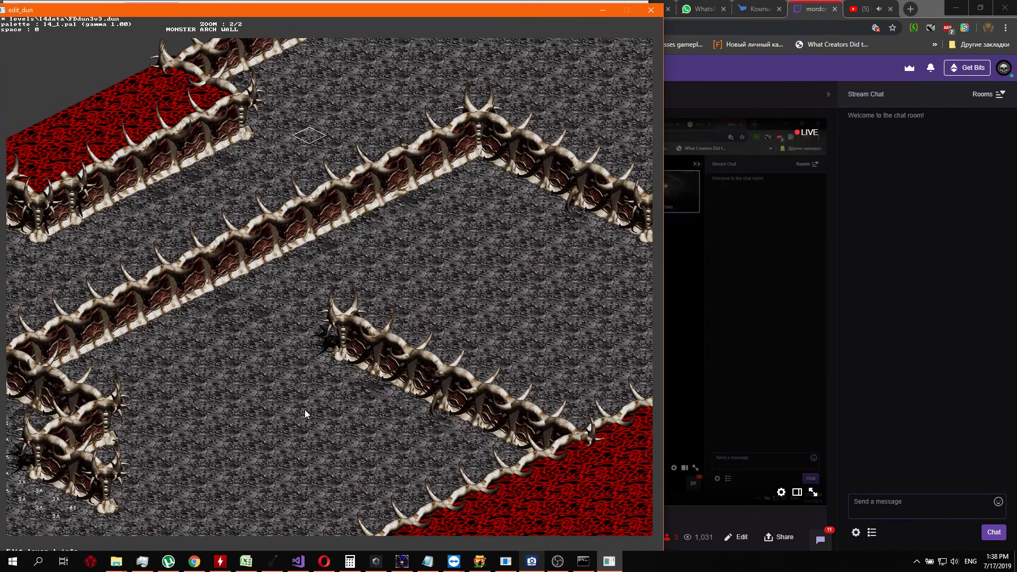
{"action": "key", "text": "Left"}
{"action": "key", "text": "Down"}
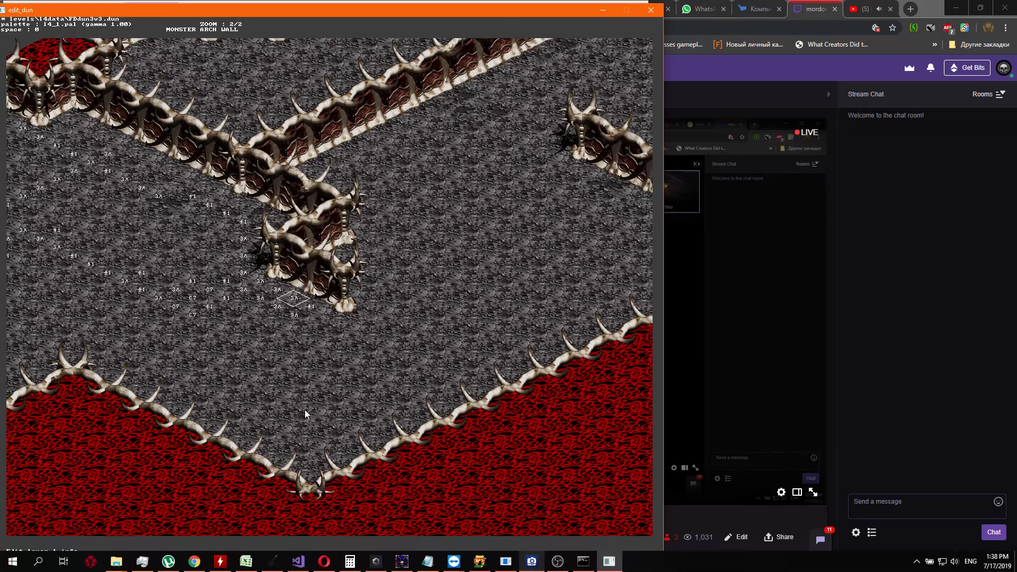
{"action": "key", "text": "Up"}
{"action": "key", "text": "Tab"}
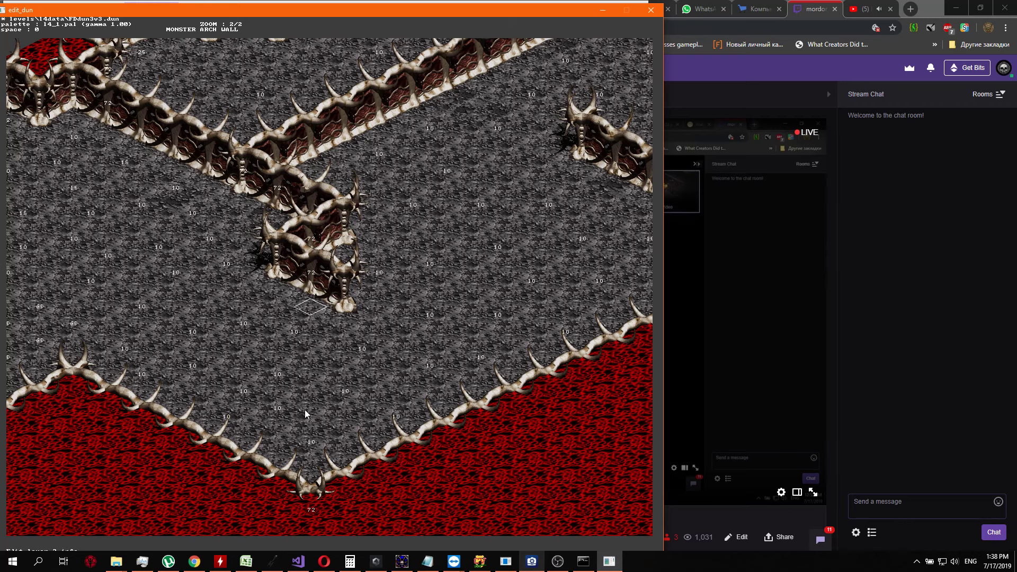
{"action": "key", "text": "Tab"}
{"action": "key", "text": "Tab"}
{"action": "key", "text": "Tab"}
{"action": "key", "text": "Tab"}
Set the layer 1 value to 41 on three diagonal floor cells running southeast from below the zigzag wall's southern pillar
{"action": "key", "text": "Down"}
{"action": "key", "text": "Right"}
{"action": "key", "text": "Right"}
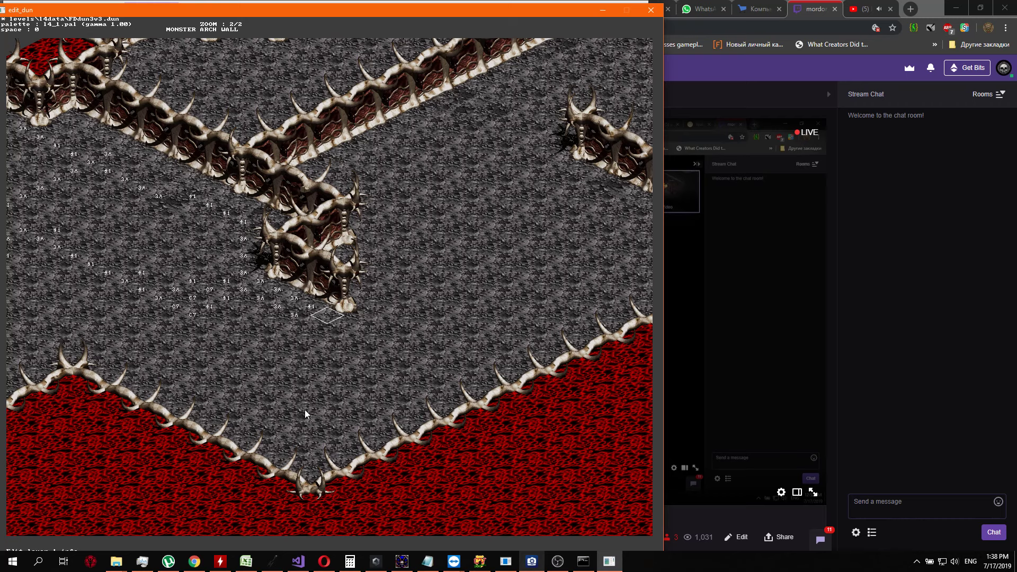
{"action": "key", "text": "Return"}
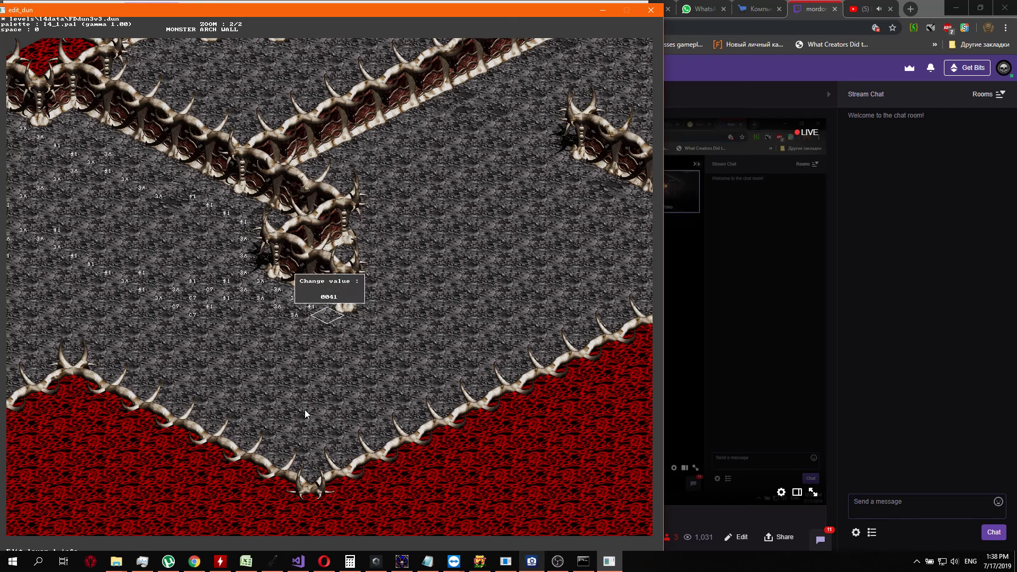
{"action": "key", "text": "Return"}
{"action": "key", "text": "Right"}
{"action": "key", "text": "Return"}
{"action": "key", "text": "Return"}
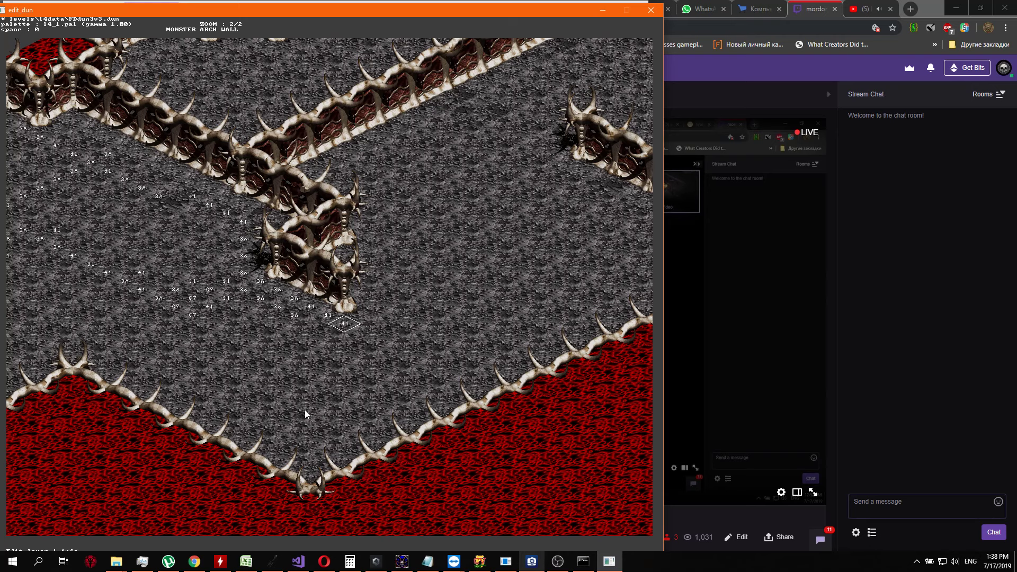
{"action": "key", "text": "Right"}
{"action": "key", "text": "Return"}
{"action": "type", "text": "11"}
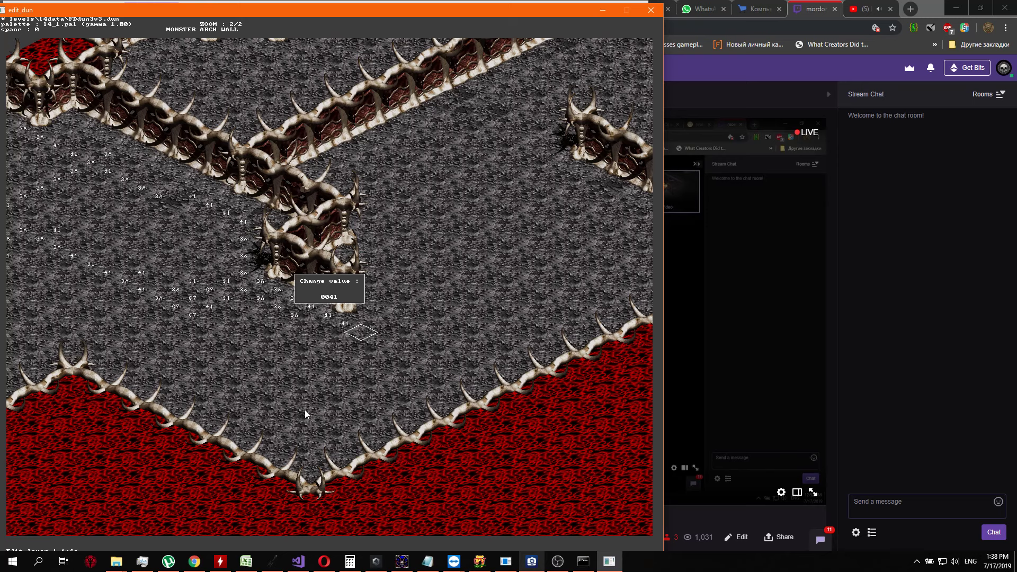
{"action": "key", "text": "Return"}
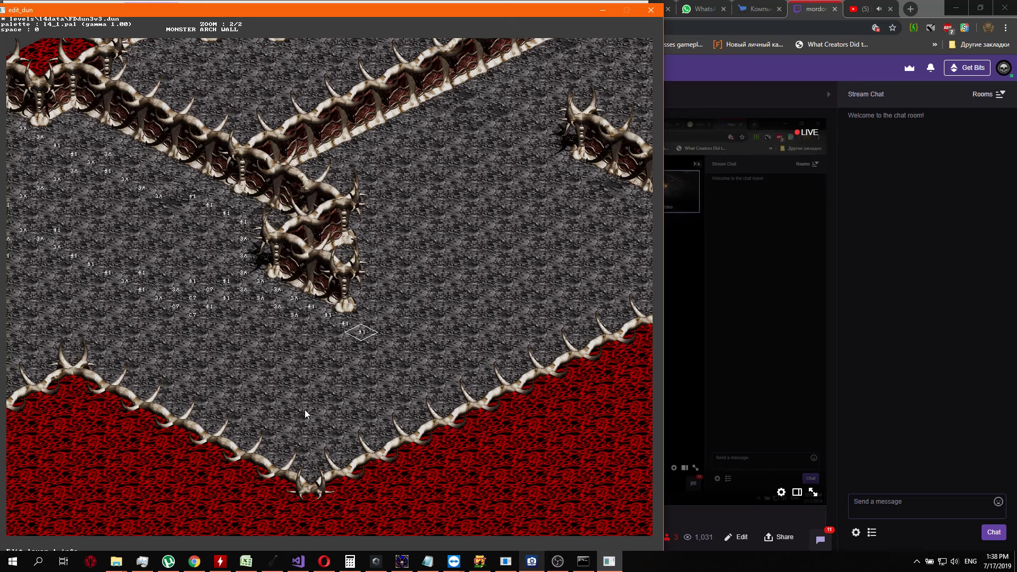
Set the layer 1 value to 3A on the floor cell southeast of the last 41
{"action": "key", "text": "Right"}
{"action": "key", "text": "Return"}
{"action": "type", "text": "40"}
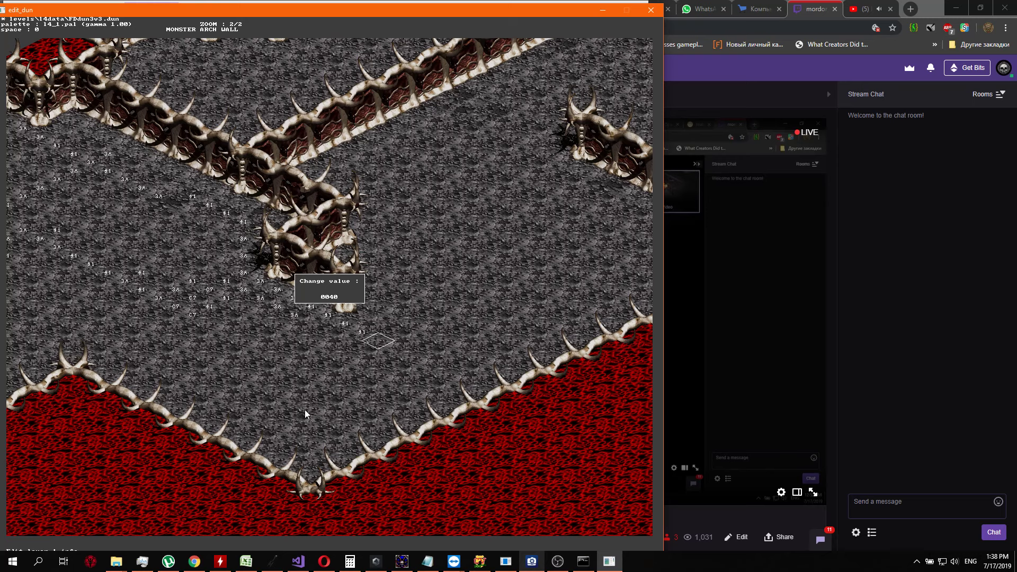
{"action": "type", "text": "3c"}
{"action": "key", "text": "Return"}
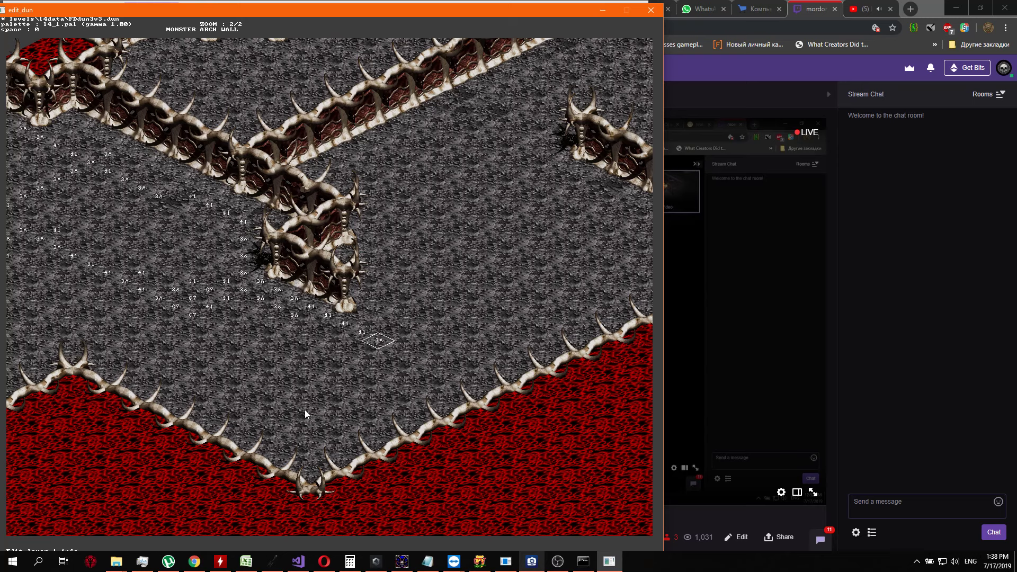
Check the layer 2 values nearby and set the layer 1 value to C7 on the floor cell southeast of the last 3A
{"action": "key", "text": "Right"}
{"action": "key", "text": "2"}
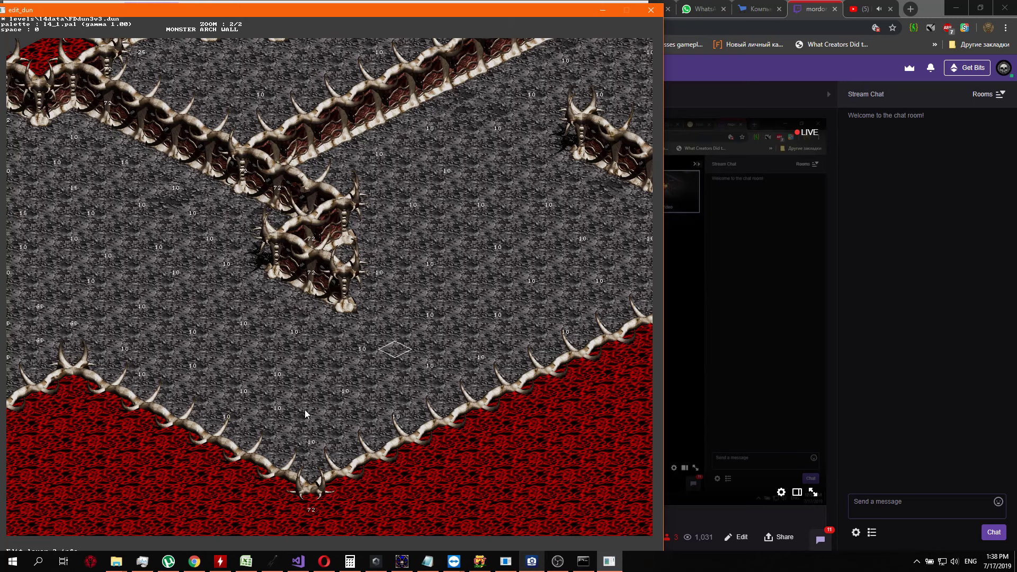
{"action": "key", "text": "Up"}
{"action": "key", "text": "1"}
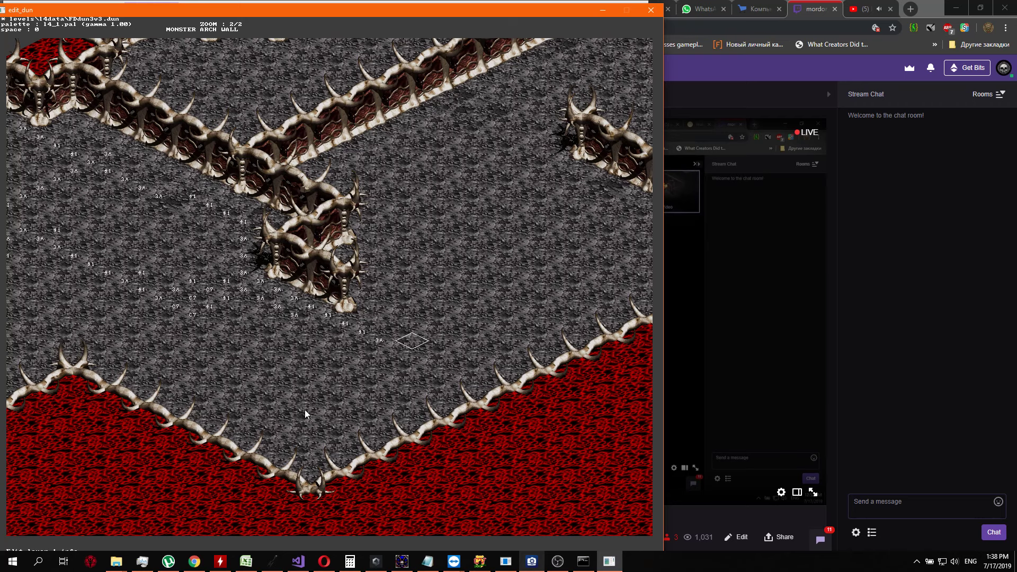
{"action": "key", "text": "3"}
{"action": "key", "text": "1"}
{"action": "key", "text": "Down"}
{"action": "key", "text": "Return"}
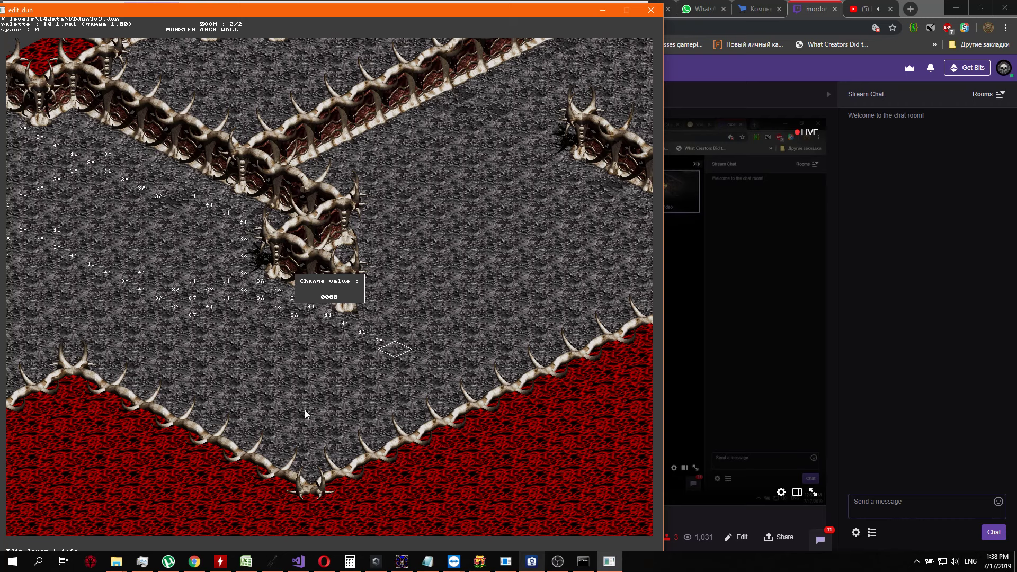
{"action": "type", "text": "80c4"}
{"action": "key", "text": "Return"}
Set the layer 1 value to C7 on the floor cell northeast of the last C7
{"action": "key", "text": "Left"}
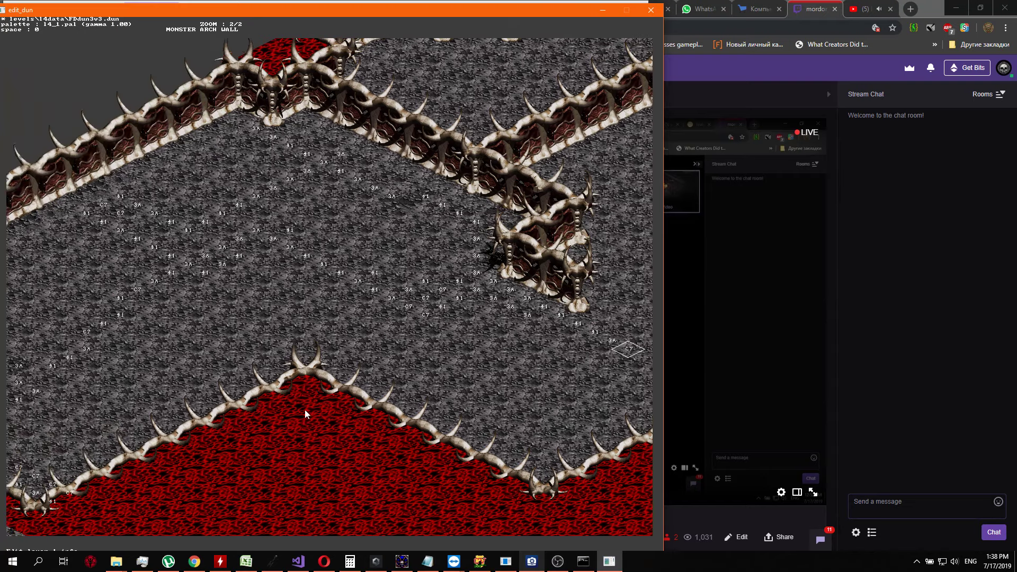
{"action": "key", "text": "Left"}
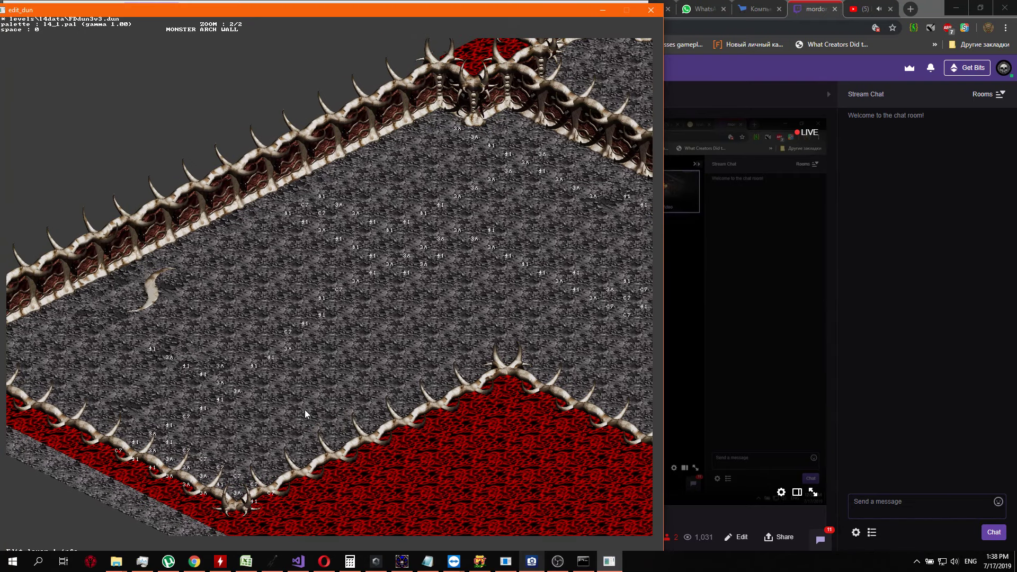
{"action": "key", "text": "Right"}
{"action": "key", "text": "Right"}
{"action": "key", "text": "Right"}
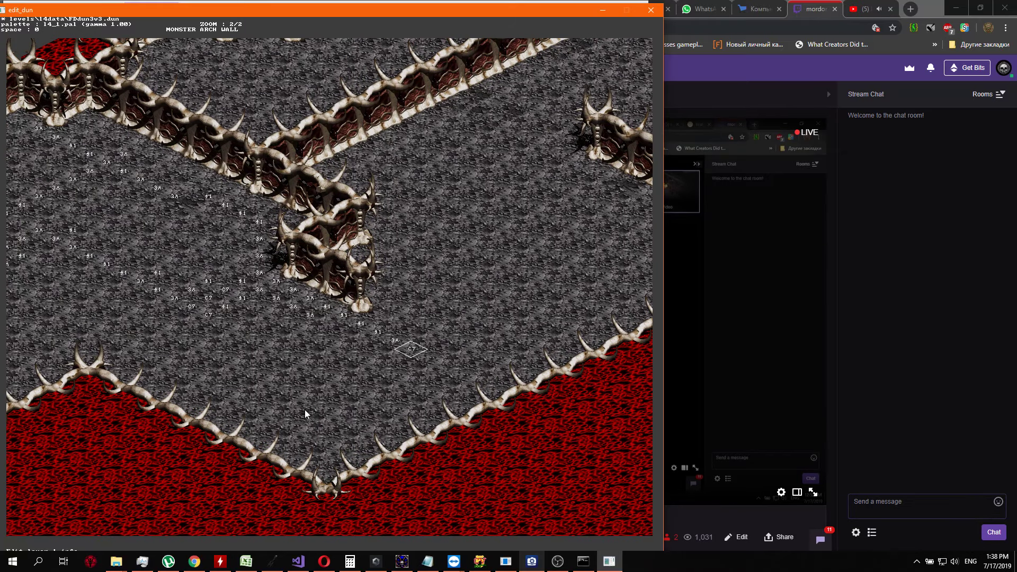
{"action": "key", "text": "2"}
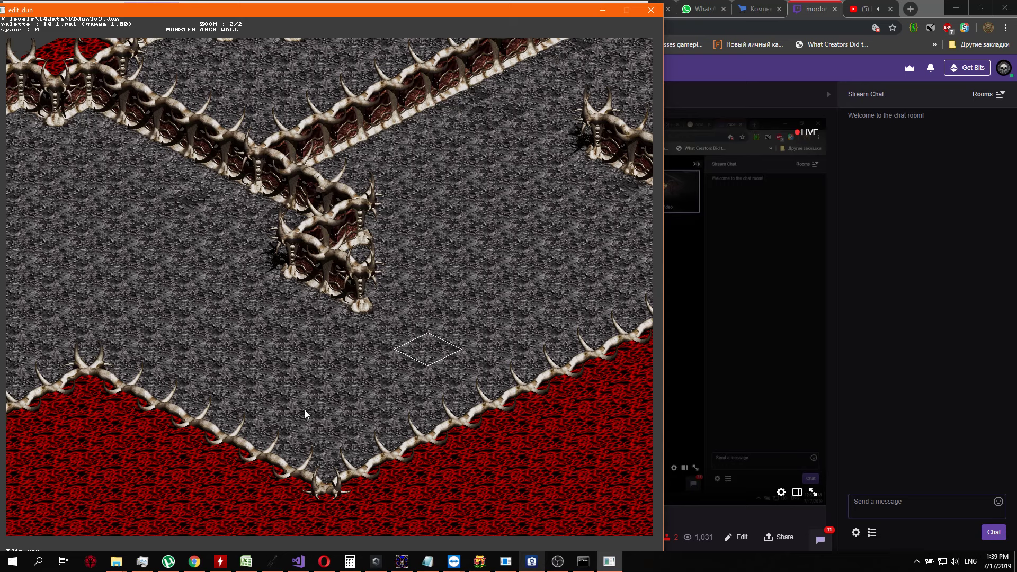
{"action": "key", "text": "1"}
{"action": "key", "text": "Return"}
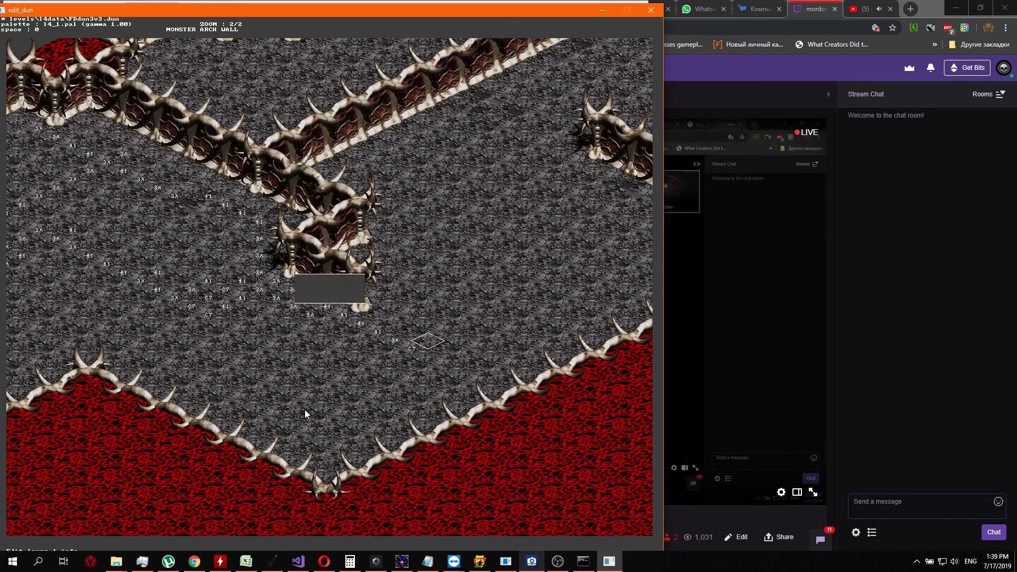
{"action": "type", "text": "2"}
{"action": "key", "text": "BackSpace"}
{"action": "type", "text": "97"}
{"action": "key", "text": "Return"}
{"action": "key", "text": "Up"}
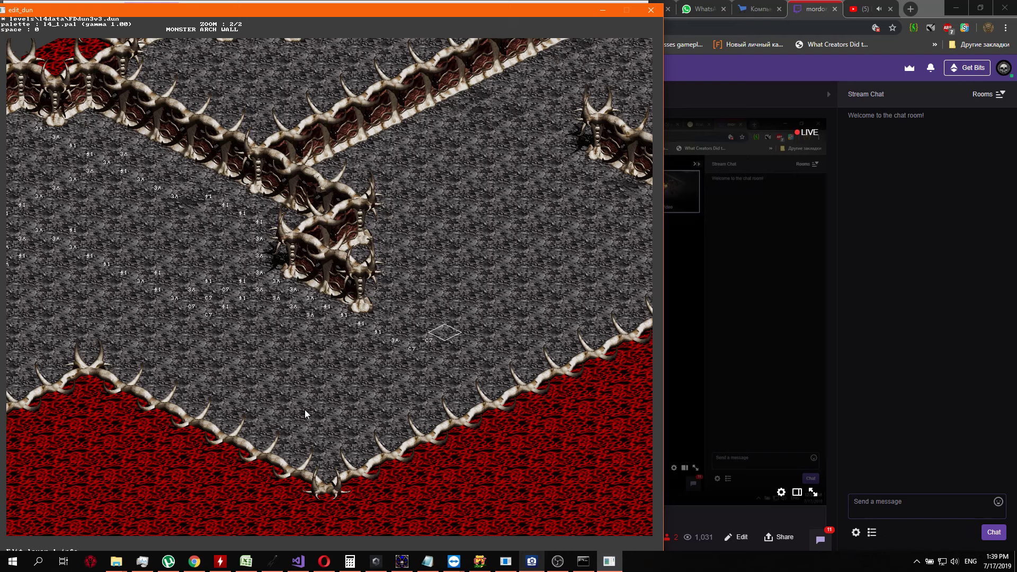
Extend the layer 1 row of C7 entries by one more floor cell to the northeast
{"action": "key", "text": "Return"}
{"action": "type", "text": "4"}
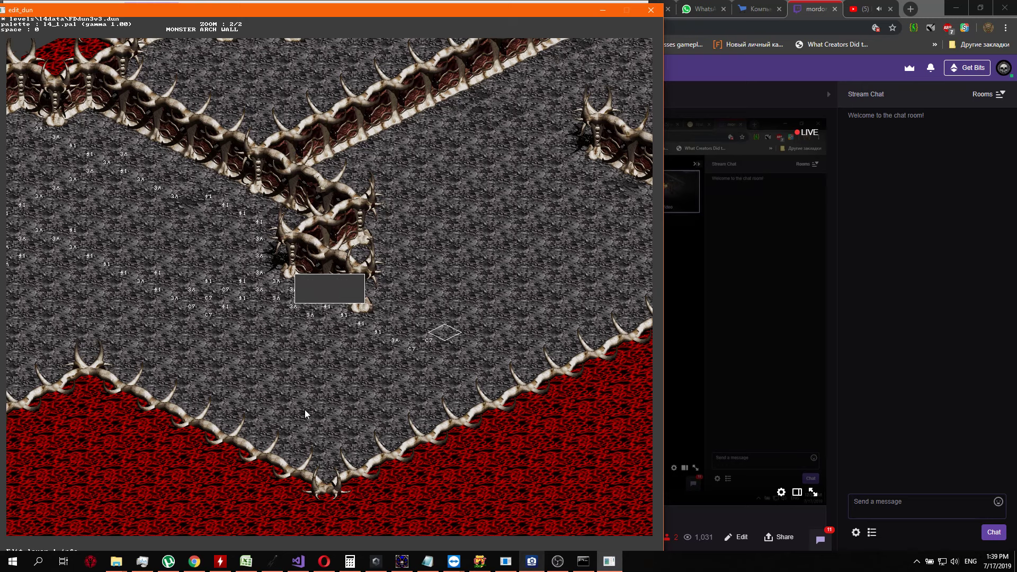
{"action": "key", "text": "BackSpace"}
{"action": "type", "text": "A7"}
{"action": "key", "text": "Return"}
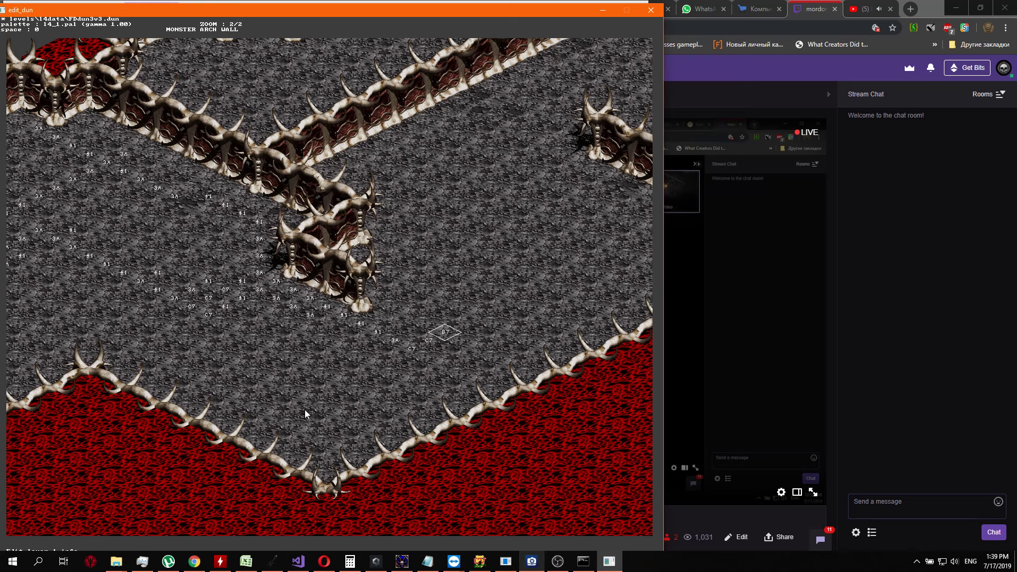
Set the layer 1 value to 41 on the three floor cells running northeast from the last C7
{"action": "key", "text": "Return"}
{"action": "key", "text": "Return"}
{"action": "key", "text": "Right"}
{"action": "key", "text": "Return"}
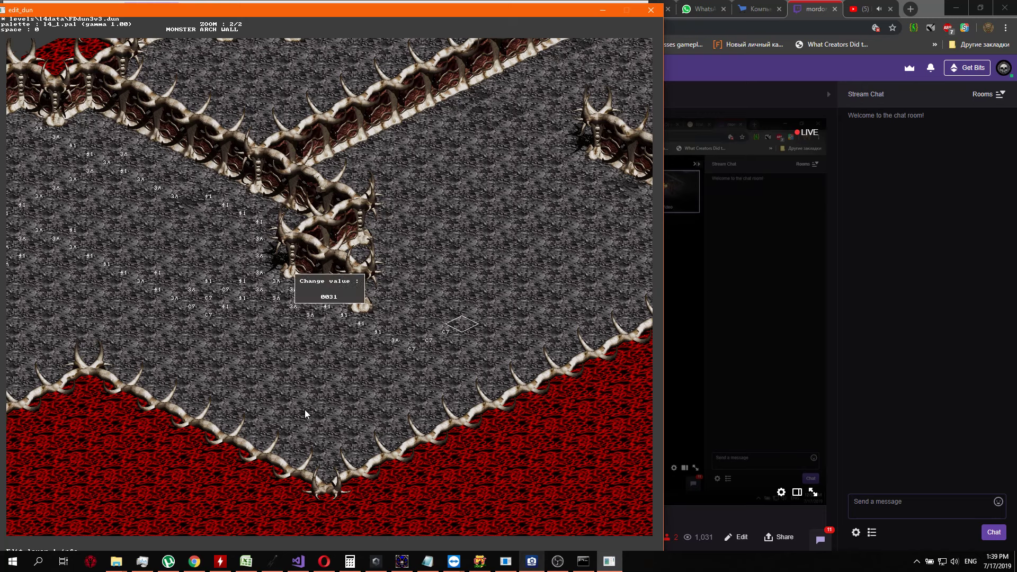
{"action": "key", "text": "Return"}
{"action": "key", "text": "Right"}
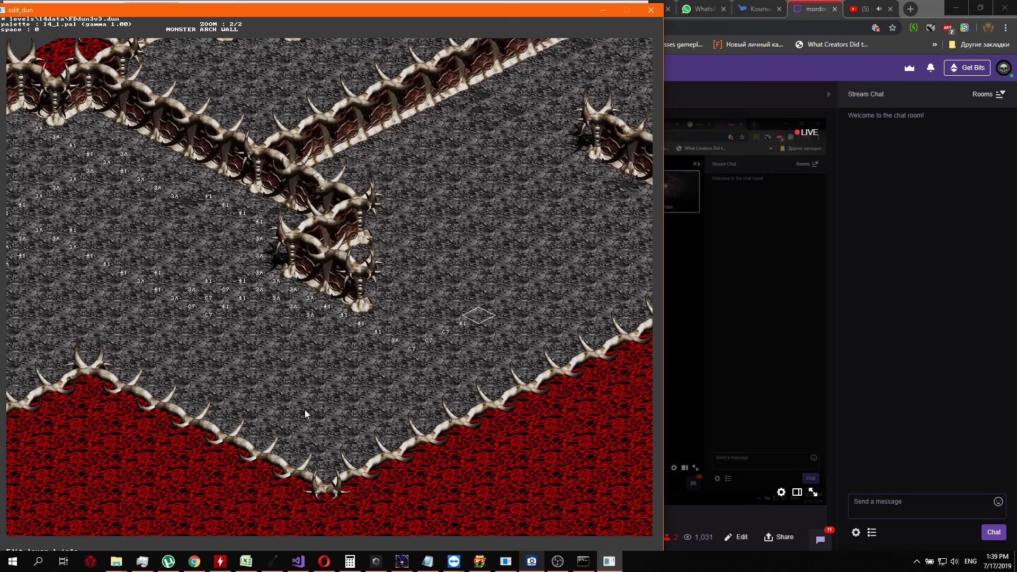
{"action": "key", "text": "Return"}
{"action": "key", "text": "Return"}
{"action": "key", "text": "Right"}
{"action": "key", "text": "Return"}
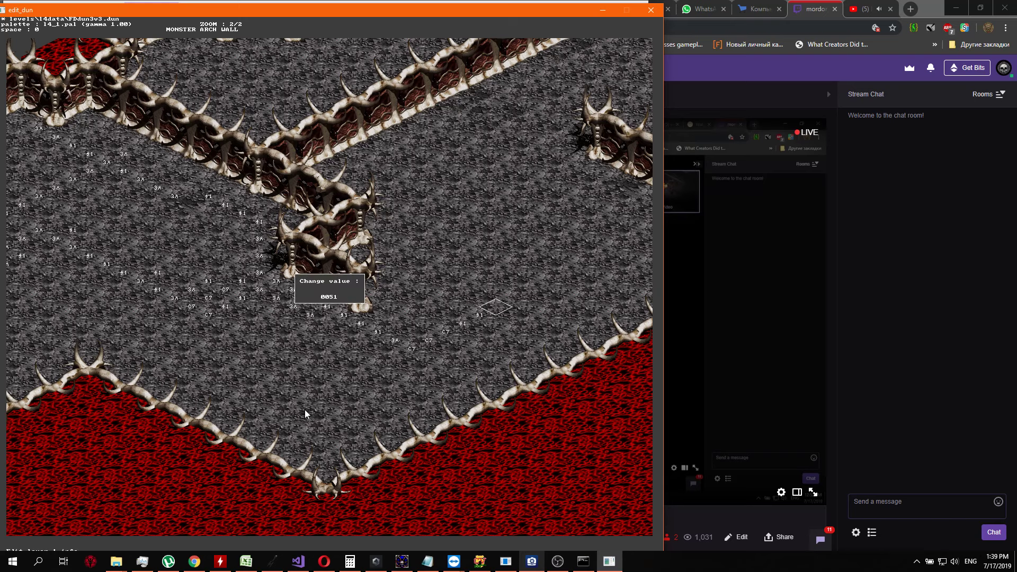
{"action": "key", "text": "Return"}
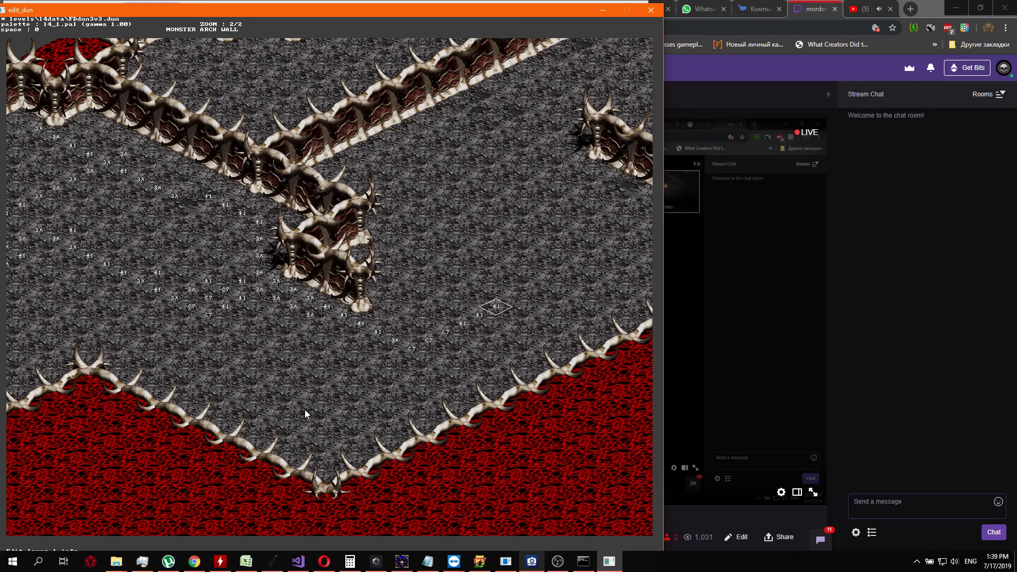
Continue the northeast diagonal with a layer 1 value of 41 on two more floor cells
{"action": "key", "text": "Tab"}
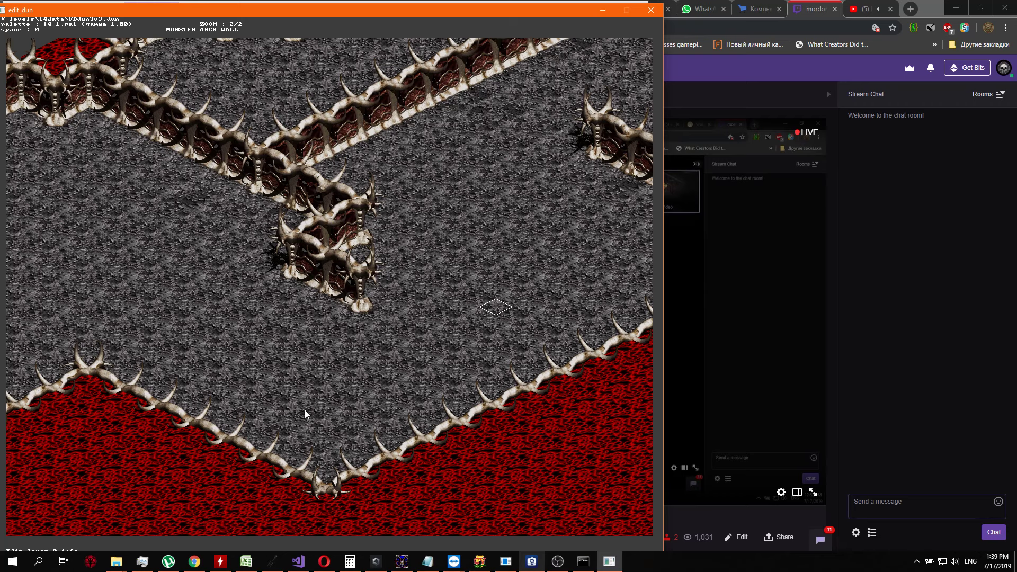
{"action": "key", "text": "Tab"}
{"action": "key", "text": "Up"}
{"action": "key", "text": "Return"}
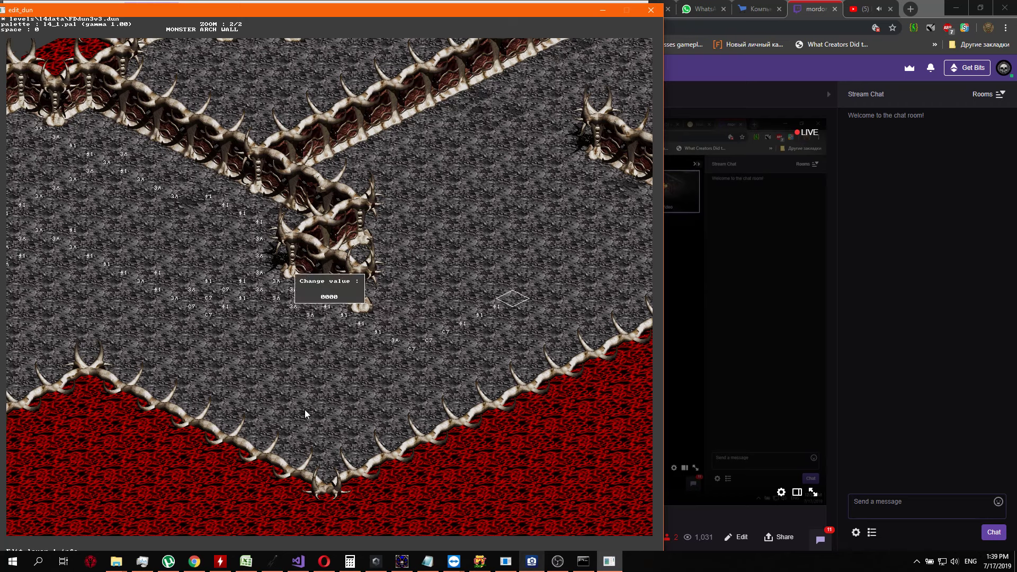
{"action": "key", "text": "Return"}
{"action": "key", "text": "Up"}
{"action": "key", "text": "Return"}
{"action": "key", "text": "Return"}
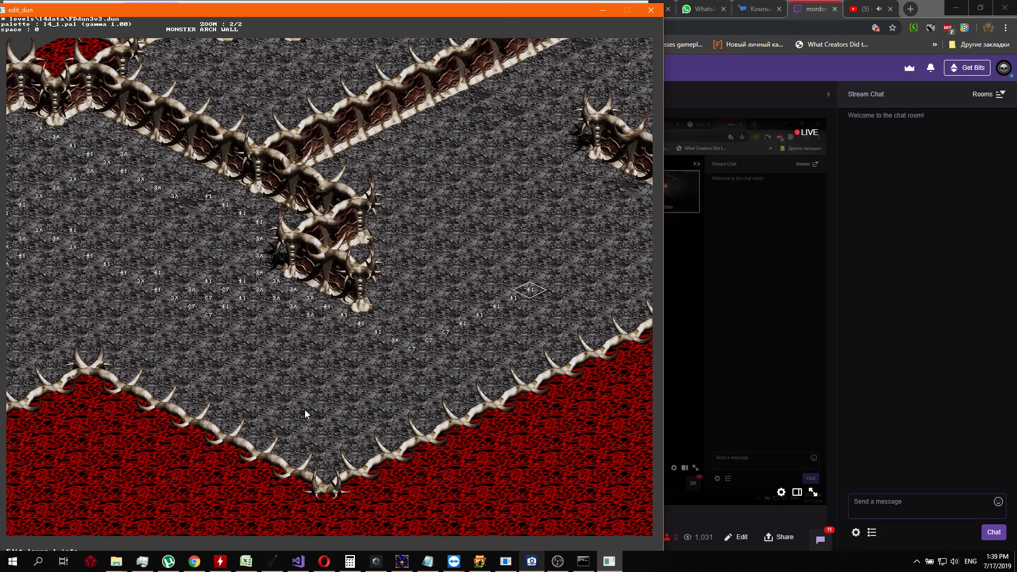
Check the layer 2 values and set the layer 1 value to 41 on three floor cells running northwest from the diagonal's northeast end
{"action": "key", "text": "2"}
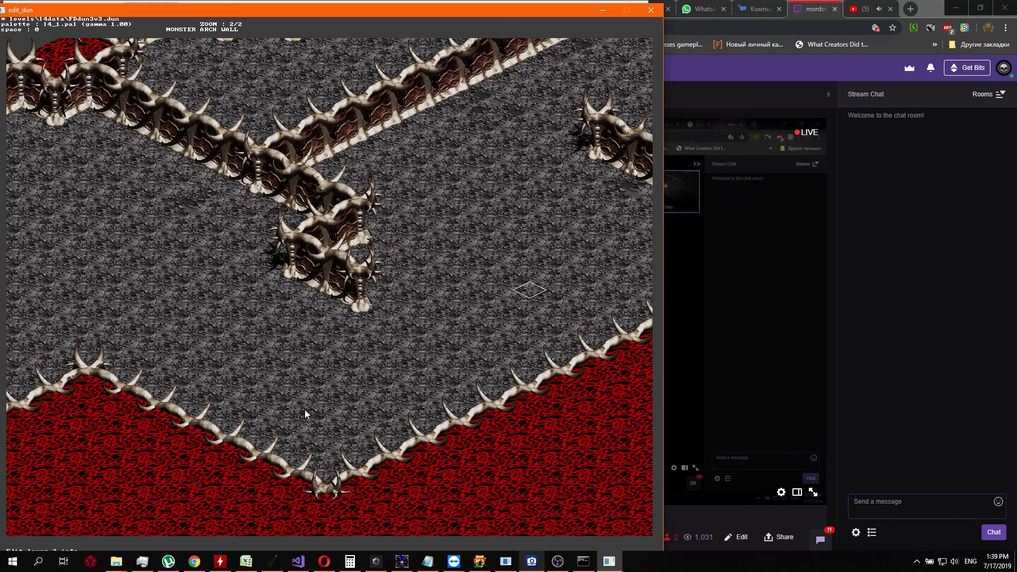
{"action": "key", "text": "1"}
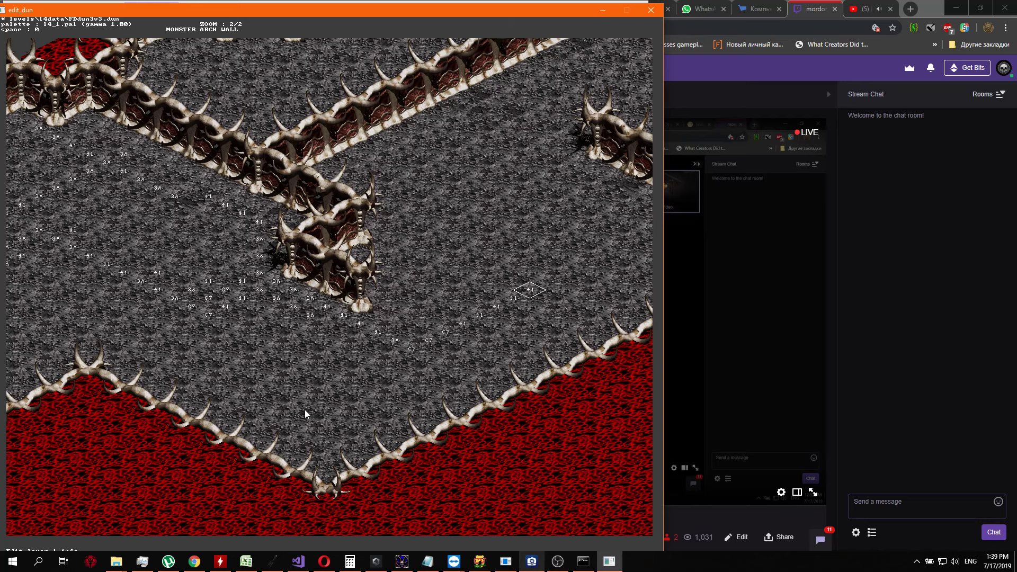
{"action": "key", "text": "Left"}
{"action": "key", "text": "Return"}
{"action": "type", "text": "41"}
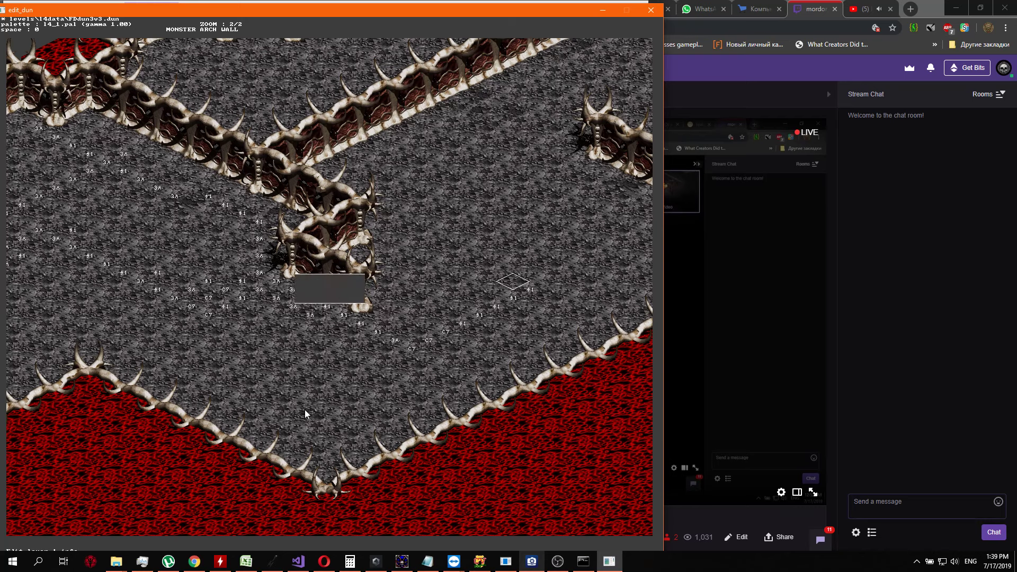
{"action": "key", "text": "Return"}
{"action": "key", "text": "Left"}
{"action": "key", "text": "Return"}
{"action": "key", "text": "Return"}
{"action": "key", "text": "Left"}
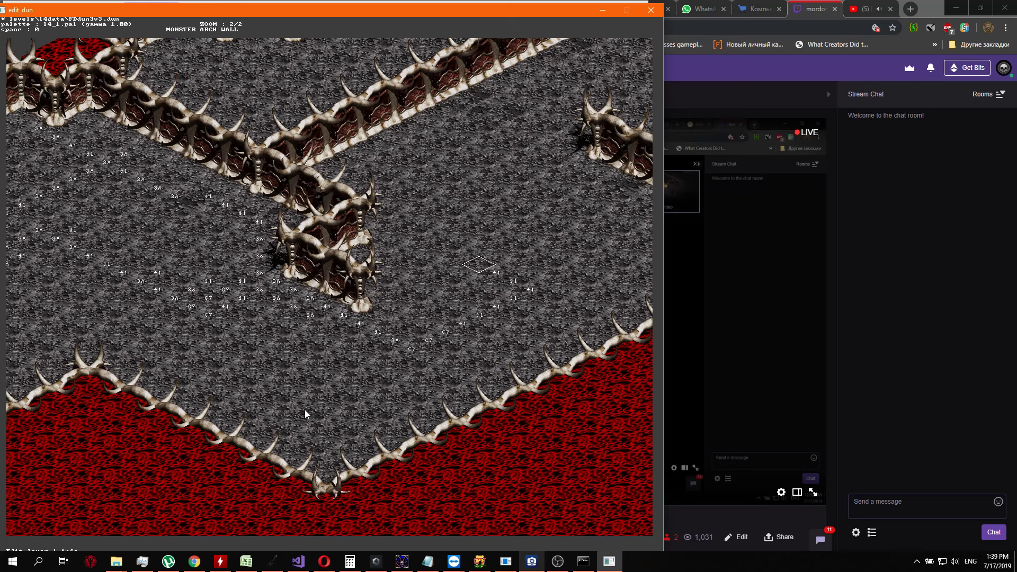
{"action": "key", "text": "Return"}
{"action": "type", "text": "1"}
Set the layer 1 value to 3A on the next three floor cells running northwest toward the zigzag wall
{"action": "key", "text": "Return"}
{"action": "key", "text": "Left"}
{"action": "key", "text": "Return"}
{"action": "type", "text": "20"}
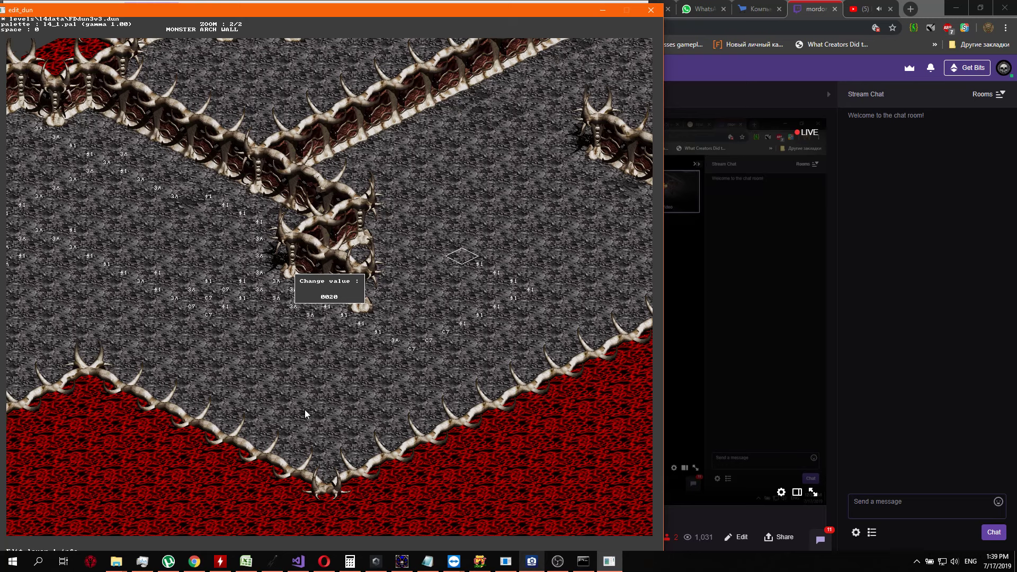
{"action": "type", "text": "3D"}
{"action": "key", "text": "Return"}
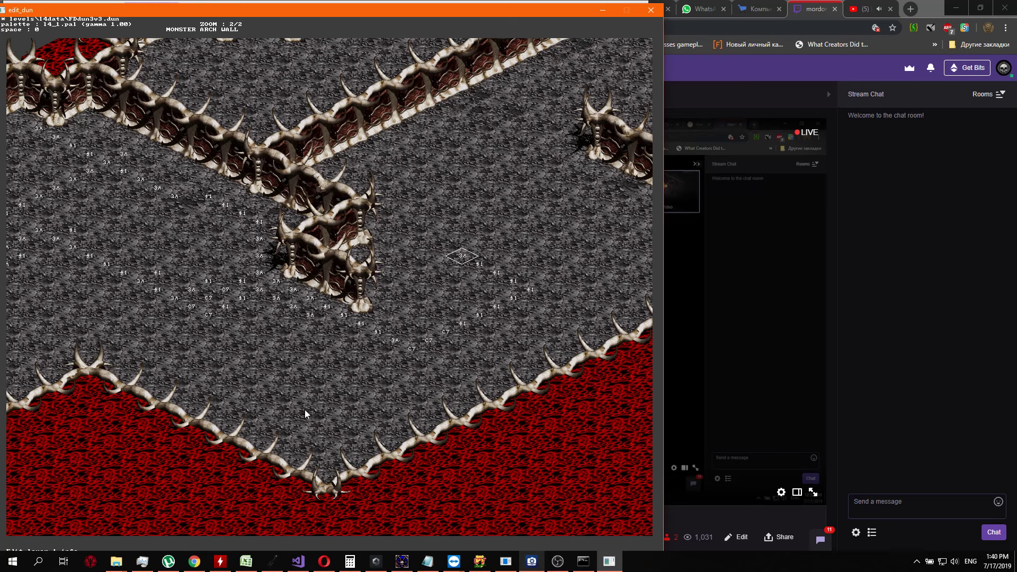
{"action": "key", "text": "Left"}
{"action": "key", "text": "Return"}
{"action": "type", "text": "3F"}
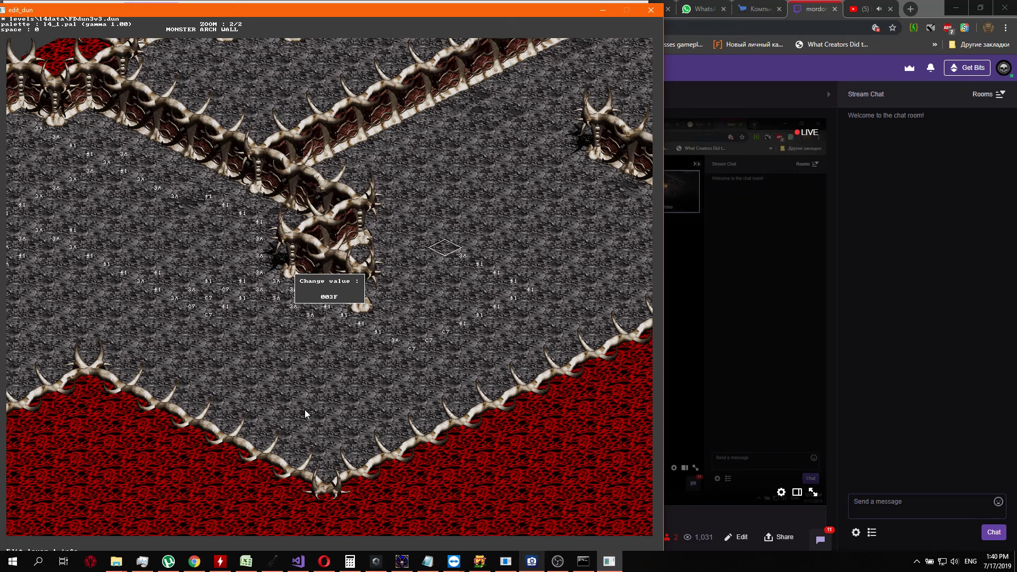
{"action": "key", "text": "Return"}
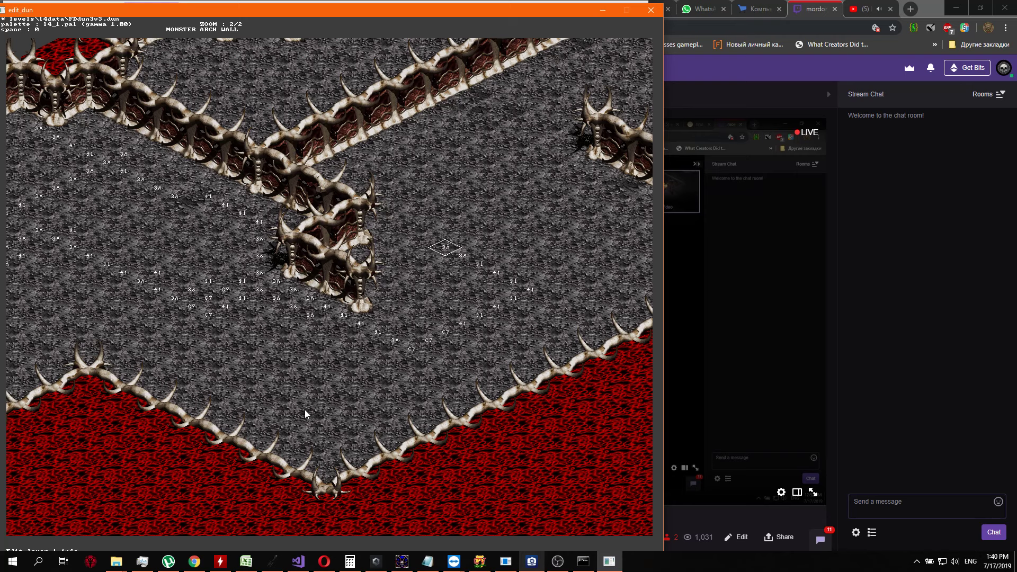
{"action": "key", "text": "Left"}
{"action": "key", "text": "Return"}
{"action": "type", "text": "10"}
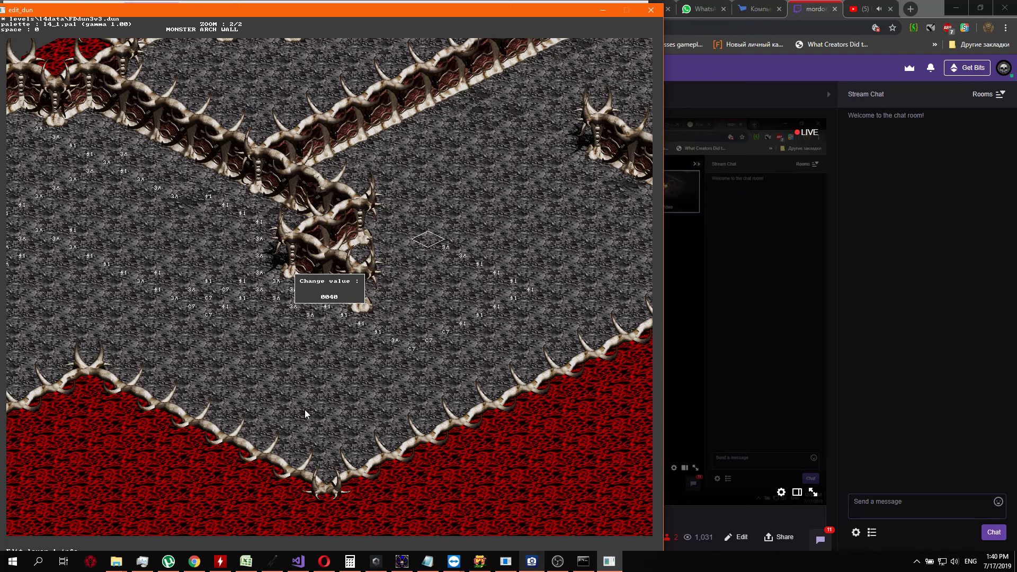
{"action": "type", "text": "3A"}
{"action": "key", "text": "Return"}
Set the layer 1 value to C7 on the floor cell northwest of the last 3A
{"action": "key", "text": "Left"}
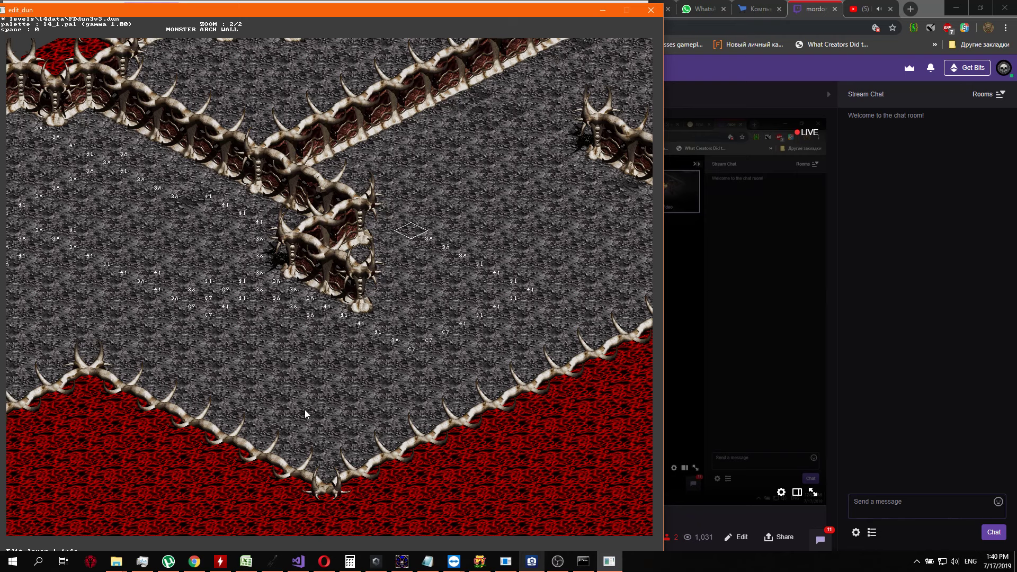
{"action": "key", "text": "Return"}
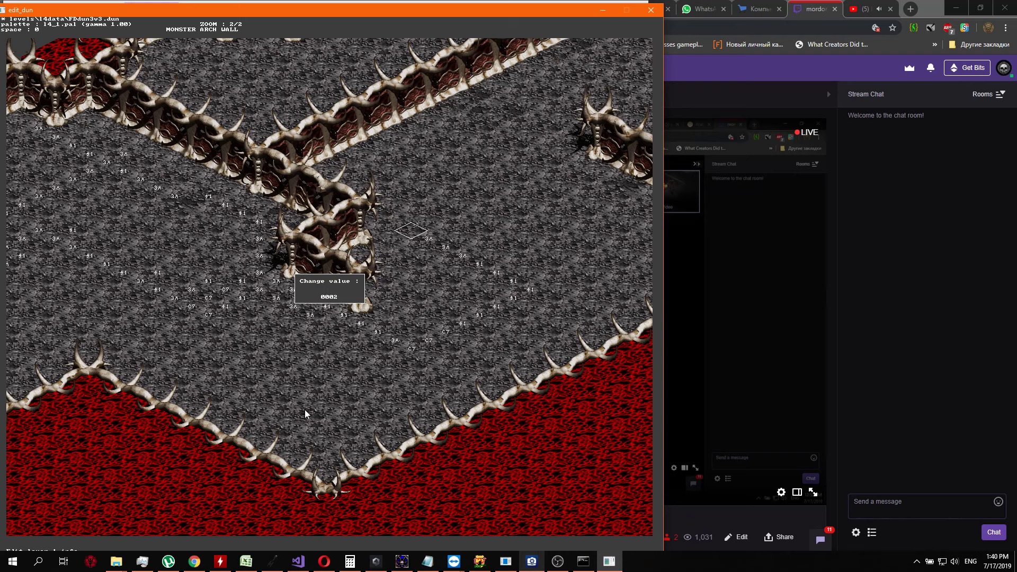
{"action": "type", "text": "47"}
{"action": "key", "text": "Return"}
Set the layer 1 value to 41 on the three cells running northwest from the last C7 into the zigzag wall
{"action": "key", "text": "Left"}
{"action": "key", "text": "Return"}
{"action": "type", "text": "41"}
{"action": "key", "text": "Return"}
{"action": "key", "text": "Left"}
{"action": "key", "text": "Return"}
{"action": "key", "text": "Return"}
{"action": "key", "text": "Left"}
{"action": "key", "text": "Return"}
{"action": "type", "text": "41"}
Extend the layer 1 diagonal northwest across the zigzag wall by three cells, entering 3A values and a closing 41
{"action": "key", "text": "Return"}
{"action": "key", "text": "Left"}
{"action": "key", "text": "Return"}
{"action": "key", "text": "Return"}
{"action": "key", "text": "Left"}
{"action": "key", "text": "Return"}
{"action": "key", "text": "Return"}
{"action": "key", "text": "Left"}
{"action": "key", "text": "Return"}
{"action": "key", "text": "Return"}
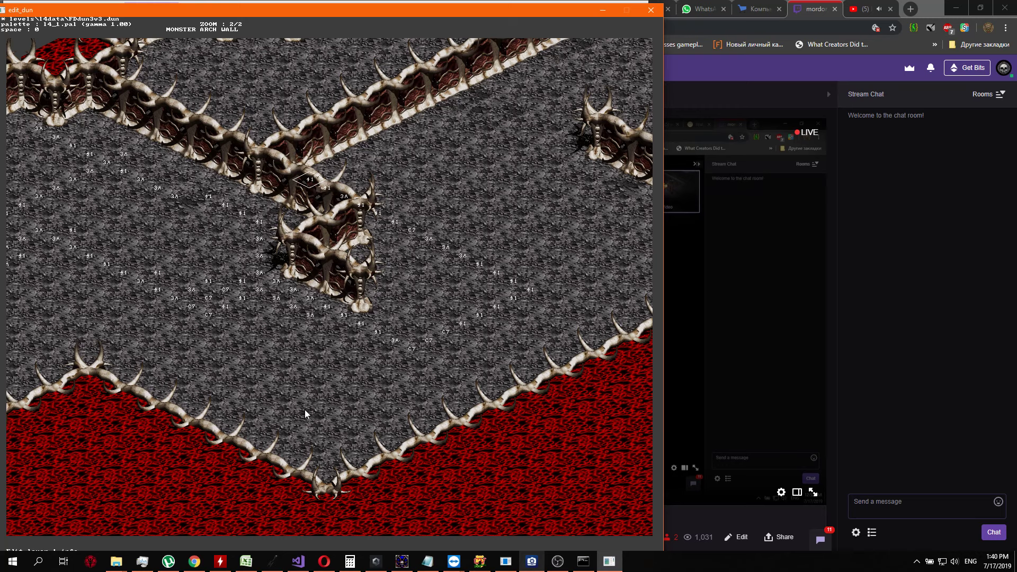
Check the layer 2 values nearby and set the layer 1 value to 41 on the diagonal floor cells running southeast beside the zigzag wall
{"action": "key", "text": "Right"}
{"action": "key", "text": "Right"}
{"action": "key", "text": "Right"}
{"action": "key", "text": "Right"}
{"action": "key", "text": "Right"}
{"action": "key", "text": "Down"}
{"action": "key", "text": "Right"}
{"action": "key", "text": "2"}
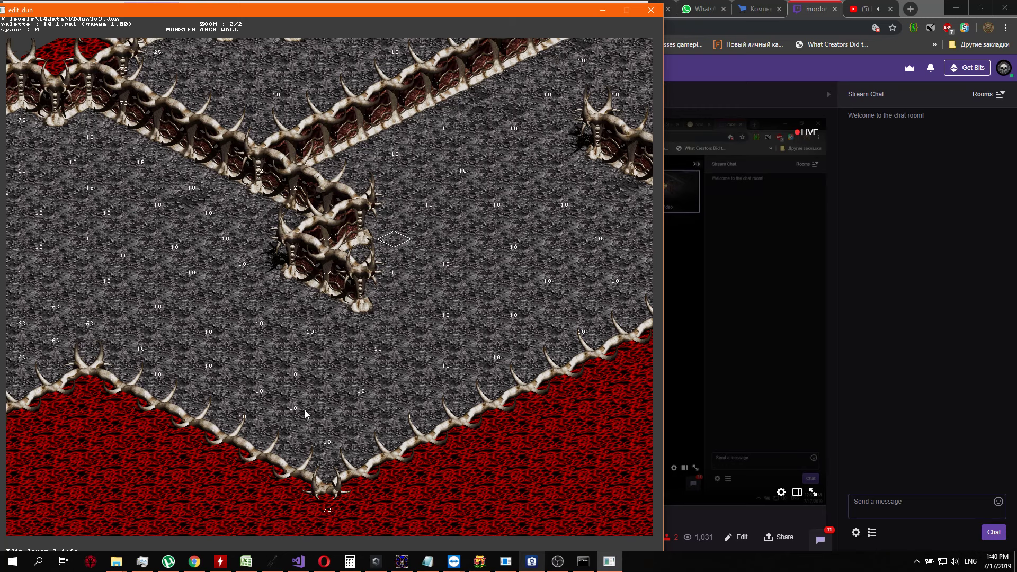
{"action": "key", "text": "Tab"}
{"action": "key", "text": "Tab"}
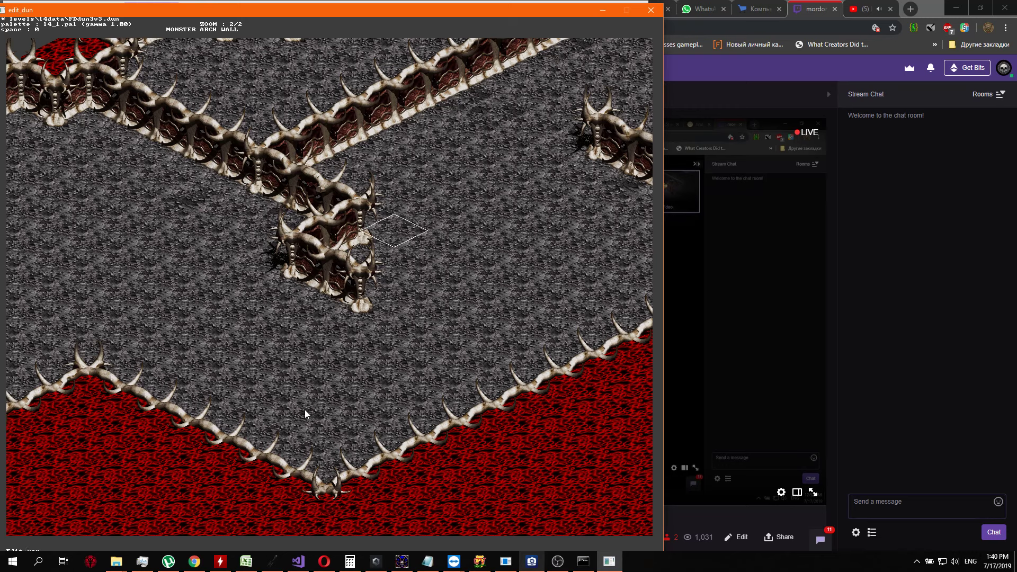
{"action": "key", "text": "Tab"}
{"action": "key", "text": "Down"}
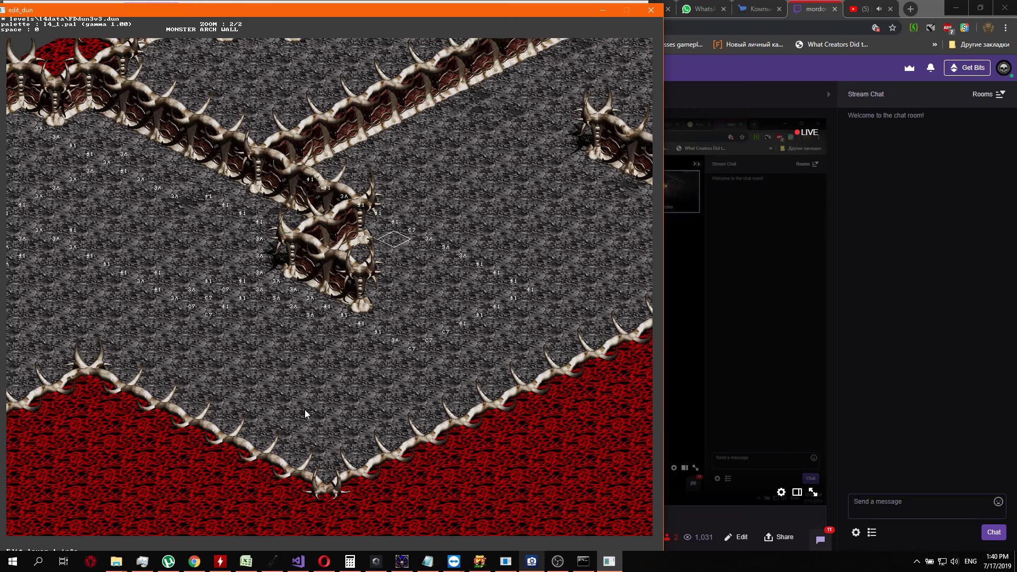
{"action": "key", "text": "Return"}
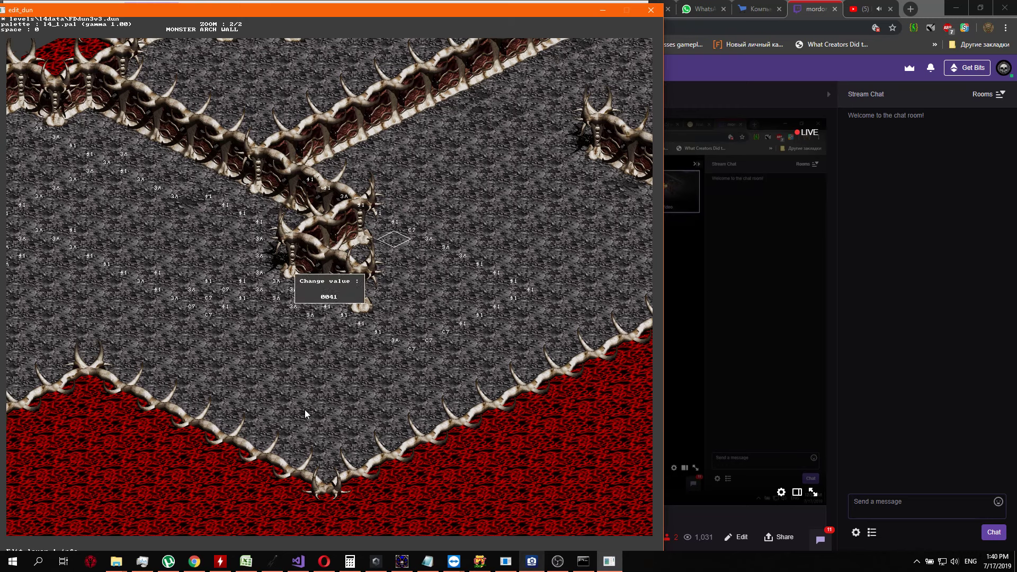
{"action": "key", "text": "Return"}
{"action": "key", "text": "Right"}
{"action": "key", "text": "Return"}
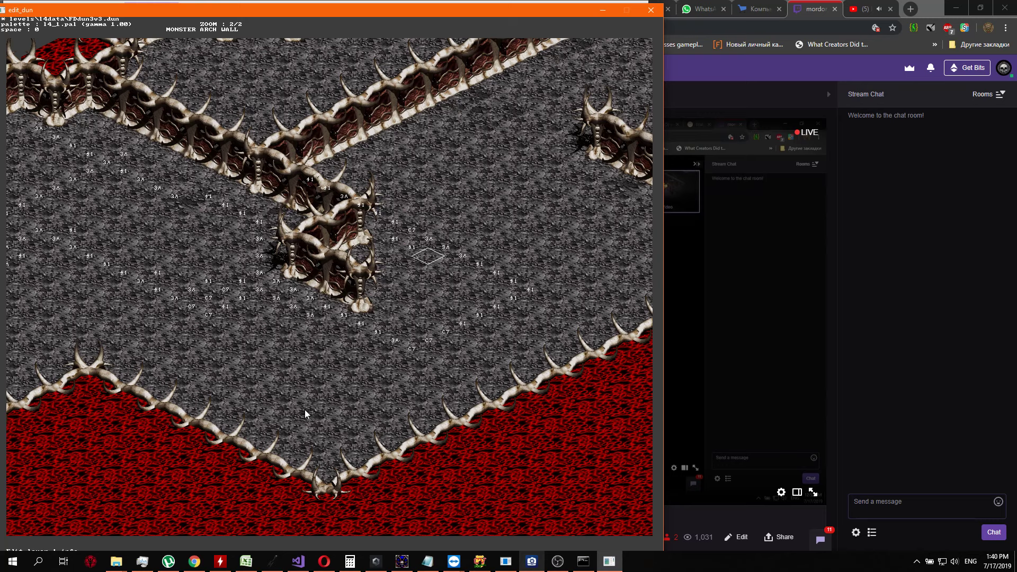
{"action": "key", "text": "Return"}
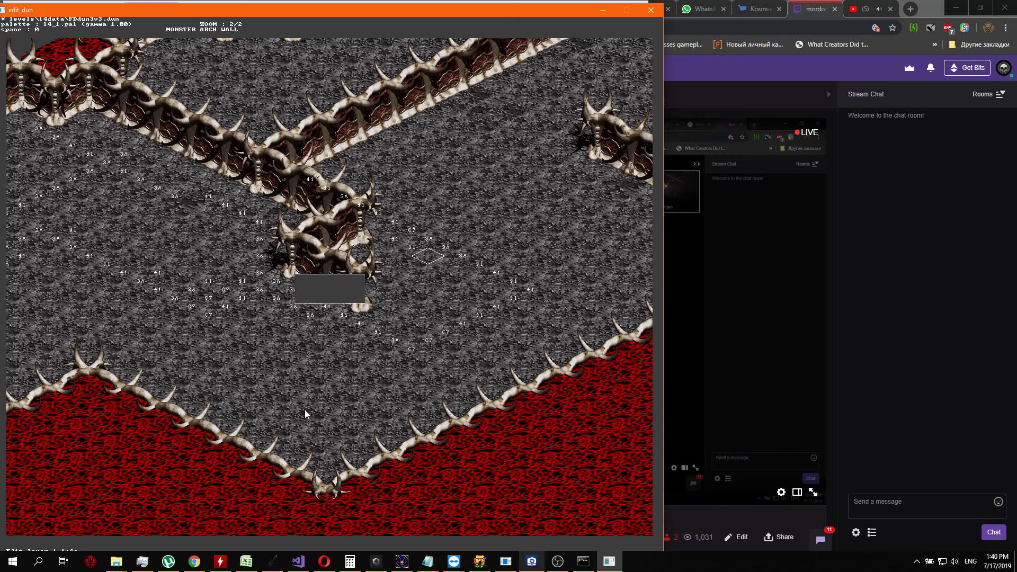
{"action": "key", "text": "Return"}
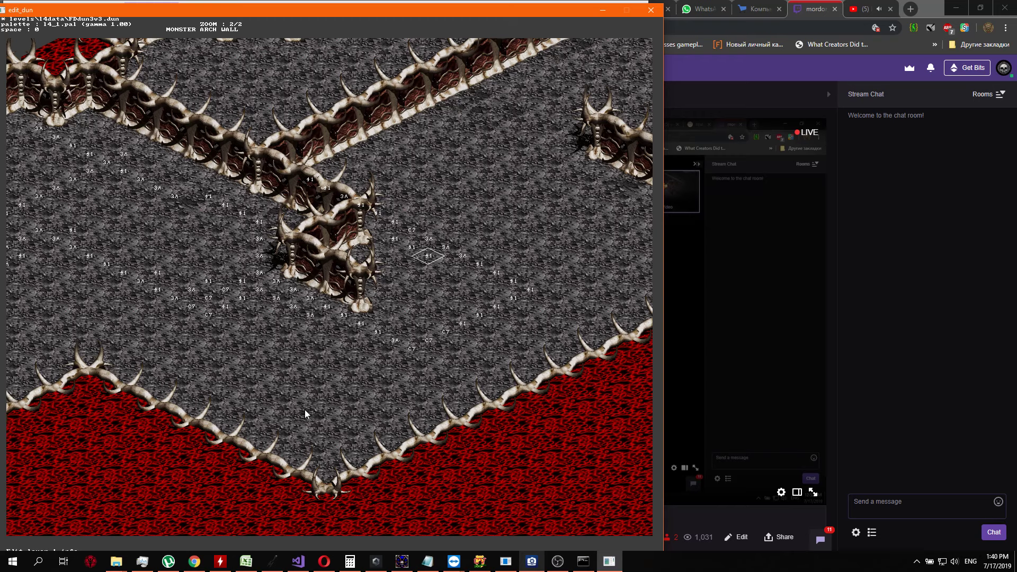
Check the layer 2 values and set the layer 1 value to 41 on the floor cell southwest of the last 41
{"action": "key", "text": "Tab"}
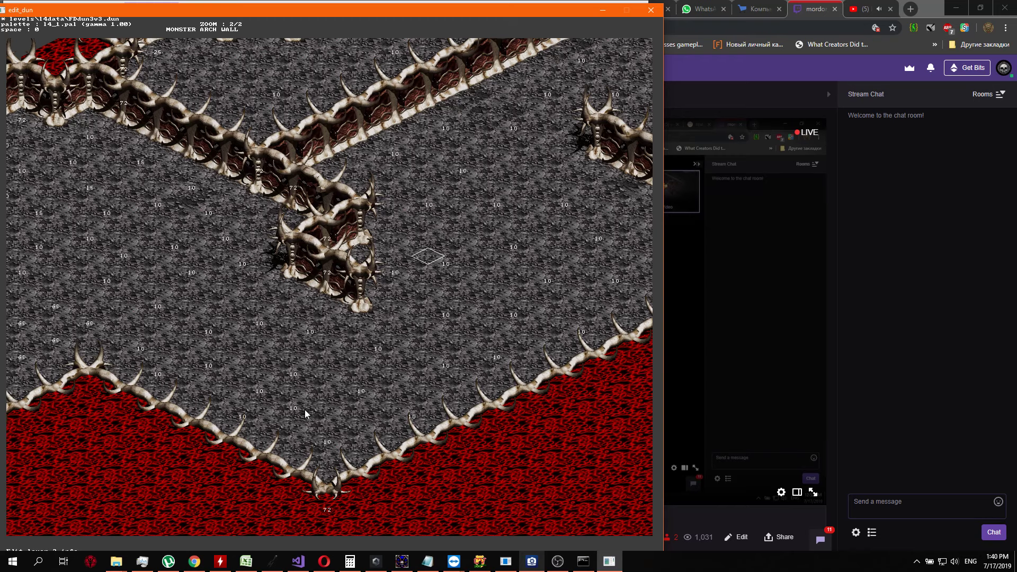
{"action": "key", "text": "Tab"}
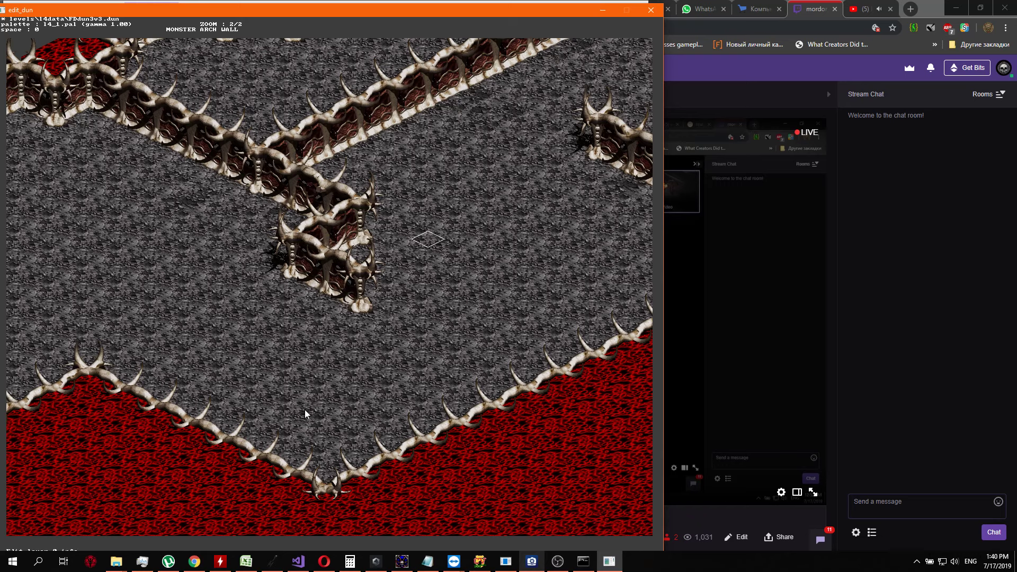
{"action": "key", "text": "Right"}
{"action": "key", "text": "Down"}
{"action": "key", "text": "Down"}
{"action": "key", "text": "Return"}
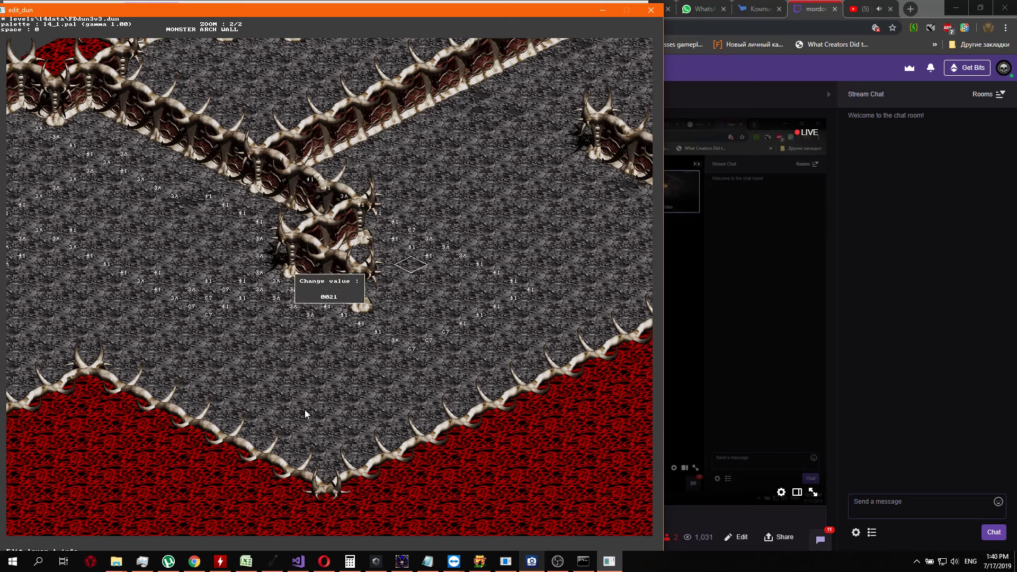
{"action": "type", "text": "41"}
{"action": "key", "text": "Return"}
Set the layer 1 value to 3A on the next two cells northwest, back toward the zigzag wall
{"action": "key", "text": "Left"}
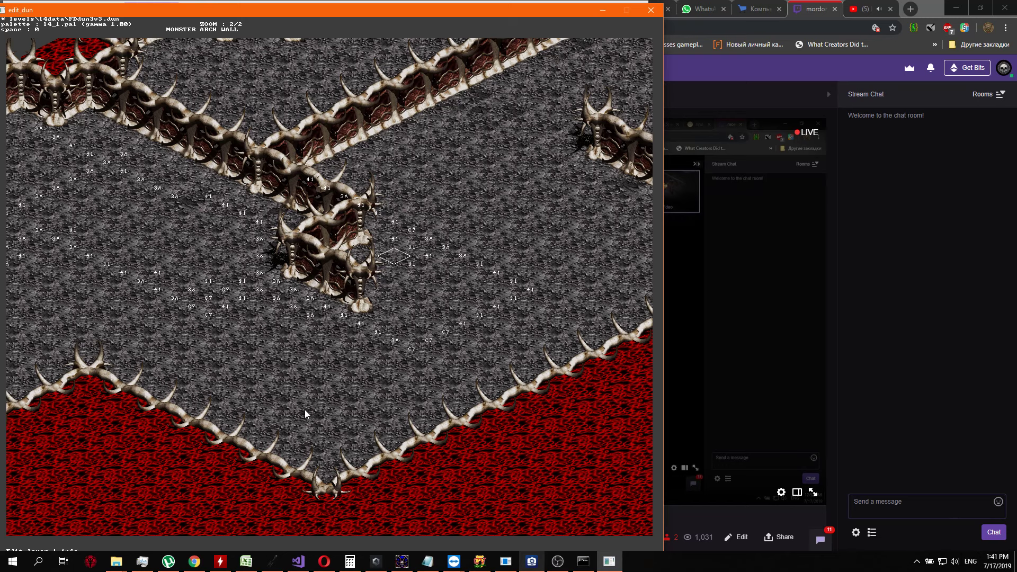
{"action": "key", "text": "Return"}
{"action": "type", "text": "20"}
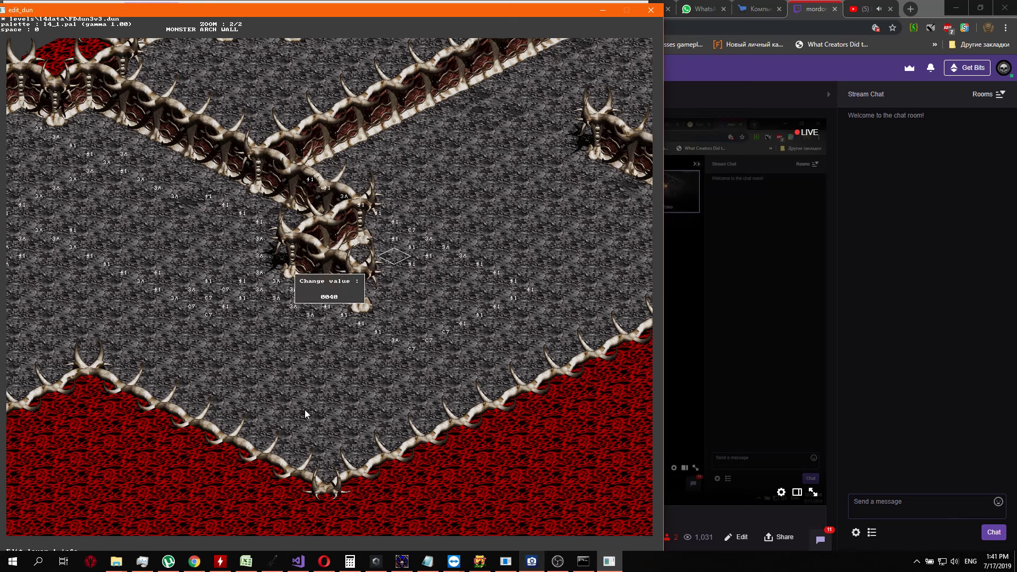
{"action": "type", "text": "3D"}
{"action": "key", "text": "Return"}
{"action": "key", "text": "Left"}
{"action": "key", "text": "Return"}
{"action": "type", "text": "103C"}
{"action": "key", "text": "Return"}
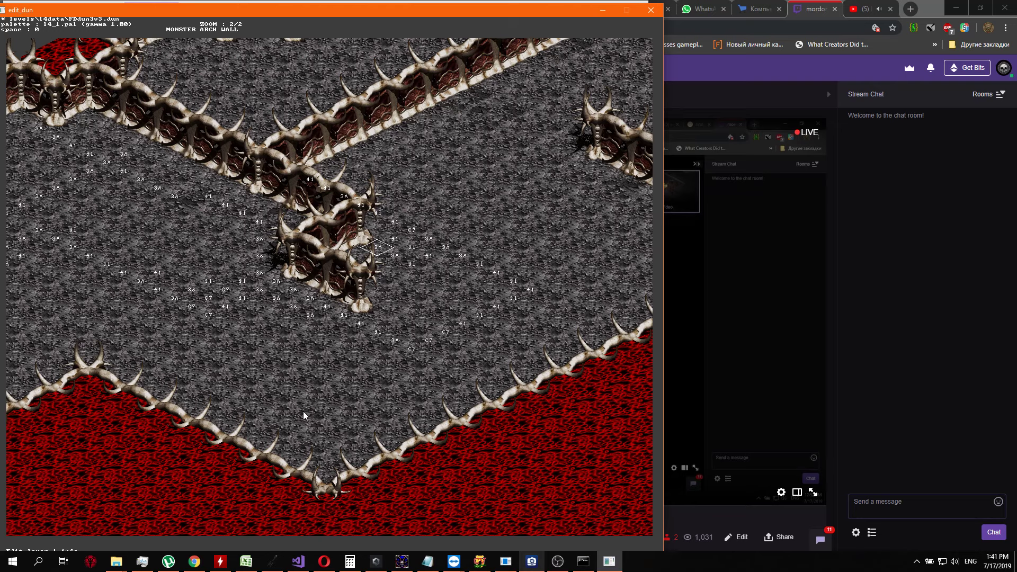
Survey the floor, bone walls and lava border around the existing layer 1 markers
{"action": "key", "text": "Left"}
{"action": "key", "text": "Down"}
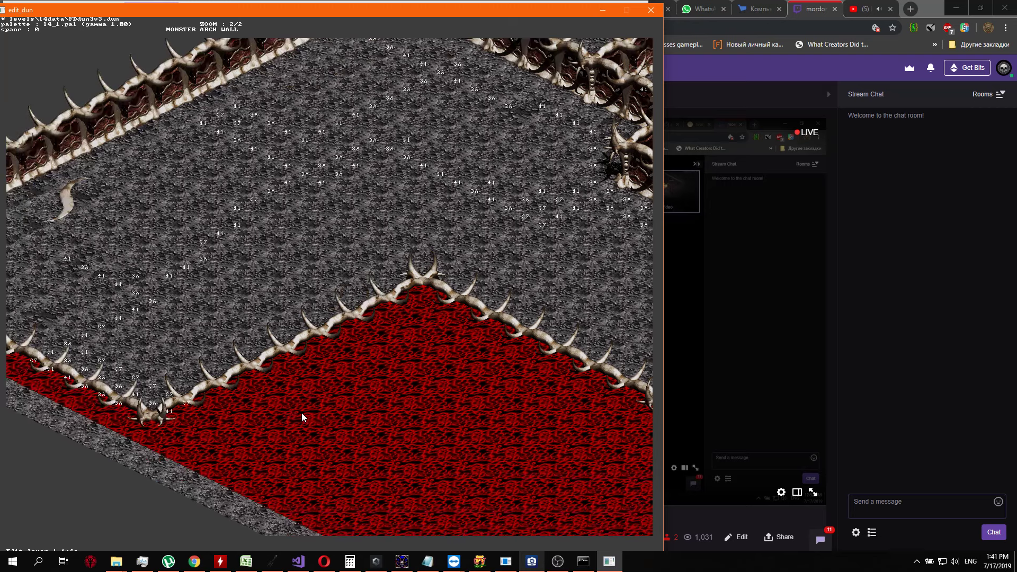
{"action": "key", "text": "Right"}
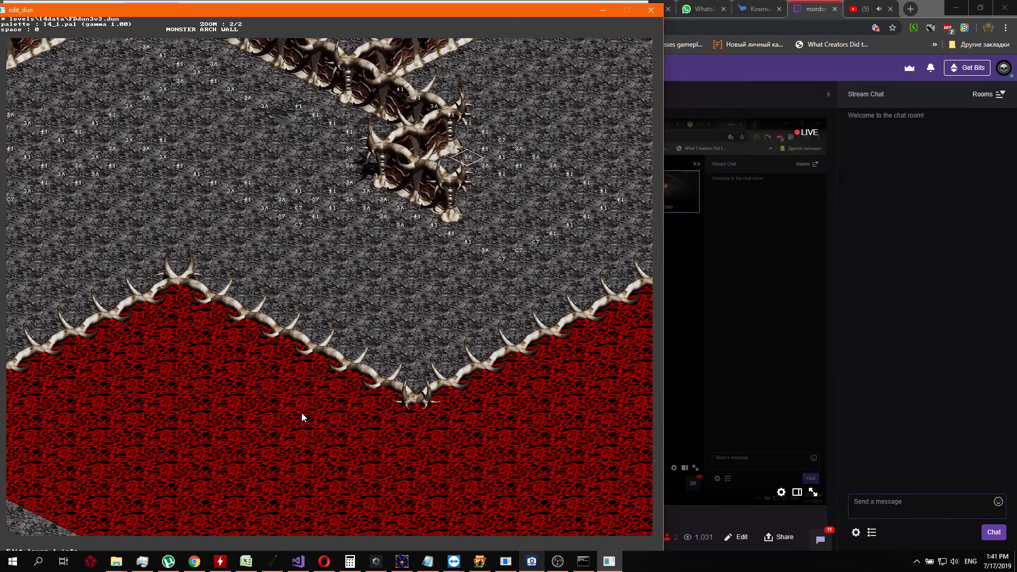
{"action": "key", "text": "Right"}
{"action": "key", "text": "Up"}
{"action": "key", "text": "Left"}
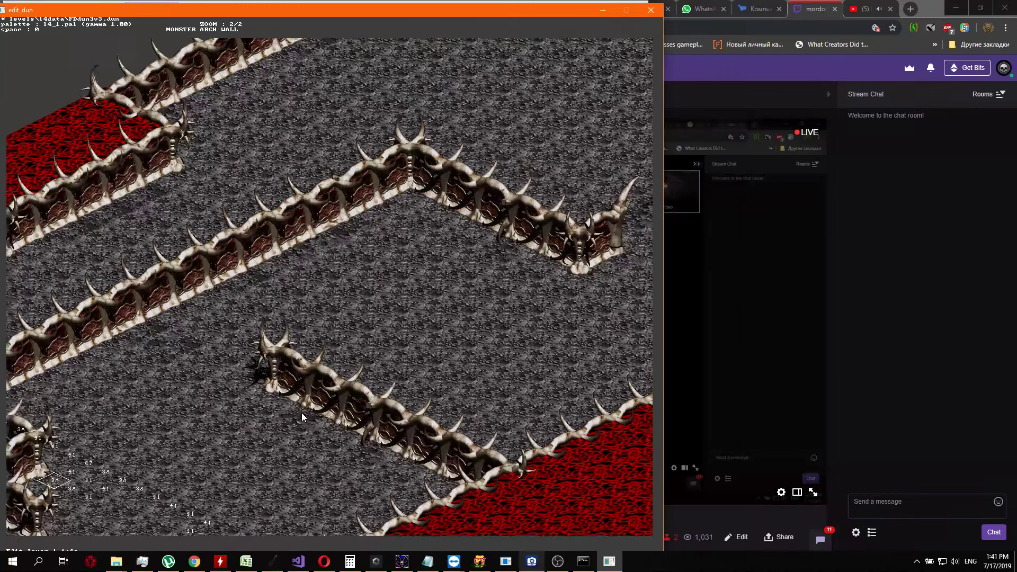
{"action": "key", "text": "Left"}
{"action": "key", "text": "Down"}
{"action": "key", "text": "Right"}
{"action": "key", "text": "Right"}
{"action": "key", "text": "Right"}
{"action": "key", "text": "Right"}
{"action": "key", "text": "Right"}
{"action": "key", "text": "Right"}
{"action": "key", "text": "Right"}
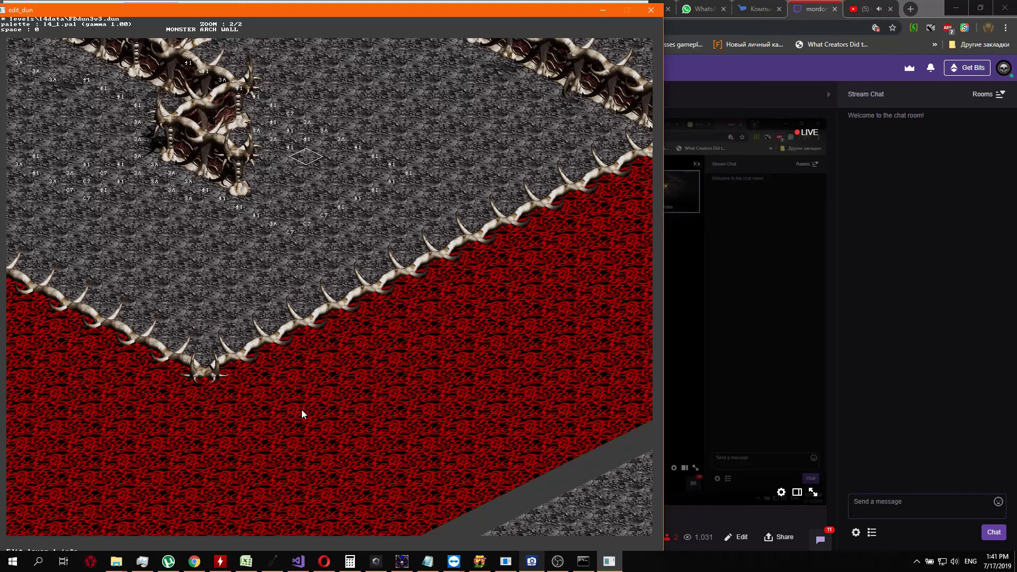
Place the cell cursor on the floor above the lava corner and compare the values of the other layers there
{"action": "key", "text": "Down"}
{"action": "key", "text": "Down"}
{"action": "key", "text": "Down"}
{"action": "key", "text": "Down"}
{"action": "key", "text": "Down"}
{"action": "key", "text": "Left"}
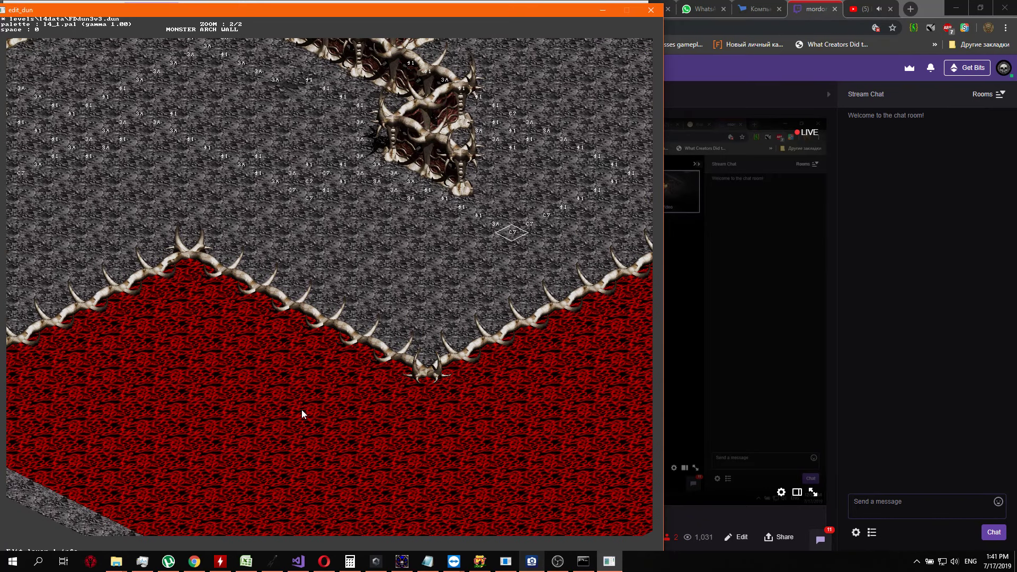
{"action": "key", "text": "2"}
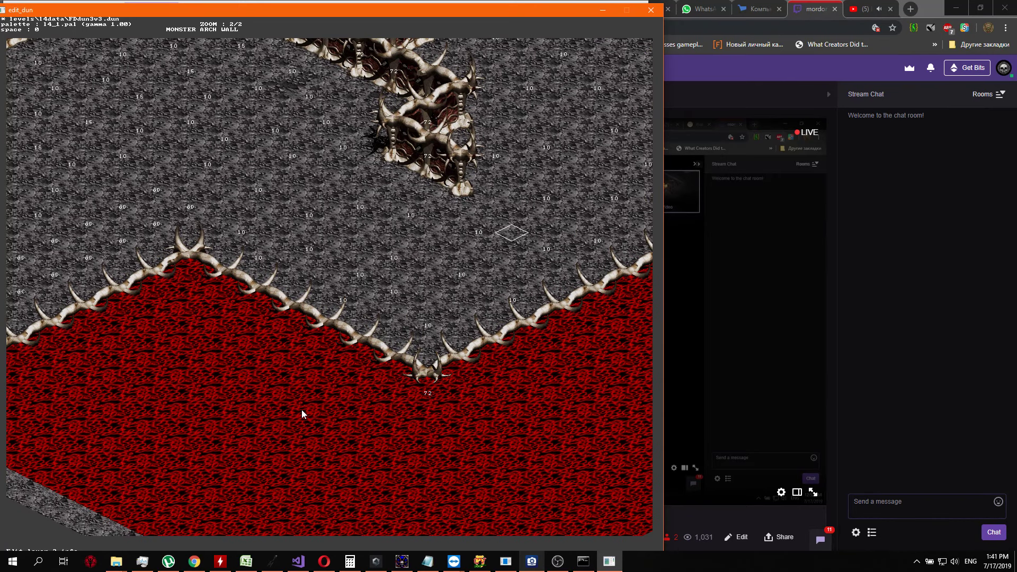
{"action": "key", "text": "Down"}
{"action": "key", "text": "Down"}
{"action": "key", "text": "Down"}
{"action": "key", "text": "Down"}
{"action": "key", "text": "Down"}
{"action": "key", "text": "Down"}
{"action": "key", "text": "Up"}
{"action": "key", "text": "Up"}
{"action": "key", "text": "Up"}
{"action": "key", "text": "Up"}
{"action": "key", "text": "Up"}
{"action": "key", "text": "2"}
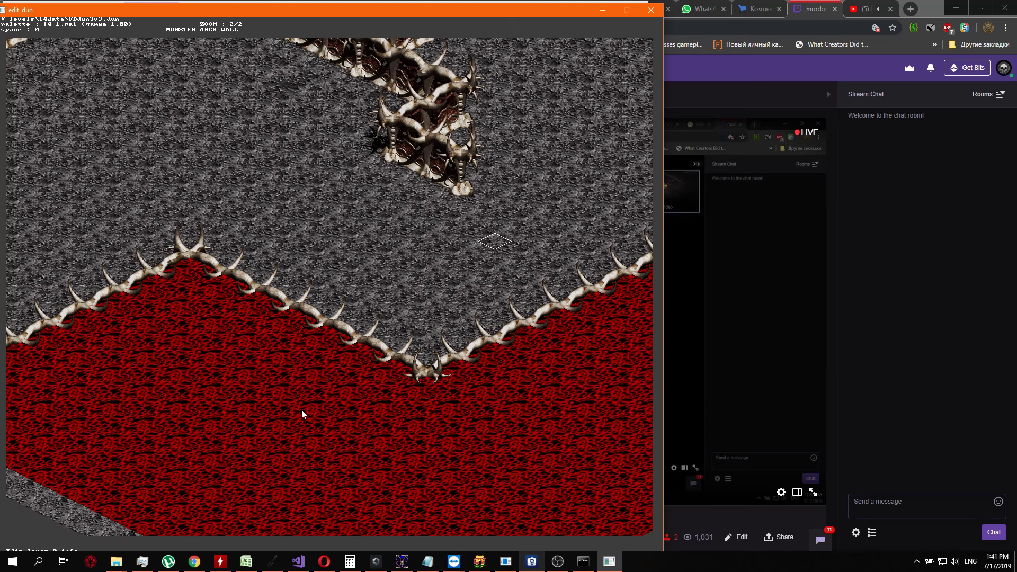
Enter values in two consecutive layer 1 cells, extending the marker line diagonally from the bone pillar toward the lava corner
{"action": "key", "text": "1"}
{"action": "key", "text": "Return"}
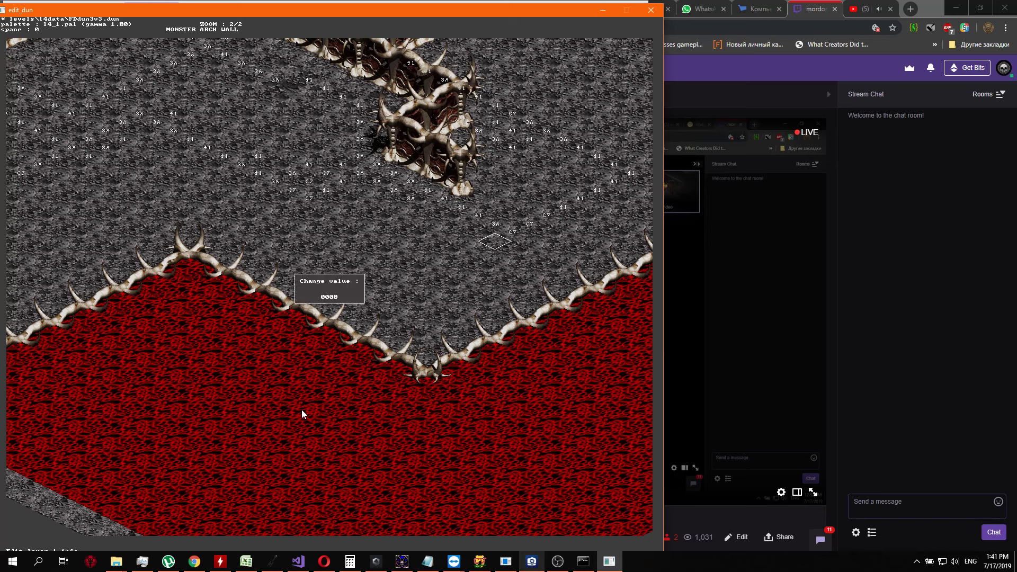
{"action": "key", "text": "Return"}
{"action": "key", "text": "Down"}
{"action": "key", "text": "Return"}
Set the following three layer 1 cells on the diagonal toward the lava corner to 3A
{"action": "key", "text": "Return"}
{"action": "key", "text": "Down"}
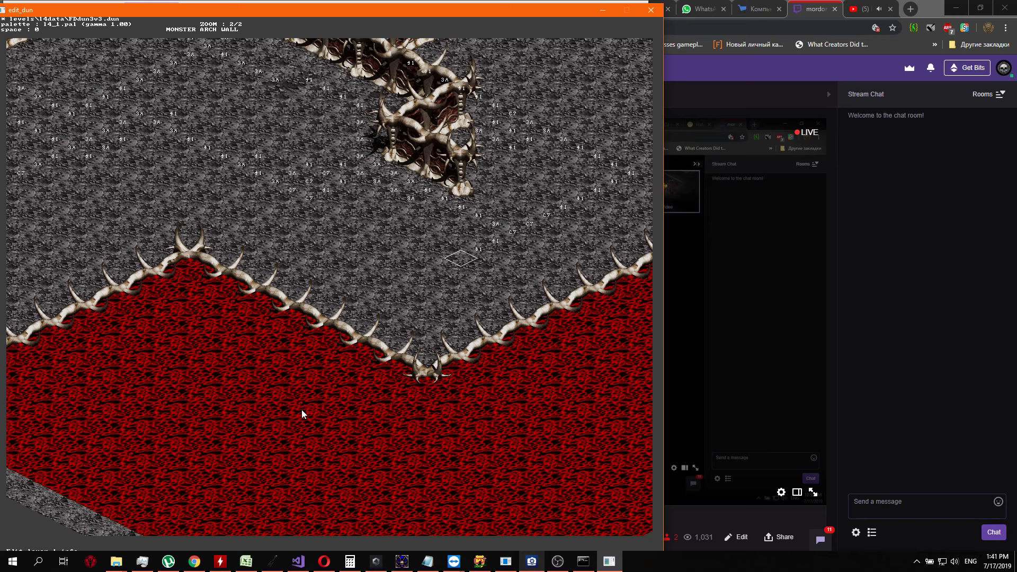
{"action": "key", "text": "Return"}
{"action": "type", "text": "203c"}
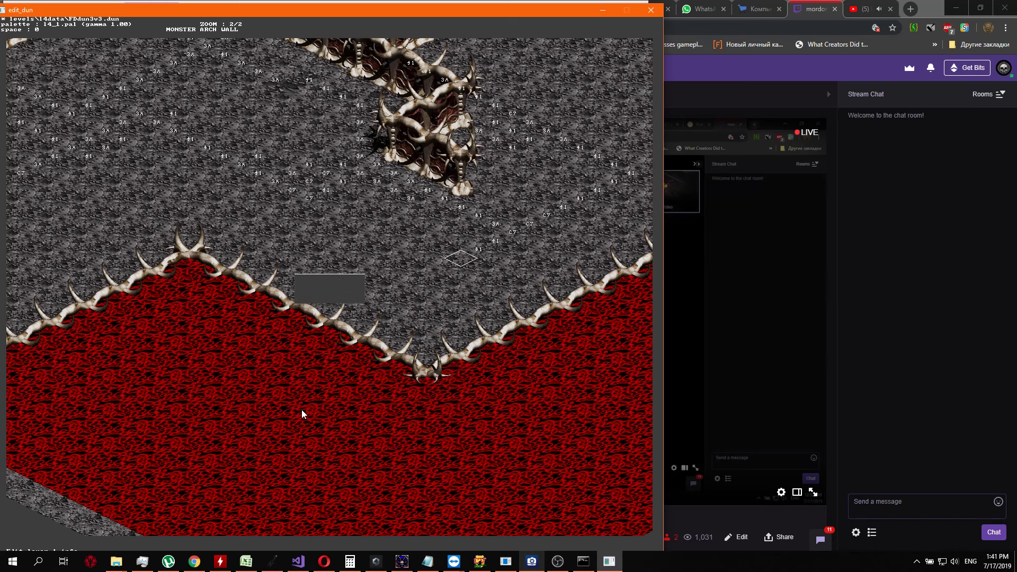
{"action": "key", "text": "Return"}
{"action": "key", "text": "Down"}
{"action": "key", "text": "Return"}
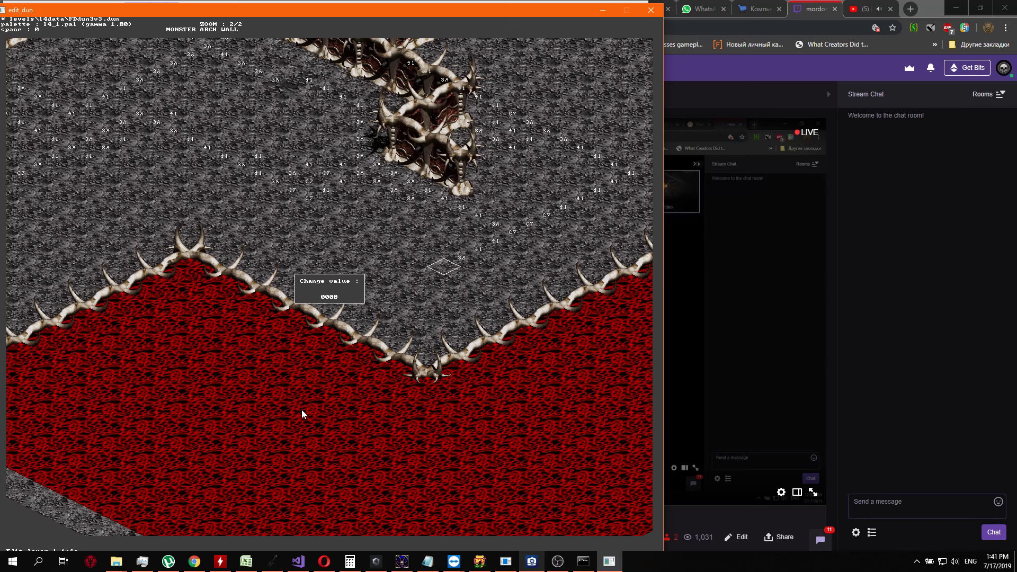
{"action": "type", "text": "403d"}
{"action": "key", "text": "Return"}
{"action": "key", "text": "Down"}
{"action": "key", "text": "Return"}
{"action": "type", "text": "a"}
{"action": "key", "text": "Return"}
Check the other editing layers around the last marked cell and return to layer 1
{"action": "key", "text": "Tab"}
{"action": "key", "text": "Tab"}
{"action": "key", "text": "Tab"}
{"action": "key", "text": "Tab"}
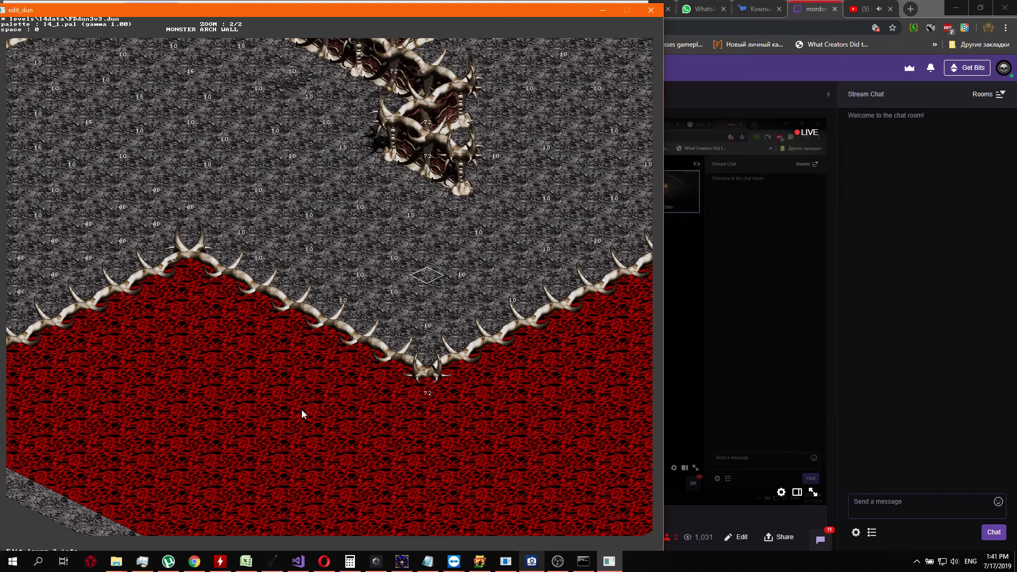
{"action": "key", "text": "Tab"}
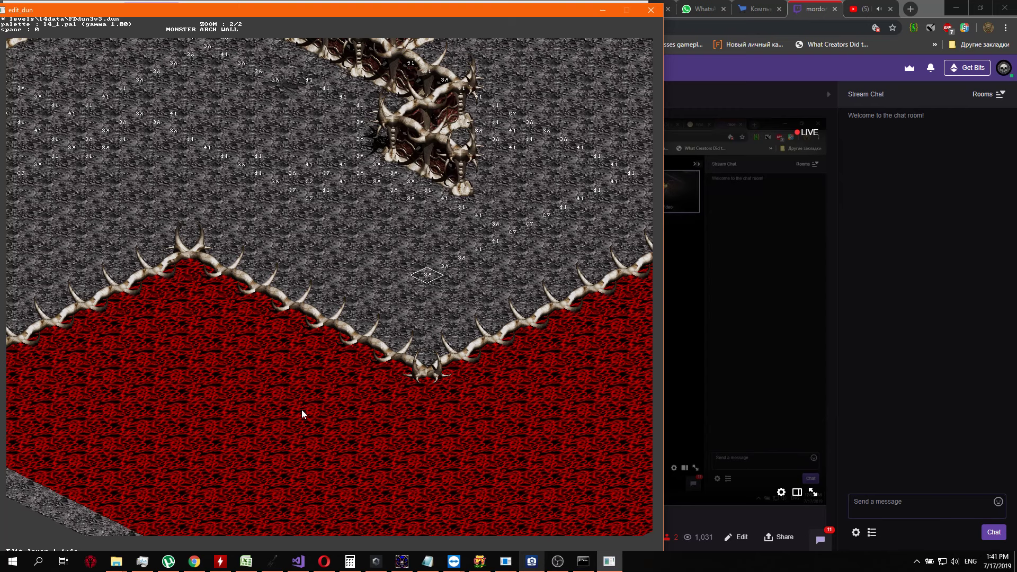
{"action": "key", "text": "Tab"}
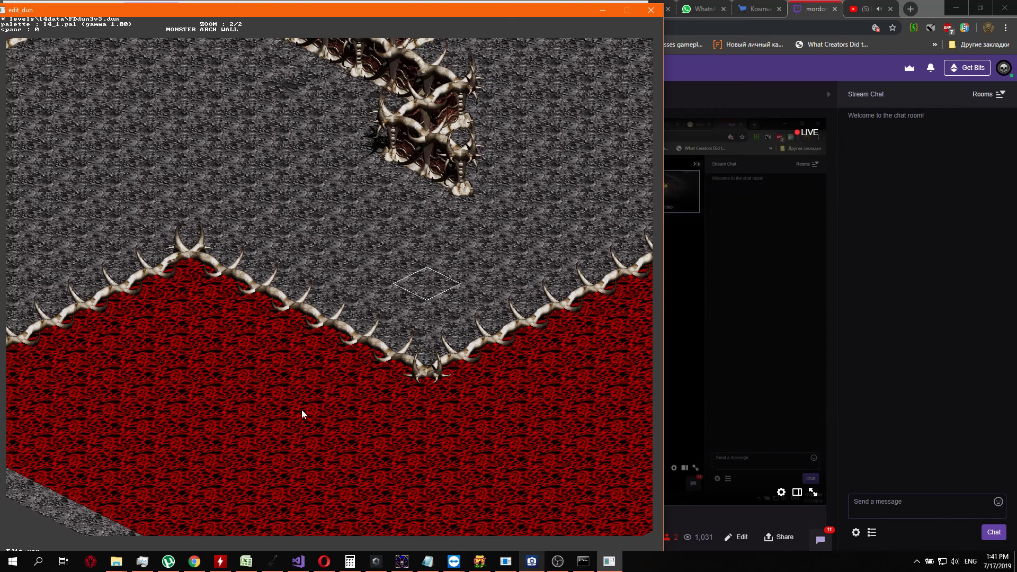
{"action": "key", "text": "Tab"}
{"action": "key", "text": "Tab"}
Turn the layer 1 marker line toward the lava border and set its first three cells to 41
{"action": "key", "text": "Right"}
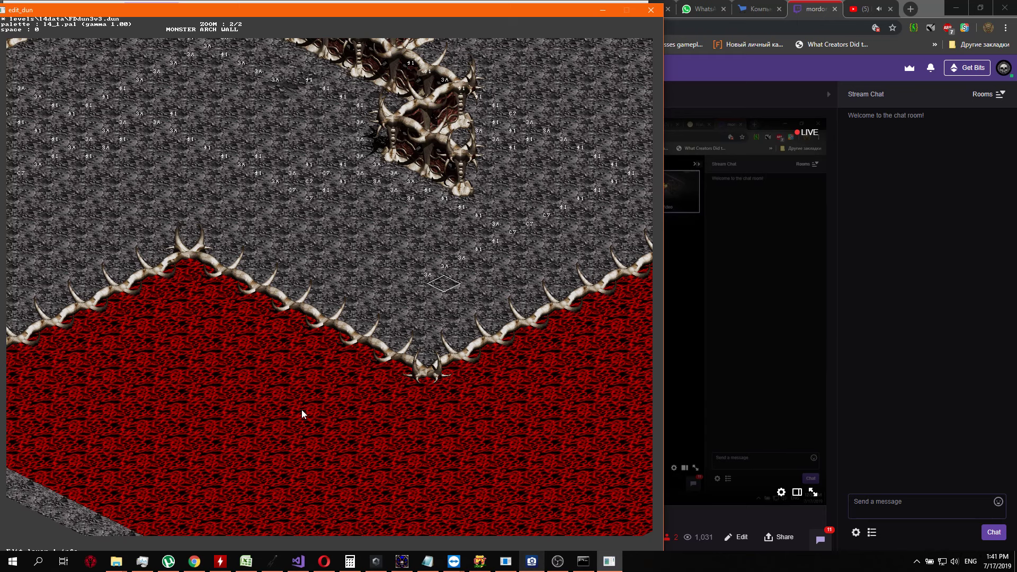
{"action": "key", "text": "Return"}
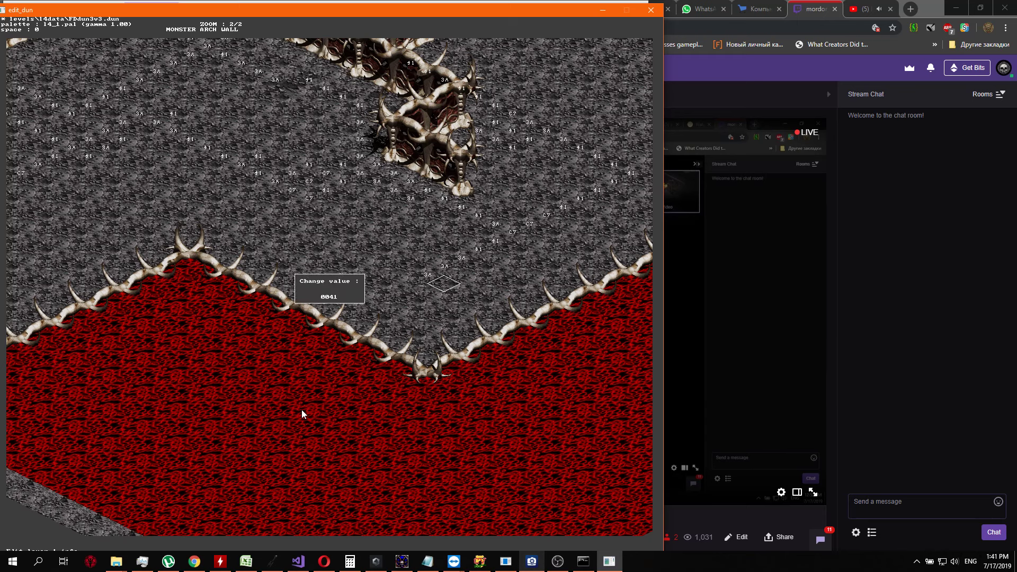
{"action": "key", "text": "Return"}
{"action": "key", "text": "Right"}
{"action": "key", "text": "Return"}
{"action": "type", "text": "41"}
{"action": "key", "text": "Return"}
{"action": "key", "text": "Right"}
{"action": "key", "text": "Return"}
Continue the layer 1 marker line with value 41 until it reaches the bone edge of the lava
{"action": "key", "text": "Return"}
{"action": "key", "text": "Right"}
{"action": "key", "text": "Return"}
{"action": "type", "text": "41"}
{"action": "key", "text": "Return"}
{"action": "key", "text": "Right"}
{"action": "key", "text": "Return"}
{"action": "type", "text": "41"}
{"action": "key", "text": "Return"}
{"action": "key", "text": "Right"}
{"action": "key", "text": "Return"}
{"action": "key", "text": "Page_Up"}
{"action": "key", "text": "Up"}
{"action": "key", "text": "Up"}
{"action": "key", "text": "Up"}
{"action": "key", "text": "Up"}
{"action": "key", "text": "Up"}
{"action": "key", "text": "Return"}
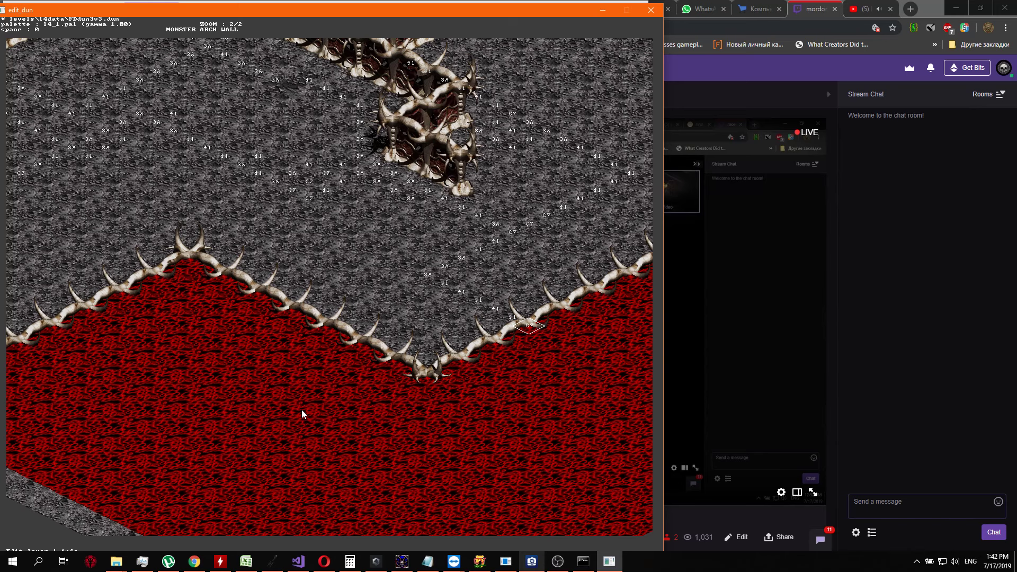
Check layer 2 along the lava border, and set the first two layer 1 cells up the bone edge to 41
{"action": "key", "text": "Right"}
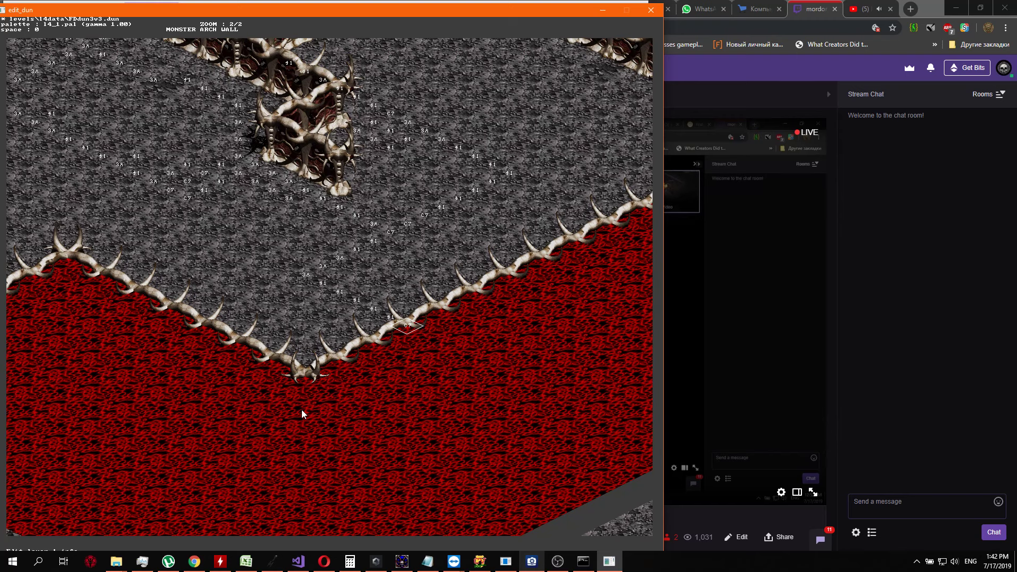
{"action": "key", "text": "2"}
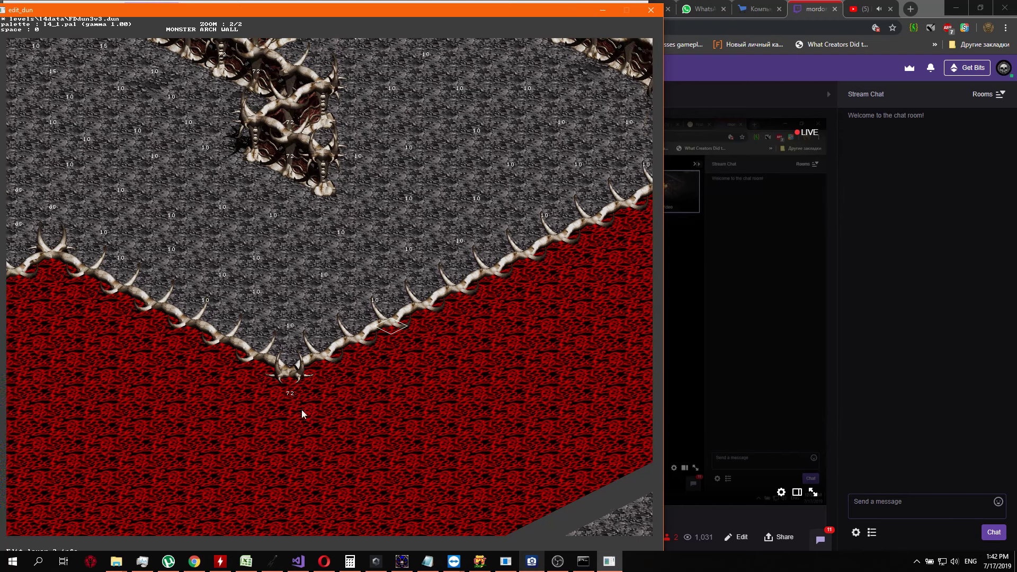
{"action": "key", "text": "Right"}
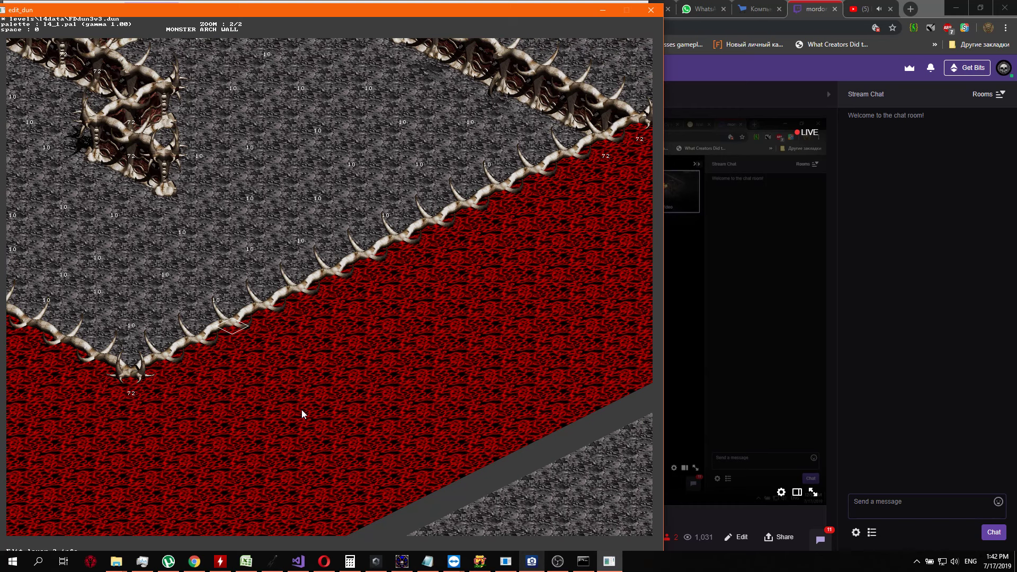
{"action": "key", "text": "1"}
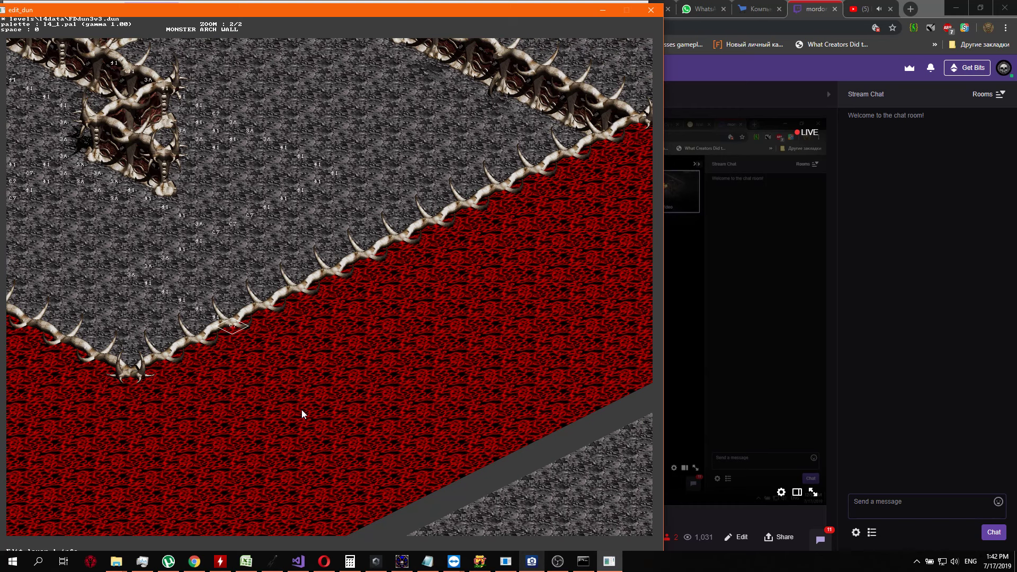
{"action": "key", "text": "Up"}
{"action": "key", "text": "Return"}
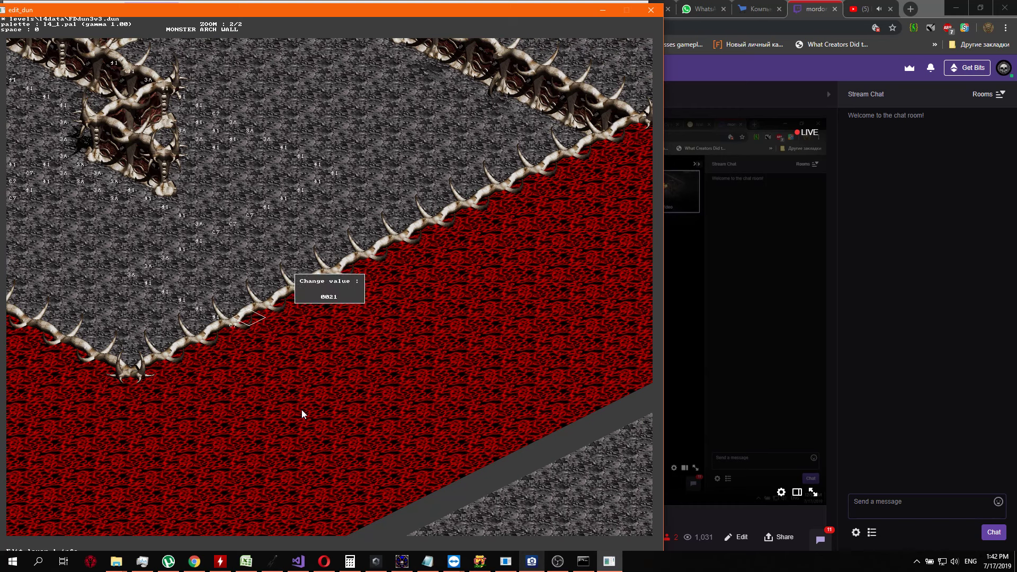
{"action": "key", "text": "Return"}
{"action": "key", "text": "Up"}
{"action": "key", "text": "Return"}
{"action": "type", "text": "21"}
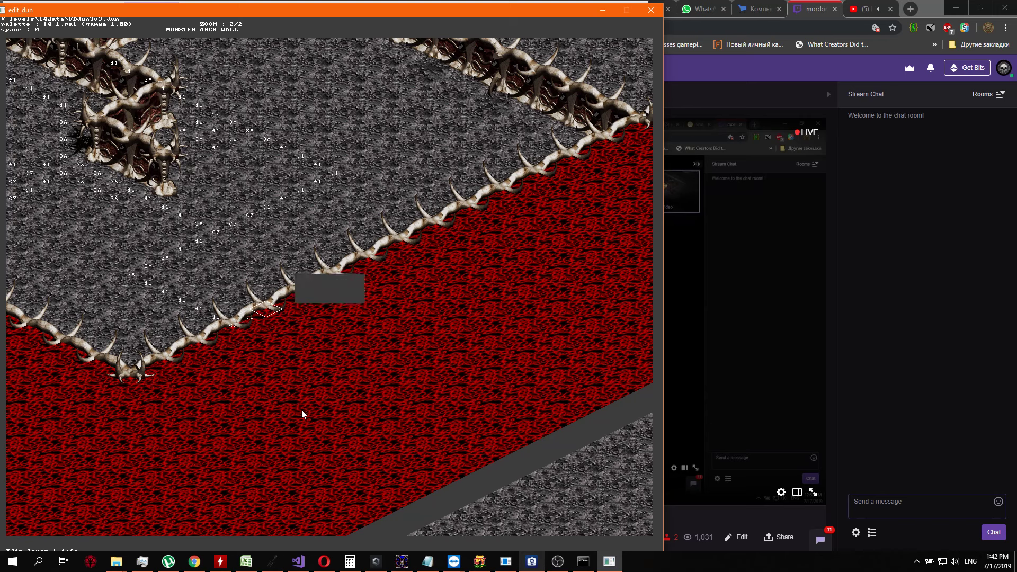
{"action": "key", "text": "Return"}
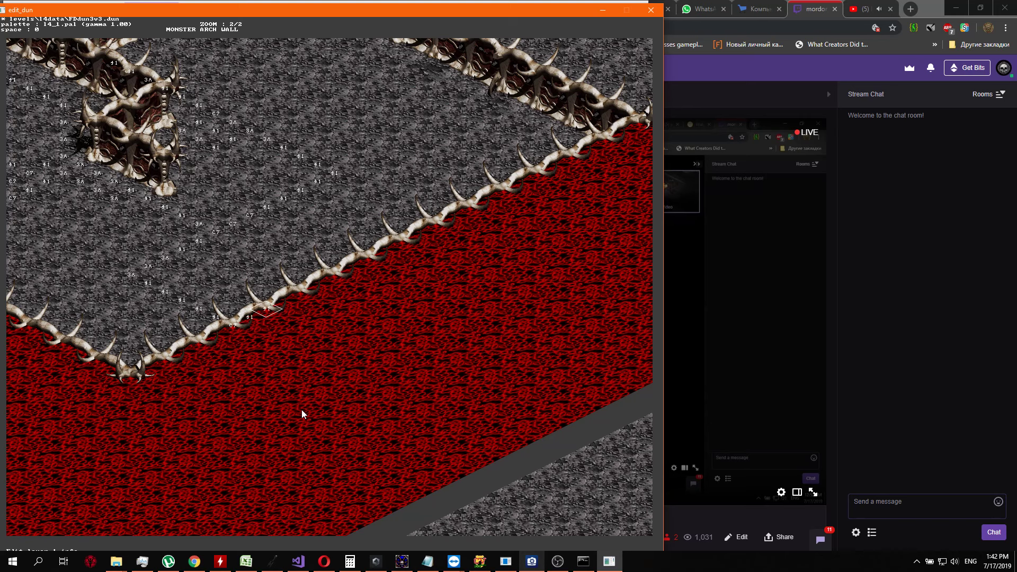
Extend the 41 markers over four more layer 1 cells up the lava's bone edge
{"action": "key", "text": "Up"}
{"action": "key", "text": "Return"}
{"action": "type", "text": "41"}
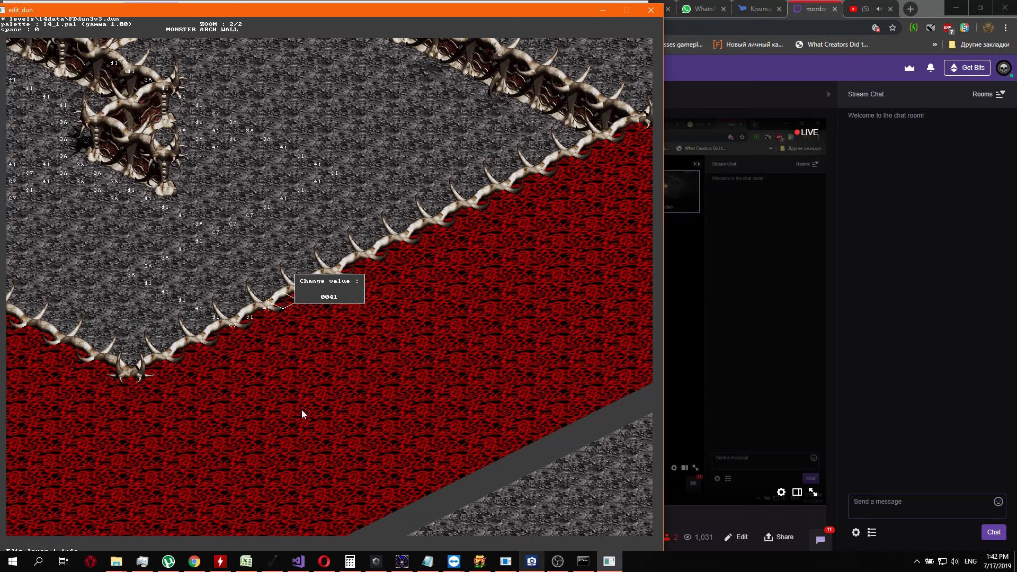
{"action": "key", "text": "Return"}
{"action": "key", "text": "Up"}
{"action": "key", "text": "Return"}
{"action": "type", "text": "41"}
{"action": "key", "text": "Return"}
{"action": "key", "text": "Return"}
{"action": "type", "text": "41"}
{"action": "key", "text": "Return"}
Carry the row of 41 markers on layer 1 up to about the middle of the lava's bone edge
{"action": "key", "text": "Return"}
{"action": "type", "text": "41"}
{"action": "key", "text": "Return"}
{"action": "key", "text": "Up"}
{"action": "key", "text": "Return"}
{"action": "type", "text": "1"}
{"action": "key", "text": "Up"}
{"action": "key", "text": "Up"}
{"action": "key", "text": "Return"}
{"action": "key", "text": "Up"}
{"action": "key", "text": "Return"}
{"action": "key", "text": "Right"}
{"action": "key", "text": "Up"}
{"action": "key", "text": "Up"}
{"action": "type", "text": "41"}
{"action": "key", "text": "Return"}
{"action": "key", "text": "Up"}
{"action": "key", "text": "Return"}
{"action": "type", "text": "41"}
Set three further layer 1 cells beyond the middle of the bone edge to 41
{"action": "key", "text": "Return"}
{"action": "key", "text": "Up"}
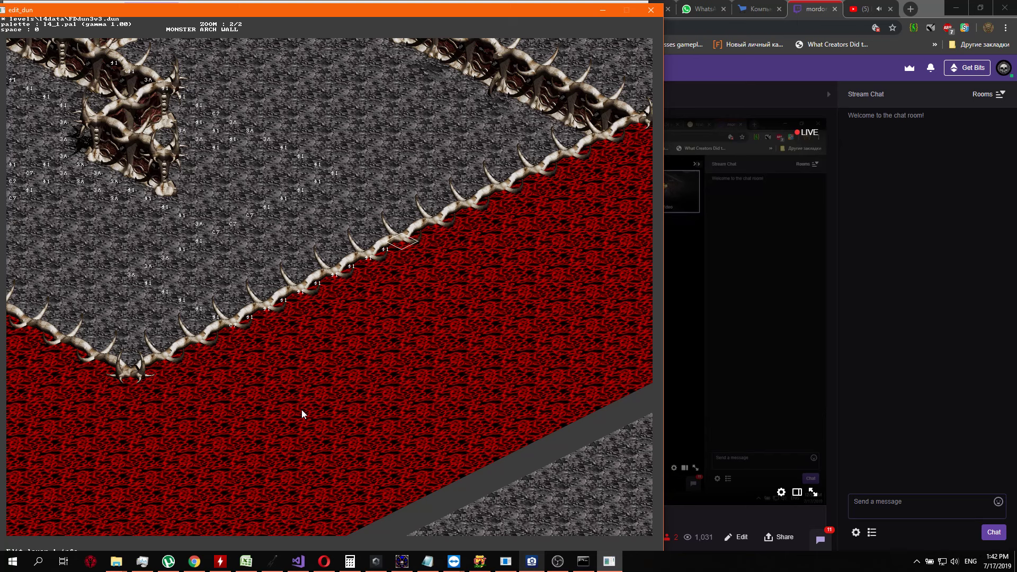
{"action": "key", "text": "Return"}
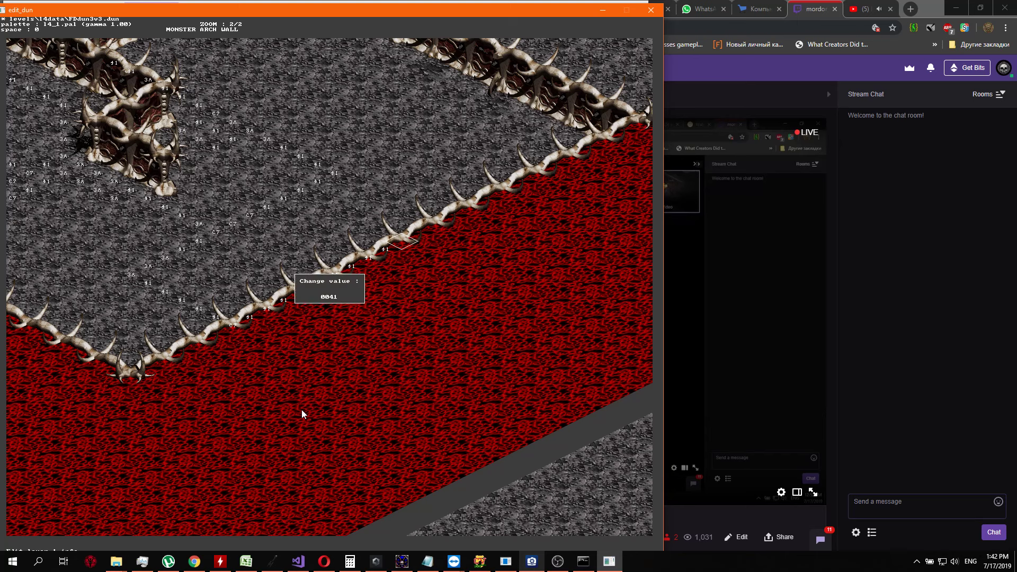
{"action": "key", "text": "Return"}
{"action": "key", "text": "Up"}
{"action": "key", "text": "Return"}
{"action": "type", "text": "41"}
{"action": "key", "text": "Return"}
{"action": "key", "text": "Up"}
{"action": "key", "text": "Return"}
{"action": "type", "text": "41"}
{"action": "key", "text": "Return"}
Set the last three layer 1 cells of the border row, toward the inner bone wall, to 41
{"action": "key", "text": "Up"}
{"action": "key", "text": "Return"}
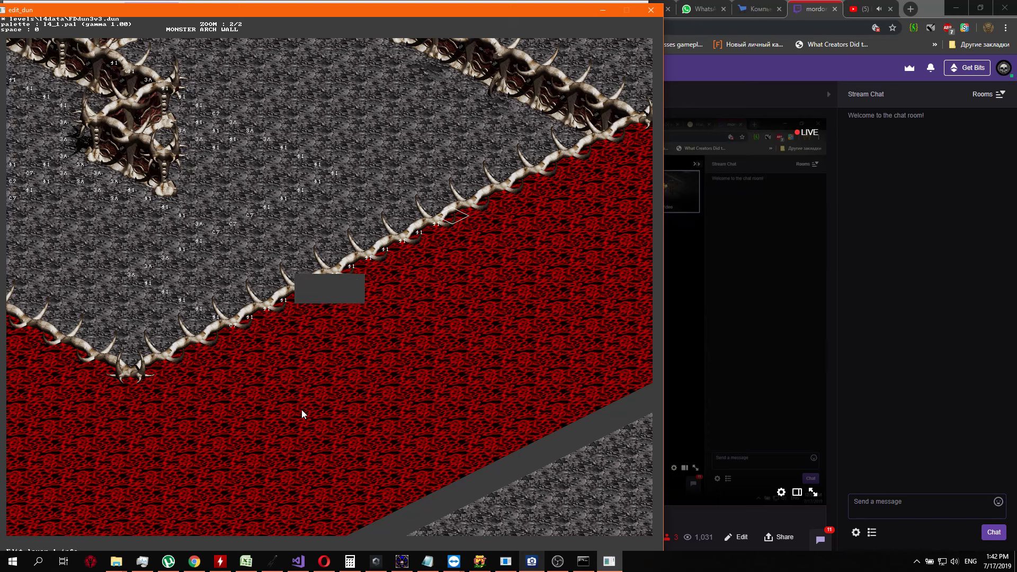
{"action": "type", "text": "41"}
{"action": "key", "text": "Return"}
{"action": "key", "text": "Up"}
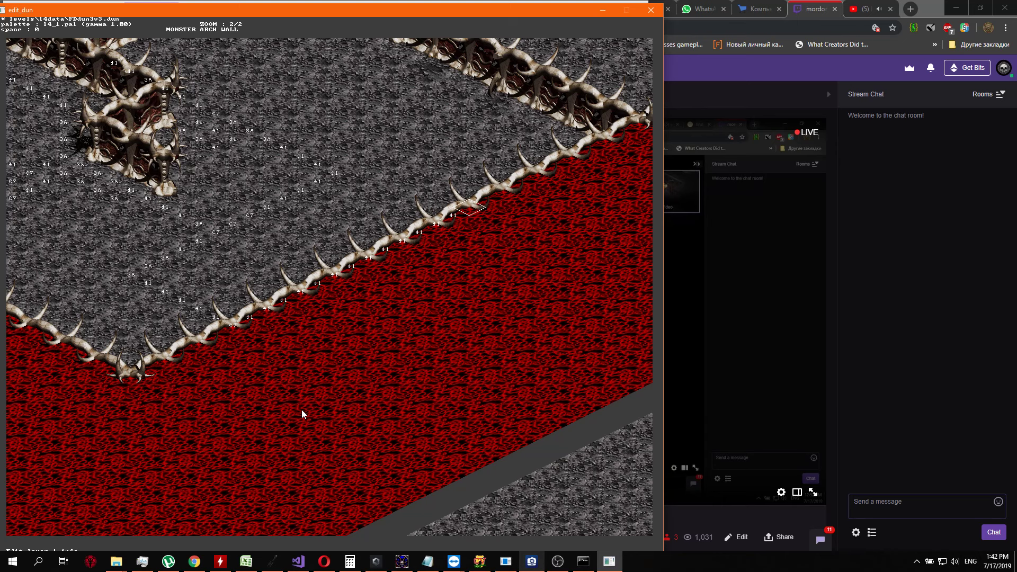
{"action": "key", "text": "Return"}
{"action": "type", "text": "41"}
{"action": "key", "text": "Return"}
{"action": "key", "text": "Up"}
{"action": "key", "text": "Return"}
{"action": "type", "text": "41"}
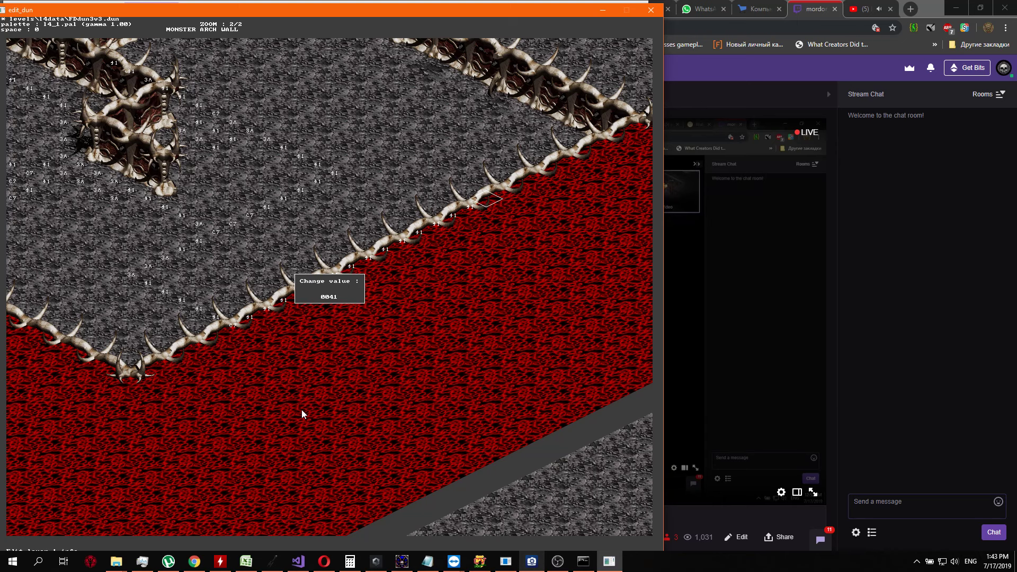
{"action": "key", "text": "Return"}
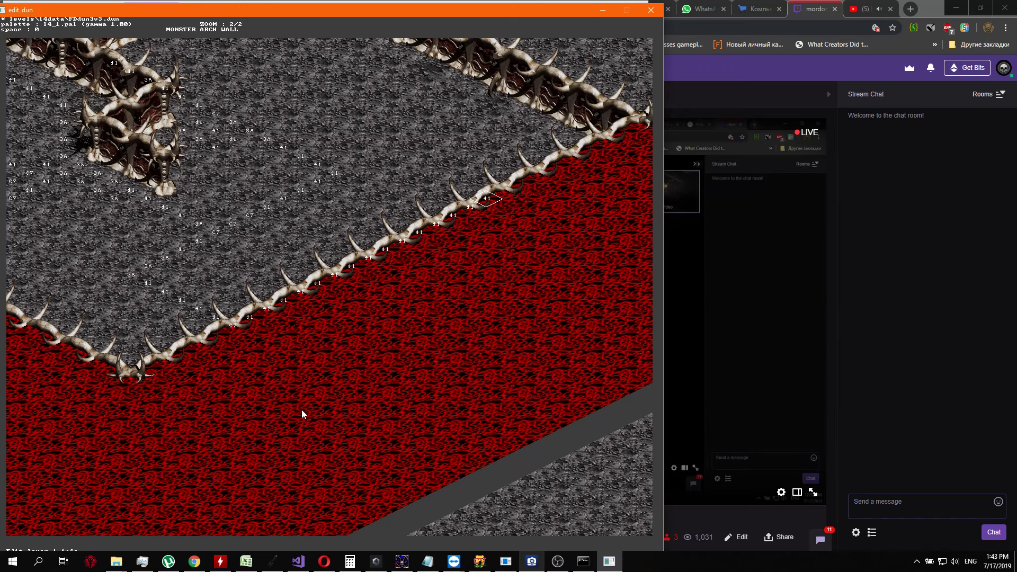
Review the row of markers along the lava border and the surrounding floor and walls
{"action": "key", "text": "Left"}
{"action": "key", "text": "Left"}
{"action": "key", "text": "Left"}
{"action": "key", "text": "Up"}
{"action": "key", "text": "Up"}
{"action": "key", "text": "Up"}
{"action": "key", "text": "Up"}
{"action": "key", "text": "Up"}
{"action": "key", "text": "Down"}
{"action": "key", "text": "Down"}
{"action": "key", "text": "Down"}
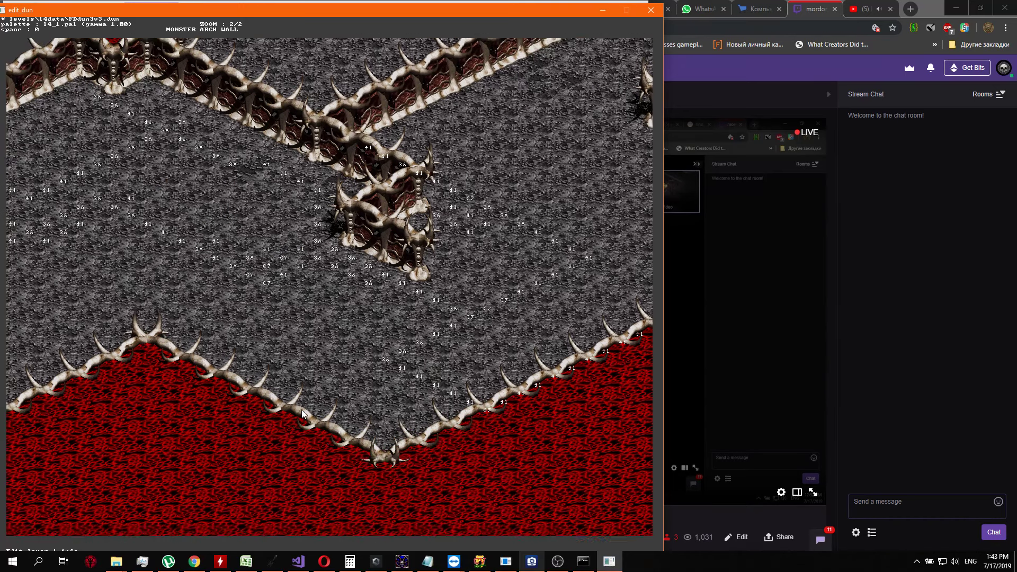
{"action": "key", "text": "Up"}
{"action": "key", "text": "Up"}
{"action": "key", "text": "Up"}
{"action": "key", "text": "Up"}
{"action": "key", "text": "Right"}
{"action": "key", "text": "Right"}
{"action": "key", "text": "Right"}
{"action": "key", "text": "Right"}
{"action": "key", "text": "Right"}
{"action": "key", "text": "Right"}
{"action": "key", "text": "Right"}
{"action": "key", "text": "Right"}
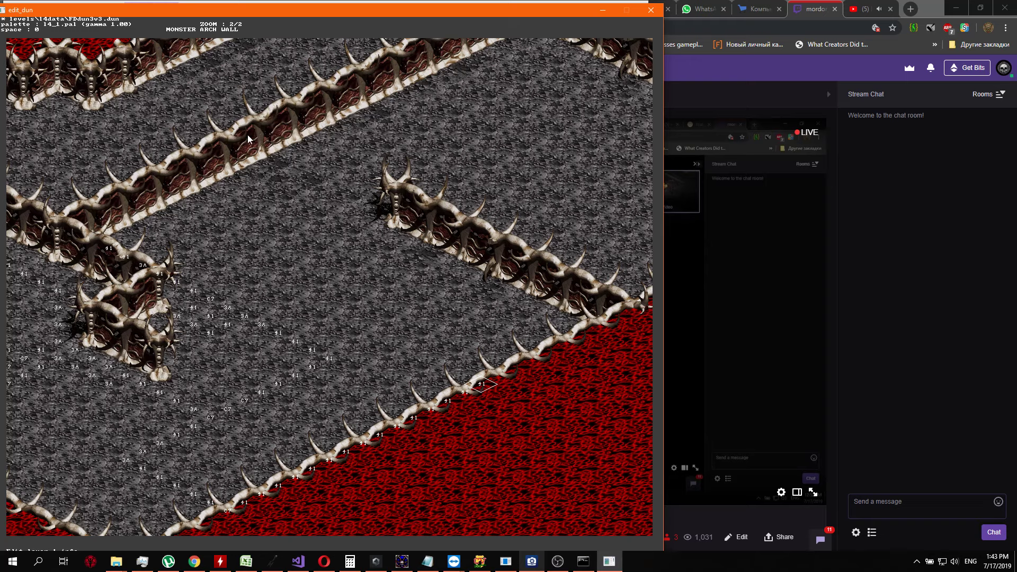
Examine the unmarked floor and bone walls beyond the end of the marker row on the lava border
{"action": "key", "text": "Up"}
{"action": "key", "text": "Up"}
{"action": "key", "text": "Up"}
{"action": "key", "text": "Up"}
{"action": "key", "text": "Up"}
{"action": "key", "text": "Up"}
{"action": "key", "text": "Up"}
{"action": "key", "text": "Up"}
{"action": "key", "text": "Up"}
{"action": "key", "text": "Up"}
{"action": "key", "text": "Right"}
{"action": "key", "text": "Right"}
{"action": "key", "text": "Right"}
{"action": "key", "text": "Right"}
{"action": "key", "text": "Right"}
{"action": "key", "text": "Right"}
{"action": "key", "text": "Right"}
{"action": "key", "text": "Right"}
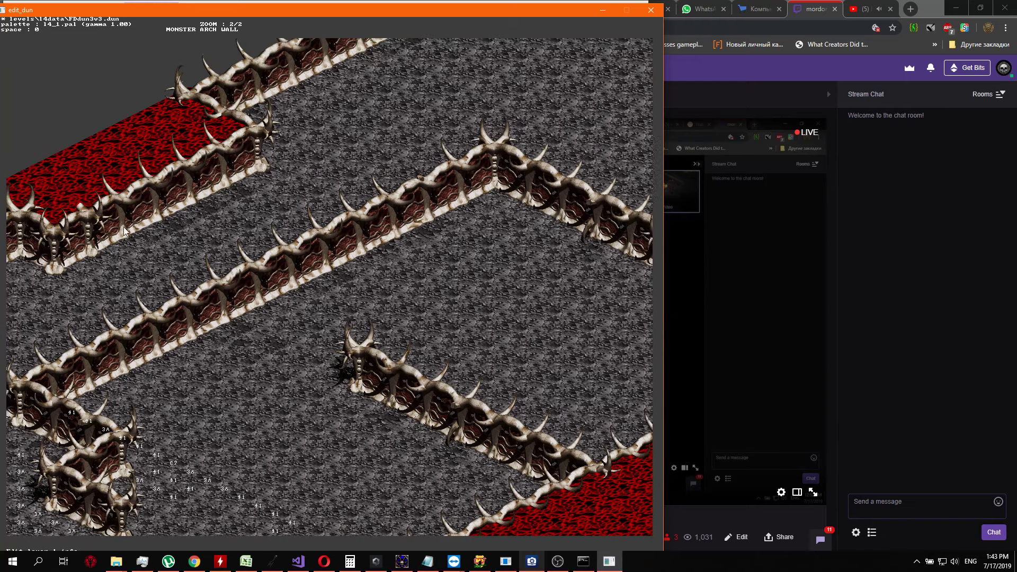
{"action": "key", "text": "Right"}
{"action": "key", "text": "Right"}
{"action": "key", "text": "Right"}
{"action": "key", "text": "Right"}
{"action": "key", "text": "Right"}
{"action": "key", "text": "Right"}
{"action": "key", "text": "Right"}
{"action": "key", "text": "Right"}
{"action": "key", "text": "Down"}
{"action": "key", "text": "Down"}
{"action": "key", "text": "Down"}
{"action": "key", "text": "Down"}
{"action": "key", "text": "Down"}
{"action": "key", "text": "Down"}
{"action": "key", "text": "Down"}
{"action": "key", "text": "Down"}
{"action": "key", "text": "Left"}
{"action": "key", "text": "Left"}
{"action": "key", "text": "Left"}
{"action": "key", "text": "Left"}
{"action": "key", "text": "Left"}
{"action": "key", "text": "Left"}
{"action": "key", "text": "Left"}
{"action": "key", "text": "Left"}
{"action": "key", "text": "Left"}
{"action": "key", "text": "Left"}
{"action": "key", "text": "Left"}
{"action": "key", "text": "Left"}
{"action": "key", "text": "Left"}
{"action": "key", "text": "Left"}
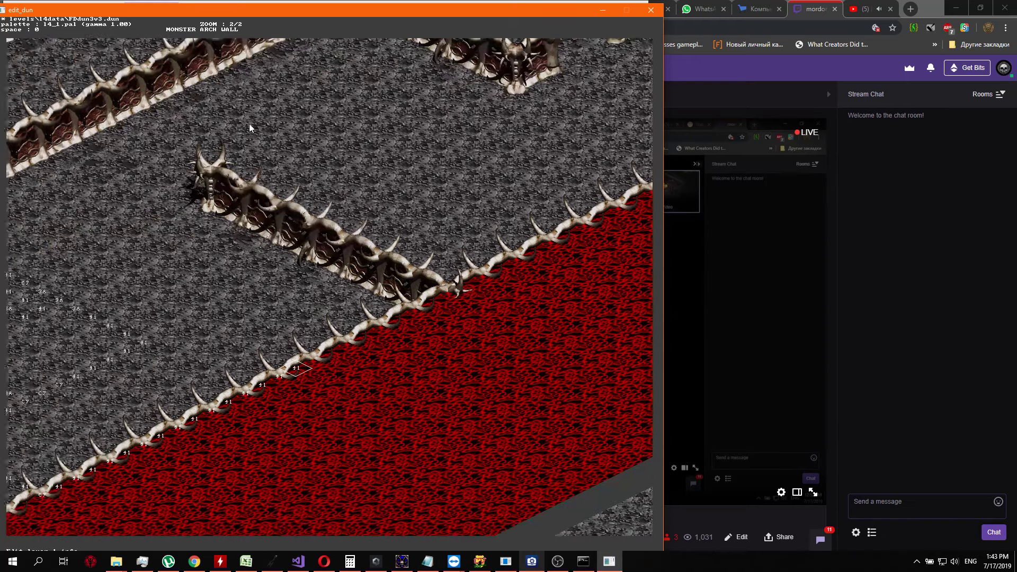
{"action": "key", "text": "Up"}
{"action": "key", "text": "Up"}
{"action": "key", "text": "Up"}
{"action": "key", "text": "Up"}
{"action": "key", "text": "Up"}
{"action": "key", "text": "Up"}
{"action": "key", "text": "Up"}
{"action": "key", "text": "Up"}
{"action": "key", "text": "Up"}
{"action": "key", "text": "Up"}
{"action": "key", "text": "Up"}
{"action": "key", "text": "Up"}
{"action": "key", "text": "Up"}
{"action": "key", "text": "Up"}
{"action": "key", "text": "Up"}
{"action": "key", "text": "Right"}
{"action": "key", "text": "Right"}
{"action": "key", "text": "Right"}
{"action": "key", "text": "Right"}
{"action": "key", "text": "Right"}
{"action": "key", "text": "Right"}
{"action": "key", "text": "Right"}
{"action": "key", "text": "Right"}
{"action": "key", "text": "Right"}
{"action": "key", "text": "Right"}
{"action": "key", "text": "Right"}
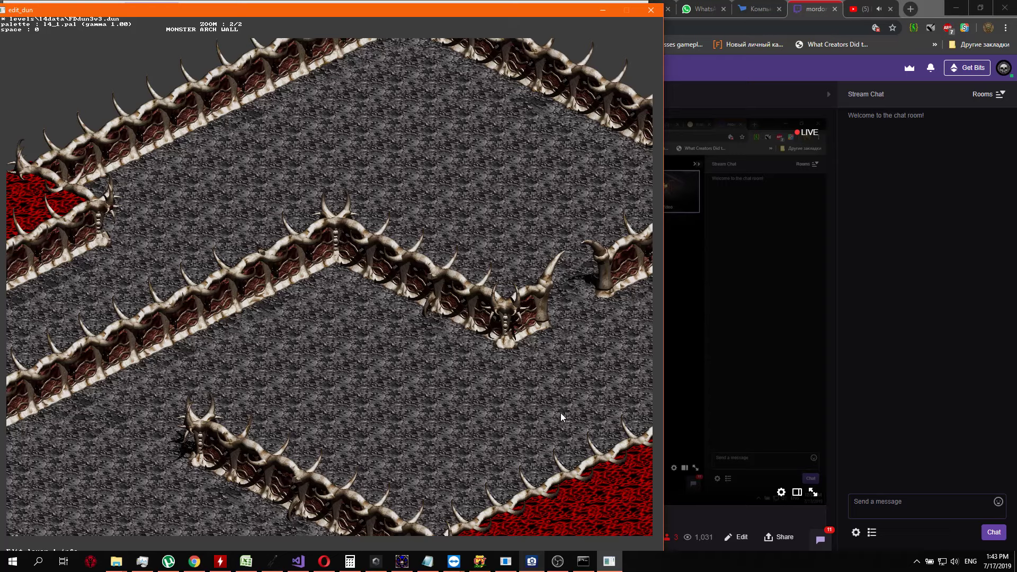
{"action": "key", "text": "Down"}
{"action": "key", "text": "Down"}
{"action": "key", "text": "Down"}
{"action": "key", "text": "Down"}
{"action": "key", "text": "Down"}
{"action": "key", "text": "Down"}
{"action": "key", "text": "Down"}
{"action": "key", "text": "Down"}
{"action": "key", "text": "Down"}
{"action": "key", "text": "Down"}
{"action": "key", "text": "Down"}
{"action": "key", "text": "Down"}
{"action": "key", "text": "Down"}
{"action": "key", "text": "Down"}
{"action": "key", "text": "Down"}
{"action": "key", "text": "Down"}
{"action": "key", "text": "Down"}
{"action": "key", "text": "Down"}
{"action": "key", "text": "Down"}
{"action": "key", "text": "Down"}
{"action": "key", "text": "Left"}
{"action": "key", "text": "Left"}
{"action": "key", "text": "Left"}
{"action": "key", "text": "Left"}
{"action": "key", "text": "Left"}
{"action": "key", "text": "Left"}
{"action": "key", "text": "Left"}
{"action": "key", "text": "Left"}
{"action": "key", "text": "Left"}
{"action": "key", "text": "Left"}
{"action": "key", "text": "Left"}
{"action": "key", "text": "Left"}
{"action": "key", "text": "Left"}
{"action": "key", "text": "Left"}
{"action": "key", "text": "Left"}
{"action": "key", "text": "Left"}
{"action": "key", "text": "Left"}
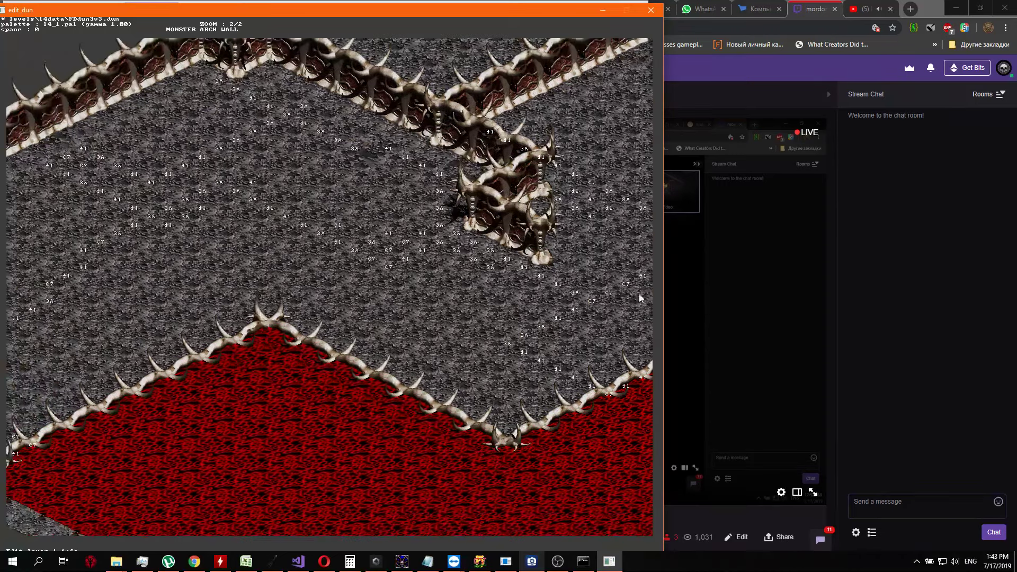
Examine the lava edge past the inner bone wall and the floor around the arch openings behind it
{"action": "key", "text": "Right"}
{"action": "key", "text": "Right"}
{"action": "key", "text": "Right"}
{"action": "key", "text": "Right"}
{"action": "key", "text": "Right"}
{"action": "key", "text": "Right"}
{"action": "key", "text": "Right"}
{"action": "key", "text": "Right"}
{"action": "key", "text": "Right"}
{"action": "key", "text": "Right"}
{"action": "key", "text": "Right"}
{"action": "key", "text": "Right"}
{"action": "key", "text": "Right"}
{"action": "key", "text": "Right"}
{"action": "key", "text": "Right"}
{"action": "key", "text": "Up"}
{"action": "key", "text": "Up"}
{"action": "key", "text": "Up"}
{"action": "key", "text": "Up"}
{"action": "key", "text": "Up"}
{"action": "key", "text": "Up"}
{"action": "key", "text": "Up"}
{"action": "key", "text": "Up"}
{"action": "key", "text": "Up"}
{"action": "key", "text": "Up"}
{"action": "key", "text": "Up"}
{"action": "key", "text": "Up"}
{"action": "key", "text": "Up"}
{"action": "key", "text": "Right"}
{"action": "key", "text": "Right"}
{"action": "key", "text": "Right"}
{"action": "key", "text": "Right"}
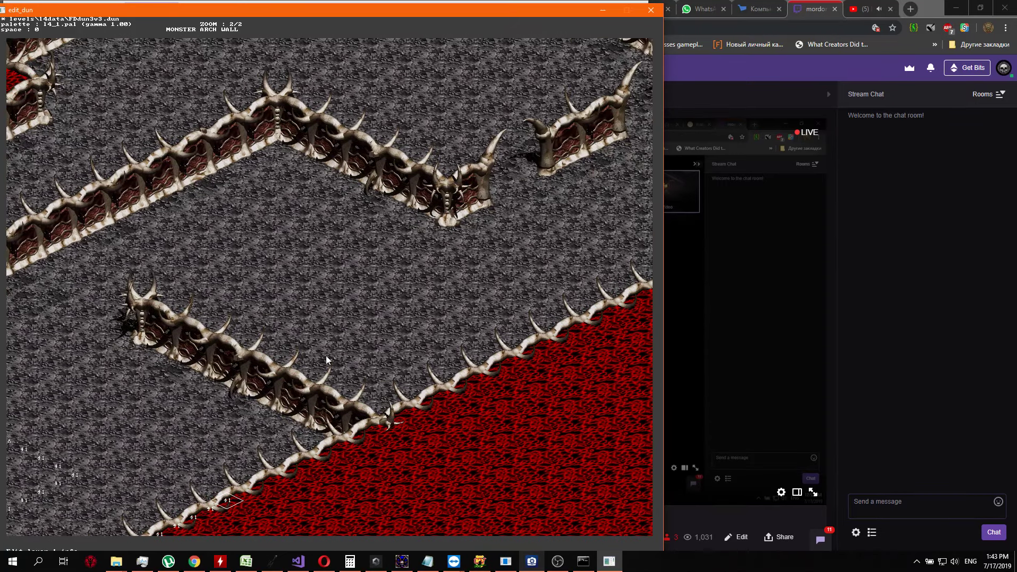
{"action": "key", "text": "Right"}
{"action": "key", "text": "Right"}
{"action": "key", "text": "Right"}
{"action": "key", "text": "Right"}
{"action": "key", "text": "Right"}
{"action": "key", "text": "Right"}
{"action": "key", "text": "Right"}
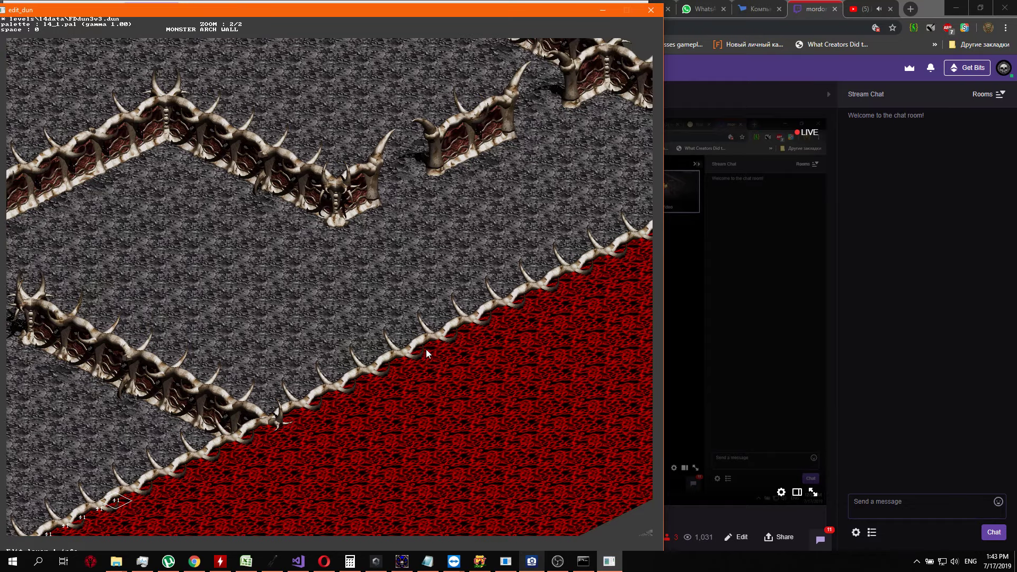
{"action": "key", "text": "Up"}
{"action": "key", "text": "Up"}
{"action": "key", "text": "Up"}
{"action": "key", "text": "Up"}
{"action": "key", "text": "Up"}
{"action": "key", "text": "Up"}
{"action": "key", "text": "Up"}
{"action": "key", "text": "Up"}
{"action": "key", "text": "Left"}
{"action": "key", "text": "Left"}
{"action": "key", "text": "Left"}
{"action": "key", "text": "Left"}
{"action": "key", "text": "Left"}
{"action": "key", "text": "Left"}
{"action": "key", "text": "Left"}
{"action": "key", "text": "Left"}
{"action": "key", "text": "Left"}
{"action": "key", "text": "Left"}
{"action": "key", "text": "Left"}
{"action": "key", "text": "Left"}
{"action": "key", "text": "Left"}
{"action": "key", "text": "Left"}
{"action": "key", "text": "Left"}
{"action": "key", "text": "Left"}
{"action": "key", "text": "Left"}
{"action": "key", "text": "Left"}
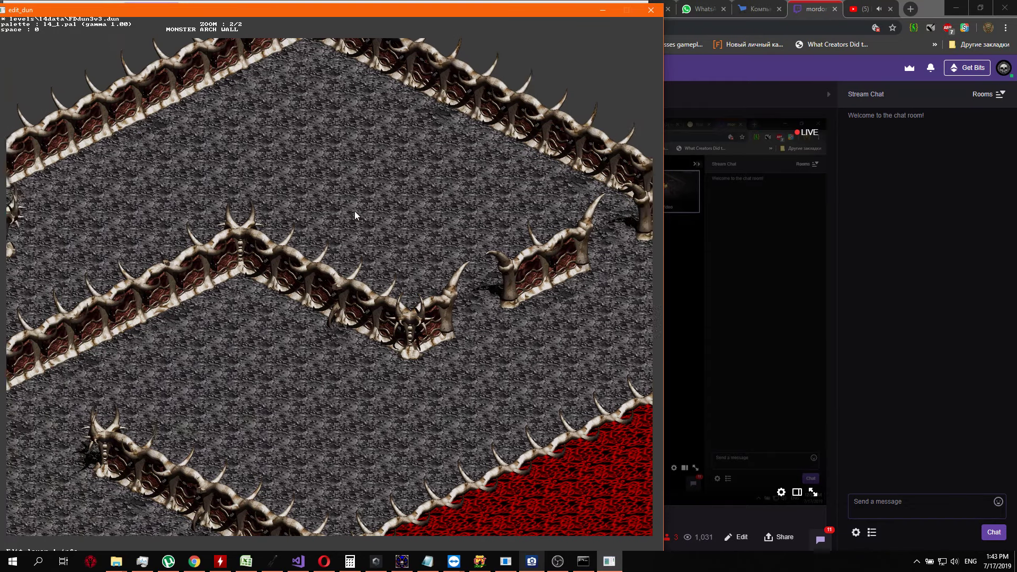
Compare the marked floor around the small bone enclosure with the empty corridors and the border row
{"action": "key", "text": "Down"}
{"action": "key", "text": "Down"}
{"action": "key", "text": "Down"}
{"action": "key", "text": "Down"}
{"action": "key", "text": "Down"}
{"action": "key", "text": "Down"}
{"action": "key", "text": "Down"}
{"action": "key", "text": "Down"}
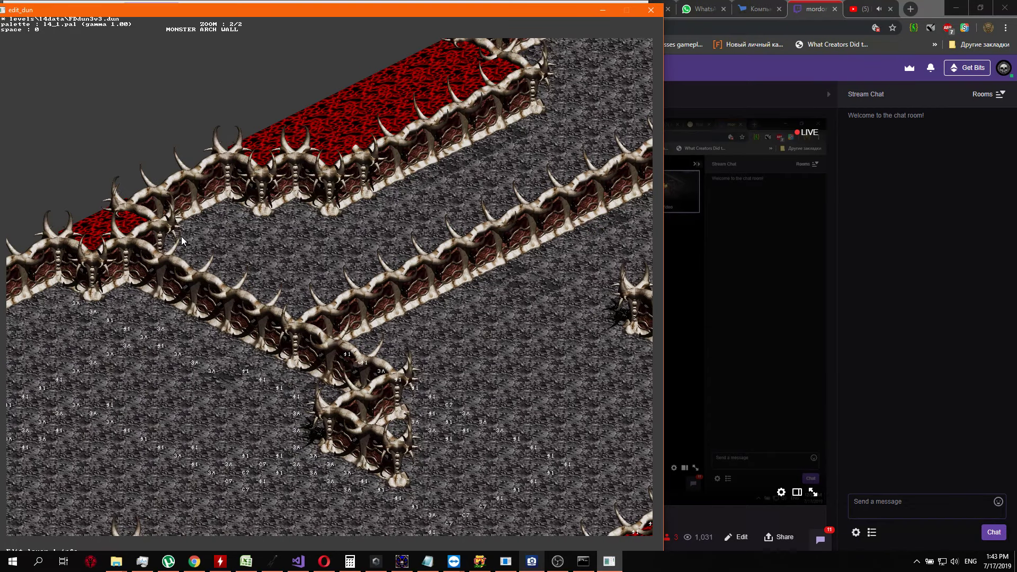
{"action": "key", "text": "Down"}
{"action": "key", "text": "Down"}
{"action": "key", "text": "Down"}
{"action": "key", "text": "Down"}
{"action": "key", "text": "Down"}
{"action": "key", "text": "Down"}
{"action": "key", "text": "Down"}
{"action": "key", "text": "Down"}
{"action": "key", "text": "Down"}
{"action": "key", "text": "Down"}
{"action": "key", "text": "Down"}
{"action": "key", "text": "Down"}
{"action": "key", "text": "Down"}
{"action": "key", "text": "Down"}
{"action": "key", "text": "Down"}
{"action": "key", "text": "Down"}
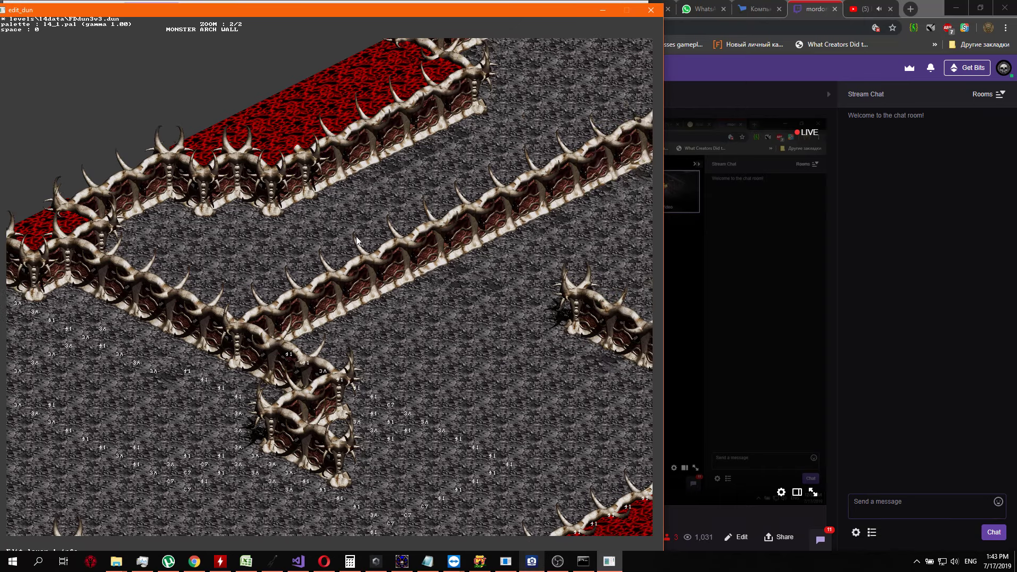
{"action": "key", "text": "Down"}
{"action": "key", "text": "Down"}
{"action": "key", "text": "Down"}
{"action": "key", "text": "Down"}
{"action": "key", "text": "Down"}
{"action": "key", "text": "Down"}
{"action": "key", "text": "Down"}
{"action": "key", "text": "Down"}
{"action": "key", "text": "Down"}
{"action": "key", "text": "Down"}
{"action": "key", "text": "Down"}
{"action": "key", "text": "Down"}
{"action": "key", "text": "Down"}
{"action": "key", "text": "Down"}
{"action": "key", "text": "Down"}
{"action": "key", "text": "Down"}
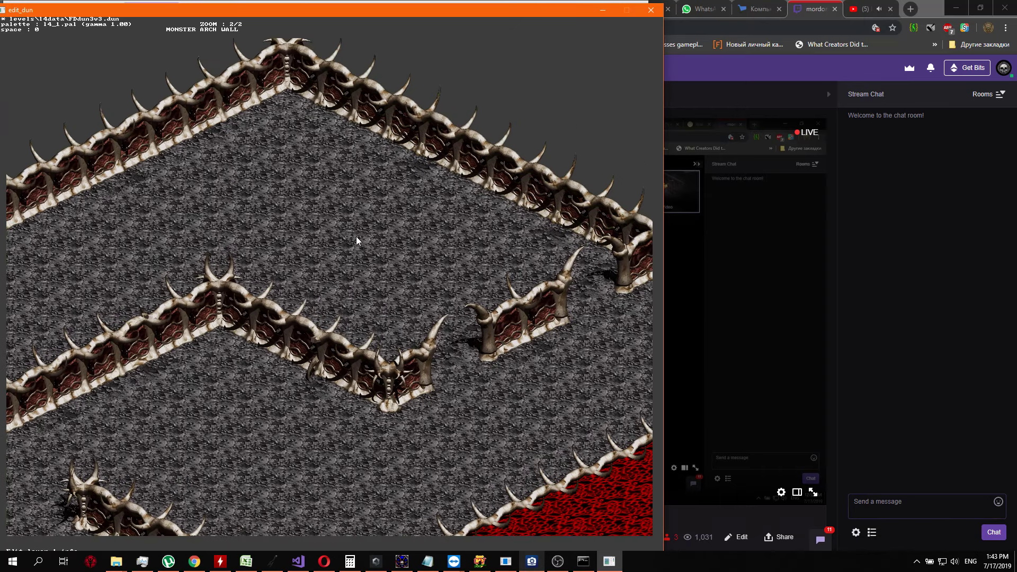
{"action": "key", "text": "Down"}
{"action": "key", "text": "Down"}
{"action": "key", "text": "Down"}
{"action": "key", "text": "Left"}
{"action": "key", "text": "Left"}
{"action": "key", "text": "Left"}
{"action": "key", "text": "Left"}
{"action": "key", "text": "Left"}
{"action": "key", "text": "Left"}
{"action": "key", "text": "Left"}
{"action": "key", "text": "Left"}
{"action": "key", "text": "Left"}
{"action": "key", "text": "Left"}
{"action": "key", "text": "Left"}
{"action": "key", "text": "Left"}
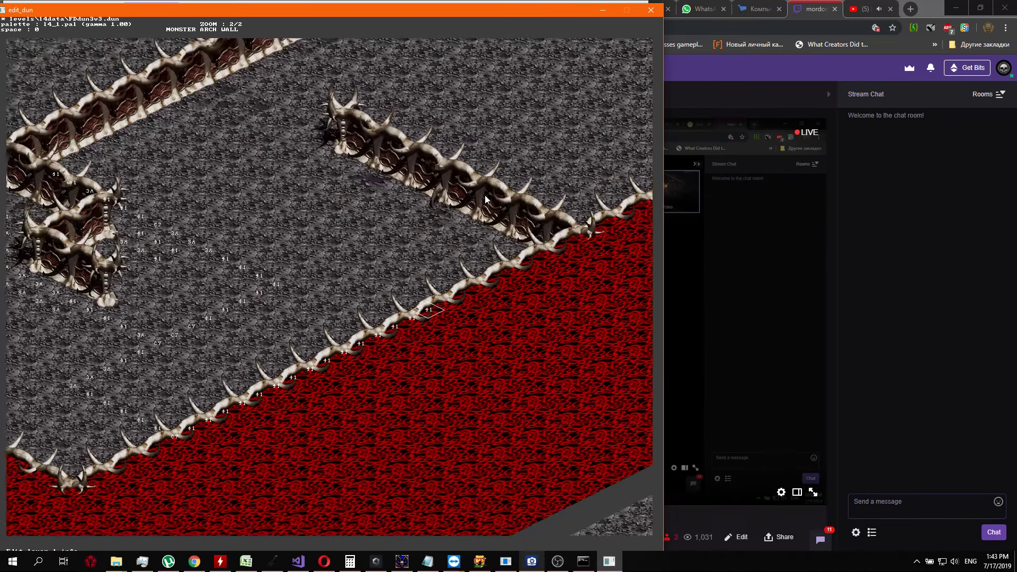
Extend the layer 1 marker row on the lava border by two more cells with value 41
{"action": "key", "text": "Right"}
{"action": "key", "text": "Right"}
{"action": "key", "text": "Right"}
{"action": "key", "text": "Right"}
{"action": "key", "text": "Right"}
{"action": "key", "text": "Right"}
{"action": "key", "text": "Right"}
{"action": "key", "text": "Right"}
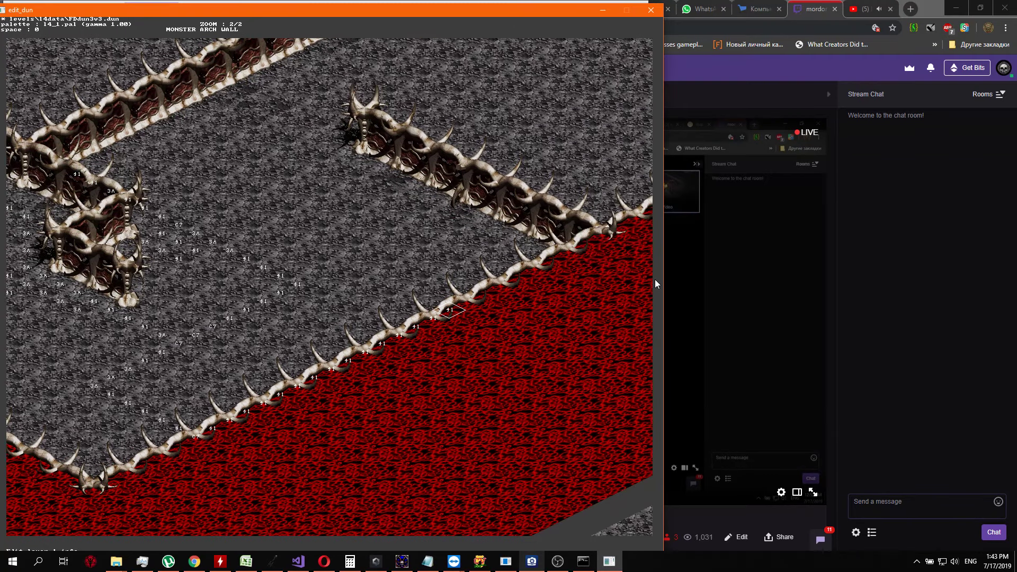
{"action": "key", "text": "Up"}
{"action": "key", "text": "Return"}
{"action": "type", "text": "1"}
{"action": "key", "text": "Return"}
{"action": "key", "text": "Return"}
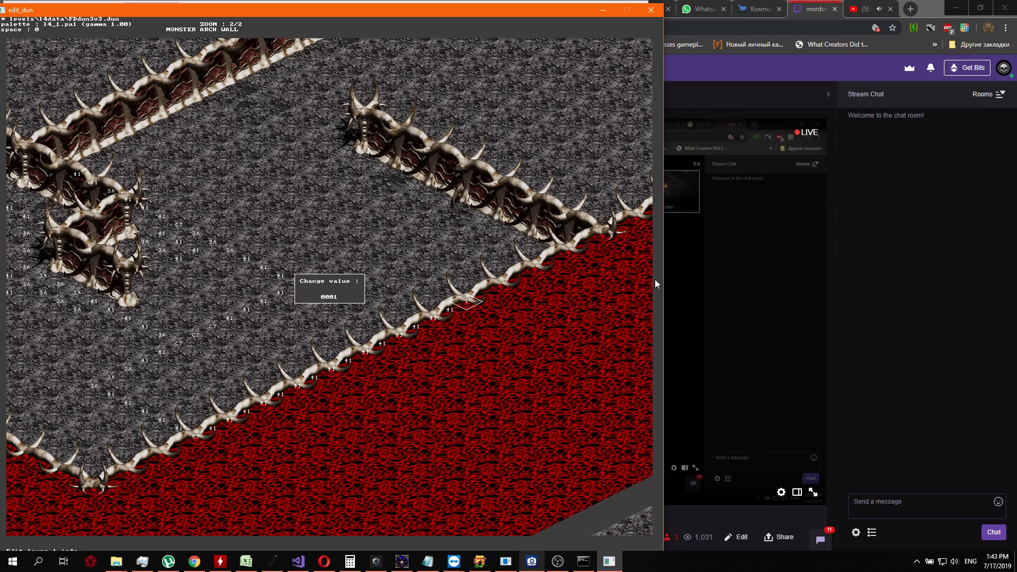
{"action": "key", "text": "Return"}
{"action": "key", "text": "Up"}
{"action": "key", "text": "Return"}
{"action": "type", "text": "41"}
Set two further layer 1 border cells, closer to where the inner bone wall meets the lava, to 41
{"action": "key", "text": "Return"}
{"action": "key", "text": "Up"}
{"action": "key", "text": "Return"}
{"action": "key", "text": "Return"}
{"action": "key", "text": "Up"}
{"action": "key", "text": "Return"}
{"action": "type", "text": "41"}
{"action": "key", "text": "Return"}
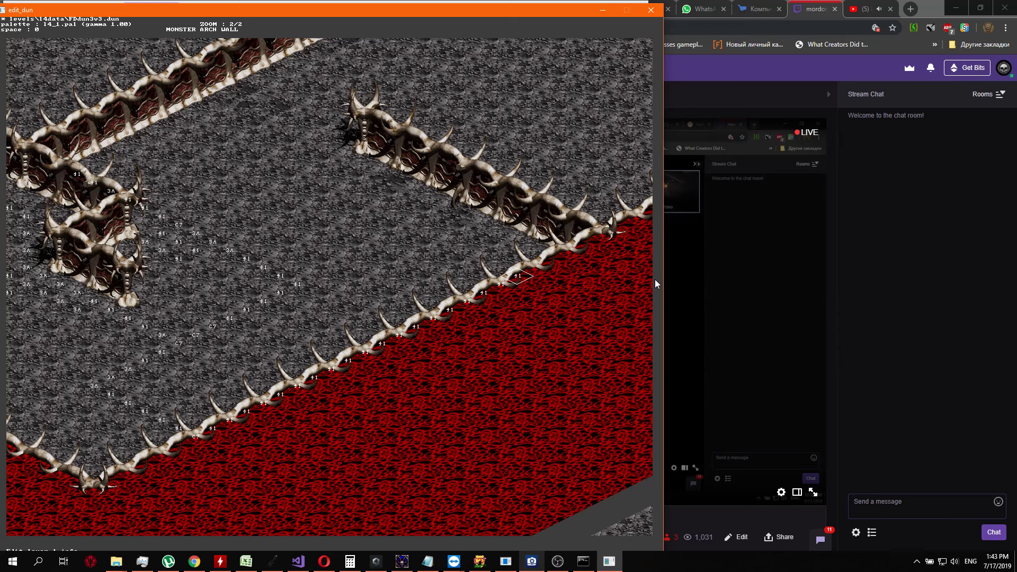
Compare the layer 2 values with the layer 1 markers around the end of the border row
{"action": "key", "text": "Tab"}
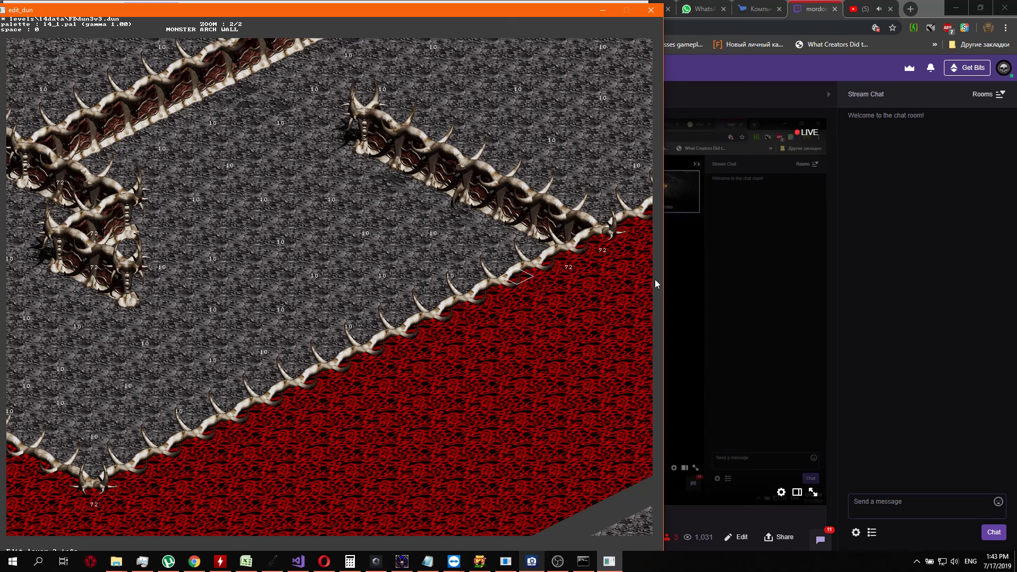
{"action": "key", "text": "Left"}
{"action": "key", "text": "Tab"}
{"action": "key", "text": "Tab"}
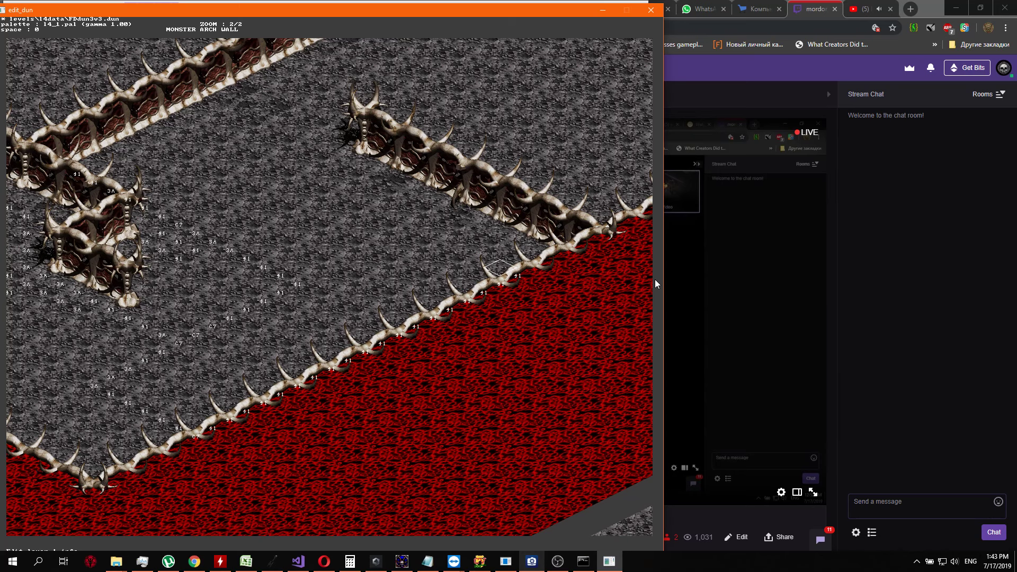
{"action": "key", "text": "Tab"}
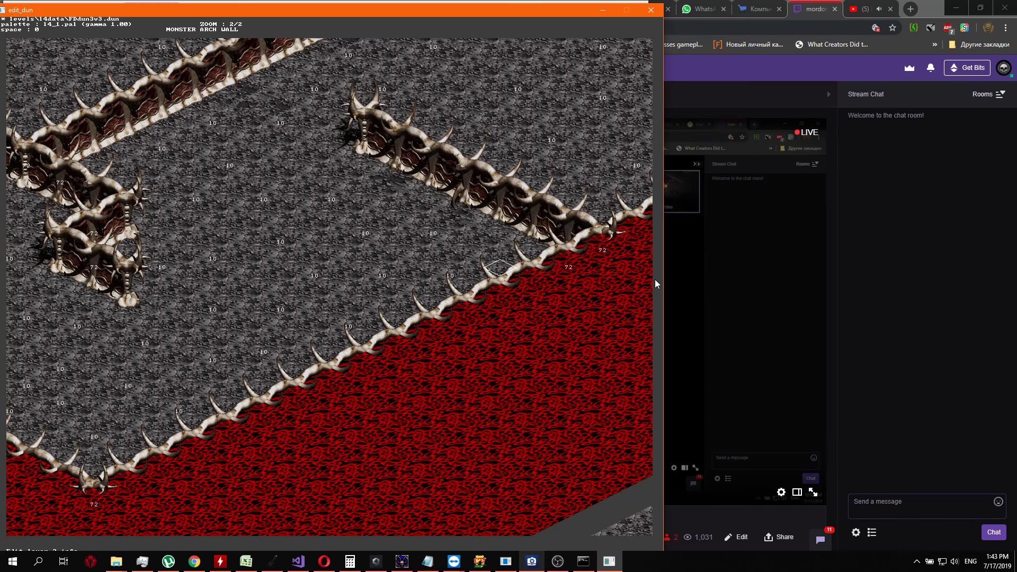
{"action": "key", "text": "Tab"}
{"action": "key", "text": "Left"}
{"action": "key", "text": "Up"}
{"action": "key", "text": "Tab"}
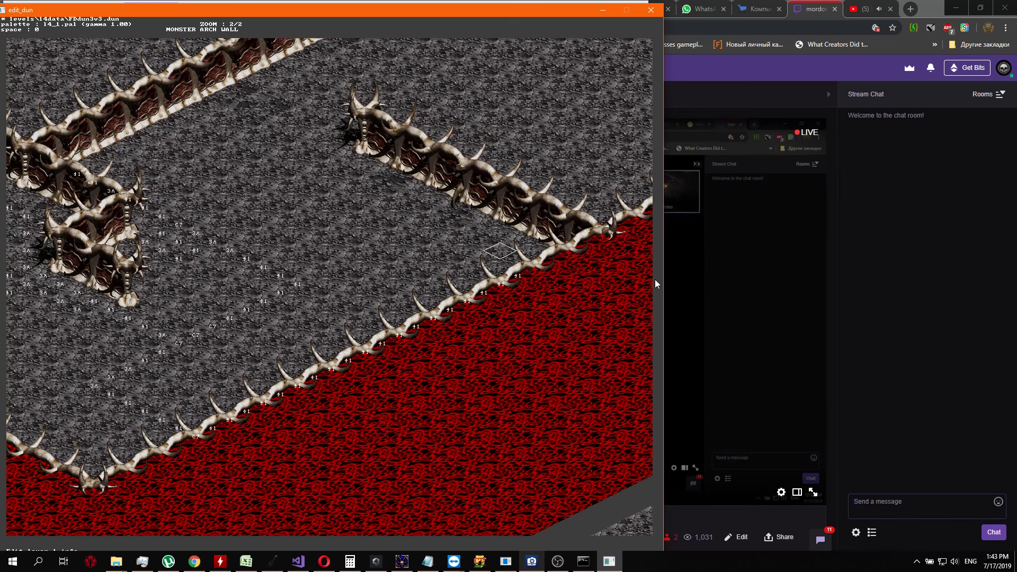
Start a second layer 1 row on the floor side of the bone edge, setting its first four cells to 41
{"action": "key", "text": "Down"}
{"action": "key", "text": "Return"}
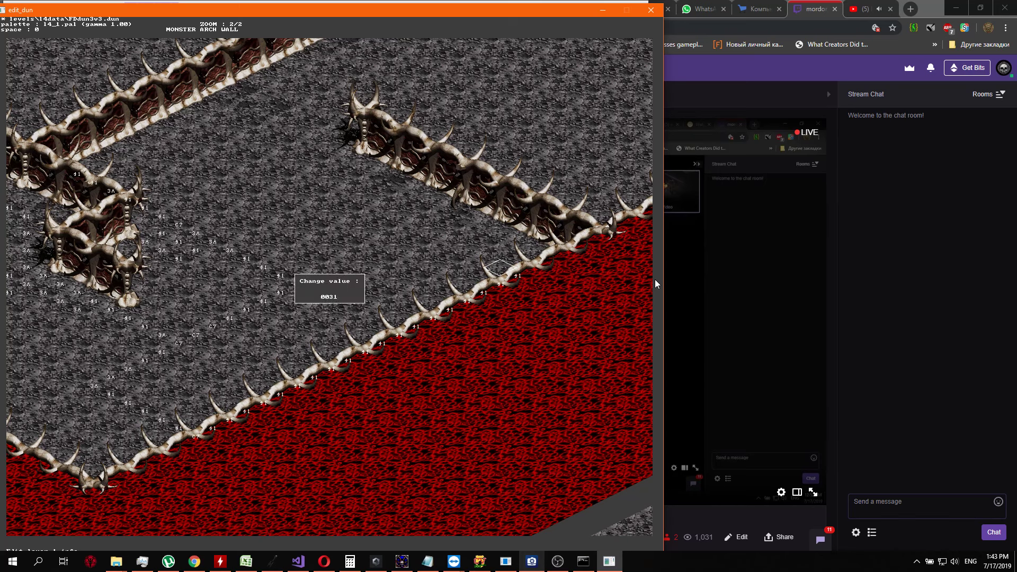
{"action": "key", "text": "Return"}
{"action": "key", "text": "Down"}
{"action": "key", "text": "Return"}
{"action": "key", "text": "Return"}
{"action": "key", "text": "Down"}
{"action": "key", "text": "Return"}
{"action": "key", "text": "Return"}
{"action": "key", "text": "Down"}
{"action": "key", "text": "Return"}
{"action": "key", "text": "Down"}
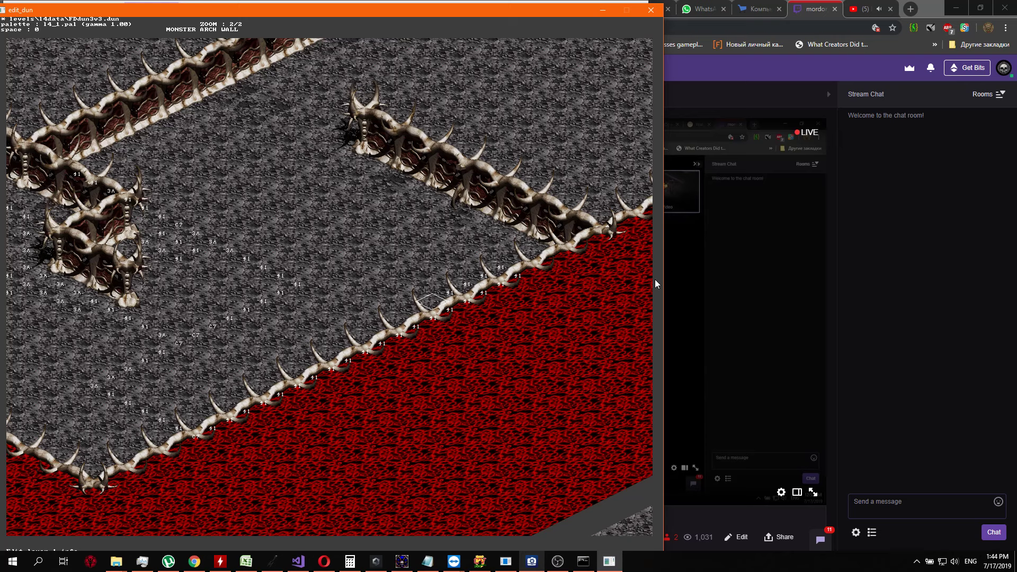
Set the next three layer 1 cells of the floor-side row, heading away from the inner bone wall, to 41
{"action": "key", "text": "Return"}
{"action": "type", "text": "1"}
{"action": "key", "text": "Return"}
{"action": "key", "text": "Down"}
{"action": "key", "text": "Return"}
{"action": "key", "text": "Return"}
{"action": "key", "text": "Return"}
{"action": "key", "text": "Return"}
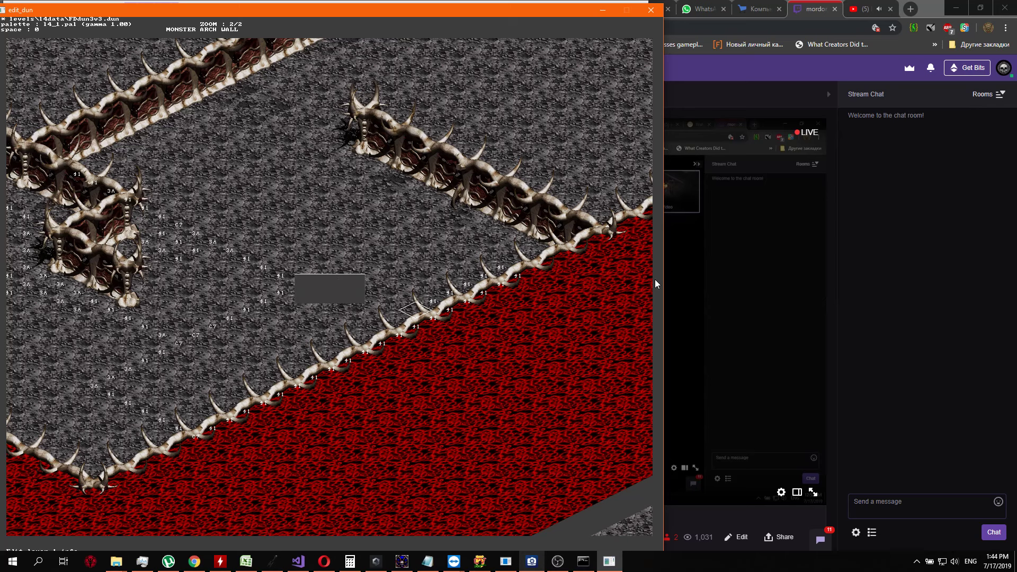
{"action": "key", "text": "Return"}
{"action": "key", "text": "Return"}
{"action": "key", "text": "Down"}
{"action": "type", "text": "41"}
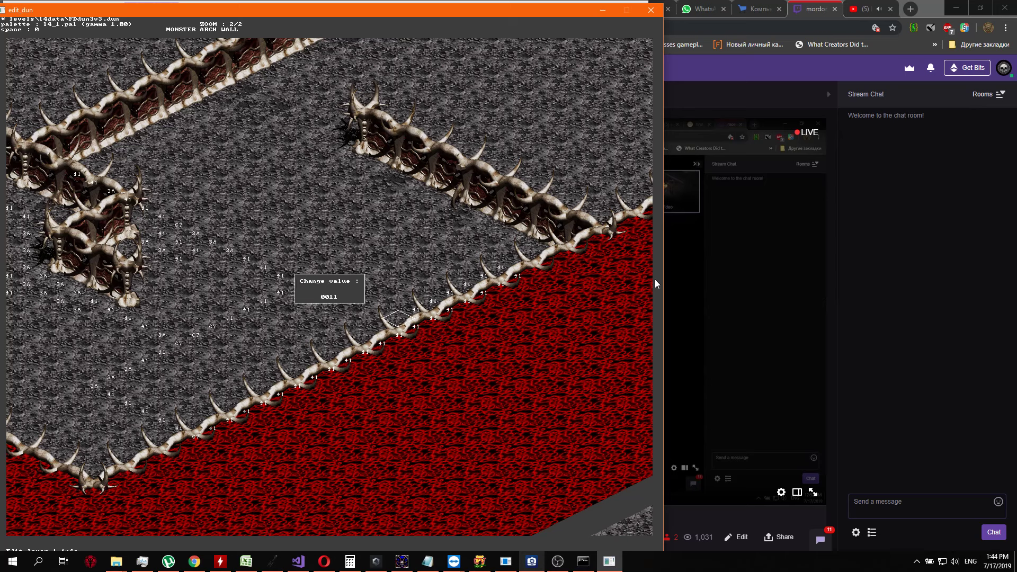
Add two more 41 markers to the floor-side row on layer 1, parallel to the border row
{"action": "key", "text": "Return"}
{"action": "key", "text": "Down"}
{"action": "key", "text": "Return"}
{"action": "key", "text": "Return"}
{"action": "key", "text": "Down"}
{"action": "key", "text": "Return"}
Continue the floor-side row on layer 1 with three more cells set to 41
{"action": "key", "text": "Return"}
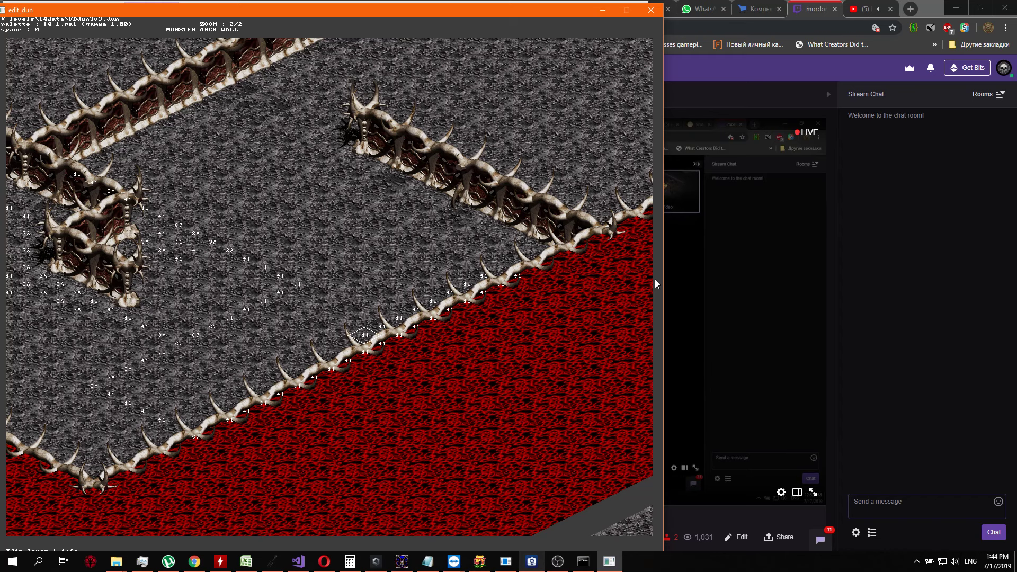
{"action": "key", "text": "Down"}
{"action": "key", "text": "Return"}
{"action": "key", "text": "Return"}
{"action": "key", "text": "Down"}
{"action": "key", "text": "Return"}
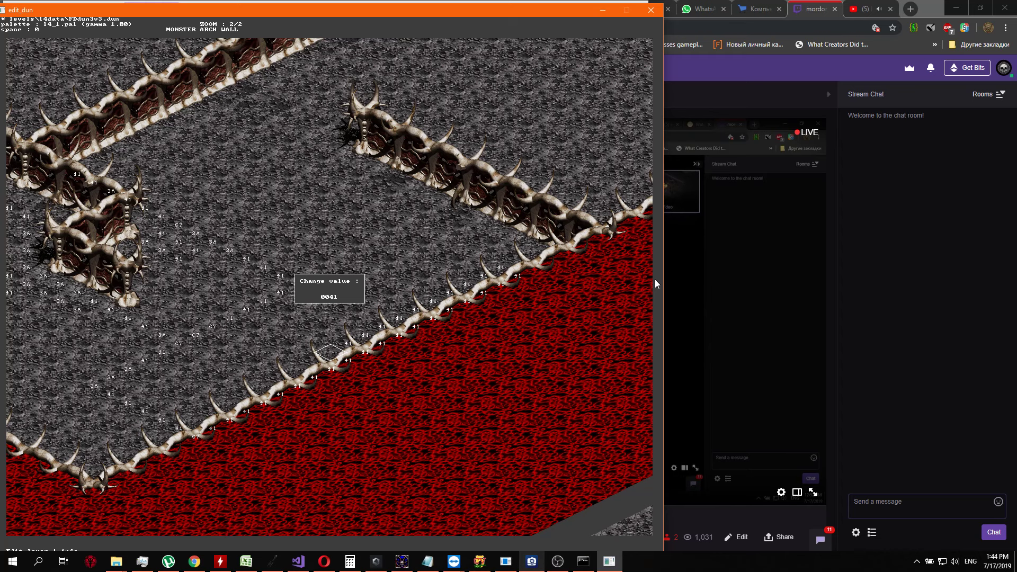
{"action": "key", "text": "Return"}
{"action": "key", "text": "Down"}
Set the following two layer 1 cells of the floor-side row to 3A
{"action": "key", "text": "Return"}
{"action": "key", "text": "Return"}
{"action": "key", "text": "Down"}
{"action": "key", "text": "Return"}
{"action": "key", "text": "Down"}
{"action": "key", "text": "Down"}
{"action": "key", "text": "Down"}
{"action": "key", "text": "Return"}
{"action": "key", "text": "Down"}
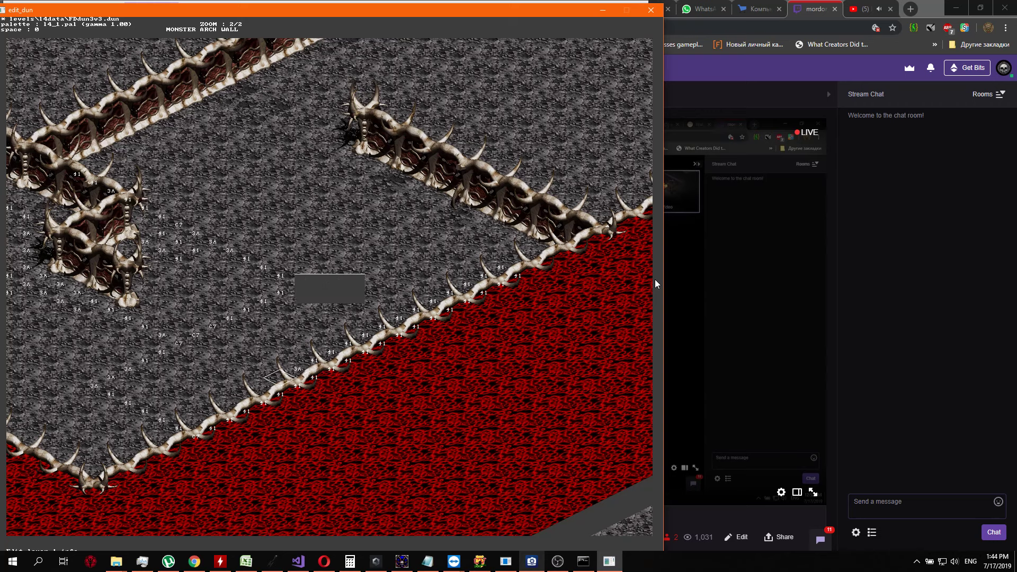
{"action": "key", "text": "Return"}
{"action": "key", "text": "Page_Up"}
{"action": "key", "text": "Page_Up"}
{"action": "key", "text": "Page_Up"}
{"action": "key", "text": "Down"}
{"action": "key", "text": "Down"}
{"action": "key", "text": "Down"}
Set one more layer 1 cell of the floor-side row, next to the previous 3A markers, to 3A
{"action": "key", "text": "Return"}
{"action": "key", "text": "Down"}
{"action": "key", "text": "Return"}
{"action": "key", "text": "Page_Up"}
{"action": "key", "text": "Page_Up"}
{"action": "key", "text": "Page_Up"}
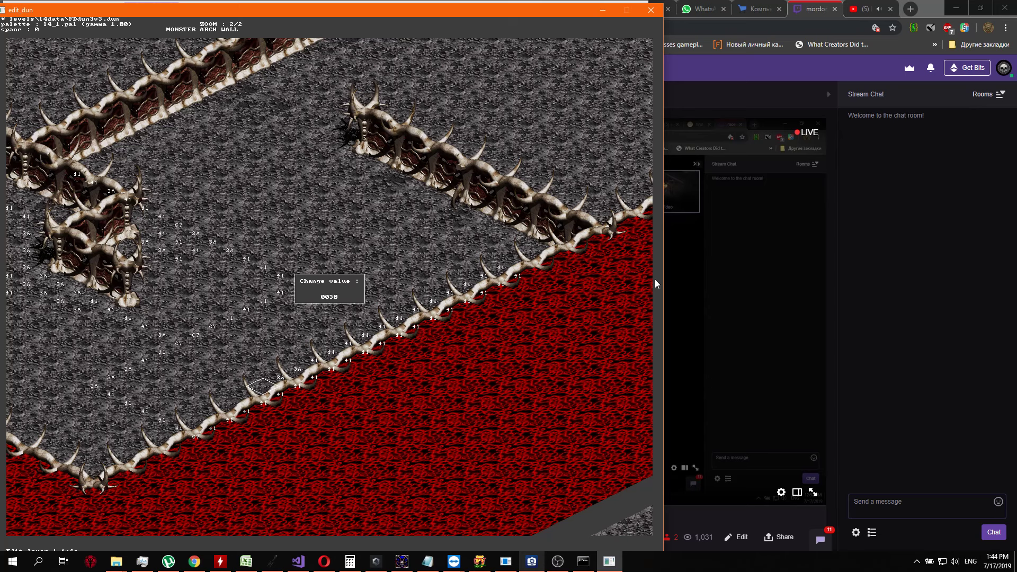
{"action": "key", "text": "Page_Up"}
{"action": "key", "text": "Down"}
{"action": "key", "text": "Return"}
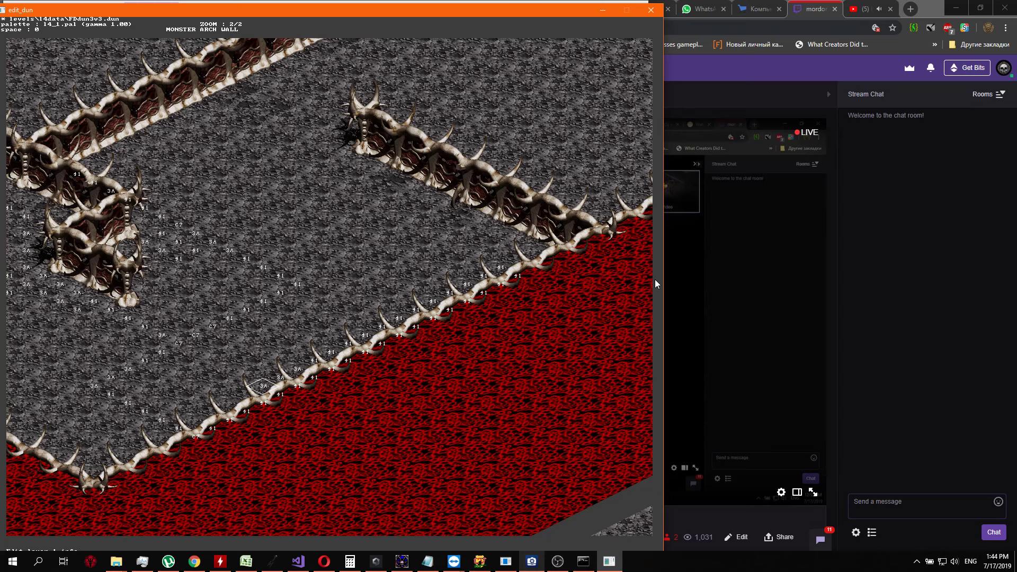
View both marker rows along the lava border in a wider view of the level
{"action": "key", "text": "Left"}
{"action": "key", "text": "Left"}
{"action": "key", "text": "Left"}
{"action": "key", "text": "Left"}
{"action": "key", "text": "Left"}
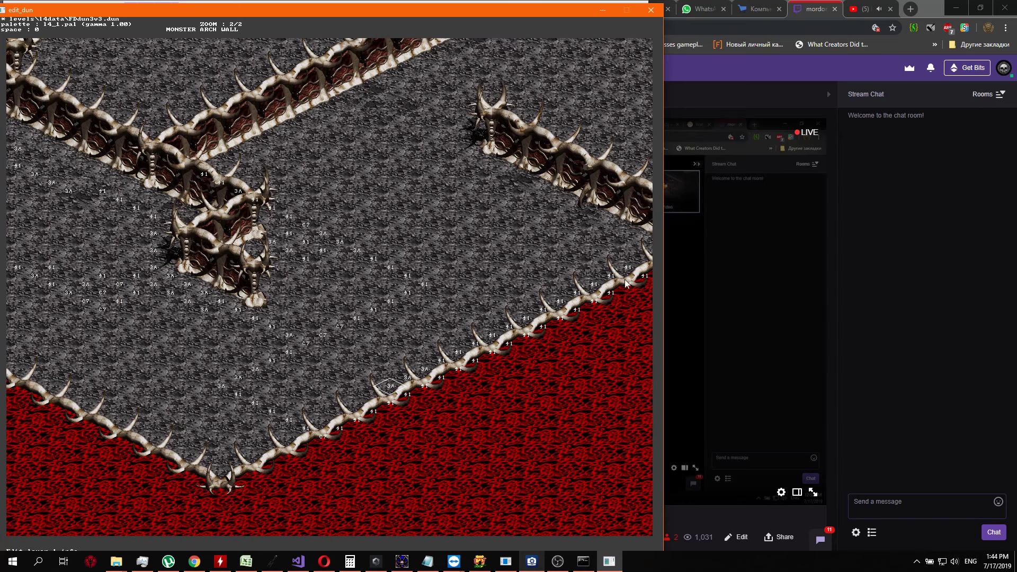
{"action": "scroll", "coordinate": [284, 316], "scroll_direction": "down", "scroll_amount": 1}
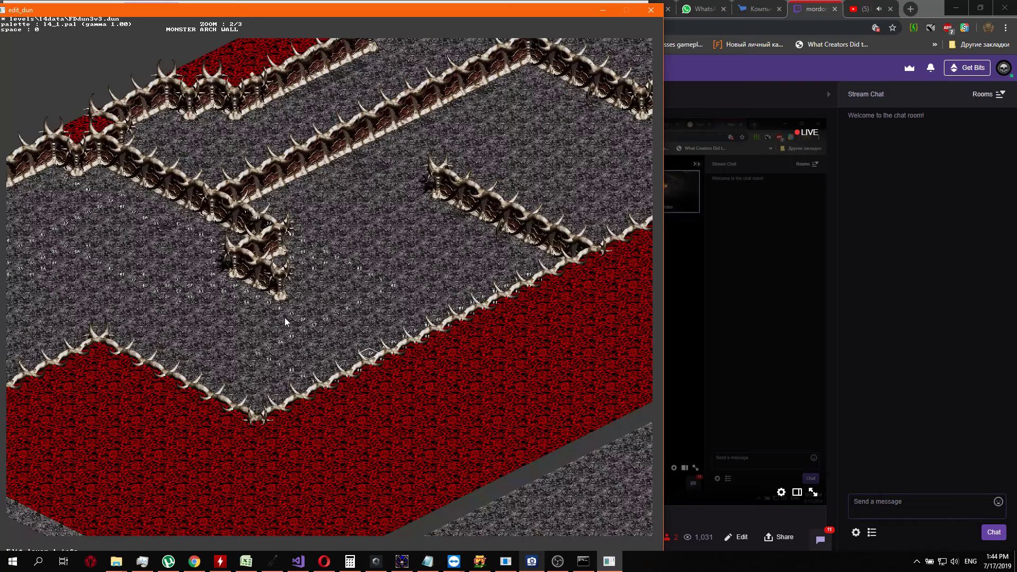
Look over the floor with layer 1 markers and the unmarked walled corridors beyond it
{"action": "key", "text": "Left"}
{"action": "key", "text": "Left"}
{"action": "key", "text": "Left"}
{"action": "key", "text": "Left"}
{"action": "key", "text": "Left"}
{"action": "key", "text": "Left"}
{"action": "key", "text": "Left"}
{"action": "key", "text": "Left"}
{"action": "key", "text": "Left"}
{"action": "key", "text": "Left"}
{"action": "key", "text": "Left"}
{"action": "key", "text": "Left"}
{"action": "key", "text": "Left"}
{"action": "key", "text": "Left"}
{"action": "key", "text": "Left"}
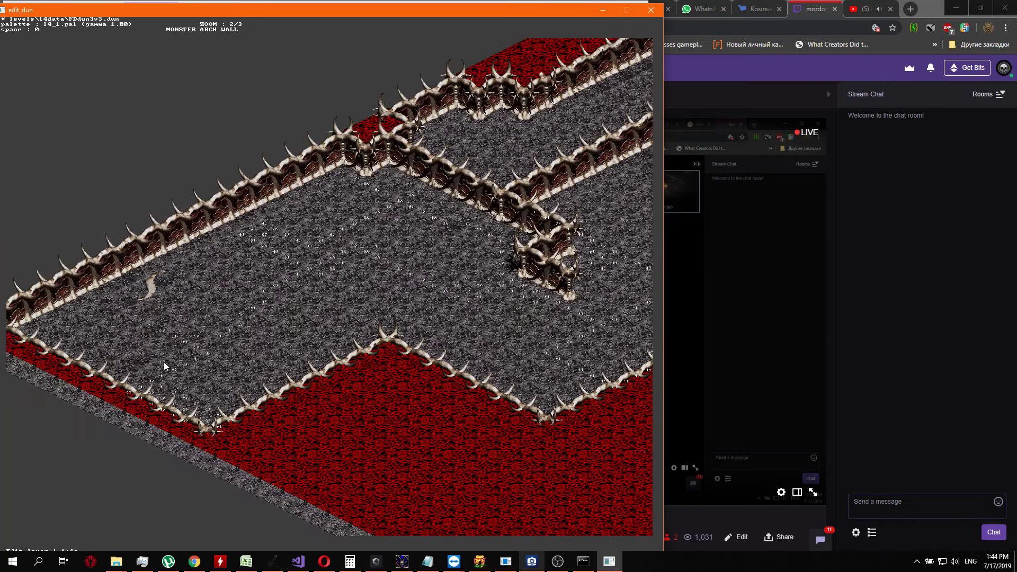
{"action": "key", "text": "Right"}
{"action": "key", "text": "Right"}
{"action": "key", "text": "Right"}
{"action": "key", "text": "Right"}
{"action": "key", "text": "Right"}
{"action": "key", "text": "Right"}
{"action": "key", "text": "Right"}
{"action": "key", "text": "Right"}
{"action": "key", "text": "Right"}
{"action": "key", "text": "Right"}
{"action": "key", "text": "Right"}
{"action": "key", "text": "Right"}
{"action": "key", "text": "Right"}
{"action": "key", "text": "Right"}
{"action": "key", "text": "Right"}
{"action": "key", "text": "Right"}
{"action": "key", "text": "Right"}
{"action": "key", "text": "Right"}
{"action": "key", "text": "Right"}
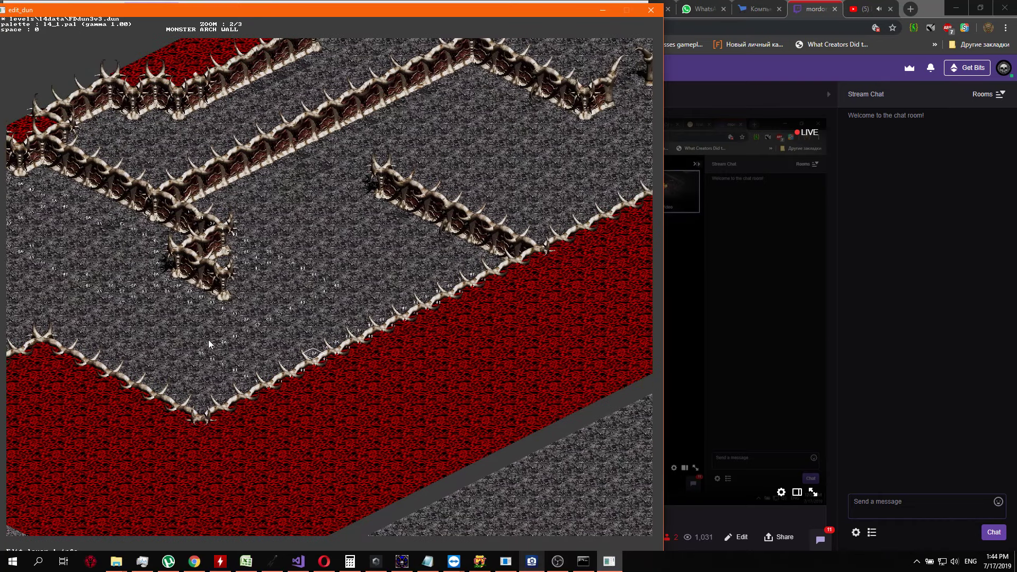
{"action": "key", "text": "Left"}
{"action": "key", "text": "Left"}
{"action": "key", "text": "Left"}
{"action": "key", "text": "Left"}
{"action": "key", "text": "Left"}
{"action": "key", "text": "Up"}
{"action": "key", "text": "Up"}
{"action": "key", "text": "Up"}
{"action": "key", "text": "Up"}
{"action": "key", "text": "Up"}
{"action": "key", "text": "Up"}
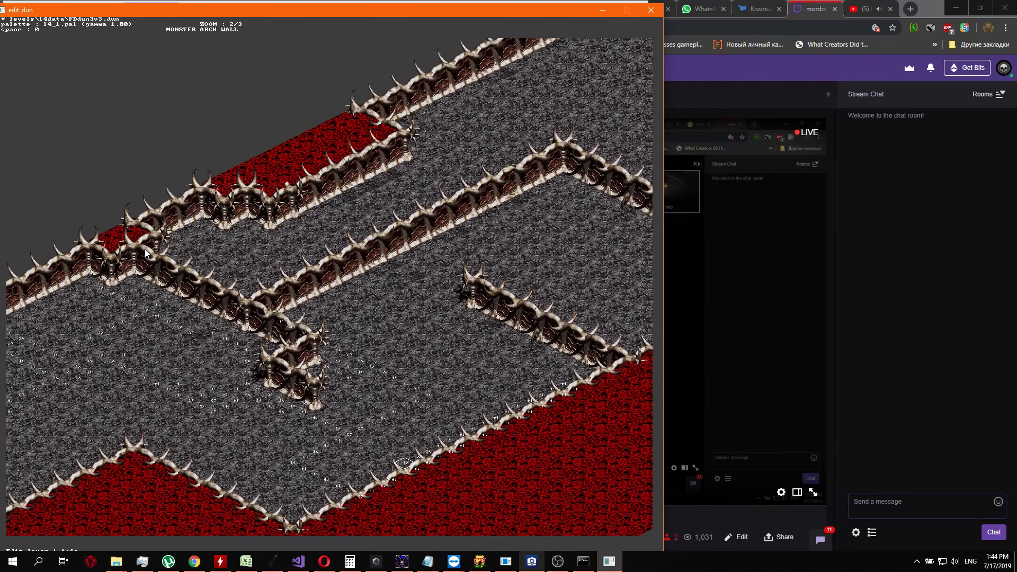
{"action": "key", "text": "Right"}
{"action": "key", "text": "Right"}
{"action": "key", "text": "Right"}
{"action": "key", "text": "Right"}
{"action": "key", "text": "Right"}
{"action": "key", "text": "Right"}
{"action": "key", "text": "Up"}
{"action": "key", "text": "Up"}
{"action": "key", "text": "Up"}
{"action": "key", "text": "Up"}
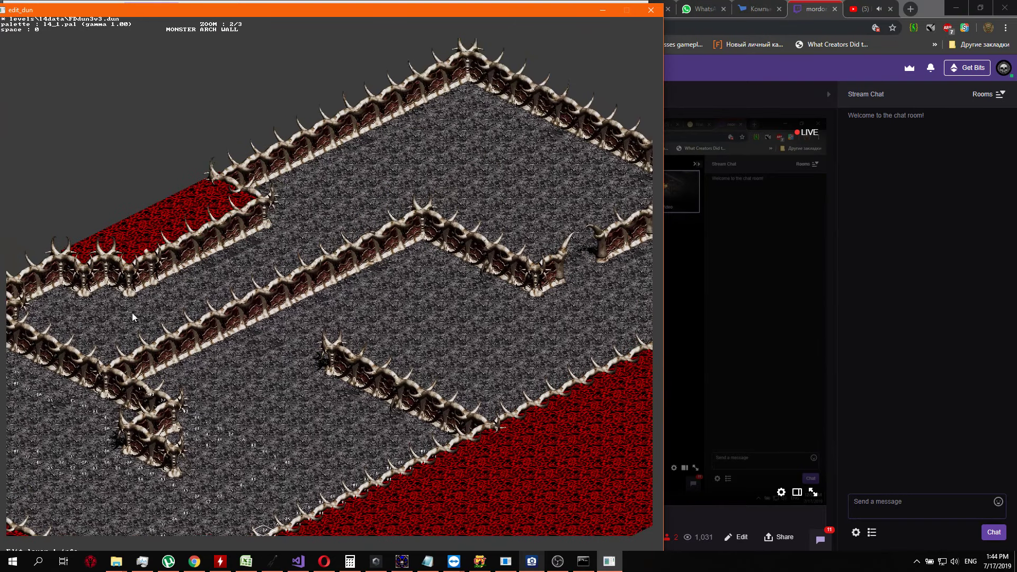
{"action": "key", "text": "Right"}
{"action": "key", "text": "Right"}
{"action": "key", "text": "Right"}
{"action": "key", "text": "Right"}
{"action": "key", "text": "Right"}
{"action": "key", "text": "Right"}
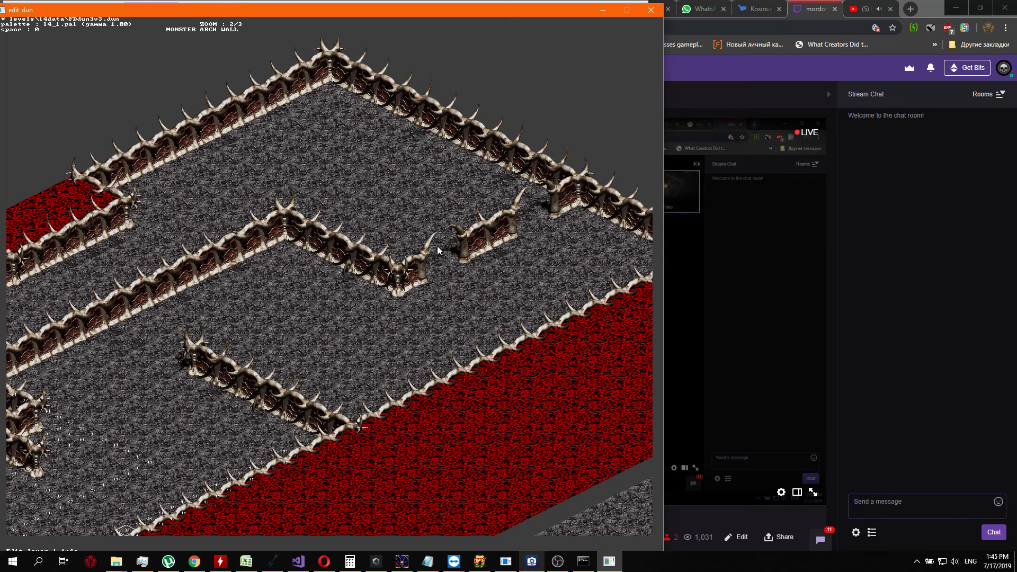
Inspect the open floor between the short diagonal wall, the broken arch walls and the lava border
{"action": "left_click_drag", "start_coordinate": [410, 337], "coordinate": [524, 234]}
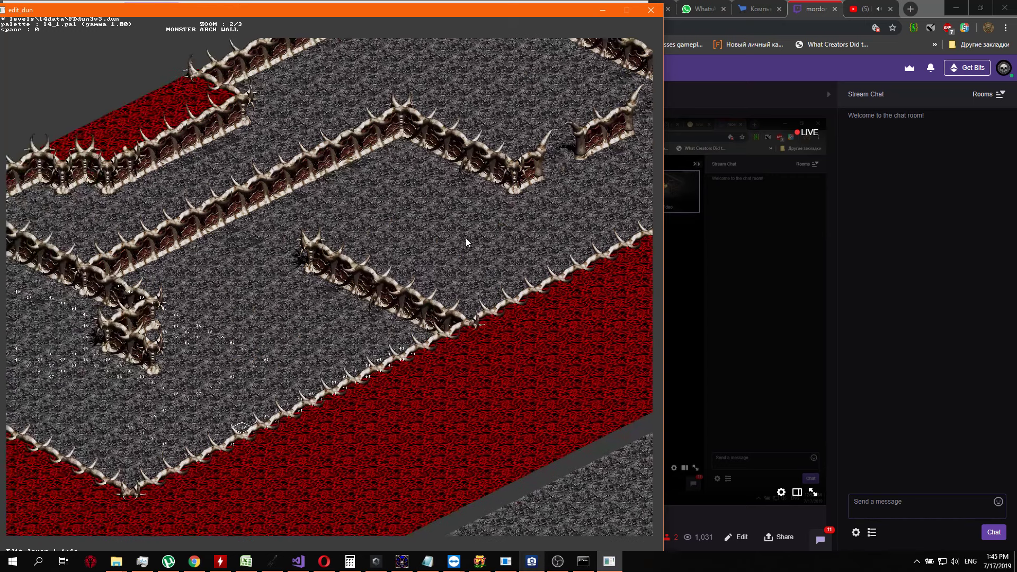
{"action": "left_click_drag", "start_coordinate": [402, 217], "coordinate": [520, 99]}
{"action": "left_click_drag", "start_coordinate": [370, 192], "coordinate": [443, 151]}
{"action": "mouse_move", "coordinate": [388, 222]}
{"action": "left_mouse_down"}
{"action": "mouse_move", "coordinate": [554, 223]}
{"action": "mouse_move", "coordinate": [568, 234]}
{"action": "mouse_move", "coordinate": [395, 231]}
{"action": "left_mouse_up"}
{"action": "left_click_drag", "start_coordinate": [526, 153], "coordinate": [433, 240]}
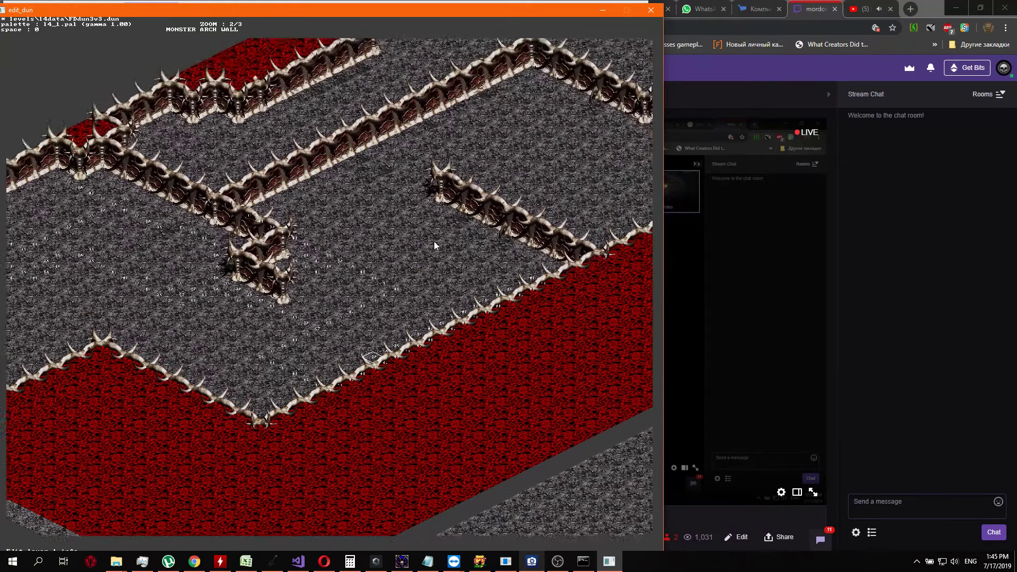
{"action": "left_click_drag", "start_coordinate": [455, 140], "coordinate": [351, 246]}
{"action": "left_click_drag", "start_coordinate": [579, 276], "coordinate": [430, 276]}
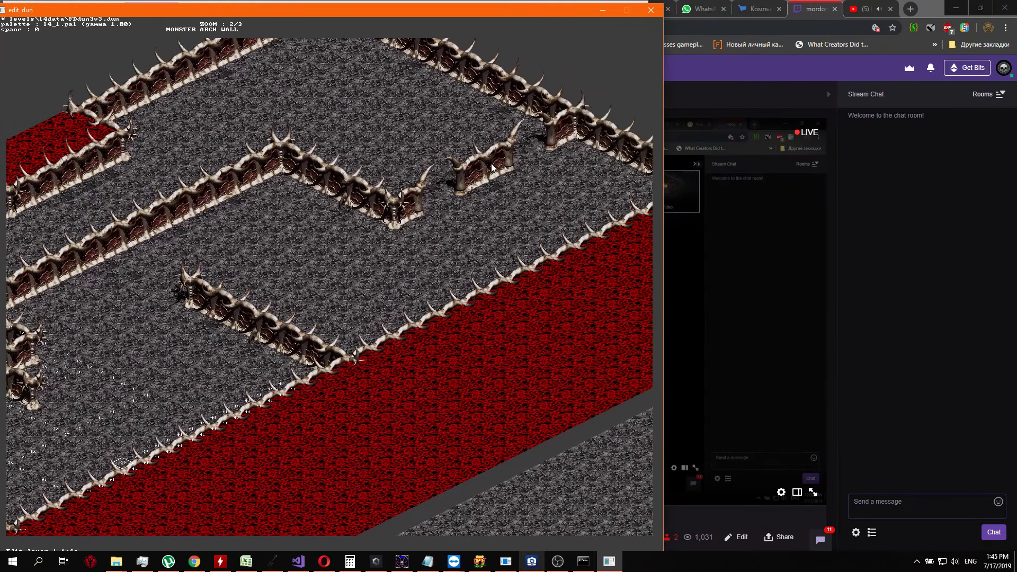
{"action": "left_click_drag", "start_coordinate": [378, 256], "coordinate": [429, 361]}
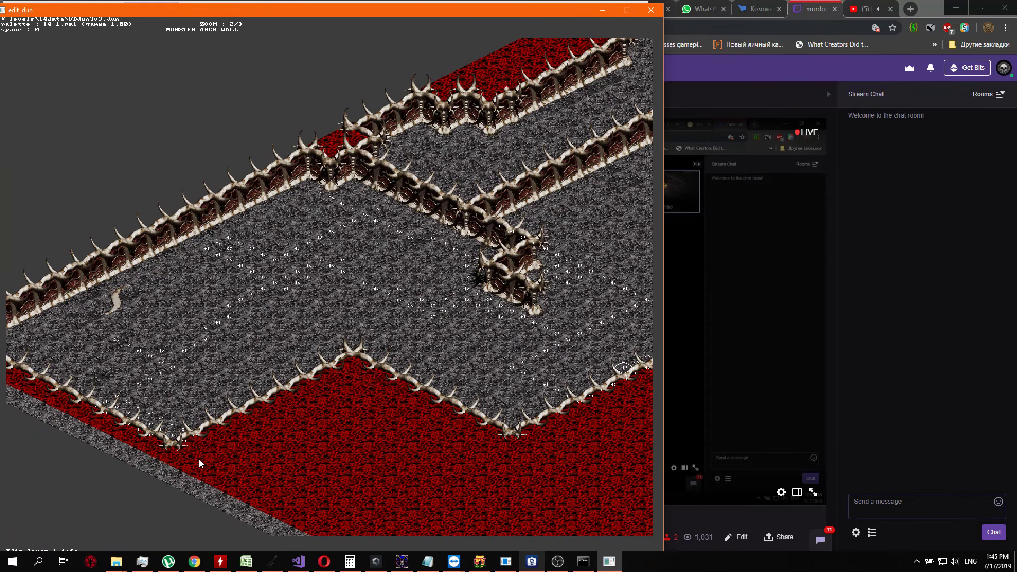
{"action": "left_click_drag", "start_coordinate": [607, 440], "coordinate": [490, 369]}
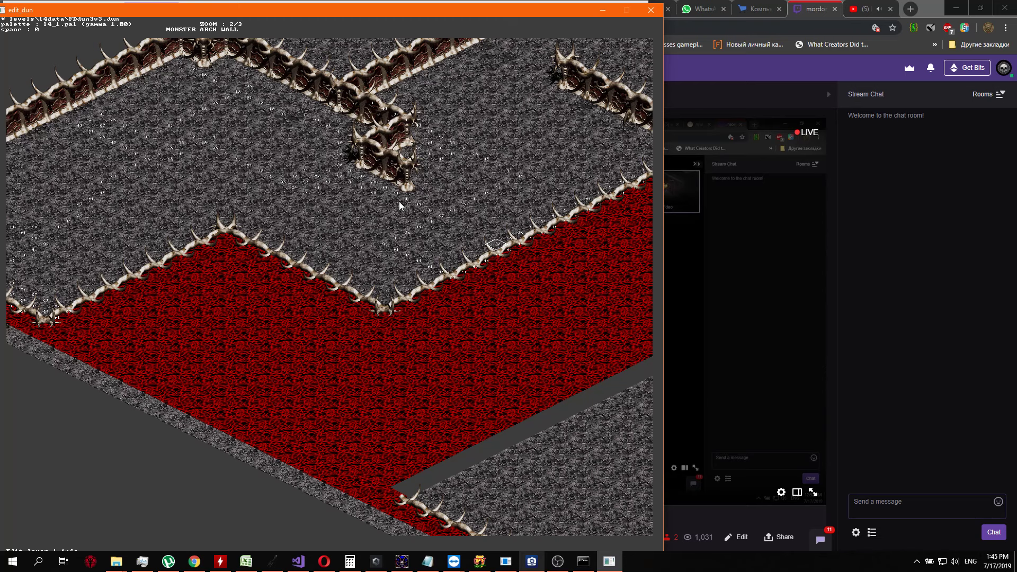
Compare the marker coverage near the lone horn on the floor with the unmarked rooms up to the level's upper corner
{"action": "key", "text": "Right"}
{"action": "key", "text": "Right"}
{"action": "key", "text": "Left"}
{"action": "key", "text": "Left"}
{"action": "key", "text": "Left"}
{"action": "key", "text": "Left"}
{"action": "key", "text": "Left"}
{"action": "key", "text": "Left"}
{"action": "key", "text": "Left"}
{"action": "key", "text": "Left"}
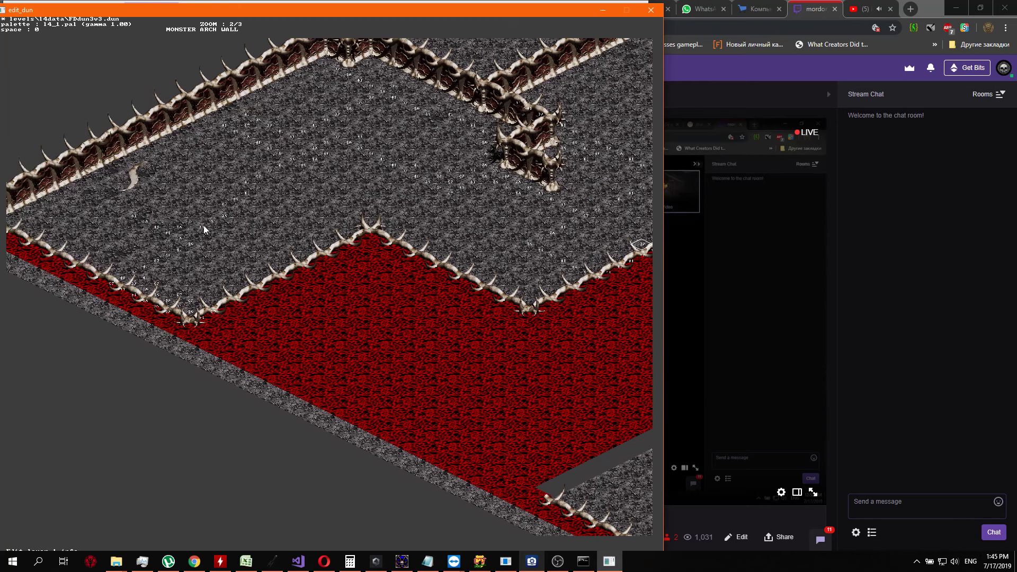
{"action": "key", "text": "Right"}
{"action": "key", "text": "Right"}
{"action": "key", "text": "Right"}
{"action": "key", "text": "Right"}
{"action": "key", "text": "Right"}
{"action": "key", "text": "Right"}
{"action": "key", "text": "Right"}
{"action": "key", "text": "Right"}
{"action": "key", "text": "Right"}
{"action": "key", "text": "Right"}
{"action": "key", "text": "Right"}
{"action": "key", "text": "Right"}
{"action": "key", "text": "Right"}
{"action": "key", "text": "Right"}
{"action": "key", "text": "Right"}
{"action": "key", "text": "Right"}
{"action": "key", "text": "Up"}
{"action": "key", "text": "Up"}
{"action": "key", "text": "Up"}
{"action": "key", "text": "Up"}
{"action": "key", "text": "Up"}
{"action": "key", "text": "Up"}
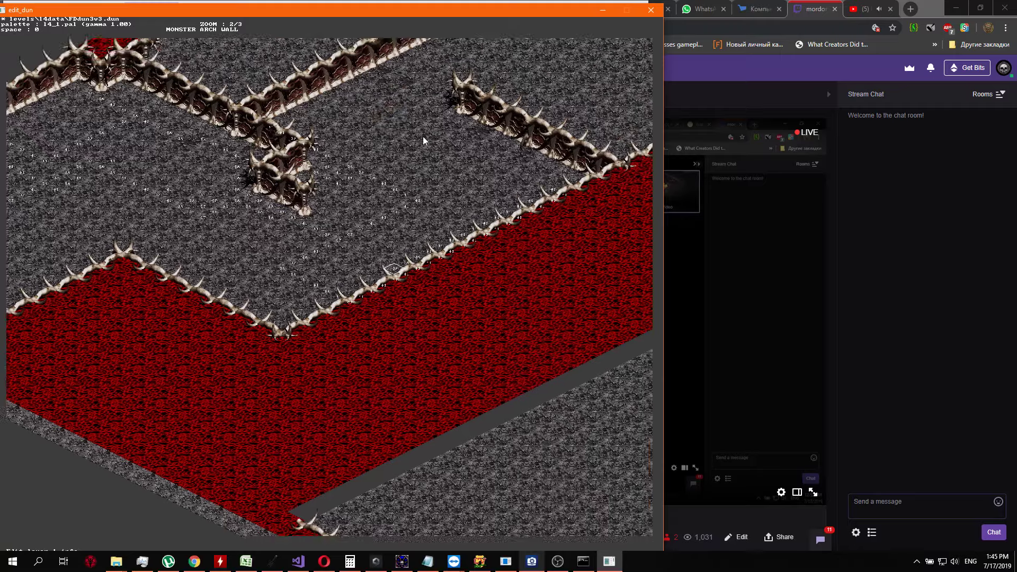
{"action": "key", "text": "Right"}
{"action": "key", "text": "Right"}
{"action": "key", "text": "Right"}
{"action": "key", "text": "Right"}
{"action": "key", "text": "Up"}
{"action": "key", "text": "Up"}
{"action": "key", "text": "Up"}
{"action": "key", "text": "Up"}
{"action": "key", "text": "Up"}
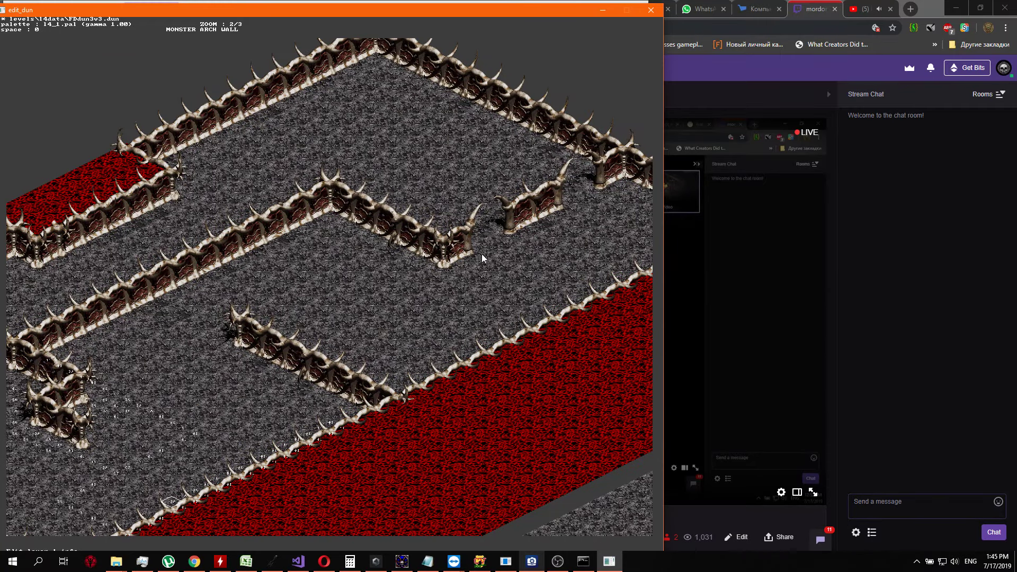
{"action": "key", "text": "Left"}
{"action": "key", "text": "Left"}
{"action": "key", "text": "Left"}
{"action": "key", "text": "Left"}
{"action": "key", "text": "Left"}
{"action": "key", "text": "Left"}
{"action": "key", "text": "Left"}
{"action": "key", "text": "Left"}
{"action": "key", "text": "Left"}
{"action": "key", "text": "Left"}
{"action": "key", "text": "Left"}
{"action": "key", "text": "Left"}
{"action": "key", "text": "Left"}
{"action": "key", "text": "Left"}
{"action": "key", "text": "Down"}
{"action": "key", "text": "Down"}
{"action": "key", "text": "Down"}
{"action": "key", "text": "Down"}
{"action": "key", "text": "Down"}
{"action": "key", "text": "Down"}
{"action": "key", "text": "Down"}
{"action": "key", "text": "Down"}
{"action": "key", "text": "Down"}
{"action": "key", "text": "Right"}
{"action": "key", "text": "Right"}
{"action": "key", "text": "Right"}
{"action": "key", "text": "Right"}
{"action": "key", "text": "Right"}
{"action": "key", "text": "Right"}
{"action": "key", "text": "Right"}
{"action": "key", "text": "Right"}
{"action": "key", "text": "Right"}
{"action": "key", "text": "Right"}
{"action": "key", "text": "Right"}
{"action": "key", "text": "Right"}
{"action": "key", "text": "Right"}
{"action": "key", "text": "Right"}
{"action": "key", "text": "Right"}
{"action": "key", "text": "Right"}
{"action": "key", "text": "Right"}
{"action": "key", "text": "Right"}
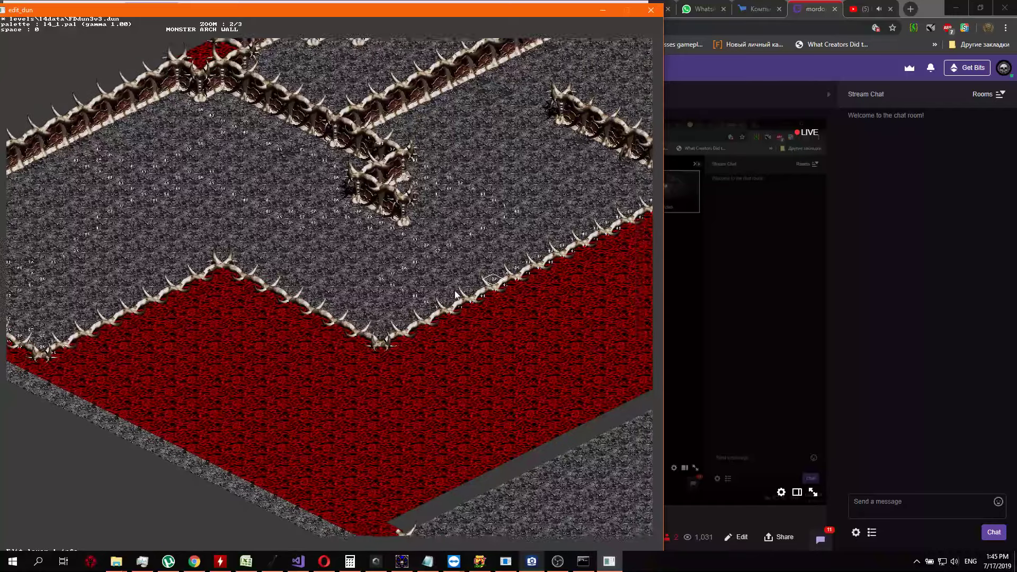
{"action": "key", "text": "Up"}
{"action": "key", "text": "Up"}
{"action": "key", "text": "Up"}
{"action": "key", "text": "Up"}
{"action": "key", "text": "Up"}
{"action": "key", "text": "Right"}
{"action": "key", "text": "Right"}
{"action": "key", "text": "Right"}
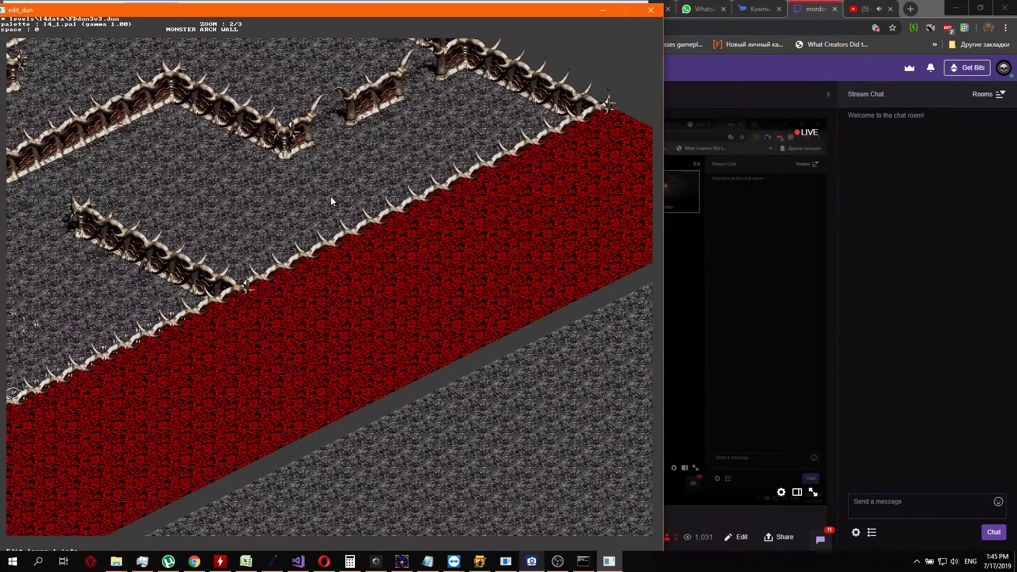
{"action": "key", "text": "Up"}
{"action": "key", "text": "Up"}
{"action": "key", "text": "Up"}
{"action": "key", "text": "Left"}
{"action": "key", "text": "Left"}
{"action": "key", "text": "Left"}
{"action": "key", "text": "Left"}
{"action": "key", "text": "Left"}
{"action": "key", "text": "Left"}
{"action": "key", "text": "Left"}
{"action": "key", "text": "Left"}
{"action": "key", "text": "Left"}
{"action": "key", "text": "Left"}
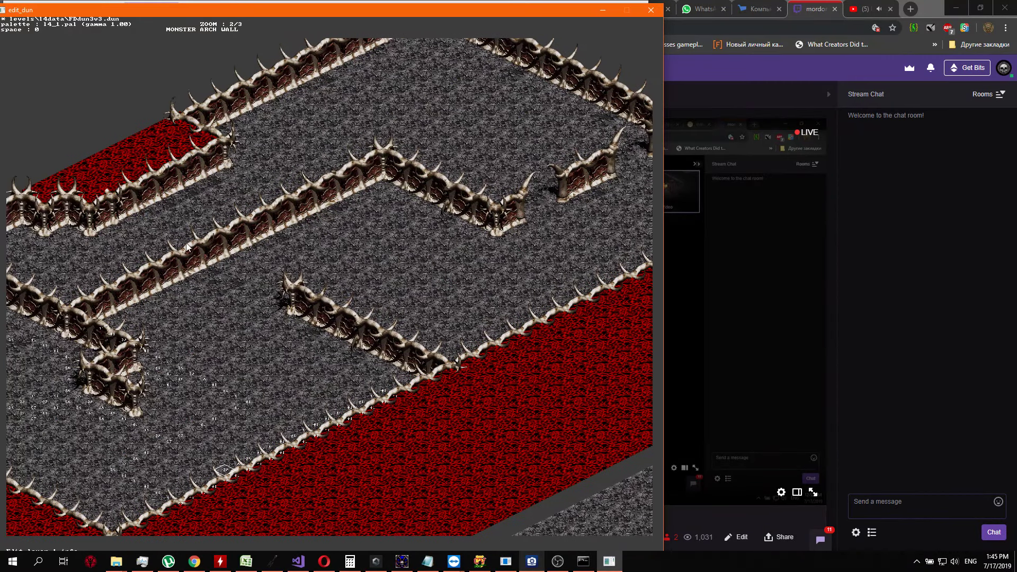
{"action": "key", "text": "Up"}
{"action": "key", "text": "Up"}
{"action": "key", "text": "Up"}
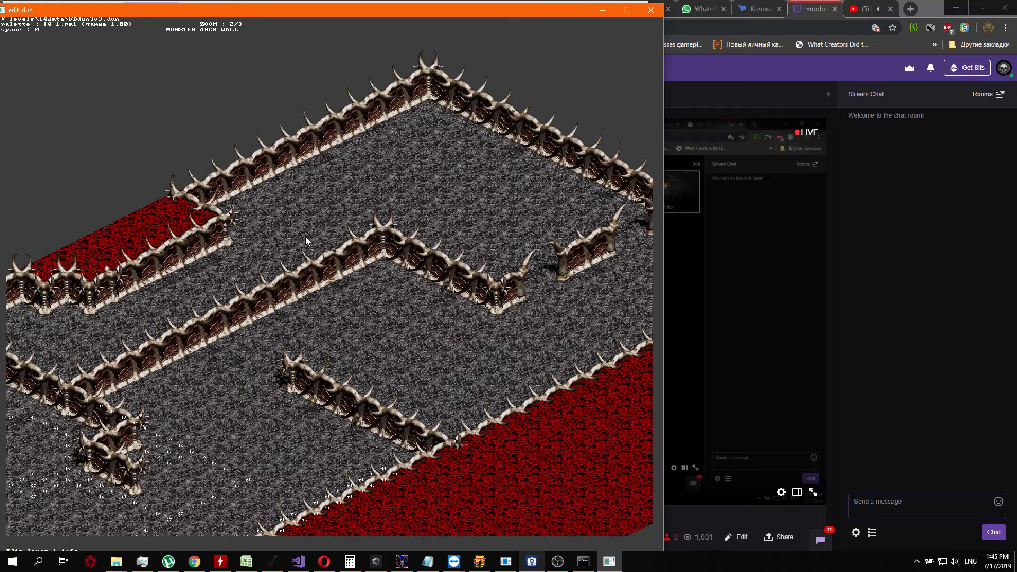
Examine where the layer 1 markers end around the hooked wall and along the adjoining lava border
{"action": "key", "text": "Left"}
{"action": "key", "text": "Left"}
{"action": "key", "text": "Left"}
{"action": "key", "text": "Left"}
{"action": "key", "text": "Down"}
{"action": "key", "text": "Down"}
{"action": "key", "text": "Down"}
{"action": "key", "text": "Down"}
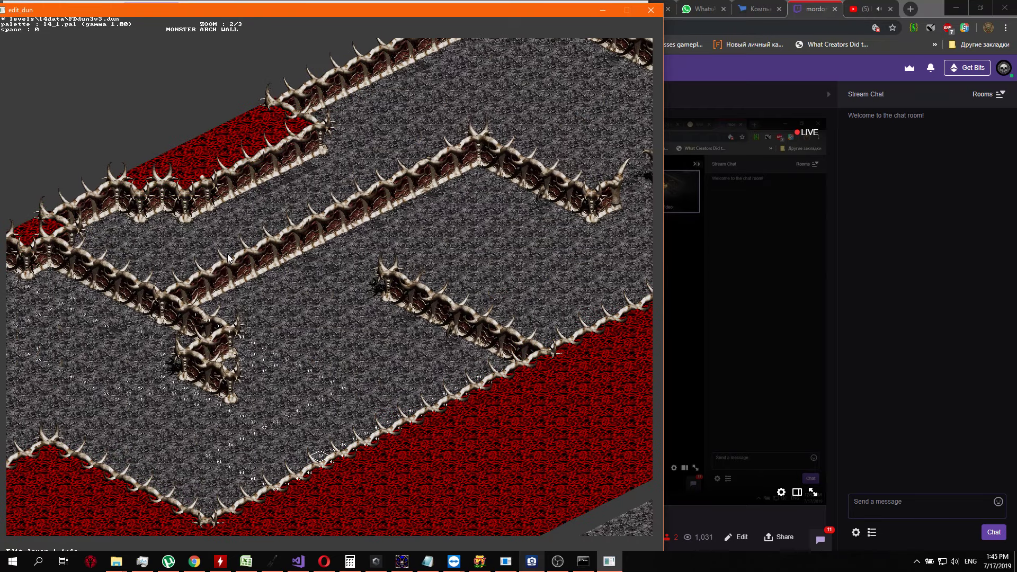
{"action": "key", "text": "Left"}
{"action": "key", "text": "Left"}
{"action": "key", "text": "Left"}
{"action": "key", "text": "Left"}
{"action": "key", "text": "Left"}
{"action": "key", "text": "Left"}
{"action": "key", "text": "Left"}
{"action": "key", "text": "Left"}
{"action": "key", "text": "Down"}
{"action": "key", "text": "Down"}
{"action": "key", "text": "Down"}
{"action": "key", "text": "Down"}
{"action": "key", "text": "Down"}
{"action": "key", "text": "Down"}
{"action": "key", "text": "Right"}
{"action": "key", "text": "Right"}
{"action": "key", "text": "Right"}
{"action": "key", "text": "Right"}
{"action": "key", "text": "Right"}
{"action": "key", "text": "Right"}
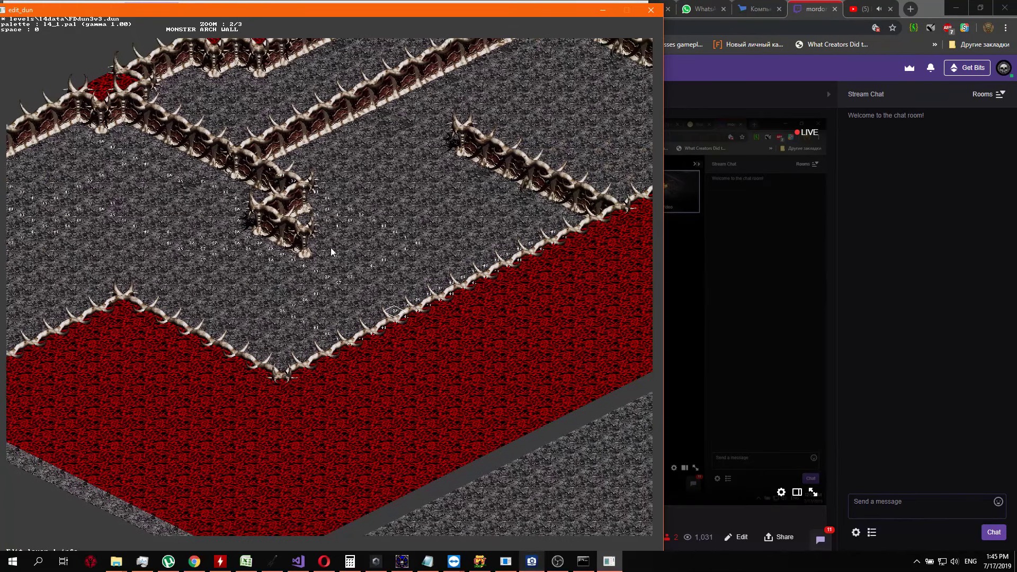
{"action": "key", "text": "Left"}
{"action": "key", "text": "Left"}
{"action": "key", "text": "Left"}
{"action": "key", "text": "Left"}
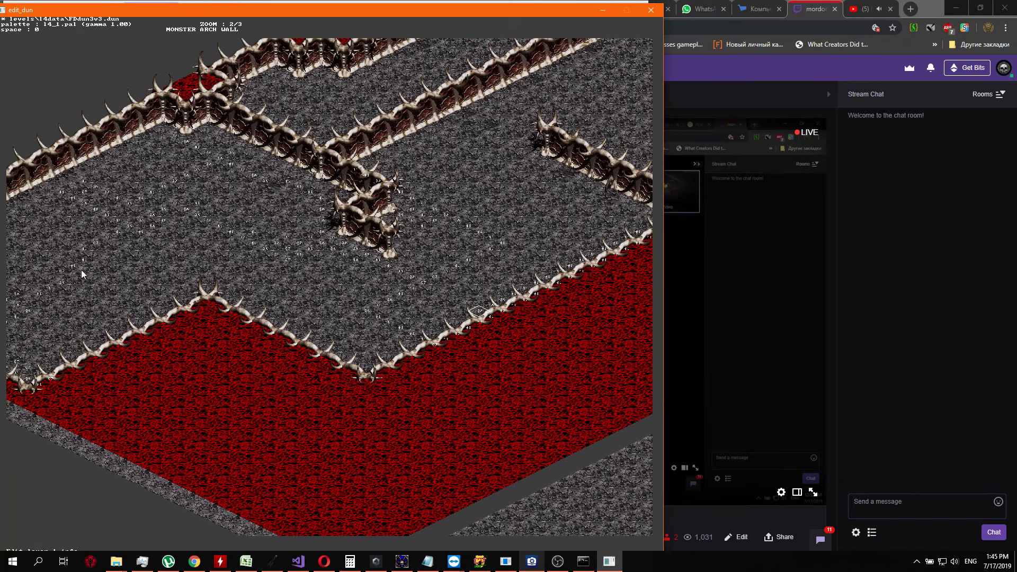
{"action": "key", "text": "Left"}
{"action": "key", "text": "Left"}
{"action": "key", "text": "Left"}
{"action": "key", "text": "Left"}
{"action": "key", "text": "Left"}
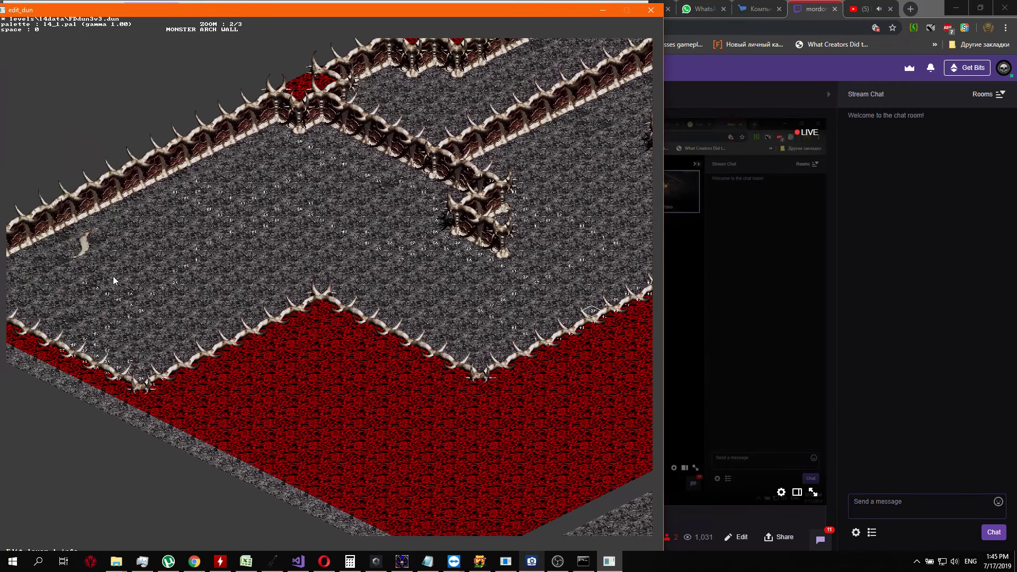
{"action": "key", "text": "Right"}
{"action": "key", "text": "Right"}
{"action": "key", "text": "Right"}
{"action": "key", "text": "Right"}
{"action": "key", "text": "Right"}
{"action": "key", "text": "Right"}
{"action": "key", "text": "Right"}
{"action": "key", "text": "Right"}
{"action": "key", "text": "Right"}
{"action": "key", "text": "Right"}
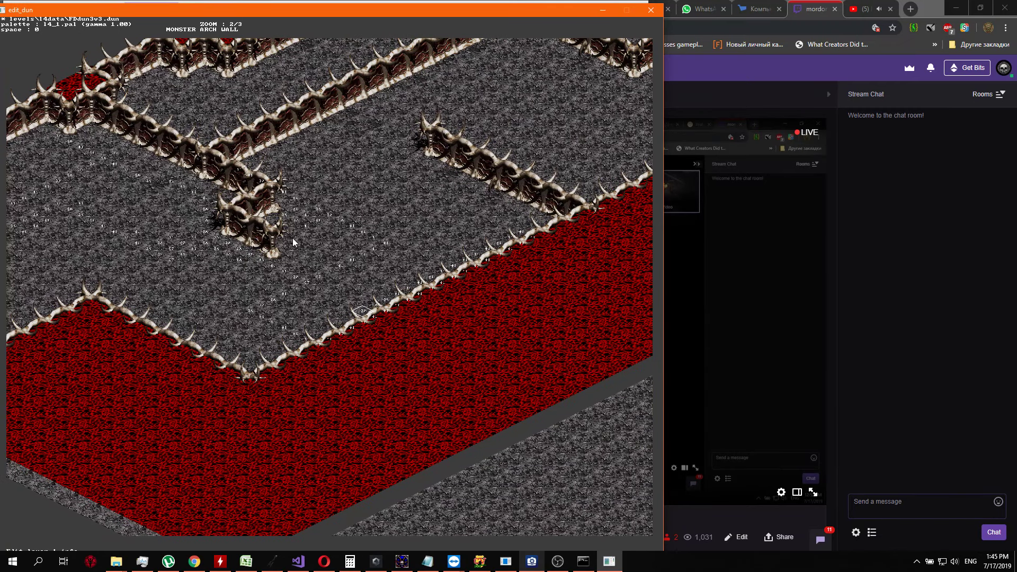
{"action": "key", "text": "Up"}
{"action": "key", "text": "Up"}
{"action": "key", "text": "Up"}
{"action": "key", "text": "Up"}
{"action": "key", "text": "Up"}
{"action": "key", "text": "Right"}
{"action": "key", "text": "Right"}
{"action": "key", "text": "Right"}
{"action": "key", "text": "Right"}
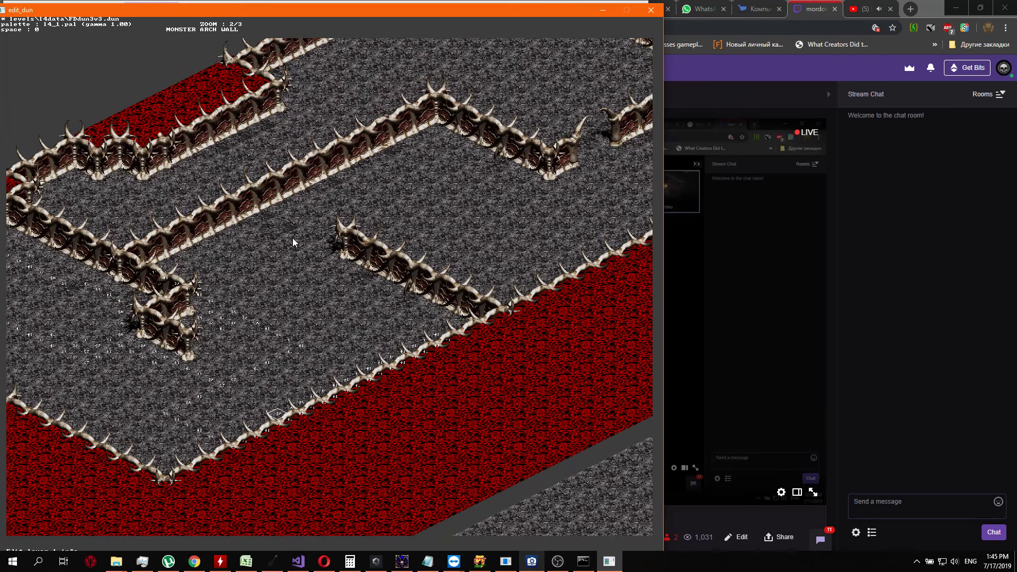
{"action": "key", "text": "Right"}
{"action": "key", "text": "Right"}
{"action": "key", "text": "Right"}
{"action": "key", "text": "Right"}
{"action": "key", "text": "Right"}
{"action": "key", "text": "Right"}
{"action": "key", "text": "Right"}
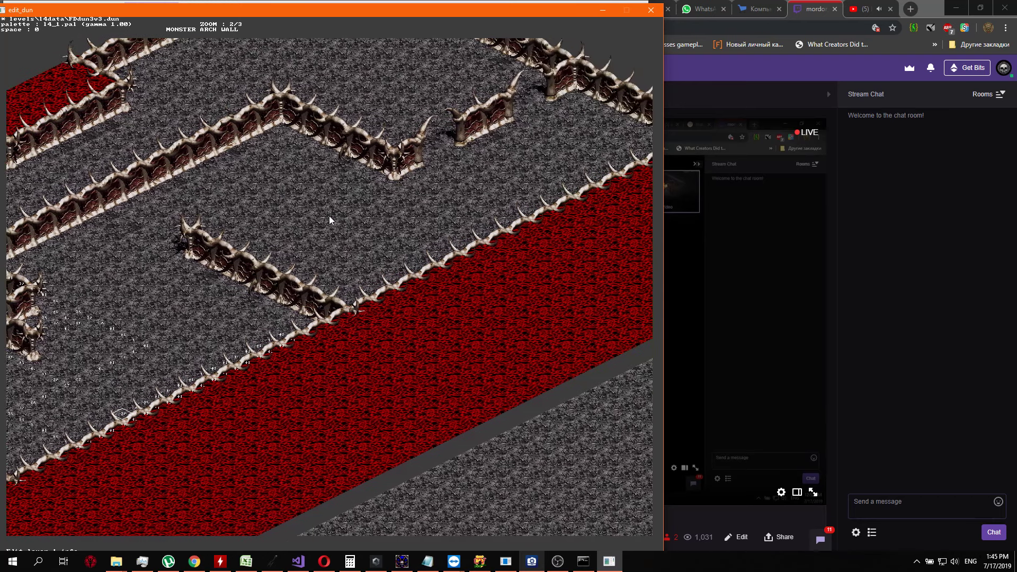
{"action": "key", "text": "Down"}
{"action": "key", "text": "Down"}
{"action": "key", "text": "Down"}
{"action": "key", "text": "Down"}
{"action": "key", "text": "Down"}
{"action": "key", "text": "Down"}
{"action": "key", "text": "Down"}
{"action": "key", "text": "Down"}
{"action": "key", "text": "Down"}
{"action": "key", "text": "Down"}
{"action": "key", "text": "Left"}
{"action": "key", "text": "Left"}
{"action": "key", "text": "Left"}
{"action": "key", "text": "Left"}
{"action": "key", "text": "Left"}
{"action": "key", "text": "Left"}
{"action": "key", "text": "Left"}
{"action": "key", "text": "Left"}
{"action": "key", "text": "Left"}
{"action": "key", "text": "Left"}
{"action": "key", "text": "Left"}
{"action": "key", "text": "Left"}
{"action": "key", "text": "Left"}
{"action": "key", "text": "Left"}
{"action": "key", "text": "Left"}
{"action": "key", "text": "Left"}
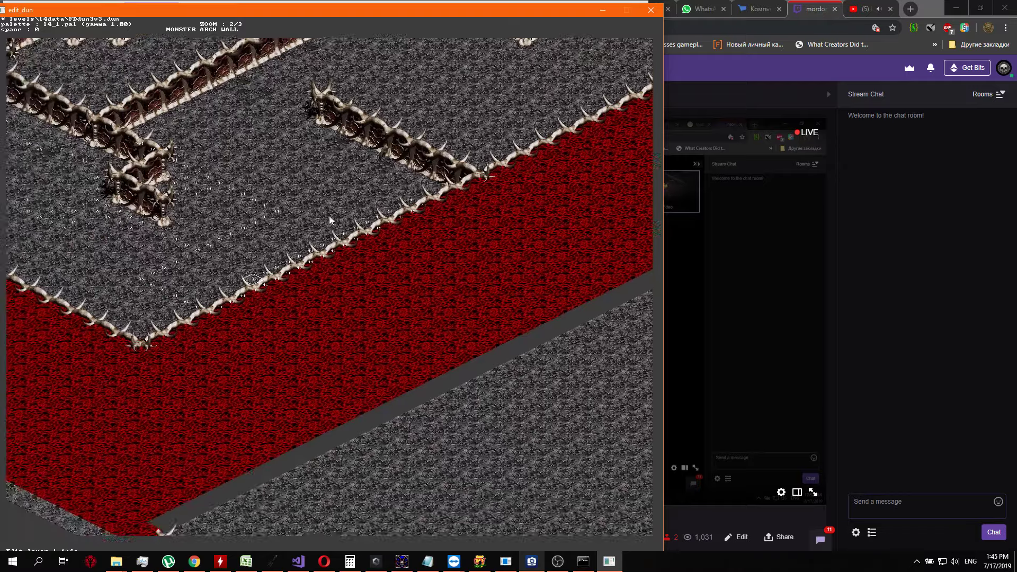
{"action": "key", "text": "Up"}
{"action": "key", "text": "Up"}
{"action": "key", "text": "Up"}
{"action": "key", "text": "Up"}
{"action": "key", "text": "Up"}
{"action": "key", "text": "Up"}
{"action": "key", "text": "Up"}
{"action": "key", "text": "Up"}
{"action": "key", "text": "Up"}
{"action": "key", "text": "Up"}
{"action": "key", "text": "Right"}
{"action": "key", "text": "Right"}
{"action": "key", "text": "Right"}
{"action": "key", "text": "Right"}
{"action": "key", "text": "Right"}
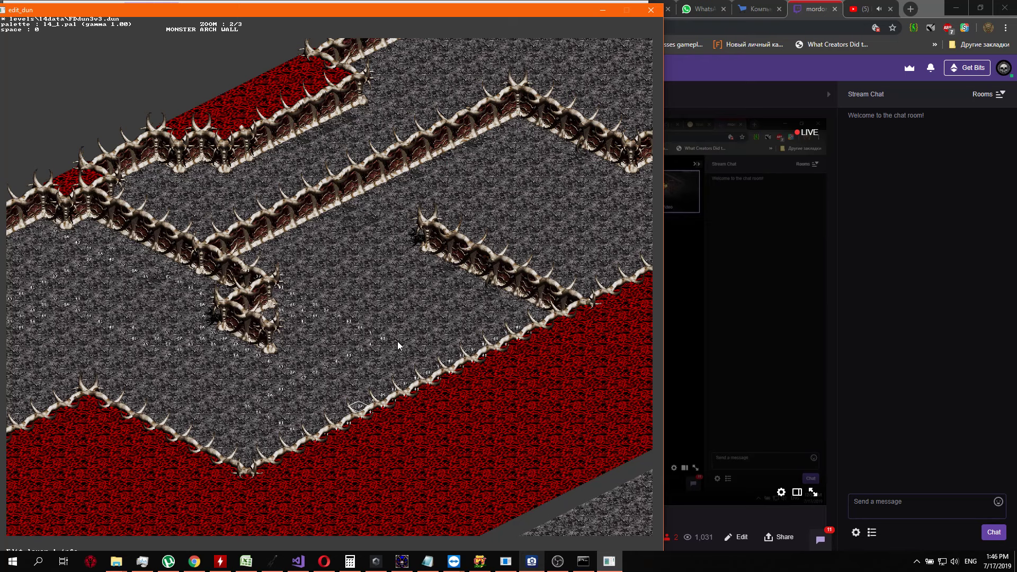
Check the whole lava border out to its far end and back to the marked floor by the lone horn
{"action": "key", "text": "Down"}
{"action": "key", "text": "Down"}
{"action": "key", "text": "Down"}
{"action": "key", "text": "Down"}
{"action": "key", "text": "Down"}
{"action": "key", "text": "Down"}
{"action": "key", "text": "Left"}
{"action": "key", "text": "Left"}
{"action": "key", "text": "Left"}
{"action": "key", "text": "Right"}
{"action": "key", "text": "Right"}
{"action": "key", "text": "Right"}
{"action": "key", "text": "Right"}
{"action": "key", "text": "Right"}
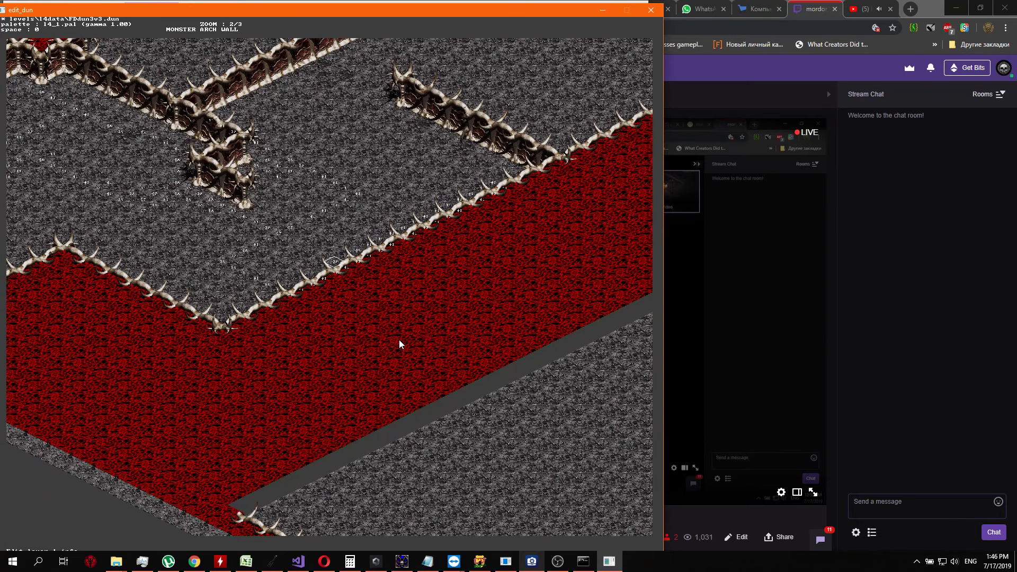
{"action": "key", "text": "Left"}
{"action": "key", "text": "Left"}
{"action": "key", "text": "Left"}
{"action": "key", "text": "Left"}
{"action": "key", "text": "Left"}
{"action": "key", "text": "Left"}
{"action": "key", "text": "Left"}
{"action": "key", "text": "Left"}
{"action": "key", "text": "Left"}
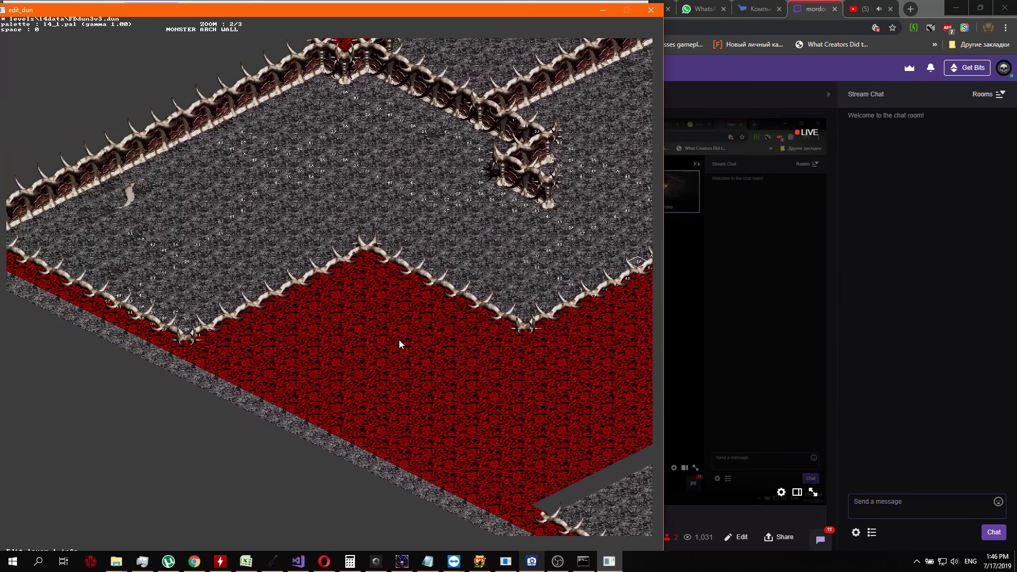
{"action": "key", "text": "Right"}
{"action": "key", "text": "Right"}
{"action": "key", "text": "Right"}
{"action": "key", "text": "Right"}
{"action": "key", "text": "Right"}
{"action": "key", "text": "Right"}
{"action": "key", "text": "Right"}
{"action": "key", "text": "Right"}
{"action": "key", "text": "Right"}
{"action": "key", "text": "Right"}
{"action": "key", "text": "Right"}
{"action": "key", "text": "Right"}
{"action": "key", "text": "Right"}
{"action": "key", "text": "Right"}
{"action": "key", "text": "Right"}
{"action": "key", "text": "Right"}
{"action": "key", "text": "Up"}
{"action": "key", "text": "Up"}
{"action": "key", "text": "Up"}
{"action": "key", "text": "Up"}
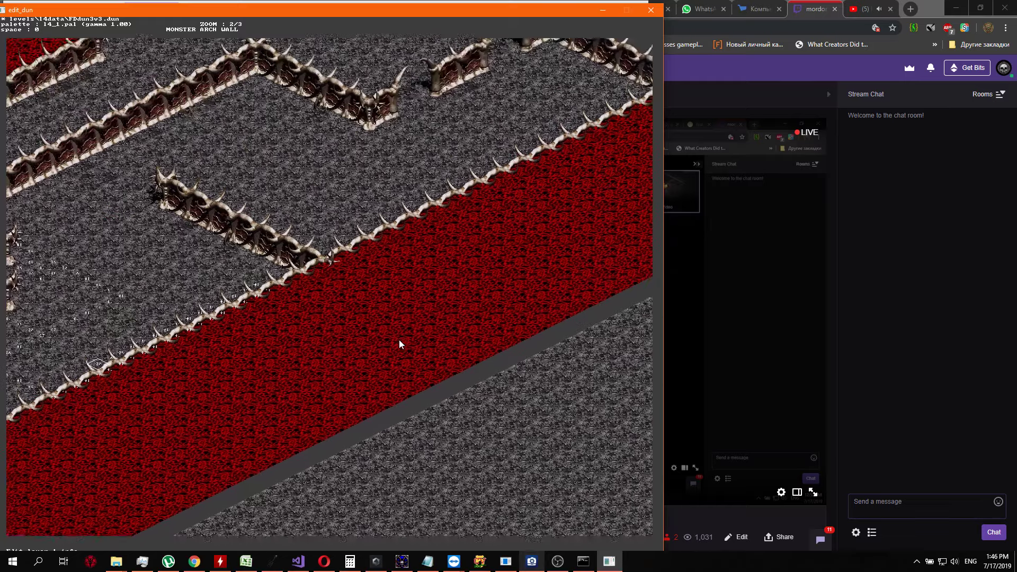
{"action": "key", "text": "Up"}
{"action": "key", "text": "Up"}
{"action": "key", "text": "Up"}
{"action": "key", "text": "Up"}
{"action": "key", "text": "Up"}
{"action": "key", "text": "Up"}
{"action": "key", "text": "Up"}
{"action": "key", "text": "Up"}
{"action": "key", "text": "Up"}
{"action": "key", "text": "Up"}
{"action": "key", "text": "Up"}
{"action": "key", "text": "Up"}
{"action": "key", "text": "Right"}
{"action": "key", "text": "Right"}
{"action": "key", "text": "Right"}
{"action": "key", "text": "Right"}
{"action": "key", "text": "Right"}
{"action": "key", "text": "Right"}
{"action": "key", "text": "Right"}
{"action": "key", "text": "Right"}
{"action": "key", "text": "Right"}
{"action": "key", "text": "Right"}
{"action": "key", "text": "Down"}
{"action": "key", "text": "Down"}
{"action": "key", "text": "Down"}
{"action": "key", "text": "Down"}
{"action": "key", "text": "Down"}
{"action": "key", "text": "Down"}
{"action": "key", "text": "Down"}
{"action": "key", "text": "Down"}
{"action": "key", "text": "Down"}
{"action": "key", "text": "Down"}
{"action": "key", "text": "Down"}
{"action": "key", "text": "Down"}
{"action": "key", "text": "Left"}
{"action": "key", "text": "Left"}
{"action": "key", "text": "Left"}
{"action": "key", "text": "Left"}
{"action": "key", "text": "Left"}
{"action": "key", "text": "Left"}
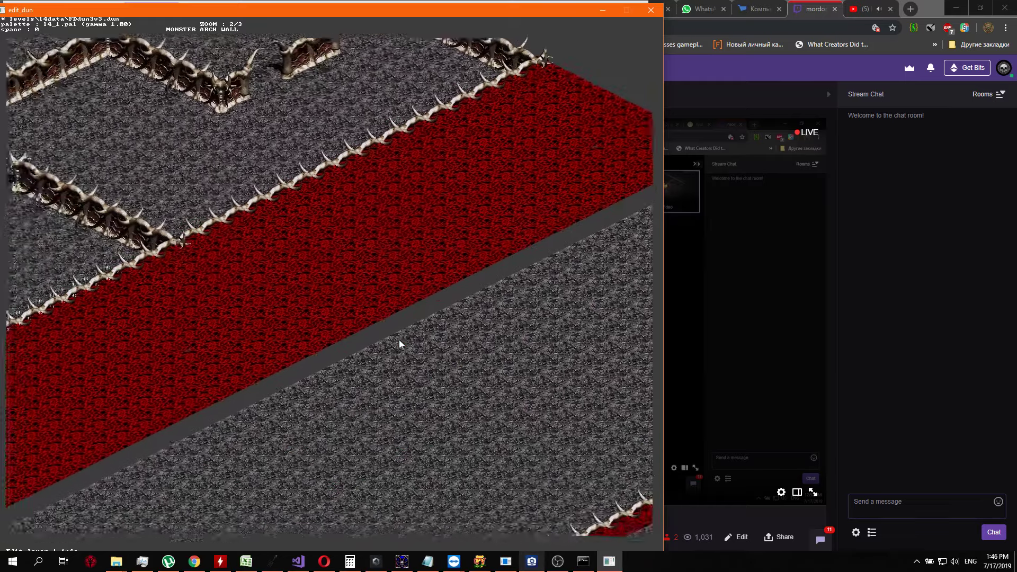
{"action": "key", "text": "Left"}
{"action": "key", "text": "Left"}
{"action": "key", "text": "Left"}
{"action": "key", "text": "Left"}
{"action": "key", "text": "Left"}
{"action": "key", "text": "Left"}
{"action": "key", "text": "Left"}
{"action": "key", "text": "Left"}
{"action": "key", "text": "Left"}
{"action": "key", "text": "Left"}
{"action": "key", "text": "Left"}
{"action": "key", "text": "Left"}
{"action": "key", "text": "Left"}
{"action": "key", "text": "Left"}
{"action": "key", "text": "Left"}
{"action": "key", "text": "Left"}
{"action": "key", "text": "Left"}
{"action": "key", "text": "Left"}
{"action": "key", "text": "Left"}
{"action": "key", "text": "Left"}
{"action": "key", "text": "Down"}
{"action": "key", "text": "Down"}
{"action": "key", "text": "Down"}
{"action": "key", "text": "Down"}
{"action": "key", "text": "Down"}
{"action": "key", "text": "Down"}
{"action": "key", "text": "Down"}
{"action": "key", "text": "Down"}
{"action": "key", "text": "Down"}
{"action": "key", "text": "Down"}
{"action": "key", "text": "Up"}
{"action": "key", "text": "Up"}
{"action": "key", "text": "Up"}
{"action": "key", "text": "Up"}
{"action": "key", "text": "Up"}
{"action": "key", "text": "Up"}
{"action": "key", "text": "Up"}
{"action": "key", "text": "Up"}
{"action": "key", "text": "Up"}
{"action": "key", "text": "Up"}
{"action": "key", "text": "Up"}
{"action": "key", "text": "Up"}
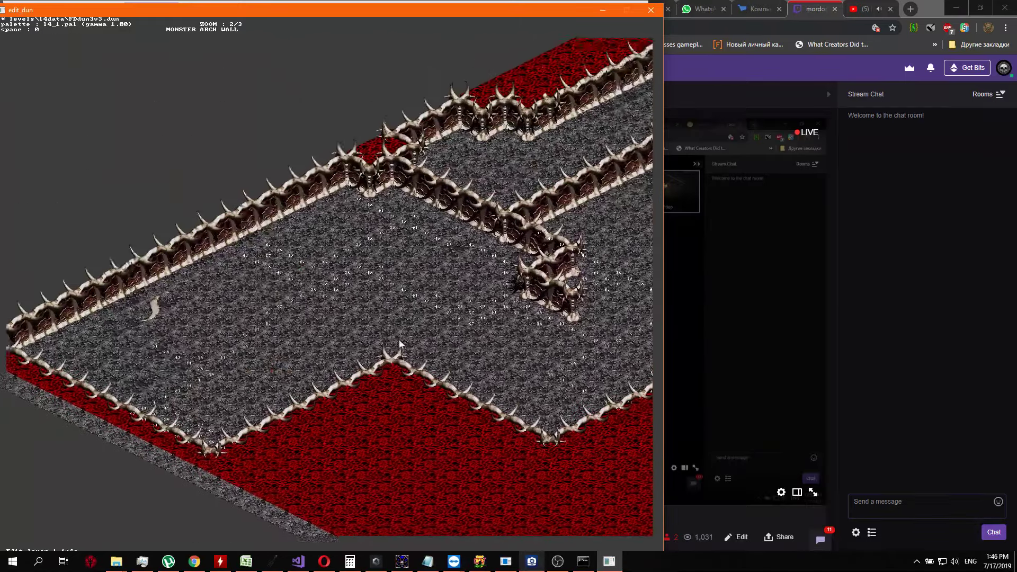
Review the layer 1 markers on the floor between the lone horn and the zigzag lava border
{"action": "key", "text": "Up"}
{"action": "key", "text": "Up"}
{"action": "key", "text": "Up"}
{"action": "key", "text": "Up"}
{"action": "key", "text": "Up"}
{"action": "key", "text": "Right"}
{"action": "key", "text": "Right"}
{"action": "key", "text": "Right"}
{"action": "key", "text": "Right"}
{"action": "key", "text": "Right"}
{"action": "key", "text": "Right"}
{"action": "key", "text": "Right"}
{"action": "key", "text": "Right"}
{"action": "key", "text": "Right"}
{"action": "key", "text": "Right"}
{"action": "key", "text": "Right"}
{"action": "key", "text": "Right"}
{"action": "key", "text": "Right"}
{"action": "key", "text": "Right"}
{"action": "key", "text": "Right"}
{"action": "key", "text": "Right"}
{"action": "key", "text": "Left"}
{"action": "key", "text": "Left"}
{"action": "key", "text": "Left"}
{"action": "key", "text": "Left"}
{"action": "key", "text": "Left"}
{"action": "key", "text": "Left"}
{"action": "key", "text": "Left"}
{"action": "key", "text": "Left"}
{"action": "key", "text": "Left"}
{"action": "key", "text": "Left"}
{"action": "key", "text": "Left"}
{"action": "key", "text": "Left"}
{"action": "key", "text": "Left"}
{"action": "key", "text": "Left"}
{"action": "key", "text": "Down"}
{"action": "key", "text": "Down"}
{"action": "key", "text": "Down"}
{"action": "key", "text": "Down"}
{"action": "key", "text": "Down"}
{"action": "key", "text": "Down"}
{"action": "key", "text": "Down"}
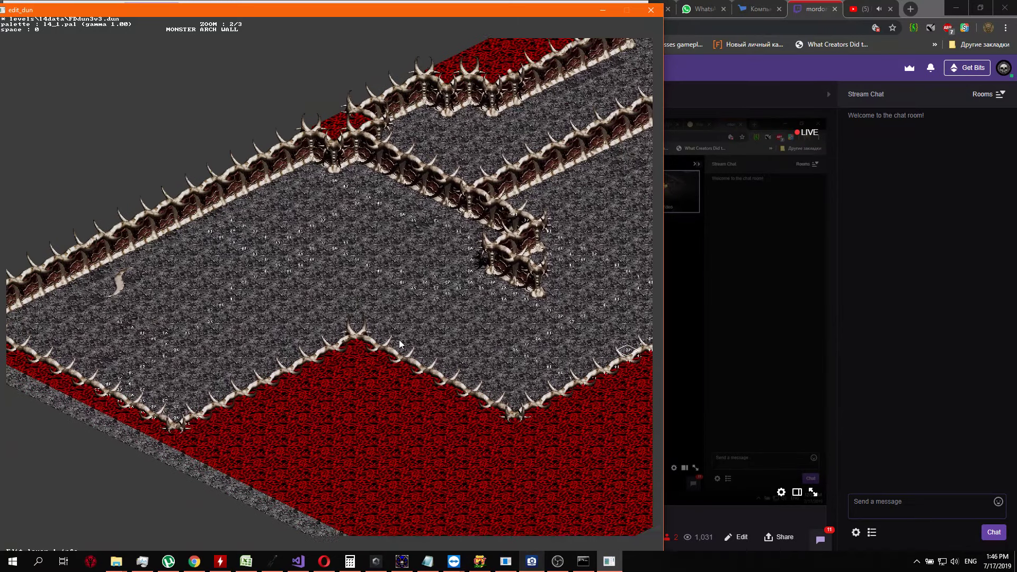
{"action": "key", "text": "Down"}
{"action": "key", "text": "Down"}
{"action": "key", "text": "Down"}
{"action": "key", "text": "Down"}
{"action": "key", "text": "Down"}
{"action": "key", "text": "Left"}
{"action": "key", "text": "Left"}
{"action": "key", "text": "Left"}
{"action": "key", "text": "Left"}
{"action": "key", "text": "Left"}
{"action": "key", "text": "Left"}
{"action": "key", "text": "Left"}
{"action": "key", "text": "Left"}
{"action": "key", "text": "Right"}
{"action": "key", "text": "Right"}
{"action": "key", "text": "Right"}
{"action": "key", "text": "Right"}
{"action": "key", "text": "Right"}
{"action": "key", "text": "Right"}
{"action": "key", "text": "Right"}
{"action": "key", "text": "Right"}
{"action": "key", "text": "Right"}
{"action": "key", "text": "Right"}
{"action": "key", "text": "Right"}
{"action": "key", "text": "Right"}
{"action": "key", "text": "Left"}
{"action": "key", "text": "Left"}
{"action": "key", "text": "Left"}
{"action": "key", "text": "Left"}
{"action": "key", "text": "Left"}
{"action": "key", "text": "Left"}
{"action": "key", "text": "Left"}
{"action": "key", "text": "Left"}
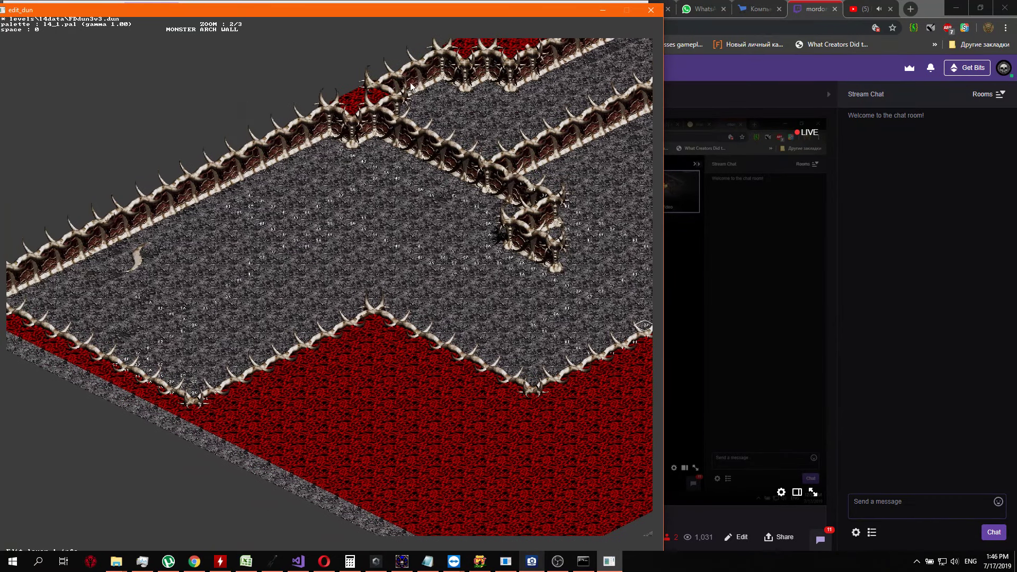
Examine the marker coverage around the hooked wall and the floor reaching toward the short diagonal wall
{"action": "key", "text": "Down"}
{"action": "key", "text": "Down"}
{"action": "key", "text": "Down"}
{"action": "key", "text": "Down"}
{"action": "key", "text": "Down"}
{"action": "key", "text": "Down"}
{"action": "key", "text": "Right"}
{"action": "key", "text": "Right"}
{"action": "key", "text": "Right"}
{"action": "key", "text": "Right"}
{"action": "key", "text": "Right"}
{"action": "key", "text": "Right"}
{"action": "key", "text": "Right"}
{"action": "key", "text": "Right"}
{"action": "key", "text": "Right"}
{"action": "key", "text": "Right"}
{"action": "key", "text": "Right"}
{"action": "key", "text": "Right"}
{"action": "key", "text": "Up"}
{"action": "key", "text": "Up"}
{"action": "key", "text": "Up"}
{"action": "key", "text": "Up"}
{"action": "key", "text": "Up"}
{"action": "key", "text": "Up"}
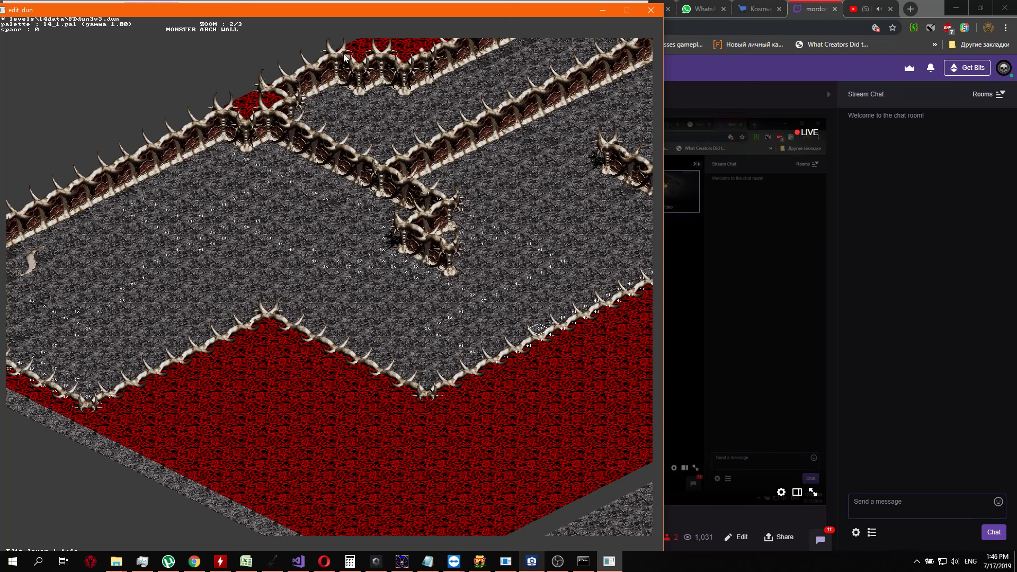
{"action": "key", "text": "Right"}
{"action": "key", "text": "Right"}
{"action": "key", "text": "Right"}
{"action": "key", "text": "Up"}
{"action": "key", "text": "Up"}
{"action": "key", "text": "Up"}
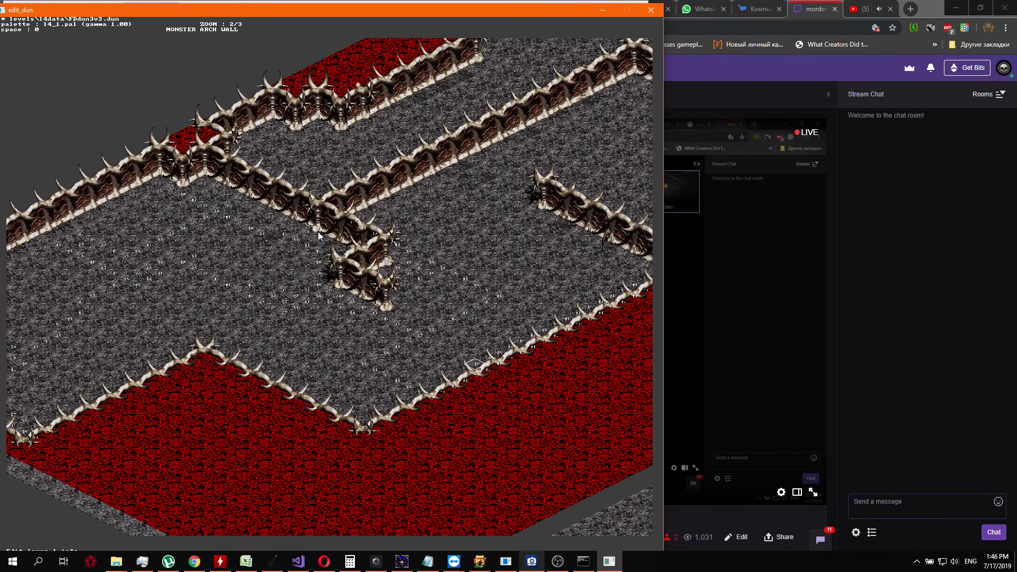
{"action": "key", "text": "Right"}
{"action": "key", "text": "Right"}
{"action": "key", "text": "Right"}
{"action": "key", "text": "Right"}
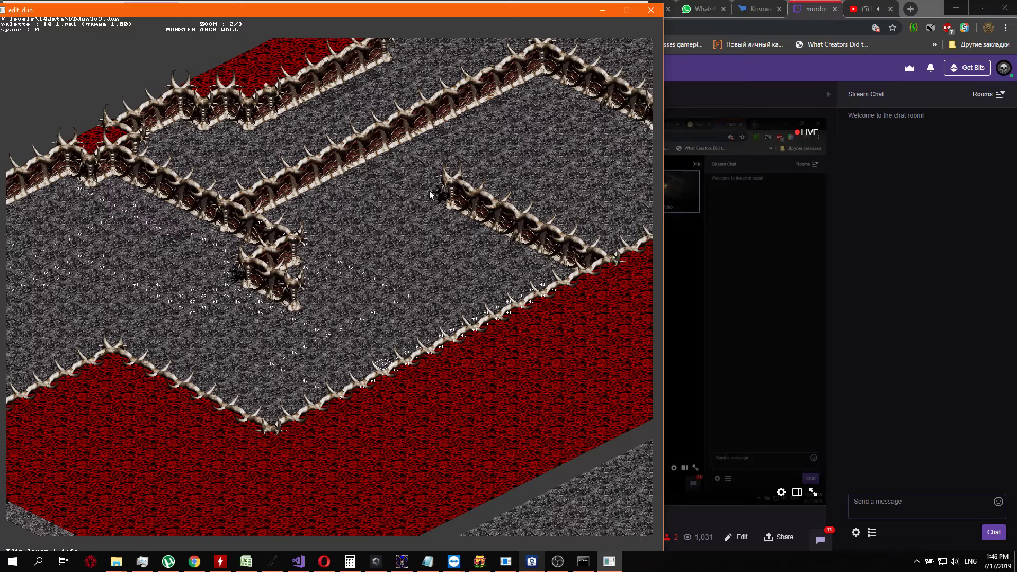
Check the rooms and lava border beyond the short diagonal wall, returning to the marked floor by the hooked wall
{"action": "key", "text": "Right"}
{"action": "key", "text": "Right"}
{"action": "key", "text": "Right"}
{"action": "key", "text": "Right"}
{"action": "key", "text": "Right"}
{"action": "key", "text": "Right"}
{"action": "key", "text": "Right"}
{"action": "key", "text": "Right"}
{"action": "key", "text": "Right"}
{"action": "key", "text": "Right"}
{"action": "key", "text": "Up"}
{"action": "key", "text": "Up"}
{"action": "key", "text": "Up"}
{"action": "key", "text": "Up"}
{"action": "key", "text": "Up"}
{"action": "key", "text": "Up"}
{"action": "key", "text": "Up"}
{"action": "key", "text": "Up"}
{"action": "right_click_drag", "start_coordinate": [374, 431], "coordinate": [422, 419]}
{"action": "key", "text": "Right"}
{"action": "key", "text": "Right"}
{"action": "key", "text": "Right"}
{"action": "key", "text": "Right"}
{"action": "key", "text": "Right"}
{"action": "key", "text": "Right"}
{"action": "key", "text": "Right"}
{"action": "key", "text": "Right"}
{"action": "key", "text": "Right"}
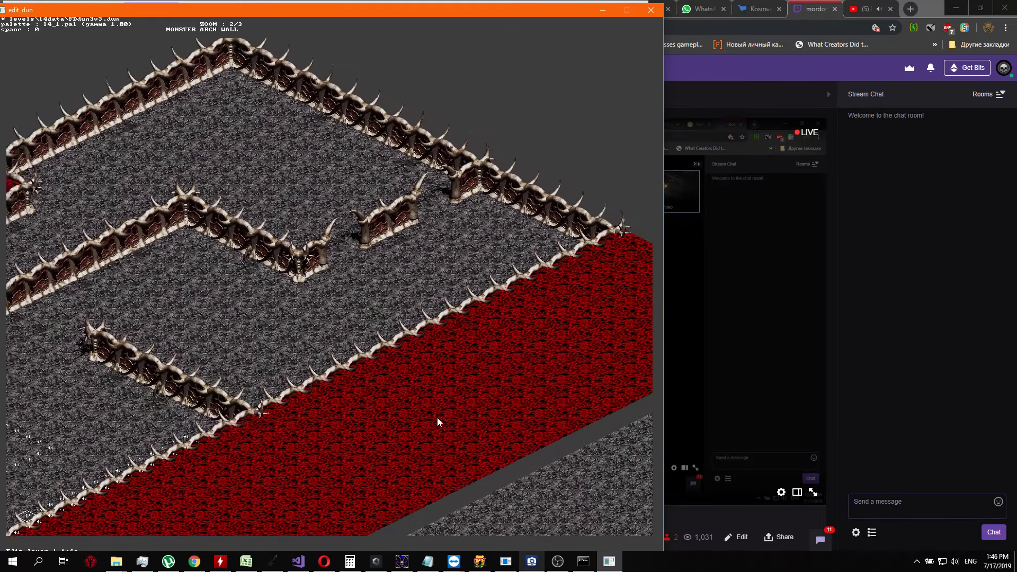
{"action": "key", "text": "Left"}
{"action": "key", "text": "Left"}
{"action": "key", "text": "Left"}
{"action": "key", "text": "Left"}
{"action": "key", "text": "Left"}
{"action": "key", "text": "Left"}
{"action": "key", "text": "Left"}
{"action": "key", "text": "Left"}
{"action": "key", "text": "Left"}
{"action": "key", "text": "Left"}
{"action": "key", "text": "Left"}
{"action": "key", "text": "Left"}
{"action": "key", "text": "Left"}
{"action": "key", "text": "Left"}
{"action": "key", "text": "Left"}
{"action": "key", "text": "Down"}
{"action": "key", "text": "Down"}
{"action": "key", "text": "Down"}
{"action": "key", "text": "Down"}
{"action": "key", "text": "Down"}
{"action": "key", "text": "Down"}
{"action": "key", "text": "Down"}
{"action": "key", "text": "Down"}
{"action": "key", "text": "Left"}
{"action": "key", "text": "Left"}
{"action": "key", "text": "Left"}
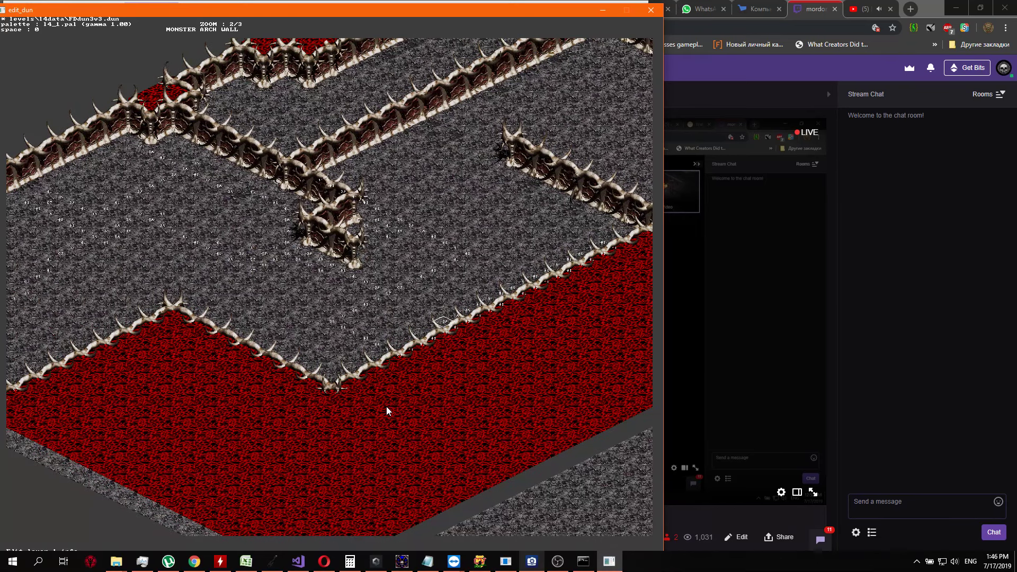
Quit the level editor, saving the changes to FDdun3v3.dun
{"action": "key", "text": "Escape"}
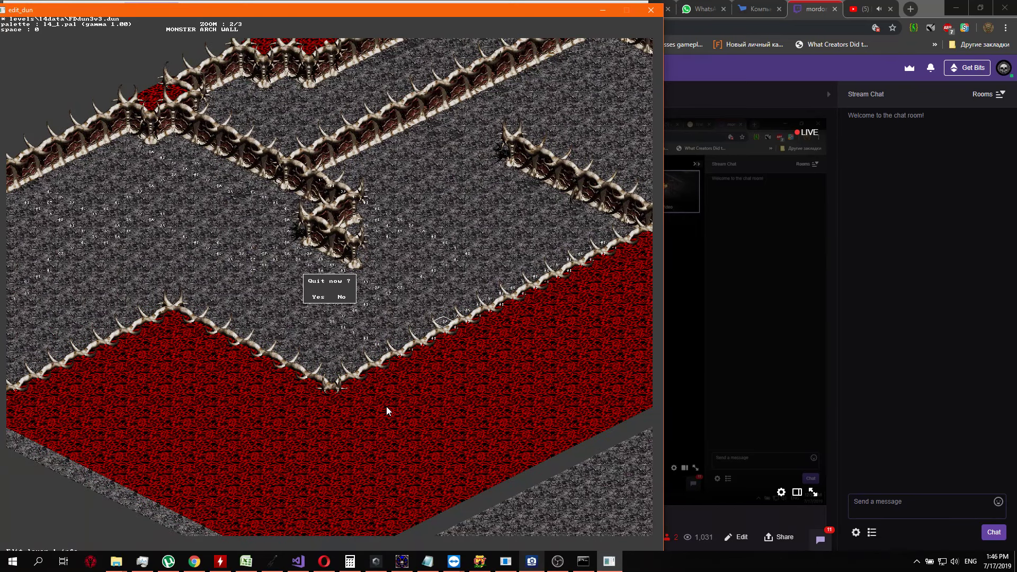
{"action": "left_click", "coordinate": [323, 295]}
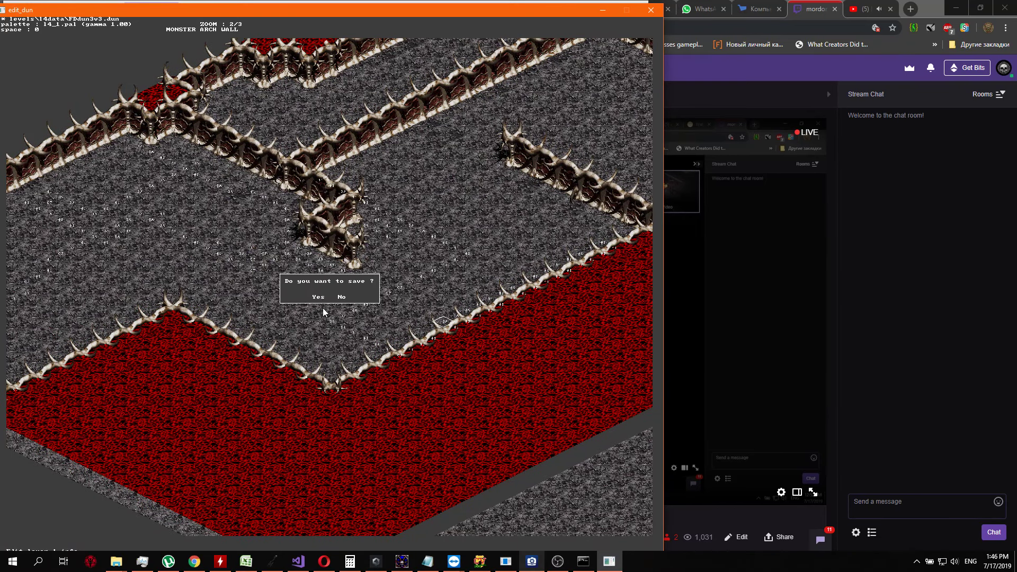
{"action": "key", "text": "y"}
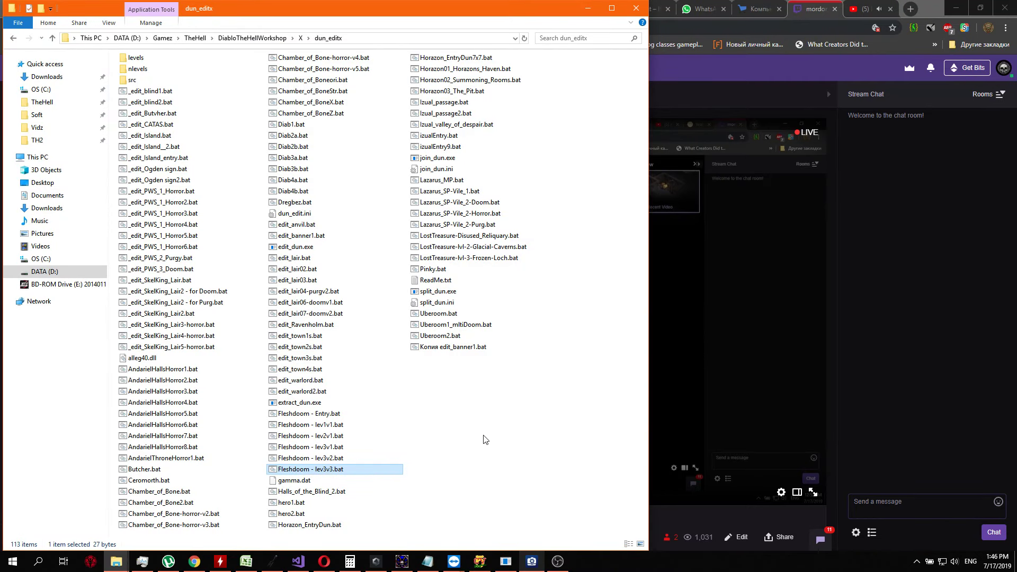
Reopen the level with Fleshdoom - lev3v3.bat, check the map near the lava border and close the editor
{"action": "key", "text": "Return"}
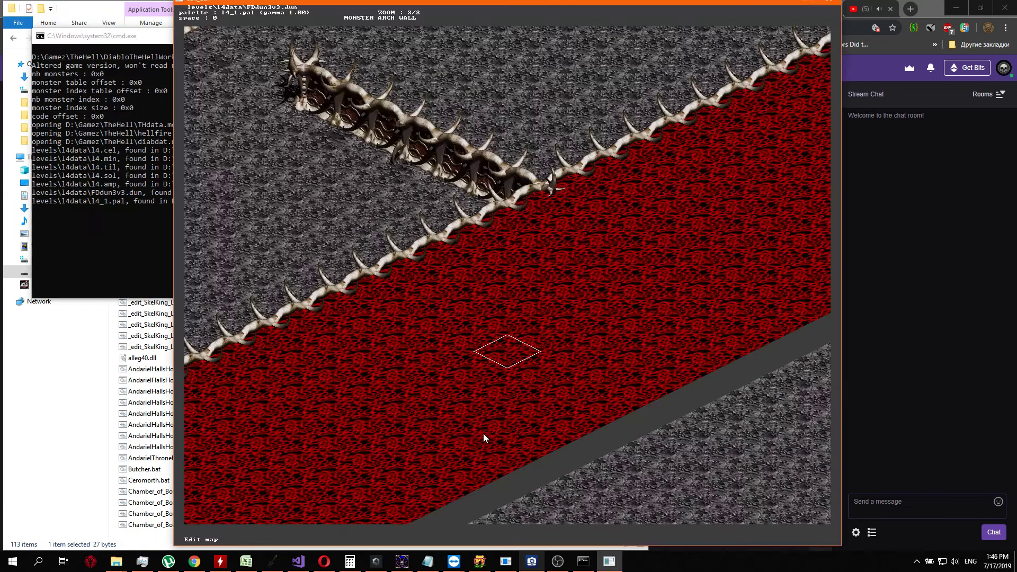
{"action": "key", "text": "Down"}
{"action": "key", "text": "Up"}
{"action": "key", "text": "Right"}
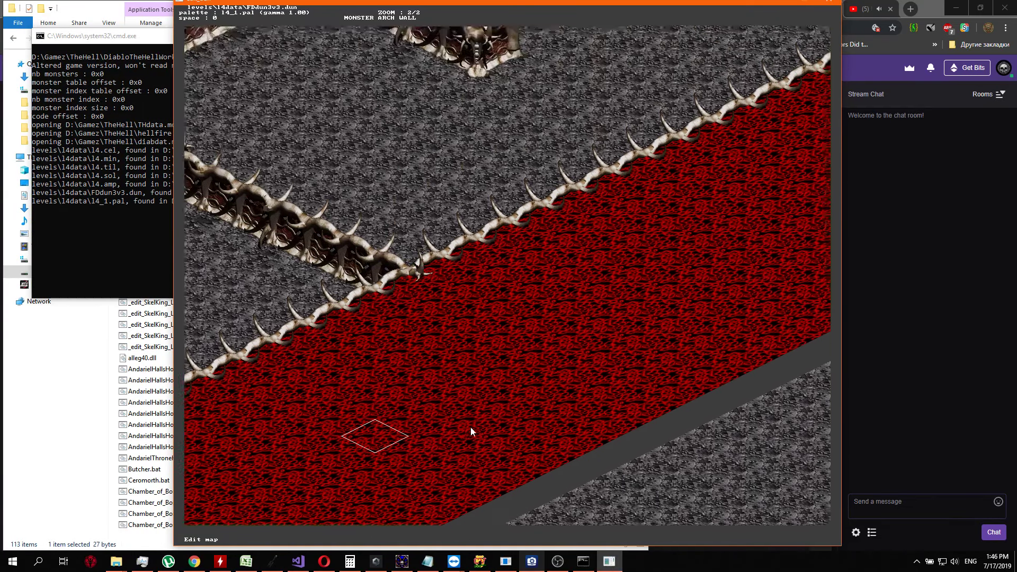
{"action": "key", "text": "Escape"}
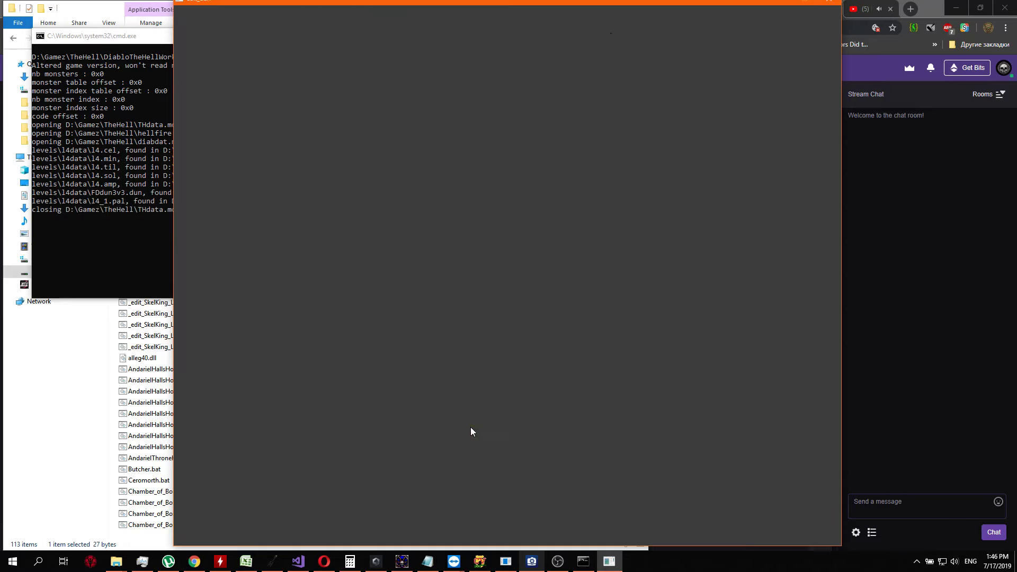
Switch to Chrome and check the Nordic Ambient Music video, the Discord streams-and-video channel and the Twitch stream page
{"action": "left_click", "coordinate": [935, 272]}
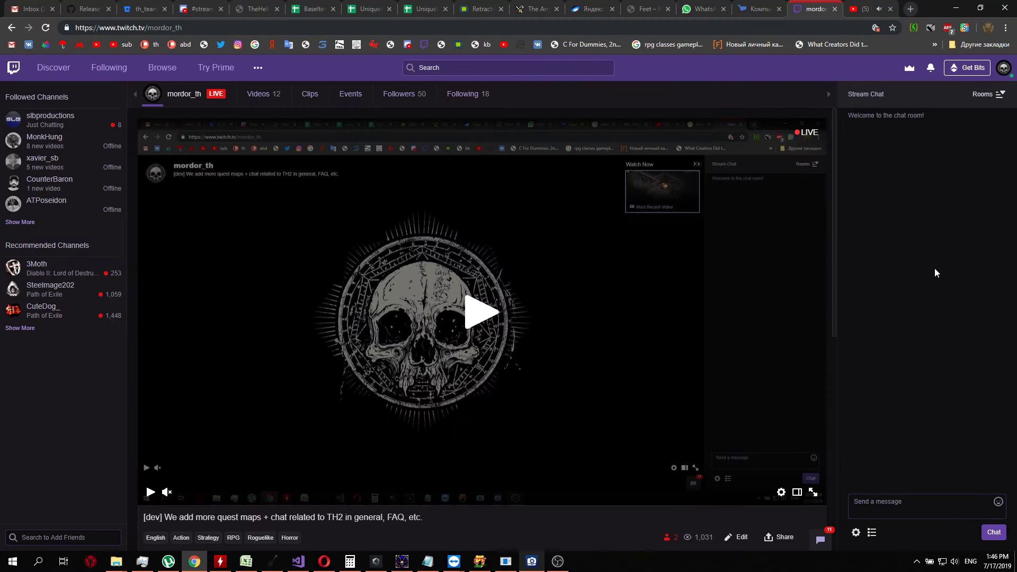
{"action": "left_click", "coordinate": [869, 9]}
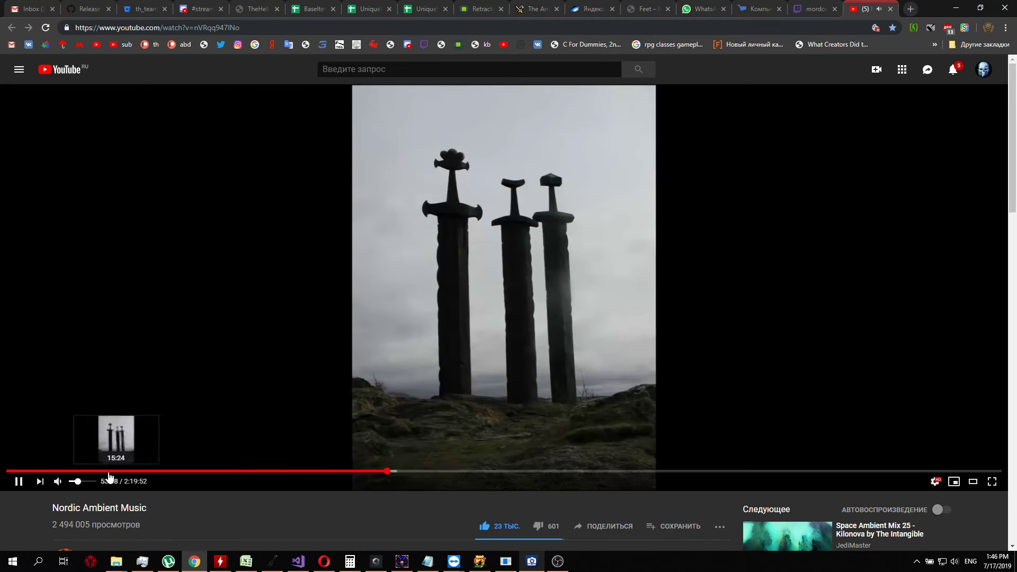
{"action": "key", "text": "Down"}
{"action": "key", "text": "Down"}
{"action": "key", "text": "Down"}
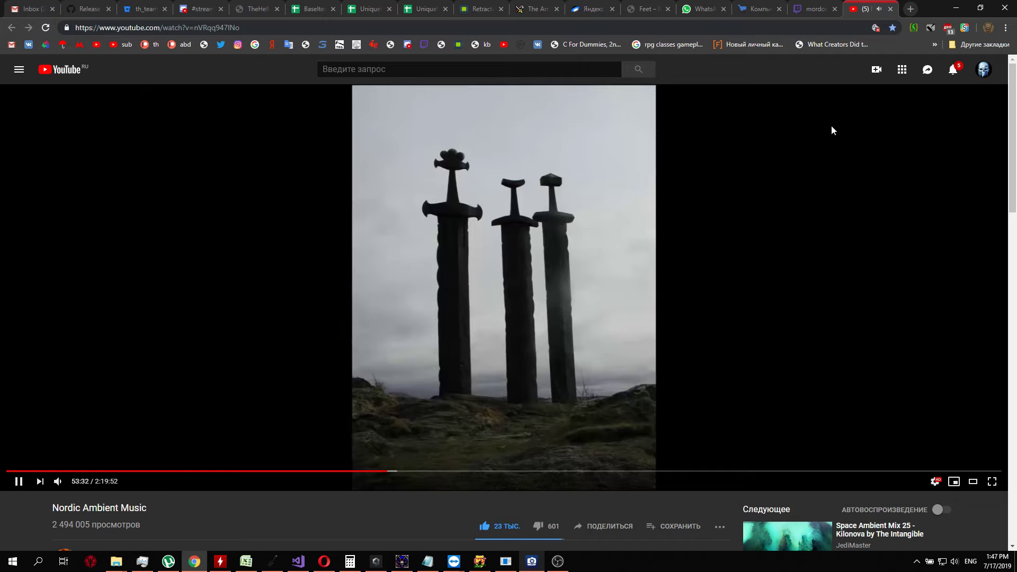
{"action": "left_click", "coordinate": [195, 8]}
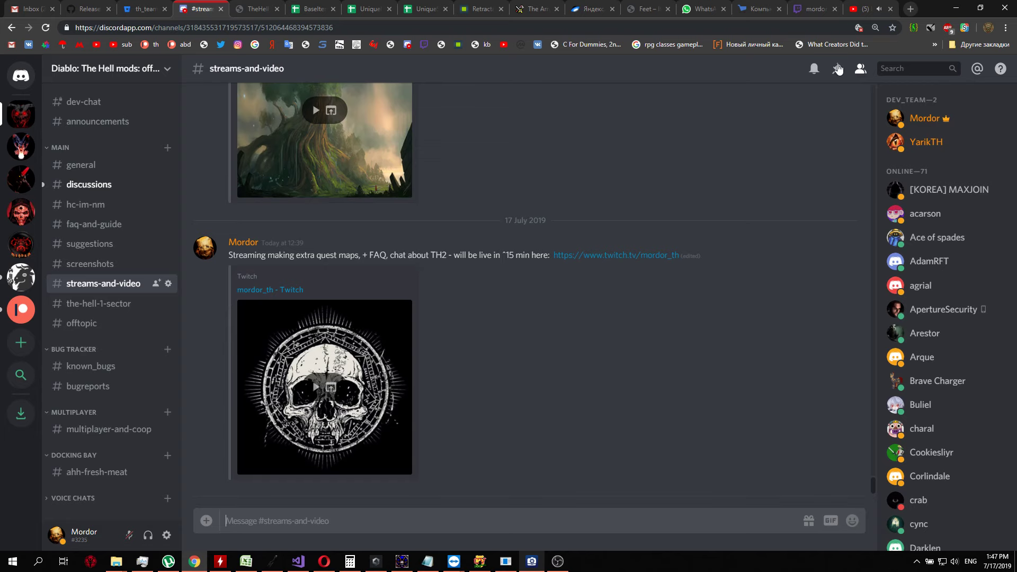
{"action": "left_click", "coordinate": [881, 7]}
{"action": "left_click", "coordinate": [813, 8]}
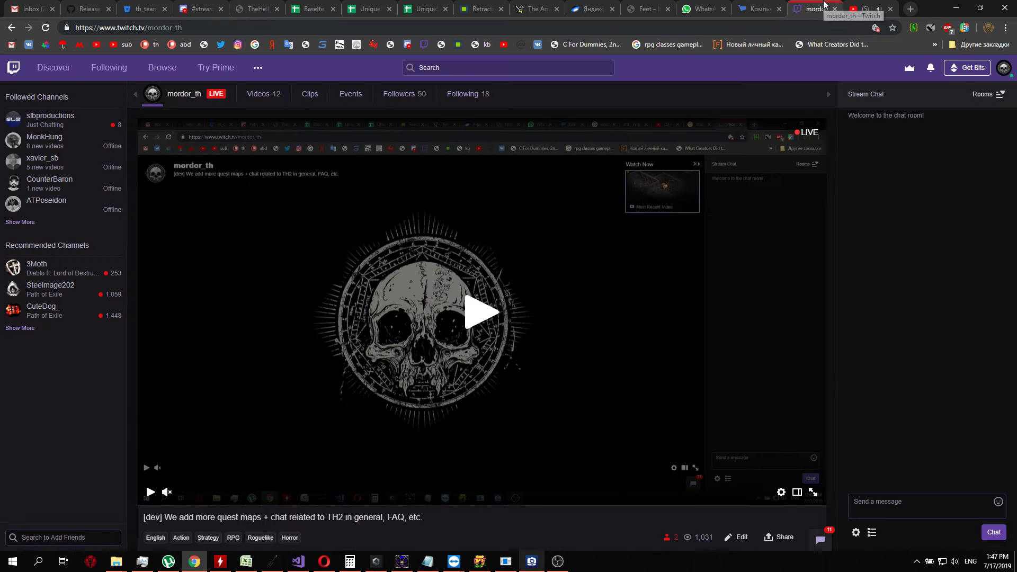
Return to the dun_editx folder and review the level batch files back to _edit_blind1.bat and _edit_blind2.bat
{"action": "mouse_move", "coordinate": [116, 560]}
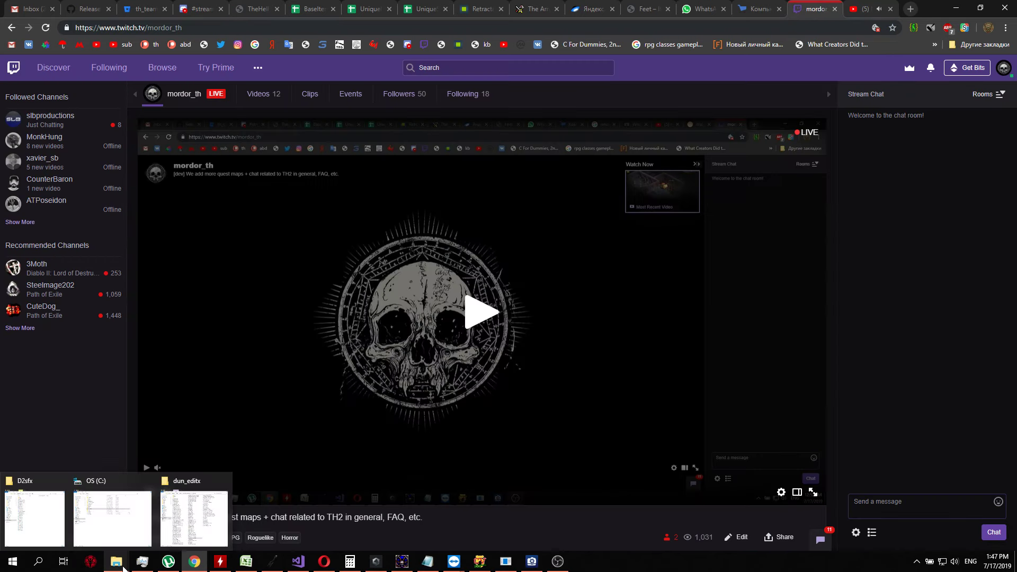
{"action": "left_click", "coordinate": [198, 519]}
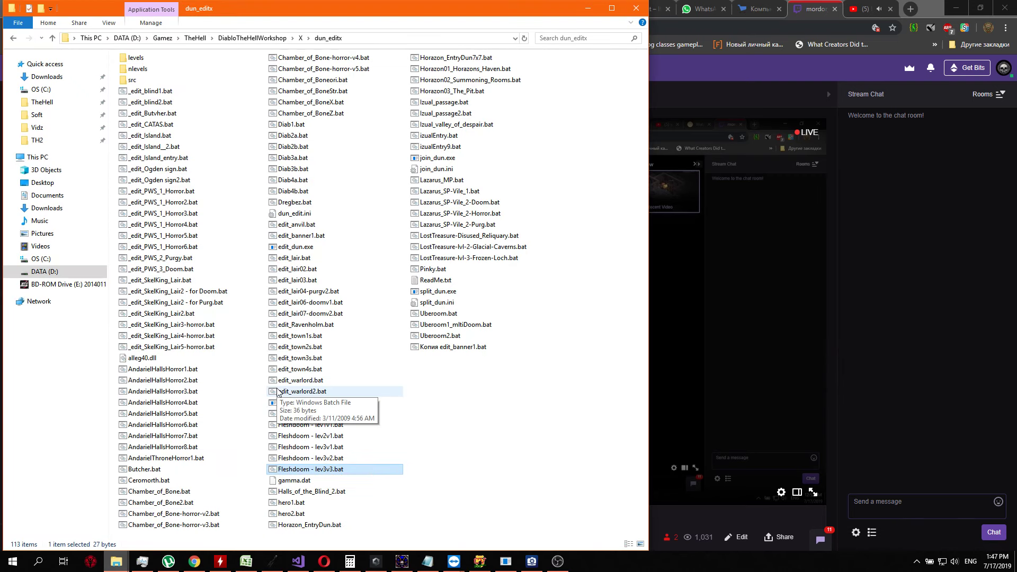
{"action": "key", "text": "Up"}
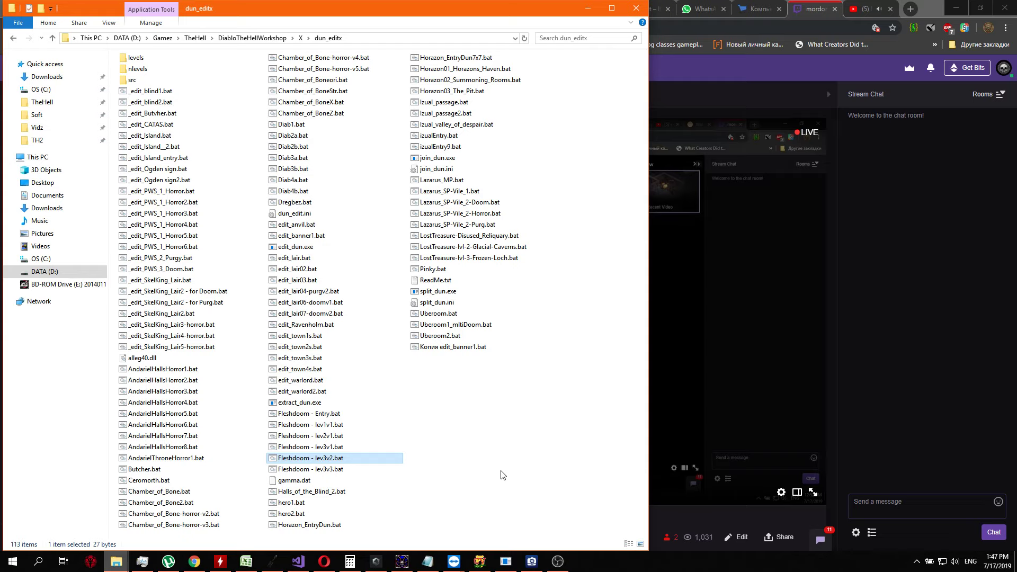
{"action": "key", "text": "Up"}
{"action": "key", "text": "Up"}
{"action": "key", "text": "Up"}
{"action": "key", "text": "Up"}
{"action": "key", "text": "Up"}
{"action": "key", "text": "Up"}
{"action": "key", "text": "Up"}
{"action": "key", "text": "Up"}
{"action": "key", "text": "Up"}
{"action": "key", "text": "Up"}
{"action": "key", "text": "Up"}
{"action": "key", "text": "Up"}
{"action": "key", "text": "Up"}
{"action": "key", "text": "Up"}
{"action": "key", "text": "Up"}
{"action": "key", "text": "Up"}
{"action": "key", "text": "Up"}
{"action": "key", "text": "Up"}
{"action": "key", "text": "Up"}
{"action": "key", "text": "Up"}
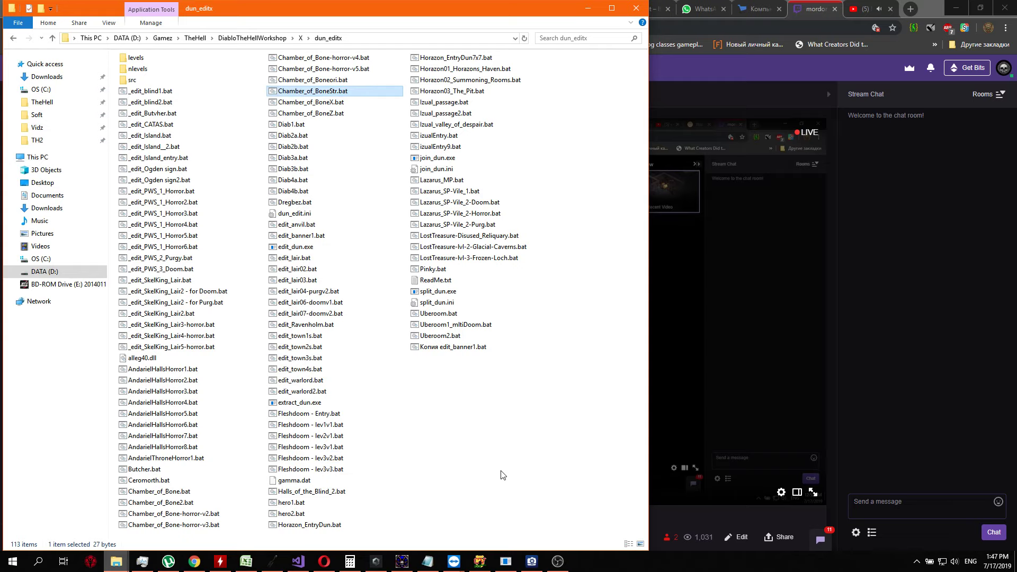
{"action": "key", "text": "Down"}
{"action": "key", "text": "Left"}
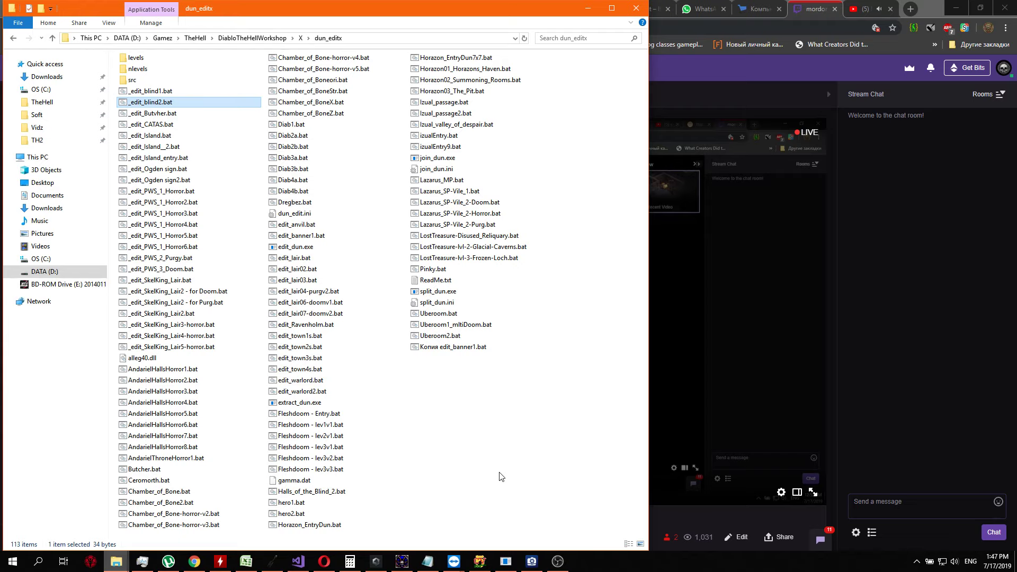
{"action": "key", "text": "Up"}
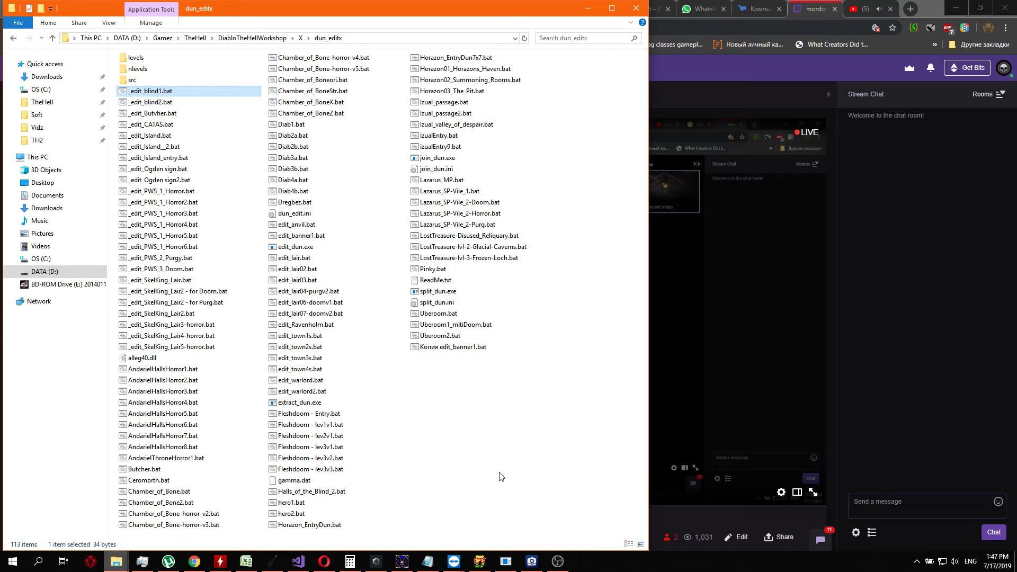
{"action": "key", "text": "Down"}
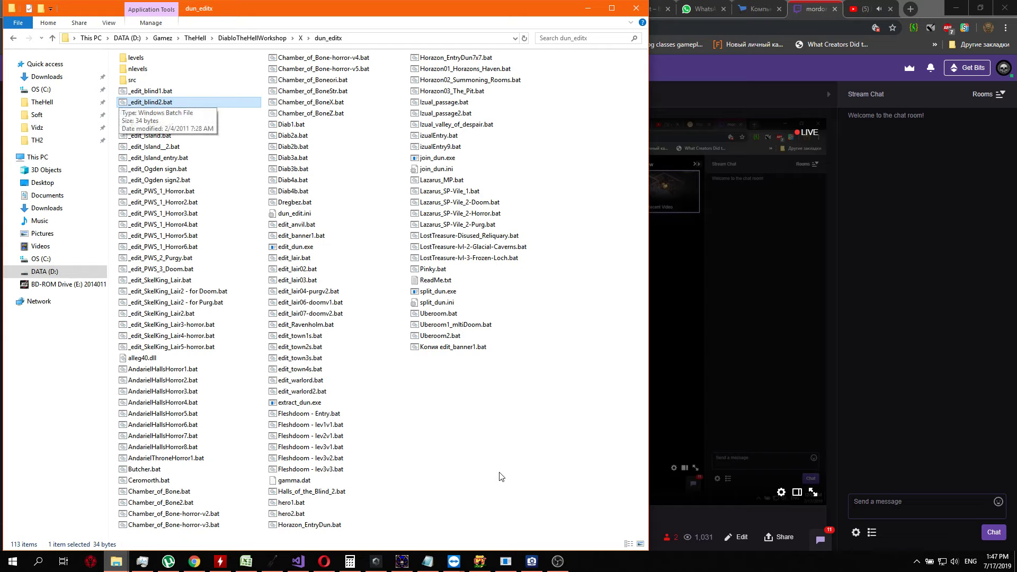
{"action": "key", "text": "Up"}
{"action": "key", "text": "Down"}
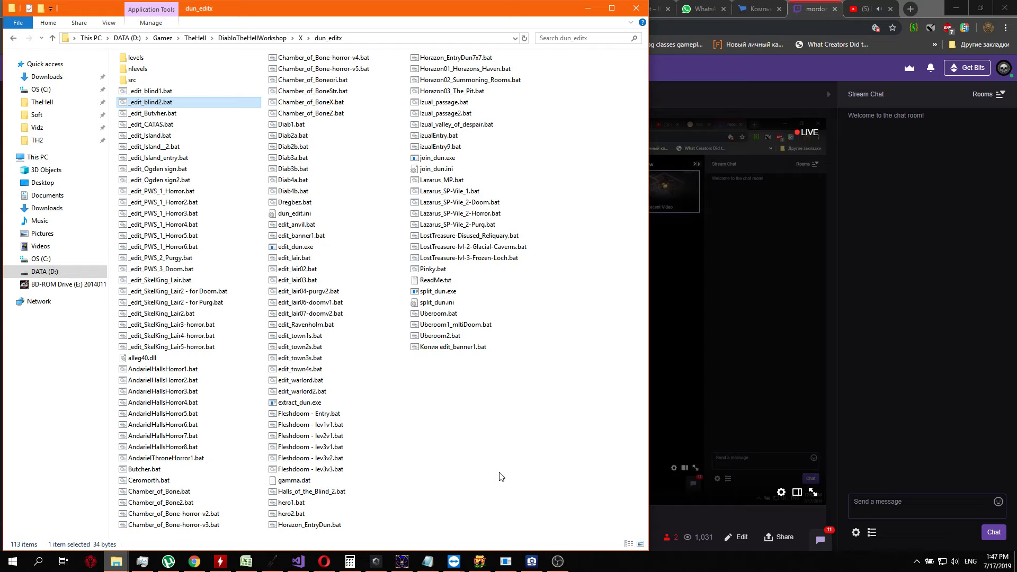
{"action": "key", "text": "Up"}
{"action": "key", "text": "Down"}
{"action": "key", "text": "Up"}
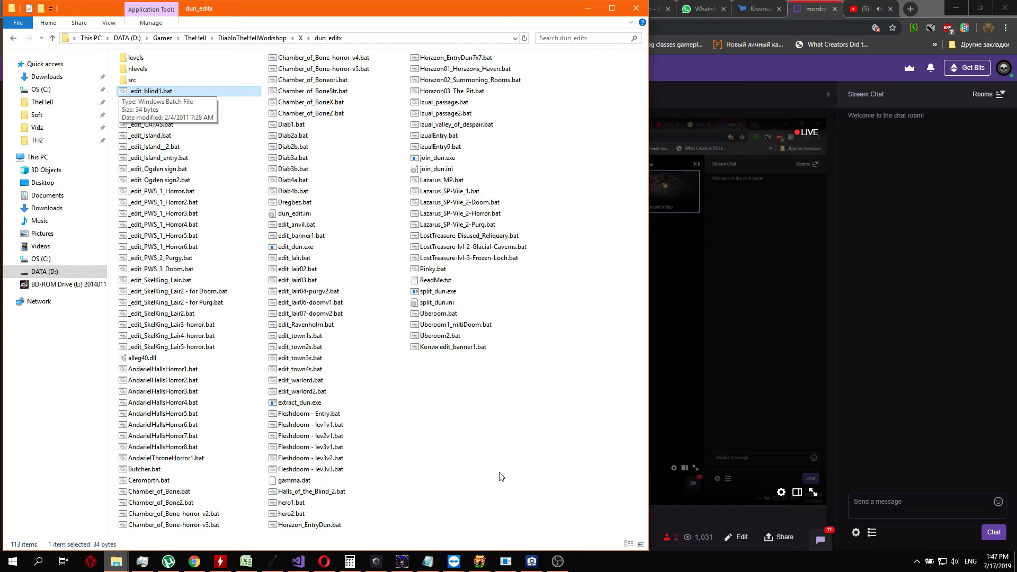
Look through the Island and Ogden sign batch files, ending on _edit_Ogden sign2.bat
{"action": "key", "text": "Down"}
{"action": "key", "text": "Down"}
{"action": "key", "text": "Down"}
{"action": "key", "text": "Down"}
{"action": "key", "text": "Down"}
{"action": "key", "text": "Down"}
{"action": "key", "text": "Down"}
{"action": "key", "text": "Up"}
{"action": "key", "text": "Up"}
{"action": "key", "text": "Up"}
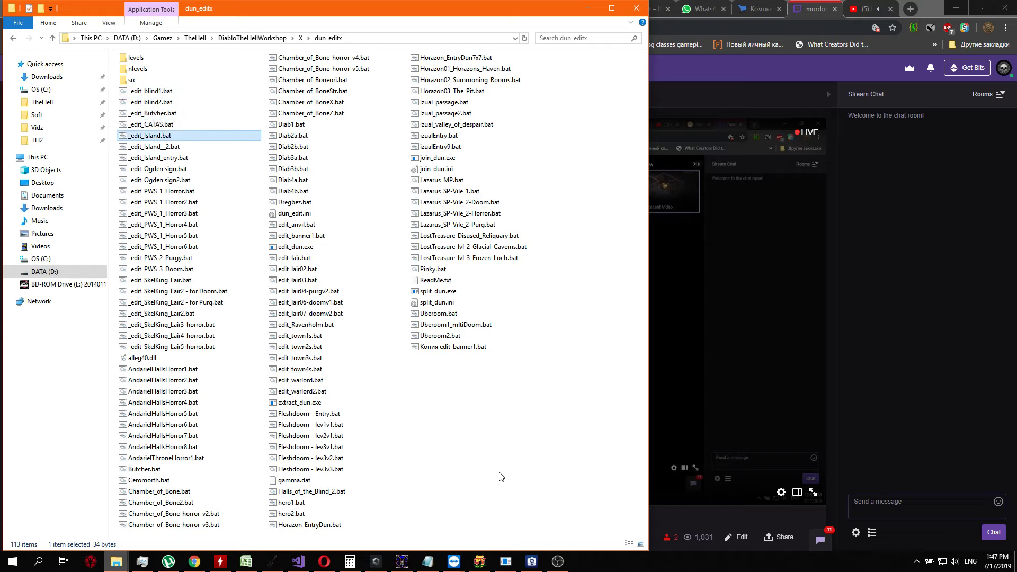
{"action": "key", "text": "Down"}
{"action": "key", "text": "Down"}
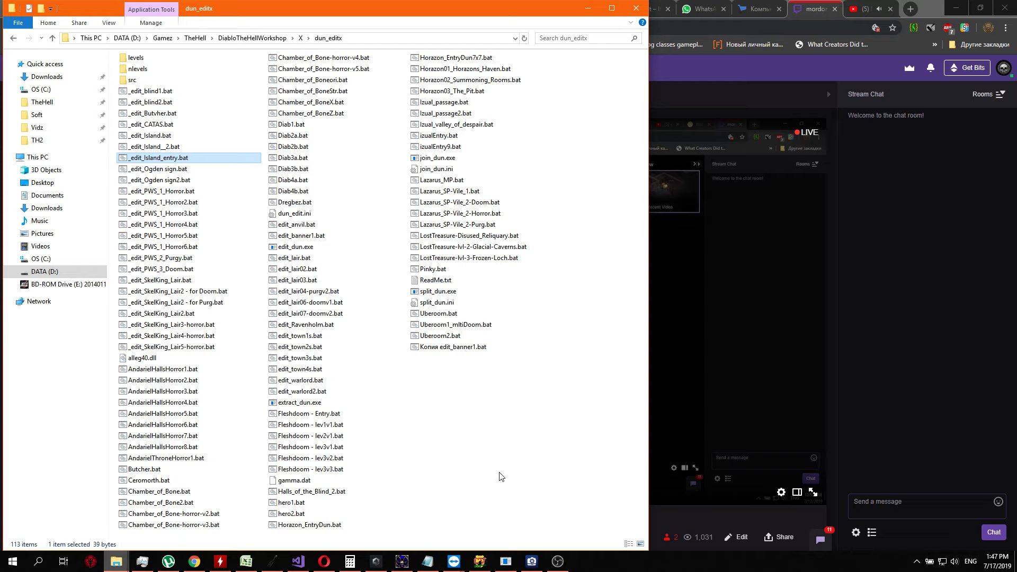
{"action": "key", "text": "Down"}
{"action": "key", "text": "Down"}
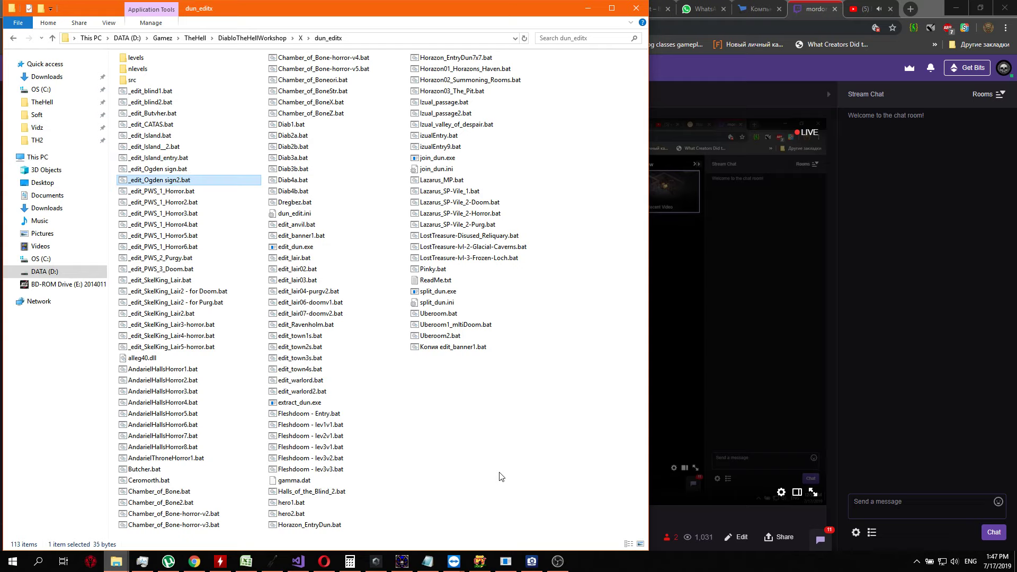
Look through the PWS batch files from _edit_PWS_1_Horror.bat to _edit_PWS_3_Doom.bat
{"action": "key", "text": "Down"}
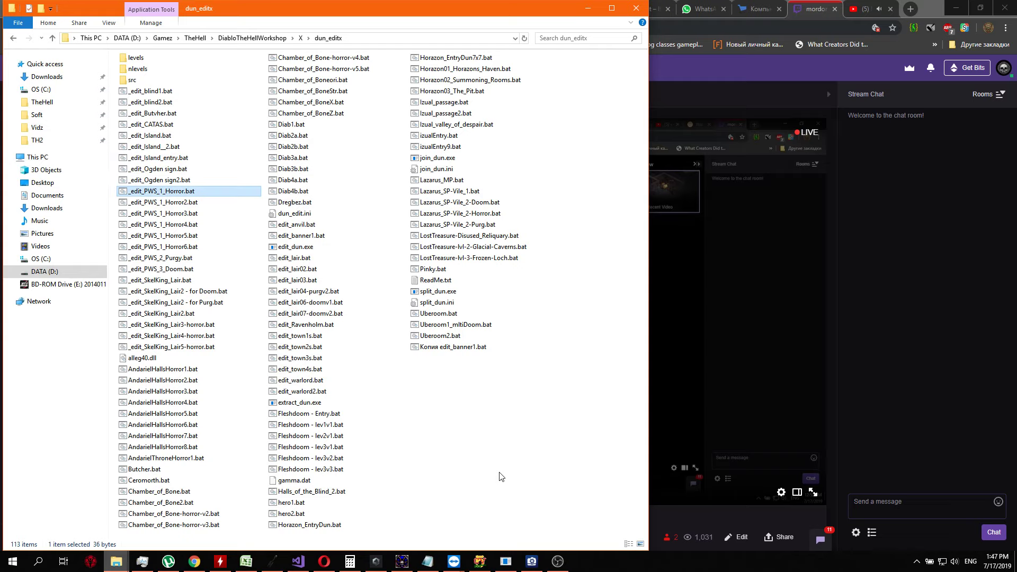
{"action": "key", "text": "Down"}
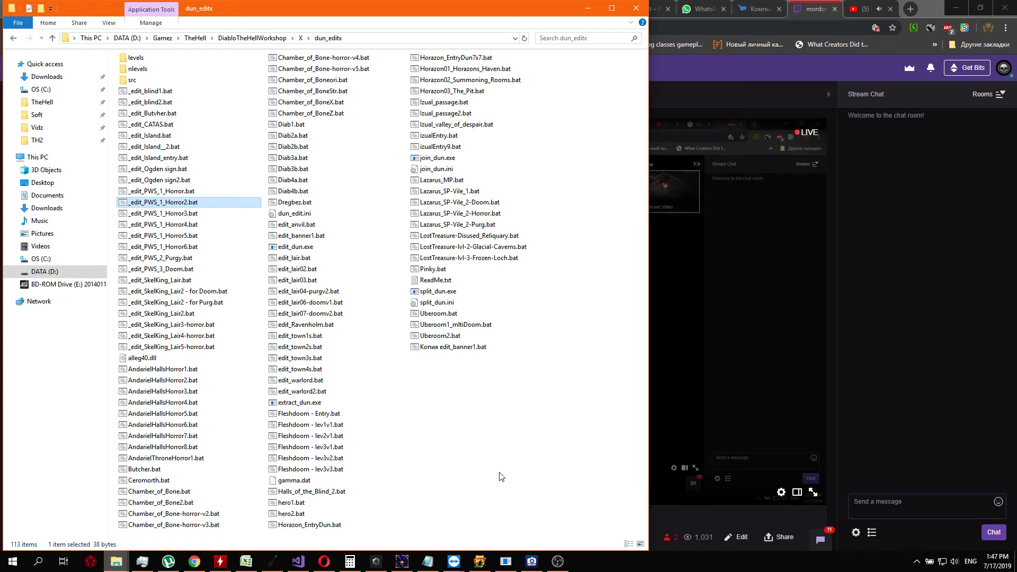
{"action": "key", "text": "Down"}
{"action": "key", "text": "Down"}
{"action": "key", "text": "Down"}
{"action": "key", "text": "Down"}
{"action": "key", "text": "Down"}
{"action": "key", "text": "Up"}
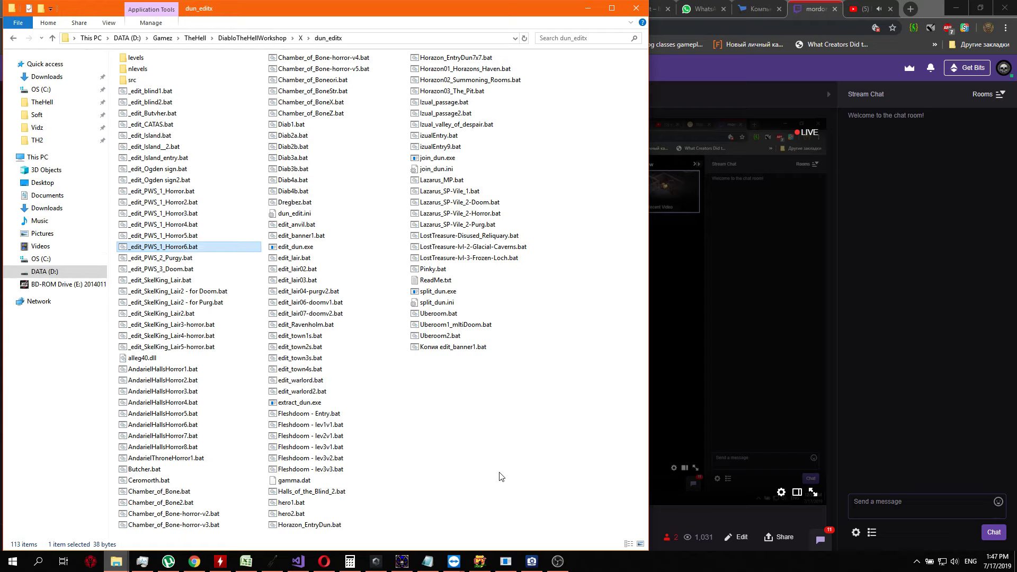
{"action": "key", "text": "Down"}
{"action": "key", "text": "Down"}
{"action": "key", "text": "Down"}
{"action": "key", "text": "Up"}
{"action": "key", "text": "Up"}
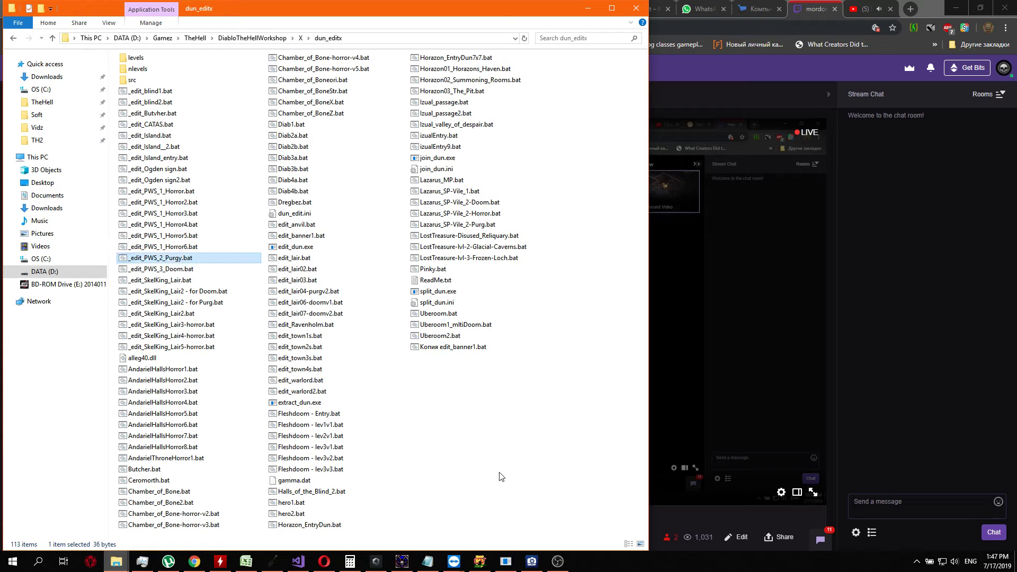
{"action": "key", "text": "Down"}
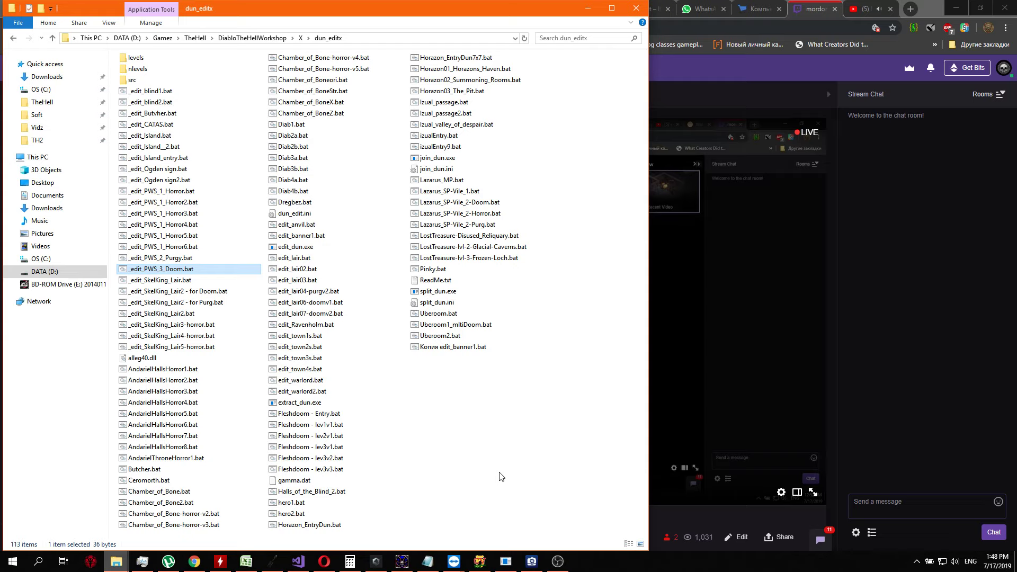
Open the "_edit_SkelKing_Lair2 - for Doom.bat" level in the dungeon editor
{"action": "key", "text": "Down"}
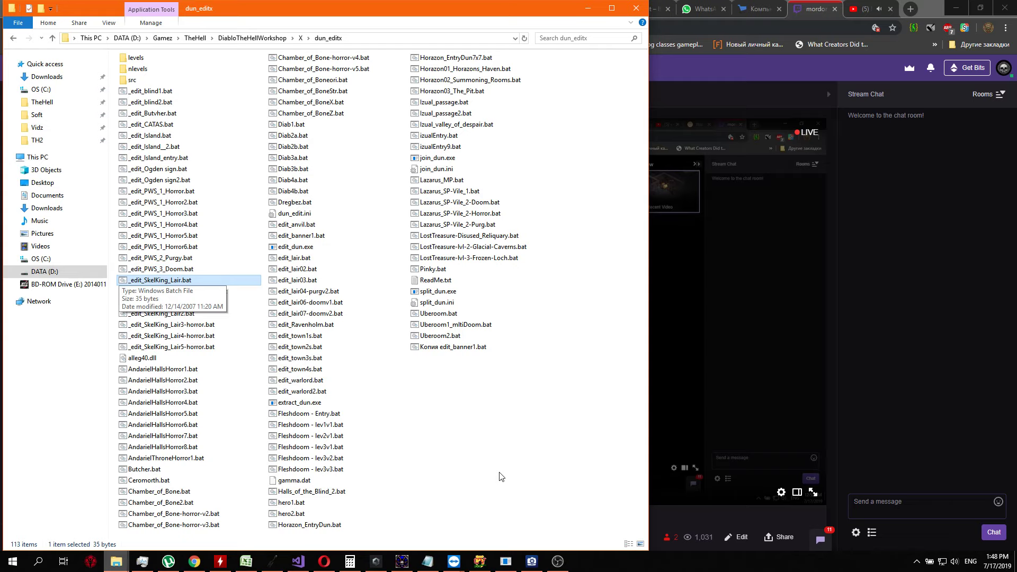
{"action": "key", "text": "Down"}
{"action": "key", "text": "Down"}
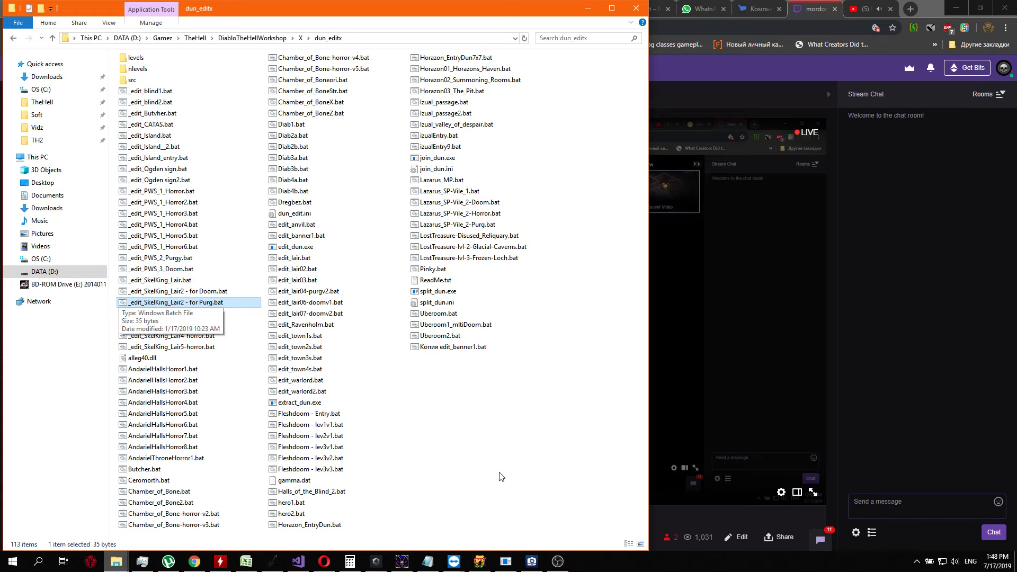
{"action": "key", "text": "Return"}
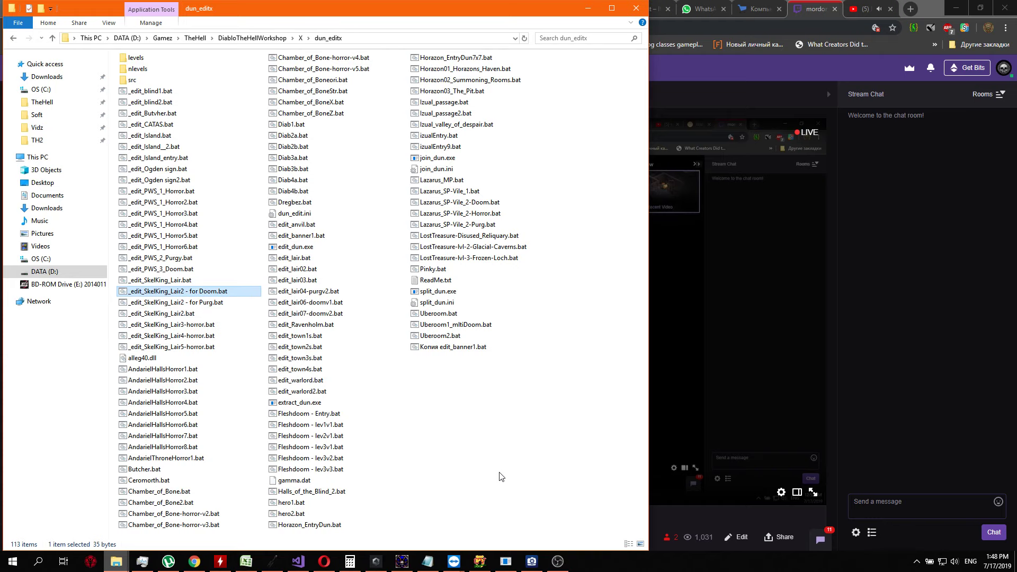
{"action": "key", "text": "Right"}
{"action": "key", "text": "Down"}
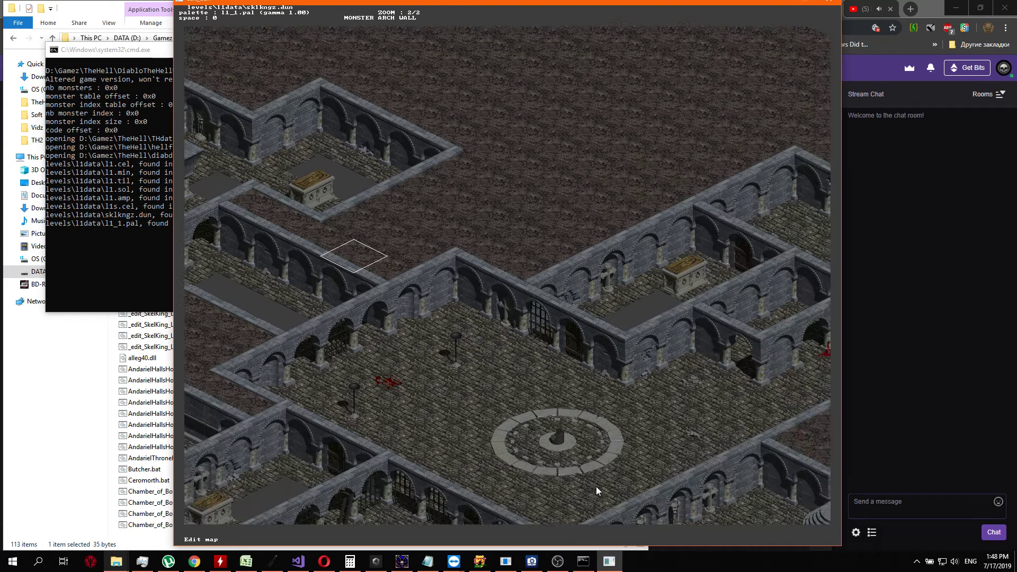
Inspect the circle hall and stair room of sklkngz.dun and show the level's layer 1 info
{"action": "key", "text": "KP_3"}
{"action": "key", "text": "KP_3"}
{"action": "key", "text": "KP_3"}
{"action": "key", "text": "KP_3"}
{"action": "key", "text": "KP_3"}
{"action": "key", "text": "KP_3"}
{"action": "key", "text": "KP_3"}
{"action": "key", "text": "KP_3"}
{"action": "key", "text": "KP_3"}
{"action": "key", "text": "KP_3"}
{"action": "key", "text": "KP_3"}
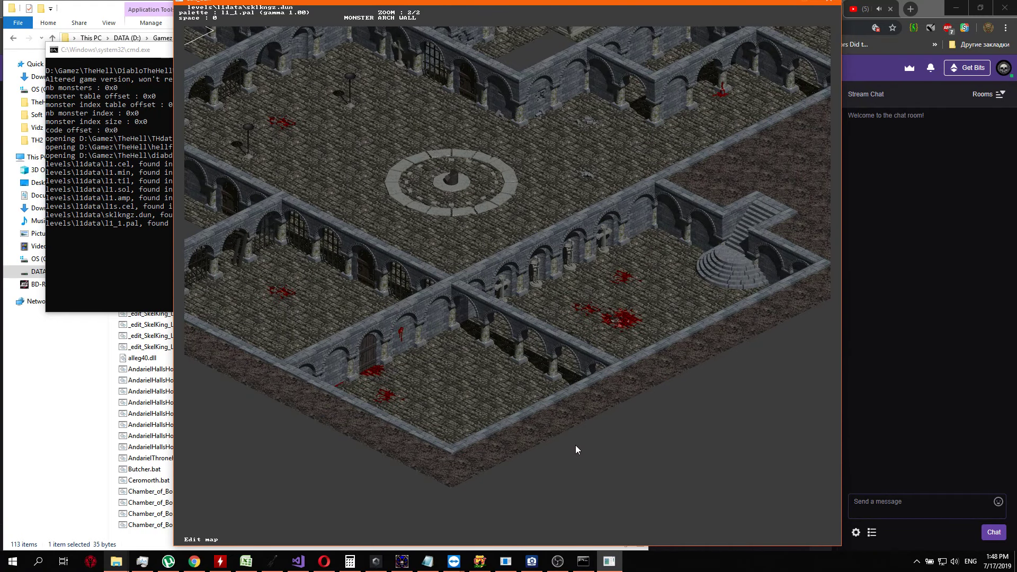
{"action": "key", "text": "Tab"}
{"action": "key", "text": "Tab"}
{"action": "key", "text": "Tab"}
{"action": "key", "text": "Tab"}
{"action": "key", "text": "Tab"}
Examine the layer 1 markers around the circle hall, the stair room and the neighbouring blood-stained rooms
{"action": "key", "text": "KP_3"}
{"action": "key", "text": "KP_3"}
{"action": "key", "text": "KP_1"}
{"action": "key", "text": "KP_1"}
{"action": "key", "text": "KP_3"}
{"action": "key", "text": "KP_3"}
{"action": "key", "text": "KP_3"}
{"action": "key", "text": "KP_3"}
{"action": "key", "text": "KP_3"}
{"action": "key", "text": "KP_3"}
{"action": "key", "text": "KP_3"}
{"action": "key", "text": "KP_3"}
{"action": "key", "text": "KP_3"}
{"action": "key", "text": "Right"}
{"action": "key", "text": "Up"}
{"action": "key", "text": "Down"}
{"action": "key", "text": "Down"}
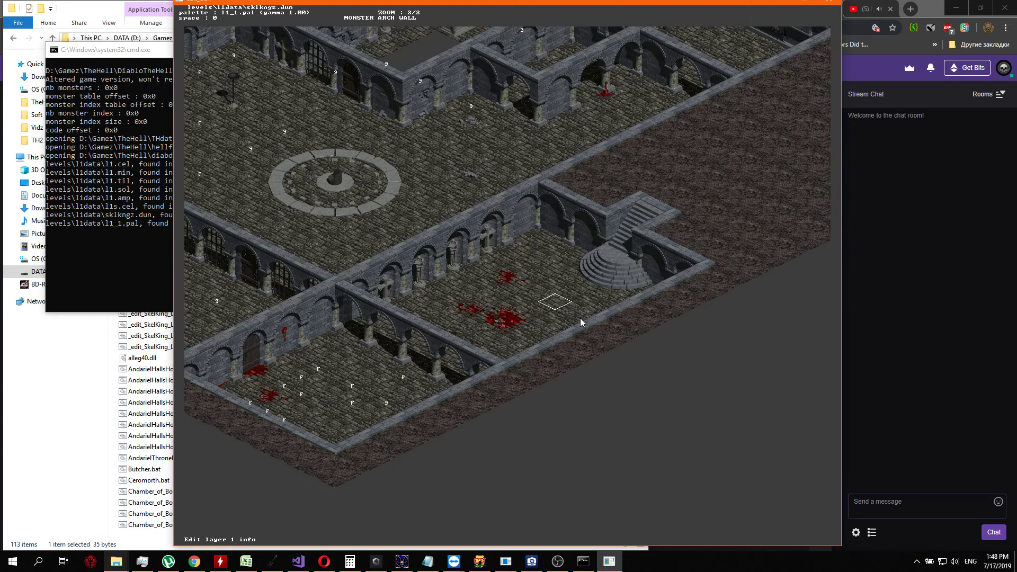
Review the layer 1 markers from the circle hall to the tomb chamber and back, and close sklkngz.dun
{"action": "key", "text": "Left"}
{"action": "key", "text": "Up"}
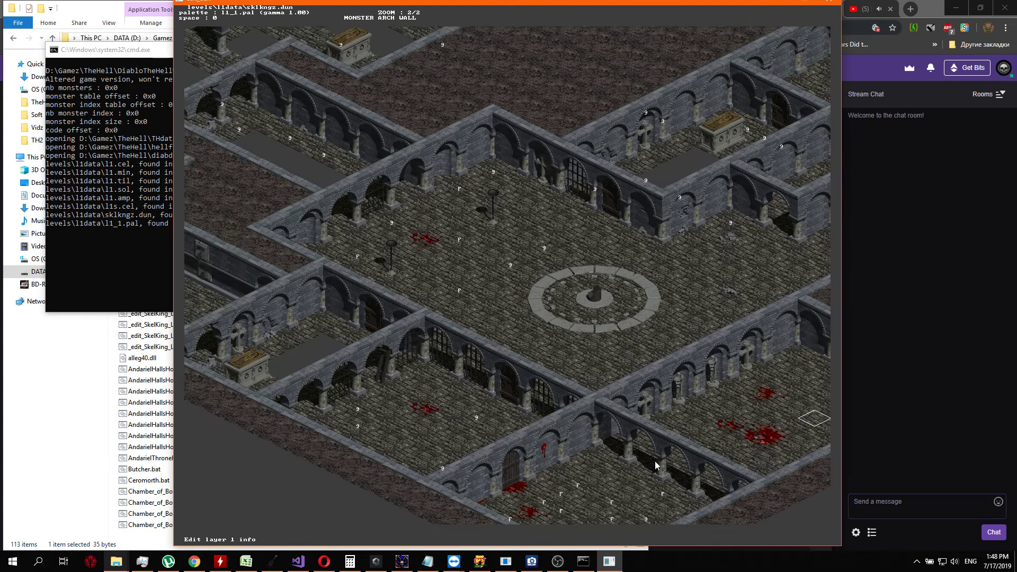
{"action": "key", "text": "Left"}
{"action": "key", "text": "Up"}
{"action": "key", "text": "Left"}
{"action": "key", "text": "Up"}
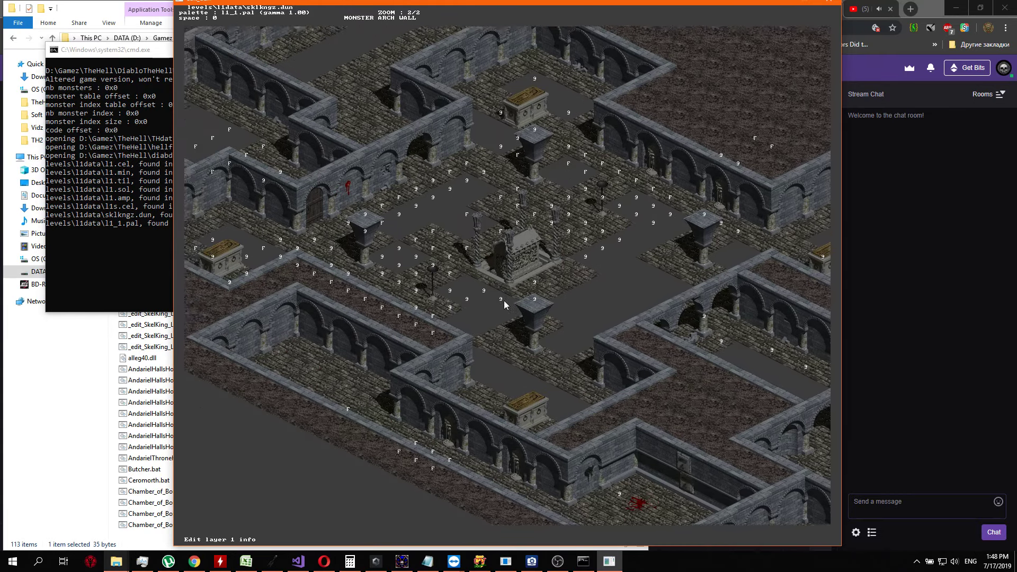
{"action": "key", "text": "Right"}
{"action": "key", "text": "Right"}
{"action": "key", "text": "Down"}
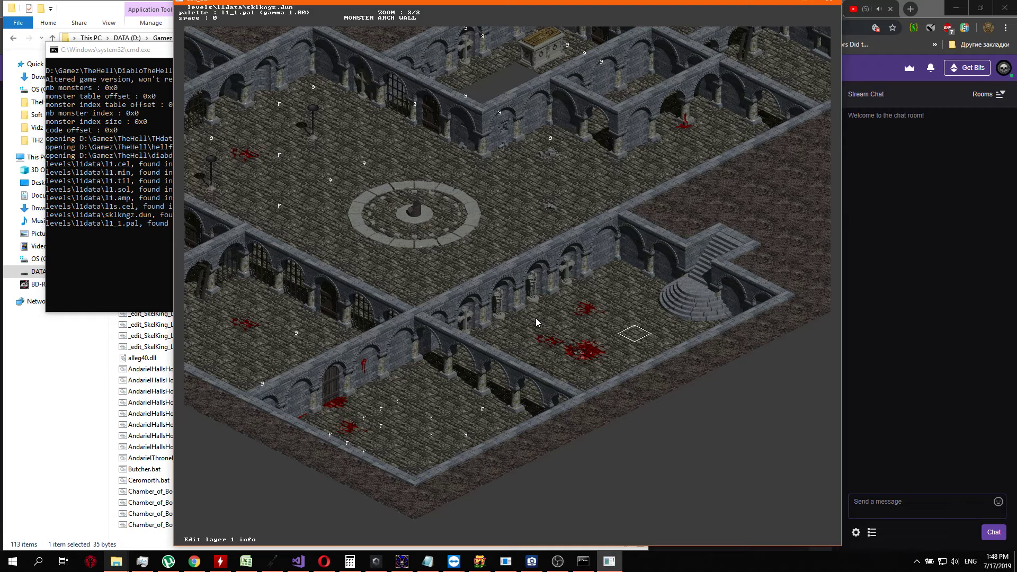
{"action": "key", "text": "Escape"}
{"action": "key", "text": "Return"}
{"action": "key", "text": "Return"}
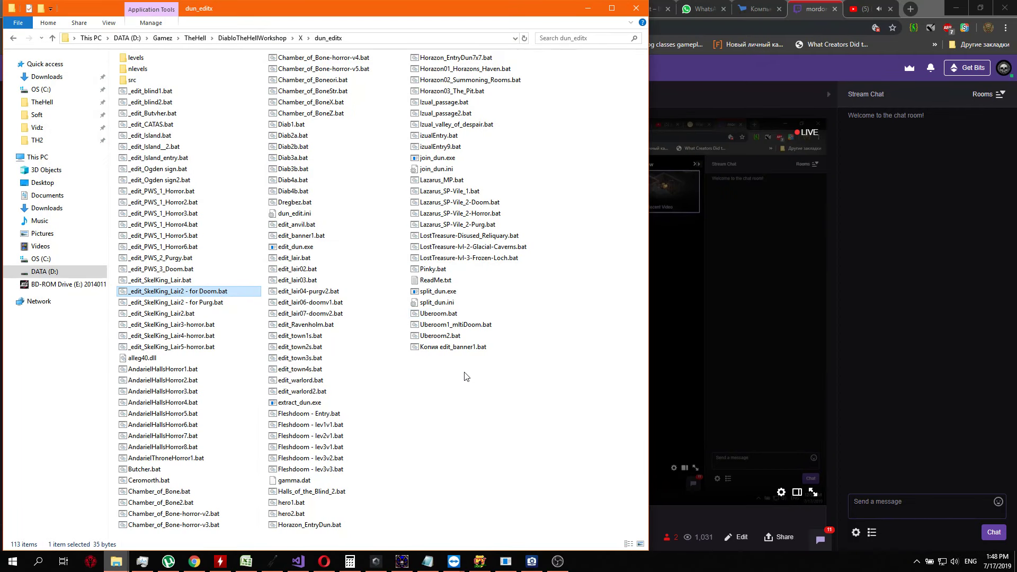
Look through the remaining SkelKing lair and Andariel halls batch files up to AndarielHallsHorror8.bat
{"action": "key", "text": "Down"}
{"action": "key", "text": "Down"}
{"action": "key", "text": "Down"}
{"action": "key", "text": "Down"}
{"action": "key", "text": "Down"}
{"action": "key", "text": "Down"}
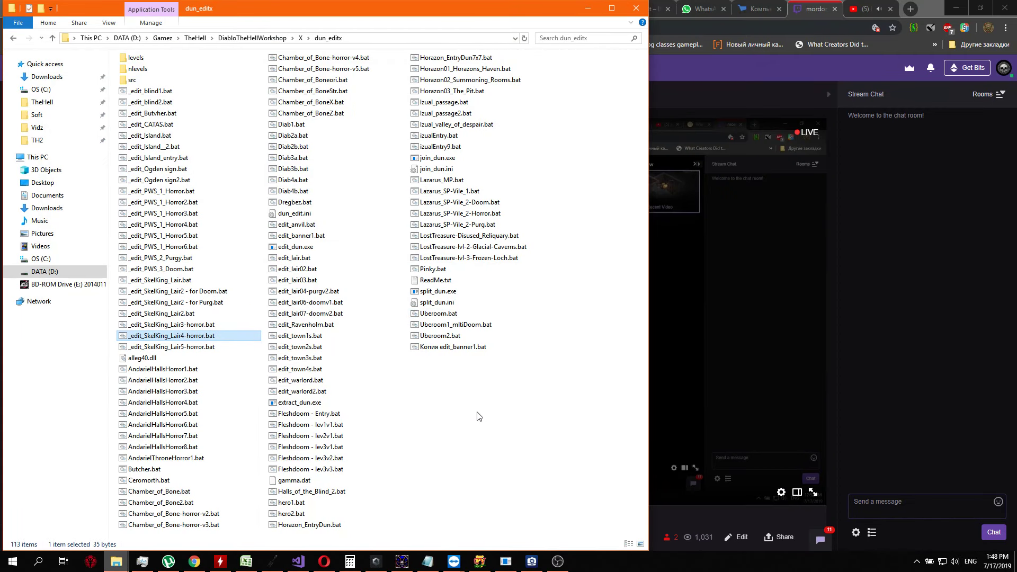
{"action": "key", "text": "Down"}
{"action": "key", "text": "Down"}
{"action": "key", "text": "Down"}
{"action": "key", "text": "Down"}
{"action": "key", "text": "Down"}
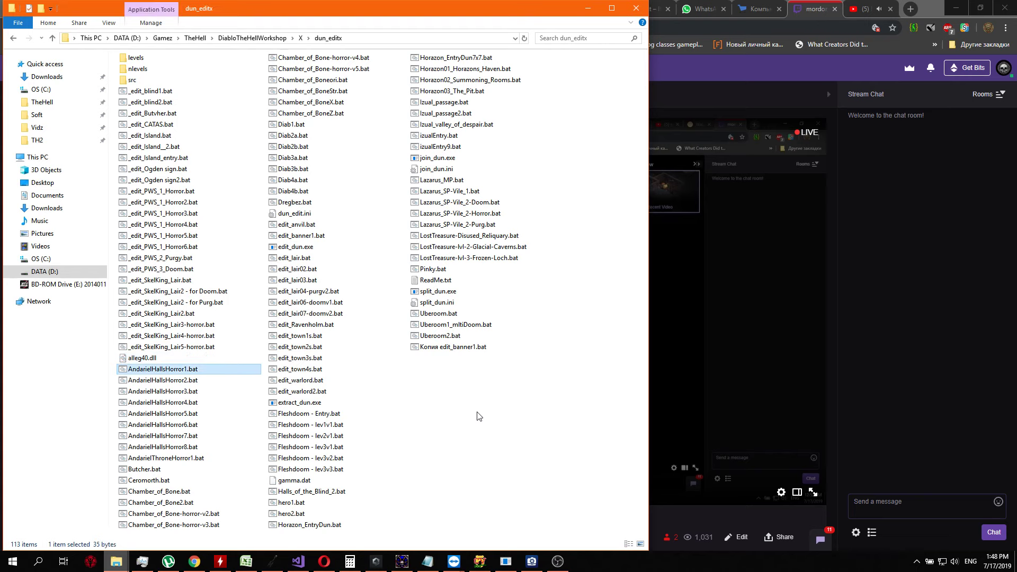
Open the AndarielThroneHorror1.bat level, view the pentagram throne room, and close the level
{"action": "key", "text": "Down"}
{"action": "key", "text": "Down"}
{"action": "key", "text": "Down"}
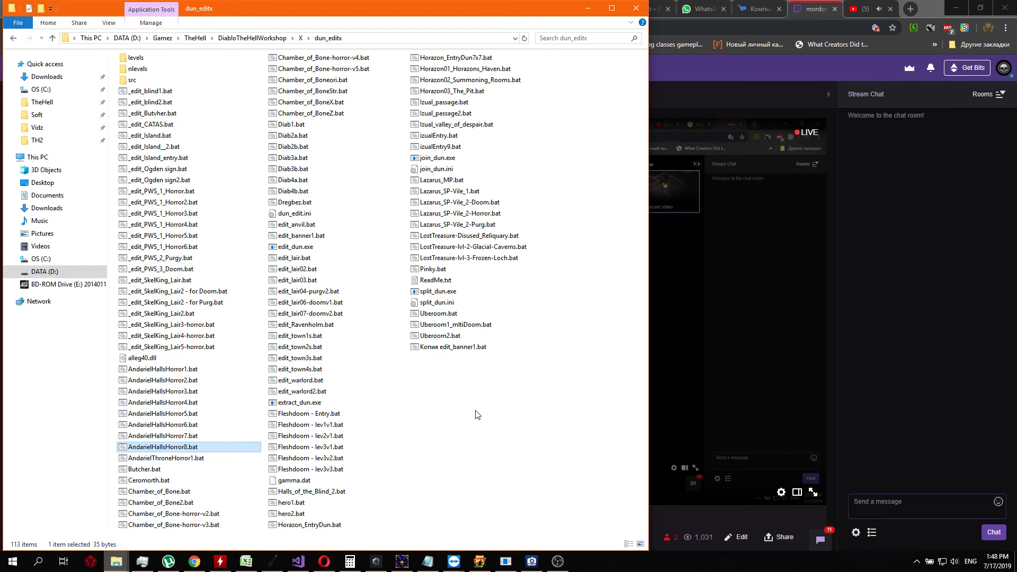
{"action": "key", "text": "Down"}
{"action": "key", "text": "Return"}
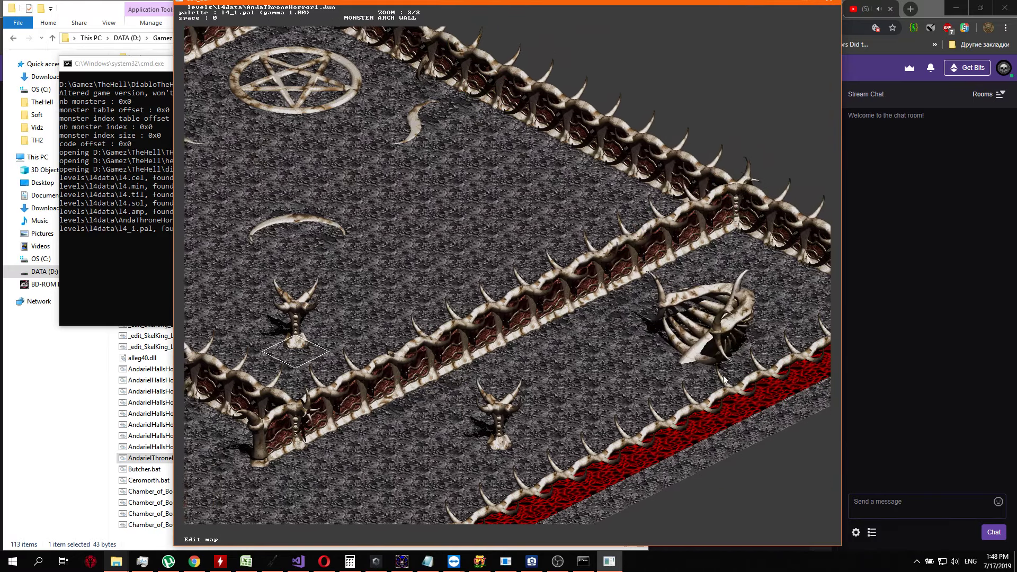
{"action": "key", "text": "Up"}
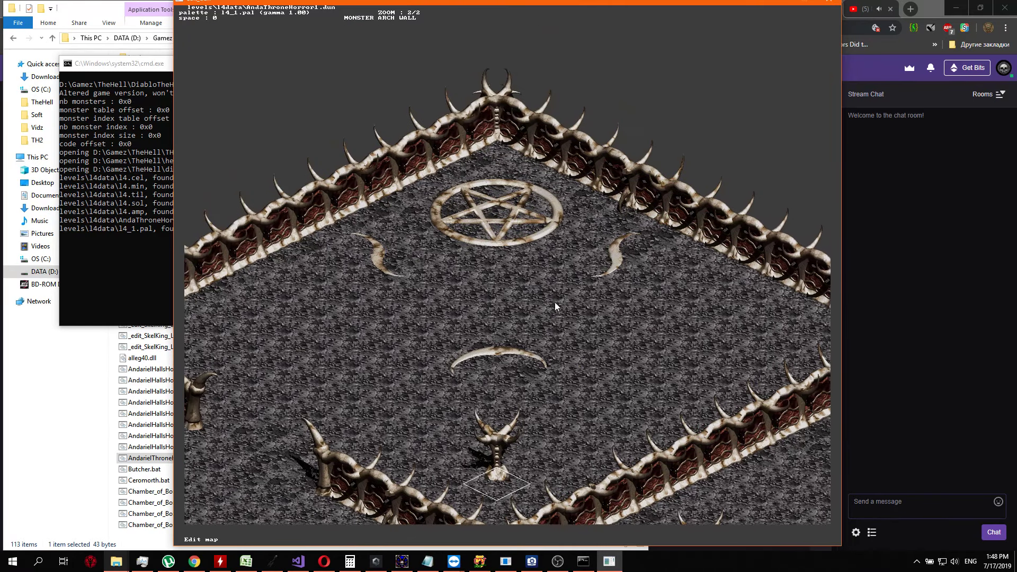
{"action": "key", "text": "Escape"}
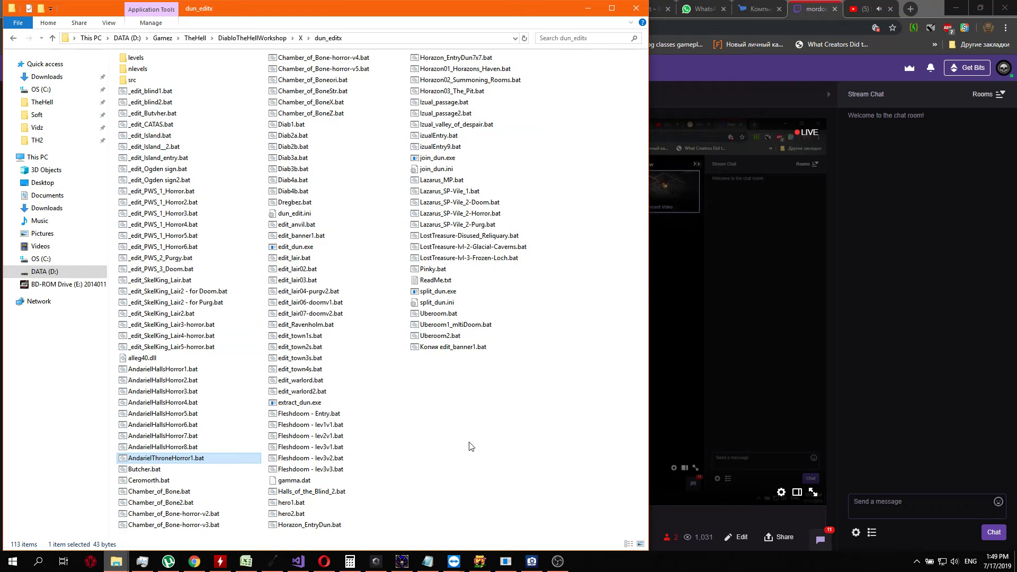
Look through the batch files from Butcher.bat to Chamber_of_Bone-horror-v5.bat
{"action": "key", "text": "Down"}
{"action": "key", "text": "Down"}
{"action": "key", "text": "Down"}
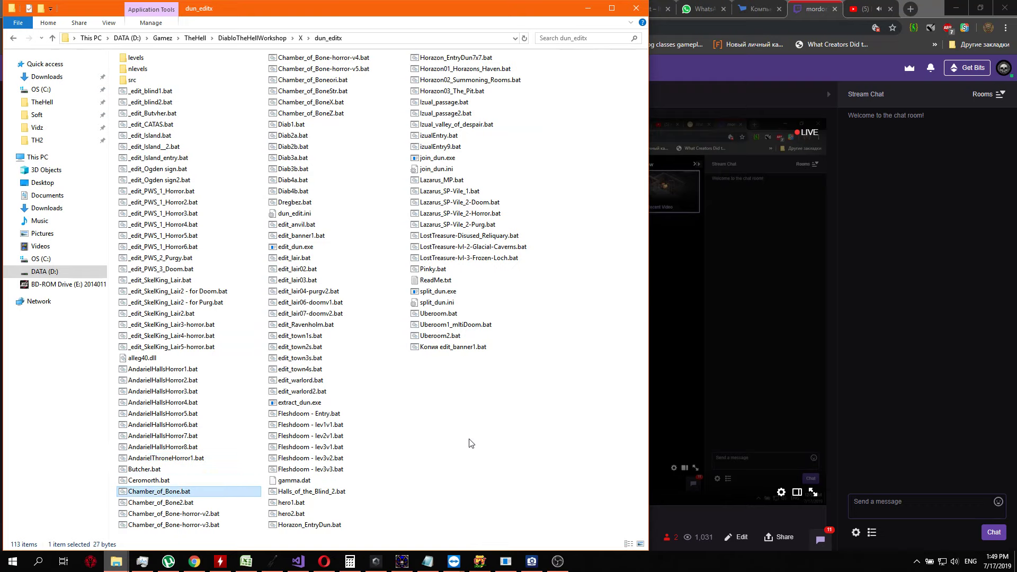
{"action": "key", "text": "Down"}
{"action": "key", "text": "Down"}
{"action": "key", "text": "Down"}
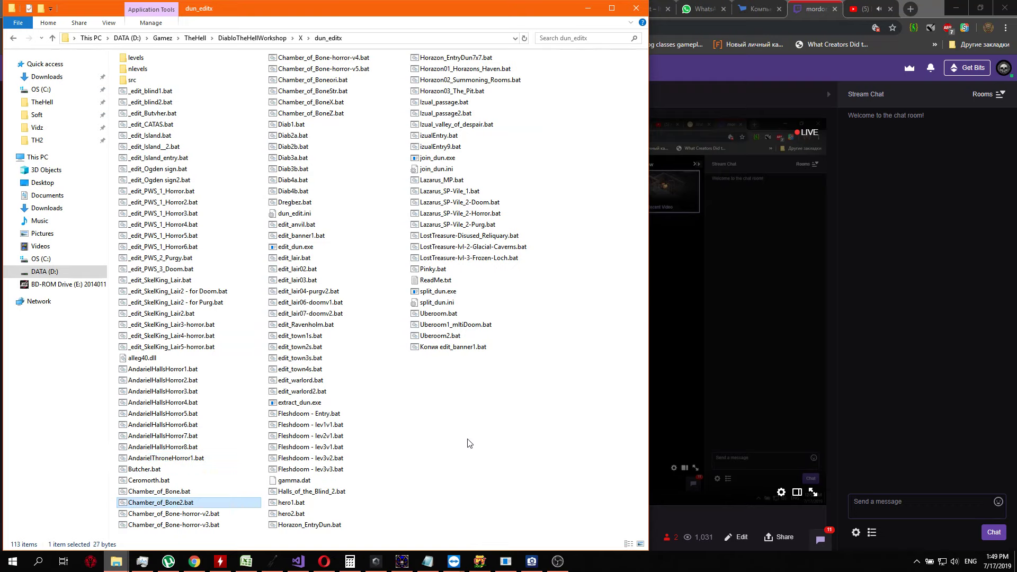
{"action": "key", "text": "Down"}
{"action": "key", "text": "Down"}
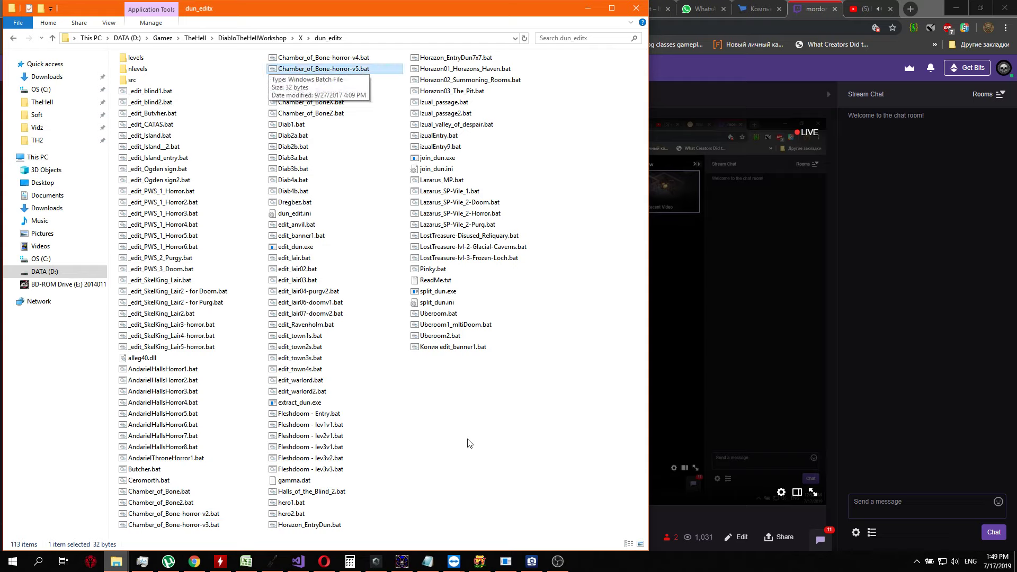
Check the Chamber of Bone variants from Chamber_of_Boneori.bat onward, returning to Chamber_of_BoneX.bat
{"action": "key", "text": "Down"}
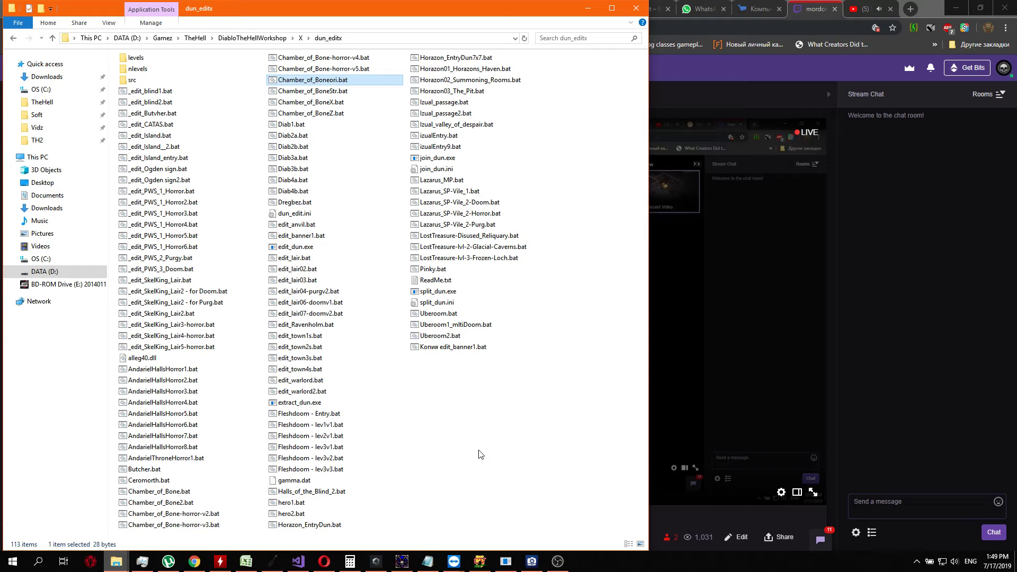
{"action": "key", "text": "Down"}
{"action": "key", "text": "Down"}
{"action": "key", "text": "Down"}
{"action": "key", "text": "Up"}
{"action": "key", "text": "Up"}
{"action": "key", "text": "Up"}
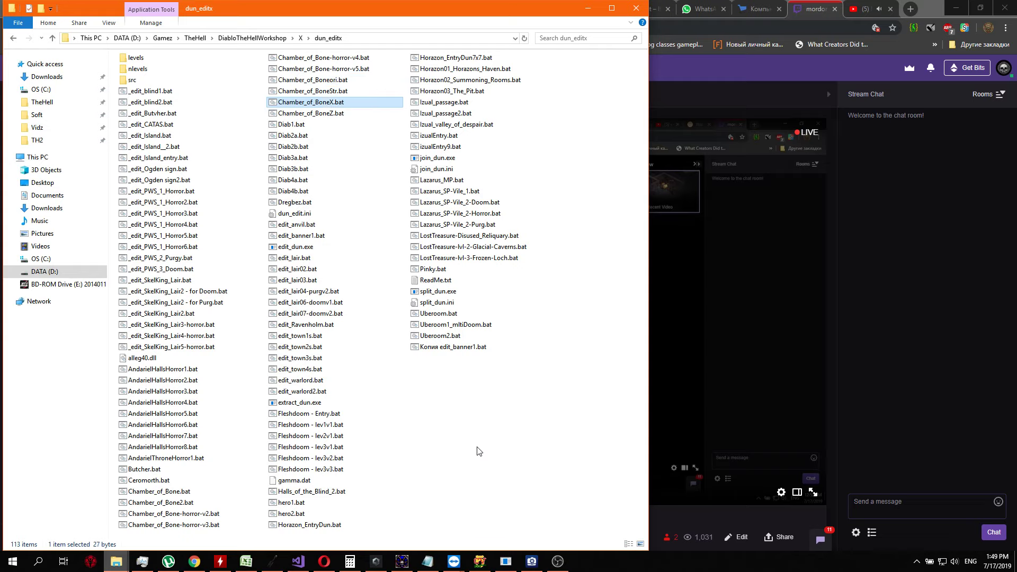
Look through the Diab batch files and Dregbez.bat, ending on dun_edit.ini
{"action": "key", "text": "Down"}
{"action": "key", "text": "Down"}
{"action": "key", "text": "Down"}
{"action": "key", "text": "Down"}
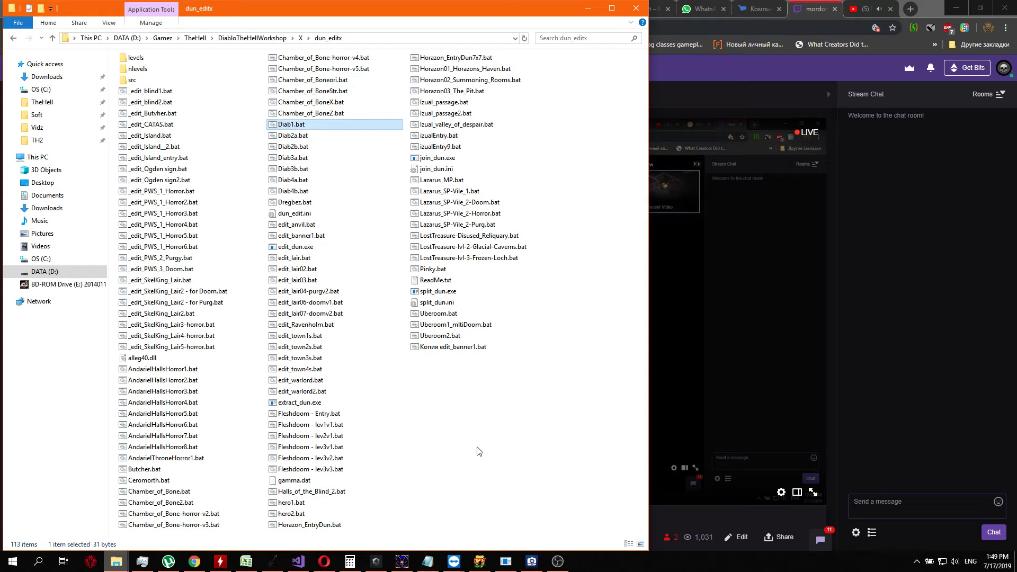
{"action": "key", "text": "Down"}
{"action": "key", "text": "Down"}
{"action": "key", "text": "Down"}
{"action": "key", "text": "Down"}
{"action": "key", "text": "Down"}
{"action": "key", "text": "Down"}
{"action": "key", "text": "Down"}
{"action": "key", "text": "Down"}
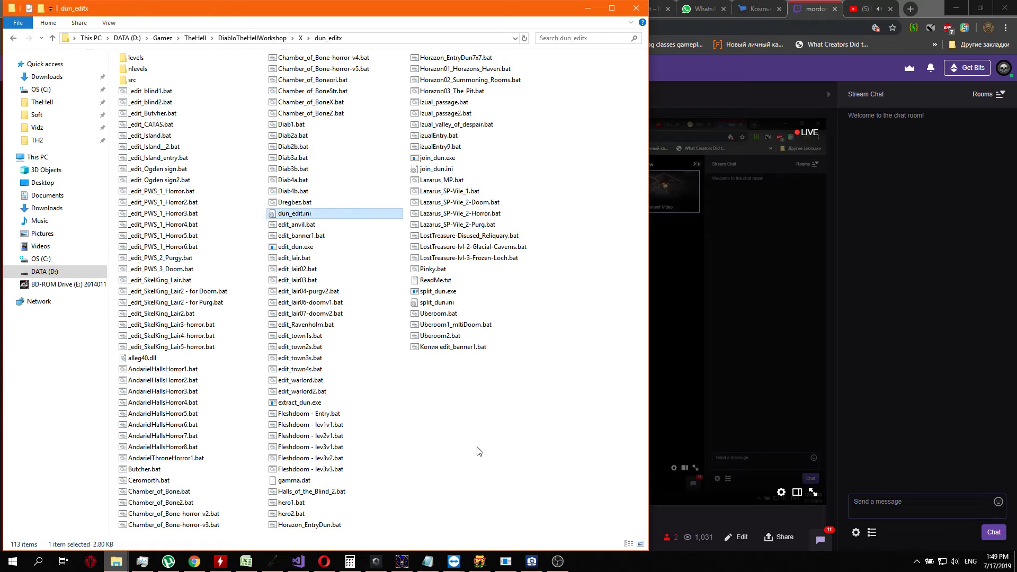
Look through the batch files from edit_anvil.bat to edit_lair02.bat
{"action": "key", "text": "Up"}
{"action": "key", "text": "Down"}
{"action": "key", "text": "Down"}
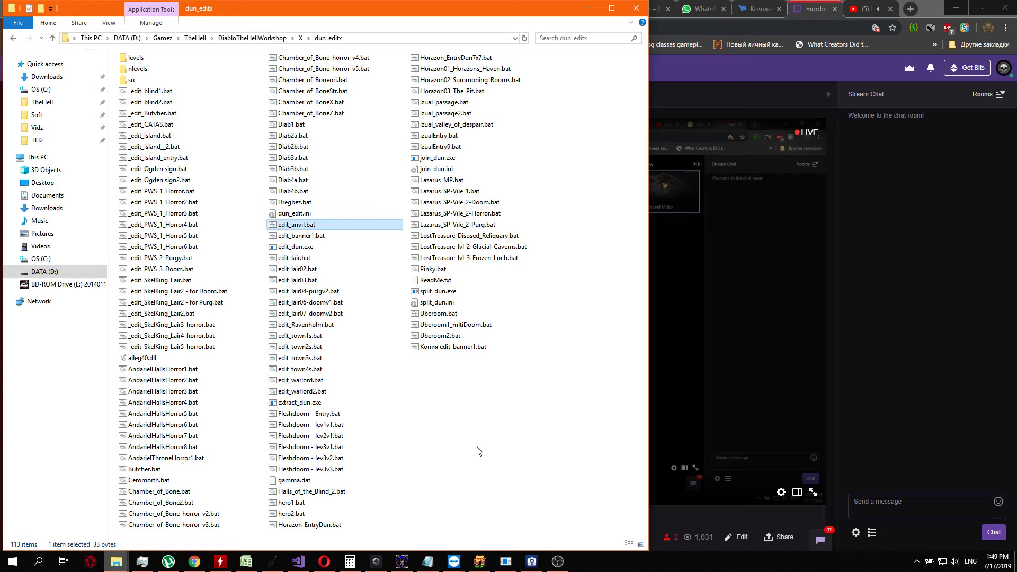
{"action": "key", "text": "Down"}
{"action": "key", "text": "Down"}
{"action": "key", "text": "Down"}
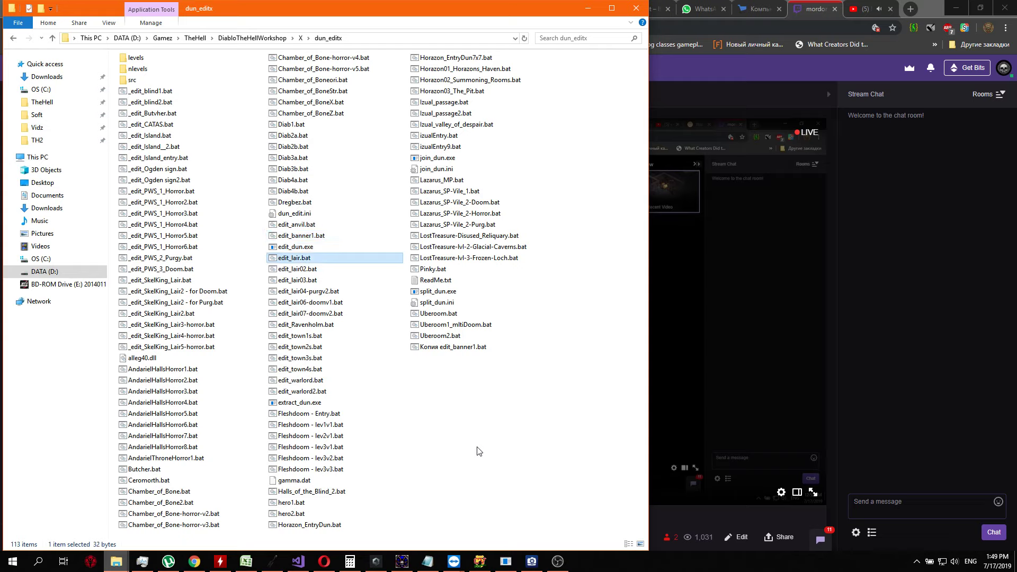
{"action": "key", "text": "Down"}
{"action": "key", "text": "Up"}
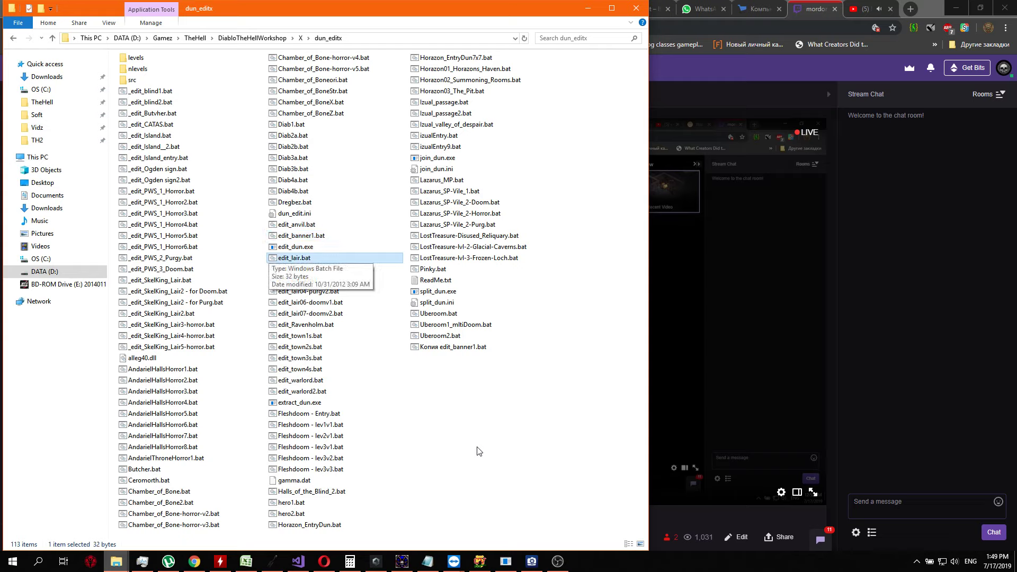
{"action": "key", "text": "Down"}
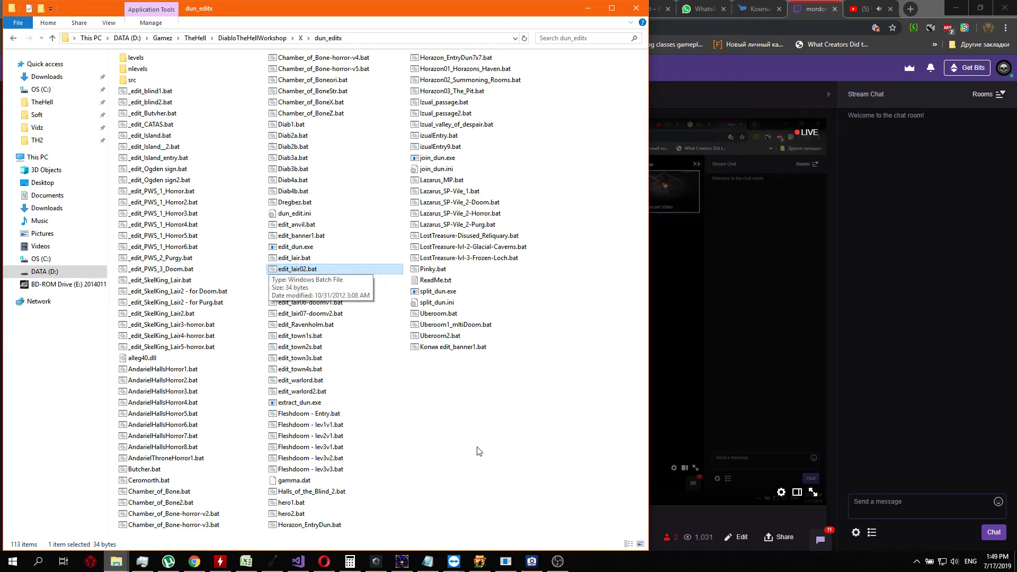
Check the lair batch files up to edit_lair07-doomv2.bat and return to edit_lair04-purgv2.bat
{"action": "key", "text": "Down"}
{"action": "key", "text": "Down"}
{"action": "key", "text": "Down"}
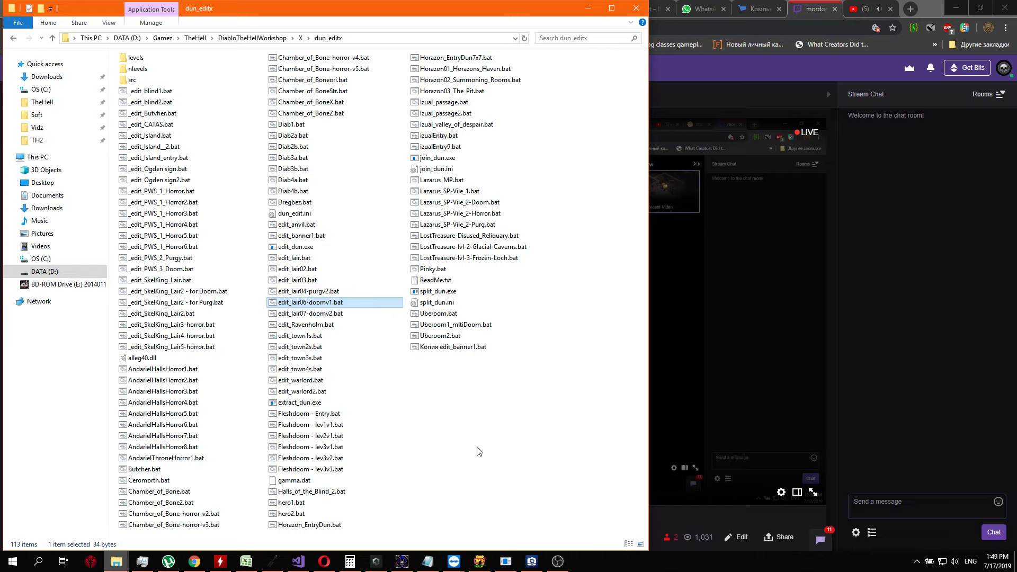
{"action": "key", "text": "Down"}
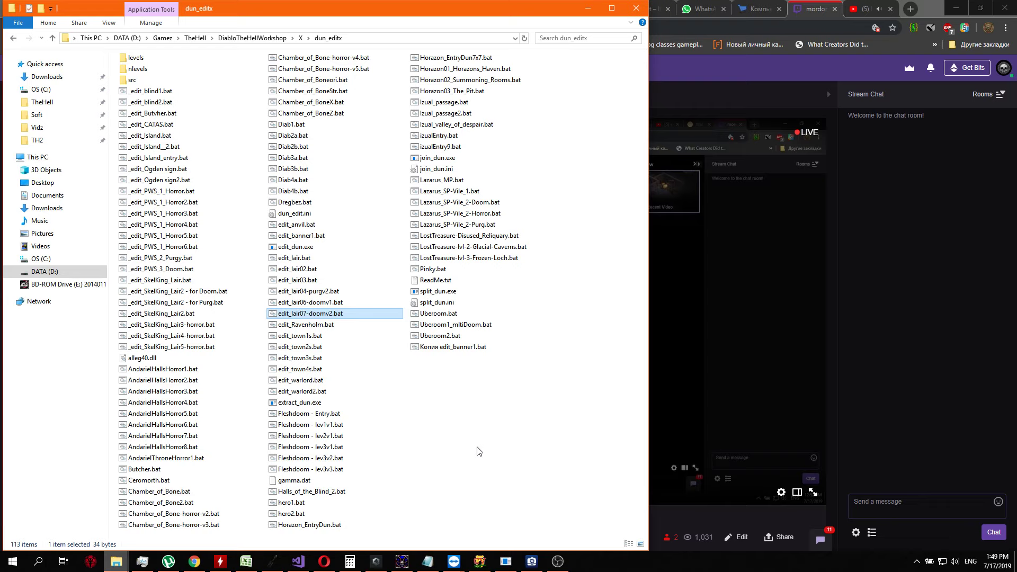
{"action": "key", "text": "Up"}
{"action": "key", "text": "Up"}
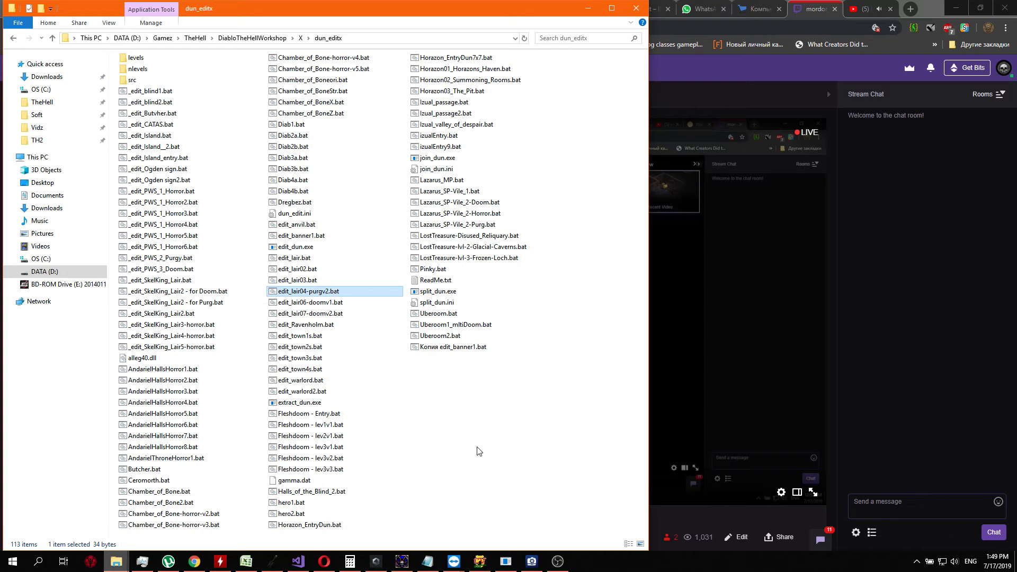
Look through the town, warlord and Fleshdoom batch files, ending on Halls_of_the_Blind_2.bat
{"action": "key", "text": "Down"}
{"action": "key", "text": "Down"}
{"action": "key", "text": "Down"}
{"action": "key", "text": "Down"}
{"action": "key", "text": "Down"}
{"action": "key", "text": "Down"}
{"action": "key", "text": "Down"}
{"action": "key", "text": "Down"}
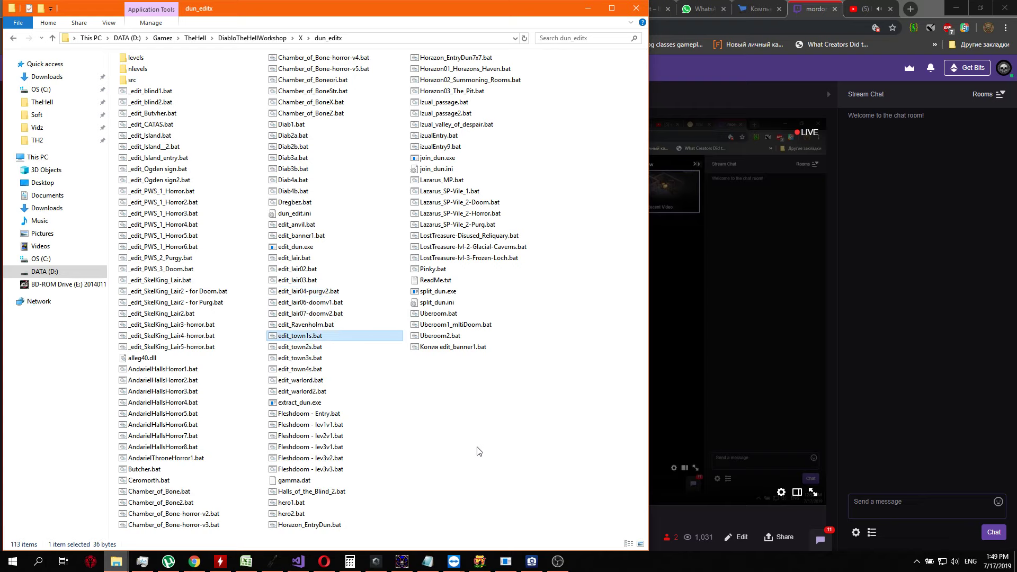
{"action": "key", "text": "Down"}
{"action": "key", "text": "Down"}
{"action": "key", "text": "Down"}
{"action": "key", "text": "Down"}
{"action": "key", "text": "Down"}
{"action": "key", "text": "Down"}
{"action": "key", "text": "Down"}
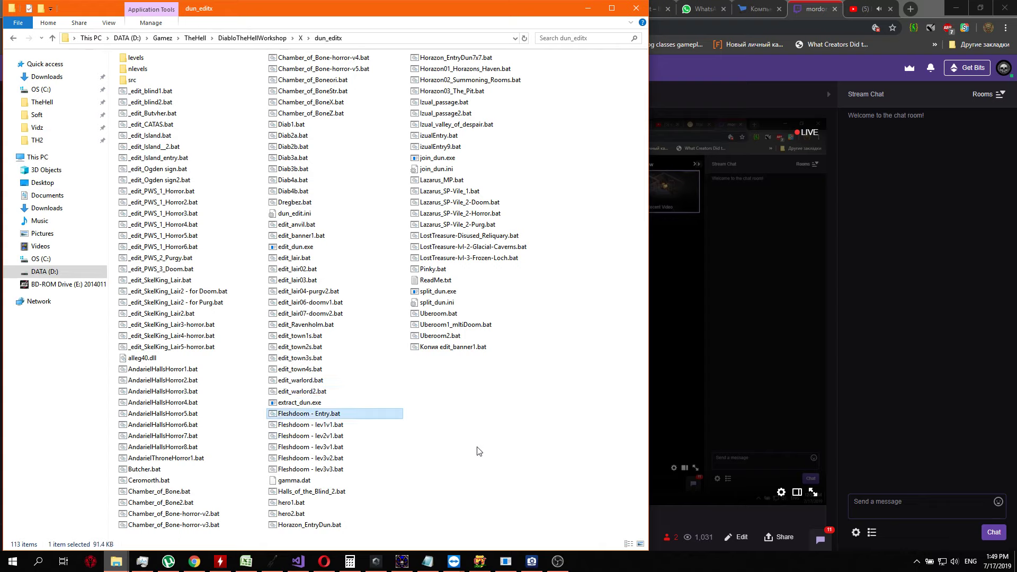
{"action": "key", "text": "Down"}
{"action": "key", "text": "Down"}
{"action": "key", "text": "Down"}
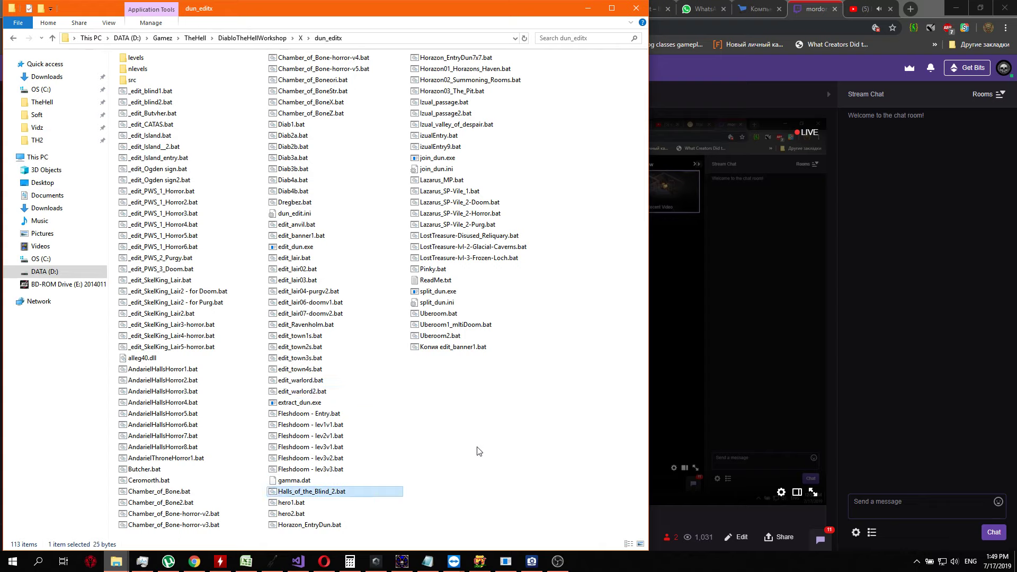
Open the hero1.bat level in the dungeon editor
{"action": "key", "text": "Down"}
{"action": "key", "text": "Down"}
{"action": "key", "text": "Up"}
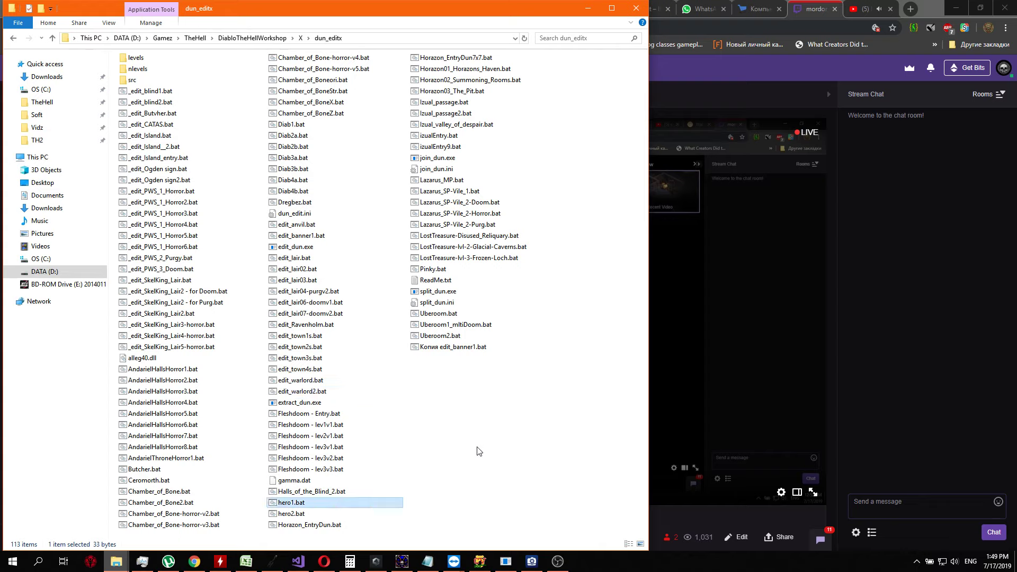
{"action": "key", "text": "Return"}
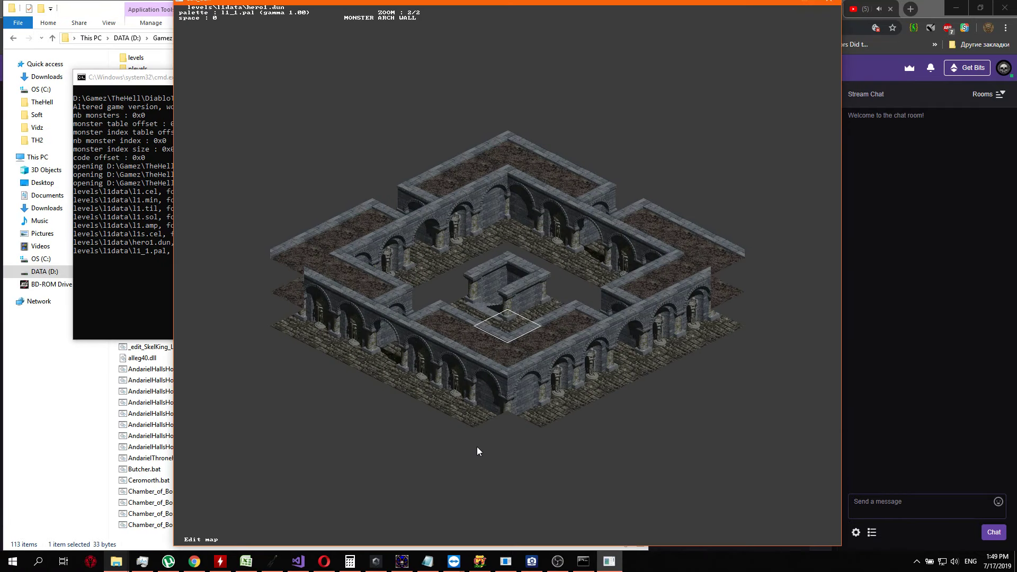
Examine the hero1 level map close up and as a whole, including its arched outer walls and central structure
{"action": "key", "text": "Left"}
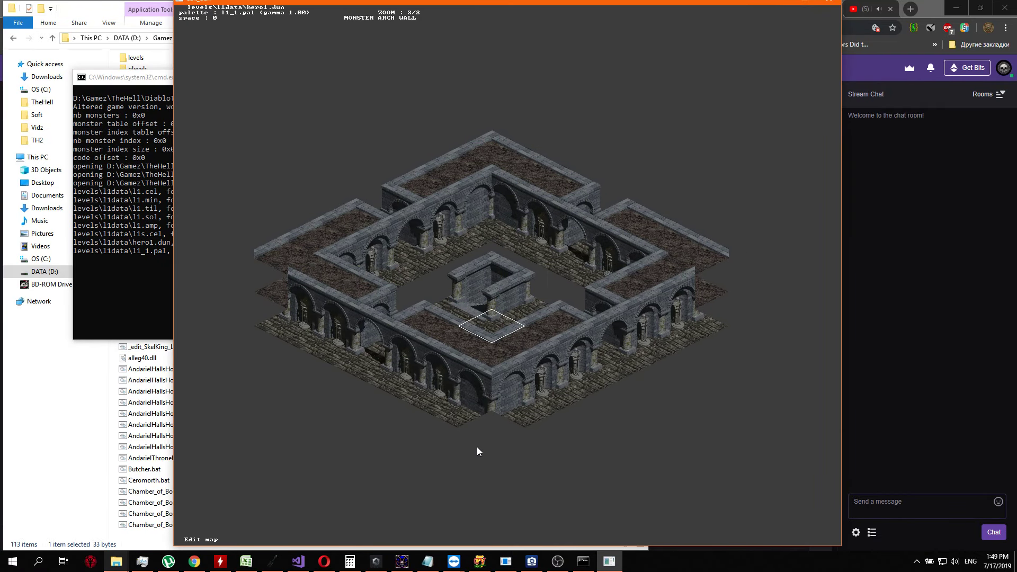
{"action": "key", "text": "plus"}
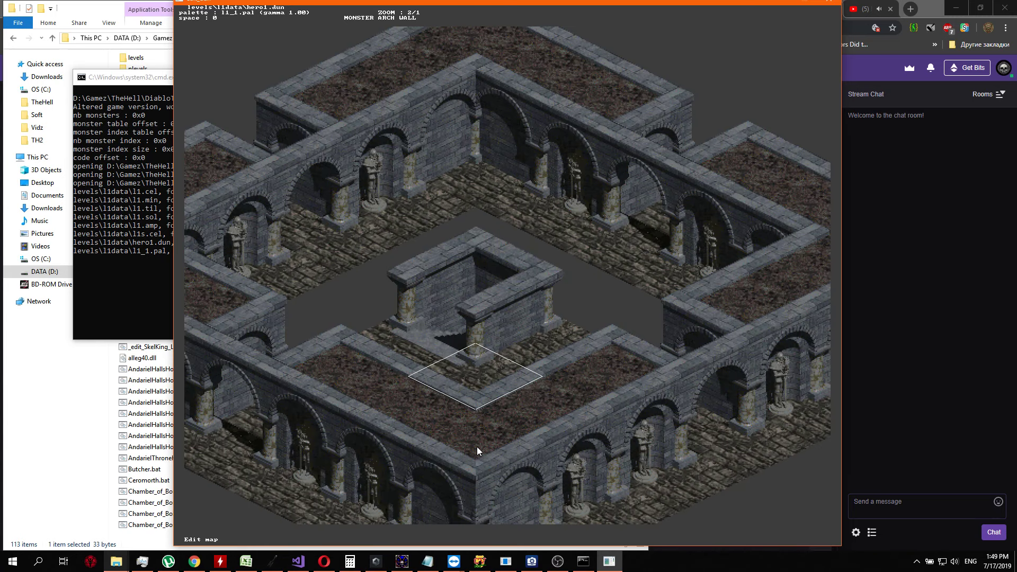
{"action": "key", "text": "Right"}
{"action": "key", "text": "Down"}
{"action": "key", "text": "Left"}
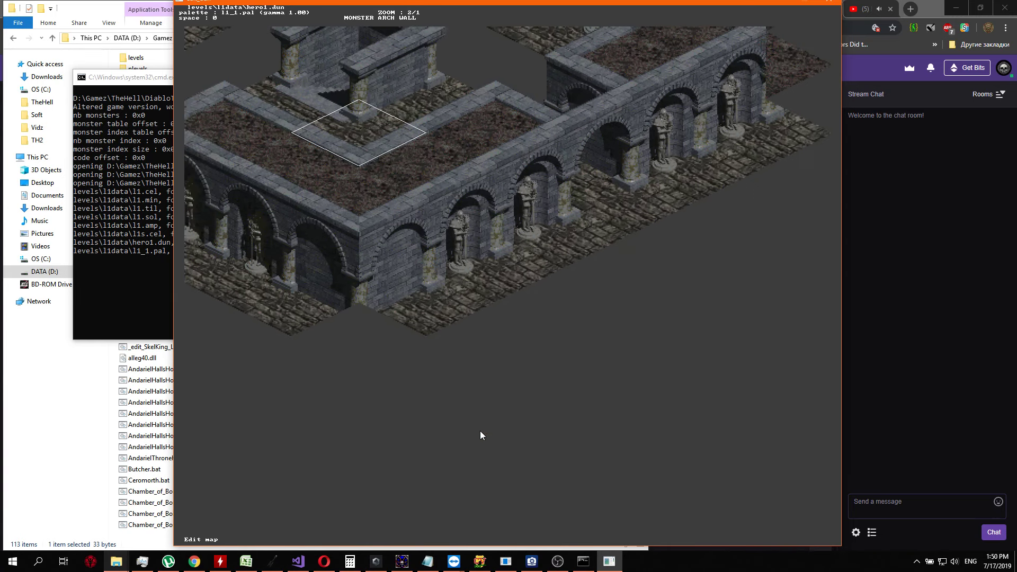
{"action": "key", "text": "Up"}
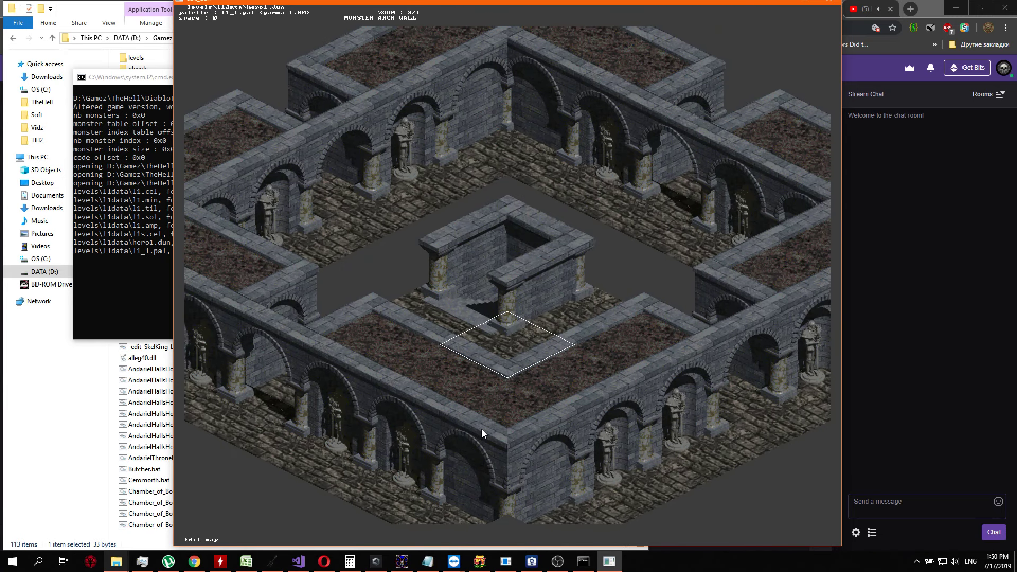
{"action": "key", "text": "minus"}
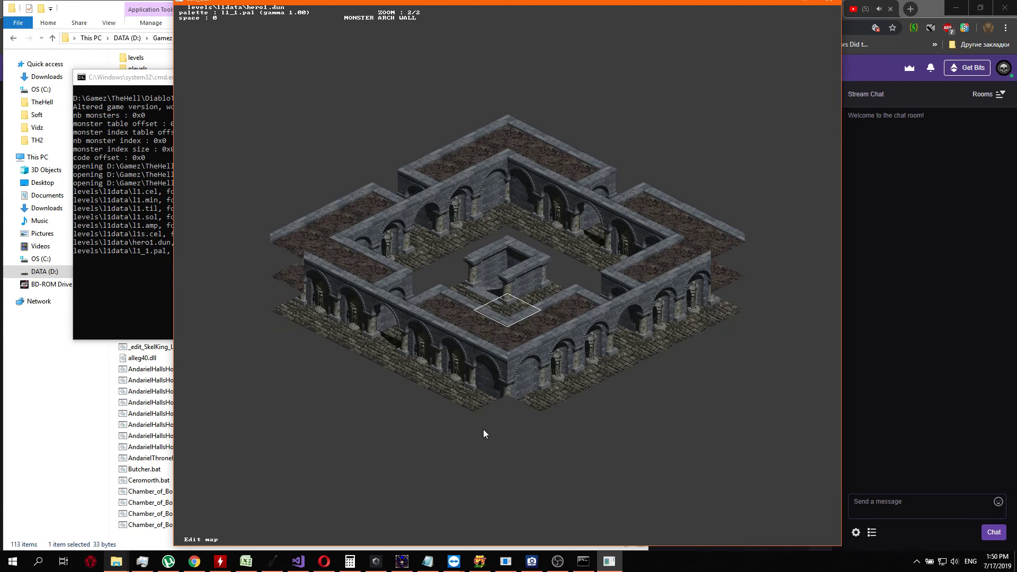
{"action": "key", "text": "Up"}
{"action": "key", "text": "Down"}
{"action": "key", "text": "Right"}
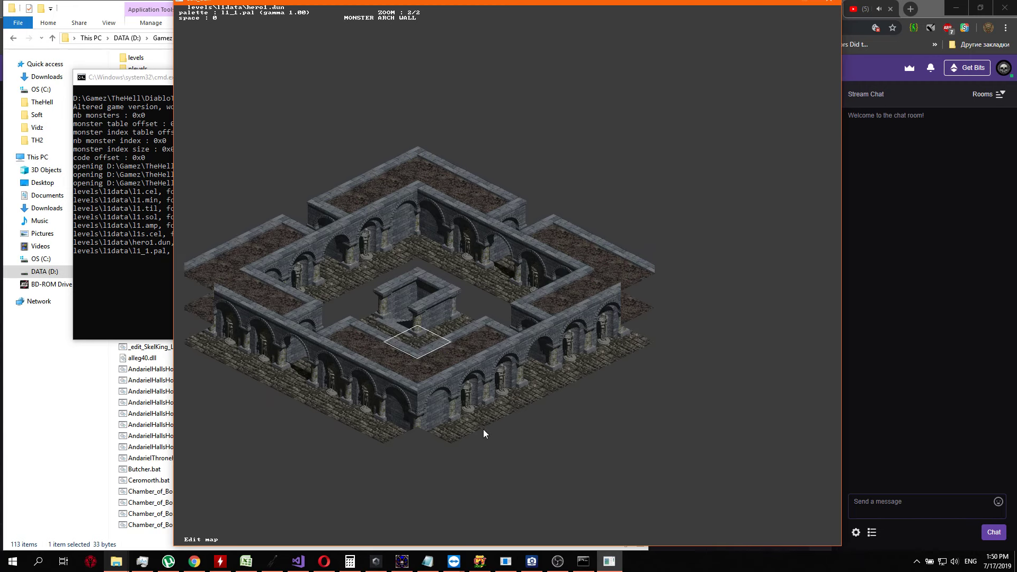
{"action": "key", "text": "Left"}
{"action": "key", "text": "Right"}
{"action": "key", "text": "Left"}
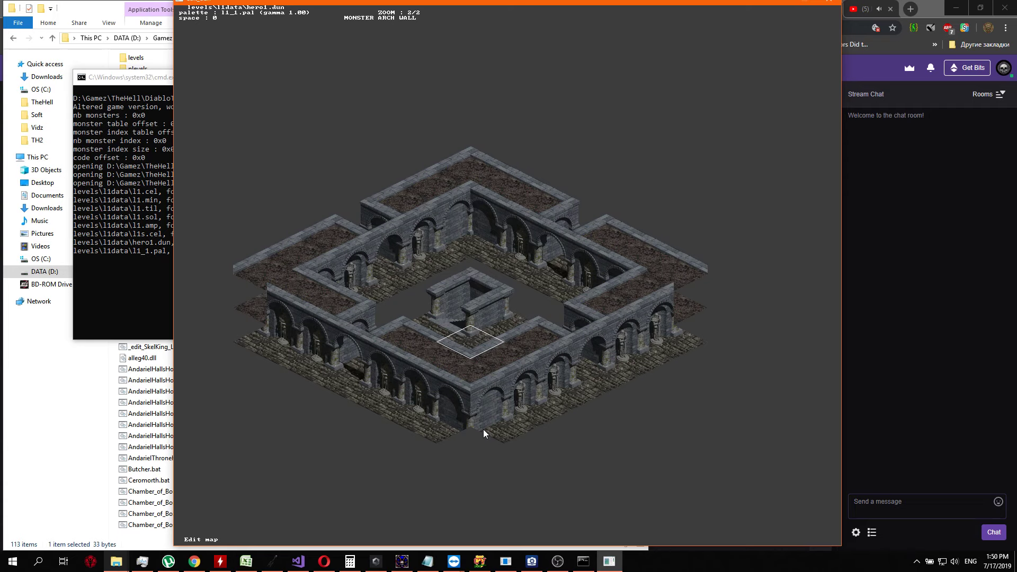
Inspect the hero1 map's statue alcoves and inner room at zoom 2/1, and close the level and its console
{"action": "key", "text": "z"}
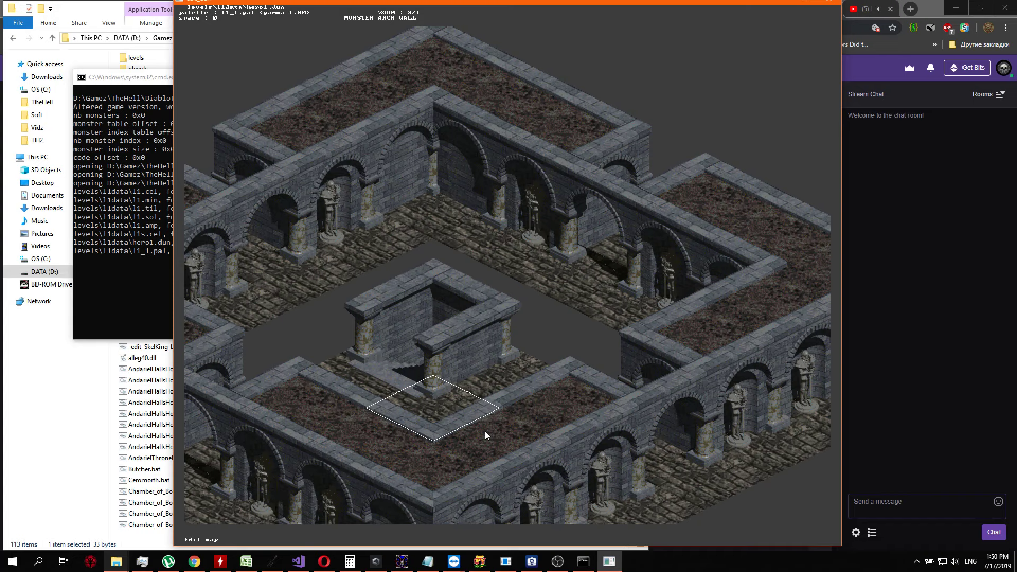
{"action": "key", "text": "Down"}
{"action": "key", "text": "Right"}
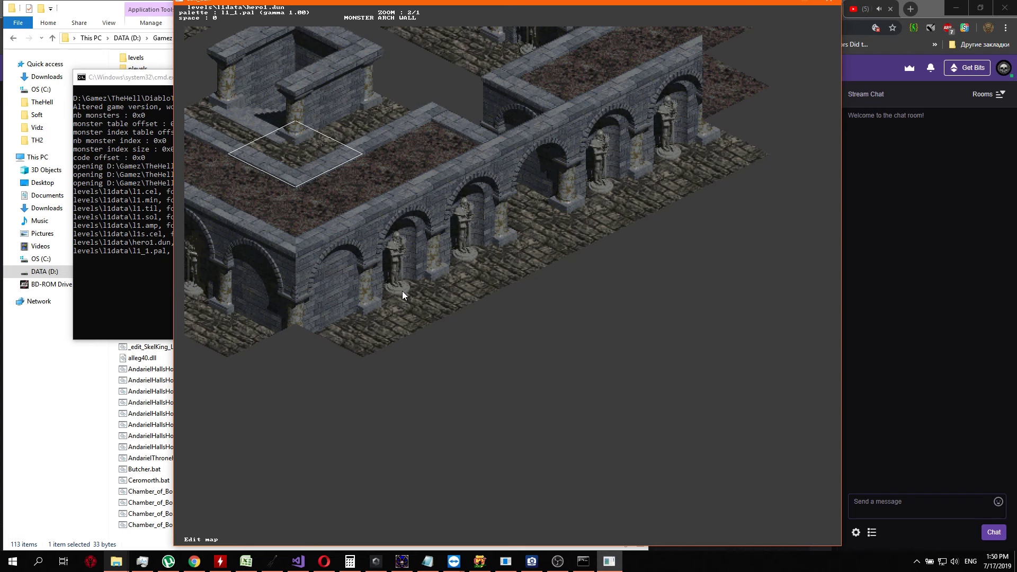
{"action": "key", "text": "Left"}
{"action": "key", "text": "Up"}
{"action": "key", "text": "Right"}
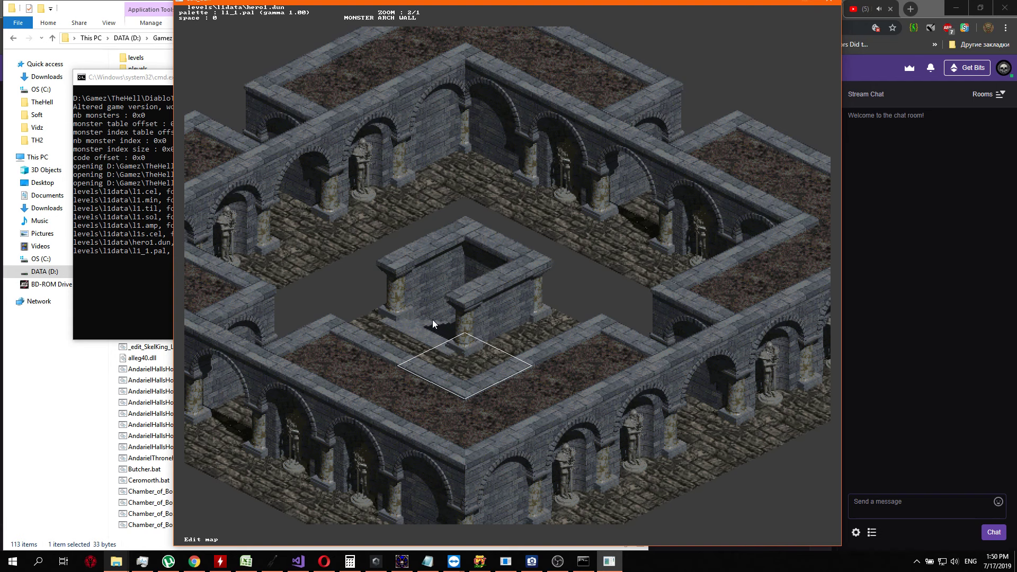
{"action": "key", "text": "Escape"}
{"action": "key", "text": "y"}
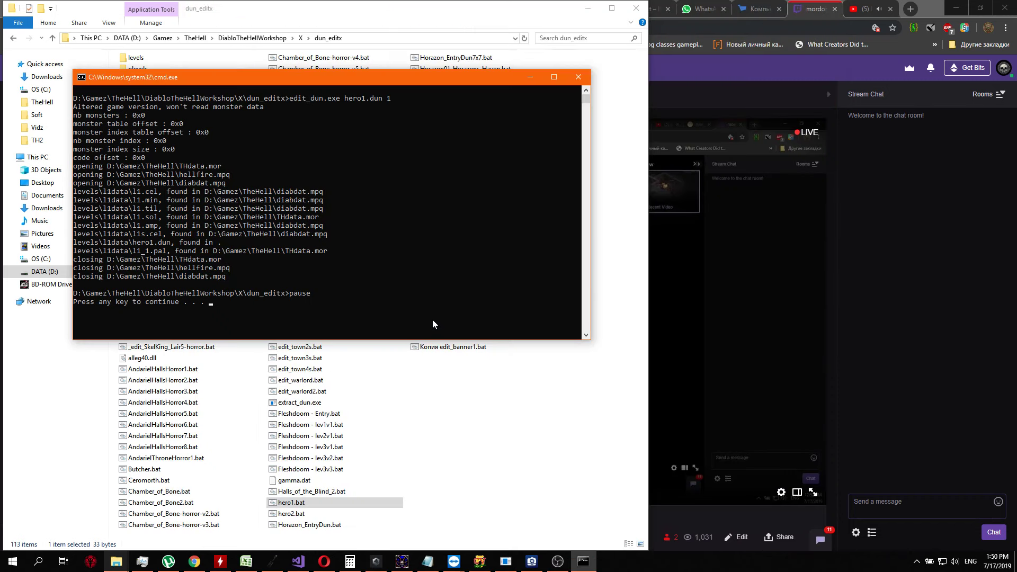
{"action": "key", "text": "Return"}
Open the hero2.bat level in the dungeon editor to view its map, and close it with its console
{"action": "key", "text": "Down"}
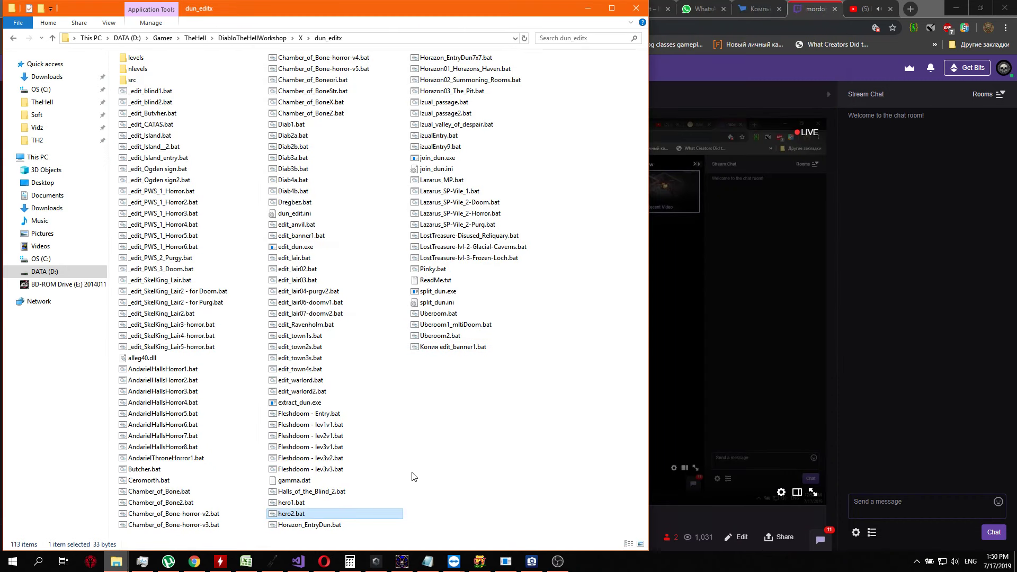
{"action": "key", "text": "Return"}
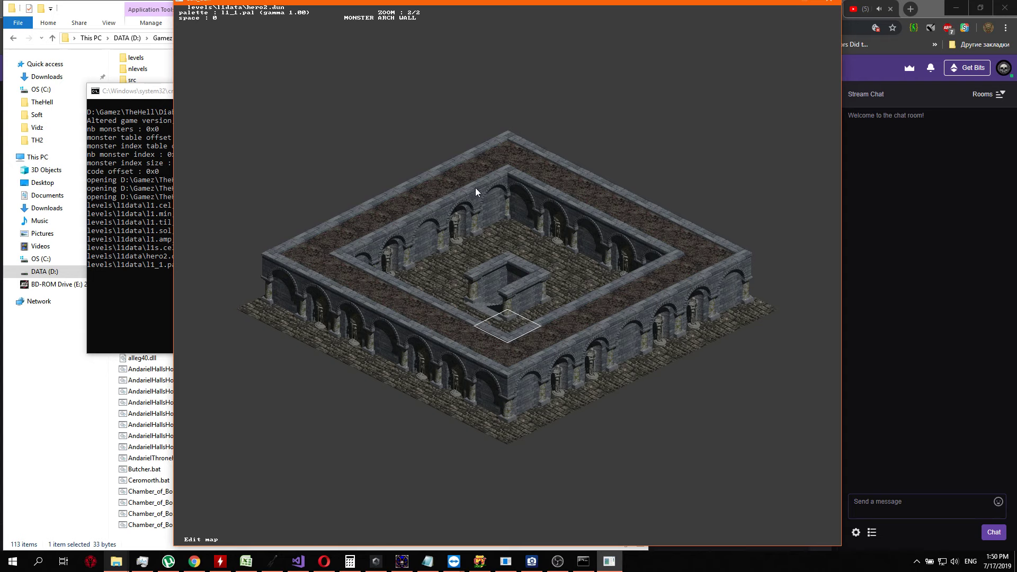
{"action": "key", "text": "Escape"}
{"action": "key", "text": "y"}
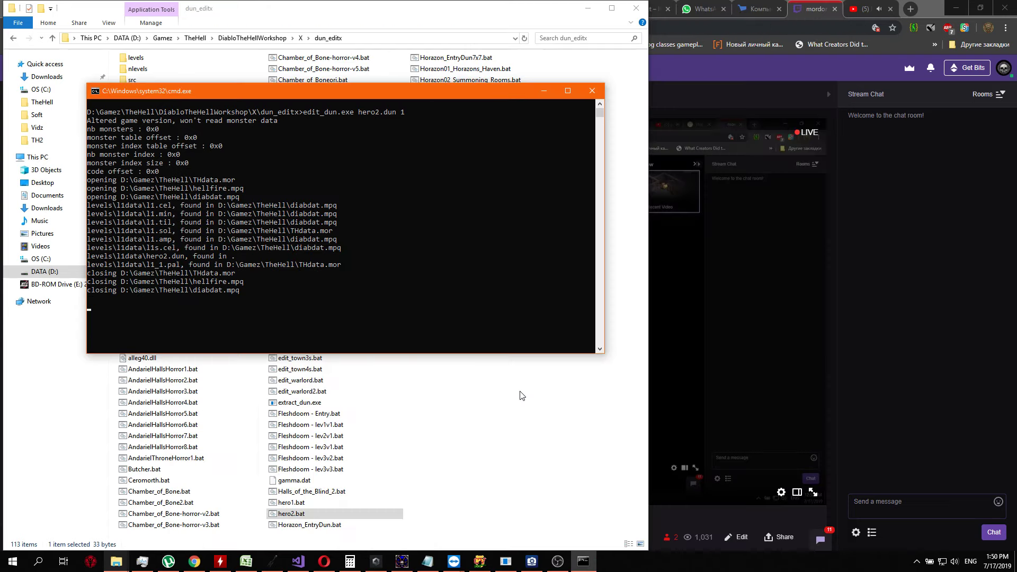
{"action": "key", "text": "Return"}
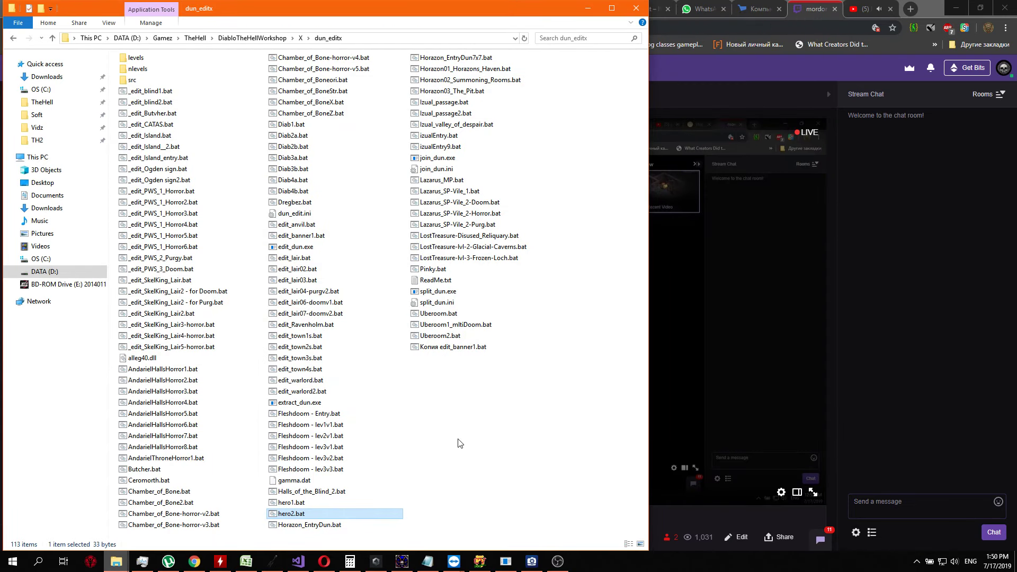
Look through the Horazon batch files from Horazon_EntryDun.bat to Horazon03_The_Pit.bat
{"action": "left_click", "coordinate": [472, 436]}
{"action": "key", "text": "Down"}
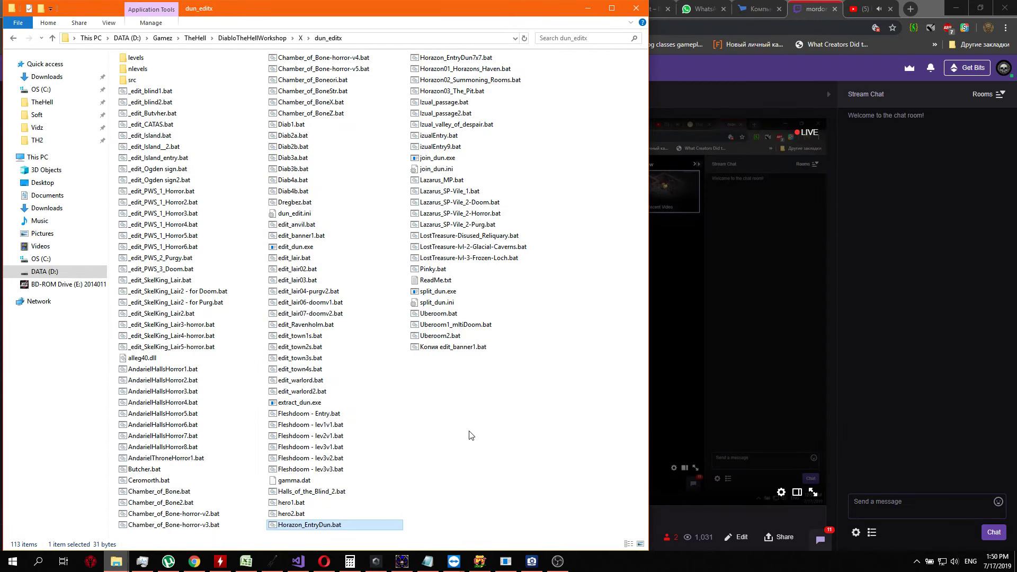
{"action": "key", "text": "Down"}
{"action": "key", "text": "Down"}
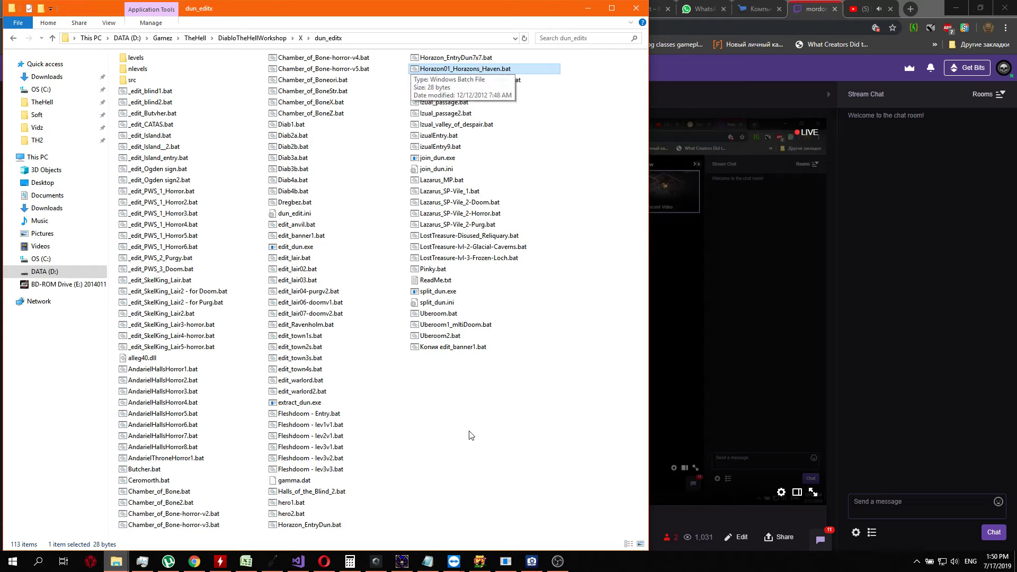
{"action": "key", "text": "Up"}
{"action": "key", "text": "Up"}
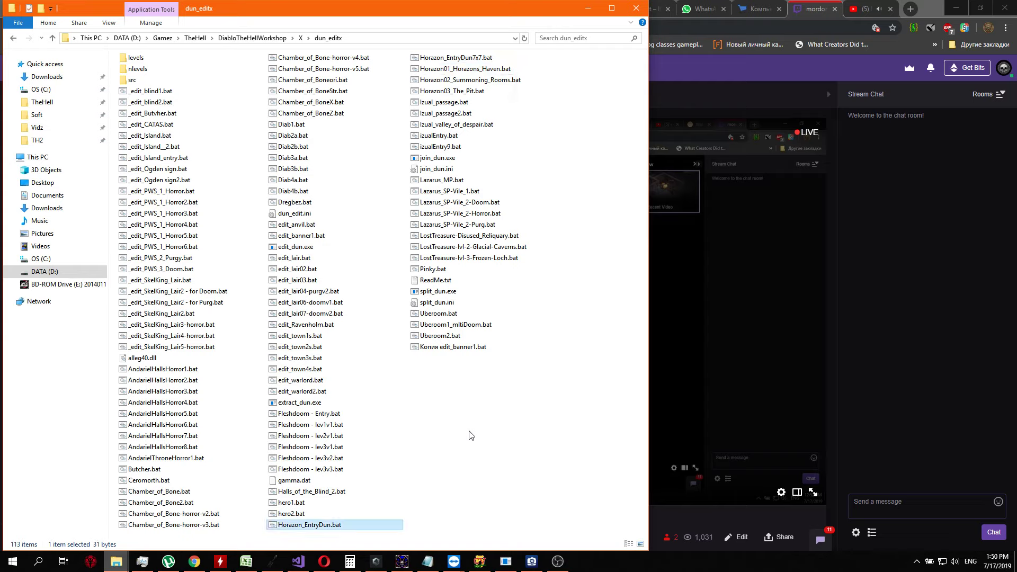
{"action": "key", "text": "Down"}
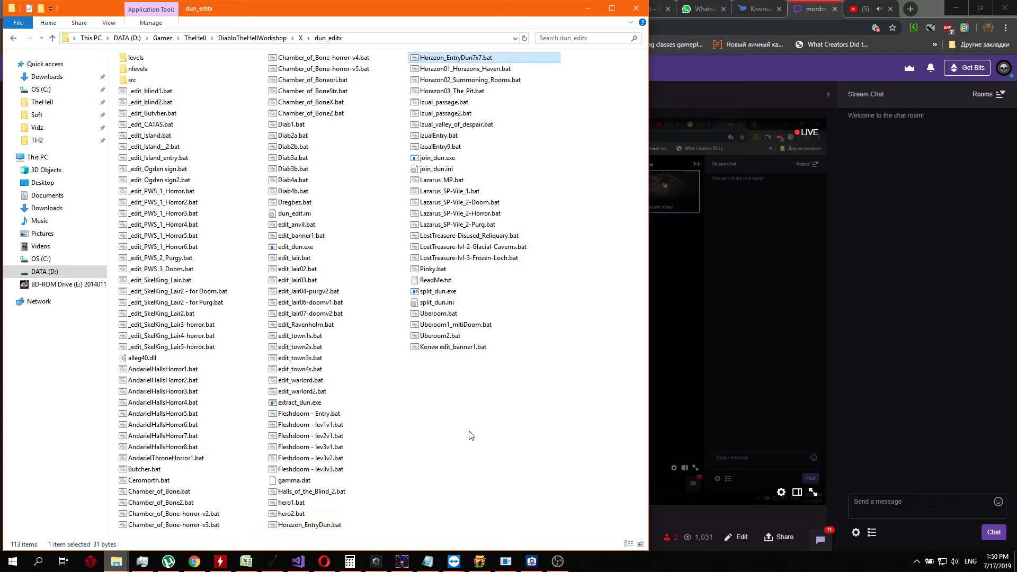
{"action": "key", "text": "Down"}
{"action": "key", "text": "Down"}
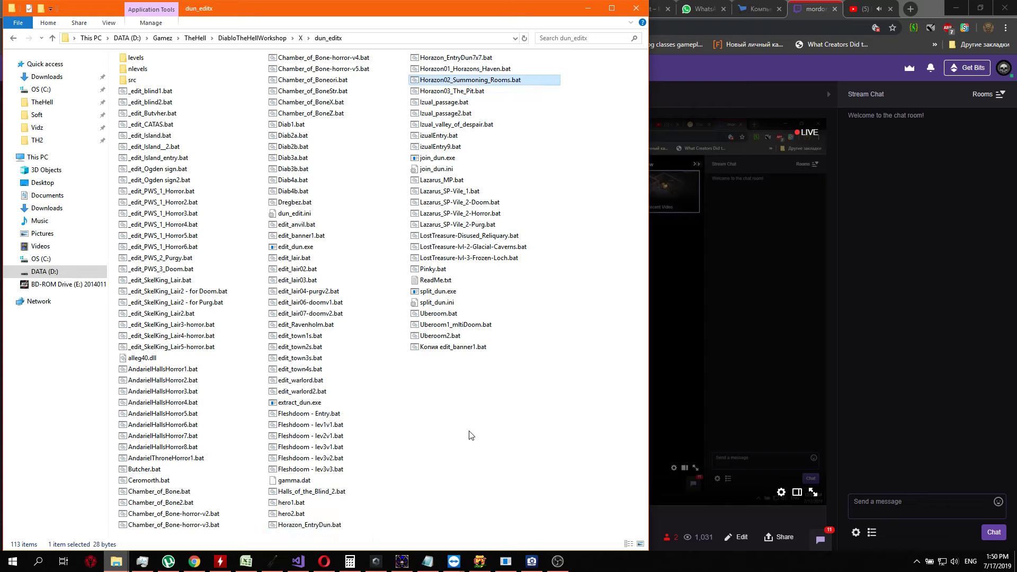
{"action": "key", "text": "Down"}
{"action": "key", "text": "Down"}
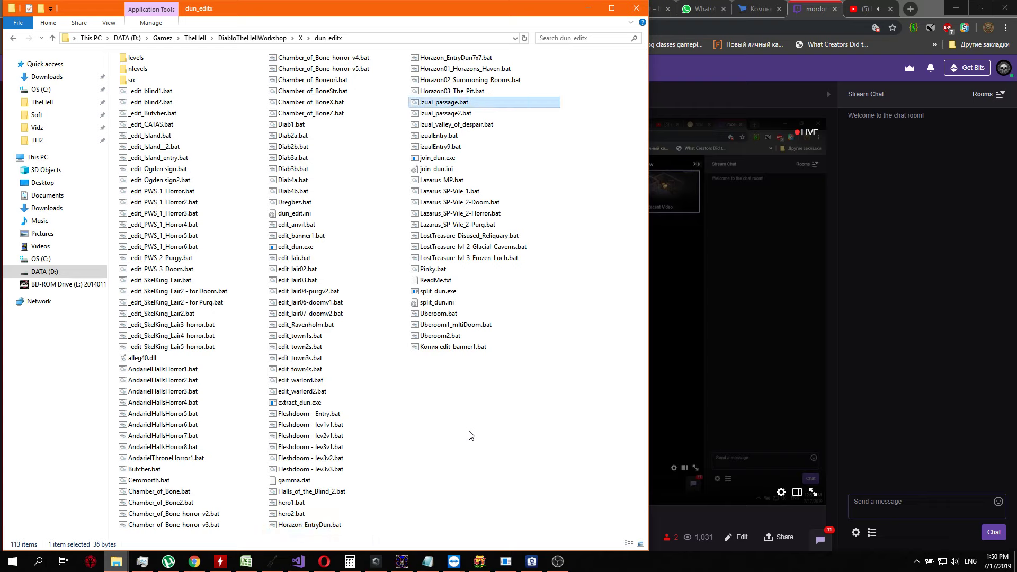
Compare Izual_passage.bat with Izual_passage2.bat and move on to Izual_valley_of_despair.bat
{"action": "key", "text": "Down"}
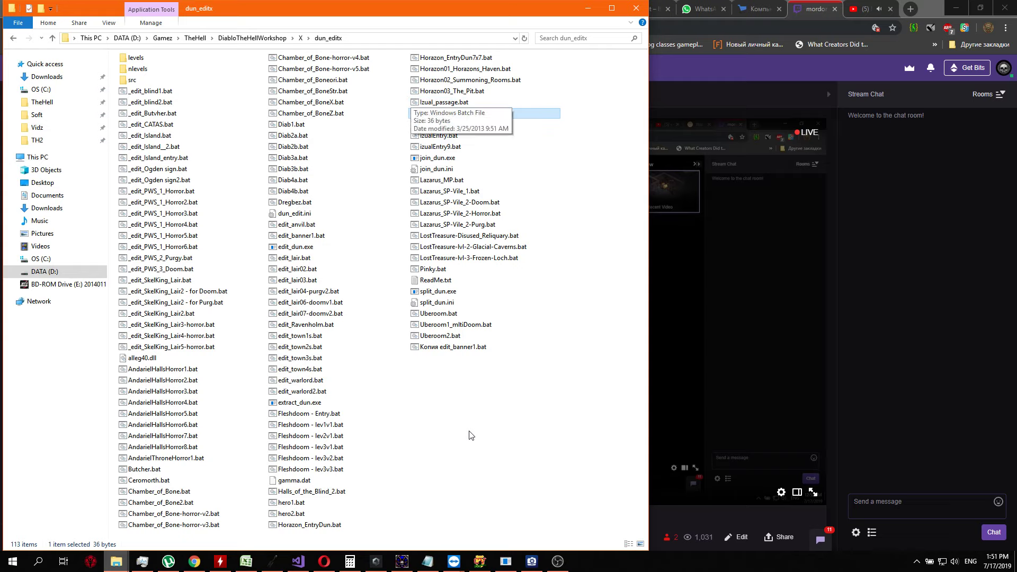
{"action": "key", "text": "Up"}
{"action": "key", "text": "Down"}
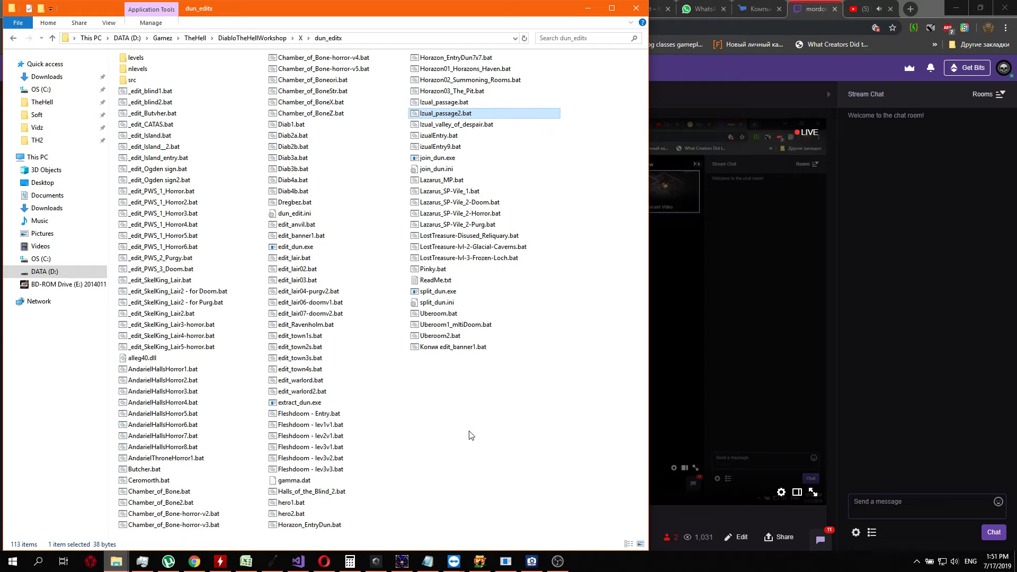
{"action": "key", "text": "Up"}
{"action": "key", "text": "Down"}
{"action": "key", "text": "Down"}
{"action": "key", "text": "Up"}
{"action": "key", "text": "Up"}
{"action": "key", "text": "Down"}
{"action": "key", "text": "Down"}
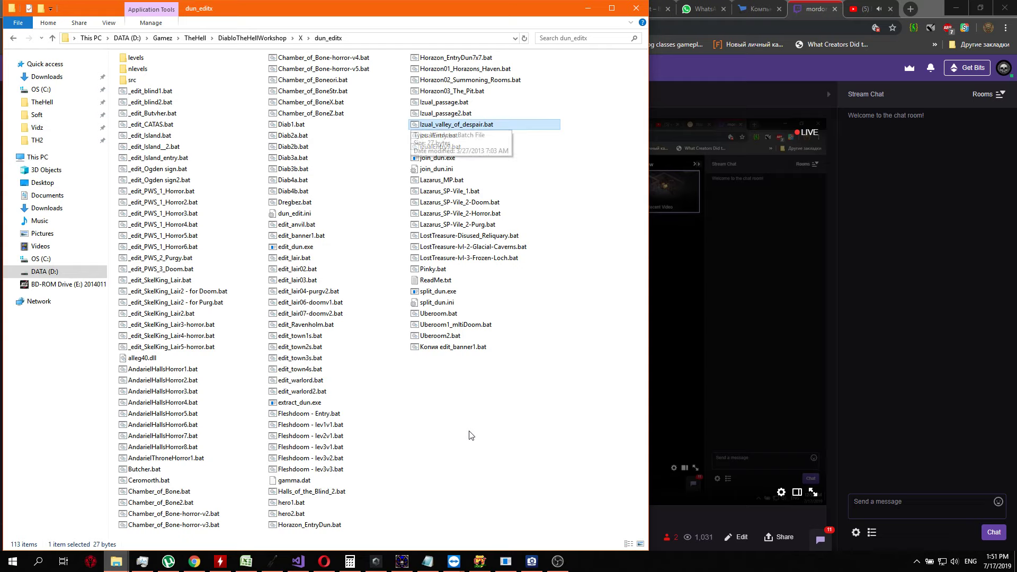
Check the izualEntry batch files and continue through the list to Lazarus_SP-Vile_1.bat
{"action": "key", "text": "Down"}
{"action": "key", "text": "Down"}
{"action": "key", "text": "Up"}
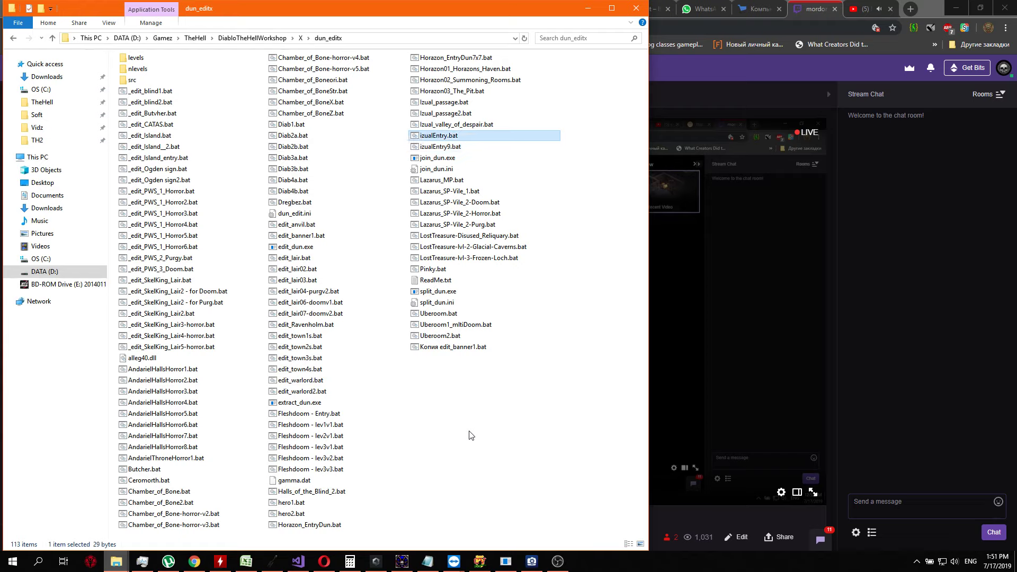
{"action": "key", "text": "Down"}
{"action": "key", "text": "Down"}
{"action": "key", "text": "Down"}
{"action": "key", "text": "Down"}
{"action": "key", "text": "Down"}
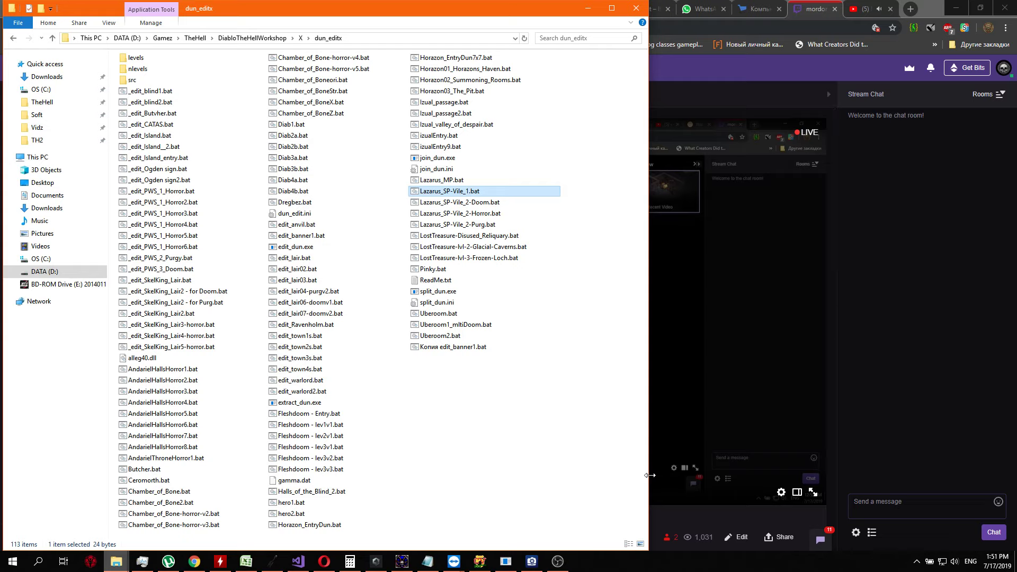
Open the Lazarus_SP-Vile_1.bat level in the dungeon editor to work on its map
{"action": "key", "text": "Return"}
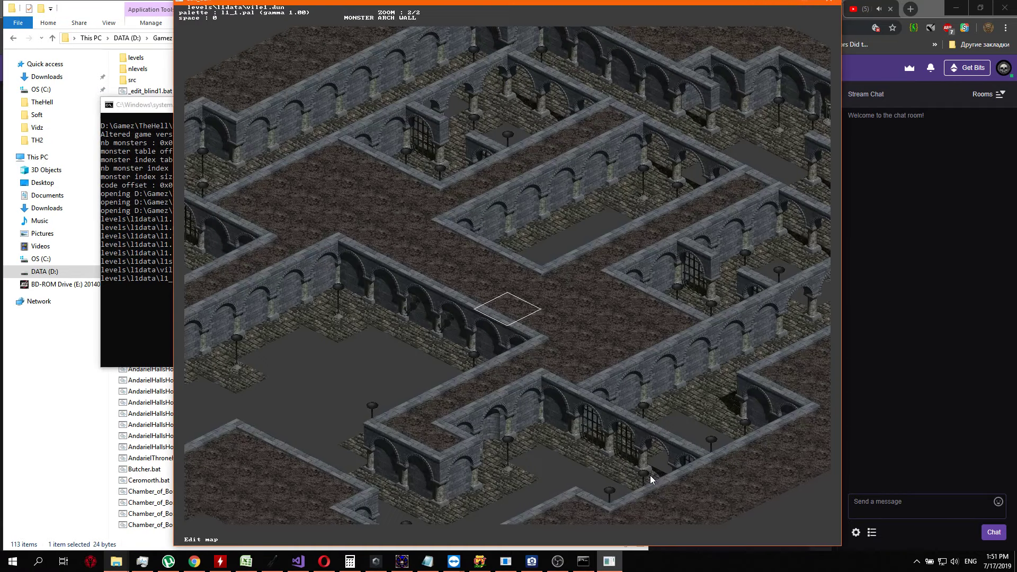
{"action": "key", "text": "Right"}
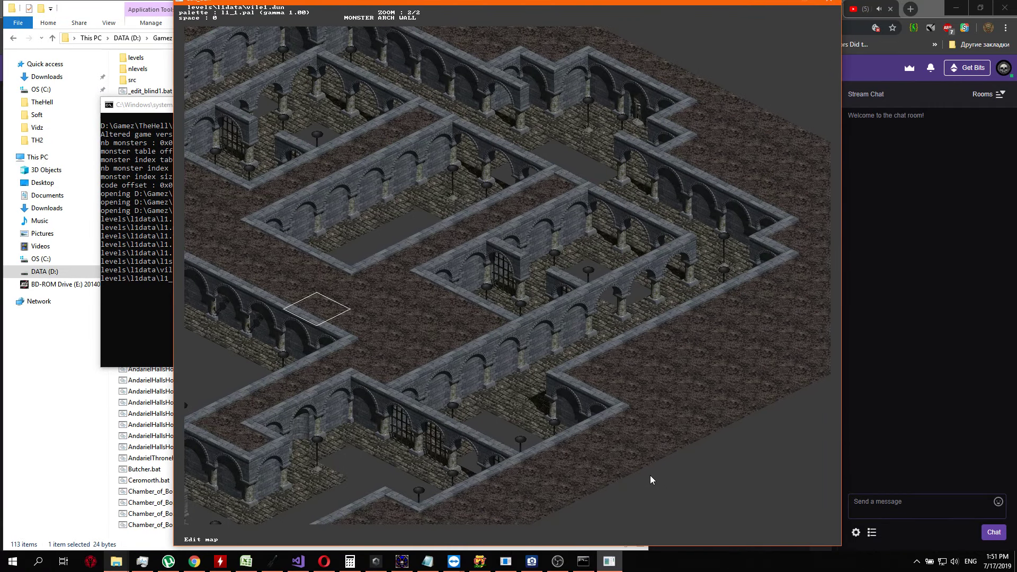
{"action": "key", "text": "Down"}
{"action": "key", "text": "Down"}
{"action": "key", "text": "Up"}
{"action": "key", "text": "Right"}
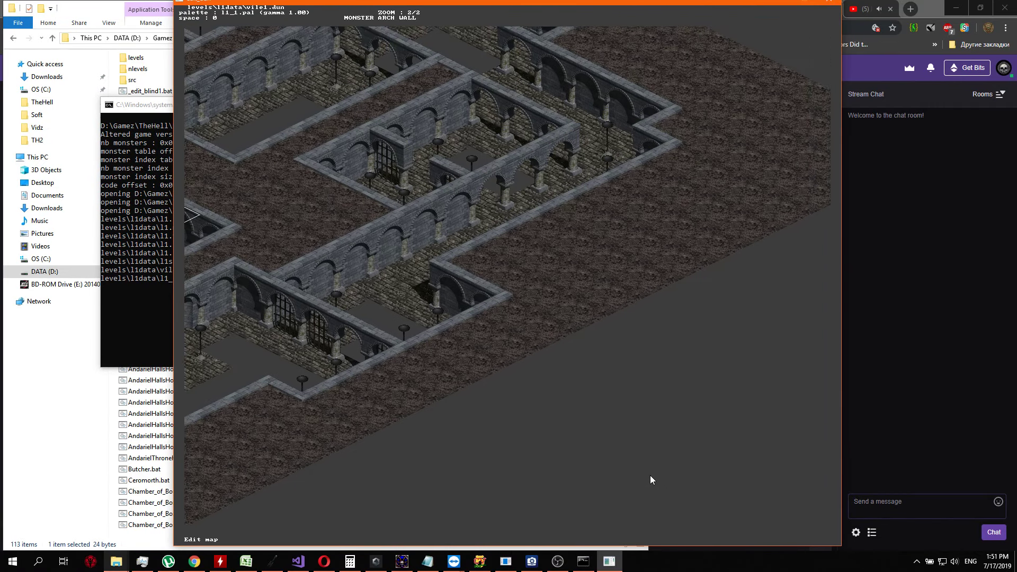
Set the tiles of two neighbouring dirt squares on the map's lower-right outer edge, just below the small arched room's corner
{"action": "key", "text": "KP_2"}
{"action": "key", "text": "KP_2"}
{"action": "key", "text": "KP_3"}
{"action": "key", "text": "KP_3"}
{"action": "key", "text": "KP_3"}
{"action": "key", "text": "KP_3"}
{"action": "key", "text": "KP_3"}
{"action": "key", "text": "KP_3"}
{"action": "key", "text": "KP_3"}
{"action": "key", "text": "KP_3"}
{"action": "key", "text": "KP_7"}
{"action": "key", "text": "KP_9"}
{"action": "key", "text": "KP_9"}
{"action": "key", "text": "KP_9"}
{"action": "key", "text": "Return"}
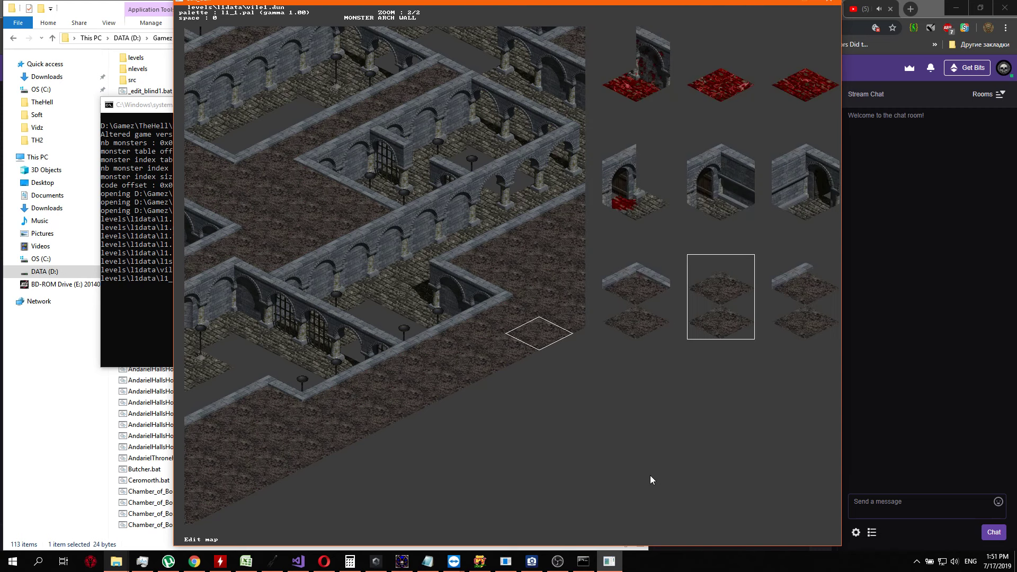
{"action": "key", "text": "Return"}
{"action": "key", "text": "KP_1"}
{"action": "key", "text": "Return"}
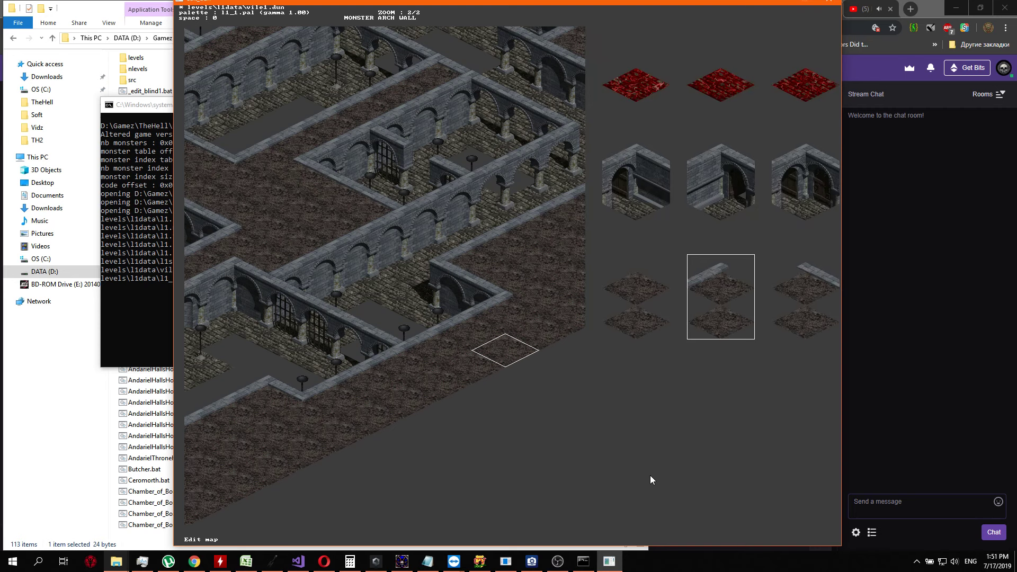
{"action": "key", "text": "Return"}
Set the tiles of the two dirt squares directly beside the outer corner of the small arched room
{"action": "key", "text": "KP_9"}
{"action": "key", "text": "KP_9"}
{"action": "key", "text": "KP_7"}
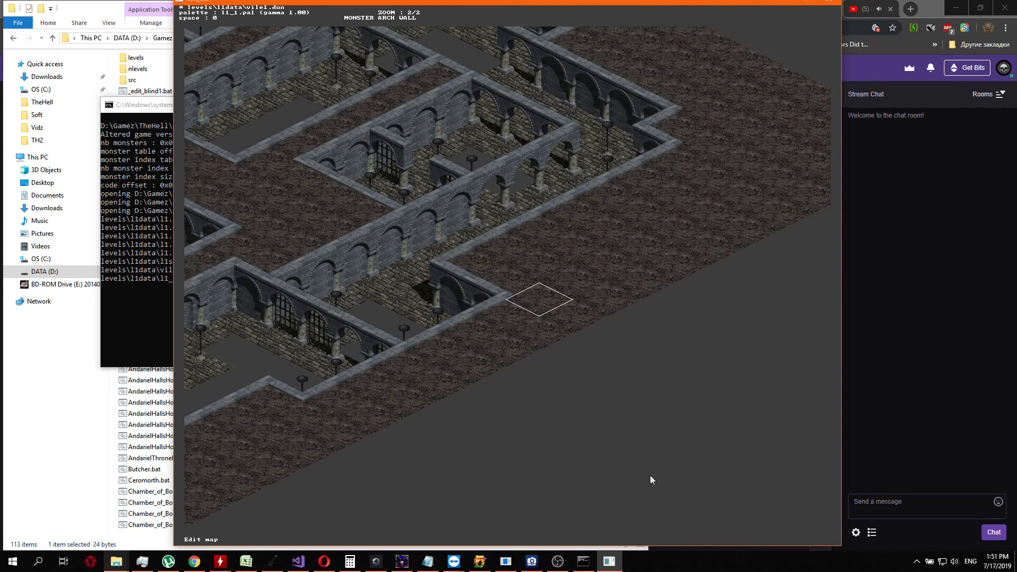
{"action": "key", "text": "Return"}
{"action": "key", "text": "Return"}
{"action": "key", "text": "KP_9"}
Adjust the tile again on the edge dirt square below the small arched room's corner
{"action": "key", "text": "Return"}
Set the tiles of three successive dirt squares running down-left along the map's outer edge
{"action": "key", "text": "Return"}
{"action": "key", "text": "KP_1"}
{"action": "key", "text": "KP_1"}
{"action": "key", "text": "KP_3"}
{"action": "key", "text": "Return"}
{"action": "key", "text": "Return"}
{"action": "key", "text": "Return"}
{"action": "key", "text": "Return"}
{"action": "key", "text": "KP_1"}
{"action": "key", "text": "Return"}
{"action": "key", "text": "Return"}
{"action": "key", "text": "KP_1"}
{"action": "key", "text": "Return"}
{"action": "key", "text": "Return"}
{"action": "key", "text": "KP_1"}
{"action": "key", "text": "Return"}
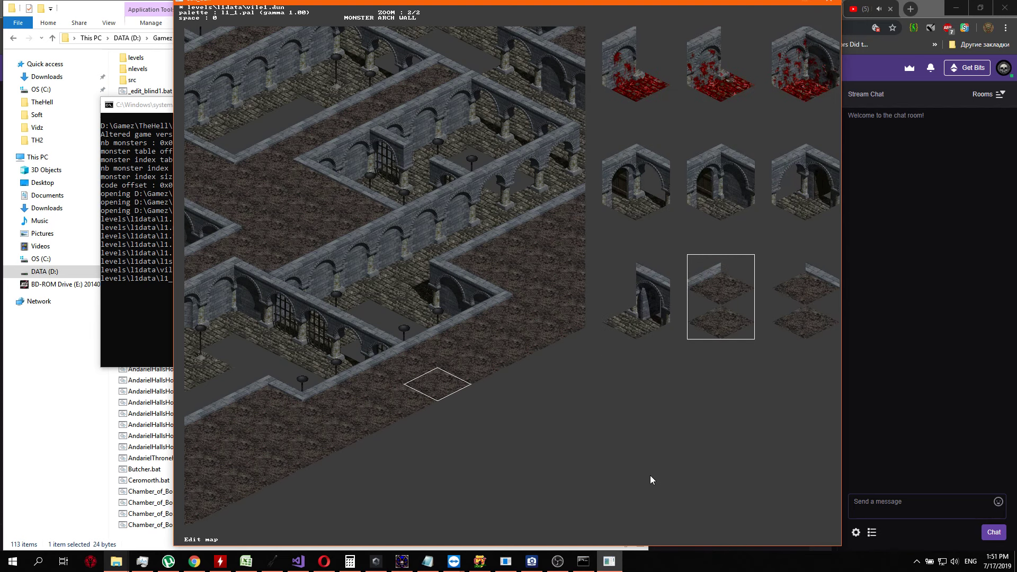
{"action": "key", "text": "Return"}
Set the tile of the dirt square outside the long arched corridor, up-right of the small room's corner
{"action": "key", "text": "Up"}
{"action": "key", "text": "Right"}
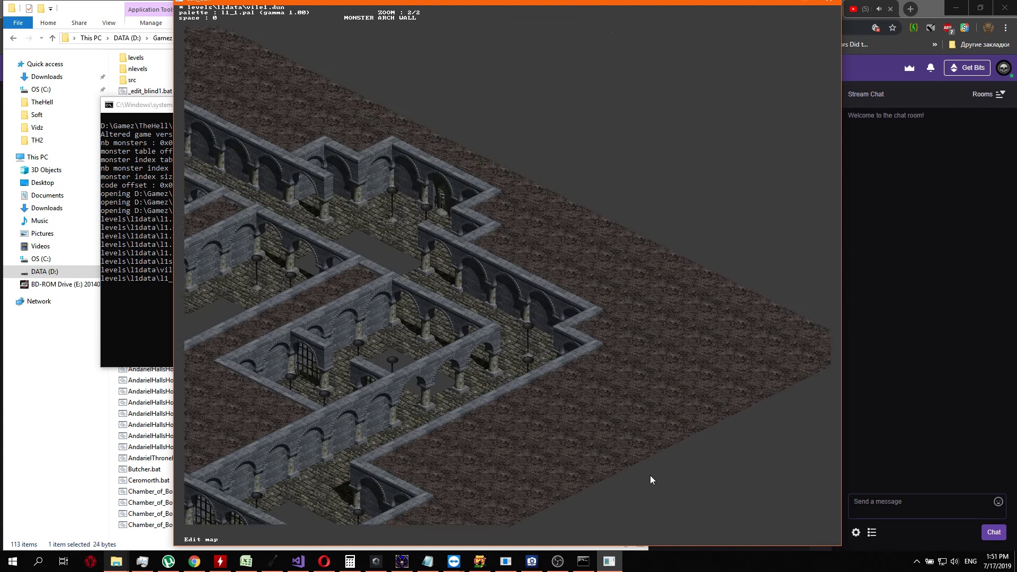
{"action": "key", "text": "KP_9"}
{"action": "key", "text": "KP_9"}
{"action": "key", "text": "KP_9"}
{"action": "key", "text": "KP_9"}
{"action": "key", "text": "KP_9"}
{"action": "key", "text": "KP_9"}
{"action": "key", "text": "KP_9"}
{"action": "key", "text": "KP_7"}
{"action": "key", "text": "KP_8"}
{"action": "key", "text": "Return"}
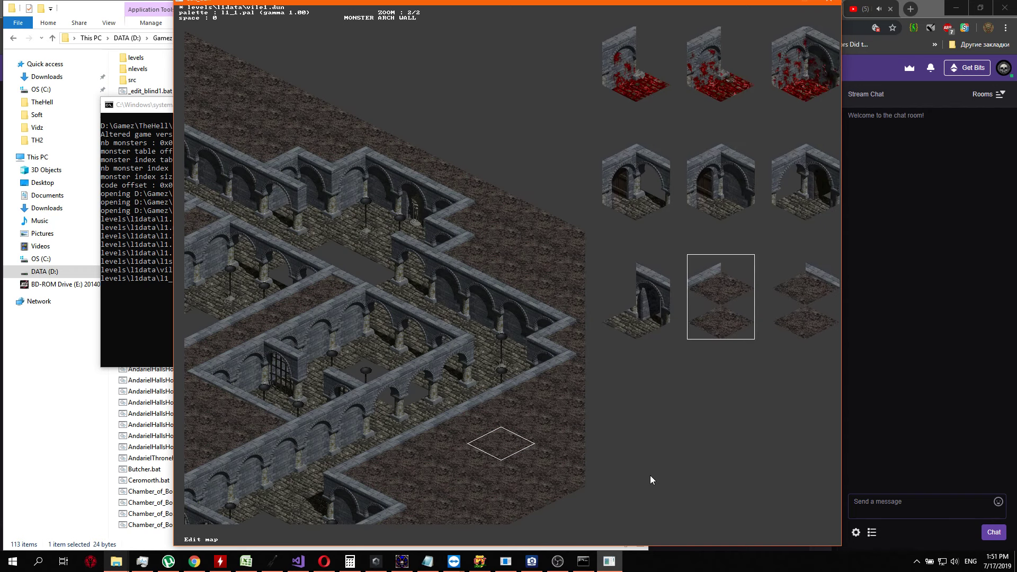
{"action": "key", "text": "Return"}
Set the tile of the dirt square at the rightmost outer corner of the corridor wall
{"action": "key", "text": "Return"}
{"action": "key", "text": "Return"}
{"action": "key", "text": "KP_9"}
{"action": "key", "text": "KP_9"}
{"action": "key", "text": "KP_9"}
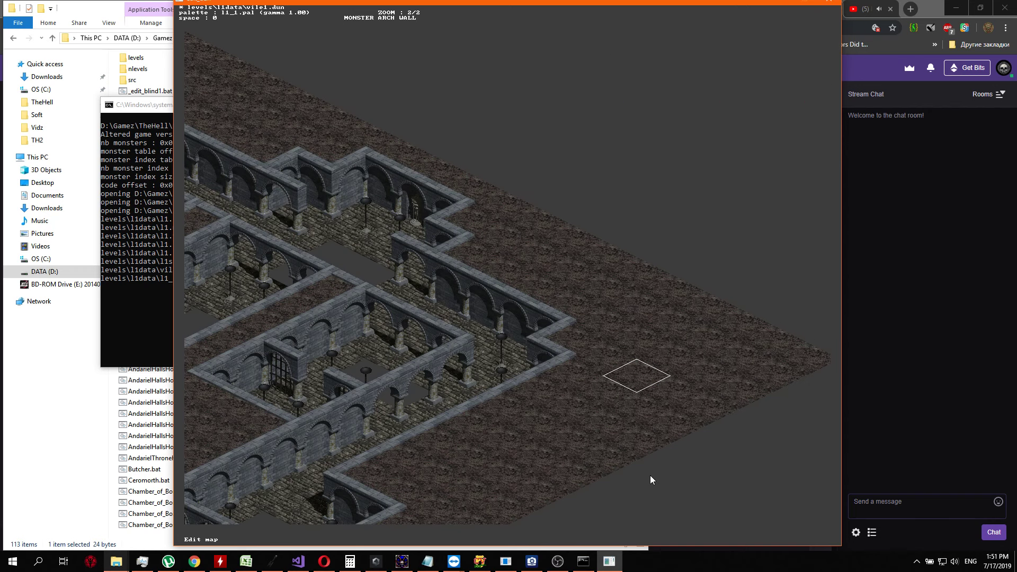
{"action": "key", "text": "KP_7"}
{"action": "key", "text": "KP_7"}
{"action": "key", "text": "Return"}
{"action": "key", "text": "Return"}
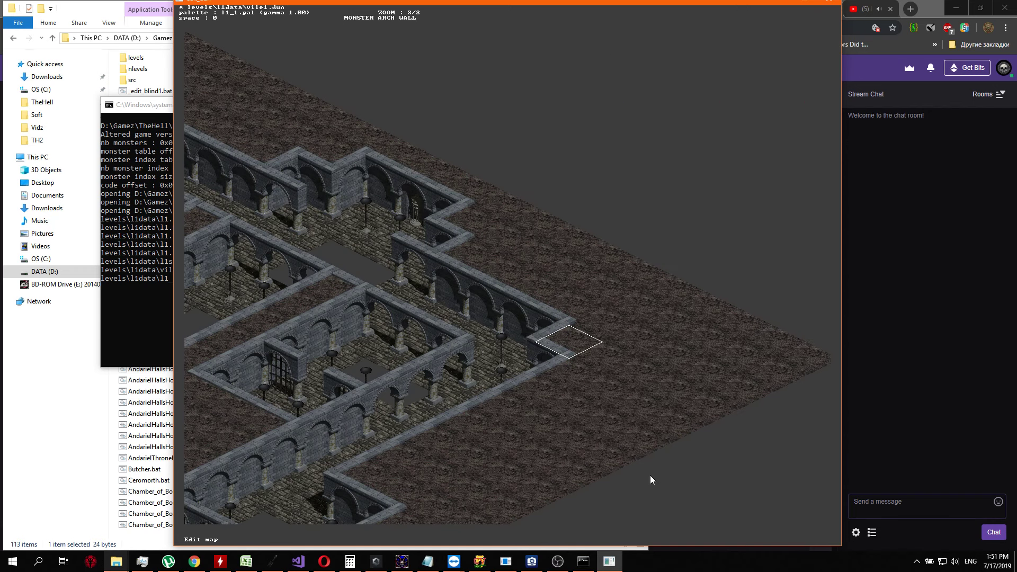
Set the tiles of two adjacent dirt squares in the central passage above the long arched wall
{"action": "key", "text": "Left"}
{"action": "key", "text": "Down"}
{"action": "key", "text": "KP_7"}
{"action": "key", "text": "KP_7"}
{"action": "key", "text": "KP_7"}
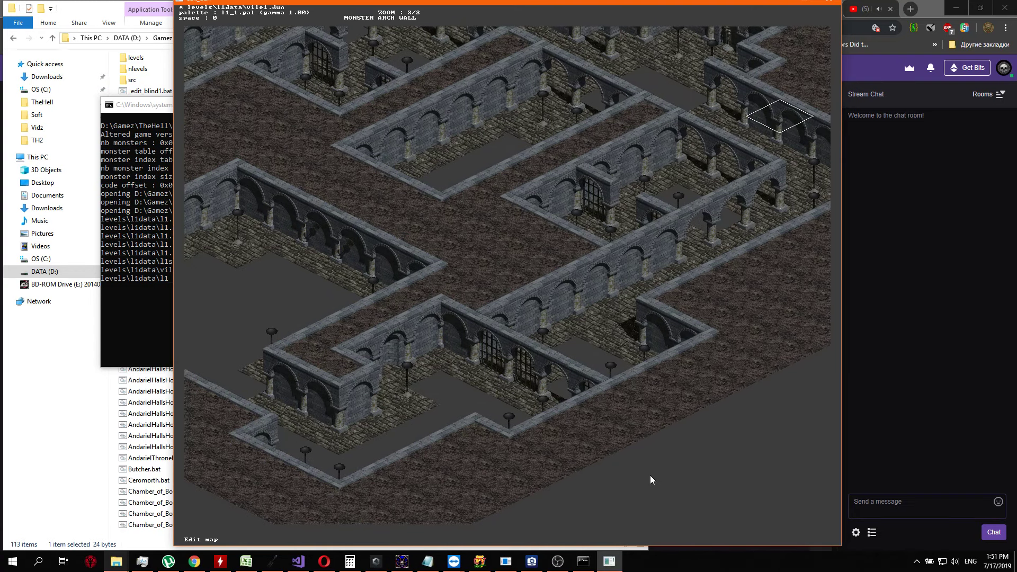
{"action": "key", "text": "KP_1"}
{"action": "key", "text": "KP_1"}
{"action": "key", "text": "KP_1"}
{"action": "key", "text": "KP_1"}
{"action": "key", "text": "KP_1"}
{"action": "key", "text": "KP_1"}
{"action": "key", "text": "KP_1"}
{"action": "key", "text": "KP_2"}
{"action": "key", "text": "KP_1"}
{"action": "key", "text": "KP_1"}
{"action": "key", "text": "Return"}
{"action": "key", "text": "Return"}
{"action": "key", "text": "KP_9"}
Set the tile of a dirt square in the outer area on the far side of the long arched corridor
{"action": "key", "text": "Return"}
Return to the central dirt passage and set the tile of the square just above the long arched wall
{"action": "key", "text": "Return"}
{"action": "key", "text": "KP_3"}
{"action": "key", "text": "KP_3"}
{"action": "key", "text": "KP_3"}
{"action": "key", "text": "KP_3"}
{"action": "key", "text": "KP_3"}
{"action": "key", "text": "KP_3"}
{"action": "key", "text": "KP_9"}
{"action": "key", "text": "KP_9"}
{"action": "key", "text": "KP_9"}
{"action": "key", "text": "KP_9"}
{"action": "key", "text": "KP_9"}
{"action": "key", "text": "KP_9"}
{"action": "key", "text": "Return"}
{"action": "key", "text": "Return"}
{"action": "key", "text": "Return"}
{"action": "key", "text": "Return"}
{"action": "key", "text": "Up"}
{"action": "key", "text": "Up"}
{"action": "key", "text": "Left"}
{"action": "key", "text": "Left"}
{"action": "key", "text": "Up"}
{"action": "key", "text": "Up"}
{"action": "key", "text": "Up"}
{"action": "key", "text": "Up"}
{"action": "key", "text": "Return"}
{"action": "key", "text": "Return"}
{"action": "key", "text": "Right"}
Set the tiles of the central passage's dirt squares up to the right-hand corner of the large inner room
{"action": "key", "text": "Return"}
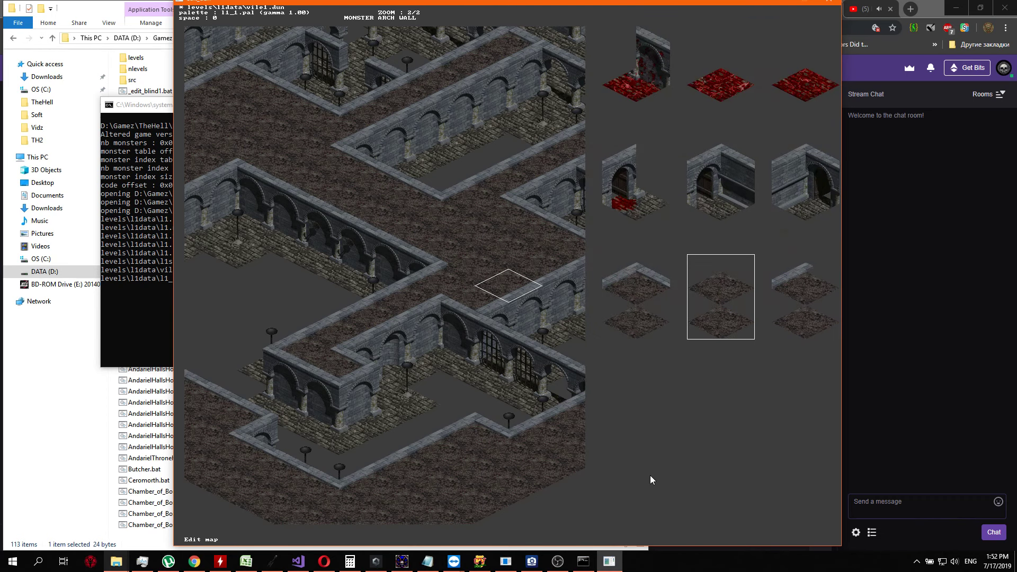
{"action": "key", "text": "Return"}
{"action": "key", "text": "Up"}
{"action": "key", "text": "Return"}
{"action": "key", "text": "Return"}
{"action": "key", "text": "Right"}
{"action": "key", "text": "Return"}
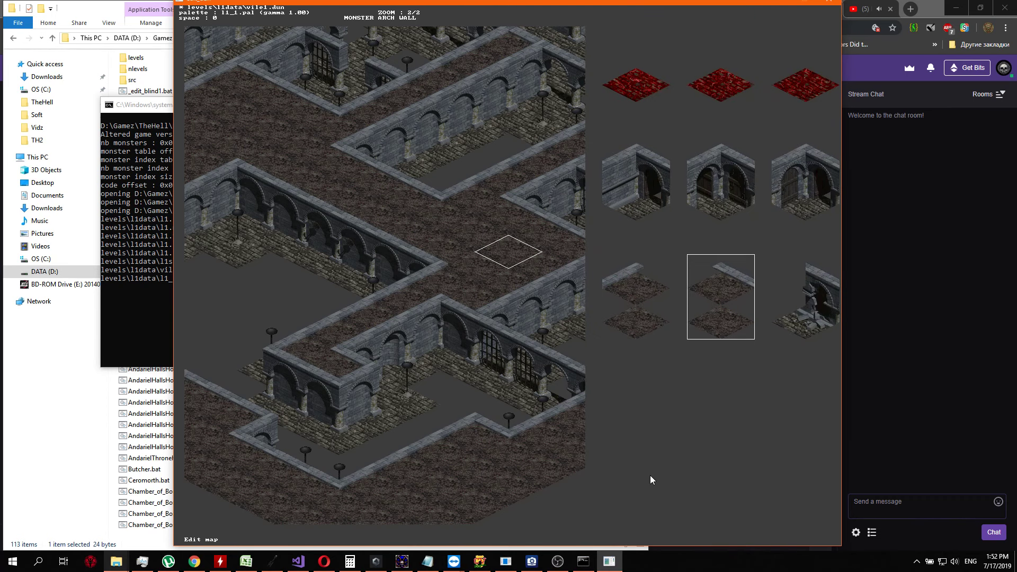
{"action": "key", "text": "Return"}
{"action": "key", "text": "Left"}
{"action": "key", "text": "Up"}
{"action": "key", "text": "Up"}
{"action": "key", "text": "Up"}
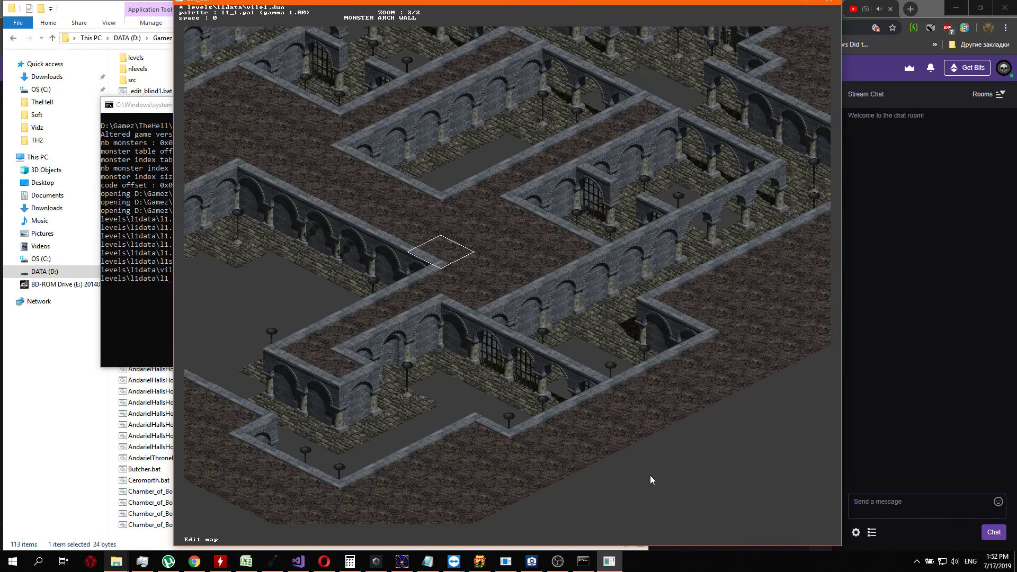
{"action": "key", "text": "Return"}
Set the tile of the dirt square above the top corner of the large inner room
{"action": "key", "text": "Return"}
{"action": "key", "text": "Up"}
{"action": "key", "text": "Up"}
{"action": "key", "text": "Up"}
{"action": "key", "text": "Up"}
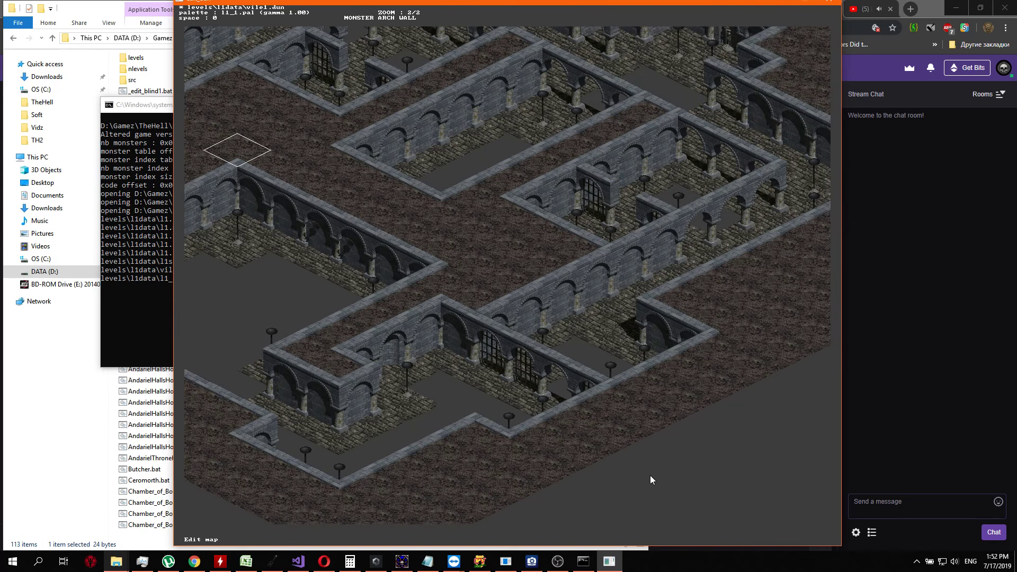
{"action": "key", "text": "Right"}
Set the tiles along the lower-right map boundary, including the last dirt square below the small arched room
{"action": "key", "text": "Return"}
{"action": "key", "text": "Return"}
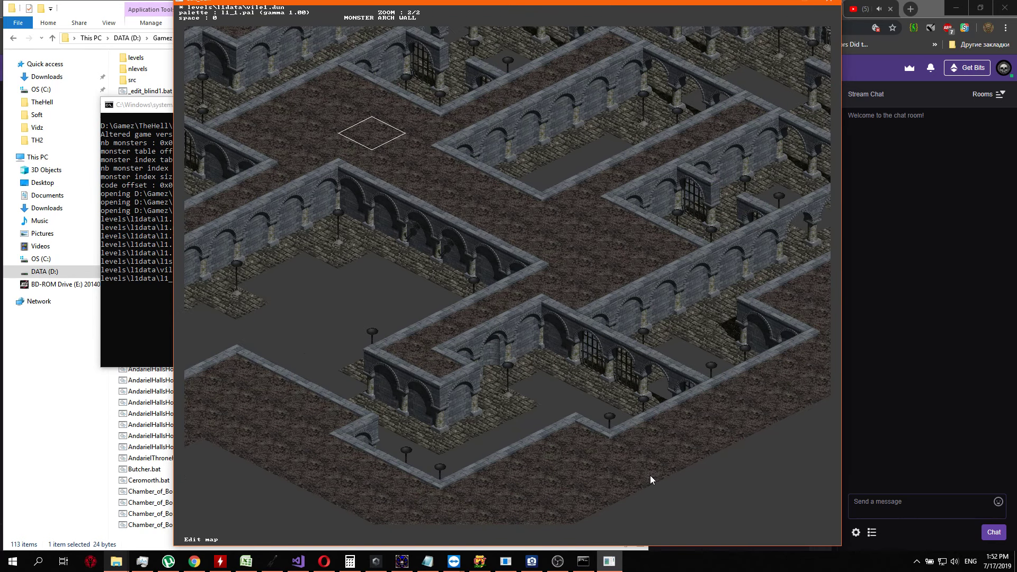
{"action": "key", "text": "Down"}
{"action": "key", "text": "Down"}
{"action": "key", "text": "Down"}
{"action": "key", "text": "Down"}
{"action": "key", "text": "Left"}
{"action": "key", "text": "Left"}
{"action": "key", "text": "Down"}
{"action": "key", "text": "Down"}
{"action": "key", "text": "Down"}
{"action": "key", "text": "Down"}
{"action": "key", "text": "Down"}
{"action": "key", "text": "Down"}
{"action": "key", "text": "Down"}
{"action": "key", "text": "Down"}
{"action": "key", "text": "Down"}
{"action": "key", "text": "Down"}
{"action": "key", "text": "Down"}
{"action": "key", "text": "Return"}
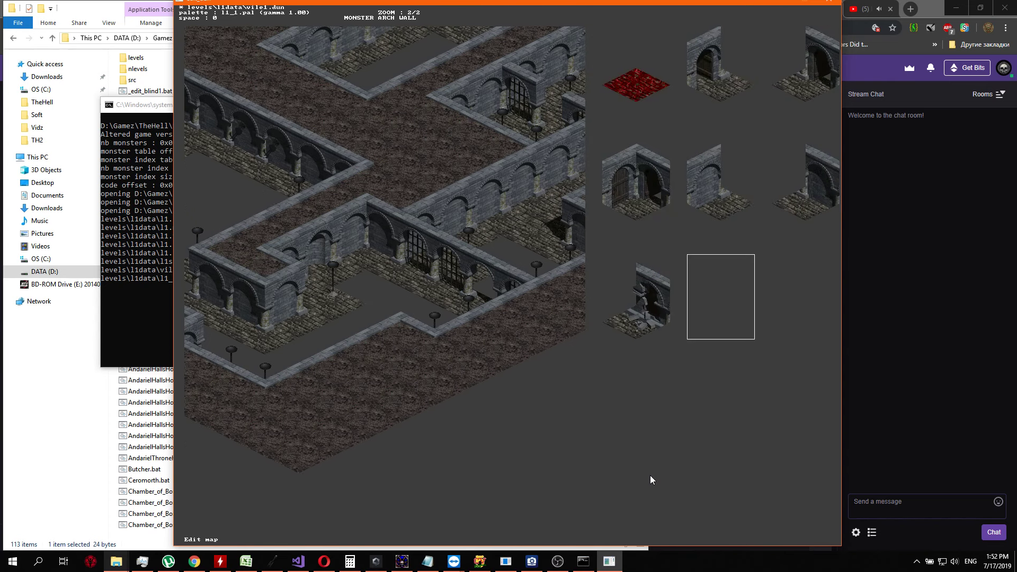
{"action": "key", "text": "Return"}
{"action": "key", "text": "Up"}
Set the tile of another dirt square farther up-right along the map boundary
{"action": "key", "text": "Return"}
{"action": "key", "text": "Return"}
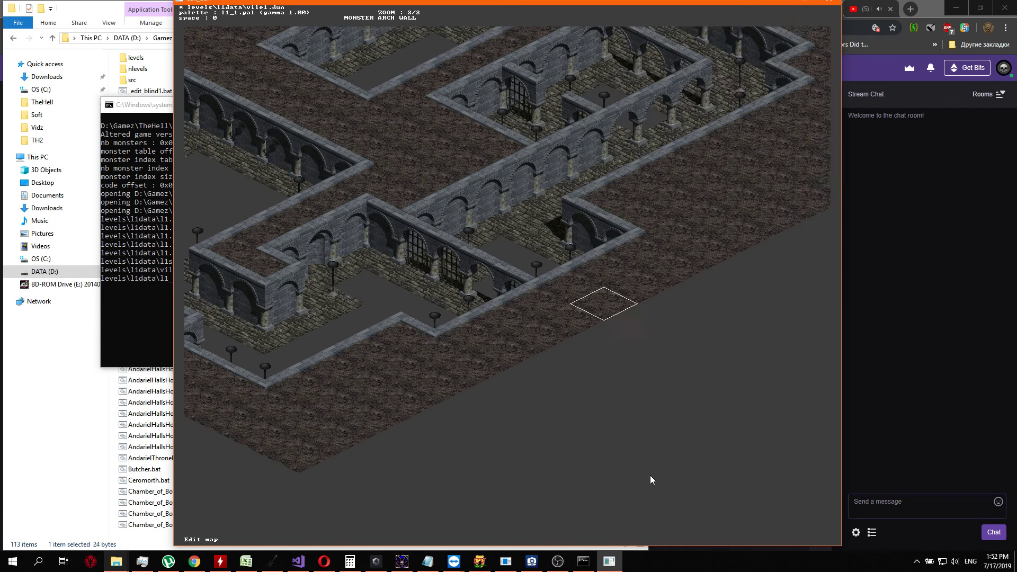
{"action": "key", "text": "Right"}
{"action": "key", "text": "Right"}
Set the boundary dirt square nearest the small arched room's corner to the plain dirt tile, and save vile1.dun on exit
{"action": "key", "text": "Return"}
{"action": "key", "text": "Return"}
{"action": "key", "text": "Right"}
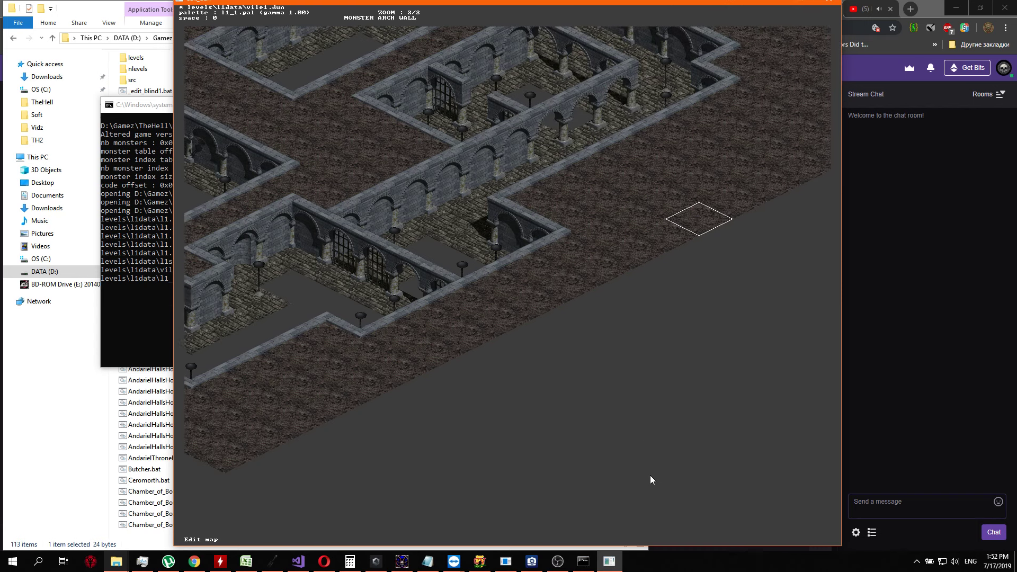
{"action": "key", "text": "Left"}
{"action": "key", "text": "Return"}
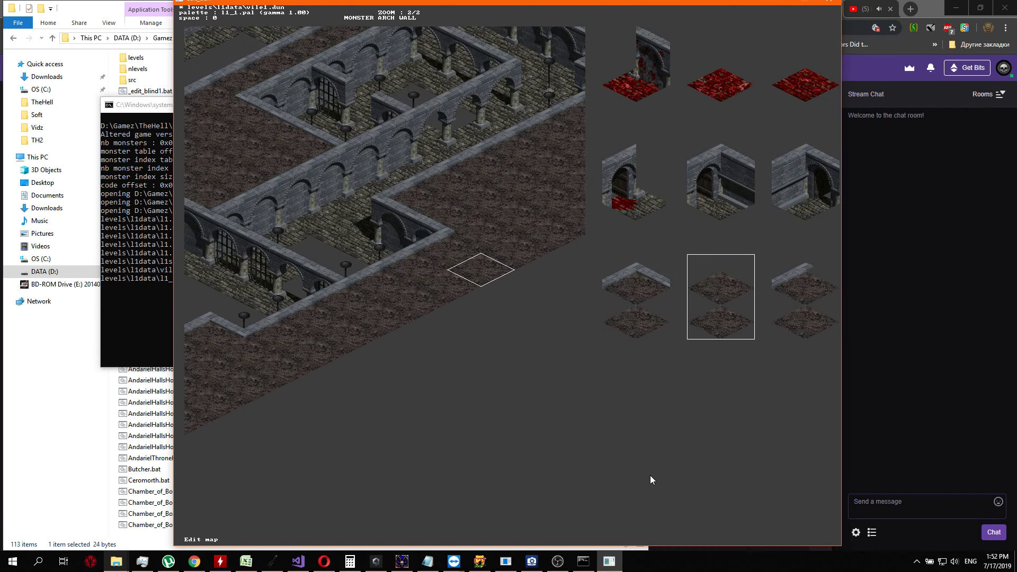
{"action": "key", "text": "Return"}
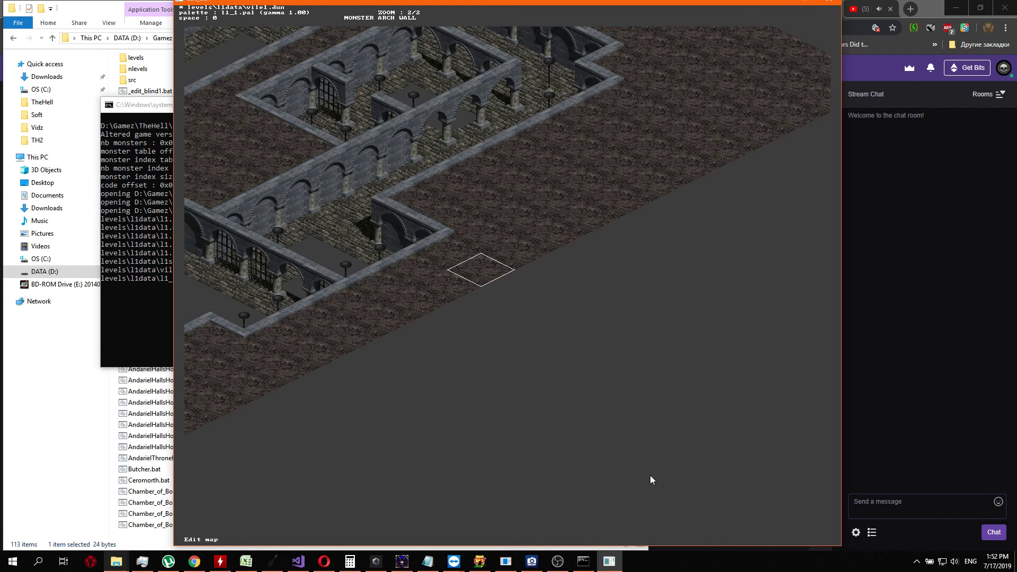
{"action": "key", "text": "Escape"}
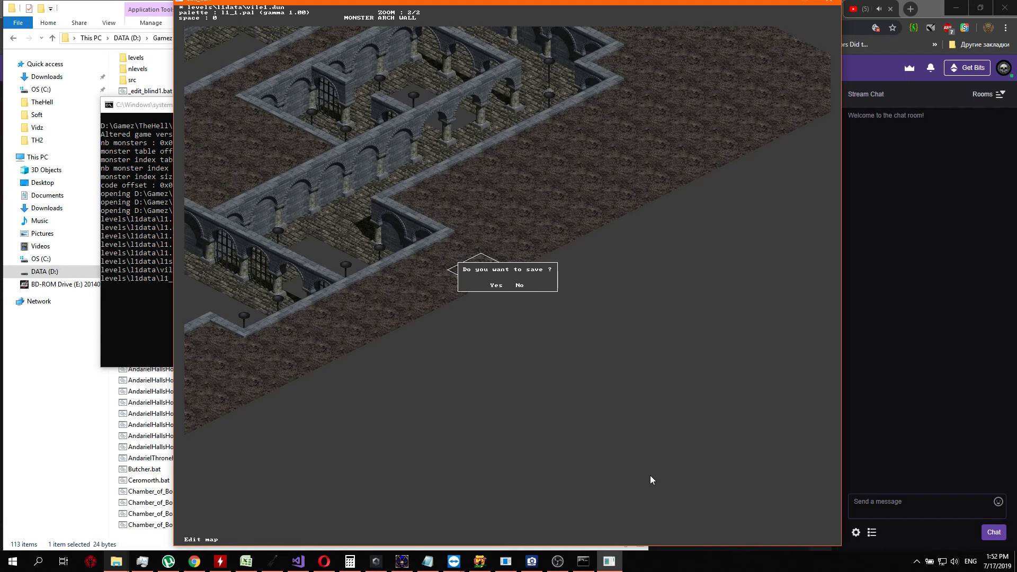
{"action": "key", "text": "y"}
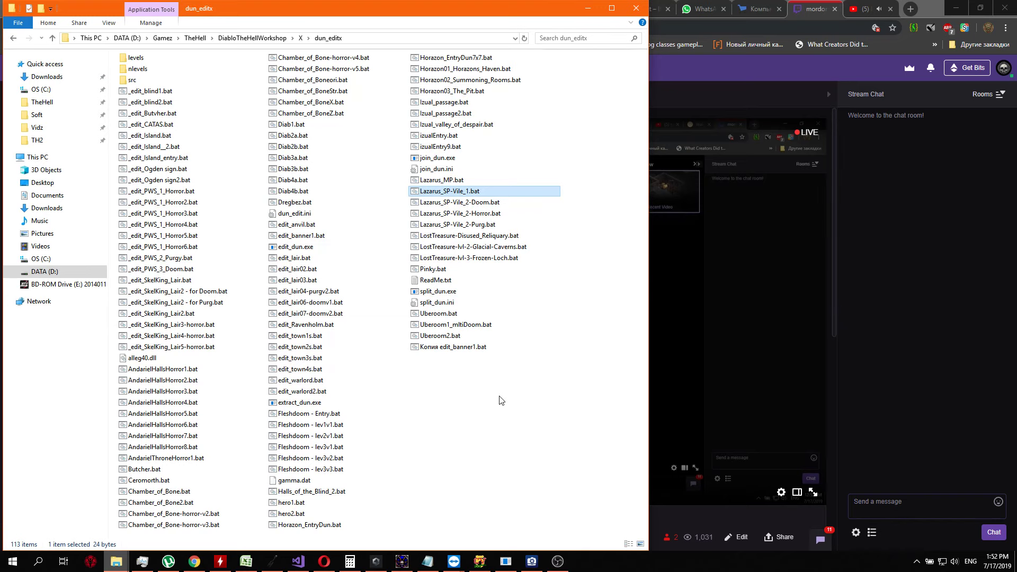
Open the Lazarus_SP-Vile_2-Horror.bat level in the dungeon editor to work on its map
{"action": "key", "text": "Down"}
{"action": "key", "text": "Down"}
{"action": "key", "text": "Return"}
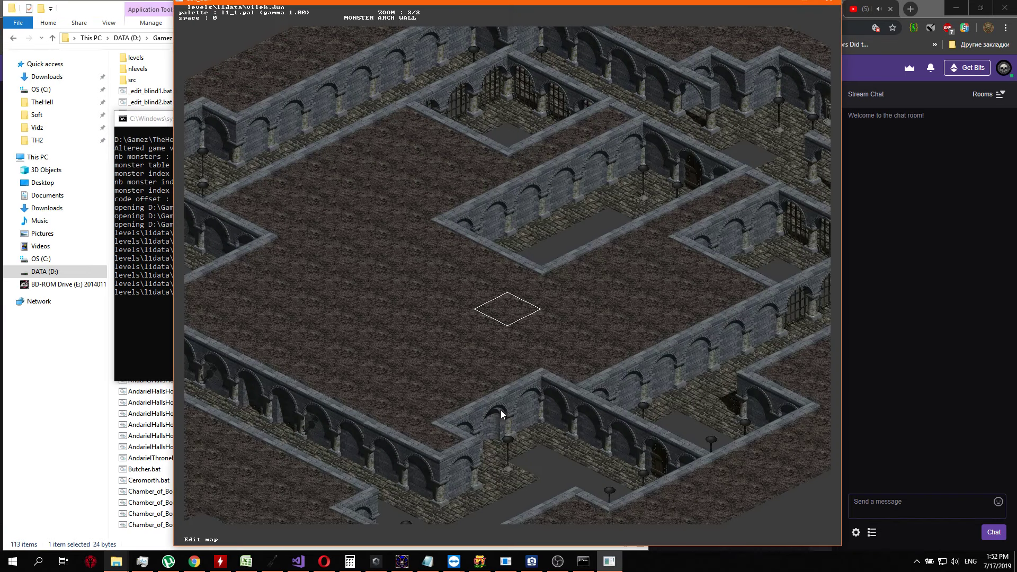
{"action": "key", "text": "Right"}
{"action": "key", "text": "Right"}
{"action": "key", "text": "Right"}
{"action": "key", "text": "Right"}
{"action": "key", "text": "Right"}
{"action": "key", "text": "Right"}
{"action": "key", "text": "Right"}
{"action": "key", "text": "Right"}
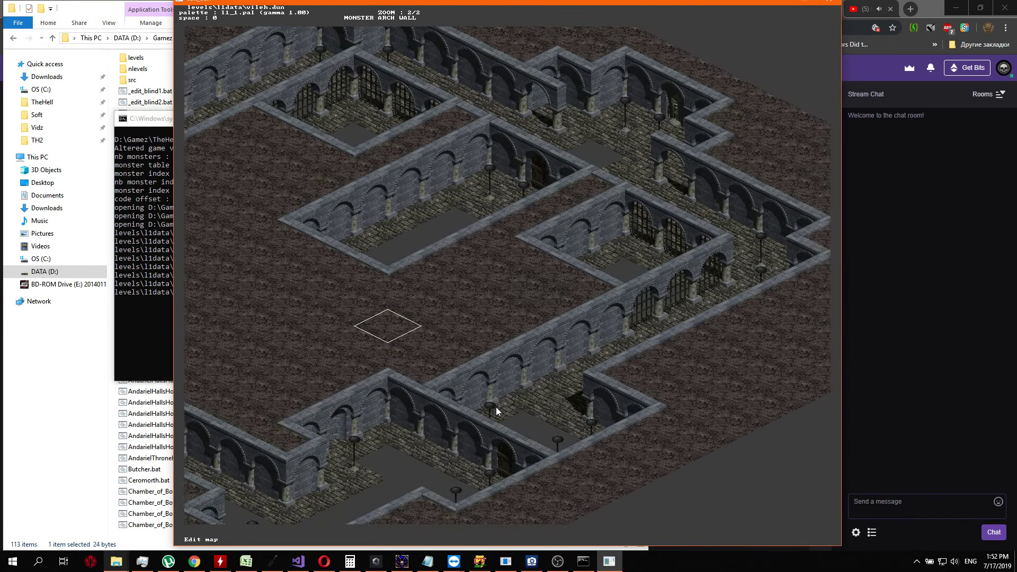
In vileh.dun, set the tiles of the two boundary dirt squares just below the small arched room's corner
{"action": "key", "text": "Down"}
{"action": "key", "text": "Down"}
{"action": "key", "text": "Down"}
{"action": "key", "text": "Down"}
{"action": "key", "text": "Return"}
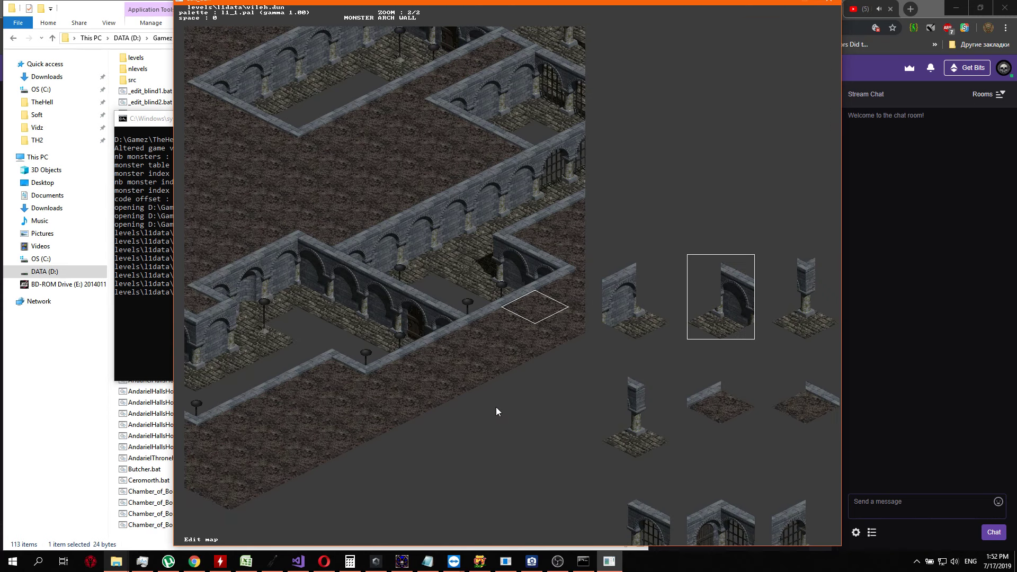
{"action": "key", "text": "Return"}
{"action": "key", "text": "Right"}
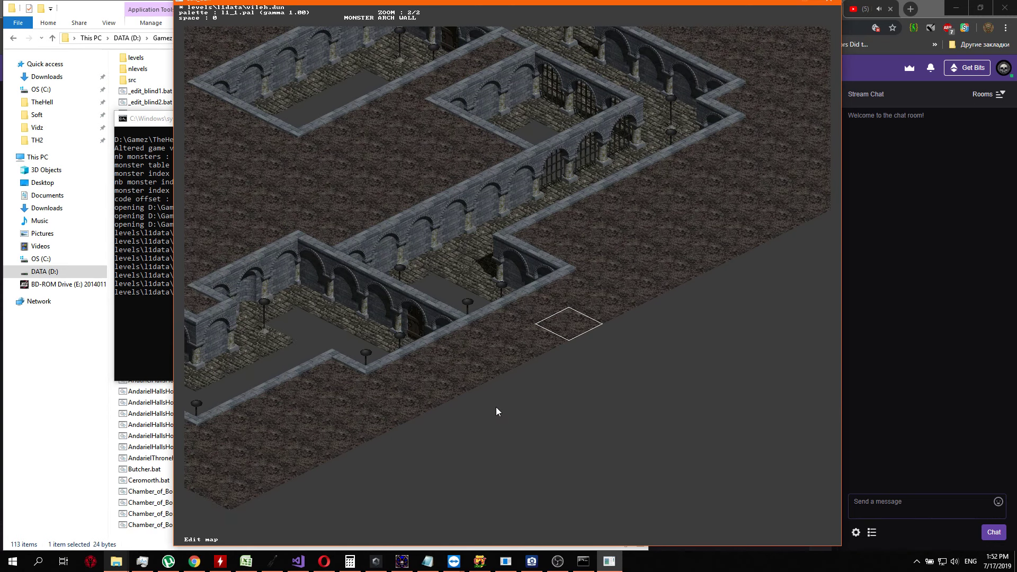
{"action": "key", "text": "Return"}
Set the tile of the next dirt square up-right along the lower-right map boundary
{"action": "key", "text": "Return"}
{"action": "key", "text": "Up"}
Set the dirt square directly beside the small arched room's corner to the plain dirt tile
{"action": "key", "text": "Return"}
{"action": "key", "text": "Return"}
{"action": "key", "text": "Return"}
{"action": "key", "text": "Return"}
{"action": "key", "text": "Up"}
{"action": "key", "text": "Left"}
{"action": "key", "text": "Return"}
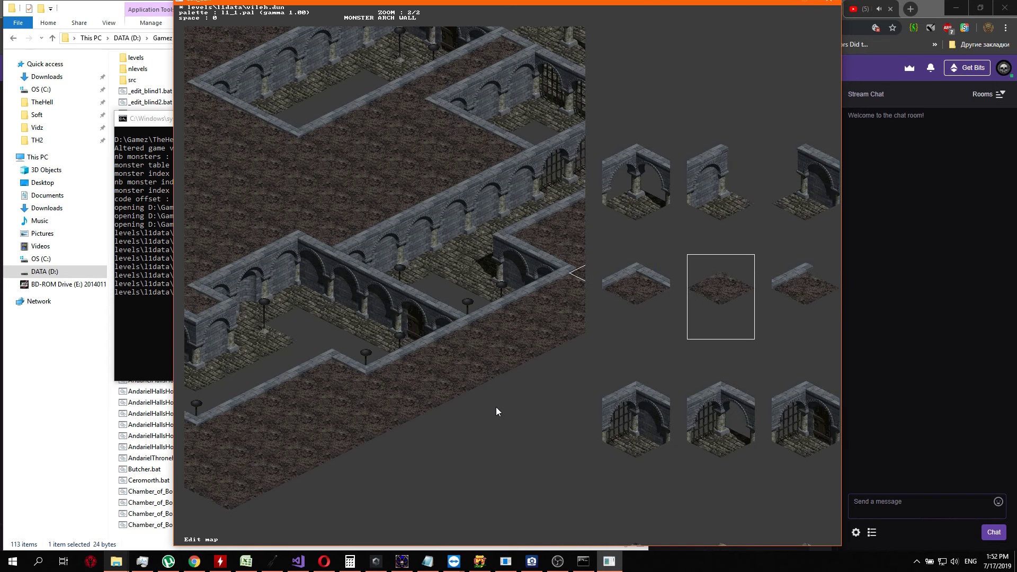
Confirm the tile of the dirt square up-left of the corner square, and reapply plain dirt beside the corner
{"action": "key", "text": "Return"}
{"action": "key", "text": "Return"}
{"action": "key", "text": "Return"}
{"action": "key", "text": "Left"}
{"action": "key", "text": "Return"}
{"action": "key", "text": "Return"}
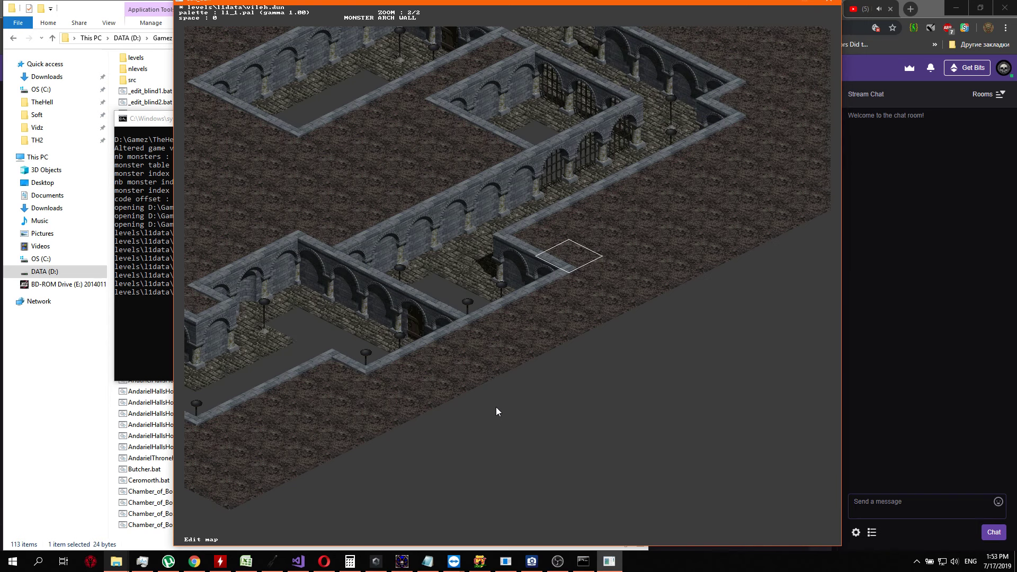
{"action": "key", "text": "Right"}
{"action": "key", "text": "Return"}
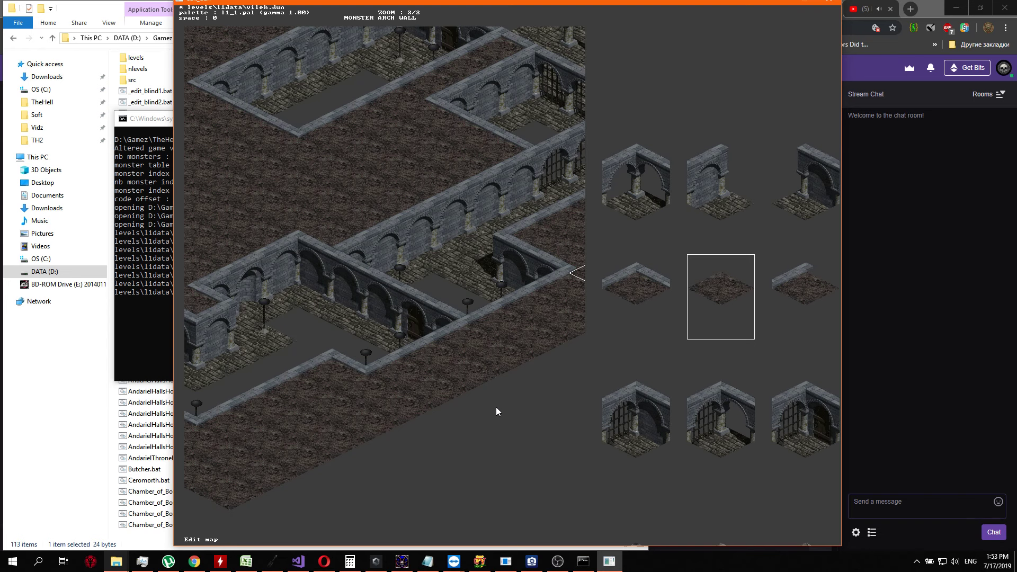
{"action": "key", "text": "Return"}
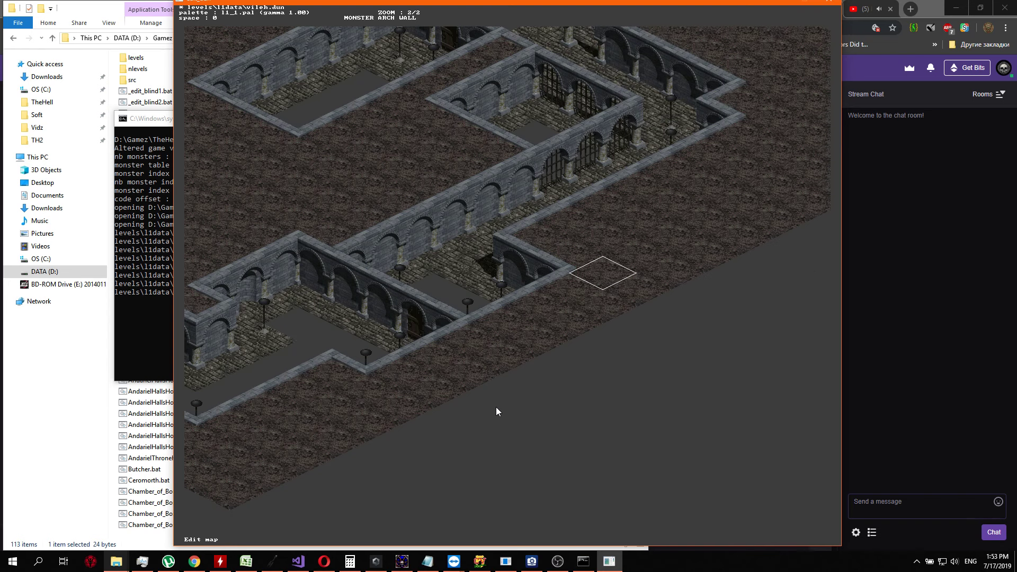
{"action": "key", "text": "Return"}
Apply the plain dirt tile to the two dirt squares farther up-right from the room's corner
{"action": "key", "text": "Return"}
{"action": "key", "text": "Up"}
{"action": "key", "text": "Return"}
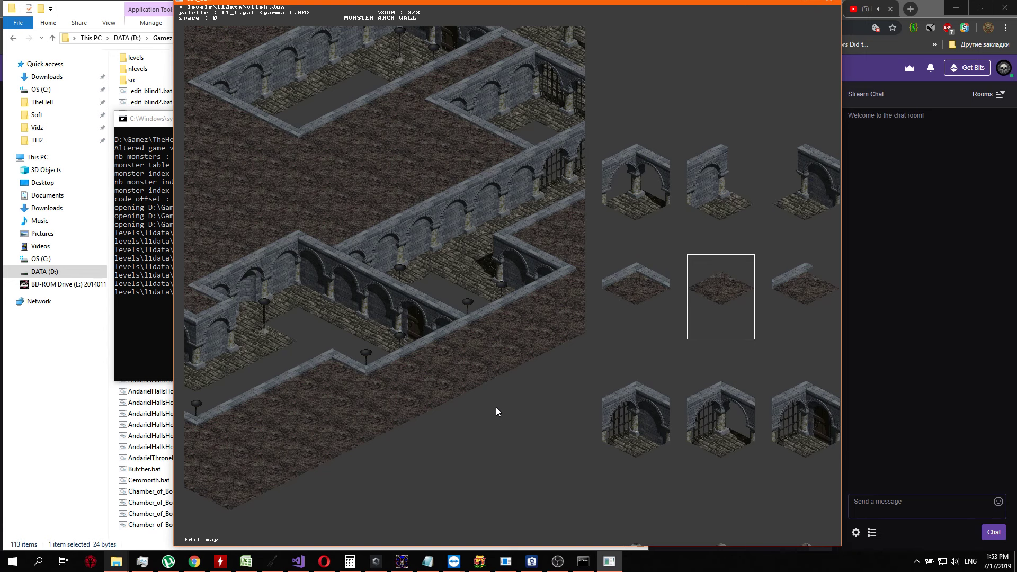
{"action": "key", "text": "Return"}
{"action": "key", "text": "Up"}
Check the tiles assigned to the boundary dirt squares just below the small arched room's corner
{"action": "key", "text": "Return"}
{"action": "key", "text": "Return"}
{"action": "key", "text": "Right"}
{"action": "key", "text": "Up"}
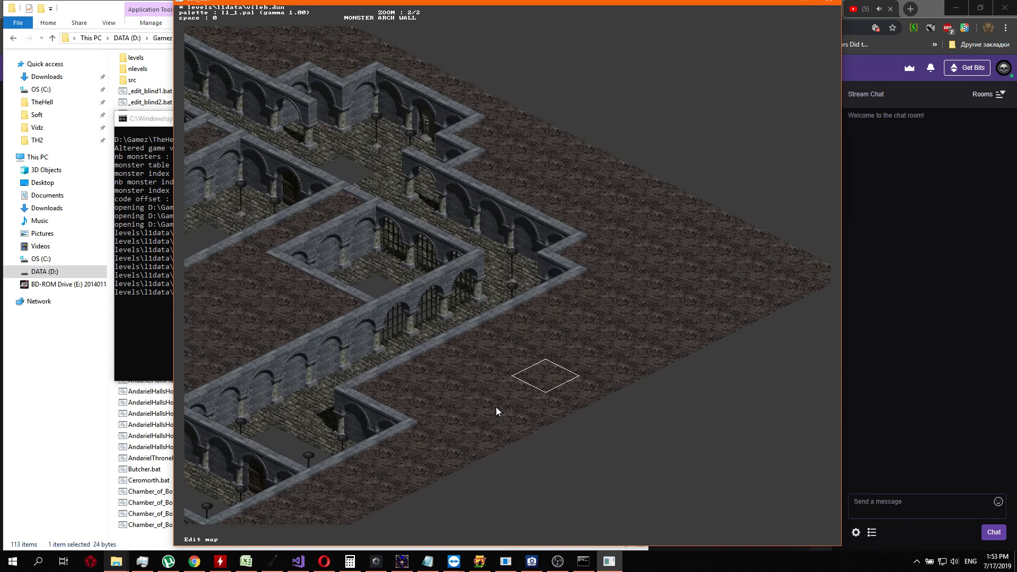
{"action": "key", "text": "Up"}
{"action": "key", "text": "Right"}
{"action": "key", "text": "Down"}
{"action": "key", "text": "Down"}
{"action": "key", "text": "Down"}
{"action": "key", "text": "Down"}
{"action": "key", "text": "Down"}
{"action": "key", "text": "Down"}
{"action": "key", "text": "Return"}
{"action": "key", "text": "Return"}
{"action": "key", "text": "Up"}
{"action": "key", "text": "Return"}
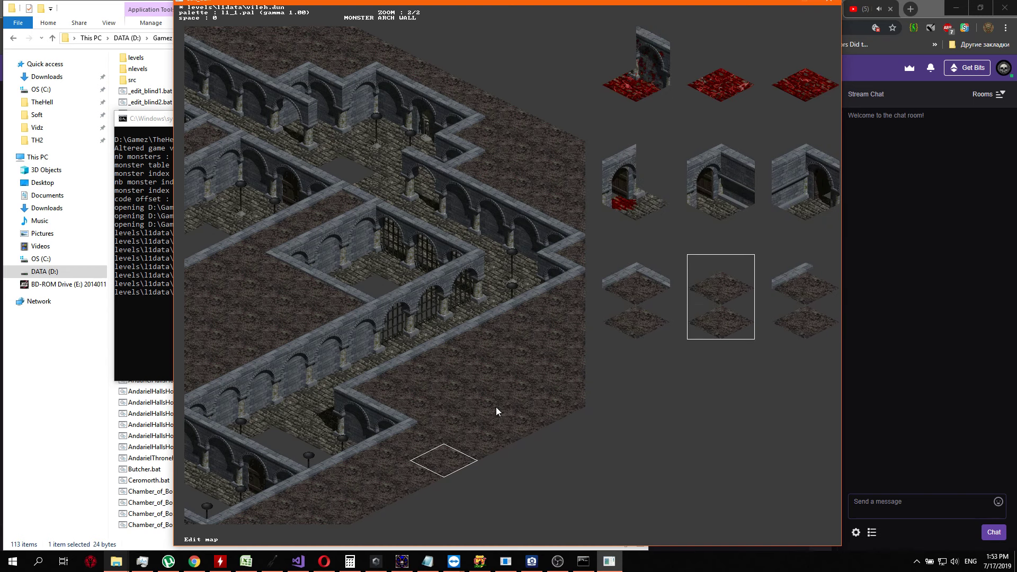
{"action": "key", "text": "Return"}
{"action": "key", "text": "Down"}
{"action": "key", "text": "Return"}
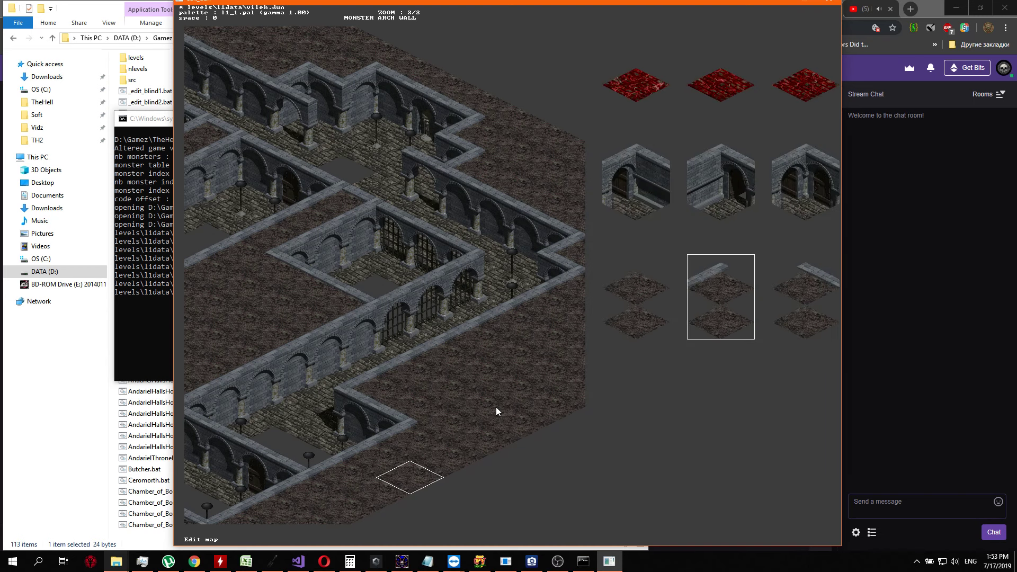
{"action": "key", "text": "Return"}
{"action": "key", "text": "Up"}
{"action": "key", "text": "Return"}
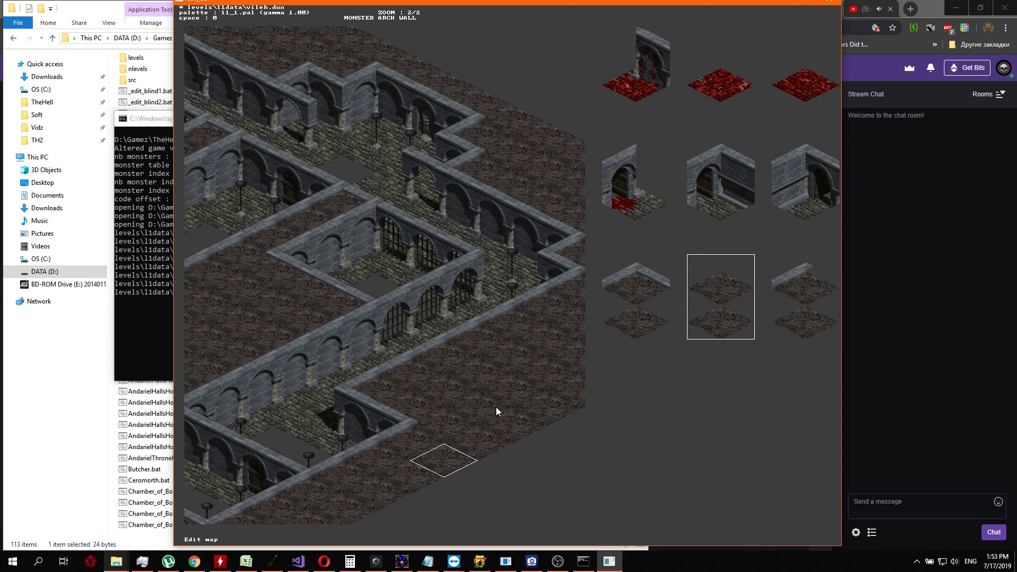
{"action": "key", "text": "Return"}
Check the tiles of the dirt squares running up-right from the room's corner, confirming plain dirt
{"action": "key", "text": "Left"}
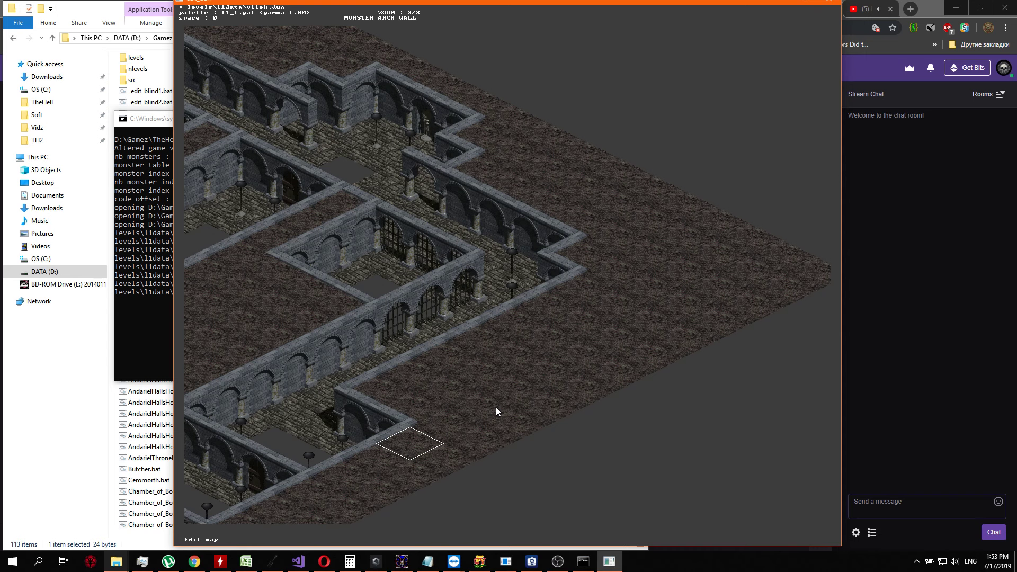
{"action": "key", "text": "Right"}
{"action": "key", "text": "Return"}
{"action": "key", "text": "Return"}
{"action": "key", "text": "Up"}
{"action": "key", "text": "Return"}
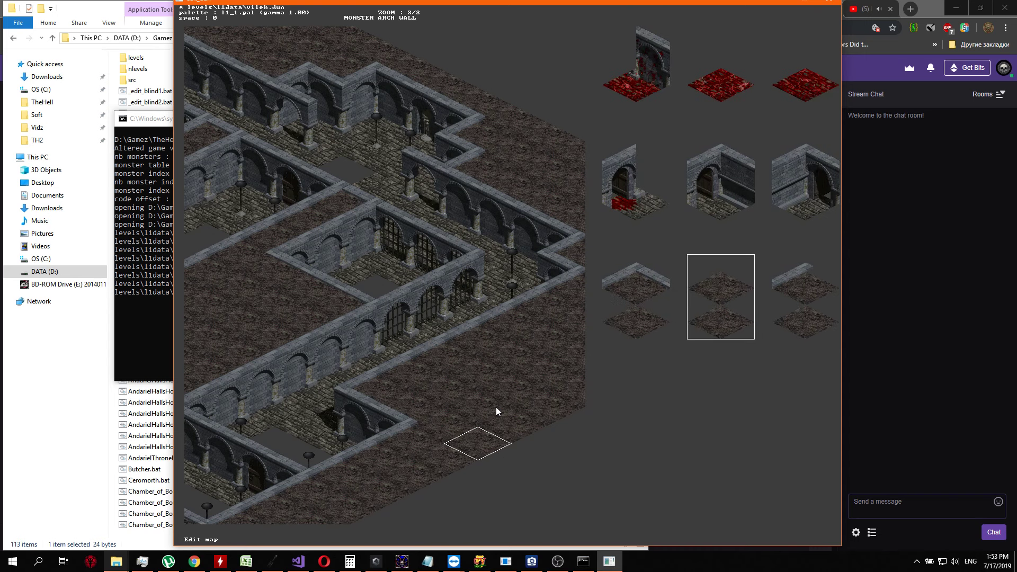
{"action": "key", "text": "Return"}
{"action": "key", "text": "Up"}
{"action": "key", "text": "Return"}
{"action": "key", "text": "Return"}
{"action": "key", "text": "Up"}
{"action": "key", "text": "Return"}
{"action": "key", "text": "Return"}
{"action": "key", "text": "Up"}
Return to the dirt square touching the small arched room's corner and reconfirm its tile
{"action": "key", "text": "Return"}
{"action": "key", "text": "Return"}
{"action": "key", "text": "Down"}
{"action": "key", "text": "Down"}
Move the editor window aside and look over the whole vileh.dun map around its rooms and boundaries
{"action": "key", "text": "Down"}
{"action": "key", "text": "Down"}
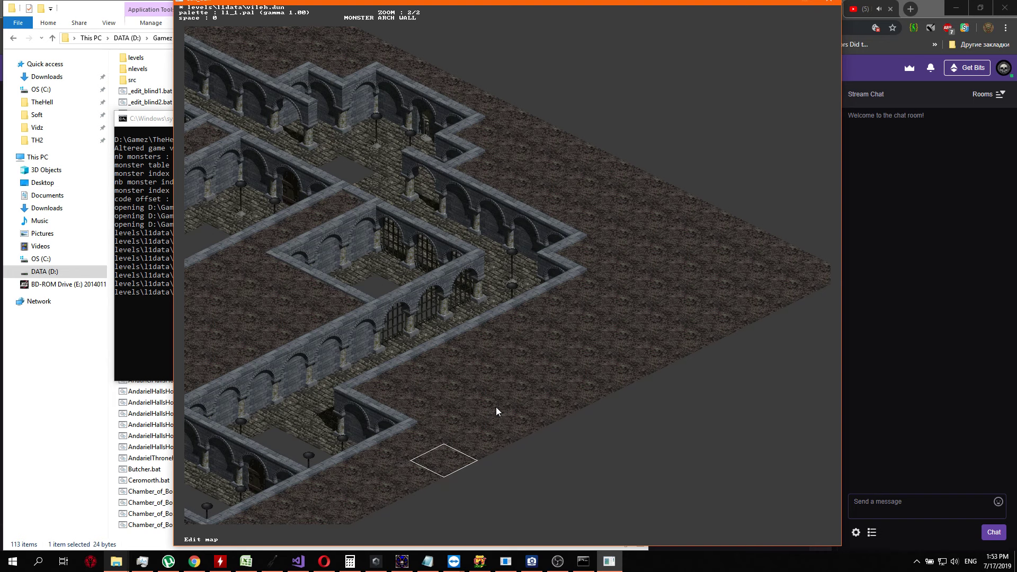
{"action": "key", "text": "Left"}
{"action": "key", "text": "Return"}
{"action": "key", "text": "Return"}
{"action": "key", "text": "Down"}
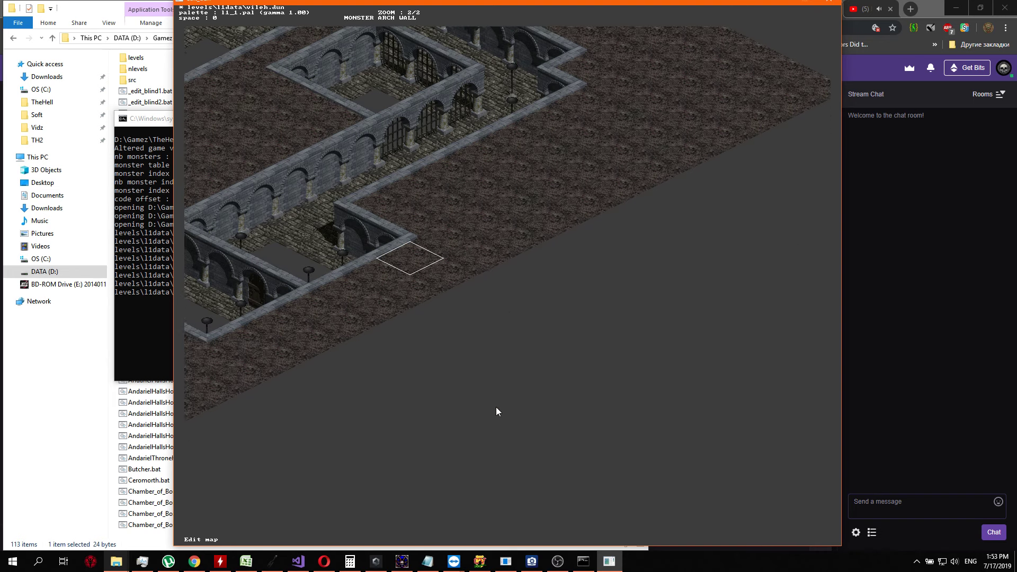
{"action": "key", "text": "Left"}
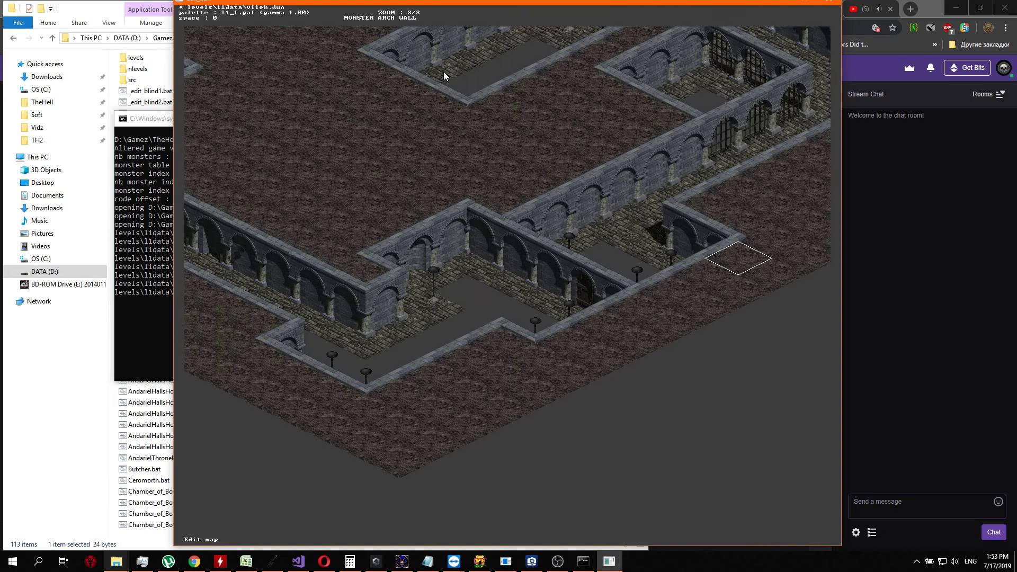
{"action": "left_click_drag", "start_coordinate": [382, 4], "coordinate": [209, 8]}
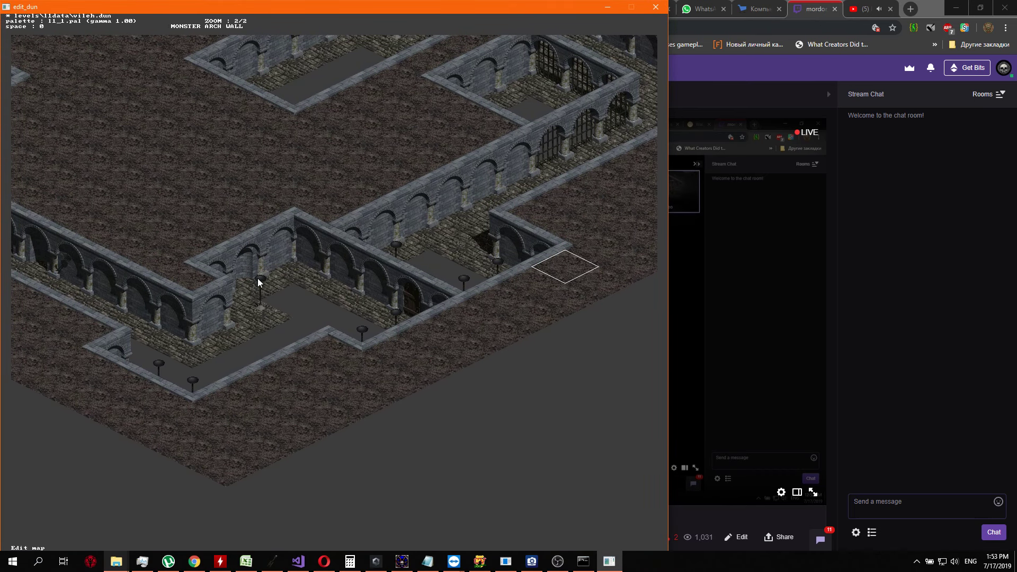
{"action": "key", "text": "Right"}
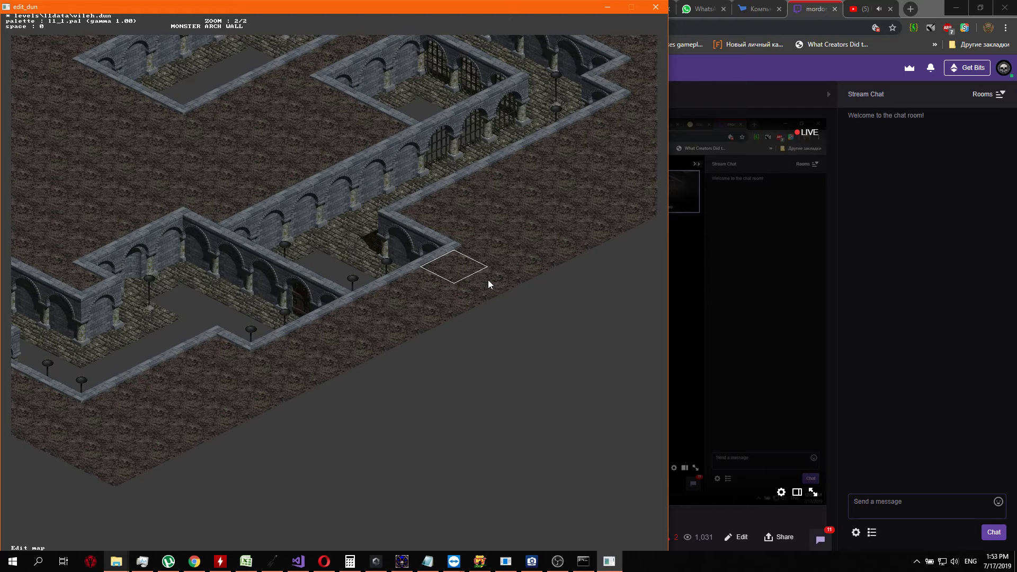
{"action": "key", "text": "Left"}
{"action": "key", "text": "Up"}
{"action": "key", "text": "Right"}
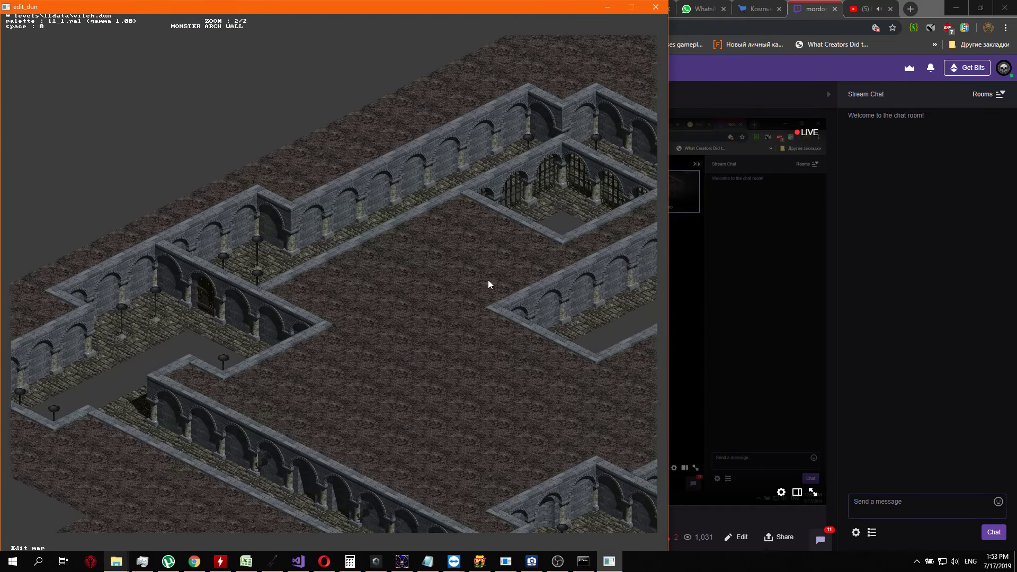
{"action": "key", "text": "Right"}
{"action": "key", "text": "Down"}
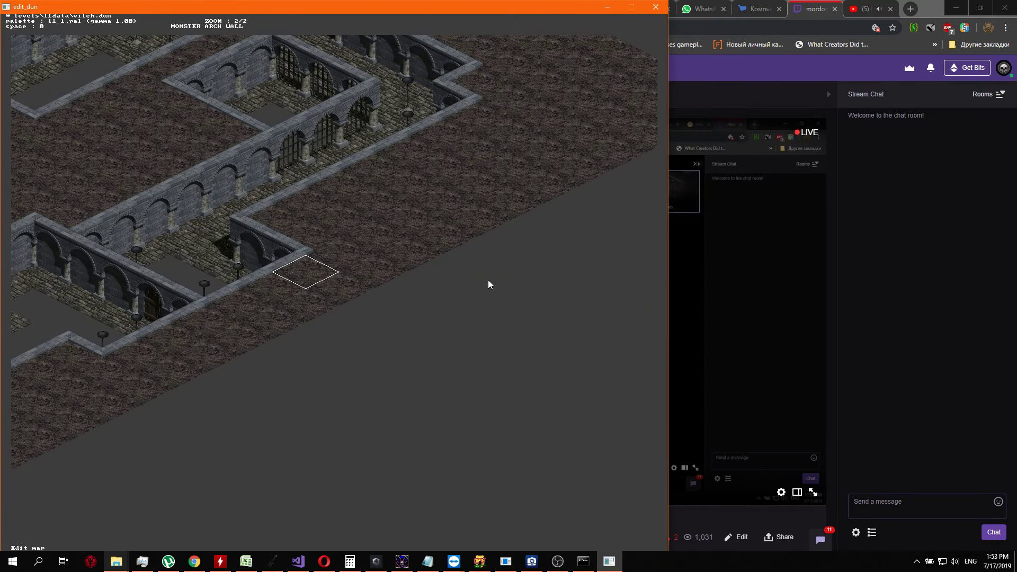
Save vileh.dun on exit and open the Lazarus_SP-Vile_2-Purg.bat level in the dungeon editor
{"action": "key", "text": "Up"}
{"action": "key", "text": "Escape"}
{"action": "key", "text": "y"}
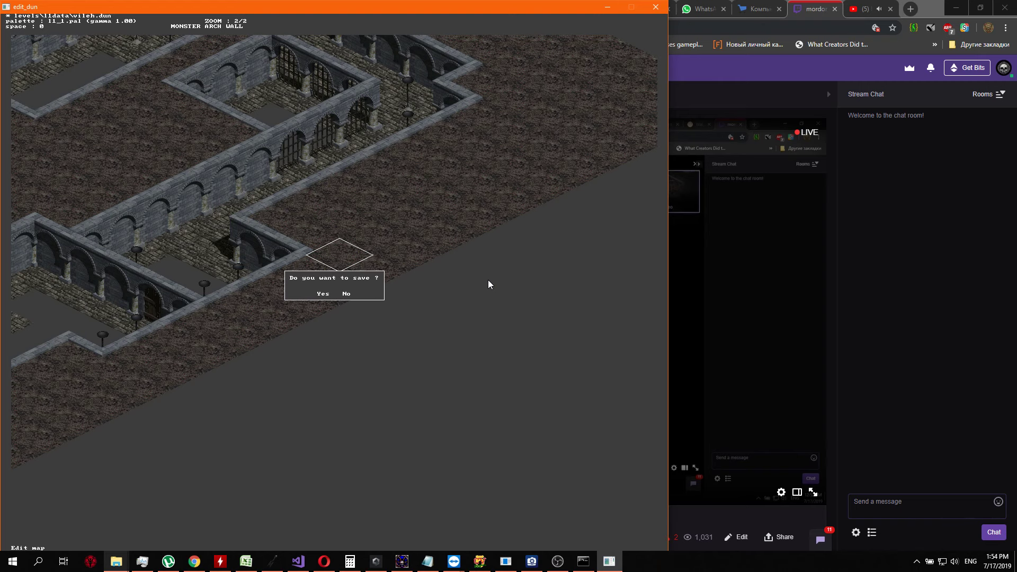
{"action": "key", "text": "y"}
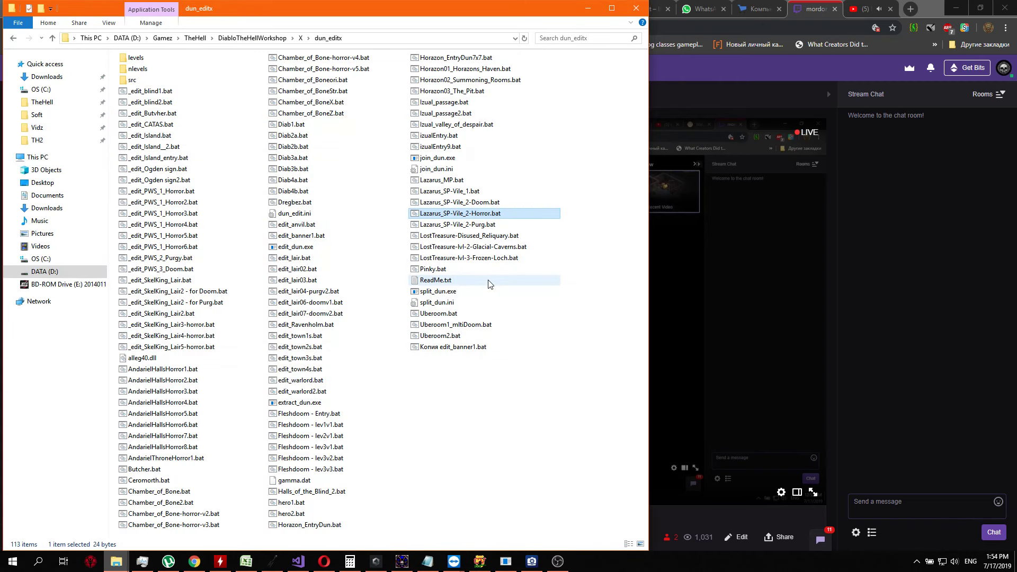
{"action": "key", "text": "Down"}
{"action": "key", "text": "Return"}
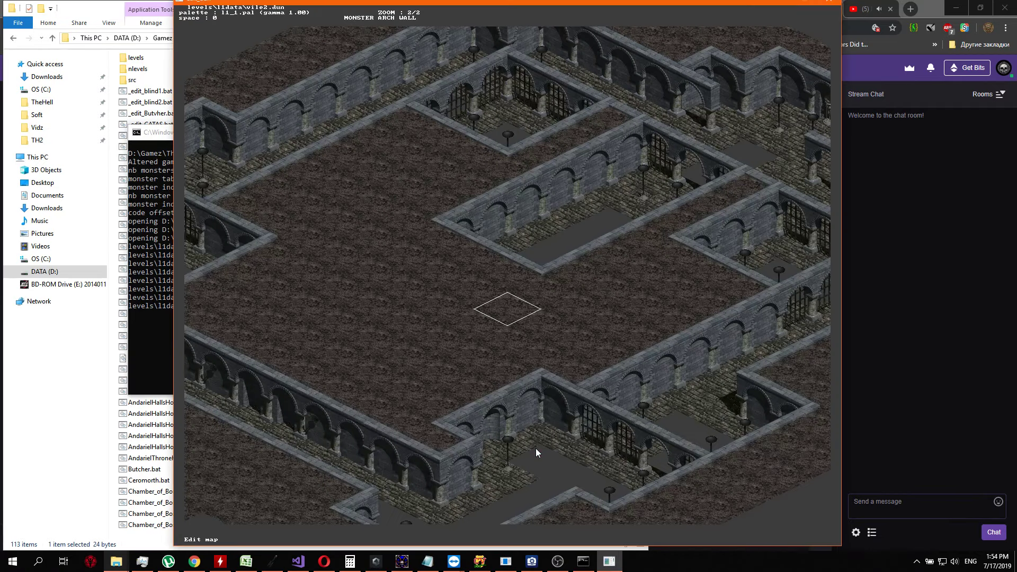
In vile2.dun, set the boundary dirt squares around the small arched room's corner, using the plain dirt tile
{"action": "key", "text": "Right"}
{"action": "key", "text": "Down"}
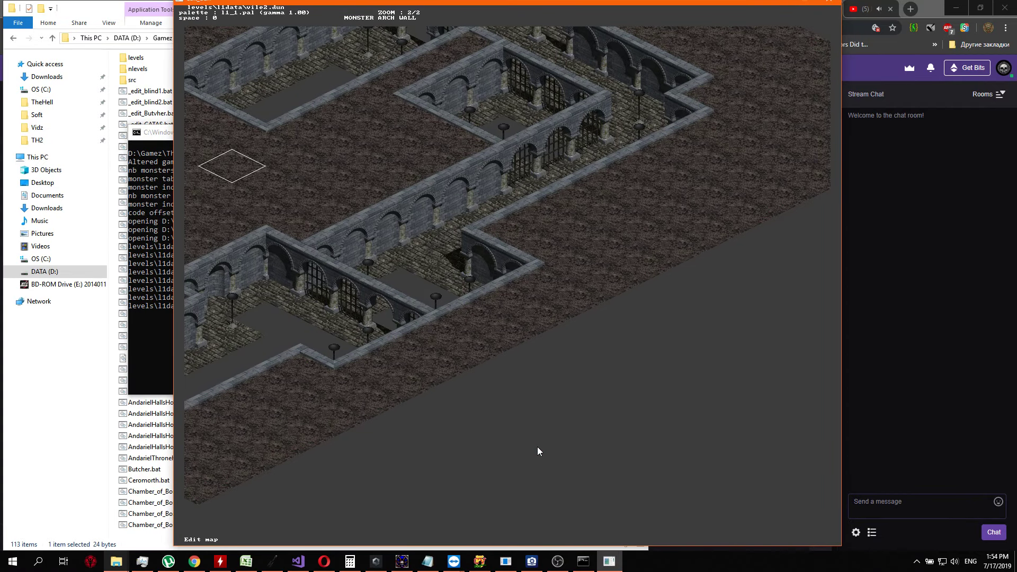
{"action": "key", "text": "Right"}
{"action": "key", "text": "Right"}
{"action": "key", "text": "Right"}
{"action": "key", "text": "Right"}
{"action": "key", "text": "Right"}
{"action": "key", "text": "Right"}
{"action": "key", "text": "Right"}
{"action": "key", "text": "Right"}
{"action": "key", "text": "Right"}
{"action": "key", "text": "Return"}
{"action": "key", "text": "Return"}
{"action": "key", "text": "Up"}
{"action": "key", "text": "Return"}
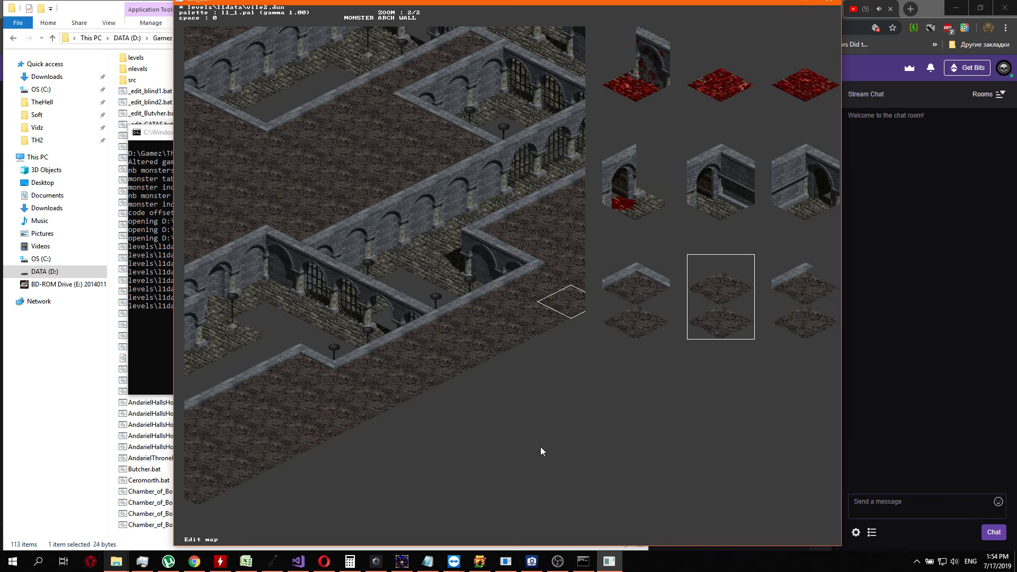
{"action": "key", "text": "Return"}
{"action": "key", "text": "Left"}
Check the tiles assigned to each dirt square around the small arched room's corner, closing the tile selection without picking
{"action": "key", "text": "Return"}
{"action": "key", "text": "Return"}
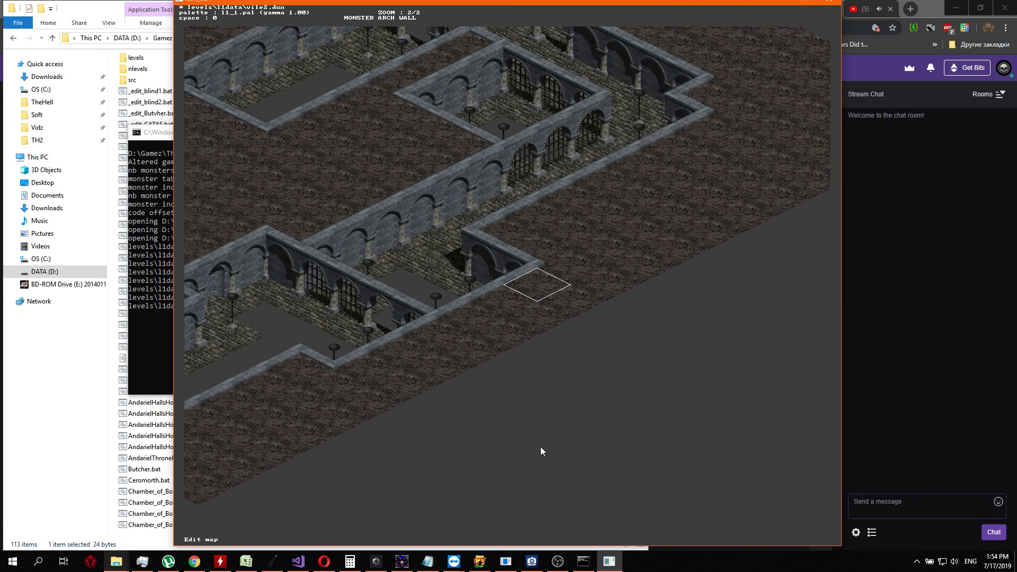
{"action": "key", "text": "Right"}
{"action": "key", "text": "Right"}
{"action": "key", "text": "Left"}
{"action": "key", "text": "Down"}
{"action": "key", "text": "Left"}
{"action": "key", "text": "Return"}
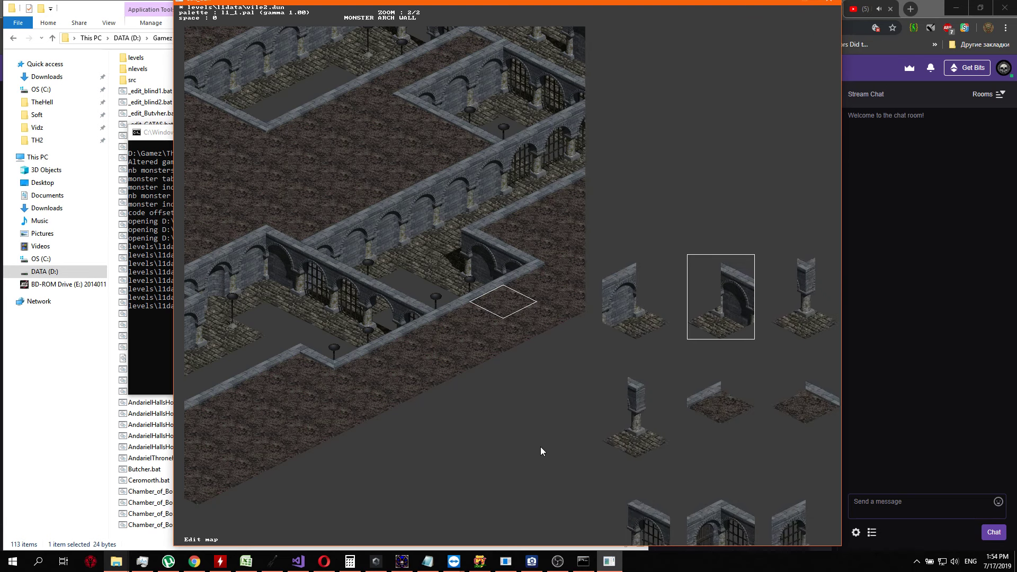
{"action": "key", "text": "Escape"}
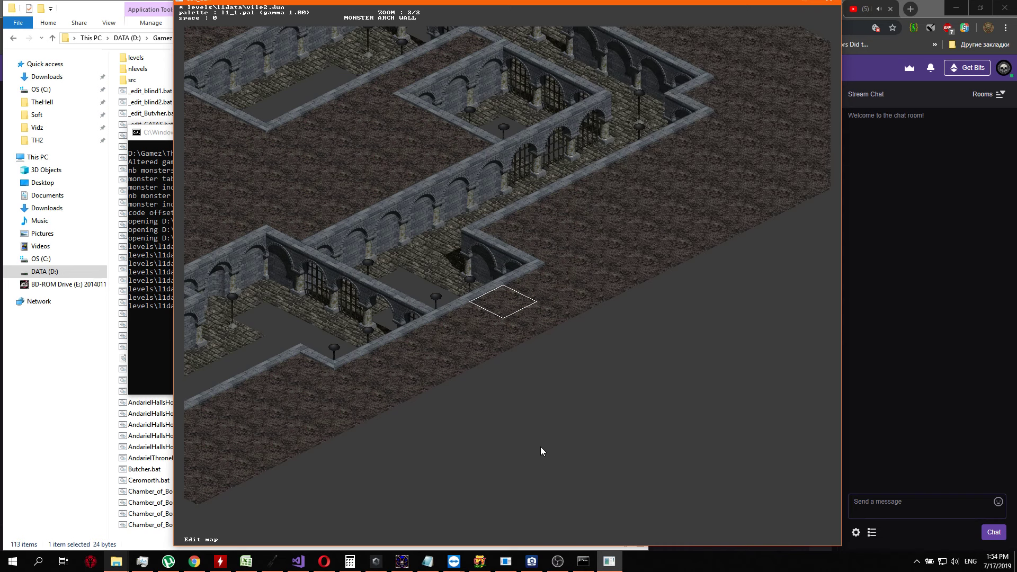
{"action": "key", "text": "Right"}
{"action": "key", "text": "Return"}
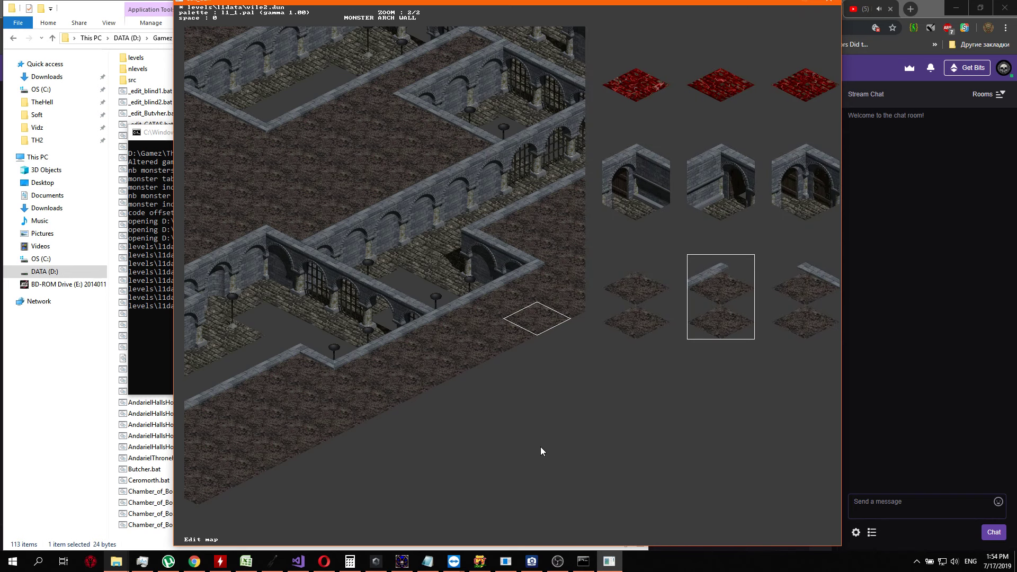
{"action": "key", "text": "Escape"}
{"action": "key", "text": "Up"}
{"action": "key", "text": "Return"}
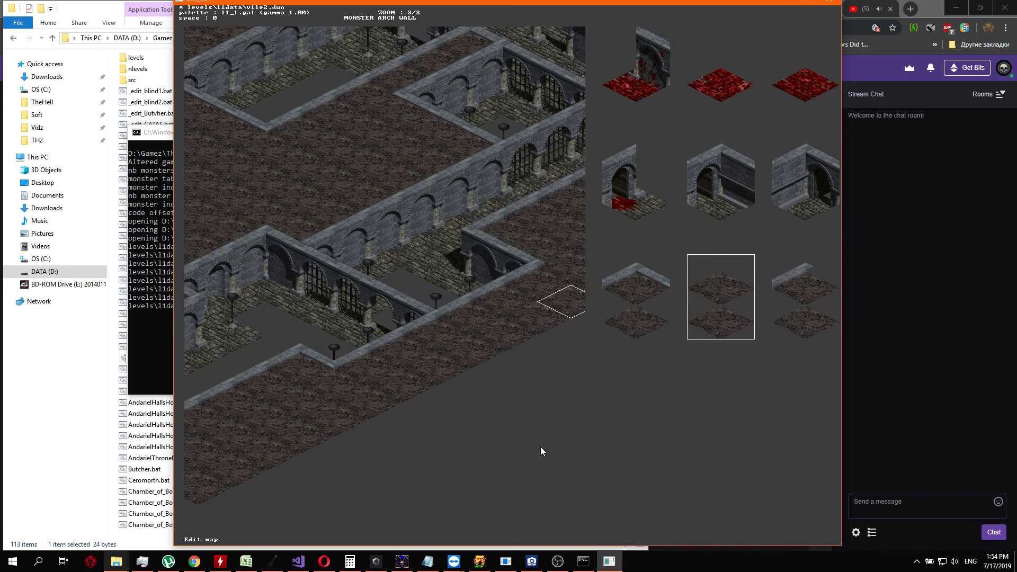
{"action": "key", "text": "Escape"}
{"action": "key", "text": "Up"}
{"action": "key", "text": "Return"}
{"action": "key", "text": "Escape"}
{"action": "key", "text": "Down"}
{"action": "key", "text": "Return"}
{"action": "key", "text": "Escape"}
{"action": "key", "text": "Left"}
{"action": "key", "text": "Return"}
{"action": "key", "text": "Escape"}
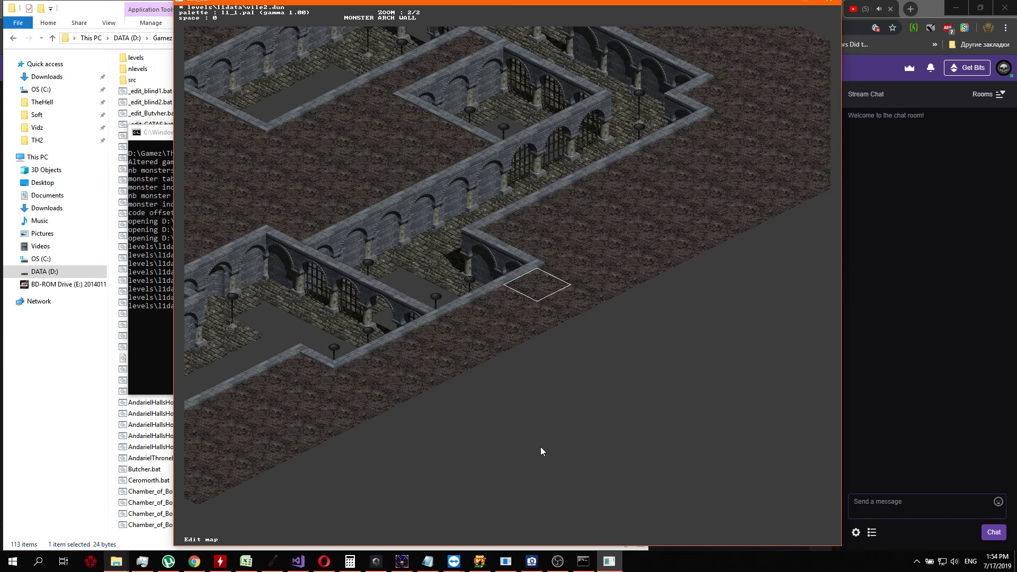
Save vile2.dun on exit and open the LostTreasure-Disused_Reliquary.bat level in the dungeon editor
{"action": "key", "text": "Escape"}
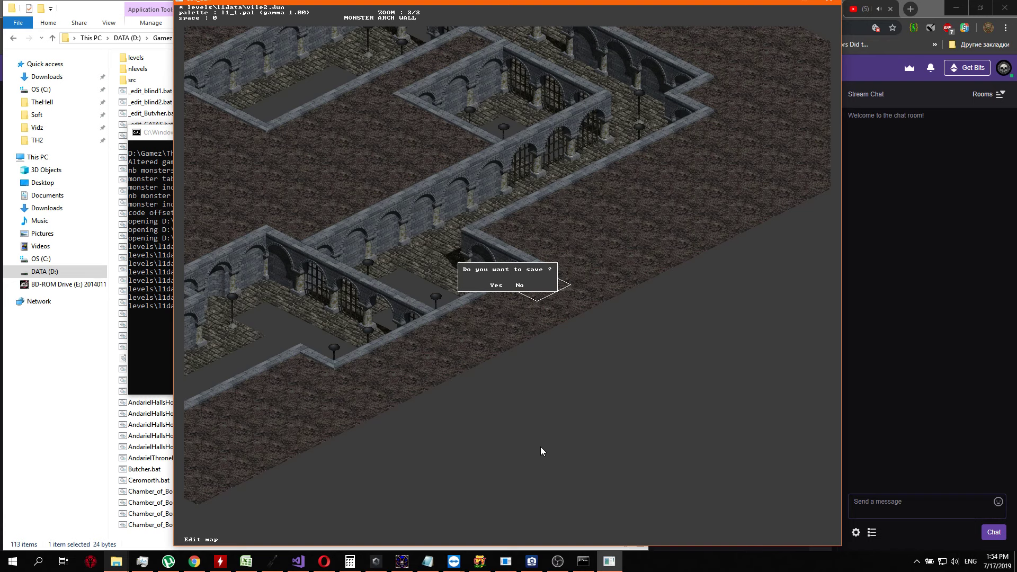
{"action": "key", "text": "y"}
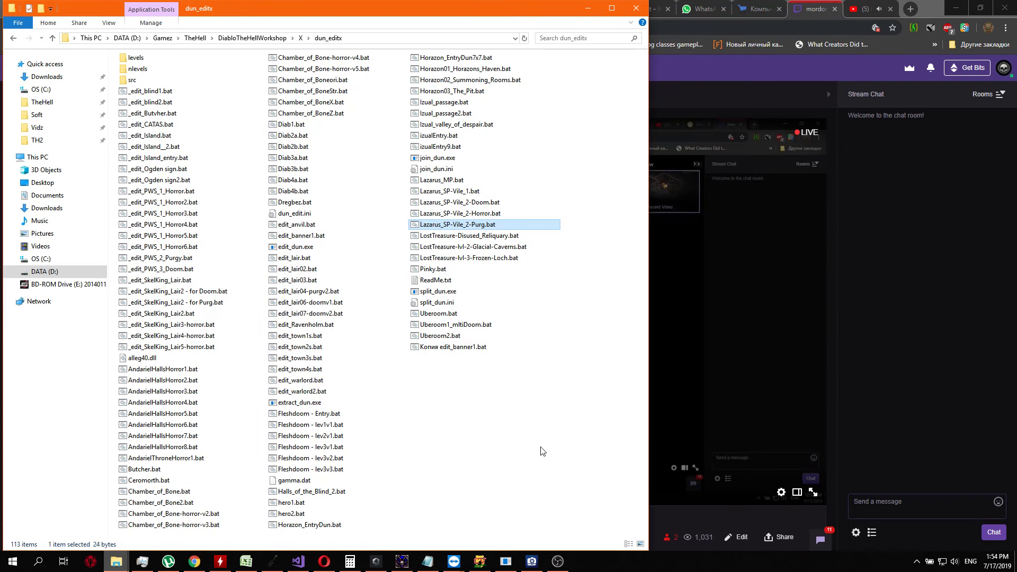
{"action": "key", "text": "Down"}
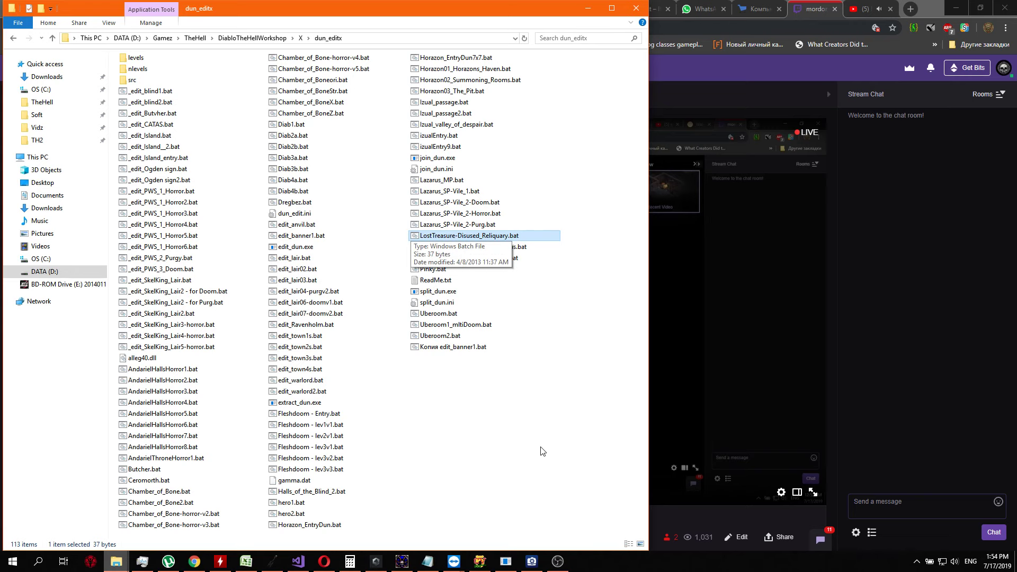
{"action": "key", "text": "Return"}
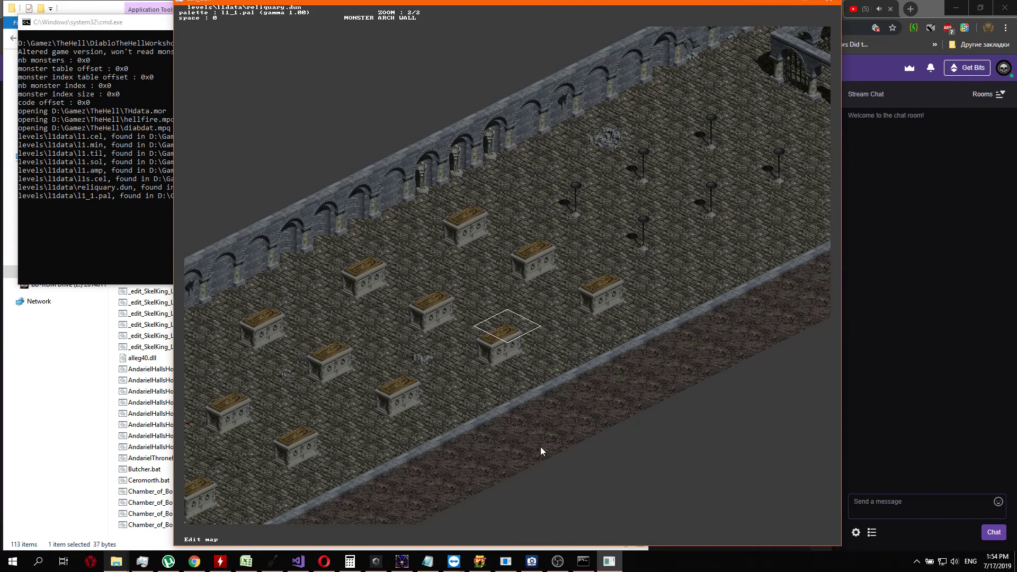
Look over the reliquary.dun map from the gated arched room to the staircase end, and reposition the editor window to show its full width
{"action": "key", "text": "Right"}
{"action": "key", "text": "Up"}
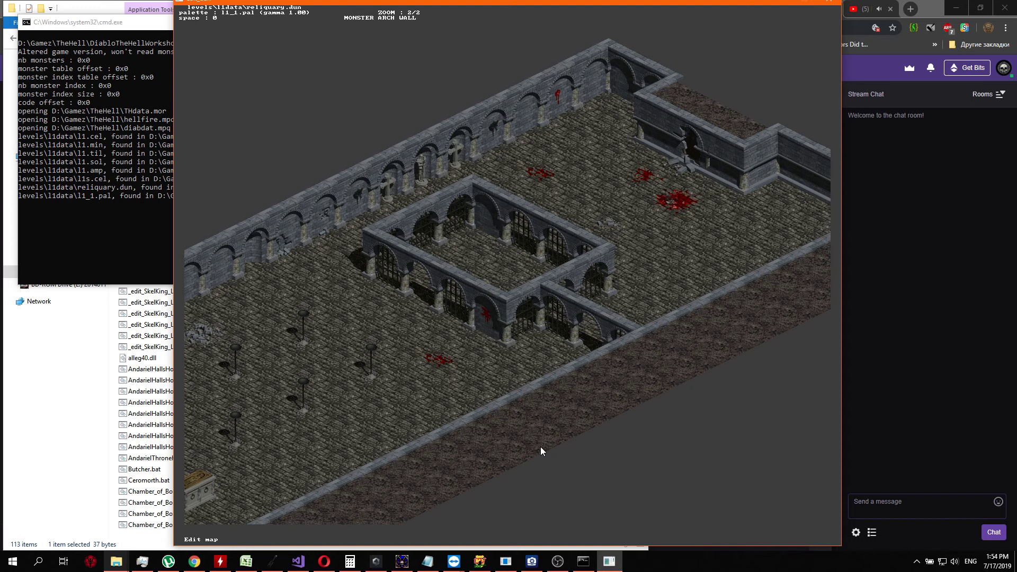
{"action": "key", "text": "Right"}
{"action": "key", "text": "Down"}
{"action": "key", "text": "Left"}
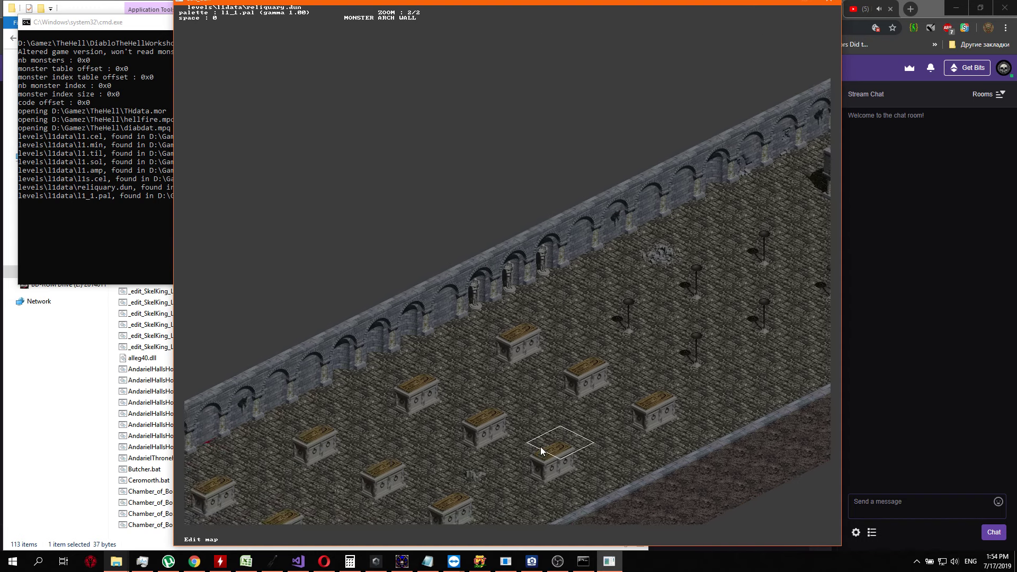
{"action": "key", "text": "Down"}
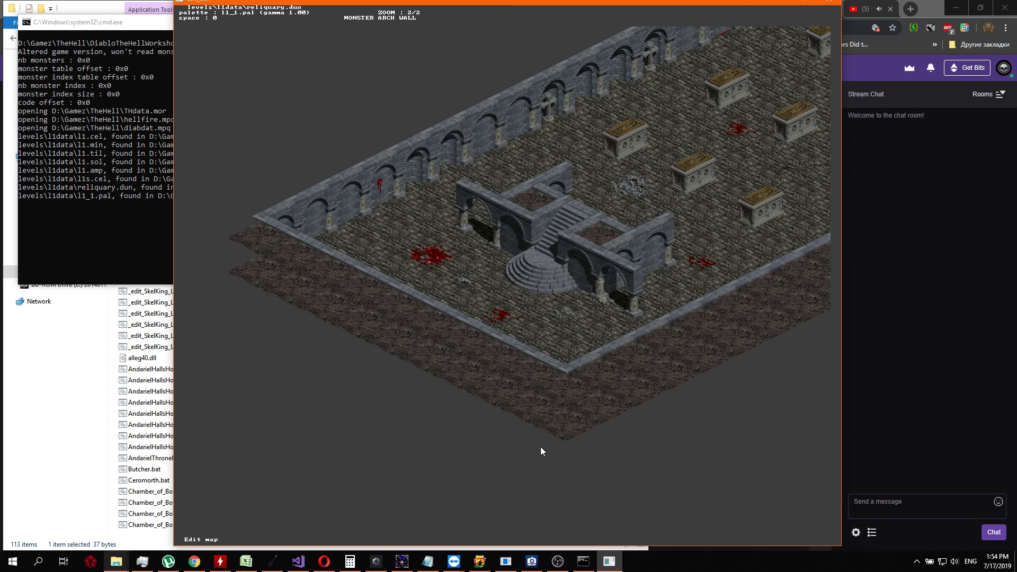
{"action": "left_click_drag", "start_coordinate": [449, 1], "coordinate": [276, 7]}
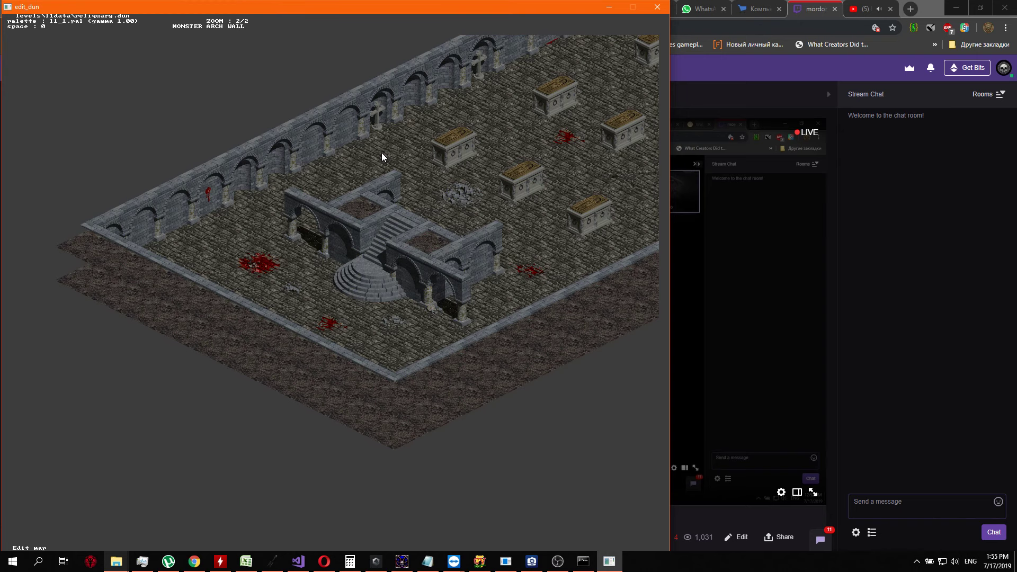
Examine reliquary.dun from the rows of sarcophagi past the candle stands and gated arched room to the statue recess at the far end
{"action": "key", "text": "Up"}
{"action": "key", "text": "Right"}
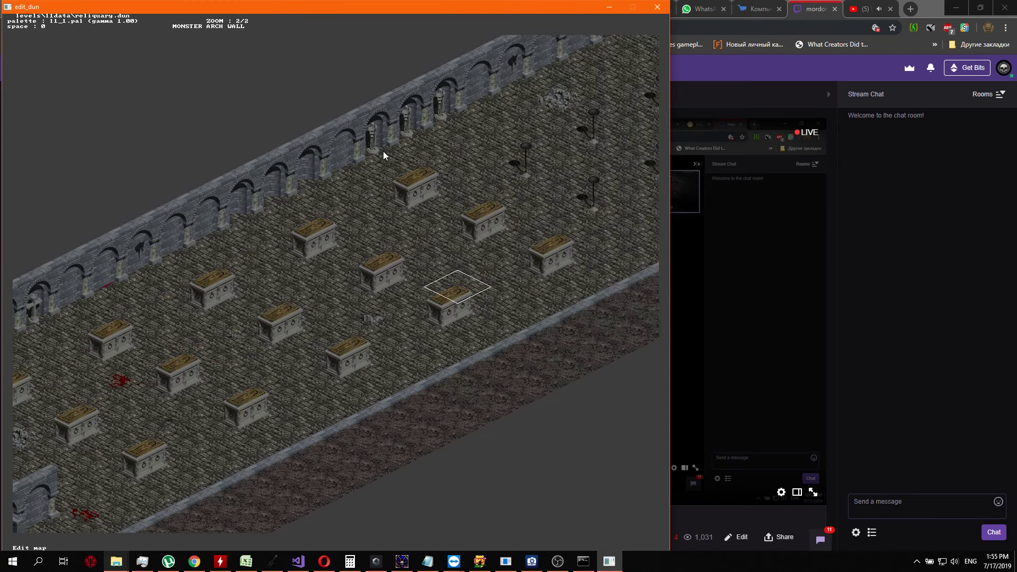
{"action": "key", "text": "w"}
{"action": "key", "text": "Right"}
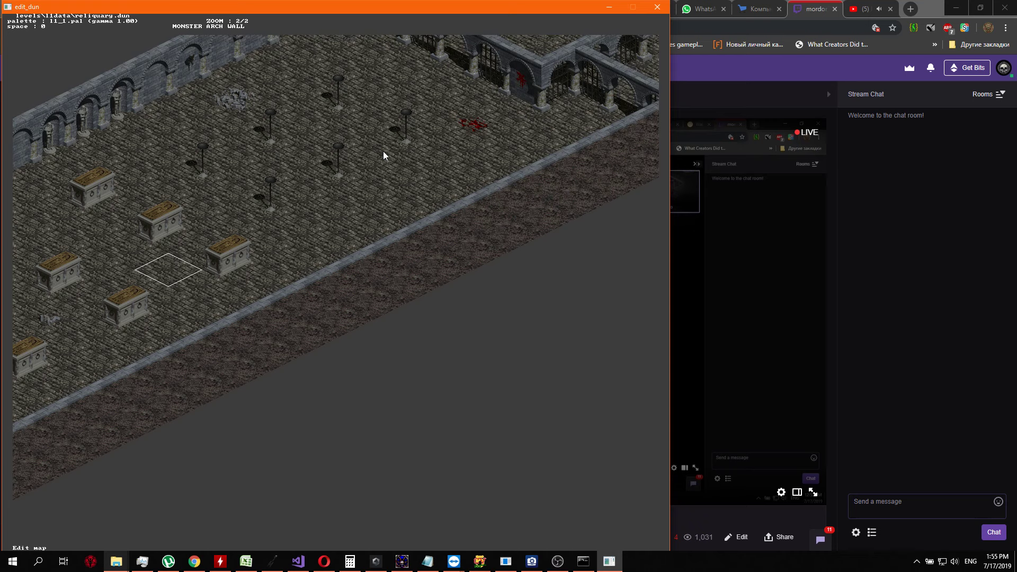
{"action": "key", "text": "d"}
{"action": "key", "text": "w"}
{"action": "key", "text": "w"}
{"action": "key", "text": "w"}
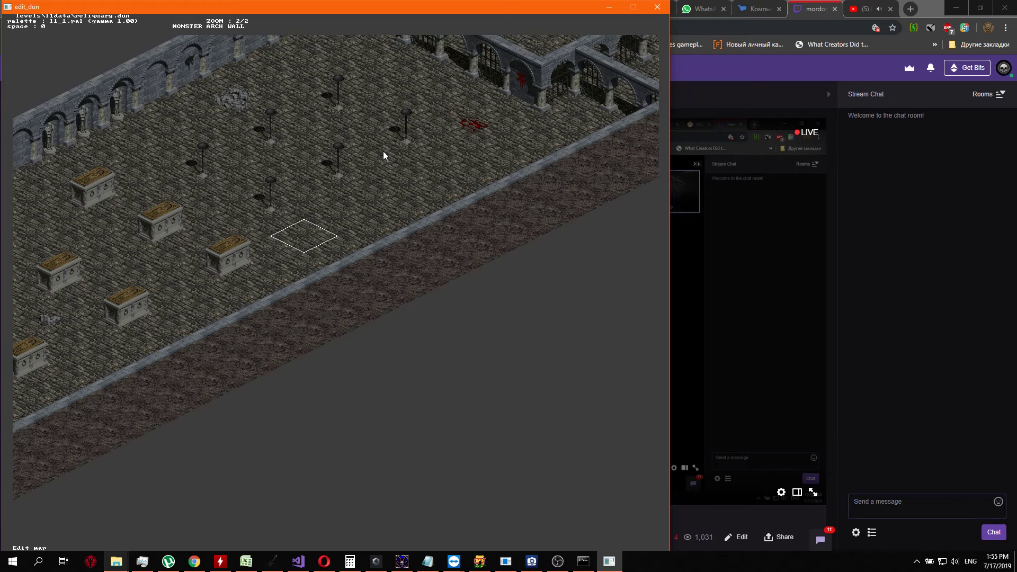
{"action": "key", "text": "Up"}
{"action": "key", "text": "Right"}
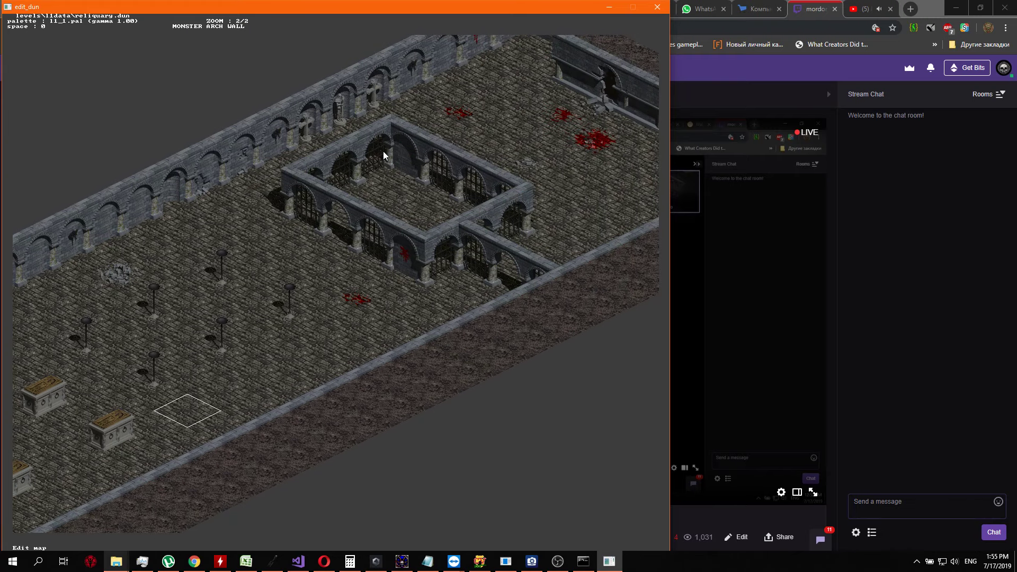
{"action": "key", "text": "w"}
{"action": "key", "text": "w"}
{"action": "key", "text": "w"}
{"action": "key", "text": "w"}
{"action": "key", "text": "w"}
{"action": "key", "text": "w"}
{"action": "key", "text": "w"}
{"action": "key", "text": "w"}
{"action": "key", "text": "w"}
{"action": "key", "text": "w"}
{"action": "key", "text": "a"}
{"action": "key", "text": "a"}
Examine the floor and boundary dirt of reliquary.dun from the statue recess back to the staircase and sarcophagi
{"action": "key", "text": "w"}
{"action": "key", "text": "w"}
{"action": "key", "text": "w"}
{"action": "key", "text": "w"}
{"action": "key", "text": "Up"}
{"action": "key", "text": "Right"}
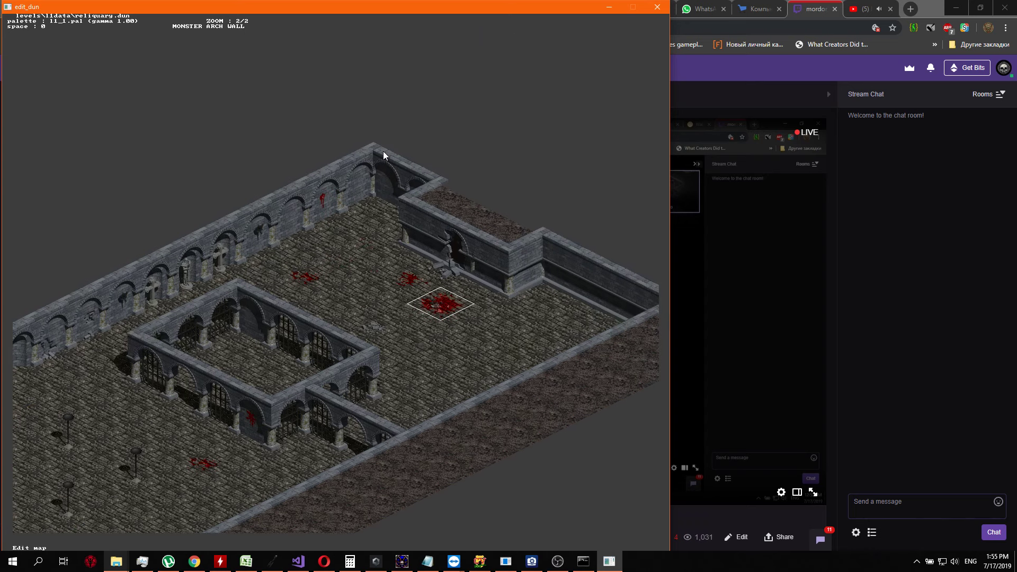
{"action": "key", "text": "a"}
{"action": "key", "text": "w"}
{"action": "key", "text": "Left"}
{"action": "key", "text": "Down"}
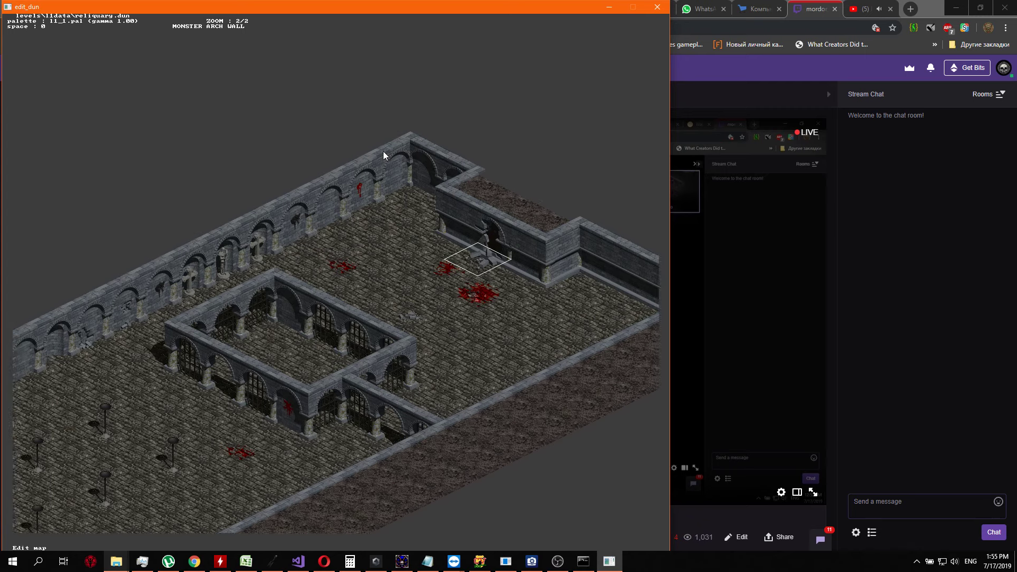
{"action": "key", "text": "s"}
{"action": "key", "text": "s"}
{"action": "key", "text": "s"}
{"action": "key", "text": "s"}
{"action": "key", "text": "s"}
{"action": "key", "text": "s"}
{"action": "key", "text": "s"}
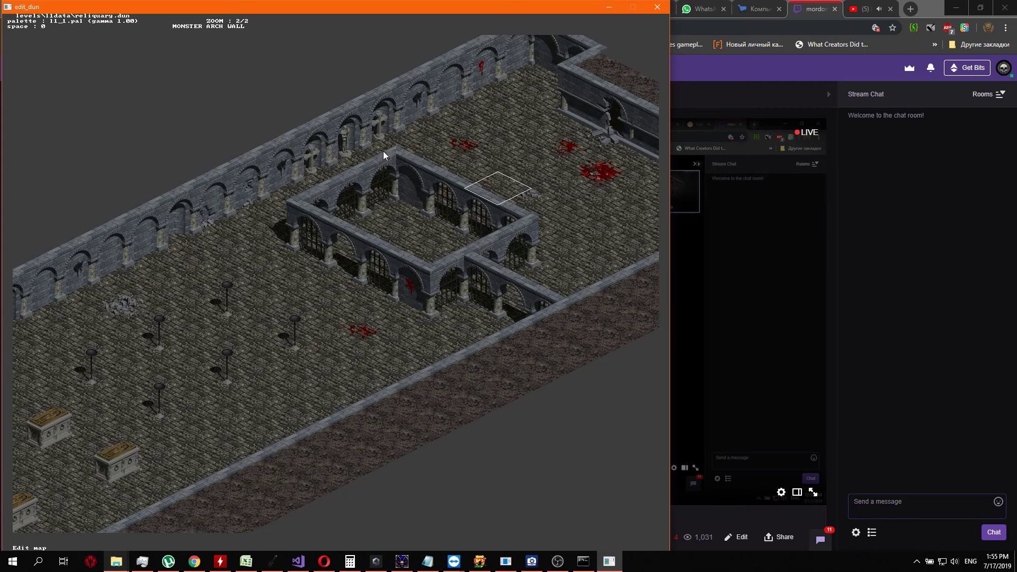
{"action": "key", "text": "s"}
{"action": "key", "text": "s"}
{"action": "key", "text": "s"}
{"action": "key", "text": "s"}
{"action": "key", "text": "Left"}
{"action": "key", "text": "Down"}
{"action": "key", "text": "Down"}
{"action": "key", "text": "Left"}
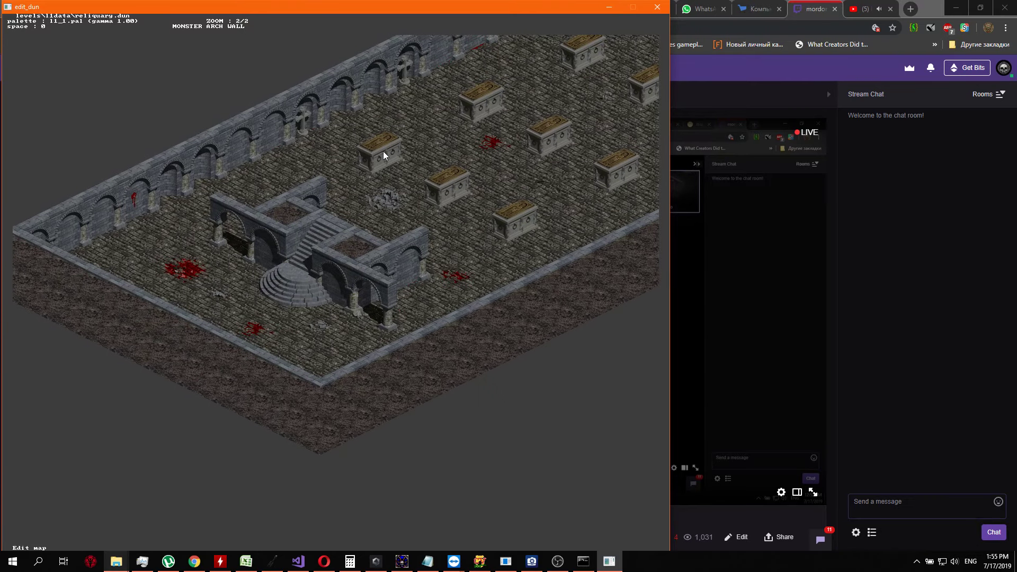
{"action": "key", "text": "Right"}
{"action": "key", "text": "Up"}
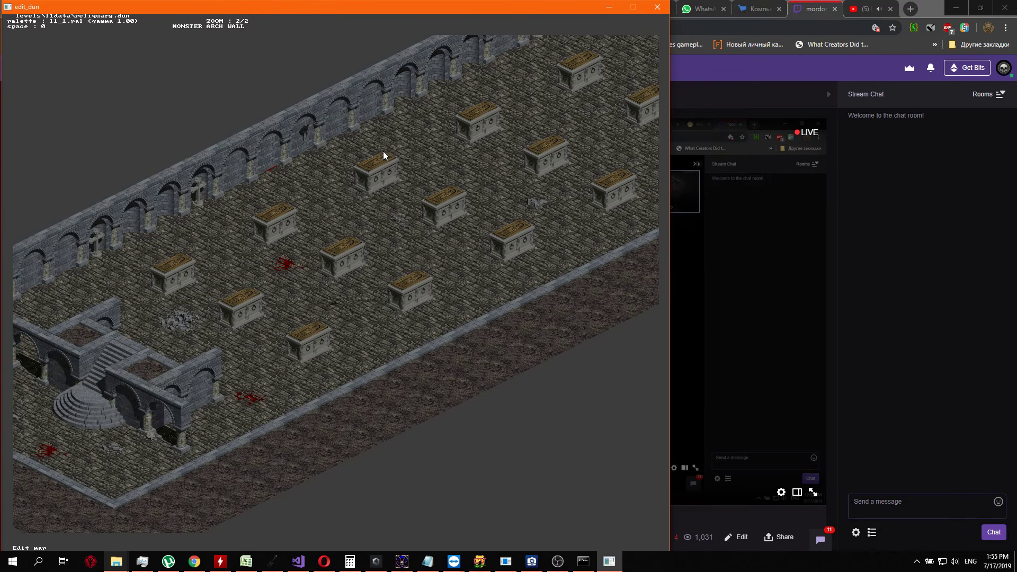
Exit the dungeon editor from reliquary.dun and return to the dun_editx folder
{"action": "key", "text": "Escape"}
{"action": "key", "text": "y"}
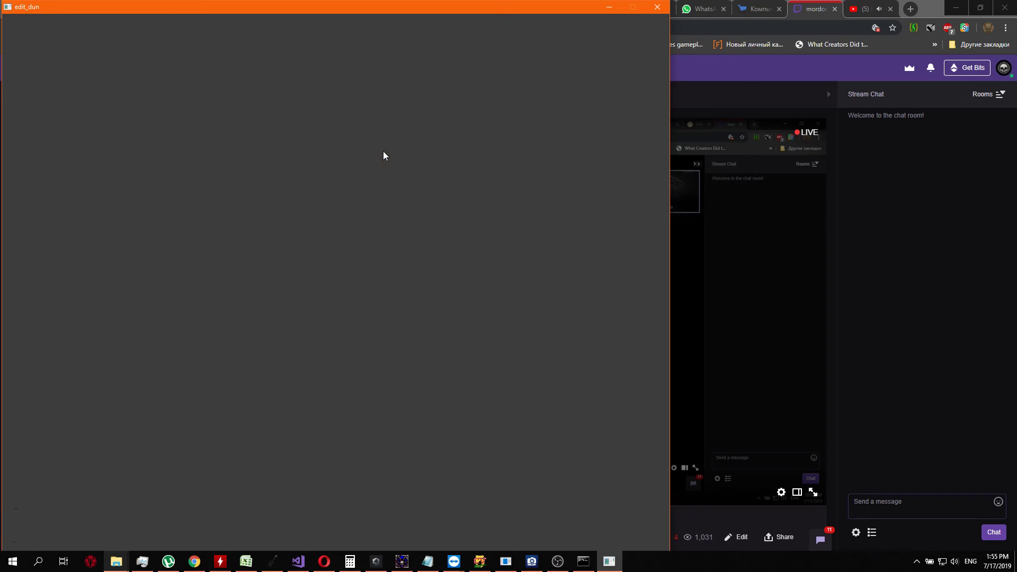
{"action": "key", "text": "Return"}
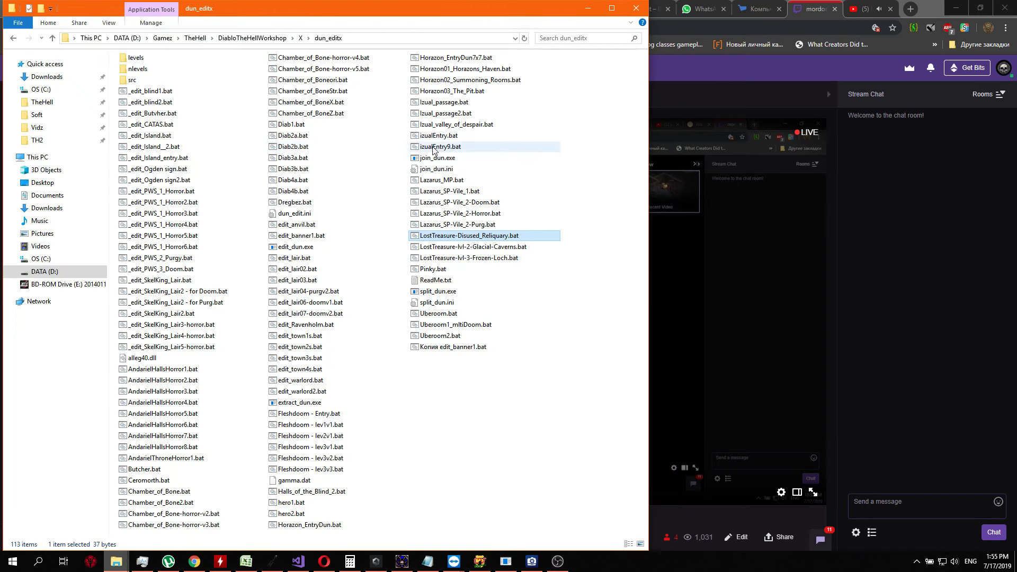
Open LostTreasure-Disused_Reliquary.bat for text editing and change its level file argument to reliquary2.dun
{"action": "right_click", "coordinate": [473, 240]}
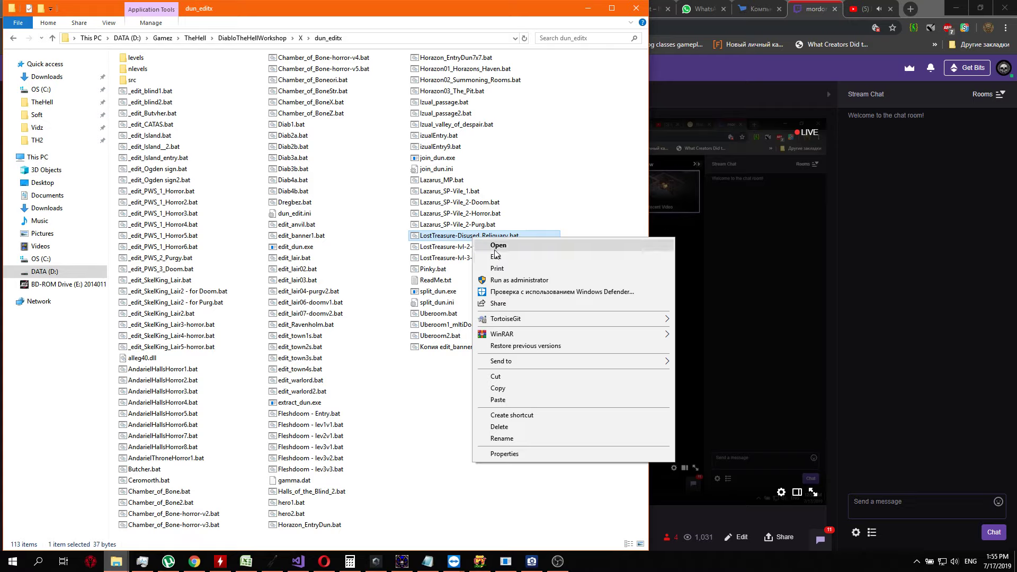
{"action": "left_click", "coordinate": [503, 260]}
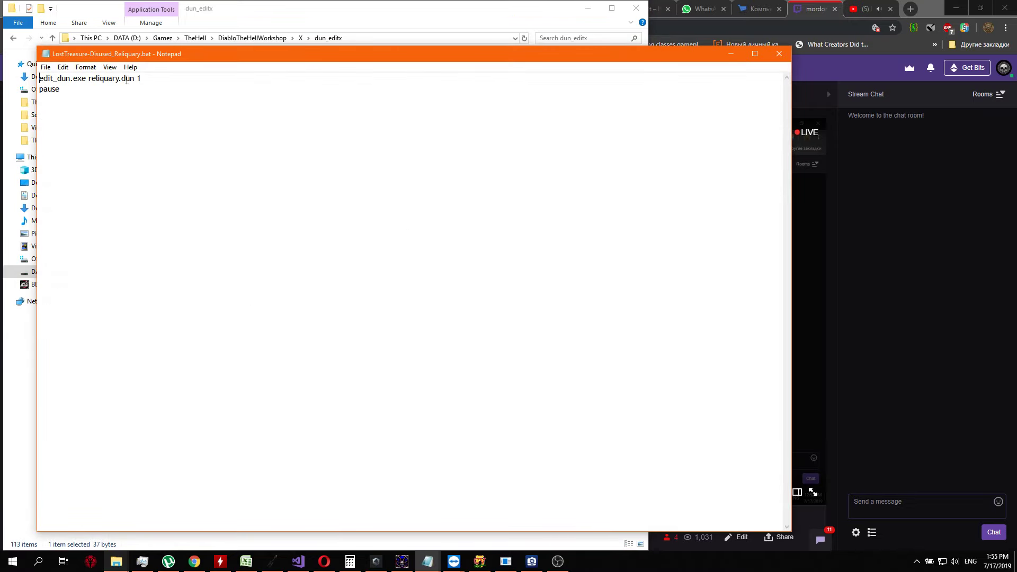
{"action": "left_click_drag", "start_coordinate": [127, 80], "coordinate": [124, 79]}
{"action": "left_click", "coordinate": [281, 127]}
{"action": "type", "text": "2"}
{"action": "left_click", "coordinate": [777, 50]}
{"action": "left_click", "coordinate": [572, 288]}
Save the edited batch file under the new name LostTreasure-Disused_Reliquary2.bat and close Notepad
{"action": "left_click", "coordinate": [46, 68]}
{"action": "left_click", "coordinate": [85, 114]}
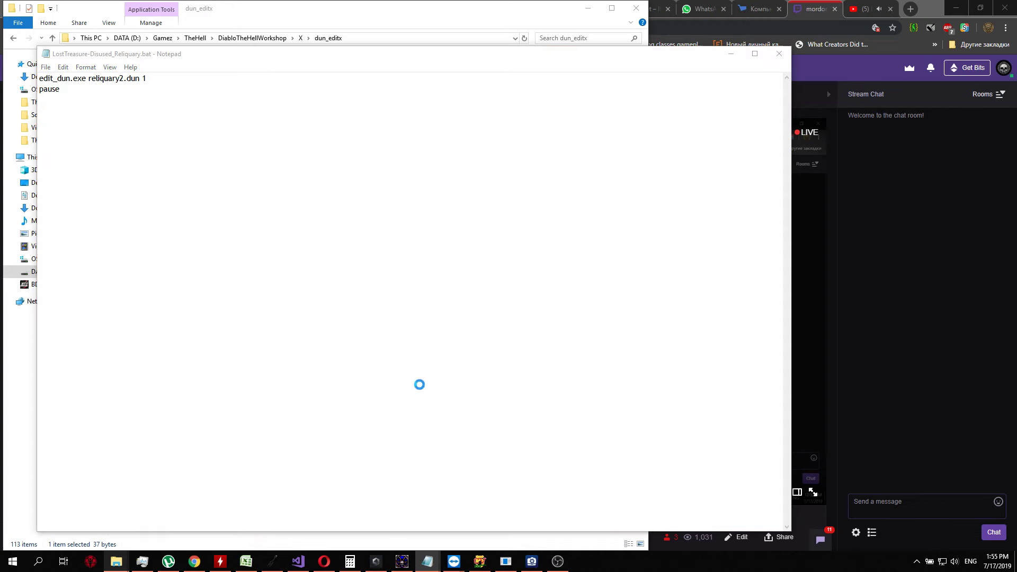
{"action": "left_click", "coordinate": [196, 304]}
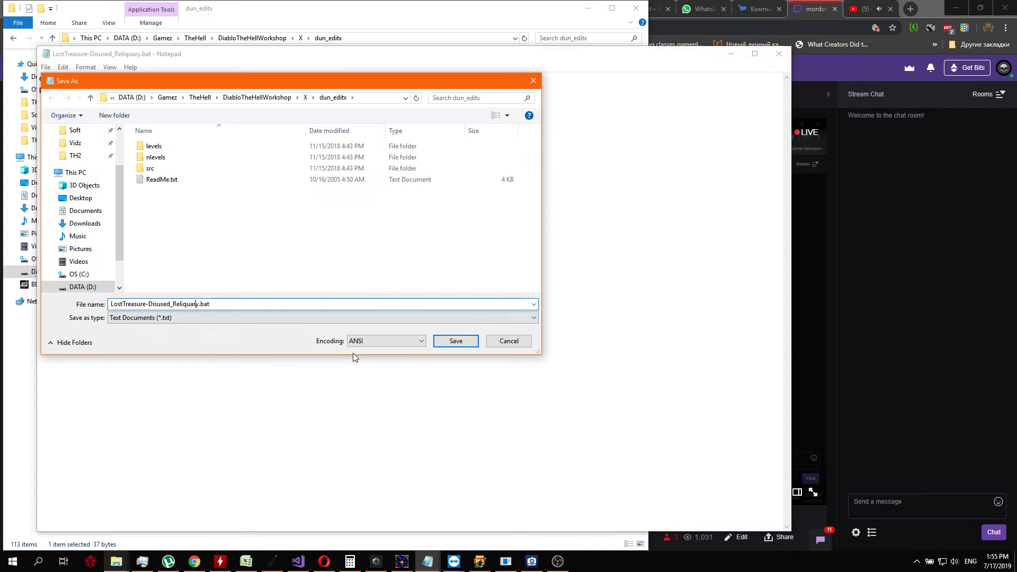
{"action": "type", "text": "2"}
{"action": "left_click", "coordinate": [469, 343]}
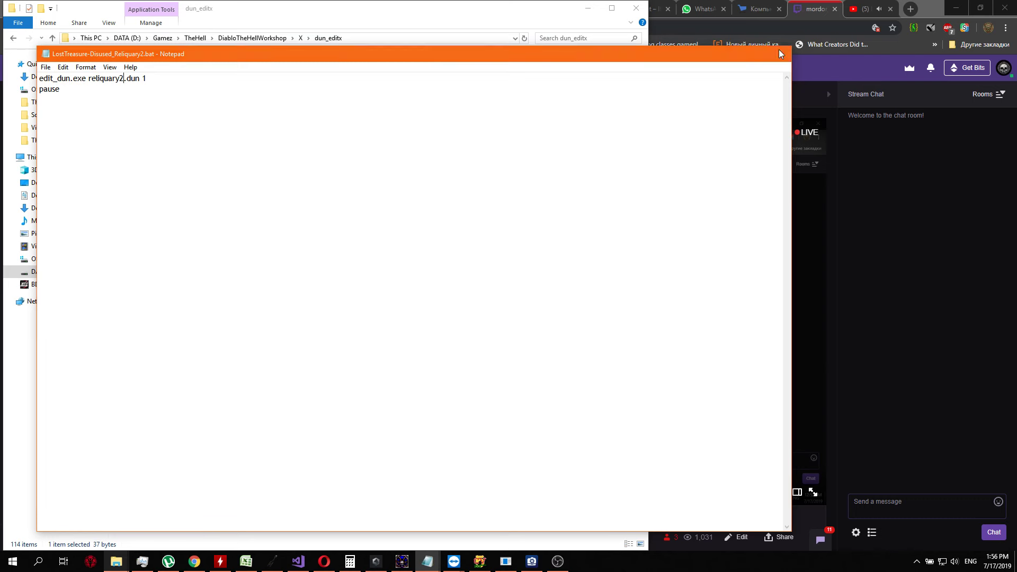
{"action": "left_click", "coordinate": [779, 51]}
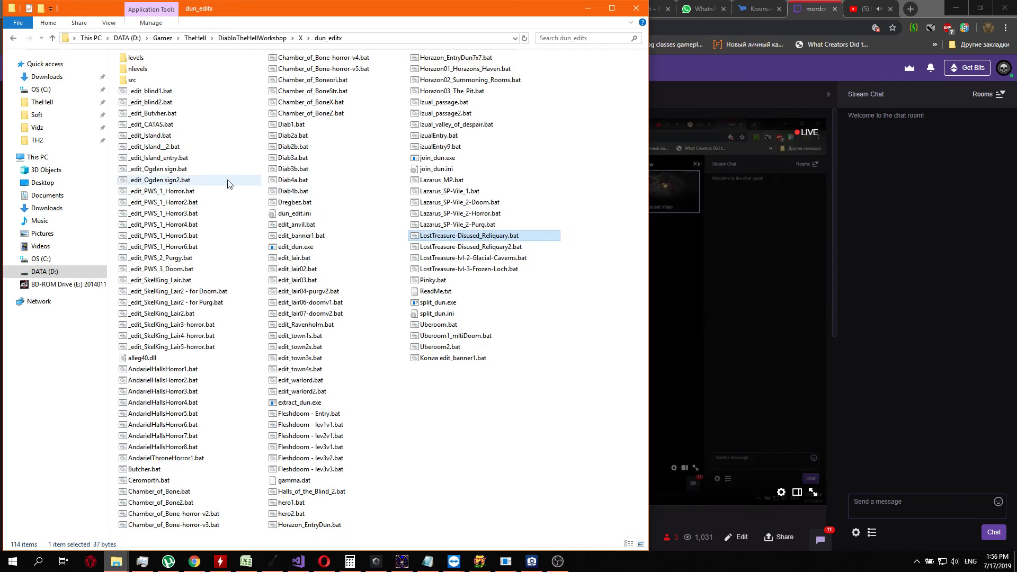
Open the l1data folder inside levels and select reliquary.dun
{"action": "double_click", "coordinate": [136, 58]}
{"action": "left_click", "coordinate": [142, 57]}
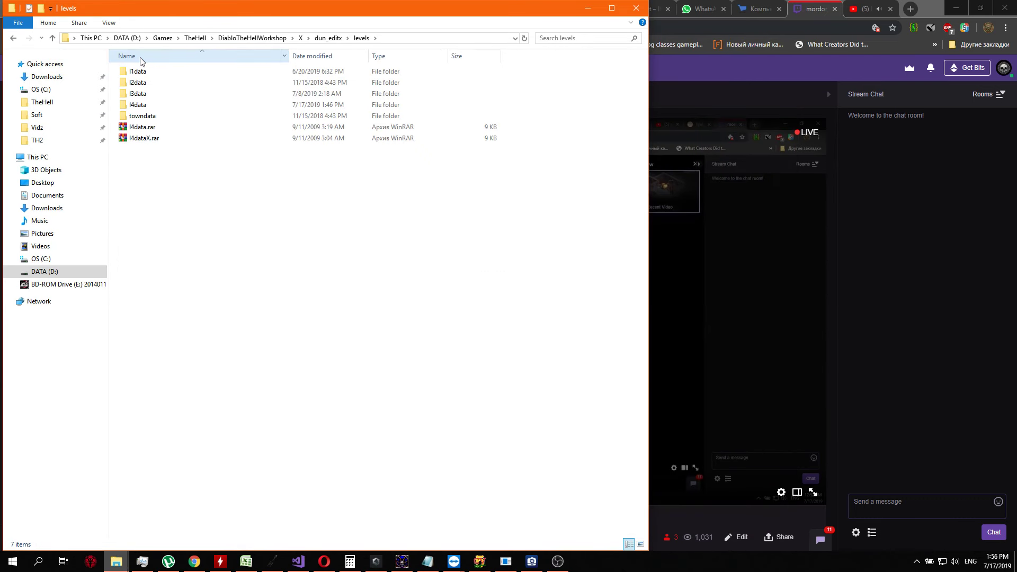
{"action": "double_click", "coordinate": [146, 68]}
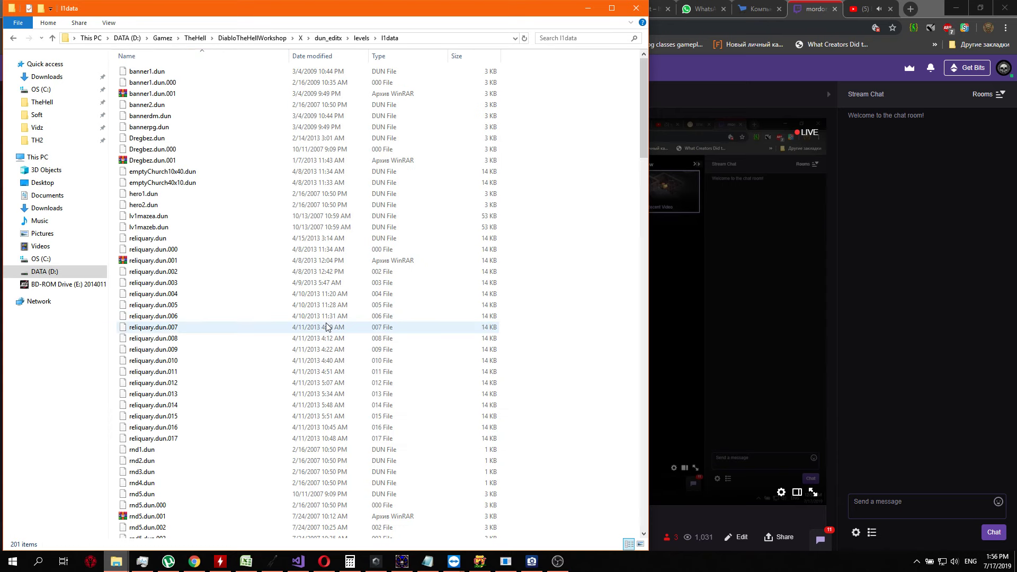
{"action": "left_click", "coordinate": [166, 242]}
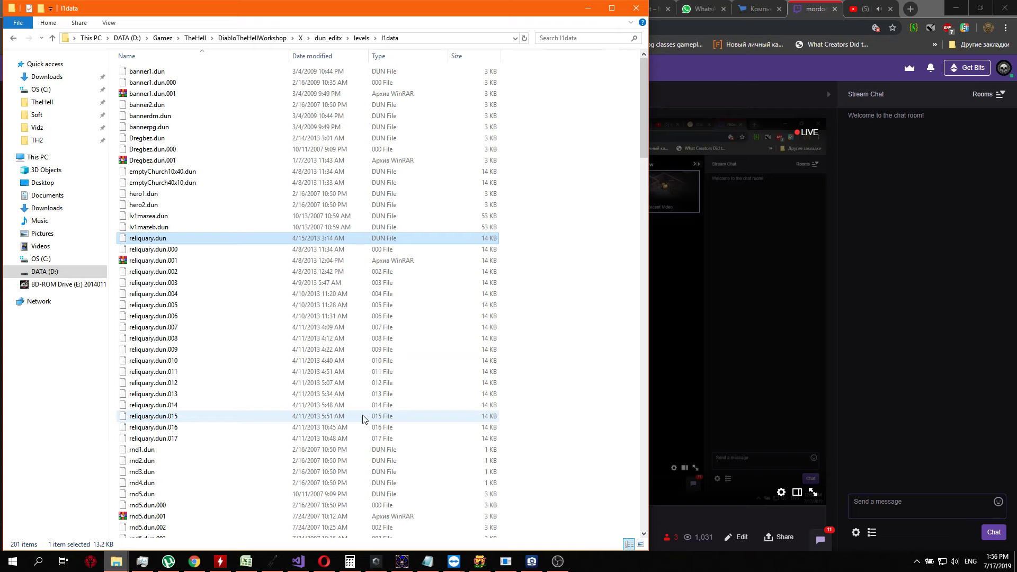
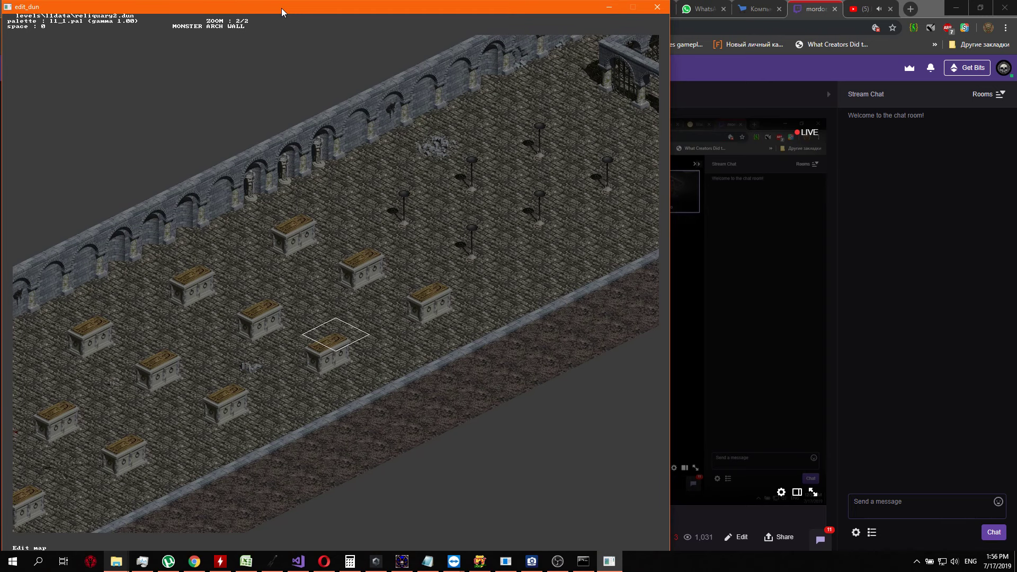
Look over the reliquary2.dun map in map editing mode, from the tomb hall to the staircase
{"action": "key", "text": "Left"}
{"action": "key", "text": "Down"}
{"action": "key", "text": "Right"}
{"action": "key", "text": "Down"}
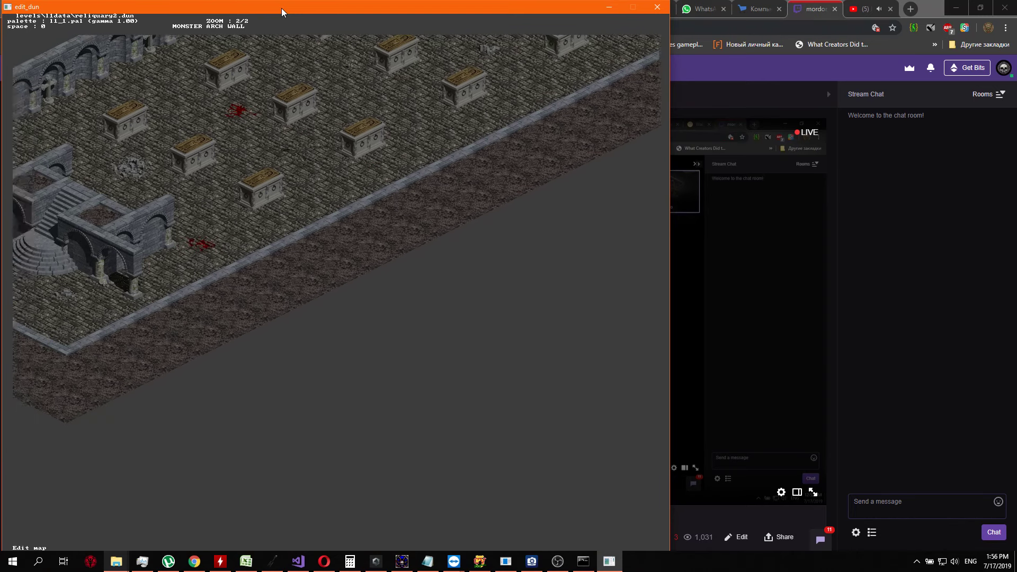
{"action": "key", "text": "Left"}
{"action": "key", "text": "Up"}
{"action": "key", "text": "Down"}
{"action": "key", "text": "Down"}
{"action": "key", "text": "Down"}
{"action": "key", "text": "Down"}
{"action": "key", "text": "Down"}
{"action": "key", "text": "Down"}
{"action": "key", "text": "Down"}
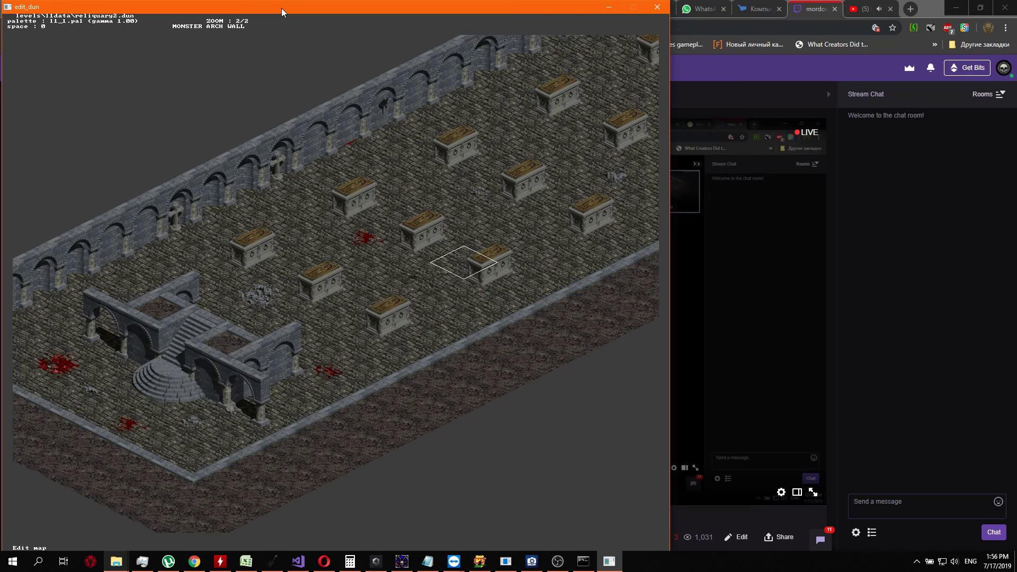
{"action": "key", "text": "Down"}
{"action": "key", "text": "Down"}
{"action": "key", "text": "Down"}
{"action": "key", "text": "Down"}
Display the layer 1 info and examine its codes from the staircase to the gated enclosure and far room
{"action": "key", "text": "Tab"}
{"action": "key", "text": "Tab"}
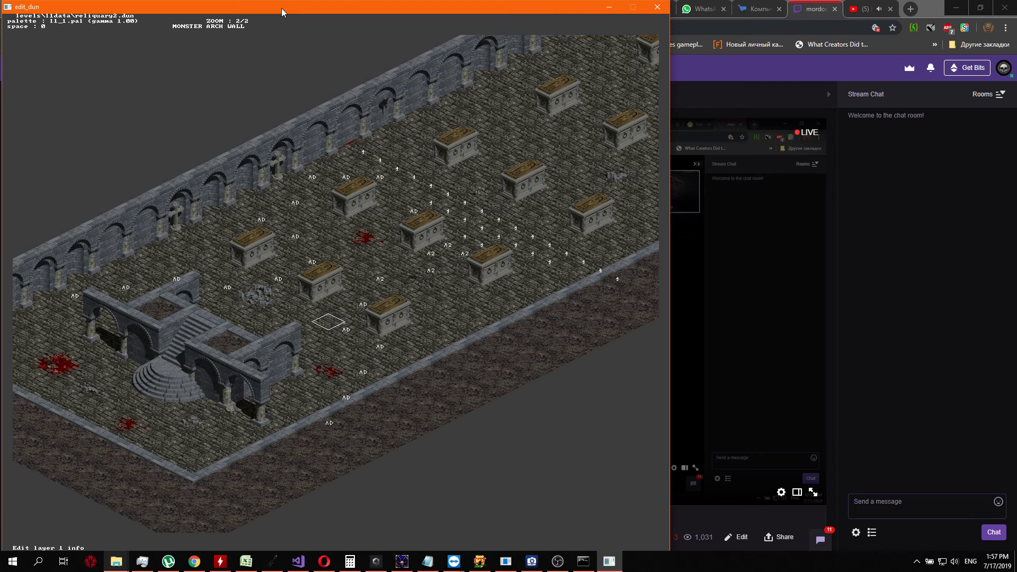
{"action": "key", "text": "Right"}
{"action": "key", "text": "Up"}
{"action": "key", "text": "Up"}
{"action": "key", "text": "Right"}
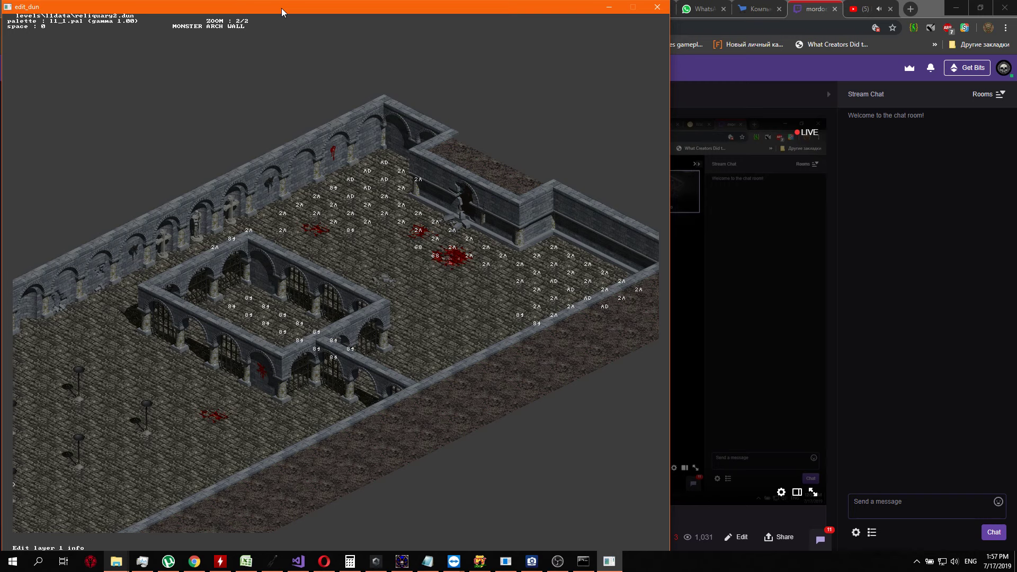
{"action": "key", "text": "Left"}
{"action": "key", "text": "Down"}
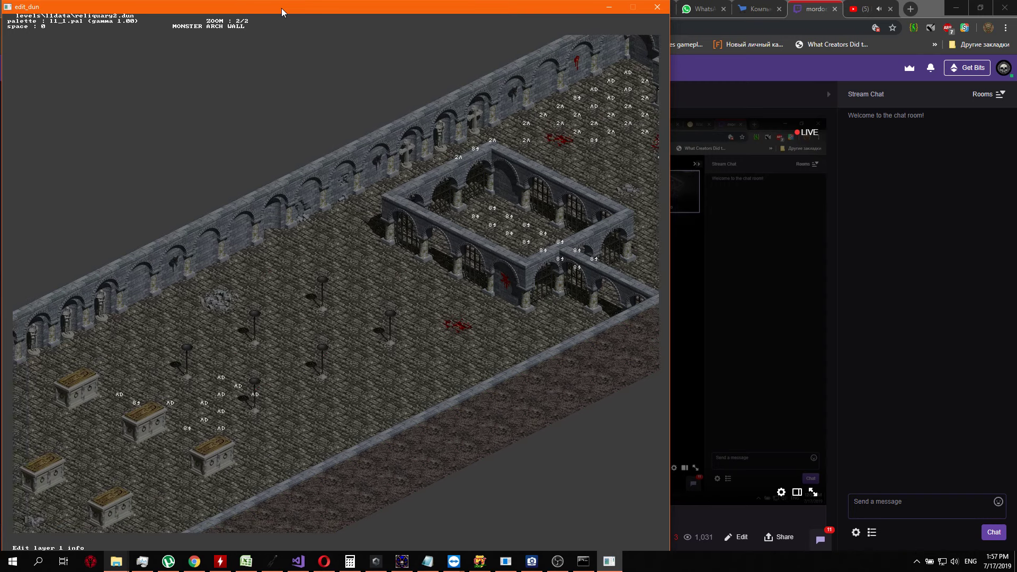
{"action": "key", "text": "Left"}
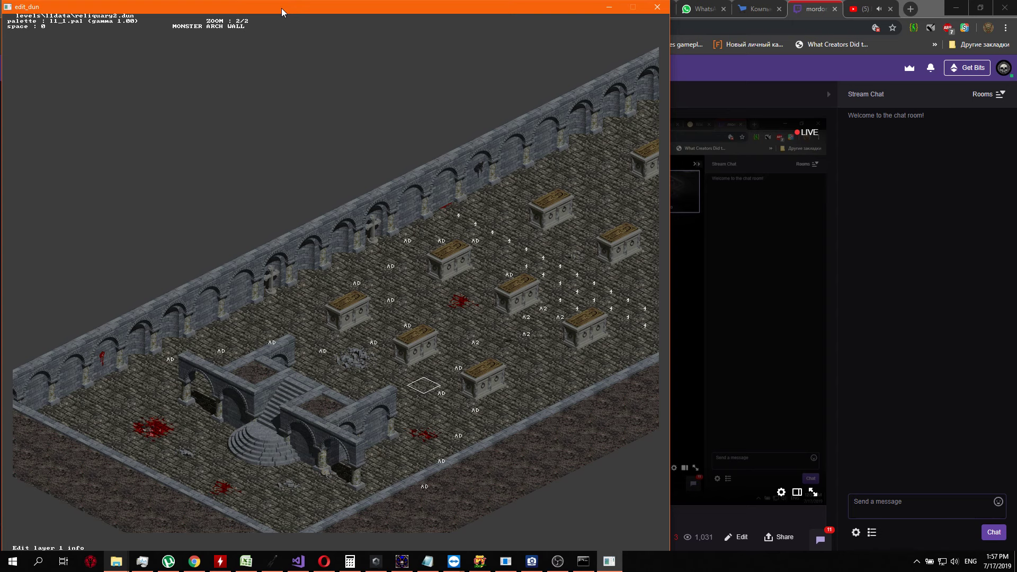
Compare the layer 1 codes among the tombs and candle stands with those in the far room
{"action": "key", "text": "Right"}
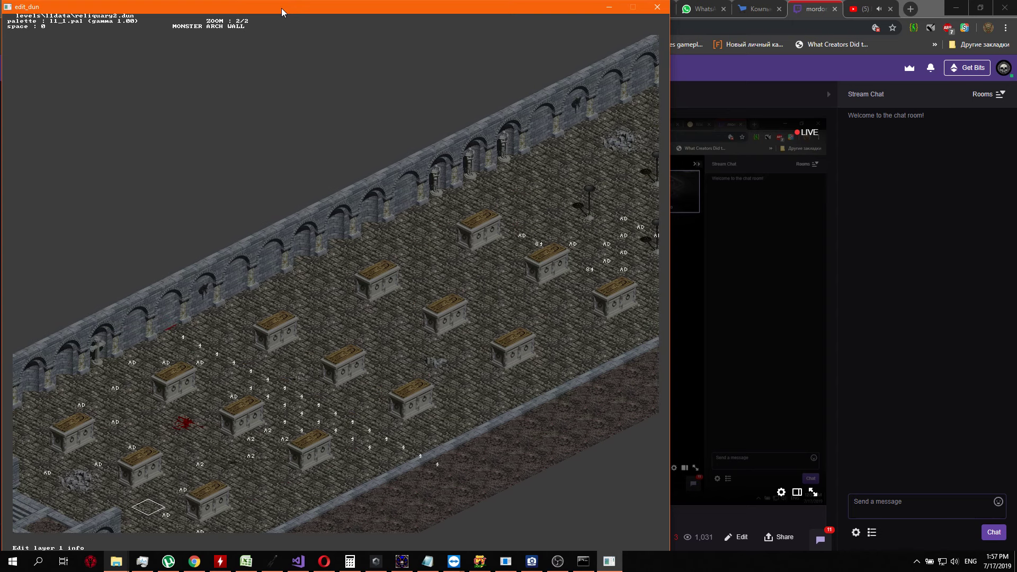
{"action": "key", "text": "Down"}
{"action": "key", "text": "Down"}
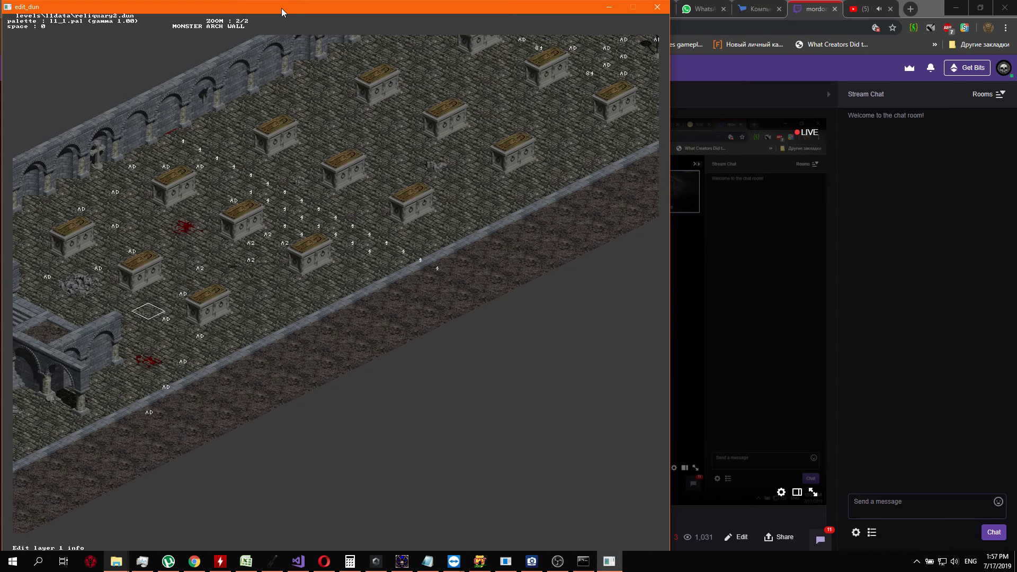
{"action": "key", "text": "Left"}
{"action": "key", "text": "Left"}
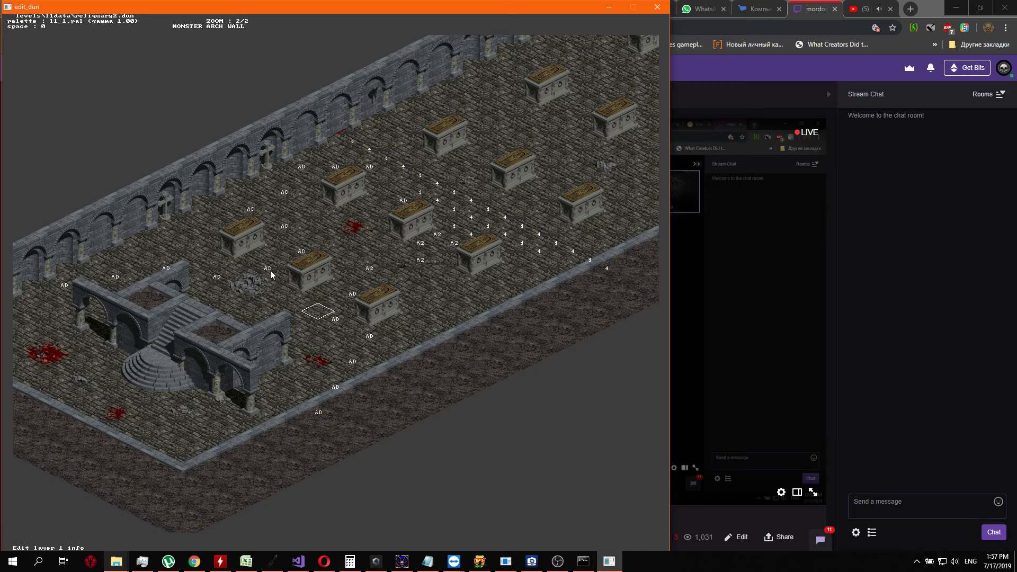
{"action": "right_click_drag", "start_coordinate": [529, 146], "coordinate": [322, 336]}
{"action": "right_click_drag", "start_coordinate": [548, 207], "coordinate": [339, 387]}
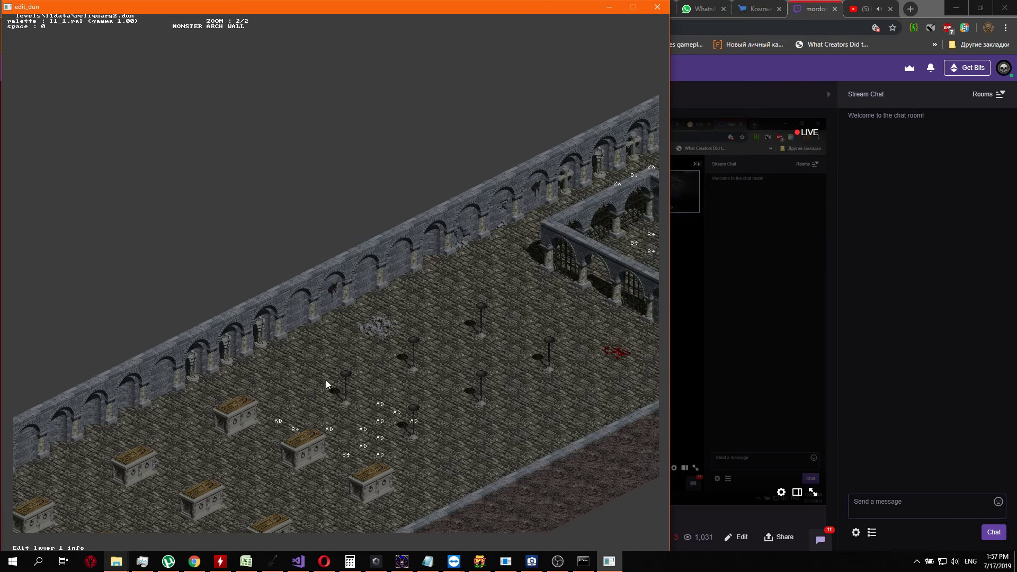
{"action": "right_click_drag", "start_coordinate": [418, 441], "coordinate": [348, 375]}
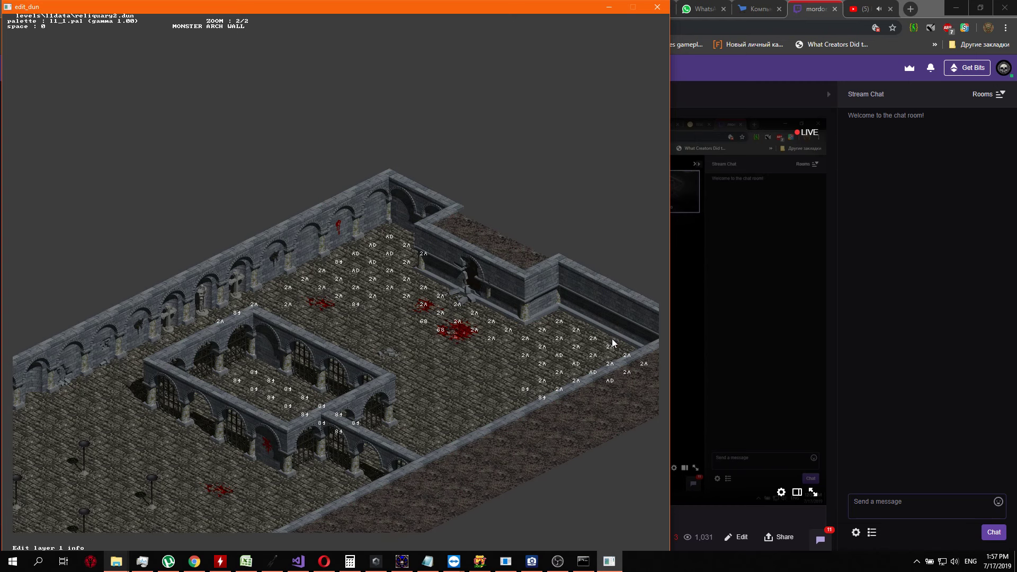
{"action": "key", "text": "Down"}
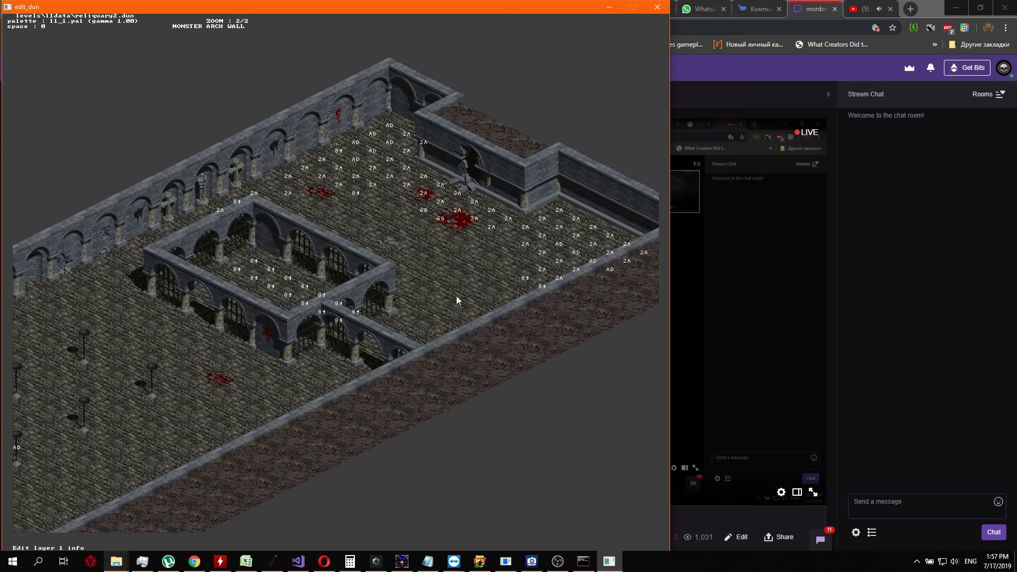
{"action": "key", "text": "Down"}
{"action": "key", "text": "Left"}
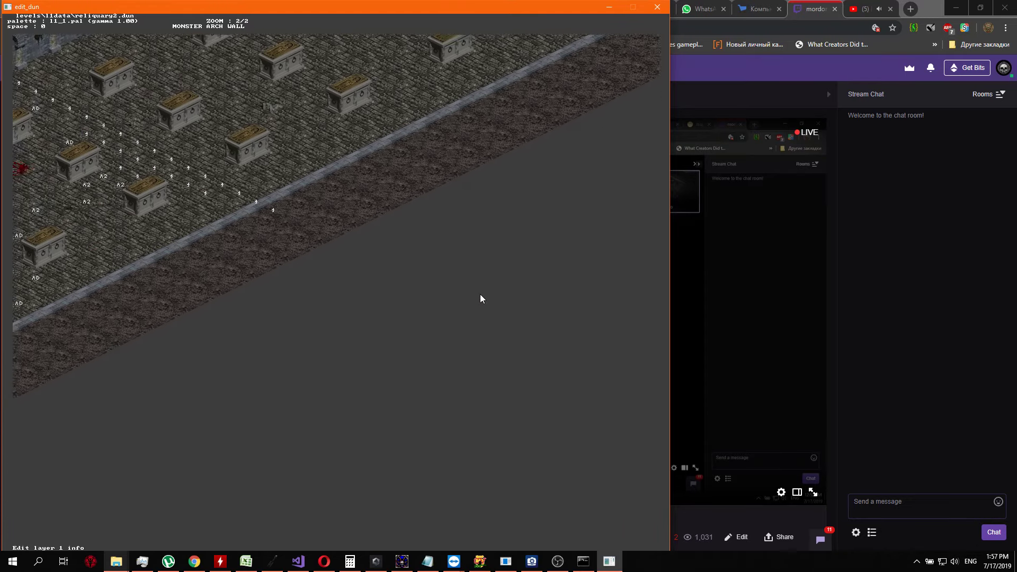
{"action": "key", "text": "Up"}
{"action": "key", "text": "Right"}
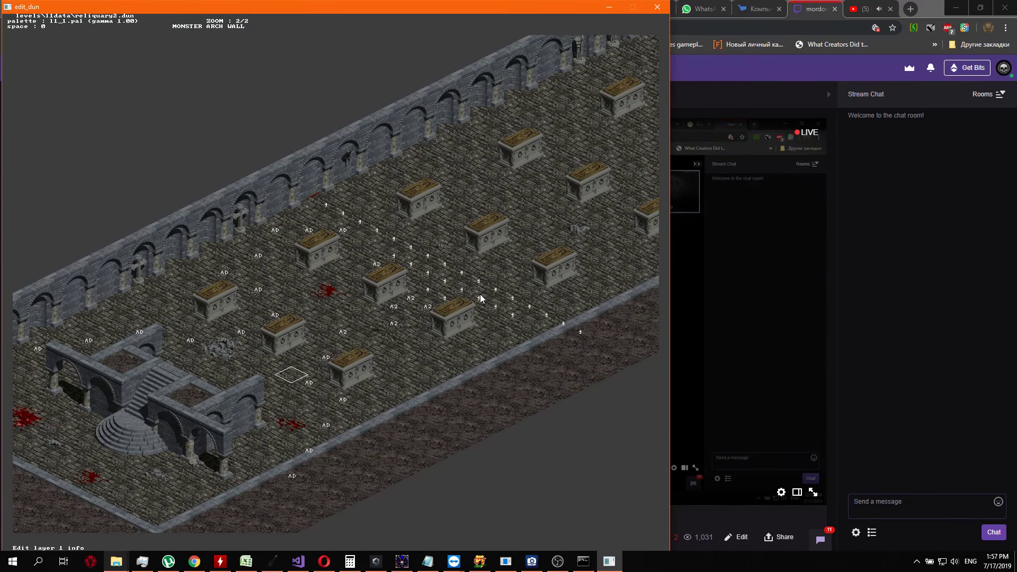
{"action": "key", "text": "Up"}
{"action": "key", "text": "Right"}
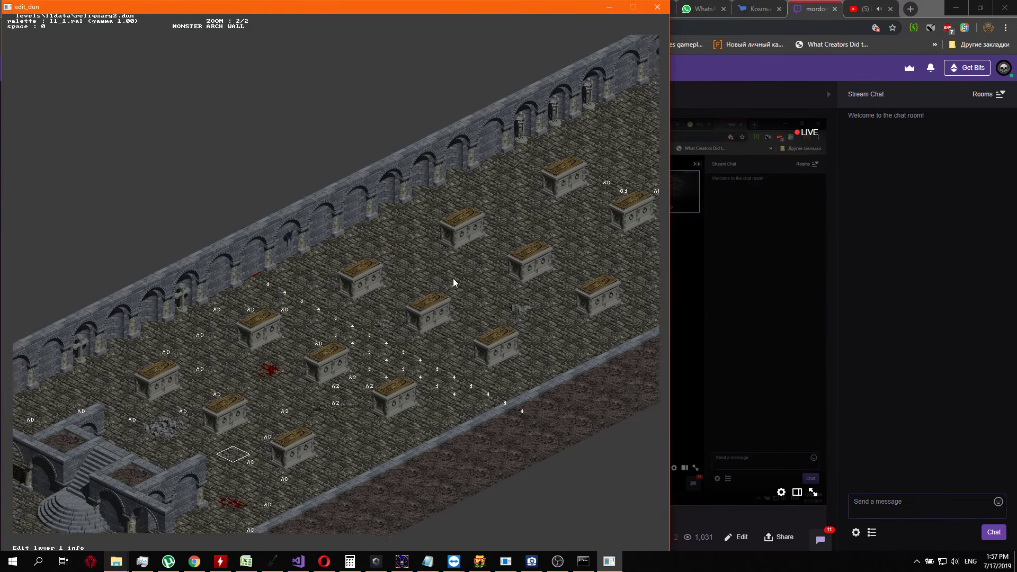
{"action": "key", "text": "Right"}
{"action": "key", "text": "Down"}
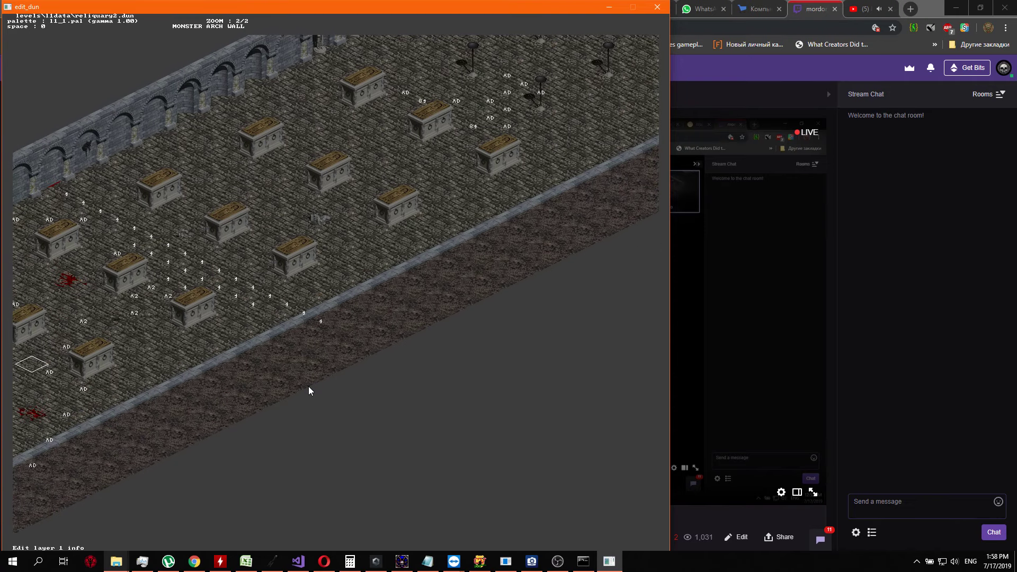
Switch to the layer 2 info and examine its codes in the room beyond the gated enclosure
{"action": "key", "text": "2"}
{"action": "key", "text": "Left"}
{"action": "key", "text": "Right"}
{"action": "key", "text": "Up"}
{"action": "key", "text": "Right"}
{"action": "key", "text": "Up"}
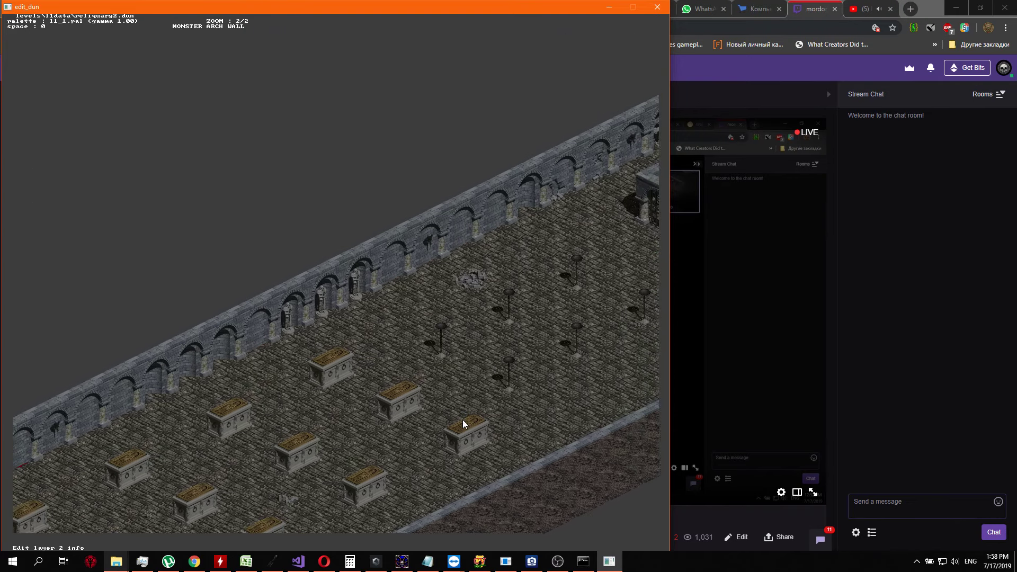
{"action": "key", "text": "Up"}
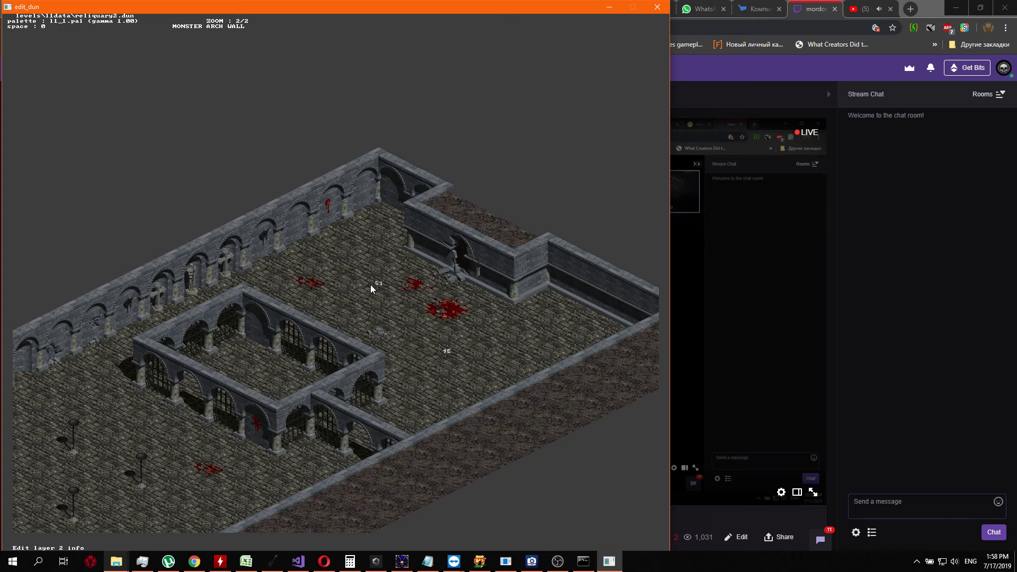
{"action": "key", "text": "Down"}
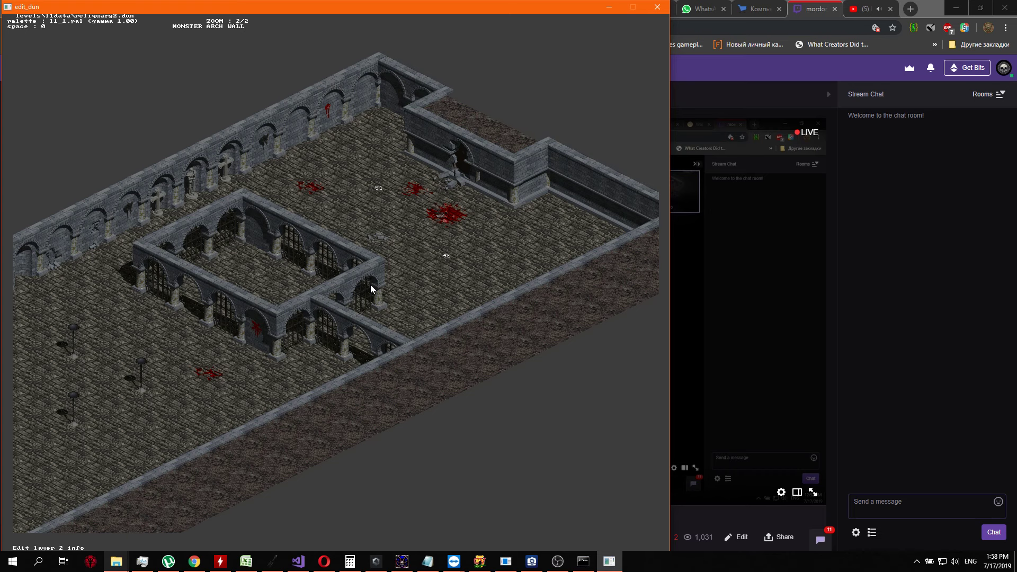
Preview the level with the l1.pal palette from the gated enclosure to the staircase
{"action": "key", "text": "p"}
{"action": "key", "text": "p"}
{"action": "key", "text": "Left"}
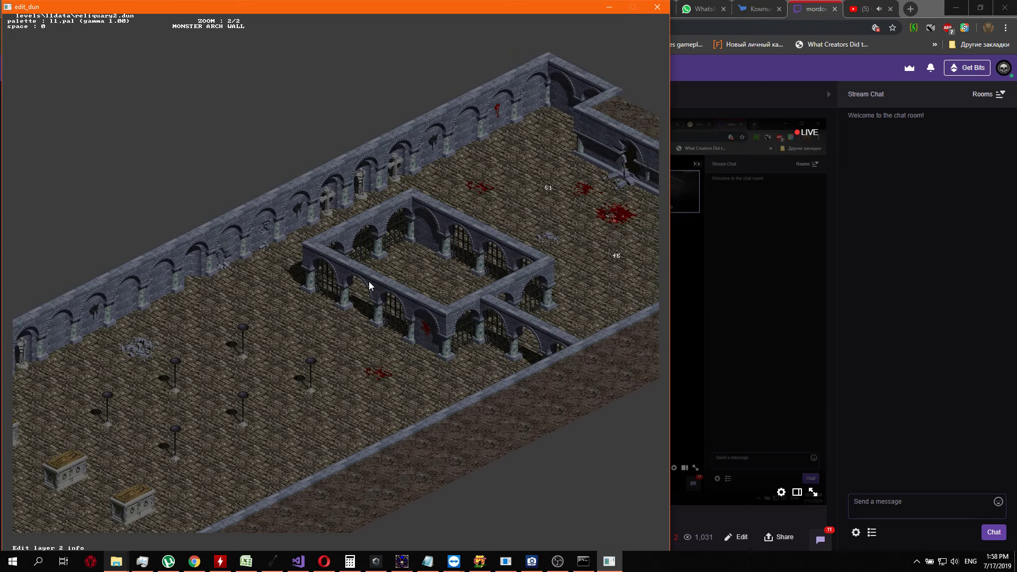
{"action": "key", "text": "Down"}
{"action": "key", "text": "Left"}
{"action": "key", "text": "Left"}
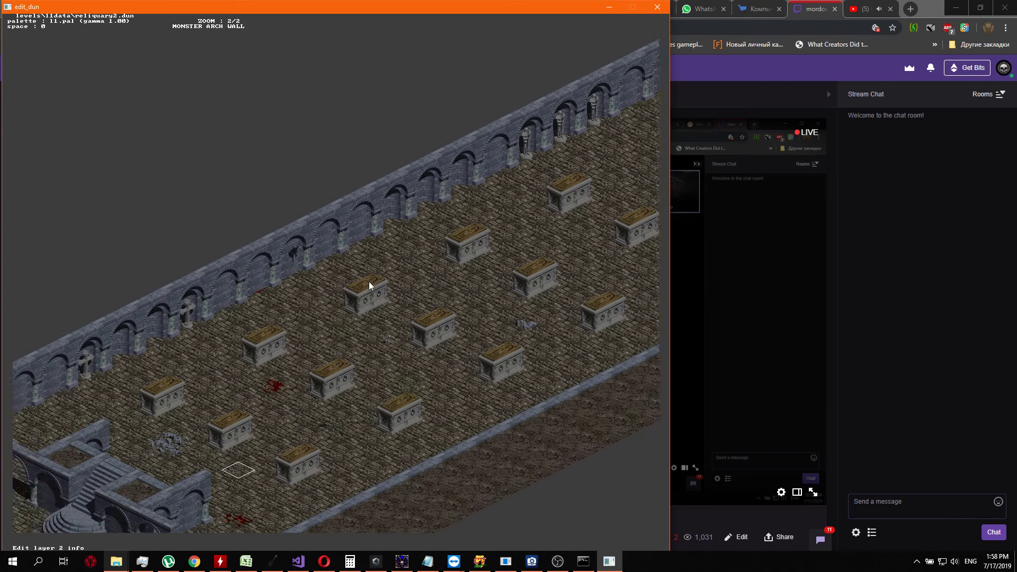
{"action": "key", "text": "Down"}
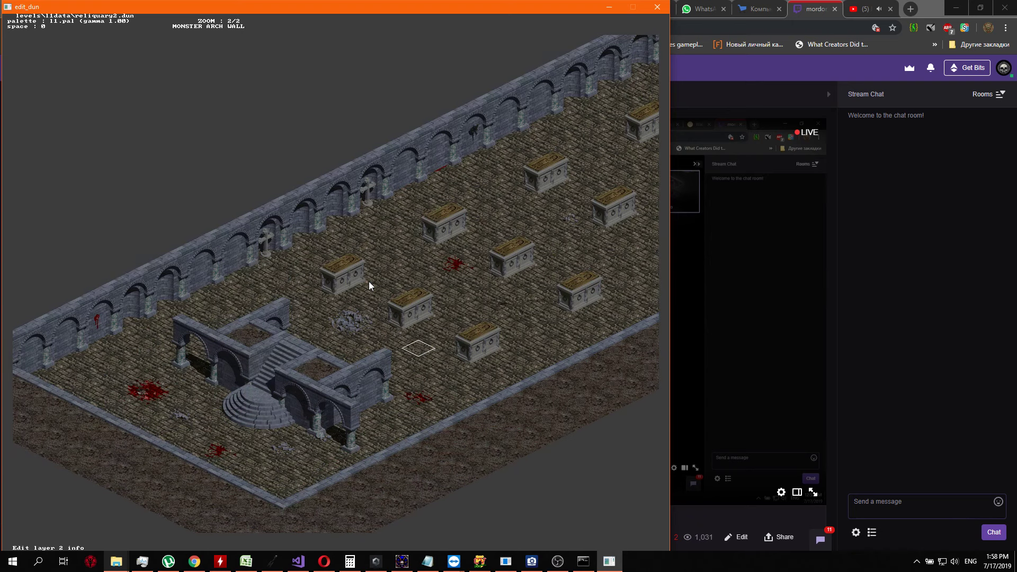
Switch the palette to l1_4.pal and look over the whole level with it
{"action": "key", "text": "p"}
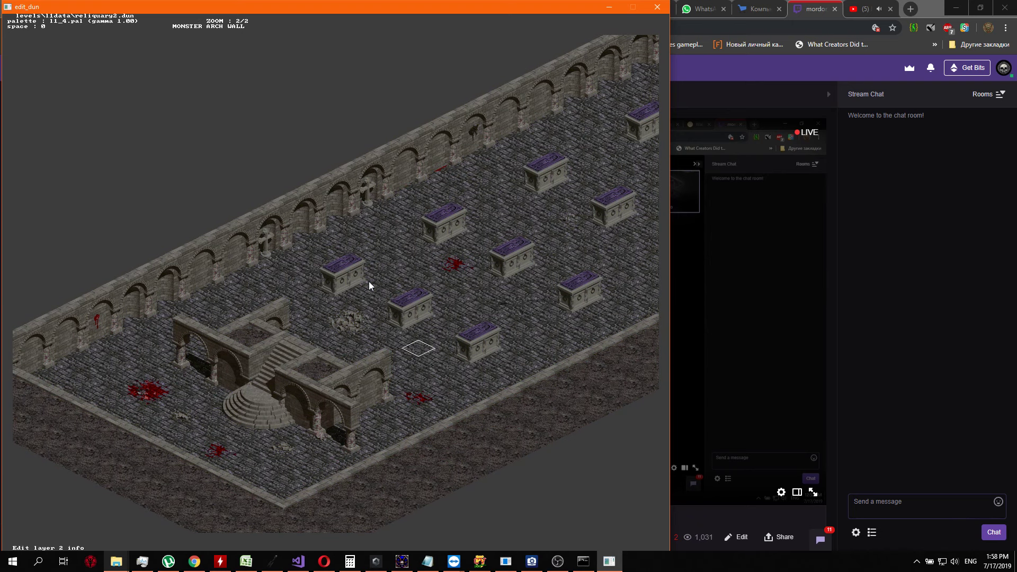
{"action": "key", "text": "Right"}
{"action": "key", "text": "Right"}
{"action": "key", "text": "Up"}
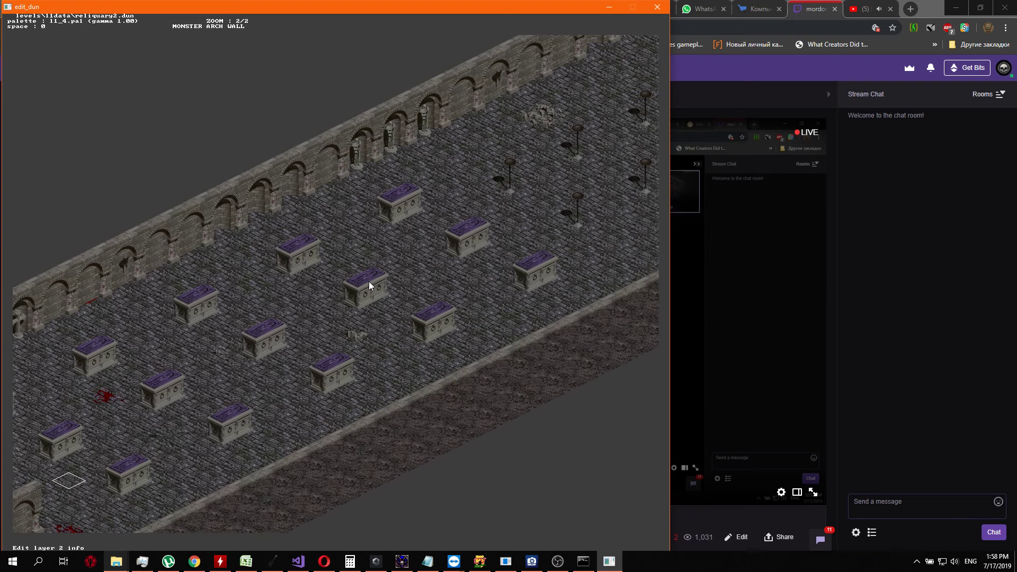
{"action": "key", "text": "Up"}
{"action": "key", "text": "Right"}
{"action": "key", "text": "Right"}
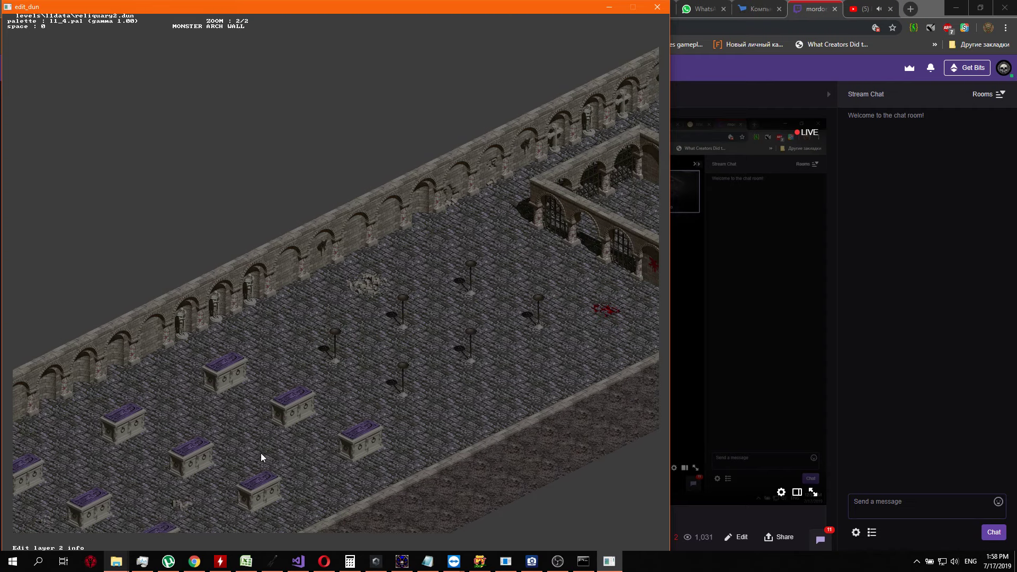
{"action": "key", "text": "Right"}
{"action": "key", "text": "Right"}
{"action": "key", "text": "Up"}
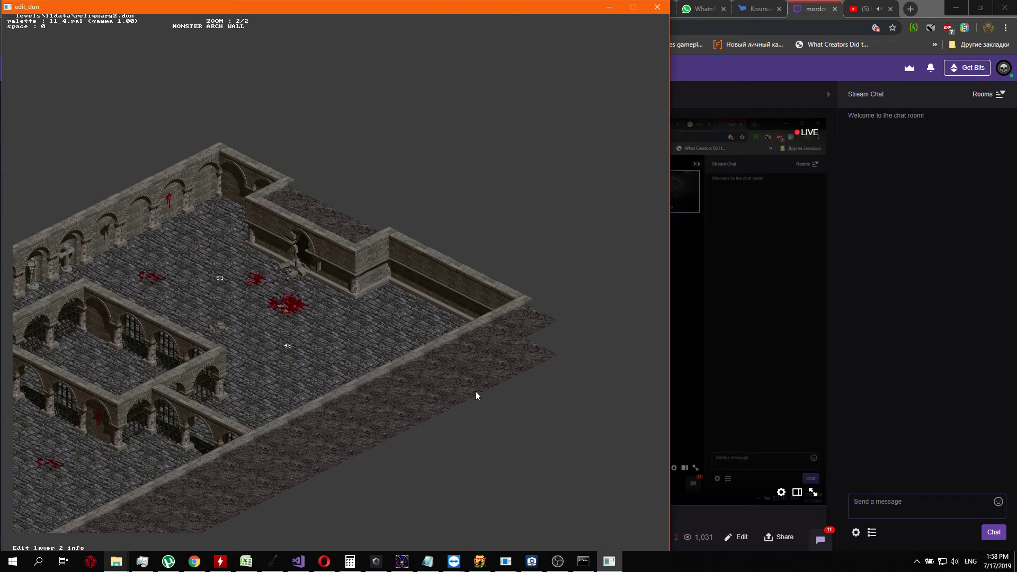
{"action": "key", "text": "Left"}
{"action": "key", "text": "Down"}
{"action": "key", "text": "Left"}
{"action": "key", "text": "Down"}
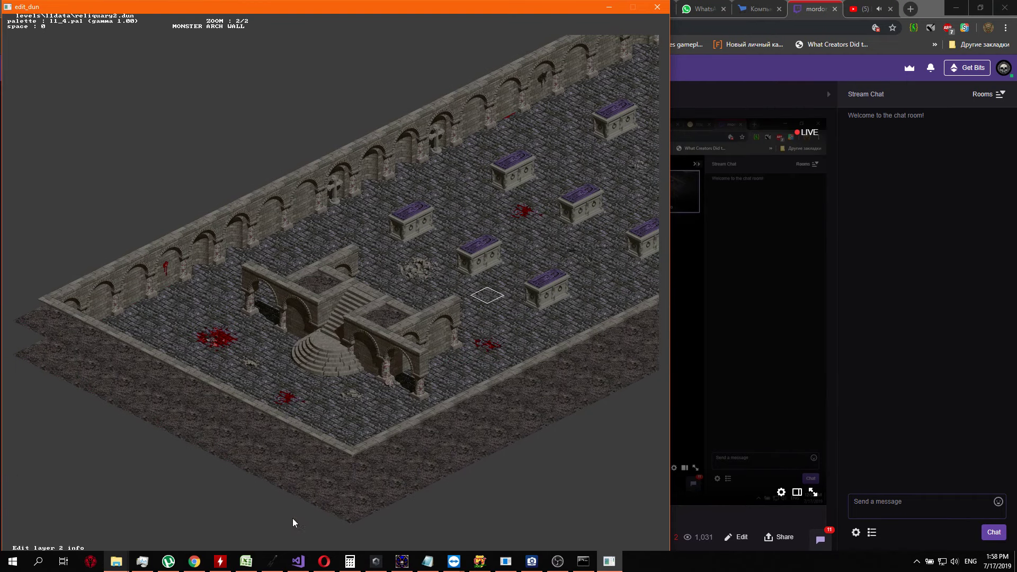
Bring up the Sound Blaster mixer to check the microphone monitoring level, and hide it again
{"action": "left_click", "coordinate": [278, 566]}
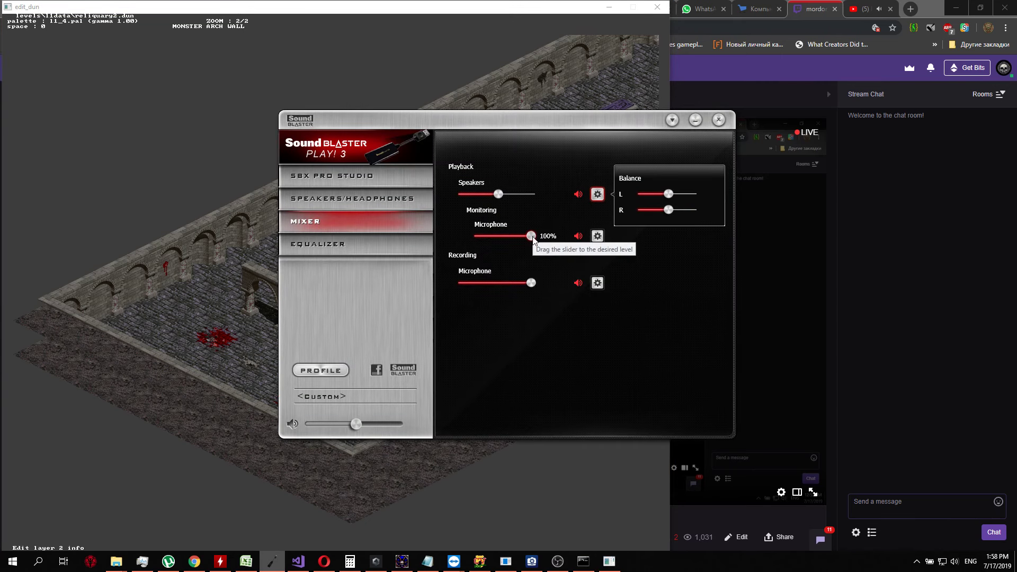
{"action": "left_click", "coordinate": [270, 567]}
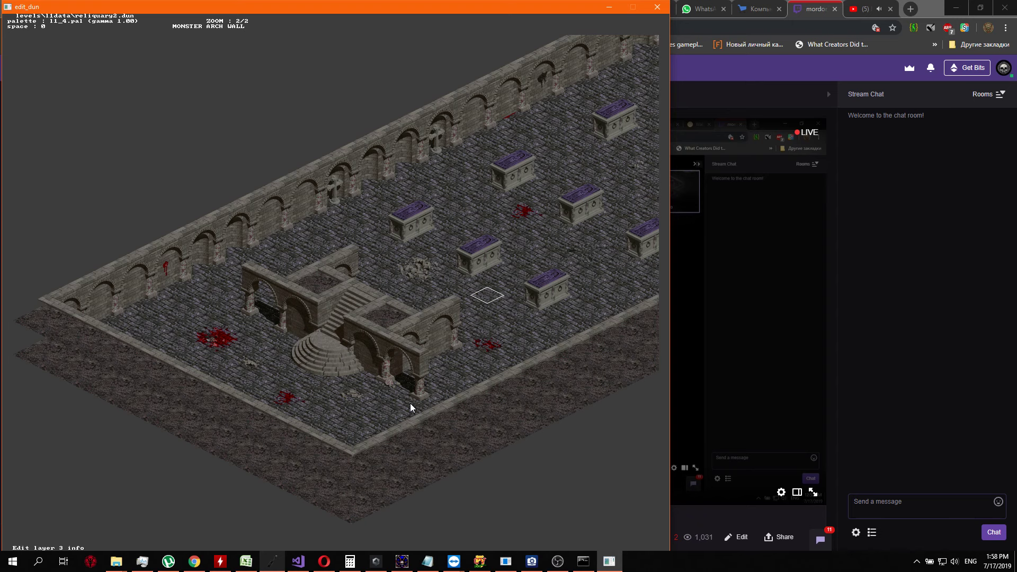
Cycle through the info of layers 0, 1 and 2 and examine the codes around the tombs
{"action": "key", "text": "Tab"}
{"action": "key", "text": "Tab"}
{"action": "key", "text": "Right"}
{"action": "key", "text": "Up"}
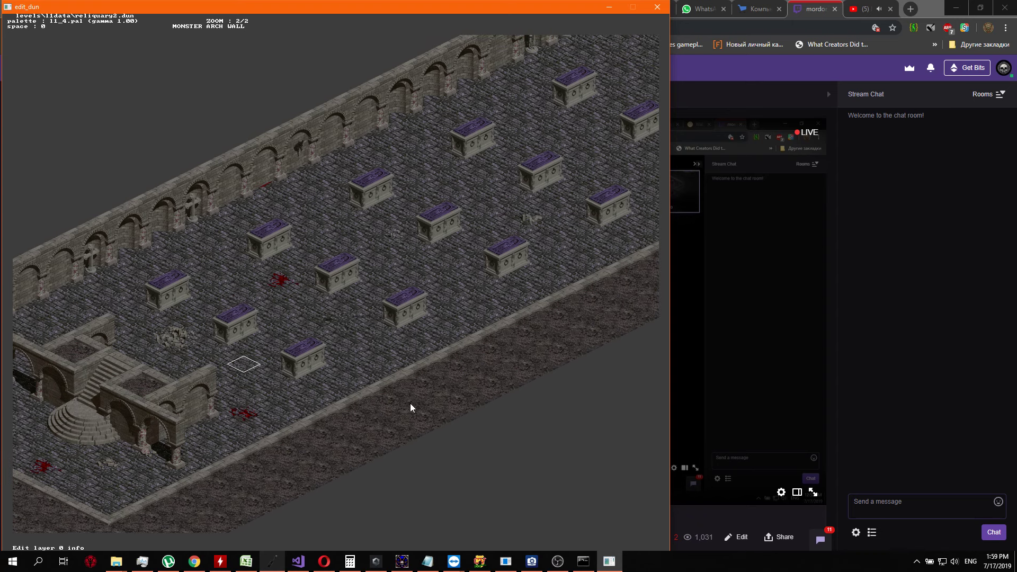
{"action": "key", "text": "Tab"}
{"action": "key", "text": "Right"}
{"action": "key", "text": "Up"}
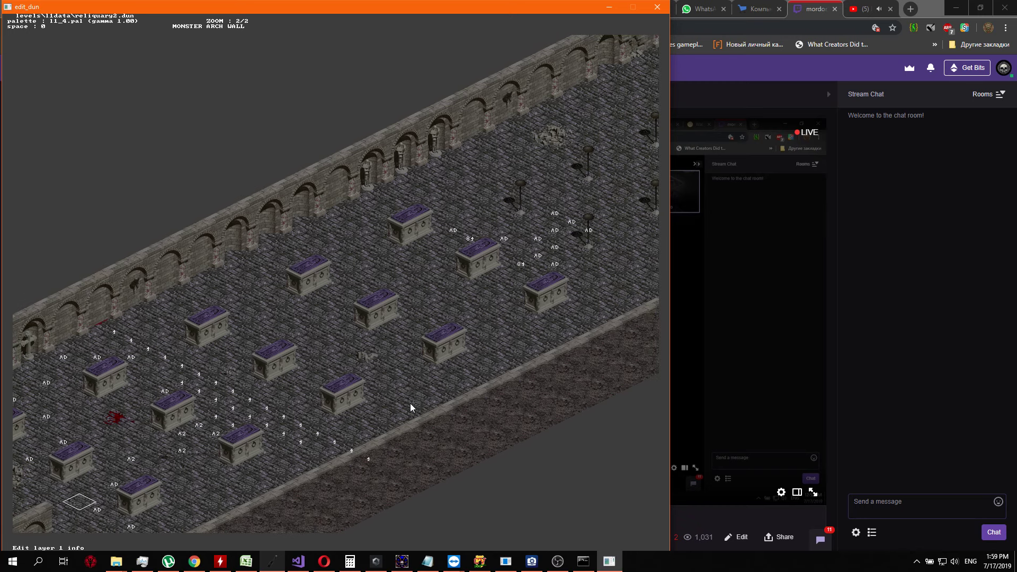
{"action": "key", "text": "Up"}
{"action": "key", "text": "Up"}
{"action": "key", "text": "Up"}
{"action": "key", "text": "Up"}
{"action": "key", "text": "Up"}
{"action": "key", "text": "Tab"}
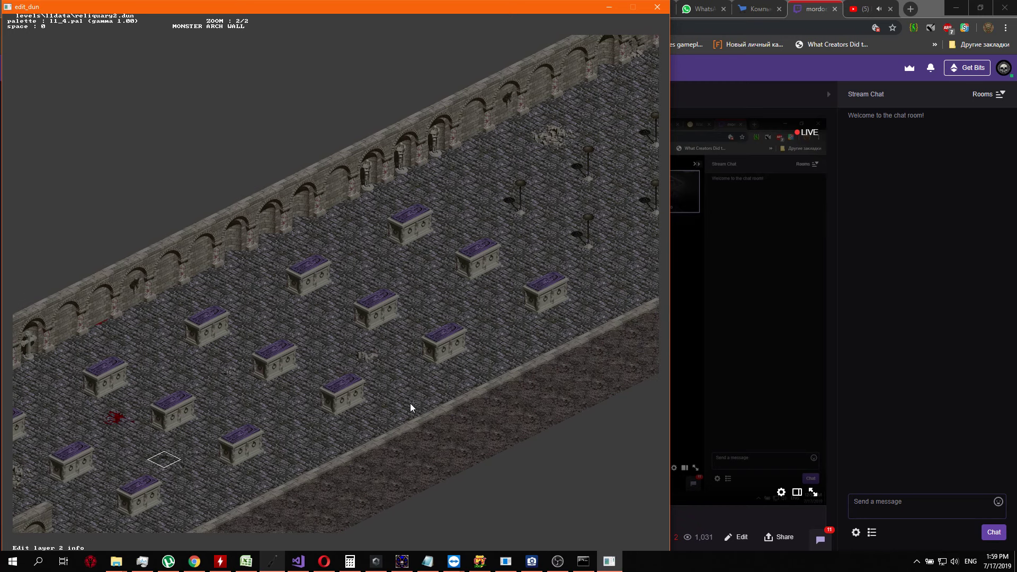
Switch to map editing and replace the damaged arch tile in the long back wall with the closed arched corner tile
{"action": "key", "text": "Tab"}
{"action": "key", "text": "Up"}
{"action": "key", "text": "Up"}
{"action": "key", "text": "Left"}
{"action": "key", "text": "Left"}
{"action": "key", "text": "Left"}
{"action": "key", "text": "Left"}
{"action": "key", "text": "Left"}
{"action": "key", "text": "Return"}
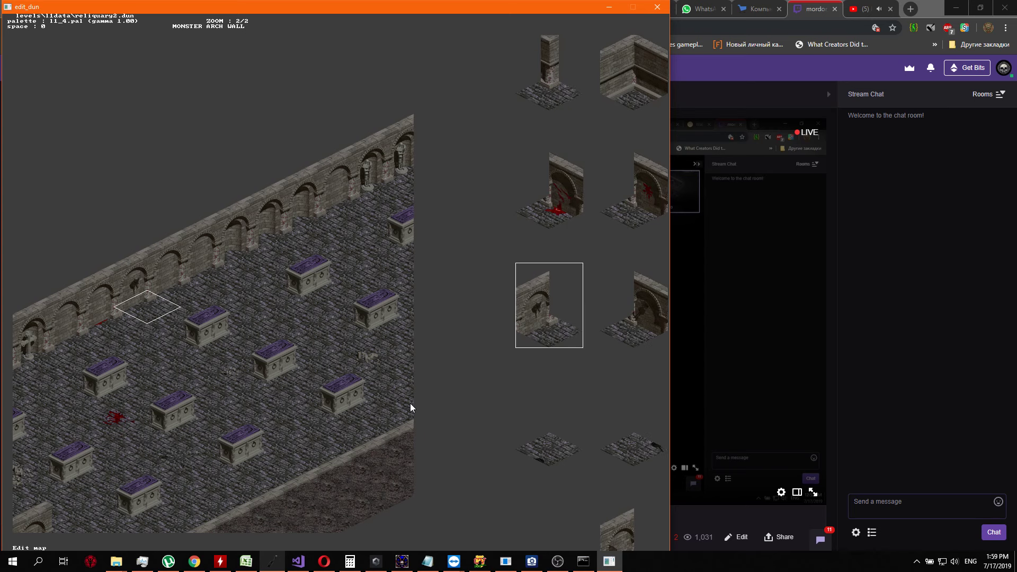
{"action": "key", "text": "Up"}
{"action": "key", "text": "Up"}
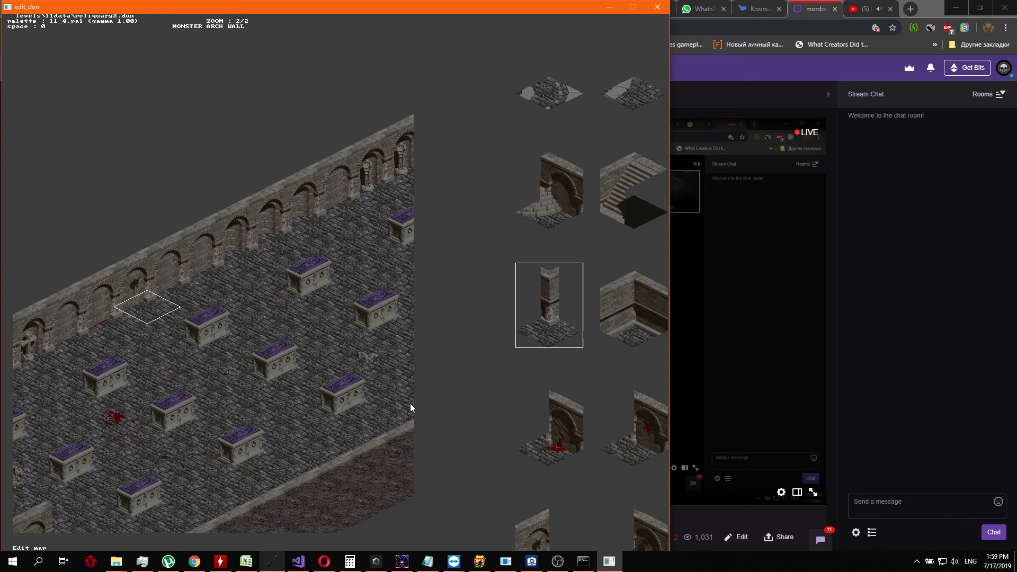
{"action": "key", "text": "Up"}
{"action": "key", "text": "Up"}
{"action": "key", "text": "Up"}
{"action": "key", "text": "Up"}
{"action": "key", "text": "Up"}
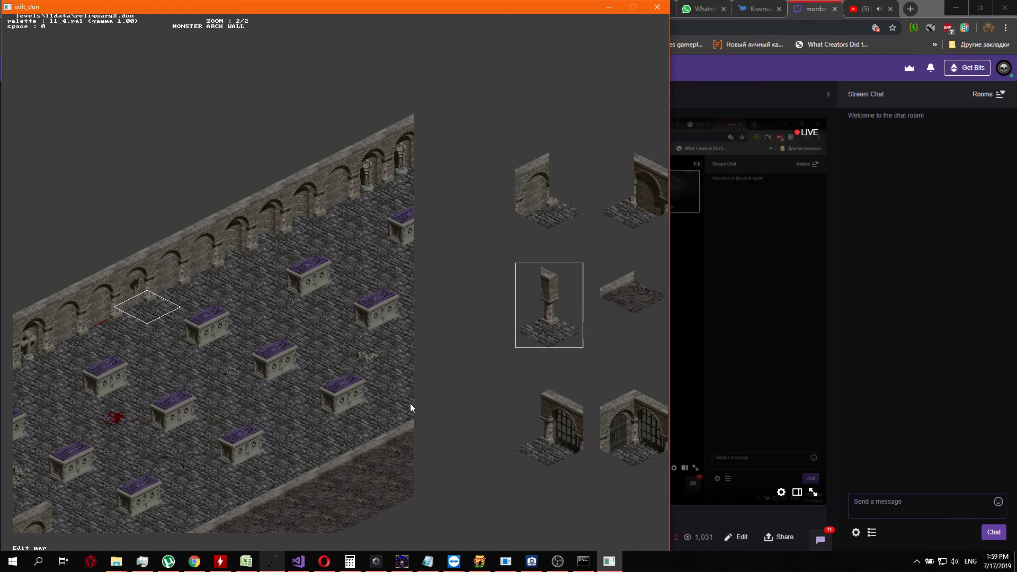
{"action": "key", "text": "Right"}
{"action": "key", "text": "Right"}
{"action": "key", "text": "Right"}
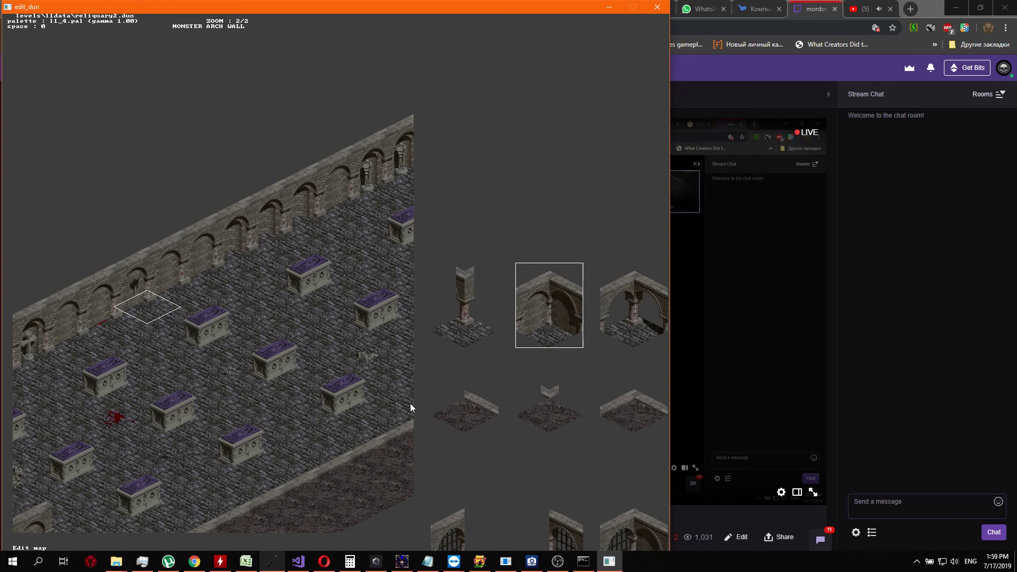
{"action": "key", "text": "Return"}
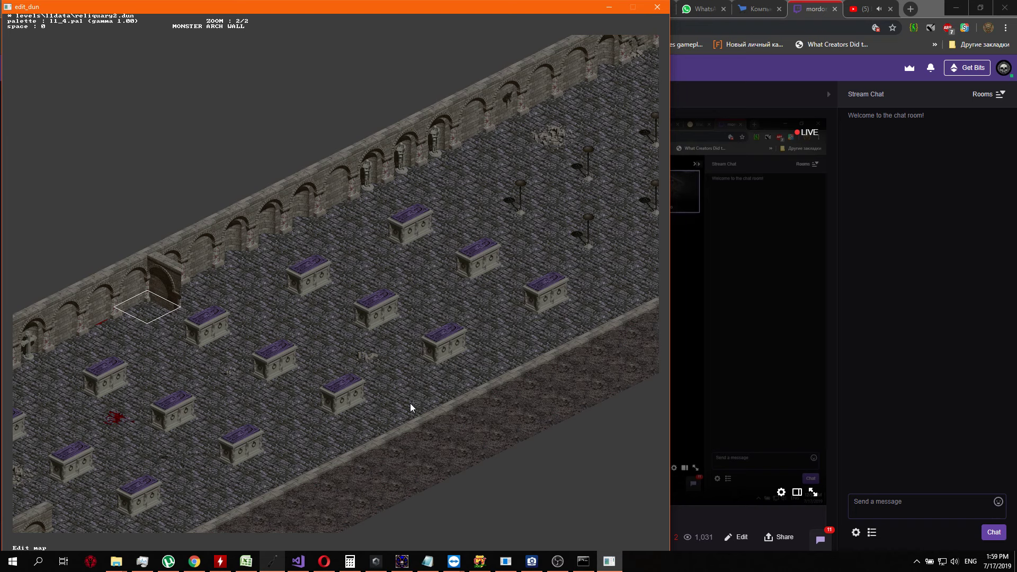
Examine the open-arch, door and gate tiles as alternatives for the new corner, keeping the closed arched corner
{"action": "key", "text": "Return"}
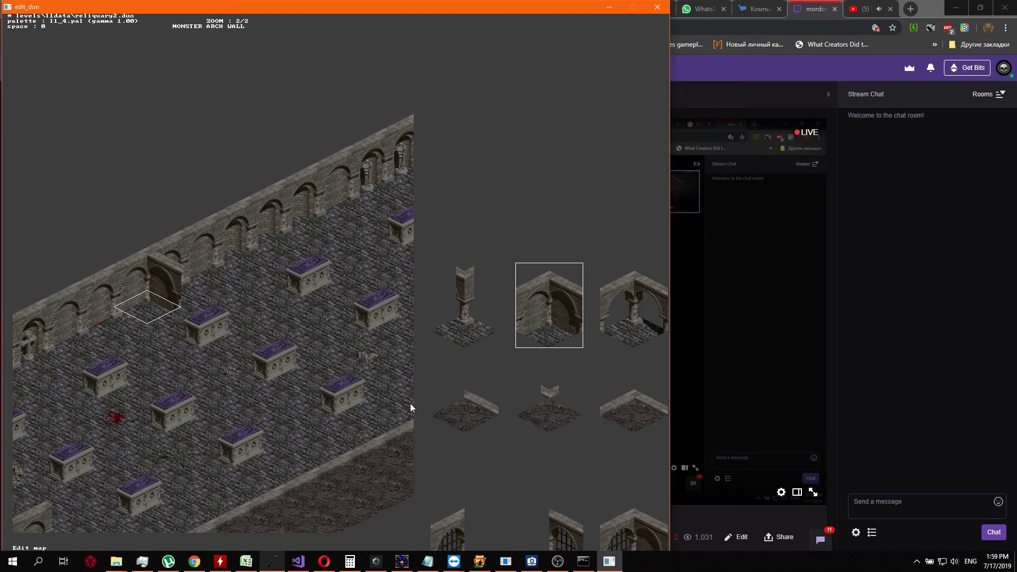
{"action": "key", "text": "Right"}
{"action": "key", "text": "Right"}
{"action": "key", "text": "Right"}
{"action": "key", "text": "Right"}
{"action": "key", "text": "Right"}
{"action": "key", "text": "Right"}
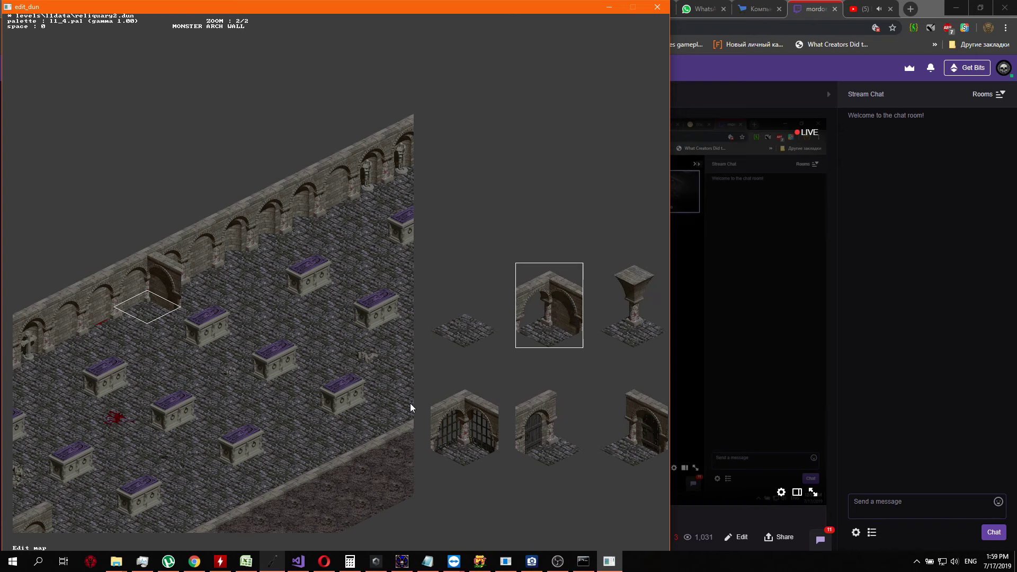
{"action": "key", "text": "Right"}
{"action": "key", "text": "Right"}
{"action": "key", "text": "Right"}
{"action": "key", "text": "Right"}
{"action": "key", "text": "Right"}
{"action": "key", "text": "Right"}
{"action": "key", "text": "Right"}
{"action": "key", "text": "Right"}
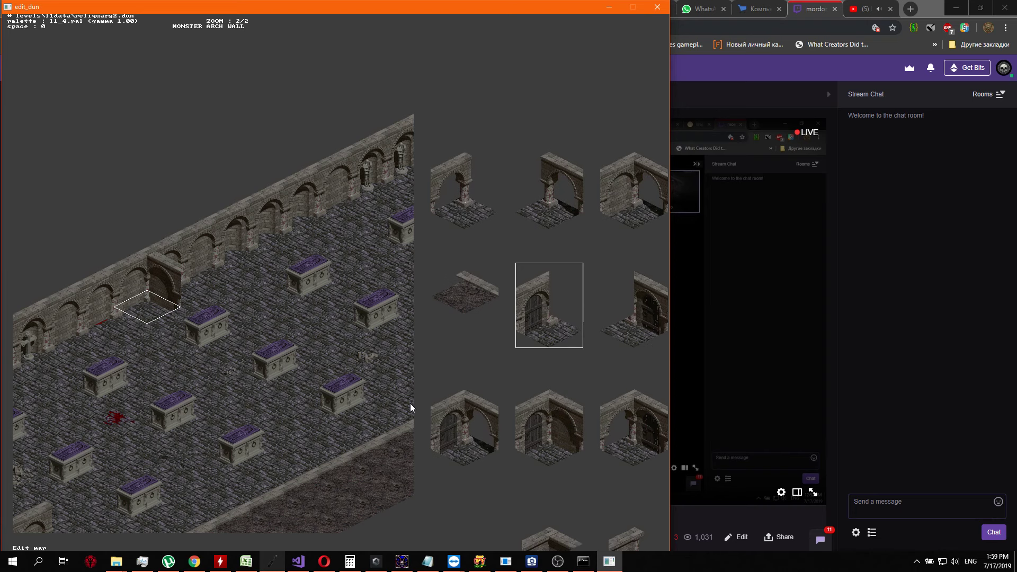
{"action": "key", "text": "Up"}
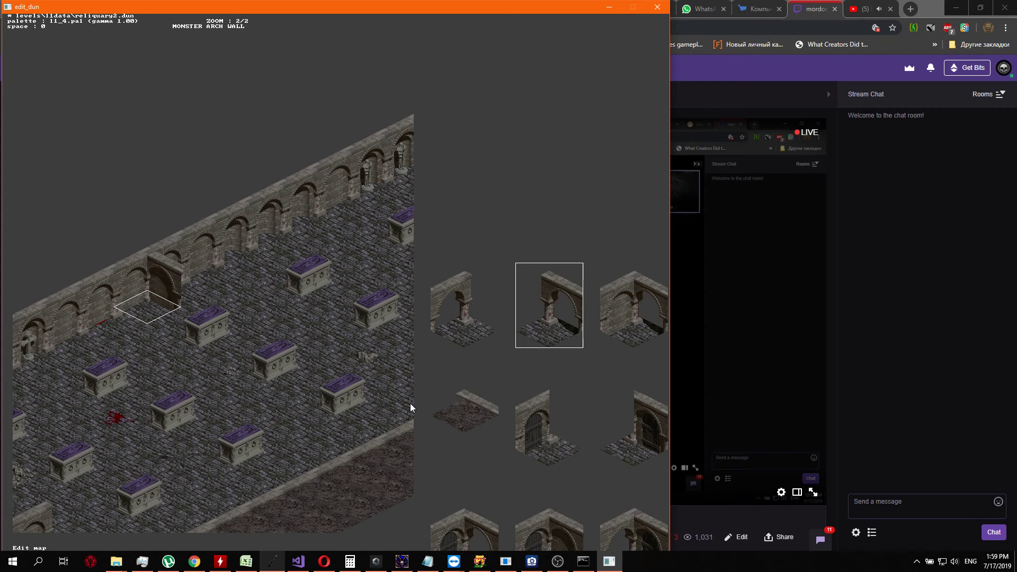
{"action": "key", "text": "Right"}
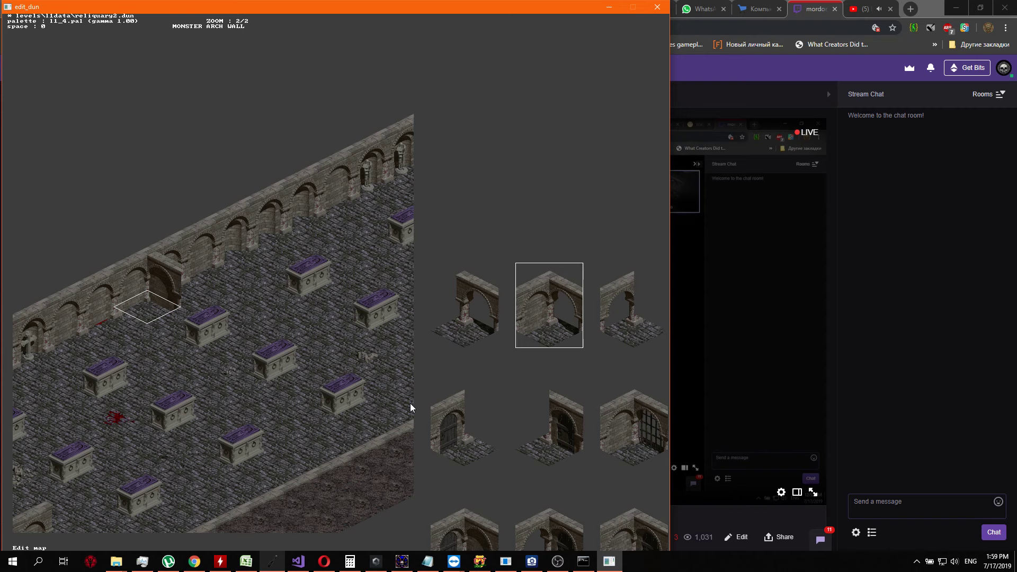
{"action": "key", "text": "Left"}
{"action": "key", "text": "Left"}
{"action": "key", "text": "Left"}
{"action": "key", "text": "Left"}
{"action": "key", "text": "Left"}
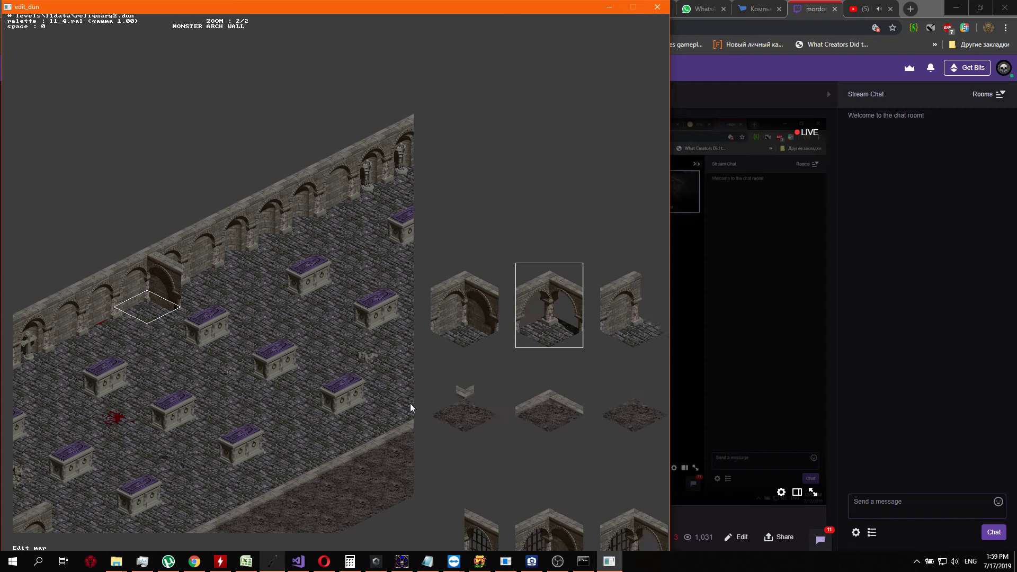
{"action": "key", "text": "Left"}
{"action": "key", "text": "Return"}
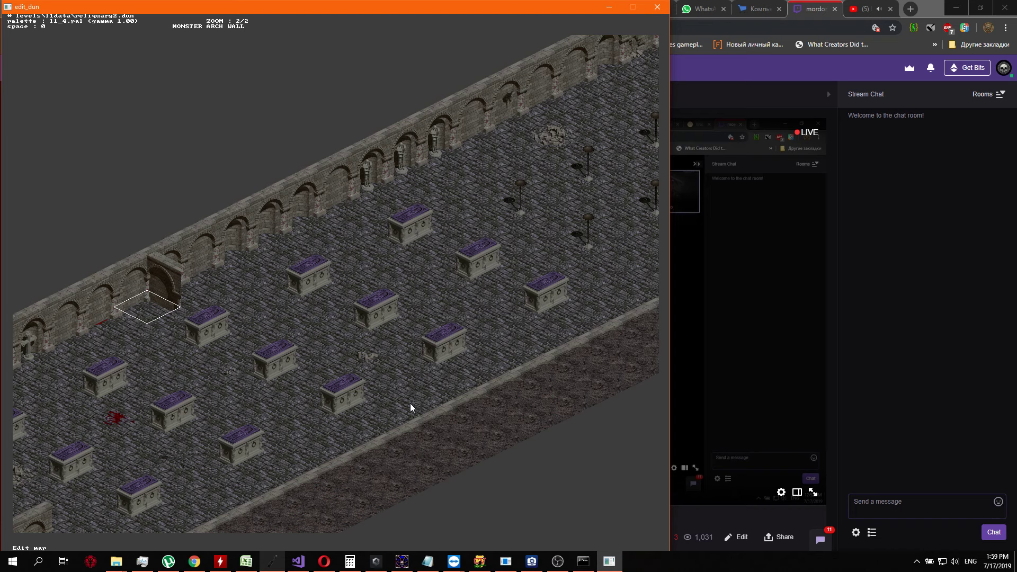
Extend a cross wall from the new corner by replacing the adjacent floor tile with an intact closed arch wall tile
{"action": "key", "text": "Right"}
{"action": "key", "text": "Return"}
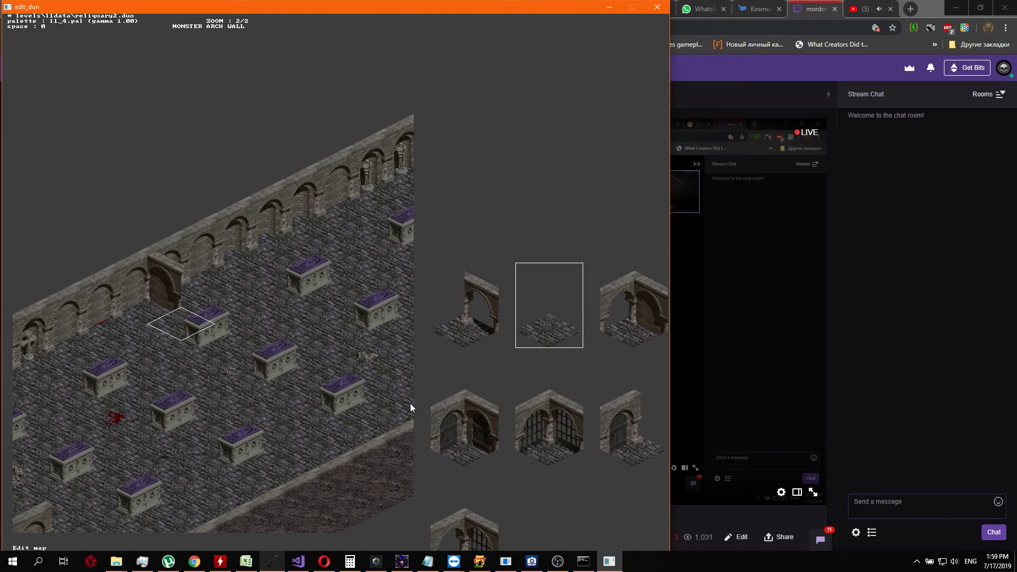
{"action": "key", "text": "Left"}
{"action": "key", "text": "Left"}
{"action": "key", "text": "Left"}
{"action": "key", "text": "Left"}
{"action": "key", "text": "Left"}
{"action": "key", "text": "Left"}
{"action": "key", "text": "Left"}
{"action": "key", "text": "Left"}
{"action": "key", "text": "Left"}
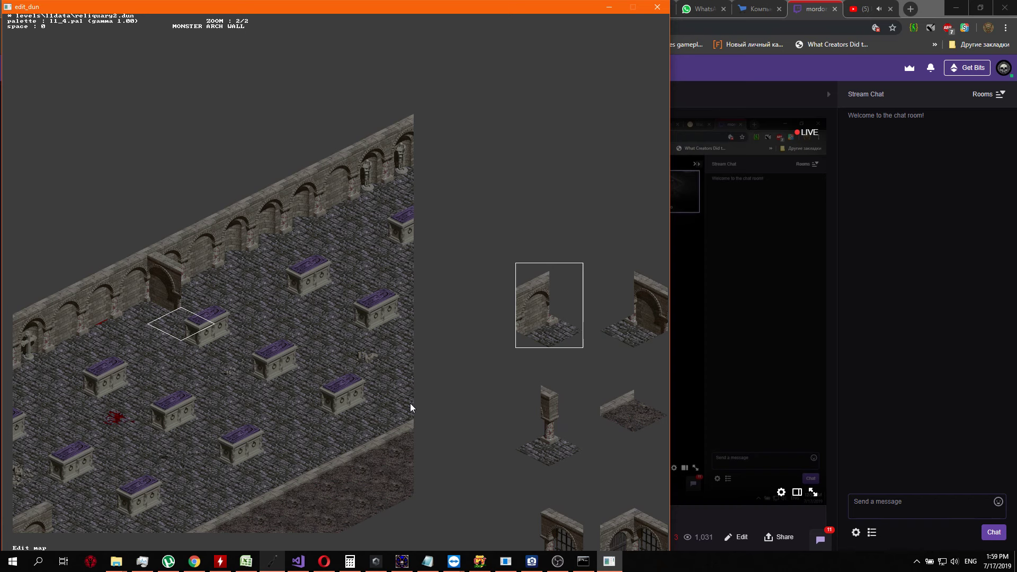
{"action": "key", "text": "Return"}
Continue the cross wall by replacing the first tomb with a damaged arch wall and the following floor tile with an open arch
{"action": "key", "text": "Right"}
{"action": "key", "text": "Return"}
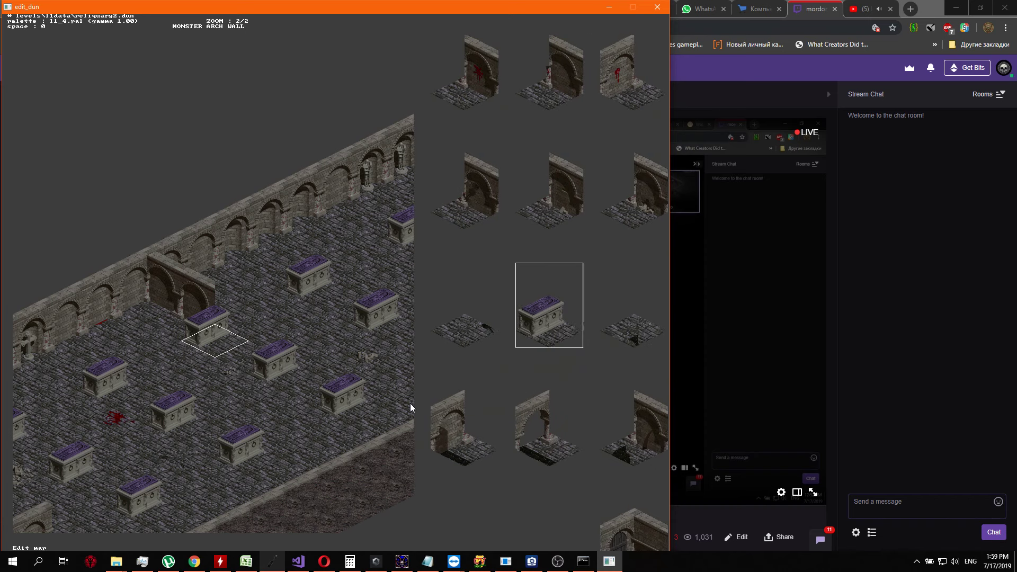
{"action": "key", "text": "Left"}
{"action": "key", "text": "Return"}
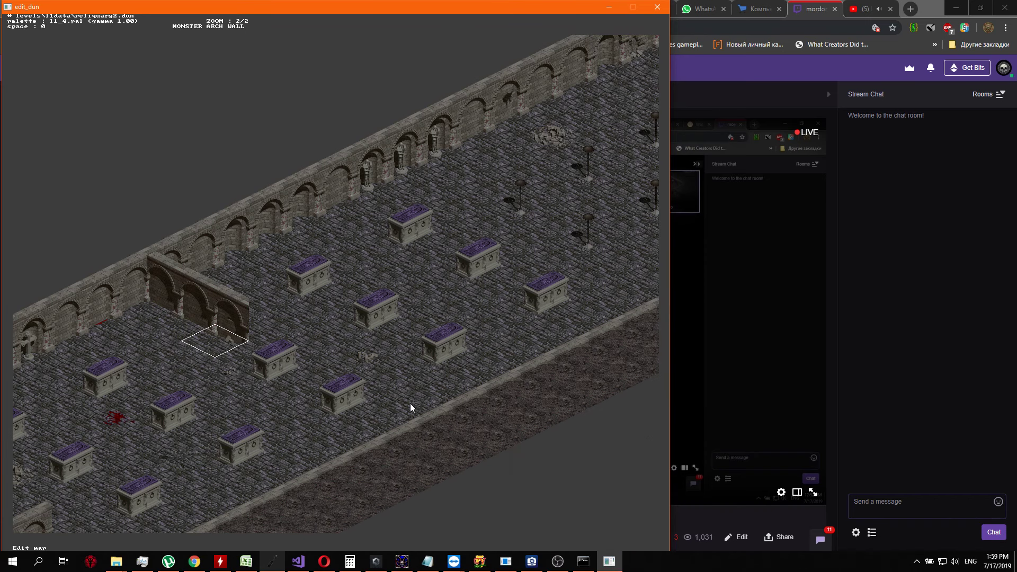
{"action": "key", "text": "Right"}
{"action": "key", "text": "Return"}
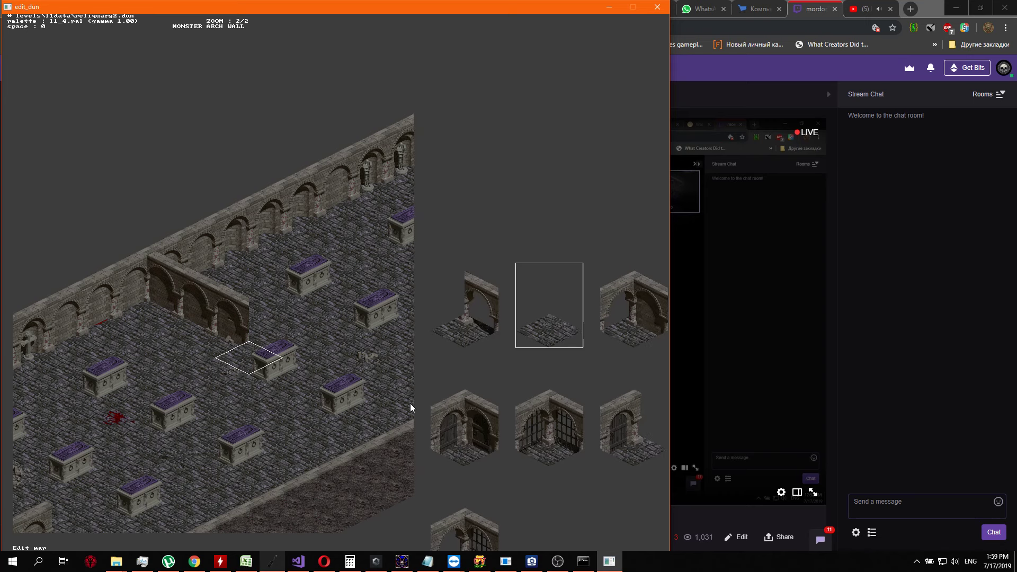
{"action": "key", "text": "Left"}
{"action": "key", "text": "Return"}
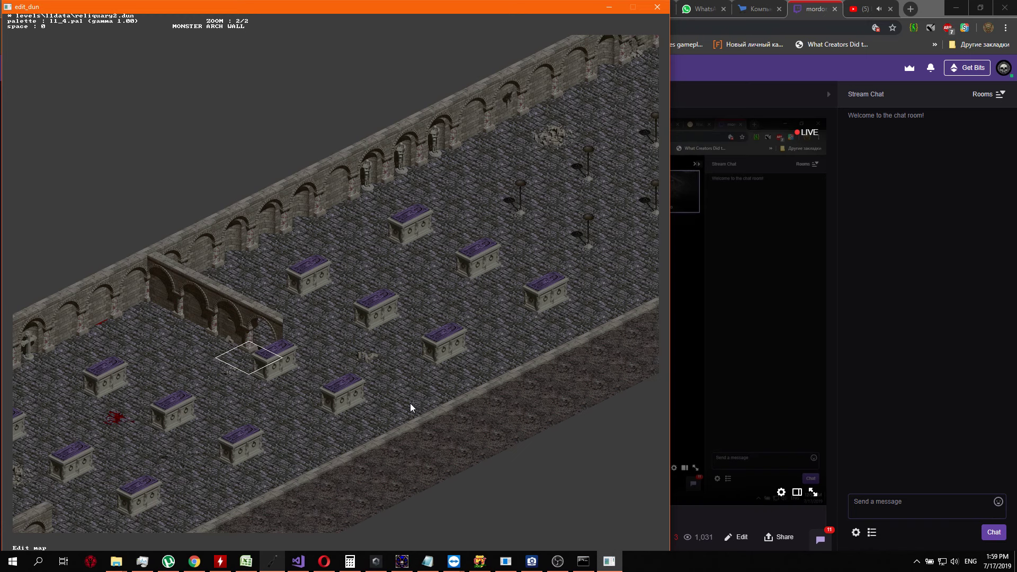
Replace the second tomb in the cross wall's path with a damaged arch wall, and the floor tile beyond it with an open arch
{"action": "key", "text": "Down"}
{"action": "key", "text": "Right"}
{"action": "key", "text": "Return"}
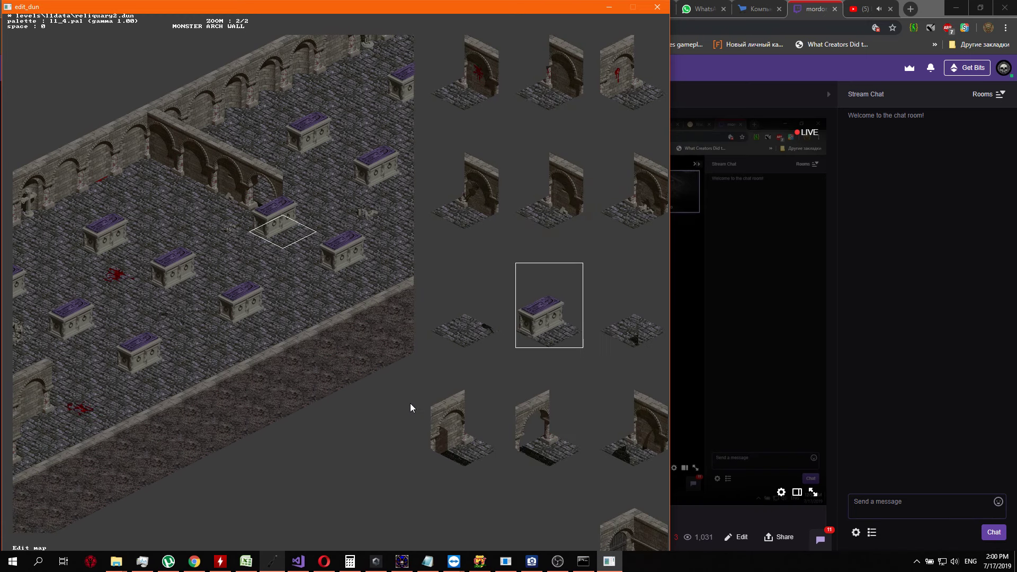
{"action": "key", "text": "Up"}
{"action": "key", "text": "Right"}
{"action": "key", "text": "Return"}
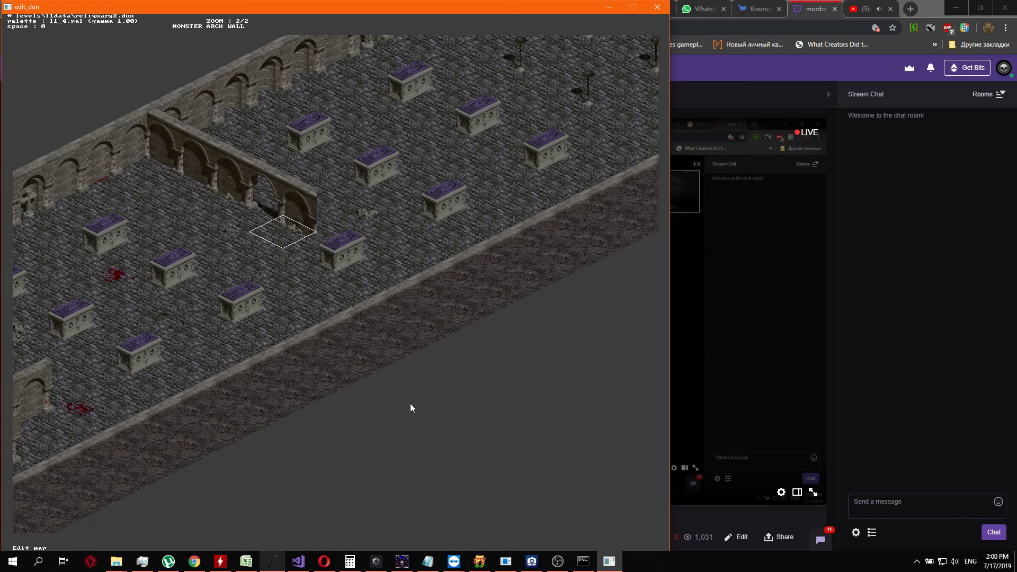
{"action": "key", "text": "Right"}
{"action": "key", "text": "Return"}
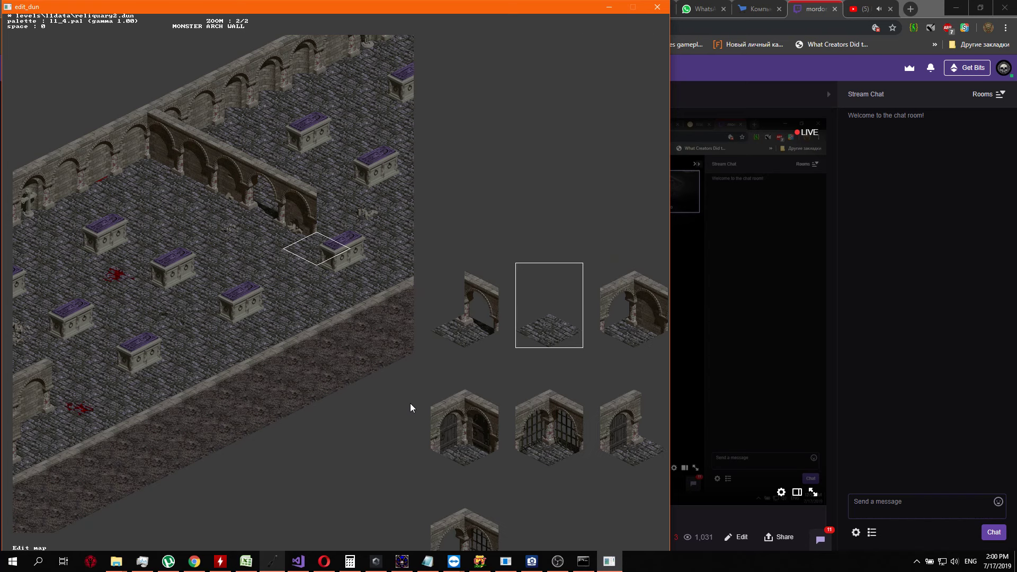
{"action": "key", "text": "Escape"}
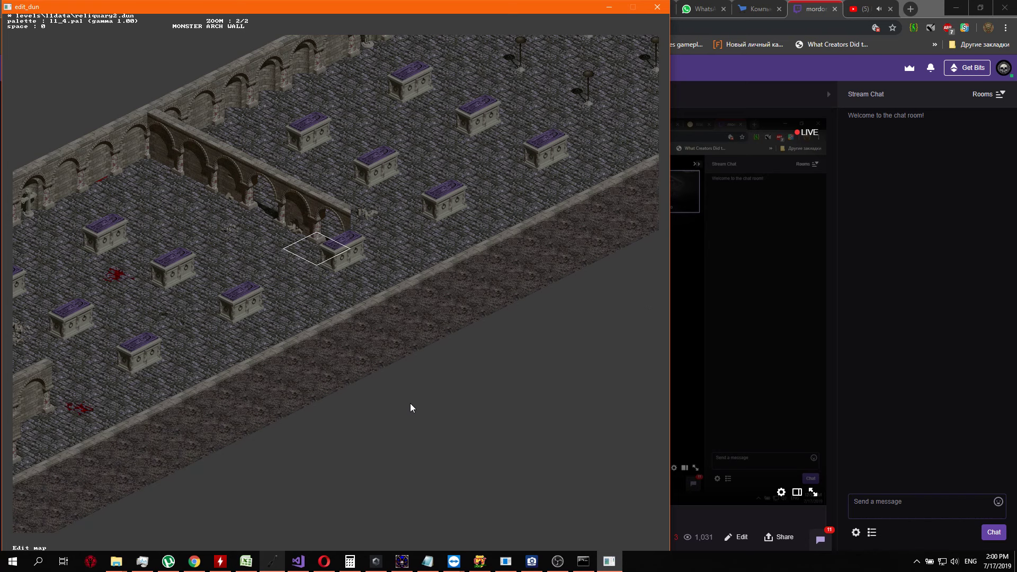
Replace the last tomb in the cross wall's path with the arch wall tile that has a blood-covered floor
{"action": "key", "text": "Right"}
{"action": "key", "text": "Return"}
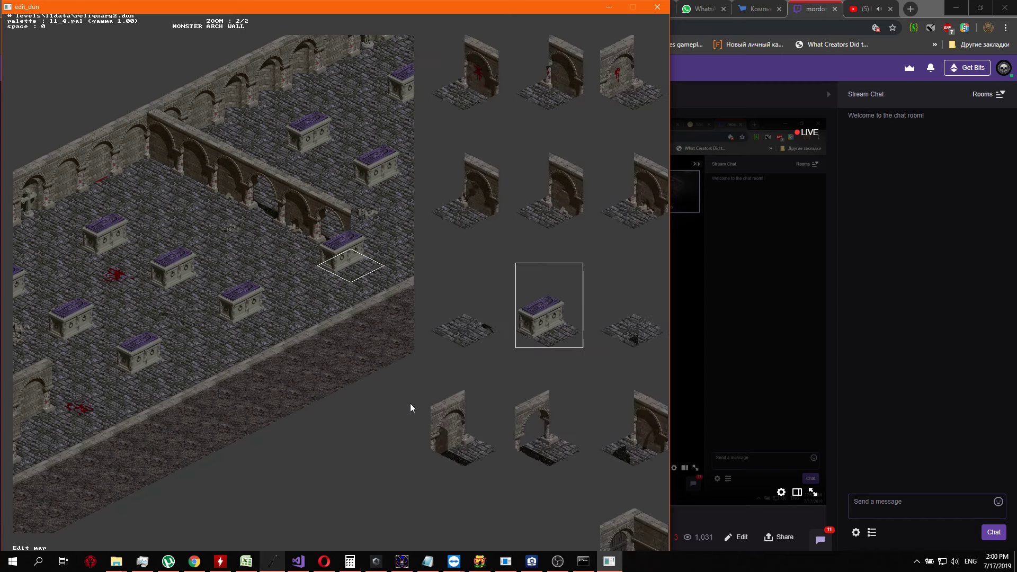
{"action": "key", "text": "Right"}
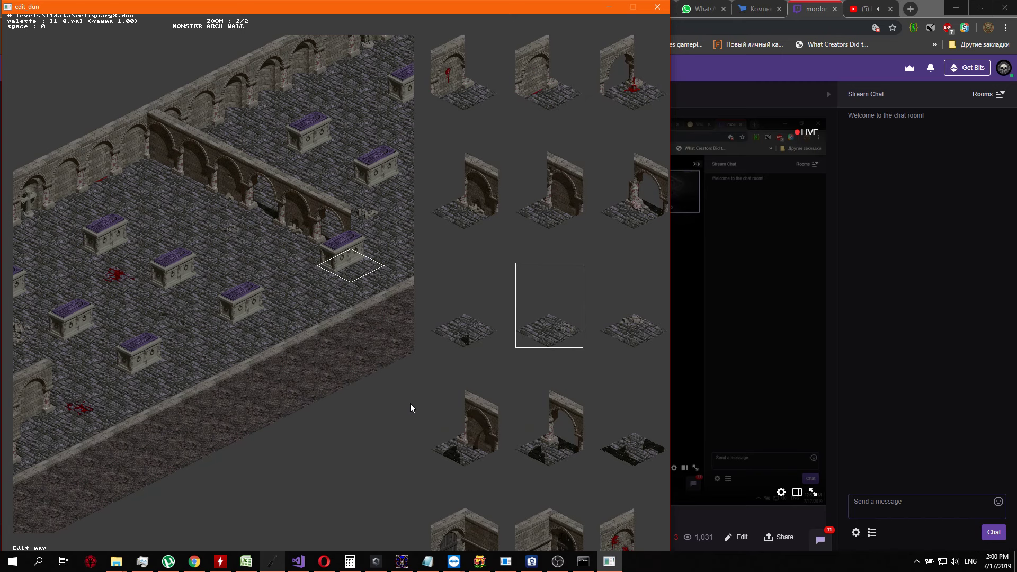
{"action": "key", "text": "Down"}
{"action": "key", "text": "Down"}
{"action": "key", "text": "Right"}
{"action": "key", "text": "Right"}
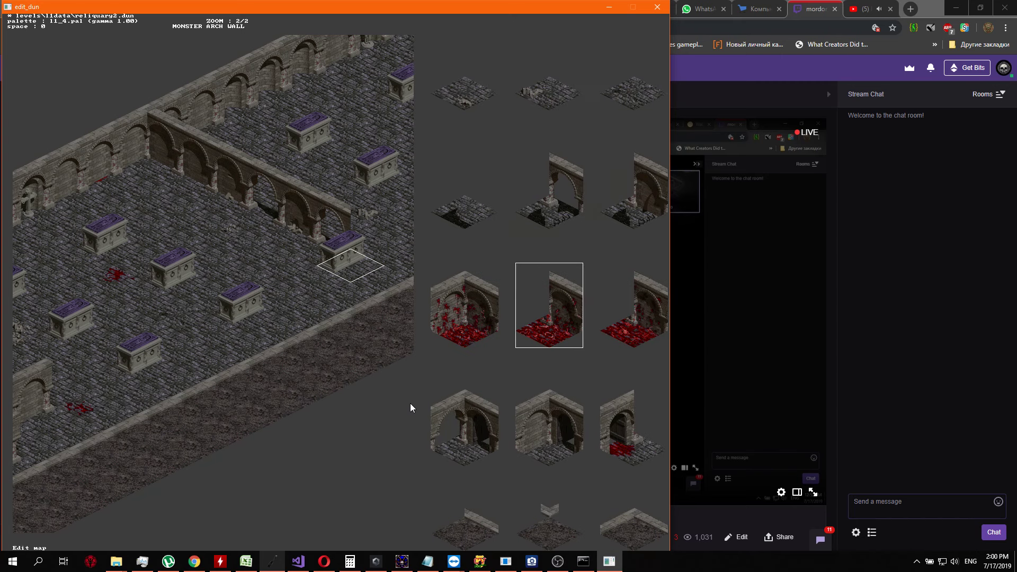
{"action": "key", "text": "Return"}
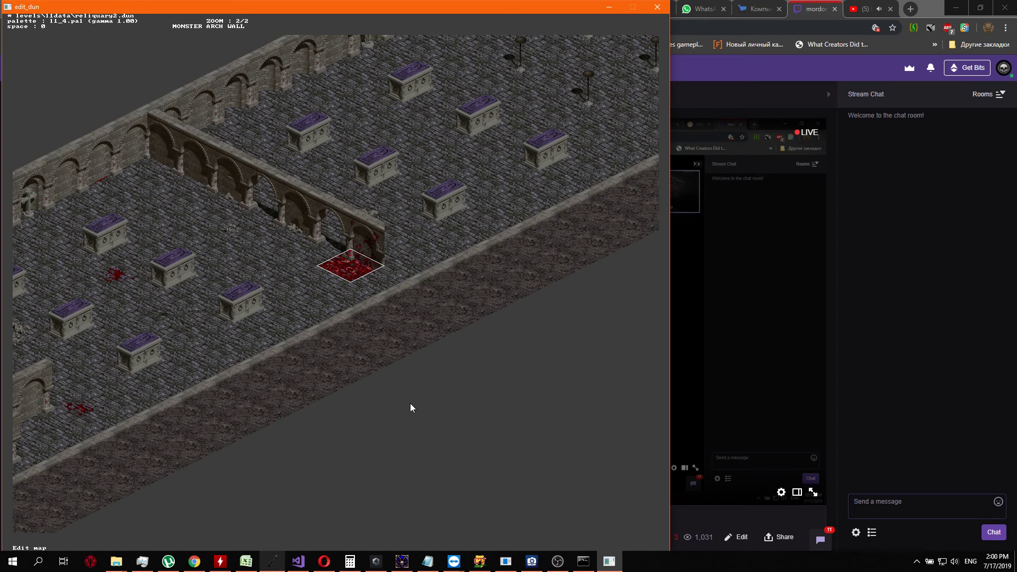
Replace the blood-covered arch wall tile at the cross wall's end with an arch wall tile that has a blood stain and clean floor
{"action": "key", "text": "Return"}
{"action": "key", "text": "Right"}
{"action": "key", "text": "Up"}
{"action": "key", "text": "Up"}
{"action": "key", "text": "Up"}
{"action": "key", "text": "Up"}
{"action": "key", "text": "Up"}
{"action": "key", "text": "Up"}
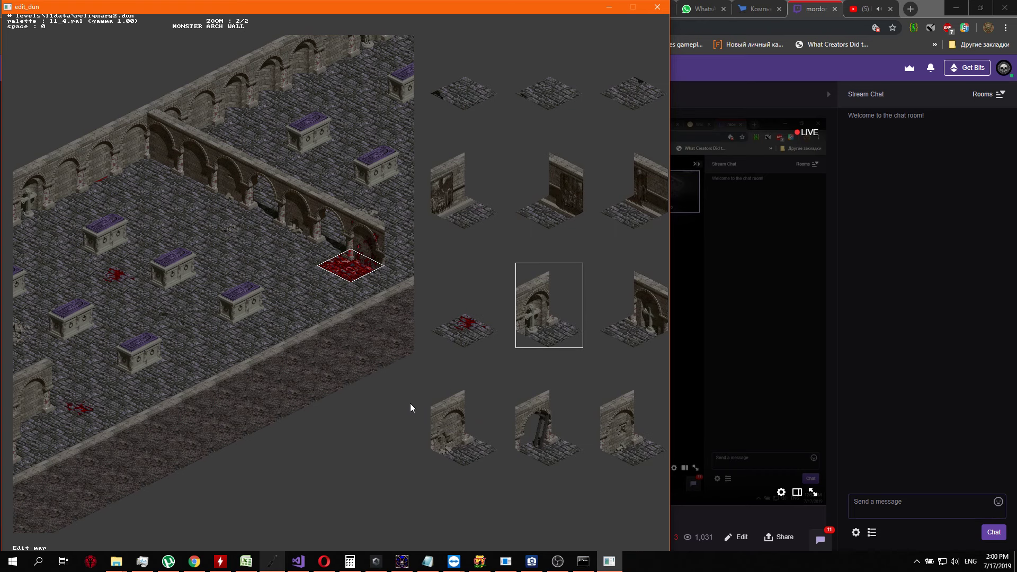
{"action": "key", "text": "Up"}
{"action": "key", "text": "Up"}
{"action": "key", "text": "Up"}
{"action": "key", "text": "Up"}
{"action": "key", "text": "Right"}
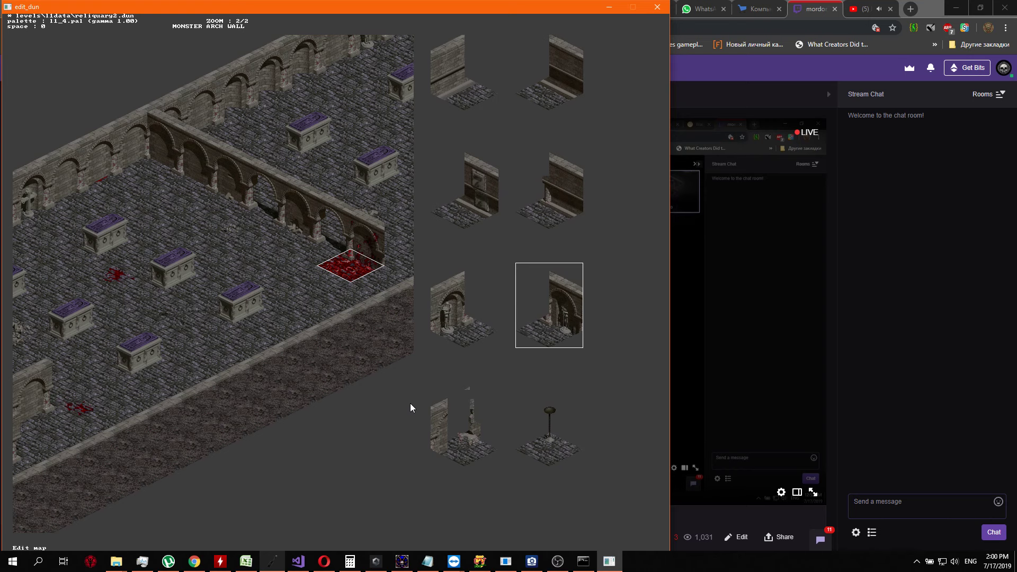
{"action": "key", "text": "Left"}
{"action": "key", "text": "Left"}
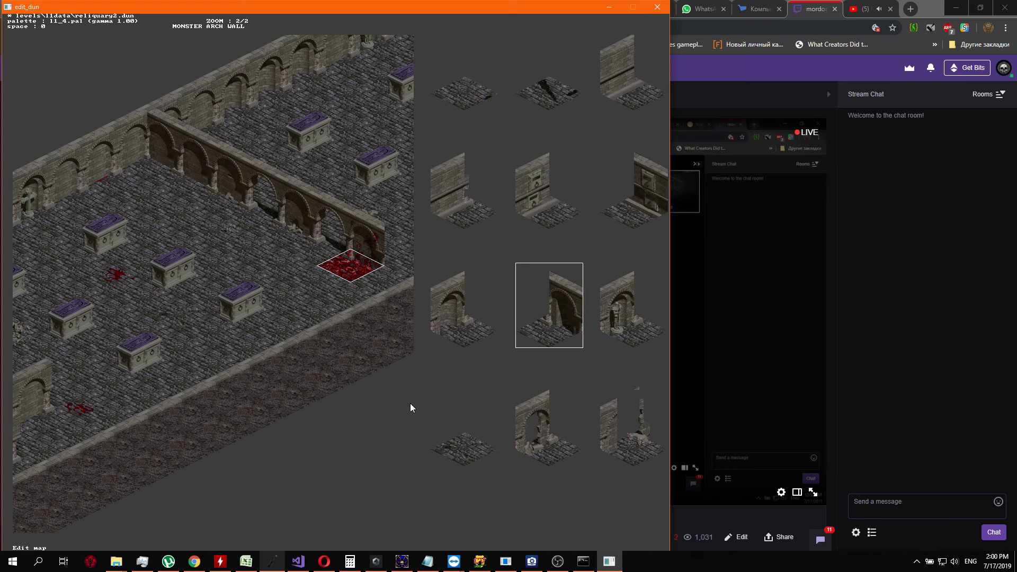
{"action": "key", "text": "Up"}
{"action": "key", "text": "Right"}
{"action": "key", "text": "Right"}
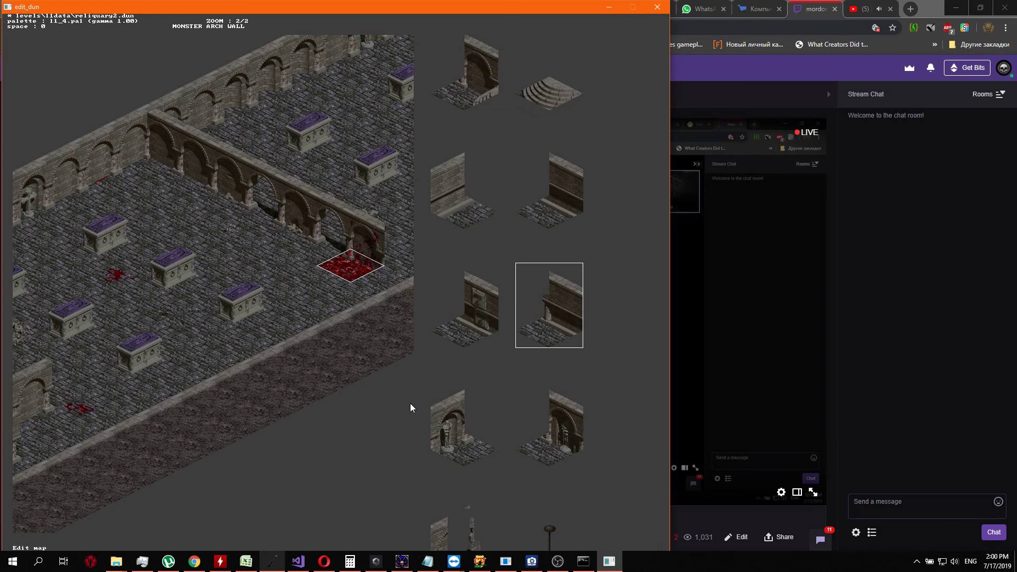
{"action": "key", "text": "Left"}
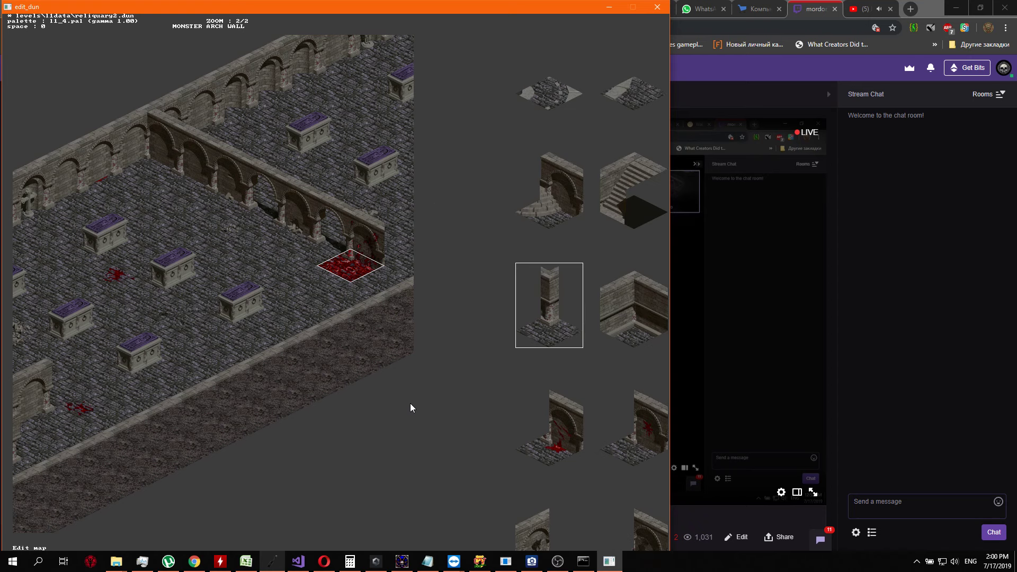
{"action": "key", "text": "Up"}
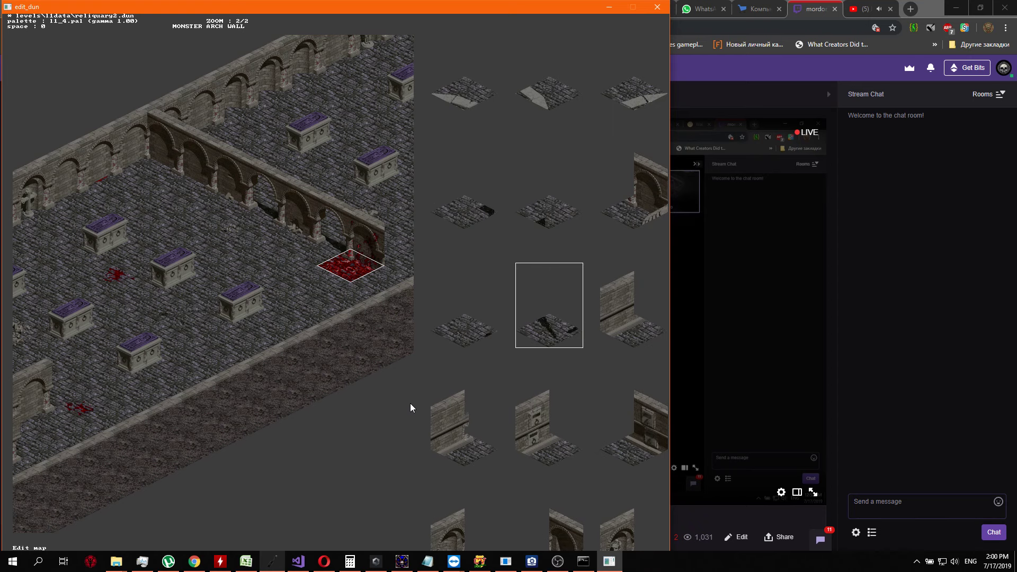
{"action": "key", "text": "Left"}
{"action": "key", "text": "Left"}
{"action": "key", "text": "Left"}
{"action": "key", "text": "Left"}
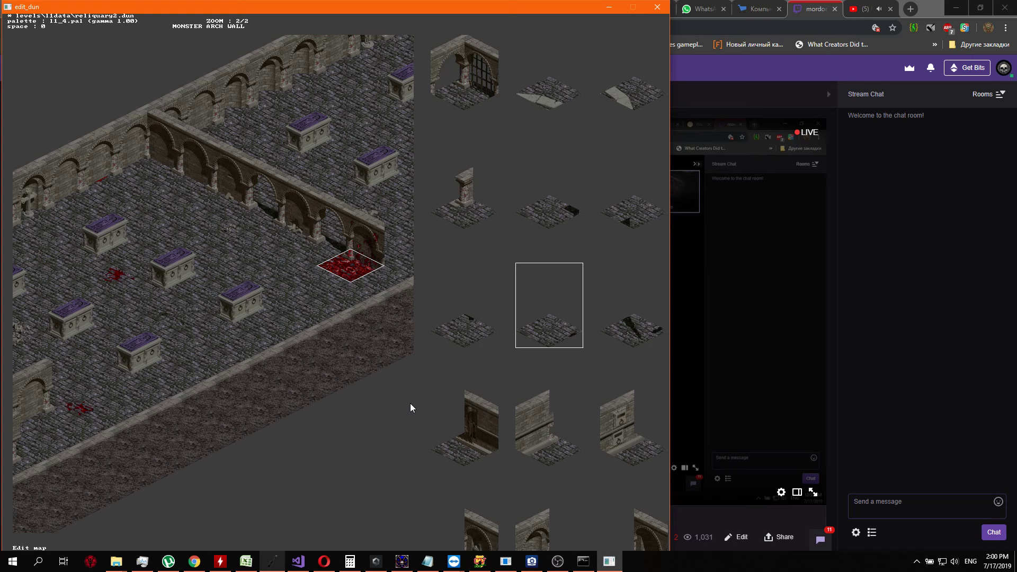
{"action": "key", "text": "Left"}
{"action": "key", "text": "Left"}
{"action": "key", "text": "Left"}
{"action": "key", "text": "Left"}
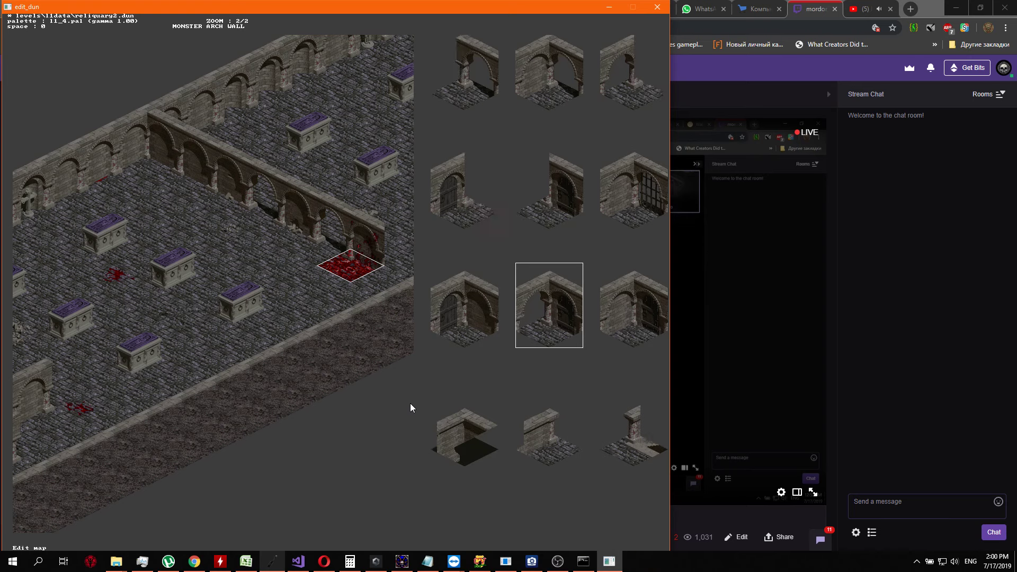
{"action": "key", "text": "Left"}
{"action": "key", "text": "Left"}
{"action": "key", "text": "Left"}
{"action": "key", "text": "Left"}
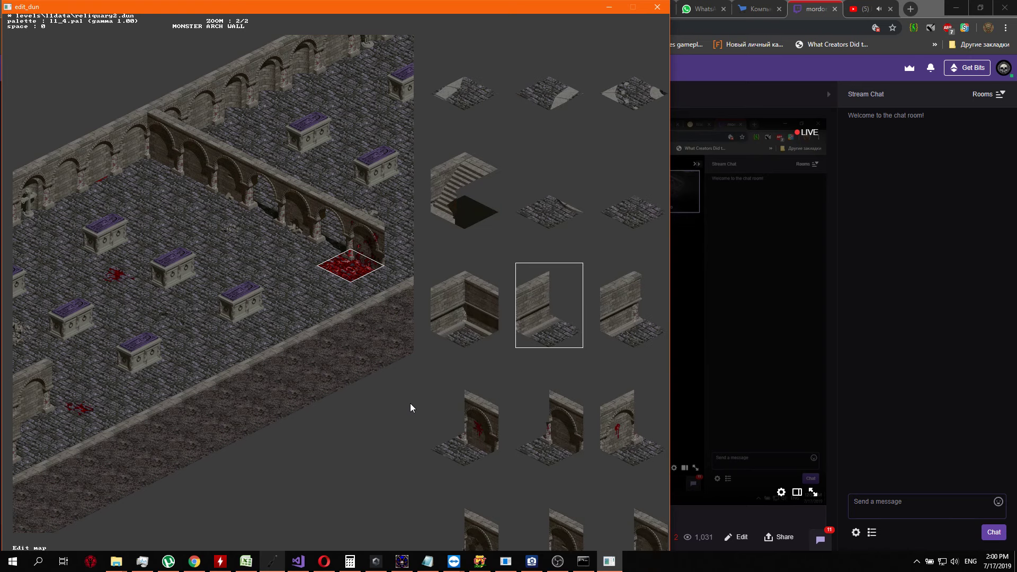
{"action": "key", "text": "Left"}
{"action": "key", "text": "Left"}
{"action": "key", "text": "Left"}
{"action": "key", "text": "Left"}
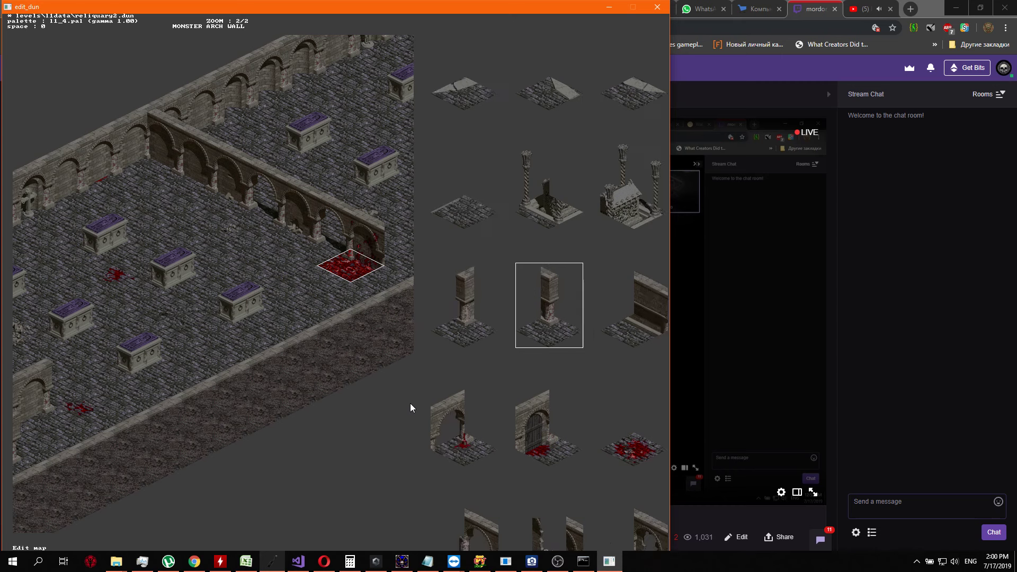
{"action": "key", "text": "Left"}
{"action": "key", "text": "Left"}
{"action": "key", "text": "Left"}
{"action": "key", "text": "Left"}
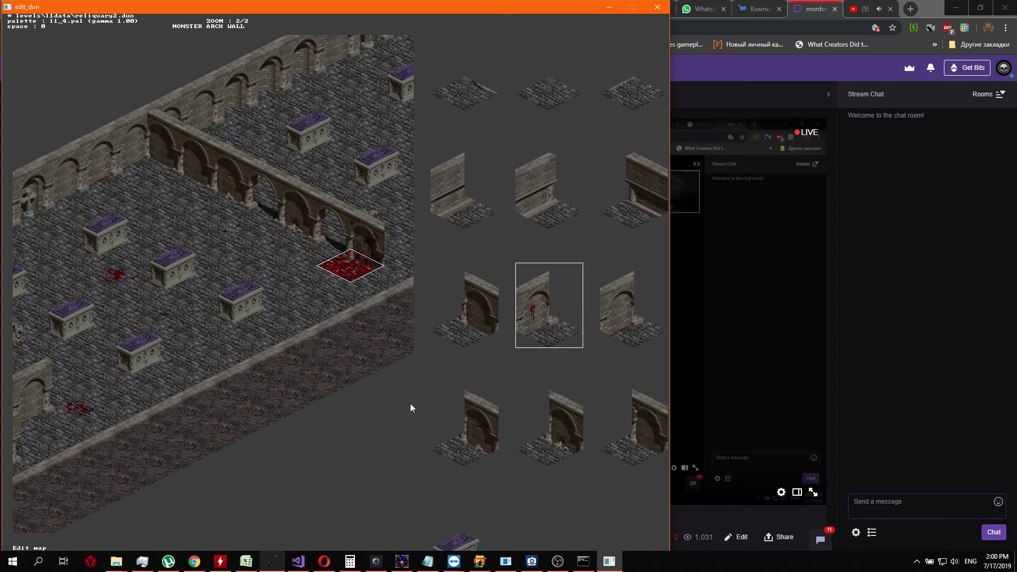
{"action": "key", "text": "Return"}
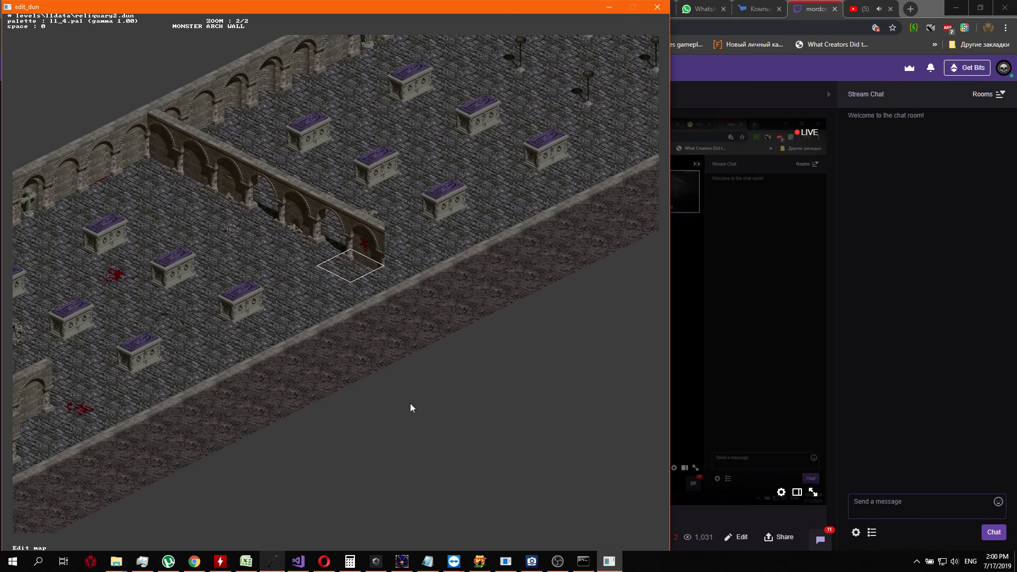
Extend the cross wall past the blood-stained arch by replacing the adjacent floor tile with a plain closed arch wall tile
{"action": "key", "text": "Right"}
{"action": "key", "text": "Return"}
{"action": "key", "text": "Left"}
{"action": "key", "text": "Left"}
{"action": "key", "text": "Left"}
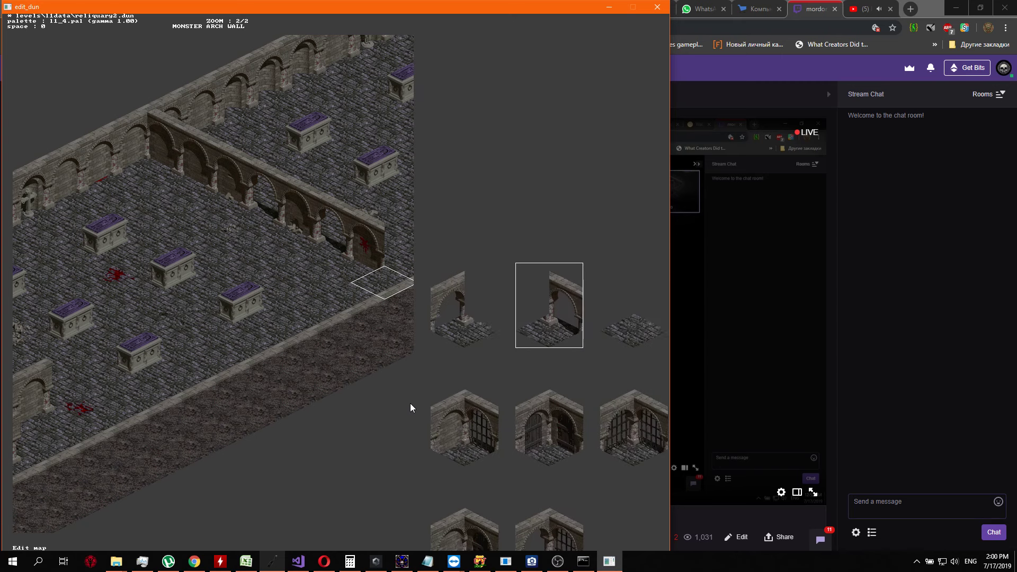
{"action": "key", "text": "Left"}
{"action": "key", "text": "Left"}
{"action": "key", "text": "Left"}
{"action": "key", "text": "Left"}
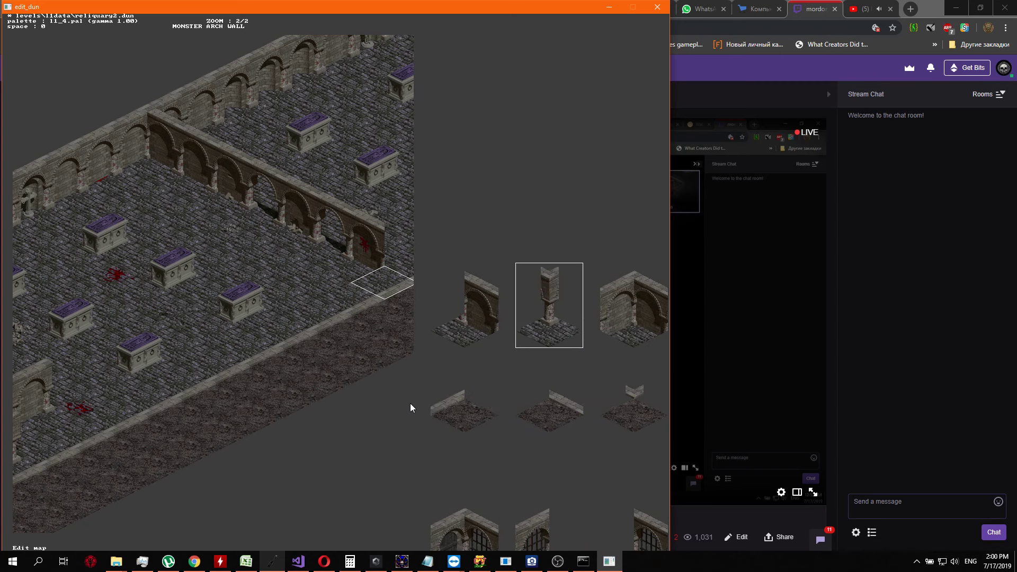
{"action": "key", "text": "Left"}
{"action": "key", "text": "Return"}
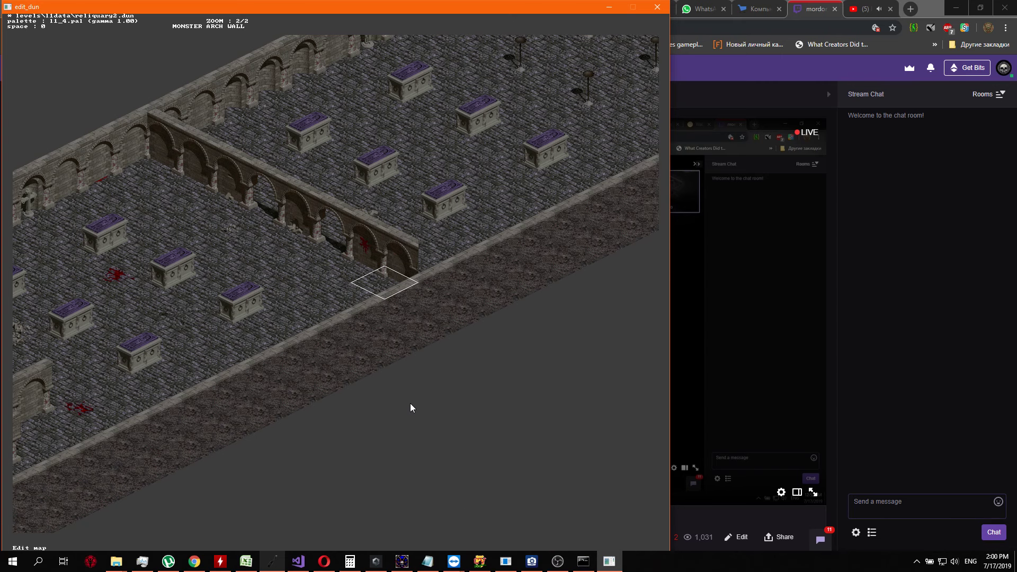
Complete the cross wall by replacing the last floor tile, partly hidden behind the outer wall, with a closed arch wall tile
{"action": "key", "text": "Right"}
{"action": "key", "text": "space"}
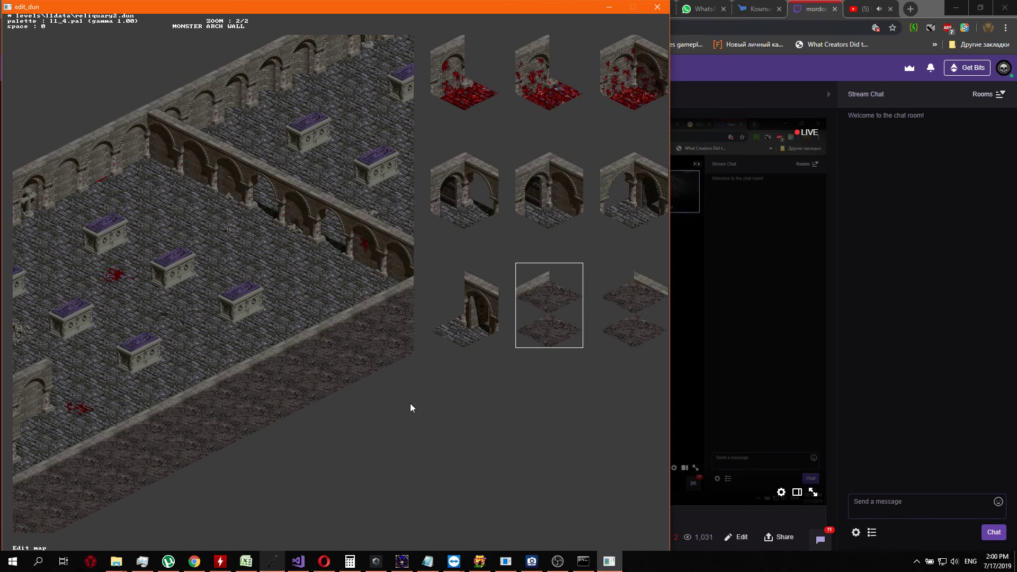
{"action": "key", "text": "Escape"}
{"action": "key", "text": "Left"}
{"action": "key", "text": "space"}
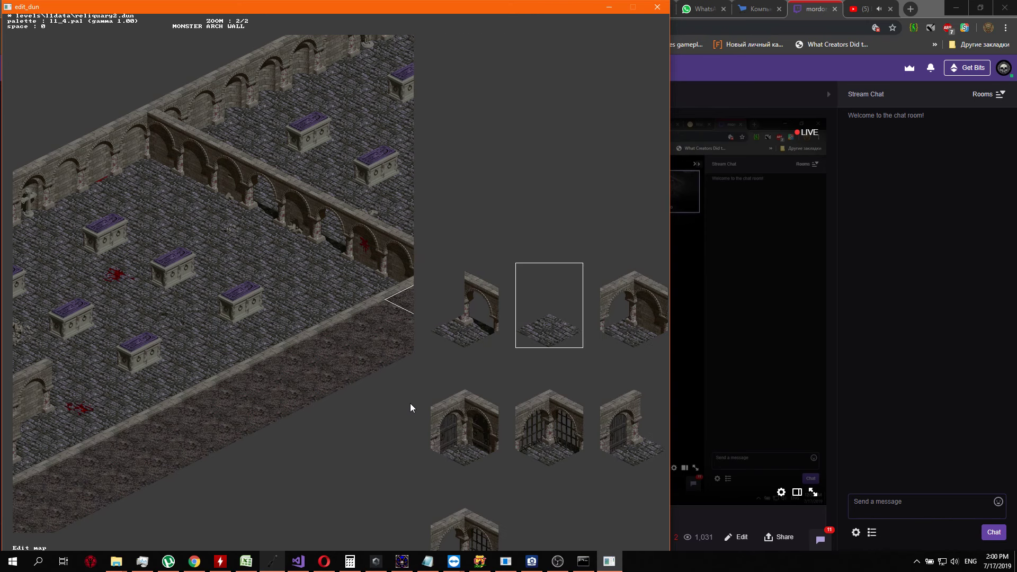
{"action": "key", "text": "Right"}
{"action": "key", "text": "Right"}
{"action": "key", "text": "Right"}
{"action": "key", "text": "Right"}
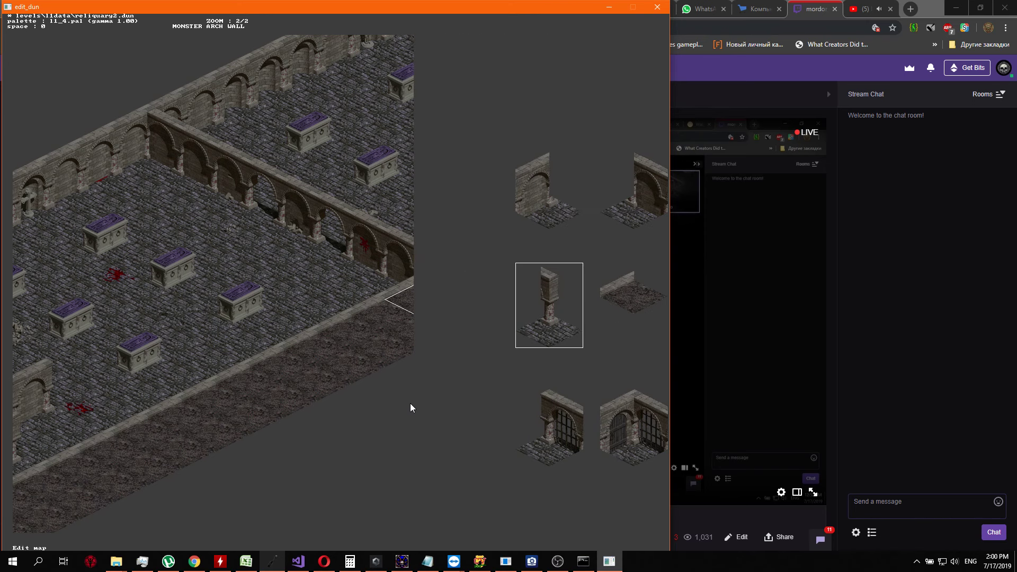
{"action": "key", "text": "Escape"}
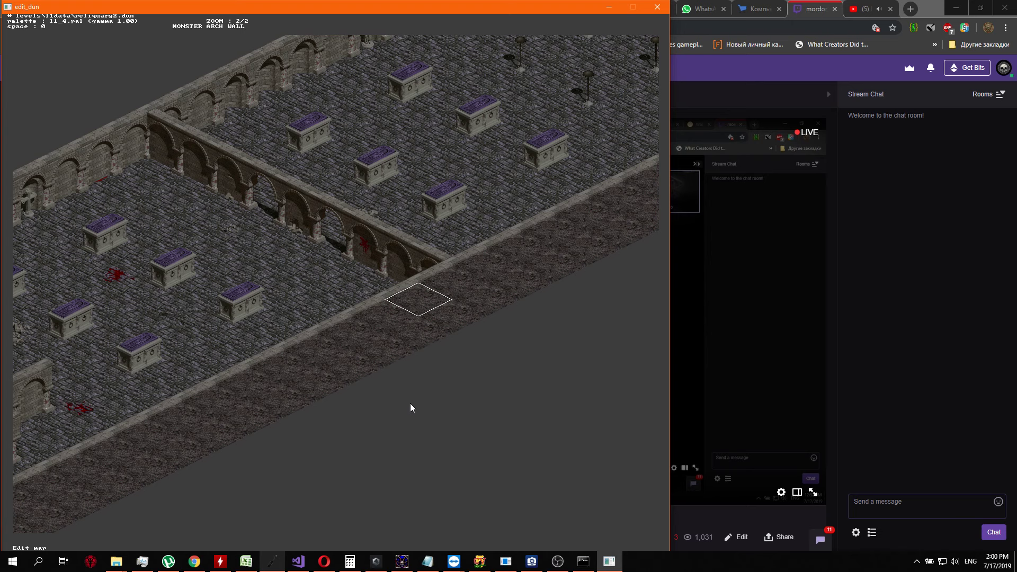
Check which shadowed floor tile is used beside the arched wall of the barred room, leaving it as it is
{"action": "key", "text": "Left"}
{"action": "key", "text": "Left"}
{"action": "key", "text": "Right"}
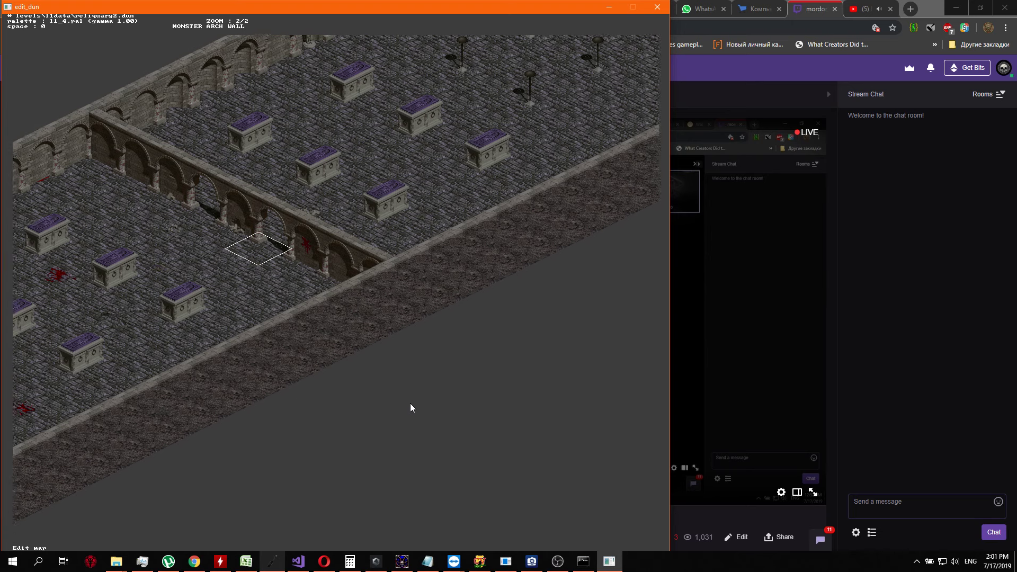
{"action": "key", "text": "Up"}
{"action": "key", "text": "Up"}
{"action": "key", "text": "Up"}
{"action": "key", "text": "Up"}
{"action": "key", "text": "Up"}
{"action": "key", "text": "Up"}
{"action": "key", "text": "Up"}
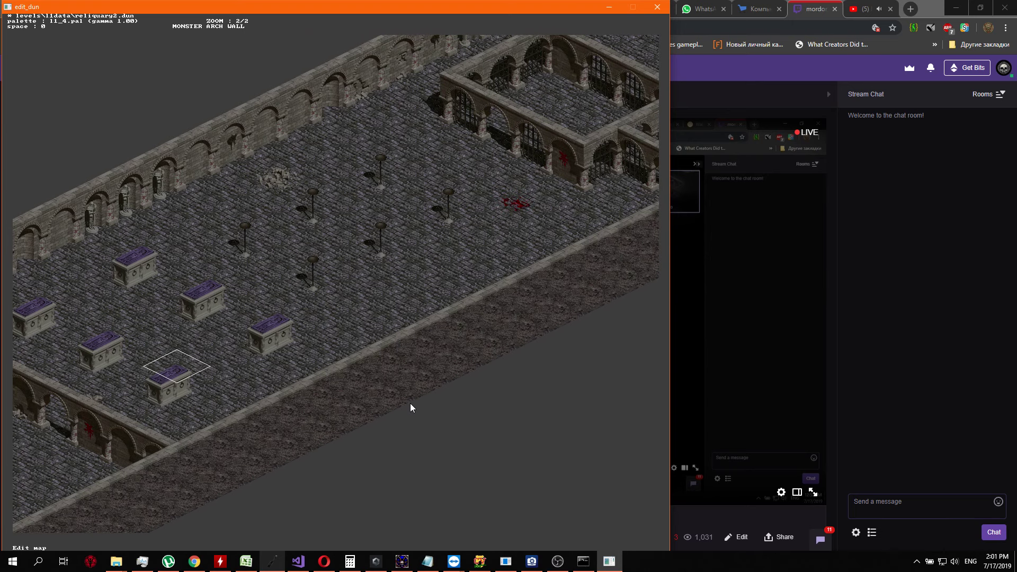
{"action": "key", "text": "Up"}
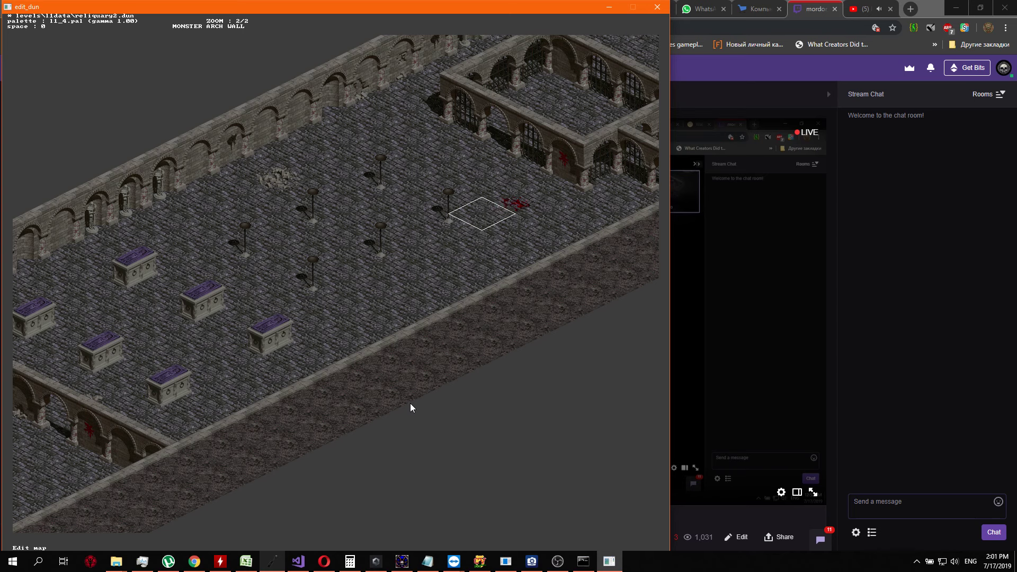
{"action": "key", "text": "Left"}
{"action": "key", "text": "Up"}
{"action": "key", "text": "Left"}
{"action": "key", "text": "Up"}
{"action": "key", "text": "Up"}
{"action": "key", "text": "Return"}
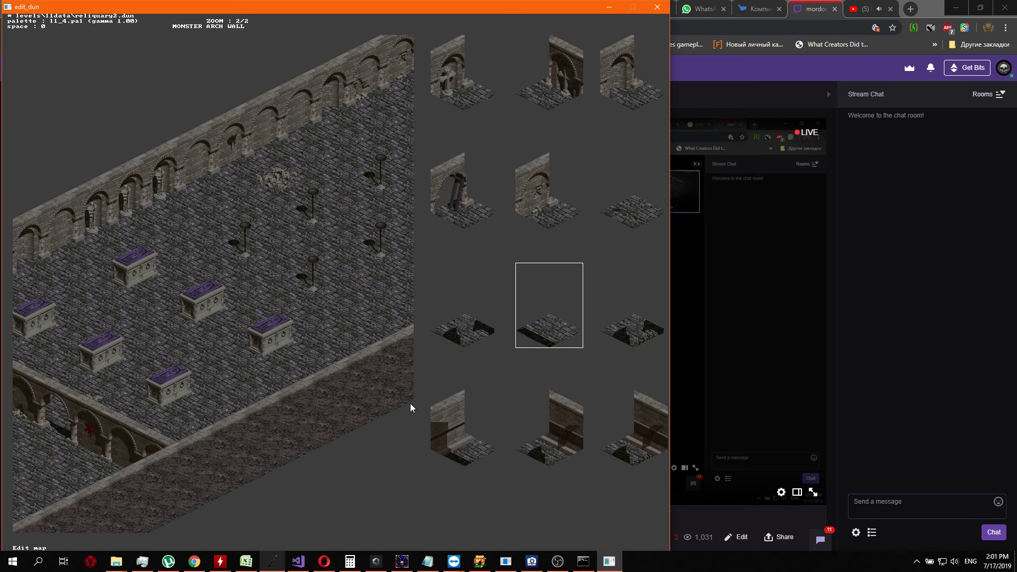
{"action": "key", "text": "Escape"}
Replace the floor tile behind the open arch beside the blood-stained arch with a floor tile shadowed along its edge
{"action": "key", "text": "Down"}
{"action": "key", "text": "Down"}
{"action": "key", "text": "Down"}
{"action": "key", "text": "Down"}
{"action": "key", "text": "Page_Down"}
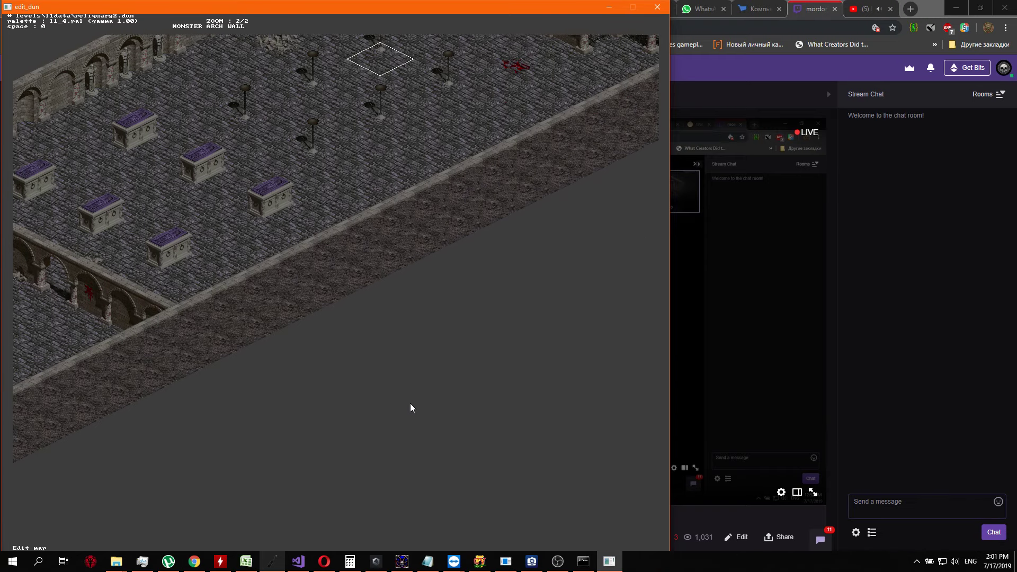
{"action": "key", "text": "s"}
{"action": "key", "text": "a"}
{"action": "key", "text": "Down"}
{"action": "key", "text": "Down"}
{"action": "key", "text": "Down"}
{"action": "key", "text": "Down"}
{"action": "key", "text": "Down"}
{"action": "key", "text": "Down"}
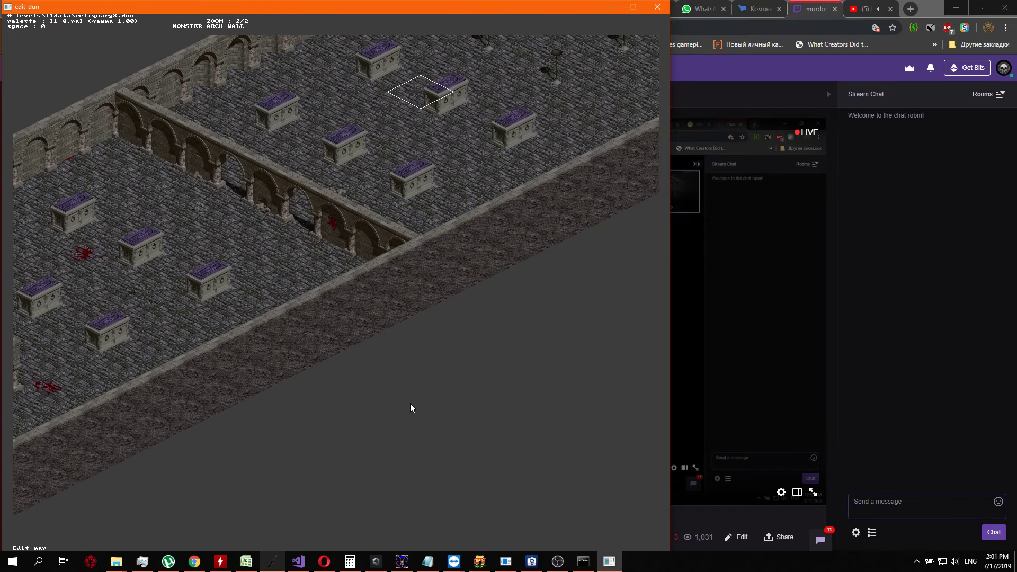
{"action": "key", "text": "Down"}
{"action": "key", "text": "Right"}
{"action": "key", "text": "Down"}
{"action": "key", "text": "Right"}
{"action": "key", "text": "Down"}
{"action": "key", "text": "Right"}
{"action": "key", "text": "Down"}
{"action": "key", "text": "Left"}
{"action": "key", "text": "Down"}
{"action": "key", "text": "Return"}
{"action": "key", "text": "Down"}
{"action": "key", "text": "Down"}
{"action": "key", "text": "Down"}
{"action": "key", "text": "Down"}
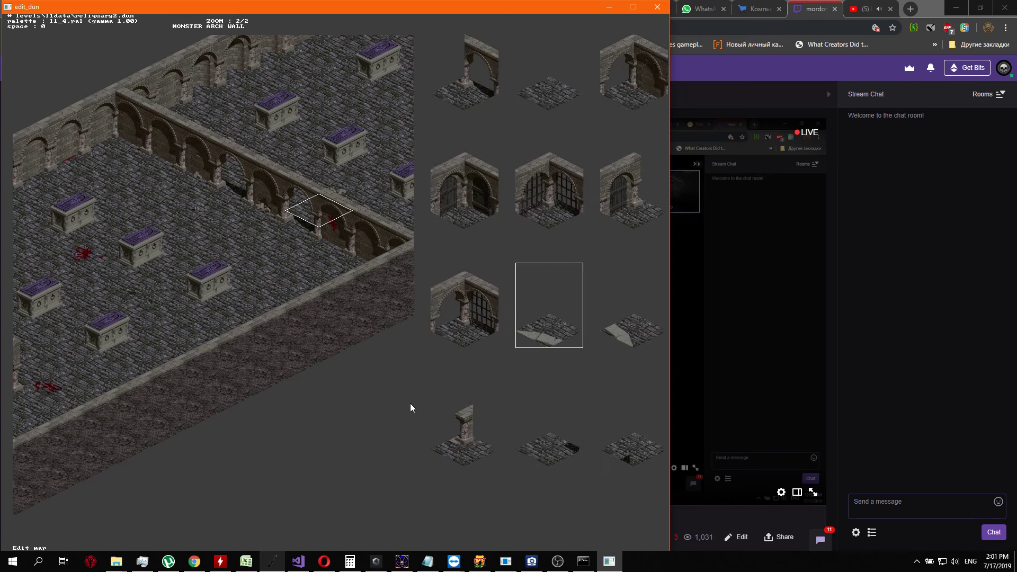
{"action": "key", "text": "Right"}
{"action": "key", "text": "Right"}
{"action": "key", "text": "Right"}
{"action": "key", "text": "Down"}
{"action": "key", "text": "Down"}
{"action": "key", "text": "Down"}
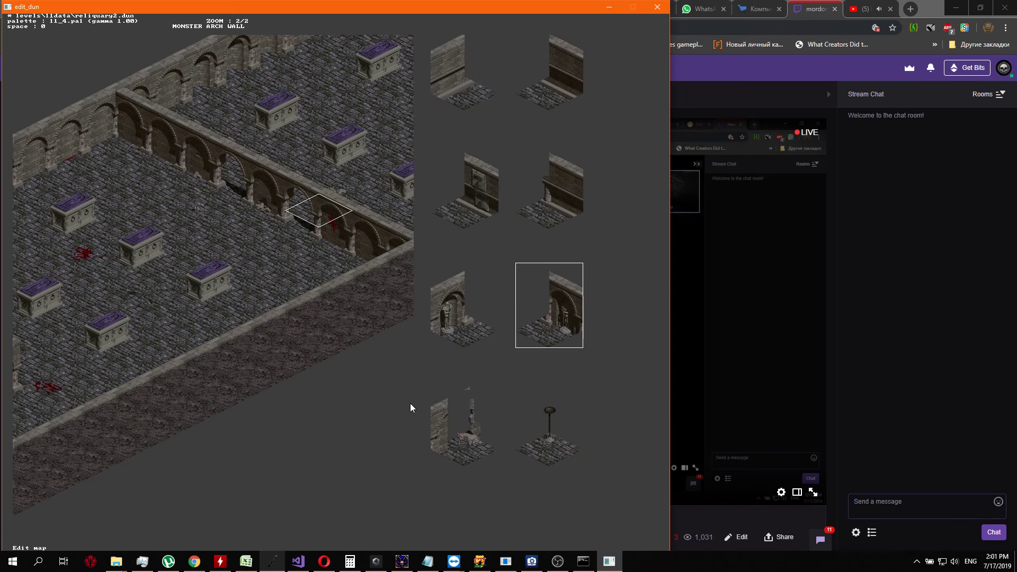
{"action": "key", "text": "Left"}
{"action": "key", "text": "Right"}
{"action": "key", "text": "Down"}
{"action": "key", "text": "Left"}
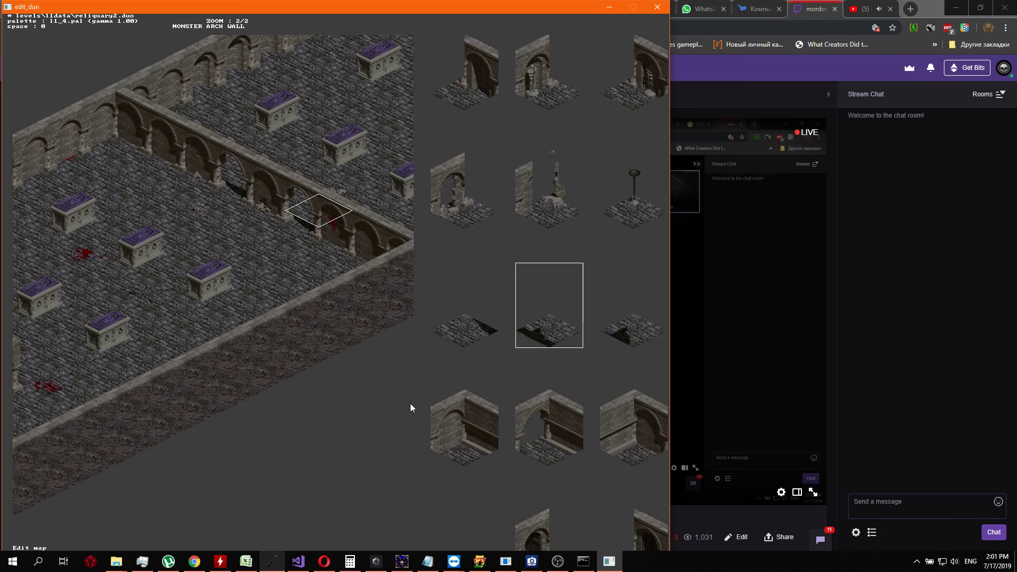
{"action": "key", "text": "Left"}
{"action": "key", "text": "Left"}
{"action": "key", "text": "Left"}
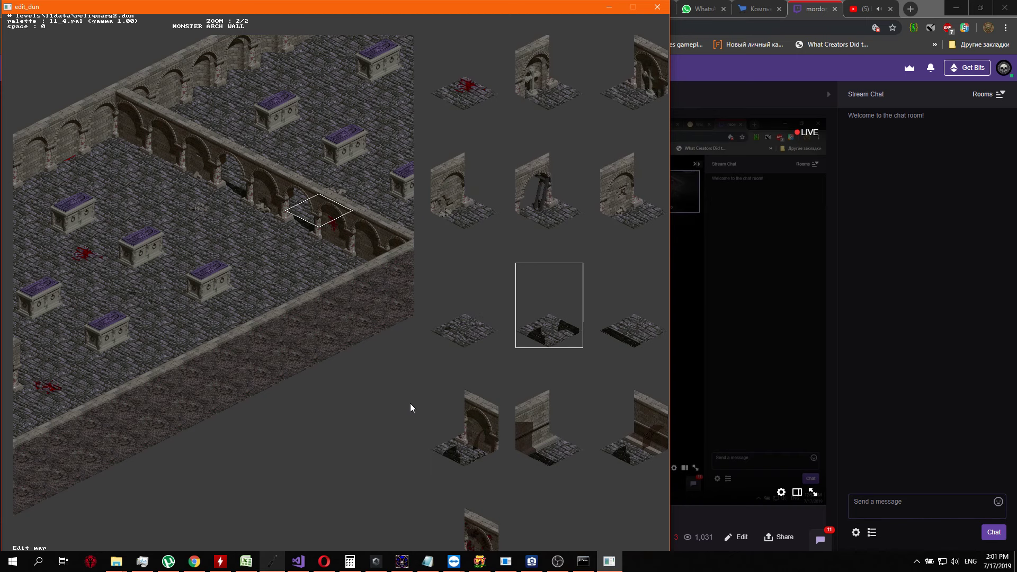
{"action": "key", "text": "Right"}
{"action": "key", "text": "Return"}
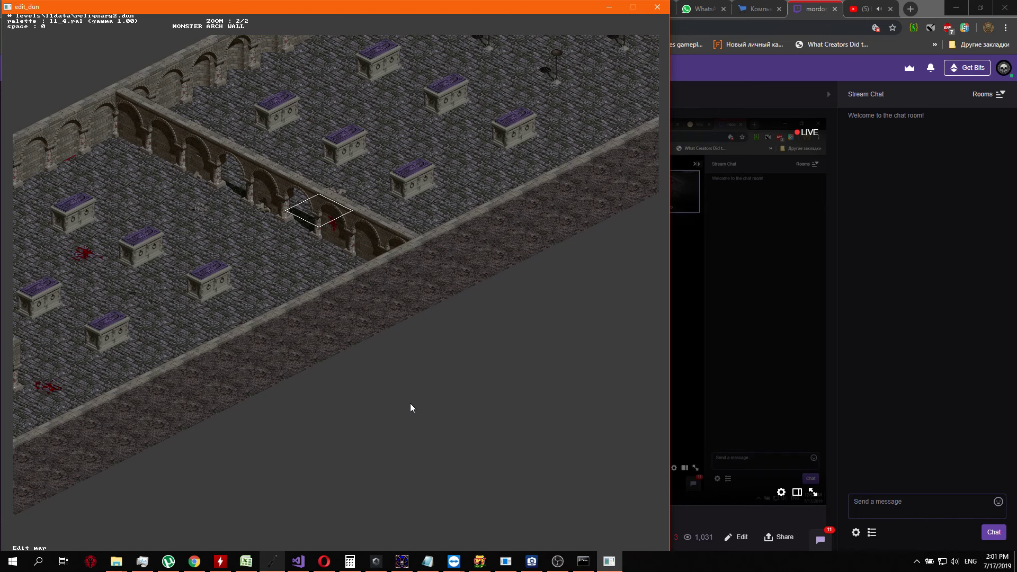
Replace the floor tile behind the cross wall's other open arch with a shadowed floor tile
{"action": "key", "text": "Left"}
{"action": "key", "text": "Left"}
{"action": "key", "text": "Return"}
{"action": "key", "text": "Down"}
{"action": "key", "text": "Down"}
{"action": "key", "text": "Down"}
{"action": "key", "text": "Down"}
{"action": "key", "text": "Down"}
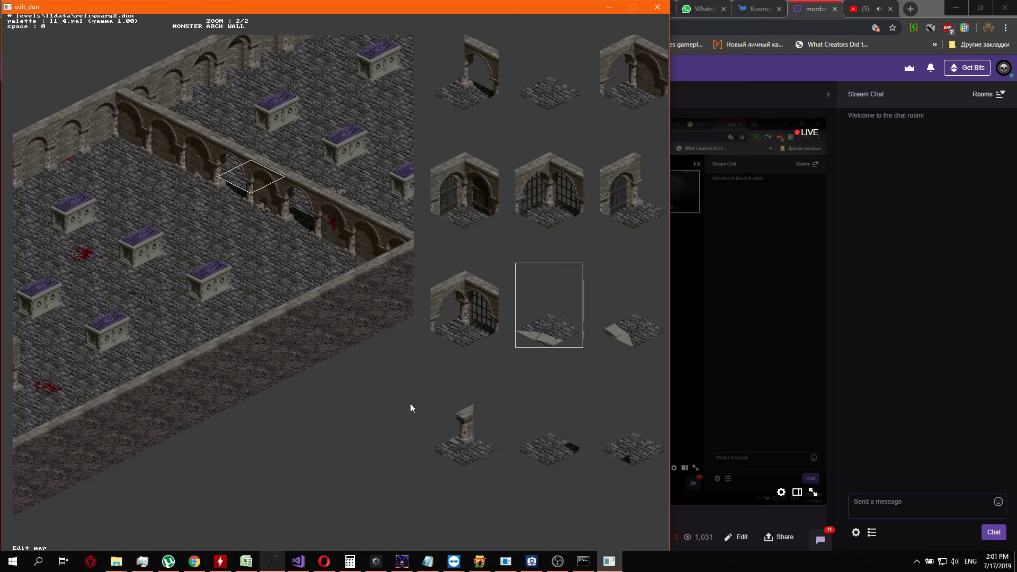
{"action": "key", "text": "Down"}
{"action": "key", "text": "Down"}
{"action": "key", "text": "Down"}
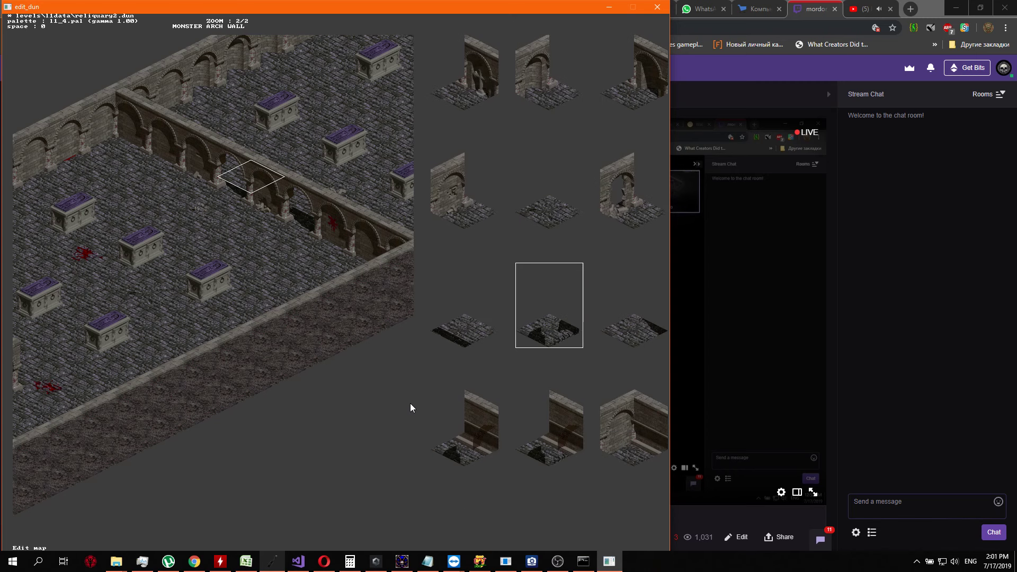
{"action": "key", "text": "Down"}
{"action": "key", "text": "Return"}
Examine the finished cross wall from its inner corner and the tomb area beyond it
{"action": "key", "text": "Left"}
{"action": "key", "text": "Left"}
{"action": "key", "text": "Left"}
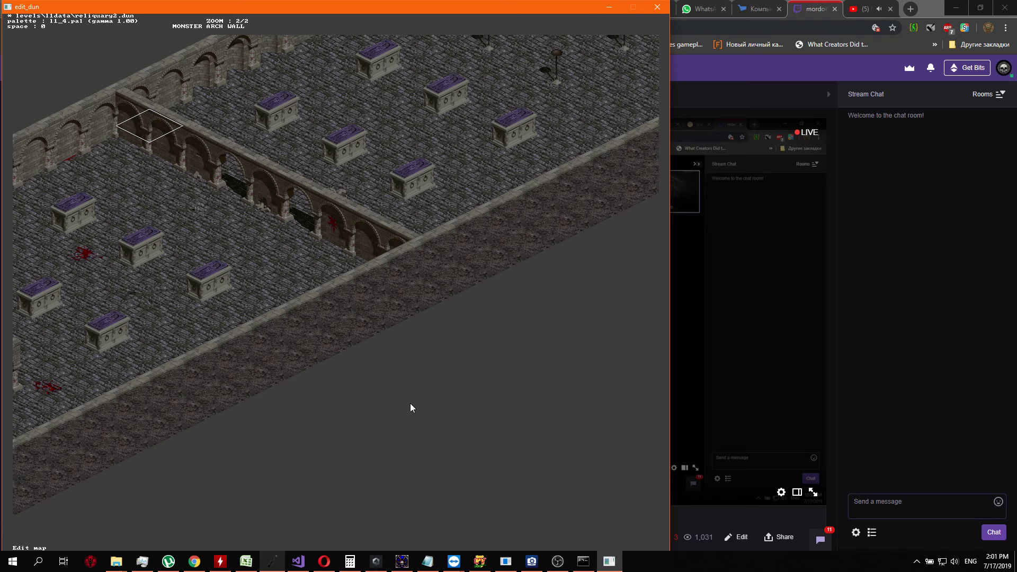
{"action": "key", "text": "d"}
{"action": "key", "text": "a"}
{"action": "key", "text": "w"}
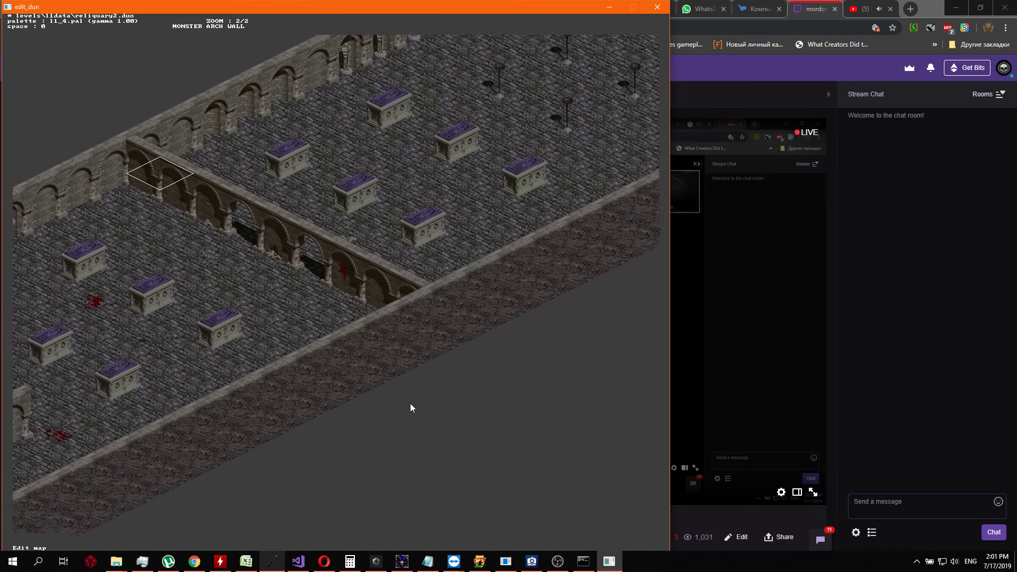
{"action": "key", "text": "Up"}
{"action": "key", "text": "Up"}
{"action": "key", "text": "Up"}
{"action": "key", "text": "d"}
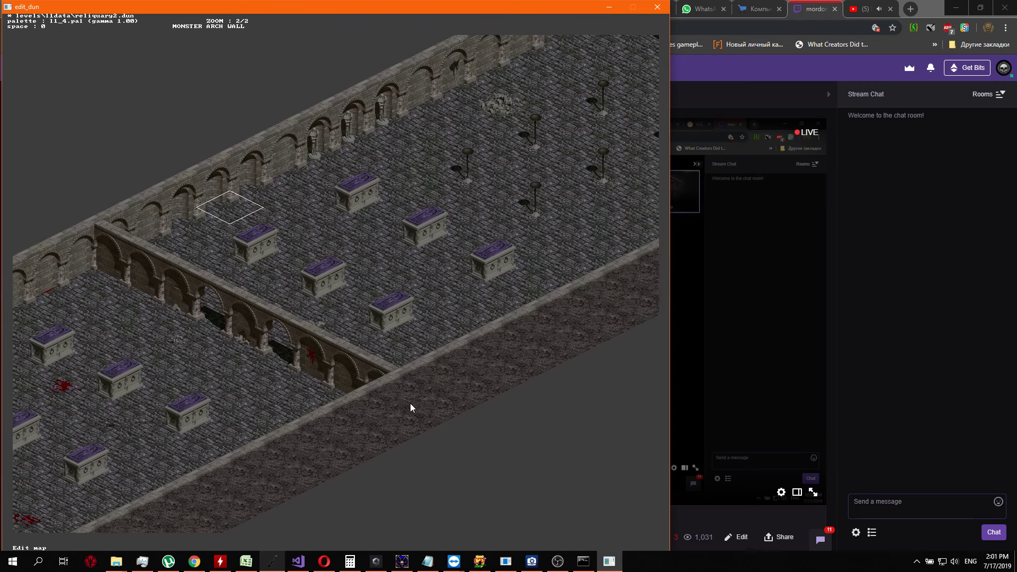
Examine the tomb area beyond the cross wall and the group of standing candelabra next to it
{"action": "key", "text": "Right"}
{"action": "key", "text": "Right"}
{"action": "key", "text": "Right"}
{"action": "key", "text": "Right"}
{"action": "key", "text": "Right"}
{"action": "key", "text": "Right"}
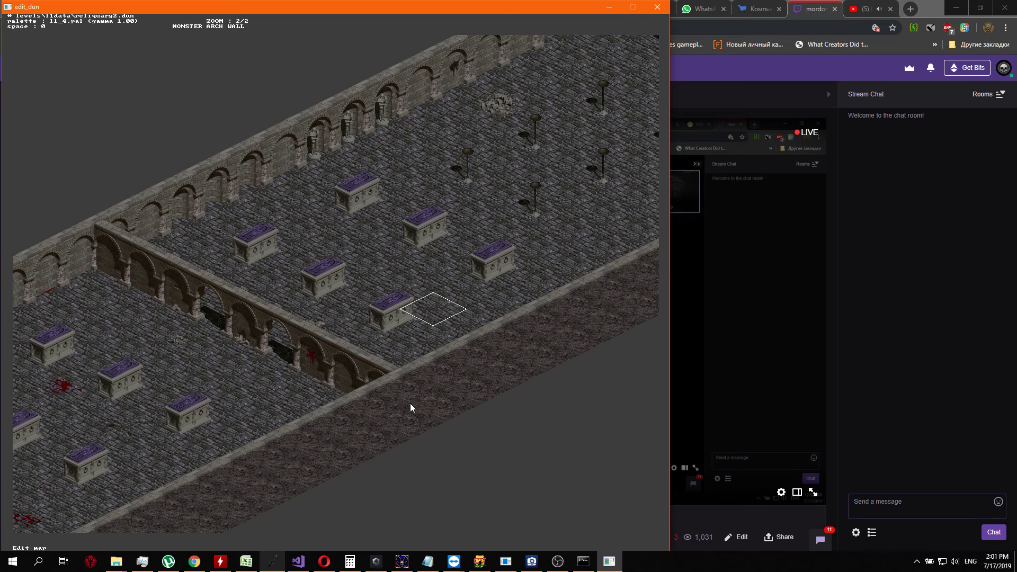
{"action": "key", "text": "Up"}
{"action": "key", "text": "Left"}
{"action": "key", "text": "Left"}
{"action": "key", "text": "Left"}
{"action": "key", "text": "Left"}
{"action": "key", "text": "Right"}
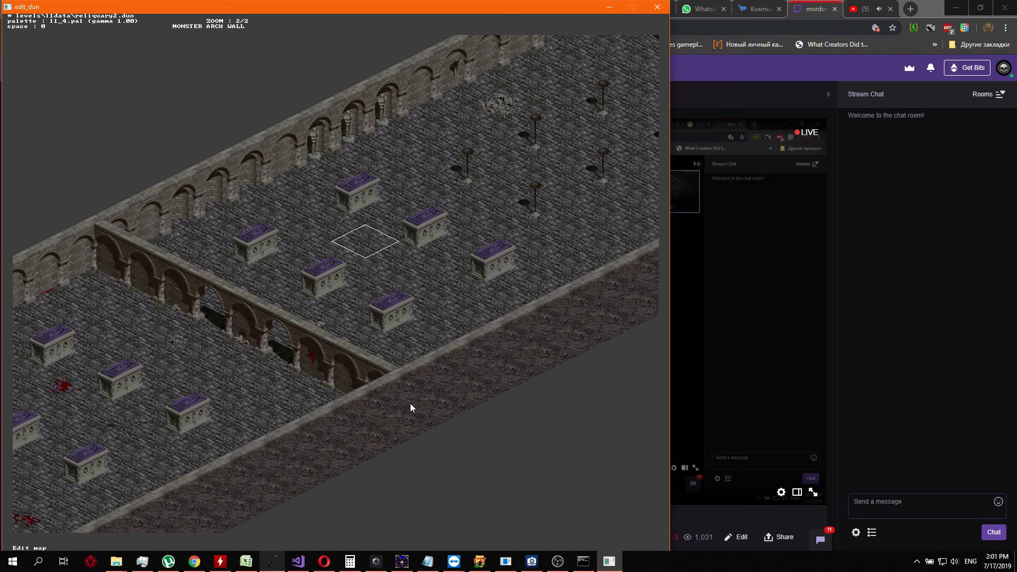
{"action": "key", "text": "w"}
{"action": "key", "text": "d"}
{"action": "key", "text": "Up"}
{"action": "key", "text": "Up"}
{"action": "key", "text": "Up"}
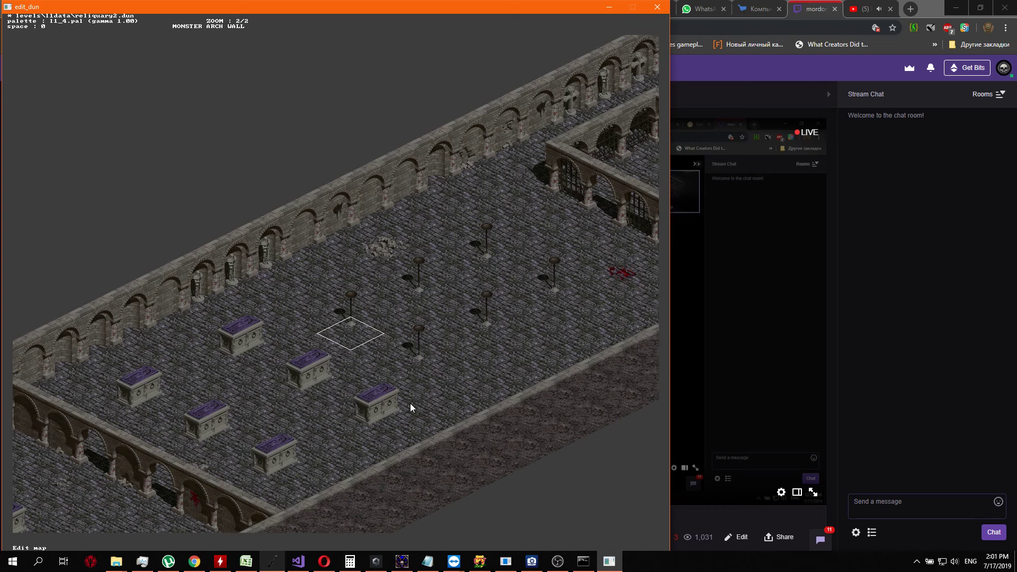
{"action": "key", "text": "Up"}
{"action": "key", "text": "Up"}
Examine the barred arched room and the blood-stained end of the hall with the statue niche
{"action": "key", "text": "w"}
{"action": "key", "text": "d"}
{"action": "key", "text": "Up"}
{"action": "key", "text": "Up"}
{"action": "key", "text": "Up"}
{"action": "key", "text": "Up"}
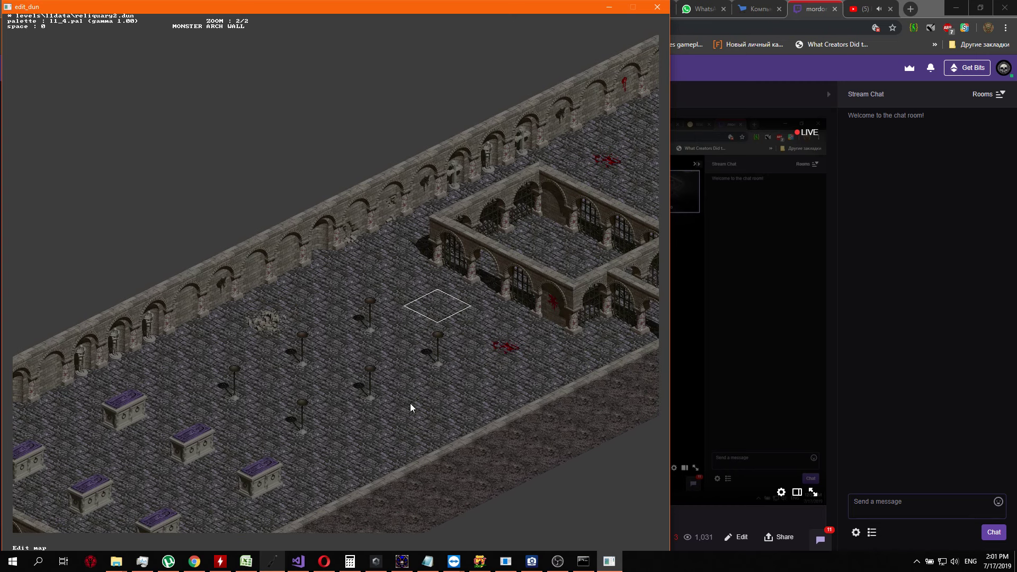
{"action": "key", "text": "d"}
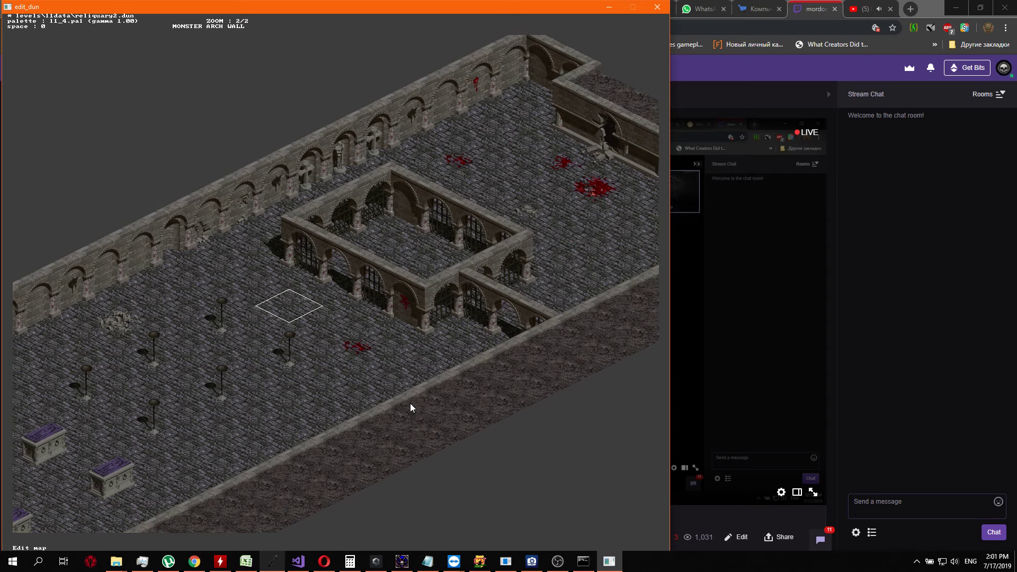
{"action": "key", "text": "Up"}
{"action": "key", "text": "Up"}
{"action": "key", "text": "Up"}
{"action": "key", "text": "Up"}
{"action": "key", "text": "Up"}
{"action": "key", "text": "d"}
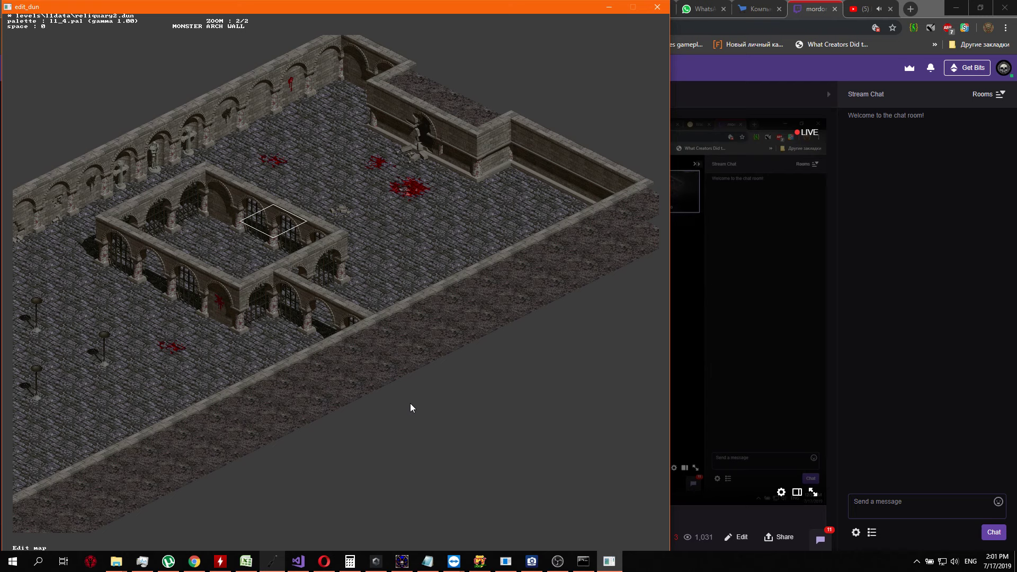
{"action": "key", "text": "Left"}
{"action": "key", "text": "Up"}
{"action": "key", "text": "Up"}
{"action": "key", "text": "Up"}
{"action": "key", "text": "Up"}
{"action": "key", "text": "s"}
{"action": "key", "text": "a"}
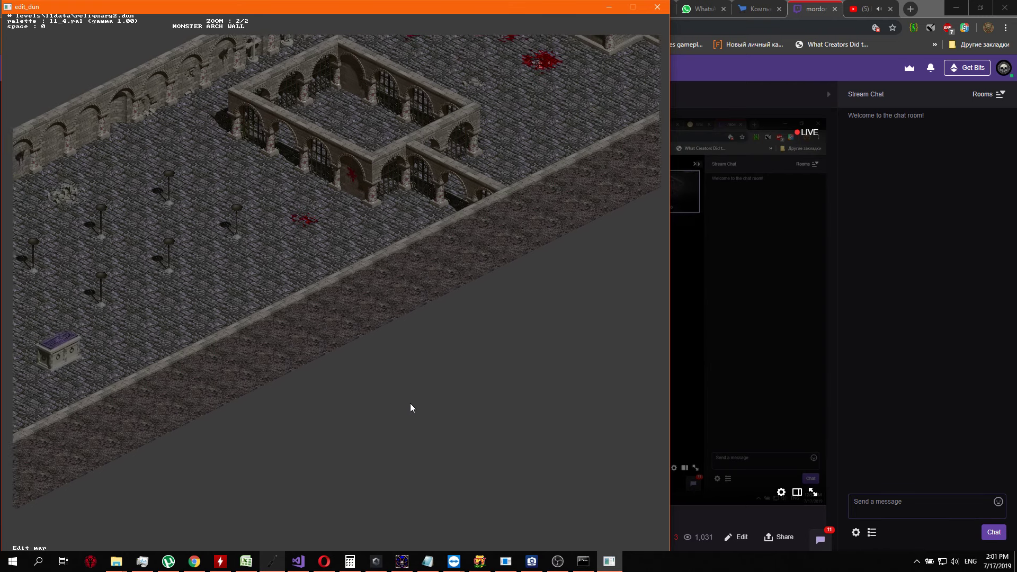
Replace the plain wall tile beside the statue niche with the inner corner wall tile
{"action": "key", "text": "w"}
{"action": "key", "text": "d"}
{"action": "key", "text": "Up"}
{"action": "key", "text": "Down"}
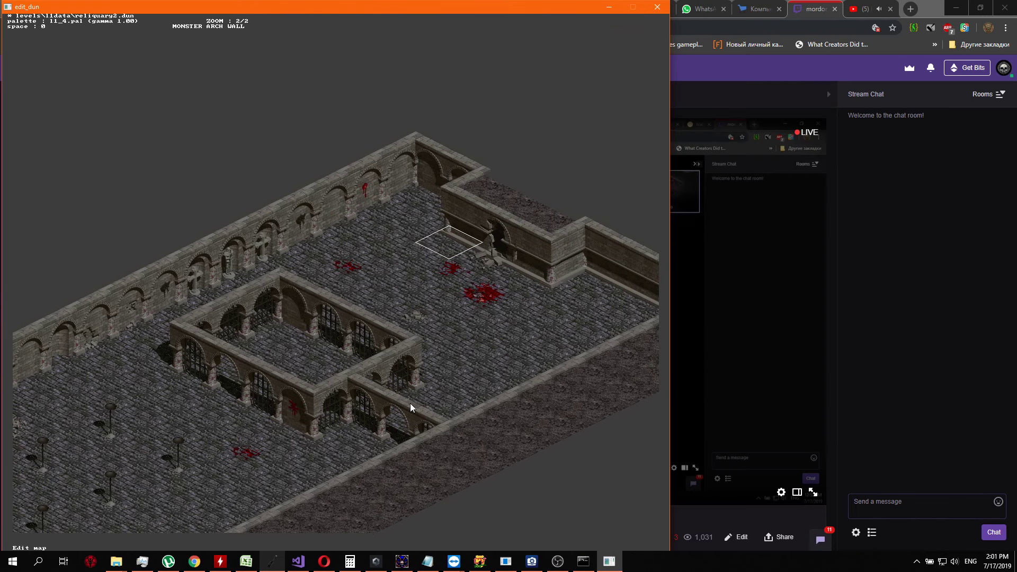
{"action": "key", "text": "Left"}
{"action": "key", "text": "Up"}
{"action": "key", "text": "Return"}
{"action": "key", "text": "Return"}
{"action": "key", "text": "Down"}
{"action": "key", "text": "Return"}
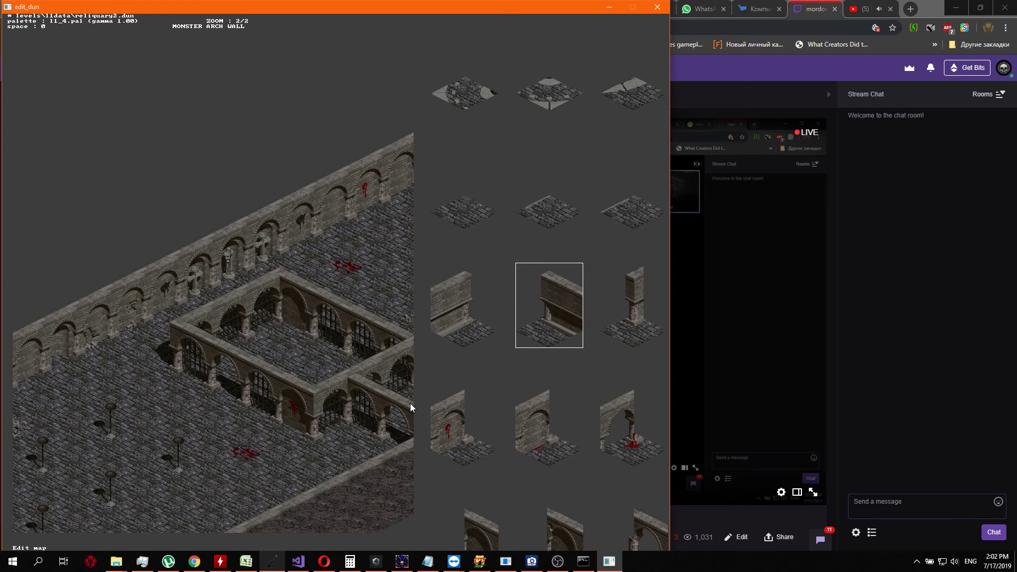
{"action": "key", "text": "Right"}
{"action": "key", "text": "Left"}
{"action": "key", "text": "Left"}
{"action": "key", "text": "Left"}
{"action": "key", "text": "Left"}
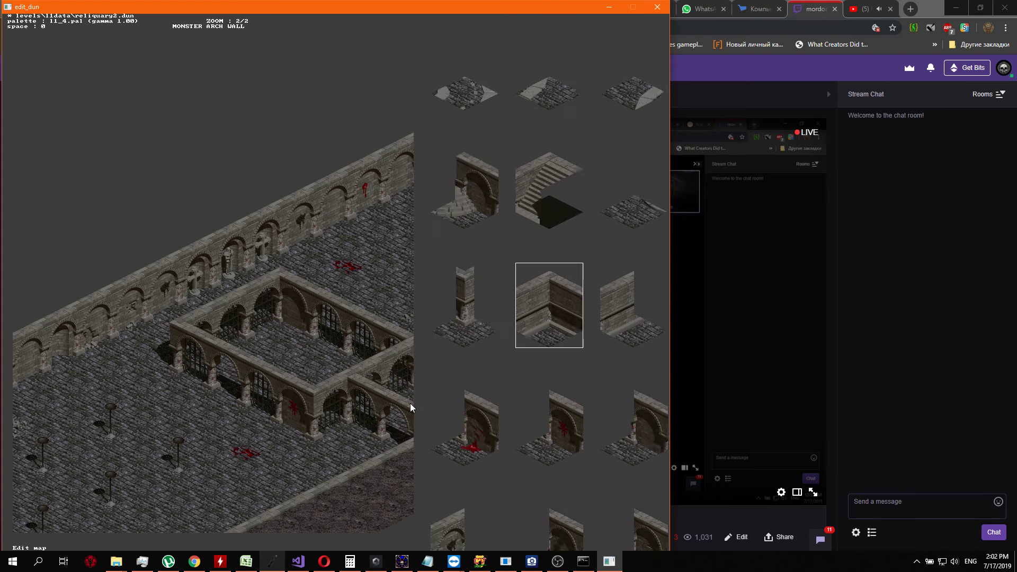
{"action": "key", "text": "Return"}
Place the plain square pillar tile on the floor at the free end of the new corner wall
{"action": "key", "text": "Down"}
{"action": "key", "text": "Return"}
{"action": "key", "text": "Down"}
{"action": "key", "text": "Down"}
{"action": "key", "text": "Down"}
{"action": "key", "text": "Down"}
{"action": "key", "text": "Down"}
{"action": "key", "text": "Down"}
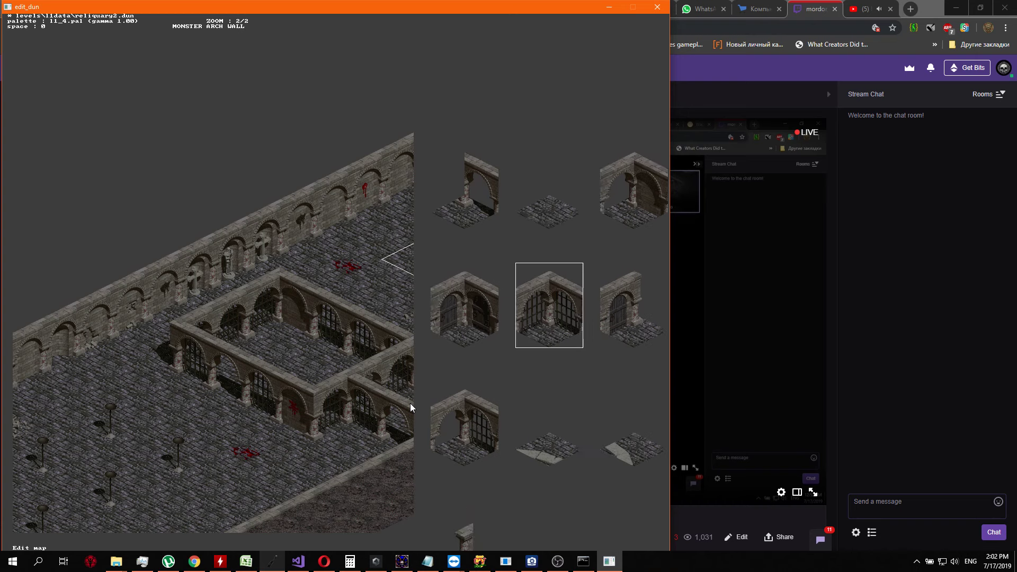
{"action": "key", "text": "Left"}
{"action": "key", "text": "Left"}
{"action": "key", "text": "Left"}
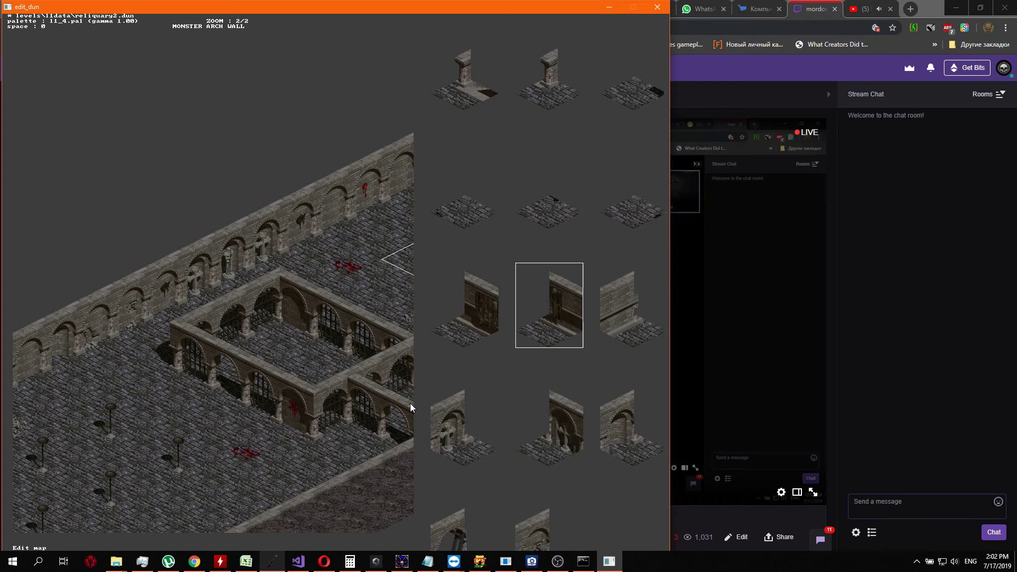
{"action": "key", "text": "Right"}
{"action": "key", "text": "Right"}
{"action": "key", "text": "Right"}
{"action": "key", "text": "Right"}
{"action": "key", "text": "Right"}
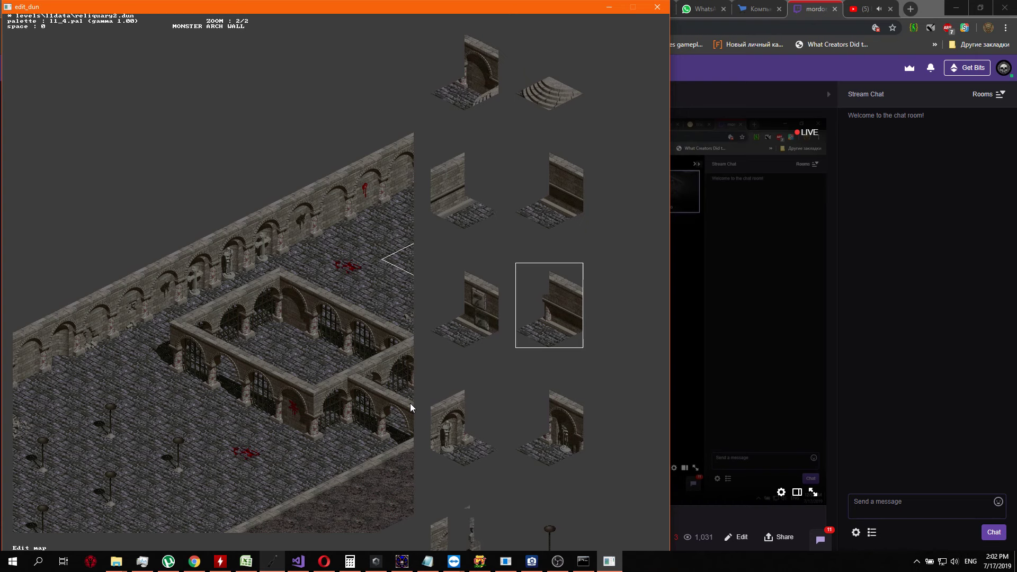
{"action": "key", "text": "Up"}
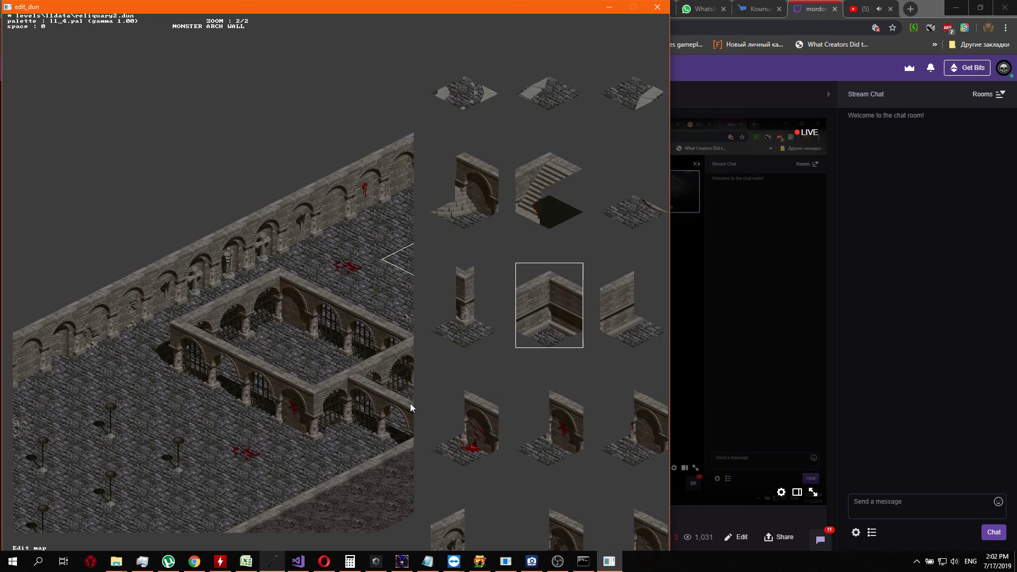
{"action": "key", "text": "Left"}
{"action": "key", "text": "Return"}
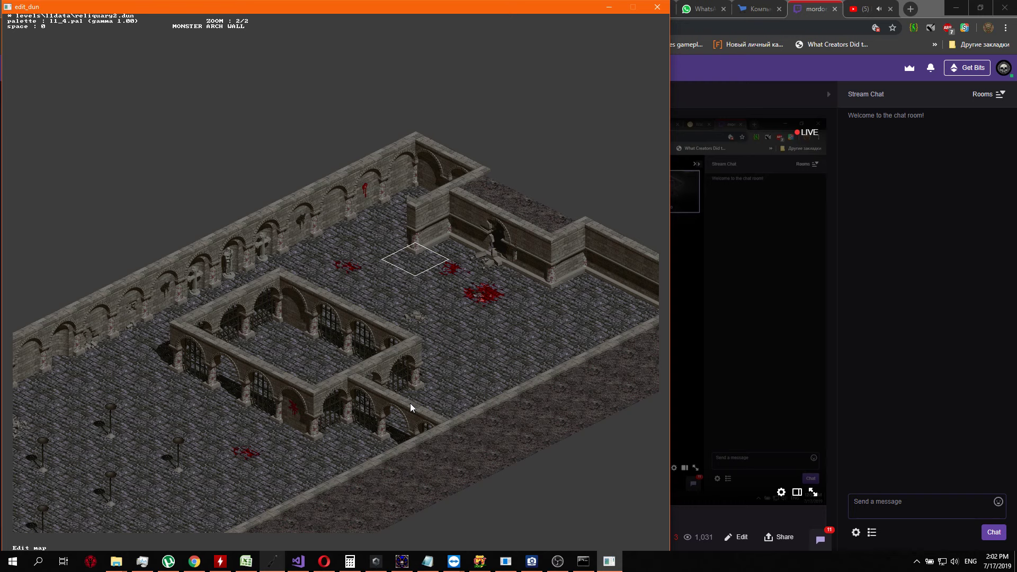
Set the tile at the end of the new corner wall to the pillar with a flared capital
{"action": "key", "text": "Return"}
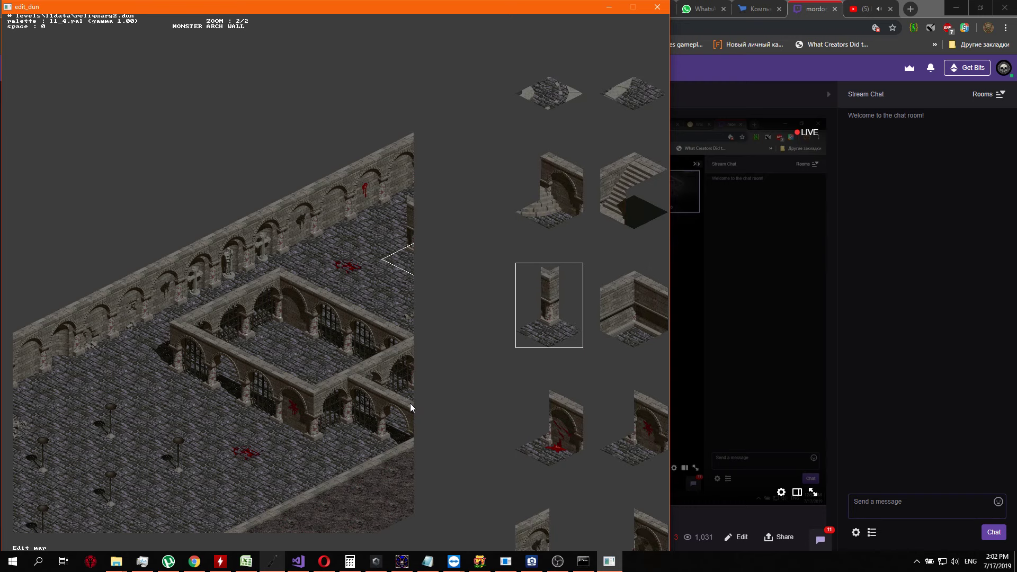
{"action": "key", "text": "Right"}
{"action": "key", "text": "Left"}
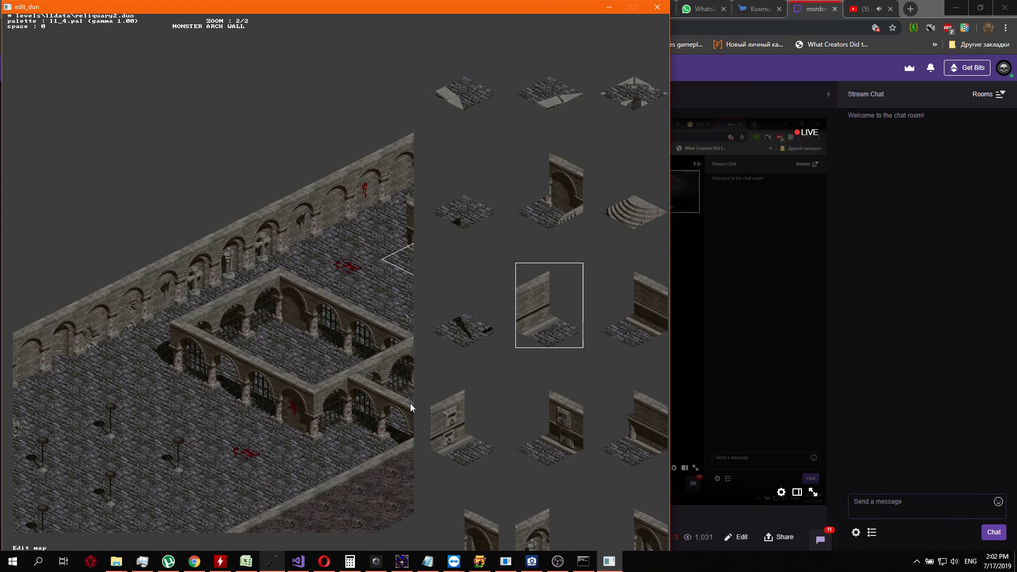
{"action": "key", "text": "Right"}
{"action": "key", "text": "Right"}
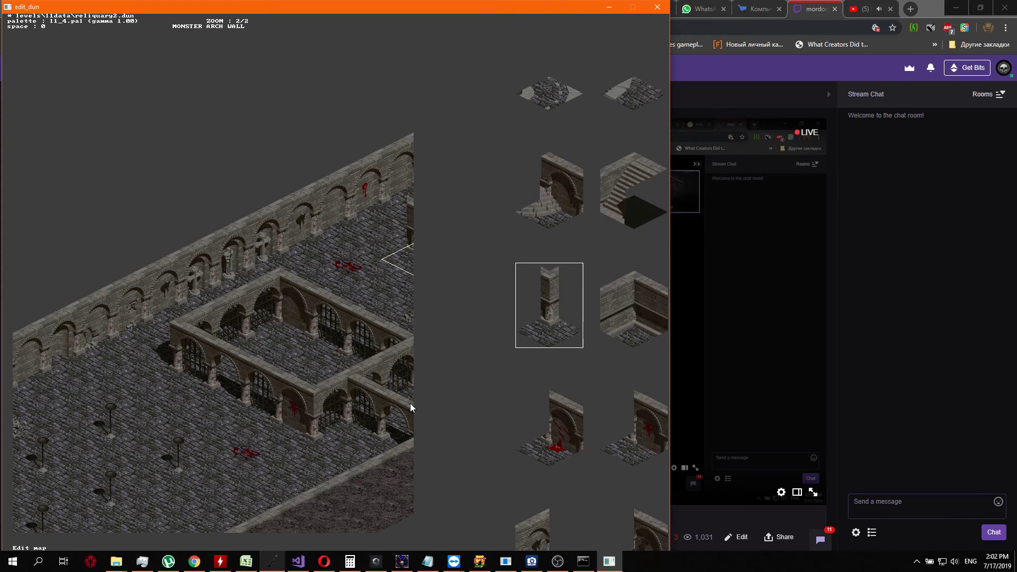
{"action": "key", "text": "Left"}
{"action": "key", "text": "Left"}
{"action": "key", "text": "Down"}
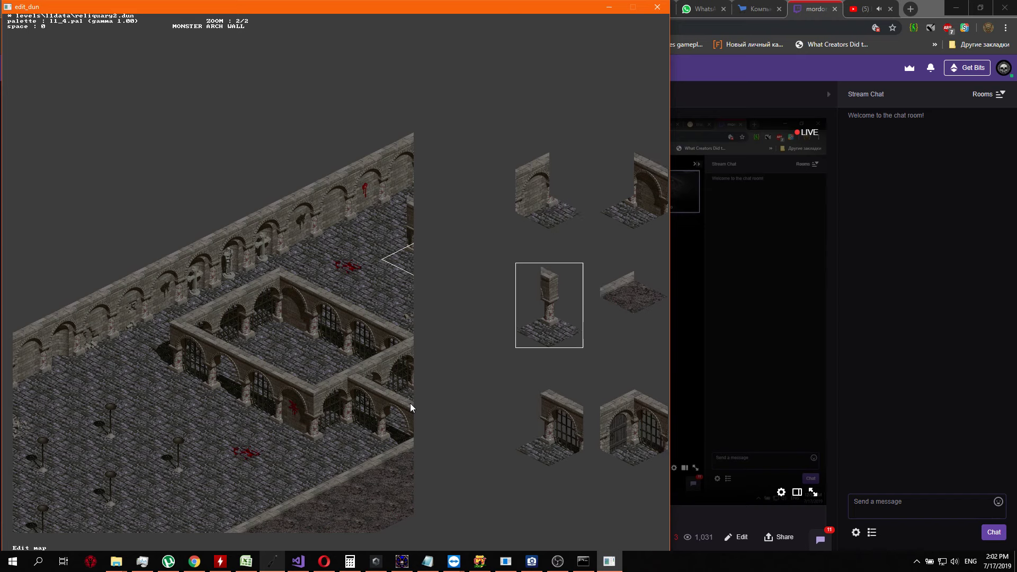
{"action": "key", "text": "Right"}
{"action": "key", "text": "Up"}
{"action": "key", "text": "Right"}
{"action": "key", "text": "Right"}
{"action": "key", "text": "Right"}
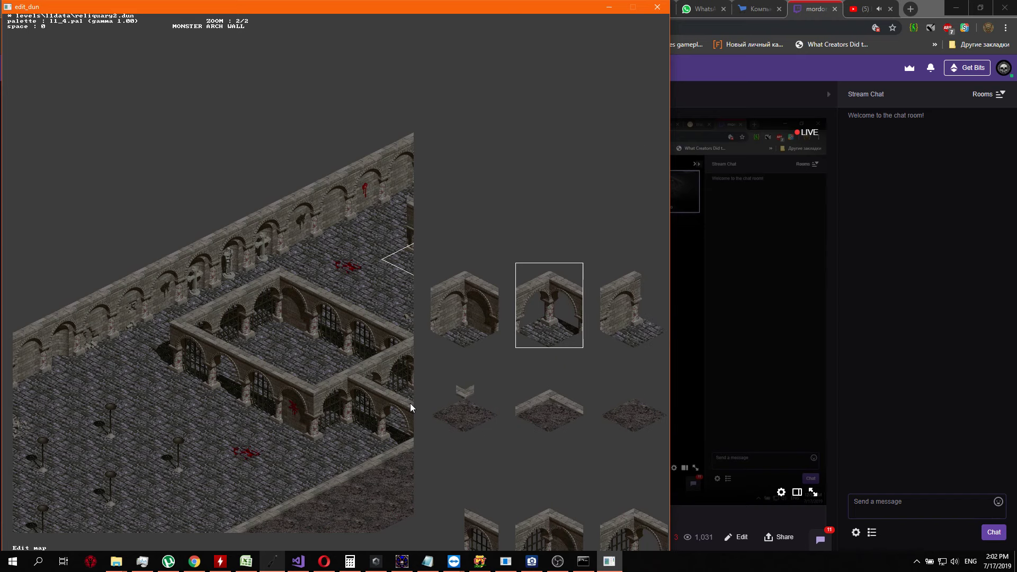
{"action": "key", "text": "Left"}
{"action": "key", "text": "Left"}
{"action": "key", "text": "Left"}
{"action": "key", "text": "Left"}
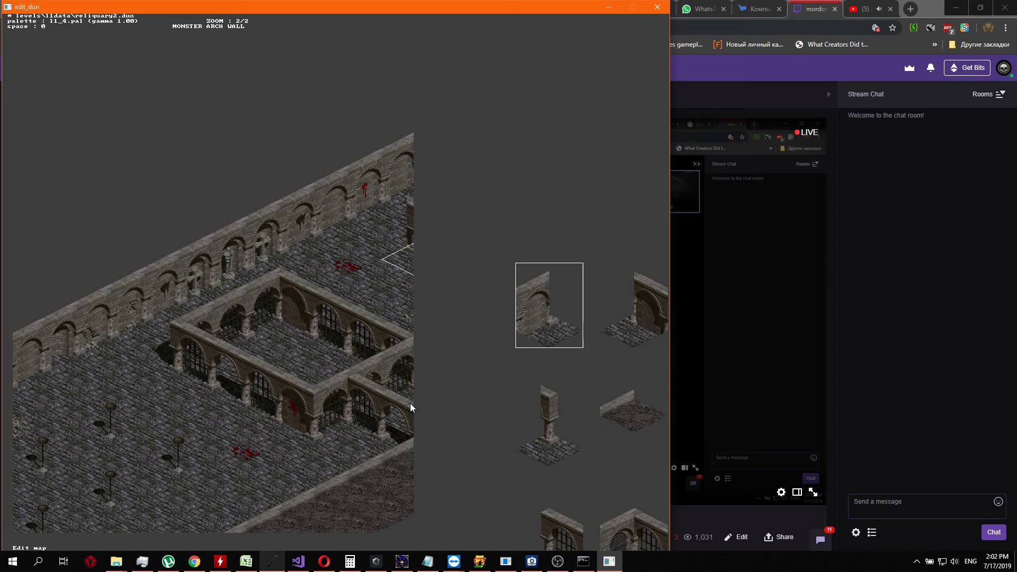
{"action": "key", "text": "Right"}
{"action": "key", "text": "Right"}
{"action": "key", "text": "Right"}
{"action": "key", "text": "Right"}
{"action": "key", "text": "Right"}
{"action": "key", "text": "Right"}
{"action": "key", "text": "Right"}
{"action": "key", "text": "Right"}
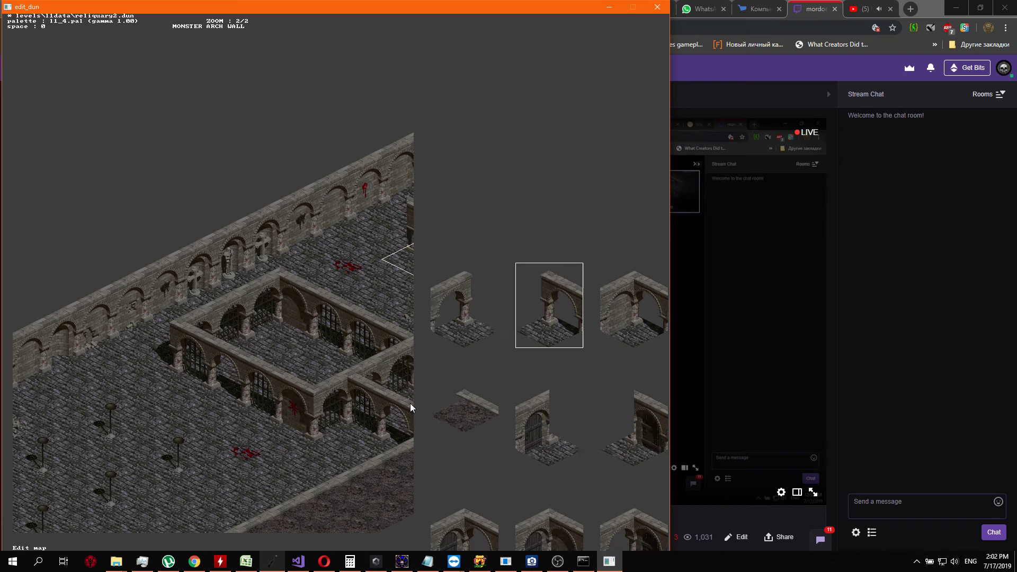
{"action": "key", "text": "Right"}
{"action": "key", "text": "Right"}
{"action": "key", "text": "Right"}
{"action": "key", "text": "Right"}
{"action": "key", "text": "Right"}
{"action": "key", "text": "Right"}
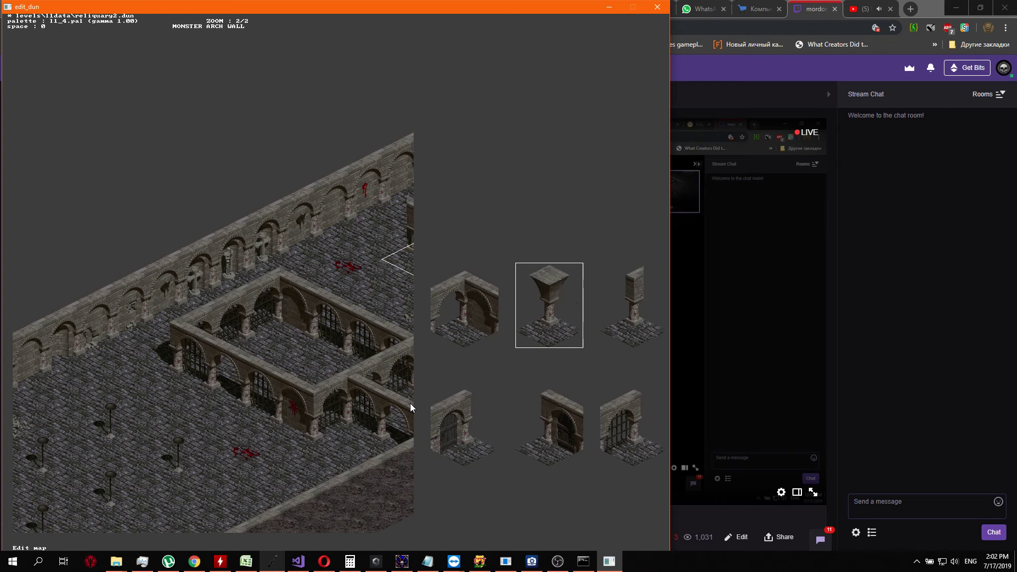
{"action": "key", "text": "Return"}
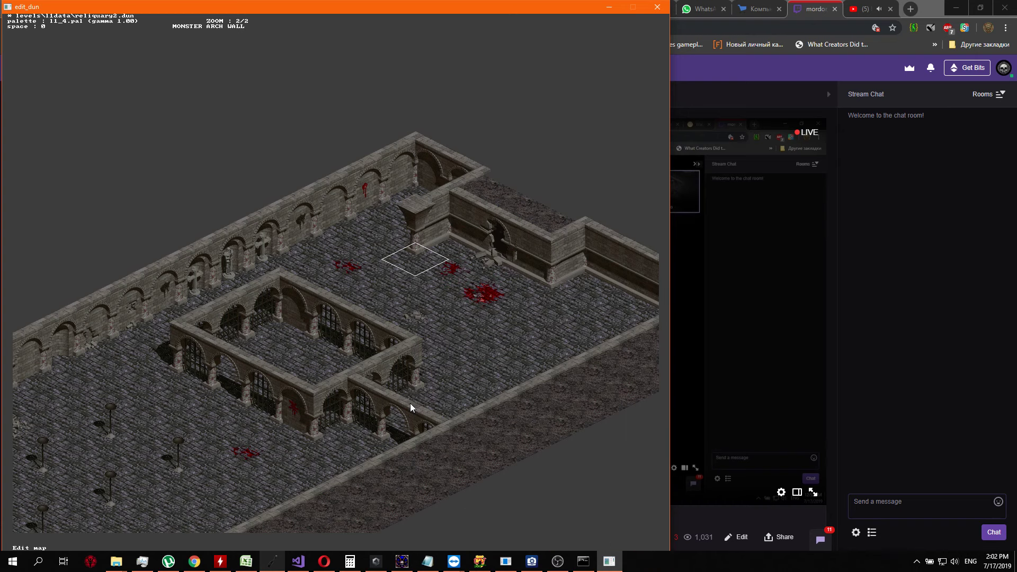
Set the floor tile beside the flared-capital pillar to the stone floor variant with a small shadow at its outer corner
{"action": "key", "text": "Down"}
{"action": "key", "text": "Down"}
{"action": "key", "text": "Up"}
{"action": "key", "text": "Up"}
{"action": "key", "text": "Up"}
{"action": "key", "text": "Return"}
{"action": "key", "text": "Return"}
{"action": "key", "text": "Down"}
{"action": "key", "text": "Left"}
{"action": "key", "text": "Return"}
{"action": "key", "text": "Down"}
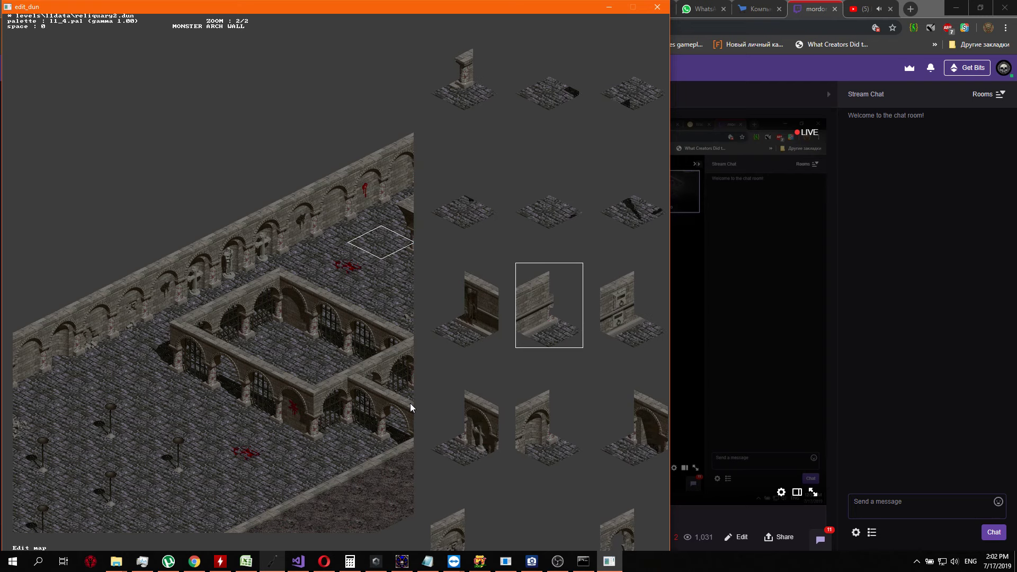
{"action": "key", "text": "Right"}
{"action": "key", "text": "Right"}
{"action": "key", "text": "Right"}
{"action": "key", "text": "Right"}
{"action": "key", "text": "Right"}
{"action": "key", "text": "Right"}
{"action": "key", "text": "Right"}
{"action": "key", "text": "Right"}
{"action": "key", "text": "Right"}
{"action": "key", "text": "Right"}
{"action": "key", "text": "Right"}
{"action": "key", "text": "Right"}
{"action": "key", "text": "Right"}
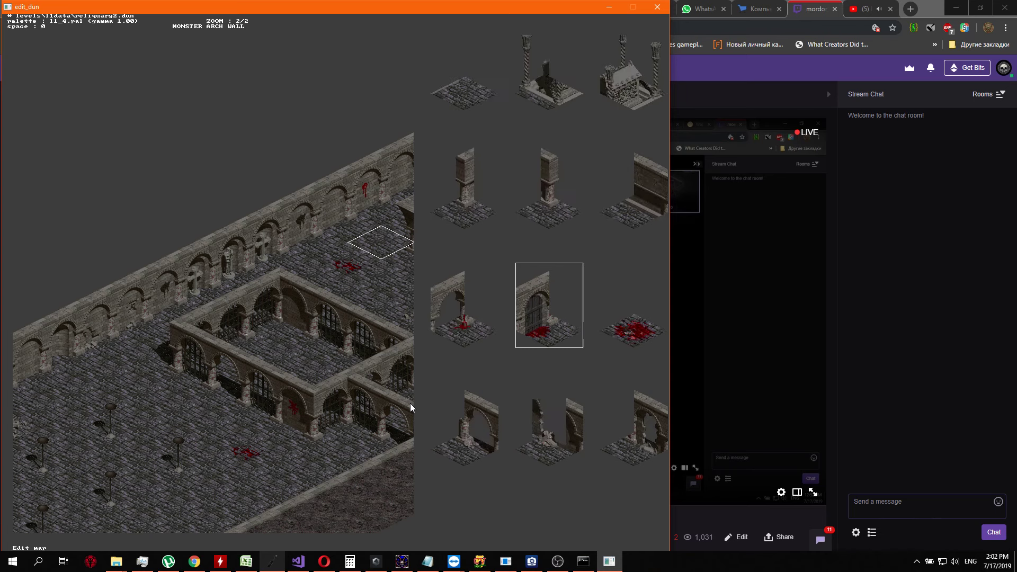
{"action": "key", "text": "Right"}
{"action": "key", "text": "Right"}
{"action": "key", "text": "Right"}
{"action": "key", "text": "Right"}
{"action": "key", "text": "Right"}
{"action": "key", "text": "Right"}
{"action": "key", "text": "Right"}
{"action": "key", "text": "Right"}
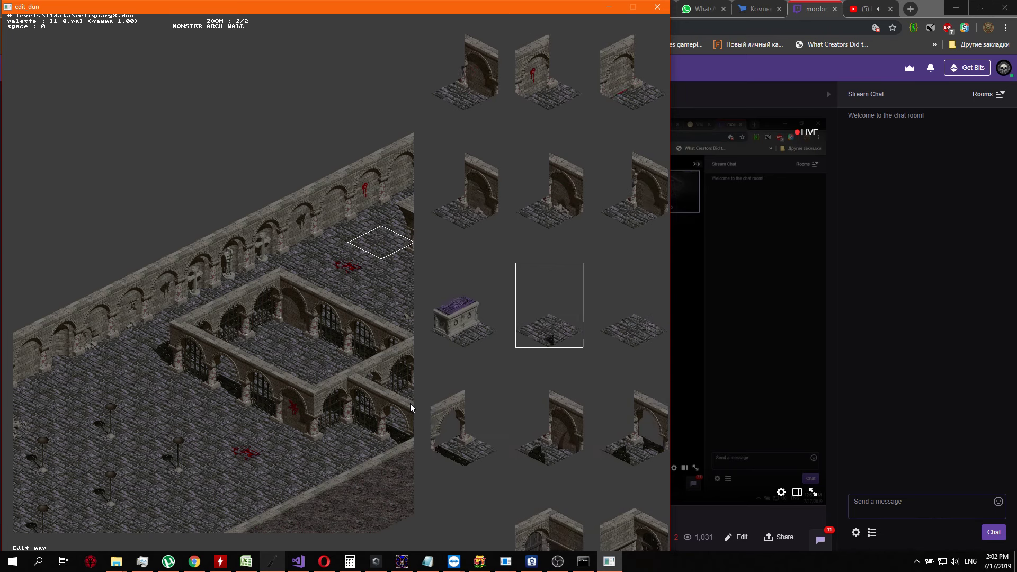
{"action": "key", "text": "Right"}
{"action": "key", "text": "Right"}
{"action": "key", "text": "Right"}
{"action": "key", "text": "Right"}
{"action": "key", "text": "Right"}
{"action": "key", "text": "Right"}
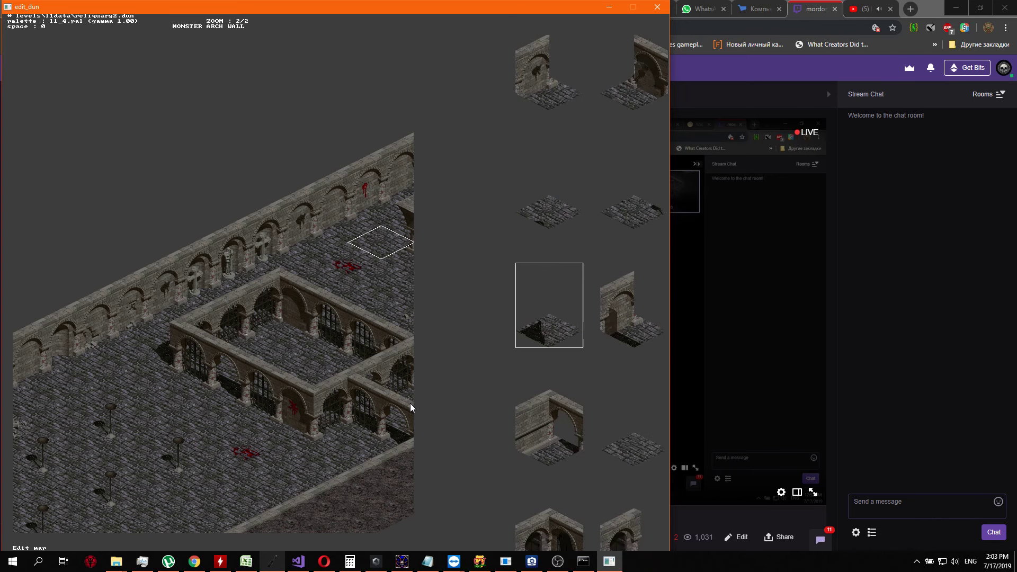
{"action": "key", "text": "Right"}
{"action": "key", "text": "Right"}
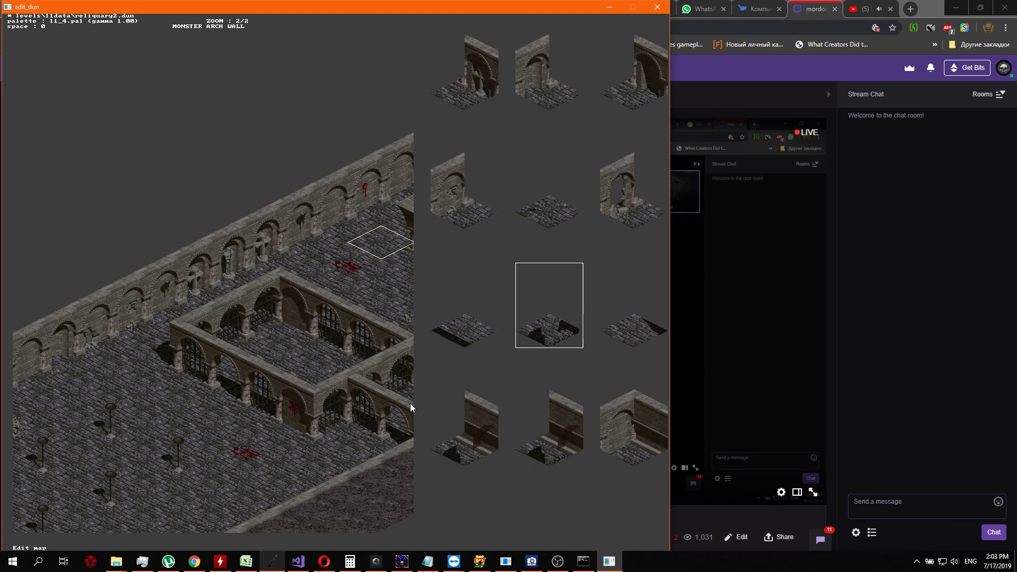
{"action": "key", "text": "Right"}
{"action": "key", "text": "Right"}
{"action": "key", "text": "Right"}
{"action": "key", "text": "Right"}
{"action": "key", "text": "Right"}
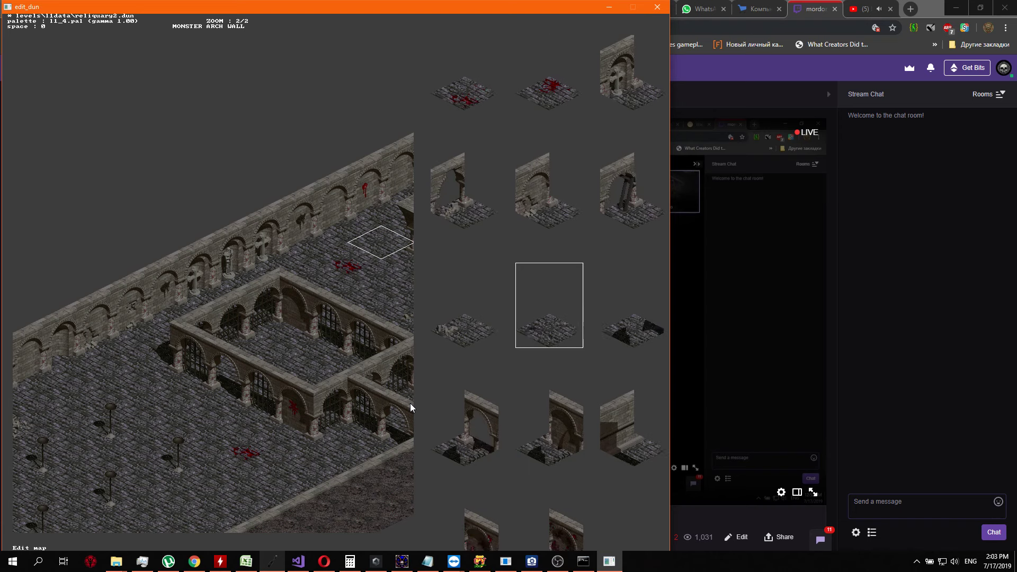
{"action": "key", "text": "Right"}
{"action": "key", "text": "Right"}
{"action": "key", "text": "Right"}
{"action": "key", "text": "Right"}
{"action": "key", "text": "Right"}
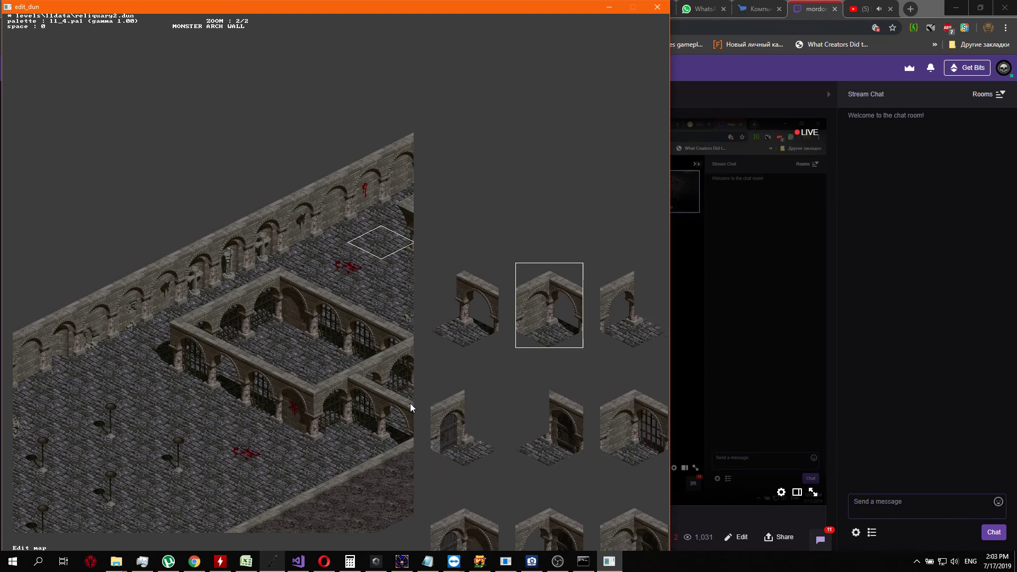
{"action": "key", "text": "Right"}
{"action": "key", "text": "Right"}
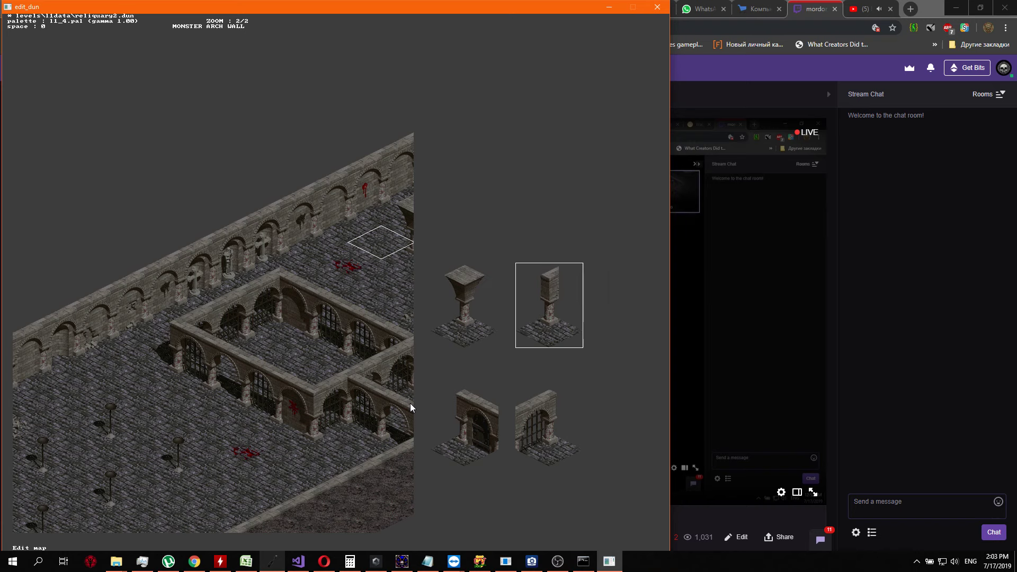
{"action": "key", "text": "Left"}
{"action": "key", "text": "Left"}
{"action": "key", "text": "Left"}
{"action": "key", "text": "Left"}
{"action": "key", "text": "Left"}
{"action": "key", "text": "Left"}
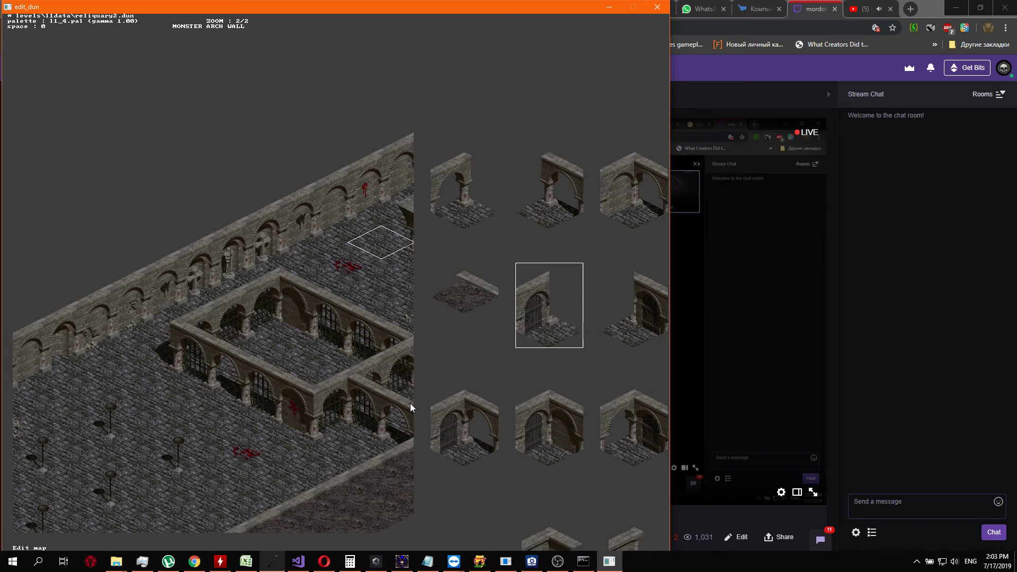
{"action": "key", "text": "Right"}
{"action": "key", "text": "Right"}
{"action": "key", "text": "Right"}
{"action": "key", "text": "Right"}
{"action": "key", "text": "Right"}
{"action": "key", "text": "Right"}
{"action": "key", "text": "Right"}
{"action": "key", "text": "Right"}
{"action": "key", "text": "Right"}
{"action": "key", "text": "Right"}
{"action": "key", "text": "Right"}
{"action": "key", "text": "Right"}
{"action": "key", "text": "Right"}
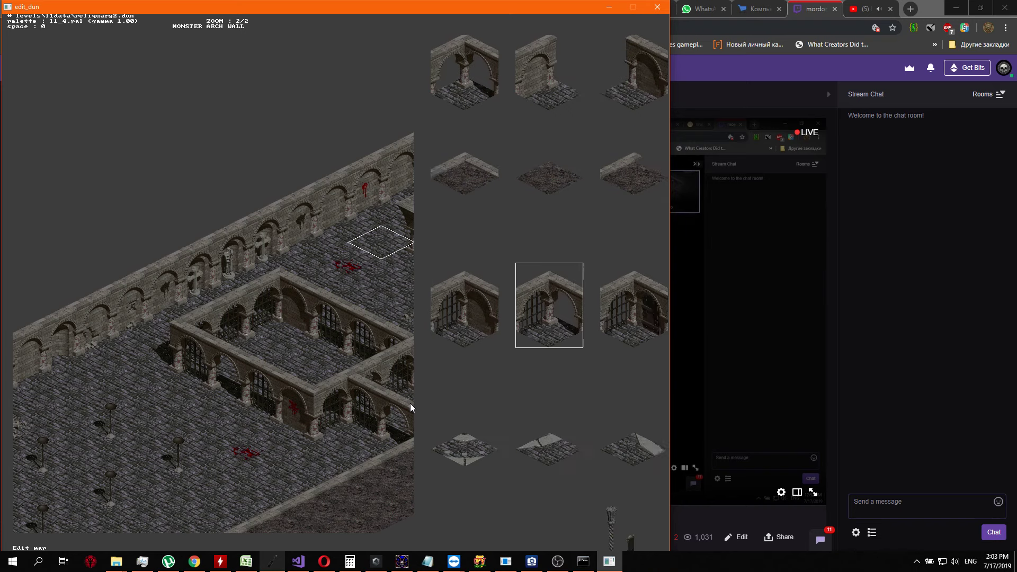
{"action": "key", "text": "Right"}
{"action": "key", "text": "Right"}
{"action": "key", "text": "Right"}
{"action": "key", "text": "Right"}
{"action": "key", "text": "Right"}
{"action": "key", "text": "Right"}
{"action": "key", "text": "Right"}
{"action": "key", "text": "Right"}
{"action": "key", "text": "Right"}
{"action": "key", "text": "Right"}
{"action": "key", "text": "Right"}
{"action": "key", "text": "Right"}
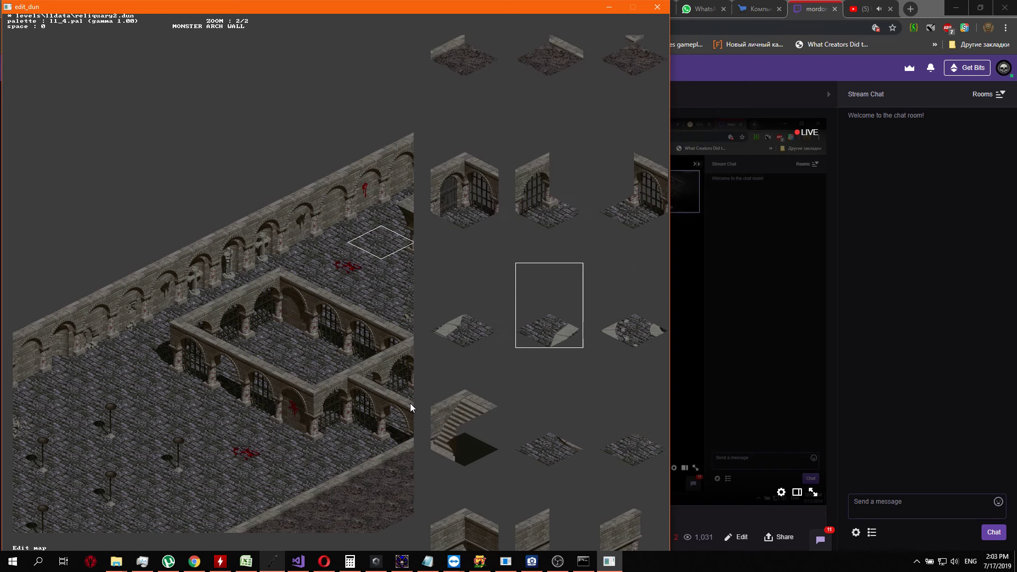
{"action": "key", "text": "Right"}
{"action": "key", "text": "Right"}
{"action": "key", "text": "Right"}
{"action": "key", "text": "Right"}
{"action": "key", "text": "Right"}
{"action": "key", "text": "Right"}
{"action": "key", "text": "Right"}
{"action": "key", "text": "Right"}
{"action": "key", "text": "Right"}
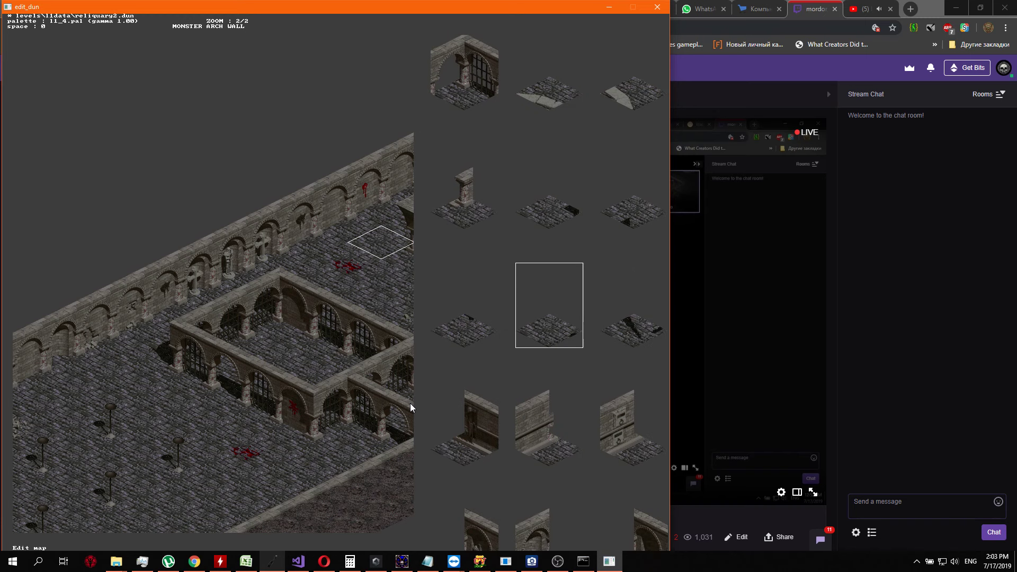
{"action": "key", "text": "Right"}
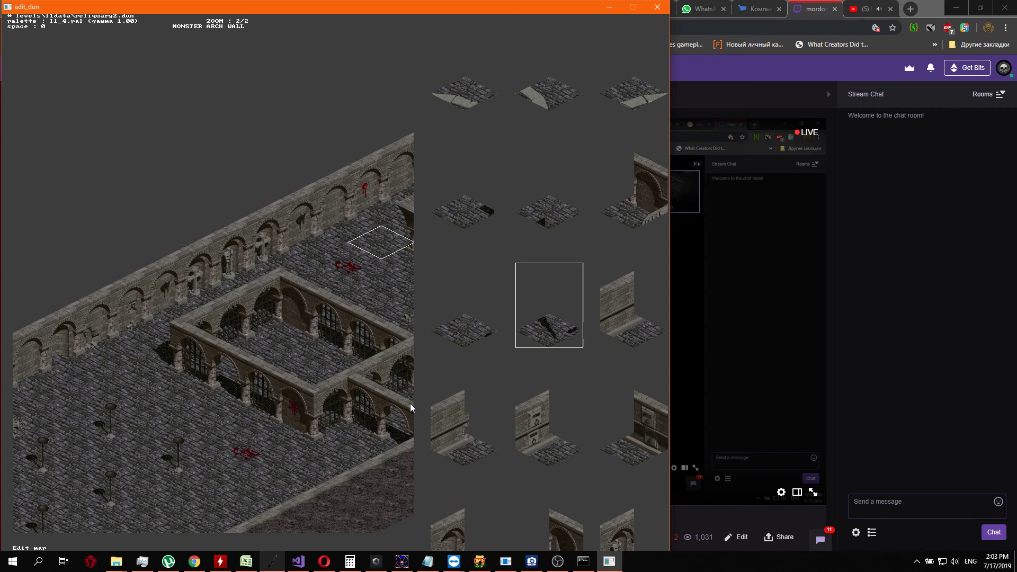
{"action": "key", "text": "Right"}
{"action": "key", "text": "Right"}
{"action": "key", "text": "Right"}
{"action": "key", "text": "Right"}
{"action": "key", "text": "Right"}
{"action": "key", "text": "Right"}
{"action": "key", "text": "Right"}
{"action": "key", "text": "Right"}
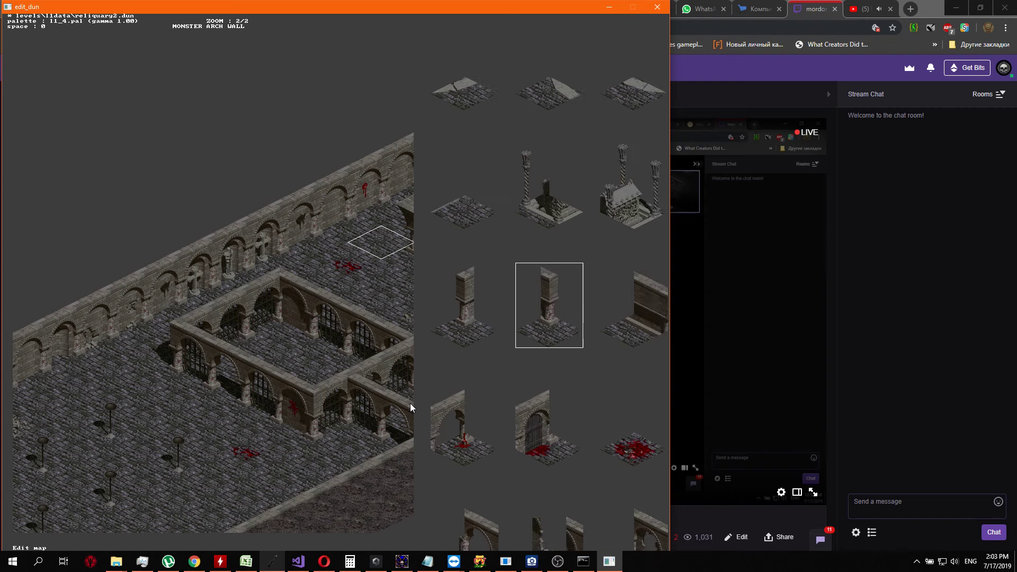
{"action": "key", "text": "Right"}
{"action": "key", "text": "Right"}
{"action": "key", "text": "Right"}
{"action": "key", "text": "Right"}
{"action": "key", "text": "Right"}
{"action": "key", "text": "Right"}
{"action": "key", "text": "Right"}
{"action": "key", "text": "Right"}
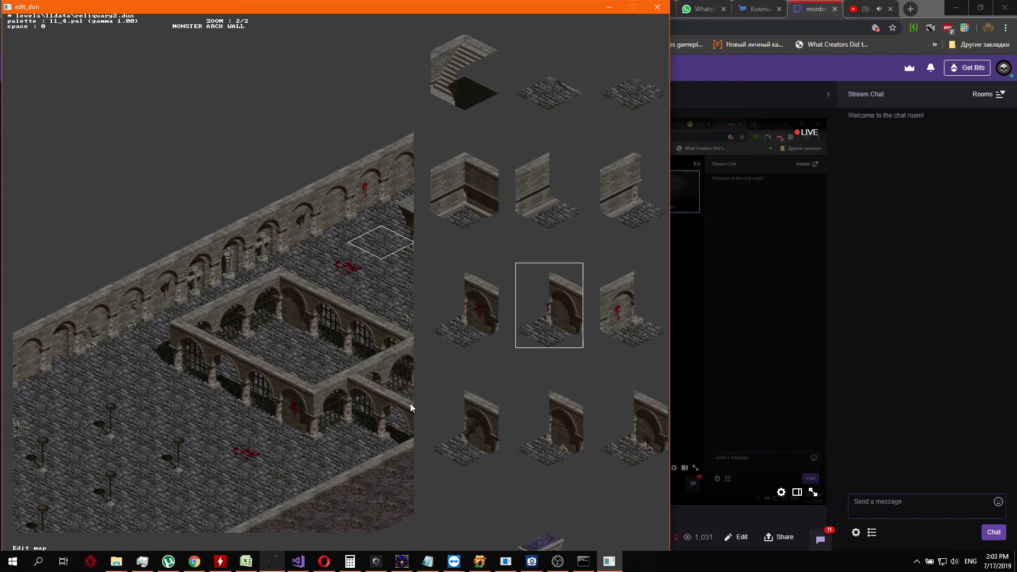
{"action": "key", "text": "Right"}
{"action": "key", "text": "Right"}
{"action": "key", "text": "Right"}
{"action": "key", "text": "Right"}
{"action": "key", "text": "Right"}
{"action": "key", "text": "Right"}
{"action": "key", "text": "Right"}
{"action": "key", "text": "Right"}
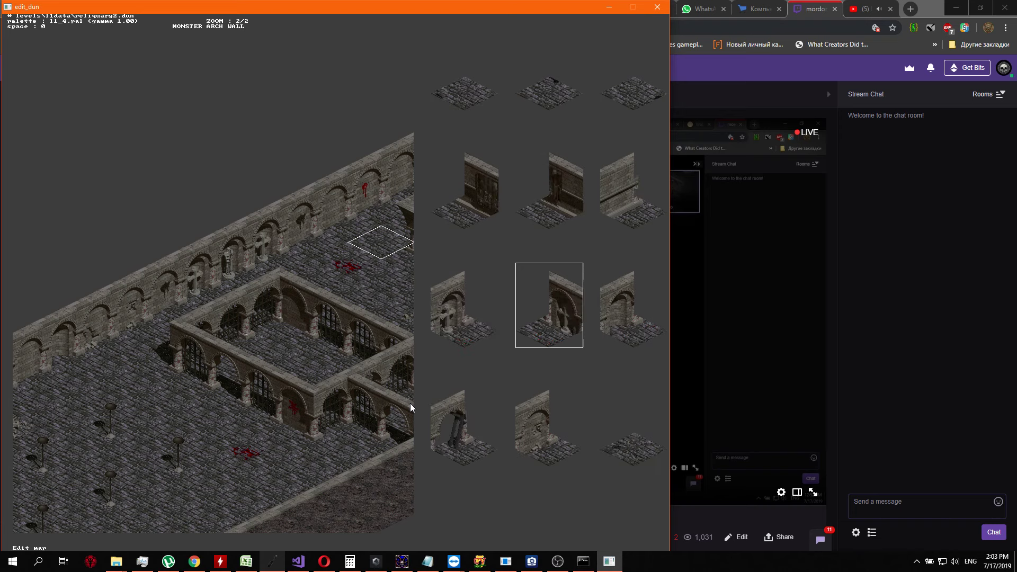
{"action": "key", "text": "Right"}
{"action": "key", "text": "Right"}
{"action": "key", "text": "Right"}
{"action": "key", "text": "Right"}
{"action": "key", "text": "Right"}
{"action": "key", "text": "Right"}
{"action": "key", "text": "Right"}
{"action": "key", "text": "Right"}
{"action": "key", "text": "Right"}
{"action": "key", "text": "Right"}
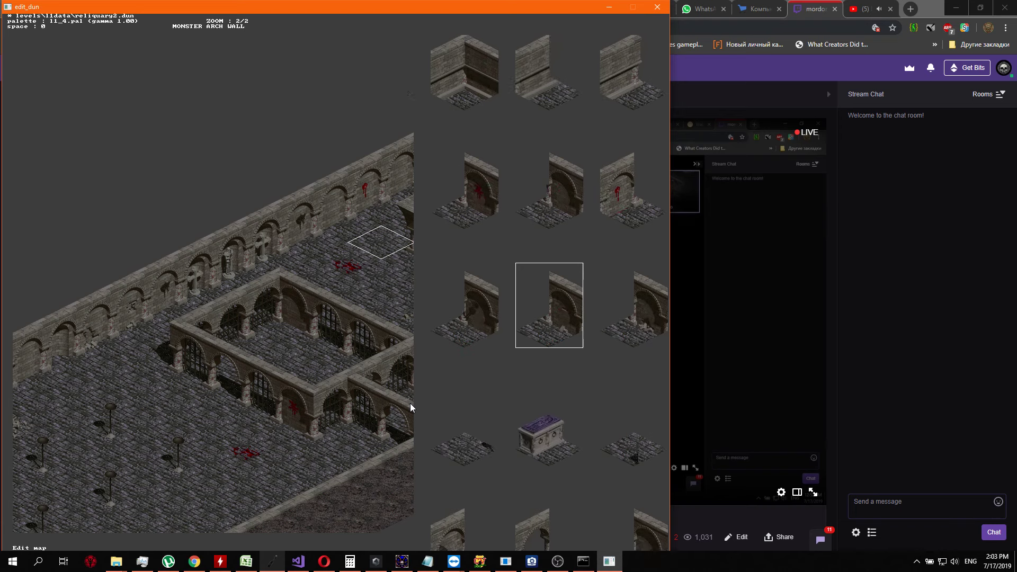
{"action": "key", "text": "Right"}
{"action": "key", "text": "Right"}
{"action": "key", "text": "Right"}
{"action": "key", "text": "Right"}
{"action": "key", "text": "Right"}
{"action": "key", "text": "Right"}
{"action": "key", "text": "Right"}
{"action": "key", "text": "Right"}
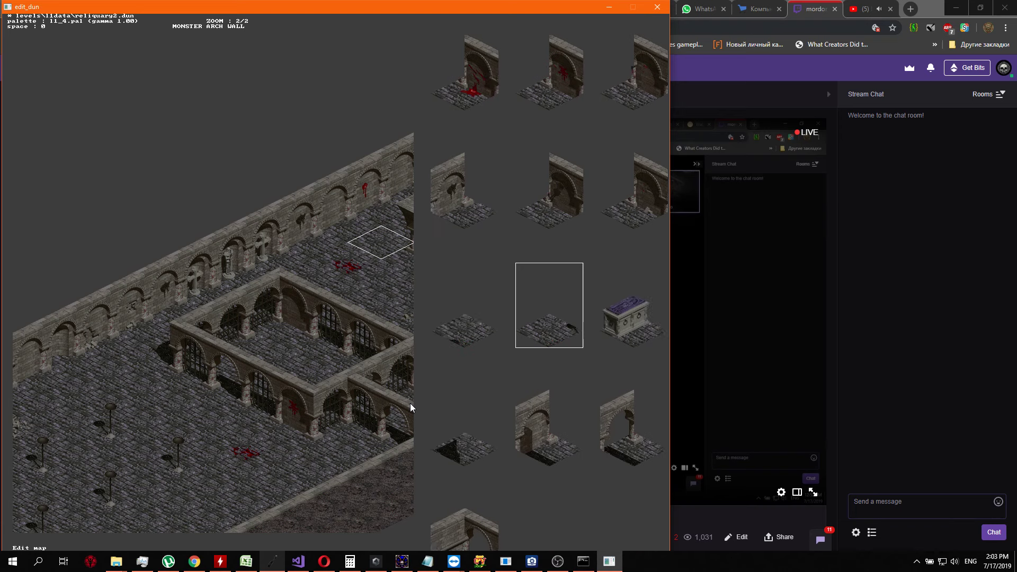
{"action": "key", "text": "Right"}
{"action": "key", "text": "Right"}
{"action": "key", "text": "Right"}
{"action": "key", "text": "Right"}
{"action": "key", "text": "Right"}
{"action": "key", "text": "Right"}
{"action": "key", "text": "Right"}
{"action": "key", "text": "Right"}
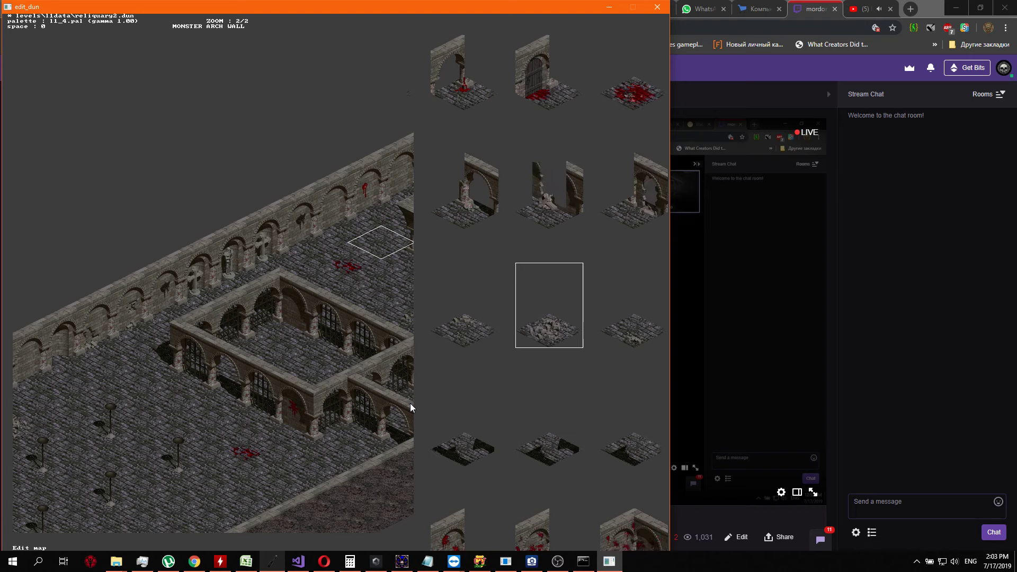
{"action": "key", "text": "Right"}
{"action": "key", "text": "Right"}
{"action": "key", "text": "Right"}
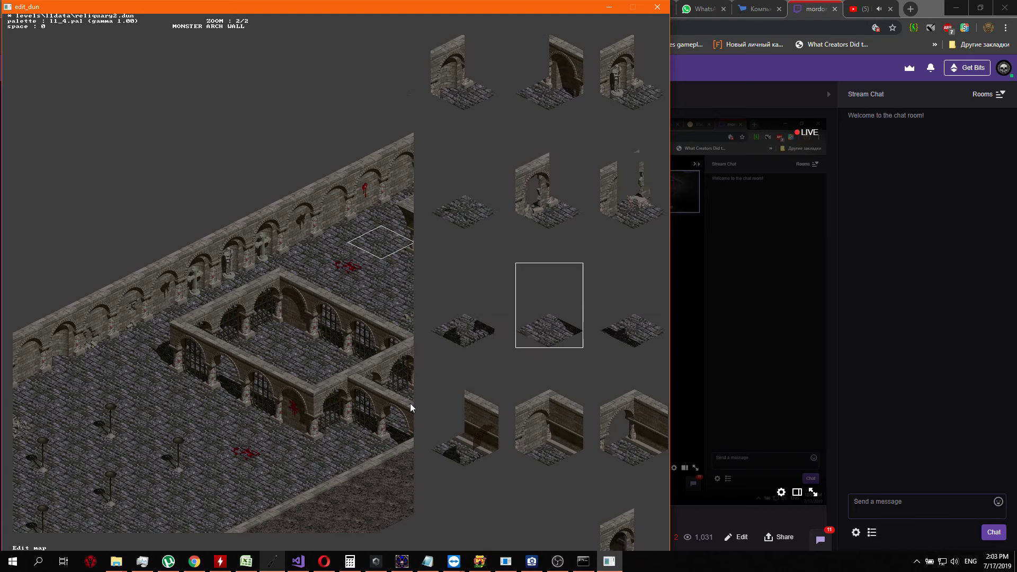
{"action": "key", "text": "Left"}
{"action": "key", "text": "Return"}
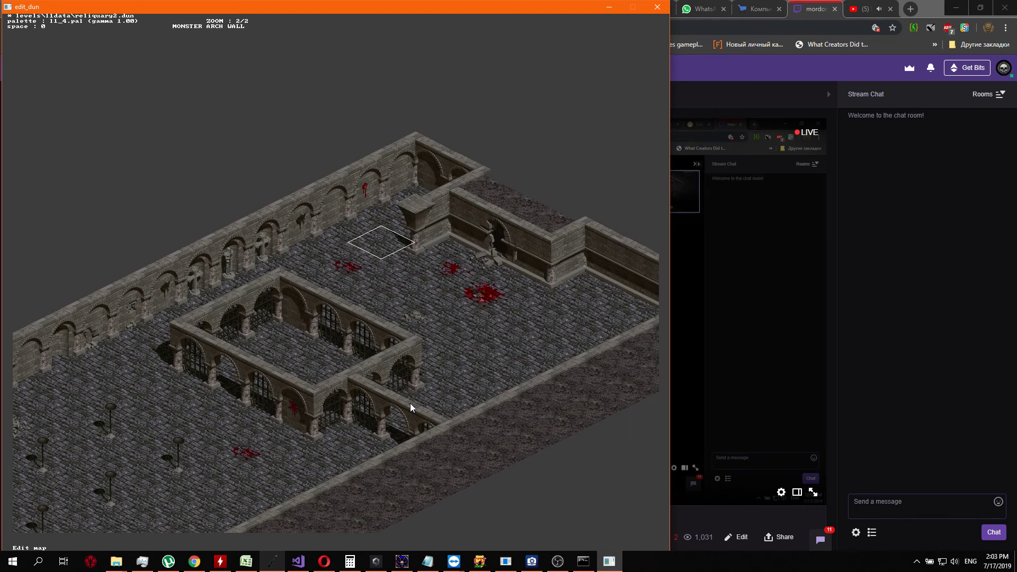
{"action": "key", "text": "Up"}
{"action": "key", "text": "Up"}
{"action": "key", "text": "Down"}
{"action": "key", "text": "Return"}
{"action": "key", "text": "Down"}
{"action": "key", "text": "Down"}
{"action": "key", "text": "Down"}
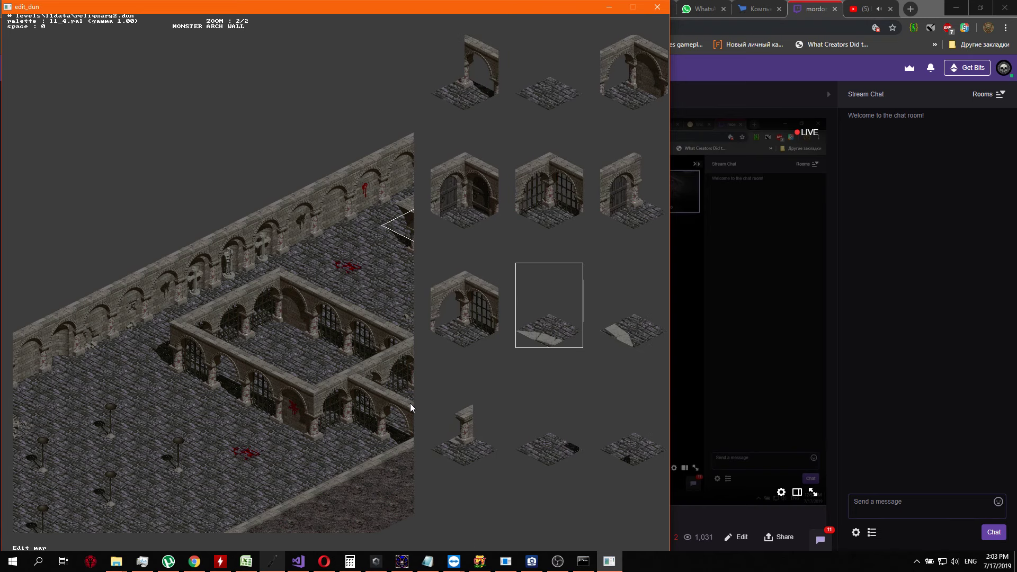
{"action": "key", "text": "Down"}
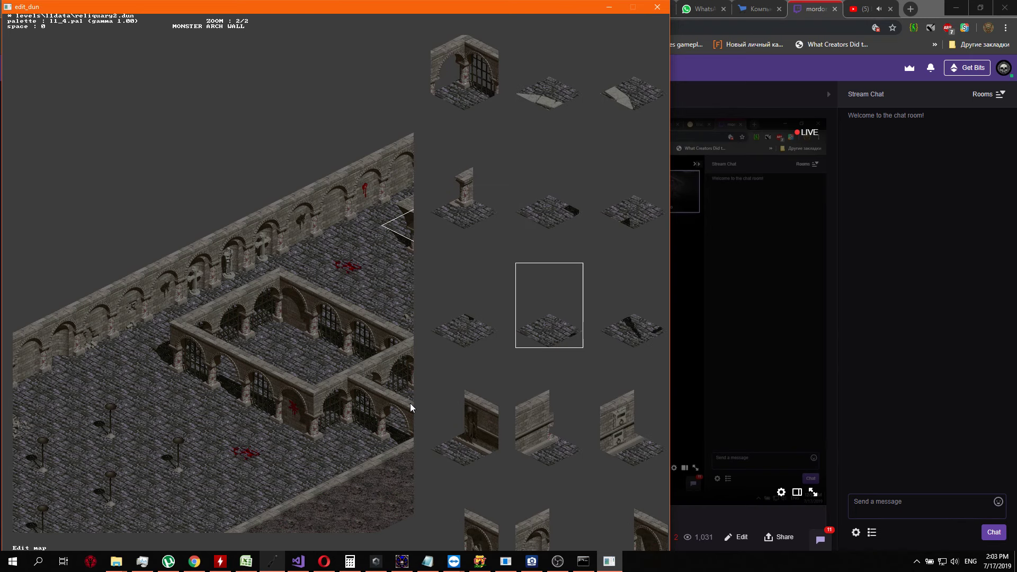
{"action": "key", "text": "Down"}
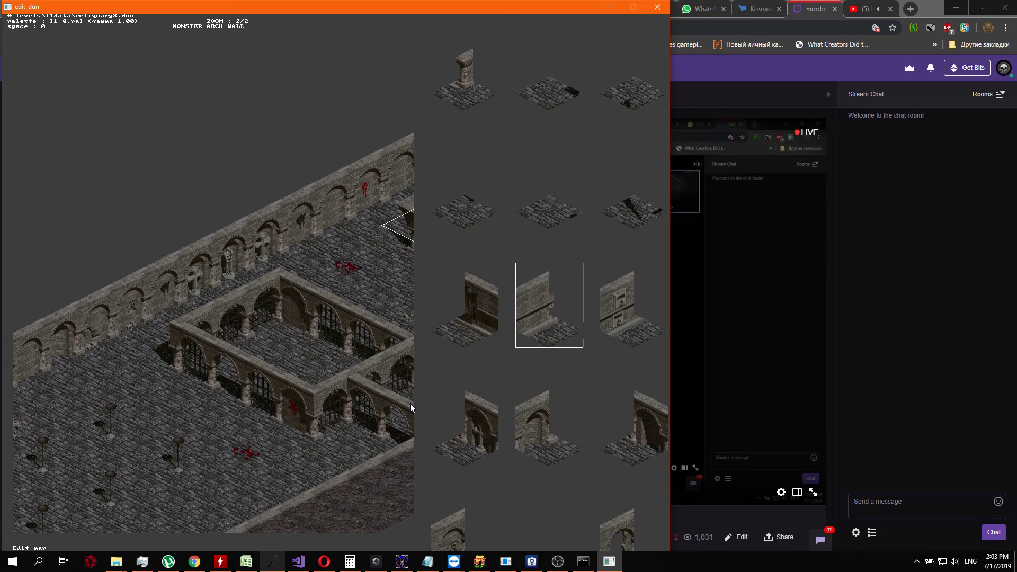
{"action": "key", "text": "Down"}
{"action": "key", "text": "Down"}
{"action": "key", "text": "Down"}
{"action": "key", "text": "Down"}
{"action": "key", "text": "Down"}
{"action": "key", "text": "Down"}
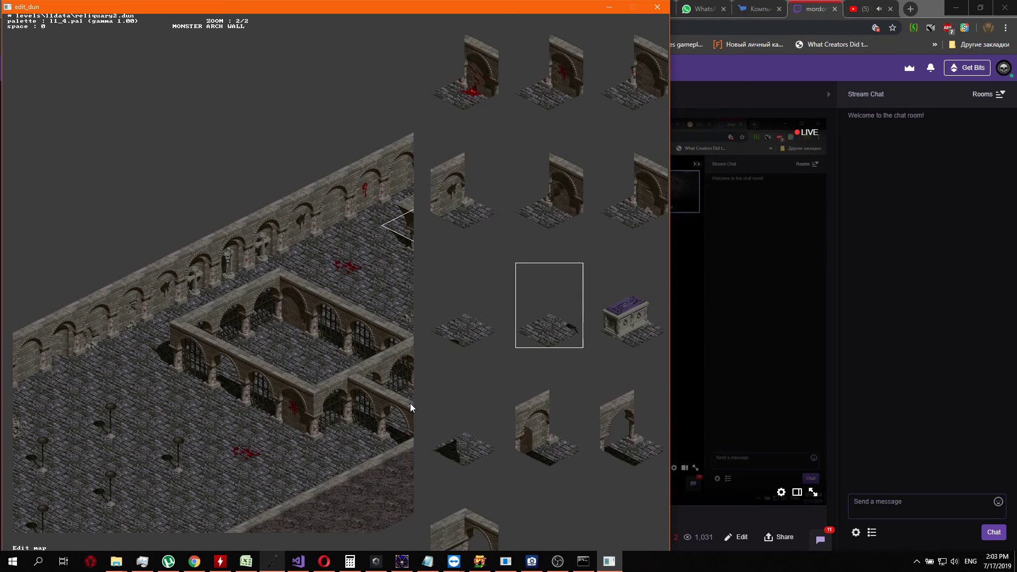
{"action": "key", "text": "Down"}
{"action": "key", "text": "Down"}
{"action": "key", "text": "Down"}
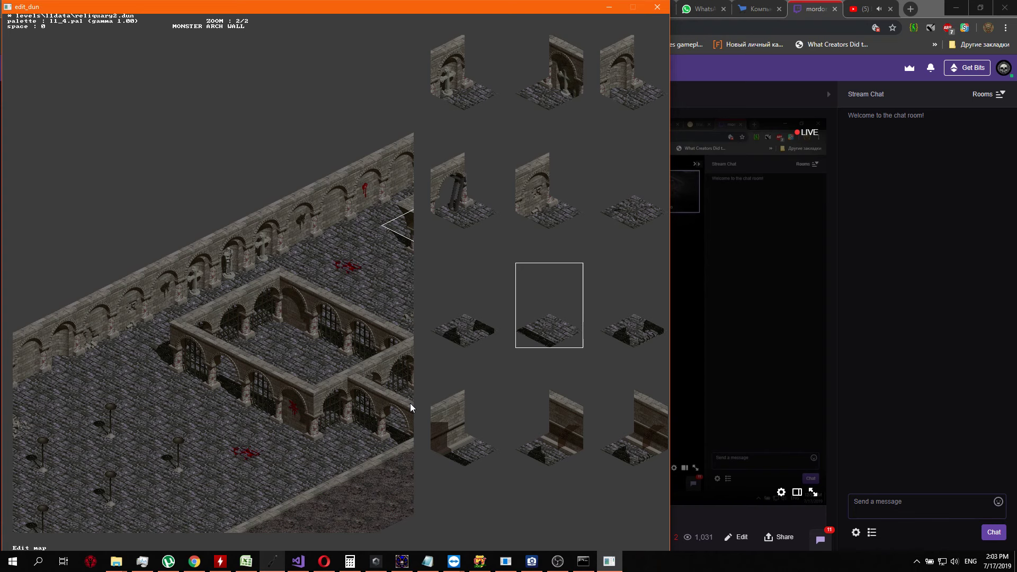
{"action": "key", "text": "Left"}
{"action": "key", "text": "Escape"}
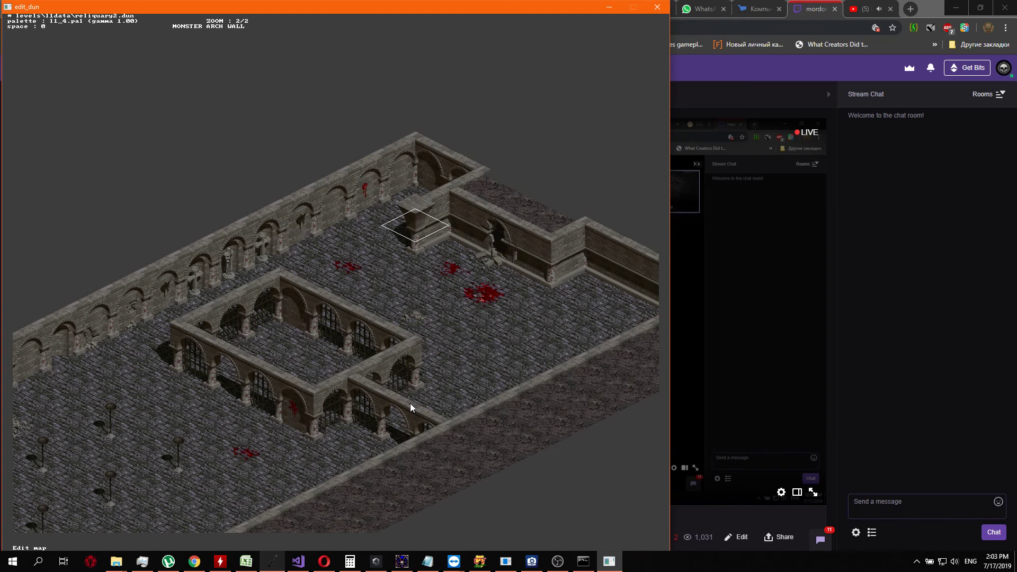
Try the floor tile with a dark triangular shadow on the spot beside the flared-capital pillar
{"action": "key", "text": "Down"}
{"action": "key", "text": "Down"}
{"action": "key", "text": "Down"}
{"action": "key", "text": "Up"}
{"action": "key", "text": "Up"}
{"action": "key", "text": "Tab"}
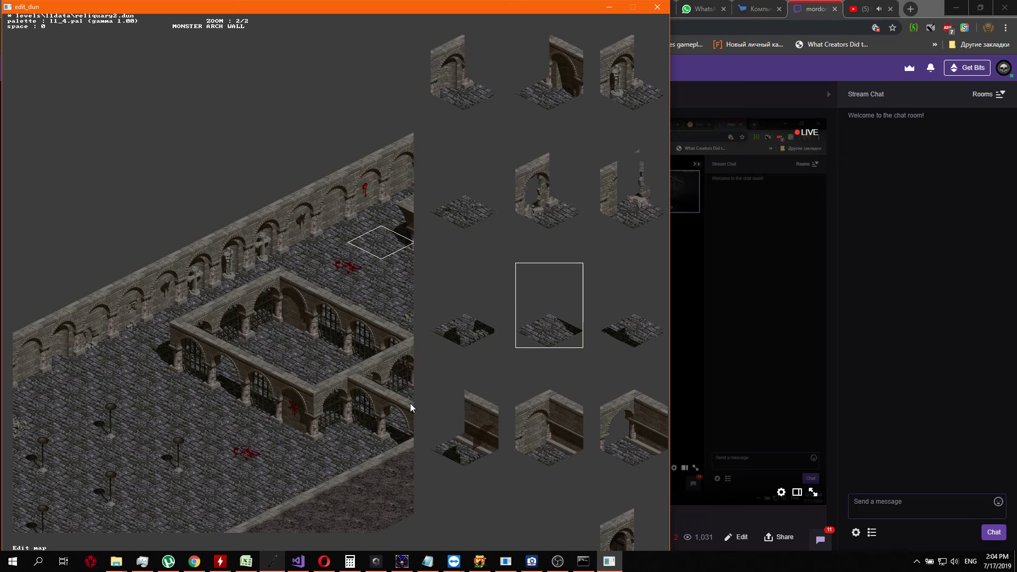
{"action": "key", "text": "Right"}
{"action": "key", "text": "Right"}
{"action": "key", "text": "Right"}
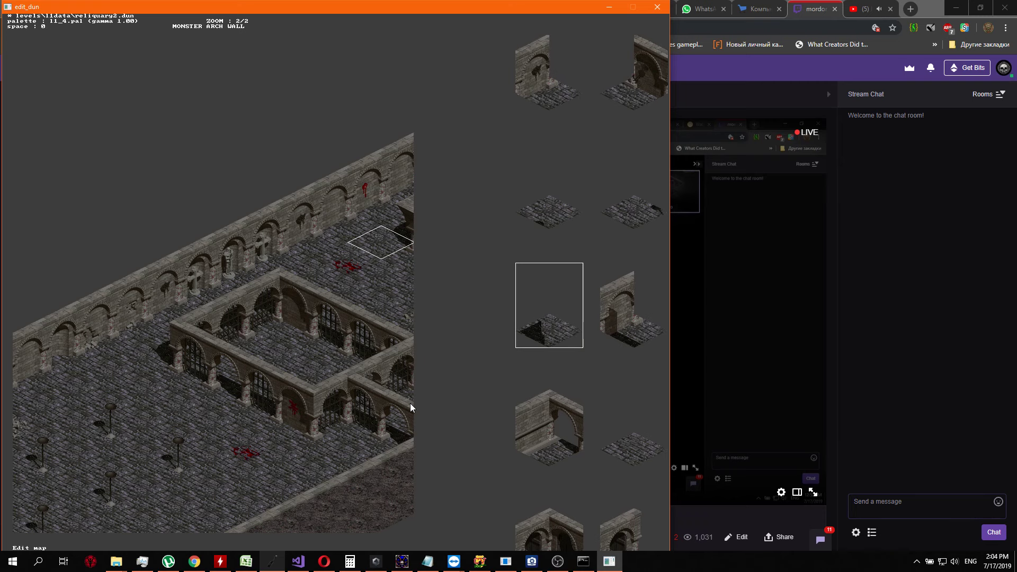
{"action": "key", "text": "Tab"}
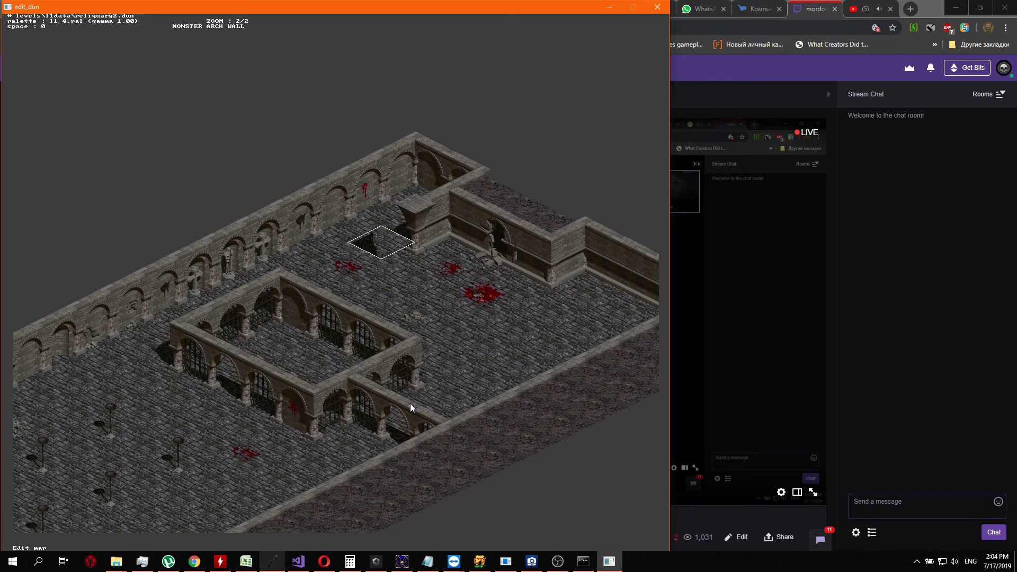
{"action": "key", "text": "Tab"}
Replace the dark triangular shadow tile beside the flared-capital pillar with a nearly plain stone floor variant
{"action": "key", "text": "Tab"}
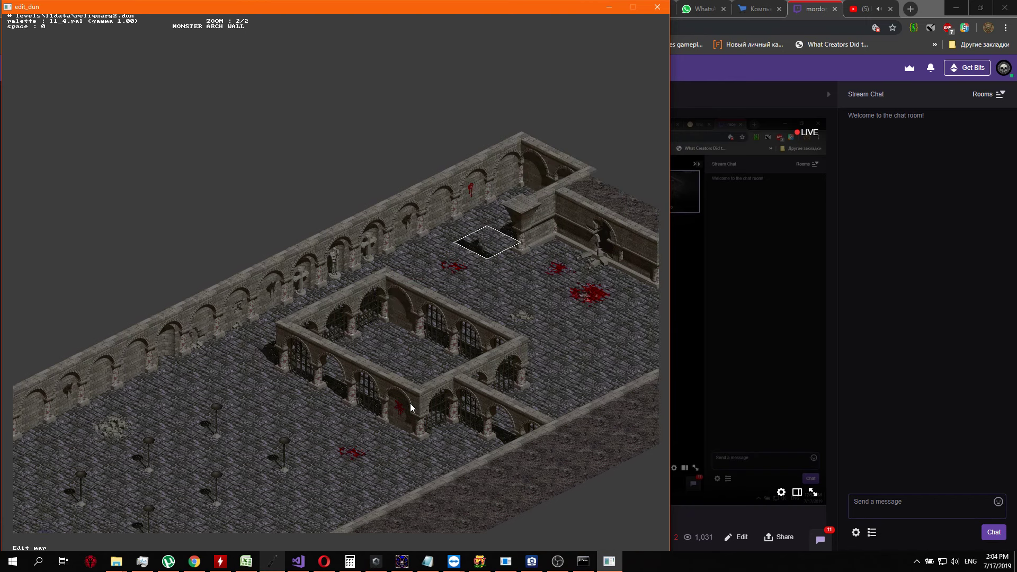
{"action": "key", "text": "Tab"}
{"action": "key", "text": "Left"}
{"action": "key", "text": "Tab"}
{"action": "key", "text": "Tab"}
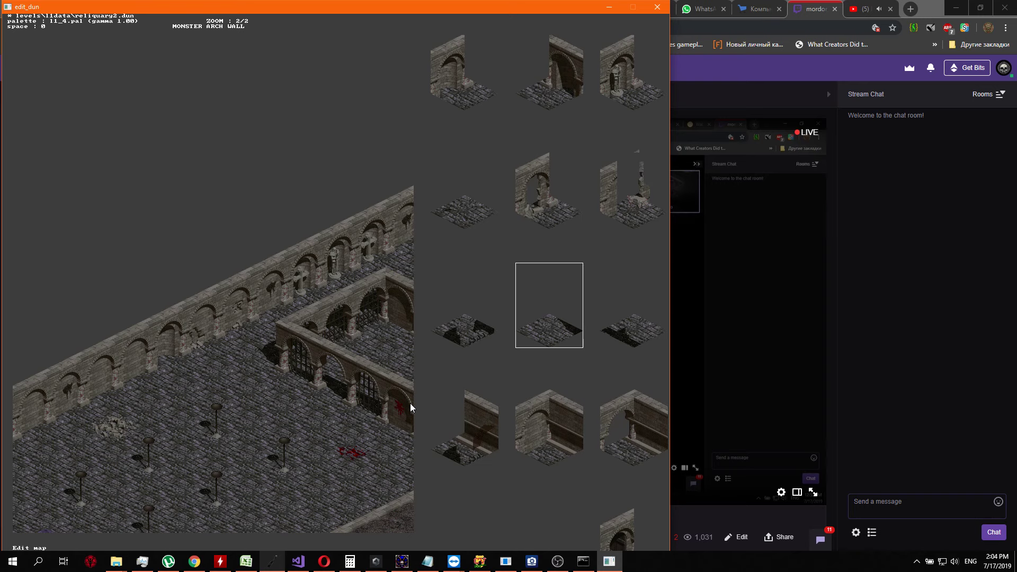
{"action": "key", "text": "Right"}
{"action": "key", "text": "Right"}
{"action": "key", "text": "Right"}
{"action": "key", "text": "Right"}
{"action": "key", "text": "Right"}
{"action": "key", "text": "Right"}
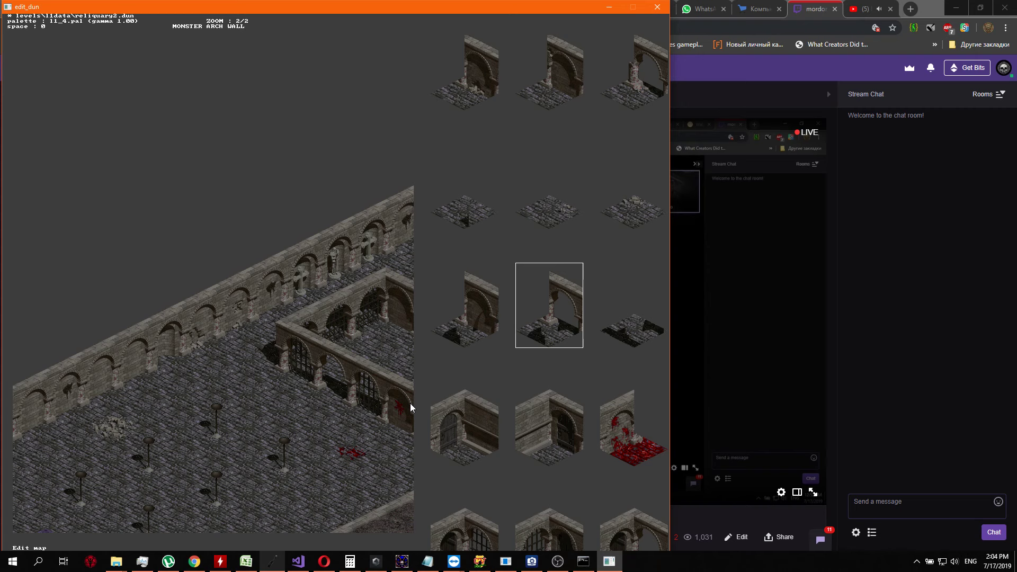
{"action": "key", "text": "Right"}
{"action": "key", "text": "Right"}
{"action": "key", "text": "Right"}
{"action": "key", "text": "Right"}
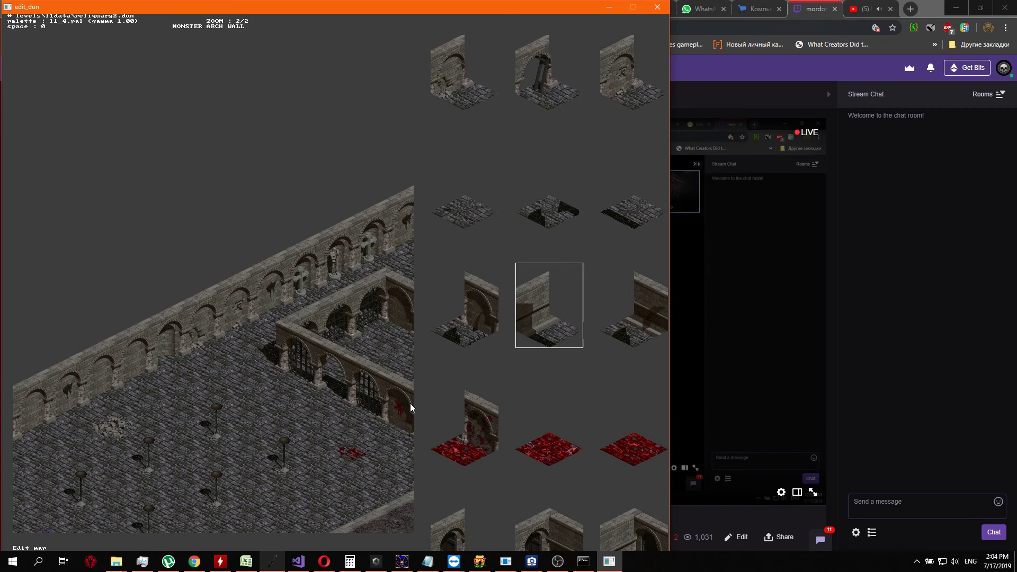
{"action": "key", "text": "Right"}
{"action": "key", "text": "Right"}
{"action": "key", "text": "Right"}
{"action": "key", "text": "Right"}
{"action": "key", "text": "Right"}
{"action": "key", "text": "Right"}
{"action": "key", "text": "Right"}
{"action": "key", "text": "Right"}
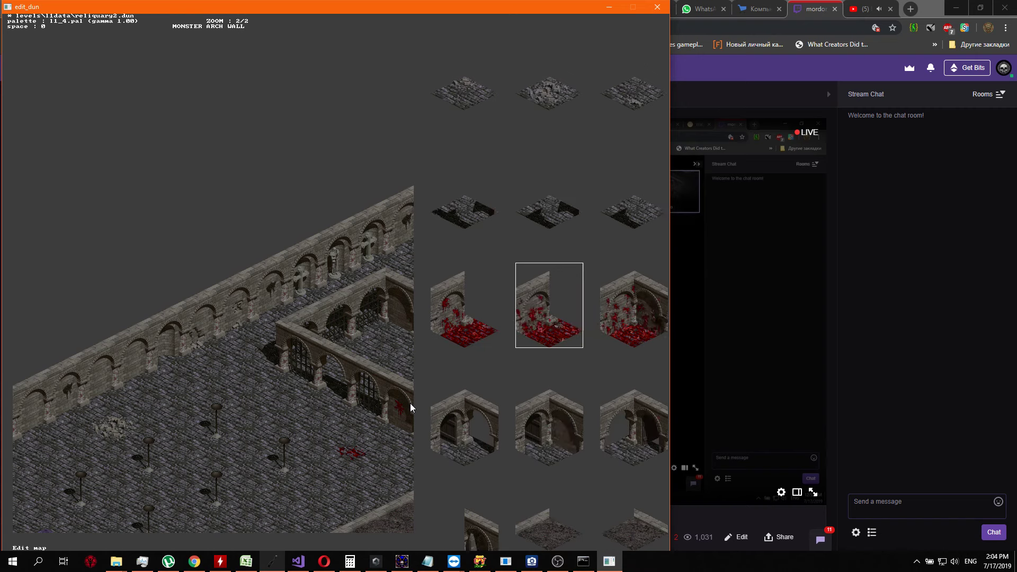
{"action": "key", "text": "Right"}
{"action": "key", "text": "Right"}
{"action": "key", "text": "Right"}
{"action": "key", "text": "Right"}
{"action": "key", "text": "Right"}
{"action": "key", "text": "Right"}
{"action": "key", "text": "Right"}
{"action": "key", "text": "Right"}
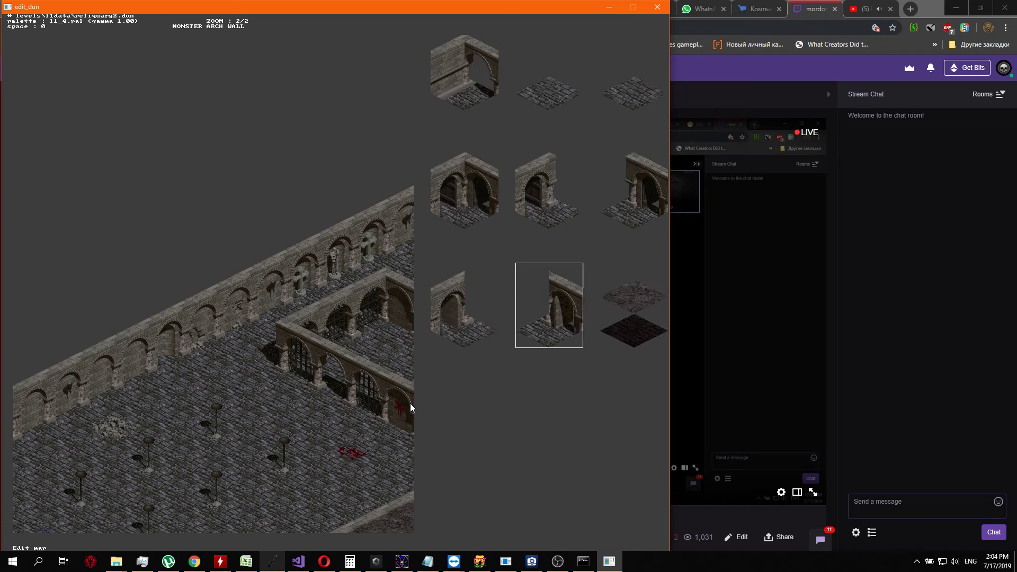
{"action": "key", "text": "Right"}
{"action": "key", "text": "Right"}
{"action": "key", "text": "Right"}
{"action": "key", "text": "Right"}
{"action": "key", "text": "Right"}
{"action": "key", "text": "Right"}
{"action": "key", "text": "Right"}
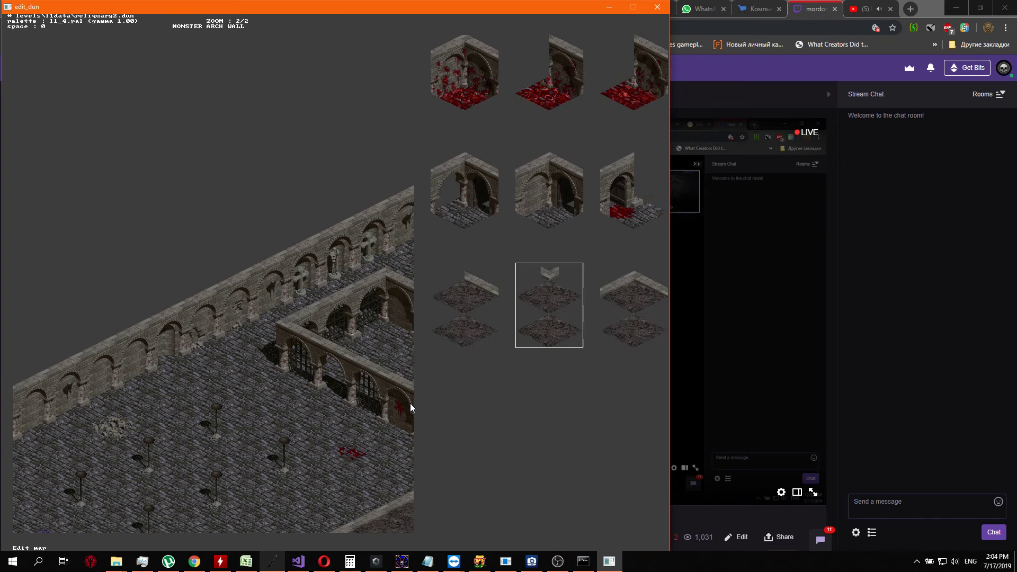
{"action": "key", "text": "Right"}
{"action": "key", "text": "Right"}
{"action": "key", "text": "Right"}
{"action": "key", "text": "Right"}
{"action": "scroll", "coordinate": [410, 408], "scroll_direction": "up", "scroll_amount": 3}
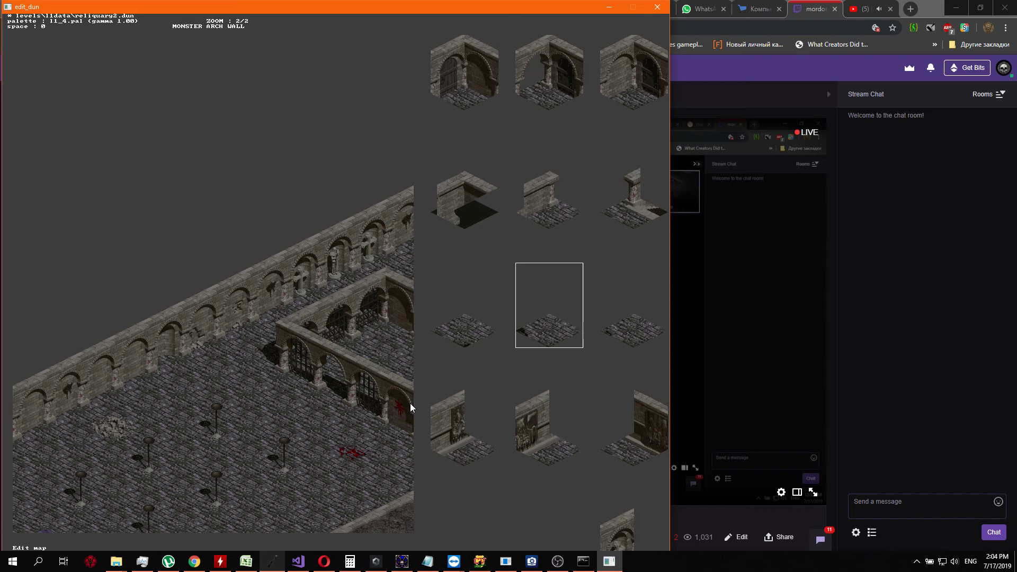
{"action": "key", "text": "Right"}
{"action": "key", "text": "Right"}
{"action": "key", "text": "Right"}
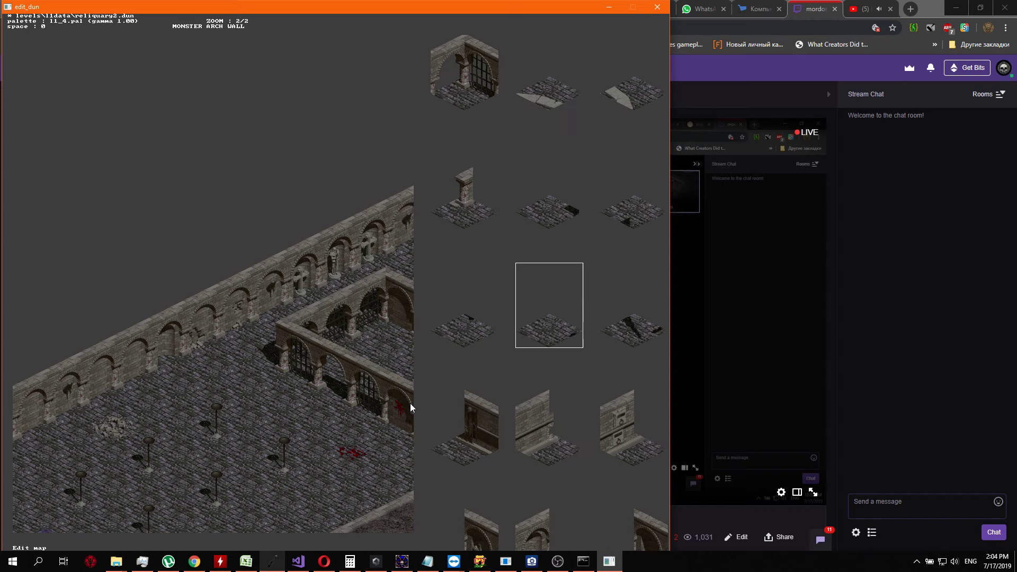
{"action": "key", "text": "Right"}
{"action": "key", "text": "Right"}
{"action": "key", "text": "Left"}
{"action": "key", "text": "Left"}
{"action": "key", "text": "Left"}
{"action": "key", "text": "Return"}
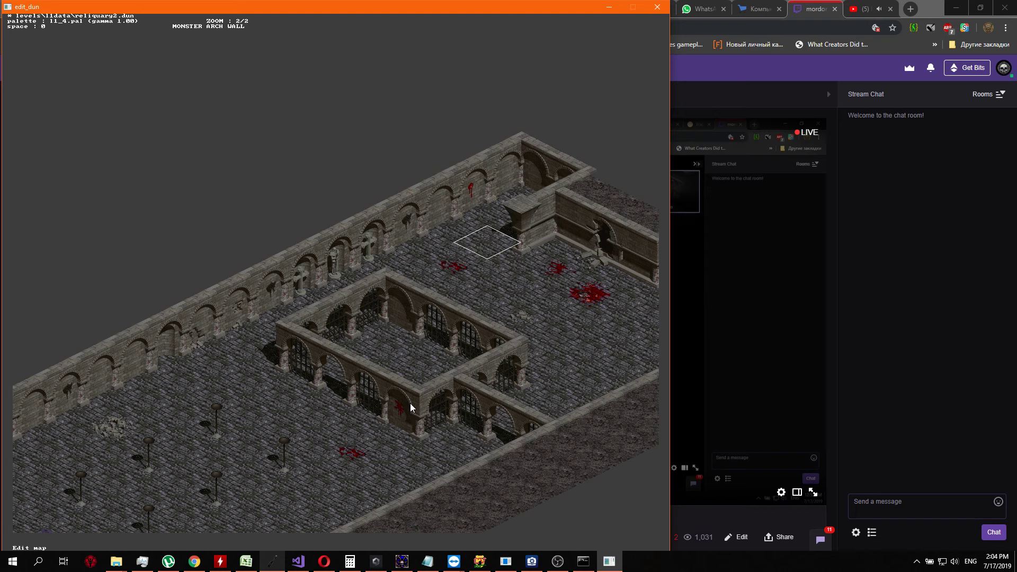
Look through the tile set for another shadow variant for the floor beside the flared-capital pillar, keeping the current tile
{"action": "key", "text": "Down"}
{"action": "key", "text": "Up"}
{"action": "key", "text": "Return"}
{"action": "key", "text": "Left"}
{"action": "key", "text": "Left"}
{"action": "key", "text": "Left"}
{"action": "key", "text": "Left"}
{"action": "key", "text": "Left"}
{"action": "key", "text": "Left"}
{"action": "key", "text": "Left"}
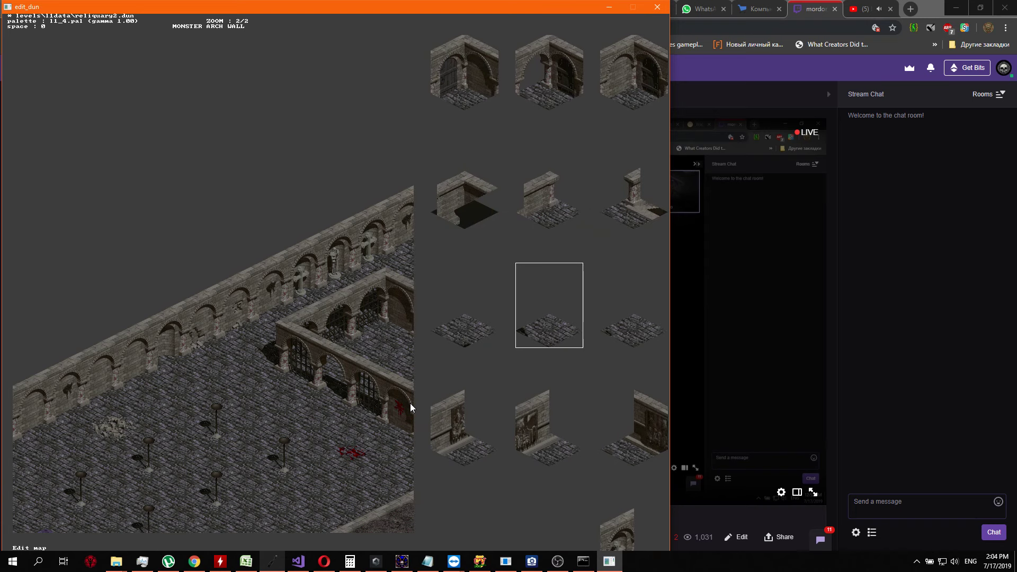
{"action": "key", "text": "Left"}
{"action": "key", "text": "Left"}
{"action": "key", "text": "Left"}
{"action": "key", "text": "Left"}
{"action": "key", "text": "Left"}
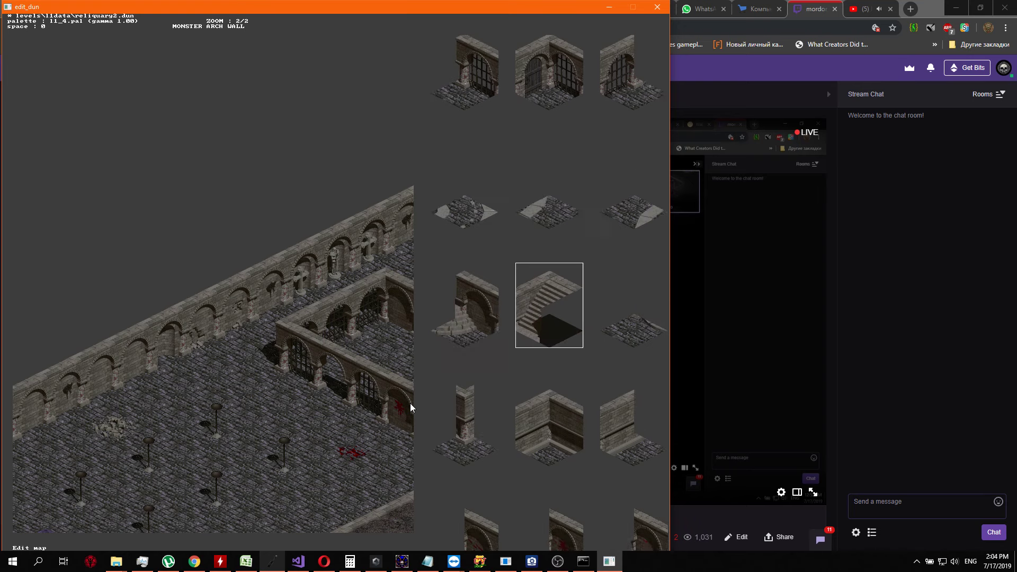
{"action": "key", "text": "Up"}
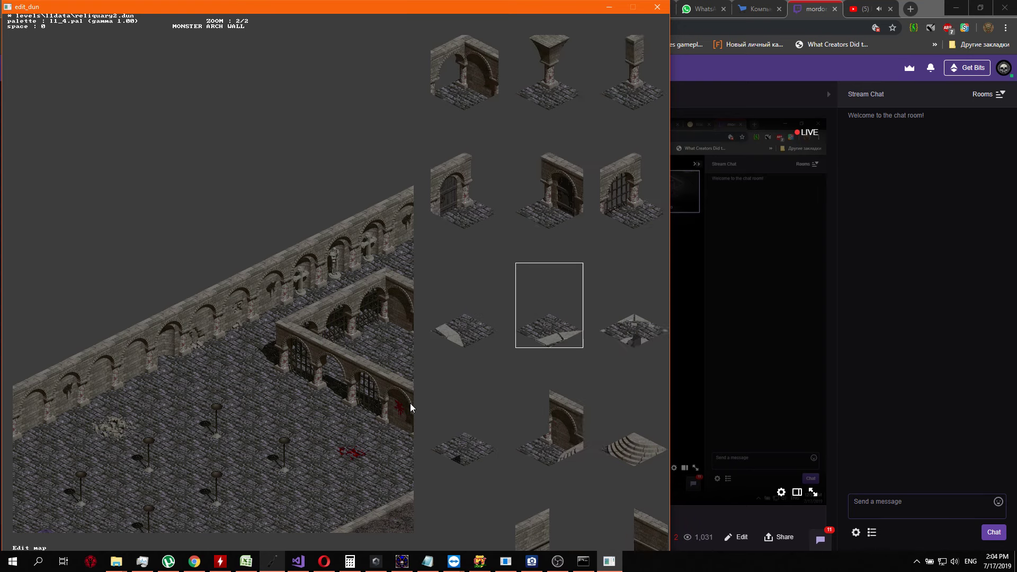
{"action": "key", "text": "Left"}
{"action": "key", "text": "Up"}
{"action": "key", "text": "Up"}
{"action": "key", "text": "Down"}
{"action": "key", "text": "Down"}
{"action": "key", "text": "Down"}
{"action": "key", "text": "Down"}
{"action": "key", "text": "Down"}
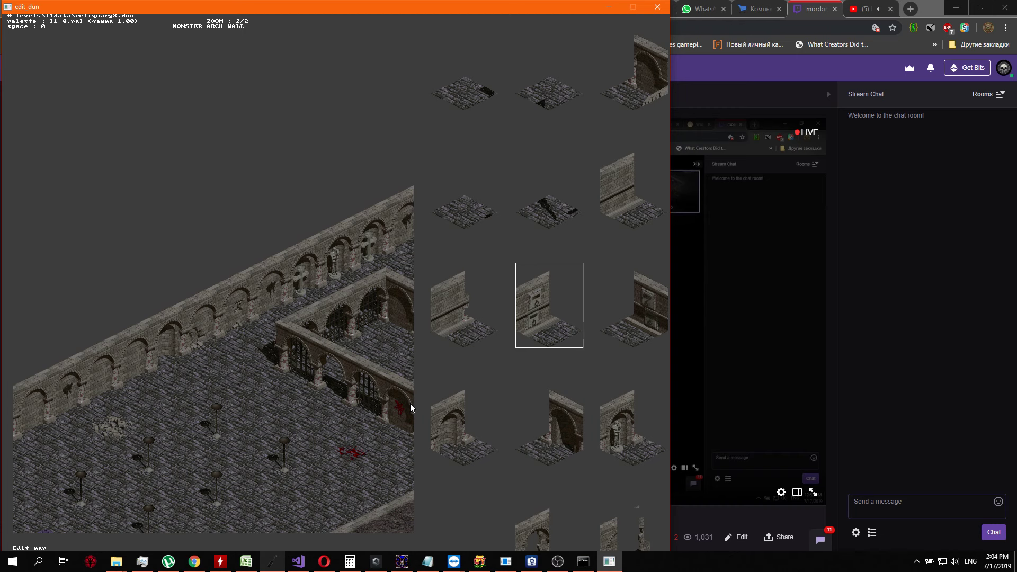
{"action": "key", "text": "Up"}
{"action": "key", "text": "Up"}
{"action": "key", "text": "Up"}
{"action": "key", "text": "Escape"}
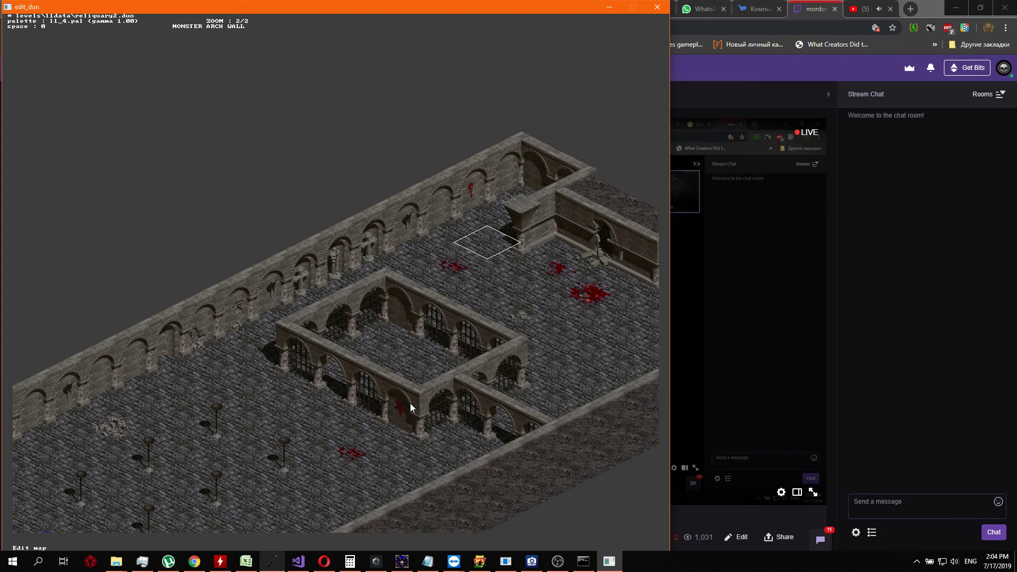
Examine the floor and walls between the flared-capital pillar, the gated enclosure and the outer wall
{"action": "key", "text": "Down"}
{"action": "key", "text": "Down"}
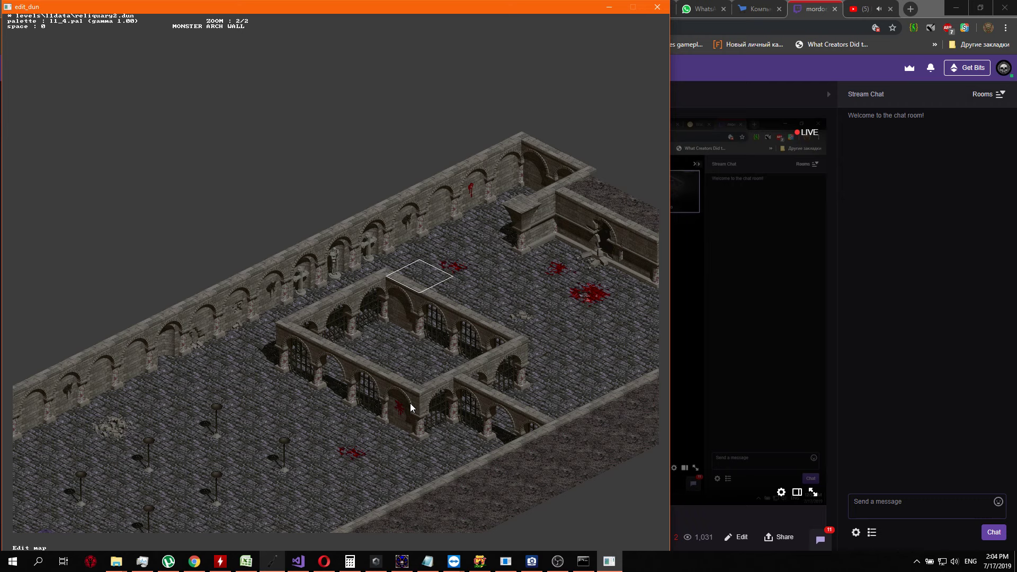
{"action": "key", "text": "Up"}
{"action": "key", "text": "Up"}
{"action": "key", "text": "Up"}
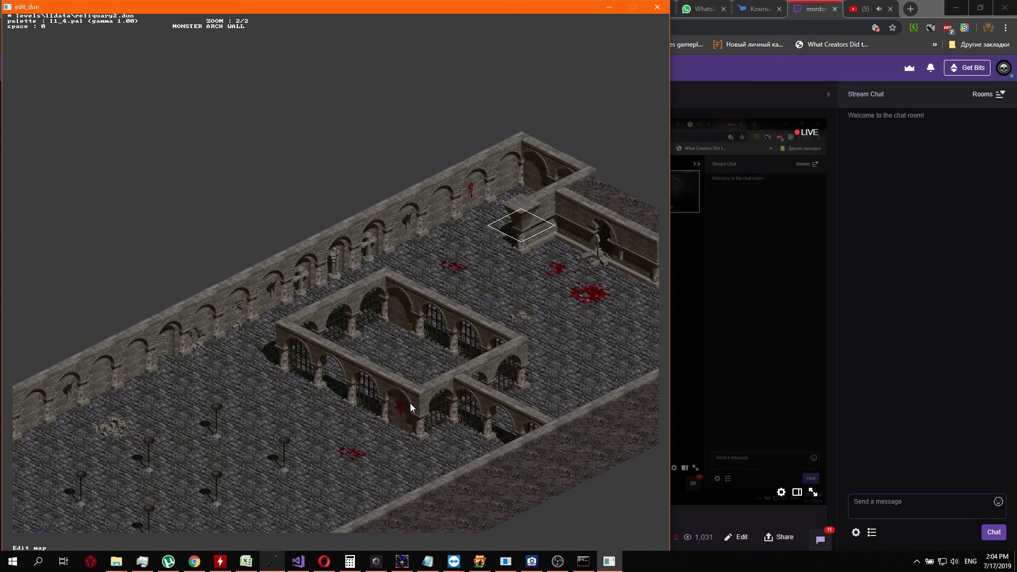
{"action": "key", "text": "Right"}
{"action": "key", "text": "Down"}
{"action": "key", "text": "Down"}
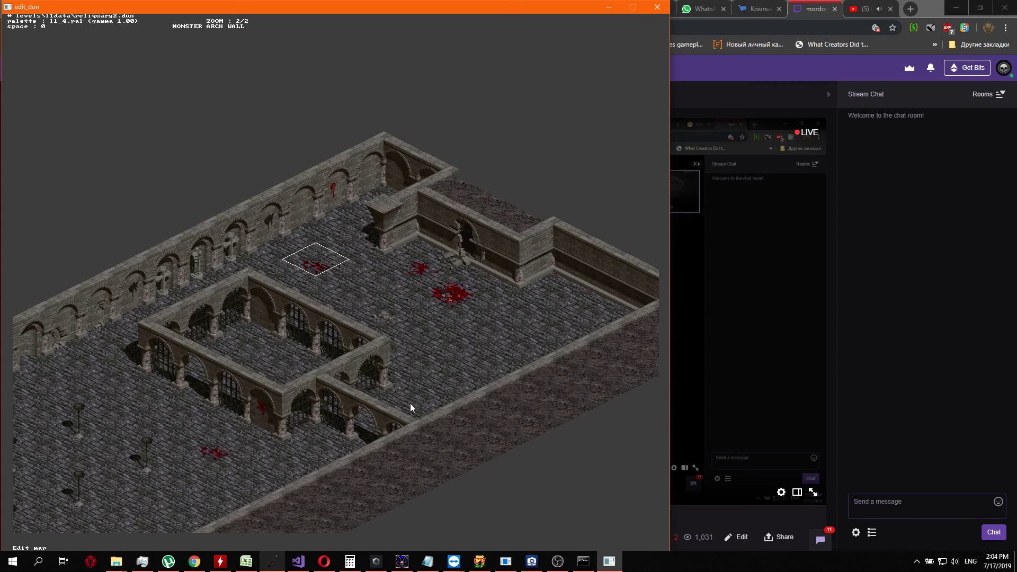
{"action": "key", "text": "Right"}
{"action": "key", "text": "Right"}
{"action": "key", "text": "Right"}
{"action": "key", "text": "Right"}
{"action": "key", "text": "Right"}
{"action": "key", "text": "Right"}
{"action": "key", "text": "Down"}
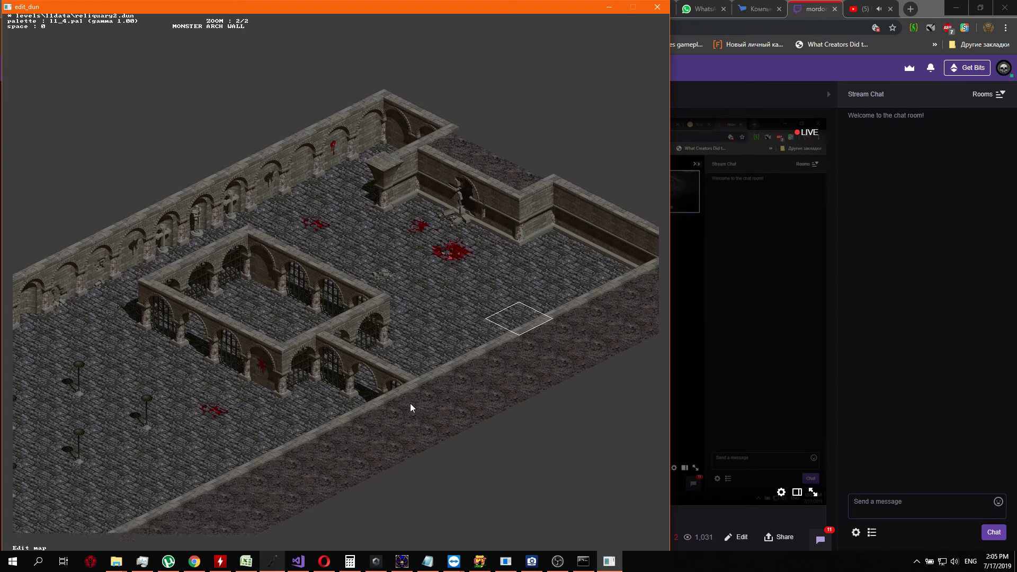
{"action": "key", "text": "Down"}
{"action": "key", "text": "Left"}
{"action": "key", "text": "Down"}
Examine the hall from the gated enclosure past the candle stands to the purple-topped tombs and the dividing arched wall
{"action": "key", "text": "Left"}
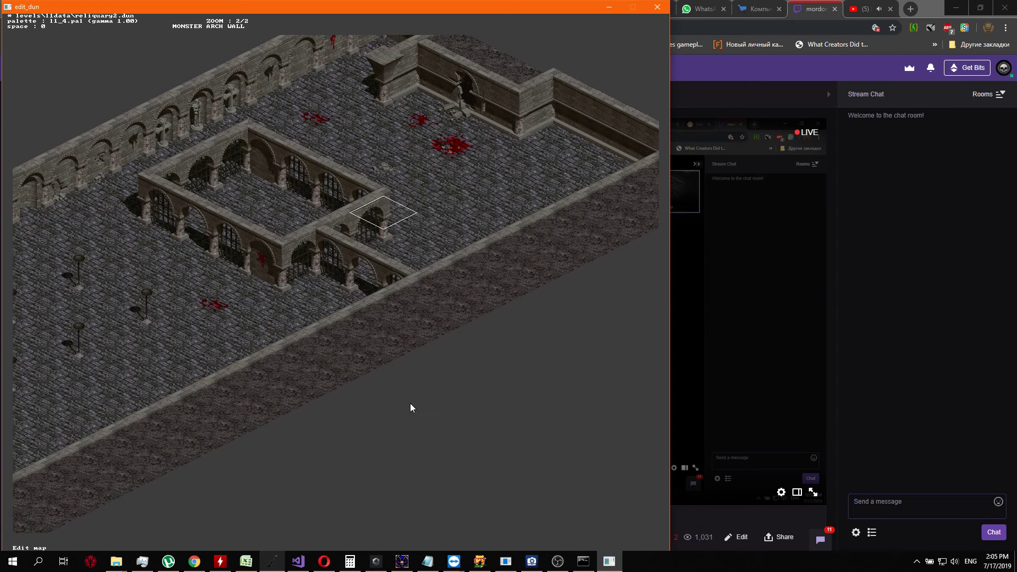
{"action": "key", "text": "Down"}
{"action": "key", "text": "Down"}
{"action": "key", "text": "Down"}
{"action": "key", "text": "Down"}
{"action": "key", "text": "Left"}
{"action": "key", "text": "Down"}
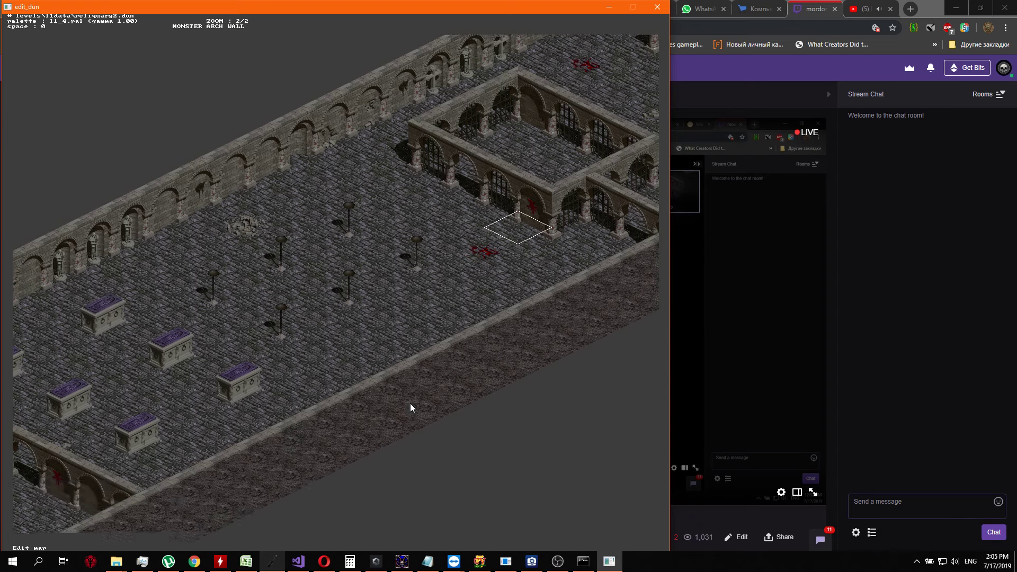
{"action": "key", "text": "Left"}
{"action": "key", "text": "Down"}
{"action": "key", "text": "Down"}
{"action": "key", "text": "Down"}
{"action": "key", "text": "Down"}
{"action": "key", "text": "Down"}
{"action": "key", "text": "Down"}
{"action": "key", "text": "Down"}
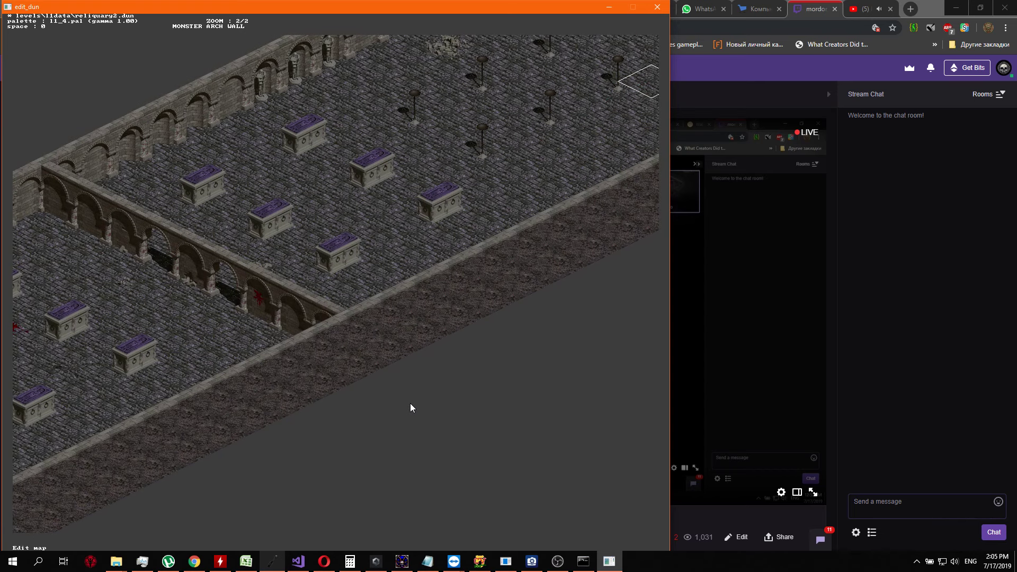
{"action": "key", "text": "Down"}
{"action": "key", "text": "Down"}
{"action": "key", "text": "Down"}
{"action": "key", "text": "Down"}
{"action": "key", "text": "Down"}
{"action": "key", "text": "Down"}
{"action": "key", "text": "Down"}
{"action": "key", "text": "Down"}
{"action": "key", "text": "Down"}
{"action": "key", "text": "Down"}
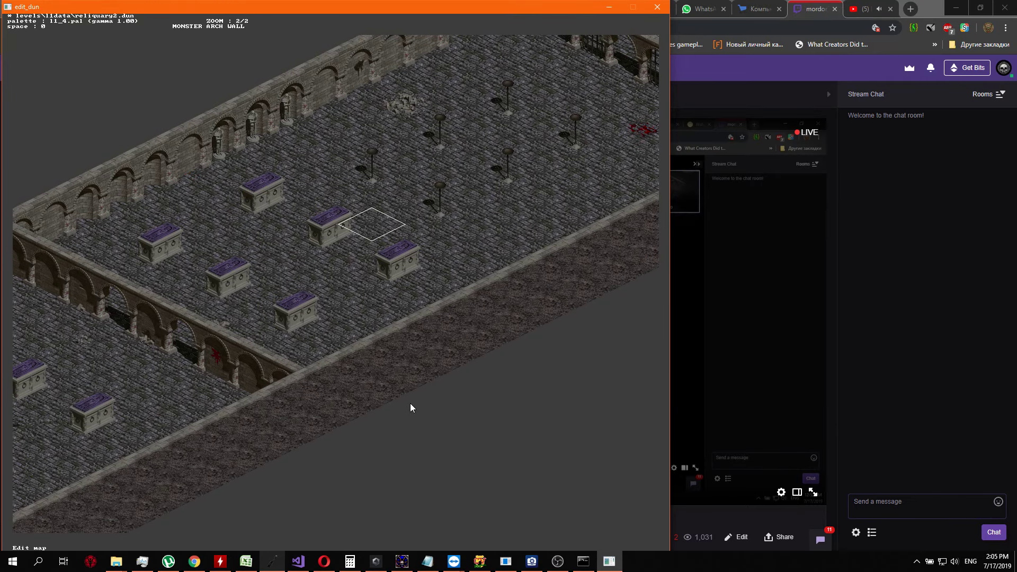
Switch to editing the layer 1 info and examine its markers from the purple-topped tombs to the staircase area
{"action": "key", "text": "Tab"}
{"action": "key", "text": "Tab"}
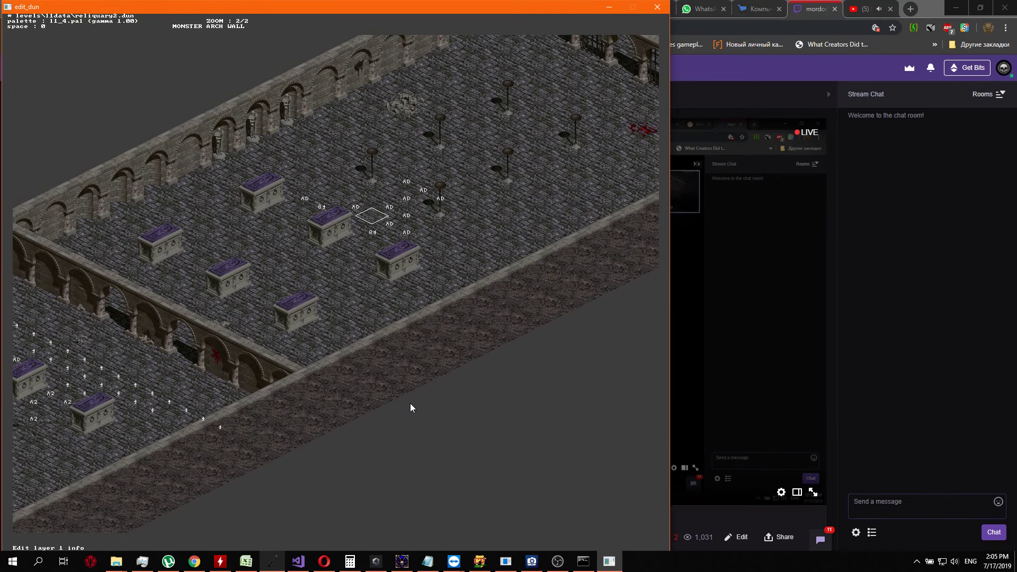
{"action": "key", "text": "Left"}
{"action": "key", "text": "Left"}
{"action": "key", "text": "Left"}
{"action": "key", "text": "Left"}
{"action": "key", "text": "Left"}
{"action": "key", "text": "Left"}
{"action": "key", "text": "Down"}
{"action": "key", "text": "Down"}
{"action": "key", "text": "Down"}
{"action": "key", "text": "Down"}
{"action": "key", "text": "Down"}
{"action": "key", "text": "Down"}
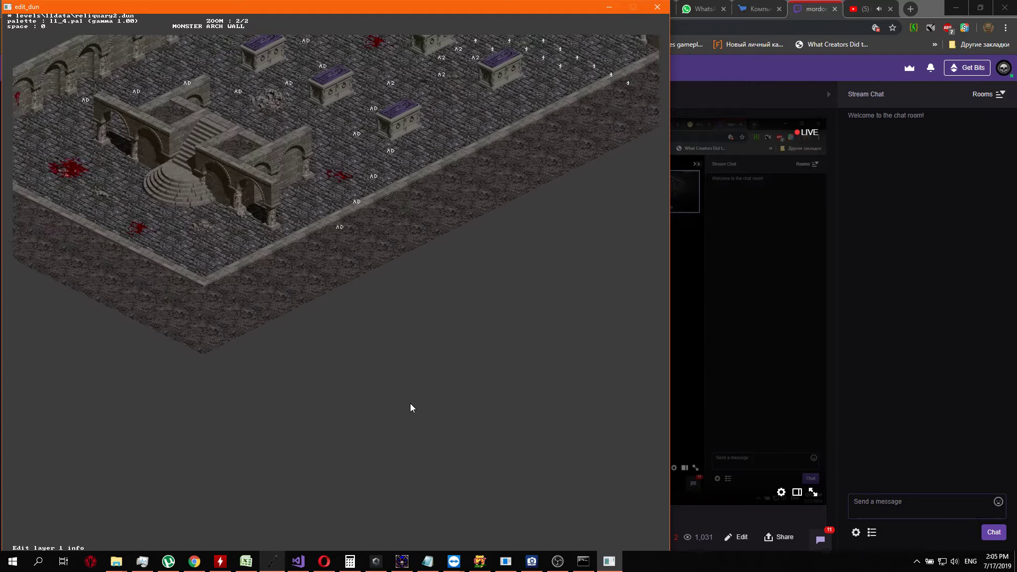
{"action": "key", "text": "Up"}
{"action": "key", "text": "Up"}
{"action": "key", "text": "Up"}
{"action": "key", "text": "Up"}
{"action": "key", "text": "Right"}
{"action": "key", "text": "Right"}
{"action": "key", "text": "Right"}
{"action": "key", "text": "Right"}
{"action": "key", "text": "Up"}
{"action": "key", "text": "Up"}
{"action": "key", "text": "Up"}
{"action": "key", "text": "Up"}
{"action": "key", "text": "Right"}
{"action": "key", "text": "Right"}
{"action": "key", "text": "Right"}
{"action": "key", "text": "Right"}
{"action": "key", "text": "Right"}
{"action": "key", "text": "Right"}
{"action": "key", "text": "Right"}
{"action": "key", "text": "Right"}
{"action": "key", "text": "Right"}
{"action": "key", "text": "Right"}
{"action": "key", "text": "Right"}
{"action": "key", "text": "Right"}
{"action": "key", "text": "Right"}
{"action": "key", "text": "Right"}
{"action": "key", "text": "Right"}
{"action": "key", "text": "Right"}
{"action": "key", "text": "Right"}
{"action": "key", "text": "Right"}
{"action": "key", "text": "Right"}
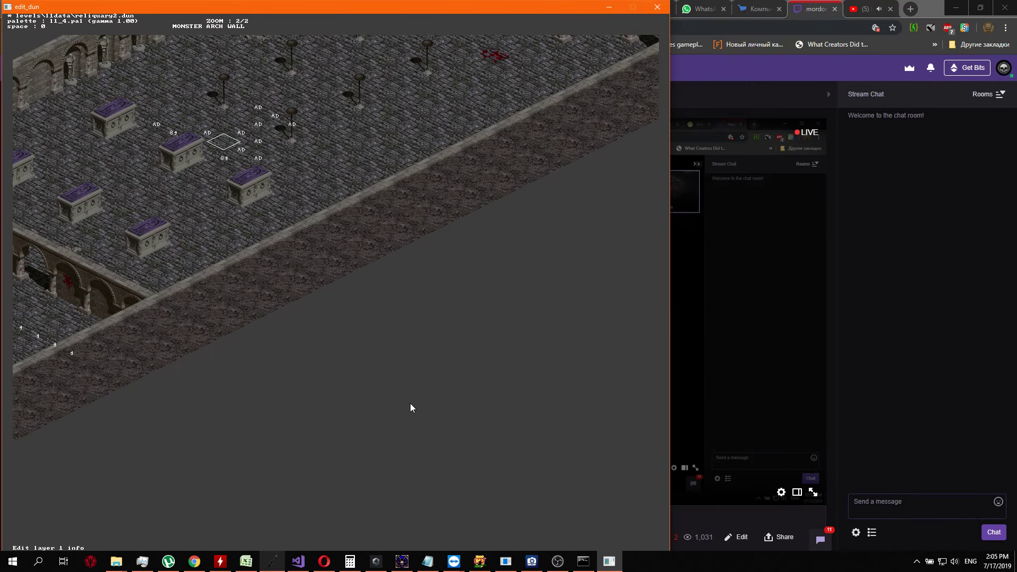
Examine the layer 1 markers around the purple-topped tombs near the candle stands
{"action": "key", "text": "Left"}
{"action": "key", "text": "Left"}
{"action": "key", "text": "Left"}
{"action": "key", "text": "Left"}
{"action": "key", "text": "Left"}
{"action": "key", "text": "Left"}
{"action": "key", "text": "Left"}
{"action": "key", "text": "Left"}
{"action": "key", "text": "Left"}
{"action": "key", "text": "Right"}
{"action": "key", "text": "Right"}
{"action": "key", "text": "Right"}
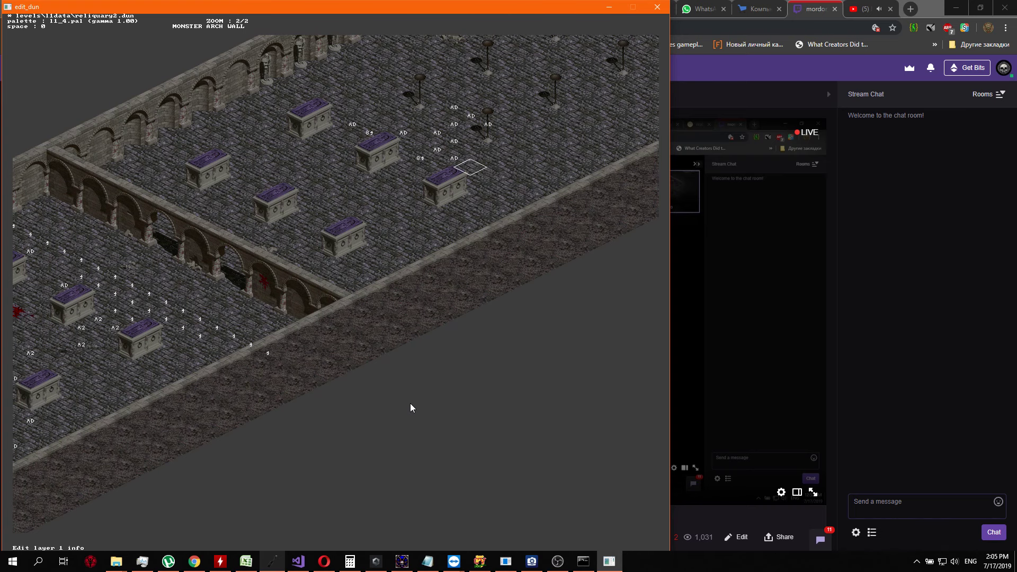
{"action": "key", "text": "Left"}
{"action": "key", "text": "Left"}
{"action": "key", "text": "Left"}
{"action": "key", "text": "Left"}
{"action": "key", "text": "Left"}
{"action": "key", "text": "Left"}
{"action": "key", "text": "Left"}
{"action": "key", "text": "Left"}
{"action": "key", "text": "Left"}
{"action": "key", "text": "Right"}
{"action": "key", "text": "Right"}
{"action": "key", "text": "Right"}
{"action": "key", "text": "Right"}
{"action": "key", "text": "Right"}
{"action": "key", "text": "Right"}
{"action": "key", "text": "Right"}
{"action": "key", "text": "Right"}
{"action": "key", "text": "Right"}
{"action": "key", "text": "Right"}
{"action": "key", "text": "Up"}
{"action": "key", "text": "Up"}
{"action": "key", "text": "Up"}
{"action": "key", "text": "Up"}
{"action": "key", "text": "Up"}
{"action": "key", "text": "Up"}
{"action": "key", "text": "Up"}
{"action": "key", "text": "Up"}
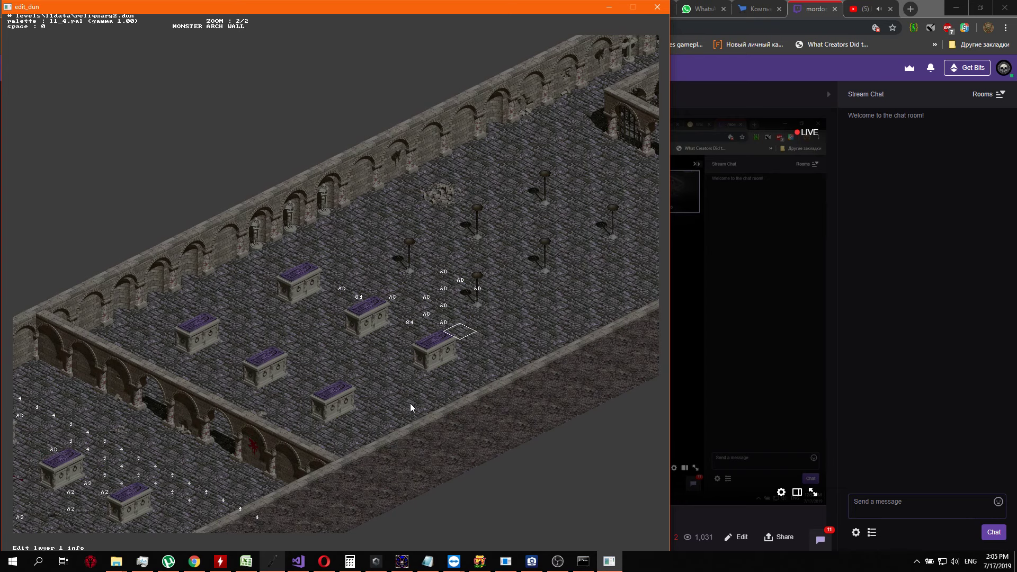
Examine the layer 1 markers inside the gated enclosure, around the flared-capital pillar and in the far corner hall
{"action": "key", "text": "Right"}
{"action": "key", "text": "Right"}
{"action": "key", "text": "Right"}
{"action": "key", "text": "Right"}
{"action": "key", "text": "Right"}
{"action": "key", "text": "Right"}
{"action": "key", "text": "Right"}
{"action": "key", "text": "Right"}
{"action": "key", "text": "Right"}
{"action": "key", "text": "Right"}
{"action": "key", "text": "Up"}
{"action": "key", "text": "Up"}
{"action": "key", "text": "Up"}
{"action": "key", "text": "Up"}
{"action": "key", "text": "Up"}
{"action": "key", "text": "Up"}
{"action": "key", "text": "Up"}
{"action": "key", "text": "Up"}
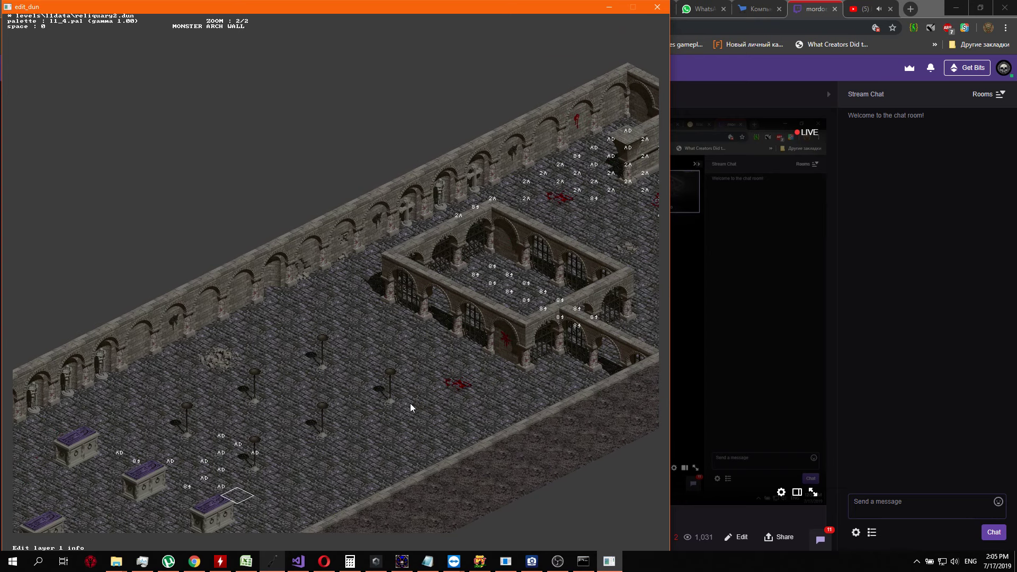
{"action": "key", "text": "Right"}
{"action": "key", "text": "Right"}
{"action": "key", "text": "Right"}
{"action": "key", "text": "Right"}
{"action": "key", "text": "Right"}
{"action": "key", "text": "Right"}
{"action": "key", "text": "Right"}
{"action": "key", "text": "Right"}
{"action": "key", "text": "Right"}
{"action": "key", "text": "Right"}
{"action": "key", "text": "Right"}
{"action": "key", "text": "Right"}
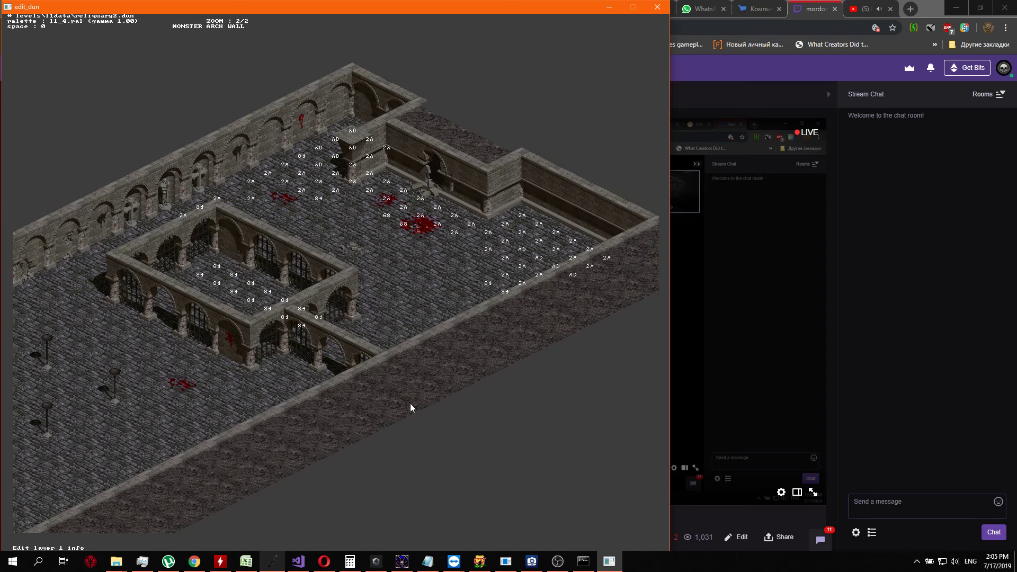
{"action": "key", "text": "Down"}
{"action": "key", "text": "Down"}
{"action": "key", "text": "Down"}
{"action": "key", "text": "Down"}
{"action": "key", "text": "Down"}
{"action": "key", "text": "Down"}
{"action": "key", "text": "Down"}
{"action": "key", "text": "Down"}
{"action": "key", "text": "Down"}
{"action": "key", "text": "Down"}
{"action": "key", "text": "Down"}
{"action": "key", "text": "Down"}
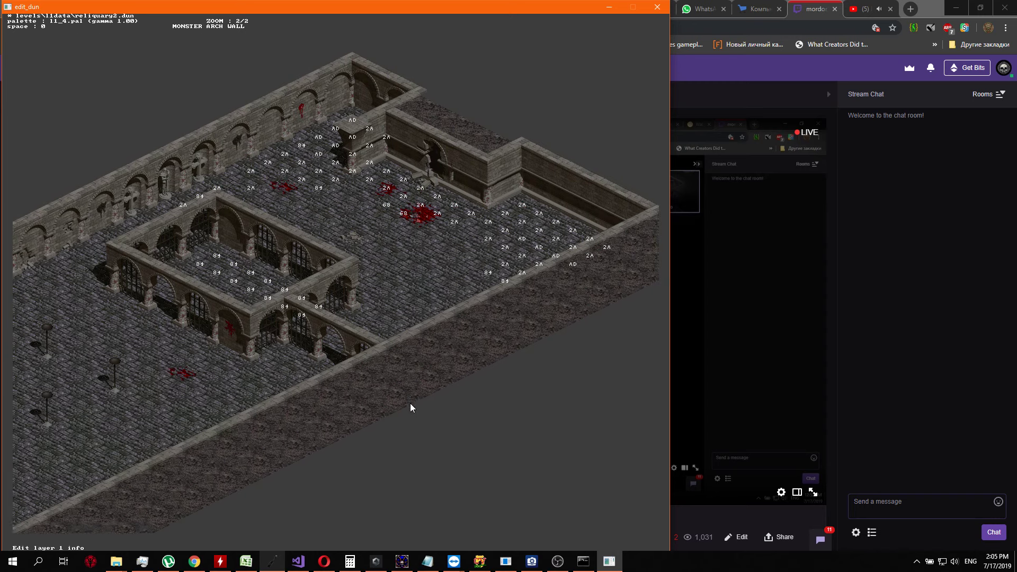
Examine the layer 1 markers in the tomb hall between the dividing arched wall and the staircase
{"action": "key", "text": "Left"}
{"action": "key", "text": "Left"}
{"action": "key", "text": "Left"}
{"action": "key", "text": "Left"}
{"action": "key", "text": "Left"}
{"action": "key", "text": "Left"}
{"action": "key", "text": "Left"}
{"action": "key", "text": "Left"}
{"action": "key", "text": "Left"}
{"action": "key", "text": "Left"}
{"action": "key", "text": "Left"}
{"action": "key", "text": "Left"}
{"action": "key", "text": "Left"}
{"action": "key", "text": "Left"}
{"action": "key", "text": "Left"}
{"action": "key", "text": "Left"}
{"action": "key", "text": "Left"}
{"action": "key", "text": "Left"}
{"action": "key", "text": "Left"}
{"action": "key", "text": "Left"}
{"action": "key", "text": "Down"}
{"action": "key", "text": "Down"}
{"action": "key", "text": "Down"}
{"action": "key", "text": "Down"}
{"action": "key", "text": "Down"}
{"action": "key", "text": "Left"}
{"action": "key", "text": "Left"}
{"action": "key", "text": "Left"}
{"action": "key", "text": "Left"}
{"action": "key", "text": "Left"}
{"action": "key", "text": "Left"}
{"action": "key", "text": "Left"}
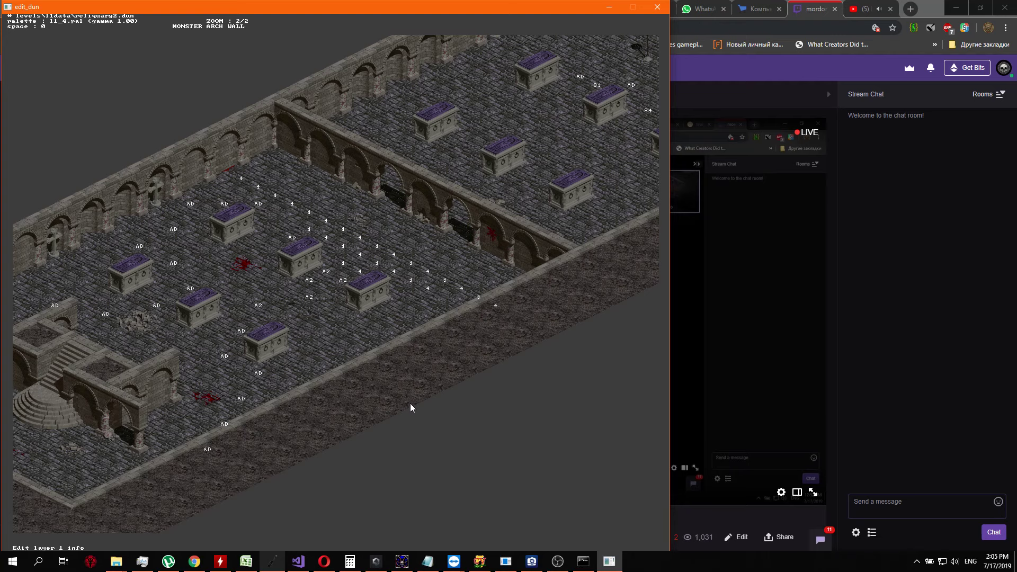
Compare the layer 1 markers of the gated enclosure and pillar area with those beside the tombs and candle stands
{"action": "key", "text": "Up"}
{"action": "key", "text": "Up"}
{"action": "key", "text": "Up"}
{"action": "key", "text": "Up"}
{"action": "key", "text": "Up"}
{"action": "key", "text": "Up"}
{"action": "key", "text": "Up"}
{"action": "key", "text": "Up"}
{"action": "key", "text": "Up"}
{"action": "key", "text": "Up"}
{"action": "key", "text": "Up"}
{"action": "key", "text": "Up"}
{"action": "key", "text": "Up"}
{"action": "key", "text": "Up"}
{"action": "key", "text": "Up"}
{"action": "key", "text": "Up"}
{"action": "key", "text": "Up"}
{"action": "key", "text": "Up"}
{"action": "key", "text": "Up"}
{"action": "key", "text": "Right"}
{"action": "key", "text": "Right"}
{"action": "key", "text": "Right"}
{"action": "key", "text": "Right"}
{"action": "key", "text": "Right"}
{"action": "key", "text": "Right"}
{"action": "key", "text": "Right"}
{"action": "key", "text": "Right"}
{"action": "key", "text": "Right"}
{"action": "key", "text": "Right"}
{"action": "key", "text": "Right"}
{"action": "key", "text": "Right"}
{"action": "key", "text": "Right"}
{"action": "key", "text": "Right"}
{"action": "key", "text": "Right"}
{"action": "key", "text": "Right"}
{"action": "key", "text": "Right"}
{"action": "key", "text": "Right"}
{"action": "key", "text": "Right"}
{"action": "key", "text": "Right"}
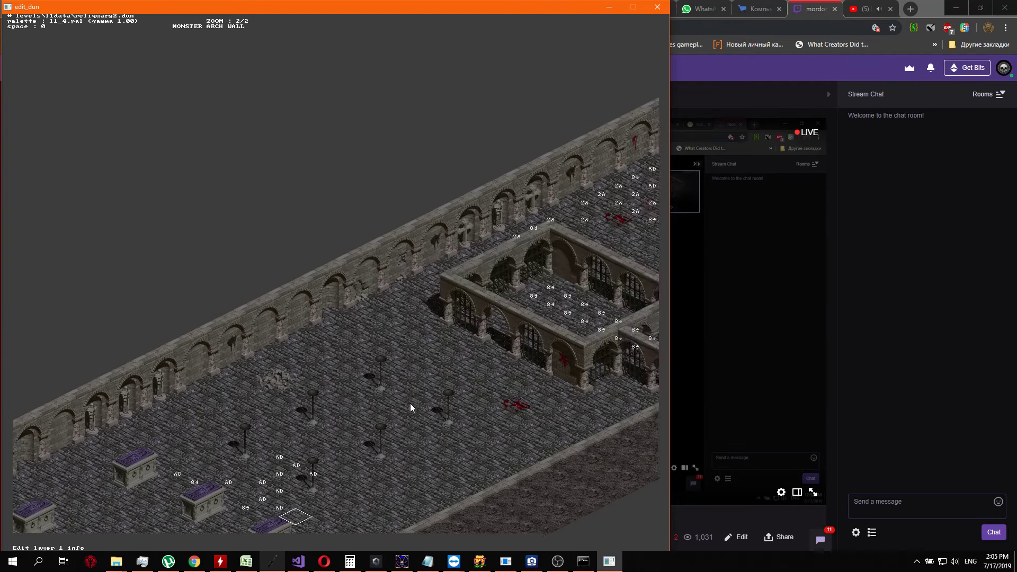
{"action": "key", "text": "Right"}
{"action": "key", "text": "Right"}
{"action": "key", "text": "Right"}
{"action": "key", "text": "Right"}
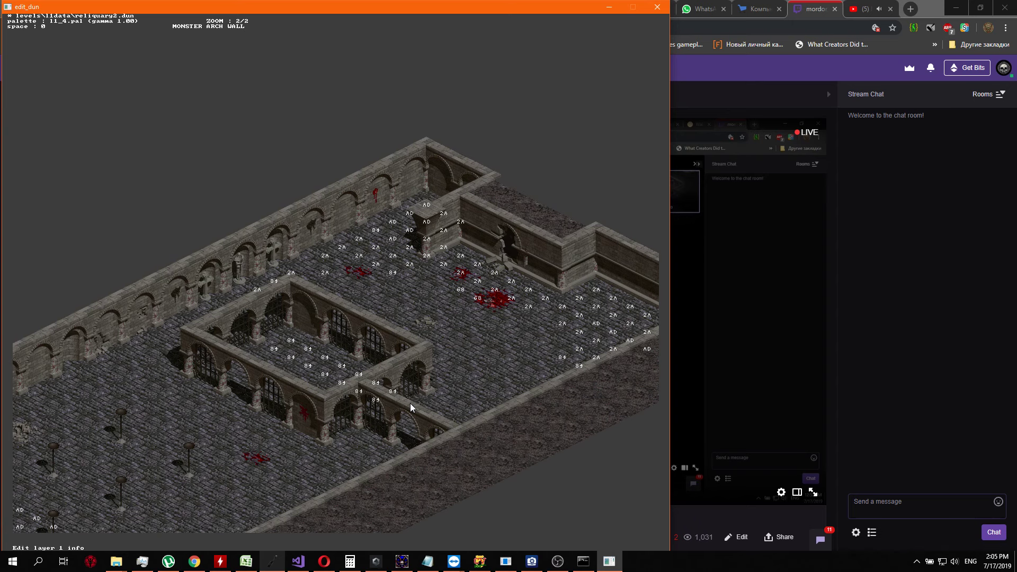
{"action": "key", "text": "Down"}
{"action": "key", "text": "Down"}
{"action": "key", "text": "Down"}
{"action": "key", "text": "Down"}
{"action": "key", "text": "Down"}
{"action": "key", "text": "Down"}
{"action": "key", "text": "Down"}
{"action": "key", "text": "Down"}
{"action": "key", "text": "Down"}
{"action": "key", "text": "Down"}
{"action": "key", "text": "Left"}
{"action": "key", "text": "Left"}
{"action": "key", "text": "Left"}
{"action": "key", "text": "Left"}
{"action": "key", "text": "Left"}
{"action": "key", "text": "Left"}
{"action": "key", "text": "Left"}
{"action": "key", "text": "Left"}
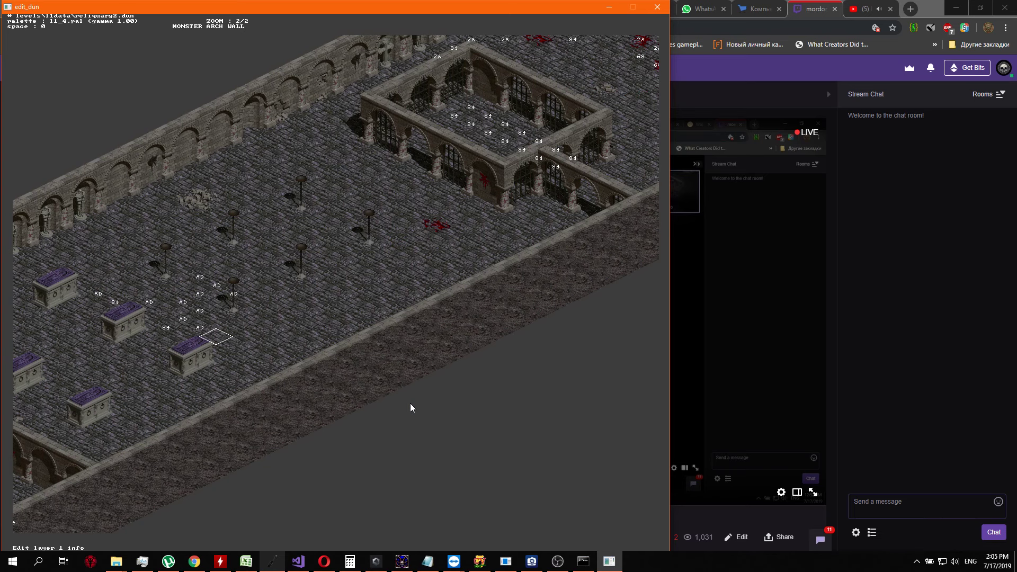
Examine the AD and 84 markers on the layer 1 tiles between the purple-topped tombs and the candle stands
{"action": "key", "text": "shift+Left"}
{"action": "key", "text": "Down"}
{"action": "key", "text": "Left"}
{"action": "key", "text": "Left"}
{"action": "key", "text": "Left"}
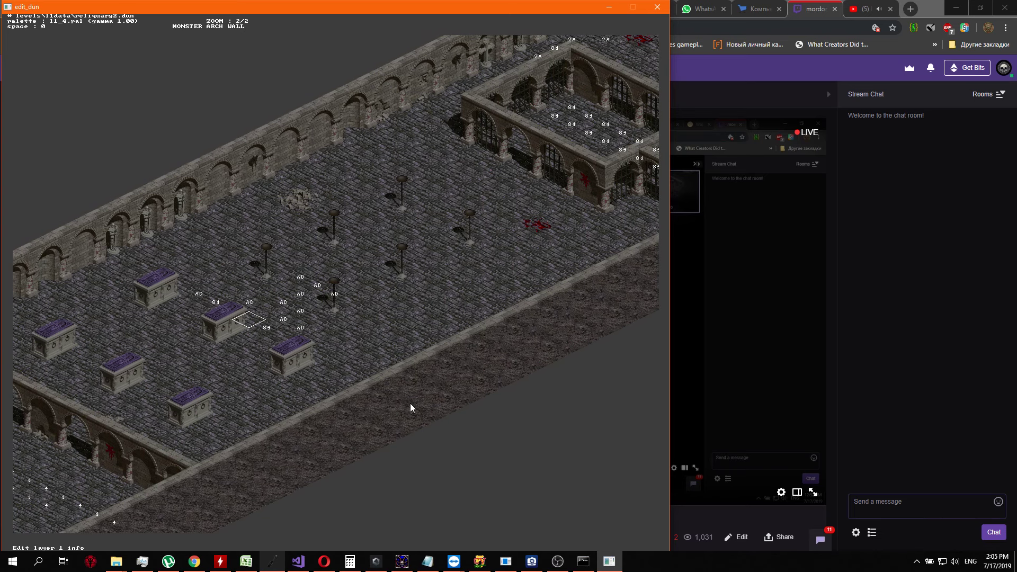
{"action": "key", "text": "Left"}
{"action": "key", "text": "Left"}
{"action": "key", "text": "Left"}
{"action": "key", "text": "Right"}
{"action": "key", "text": "Left"}
Set the layer 1 value to 84 on the floor tile just behind the candle stand nearest the tombs
{"action": "key", "text": "Up"}
{"action": "key", "text": "Up"}
{"action": "key", "text": "Up"}
{"action": "key", "text": "Up"}
{"action": "key", "text": "Up"}
{"action": "key", "text": "Right"}
{"action": "key", "text": "Right"}
{"action": "key", "text": "Right"}
{"action": "key", "text": "Return"}
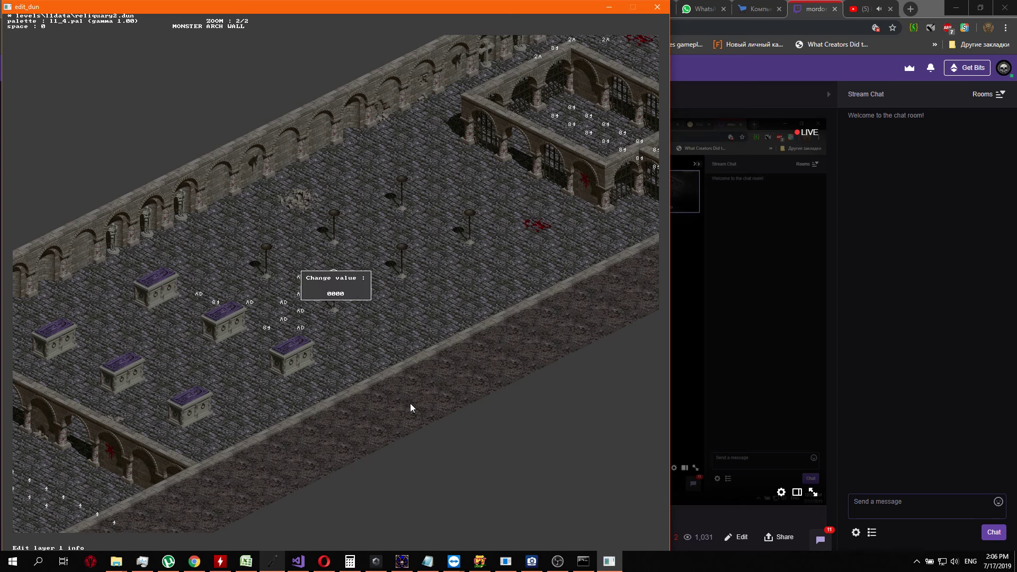
{"action": "key", "text": "Return"}
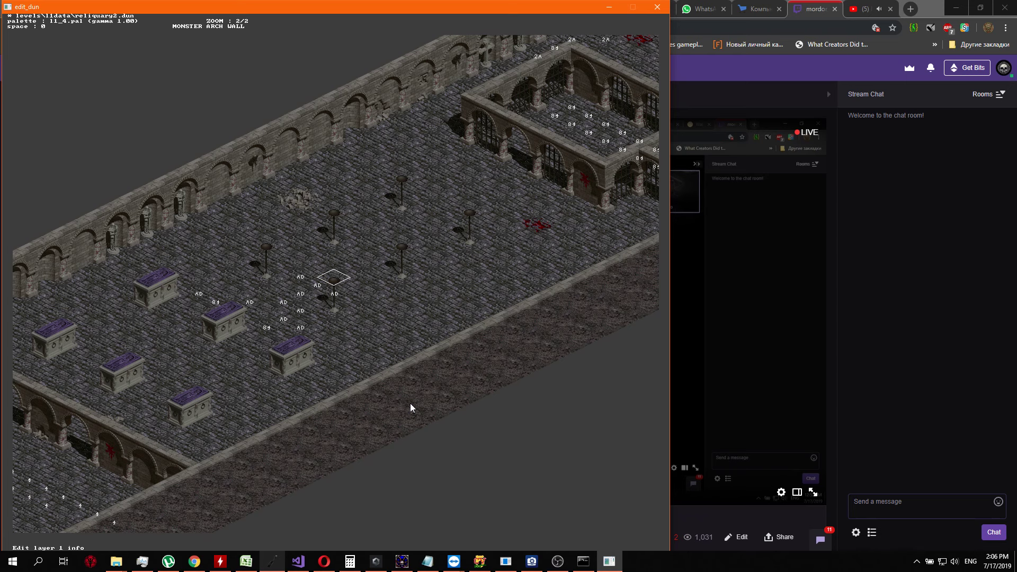
{"action": "key", "text": "Up"}
{"action": "key", "text": "Down"}
{"action": "key", "text": "Down"}
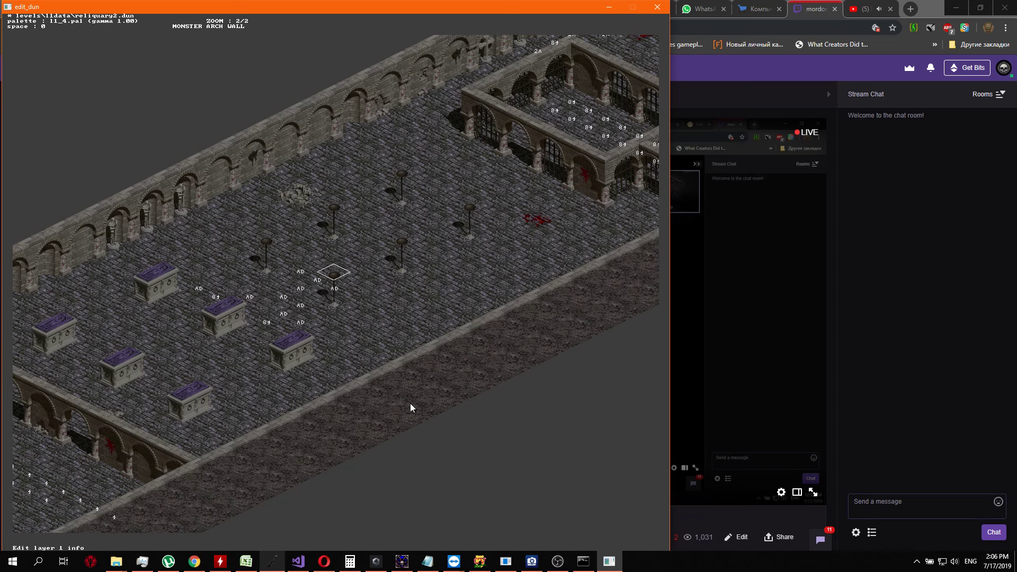
{"action": "key", "text": "Return"}
{"action": "type", "text": "4"}
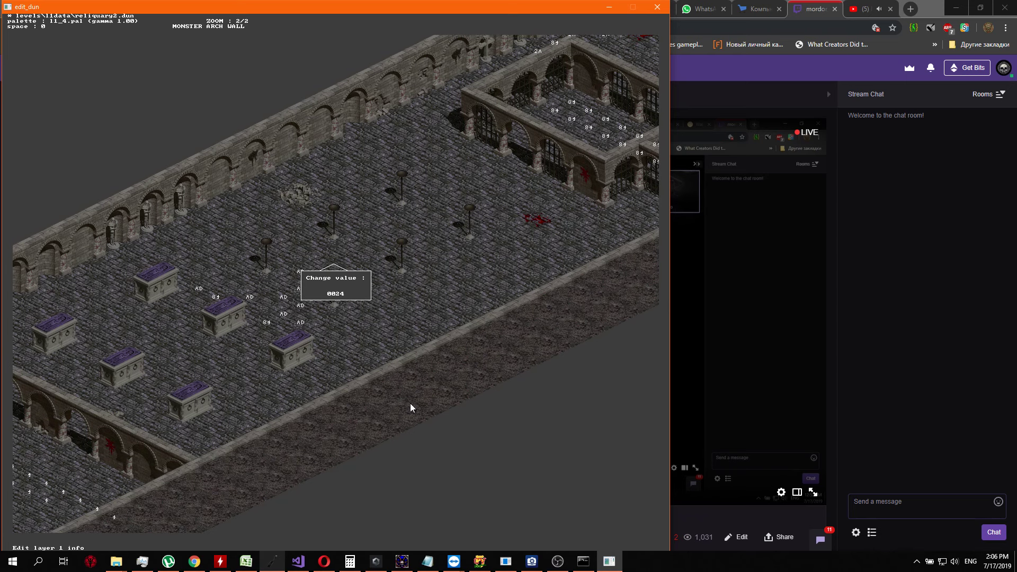
{"action": "type", "text": "5"}
{"action": "key", "text": "Return"}
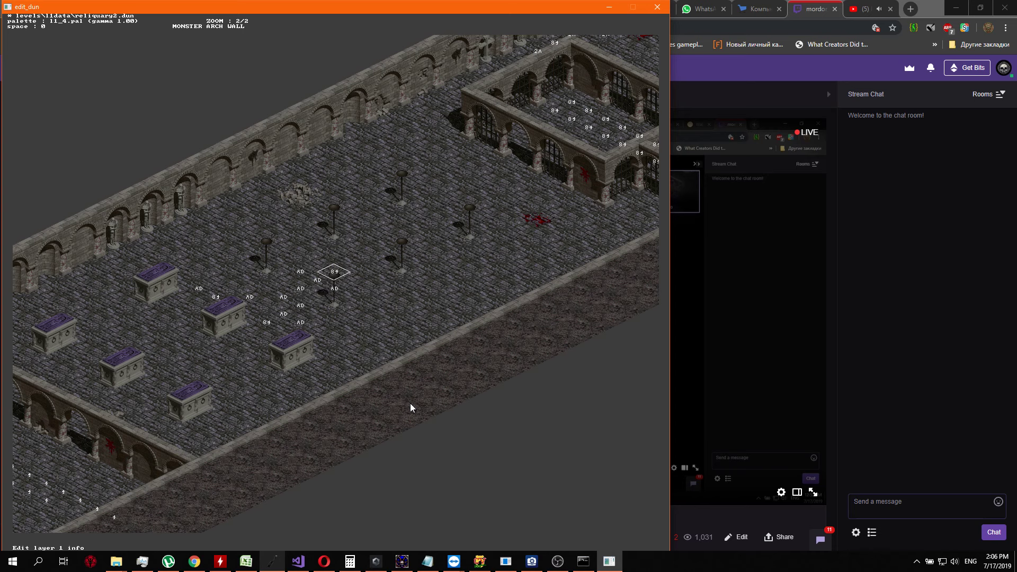
Place three more 84 markers in a diagonal line from the tile behind the candle stand towards the gated enclosure
{"action": "key", "text": "Up"}
{"action": "key", "text": "Return"}
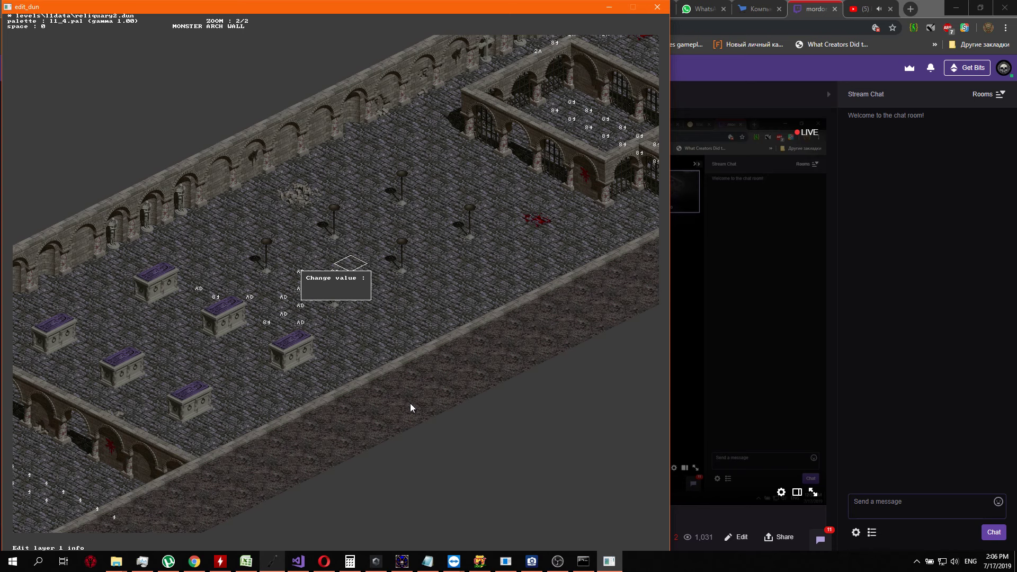
{"action": "key", "text": "Return"}
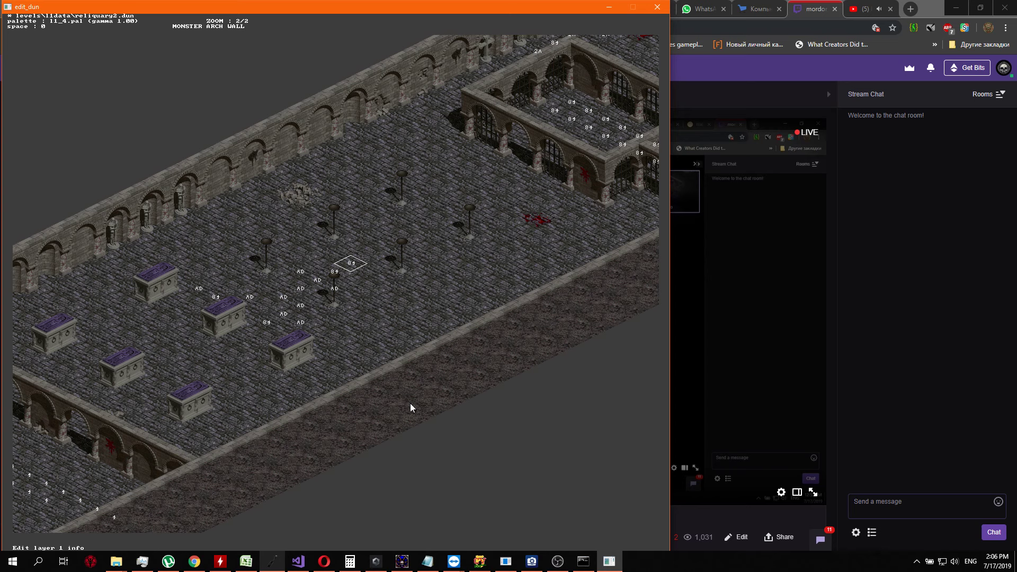
{"action": "key", "text": "Up"}
{"action": "key", "text": "Return"}
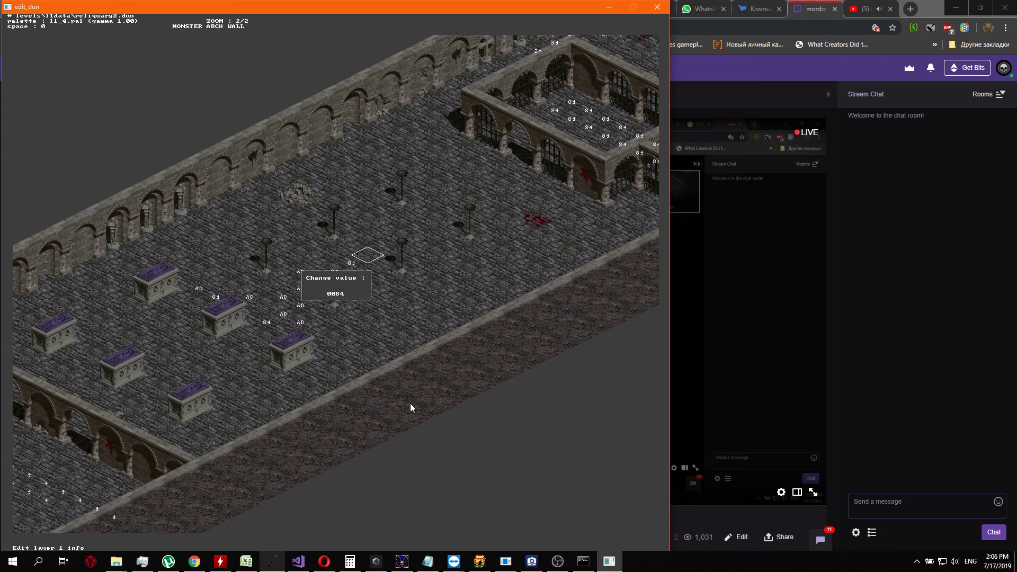
{"action": "key", "text": "Return"}
{"action": "key", "text": "Up"}
{"action": "key", "text": "Return"}
{"action": "key", "text": "Return"}
Continue the diagonal line with 84 markers on the tile at the next candle stand and the tile beyond it
{"action": "key", "text": "Right"}
{"action": "key", "text": "Up"}
{"action": "key", "text": "Up"}
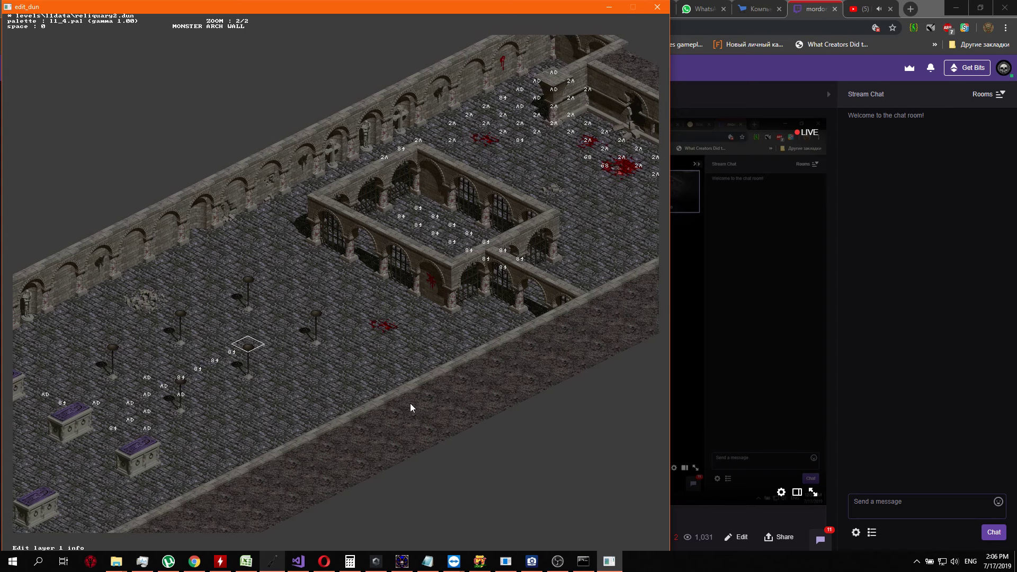
{"action": "key", "text": "Return"}
{"action": "key", "text": "Up"}
{"action": "key", "text": "Up"}
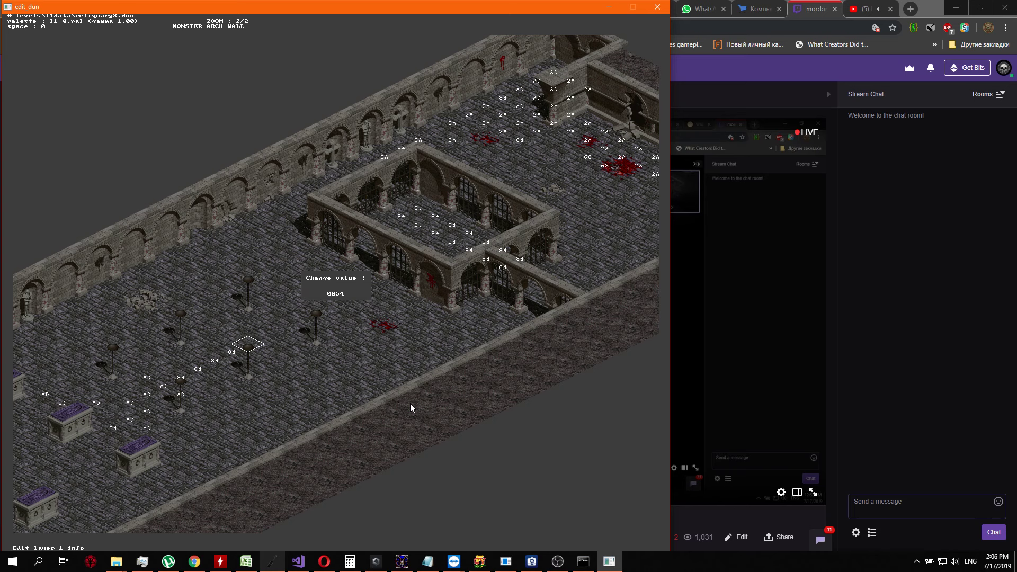
{"action": "key", "text": "Return"}
{"action": "key", "text": "Right"}
{"action": "key", "text": "Return"}
Add three 84 markers along the same diagonal, ending at the candle stand closest to the gated enclosure
{"action": "key", "text": "Up"}
{"action": "key", "text": "Up"}
{"action": "key", "text": "Up"}
{"action": "key", "text": "BackSpace"}
{"action": "type", "text": "74"}
{"action": "key", "text": "Return"}
{"action": "key", "text": "Up"}
{"action": "key", "text": "Return"}
{"action": "type", "text": "84"}
{"action": "key", "text": "Return"}
{"action": "key", "text": "Return"}
{"action": "key", "text": "Up"}
{"action": "key", "text": "Return"}
{"action": "key", "text": "Up"}
{"action": "key", "text": "Return"}
{"action": "key", "text": "Up"}
{"action": "key", "text": "Up"}
{"action": "key", "text": "Up"}
{"action": "key", "text": "Up"}
{"action": "key", "text": "Up"}
{"action": "key", "text": "Up"}
{"action": "key", "text": "Up"}
{"action": "key", "text": "Up"}
{"action": "key", "text": "Up"}
{"action": "key", "text": "Up"}
{"action": "key", "text": "Up"}
{"action": "key", "text": "Up"}
Set the layer 1 value to 84 on two adjacent floor tiles just past the candle stand closest to the enclosure
{"action": "key", "text": "Return"}
{"action": "key", "text": "Up"}
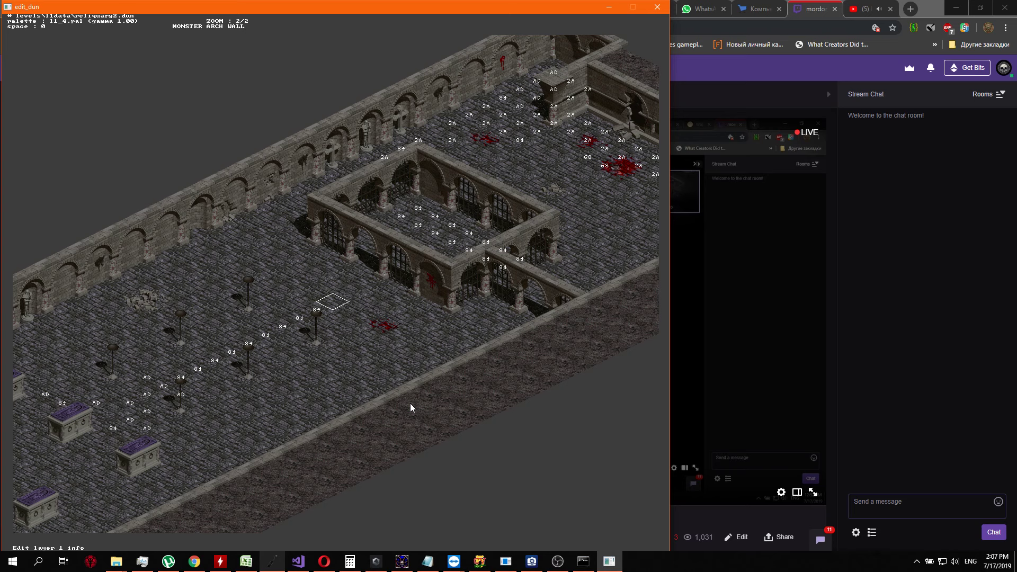
{"action": "key", "text": "Return"}
{"action": "key", "text": "Up"}
{"action": "key", "text": "Up"}
{"action": "key", "text": "Up"}
{"action": "key", "text": "Up"}
{"action": "key", "text": "Up"}
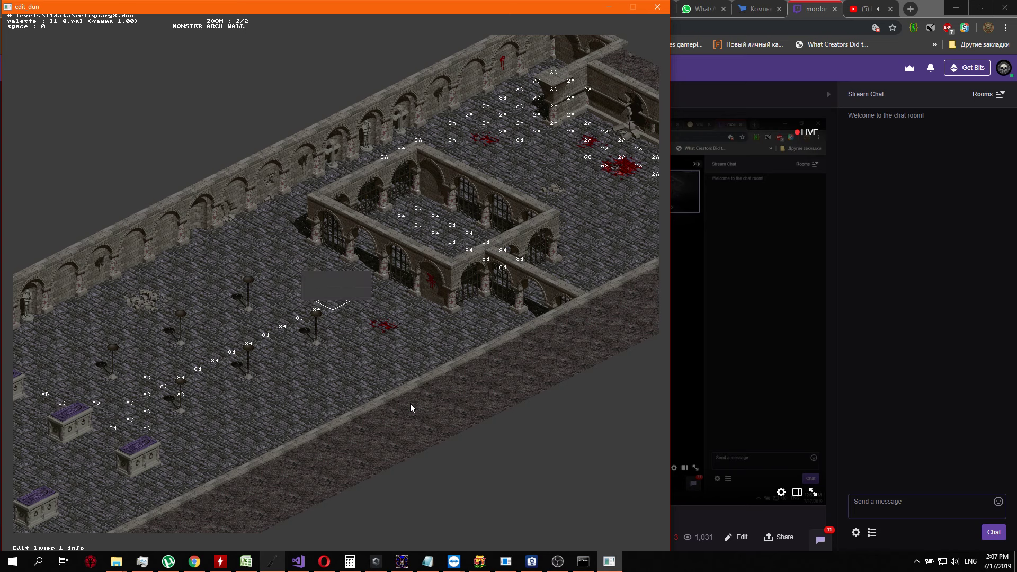
{"action": "key", "text": "Return"}
{"action": "key", "text": "Up"}
{"action": "key", "text": "Return"}
Place 84 markers on the next two diagonal floor tiles between that candle stand and the enclosure's arched wall
{"action": "key", "text": "Return"}
{"action": "key", "text": "Left"}
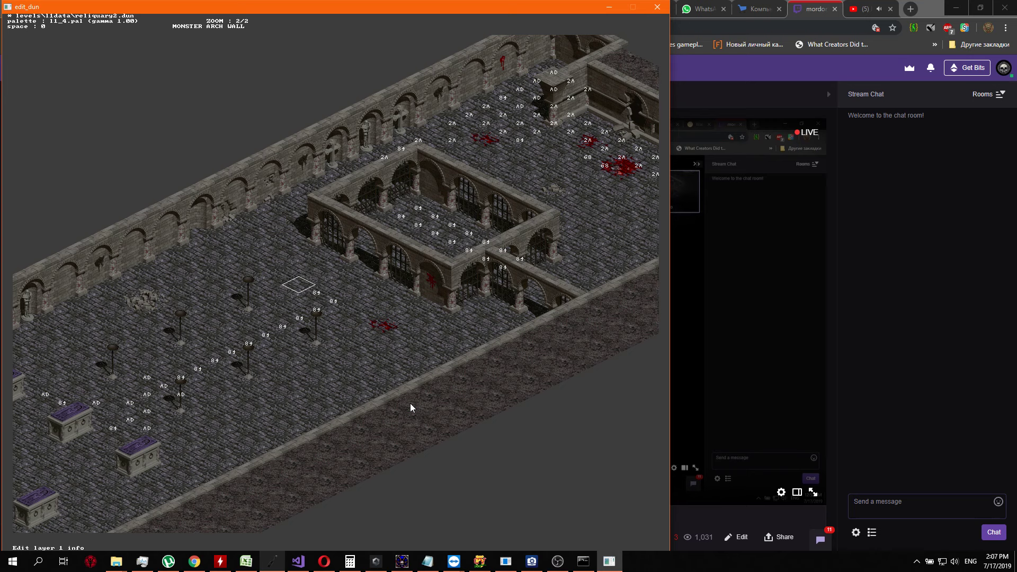
{"action": "key", "text": "Right"}
{"action": "key", "text": "Up"}
{"action": "key", "text": "Return"}
{"action": "type", "text": "4"}
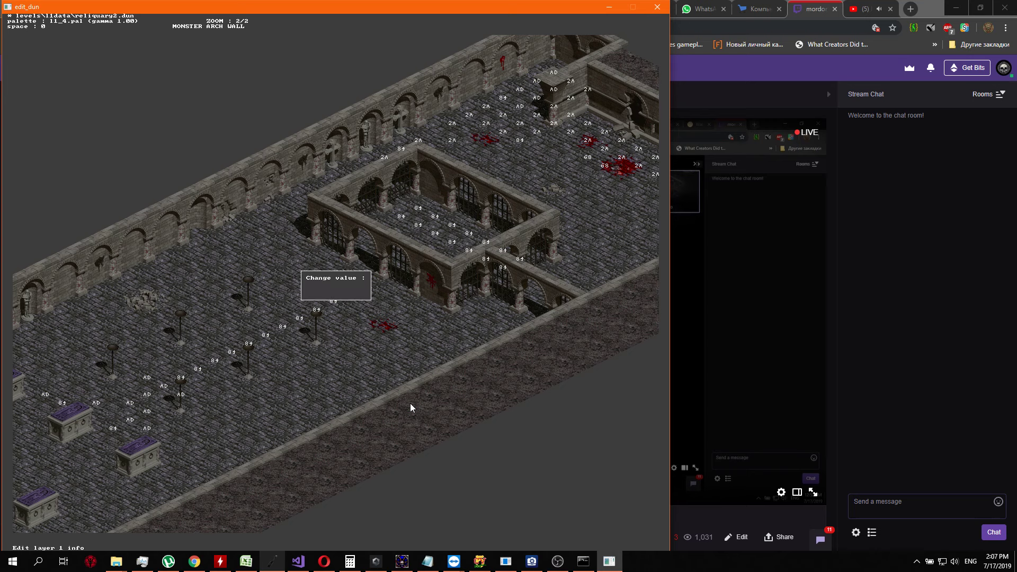
{"action": "key", "text": "Return"}
{"action": "key", "text": "Up"}
{"action": "key", "text": "Return"}
{"action": "type", "text": "45"}
{"action": "key", "text": "Return"}
Extend the line with two 84 markers on the tiles directly in front of the enclosure's arched wall
{"action": "key", "text": "Up"}
{"action": "key", "text": "Return"}
{"action": "type", "text": "3"}
{"action": "type", "text": "4"}
{"action": "key", "text": "Return"}
{"action": "key", "text": "Up"}
{"action": "key", "text": "Return"}
{"action": "type", "text": "1"}
{"action": "key", "text": "Return"}
{"action": "key", "text": "Up"}
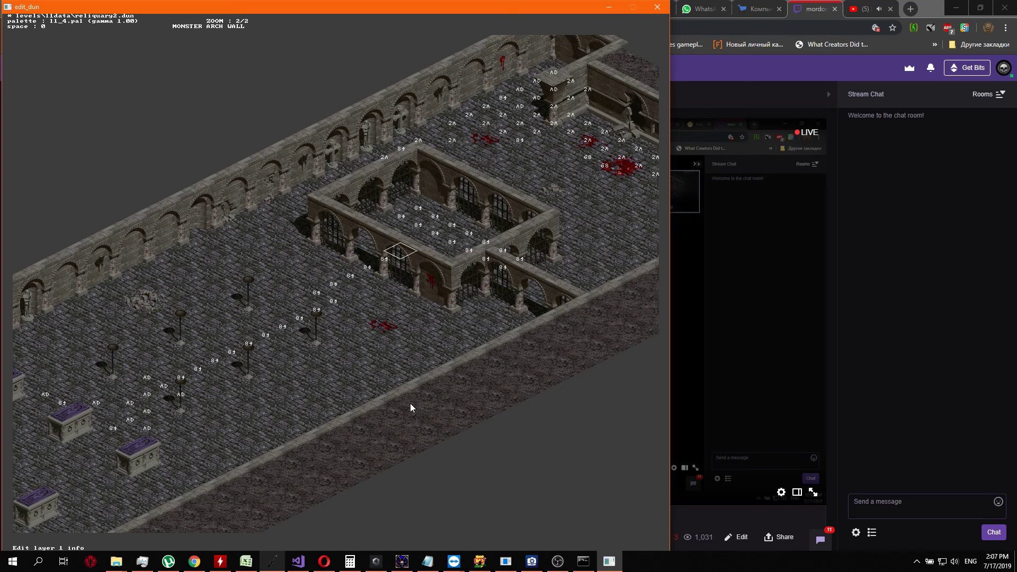
Carry the line of 84 markers through the arched wall onto the floor inside the gated enclosure
{"action": "key", "text": "Return"}
{"action": "type", "text": "44"}
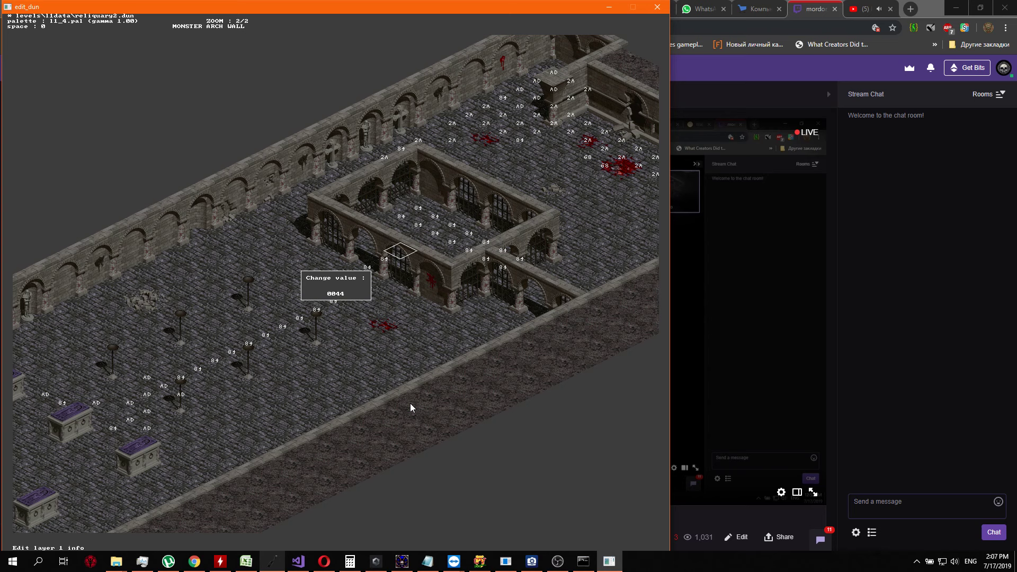
{"action": "key", "text": "Return"}
{"action": "key", "text": "Up"}
{"action": "key", "text": "Return"}
{"action": "type", "text": "14"}
{"action": "key", "text": "Up"}
{"action": "key", "text": "Up"}
{"action": "key", "text": "Up"}
{"action": "key", "text": "Up"}
{"action": "key", "text": "Up"}
{"action": "key", "text": "Up"}
{"action": "key", "text": "Return"}
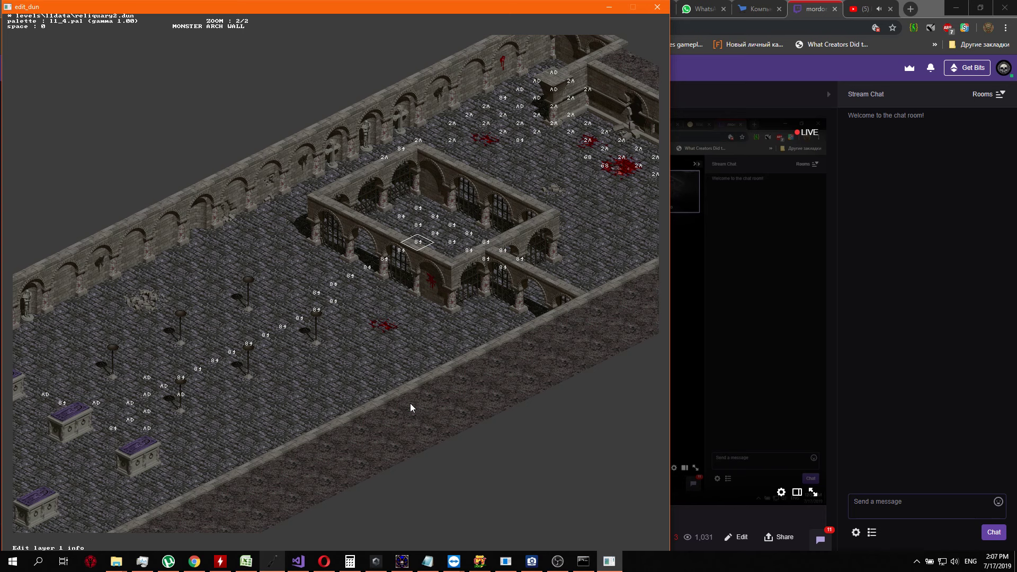
Leave the layer 1 info and look up the map tile used in the enclosure's arched wall facing the candle stands
{"action": "key", "text": "Left"}
{"action": "key", "text": "Left"}
{"action": "key", "text": "Left"}
{"action": "key", "text": "Right"}
{"action": "key", "text": "Tab"}
{"action": "key", "text": "Tab"}
{"action": "key", "text": "Tab"}
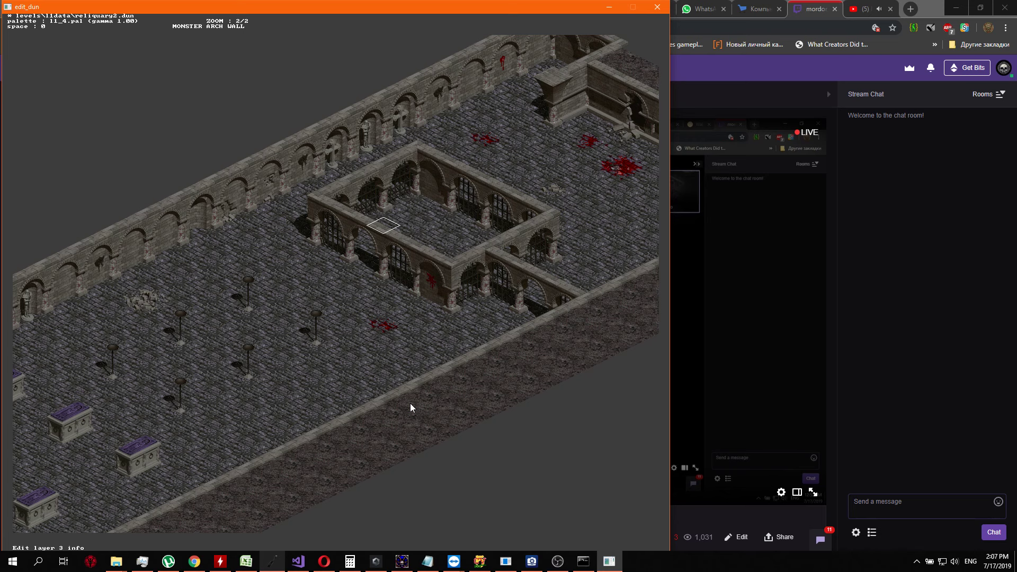
{"action": "key", "text": "Down"}
{"action": "key", "text": "Return"}
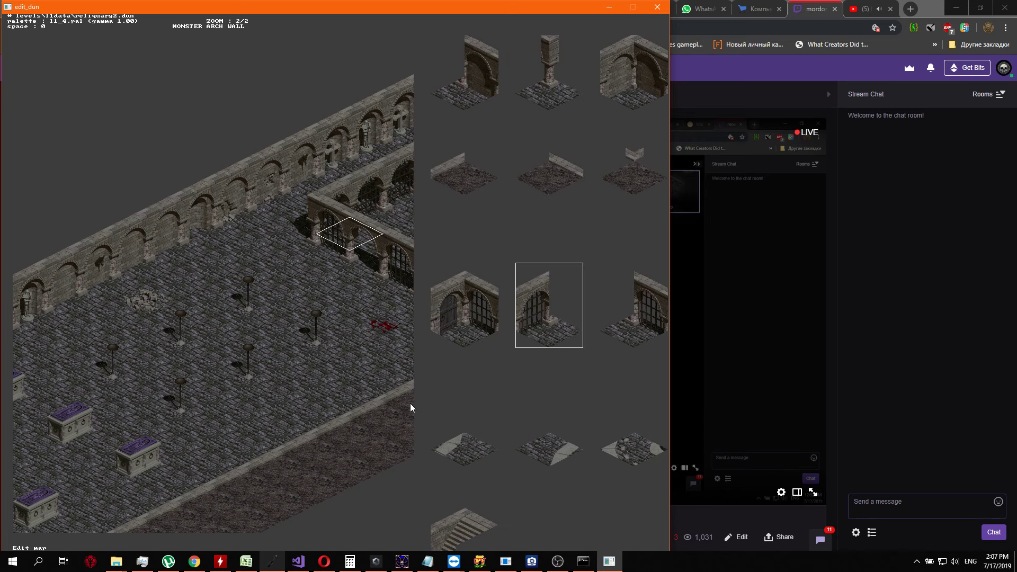
{"action": "key", "text": "Escape"}
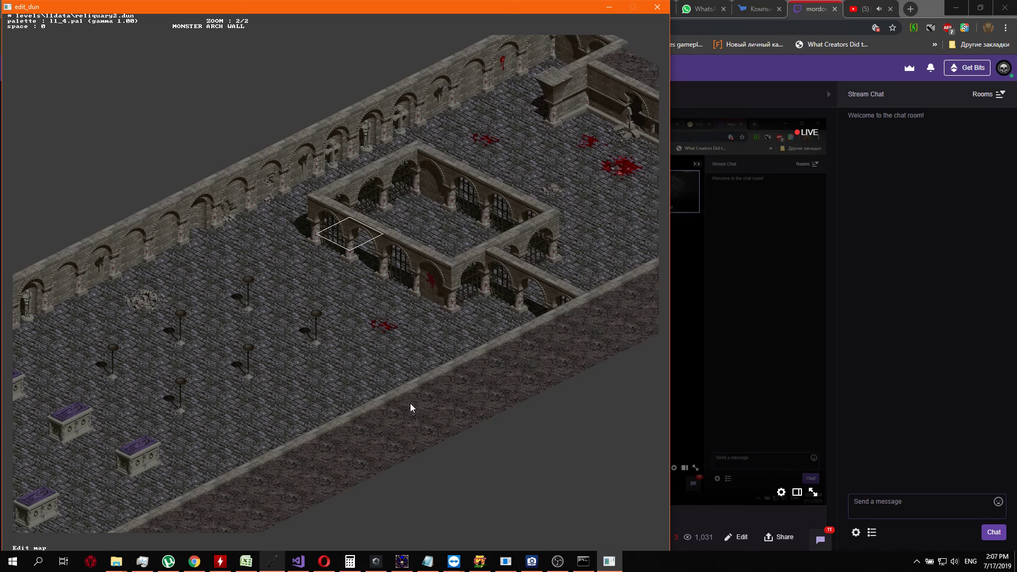
Look up the map tile where the adjoining arched wall meets the enclosure and return to the layer 1 info
{"action": "key", "text": "Up"}
{"action": "key", "text": "Right"}
{"action": "key", "text": "Right"}
{"action": "key", "text": "Right"}
{"action": "key", "text": "Right"}
{"action": "key", "text": "Return"}
{"action": "key", "text": "Escape"}
{"action": "key", "text": "Tab"}
{"action": "key", "text": "Tab"}
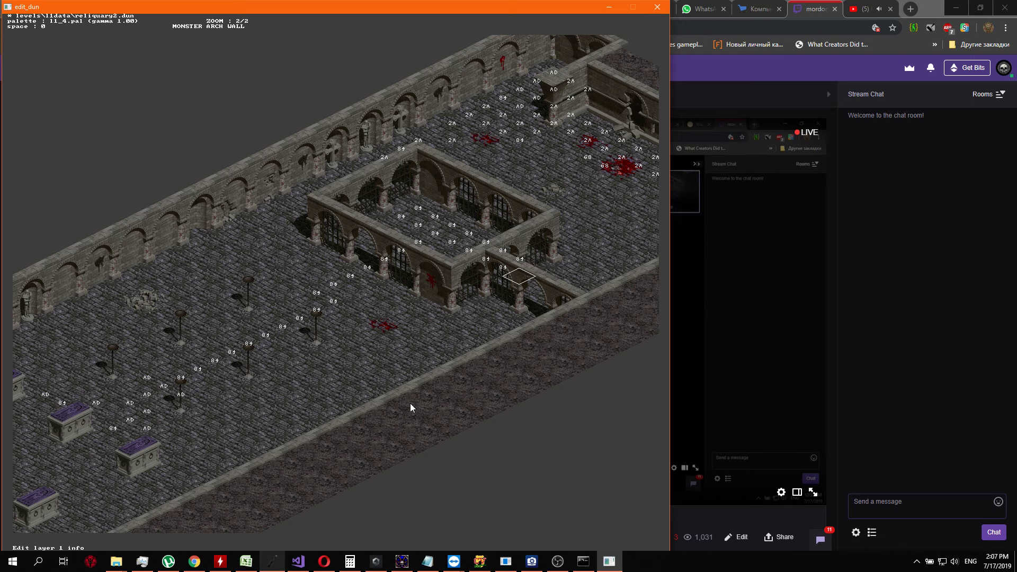
Set the layer 1 value to 2A on the tile beneath the arch where the adjoining wall meets the gated enclosure
{"action": "key", "text": "Left"}
{"action": "key", "text": "Left"}
{"action": "key", "text": "Return"}
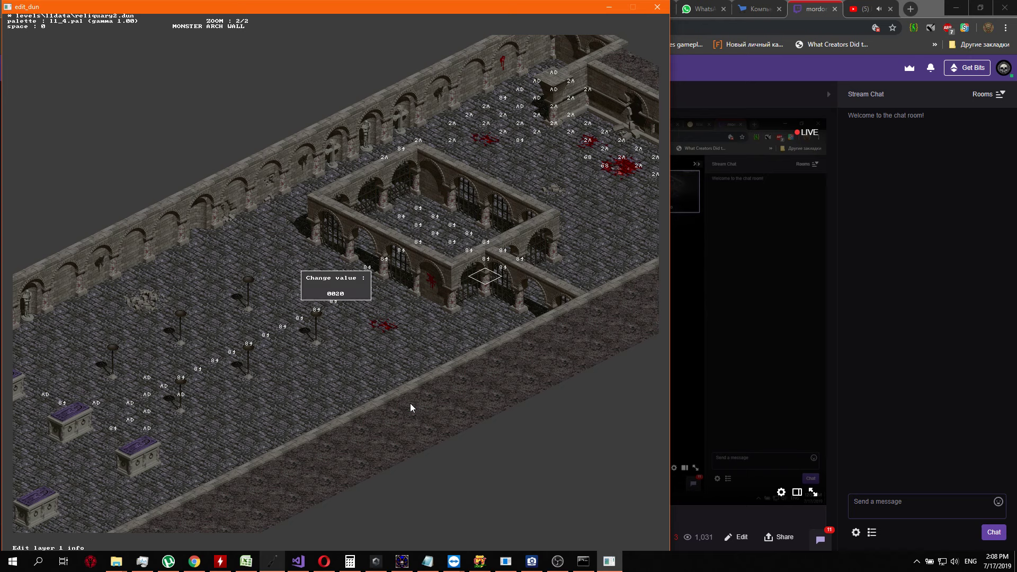
{"action": "key", "text": "Up"}
{"action": "key", "text": "Up"}
{"action": "key", "text": "Up"}
{"action": "key", "text": "Up"}
{"action": "key", "text": "Return"}
{"action": "key", "text": "ctrl+Right"}
{"action": "key", "text": "ctrl+Right"}
{"action": "key", "text": "Right"}
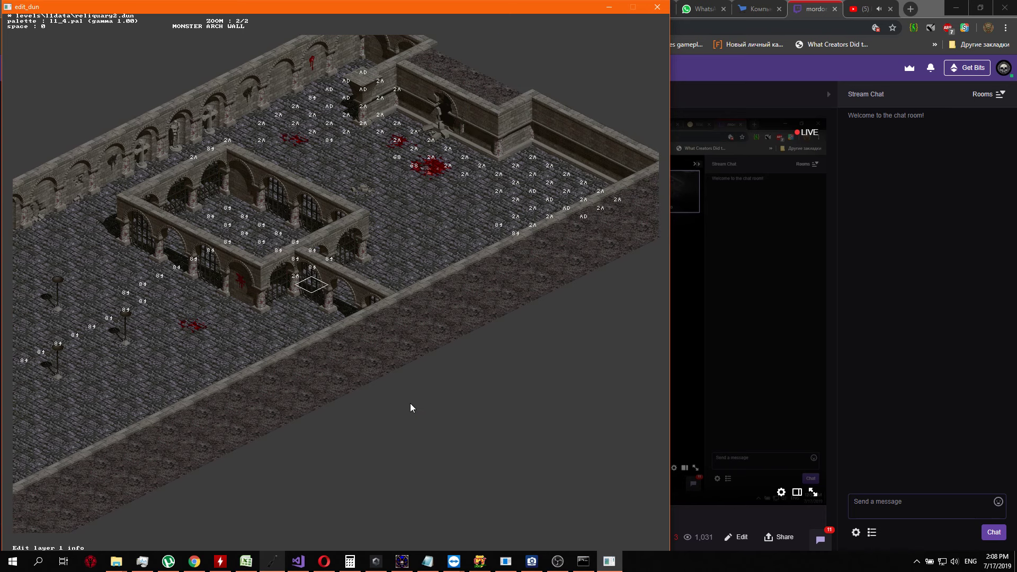